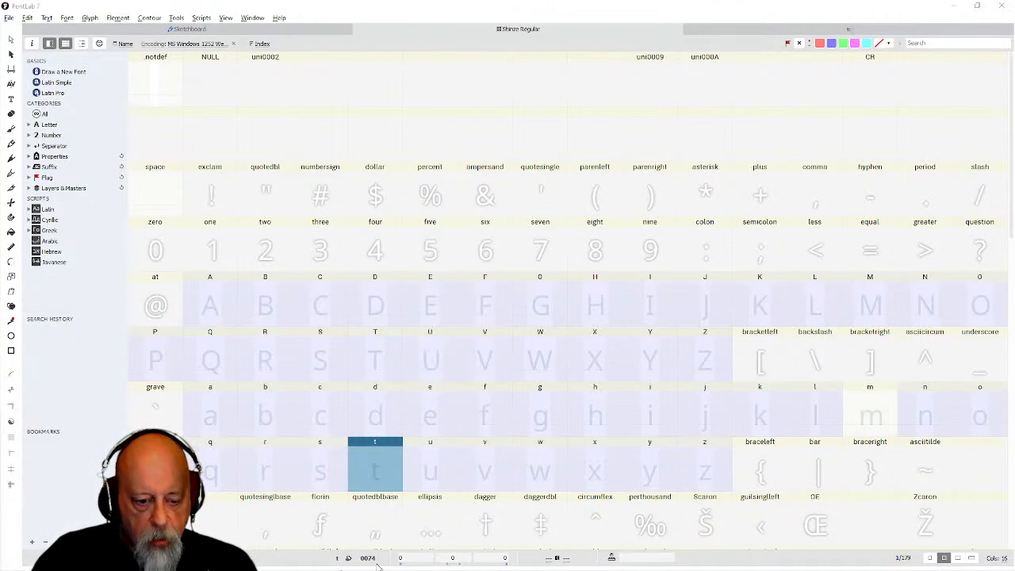
# Examine the consonant-vowel syllable table open in the web browser, and put the browser window away.
pyautogui.moveTo(207, 569)
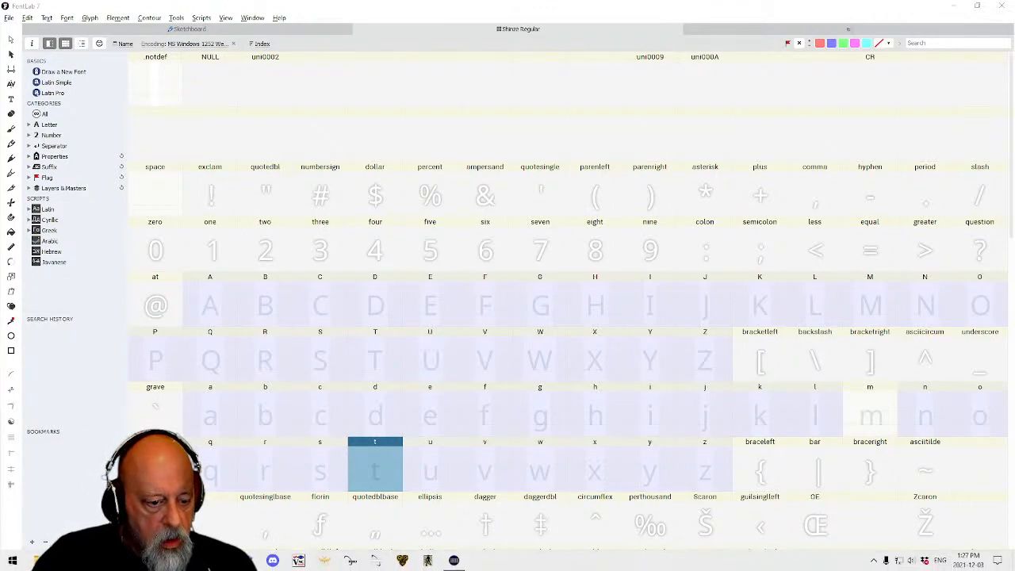
pyautogui.click(209, 561)
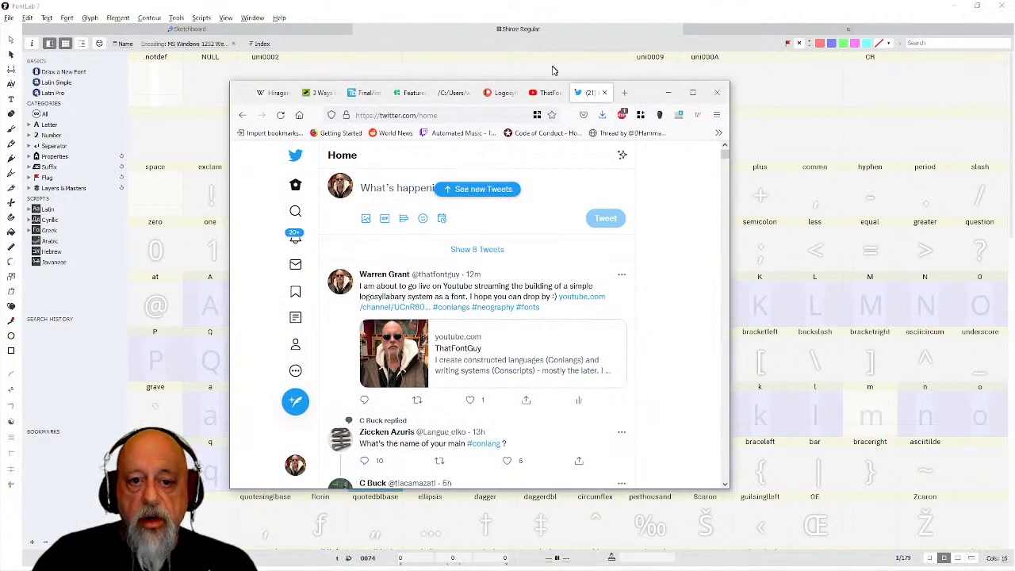
pyautogui.click(448, 94)
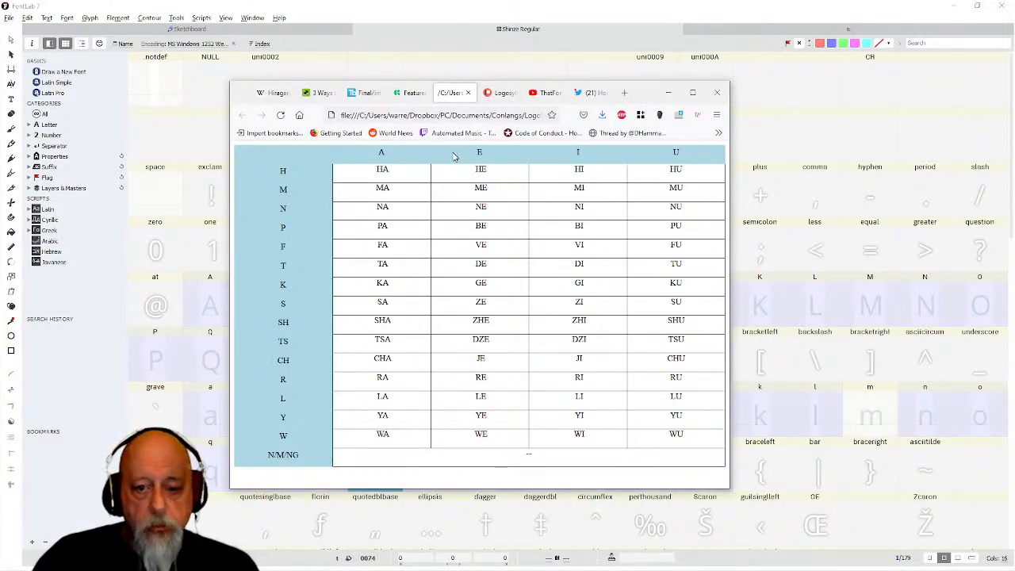
pyautogui.click(669, 93)
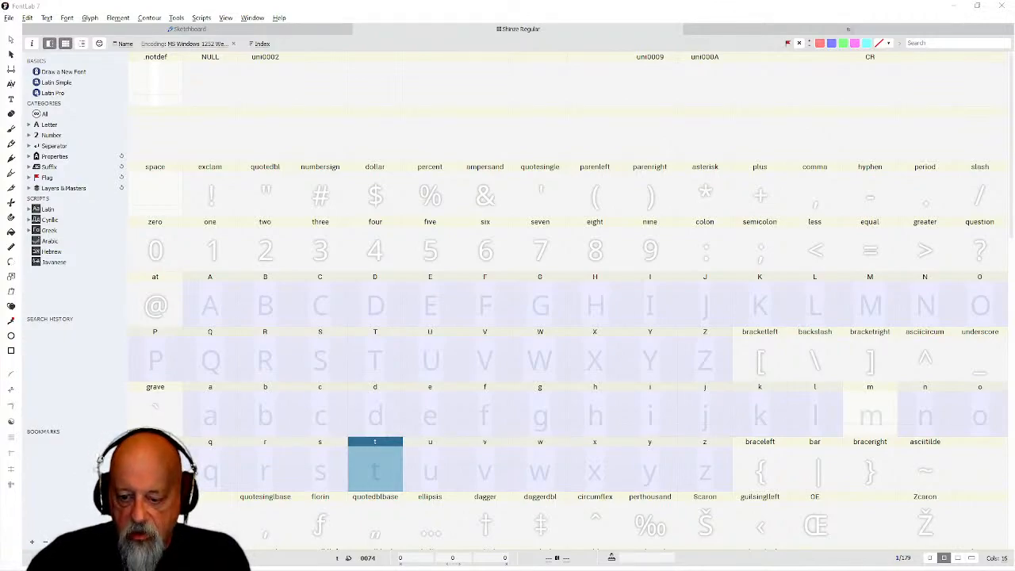
# In Stream Deck, set the FEAT key's OBS scene to FEATURES CLASS AND OUTPUT and minimize the window.
pyautogui.moveTo(555, 567)
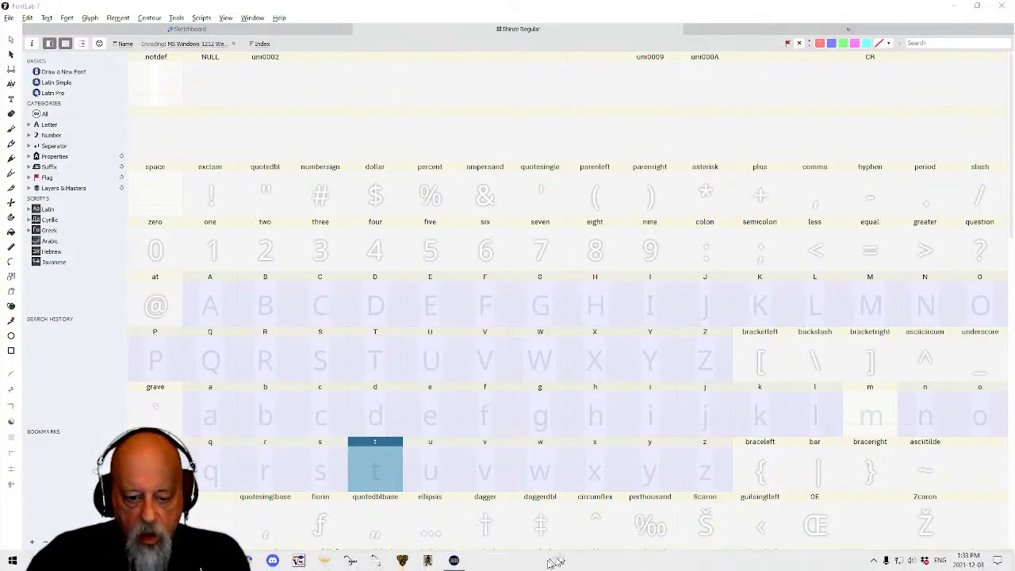
pyautogui.moveTo(456, 562)
pyautogui.click(456, 560)
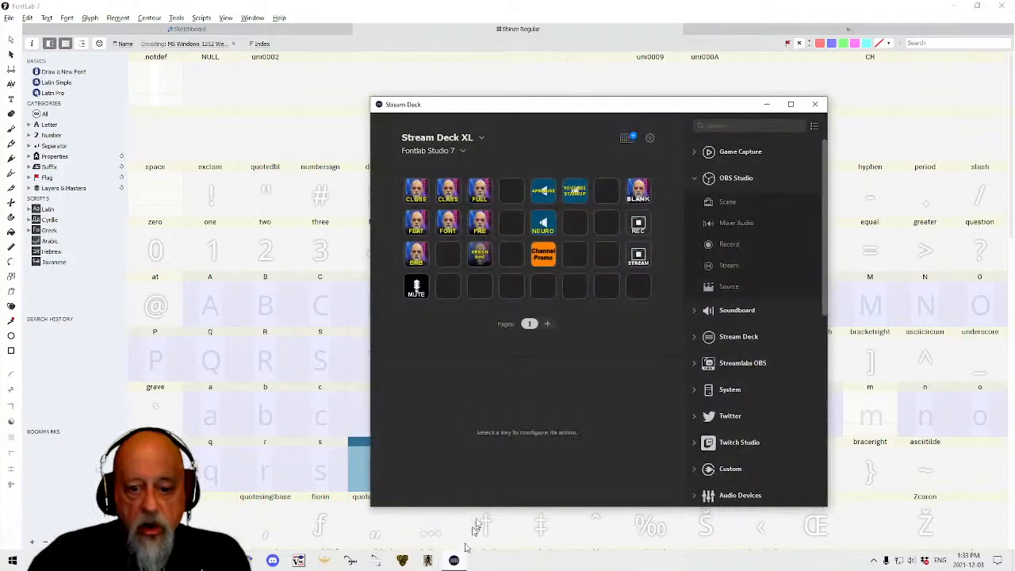
pyautogui.click(416, 225)
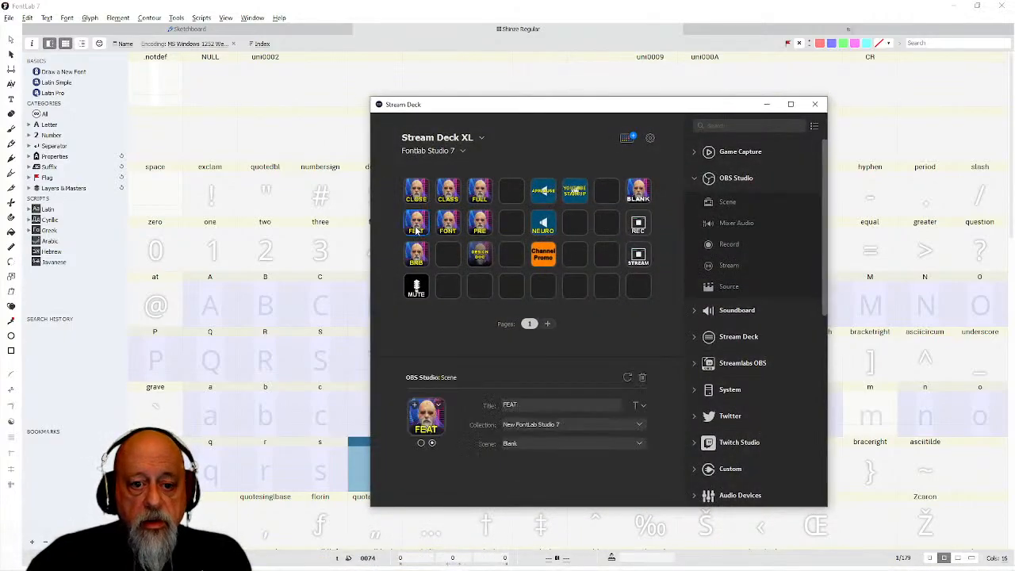
pyautogui.click(542, 441)
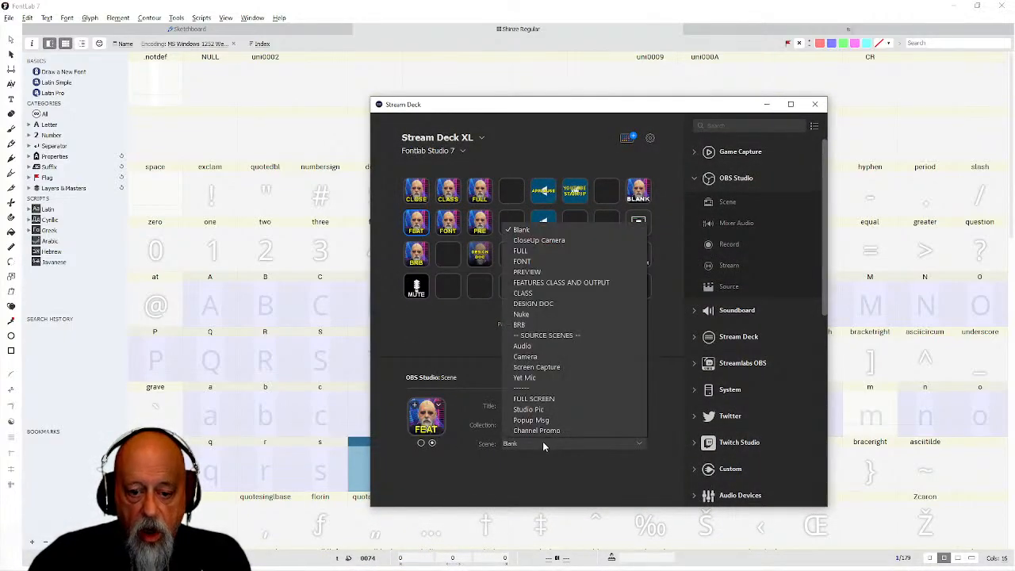
pyautogui.click(549, 283)
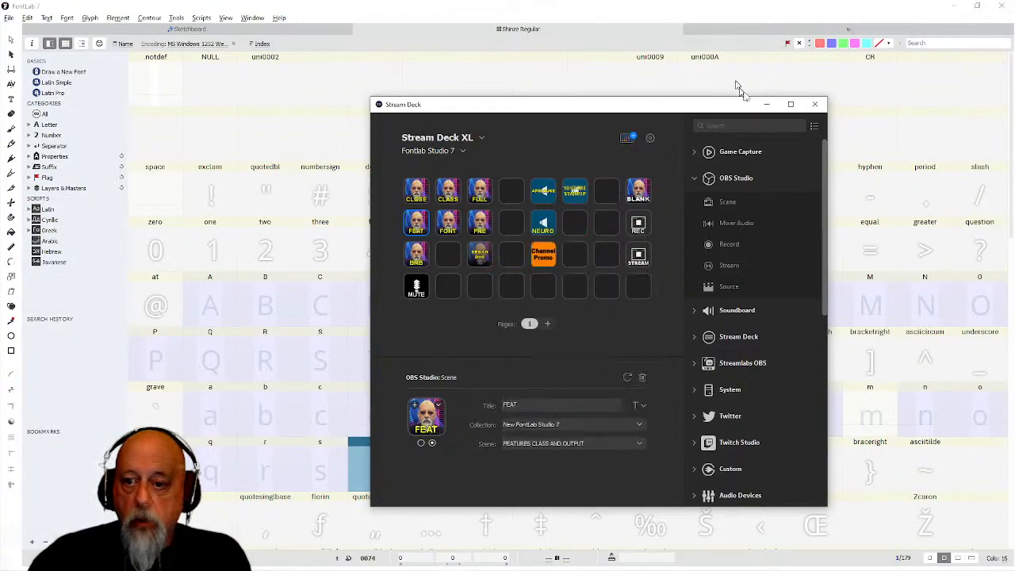
pyautogui.click(764, 104)
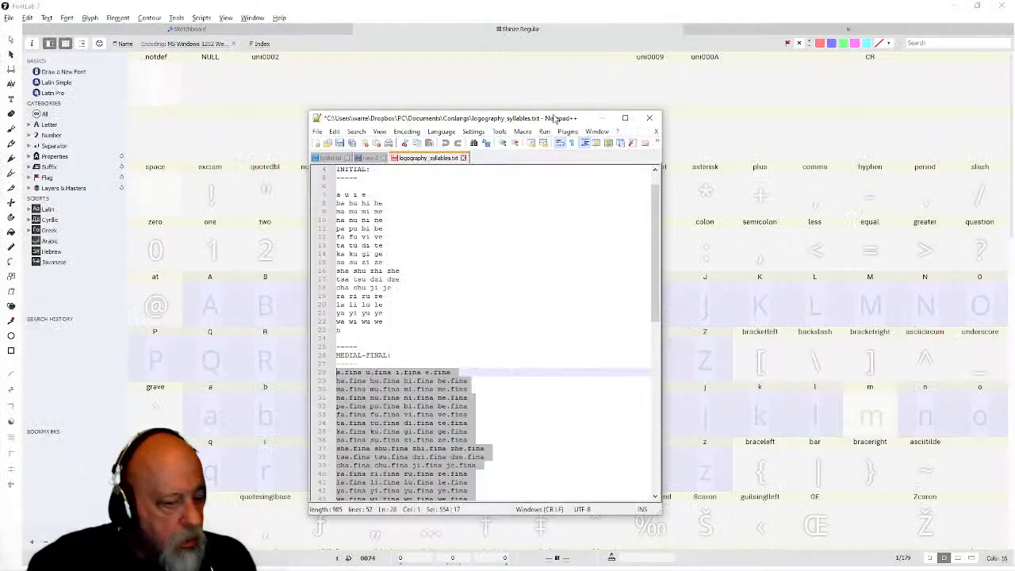
# Examine the initial and medial-final syllable lists in logography_syllables.txt in Notepad++, highlighting the syllable ha.
pyautogui.click(455, 211)
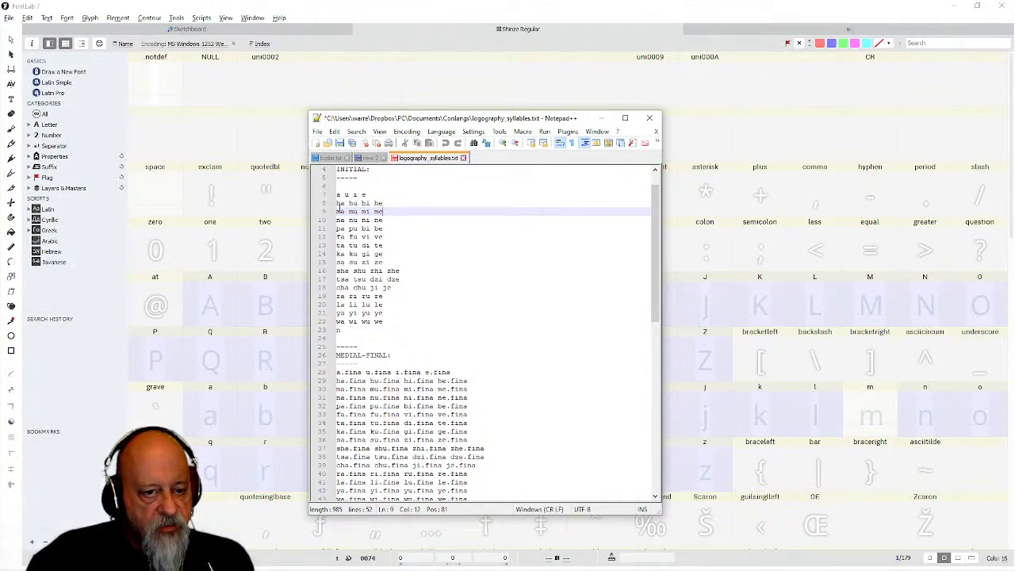
pyautogui.click(344, 203)
pyautogui.moveTo(344, 203); pyautogui.dragTo(336, 203)
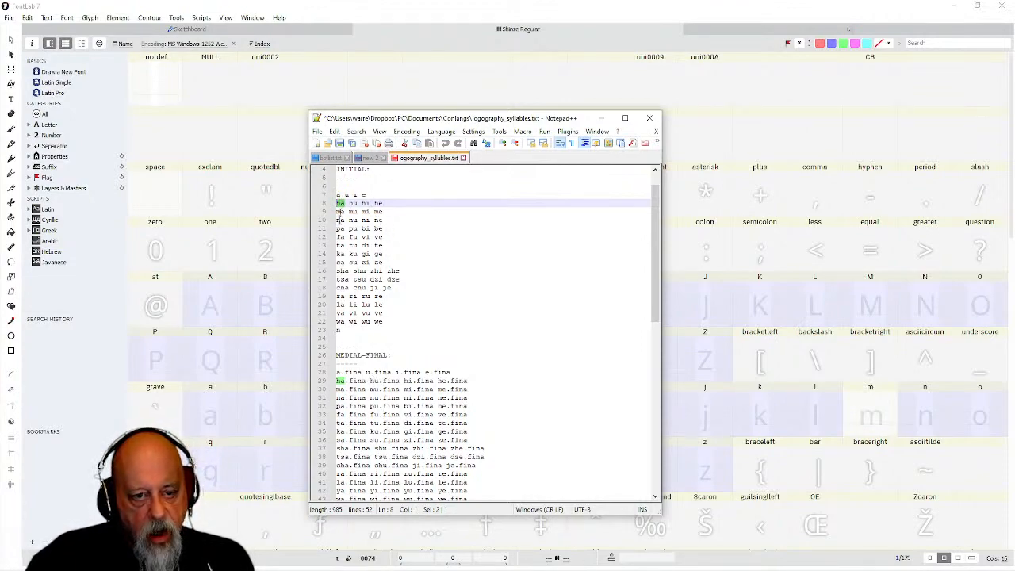
pyautogui.scroll(-2, 354, 398)
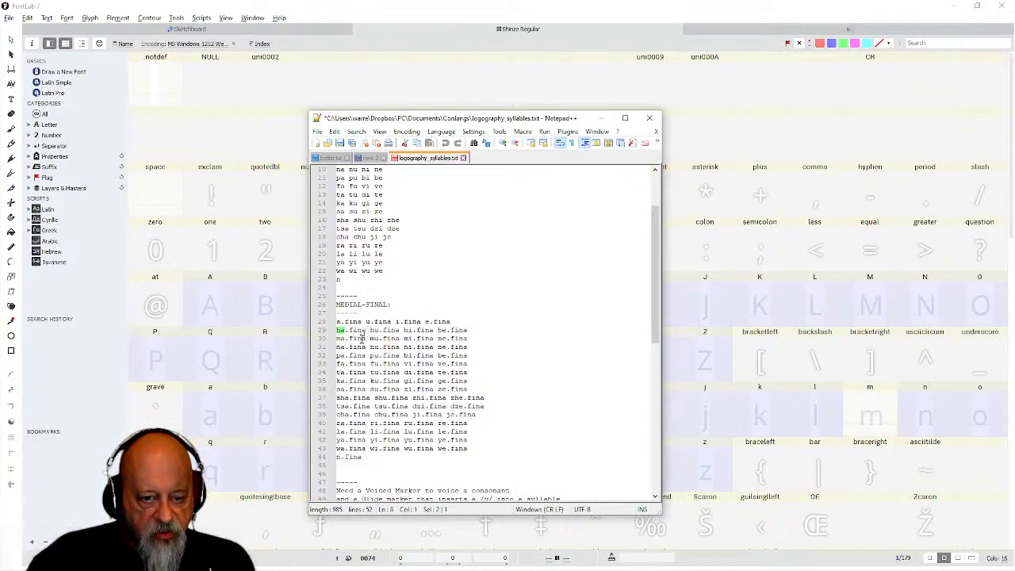
pyautogui.scroll(3, 362, 338)
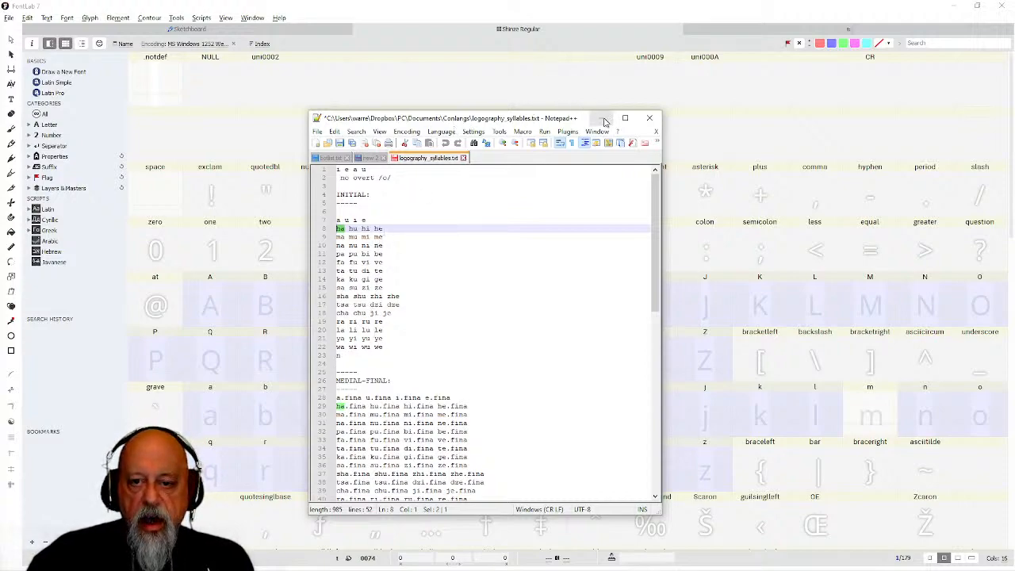
# Copy the whole INITIAL syllable list, from the "a u i e" row through n, and minimize the text editor.
pyautogui.click(356, 354)
pyautogui.moveTo(353, 354); pyautogui.dragTo(337, 222)
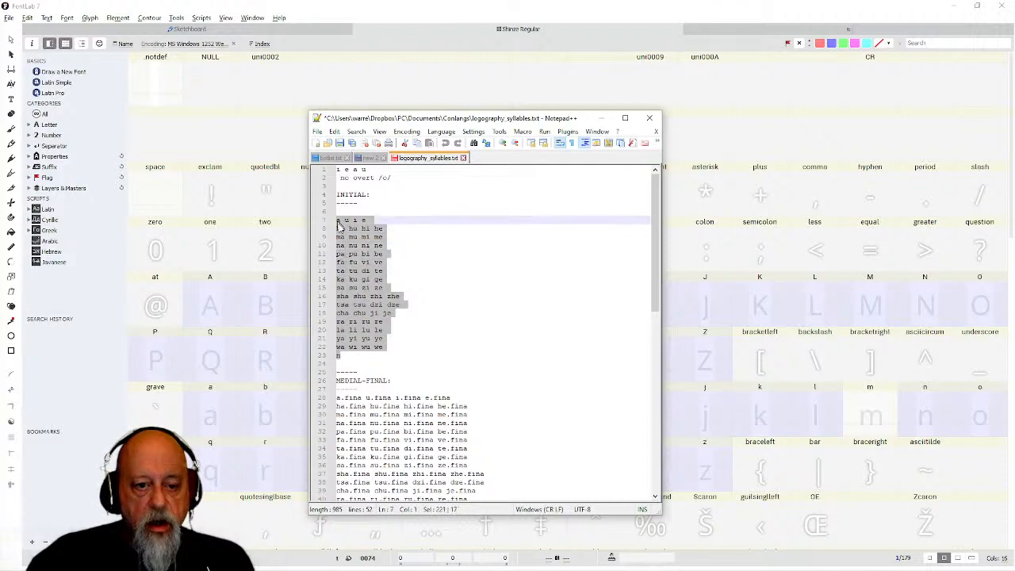
pyautogui.click(603, 118)
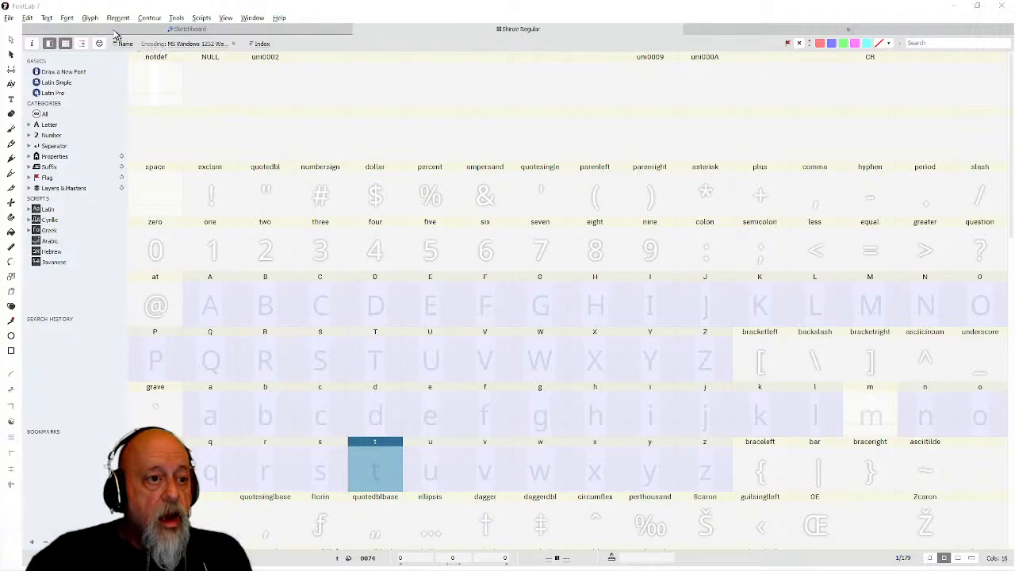
# Paste the copied initial syllable names as custom entries in Generate Glyphs, and cancel without generating them.
pyautogui.click(71, 19)
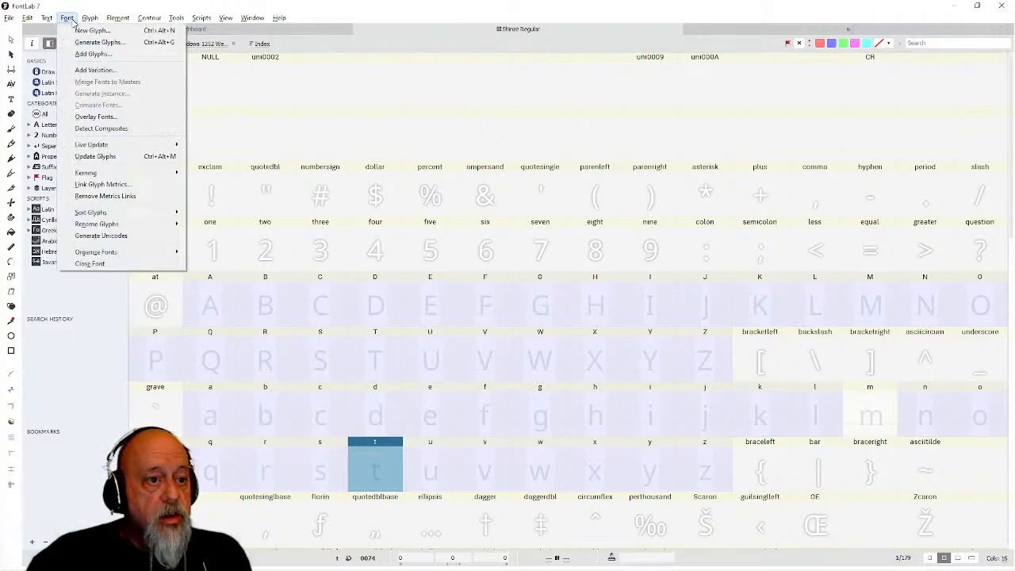
pyautogui.click(85, 42)
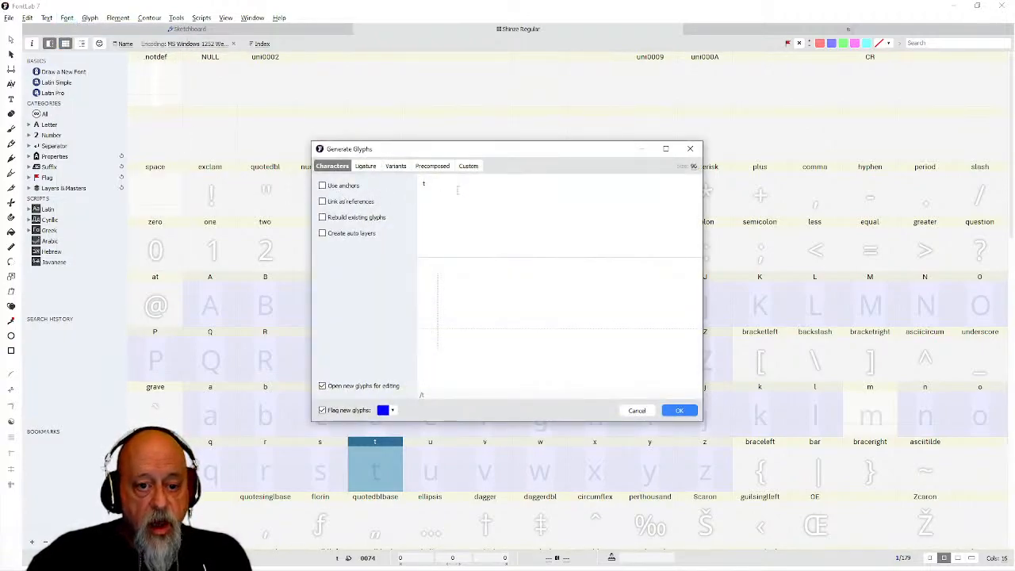
pyautogui.click(468, 166)
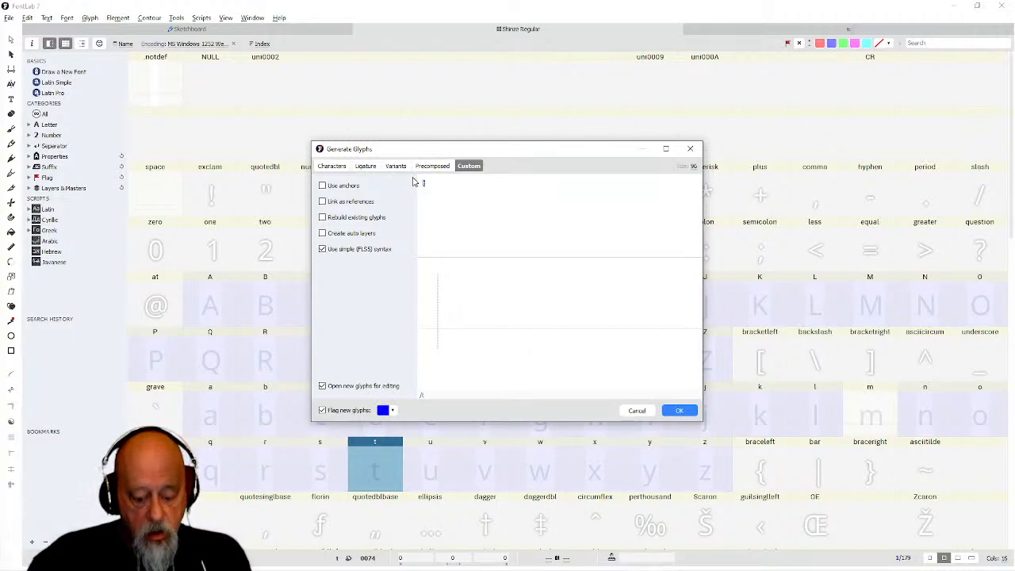
pyautogui.hotkey('ctrl', 'v')
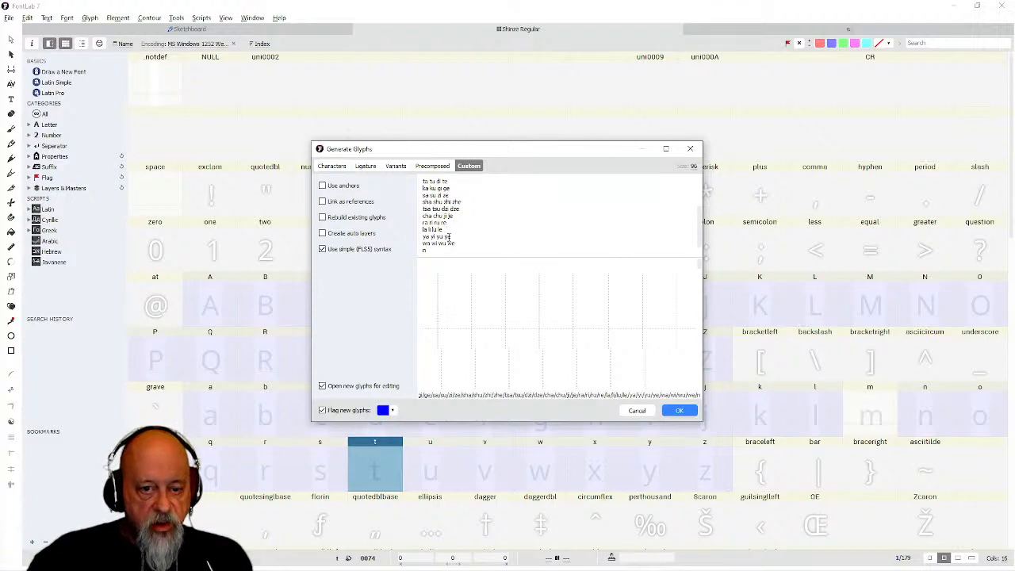
pyautogui.click(623, 408)
# Examine the syllable glyph cells at the end of the font, from ha through we and the .fina forms starting at a.fina.
pyautogui.scroll(-10, 540, 271)
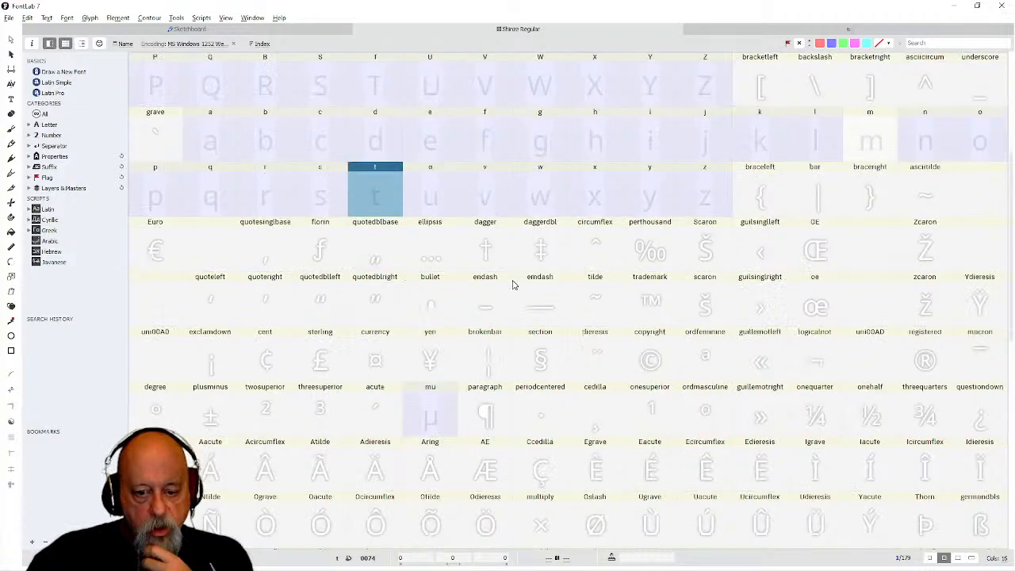
pyautogui.scroll(-4, 513, 292)
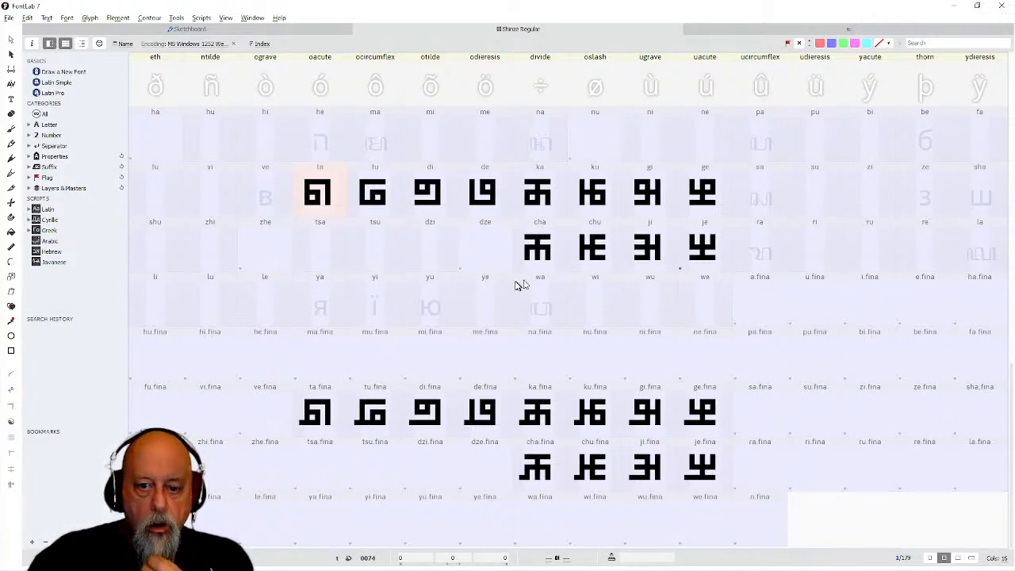
pyautogui.click(706, 295)
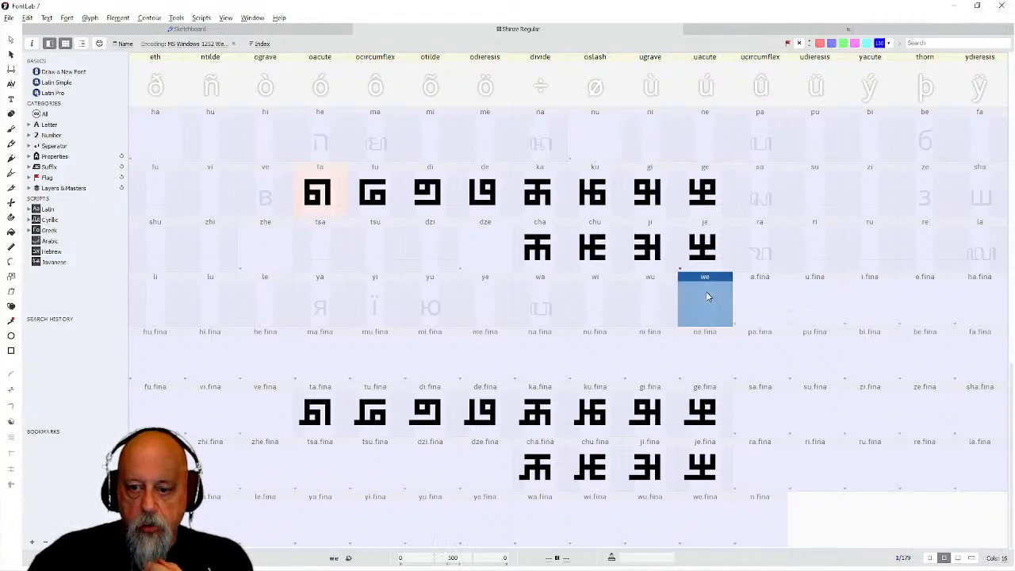
pyautogui.click(166, 123)
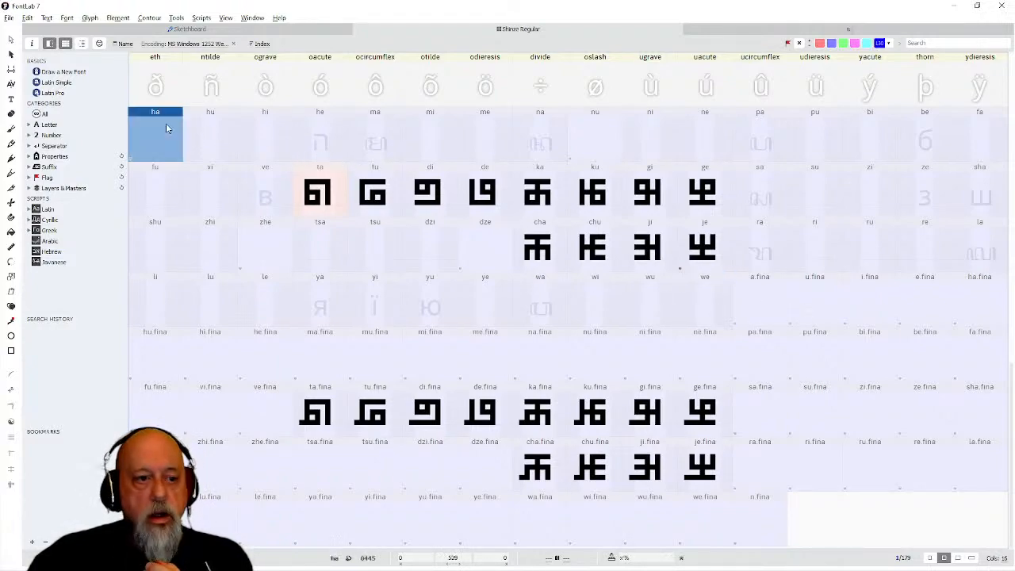
pyautogui.click(697, 312)
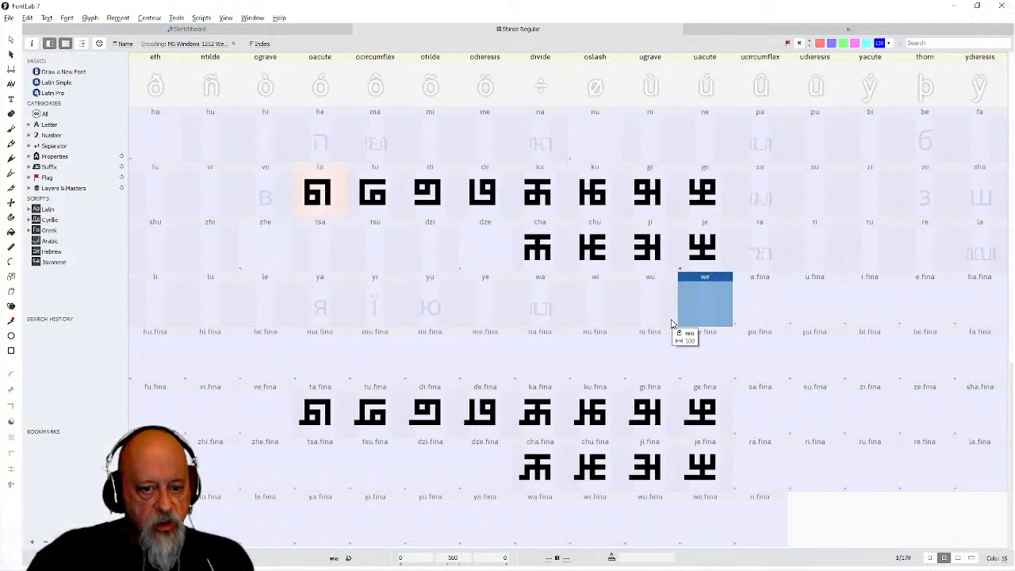
pyautogui.click(776, 308)
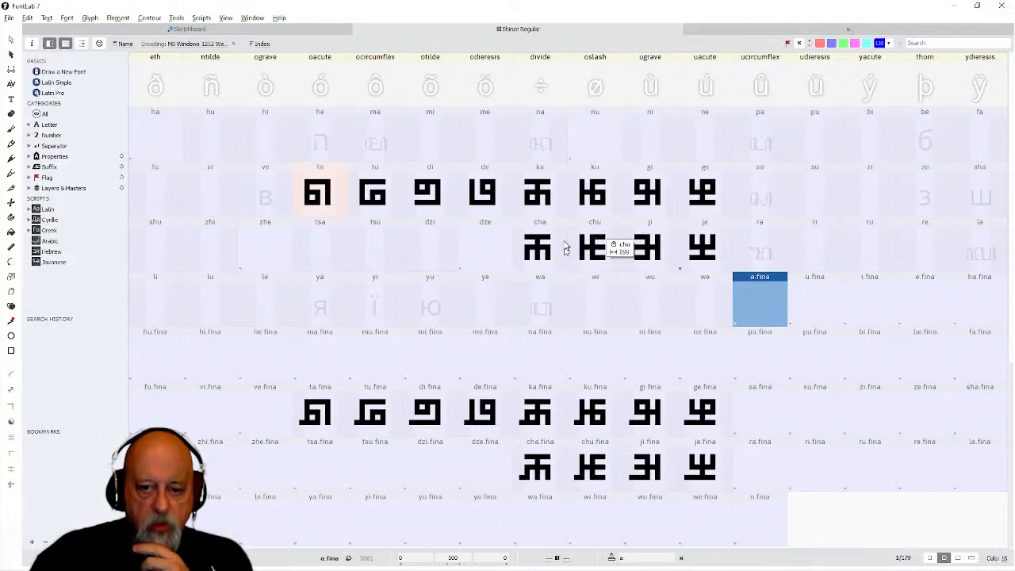
pyautogui.scroll(2, 565, 249)
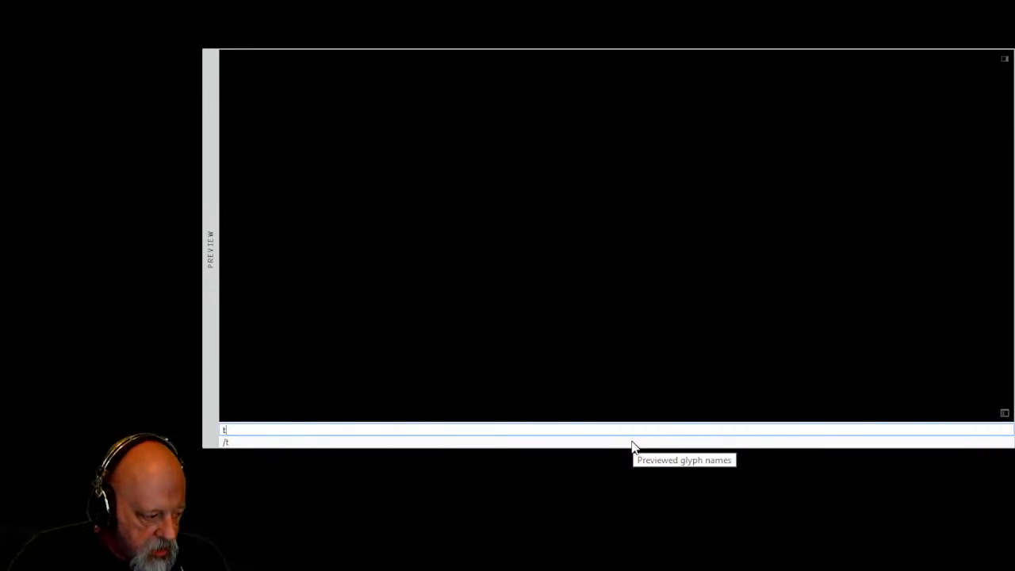
# Enter the sample text "tati ta" in the glyph preview to test syllable substitution and joining across a word space.
pyautogui.write('a')
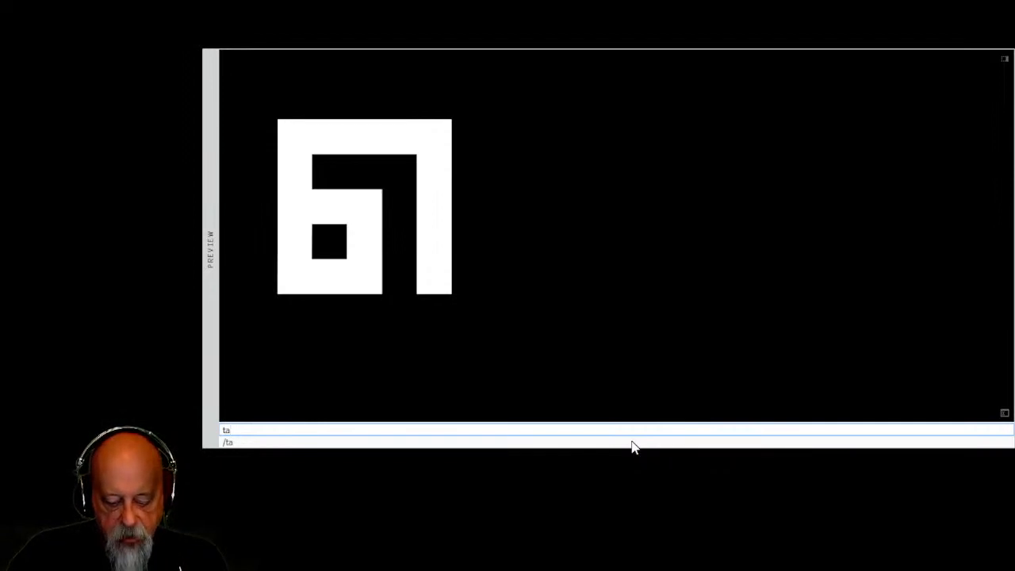
pyautogui.write('ti')
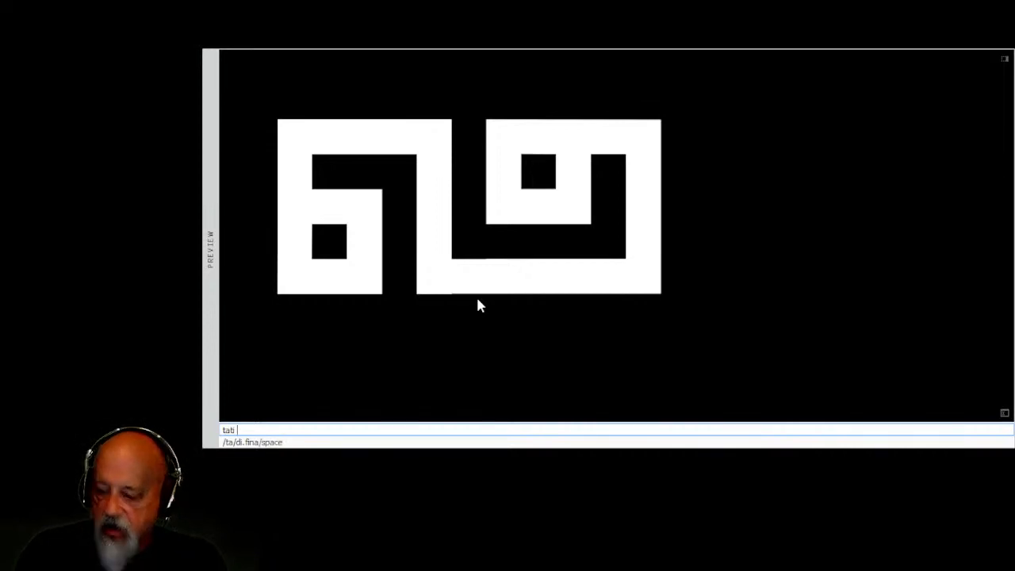
pyautogui.write('ta')
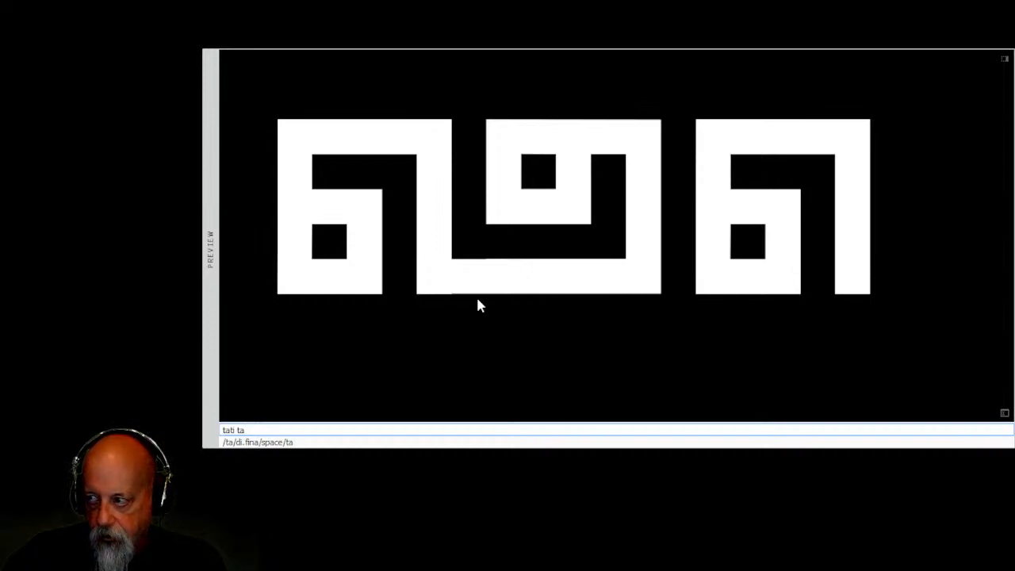
pyautogui.press('BackSpace')
pyautogui.press('BackSpace')
pyautogui.write('ta')
pyautogui.press('BackSpace')
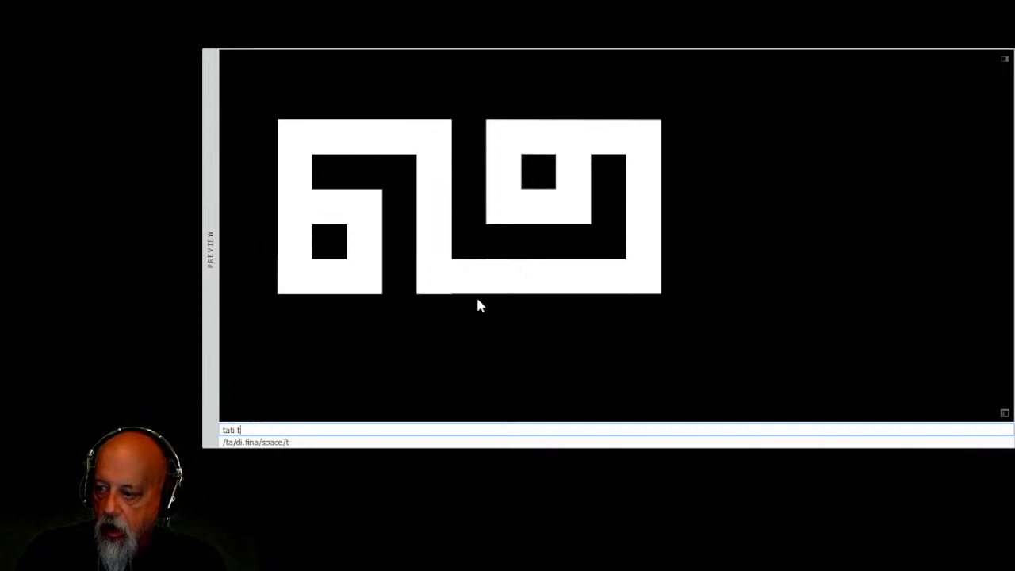
pyautogui.press('BackSpace')
pyautogui.press('BackSpace')
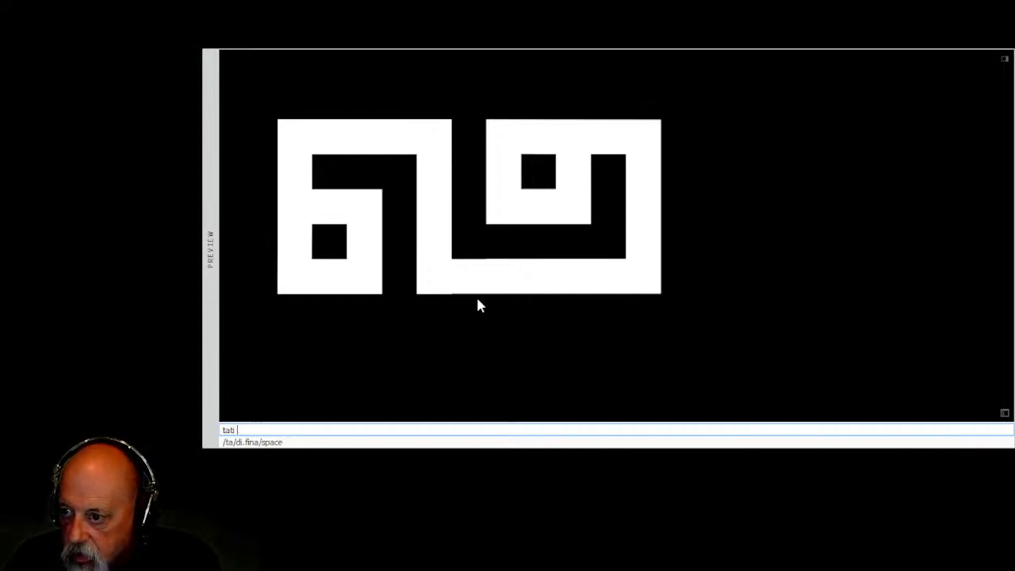
pyautogui.write('ta')
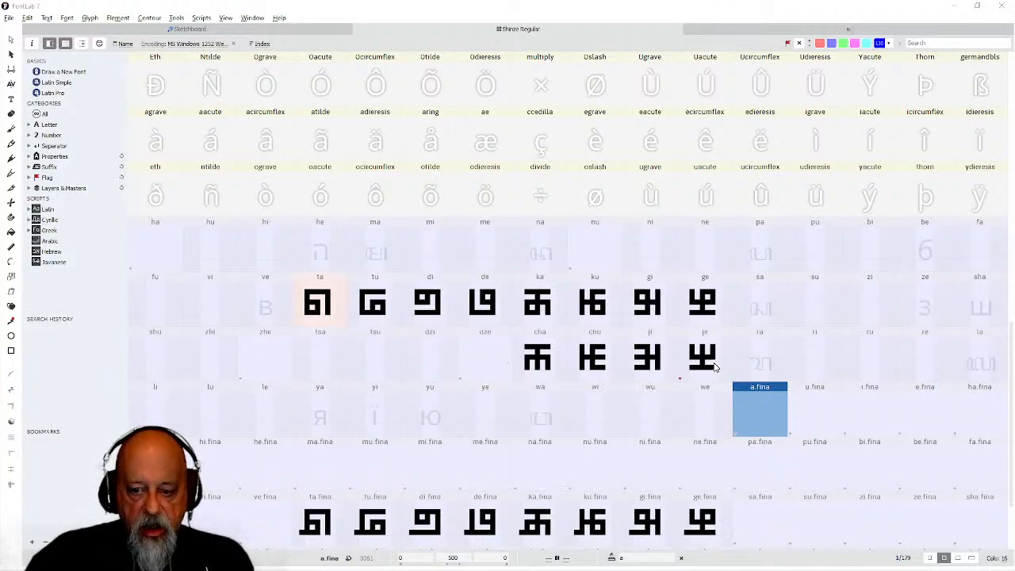
# Show the member glyphs of the Initial glyph class.
pyautogui.scroll(-2, 705, 388)
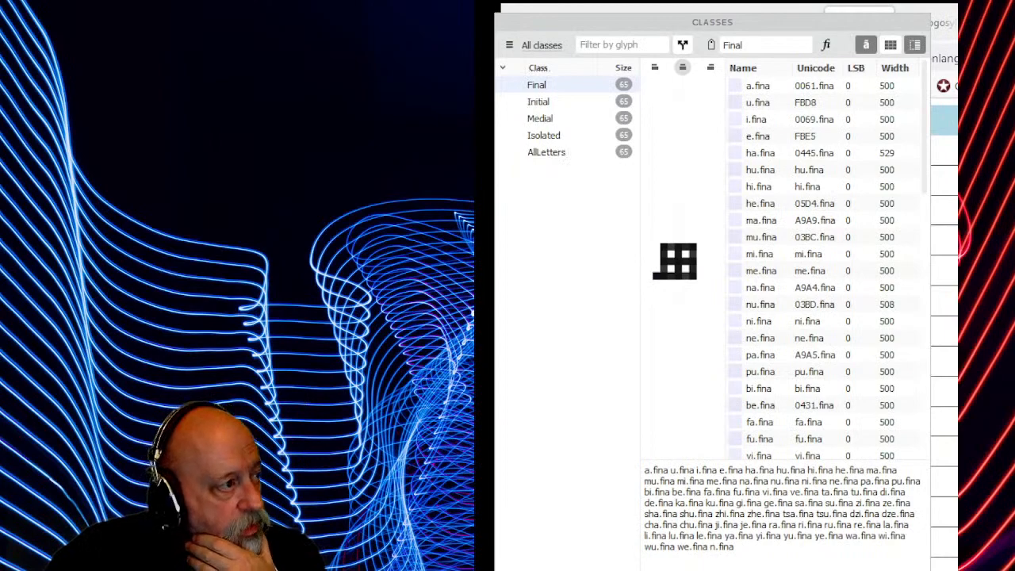
pyautogui.click(562, 104)
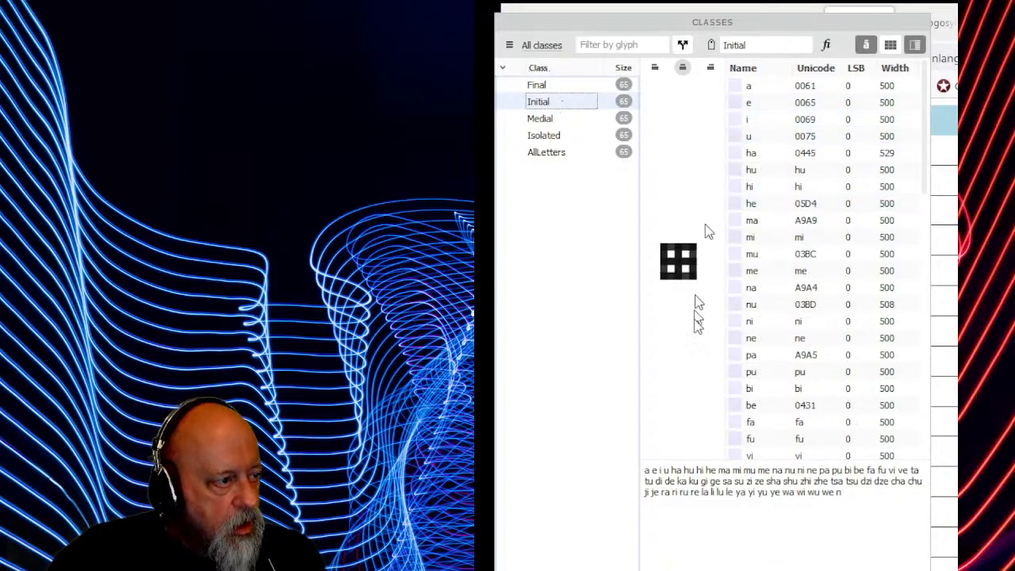
# Compare the member glyphs of the Isolated, Medial, Final and Initial glyph classes.
pyautogui.click(567, 139)
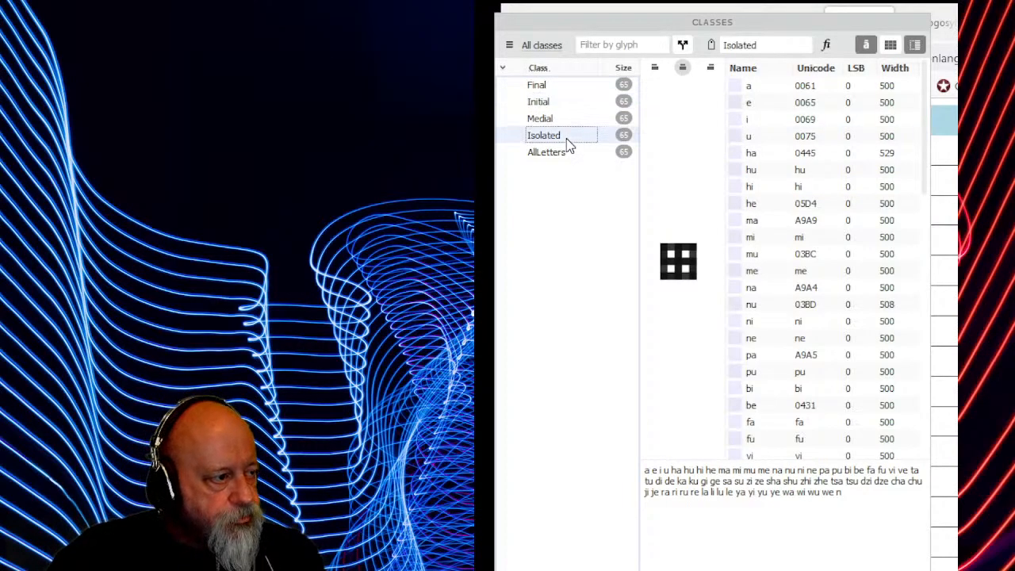
pyautogui.click(573, 120)
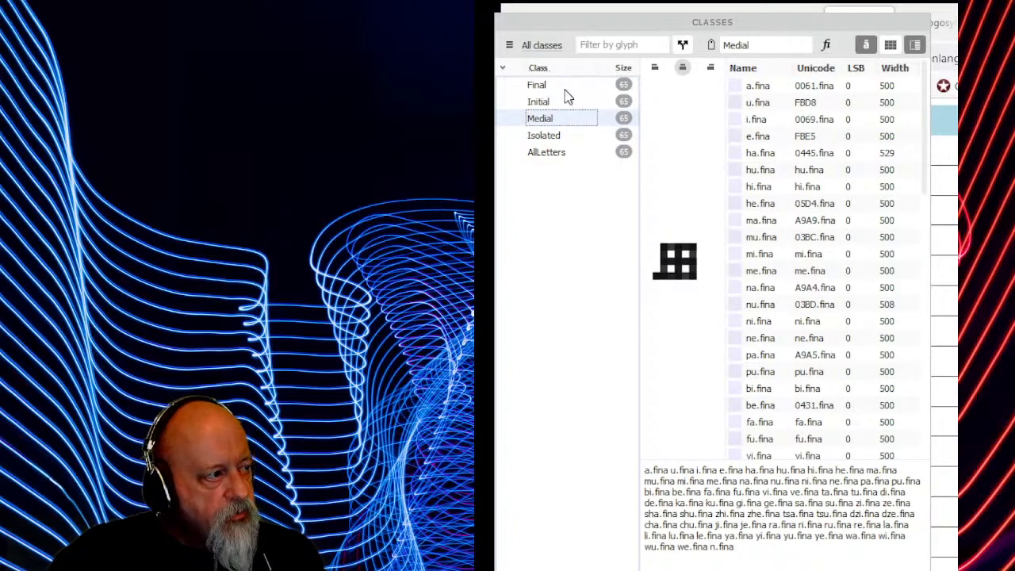
pyautogui.click(566, 85)
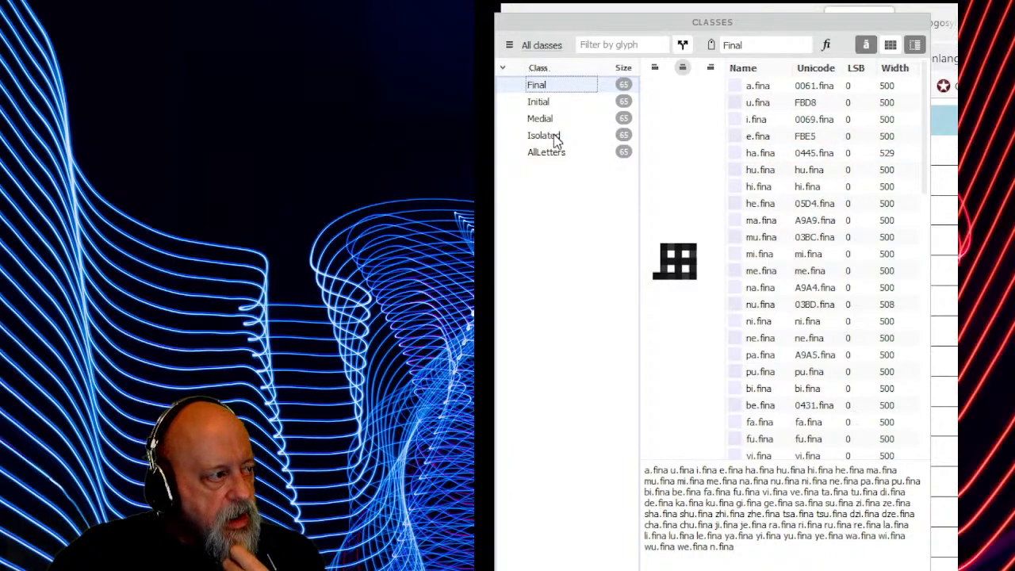
pyautogui.click(561, 103)
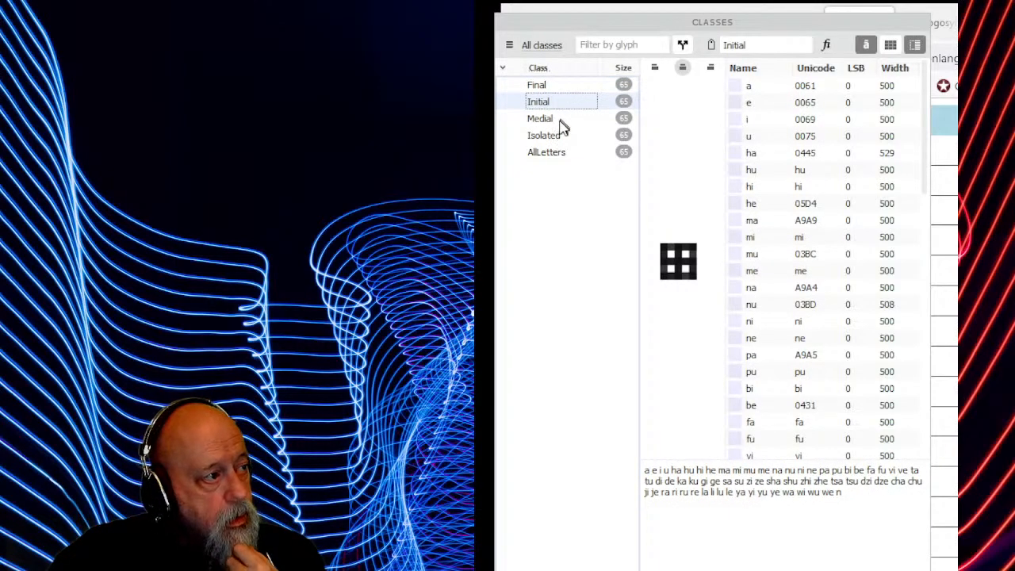
pyautogui.click(562, 122)
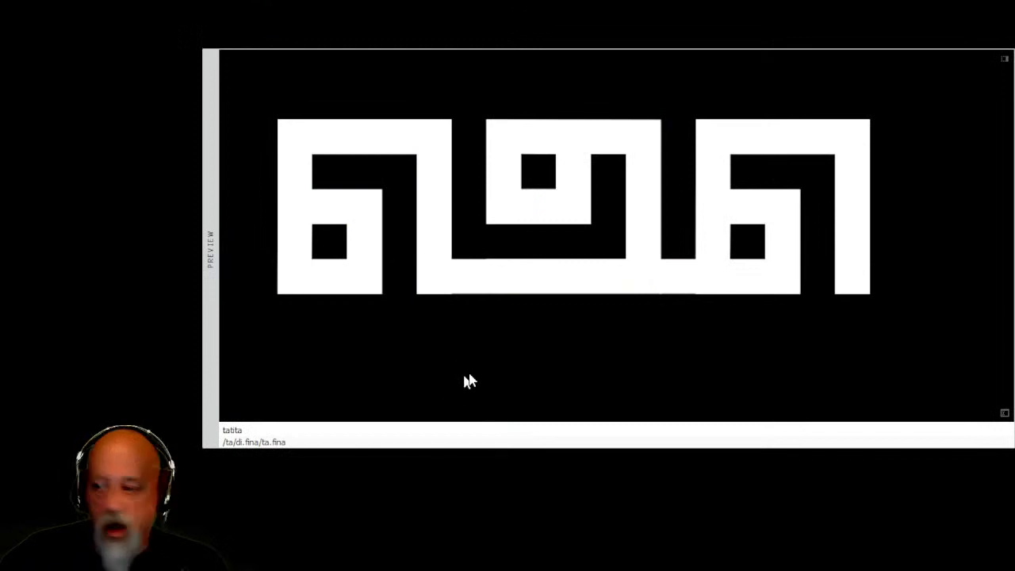
# Replace the glyph preview's sample text with "ta" to show the syllable in its isolated form.
pyautogui.click(296, 432)
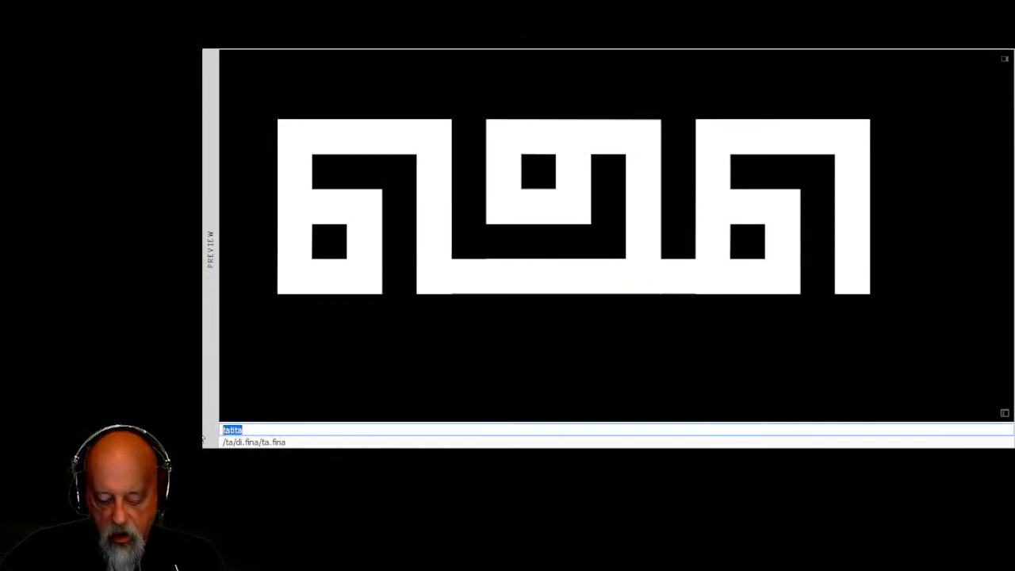
pyautogui.press('BackSpace')
pyautogui.write('ta')
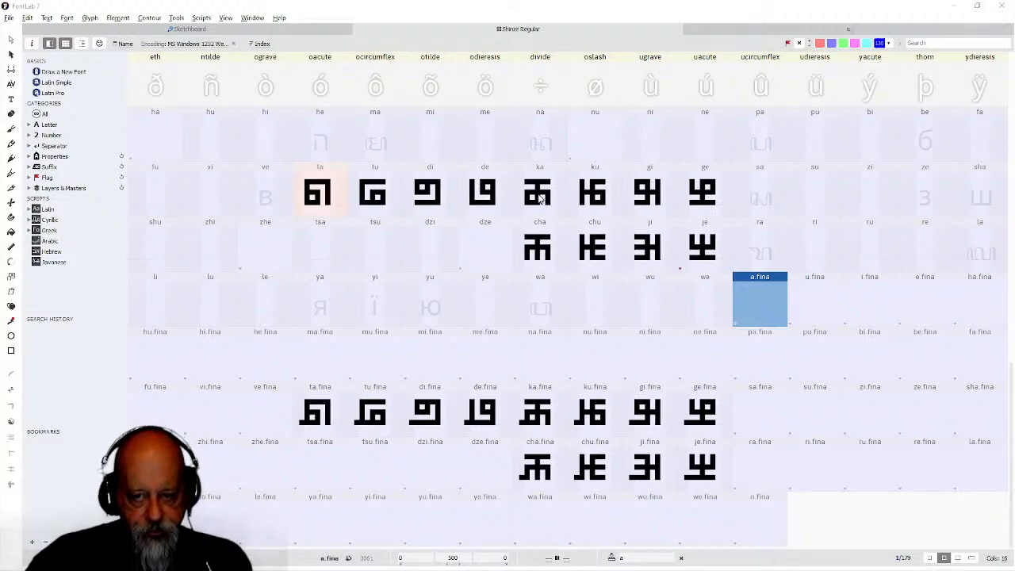
# Check the ka, gi, ge and ku glyphs, view the outline of ku, and return to the font overview.
pyautogui.click(538, 199)
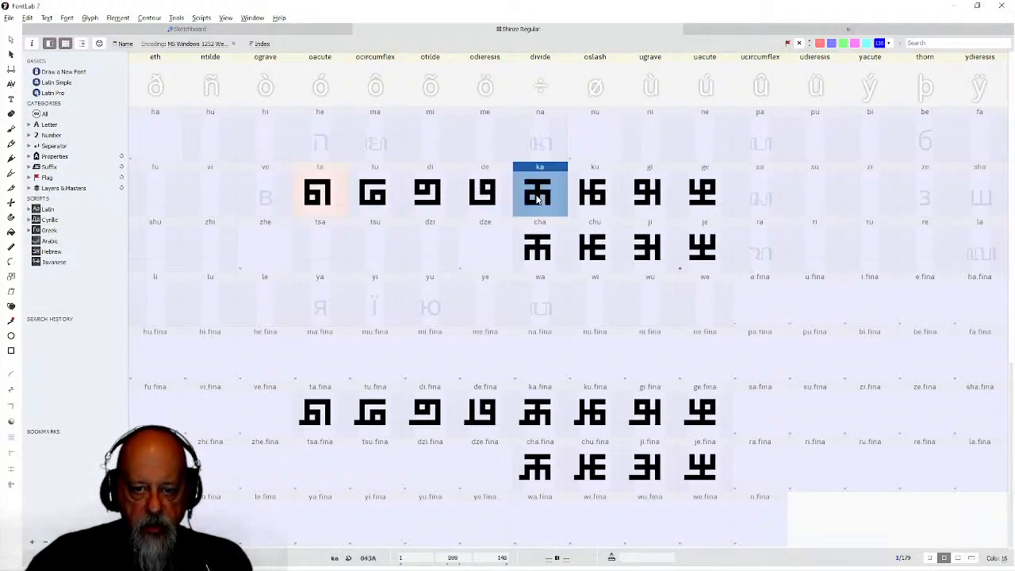
pyautogui.click(648, 204)
pyautogui.click(702, 206)
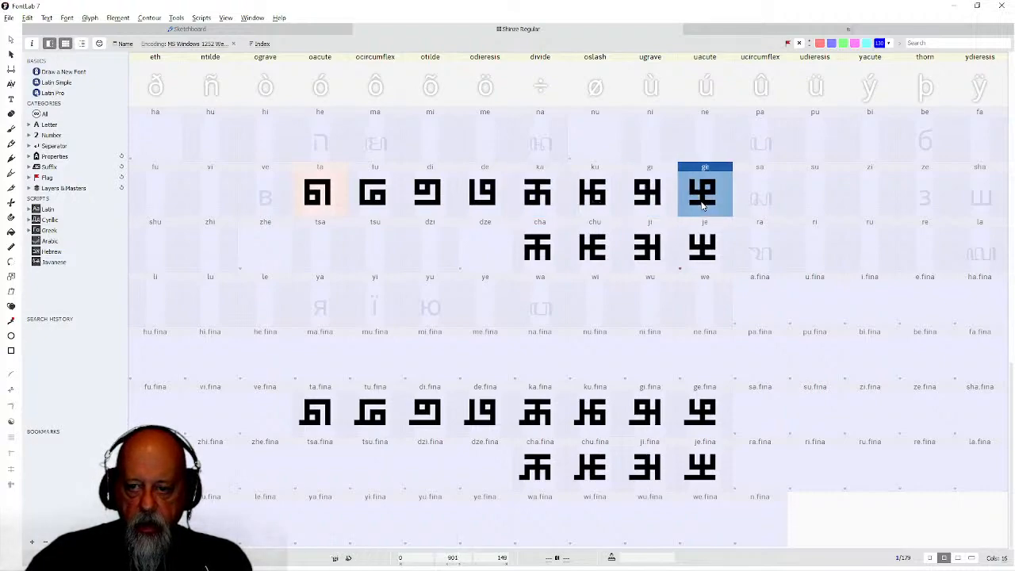
pyautogui.click(596, 204)
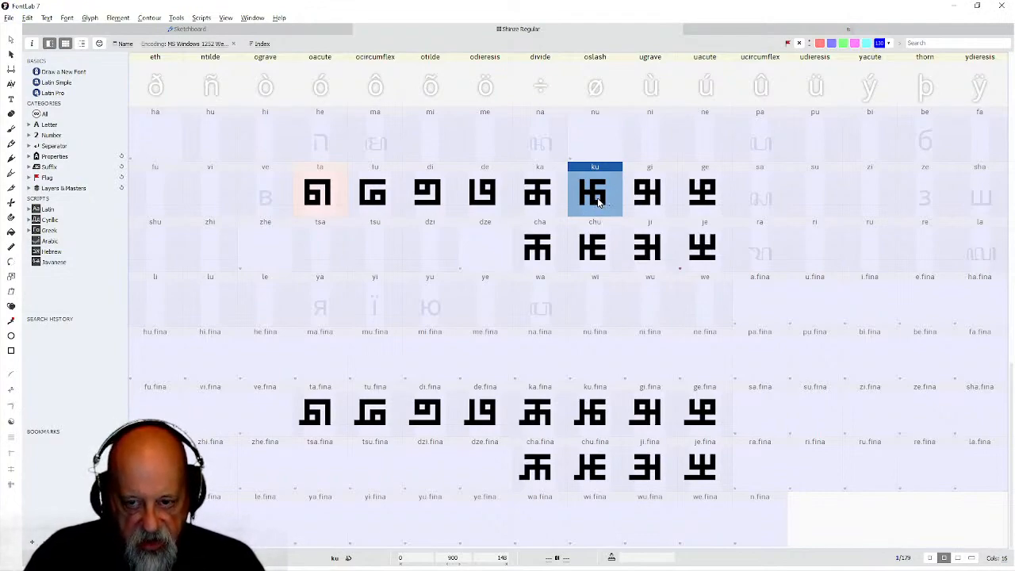
pyautogui.doubleClick(597, 201)
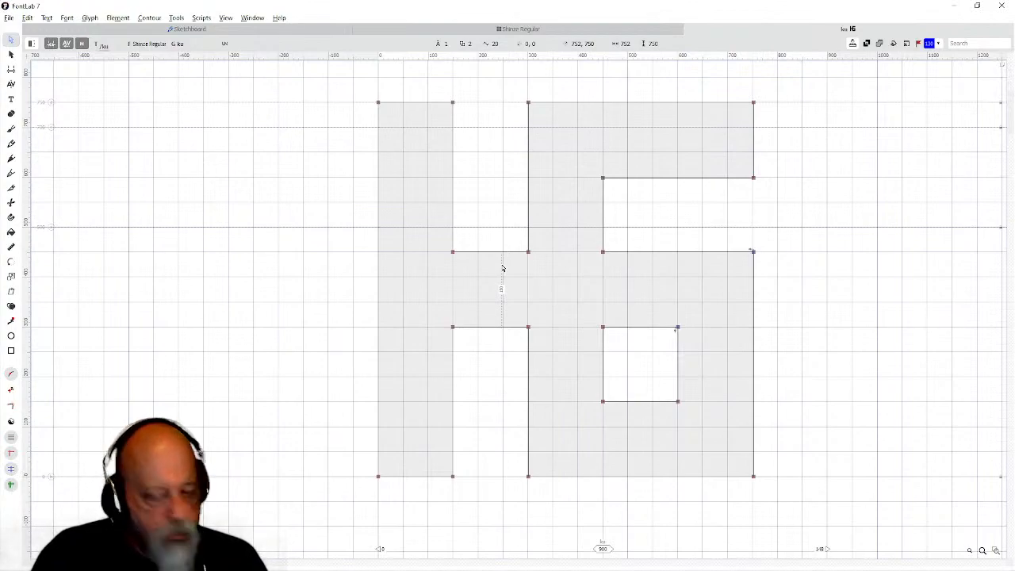
pyautogui.click(456, 33)
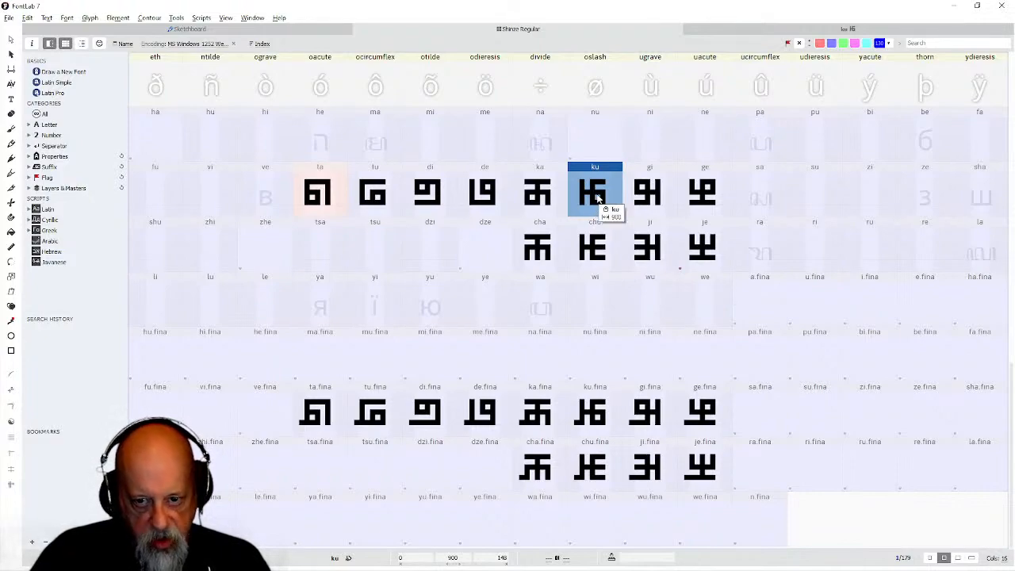
# Open the ta glyph and set its right sidebearing to 150, giving an advance width of 900.
pyautogui.doubleClick(327, 194)
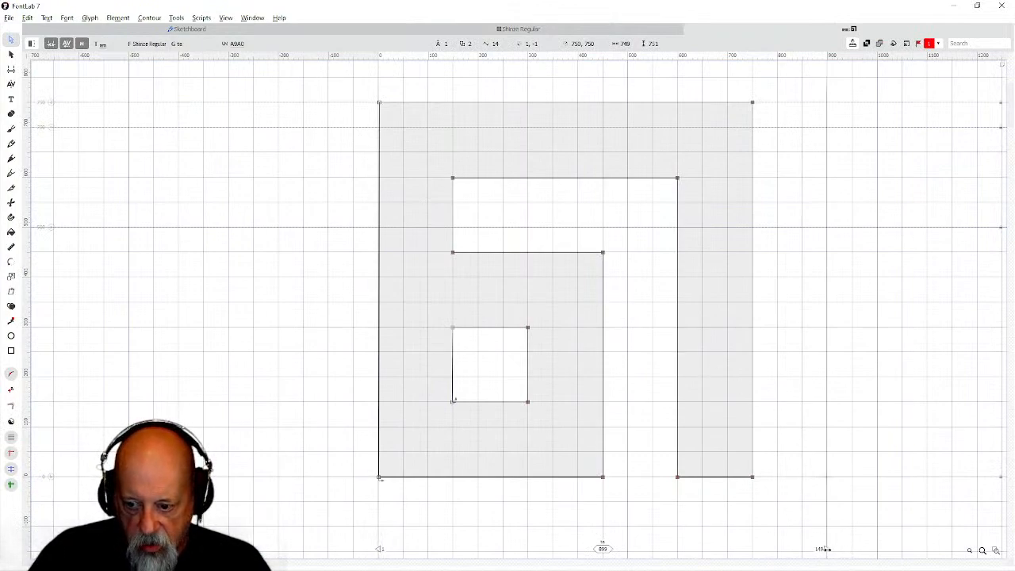
pyautogui.moveTo(803, 549); pyautogui.dragTo(827, 554)
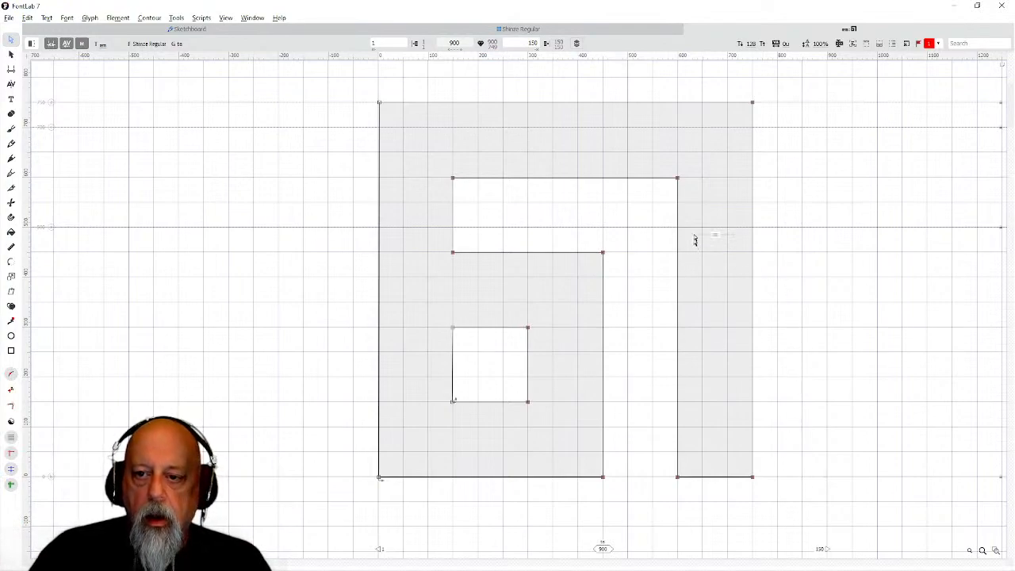
# Examine the ta outline against the grid, the horizontal metric lines and the space above and below the glyph.
pyautogui.scroll(1, 681, 240)
pyautogui.scroll(2, 680, 240)
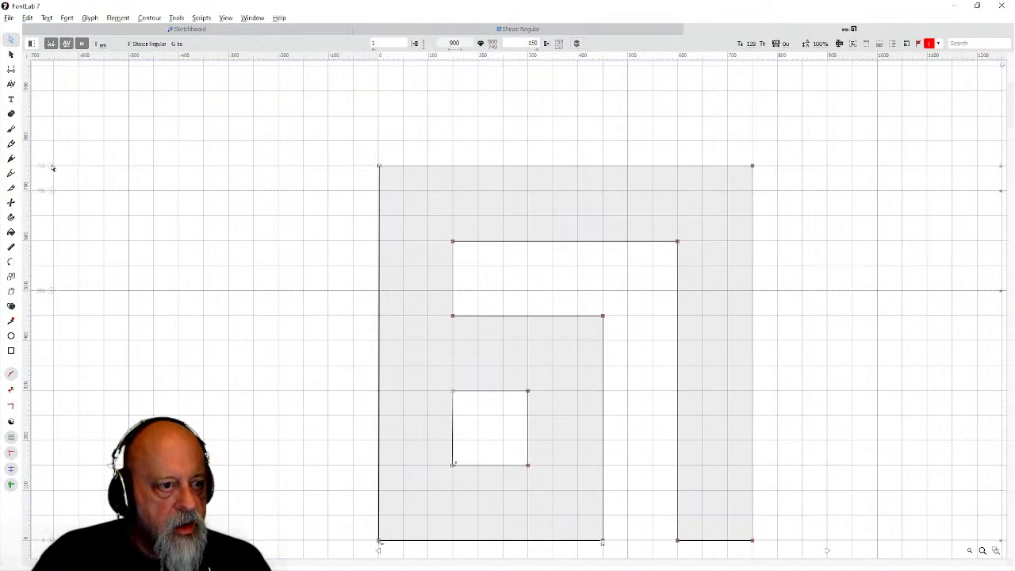
pyautogui.scroll(5, 161, 162)
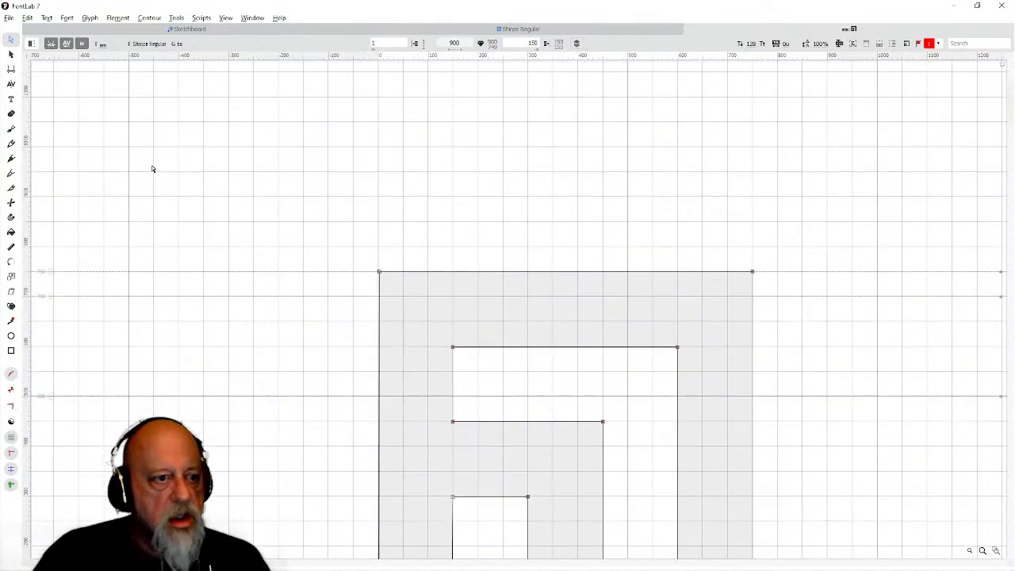
pyautogui.scroll(-16, 150, 168)
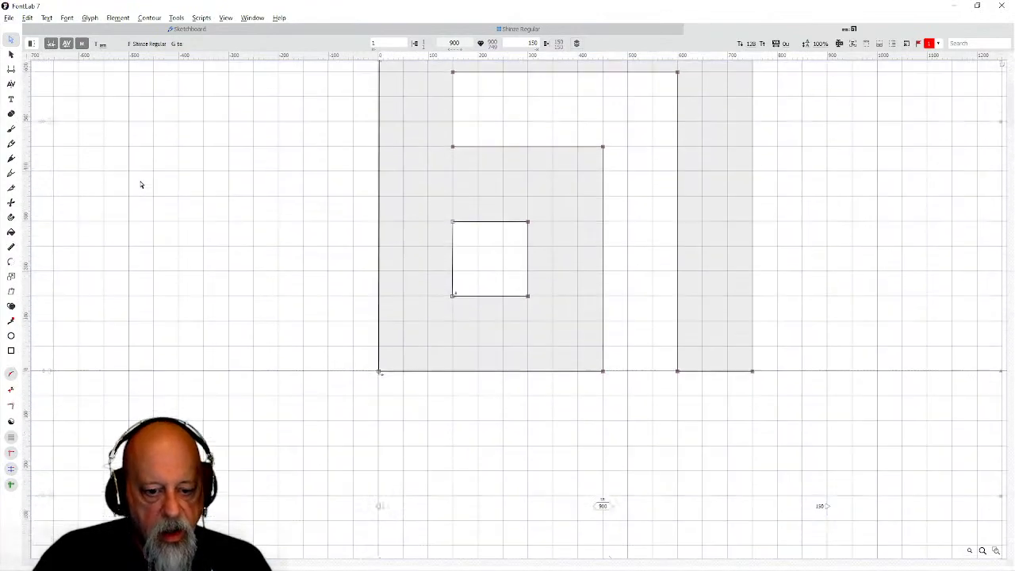
pyautogui.scroll(-1, 140, 197)
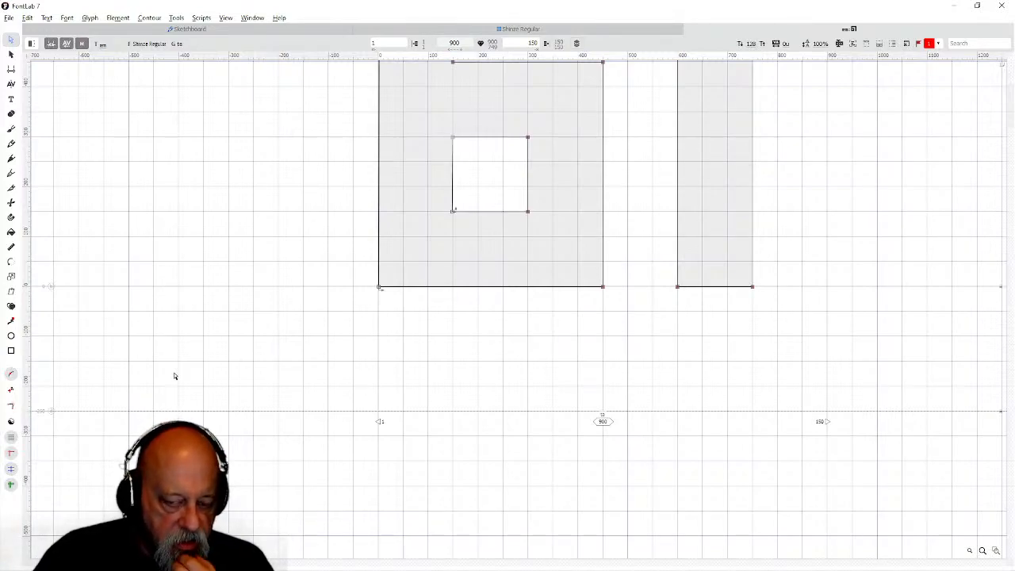
pyautogui.scroll(4, 578, 279)
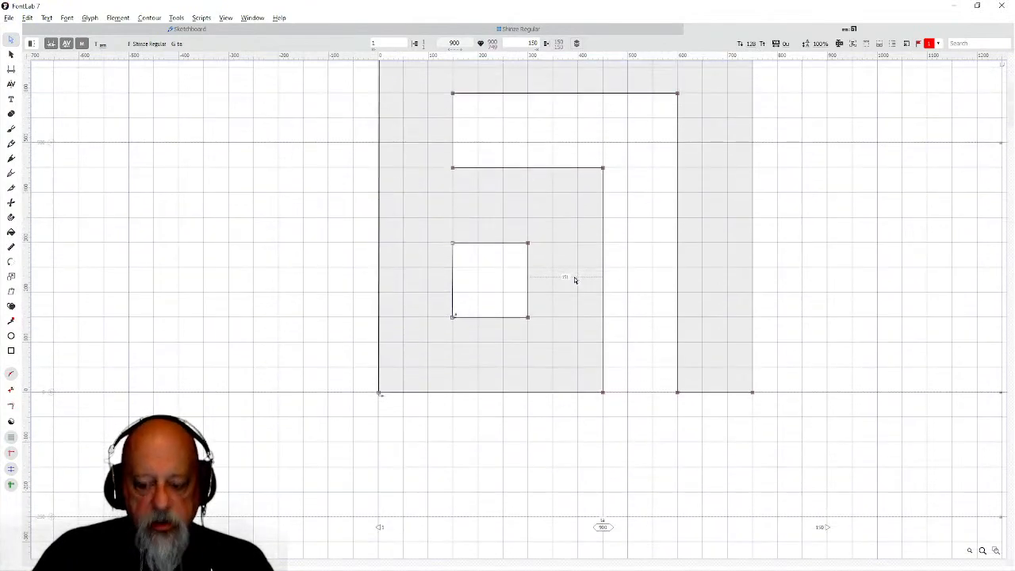
pyautogui.scroll(-1, 575, 279)
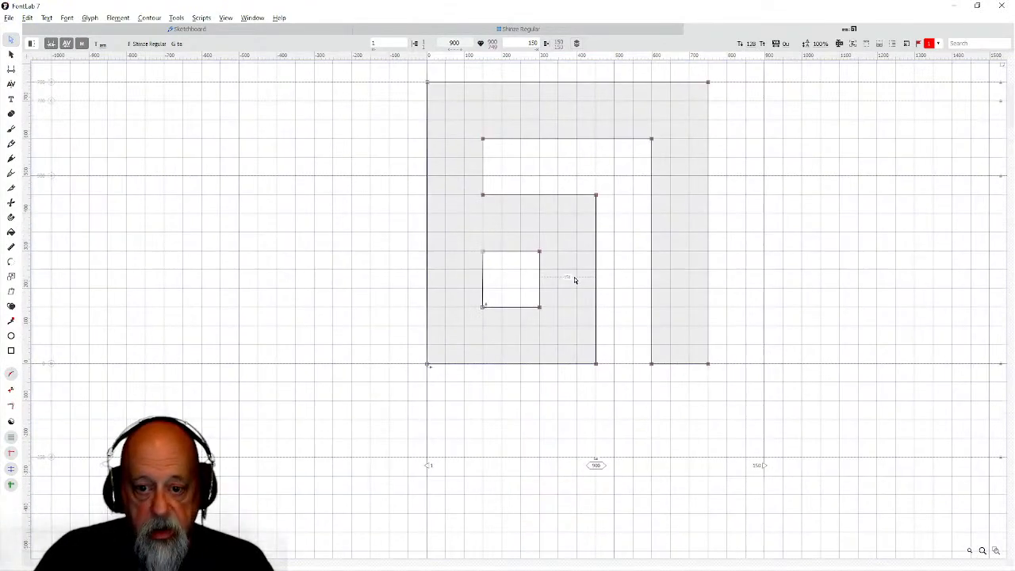
pyautogui.scroll(3, 620, 275)
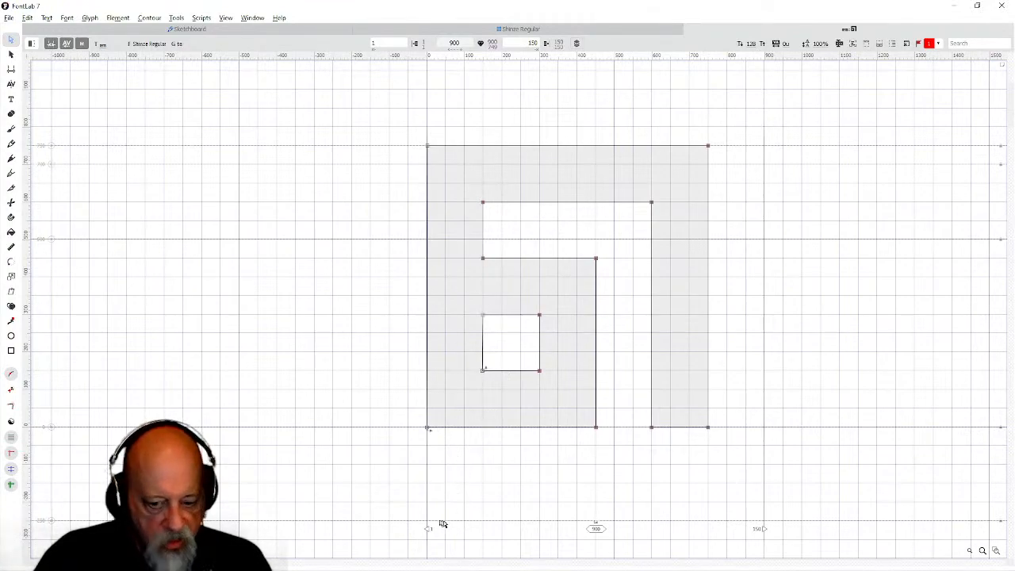
pyautogui.scroll(3, 495, 258)
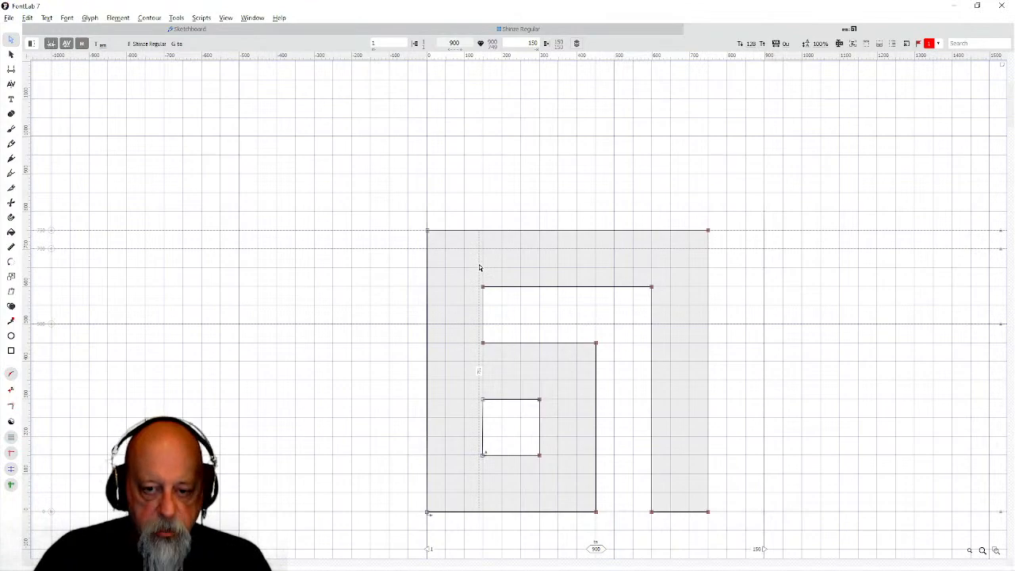
pyautogui.scroll(1, 479, 267)
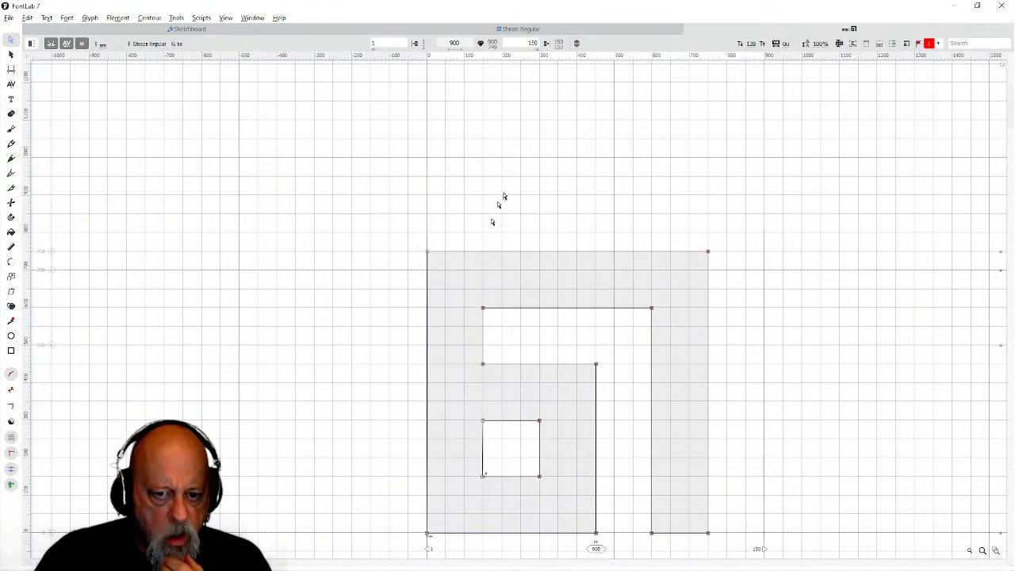
pyautogui.scroll(-3, 538, 274)
pyautogui.scroll(-2, 537, 286)
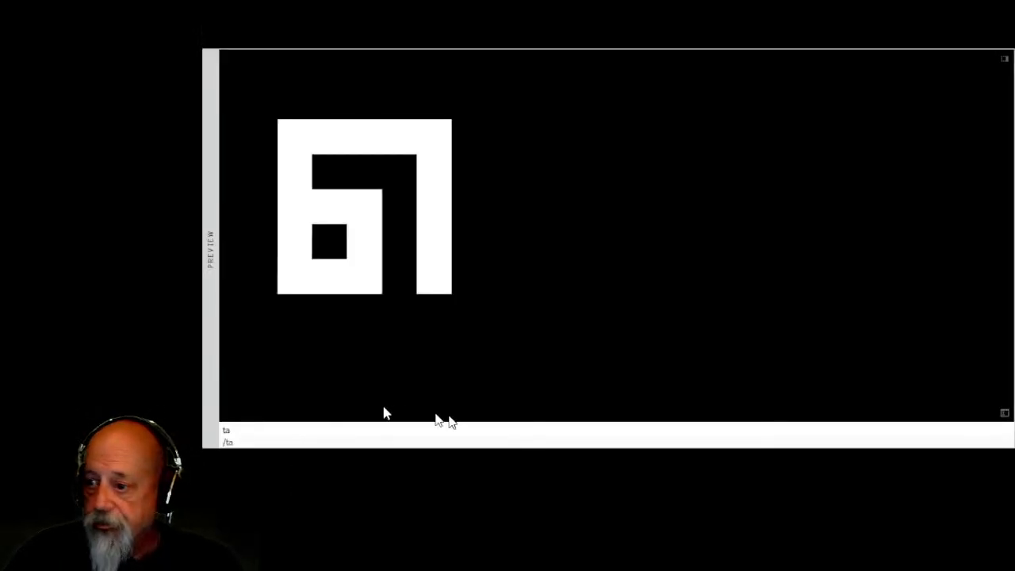
# Append "chi" to the sample text "ta" in the preview to test the joined syllables, and return to the font overview.
pyautogui.click(275, 432)
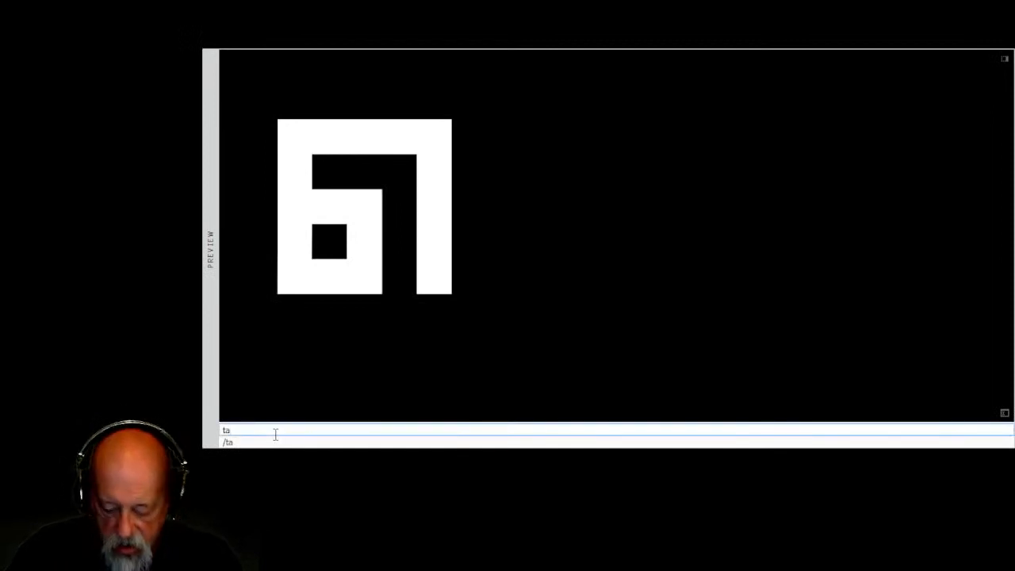
pyautogui.write('chi')
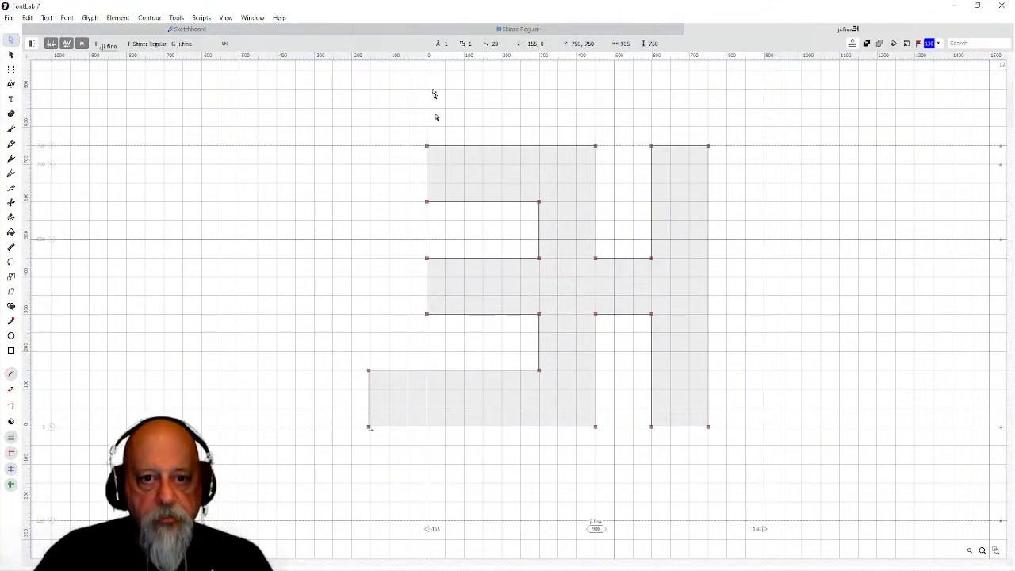
pyautogui.click(531, 30)
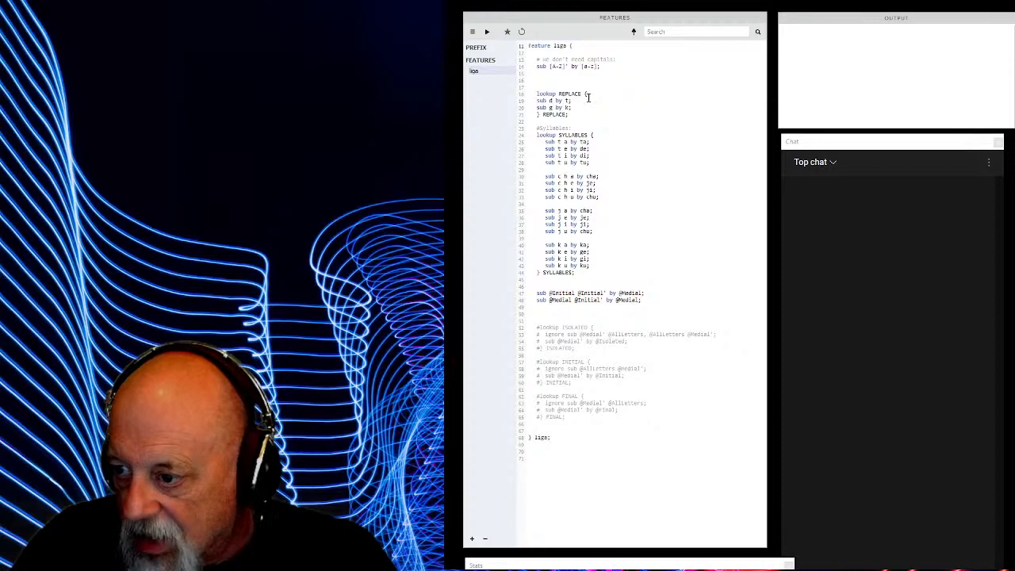
# Indent the "sub d by t;" and "sub g by k;" lines inside the REPLACE lookup of the liga feature.
pyautogui.click(538, 101)
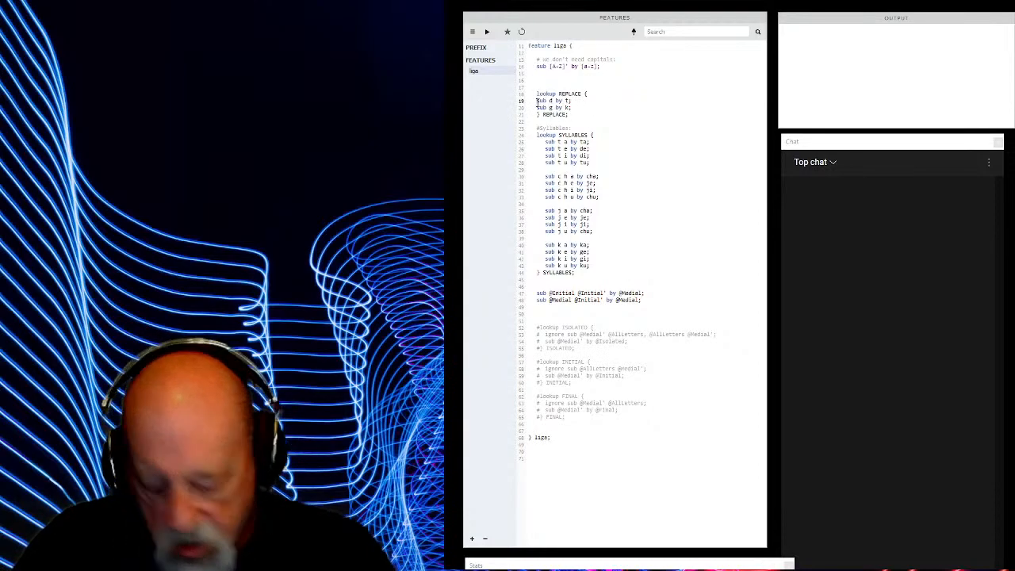
pyautogui.press('Tab')
pyautogui.click(538, 107)
pyautogui.press('Tab')
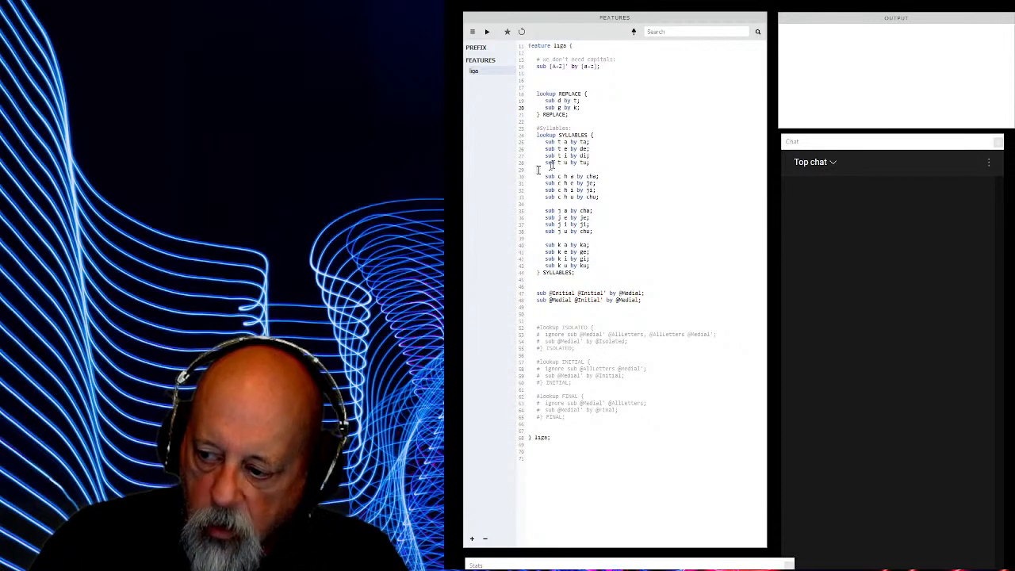
pyautogui.click(604, 211)
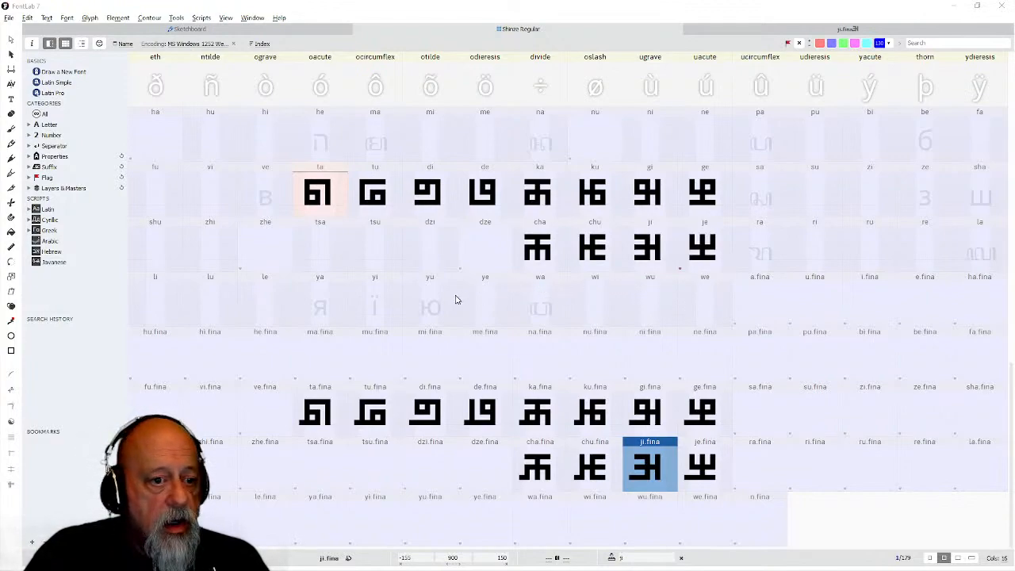
# View the zhi glyph and the drawn de glyph from the font overview, and open the sha glyph.
pyautogui.doubleClick(218, 240)
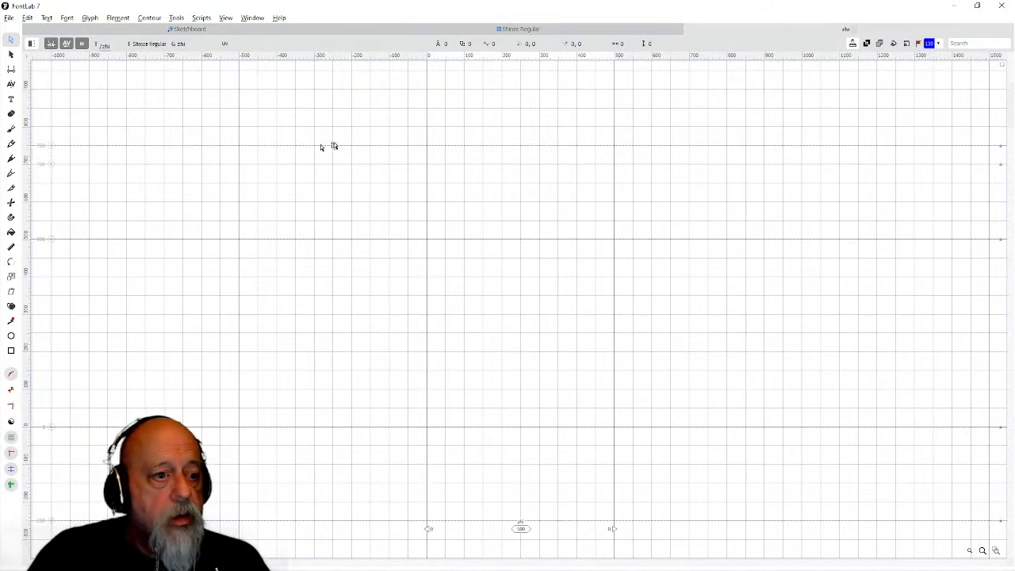
pyautogui.click(577, 28)
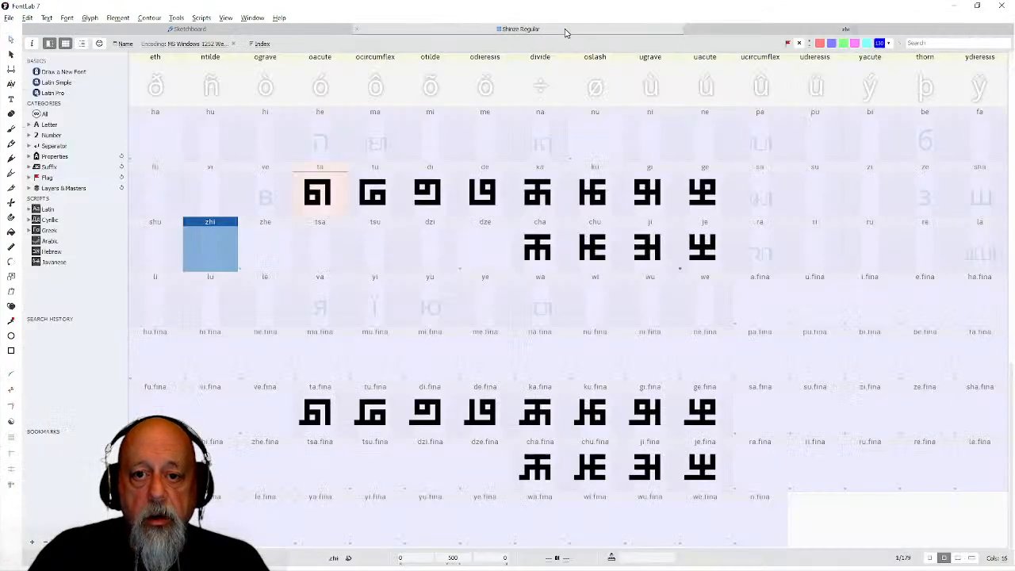
pyautogui.doubleClick(501, 172)
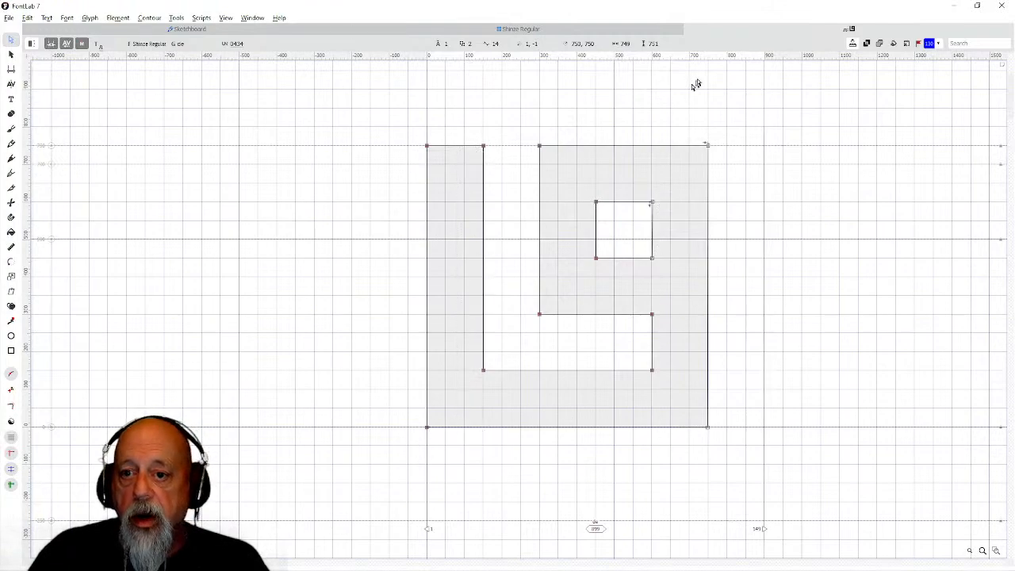
pyautogui.click(476, 30)
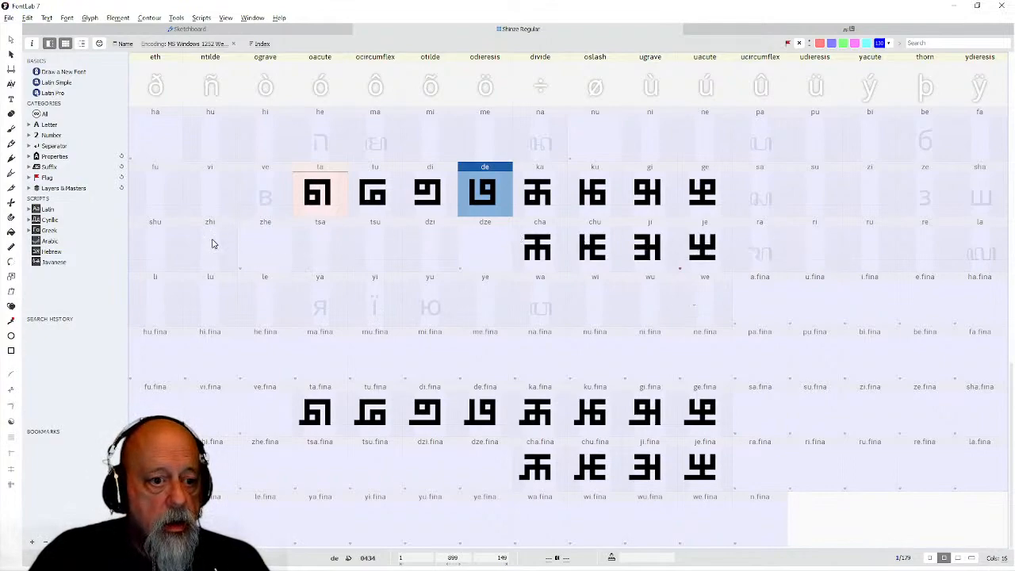
pyautogui.doubleClick(971, 191)
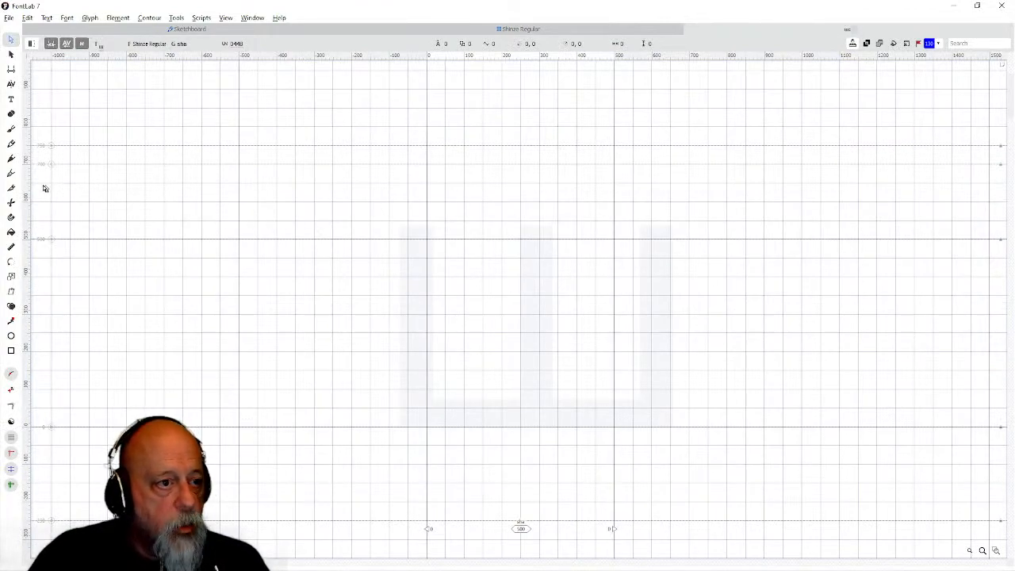
# Draw the sha glyph from four overlapping rectangles, a top bar and three legs about 150 units thick, about 750 units wide and tall overall.
pyautogui.click(11, 350)
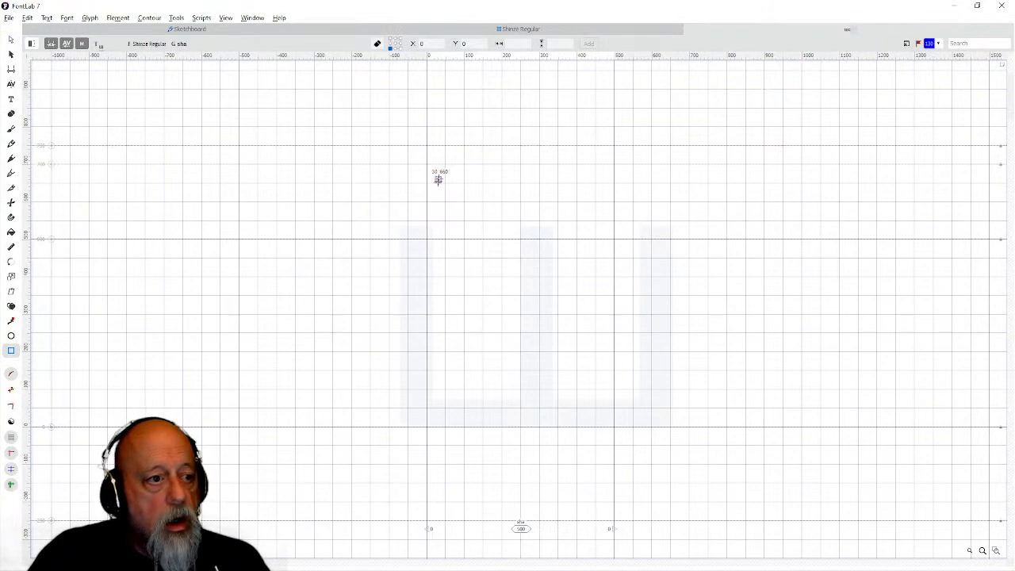
pyautogui.moveTo(427, 145); pyautogui.dragTo(482, 426)
pyautogui.moveTo(465, 146); pyautogui.dragTo(708, 201)
pyautogui.moveTo(651, 184); pyautogui.dragTo(708, 426)
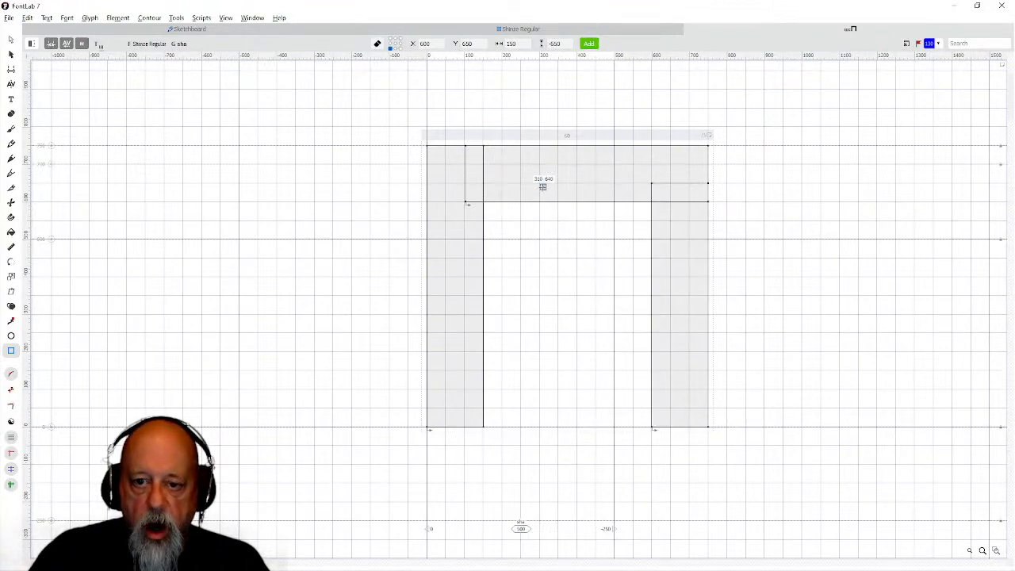
pyautogui.moveTo(540, 183); pyautogui.dragTo(596, 428)
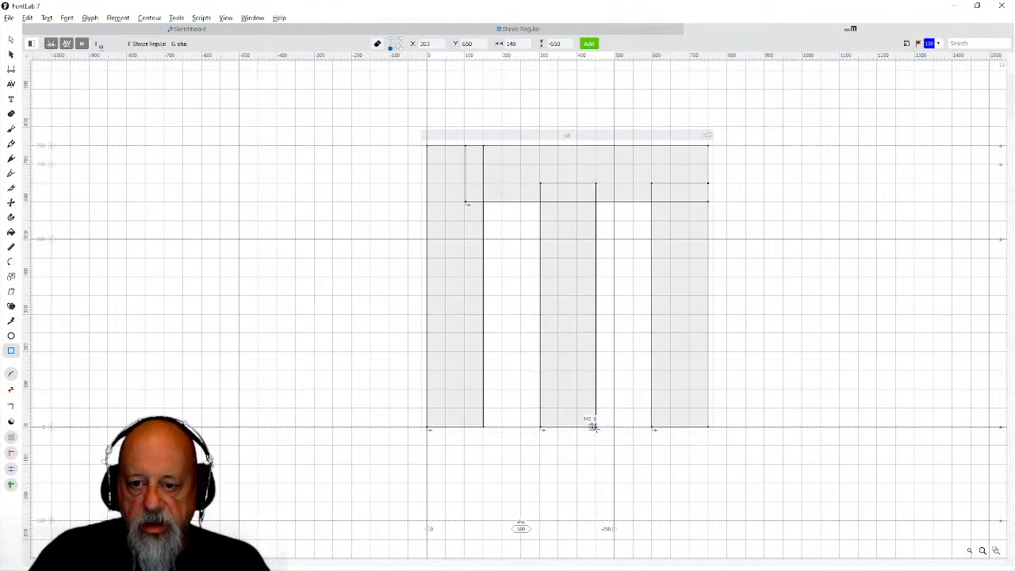
# Merge the four overlapping rectangles of sha into one outline, copy it, and return to the font overview.
pyautogui.click(10, 39)
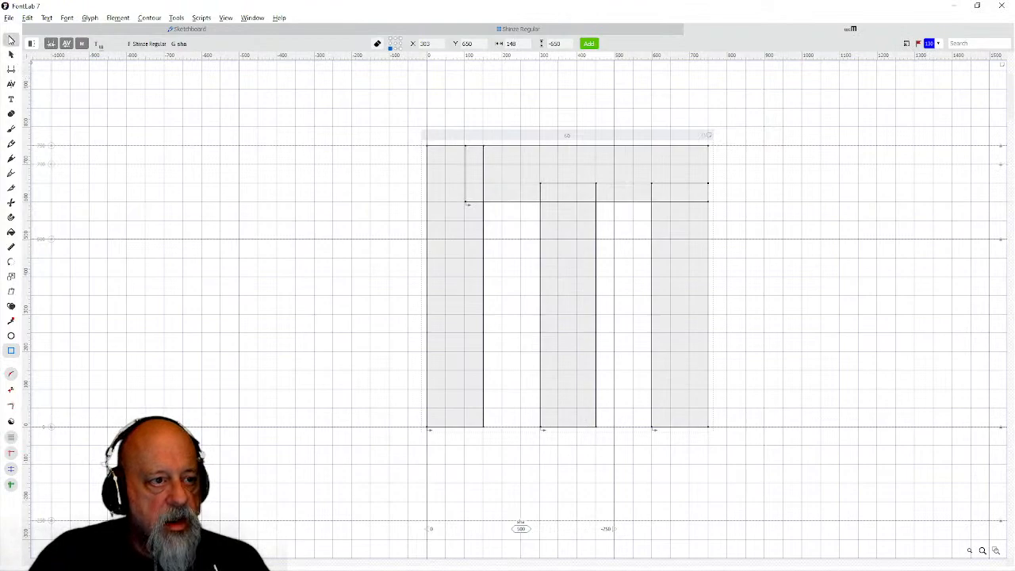
pyautogui.moveTo(358, 128); pyautogui.dragTo(833, 510)
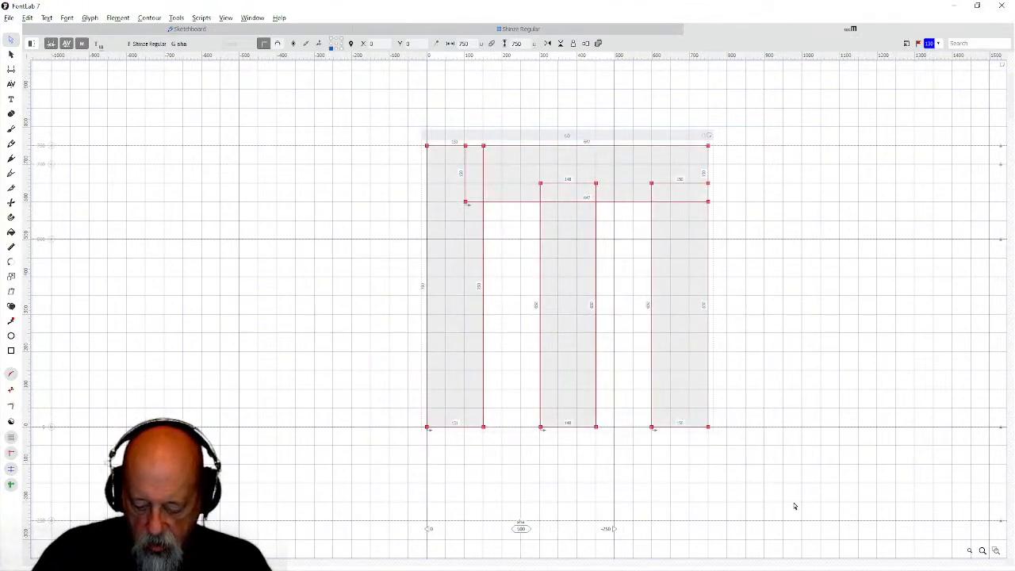
pyautogui.hotkey('ctrl', 'shift', 'o')
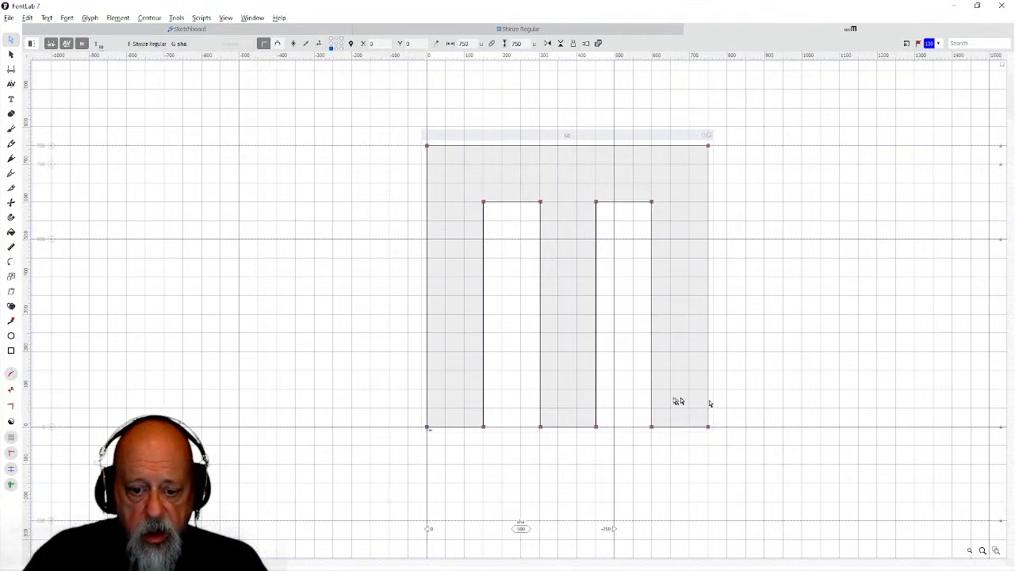
pyautogui.click(442, 174)
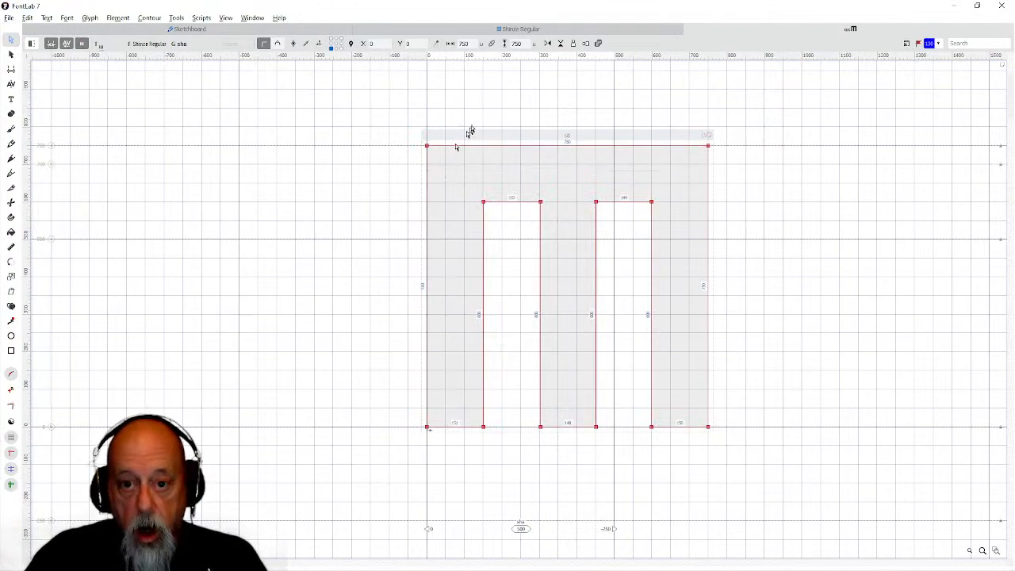
pyautogui.click(506, 29)
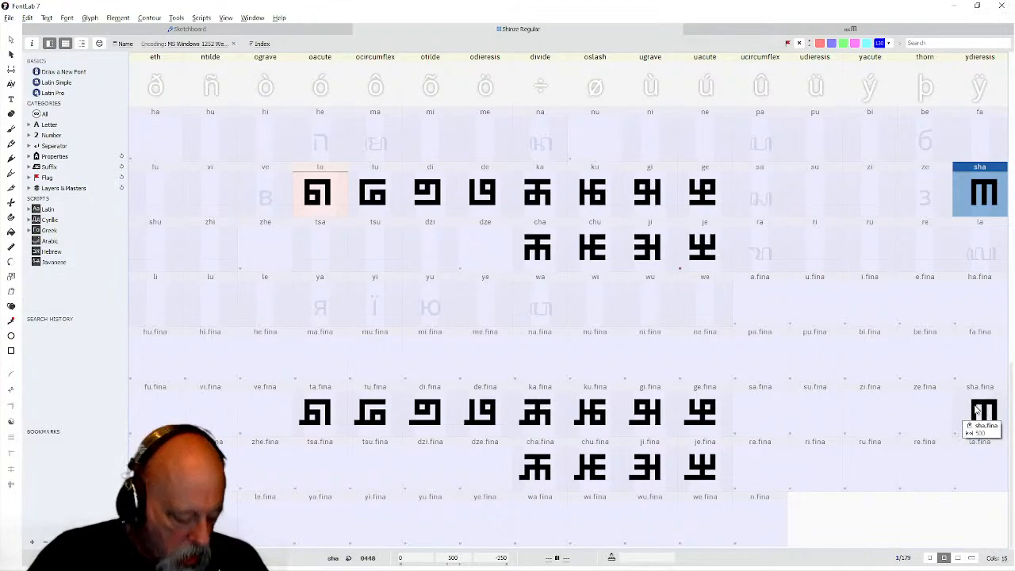
# Paste the sha outline into the empty shu glyph rotated 90°, and set the glyph's right sidebearing to 148.
pyautogui.doubleClick(157, 248)
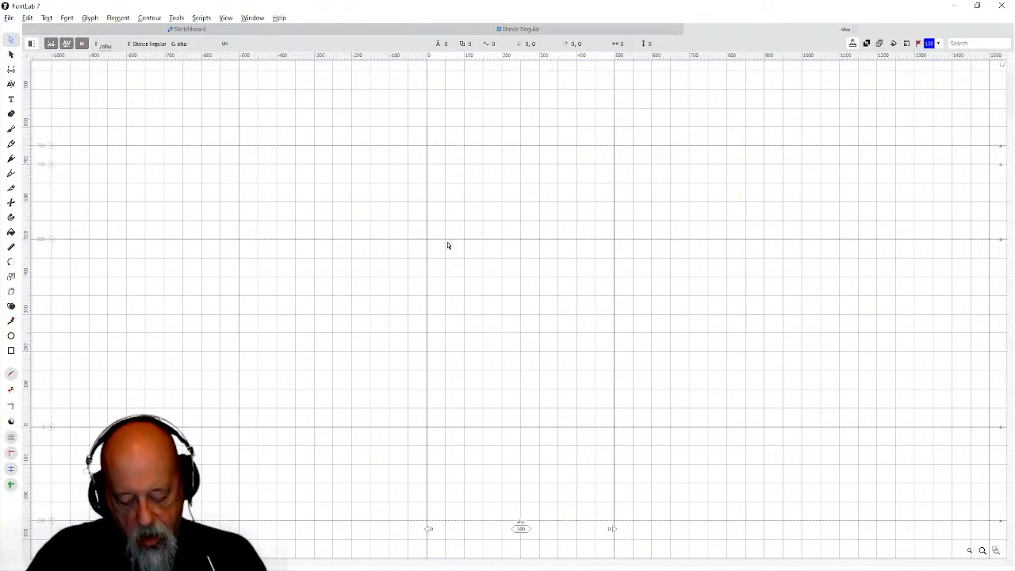
pyautogui.hotkey('ctrl', 'v')
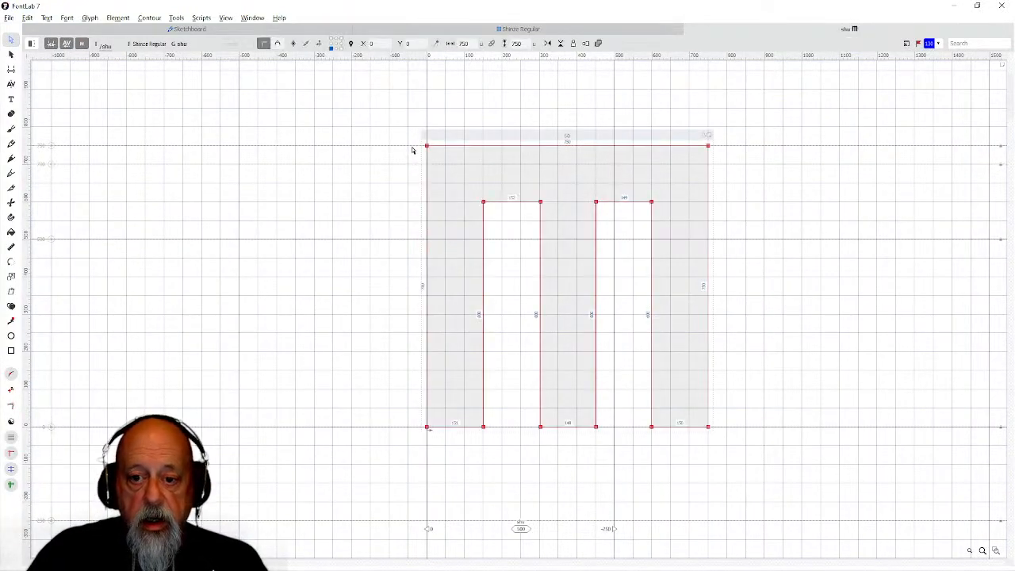
pyautogui.click(184, 20)
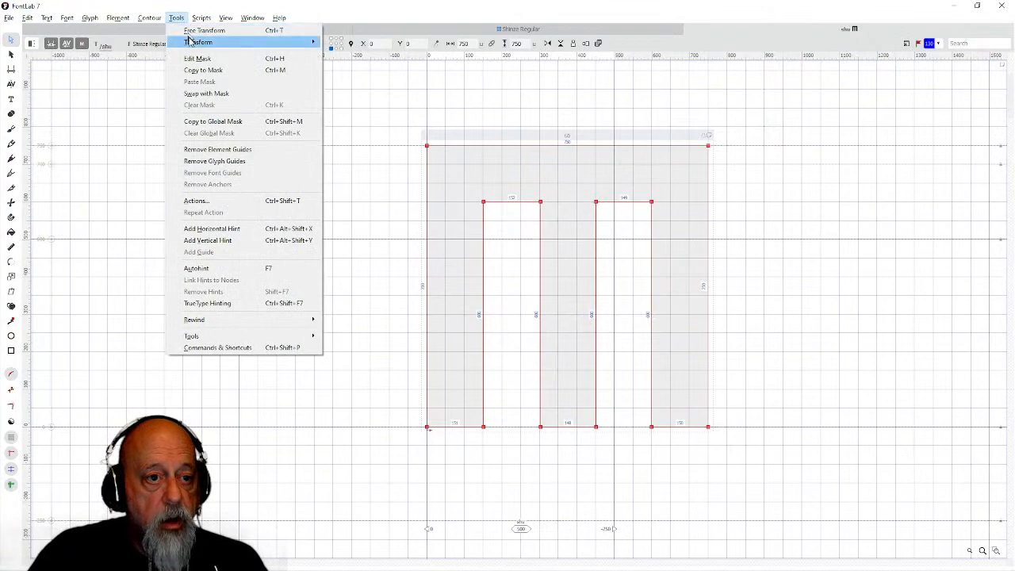
pyautogui.moveTo(192, 41)
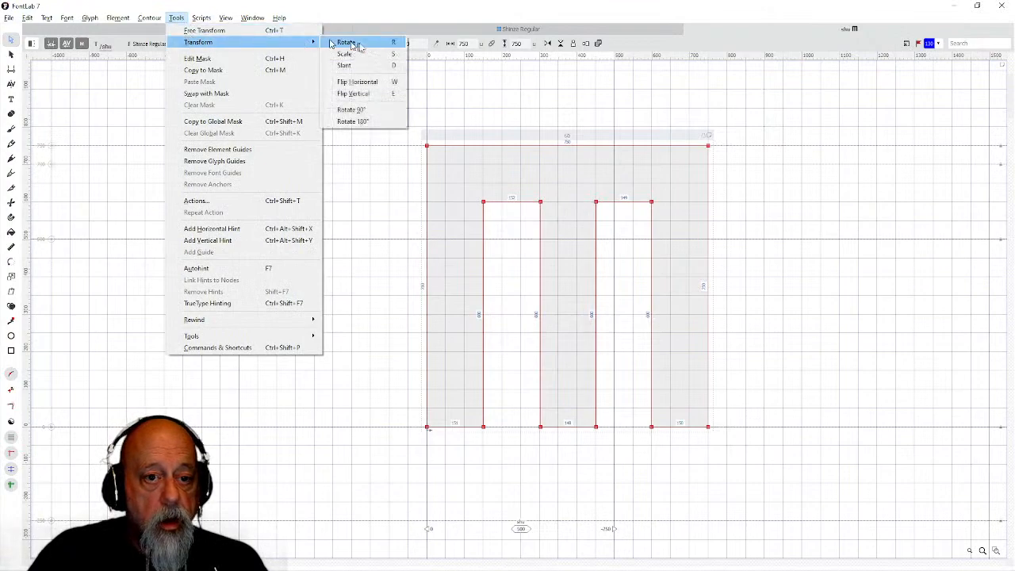
pyautogui.click(358, 110)
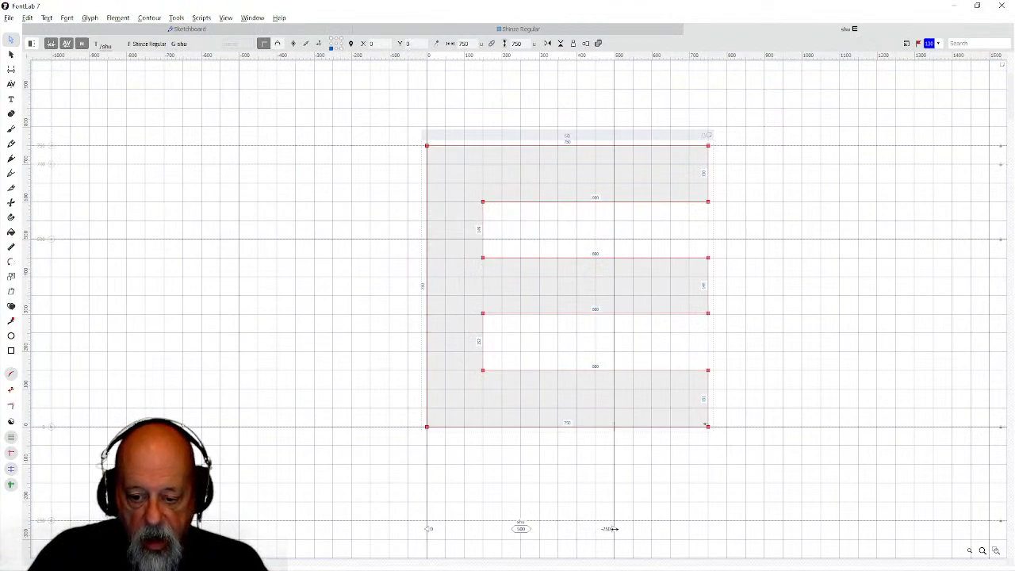
pyautogui.moveTo(614, 529); pyautogui.dragTo(763, 526)
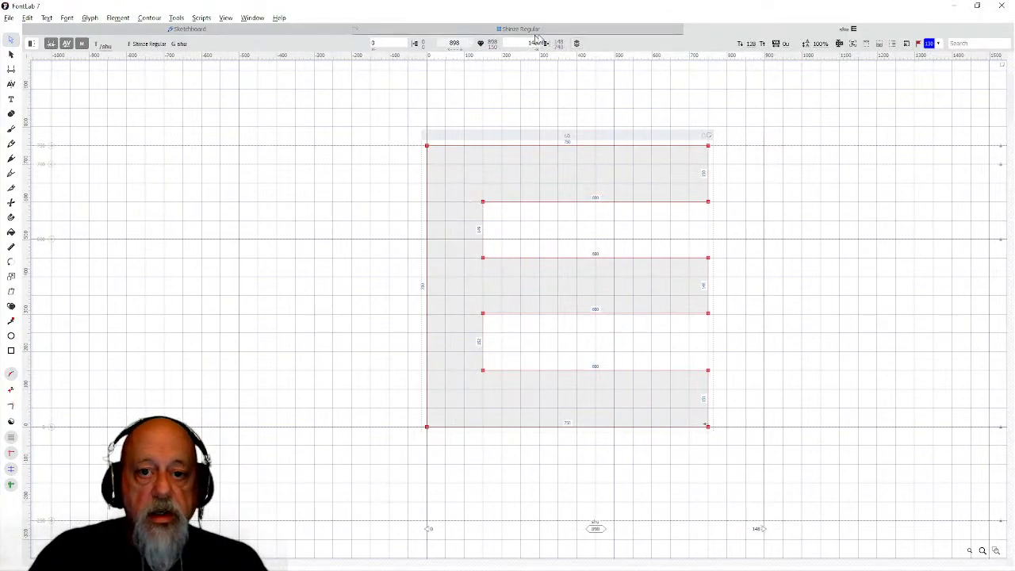
# Set the right sidebearing of the sha glyph to 148 and return to the font overview.
pyautogui.click(671, 33)
pyautogui.doubleClick(981, 194)
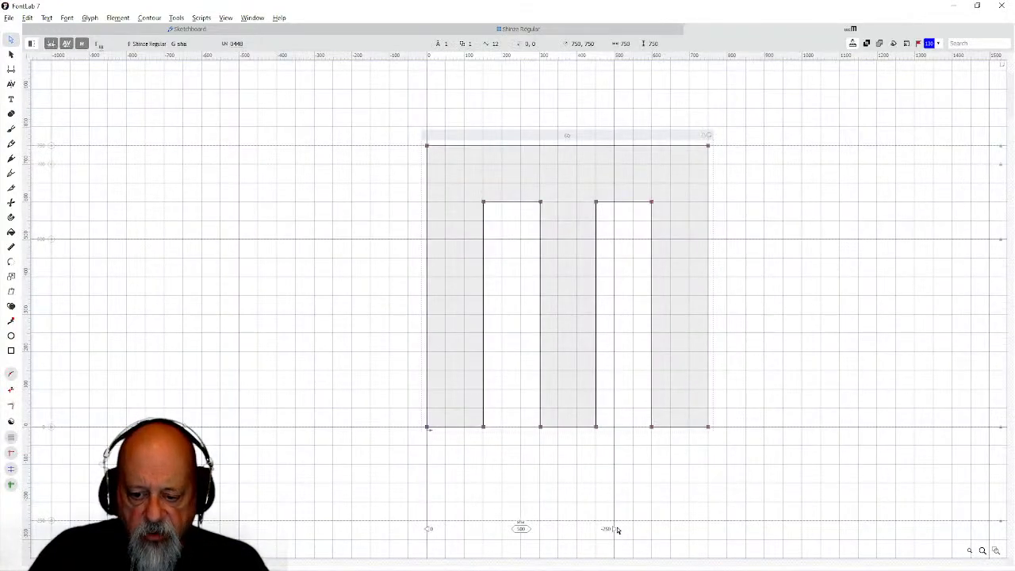
pyautogui.moveTo(615, 528); pyautogui.dragTo(762, 527)
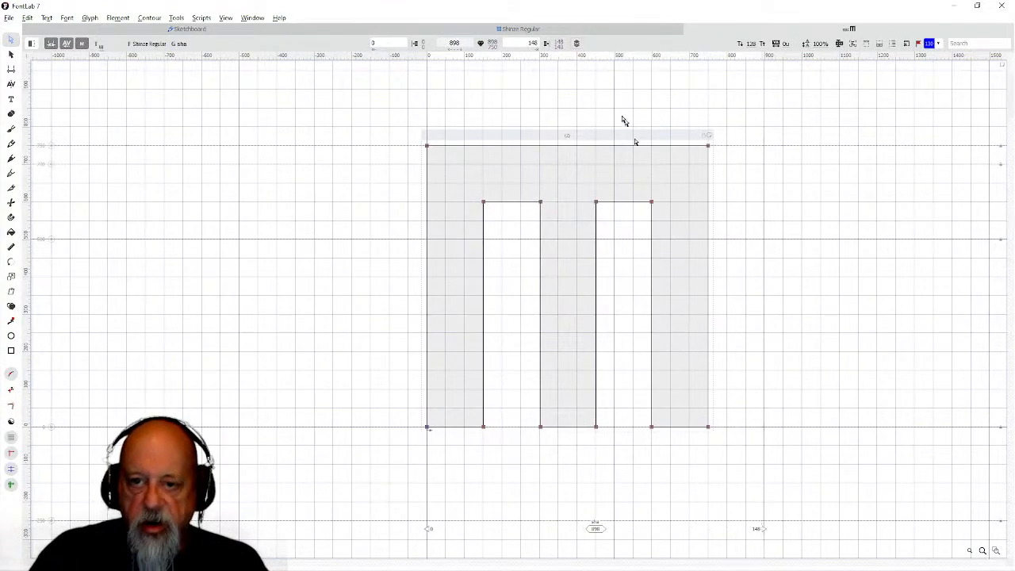
pyautogui.click(574, 33)
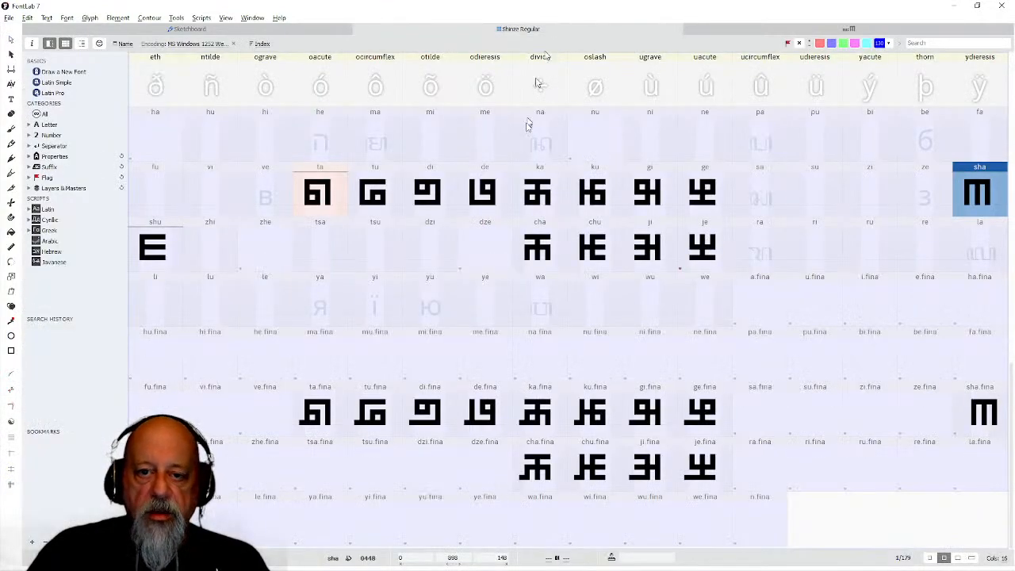
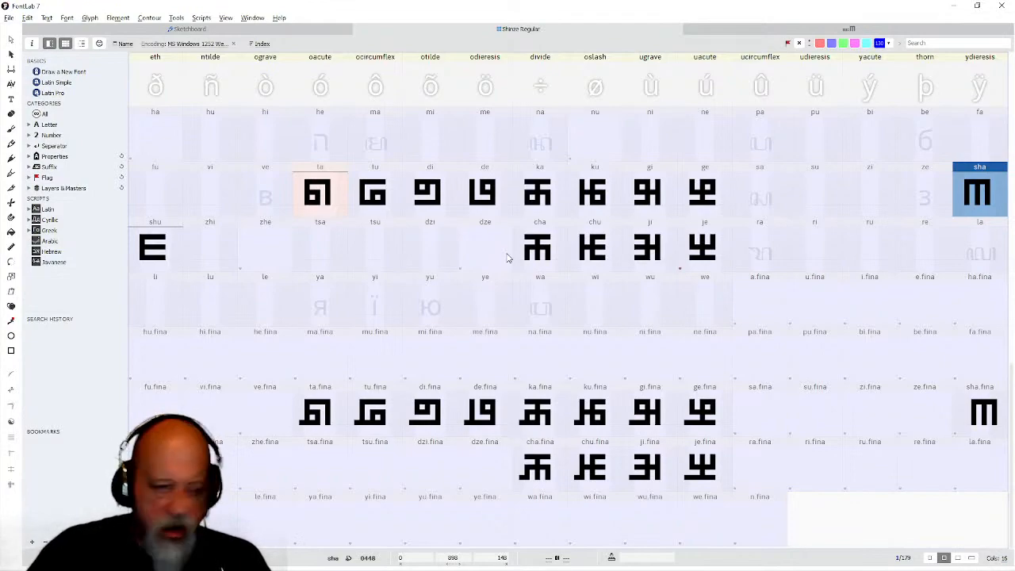
# Paste the sha outline into the zhi glyph, rotated by 180° plus another 90°, and set the glyph's right sidebearing to 148.
pyautogui.doubleClick(220, 248)
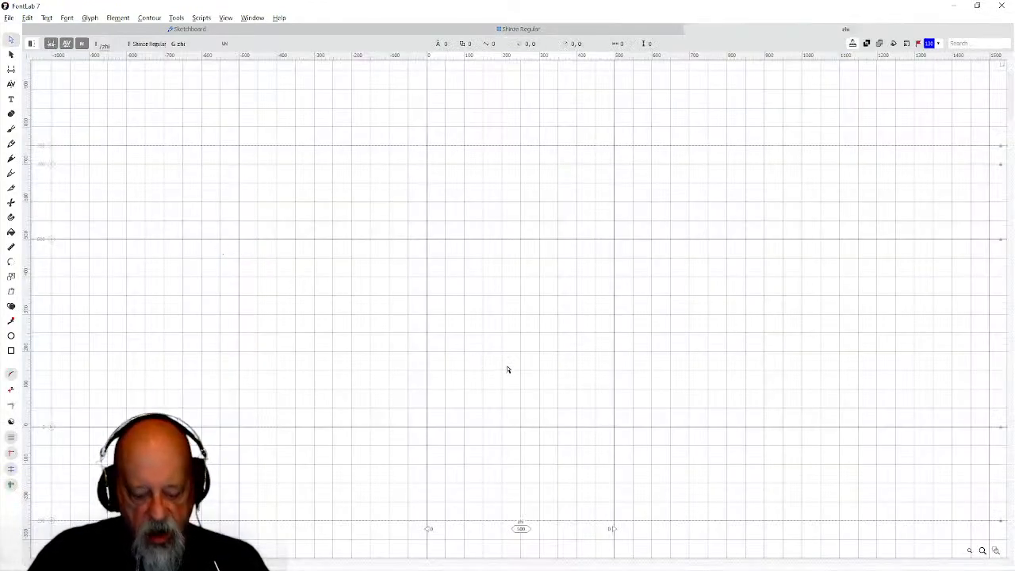
pyautogui.hotkey('ctrl', 'v')
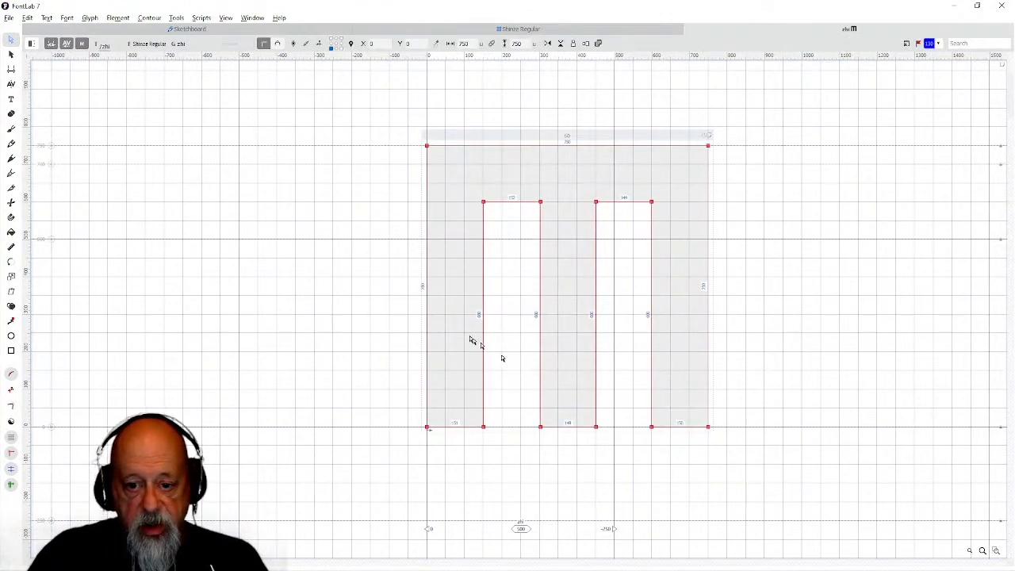
pyautogui.click(176, 18)
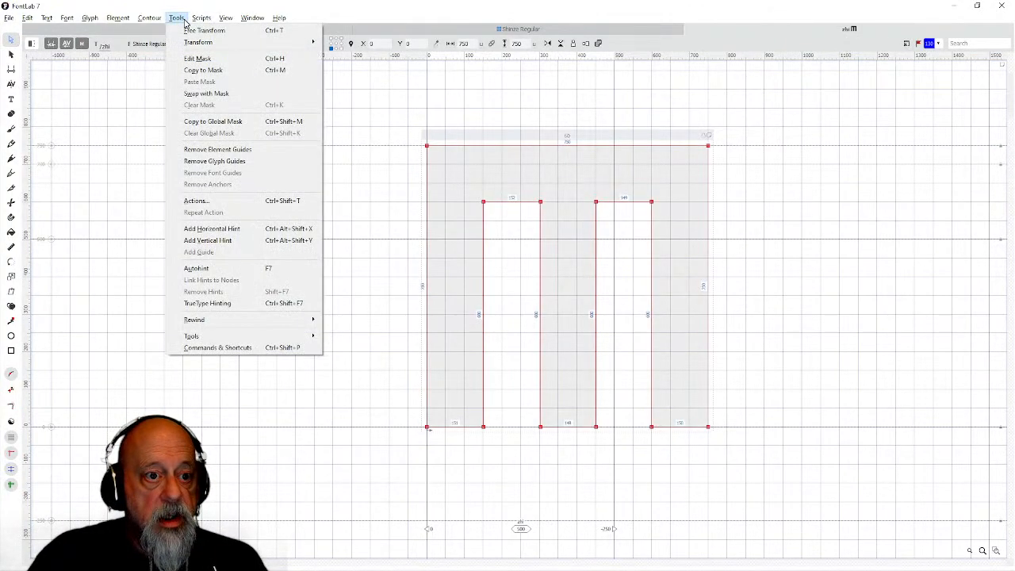
pyautogui.moveTo(265, 44)
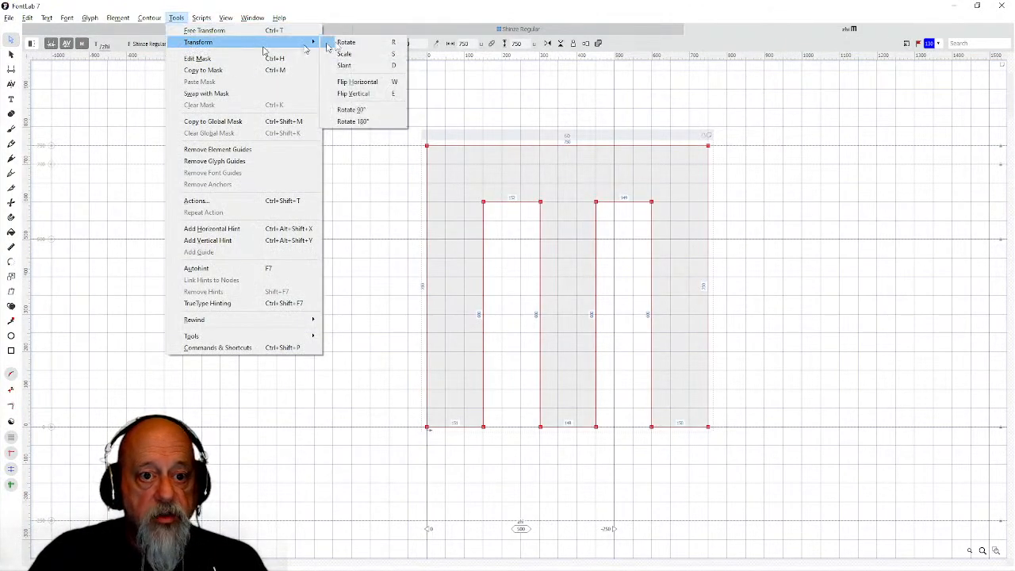
pyautogui.click(342, 110)
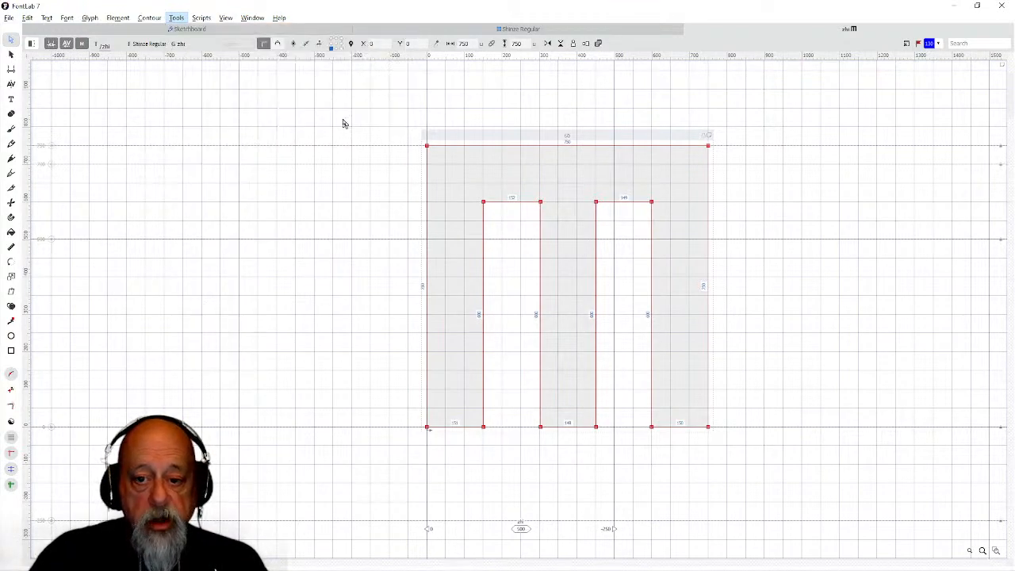
pyautogui.click(176, 17)
pyautogui.moveTo(194, 42)
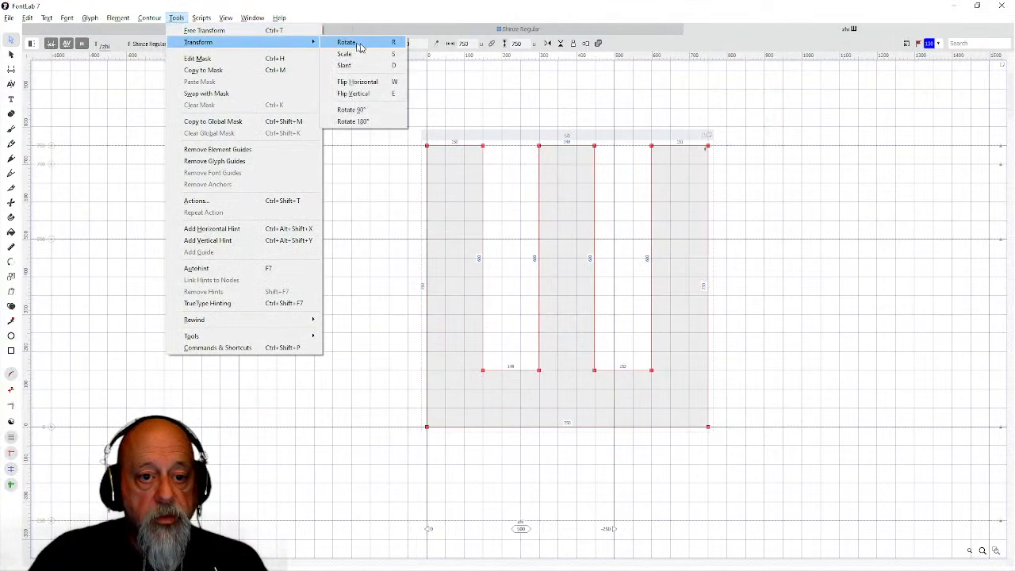
pyautogui.click(347, 109)
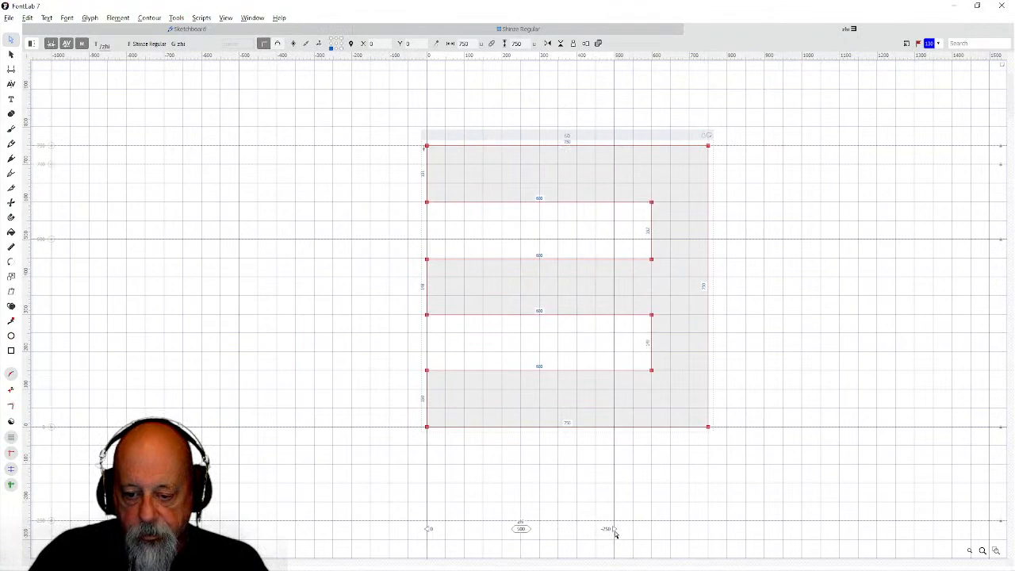
pyautogui.moveTo(617, 528); pyautogui.dragTo(763, 516)
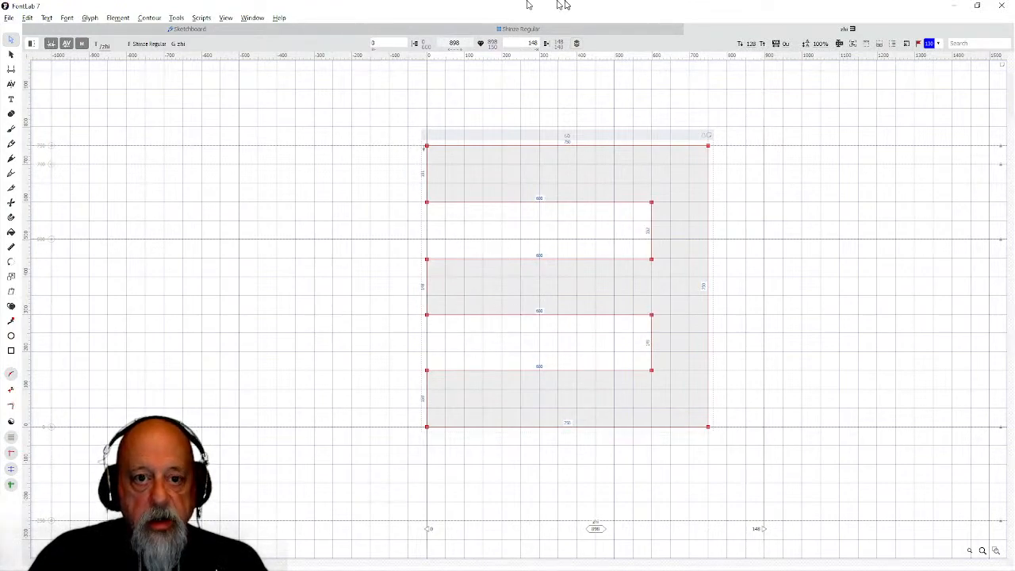
pyautogui.click(543, 30)
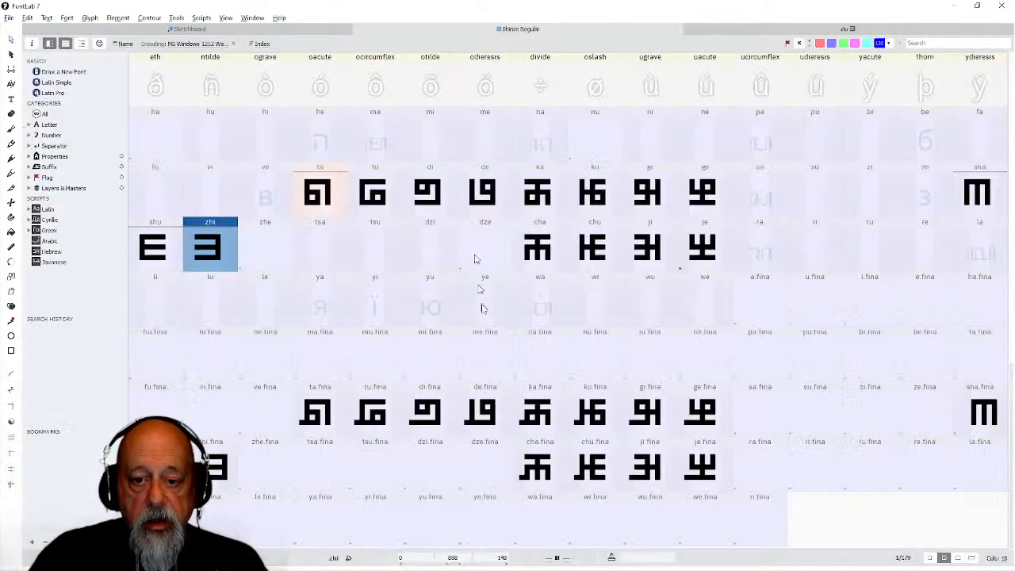
# Paste the sha outline into the zhe glyph, rotate it 180°, and return to the font overview.
pyautogui.doubleClick(267, 249)
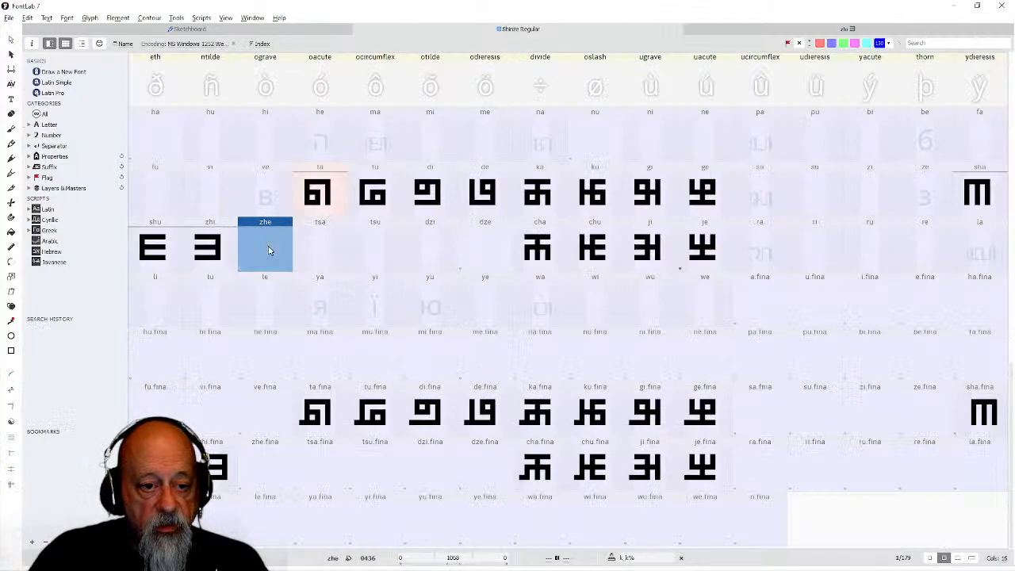
pyautogui.hotkey('ctrl', 'v')
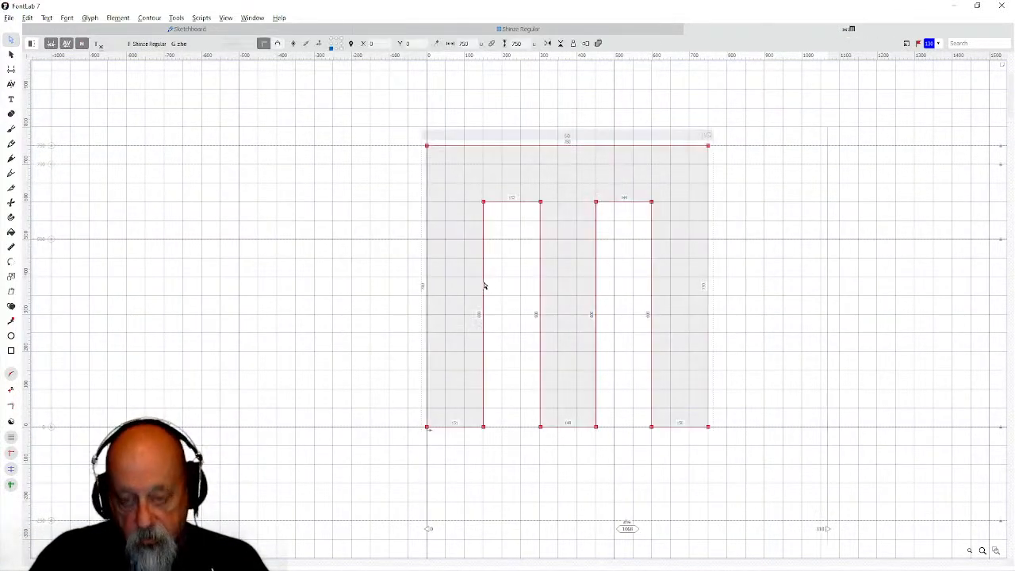
pyautogui.click(176, 17)
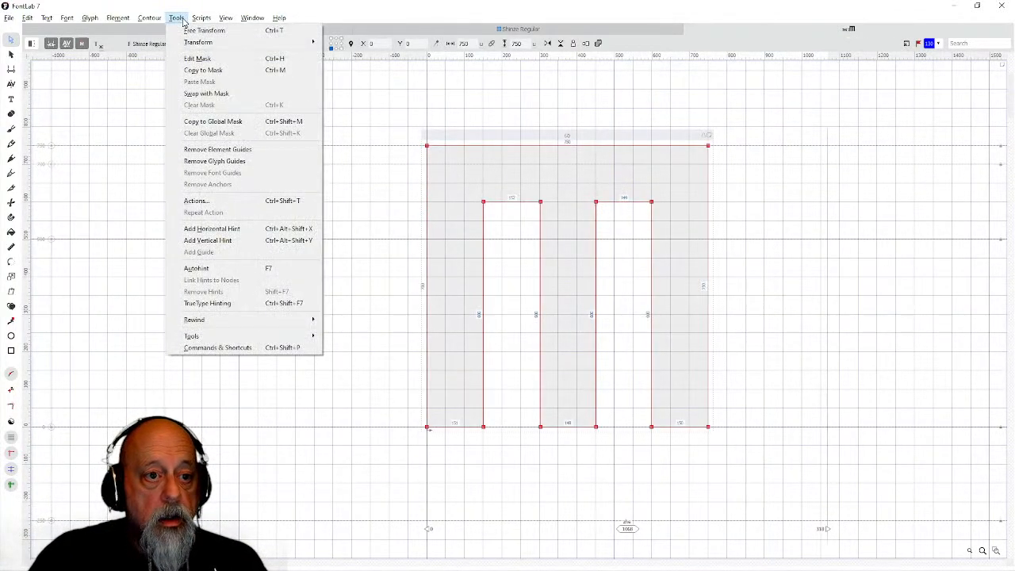
pyautogui.moveTo(195, 43)
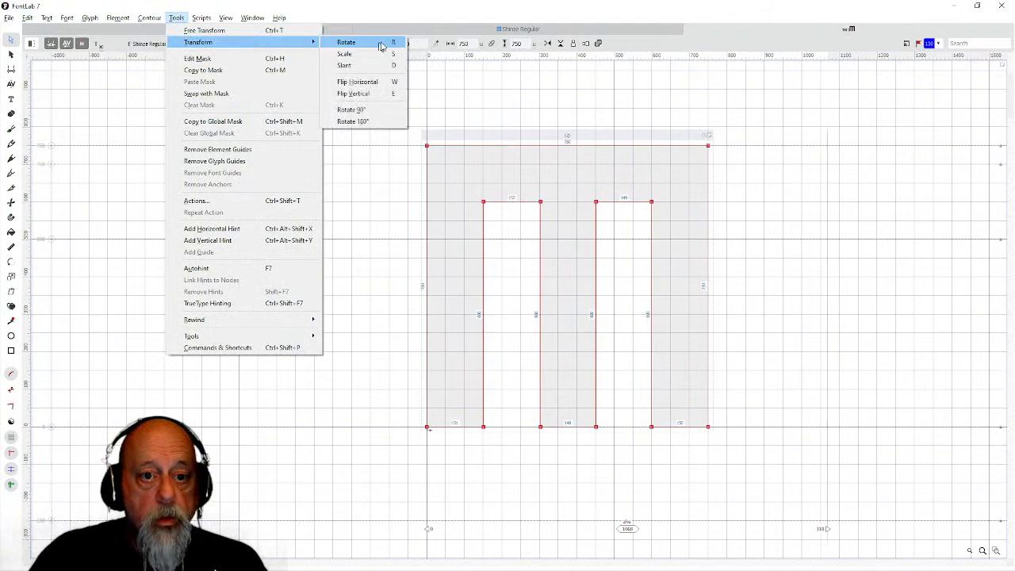
pyautogui.click(347, 120)
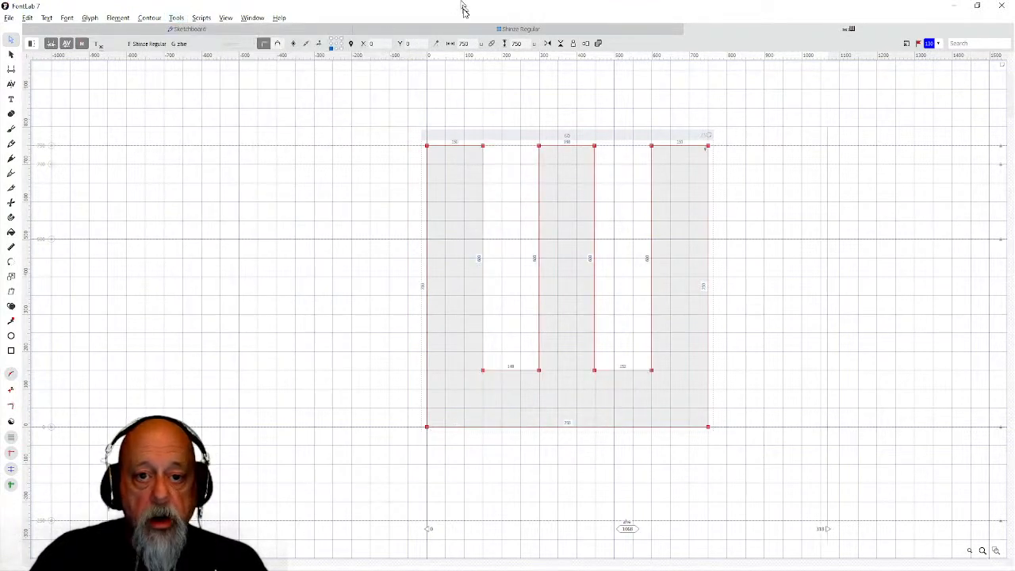
pyautogui.click(466, 30)
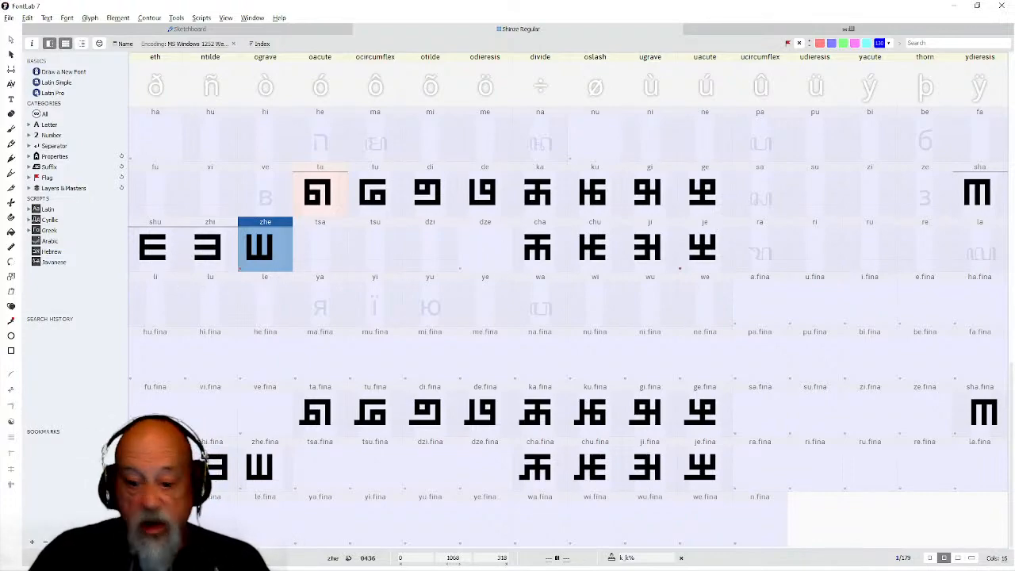
# Add the rule "sub s h a by sha;" after a blank line at the end of the SYLLABLES lookup.
pyautogui.click(983, 413)
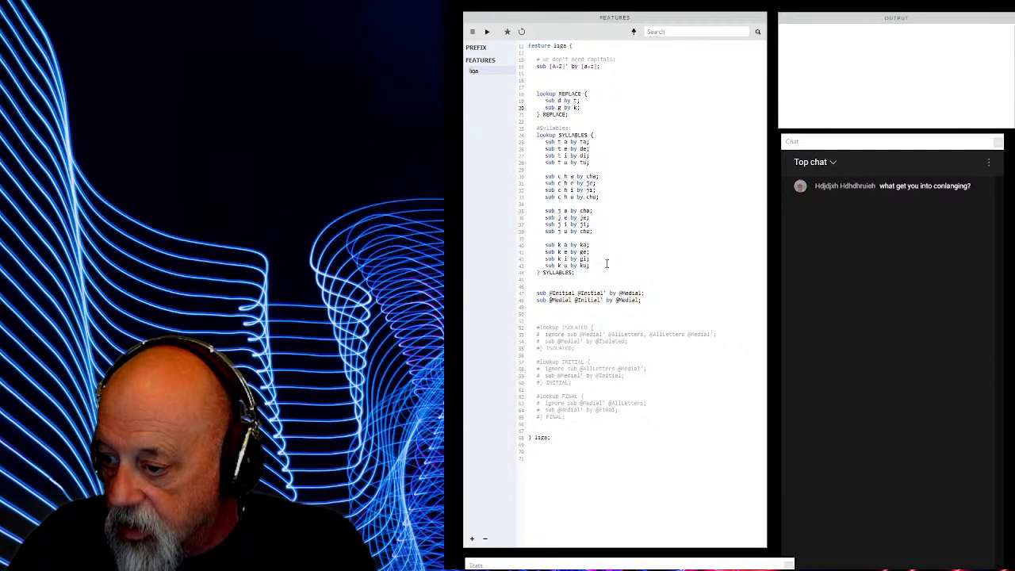
pyautogui.press('Return')
pyautogui.press('Return')
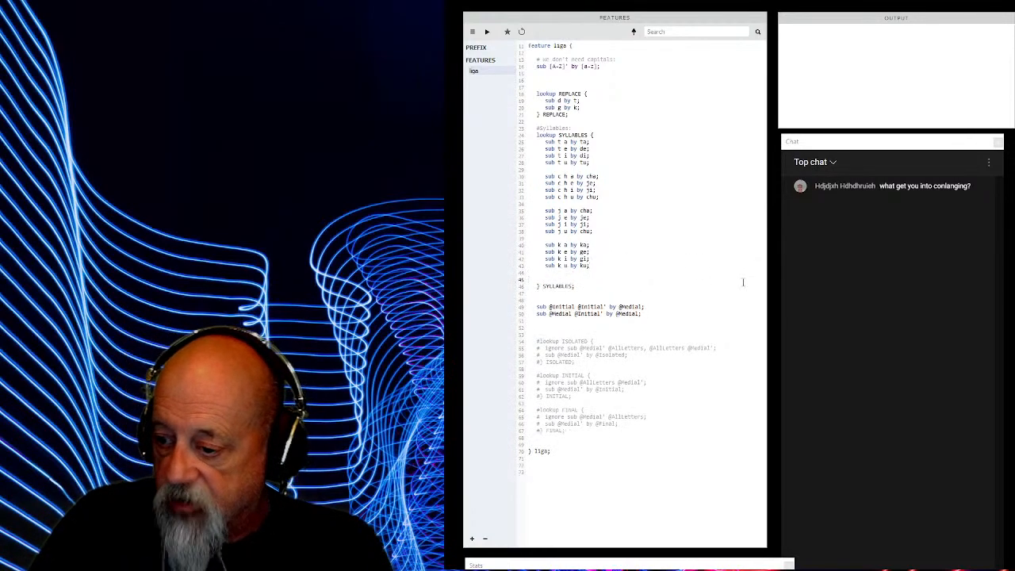
pyautogui.write('sub s')
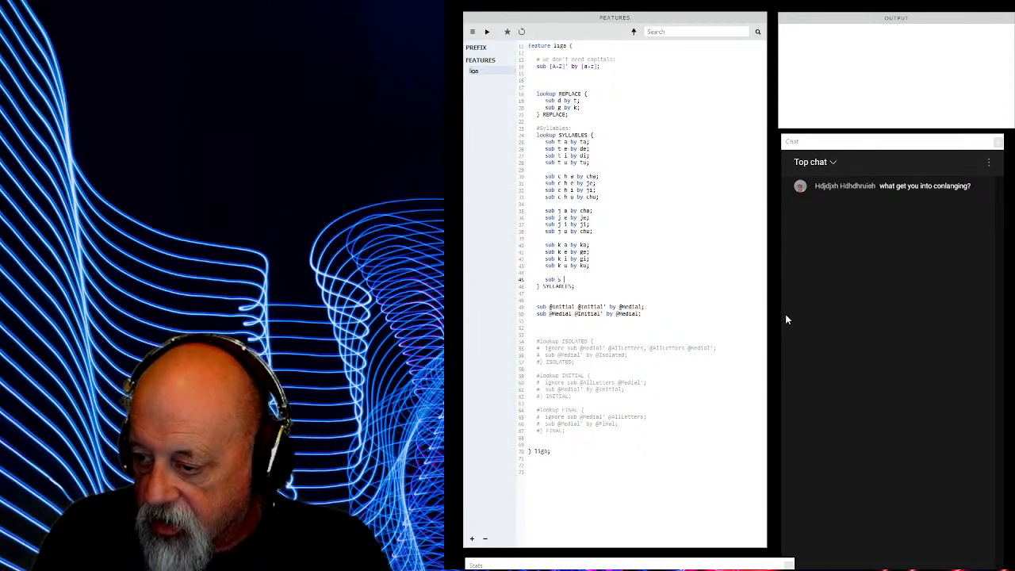
pyautogui.write('by sha;')
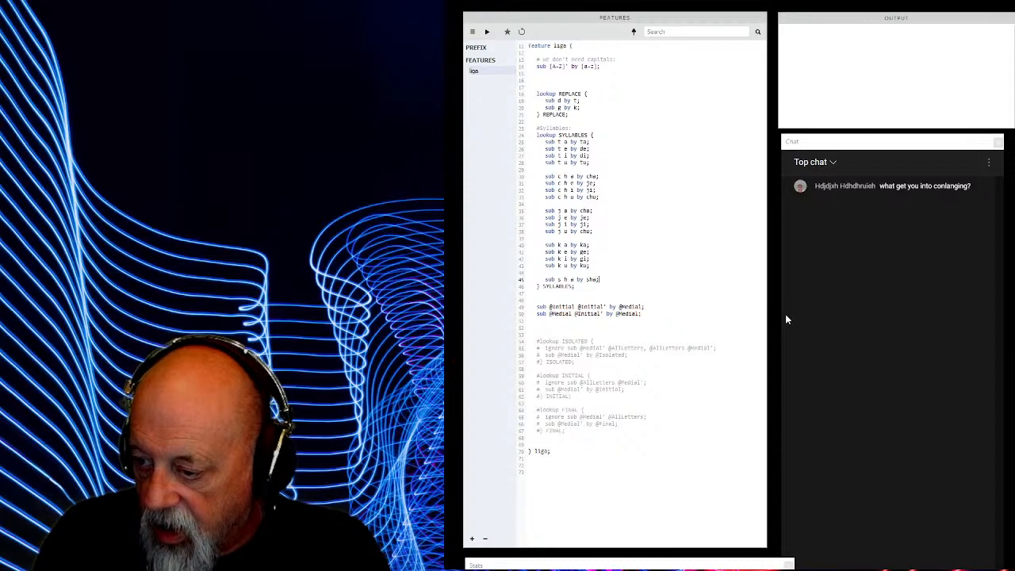
pyautogui.press('Return')
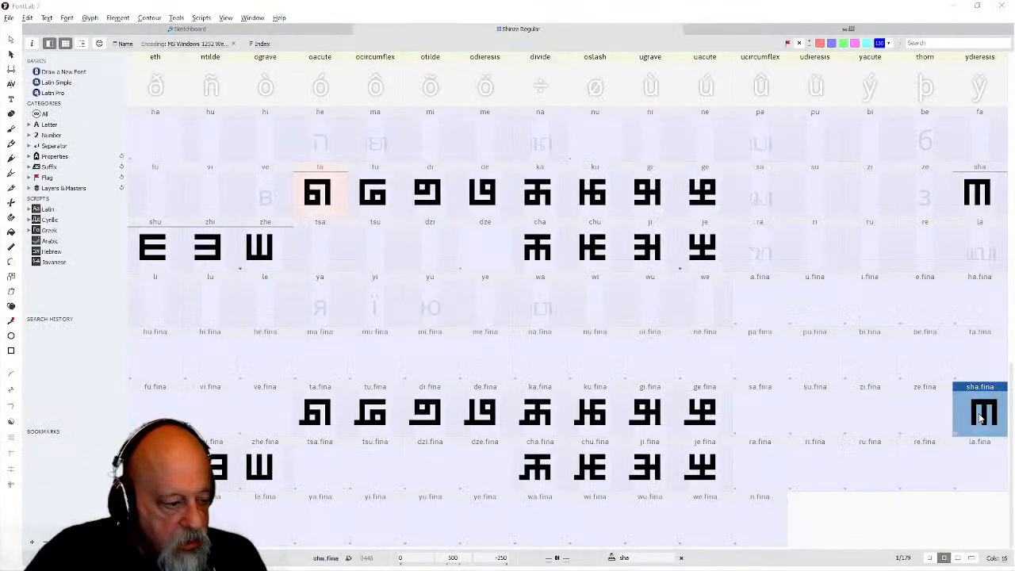
# Decompose the sha.fina glyph and draw a connector rectangle about 197 by 150 units on the baseline at its lower-left, starting at X -150.
pyautogui.doubleClick(980, 419)
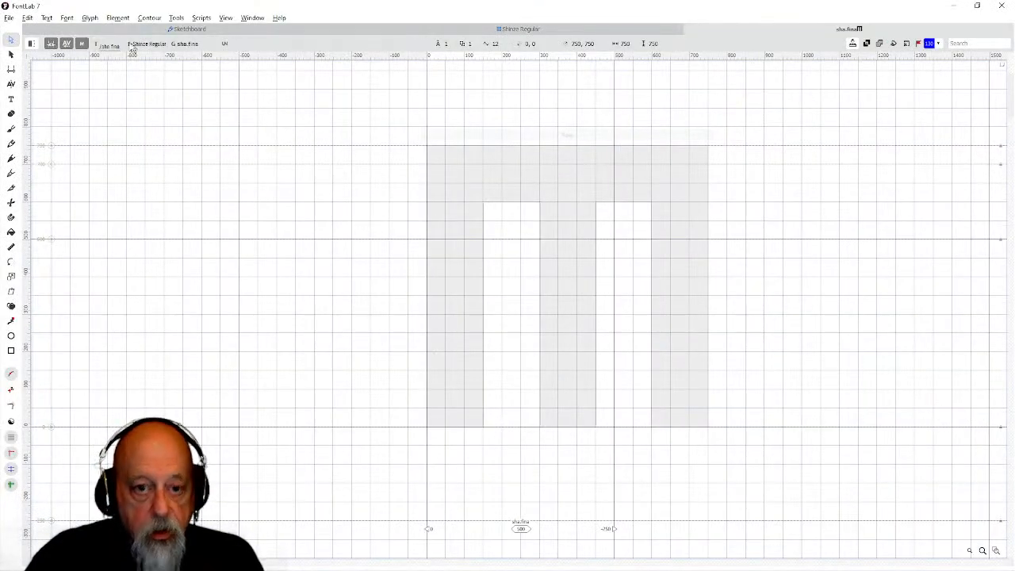
pyautogui.click(88, 19)
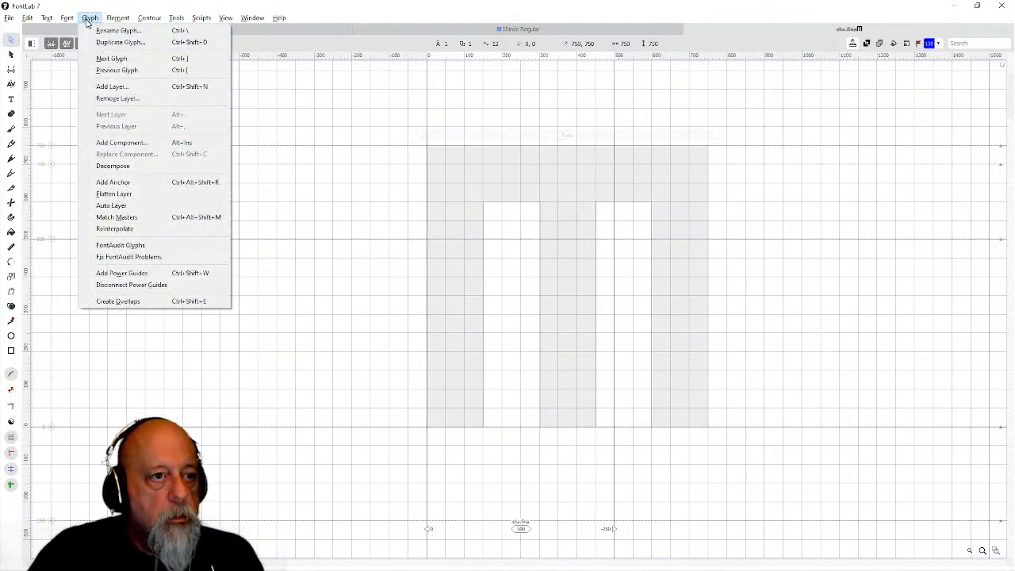
pyautogui.click(102, 167)
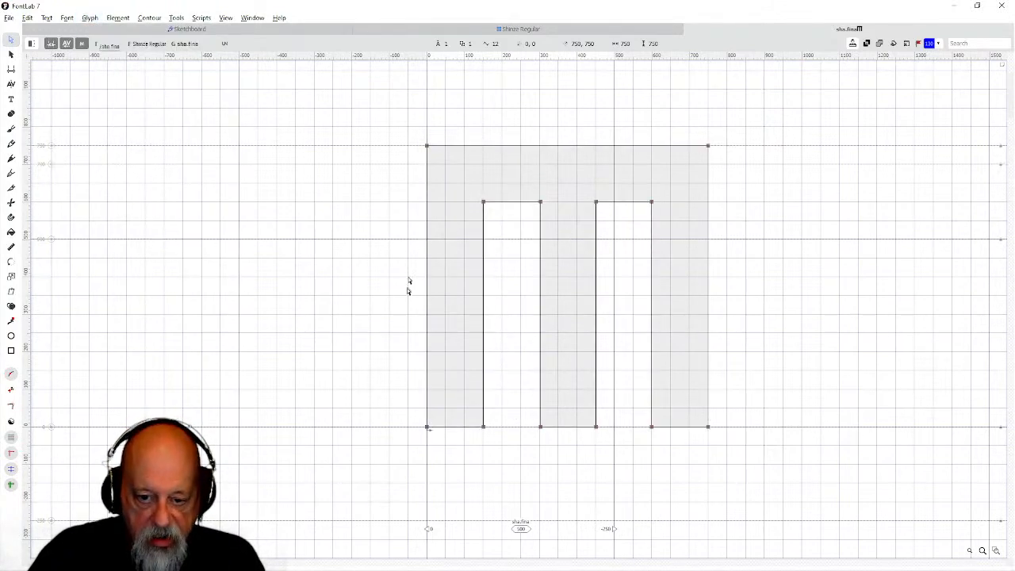
pyautogui.click(11, 350)
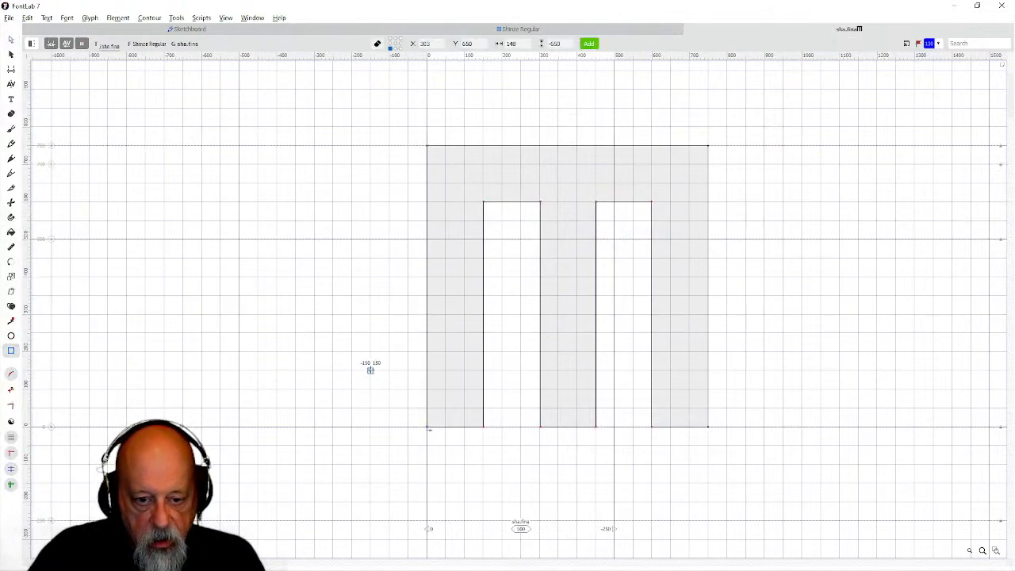
pyautogui.moveTo(370, 370); pyautogui.dragTo(444, 426)
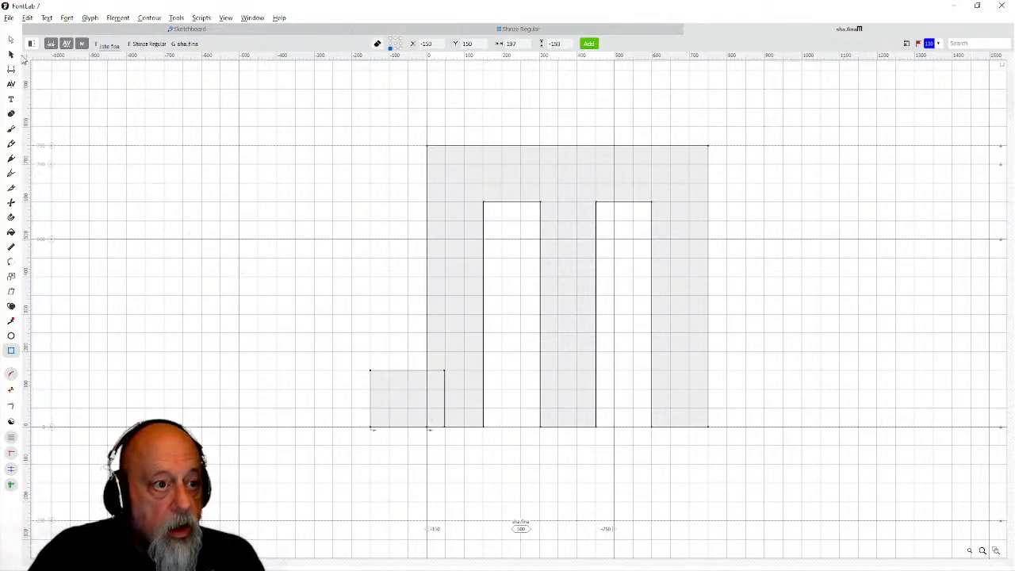
# Move the left edge of sha.fina's connector to X -155 and merge the overlapping contours into one outline.
pyautogui.click(11, 40)
pyautogui.moveTo(355, 362); pyautogui.dragTo(386, 449)
pyautogui.press('Left')
pyautogui.press('Left')
pyautogui.press('Left')
pyautogui.press('Left')
pyautogui.press('Left')
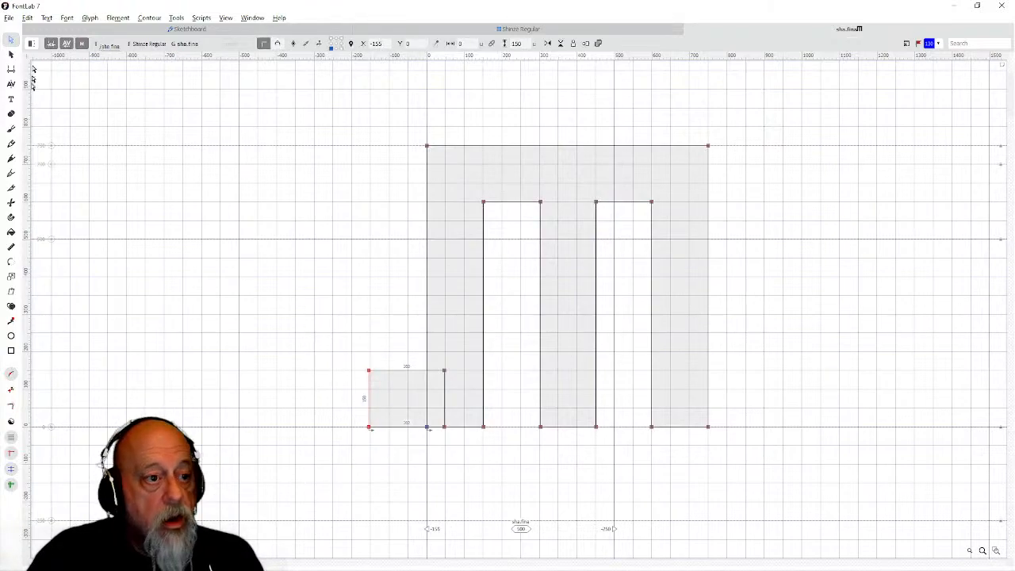
pyautogui.hotkey('ctrl', 'a')
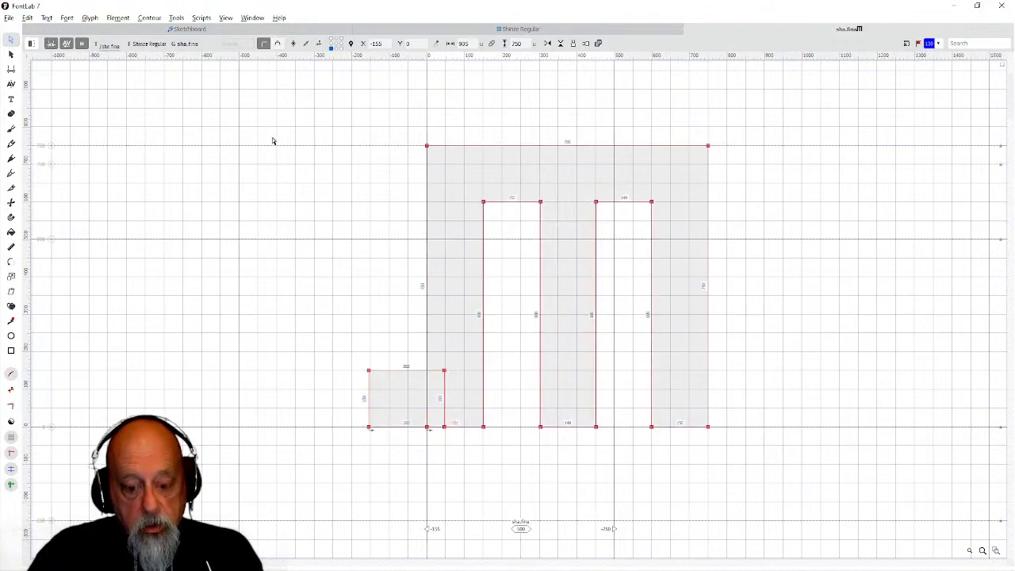
pyautogui.hotkey('ctrl', 'shift', 'o')
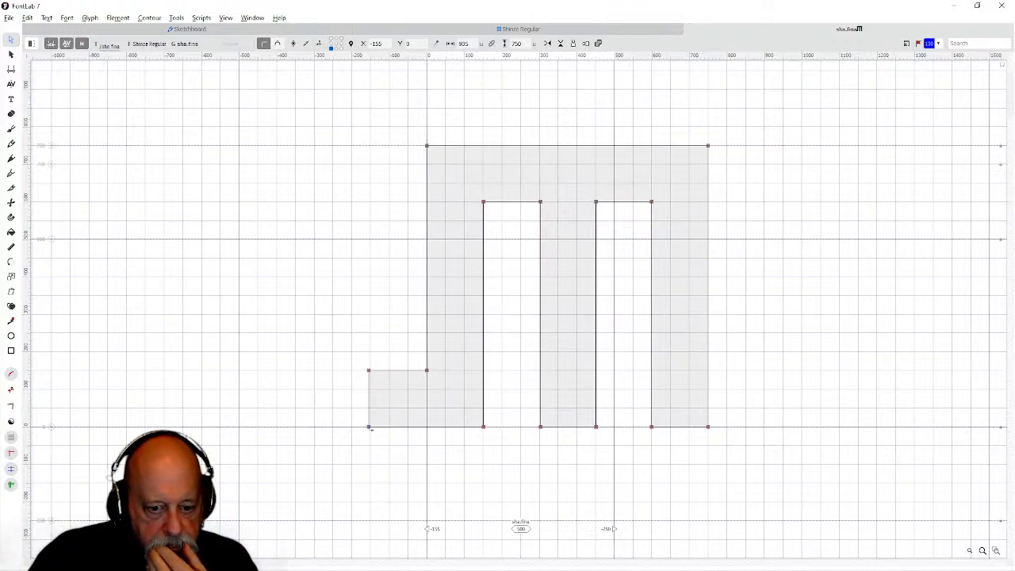
# Look at the Three Rivers Region map and the sample script image in the browser, returning to the font overview.
pyautogui.moveTo(216, 567)
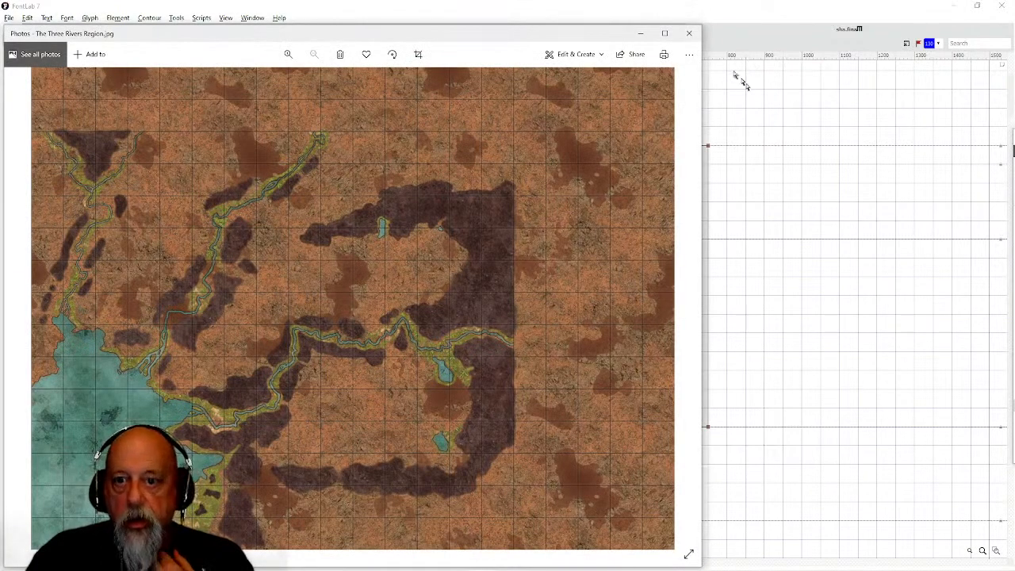
pyautogui.click(688, 32)
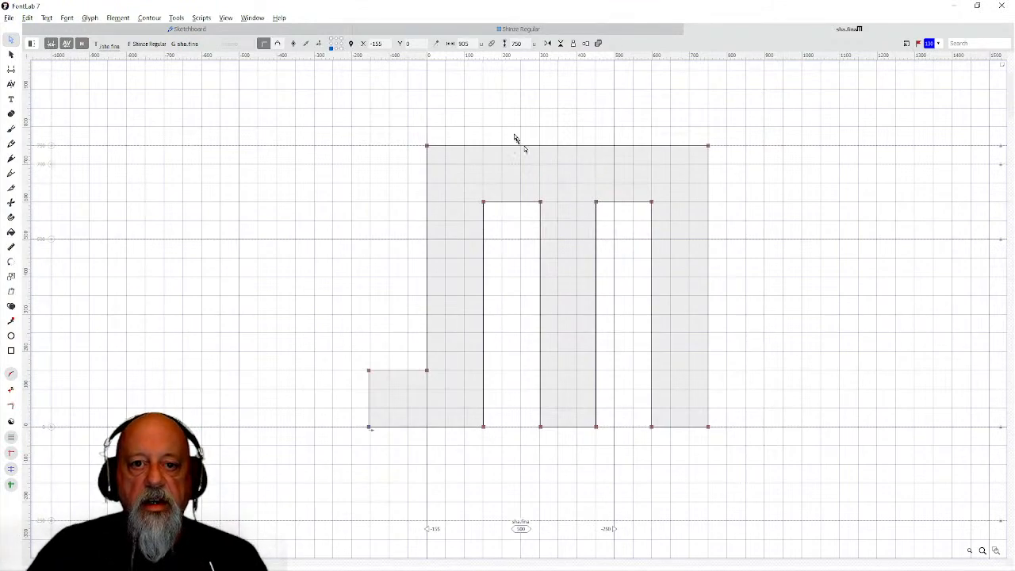
pyautogui.click(513, 29)
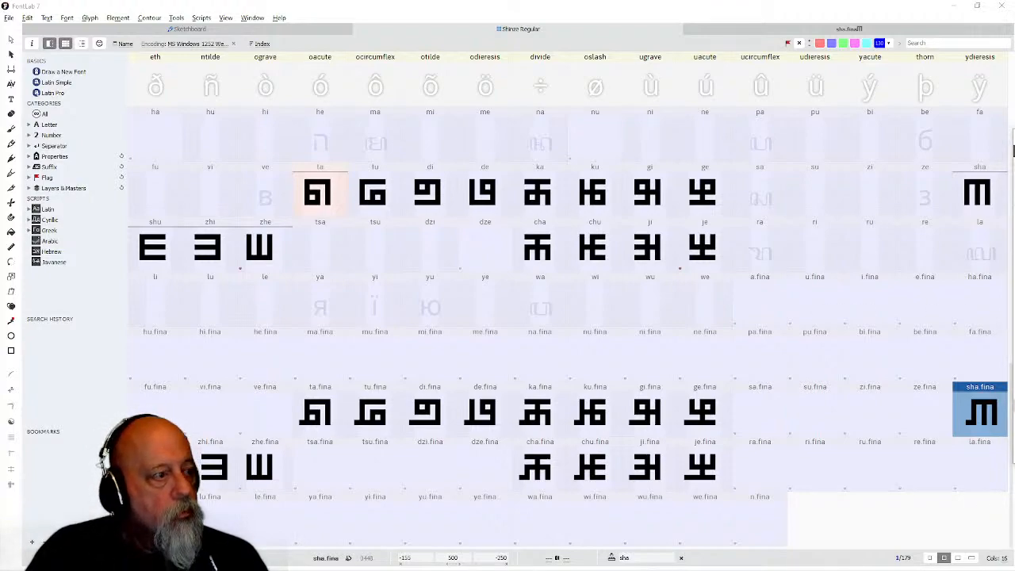
pyautogui.moveTo(0, 59); pyautogui.dragTo(668, 40)
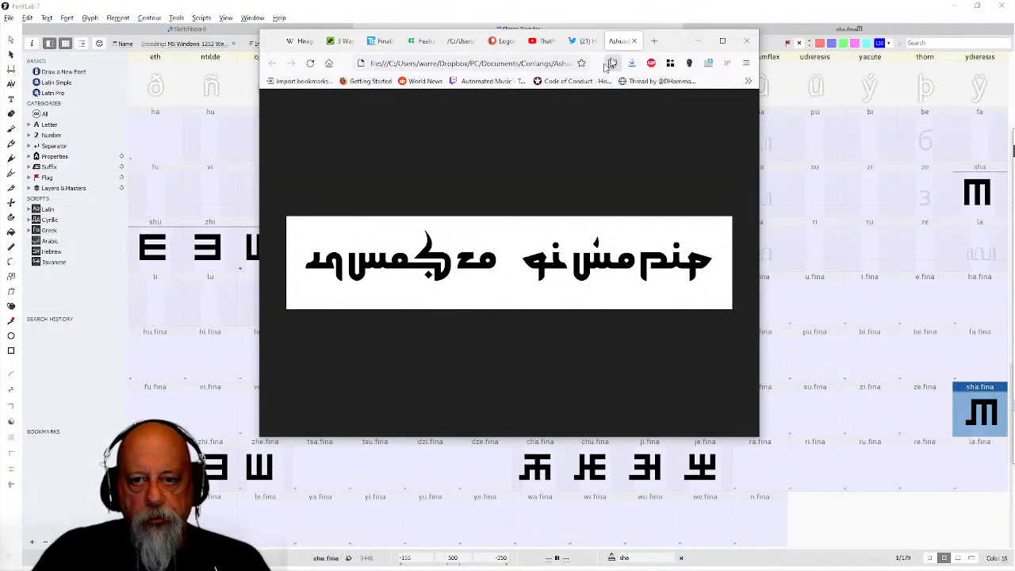
pyautogui.click(696, 42)
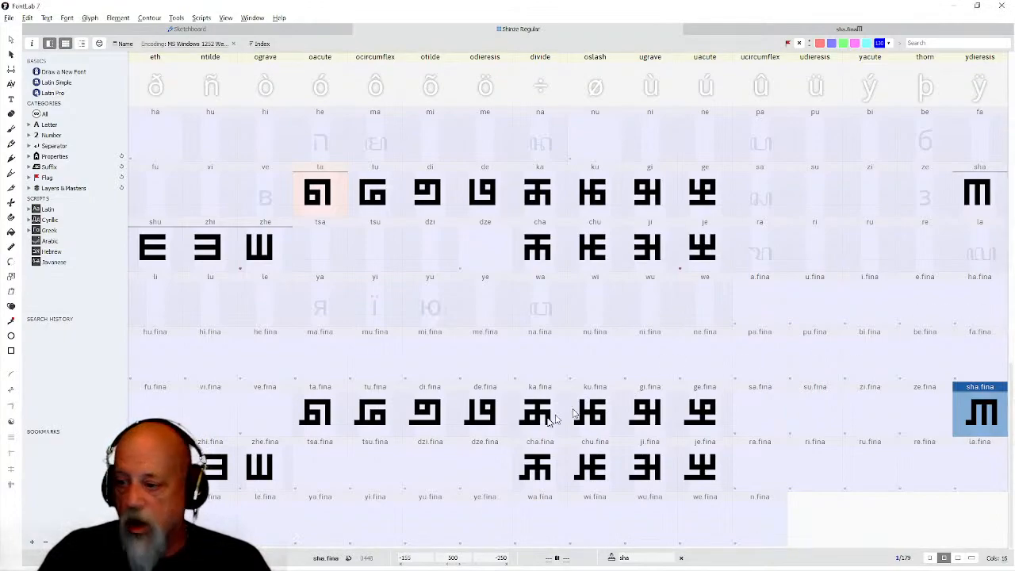
# Decompose the shu.fina glyph and draw a connector rectangle about 202 by 151 units on the baseline at its lower-left, starting at X -152.
pyautogui.doubleClick(157, 468)
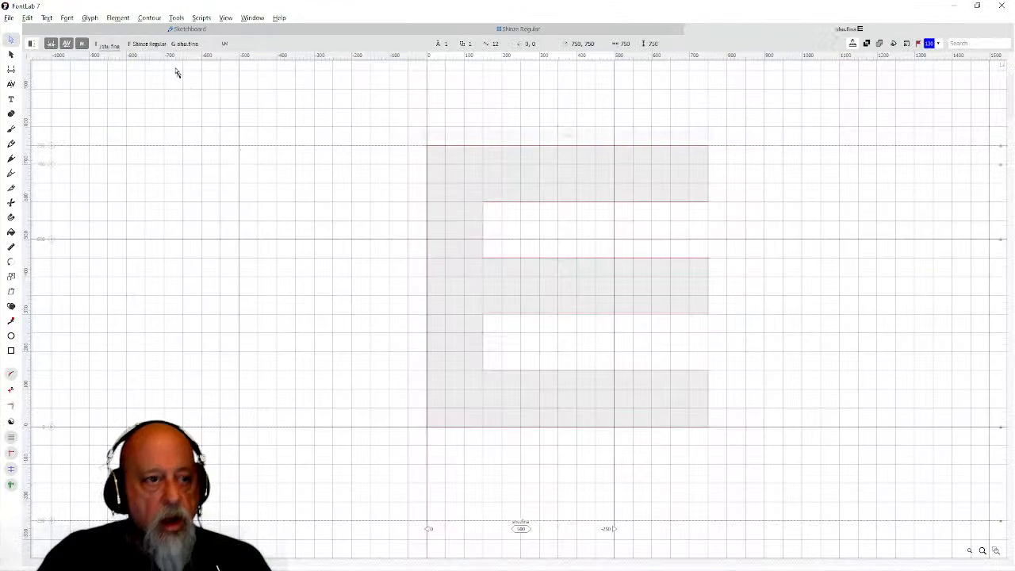
pyautogui.click(90, 17)
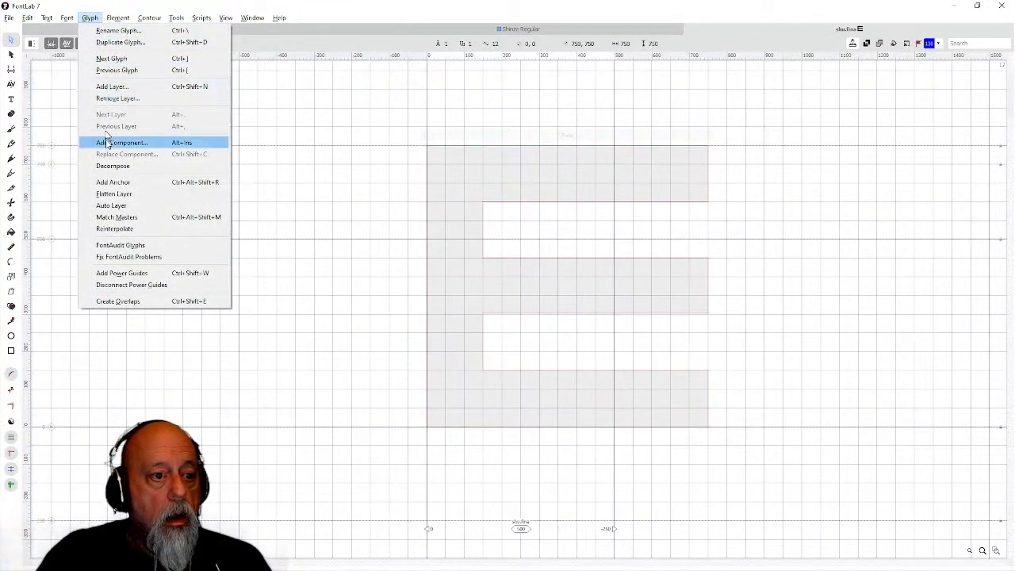
pyautogui.click(104, 166)
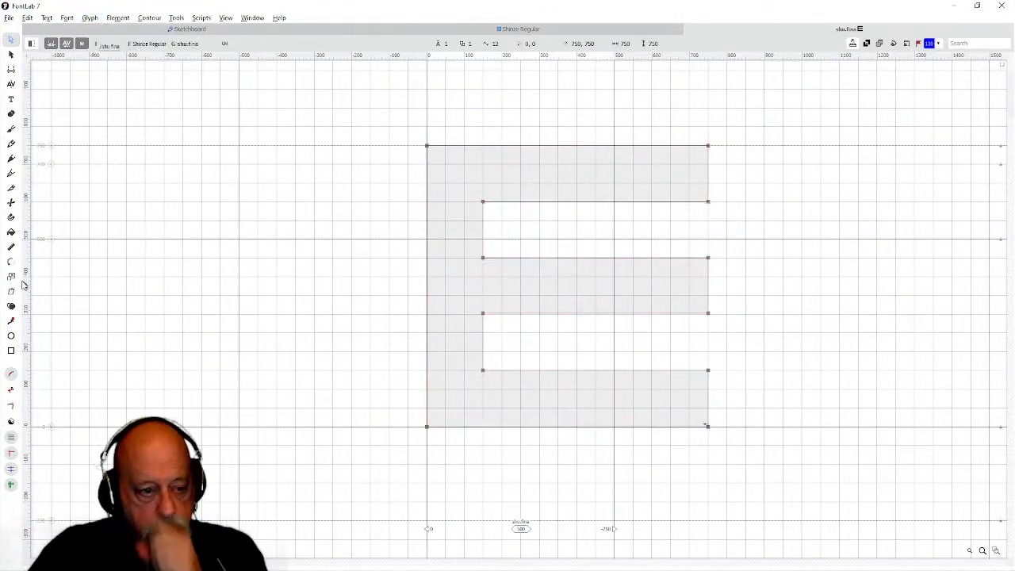
pyautogui.click(12, 353)
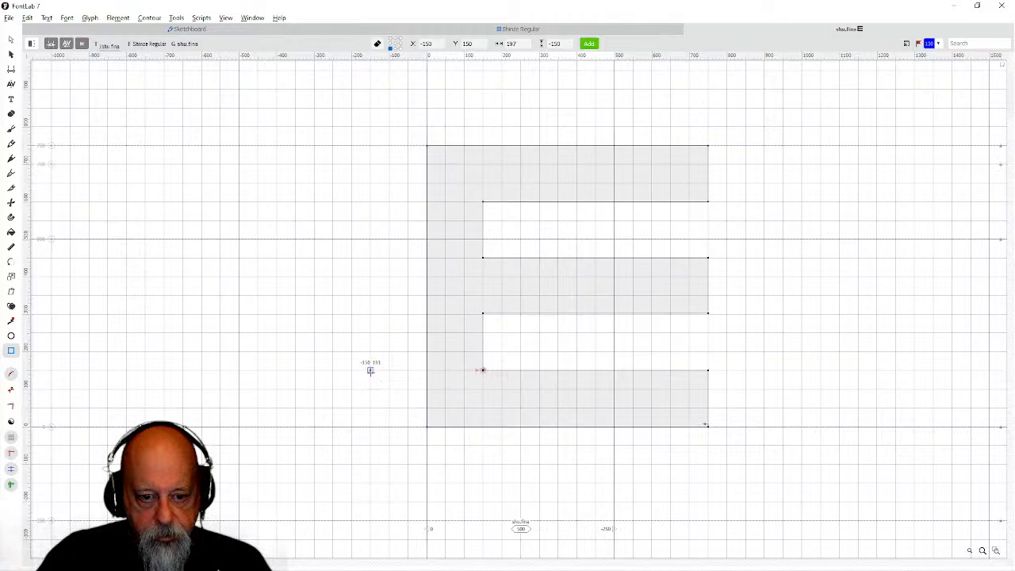
pyautogui.moveTo(369, 369); pyautogui.dragTo(444, 424)
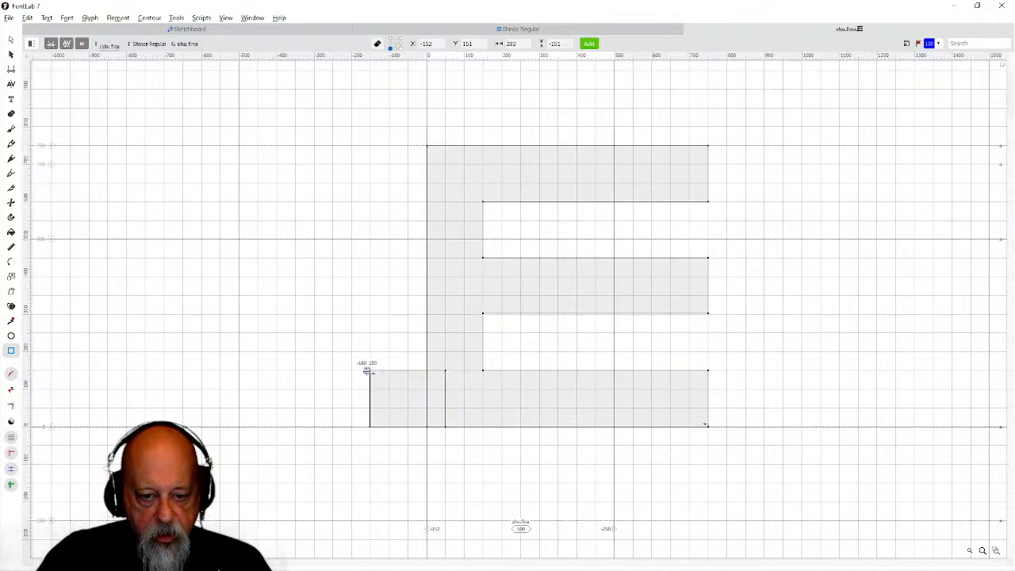
# Move the left edge of shu.fina's connector rectangle to X -156.
pyautogui.click(11, 39)
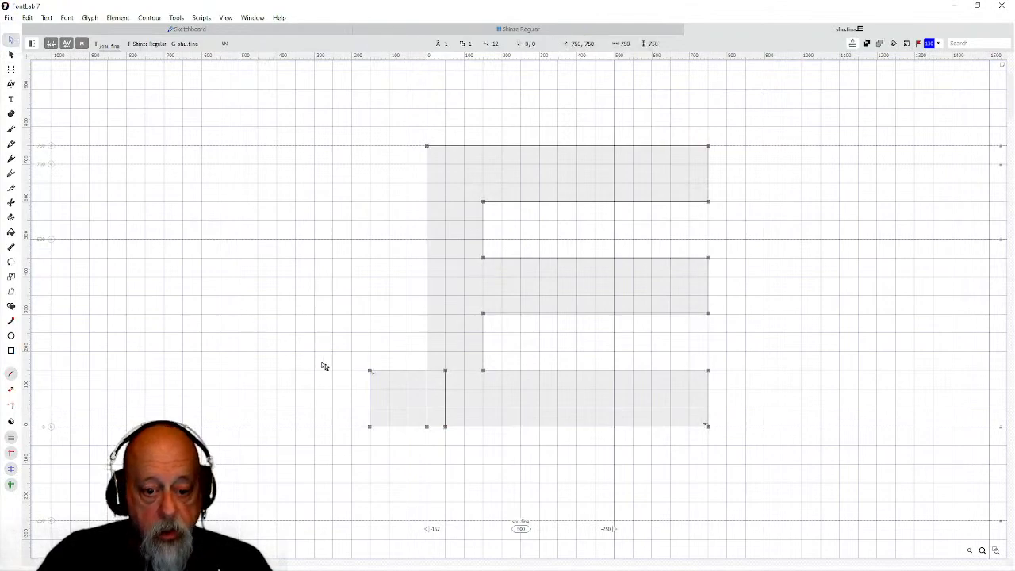
pyautogui.moveTo(355, 354); pyautogui.dragTo(379, 441)
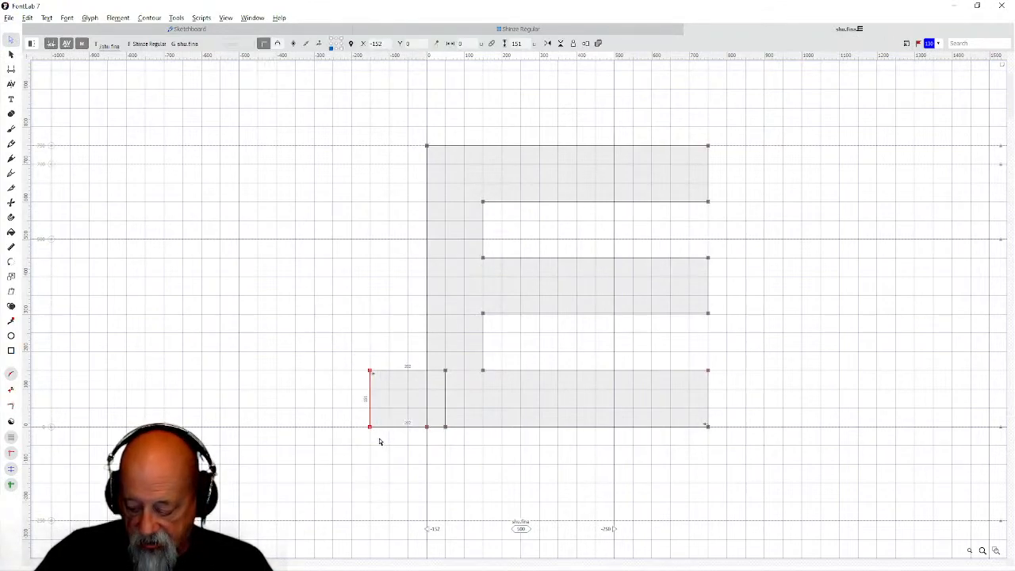
pyautogui.press('Left')
pyautogui.press('Left')
pyautogui.press('Left')
pyautogui.press('Left')
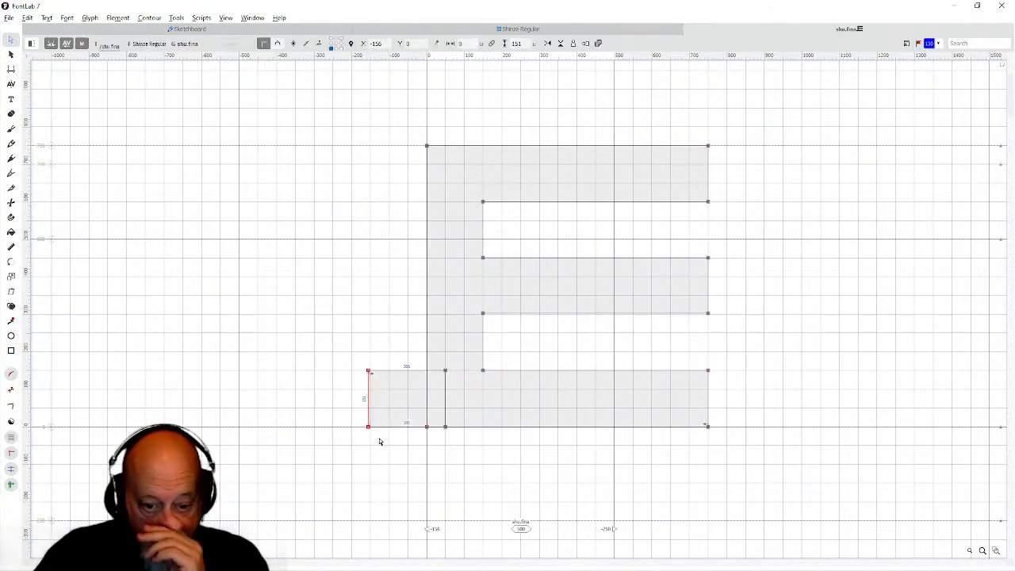
pyautogui.click(389, 372)
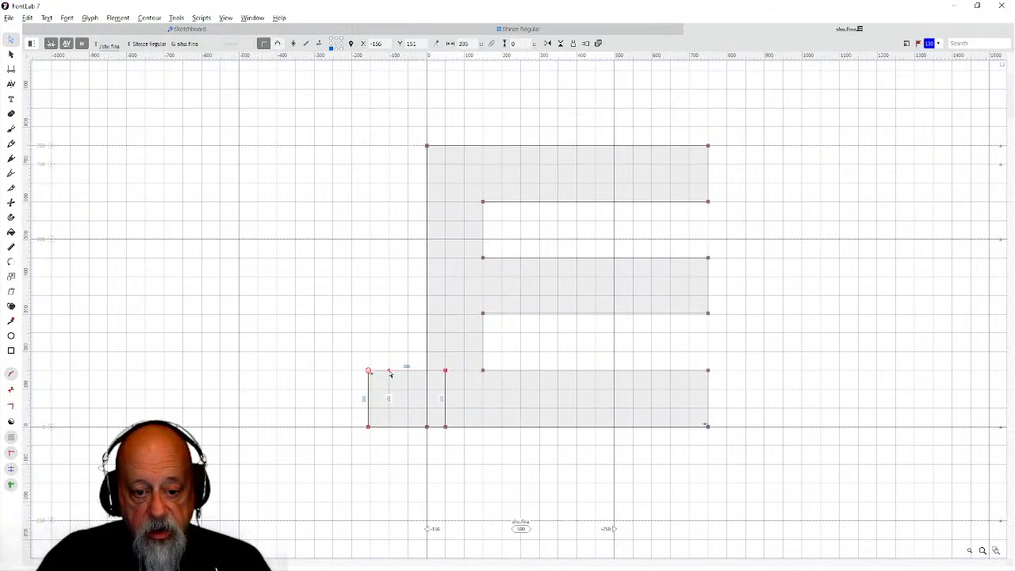
pyautogui.doubleClick(390, 372)
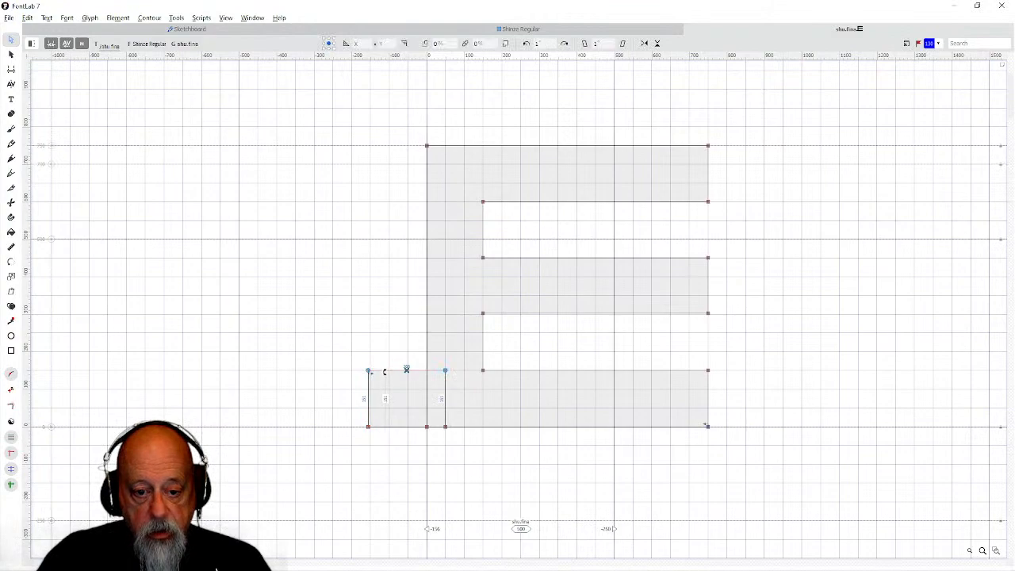
pyautogui.press('Escape')
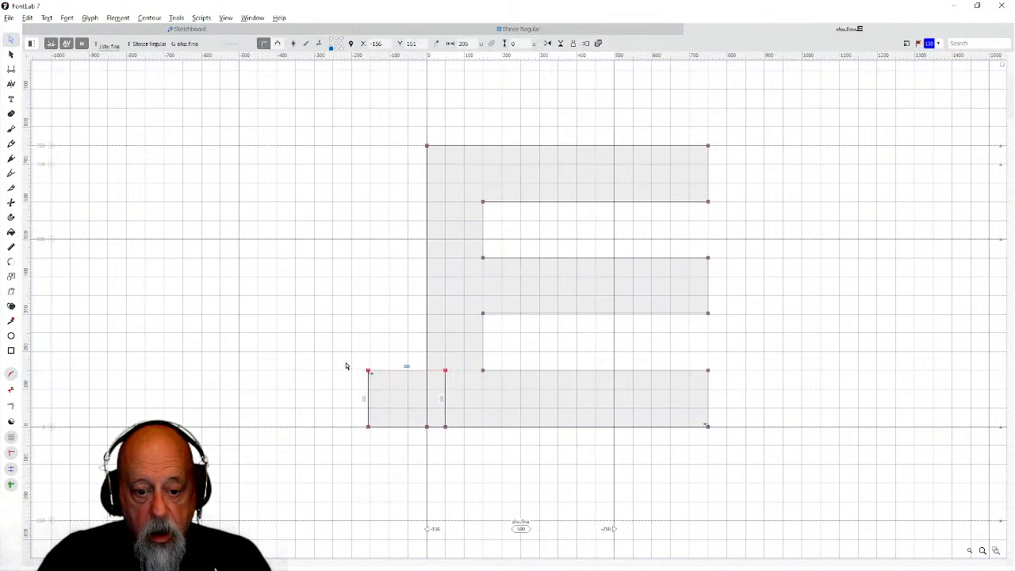
pyautogui.doubleClick(369, 372)
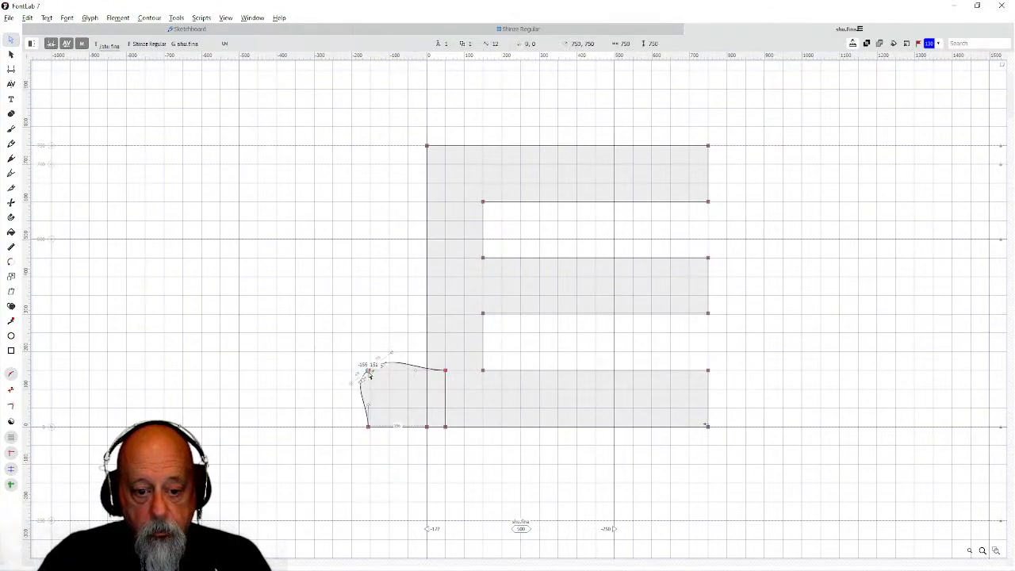
pyautogui.hotkey('ctrl', 'z')
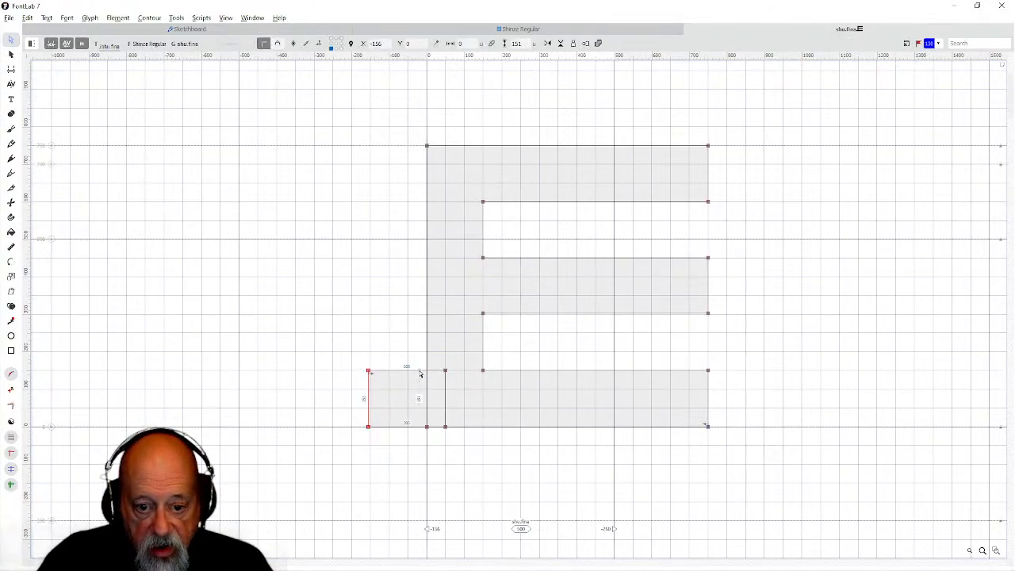
# Move shu.fina's connector rectangle to X -296 and return the glyph's displaced lower-left corner node to X 0, Y 0.
pyautogui.moveTo(339, 357); pyautogui.dragTo(462, 451)
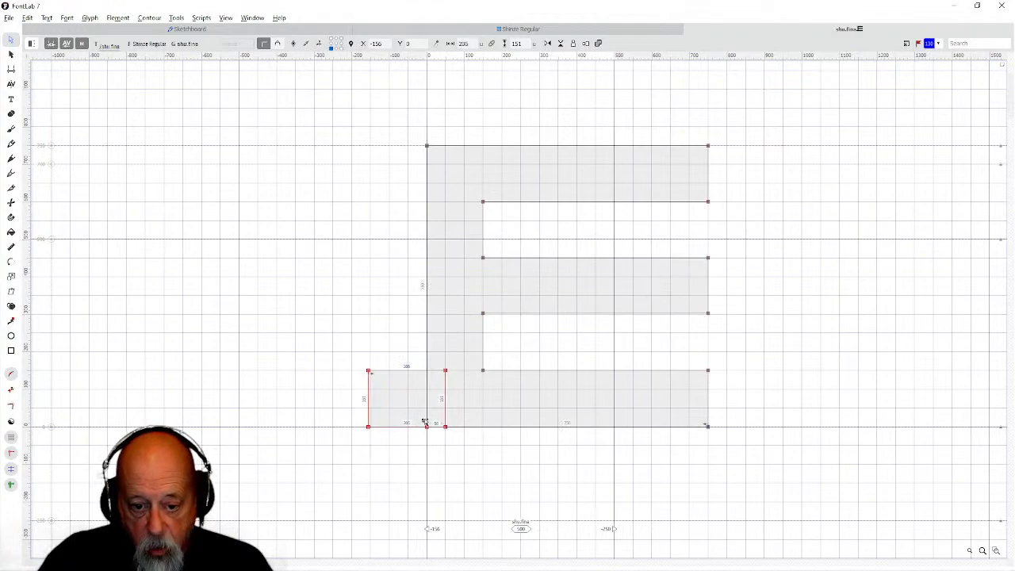
pyautogui.click(401, 404)
pyautogui.moveTo(353, 366); pyautogui.dragTo(394, 429)
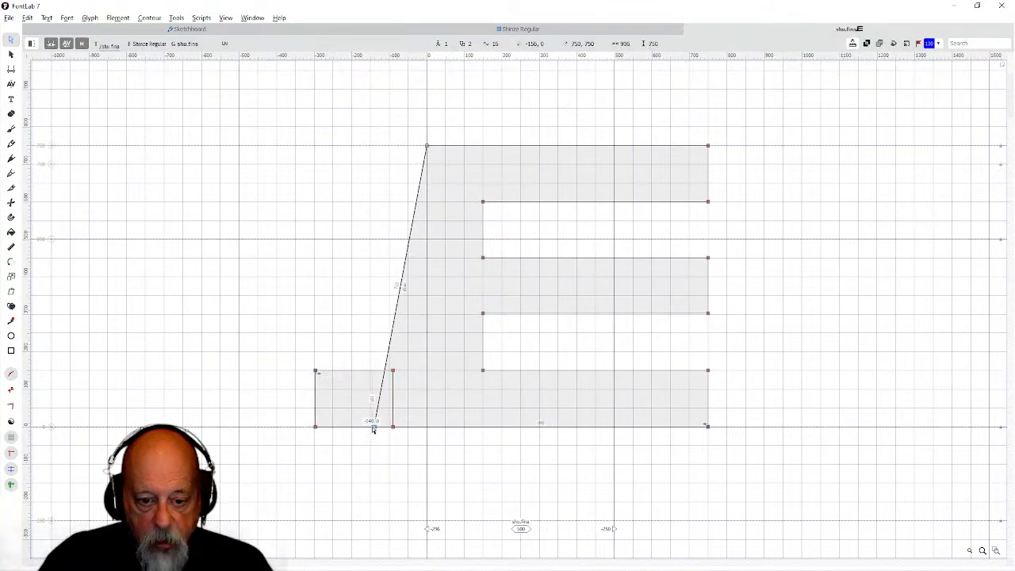
pyautogui.moveTo(372, 431); pyautogui.dragTo(425, 427)
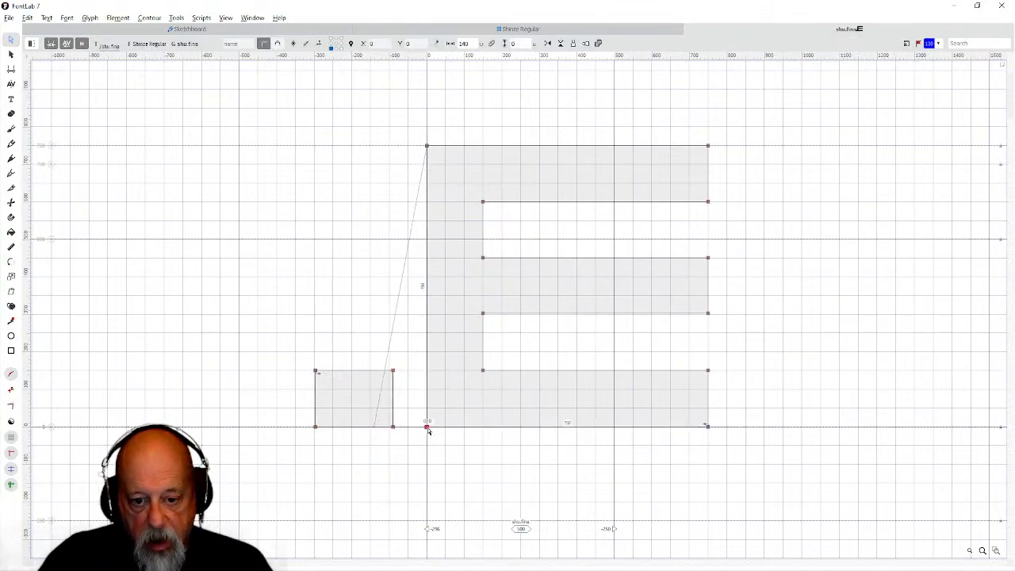
# Move the connector rectangle to X -156 so it overlaps shu.fina's lower-left corner, and merge the overlapping contours into one outline.
pyautogui.moveTo(305, 363); pyautogui.dragTo(408, 441)
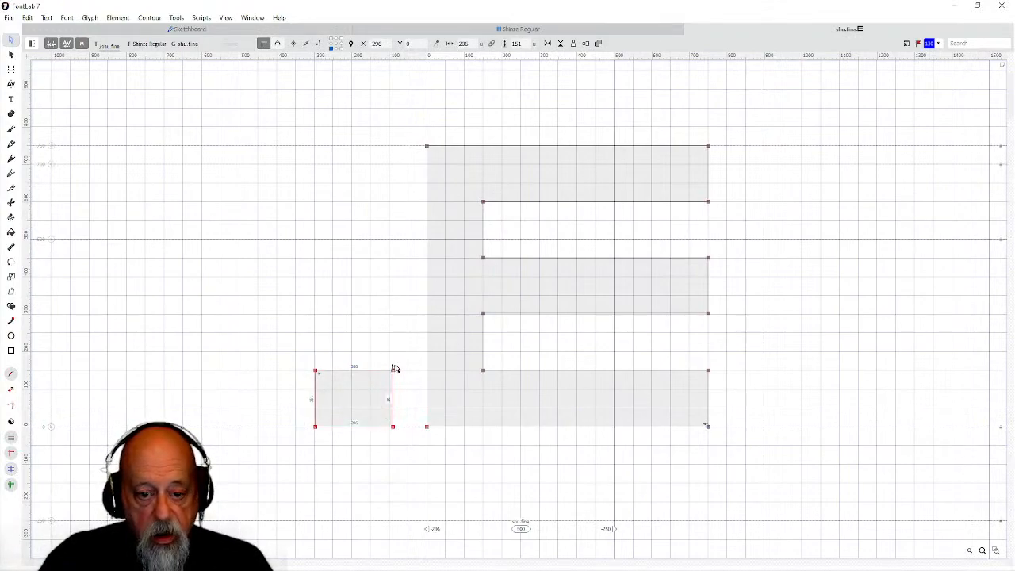
pyautogui.moveTo(394, 372); pyautogui.dragTo(446, 374)
pyautogui.moveTo(338, 345); pyautogui.dragTo(467, 473)
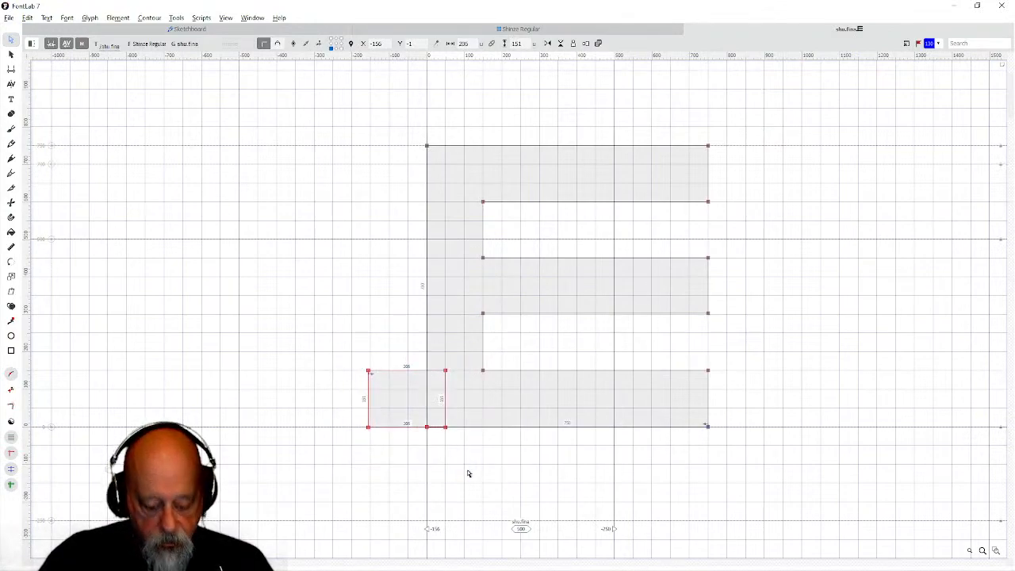
pyautogui.hotkey('ctrl', 'shift', 'o')
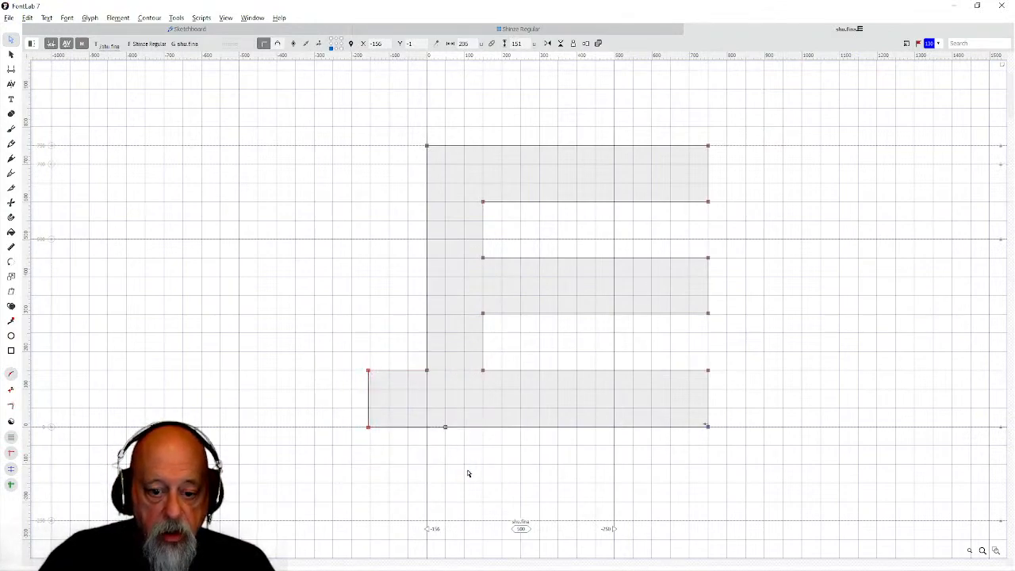
# Try to delete the leftover node at X 50 on shu.fina's baseline.
pyautogui.moveTo(438, 413); pyautogui.dragTo(460, 433)
pyautogui.press('Delete')
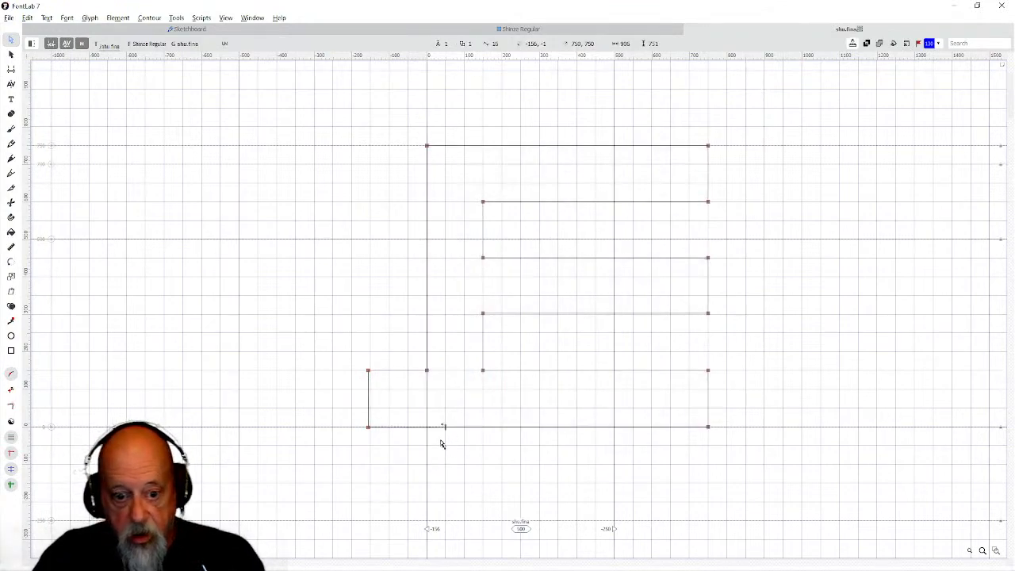
pyautogui.moveTo(445, 428)
pyautogui.mouseDown()
pyautogui.moveTo(430, 422)
pyautogui.moveTo(445, 427)
pyautogui.mouseUp()
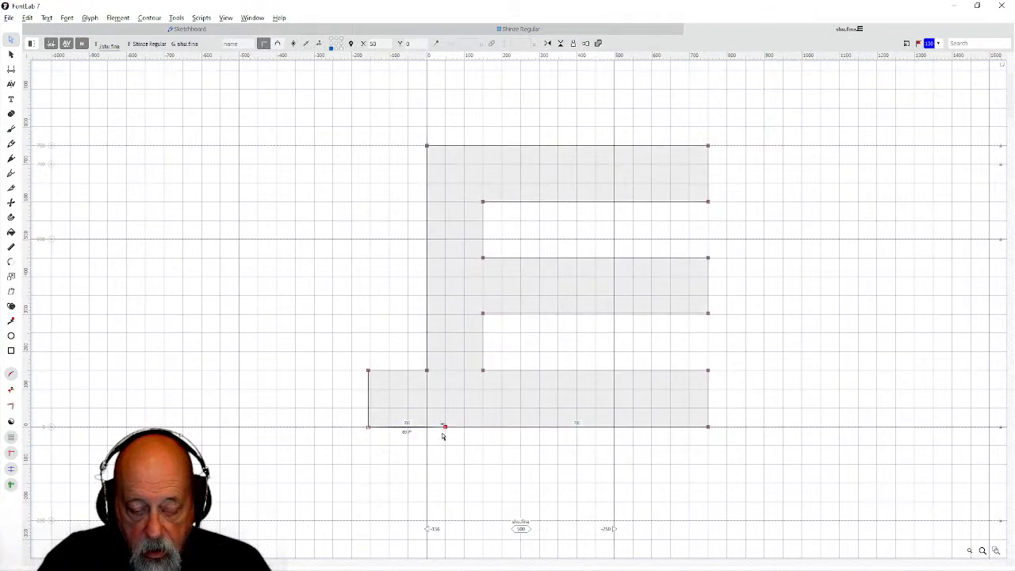
pyautogui.click(443, 435)
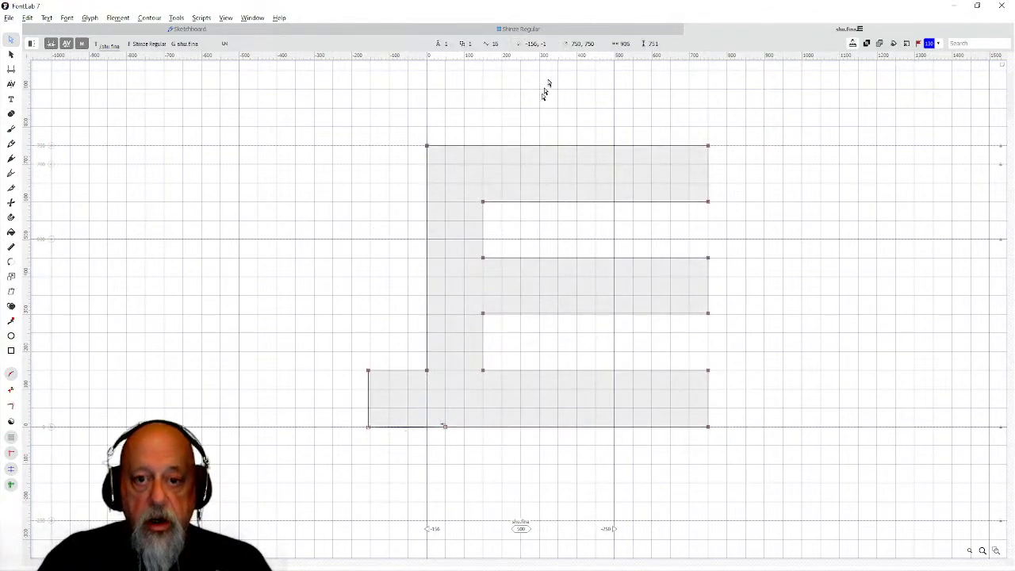
# Reopen shu.fina from the font overview and widen its advance width to 899 with a right sidebearing of 149.
pyautogui.click(550, 31)
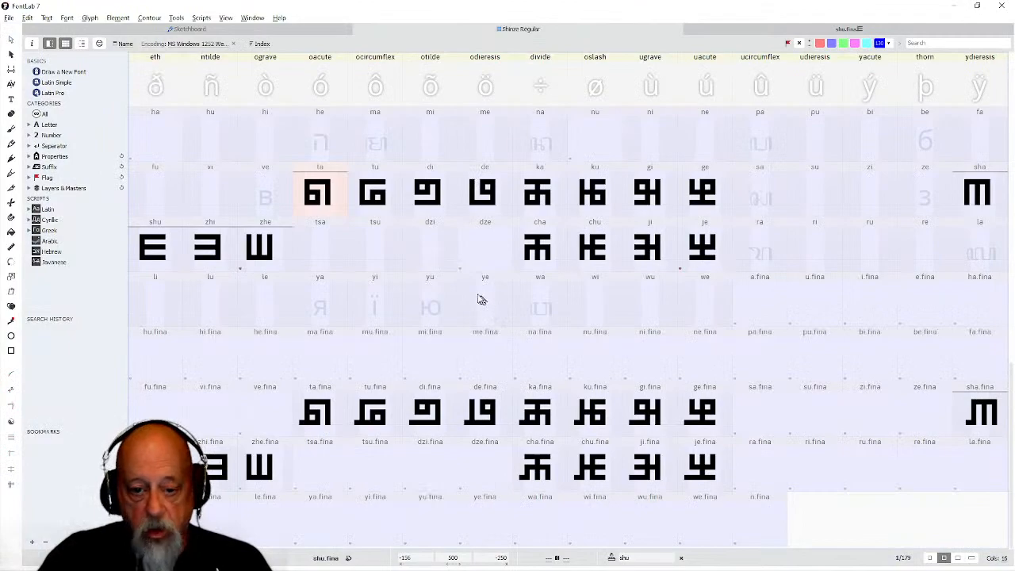
pyautogui.doubleClick(155, 468)
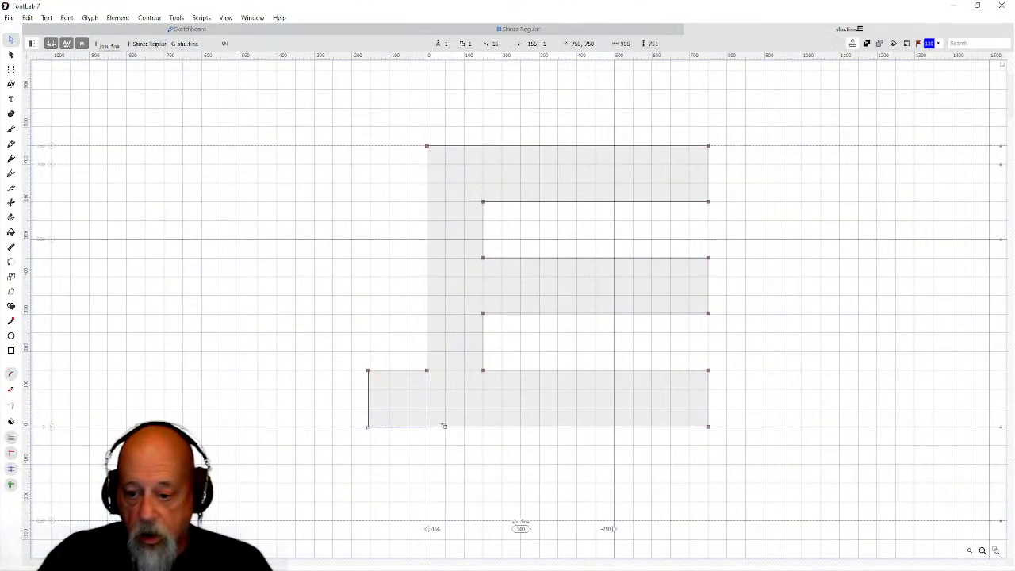
pyautogui.moveTo(614, 528); pyautogui.dragTo(763, 529)
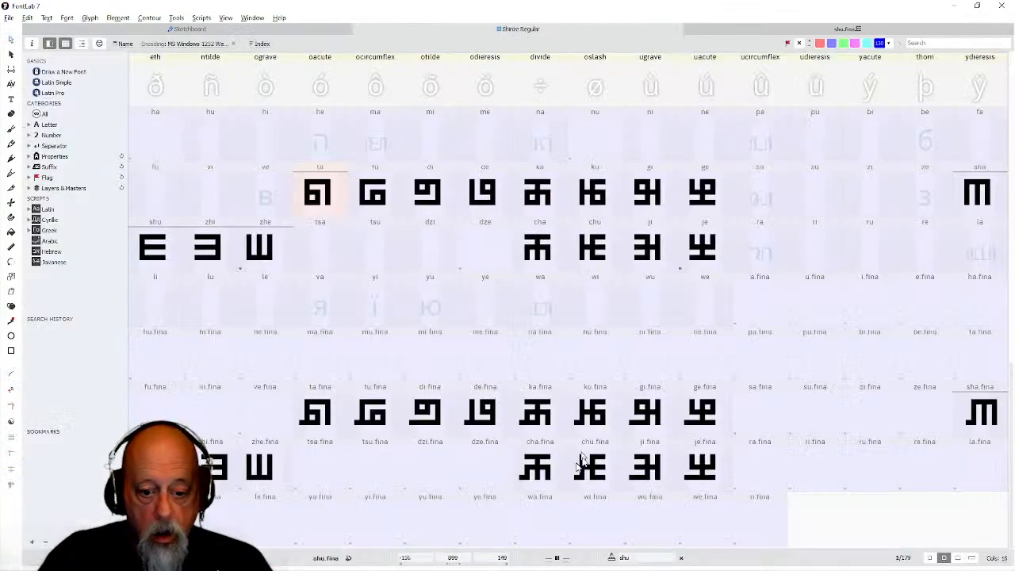
# Widen sha.fina's advance width to 897 with a right sidebearing of 147, and return to the font overview.
pyautogui.doubleClick(976, 414)
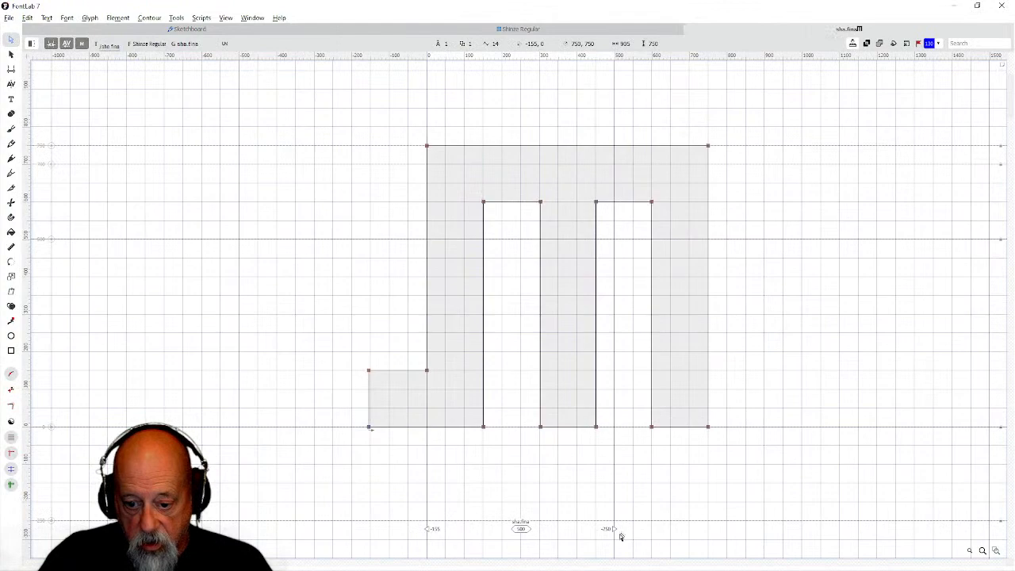
pyautogui.moveTo(617, 529); pyautogui.dragTo(762, 528)
pyautogui.click(522, 28)
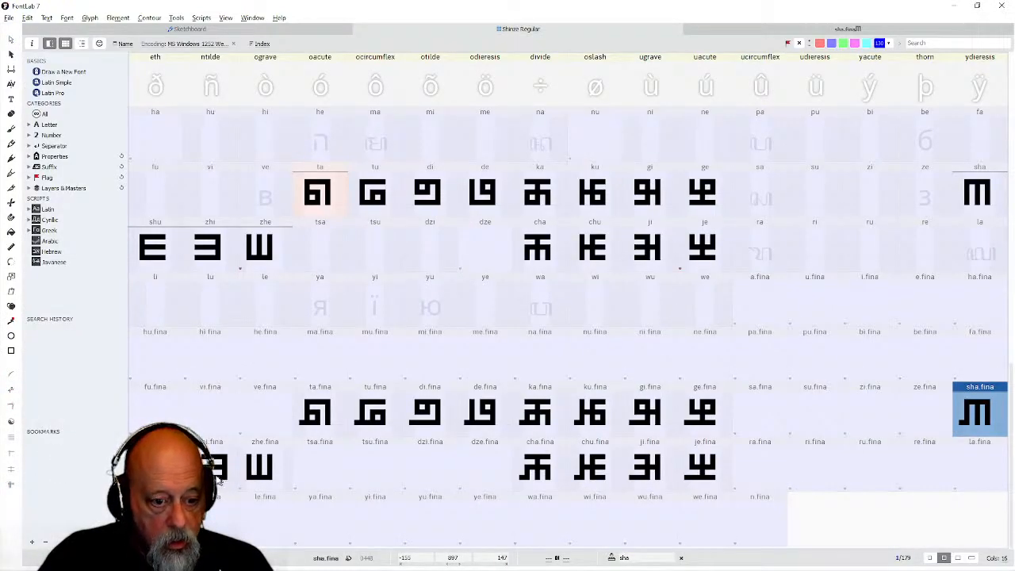
# Decompose the zhi.fina glyph, paste the connector rectangle into it and move it to X -156, overlapping the glyph's lower-left corner.
pyautogui.doubleClick(221, 479)
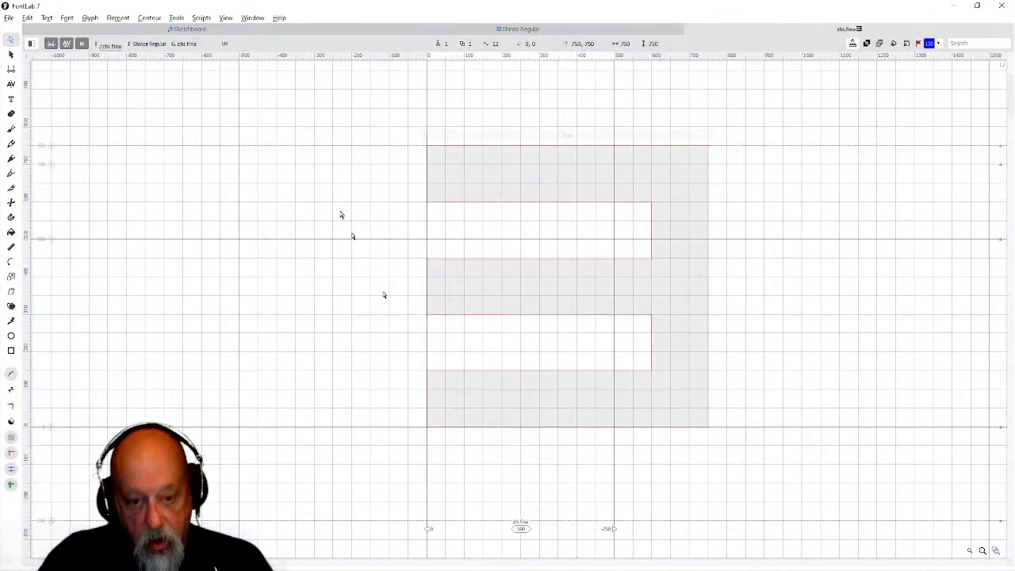
pyautogui.click(96, 18)
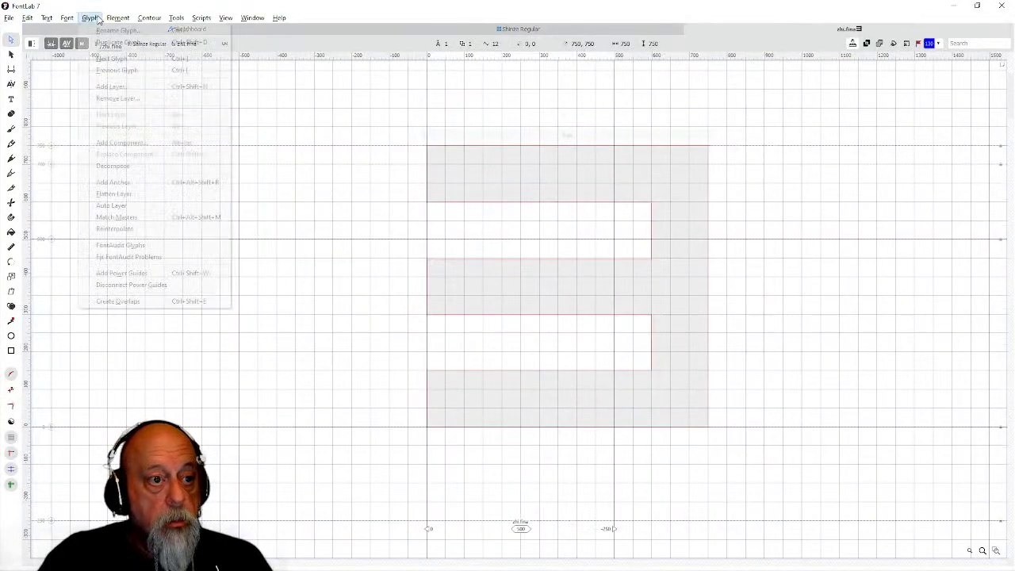
pyautogui.click(127, 165)
pyautogui.hotkey('ctrl', 'v')
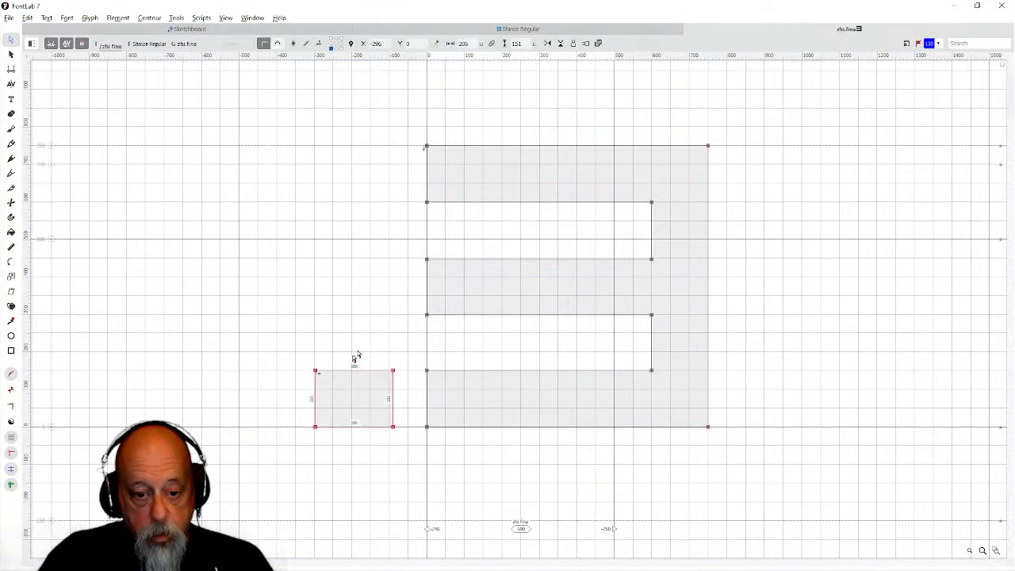
pyautogui.moveTo(395, 373); pyautogui.dragTo(447, 372)
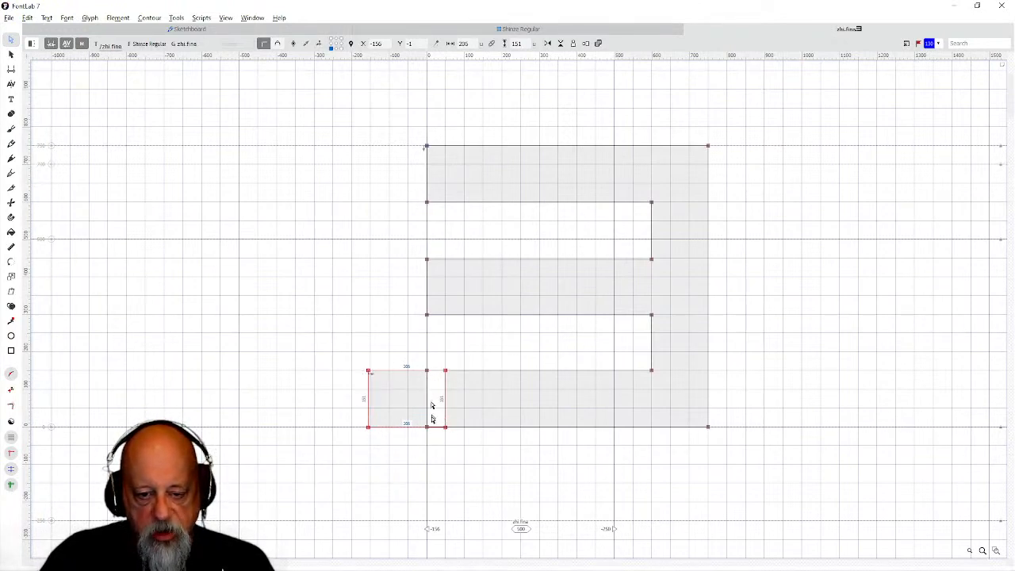
# Reverse the direction of zhi.fina's connector contour and merge it with the glyph outline.
pyautogui.rightClick(367, 372)
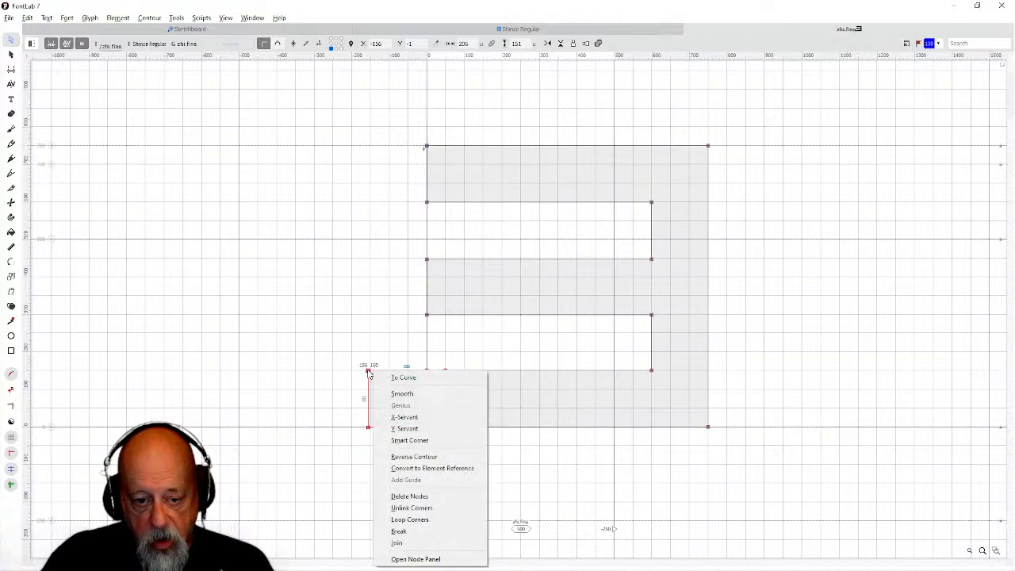
pyautogui.click(388, 456)
pyautogui.moveTo(356, 346); pyautogui.dragTo(485, 449)
pyautogui.hotkey('ctrl', 'alt', 'o')
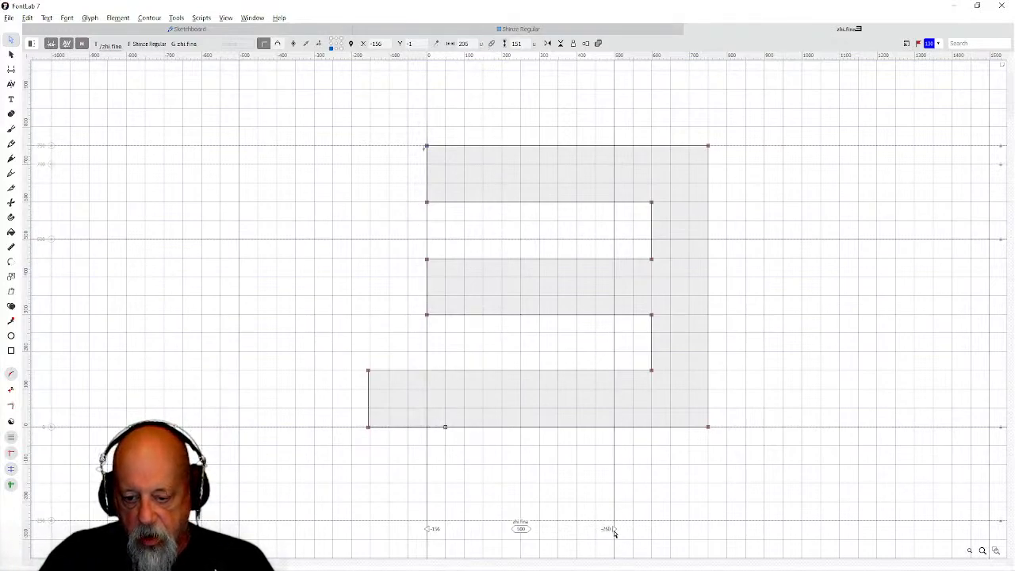
# Widen zhi.fina's advance width to 898 with a right sidebearing of 148, and return to the font overview.
pyautogui.moveTo(613, 528); pyautogui.dragTo(761, 521)
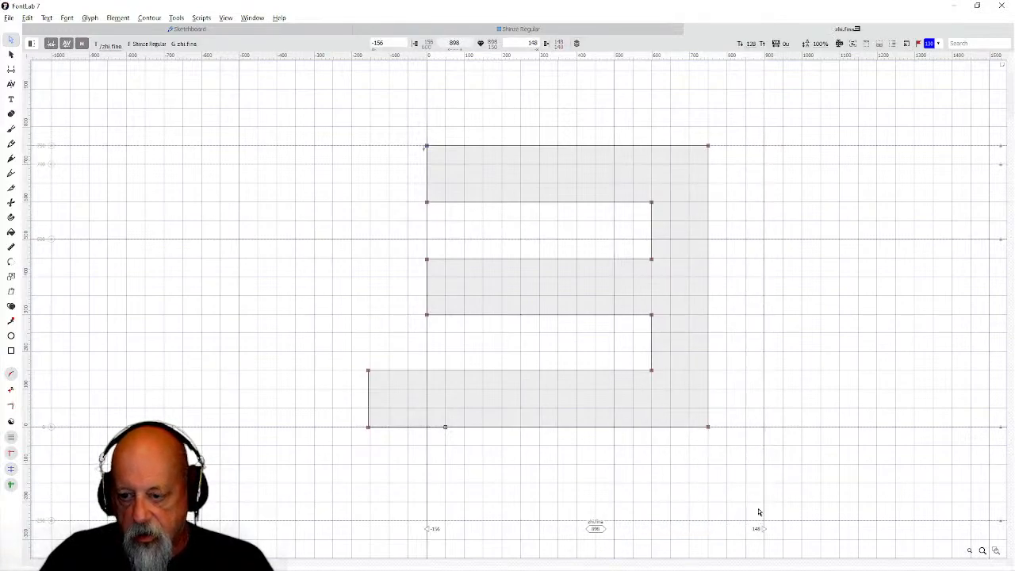
pyautogui.click(525, 30)
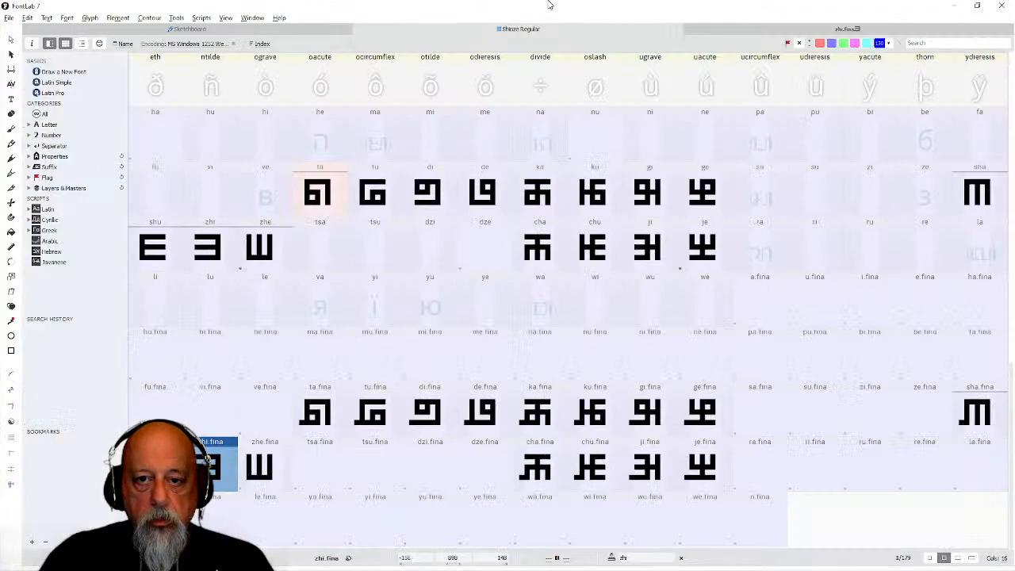
# Decompose the zhe.fina glyph, paste the connector rectangle and move it to X -156, overlapping the glyph's lower-left corner.
pyautogui.doubleClick(267, 476)
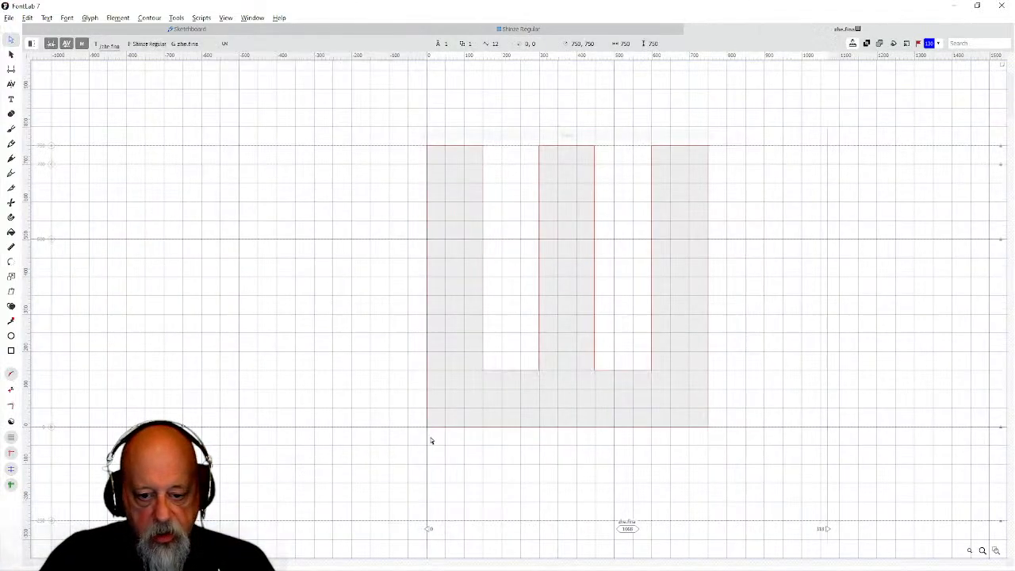
pyautogui.click(90, 17)
pyautogui.click(107, 166)
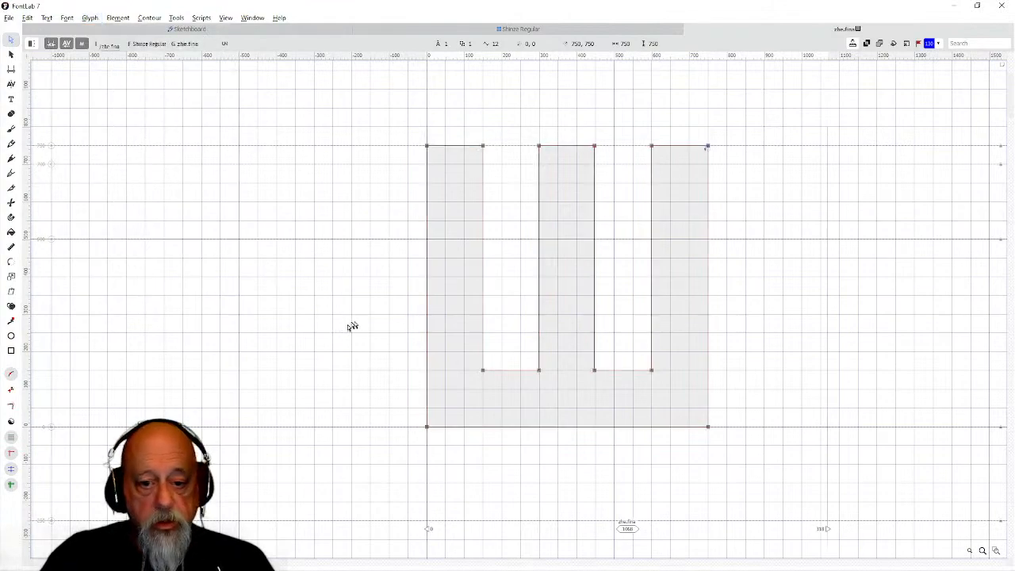
pyautogui.hotkey('ctrl', 'v')
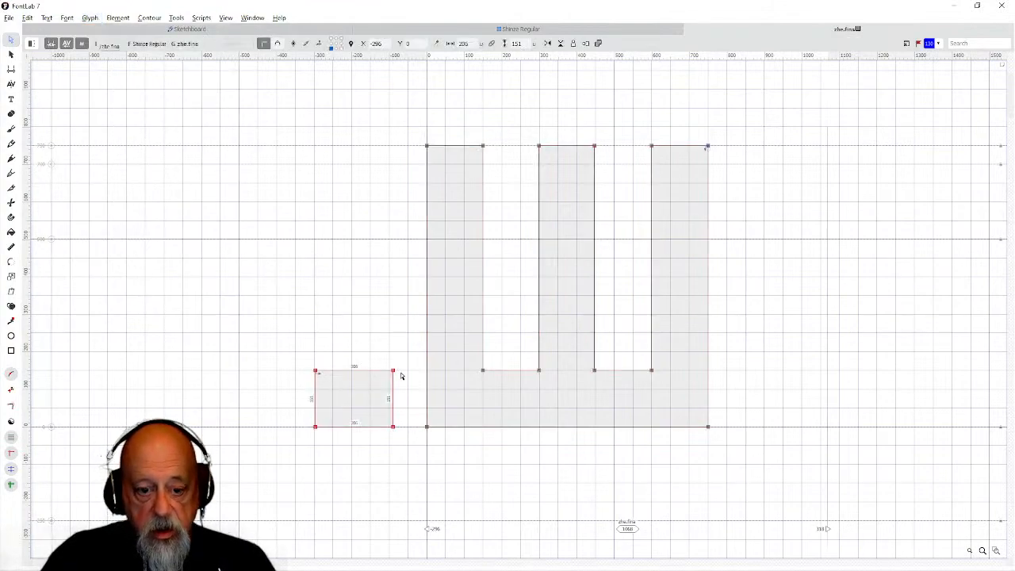
pyautogui.moveTo(394, 375); pyautogui.dragTo(445, 372)
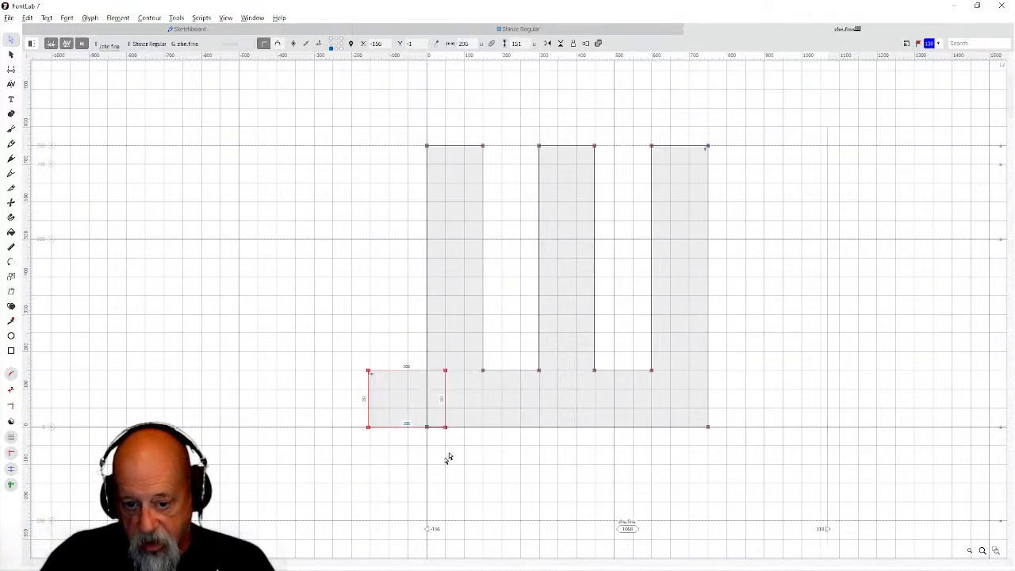
# Merge zhe.fina's connector with the glyph outline and return to the font overview.
pyautogui.moveTo(347, 335); pyautogui.dragTo(468, 472)
pyautogui.hotkey('ctrl', 'shift', 'o')
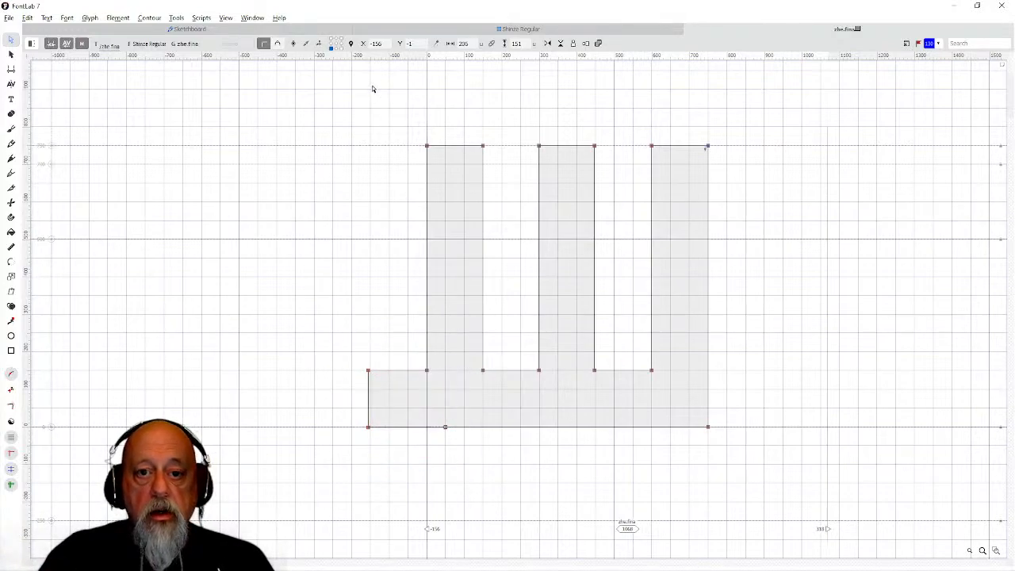
pyautogui.click(452, 31)
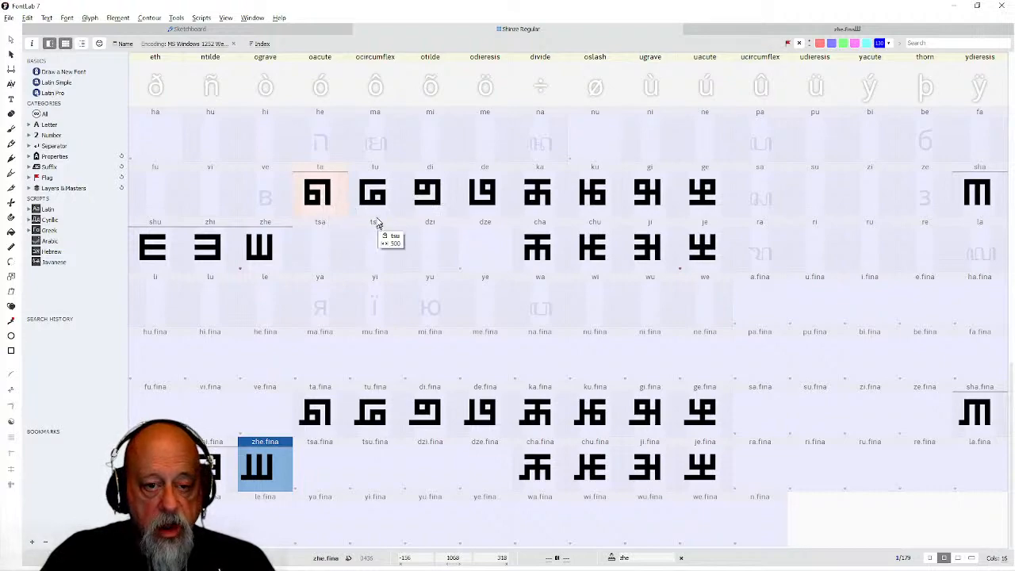
# Flag the glyphs from tu through ge in red.
pyautogui.click(380, 204)
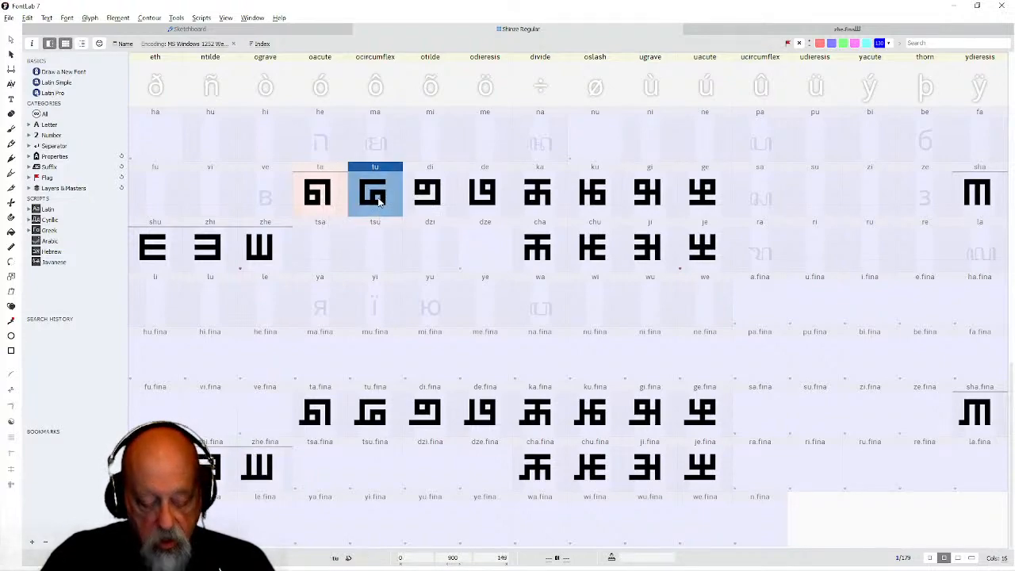
pyautogui.keyDown('shift'); pyautogui.click(700, 199); pyautogui.keyUp('shift')
pyautogui.rightClick(697, 198)
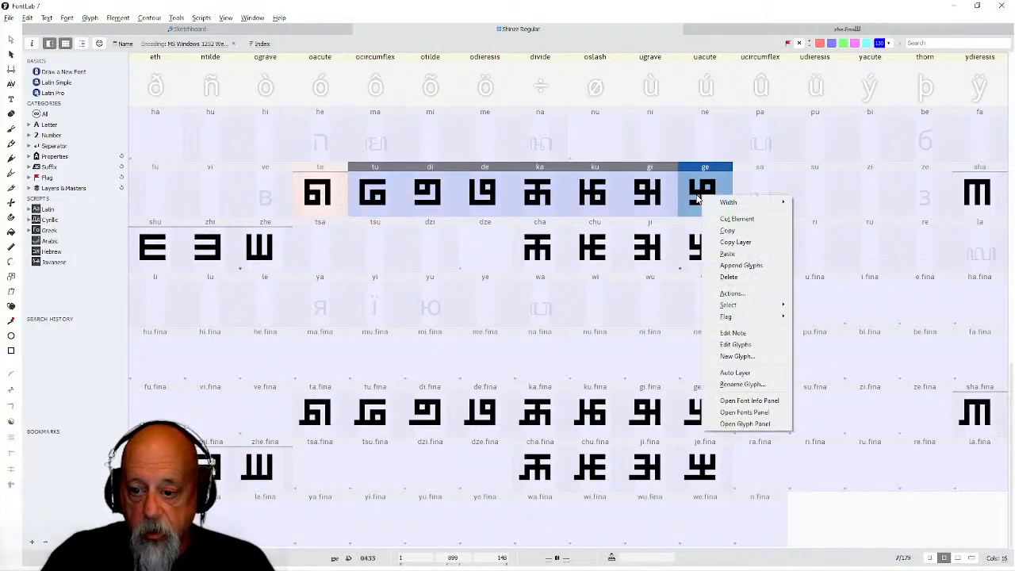
pyautogui.moveTo(723, 316)
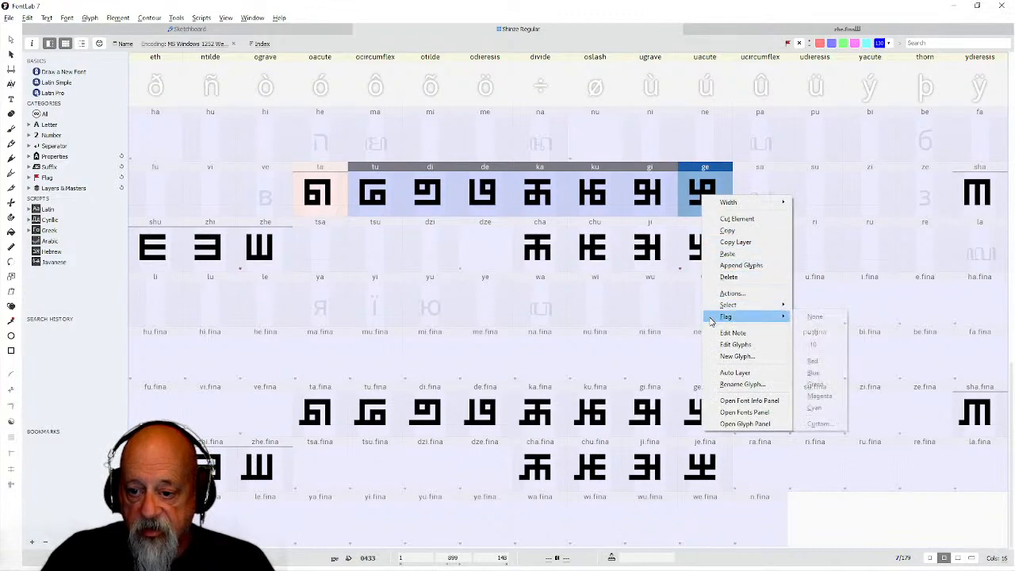
pyautogui.click(813, 362)
# Flag the sha, shu, zhi and zhe glyphs in red.
pyautogui.click(981, 171)
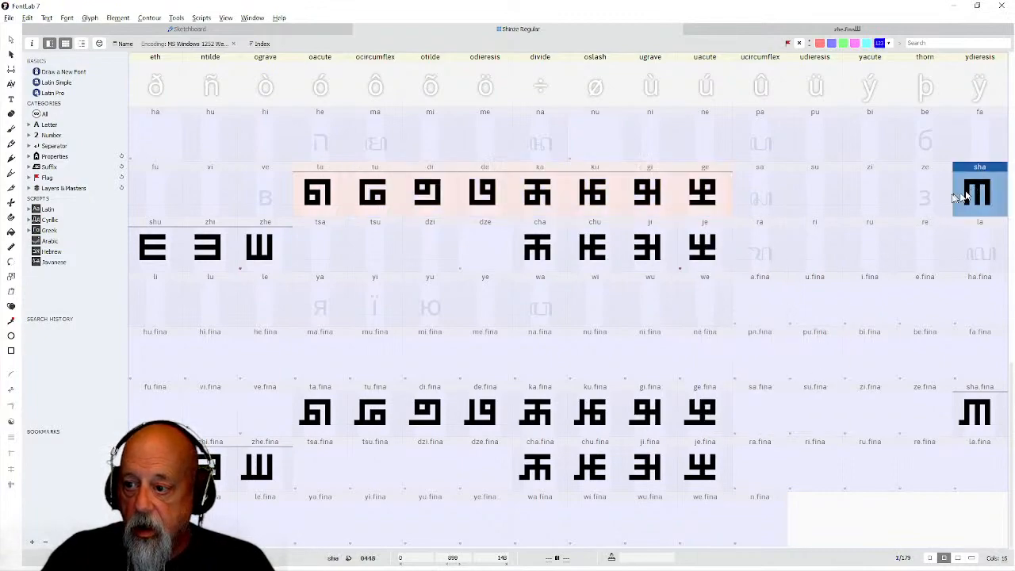
pyautogui.keyDown('shift'); pyautogui.click(260, 248); pyautogui.keyUp('shift')
pyautogui.rightClick(263, 247)
pyautogui.moveTo(293, 366)
pyautogui.click(369, 416)
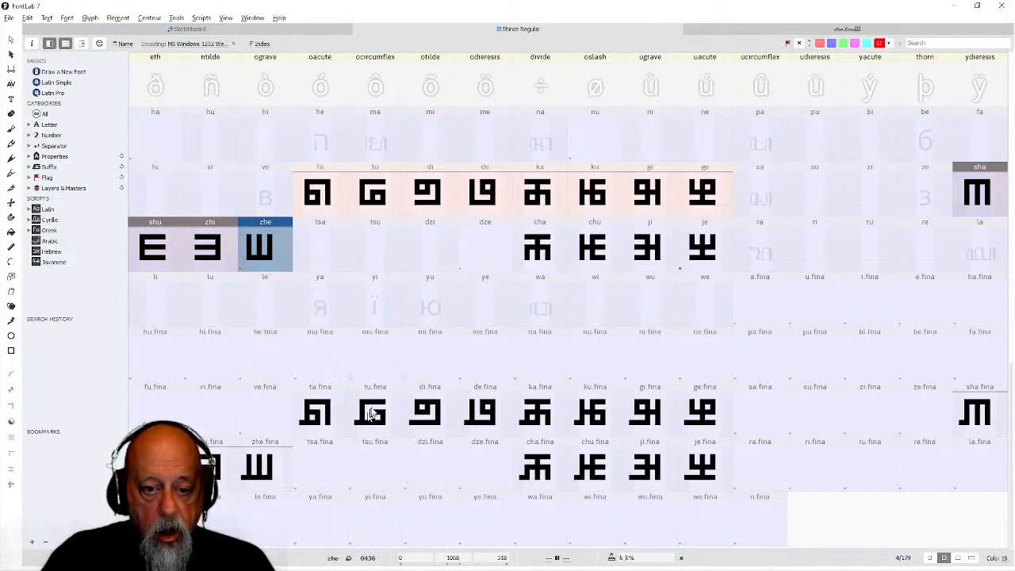
# Flag the cha, chu, ji and je glyphs in red.
pyautogui.click(537, 255)
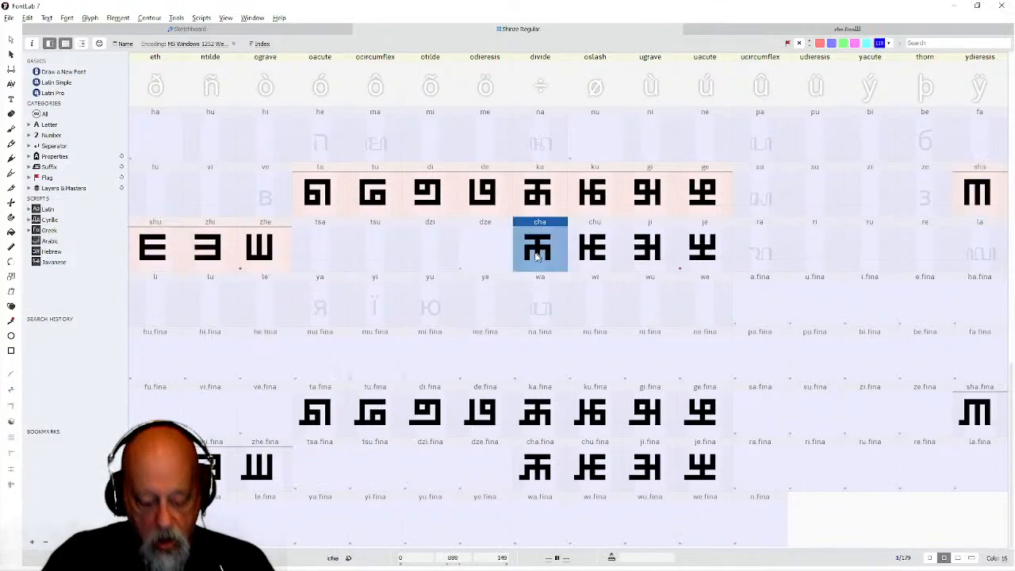
pyautogui.keyDown('shift'); pyautogui.click(718, 254); pyautogui.keyUp('shift')
pyautogui.rightClick(699, 247)
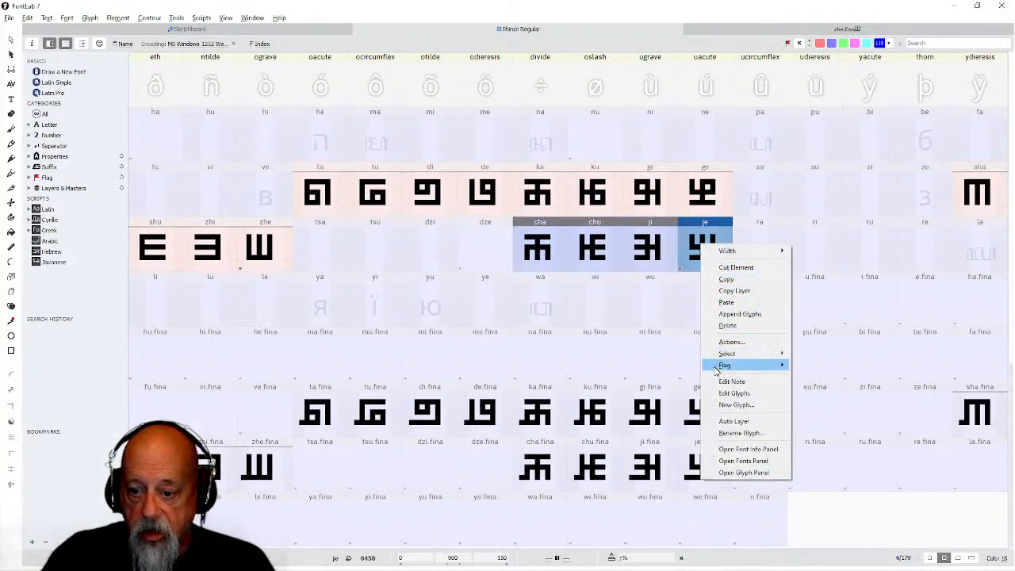
pyautogui.moveTo(761, 365)
pyautogui.click(806, 409)
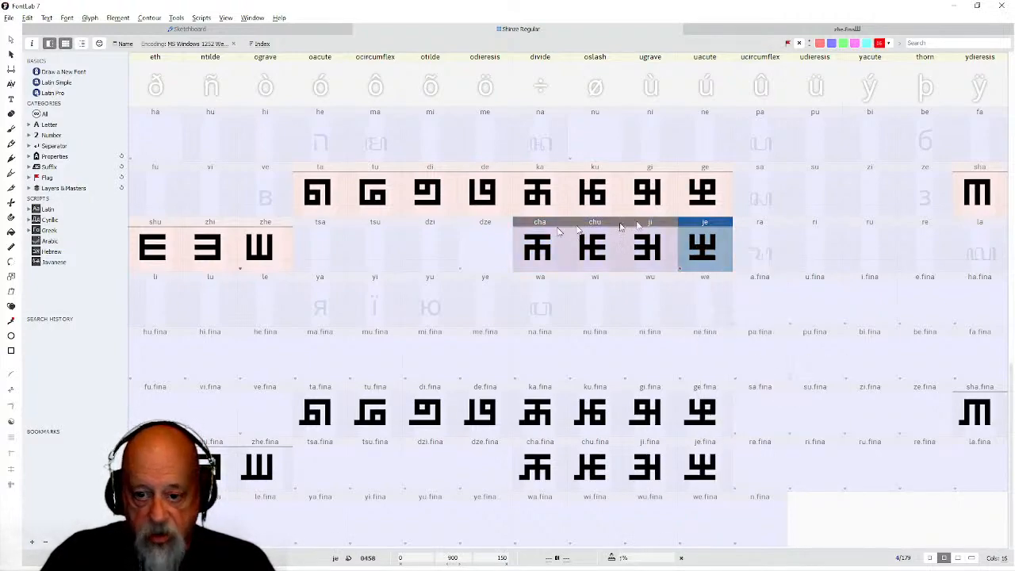
# Flag the final-form glyphs from ta.fina through ge.fina in red.
pyautogui.click(321, 410)
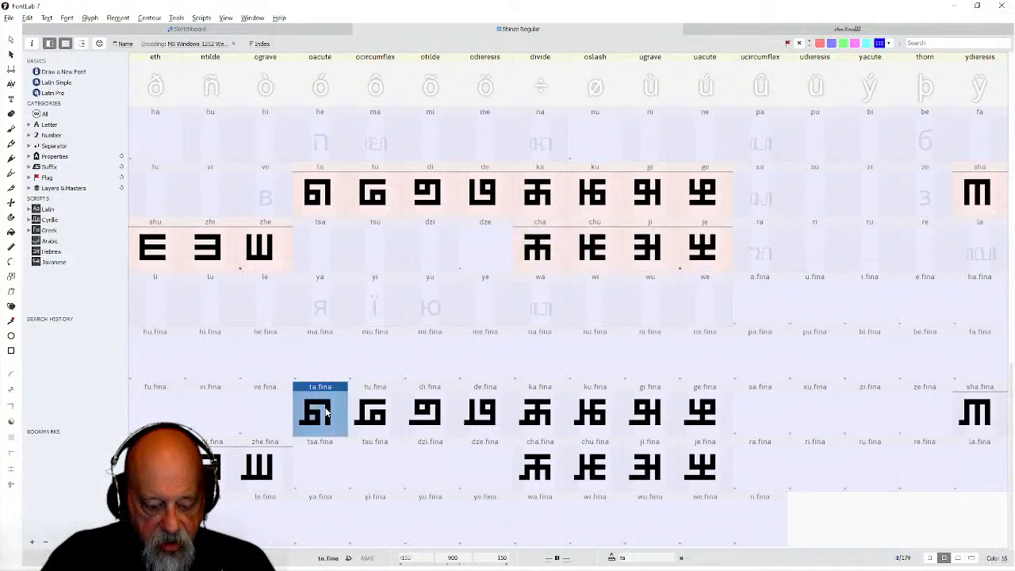
pyautogui.keyDown('shift'); pyautogui.click(692, 417); pyautogui.keyUp('shift')
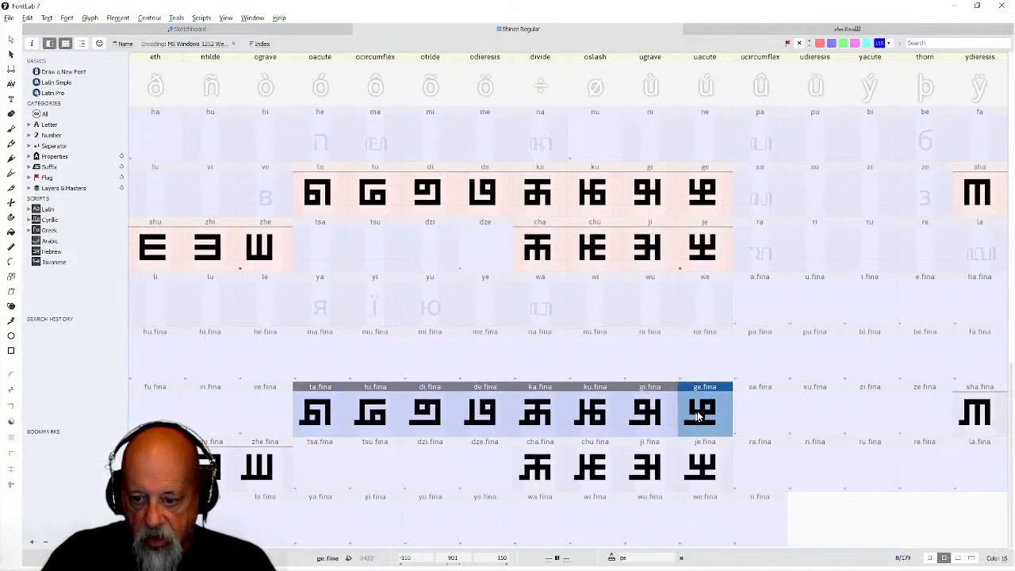
pyautogui.rightClick(702, 416)
pyautogui.moveTo(726, 458)
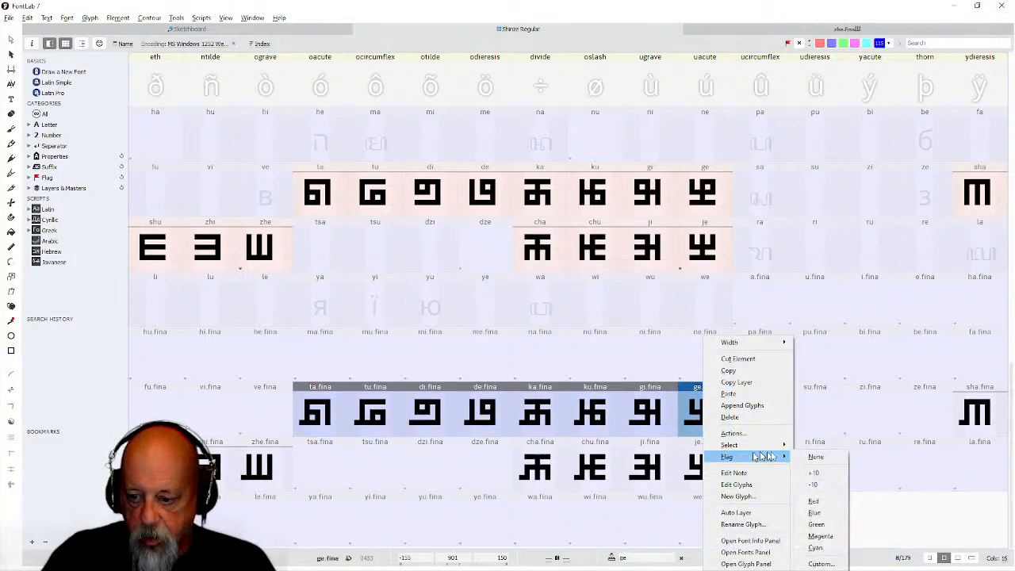
pyautogui.click(809, 504)
# Flag the final-form glyphs from sha.fina through zhe.fina in red.
pyautogui.click(981, 420)
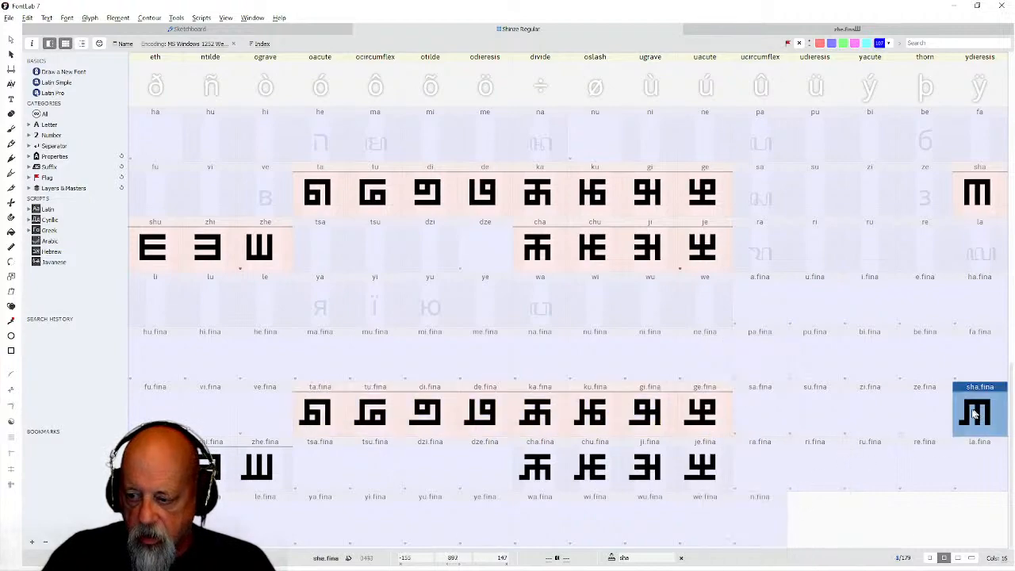
pyautogui.click(268, 476)
pyautogui.rightClick(268, 475)
pyautogui.moveTo(317, 457)
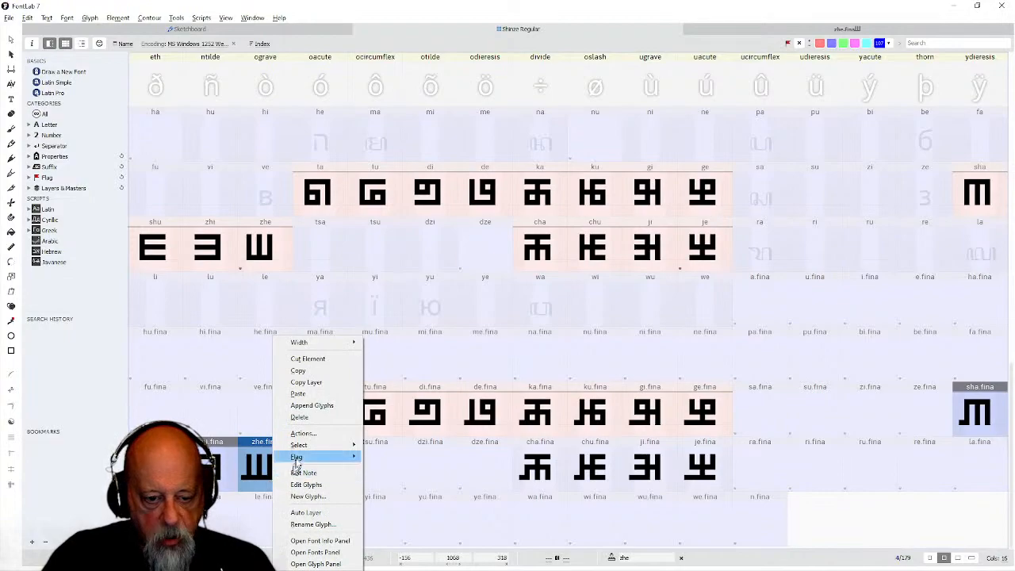
pyautogui.click(383, 501)
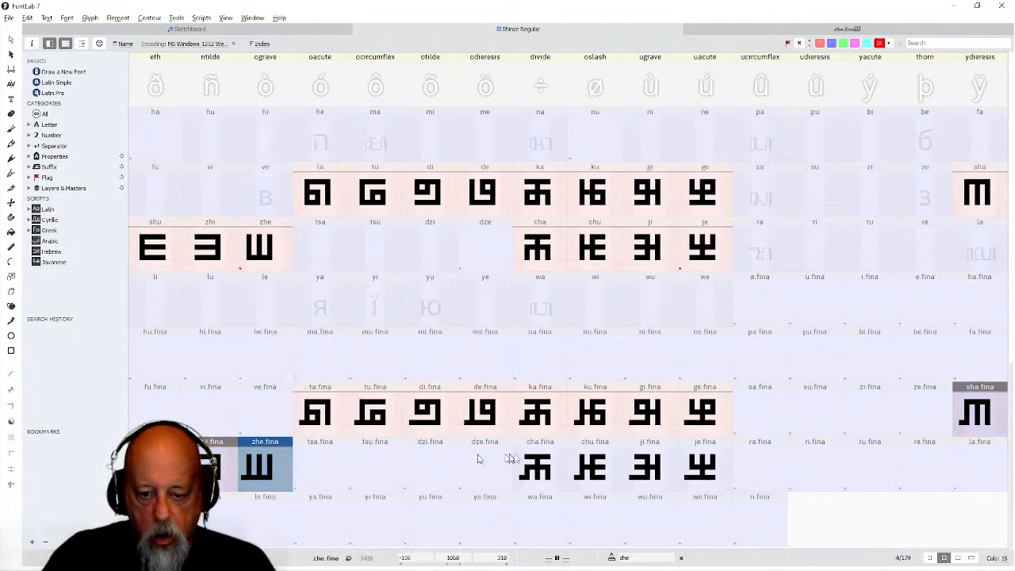
# Flag the cha.fina, chu.fina, ji.fina and je.fina glyphs in red.
pyautogui.click(528, 463)
pyautogui.keyDown('shift'); pyautogui.click(706, 468); pyautogui.keyUp('shift')
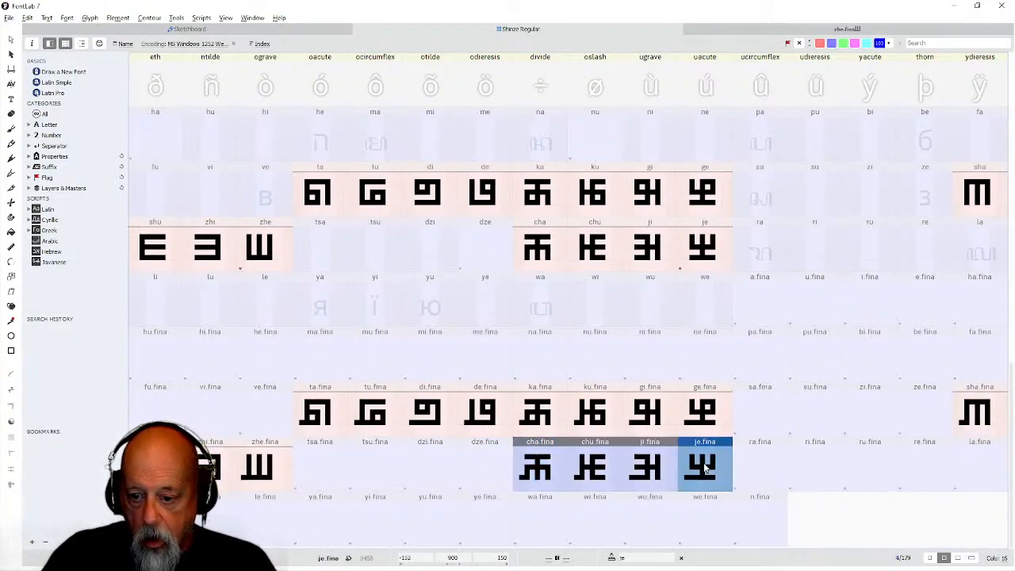
pyautogui.rightClick(705, 467)
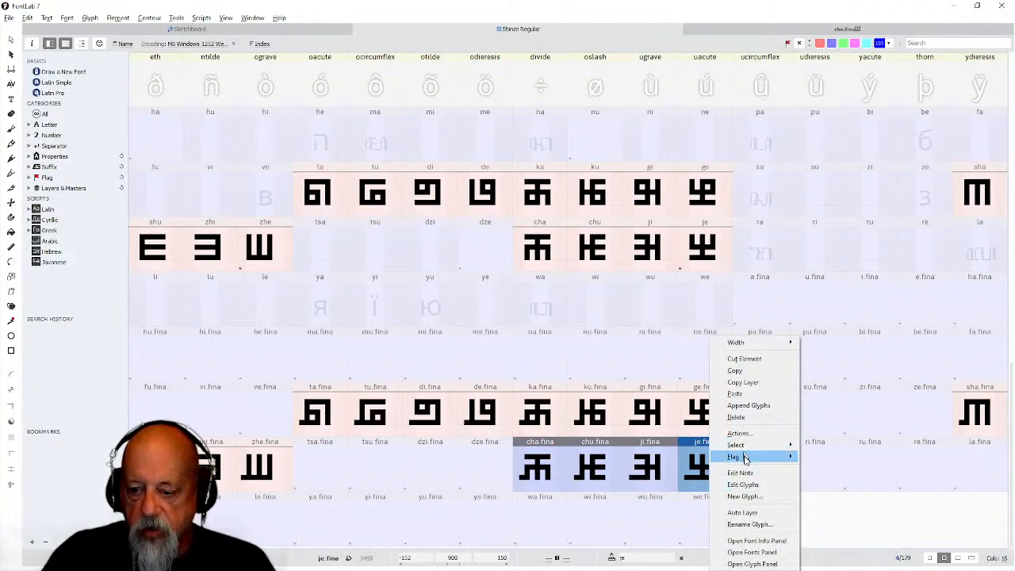
pyautogui.moveTo(745, 458)
pyautogui.click(819, 501)
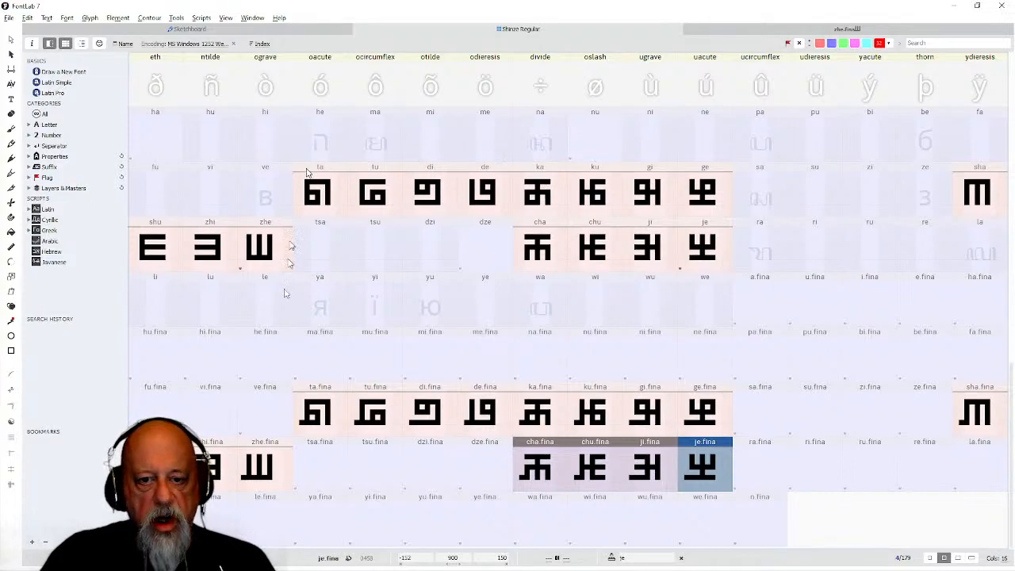
pyautogui.scroll(3, 380, 197)
pyautogui.scroll(-3, 377, 200)
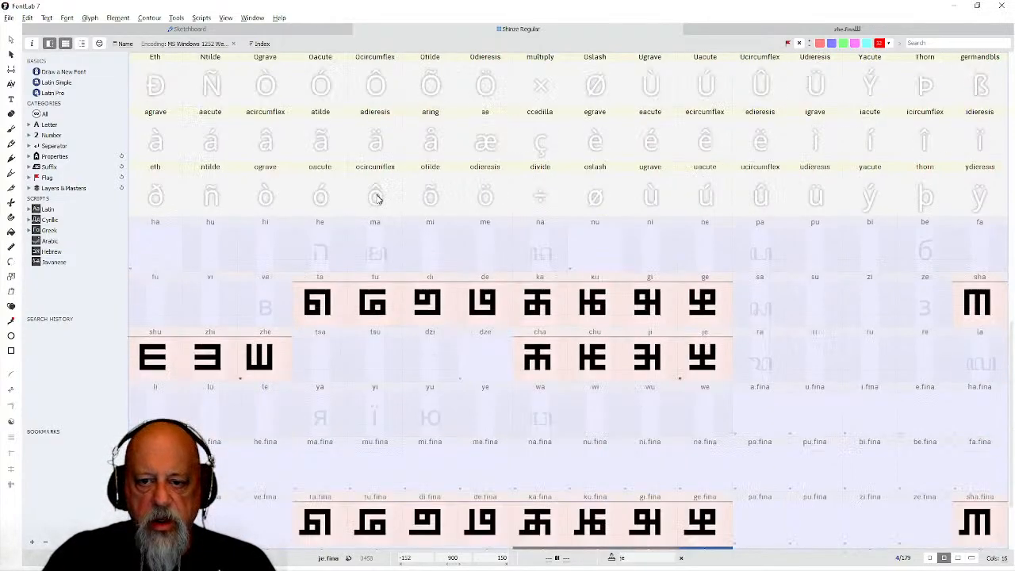
pyautogui.scroll(1, 377, 200)
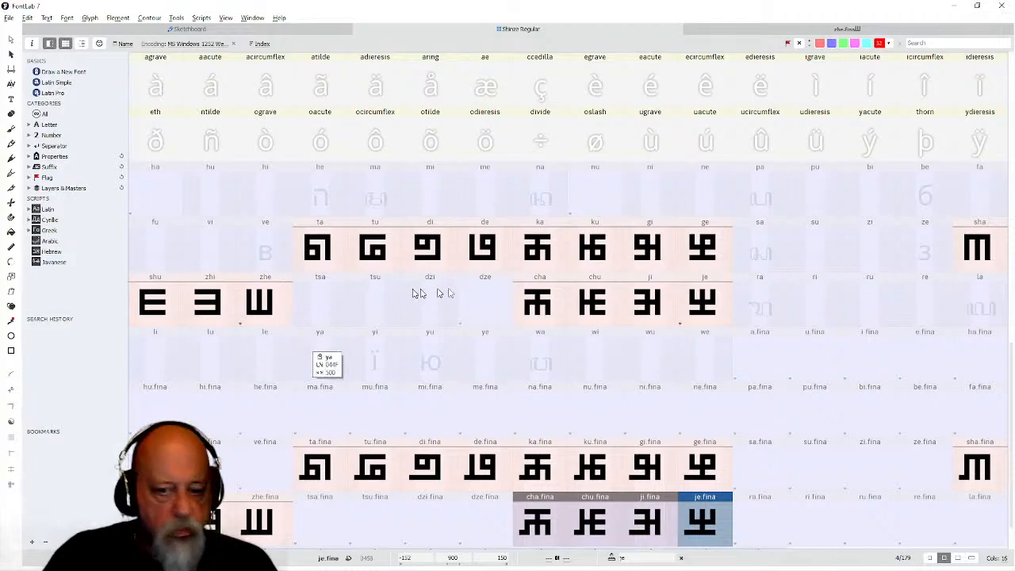
pyautogui.scroll(-1, 583, 309)
pyautogui.scroll(2, 568, 305)
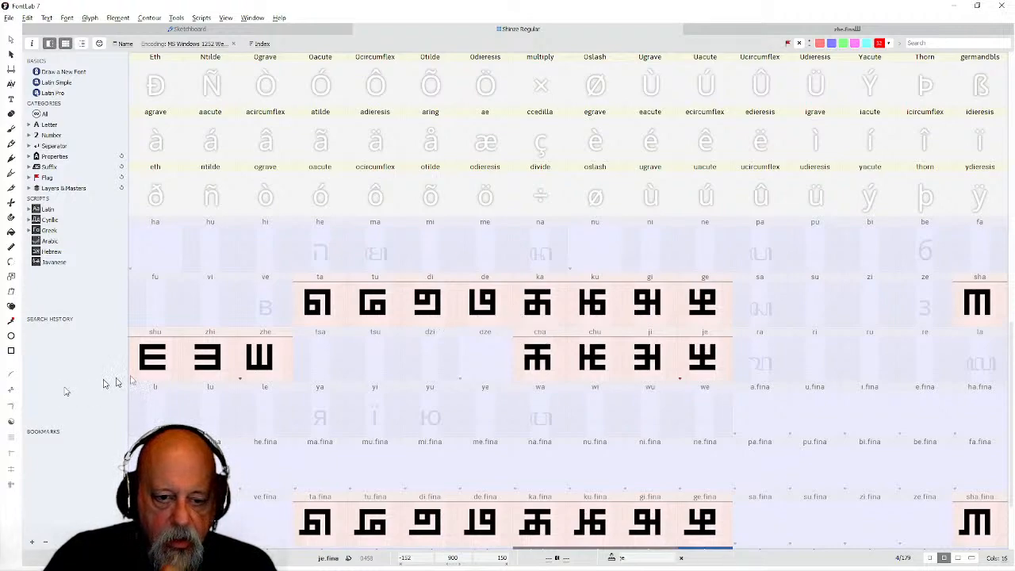
# Copy the sha outline into the empty sa glyph and widen sa's advance width to about 902.
pyautogui.doubleClick(976, 307)
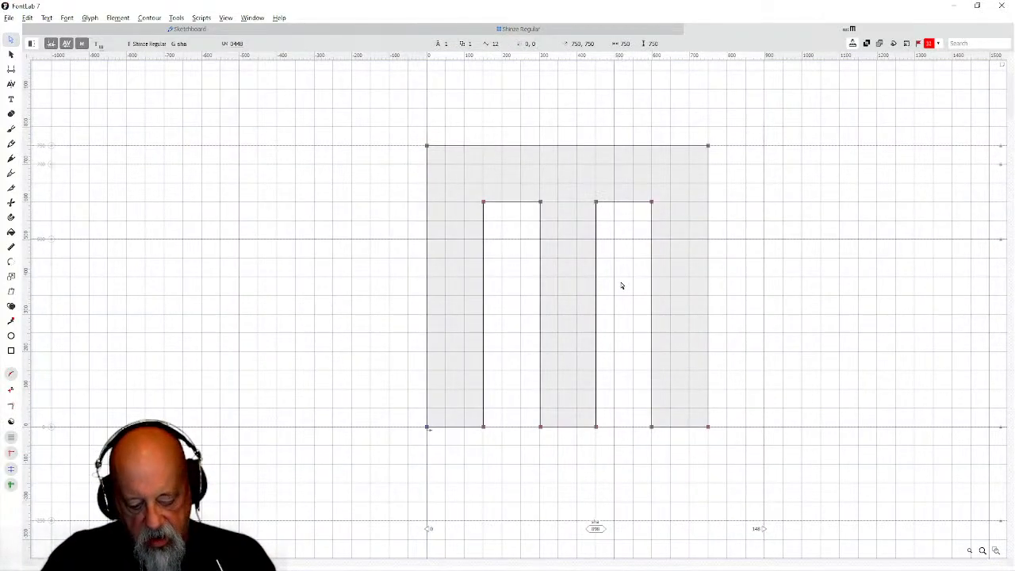
pyautogui.hotkey('ctrl', 'a')
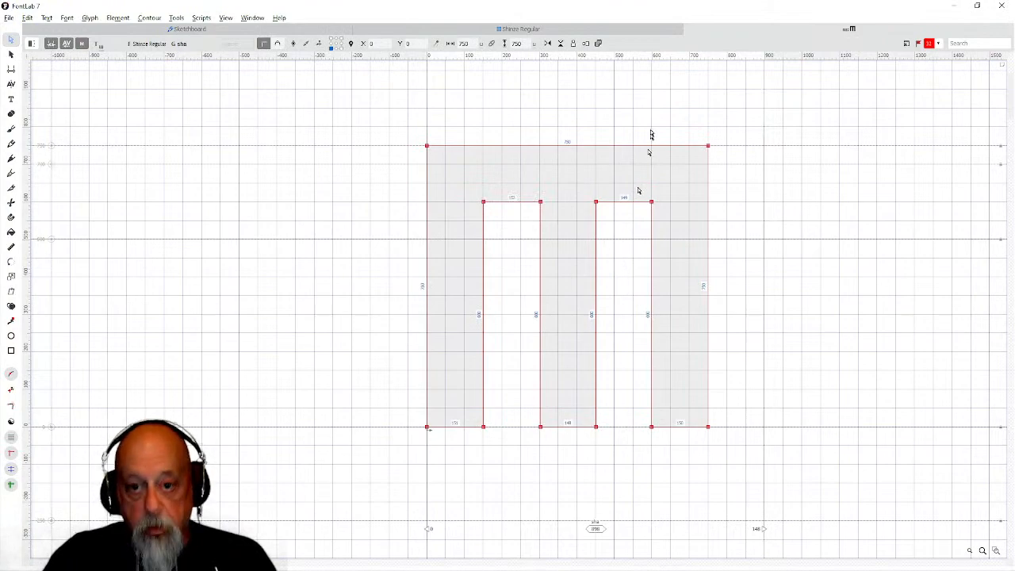
pyautogui.click(618, 32)
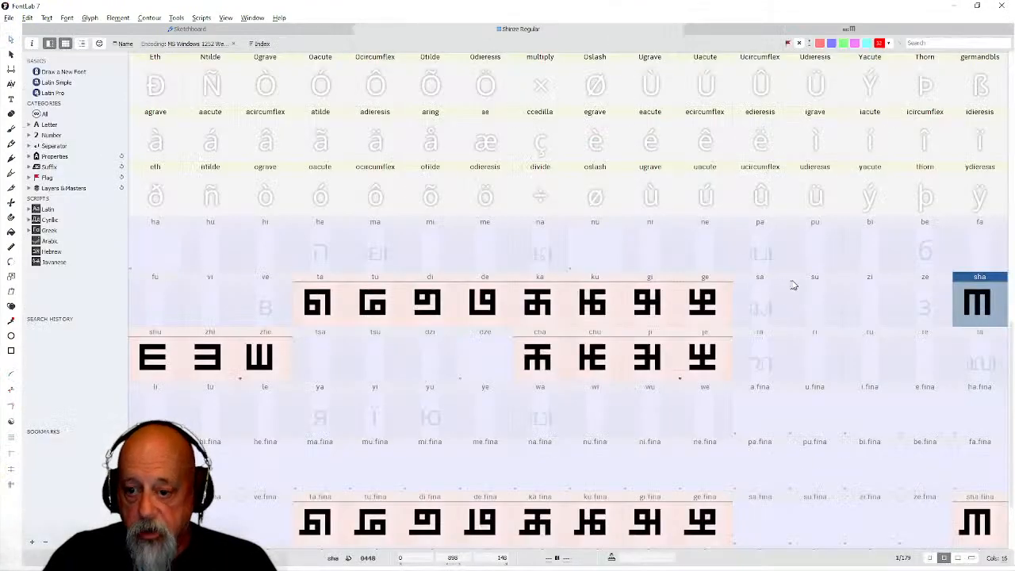
pyautogui.doubleClick(764, 308)
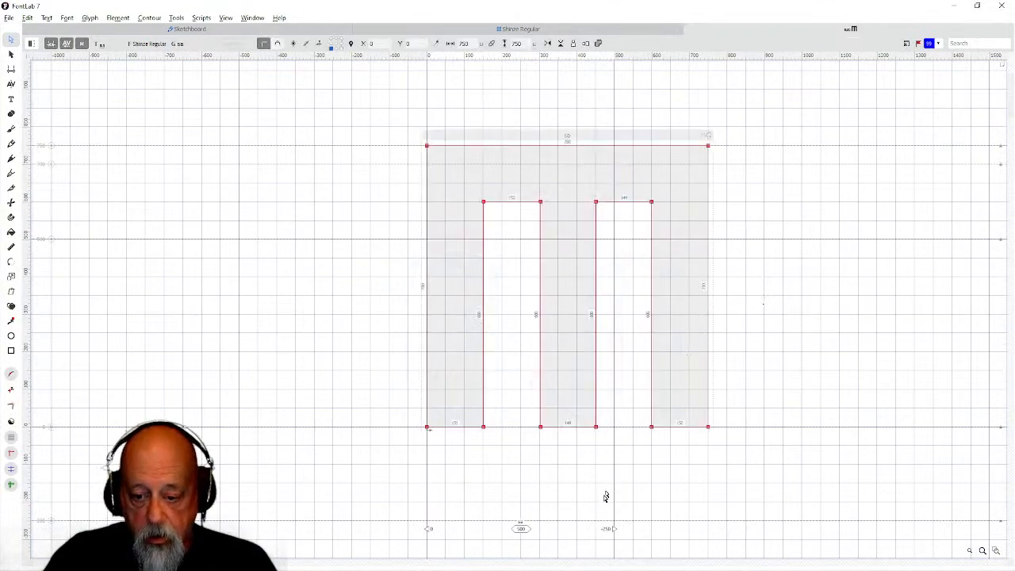
pyautogui.moveTo(613, 528); pyautogui.dragTo(764, 526)
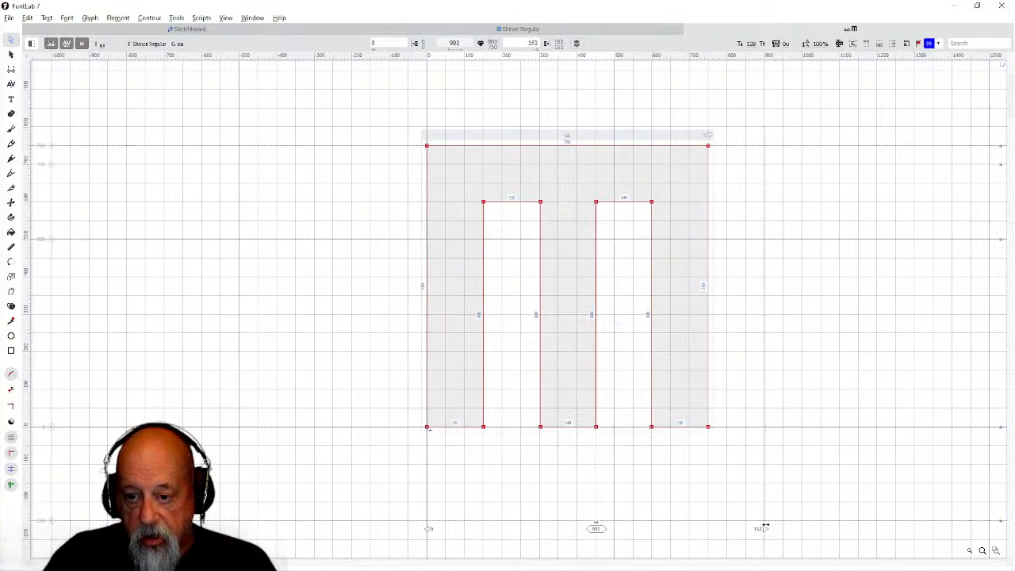
# Draw a crossbar rectangle about 550 by 150 units across sa's three stems, spanning Y 300 to 450.
pyautogui.click(11, 352)
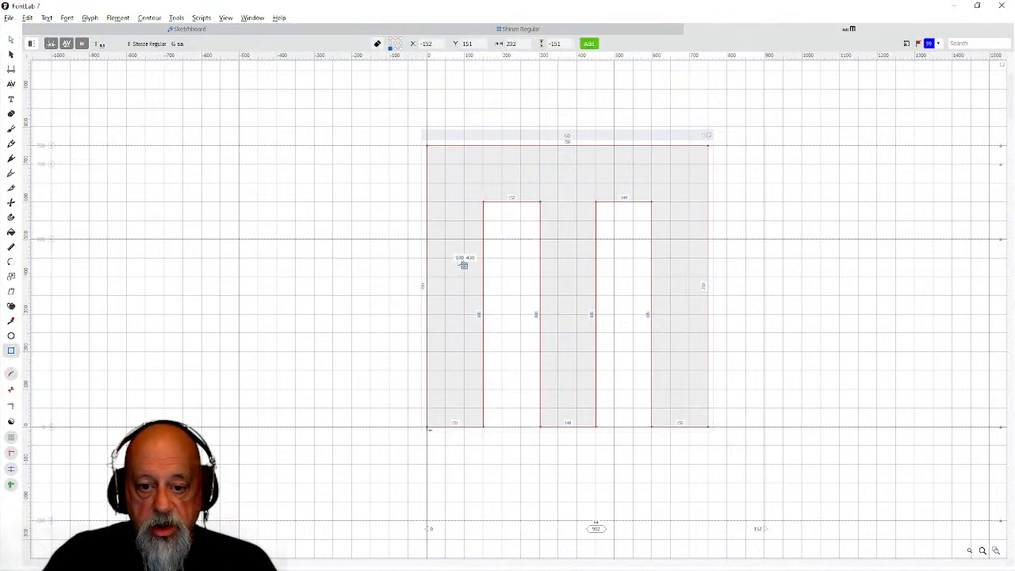
pyautogui.moveTo(463, 257); pyautogui.dragTo(670, 314)
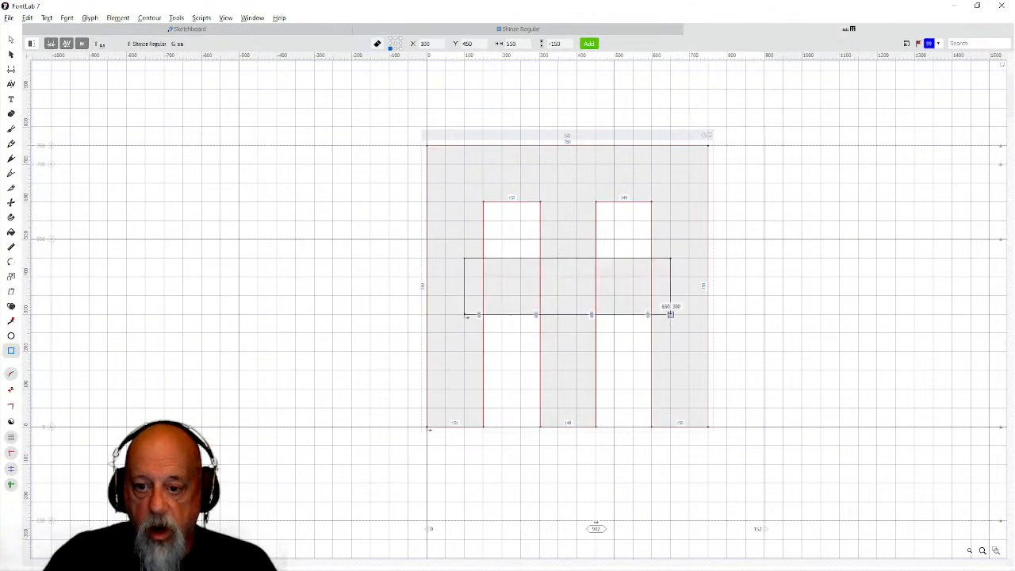
pyautogui.click(10, 39)
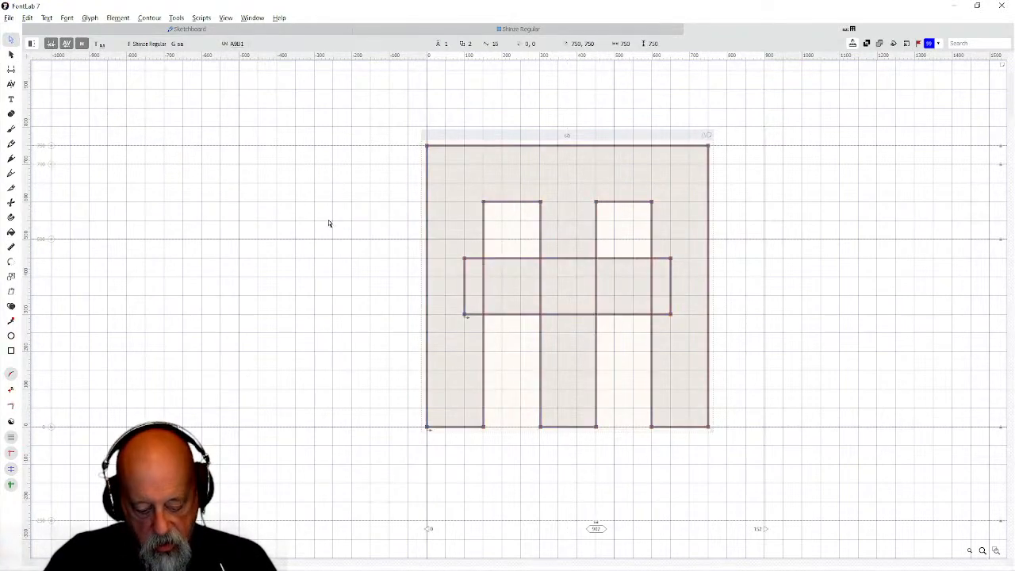
# Decompose the sa glyph, merge its crossbar with the main outline and return to the font overview.
pyautogui.click(86, 24)
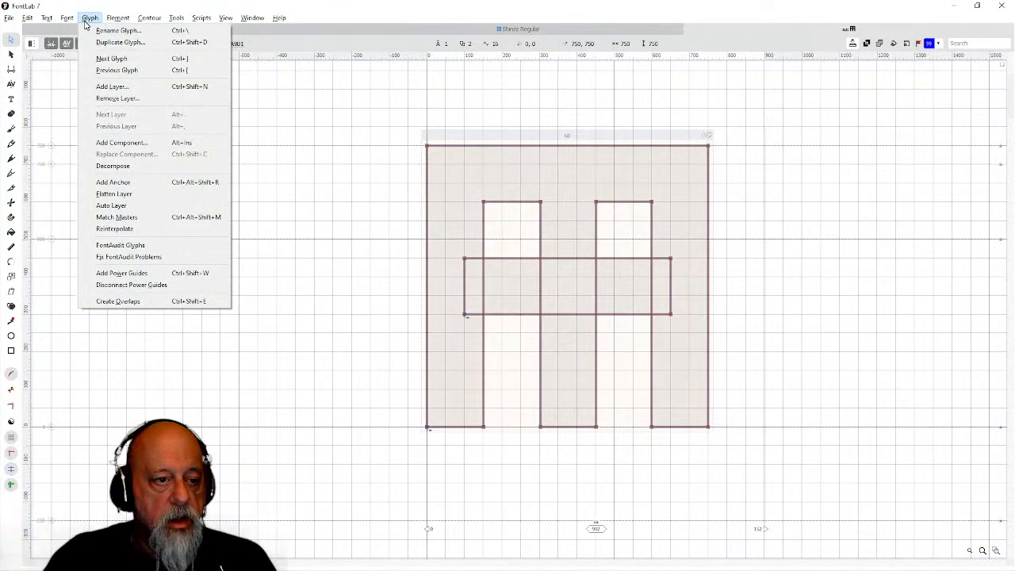
pyautogui.click(112, 165)
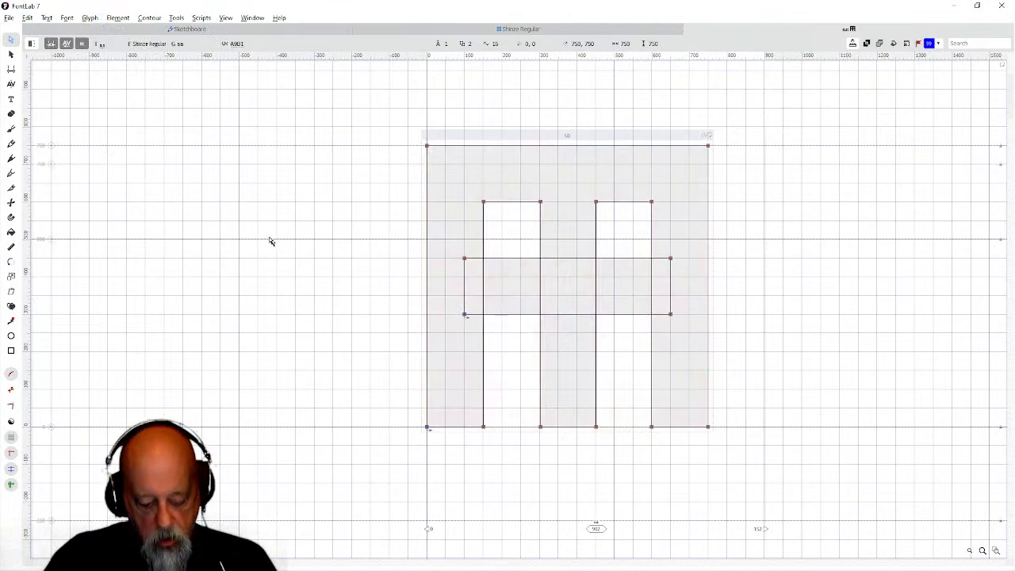
pyautogui.hotkey('ctrl', 'a')
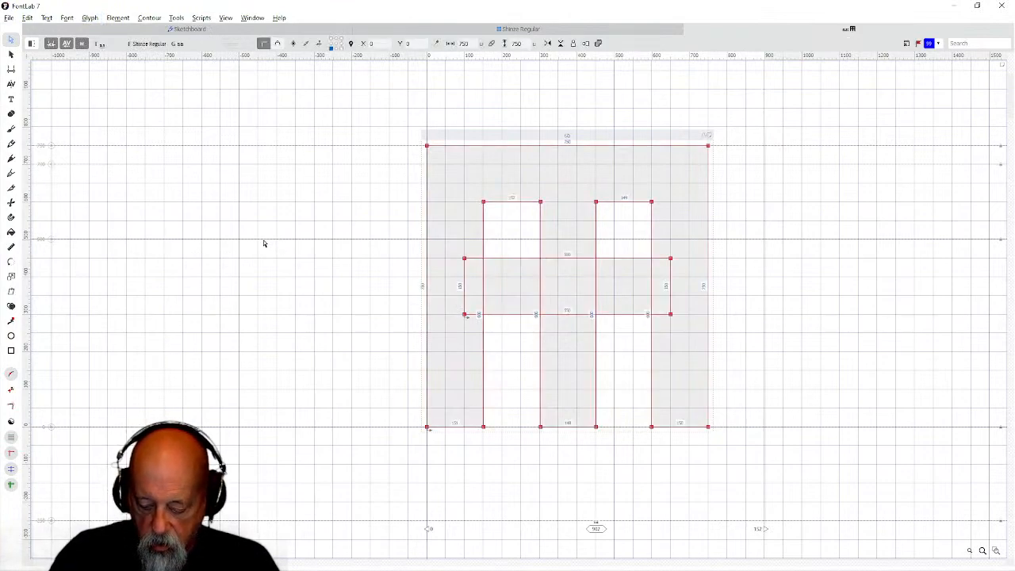
pyautogui.hotkey('ctrl', 'alt', 'o')
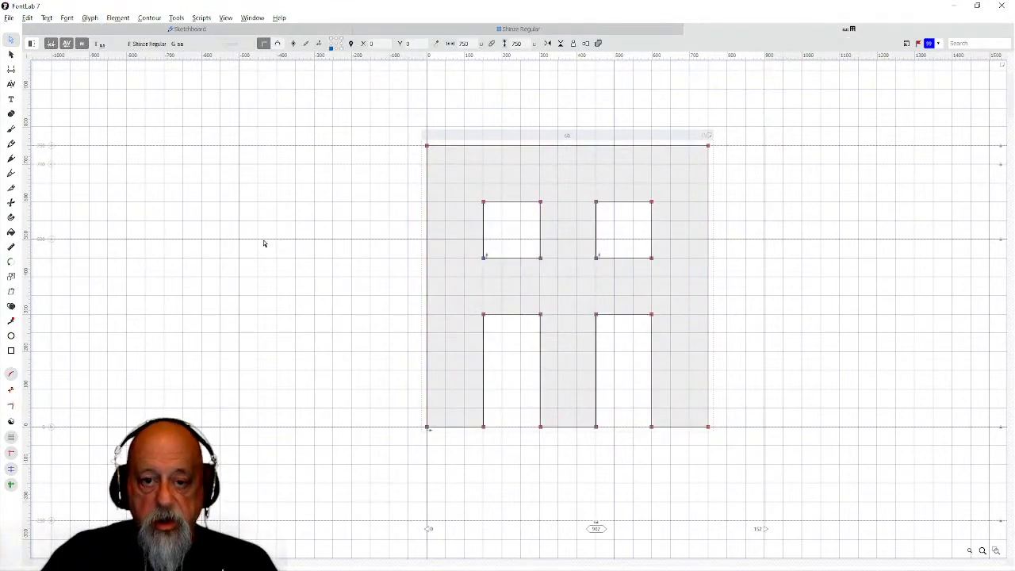
pyautogui.click(446, 30)
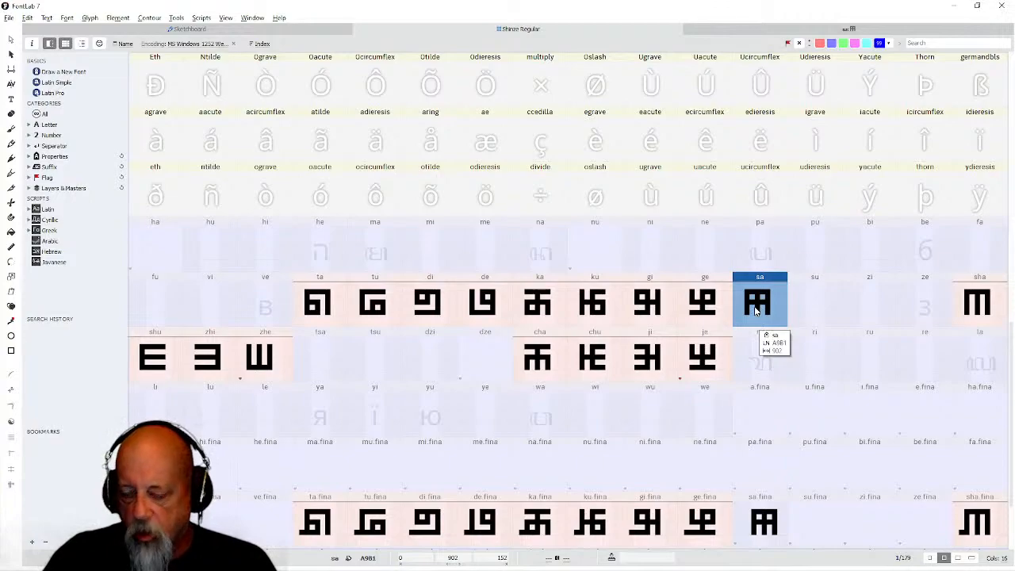
# Copy the sa outline into the empty su glyph and widen su's advance width to about 898.
pyautogui.doubleClick(755, 311)
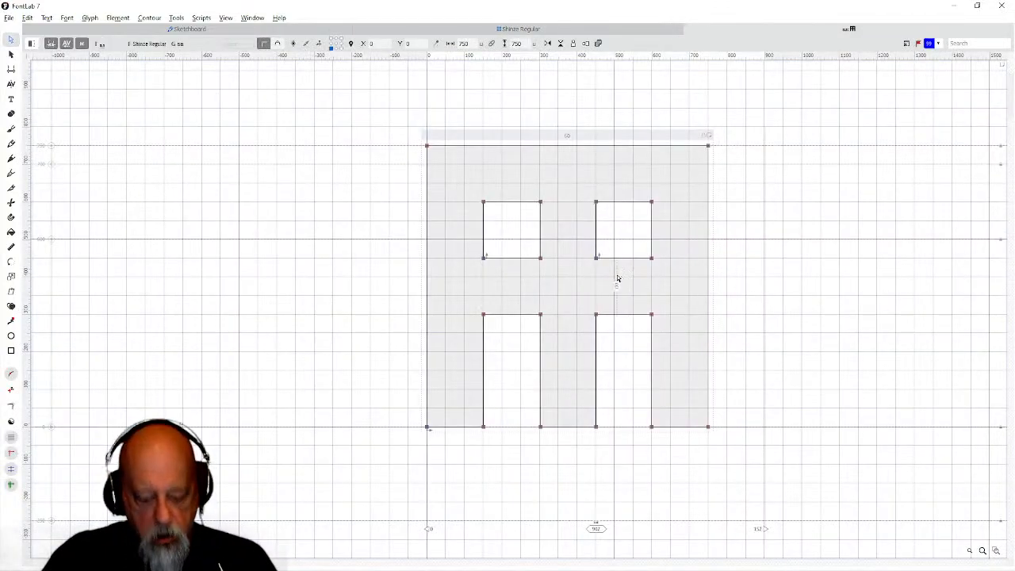
pyautogui.hotkey('ctrl', 'a')
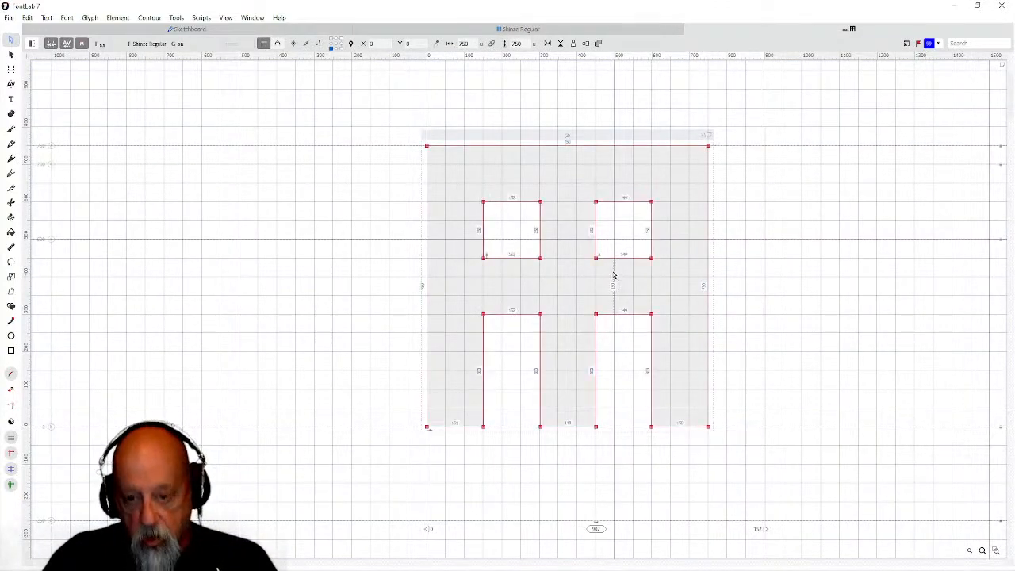
pyautogui.click(520, 28)
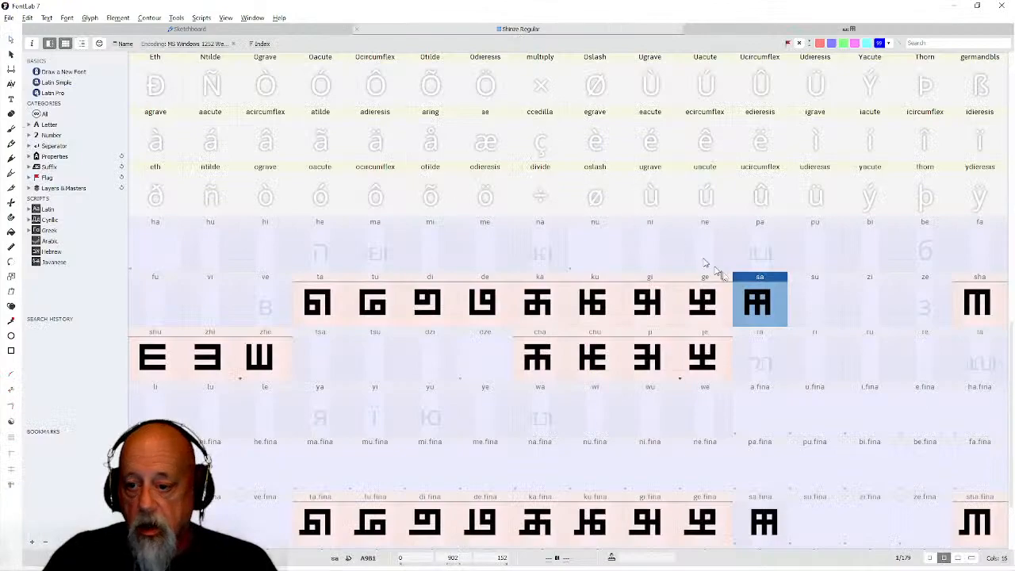
pyautogui.doubleClick(819, 313)
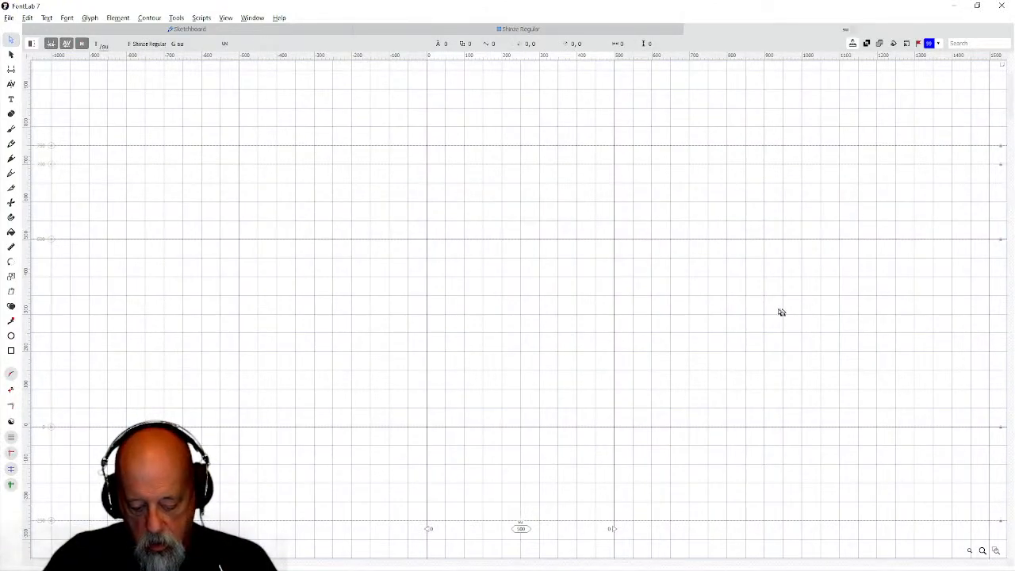
pyautogui.hotkey('ctrl', 'v')
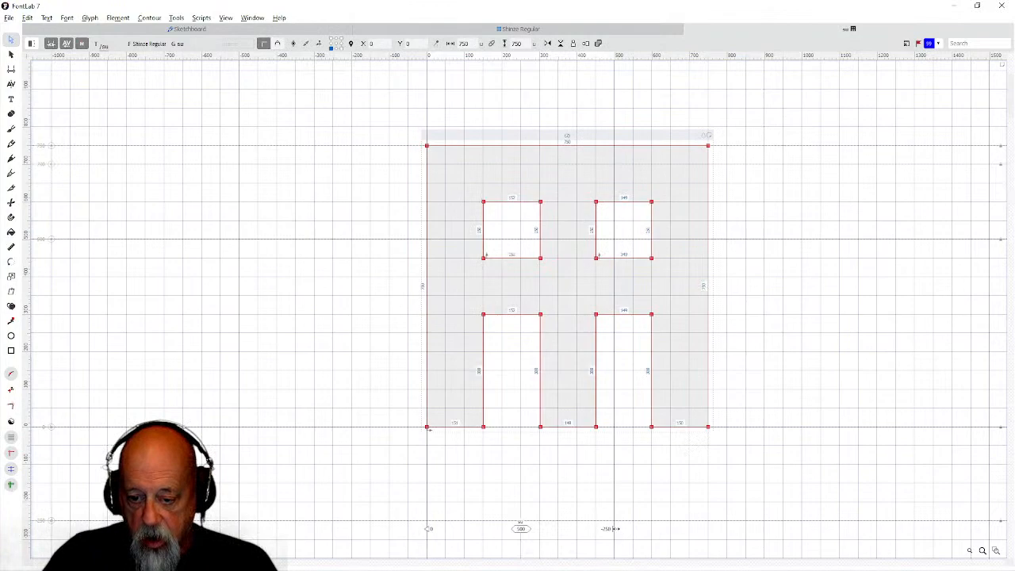
pyautogui.moveTo(613, 529); pyautogui.dragTo(762, 523)
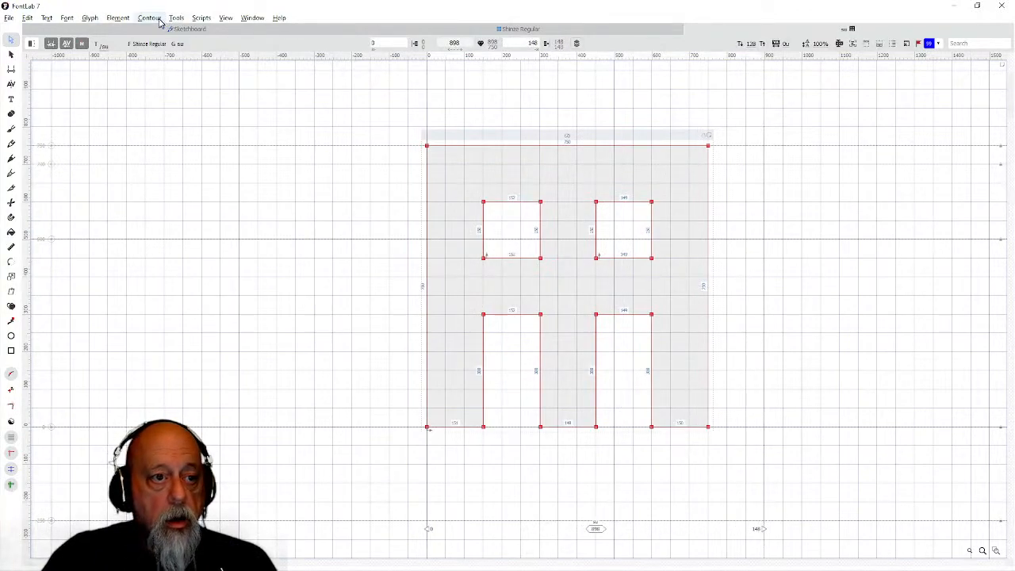
# Rotate the su outline by 90° and return to the font overview.
pyautogui.click(187, 20)
pyautogui.moveTo(238, 43)
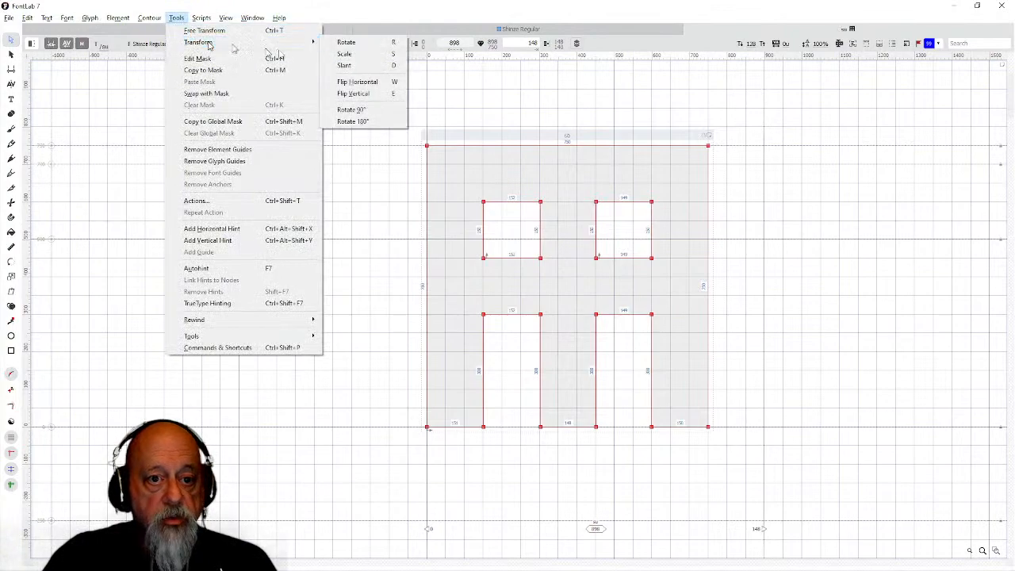
pyautogui.click(323, 109)
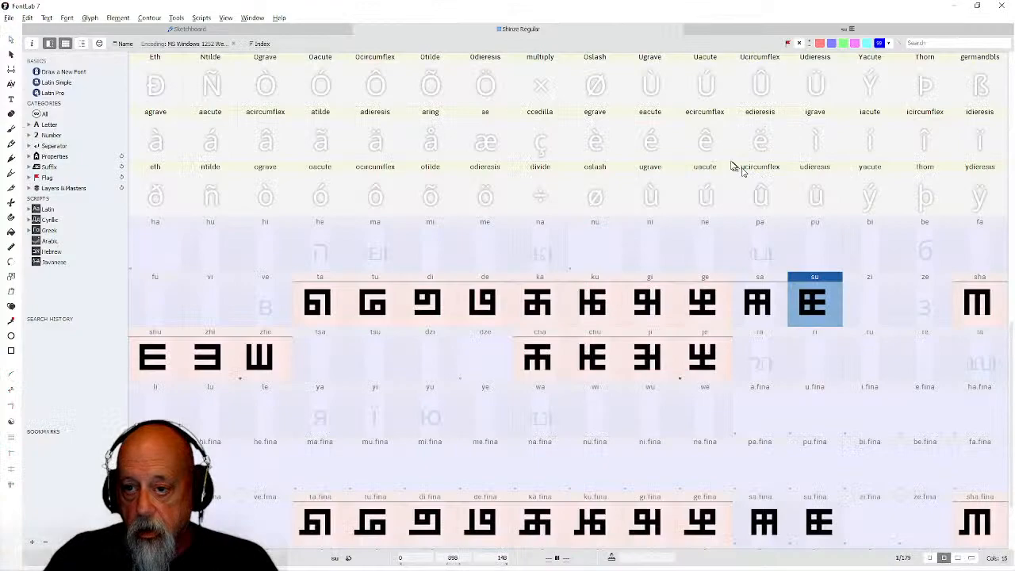
pyautogui.click(563, 29)
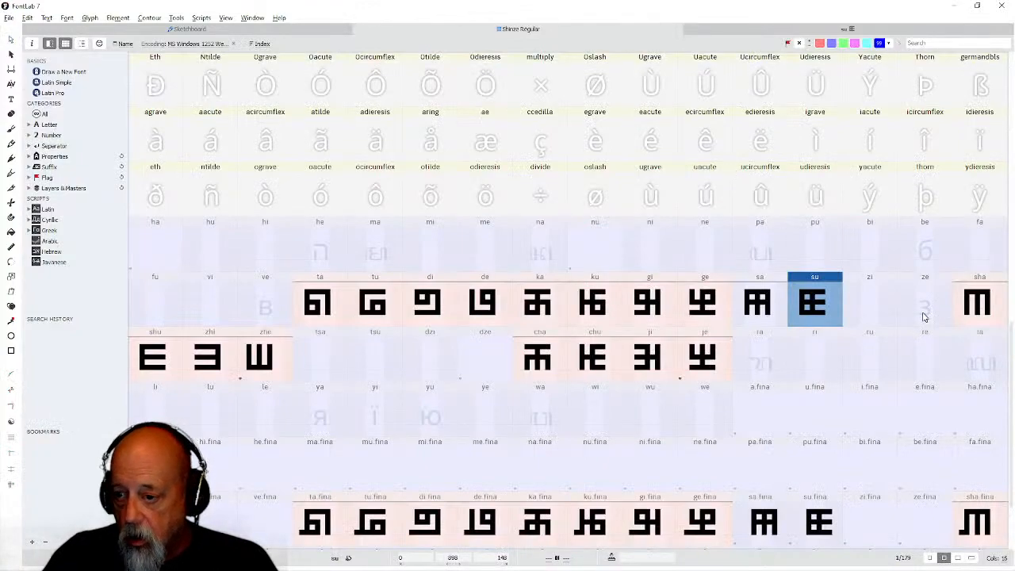
# Copy the su outline into the empty ze glyph and rotate it by 90°.
pyautogui.doubleClick(935, 314)
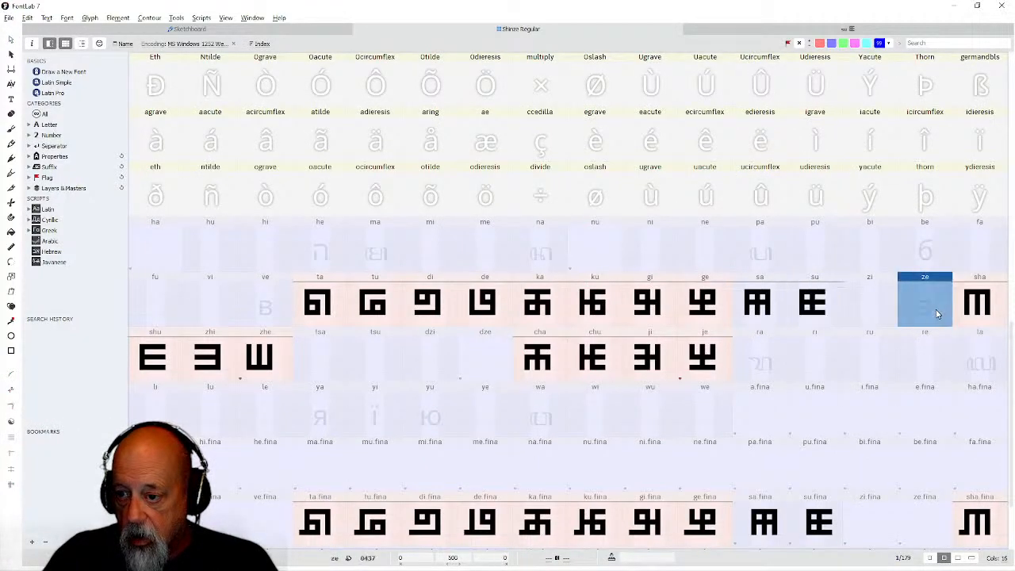
pyautogui.hotkey('ctrl', 'v')
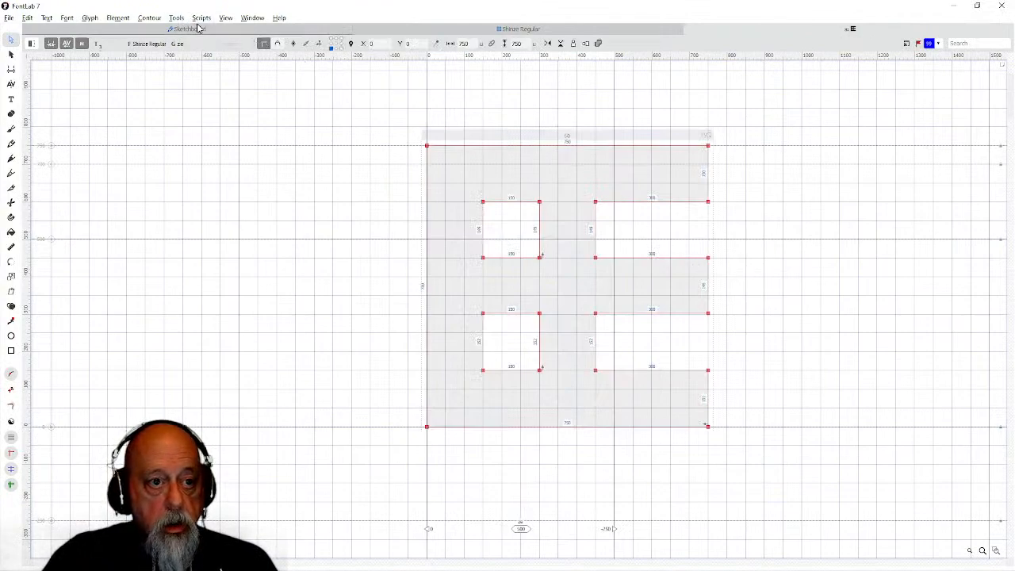
pyautogui.click(176, 17)
pyautogui.moveTo(196, 42)
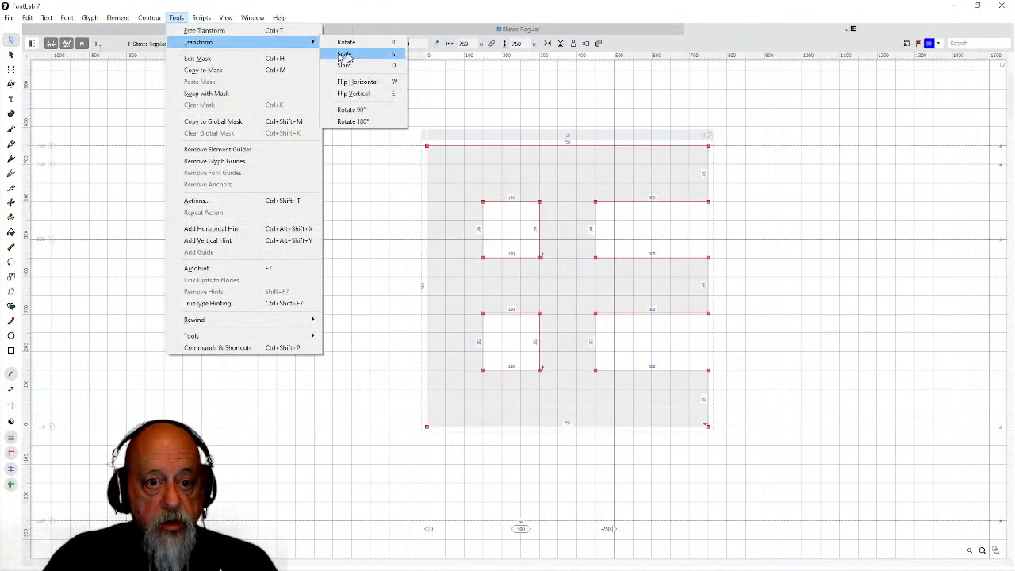
pyautogui.click(340, 111)
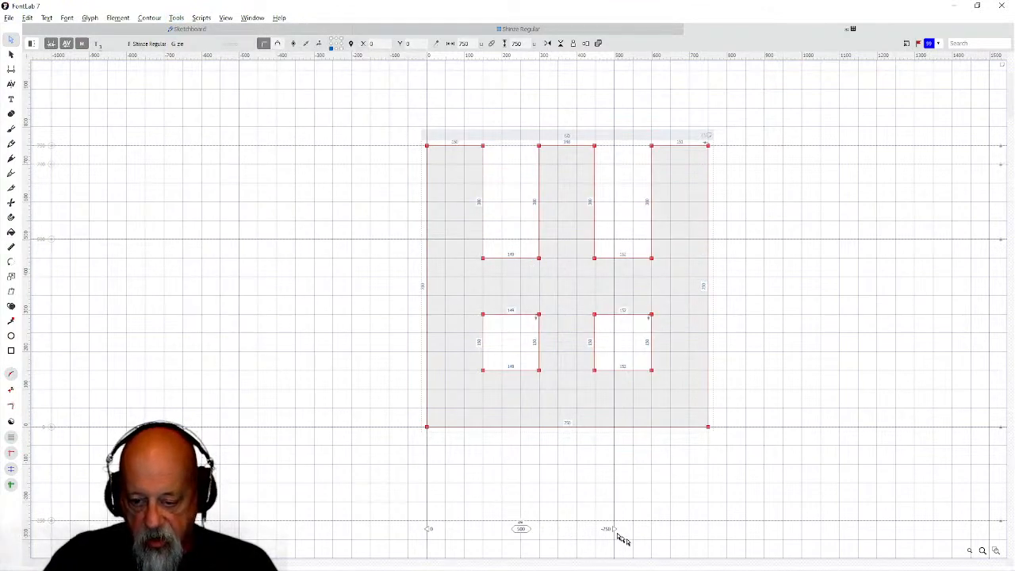
# Widen ze's advance width to about 898 and copy its outline for reuse.
pyautogui.moveTo(708, 528); pyautogui.dragTo(761, 528)
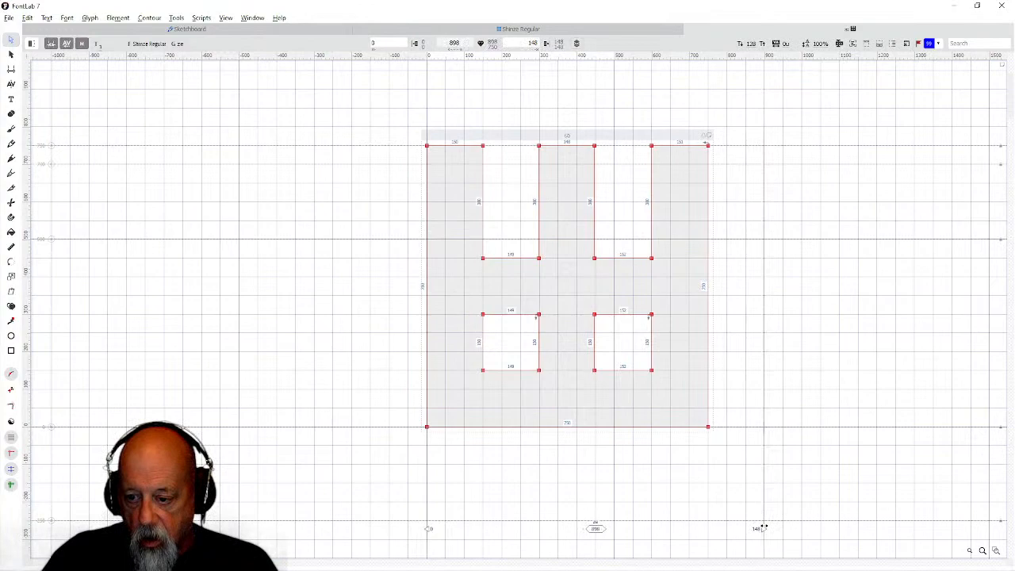
pyautogui.click(576, 33)
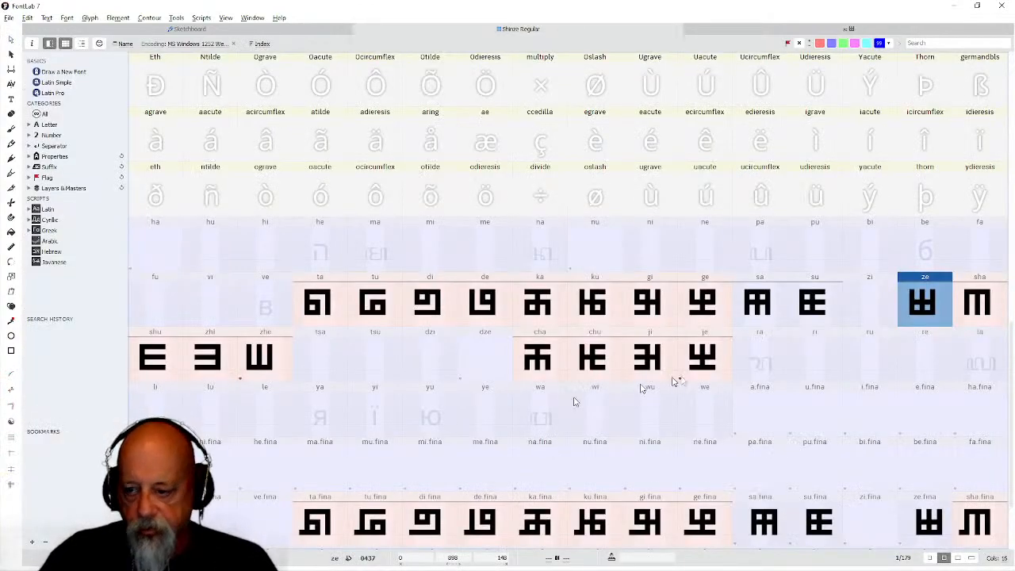
pyautogui.doubleClick(912, 314)
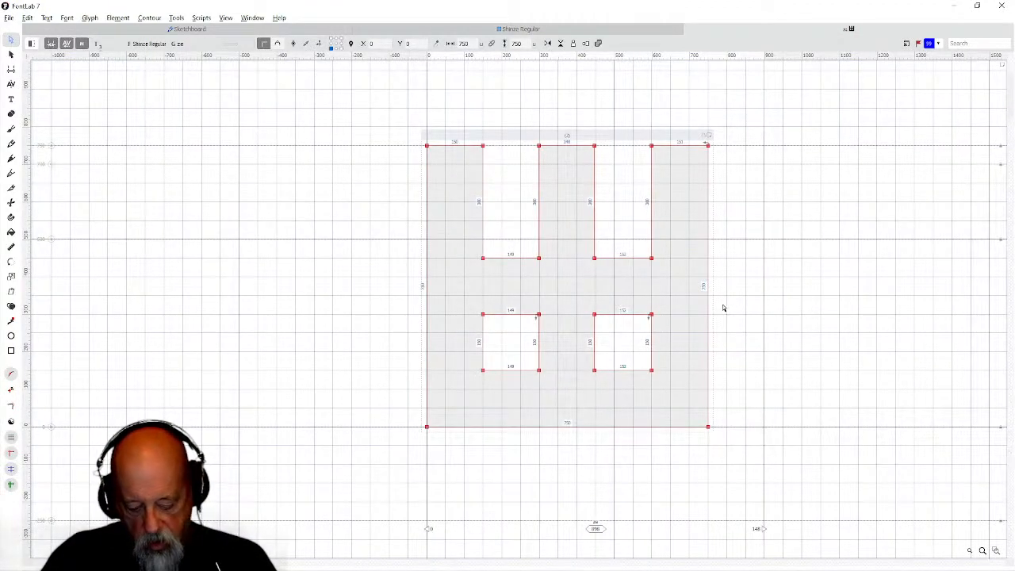
pyautogui.click(484, 30)
# Paste the ze outline into the empty zi glyph and widen zi's advance width to about 899.
pyautogui.doubleClick(853, 305)
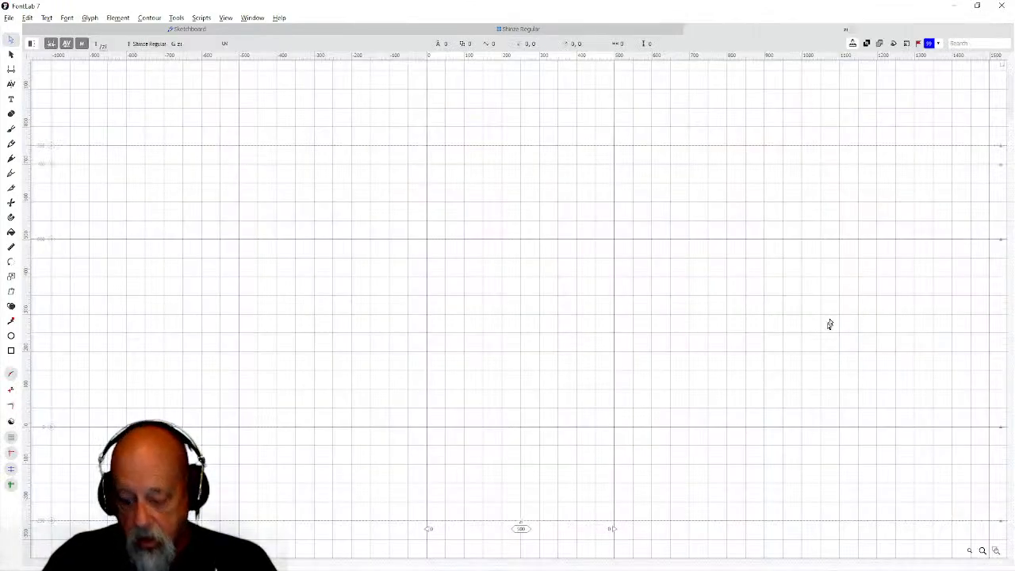
pyautogui.hotkey('ctrl', 'v')
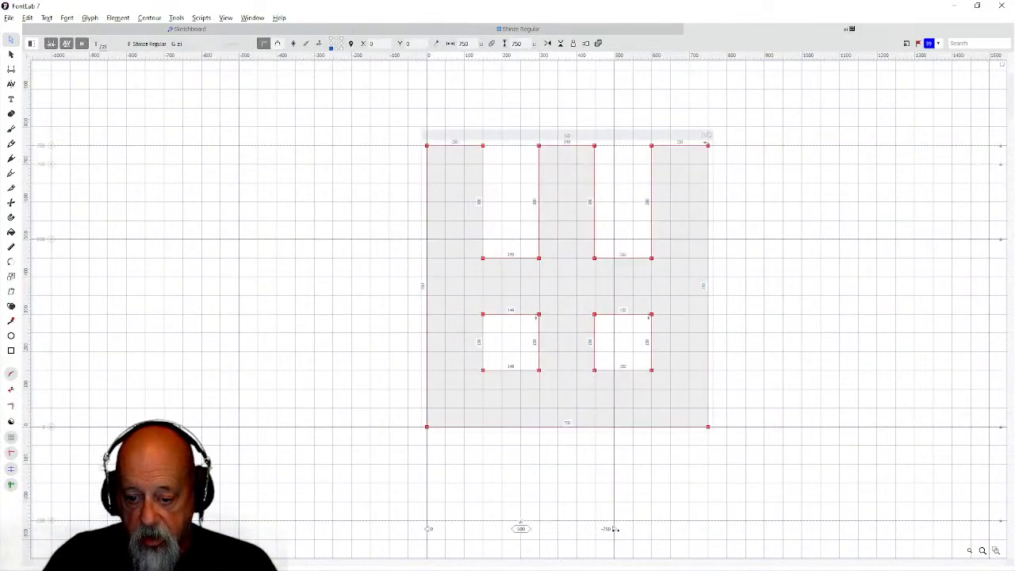
pyautogui.moveTo(613, 528); pyautogui.dragTo(762, 527)
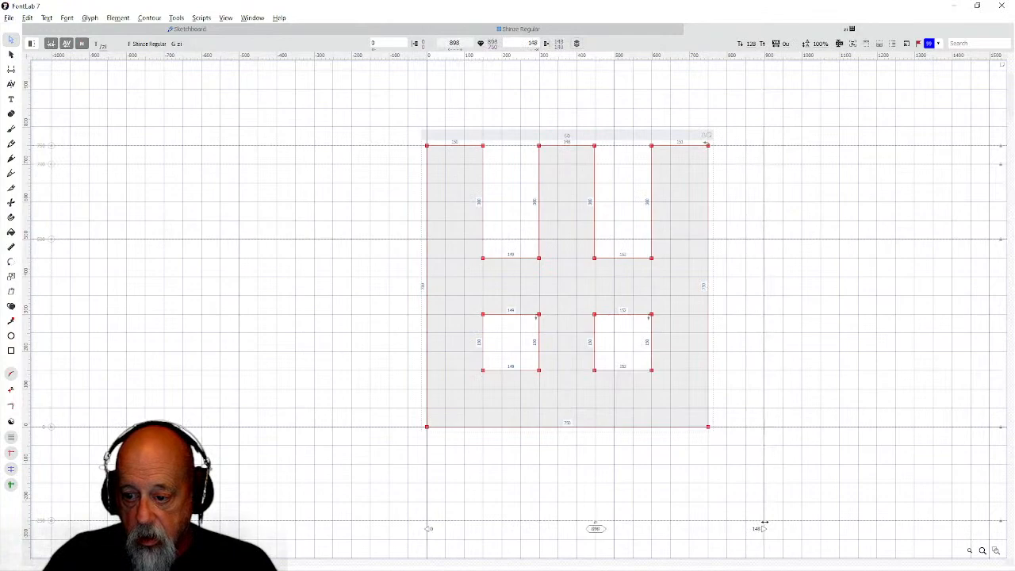
# Rotate the zi outline by 90° and return to the font overview.
pyautogui.click(176, 18)
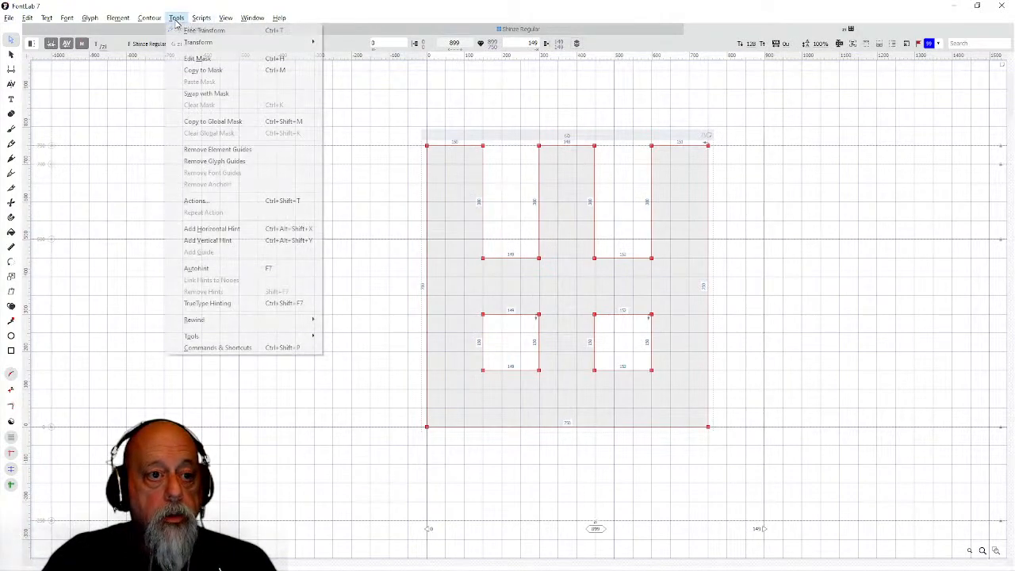
pyautogui.moveTo(253, 42)
pyautogui.click(326, 109)
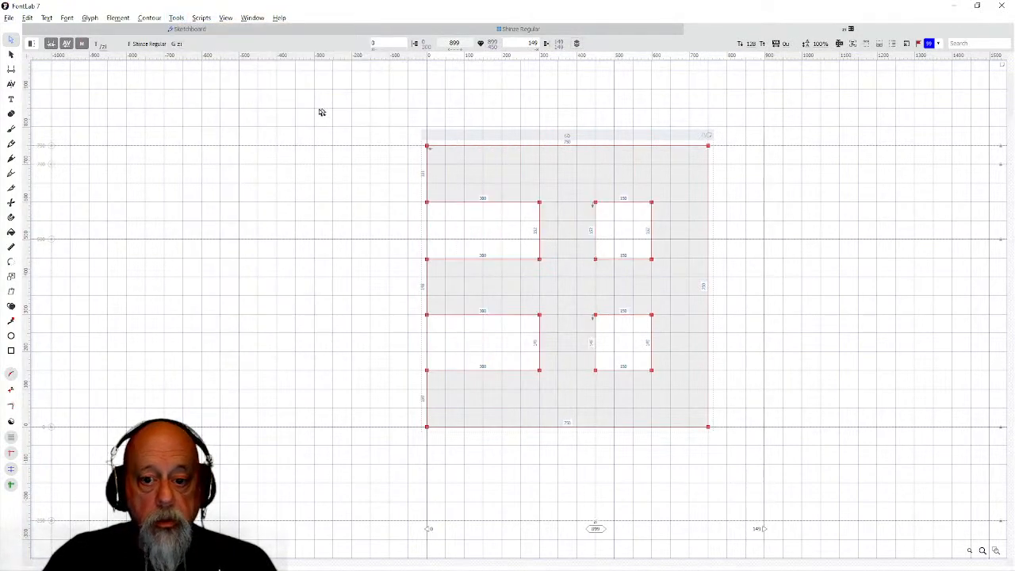
pyautogui.click(511, 28)
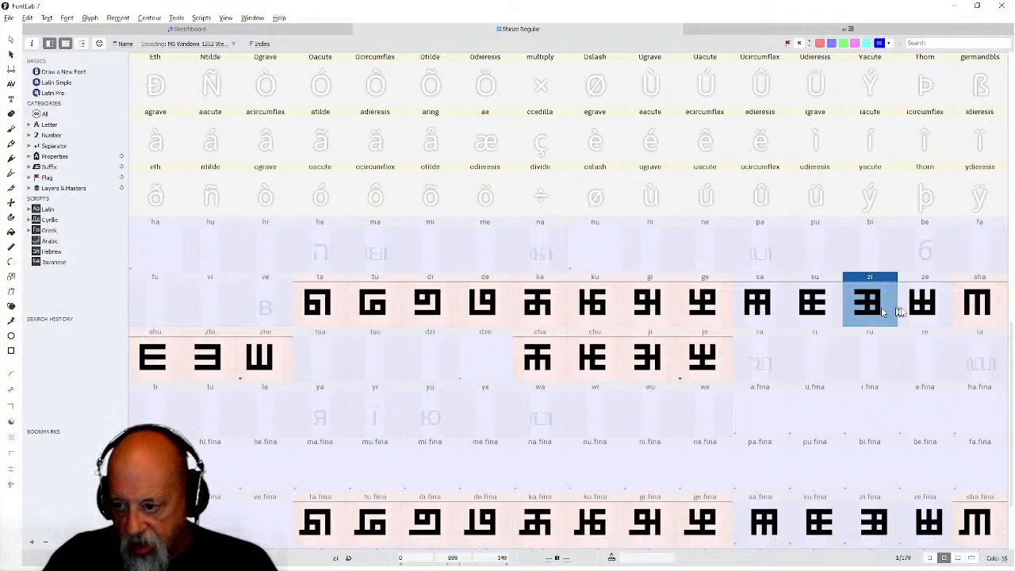
pyautogui.click(759, 304)
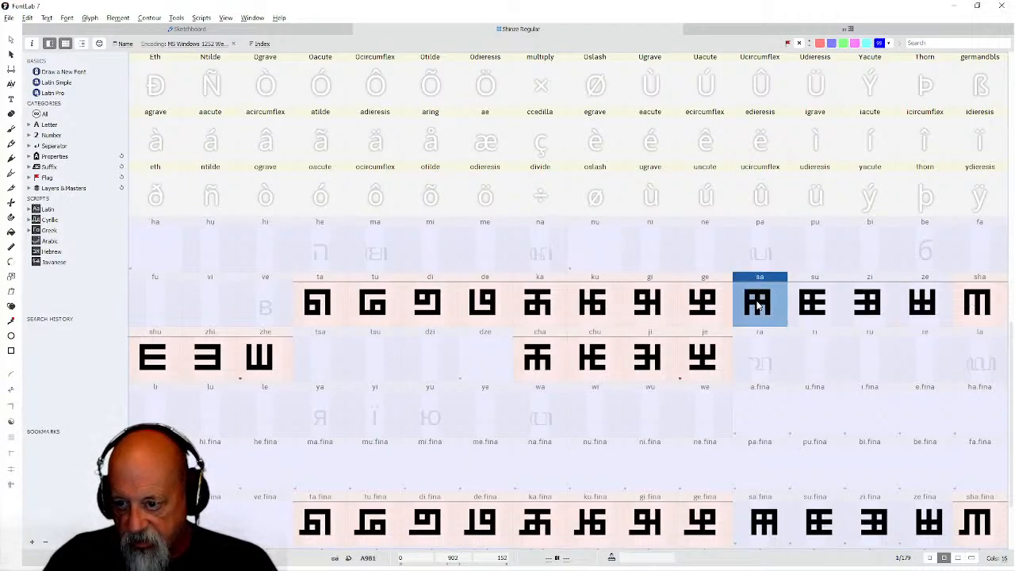
pyautogui.click(927, 305)
pyautogui.scroll(-1, 824, 390)
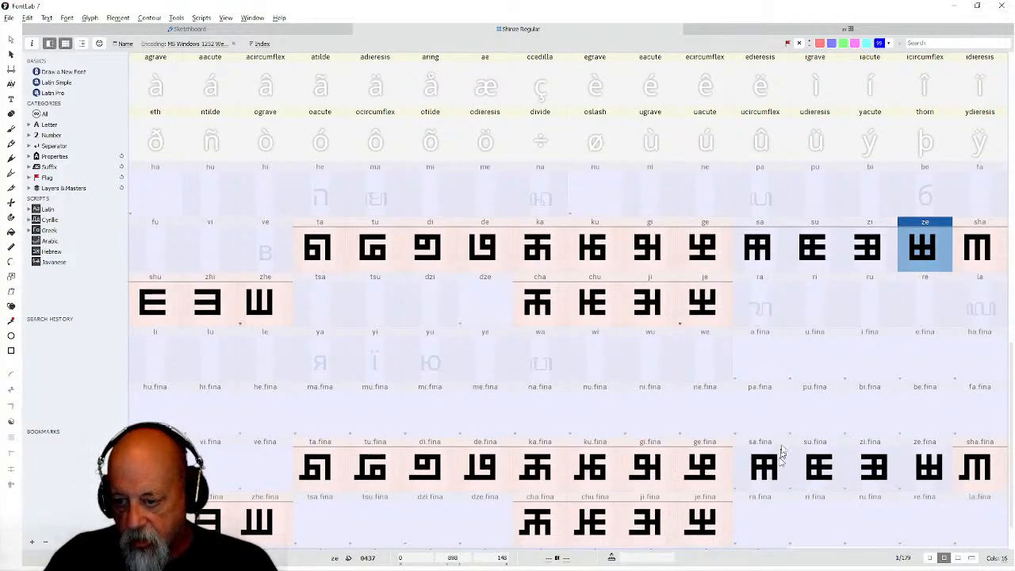
pyautogui.click(766, 251)
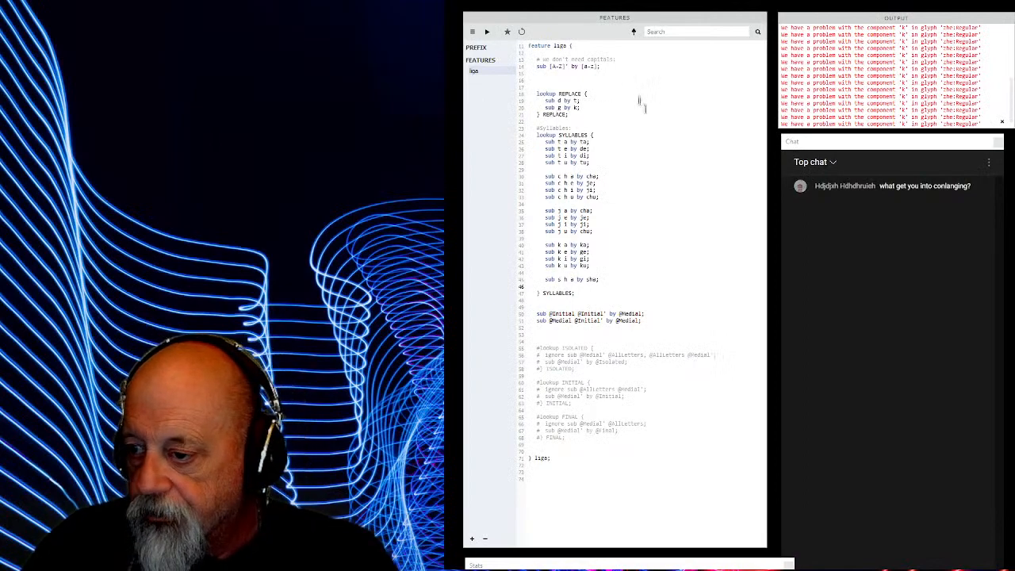
# Add the rule "sub z by s;" to the end of the REPLACE lookup in the liga feature.
pyautogui.click(596, 109)
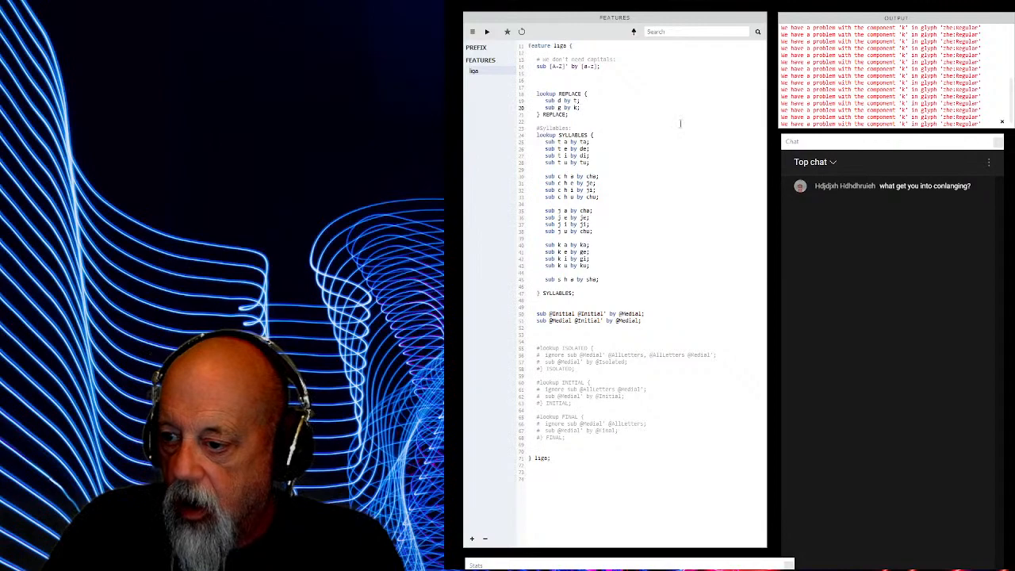
pyautogui.press('Return')
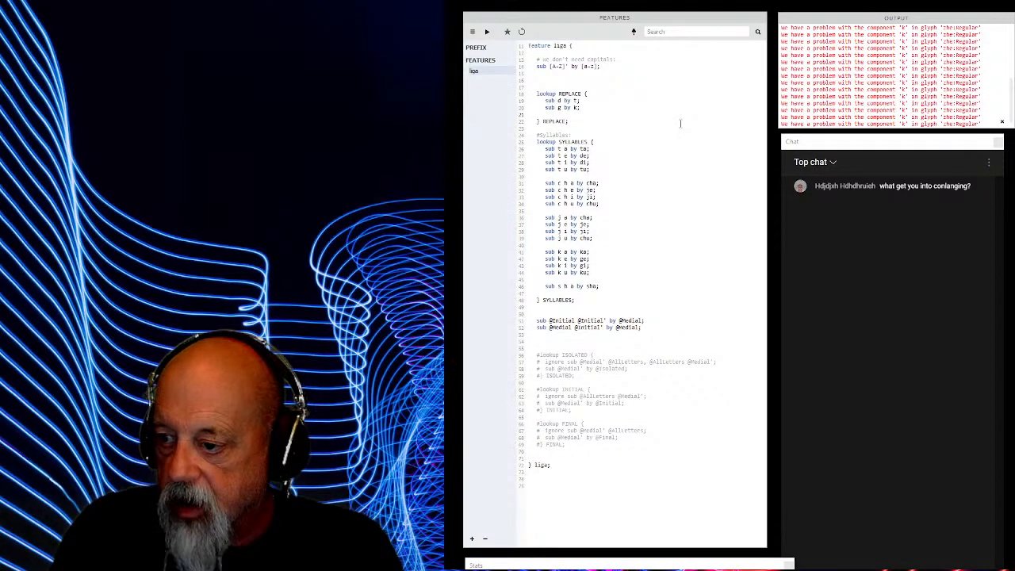
pyautogui.write('sub ')
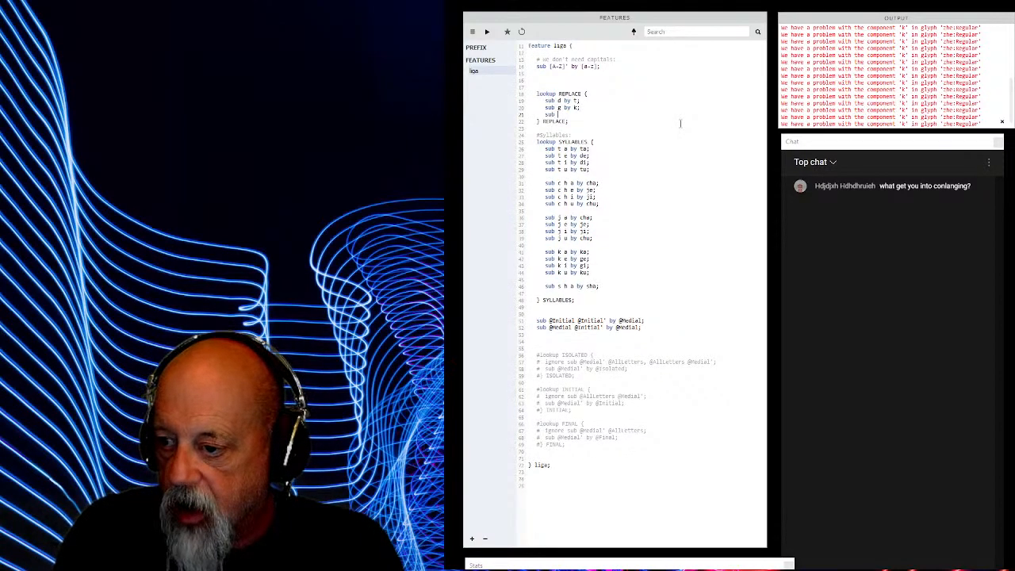
pyautogui.write('z h by zh;')
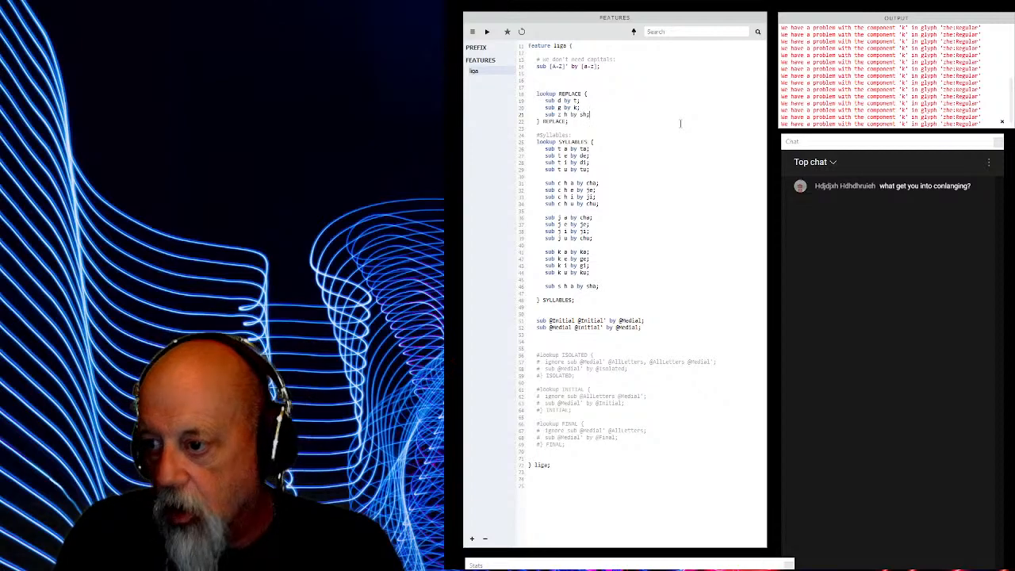
pyautogui.press('BackSpace')
pyautogui.press('BackSpace')
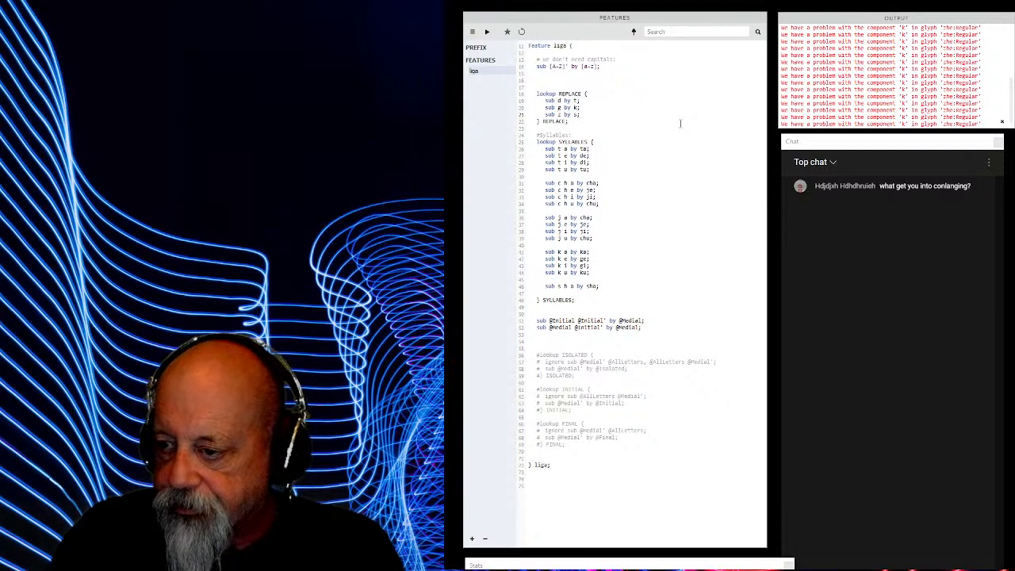
# Add the rule "sub s h i by zhi;" below the sha rule in the SYLLABLES lookup.
pyautogui.click(604, 285)
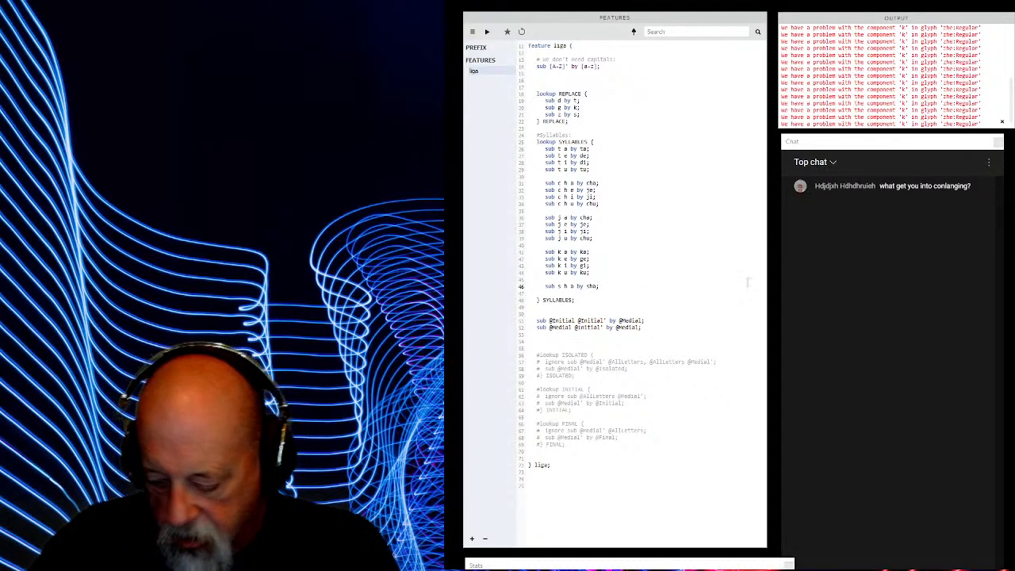
pyautogui.press('Return')
pyautogui.write('sub s')
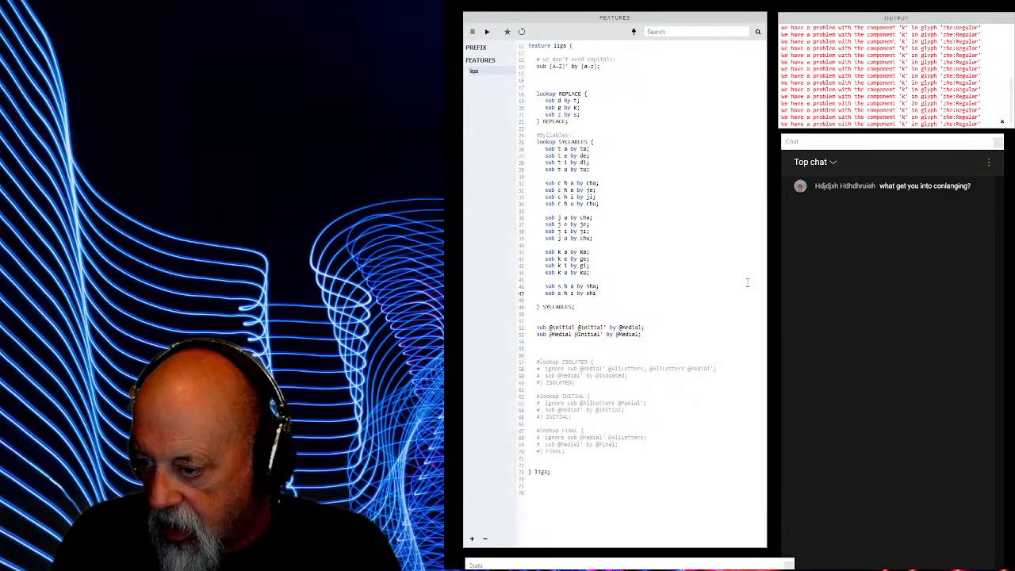
pyautogui.write(' h i by shi')
pyautogui.press('BackSpace')
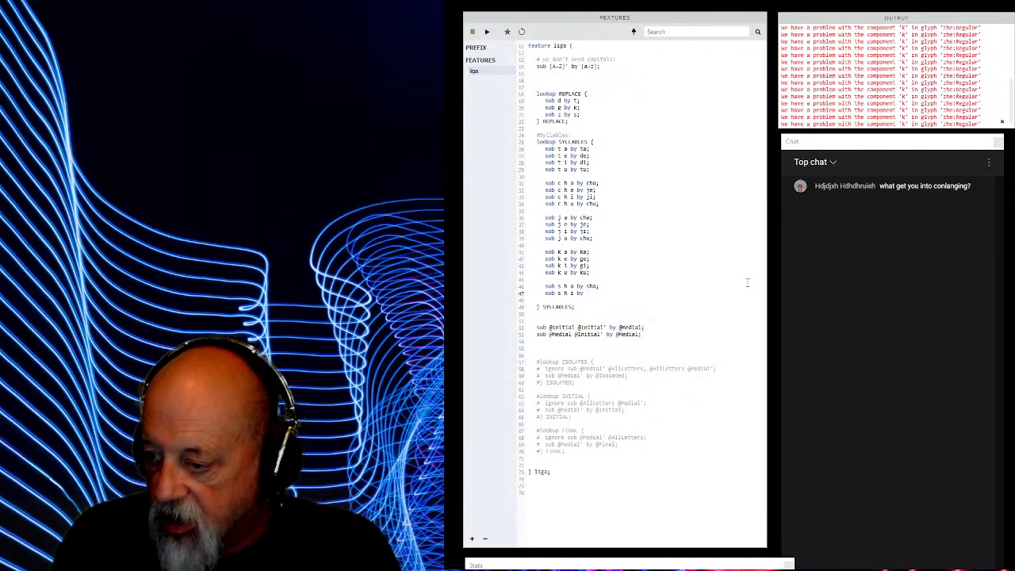
pyautogui.press('Return')
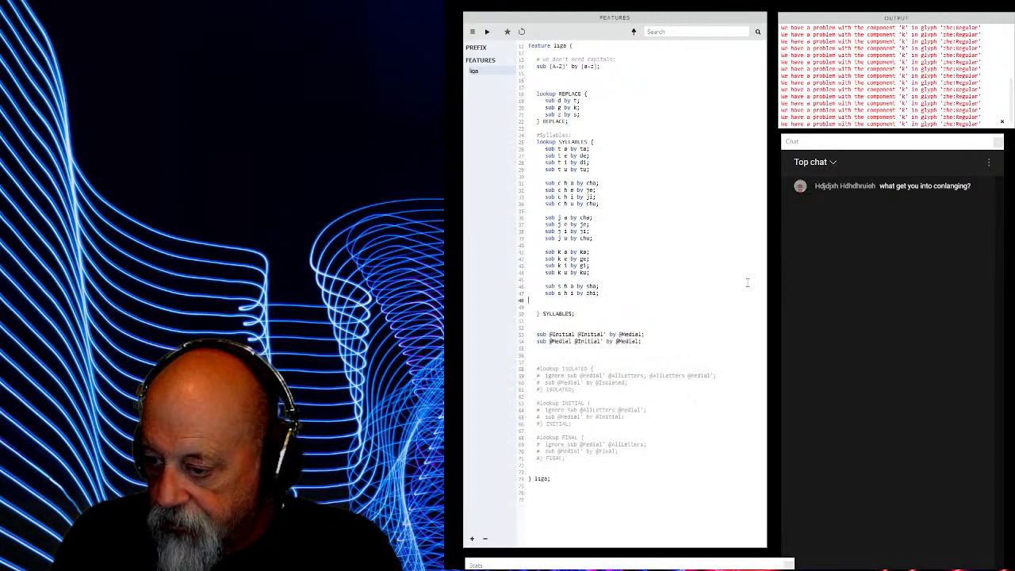
# Add the rules "sub s h e by zhe;" and "sub s h u by shu;" below the zhi rule.
pyautogui.write('sub s h e by zhe;')
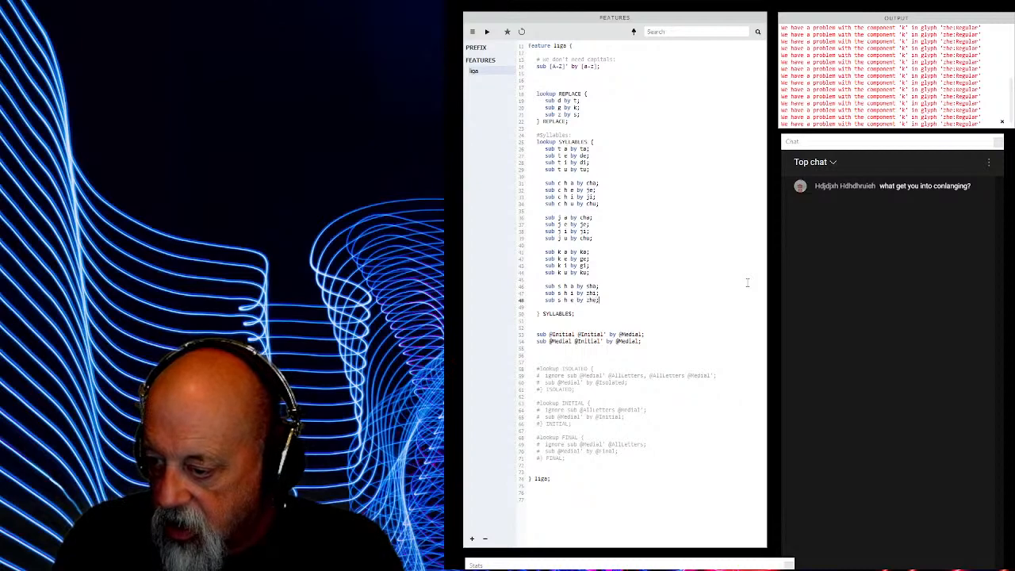
pyautogui.press('Return')
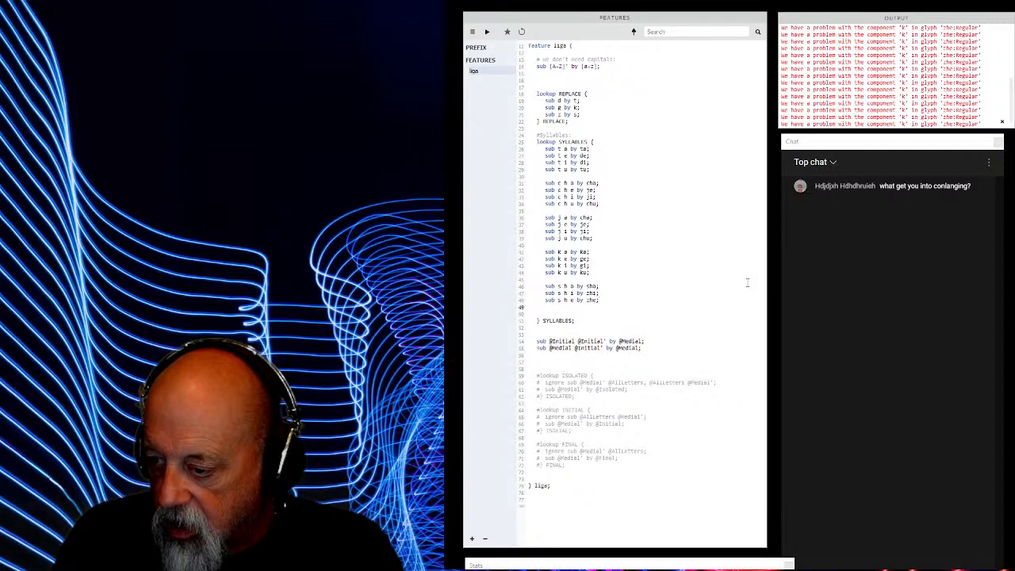
pyautogui.write('sub s h')
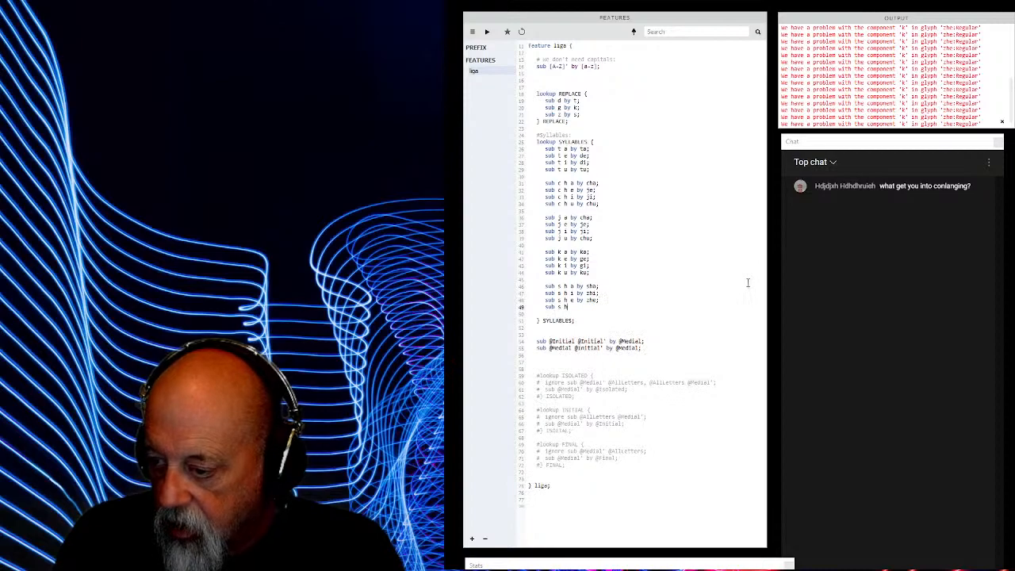
pyautogui.write(' u by ')
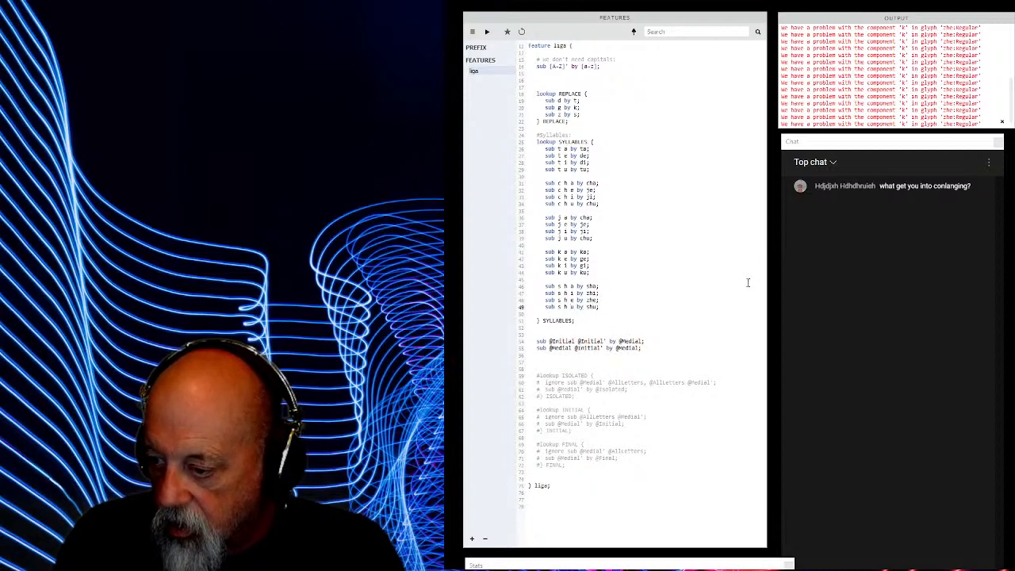
pyautogui.write('shu;')
# Add the rule "sub s a by sa;" as a new group below the shu rule in the SYLLABLES lookup.
pyautogui.press('Return')
pyautogui.press('Return')
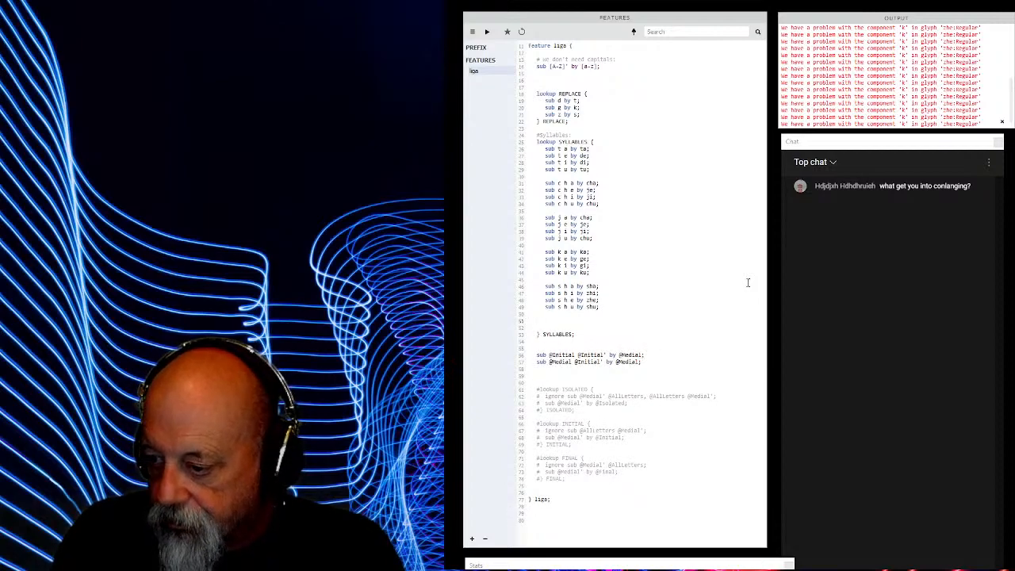
pyautogui.write('sub s')
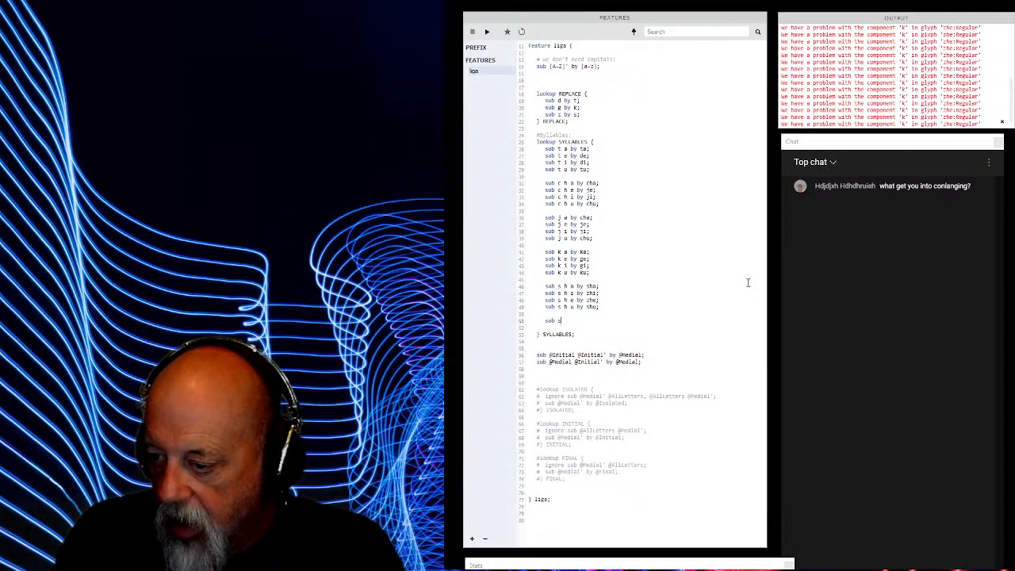
pyautogui.write(' a by sa')
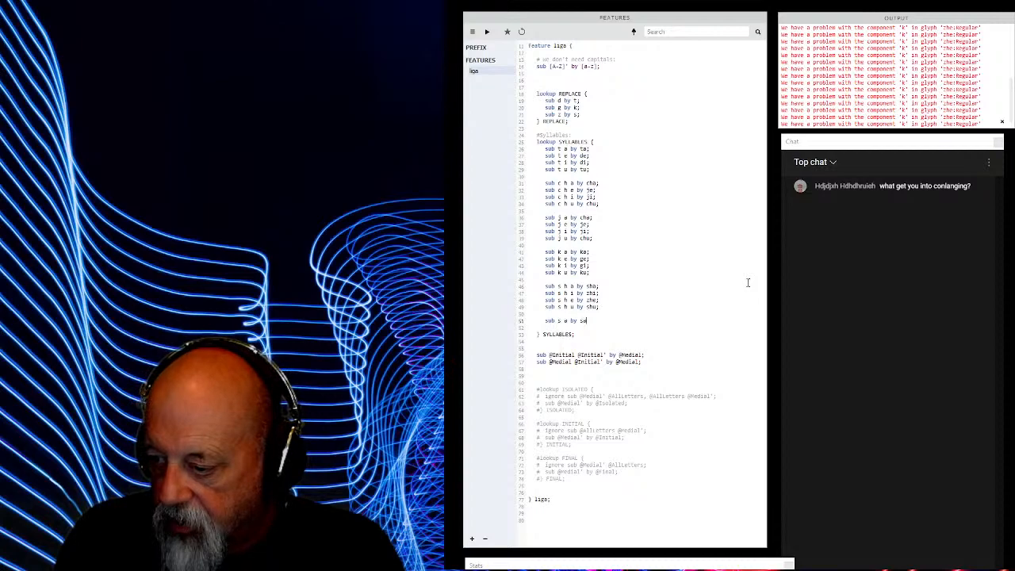
pyautogui.write(';')
# Add the rule "sub s i by zi;" below the sa rule in the SYLLABLES lookup.
pyautogui.press('Return')
pyautogui.write('sub')
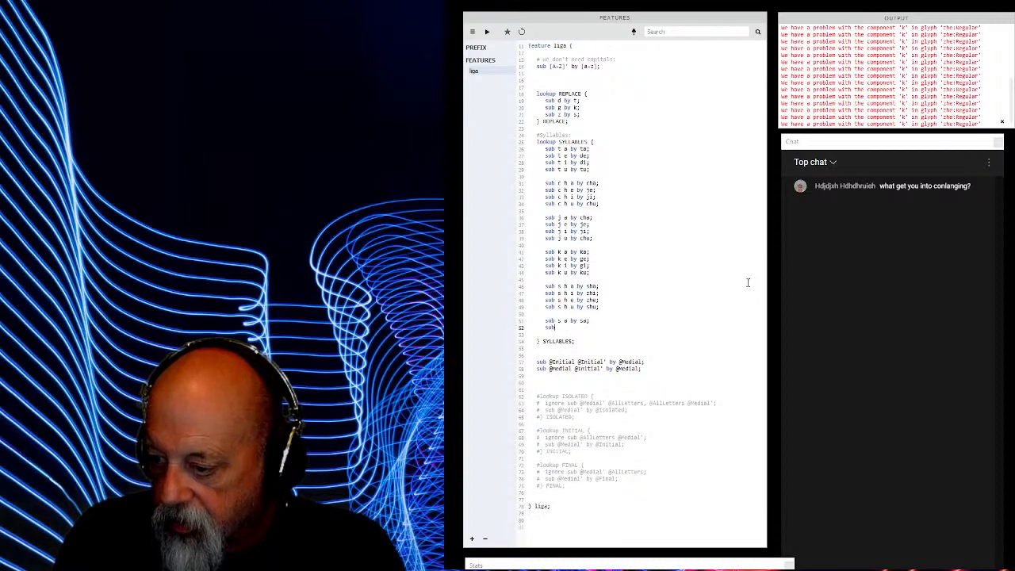
pyautogui.write(' z i by')
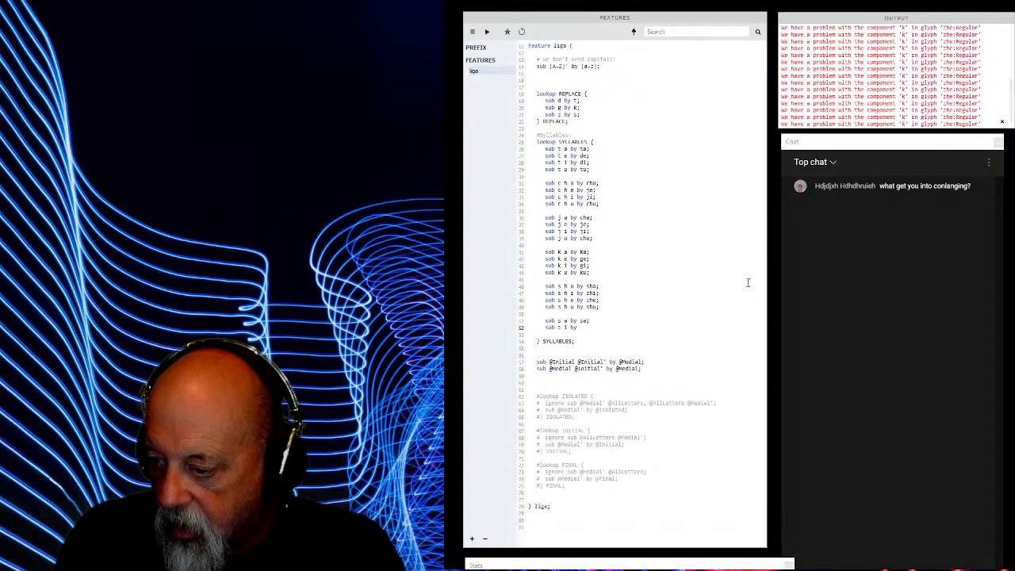
pyautogui.press('BackSpace')
pyautogui.press('BackSpace')
pyautogui.press('BackSpace')
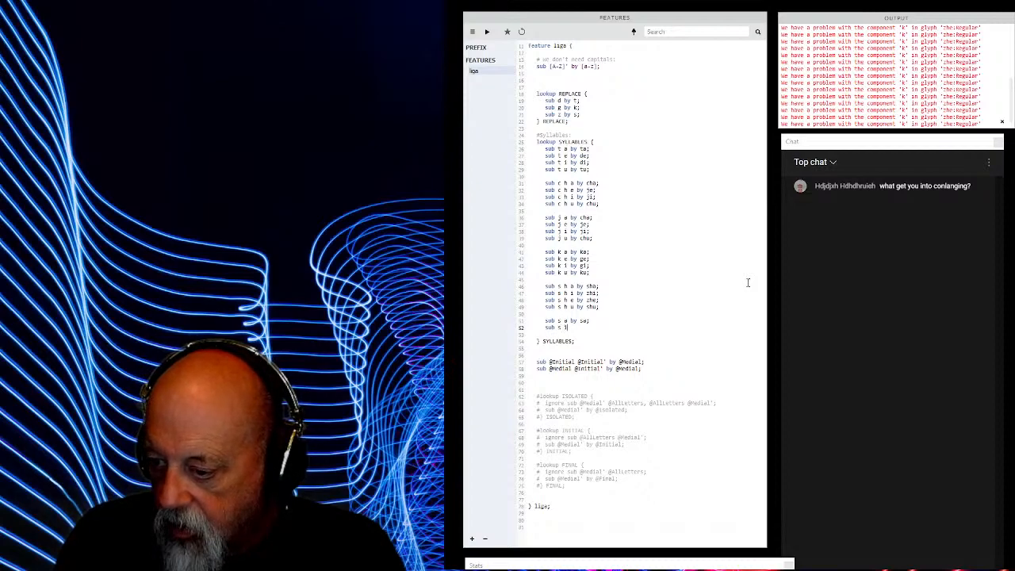
pyautogui.press('Return')
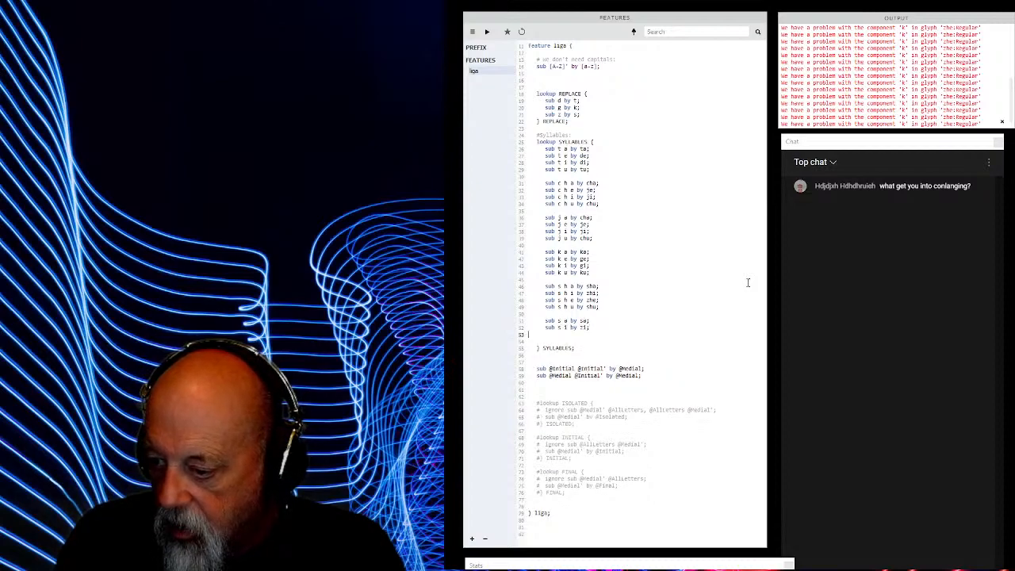
# Add the rules "sub s e by ze;" and "sub s u by su;" below the zi rule and compile the features.
pyautogui.write('sub s e by ze;')
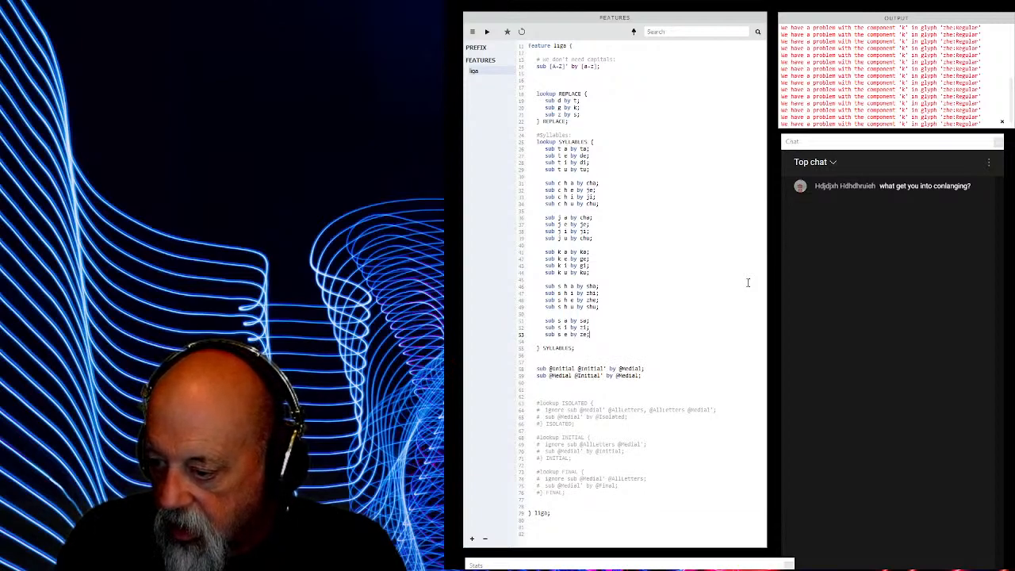
pyautogui.press('Return')
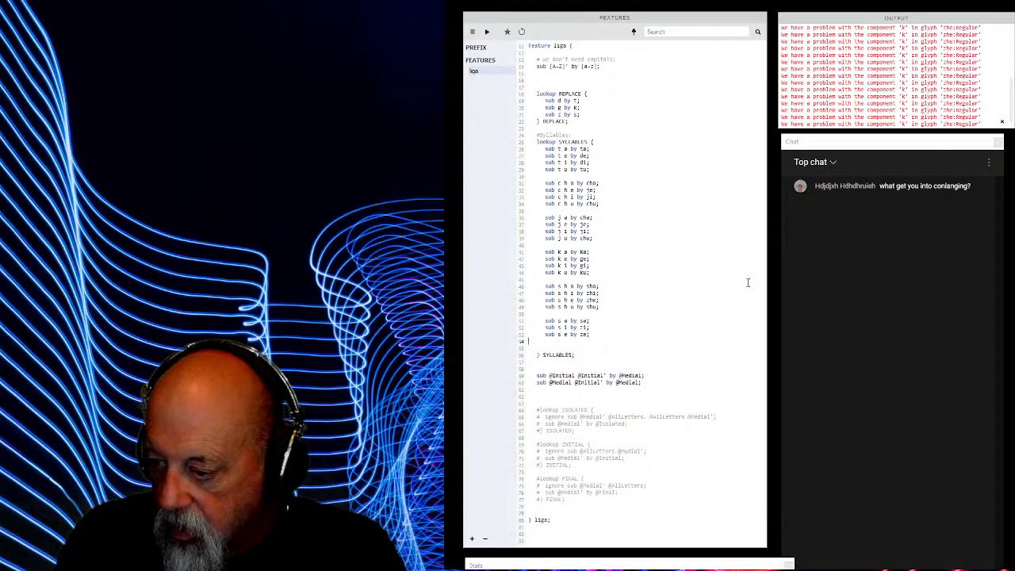
pyautogui.write('sub')
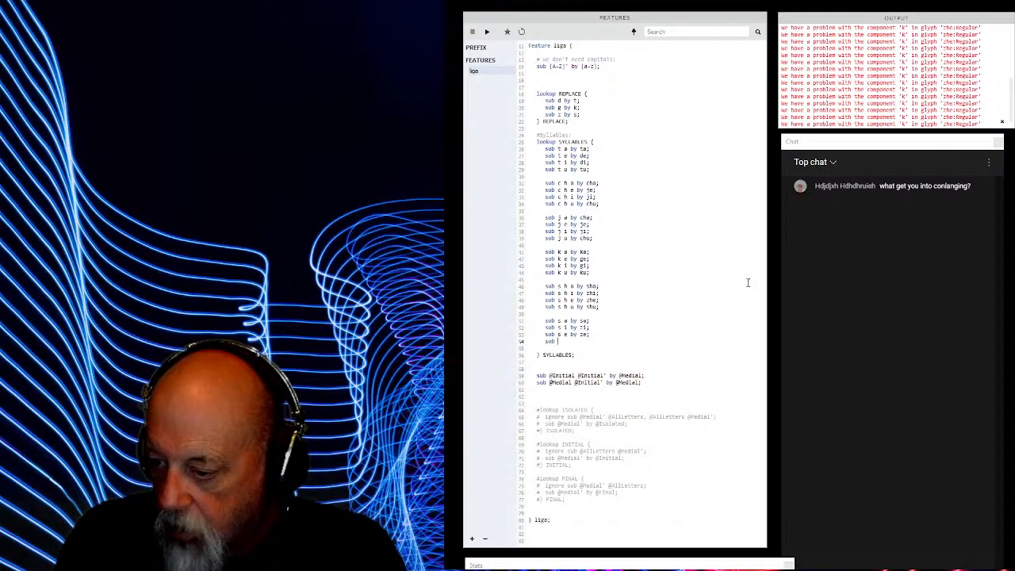
pyautogui.write(' s u by su;')
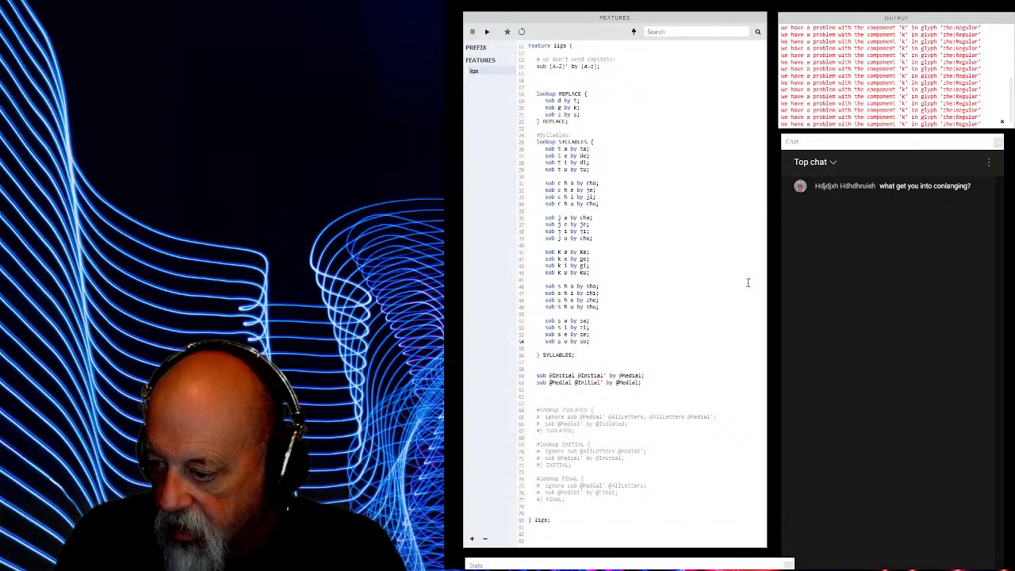
pyautogui.press('Return')
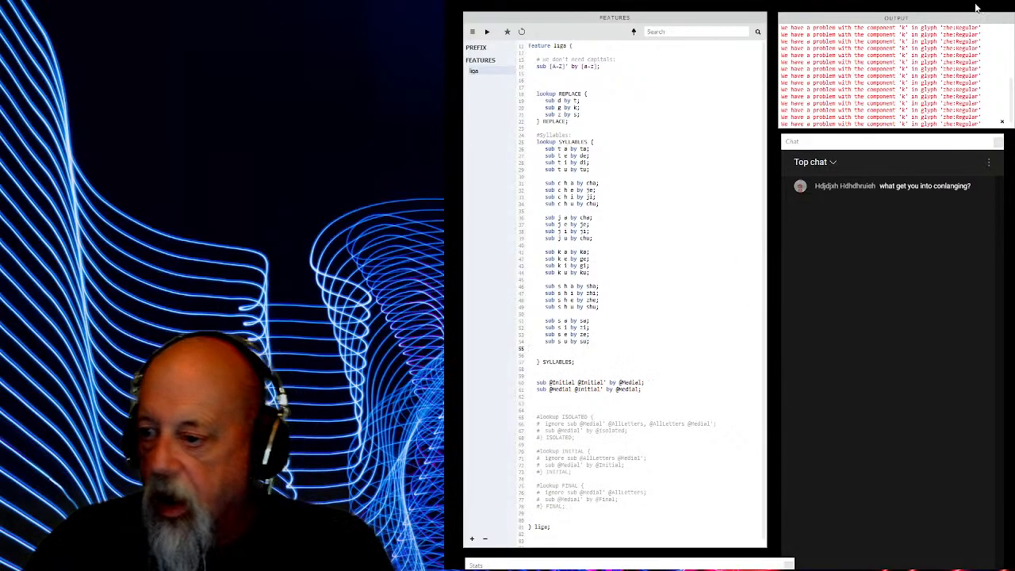
pyautogui.click(485, 34)
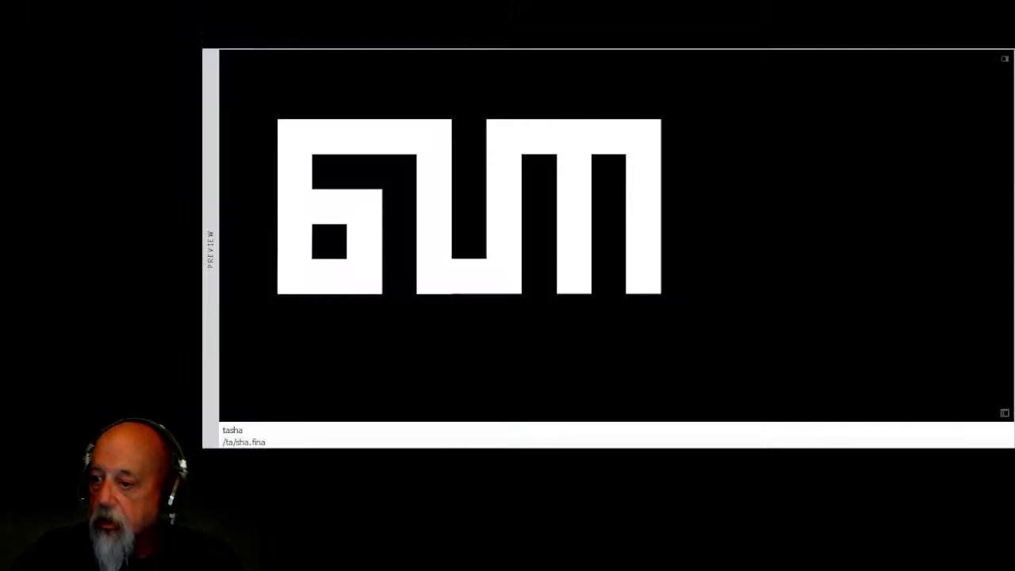
# Replace the preview text with the syllables shi and ze to test the substitutions.
pyautogui.click(266, 429)
pyautogui.hotkey('ctrl', 'a')
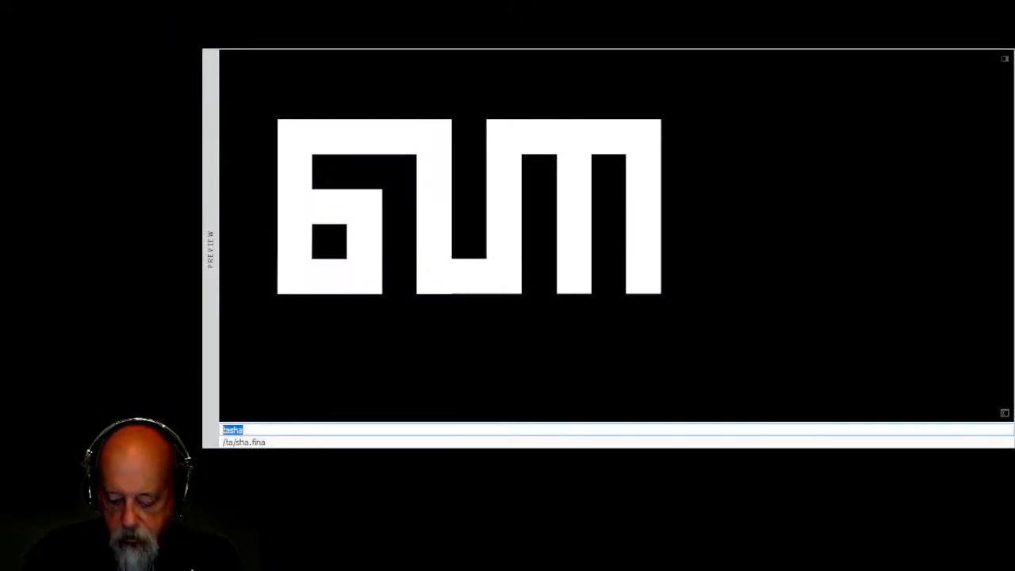
pyautogui.write('shi')
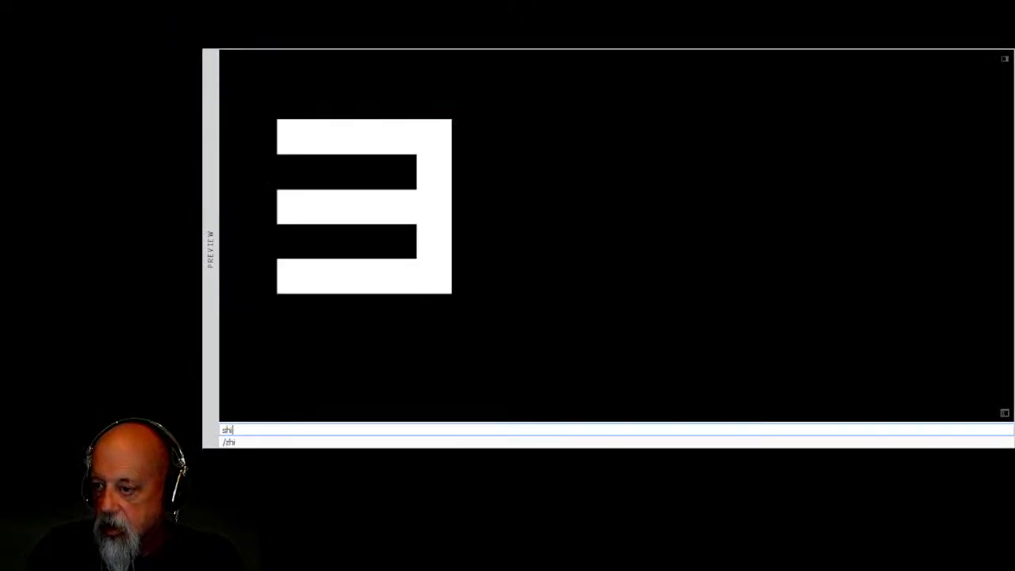
pyautogui.write('ze')
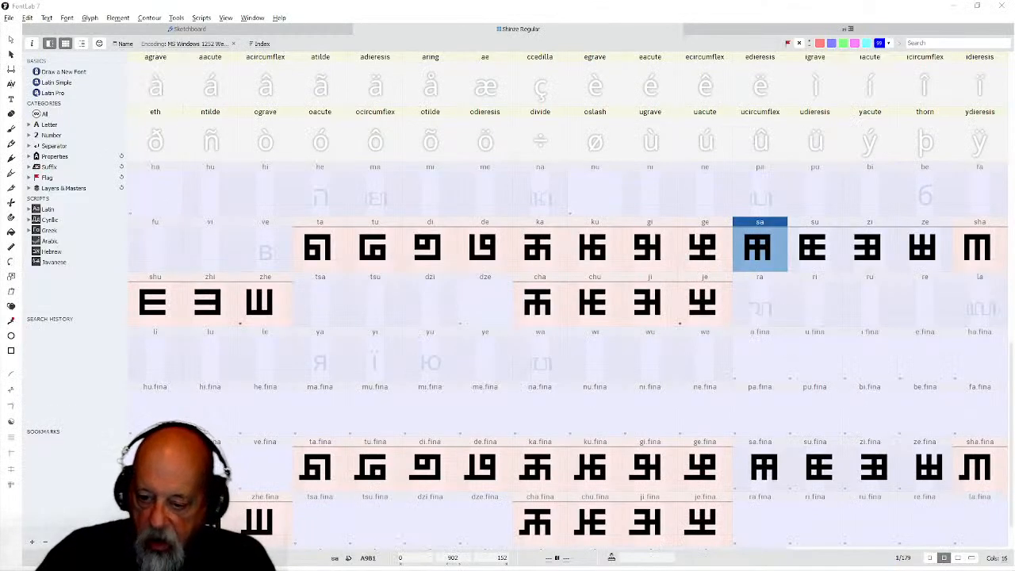
# Open the sa.fina glyph and decompose its component into editable outlines.
pyautogui.doubleClick(761, 473)
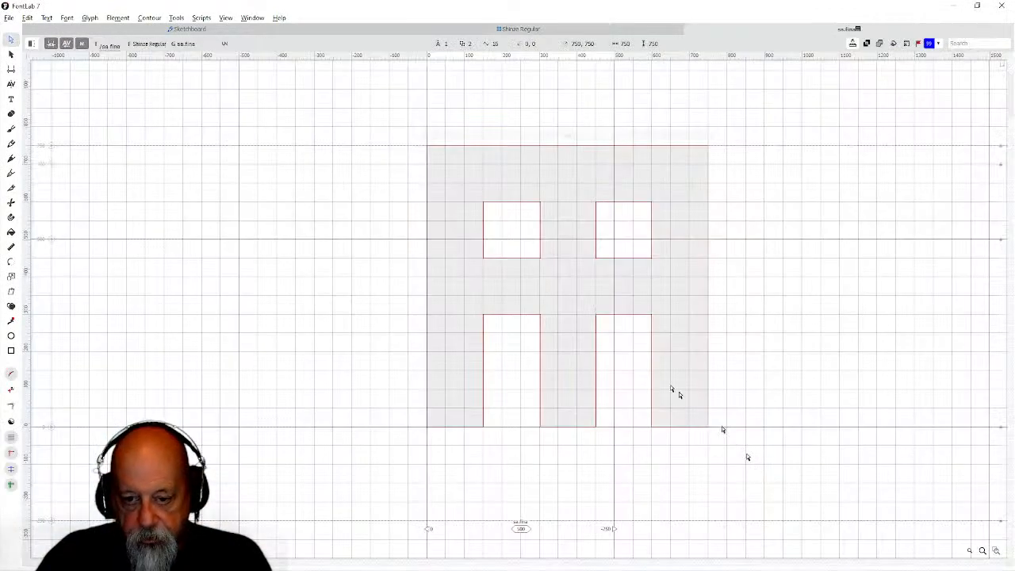
pyautogui.click(90, 17)
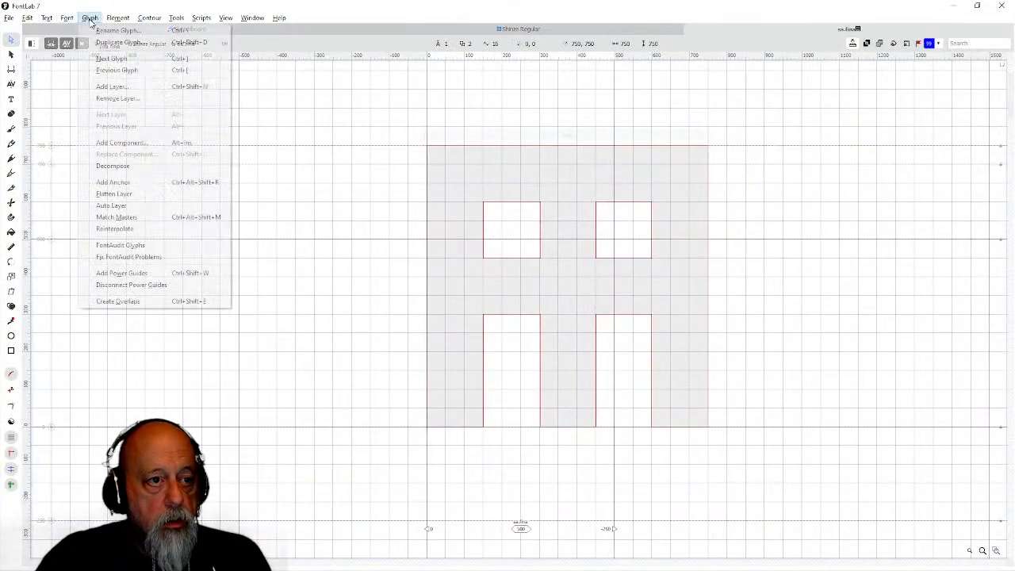
pyautogui.click(100, 166)
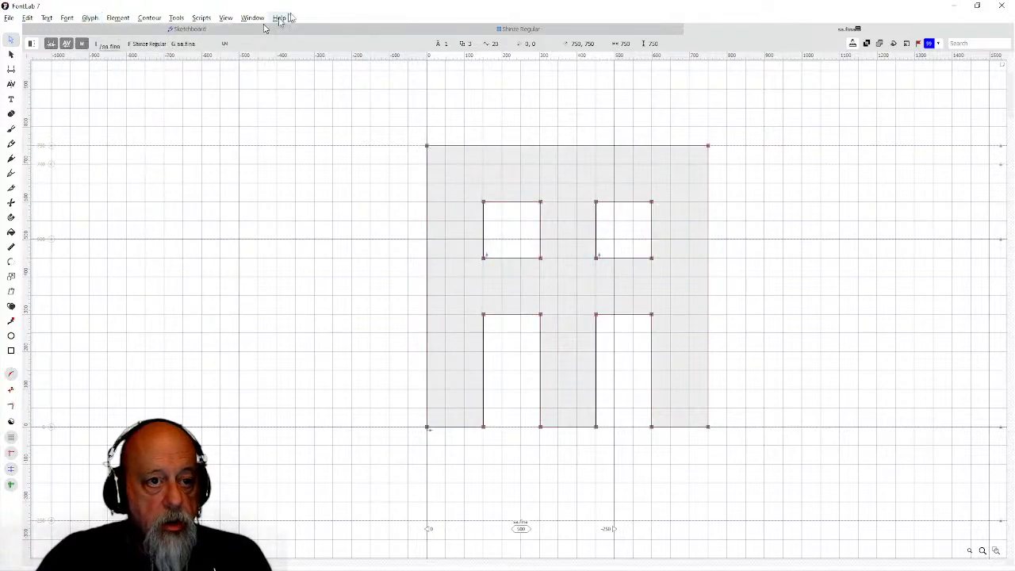
# Detach the Shinze Regular font window and merge all windows back together.
pyautogui.moveTo(531, 32); pyautogui.dragTo(765, 261)
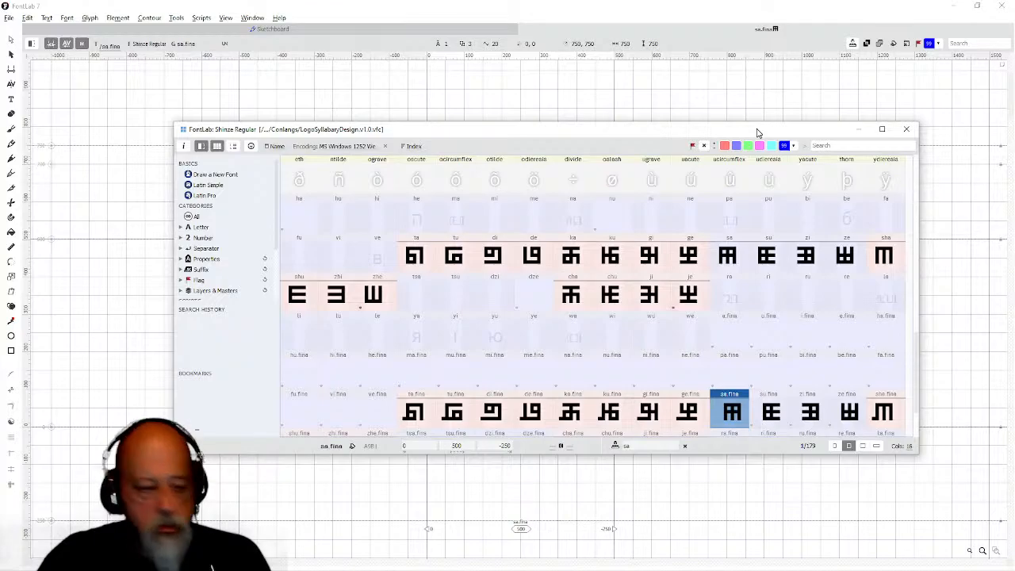
pyautogui.moveTo(757, 133)
pyautogui.mouseDown()
pyautogui.moveTo(816, 70)
pyautogui.moveTo(832, 27)
pyautogui.moveTo(692, 211)
pyautogui.moveTo(743, 135)
pyautogui.mouseUp()
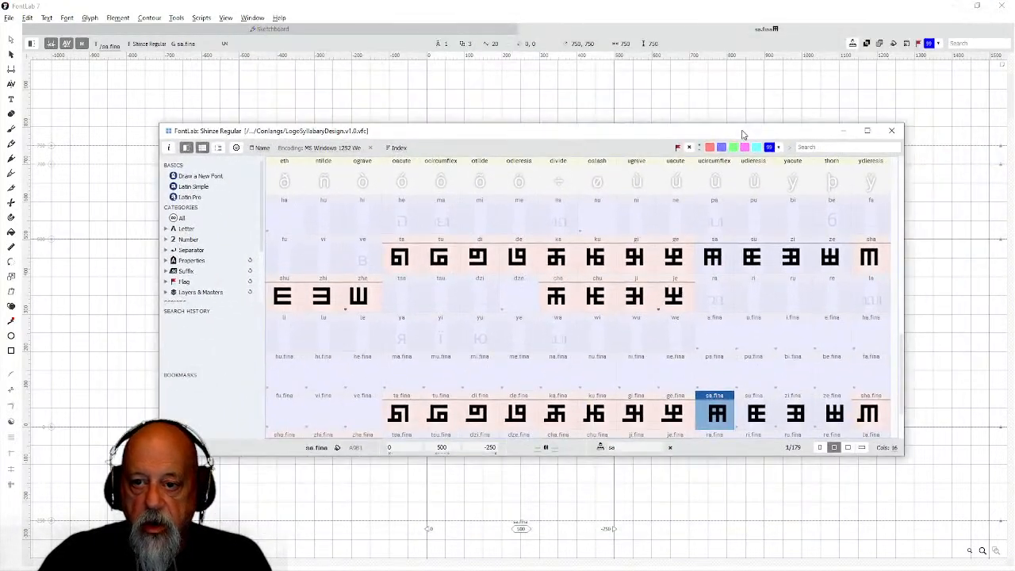
pyautogui.click(252, 17)
pyautogui.moveTo(268, 110)
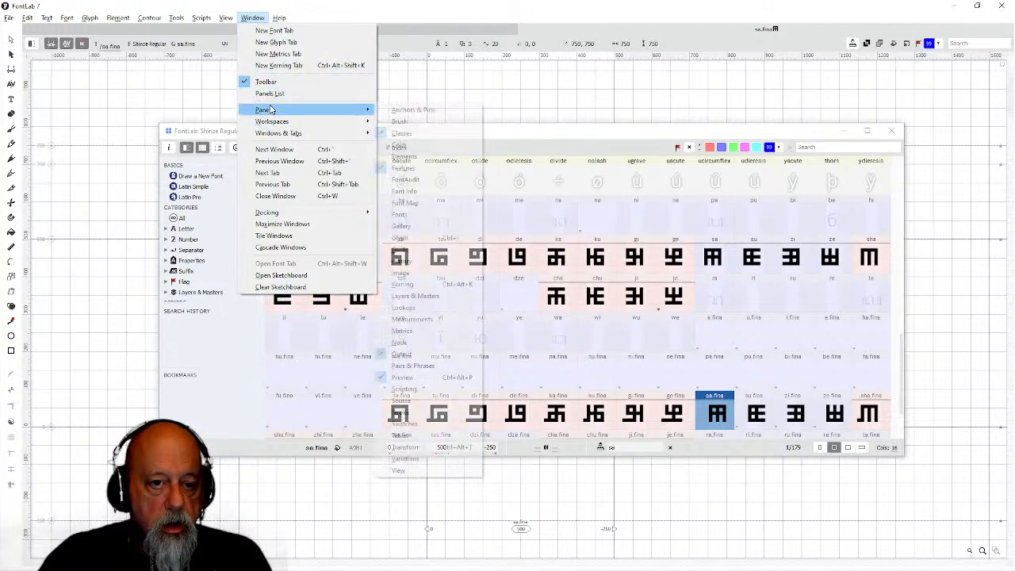
pyautogui.moveTo(271, 134)
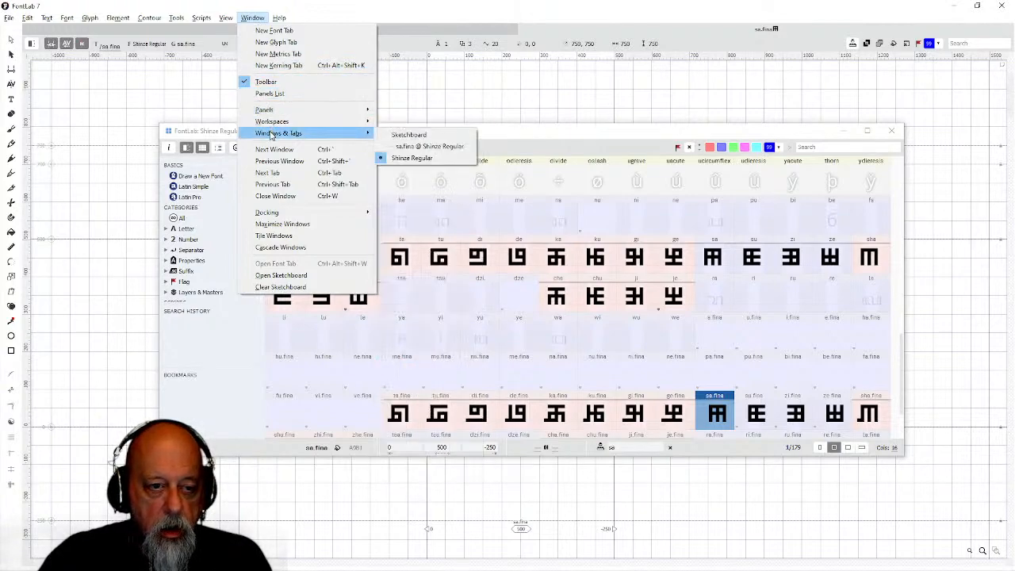
pyautogui.moveTo(269, 213)
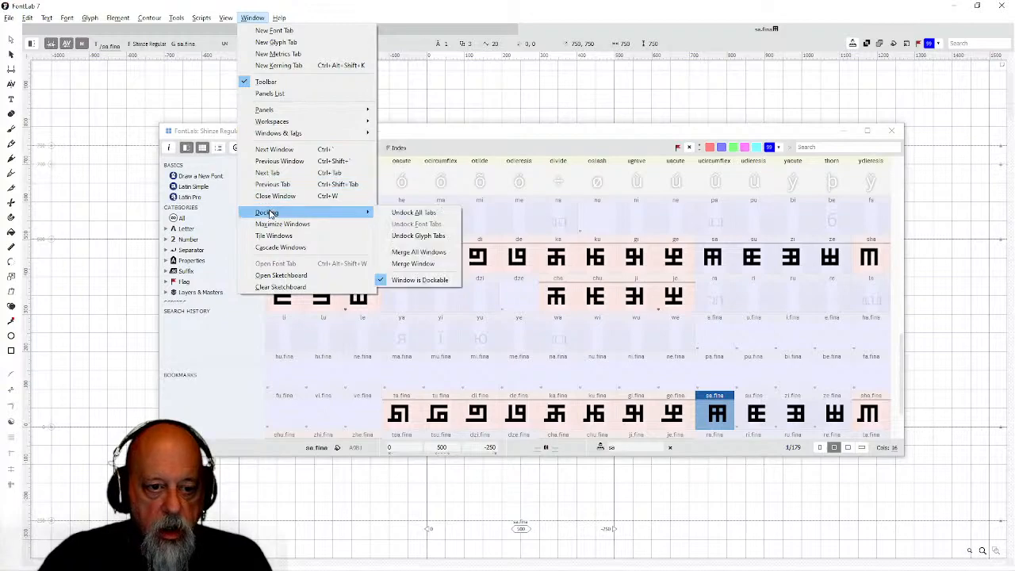
pyautogui.click(406, 254)
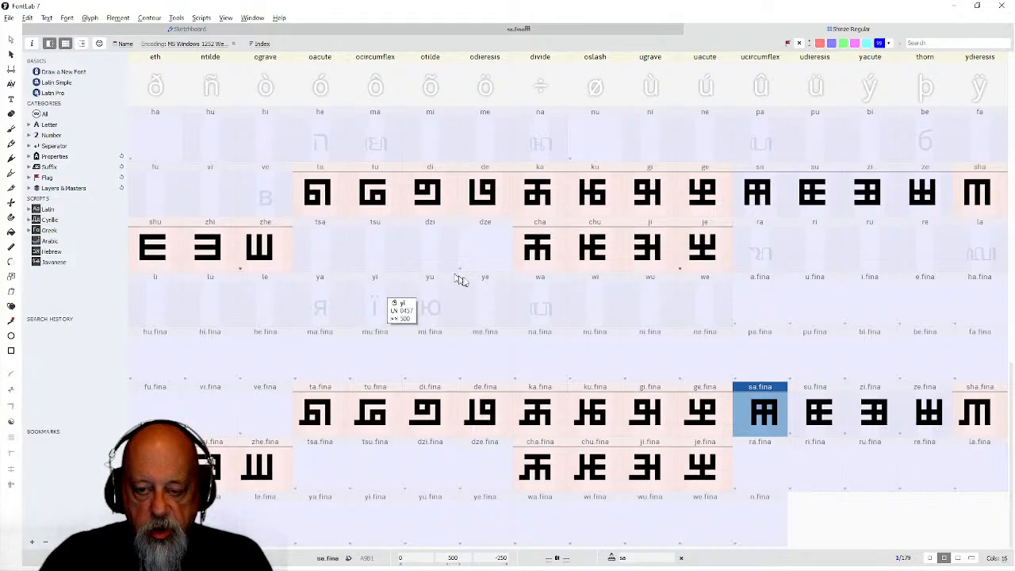
# Open the su.fina glyph from the font overview and decompose its component into outlines.
pyautogui.click(820, 418)
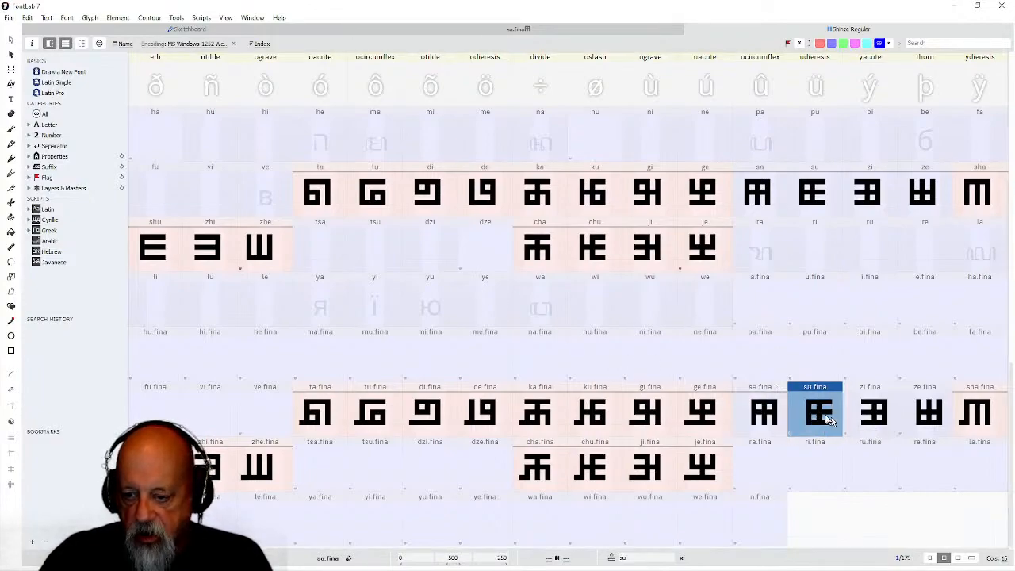
pyautogui.doubleClick(820, 419)
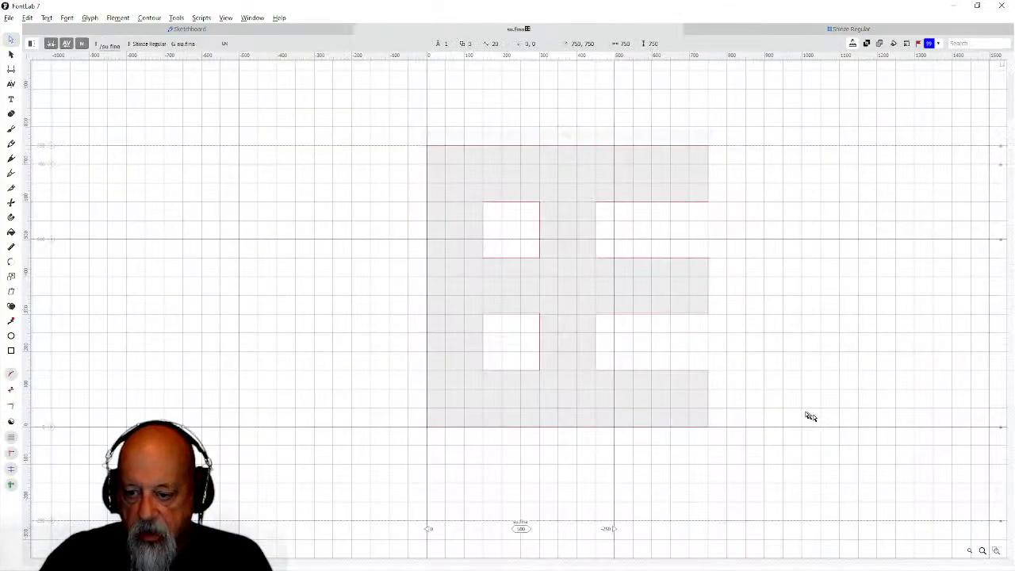
pyautogui.click(89, 17)
pyautogui.click(92, 166)
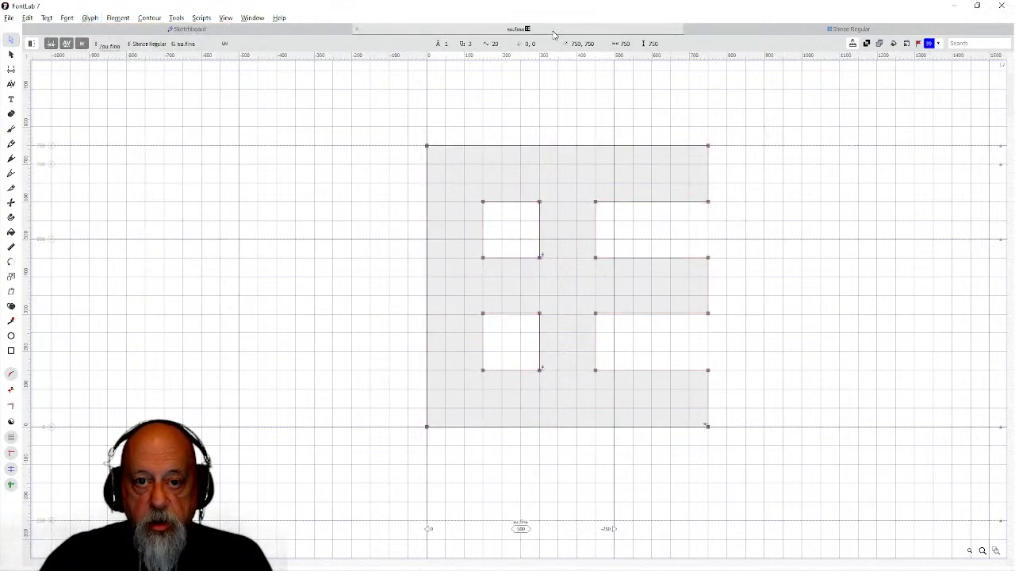
# Return to the font overview, open the zi.fina glyph and decompose its component.
pyautogui.click(787, 30)
pyautogui.doubleClick(875, 426)
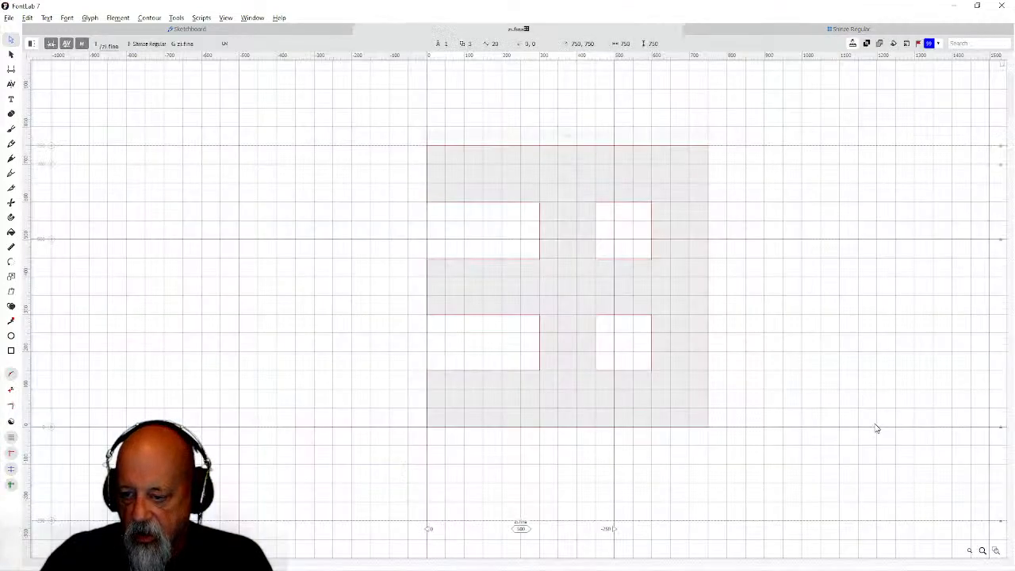
pyautogui.click(90, 17)
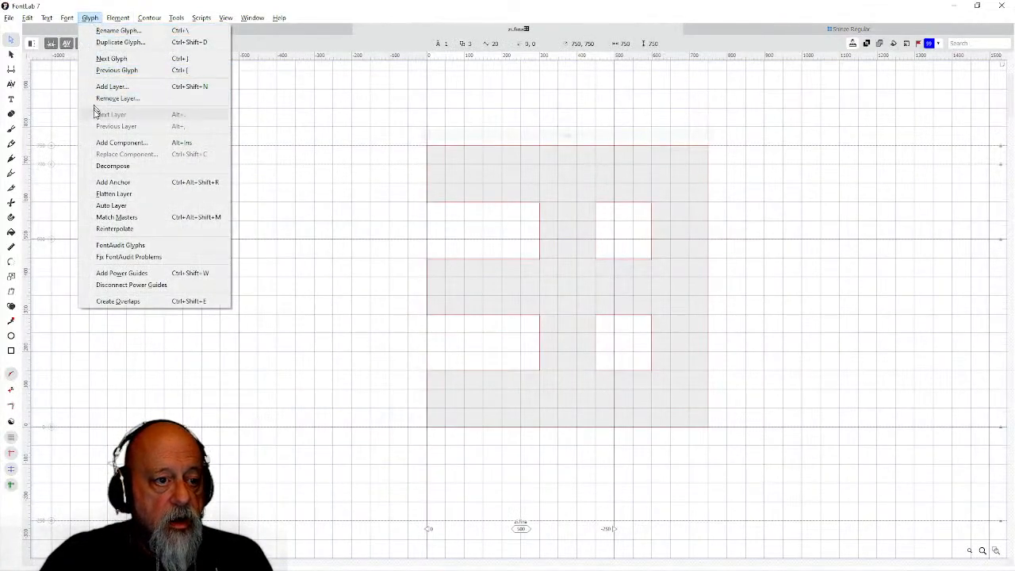
pyautogui.click(113, 165)
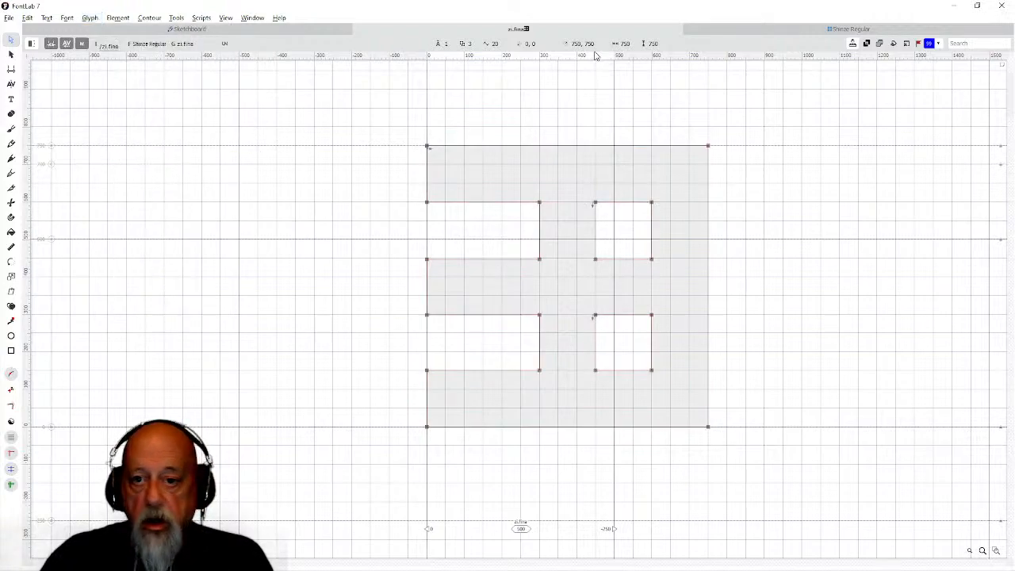
# Return to the font overview, open the ze.fina glyph and decompose its component.
pyautogui.click(743, 33)
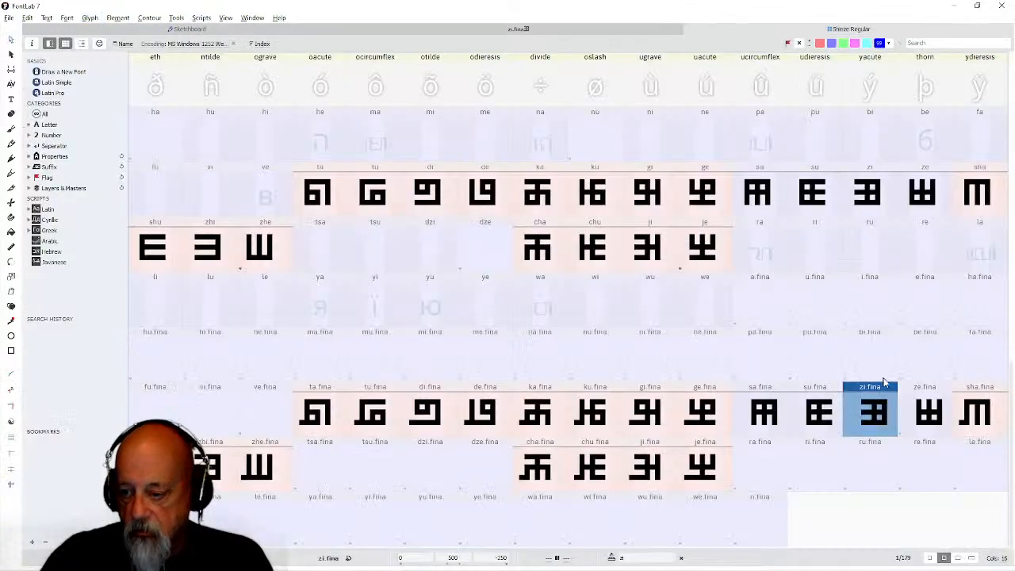
pyautogui.doubleClick(920, 409)
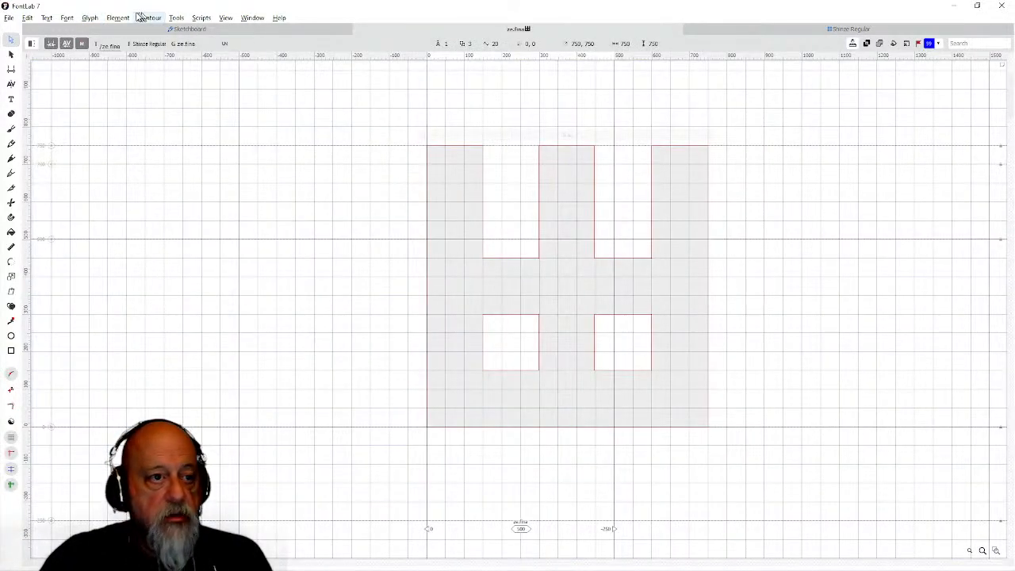
pyautogui.click(91, 17)
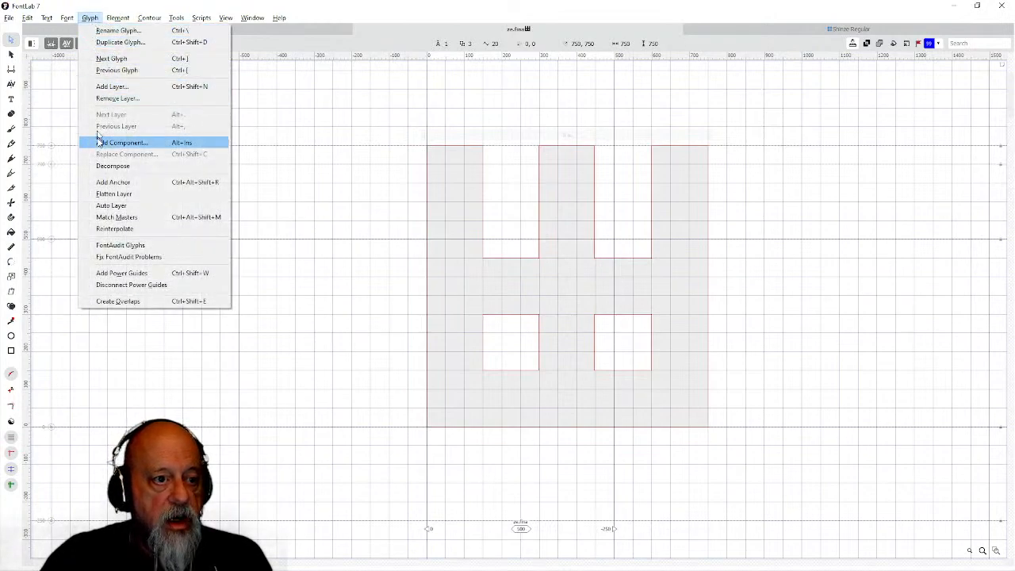
pyautogui.click(105, 166)
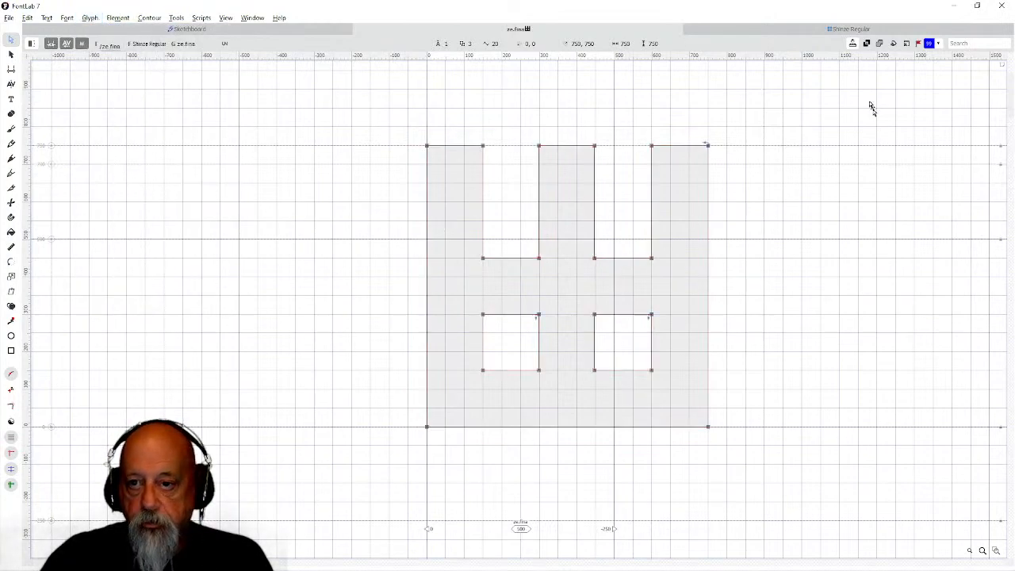
# Open sa.fina, draw a rectangle about 203 by 150 units on the baseline beside its outline, and nudge the rectangle's outer edge to X -305.
pyautogui.click(741, 29)
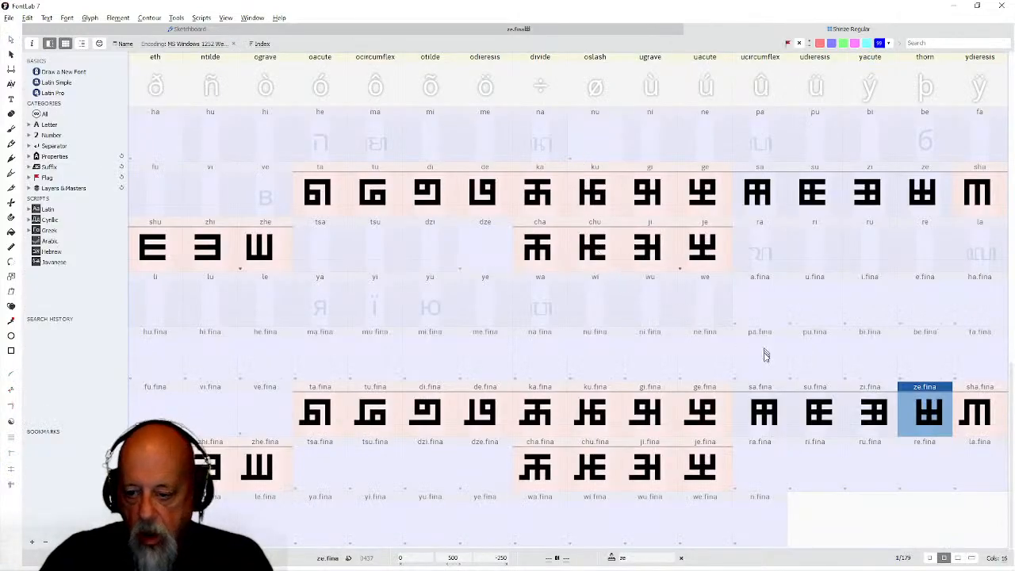
pyautogui.doubleClick(773, 424)
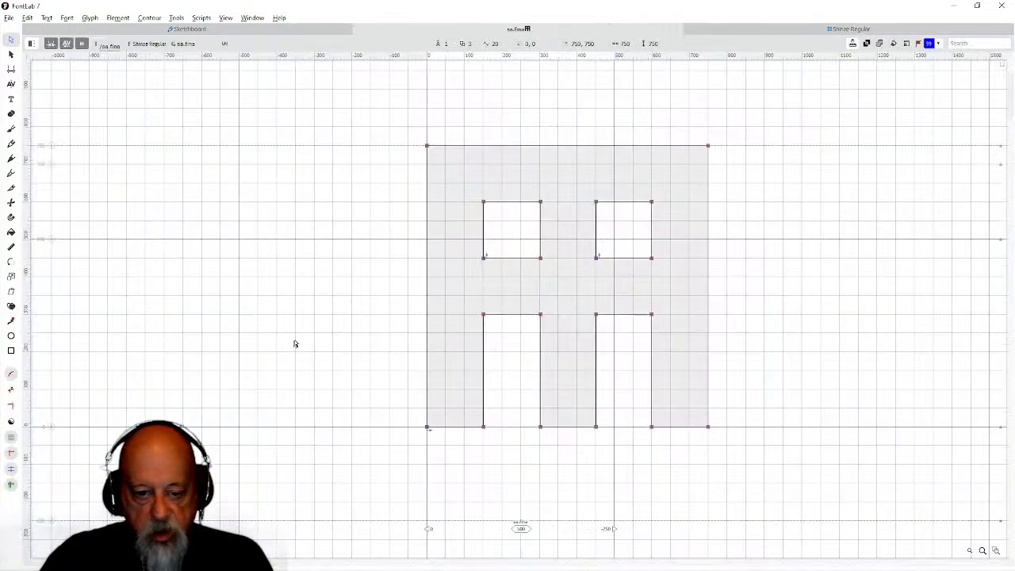
pyautogui.click(11, 349)
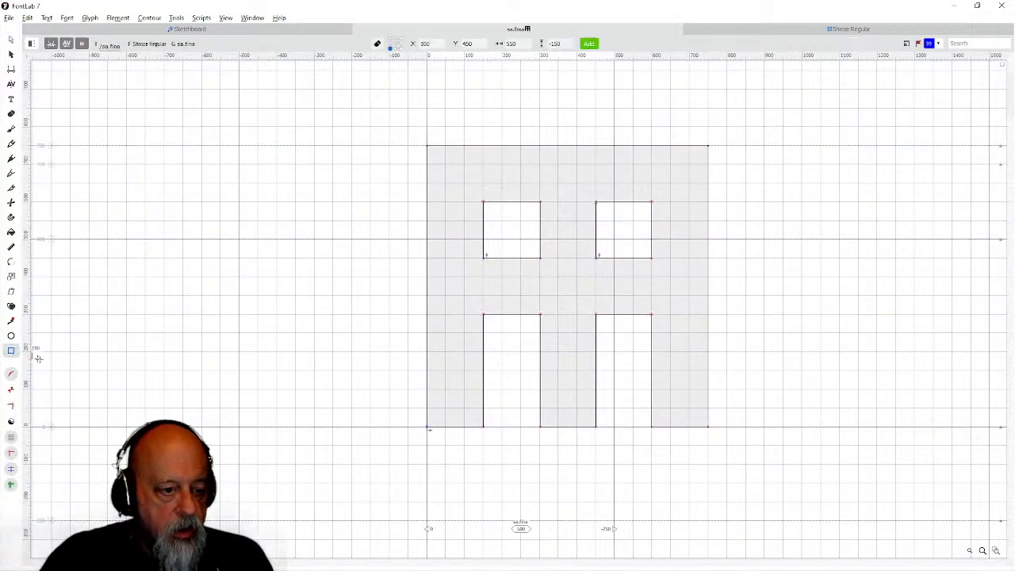
pyautogui.moveTo(314, 370); pyautogui.dragTo(390, 427)
pyautogui.click(10, 39)
pyautogui.moveTo(304, 363); pyautogui.dragTo(325, 441)
pyautogui.press('Left')
pyautogui.press('Left')
pyautogui.press('Left')
pyautogui.press('Left')
pyautogui.press('Left')
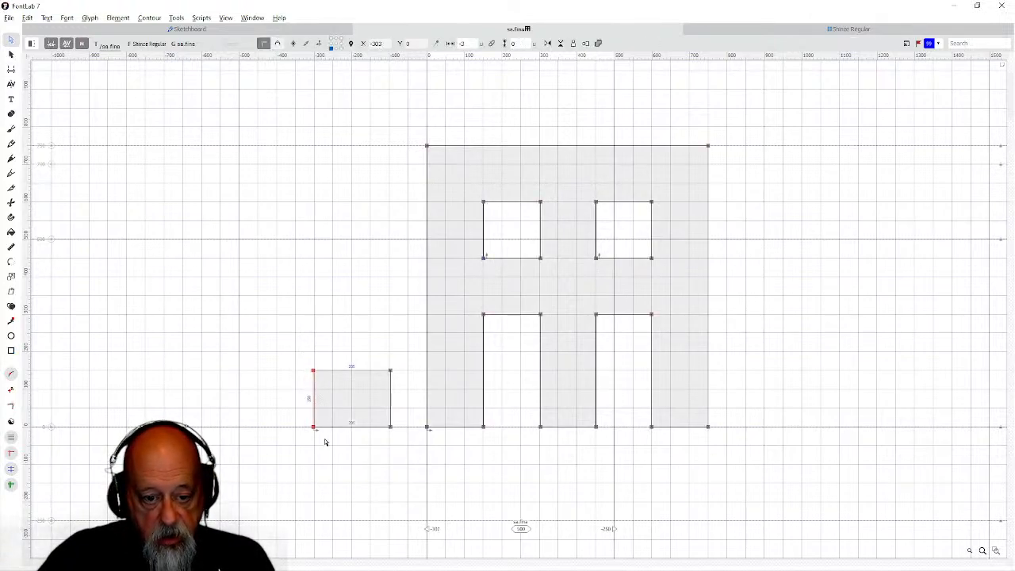
# Copy the rectangle in sa.fina, move it to X -158 so it overlaps the foot of the first stem, and merge the overlapping contours.
pyautogui.moveTo(288, 360); pyautogui.dragTo(403, 439)
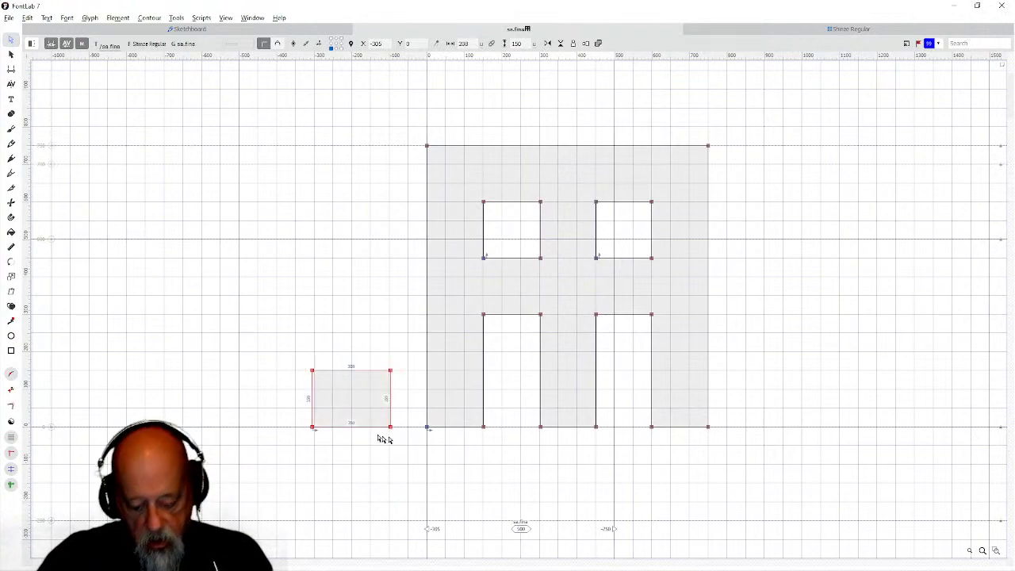
pyautogui.moveTo(391, 370); pyautogui.dragTo(448, 370)
pyautogui.moveTo(349, 336); pyautogui.dragTo(494, 499)
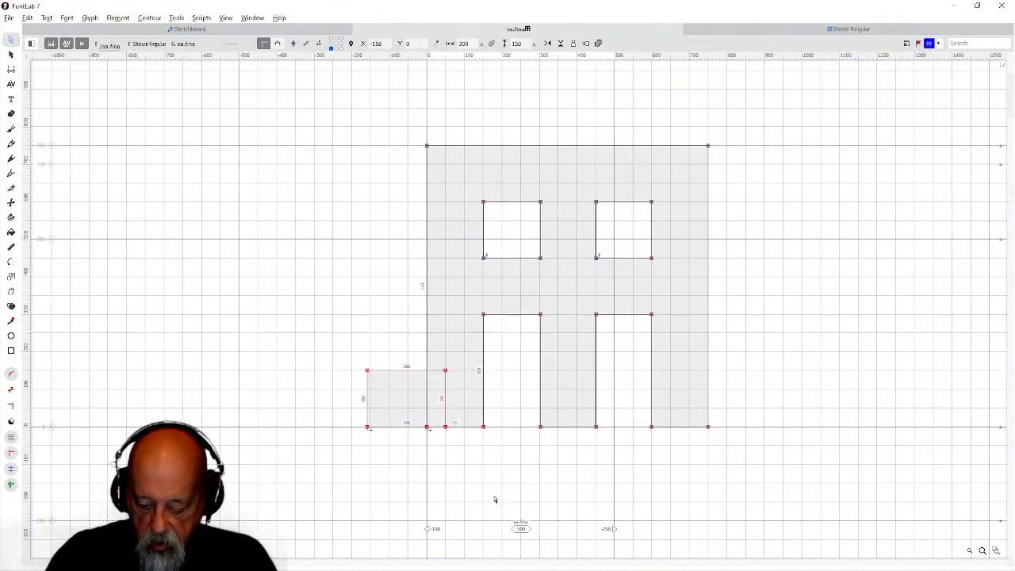
pyautogui.hotkey('ctrl', 'shift', 'o')
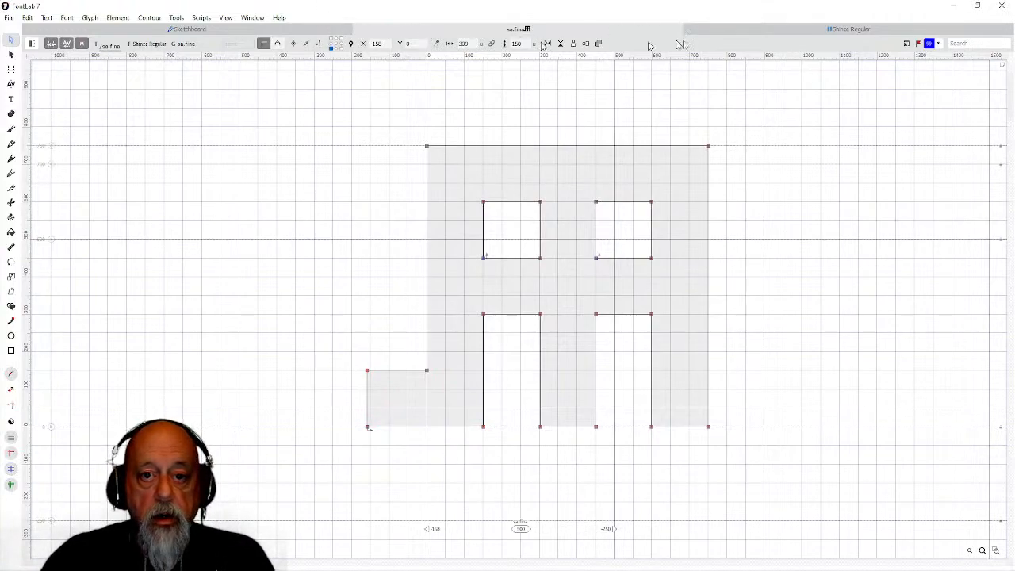
pyautogui.moveTo(749, 29); pyautogui.dragTo(752, 451)
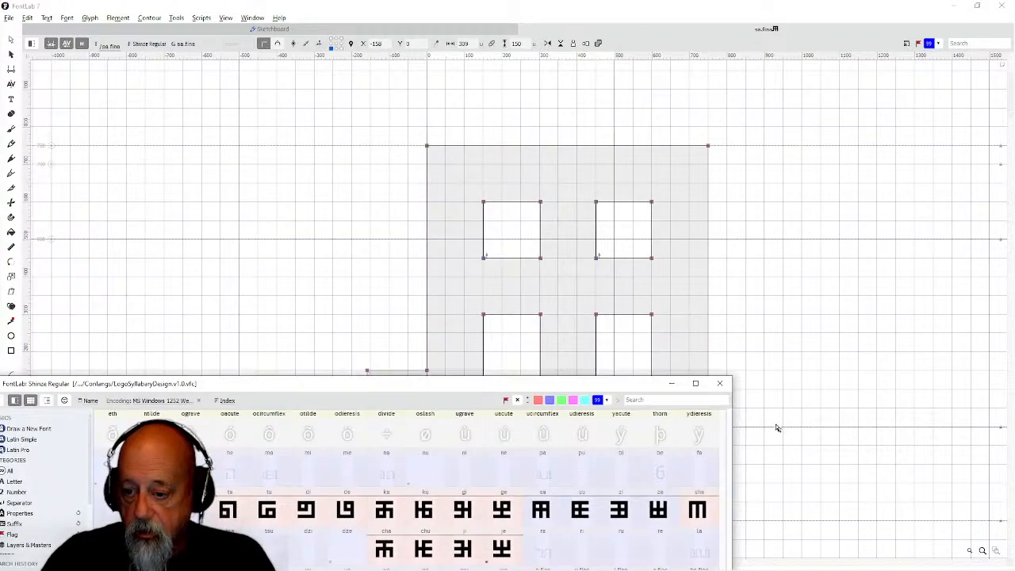
pyautogui.moveTo(545, 390); pyautogui.dragTo(670, 171)
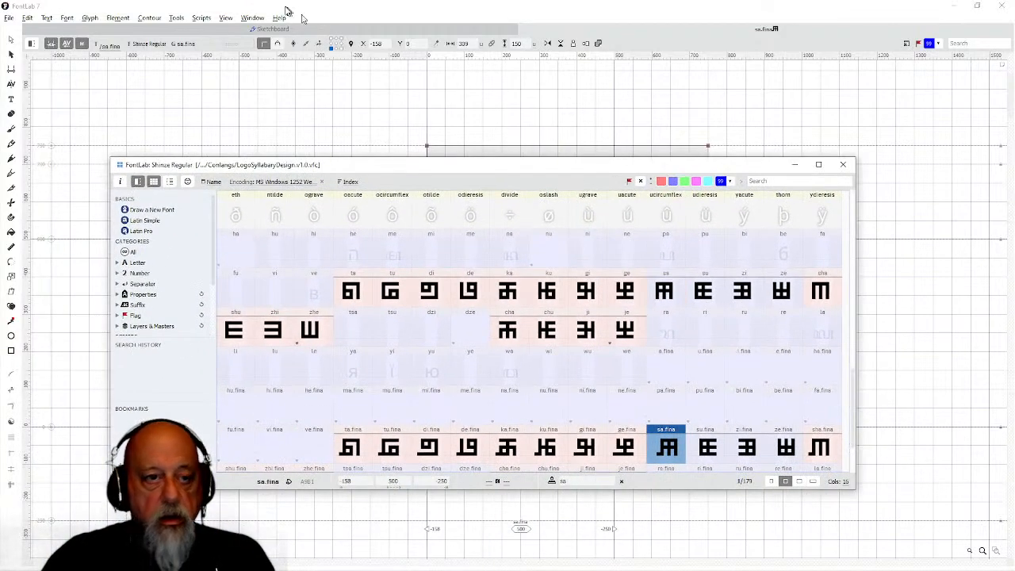
pyautogui.click(252, 18)
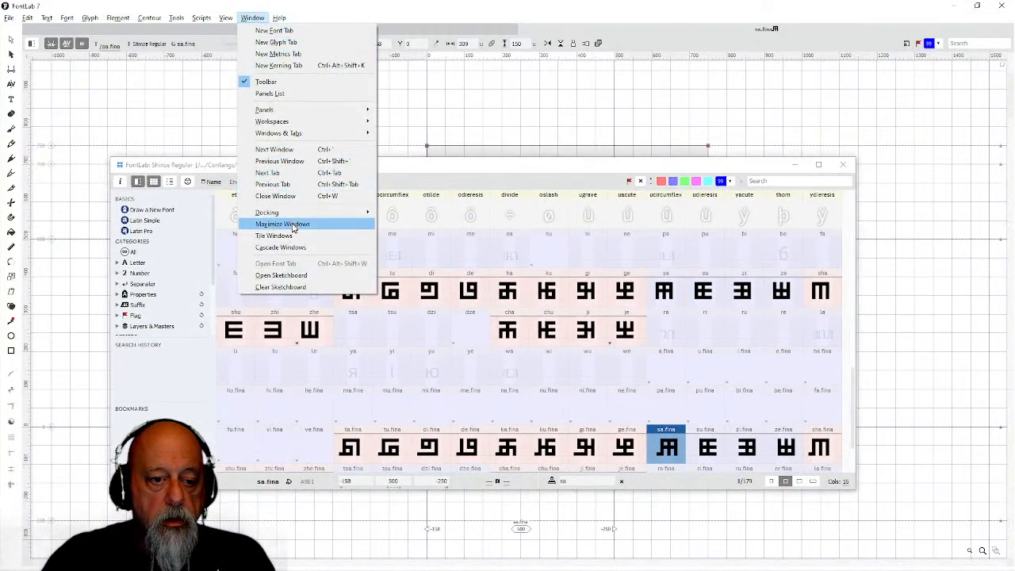
pyautogui.moveTo(293, 214)
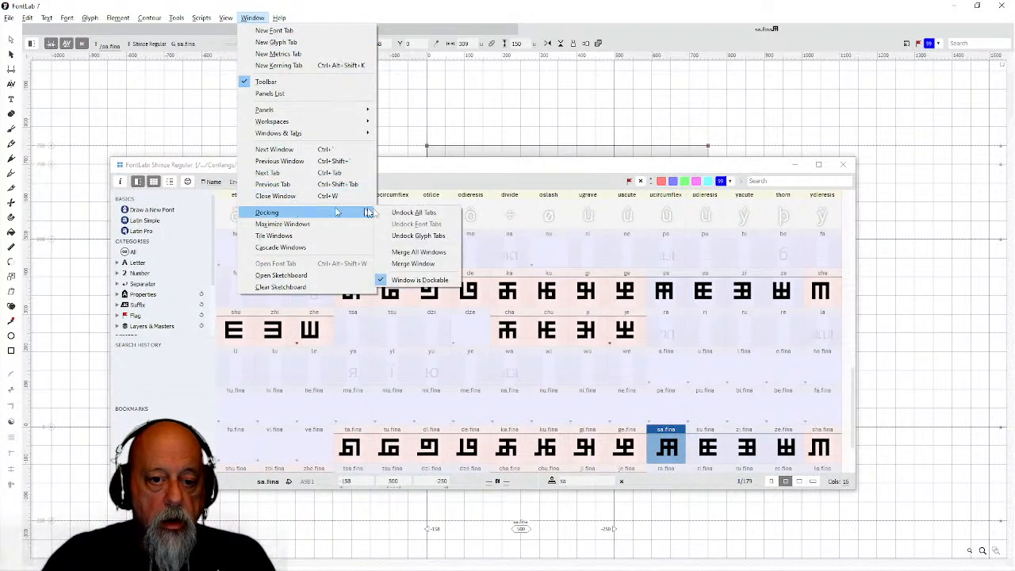
pyautogui.click(409, 263)
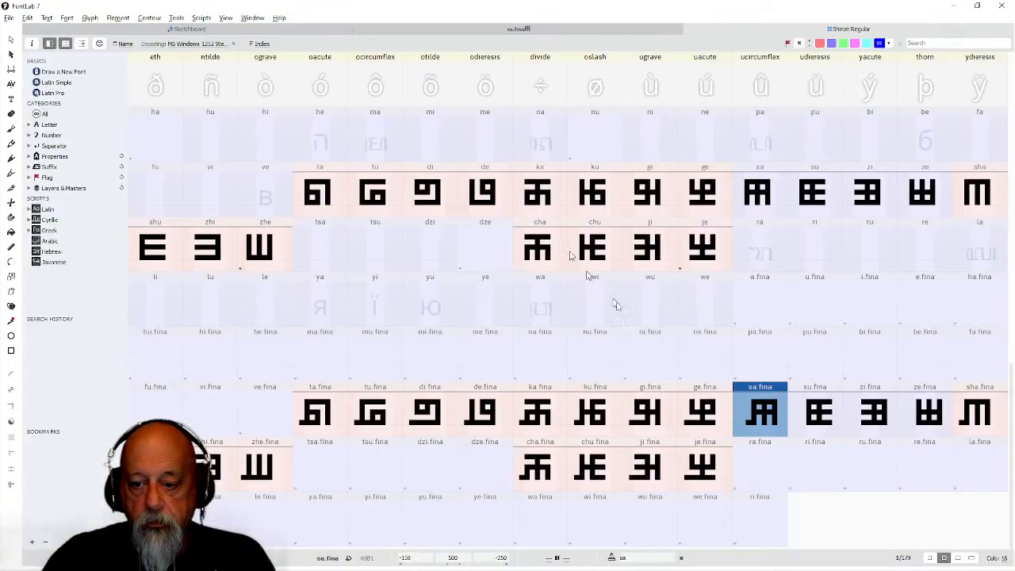
# Open su.fina, paste the rectangle and move it to X -158, reverse its contour direction, and merge it with the glyph's bottom bar.
pyautogui.doubleClick(820, 420)
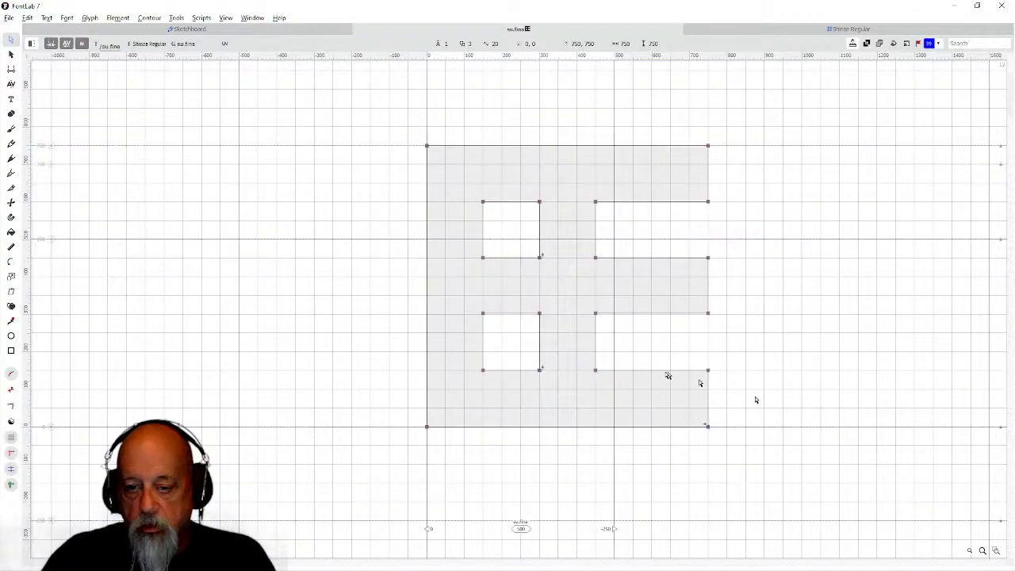
pyautogui.hotkey('ctrl', 'v')
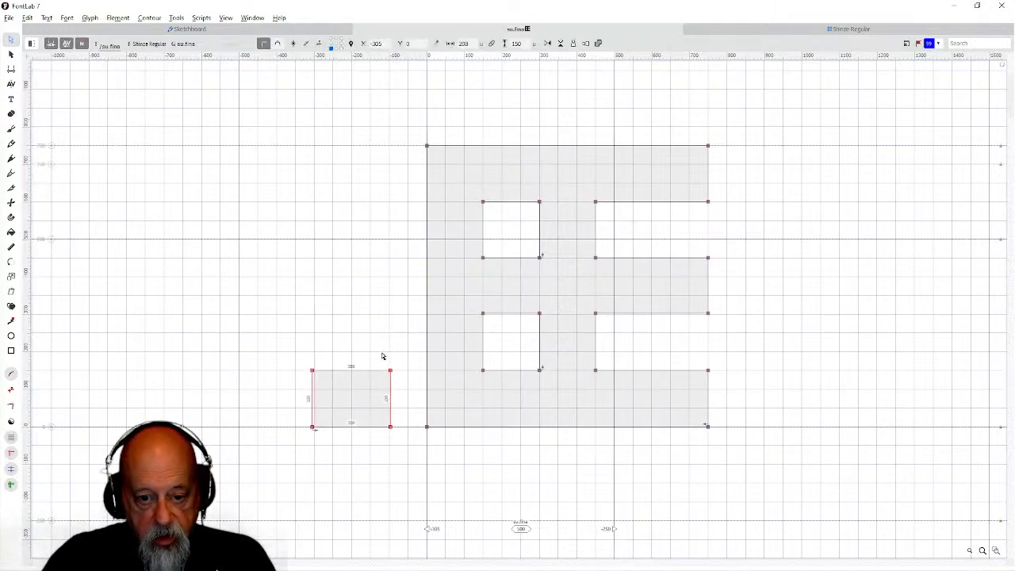
pyautogui.moveTo(390, 371); pyautogui.dragTo(446, 372)
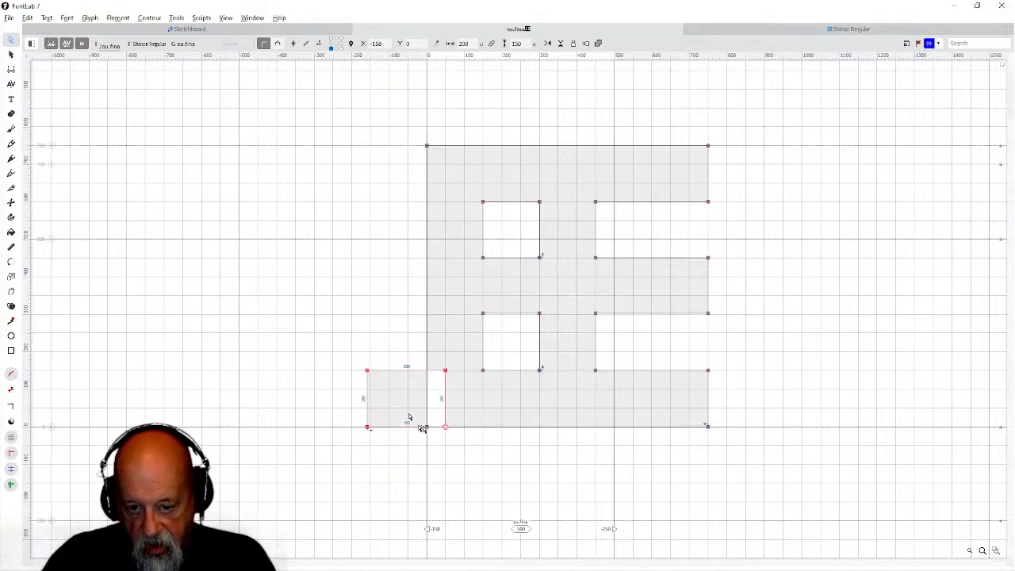
pyautogui.rightClick(367, 371)
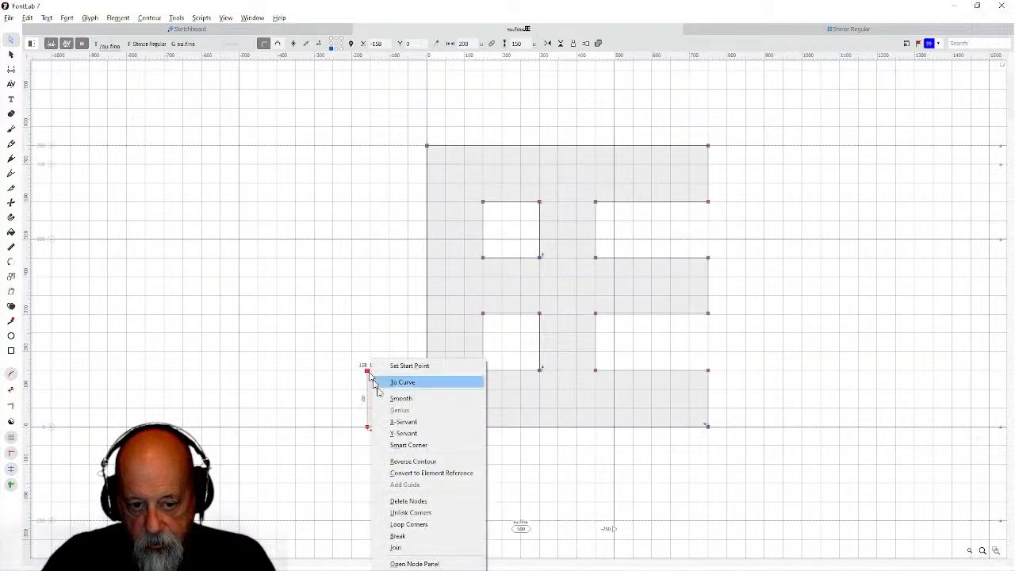
pyautogui.click(389, 459)
pyautogui.moveTo(349, 354); pyautogui.dragTo(469, 444)
pyautogui.hotkey('ctrl', 'shift', 'o')
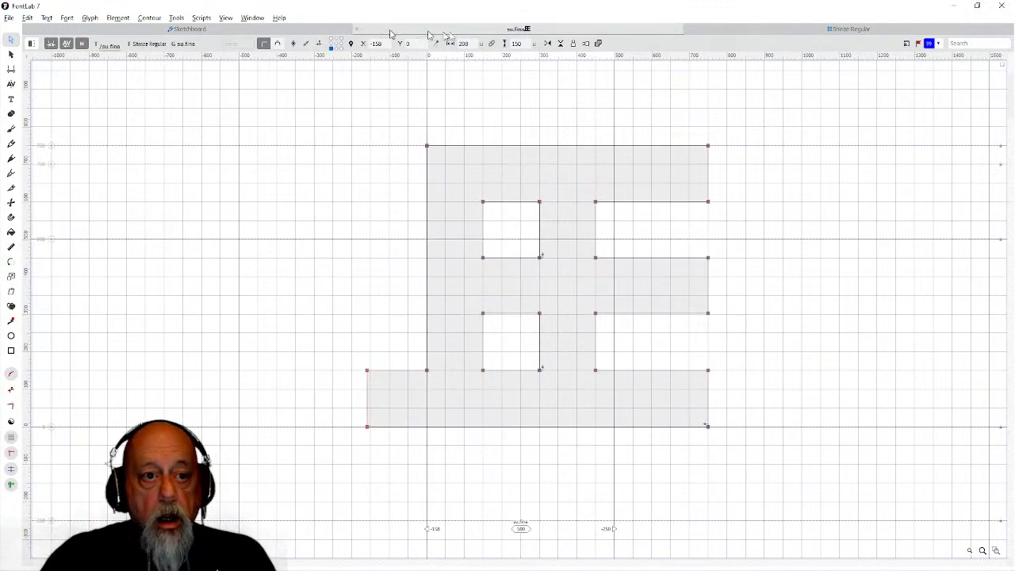
# Extend the bottom bar of zi.fina with the pasted rectangle moved to X -158, reversing its contour direction and merging the overlap.
pyautogui.click(714, 32)
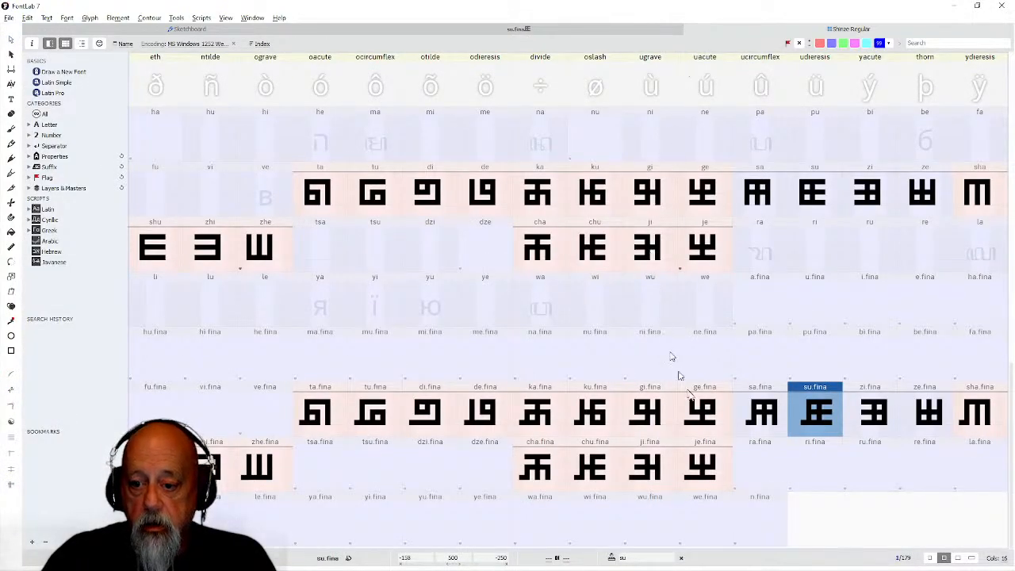
pyautogui.doubleClick(876, 411)
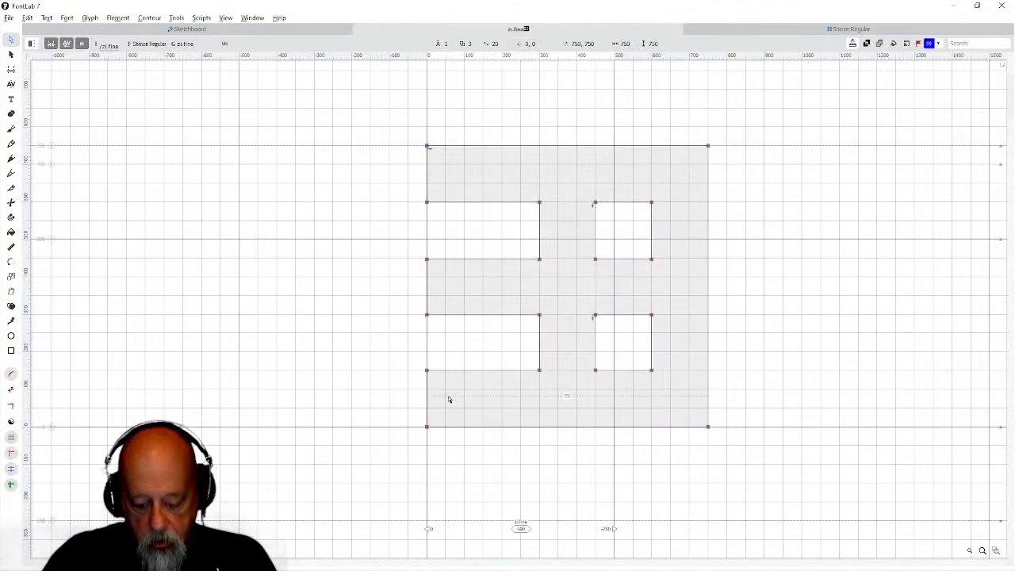
pyautogui.hotkey('ctrl', 'v')
pyautogui.moveTo(391, 371); pyautogui.dragTo(444, 369)
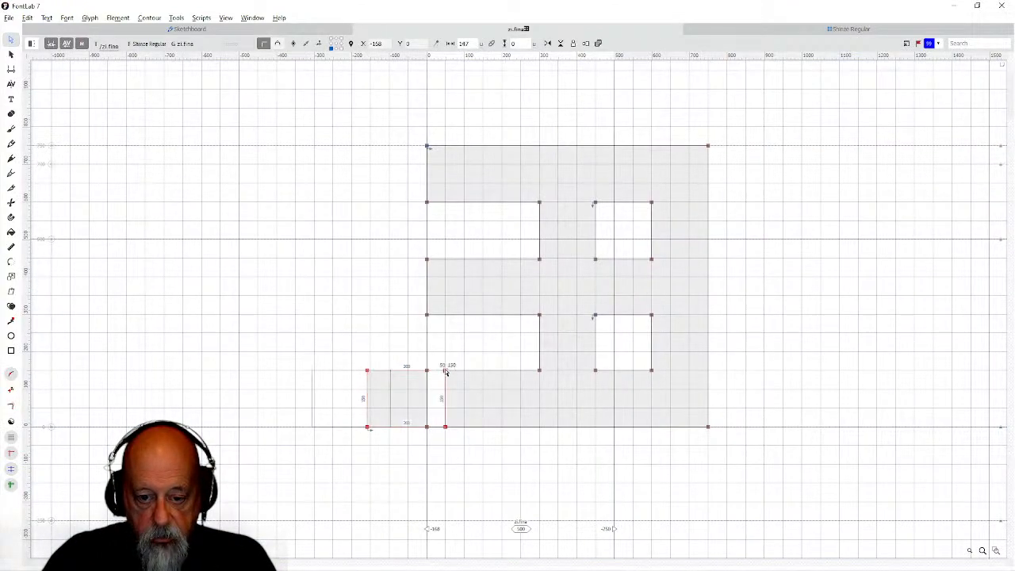
pyautogui.rightClick(370, 372)
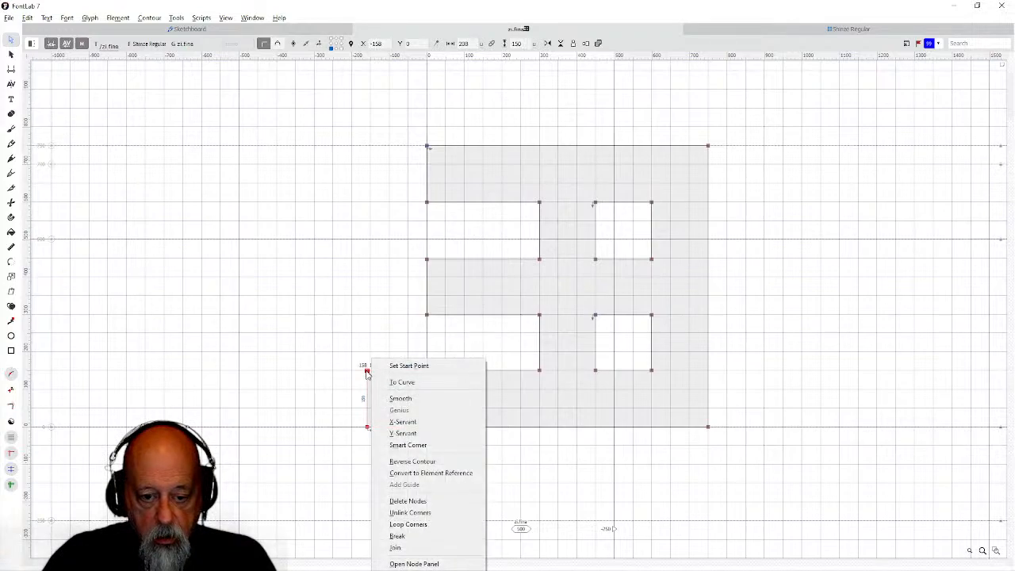
pyautogui.click(386, 461)
pyautogui.moveTo(346, 353)
pyautogui.mouseDown()
pyautogui.moveTo(465, 444)
pyautogui.moveTo(464, 456)
pyautogui.mouseUp()
pyautogui.hotkey('ctrl', 'shift', 'o')
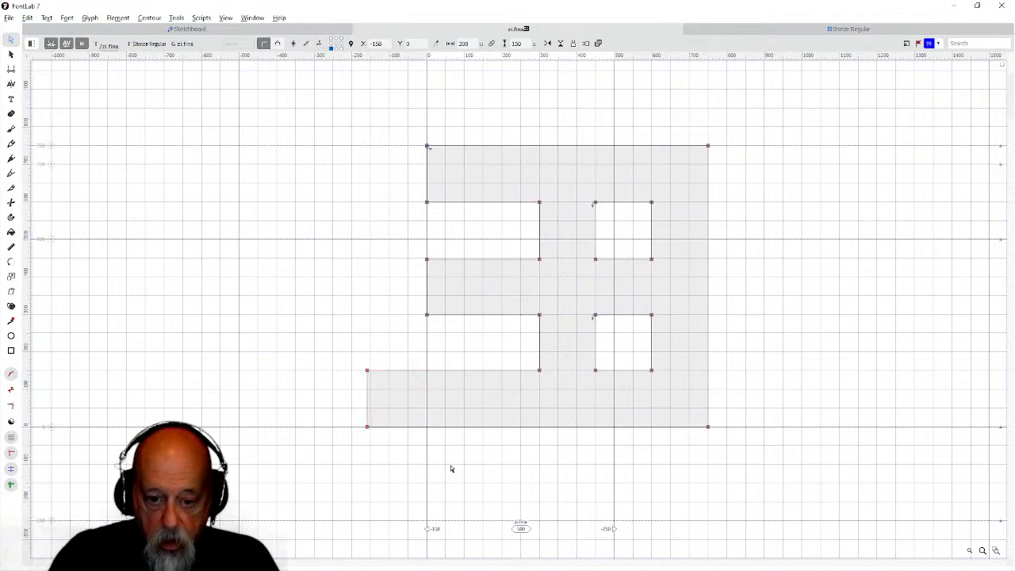
# Open ze.fina from the font overview, paste the rectangle, move it to X -158 and merge it with the glyph's bottom bar.
pyautogui.click(730, 34)
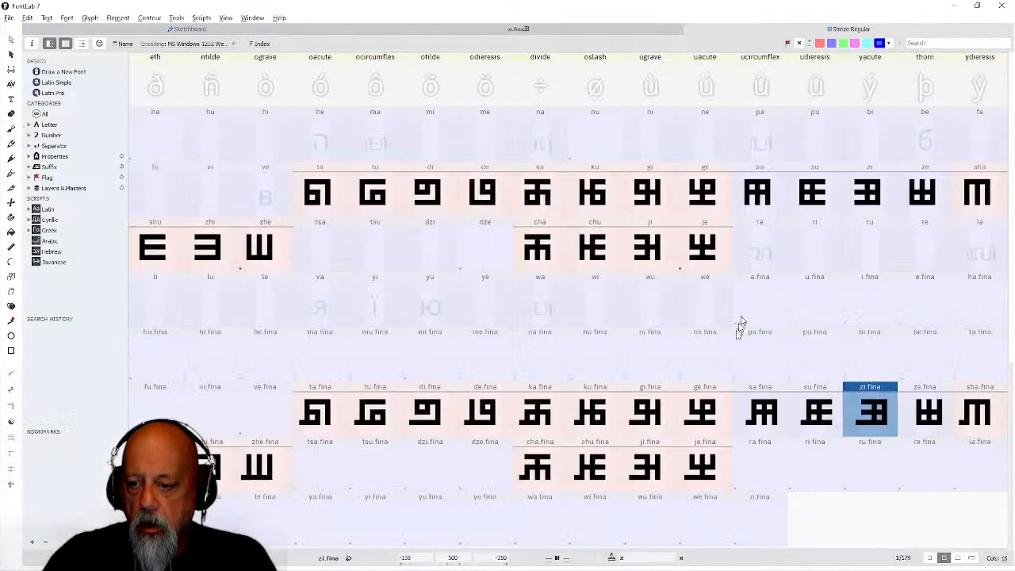
pyautogui.doubleClick(911, 422)
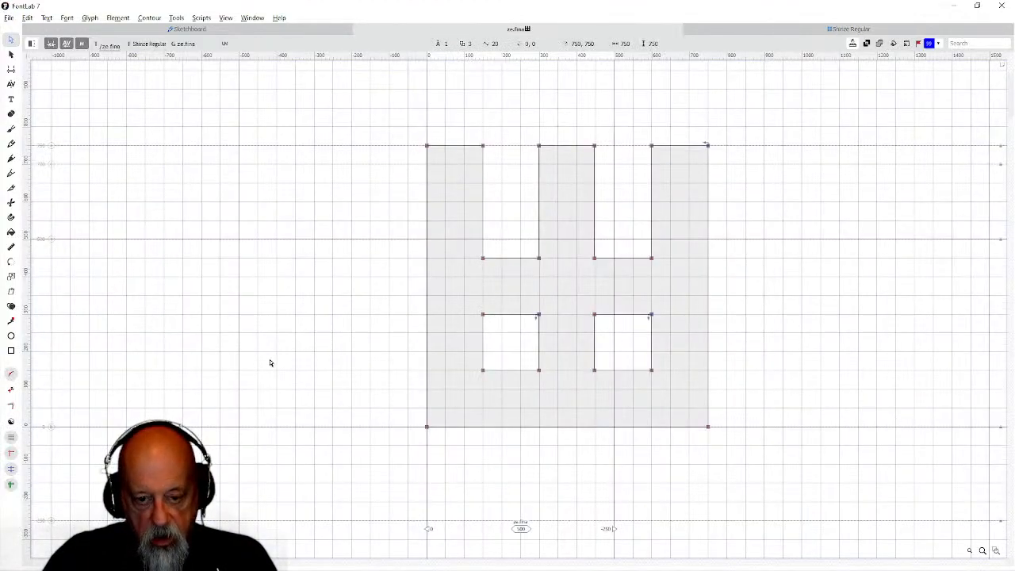
pyautogui.hotkey('ctrl', 'v')
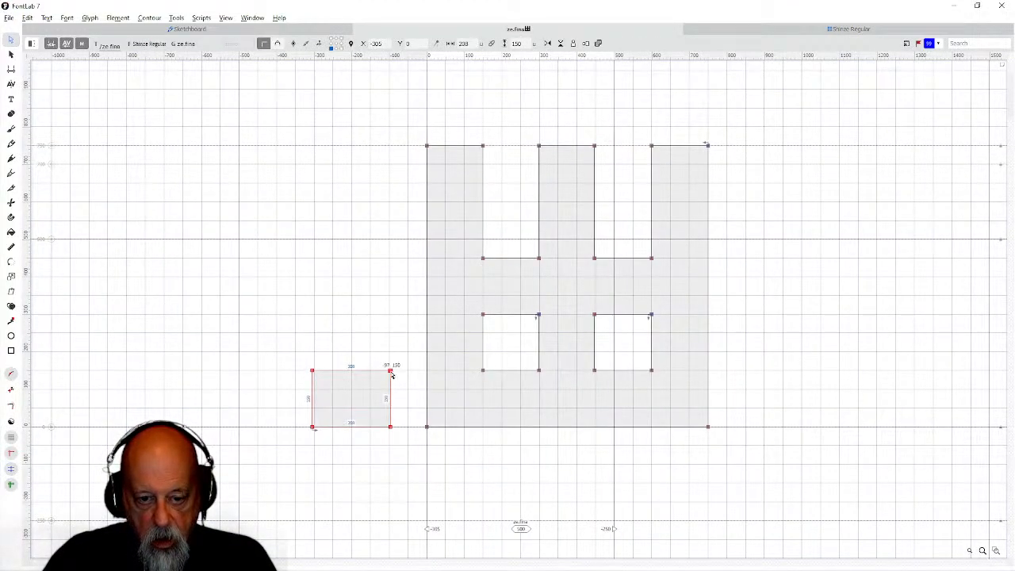
pyautogui.moveTo(392, 372); pyautogui.dragTo(446, 371)
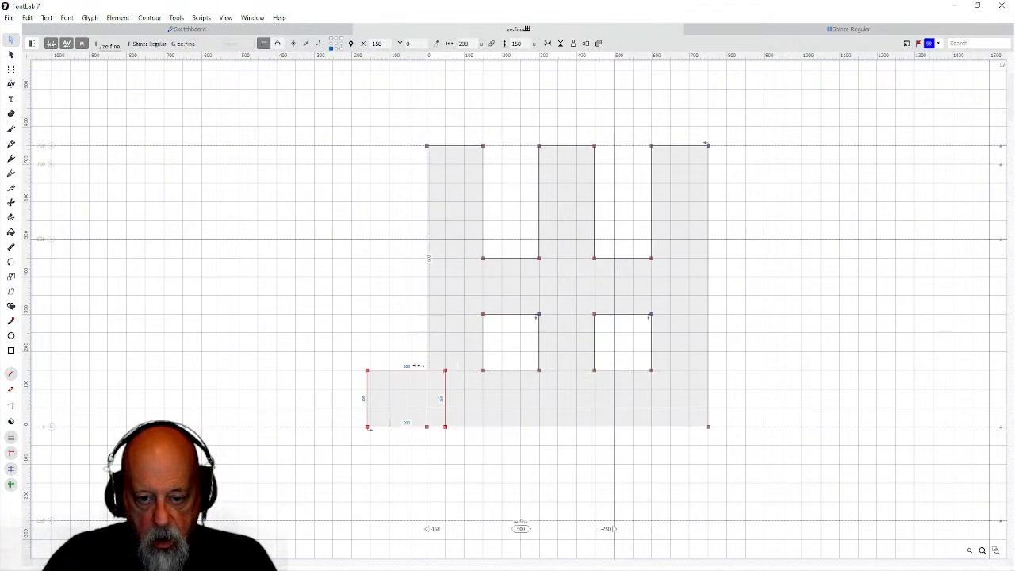
pyautogui.moveTo(351, 356); pyautogui.dragTo(451, 446)
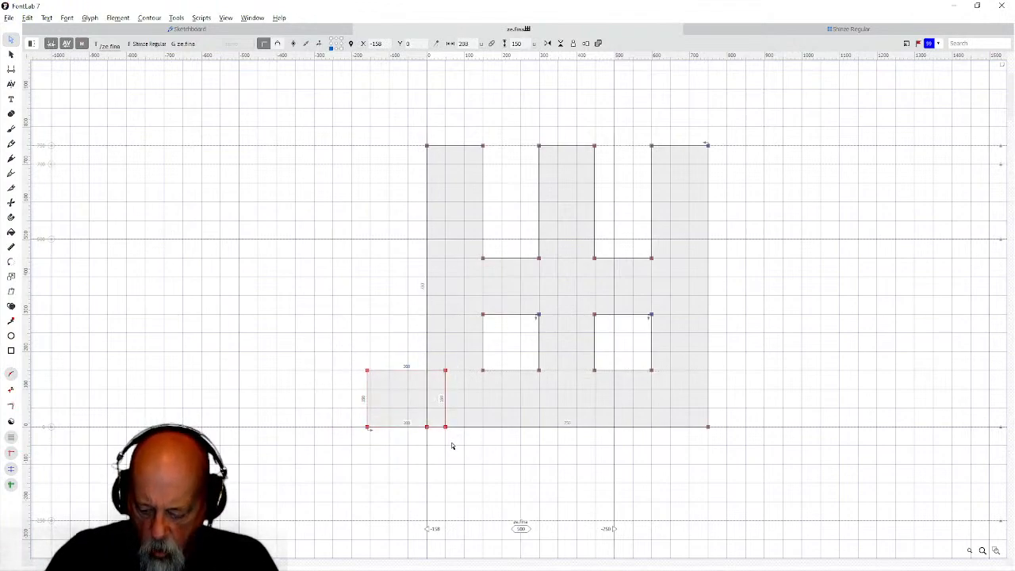
pyautogui.hotkey('ctrl', 'shift', 'o')
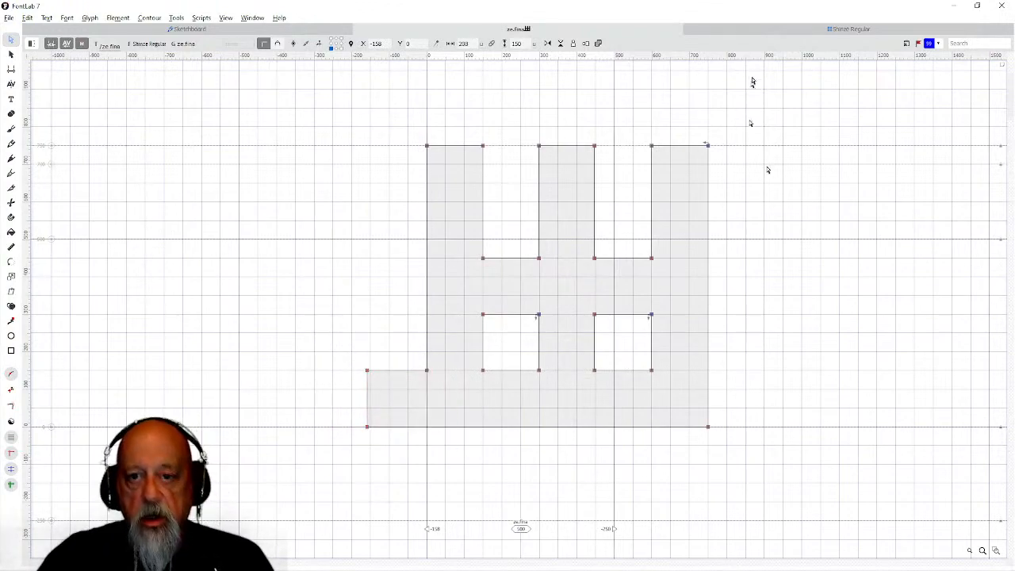
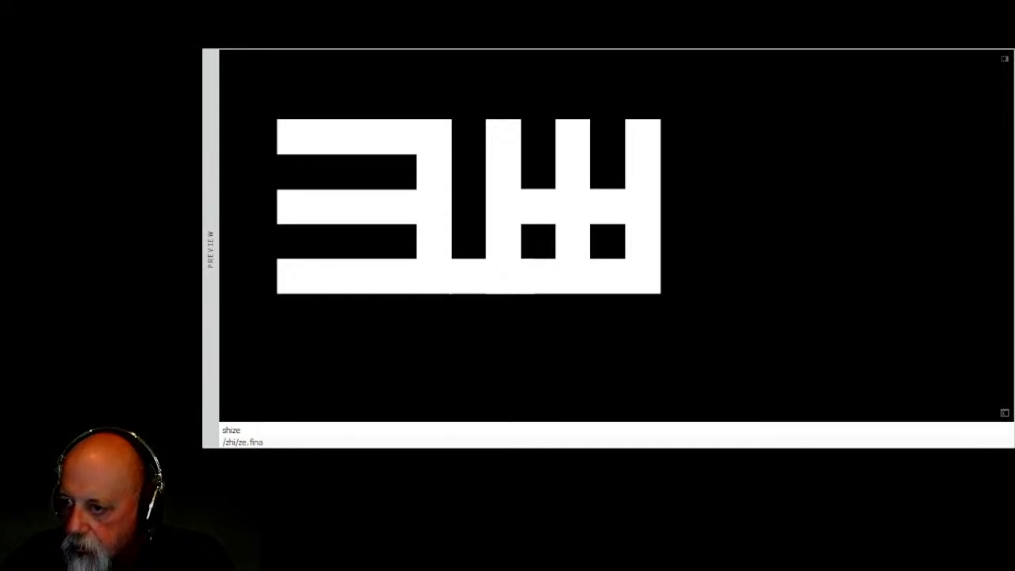
# Replace the preview text with "shishe" to test the syllable substitutions.
pyautogui.moveTo(262, 430); pyautogui.dragTo(211, 429)
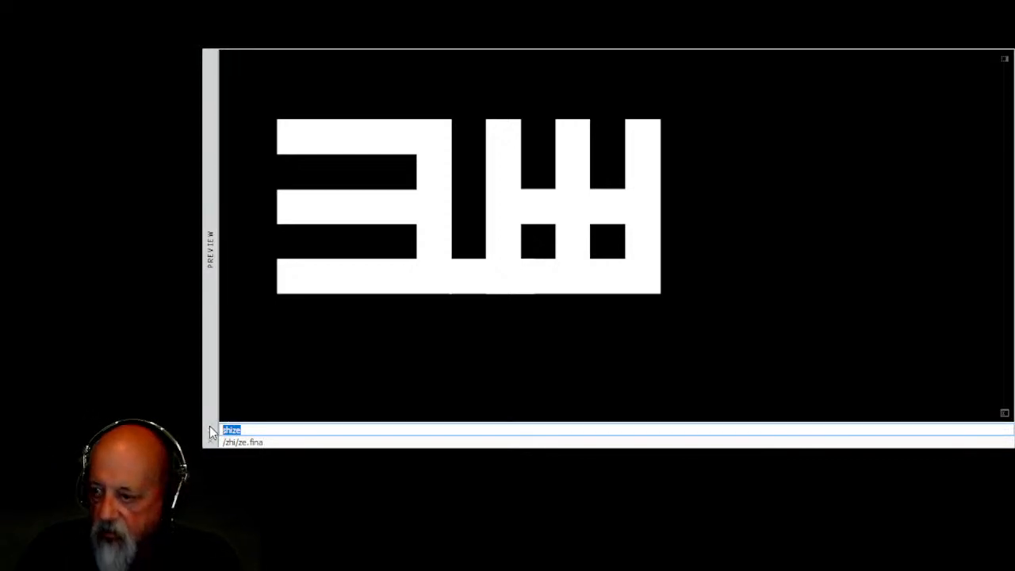
pyautogui.write('shishe')
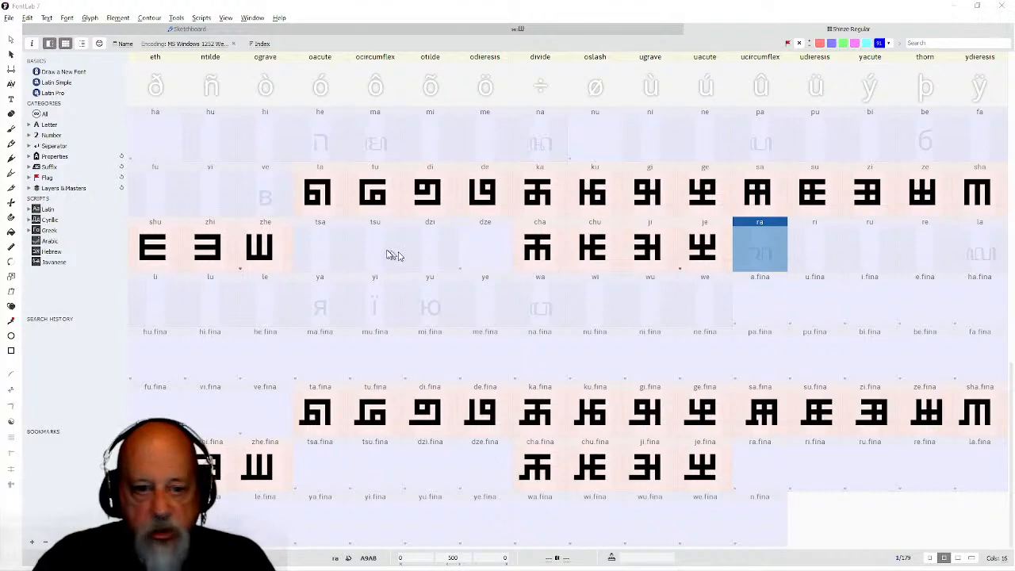
# Open the empty tsa glyph and draw a 750 by 150 top bar from X 0, Y 750 and a 150-wide stem from X 600, Y 650 down to the baseline.
pyautogui.doubleClick(330, 242)
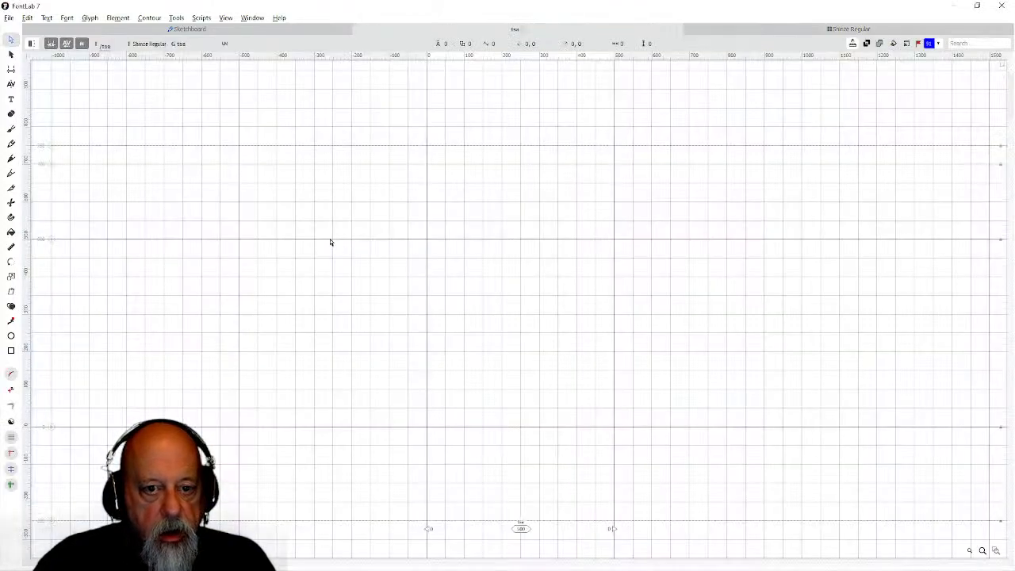
pyautogui.click(11, 350)
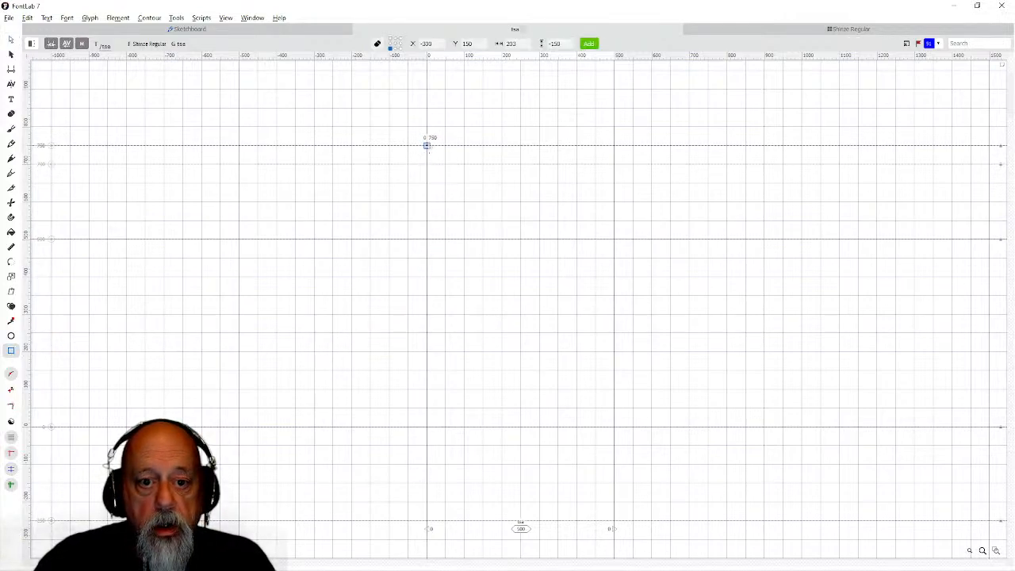
pyautogui.moveTo(428, 147)
pyautogui.mouseDown()
pyautogui.moveTo(435, 204)
pyautogui.moveTo(708, 201)
pyautogui.mouseUp()
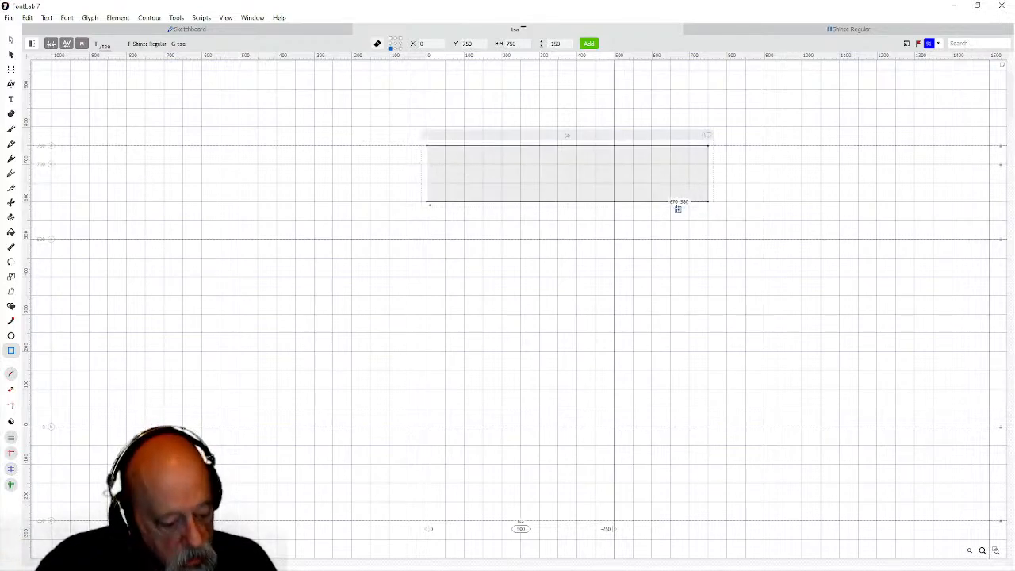
pyautogui.moveTo(651, 183); pyautogui.dragTo(707, 425)
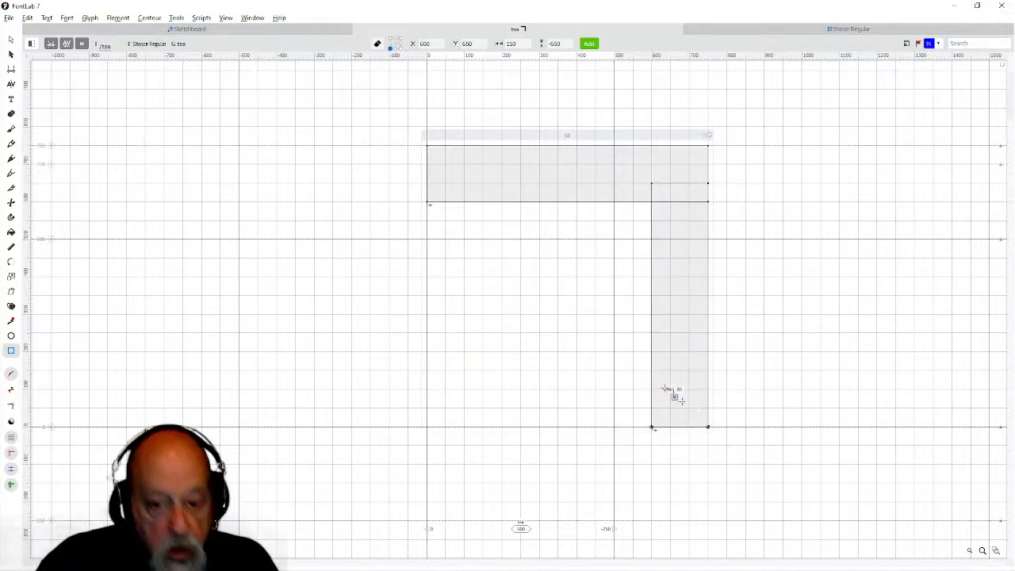
# Draw tsa's 650 by 148 middle bar from Y 448, centre stem from X 299, 347-wide bottom bar from Y 151 and left stem to the baseline.
pyautogui.moveTo(426, 258)
pyautogui.mouseDown()
pyautogui.moveTo(623, 315)
pyautogui.moveTo(670, 315)
pyautogui.mouseUp()
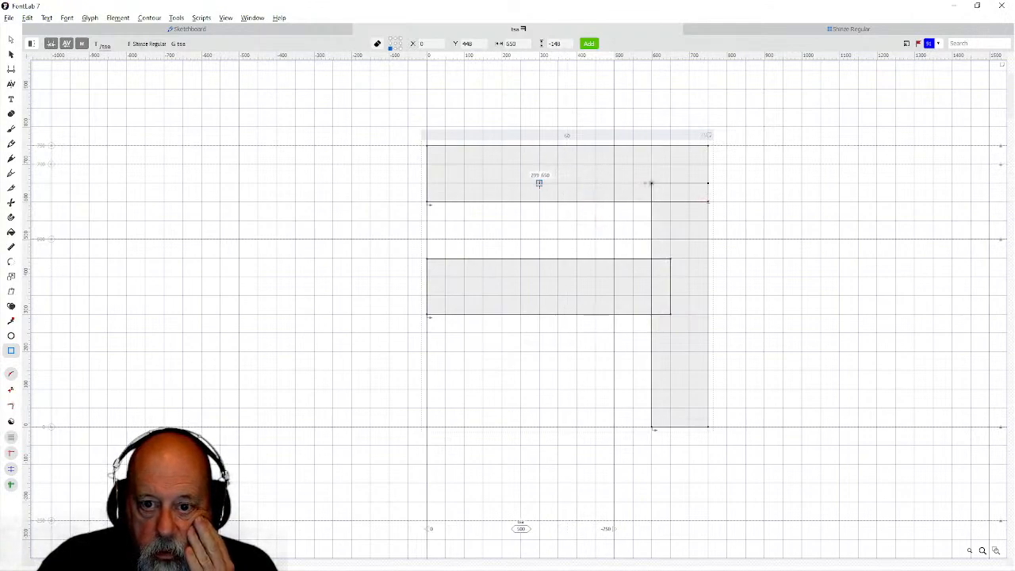
pyautogui.moveTo(538, 183); pyautogui.dragTo(597, 426)
pyautogui.moveTo(595, 424); pyautogui.dragTo(593, 426)
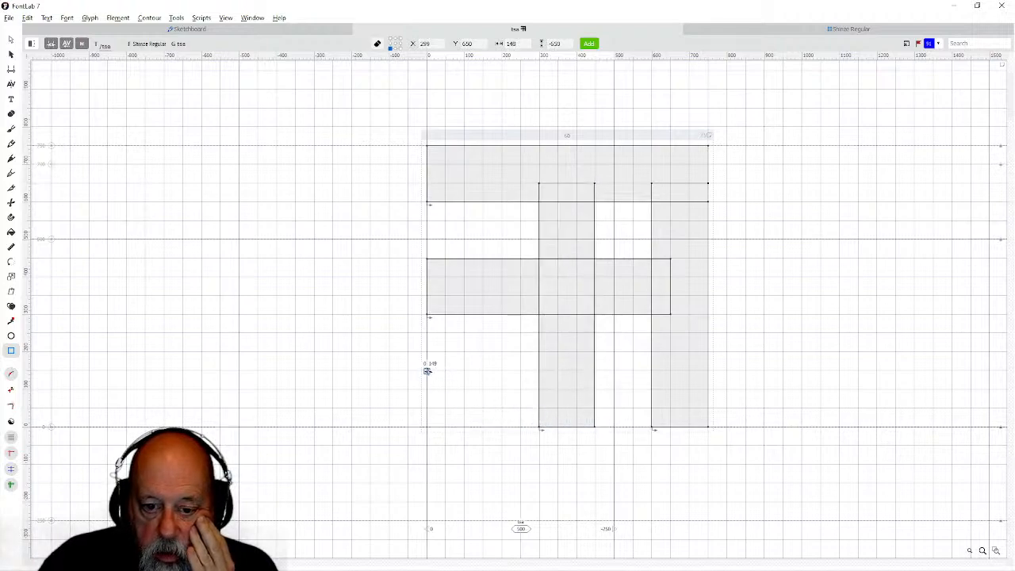
pyautogui.moveTo(427, 370); pyautogui.dragTo(557, 426)
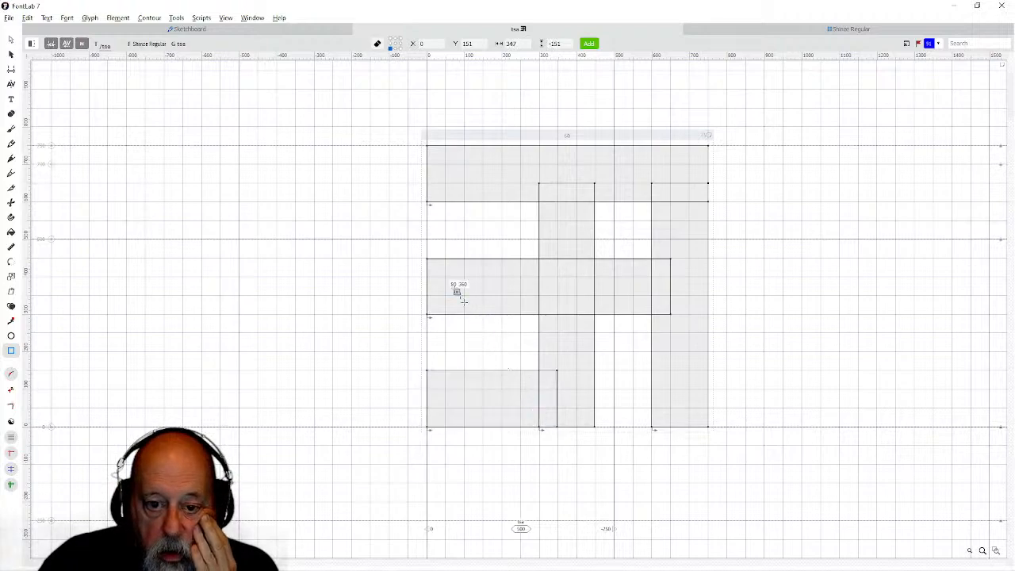
pyautogui.moveTo(427, 259); pyautogui.dragTo(483, 428)
# Select all rectangles in the tsa glyph and remove their overlaps to merge them into one shape.
pyautogui.click(11, 38)
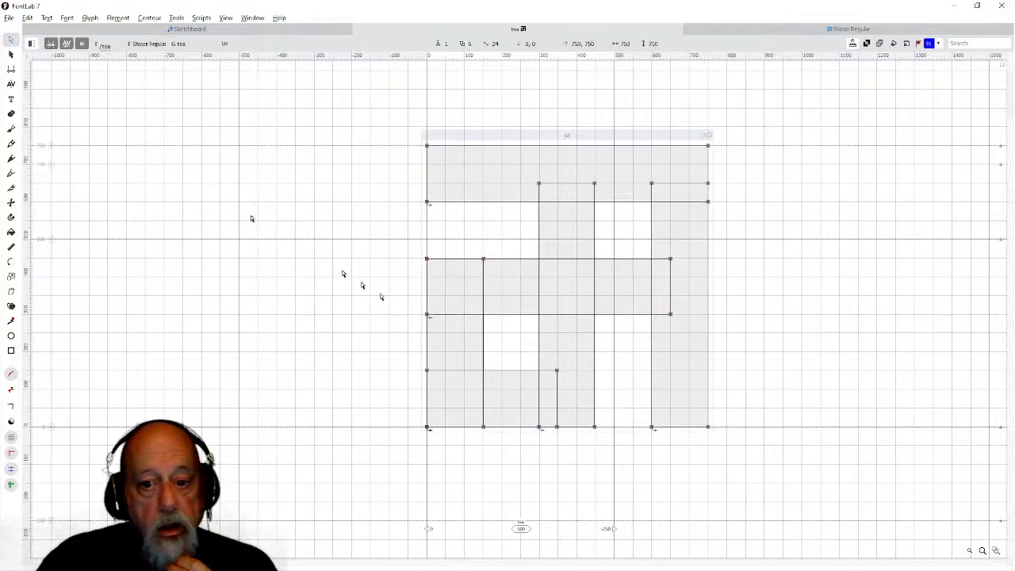
pyautogui.hotkey('ctrl', 'a')
pyautogui.hotkey('ctrl', 'shift', 'o')
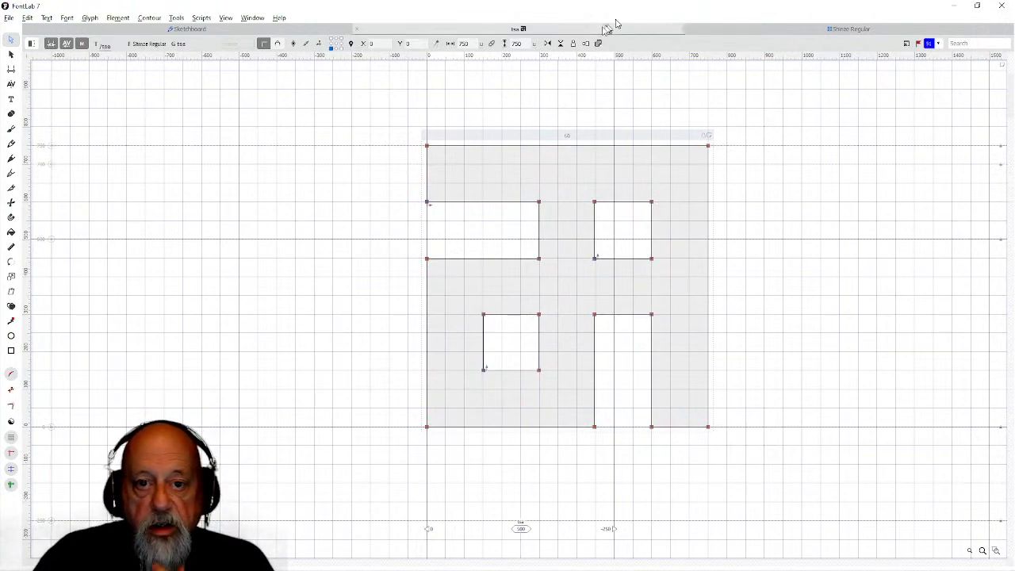
# Copy the complete tsa outline and paste it into the empty dzi glyph.
pyautogui.click(759, 31)
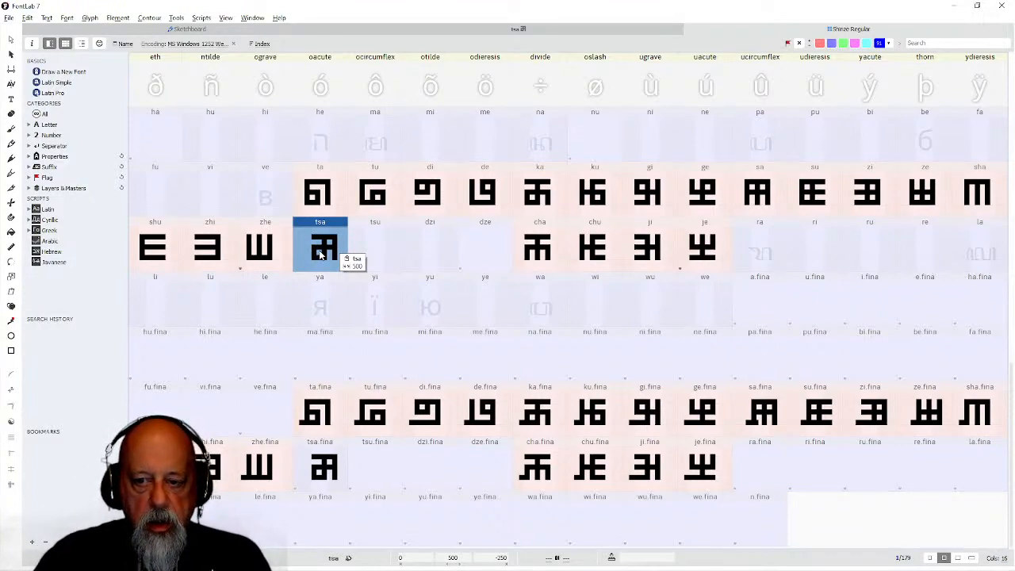
pyautogui.doubleClick(320, 254)
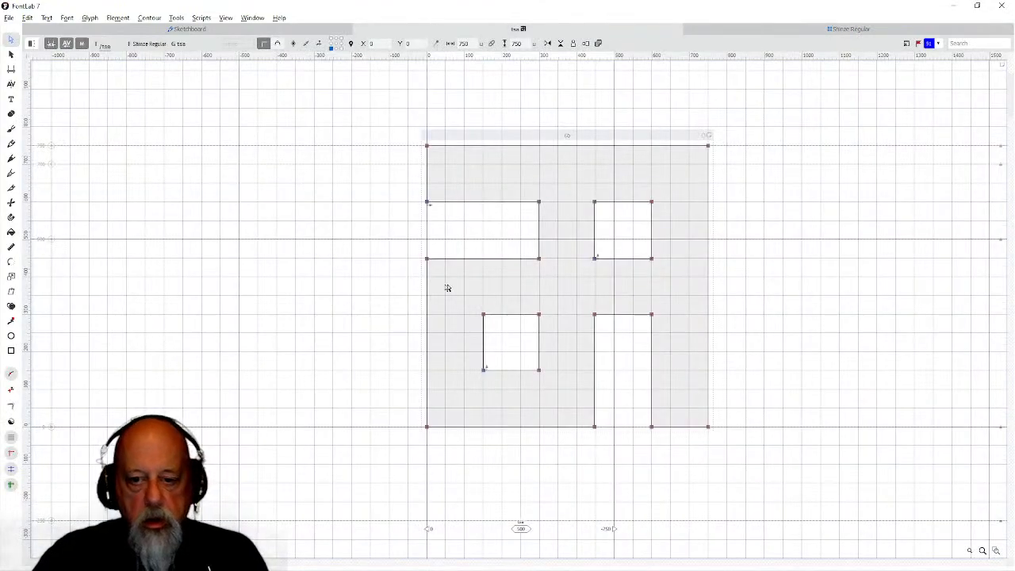
pyautogui.hotkey('ctrl', 'a')
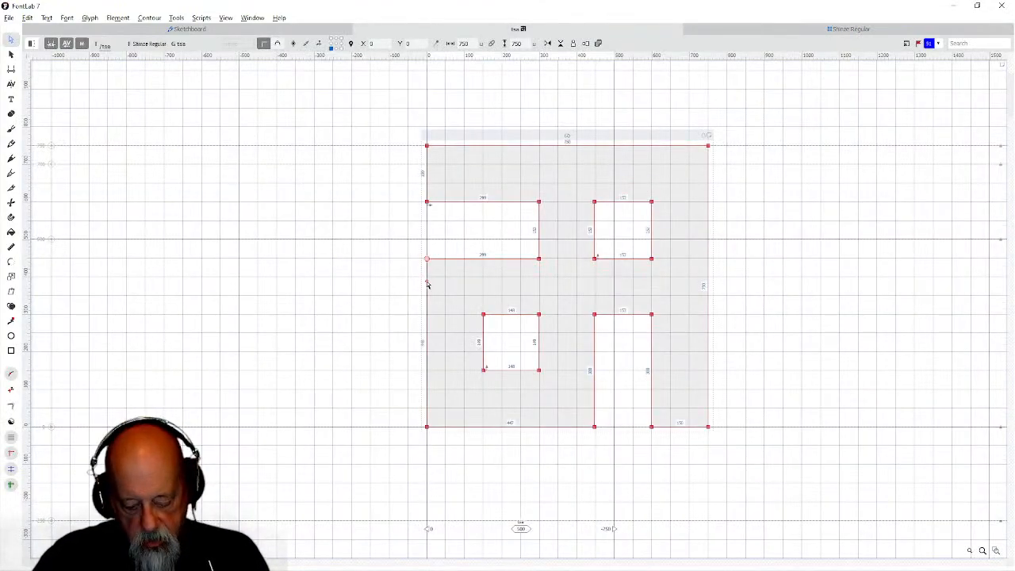
pyautogui.click(777, 28)
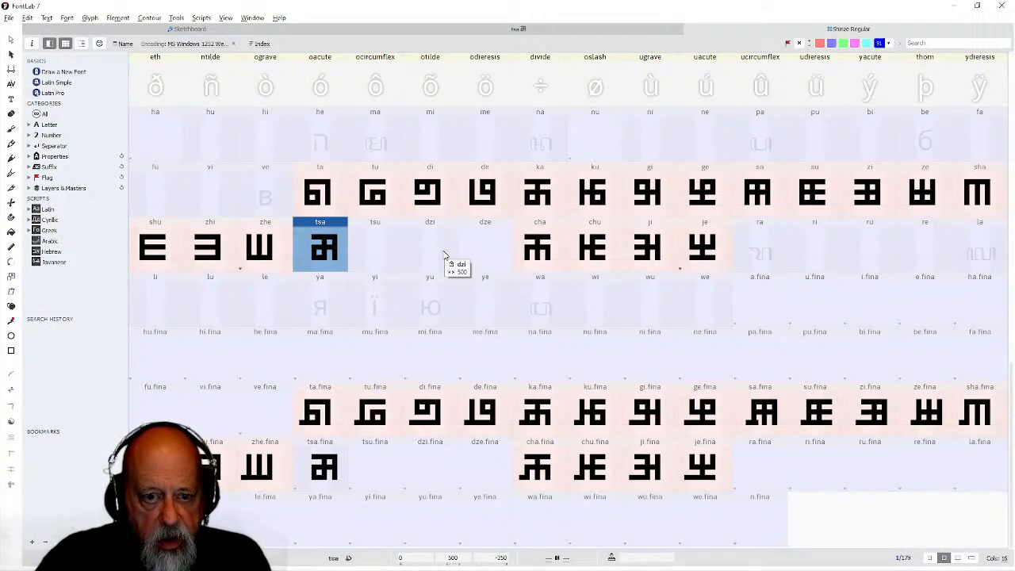
pyautogui.doubleClick(433, 253)
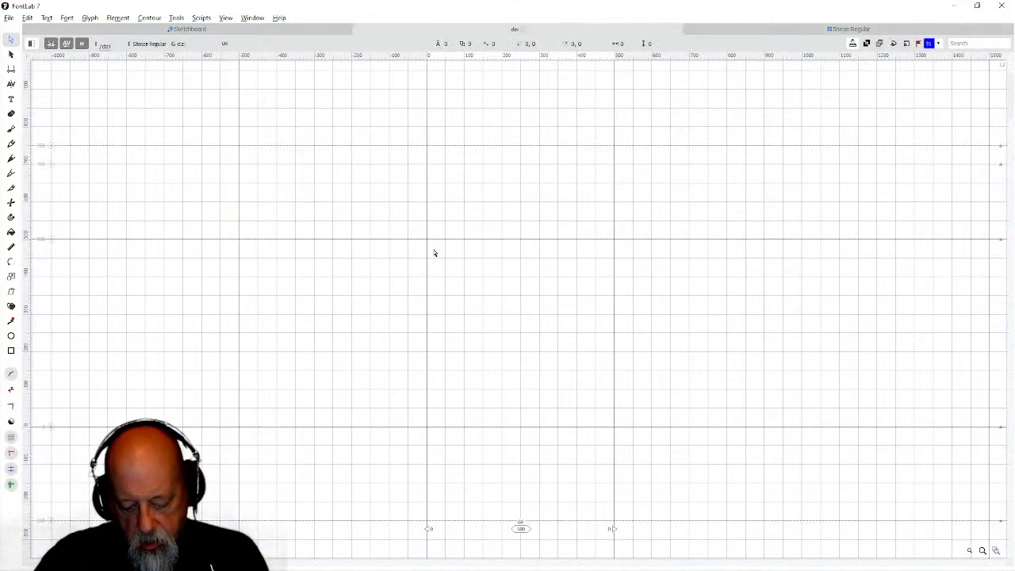
pyautogui.hotkey('ctrl', 'v')
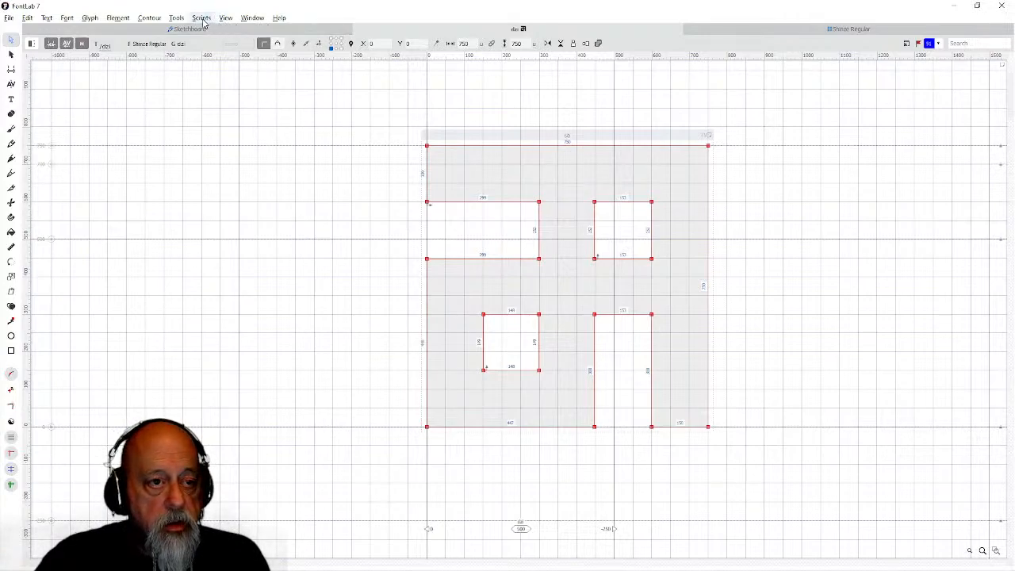
# Rotate the pasted outline in dzi by 180° and by a further 90°.
pyautogui.click(176, 18)
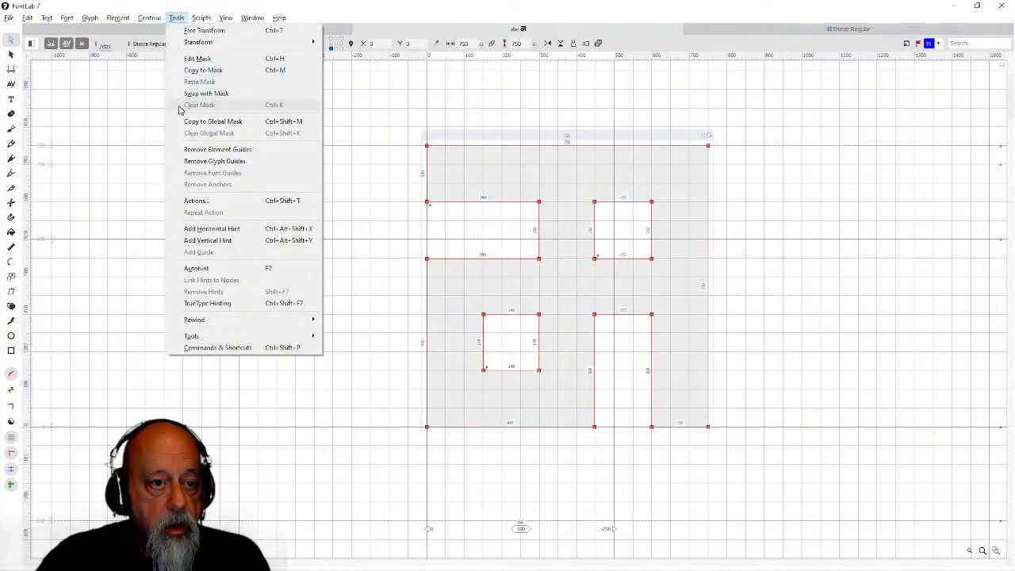
pyautogui.moveTo(202, 42)
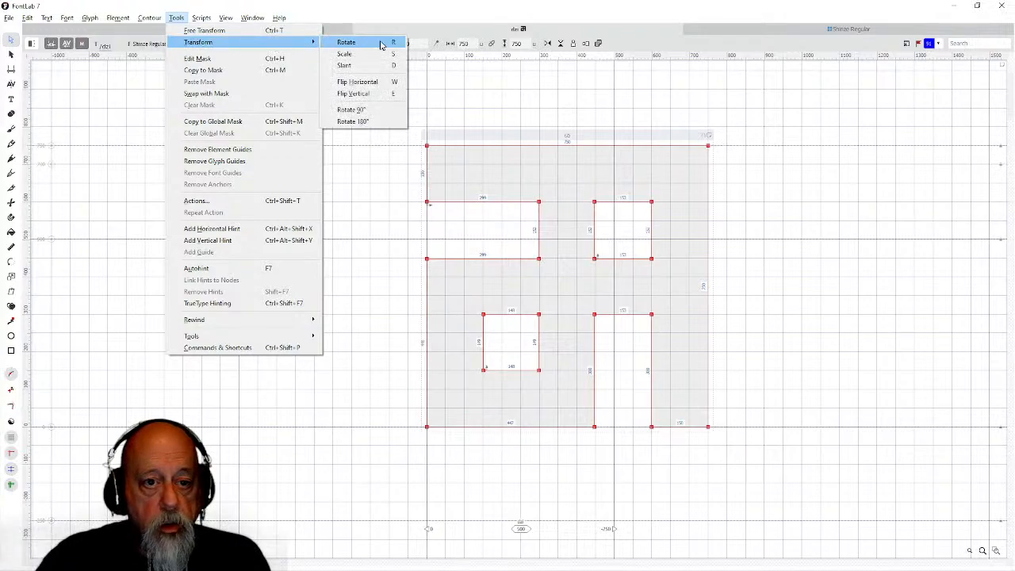
pyautogui.click(352, 121)
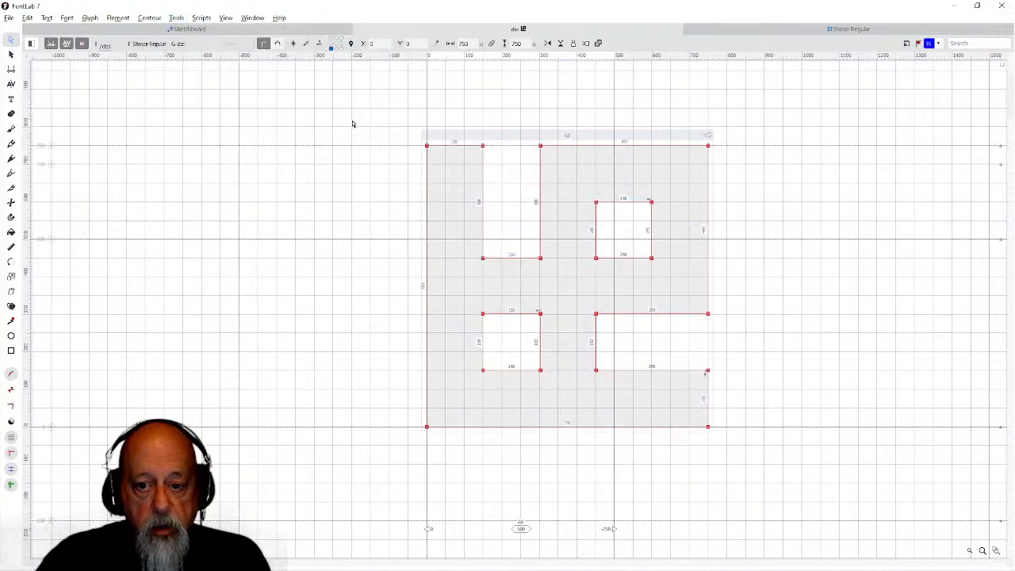
pyautogui.click(176, 19)
pyautogui.moveTo(190, 42)
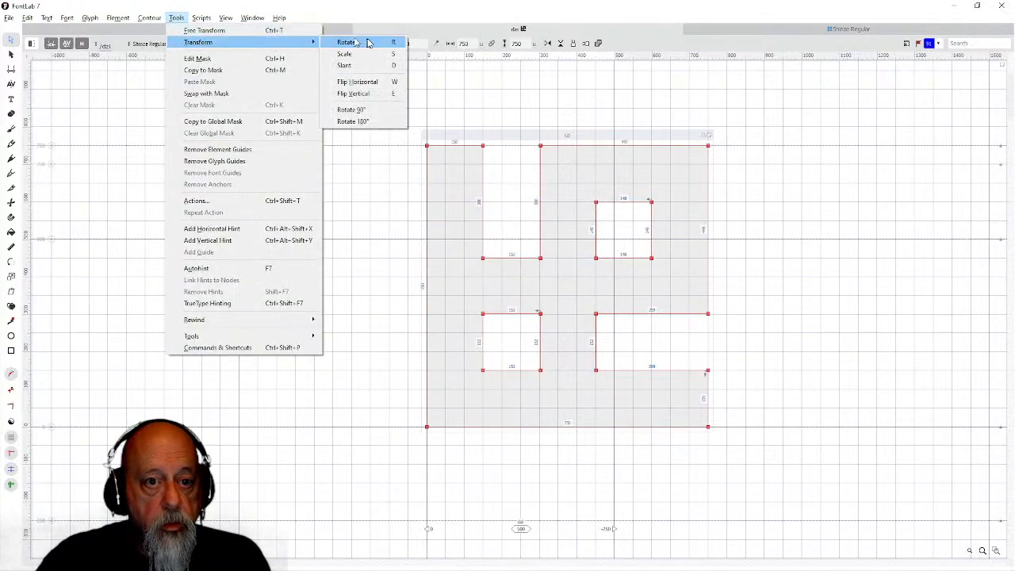
pyautogui.click(350, 109)
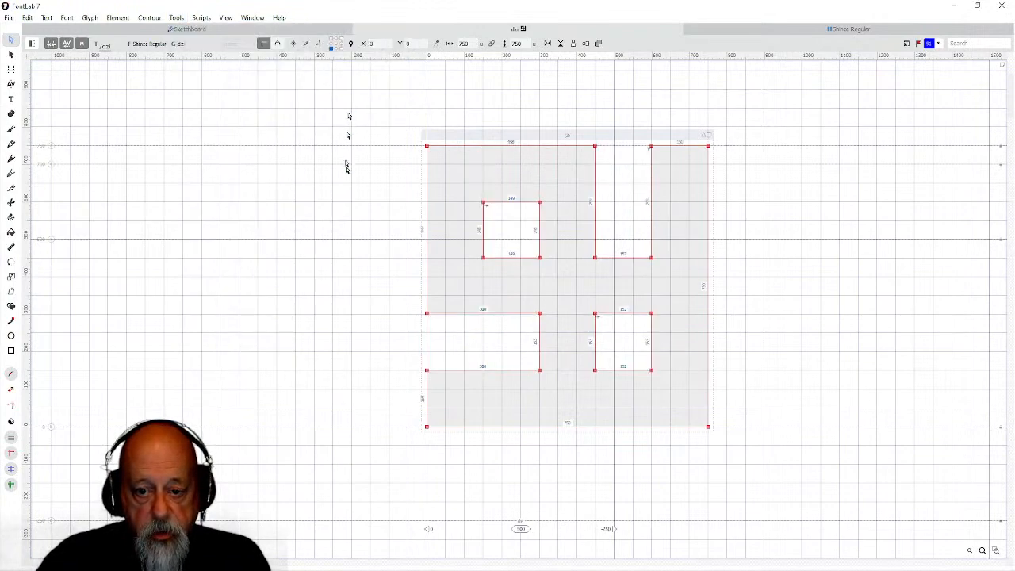
# Compare dzi with its neighbours in the font overview and widen its advance width to 899, giving a right sidebearing of 149.
pyautogui.click(730, 31)
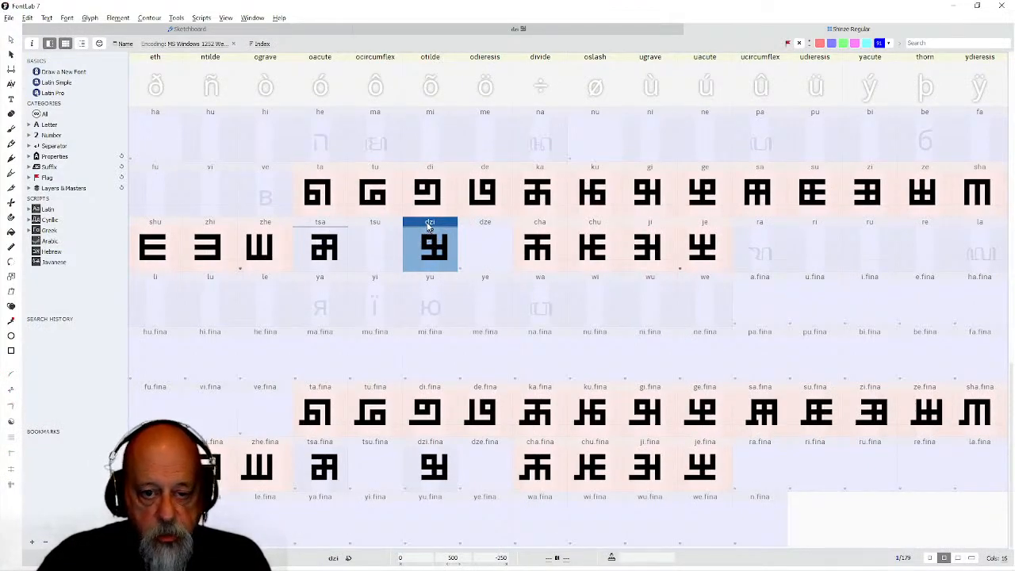
pyautogui.click(554, 35)
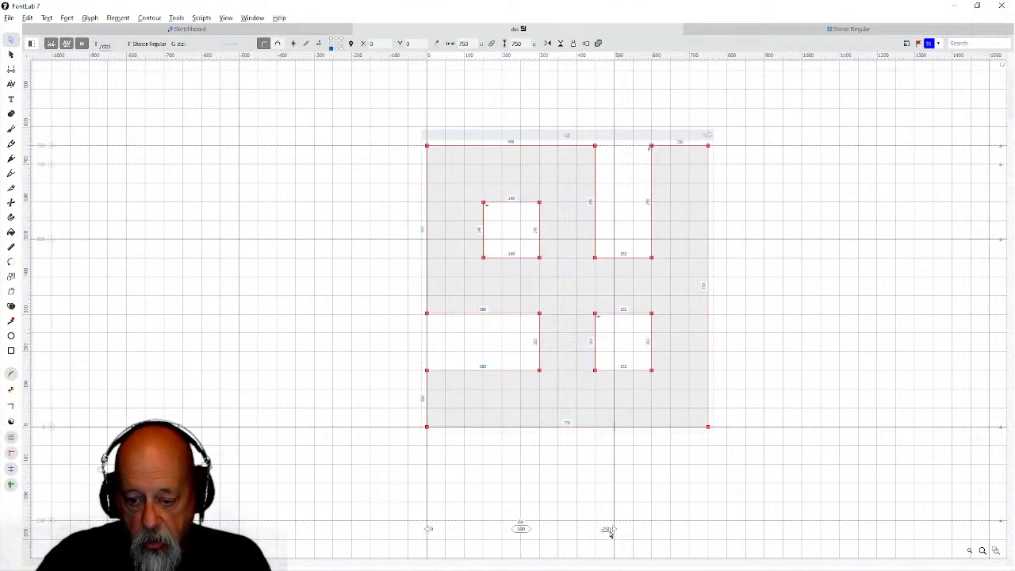
pyautogui.moveTo(615, 528); pyautogui.dragTo(761, 527)
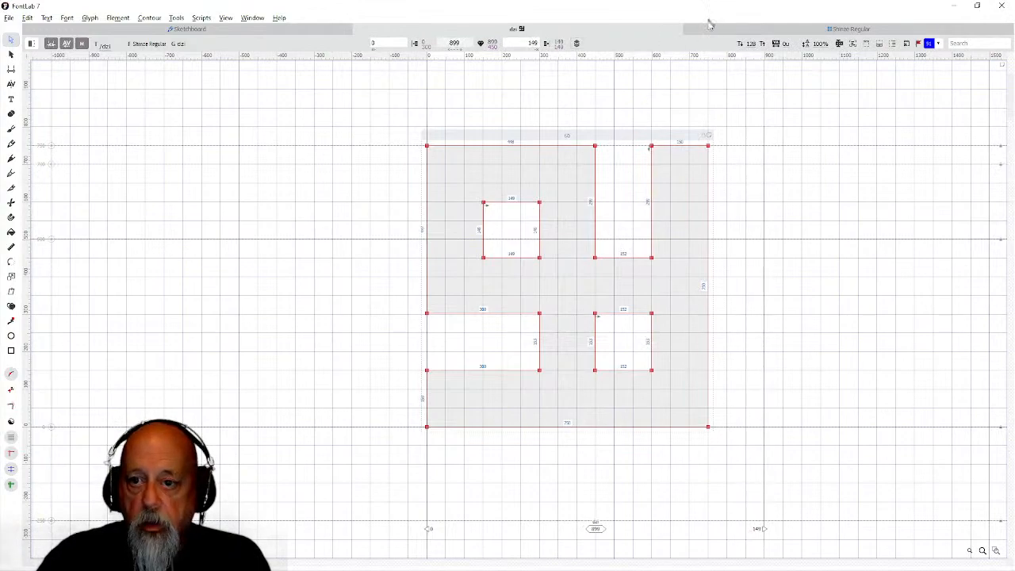
# Open tsa from the font overview and widen its advance width to 899, with a right sidebearing of 149.
pyautogui.click(709, 31)
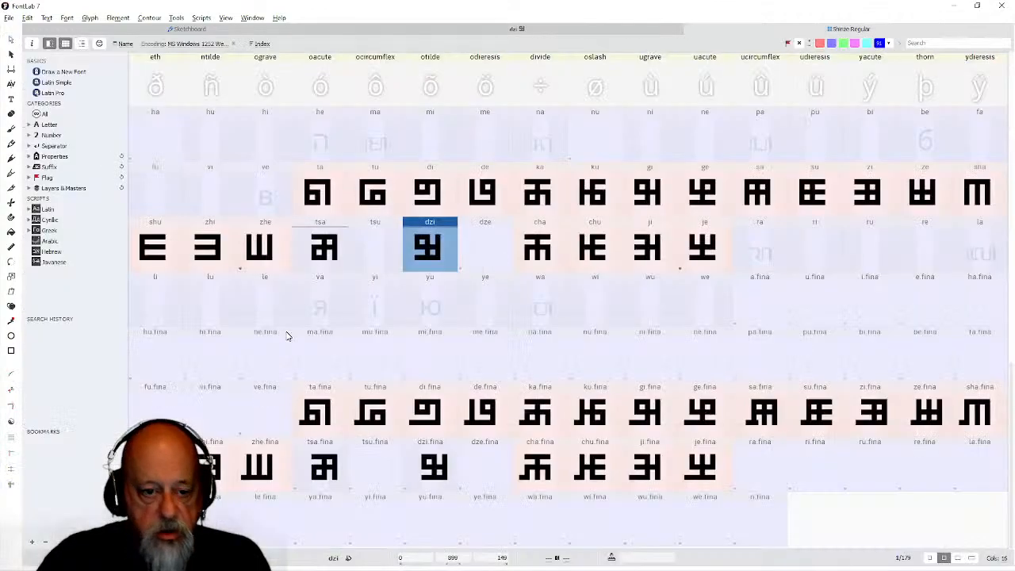
pyautogui.doubleClick(325, 247)
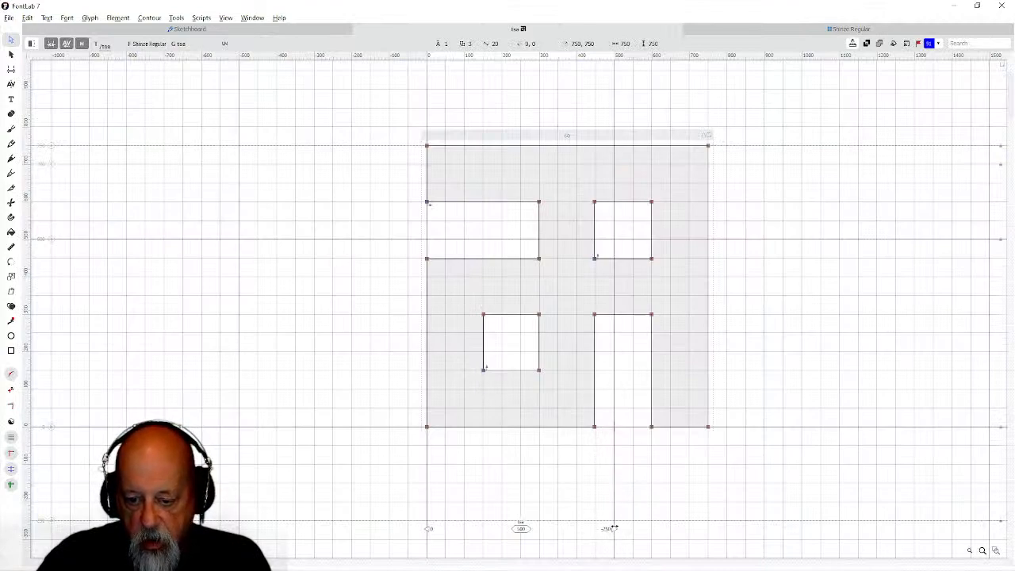
pyautogui.moveTo(615, 528); pyautogui.dragTo(761, 534)
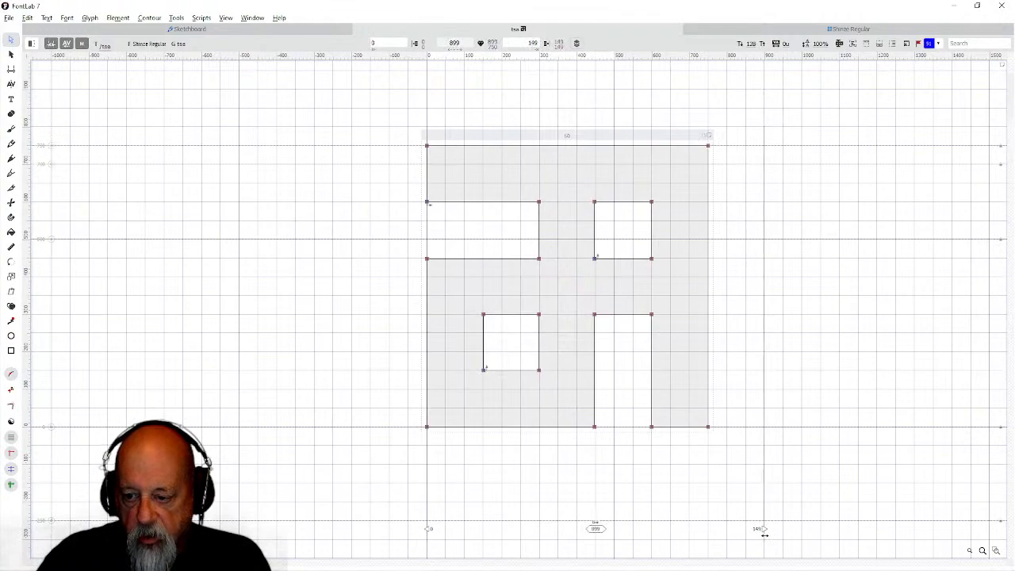
# Copy the whole outline of tsa and paste it into the empty tsu glyph.
pyautogui.click(711, 31)
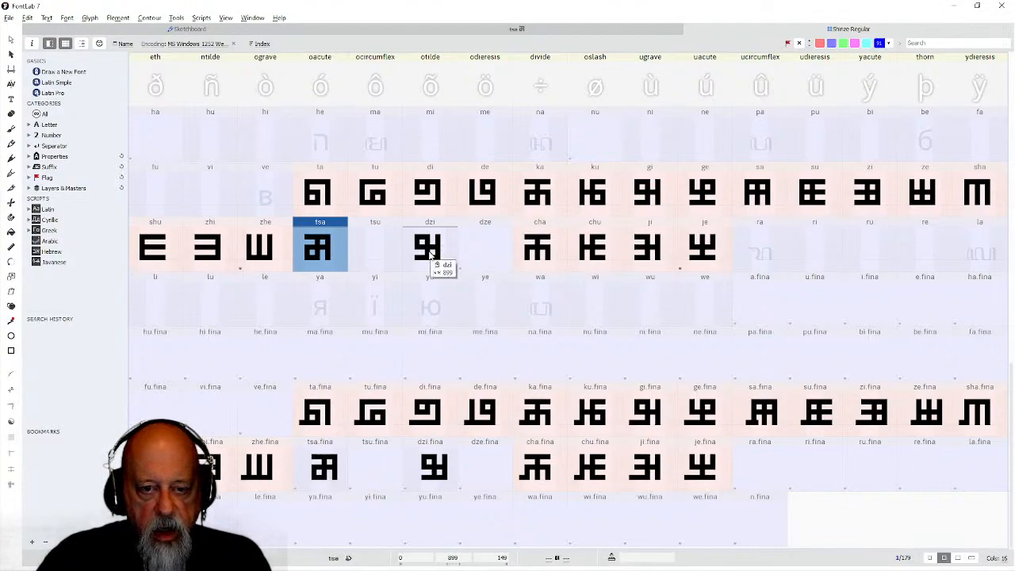
pyautogui.doubleClick(320, 255)
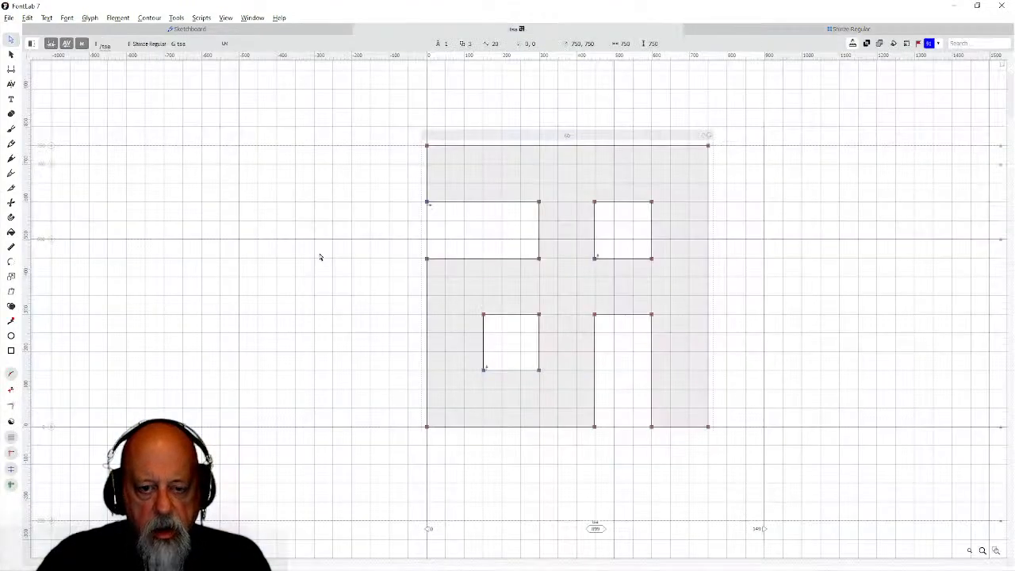
pyautogui.hotkey('ctrl', 'a')
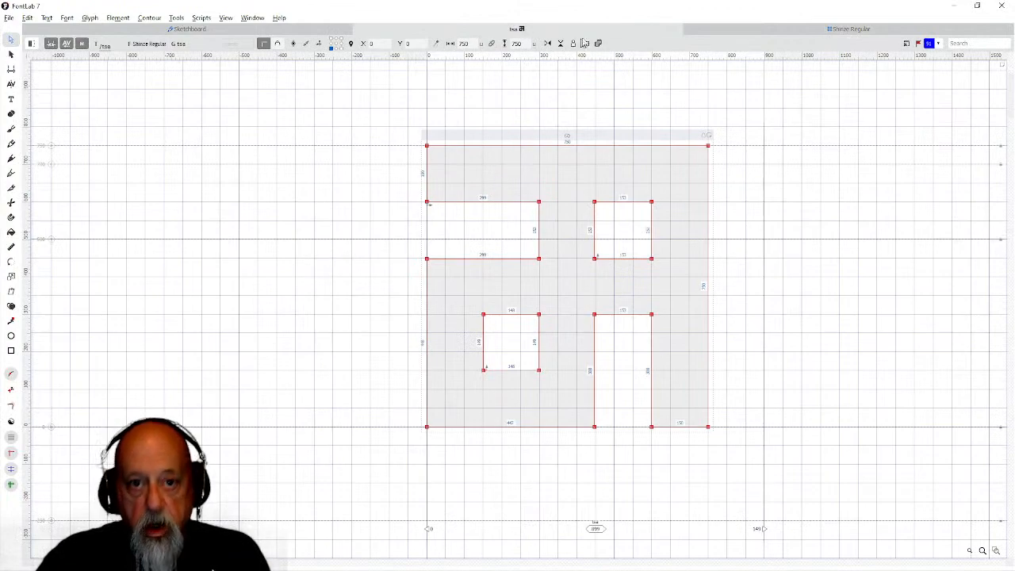
pyautogui.click(740, 32)
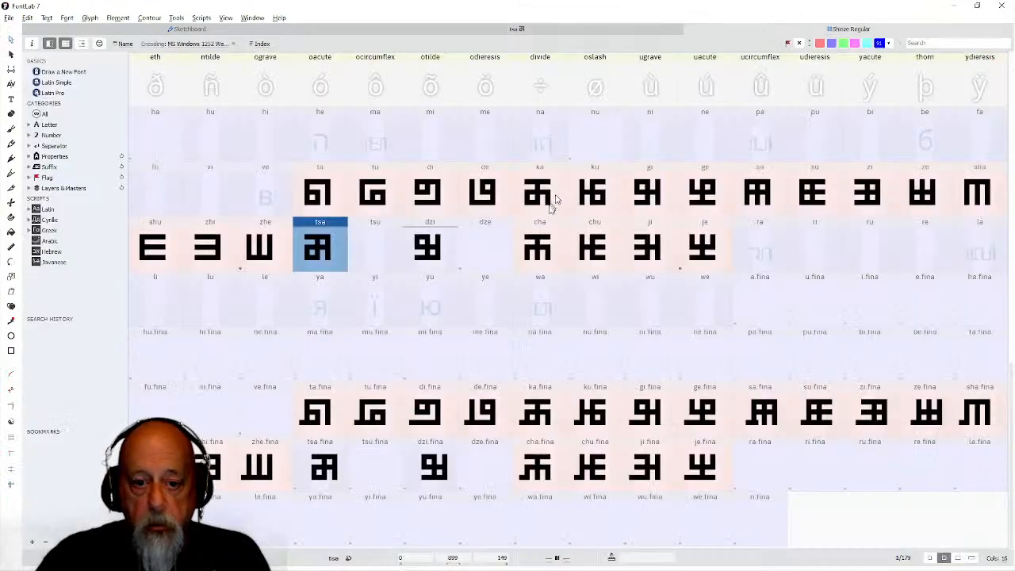
pyautogui.doubleClick(489, 255)
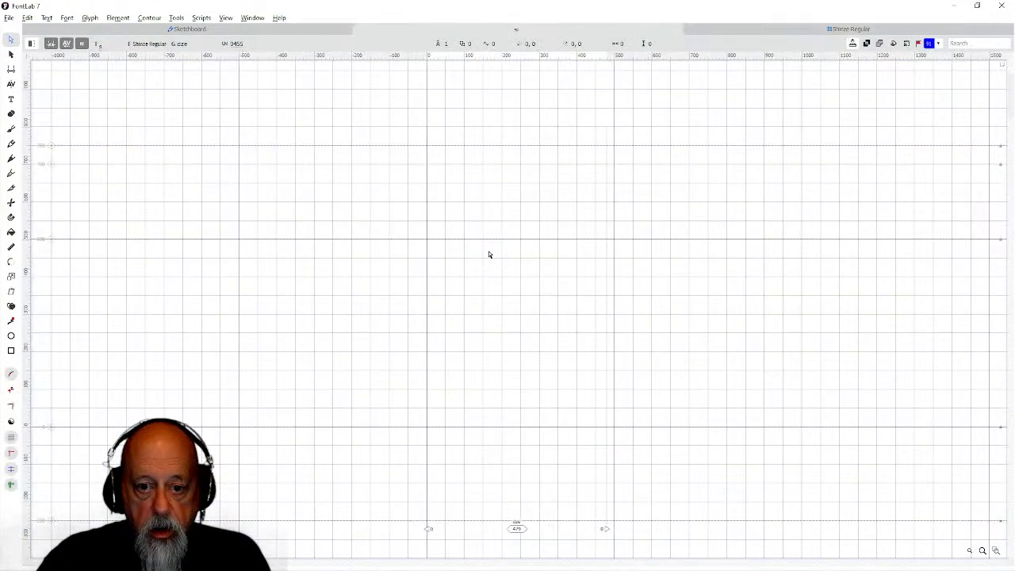
pyautogui.click(799, 31)
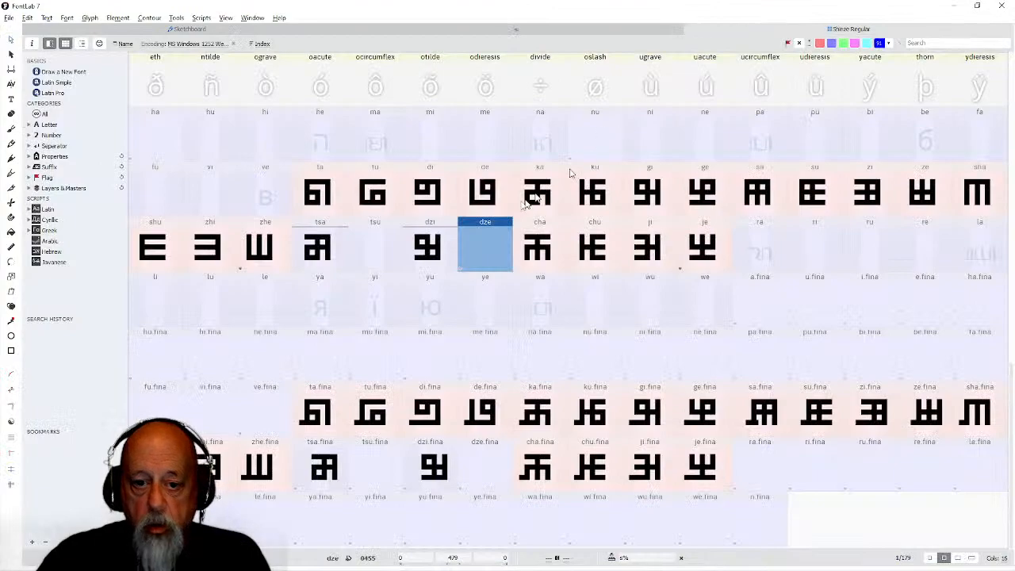
pyautogui.doubleClick(388, 248)
pyautogui.hotkey('ctrl', 'v')
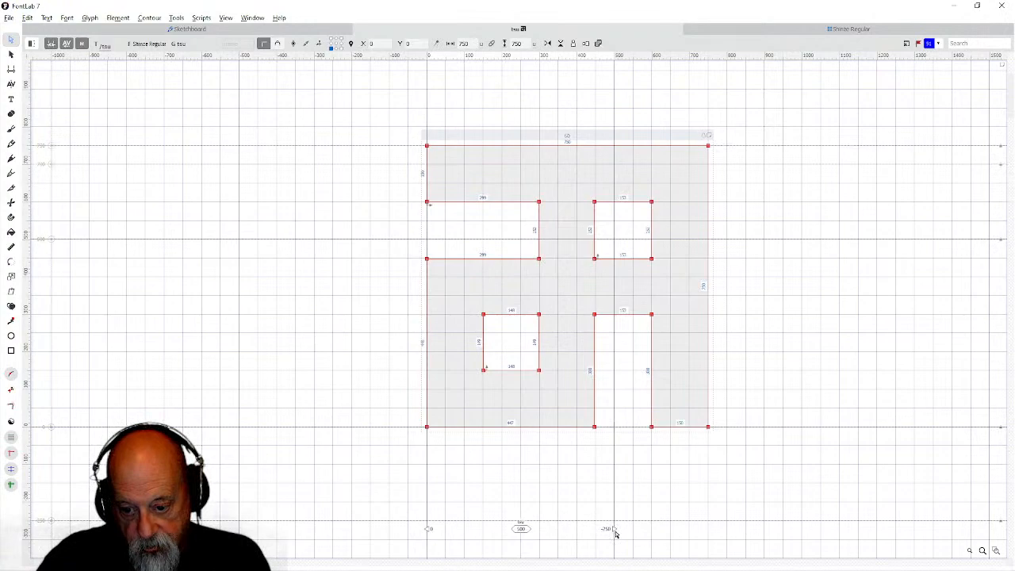
# Widen tsu's advance width to 899 and rotate its outline by 90°.
pyautogui.moveTo(613, 528); pyautogui.dragTo(761, 528)
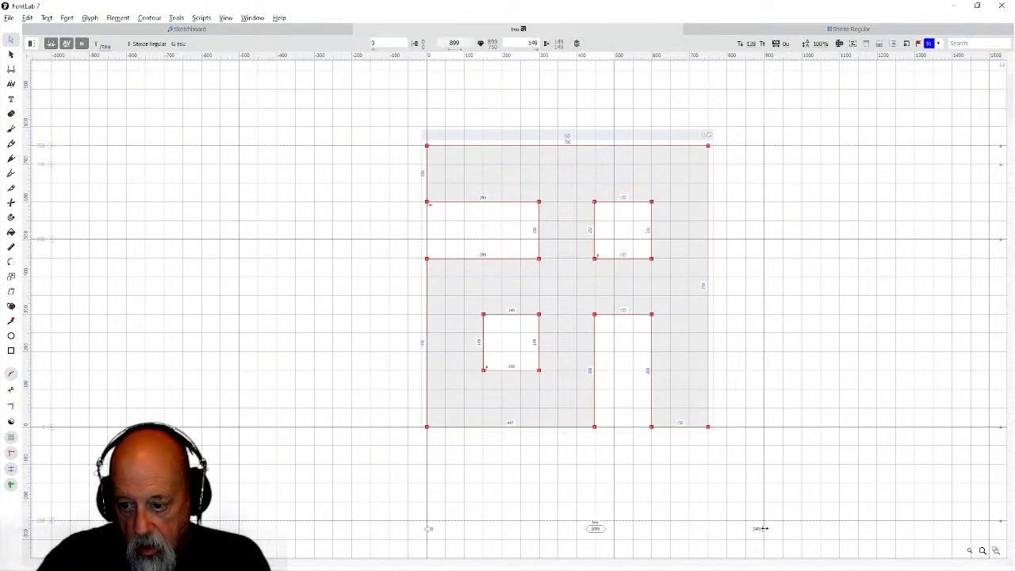
pyautogui.click(176, 17)
pyautogui.moveTo(179, 44)
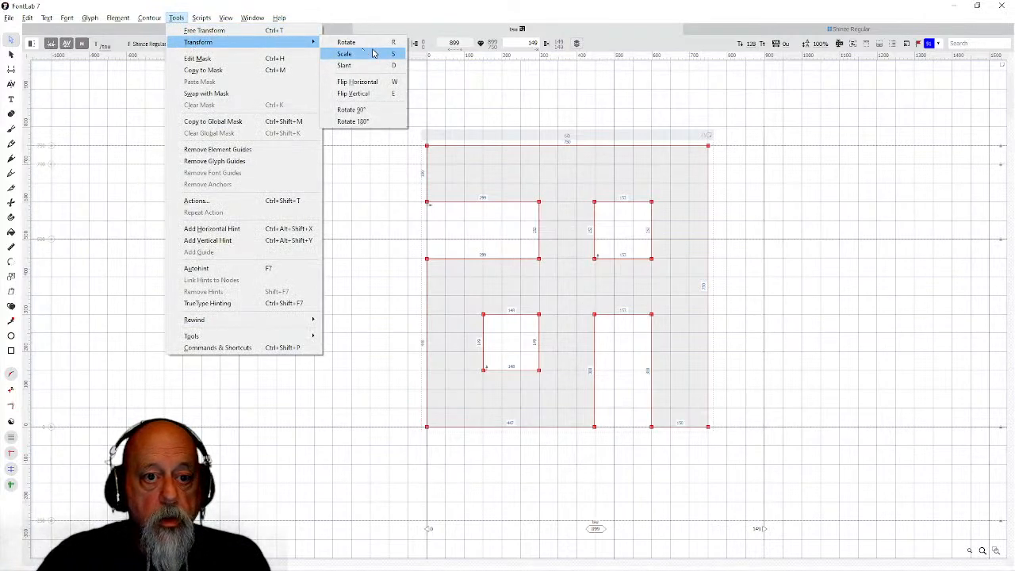
pyautogui.click(363, 109)
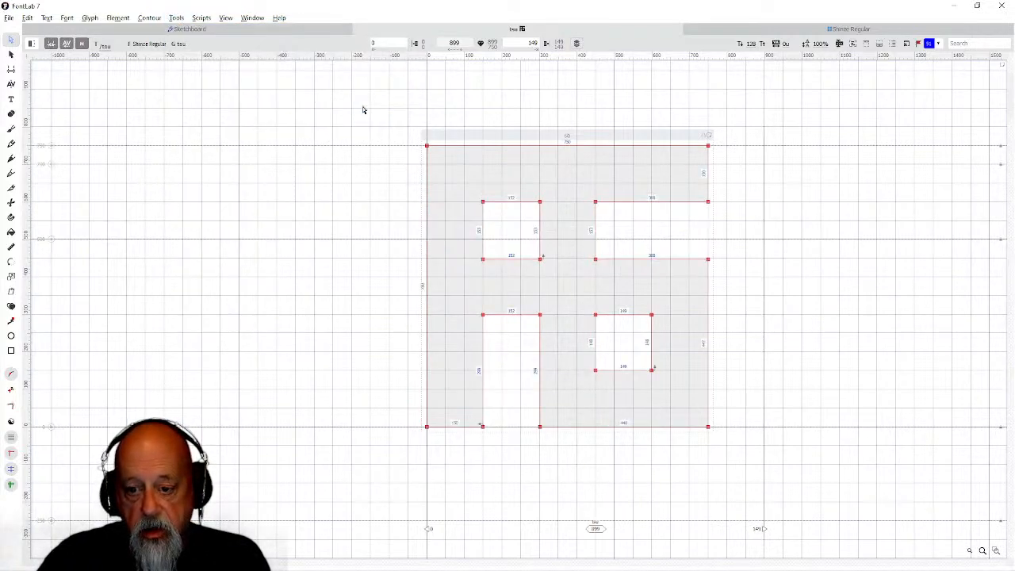
# Copy the whole outline of dzi and paste it into the empty dze glyph.
pyautogui.click(724, 33)
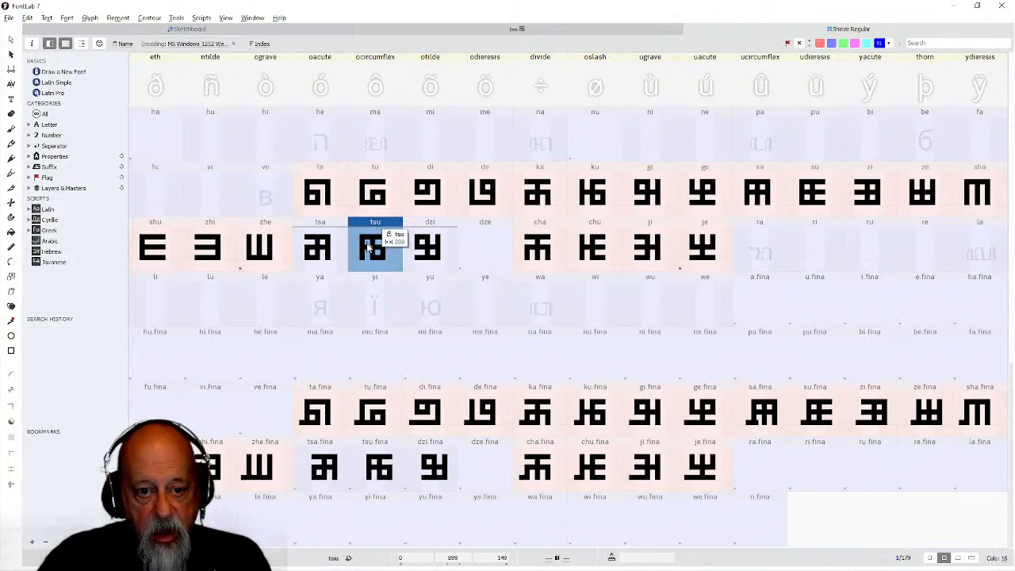
pyautogui.doubleClick(425, 259)
pyautogui.hotkey('ctrl', 'a')
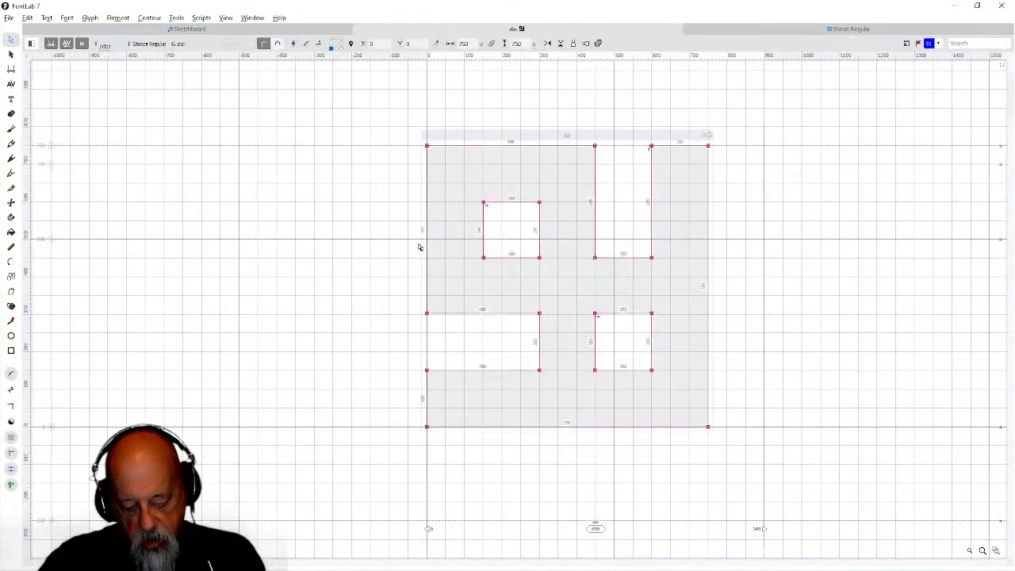
pyautogui.click(708, 29)
pyautogui.click(489, 247)
pyautogui.doubleClick(490, 246)
pyautogui.hotkey('ctrl', 'v')
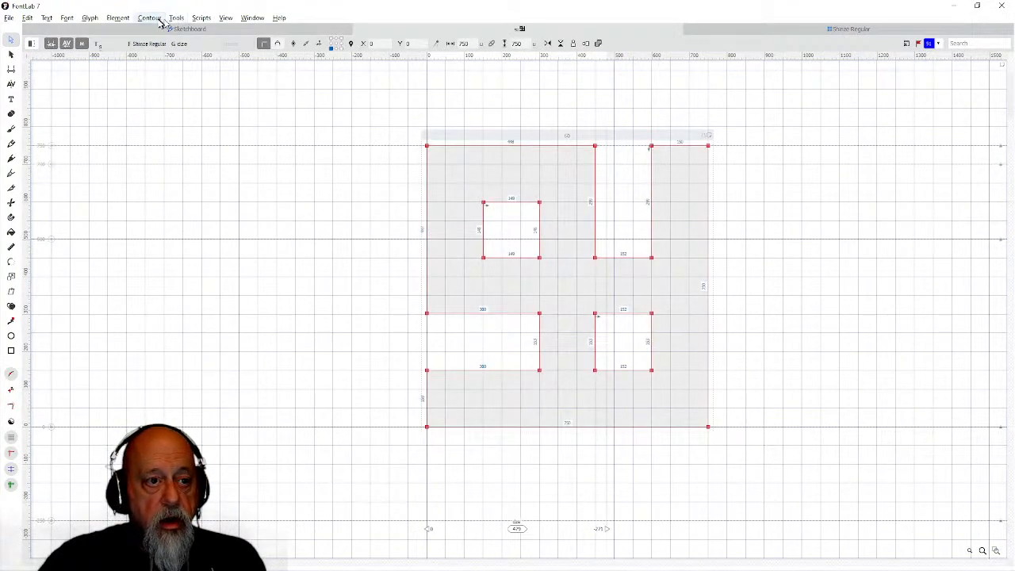
# Rotate dze's outline by 90° and again by 180°, and widen its advance width to 899 with a right sidebearing of 149.
pyautogui.click(177, 18)
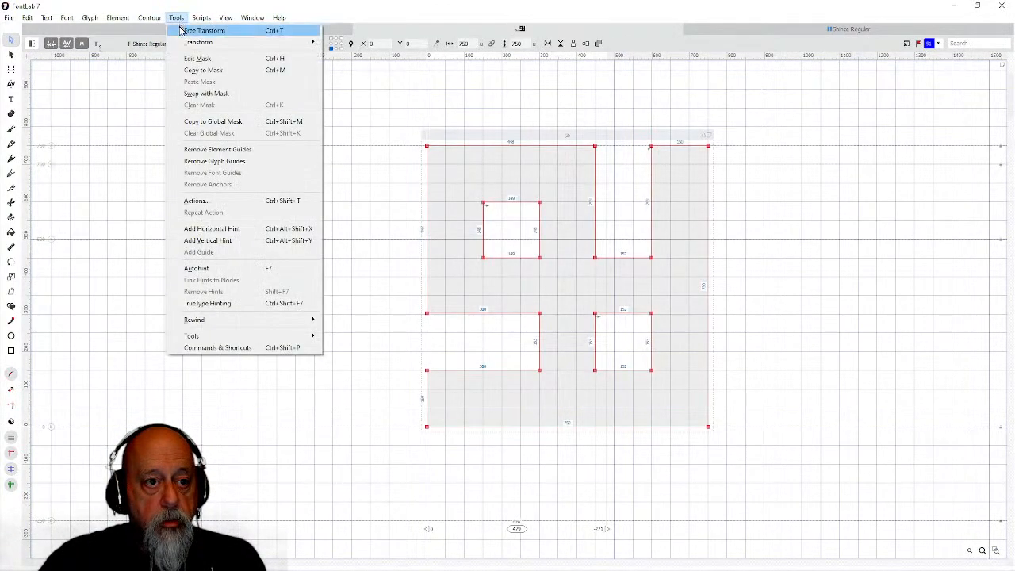
pyautogui.moveTo(206, 42)
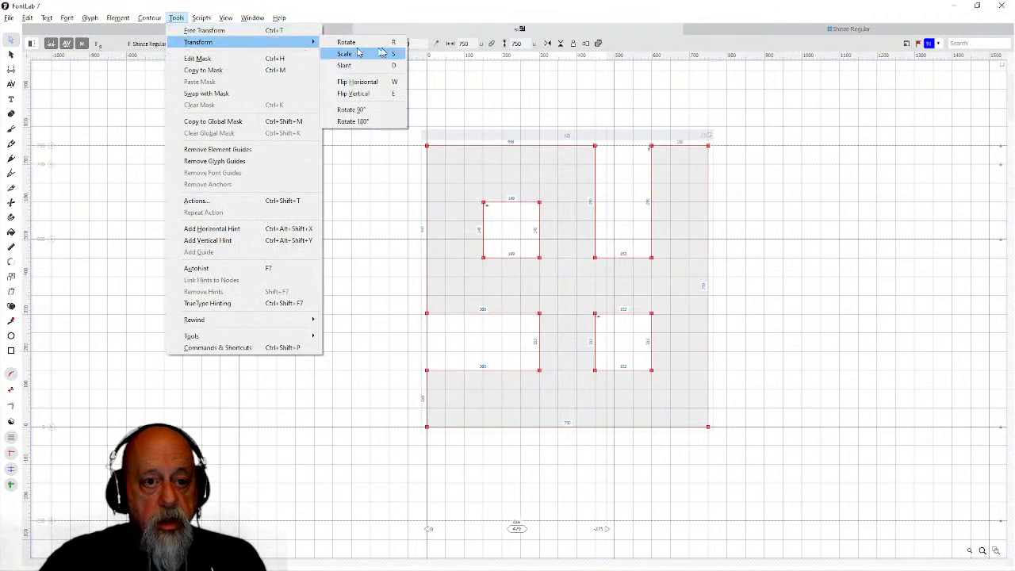
pyautogui.click(359, 112)
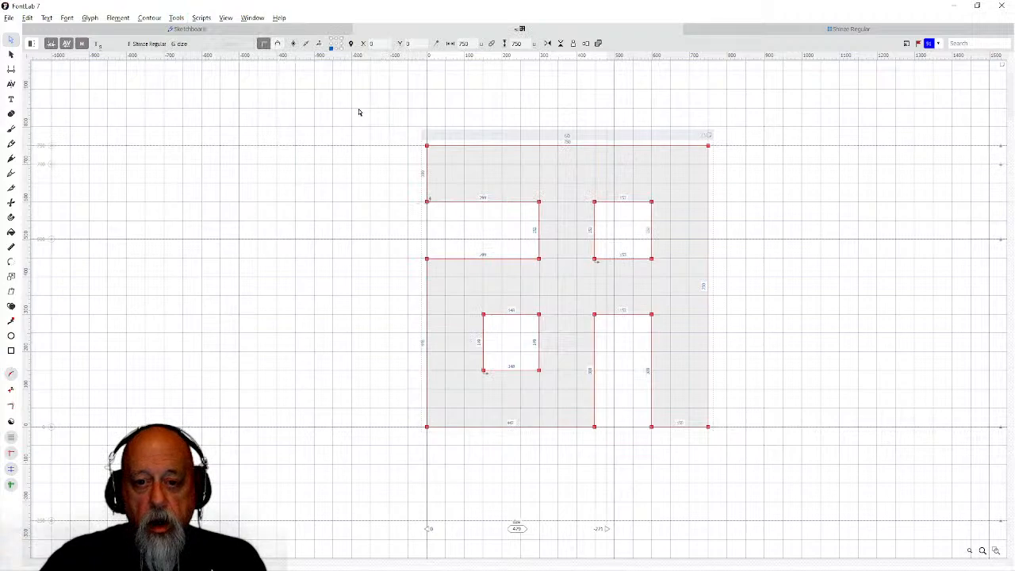
pyautogui.click(177, 19)
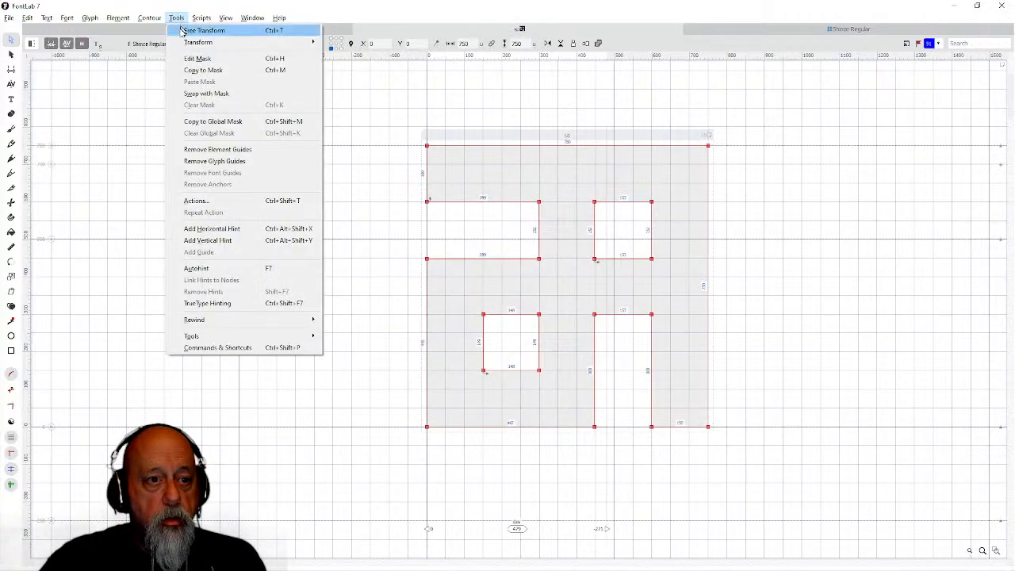
pyautogui.moveTo(184, 43)
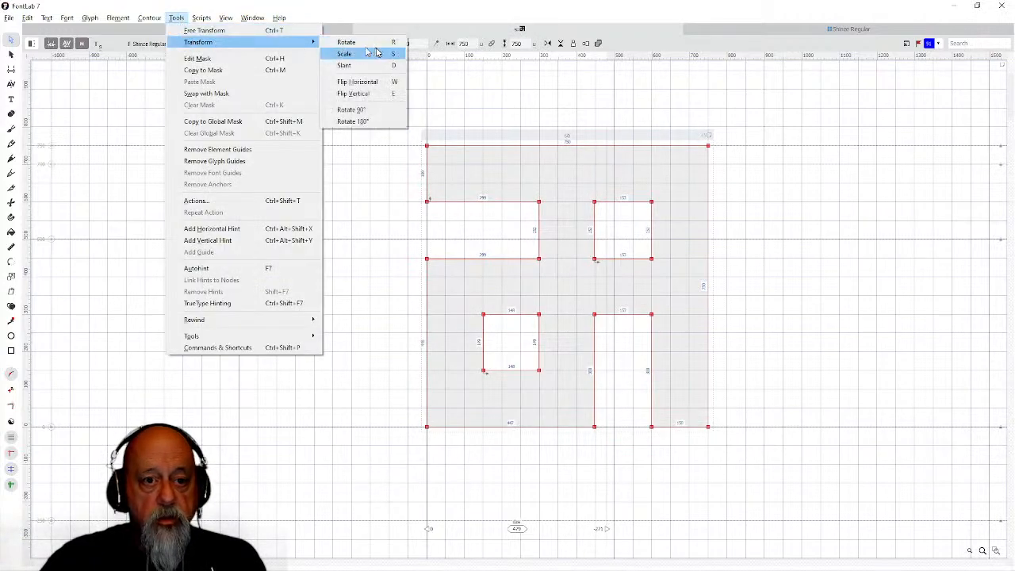
pyautogui.click(349, 121)
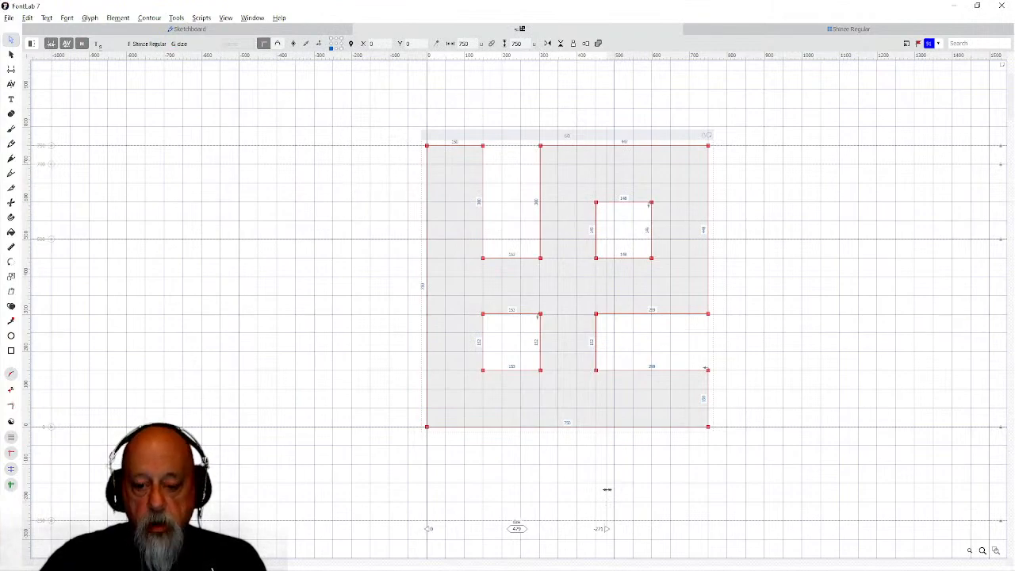
pyautogui.moveTo(602, 528); pyautogui.dragTo(761, 527)
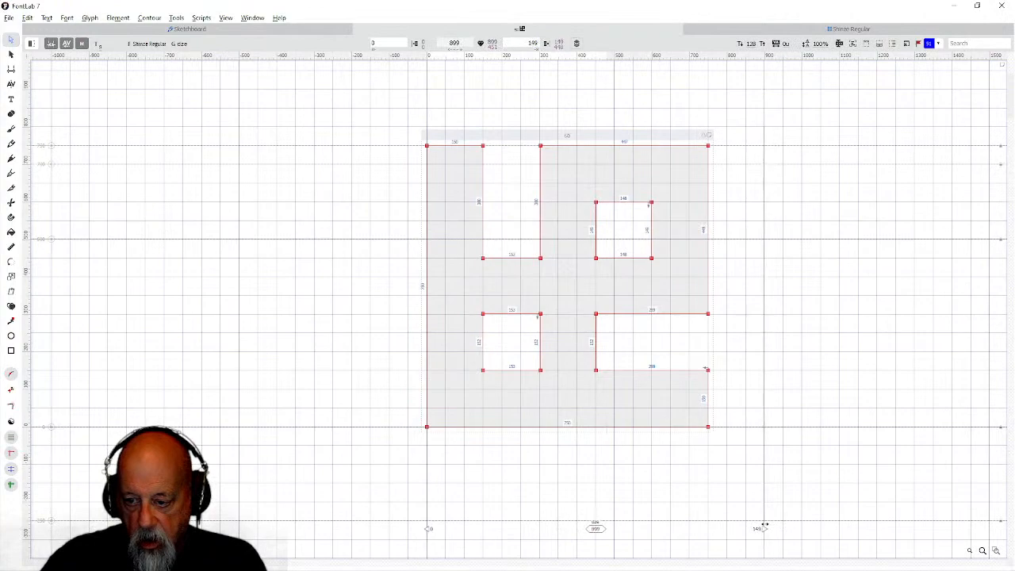
# Flag the four glyphs tsa, tsu, dzi and dze red in the font overview.
pyautogui.click(740, 32)
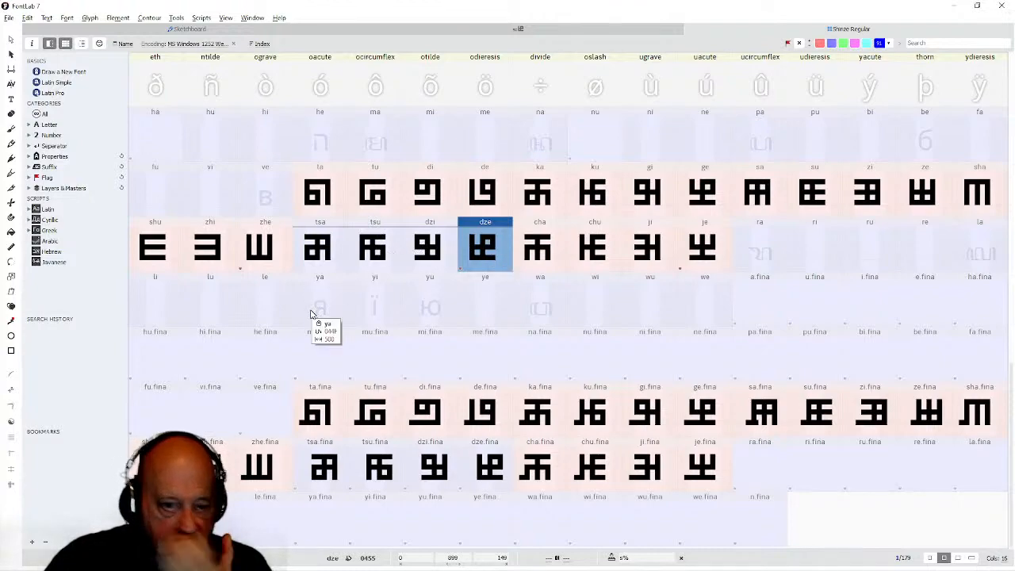
pyautogui.click(315, 253)
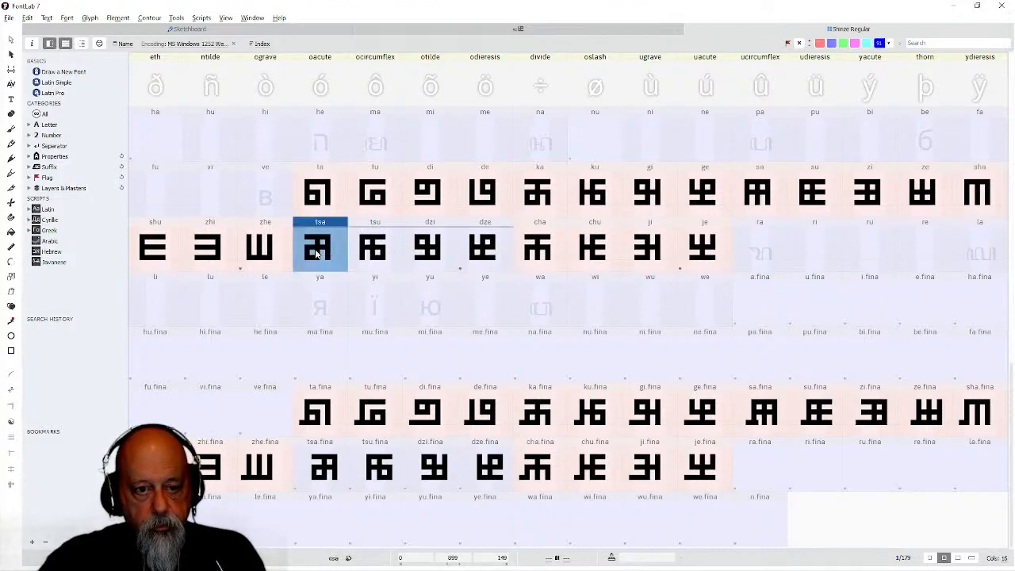
pyautogui.keyDown('shift'); pyautogui.click(485, 262); pyautogui.keyUp('shift')
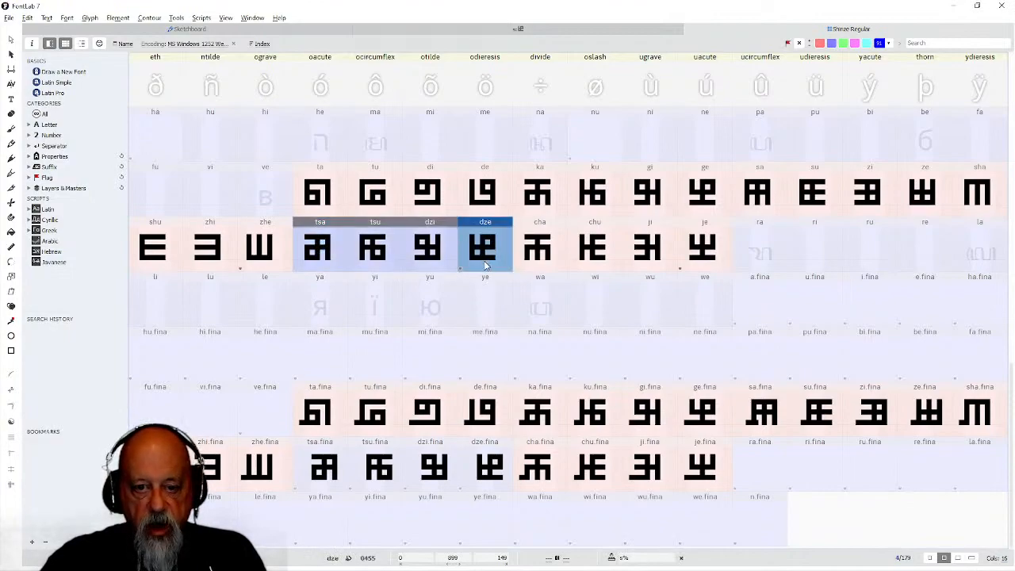
pyautogui.rightClick(485, 265)
pyautogui.moveTo(528, 389)
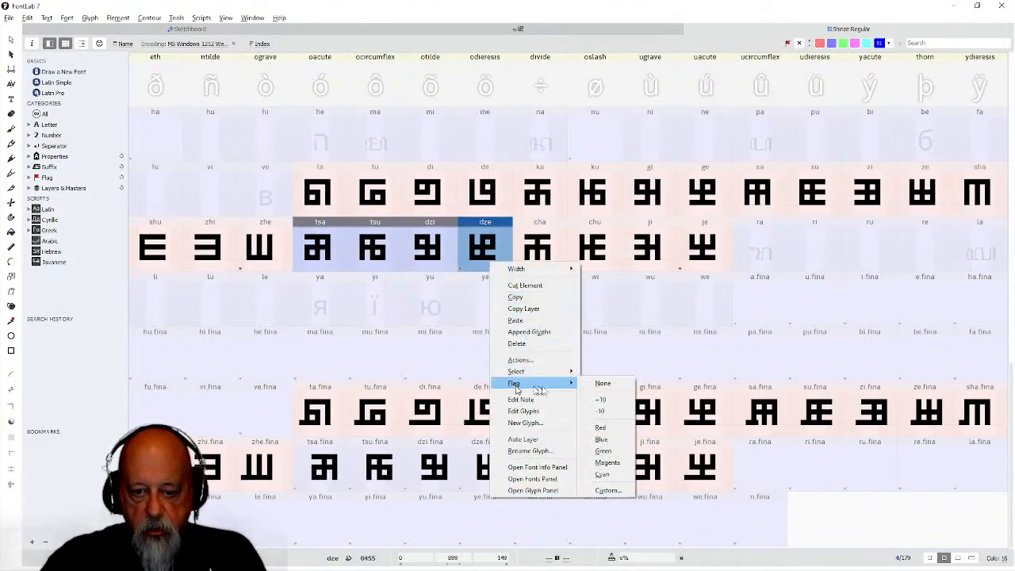
pyautogui.click(603, 427)
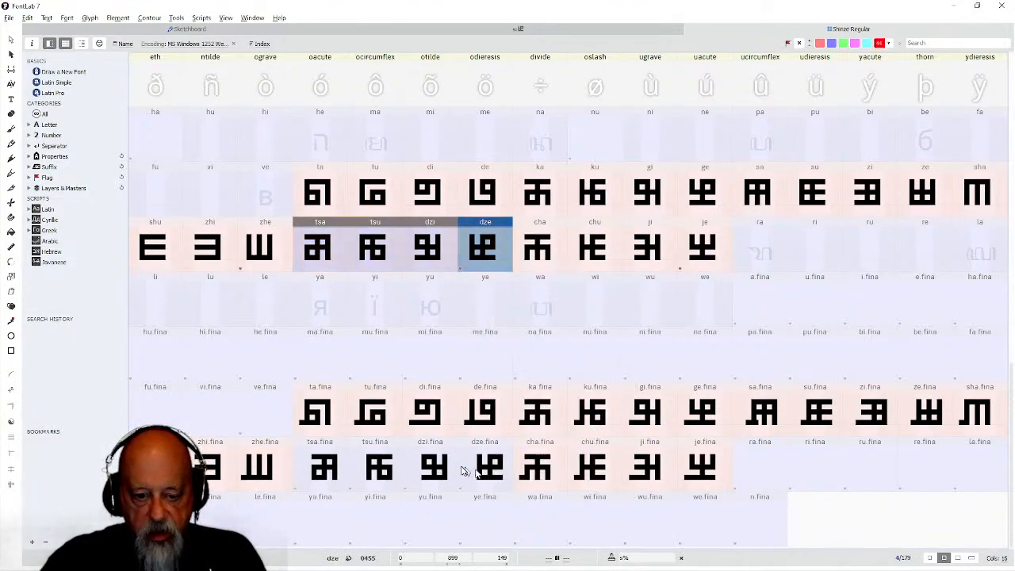
# Decompose the components in the final-form glyphs tsa.fina and tsu.fina into editable outlines.
pyautogui.doubleClick(325, 468)
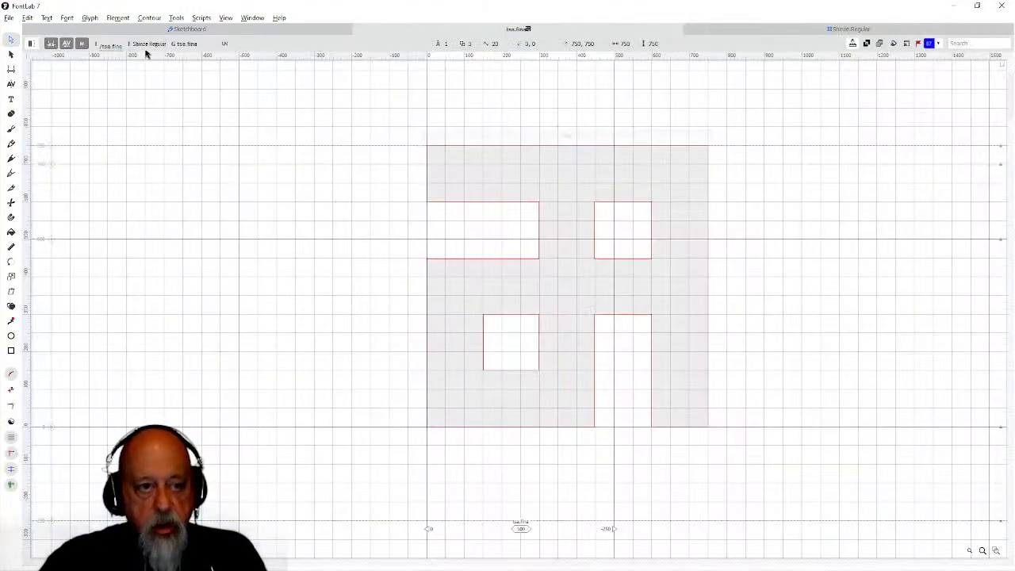
pyautogui.click(89, 18)
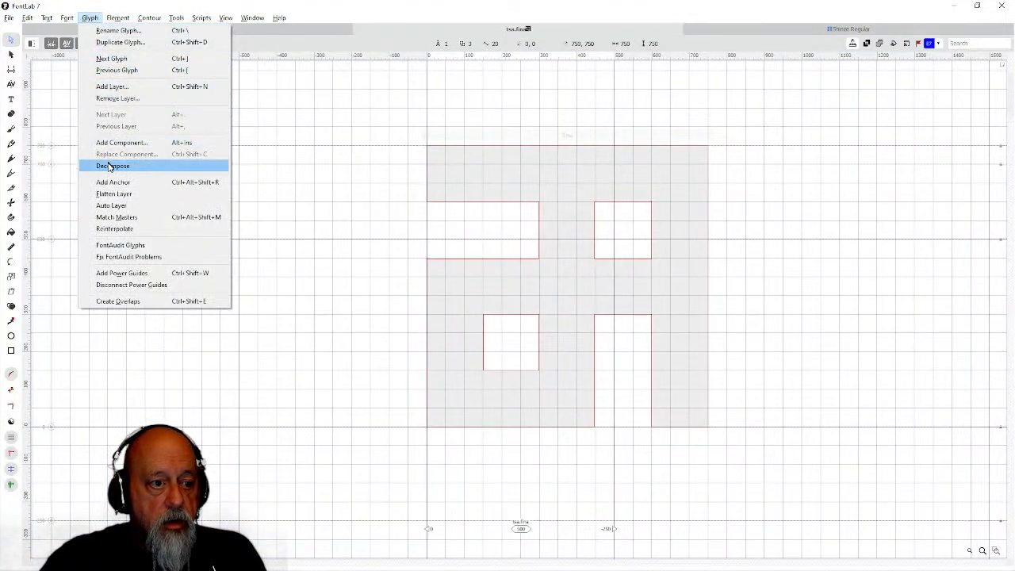
pyautogui.click(111, 165)
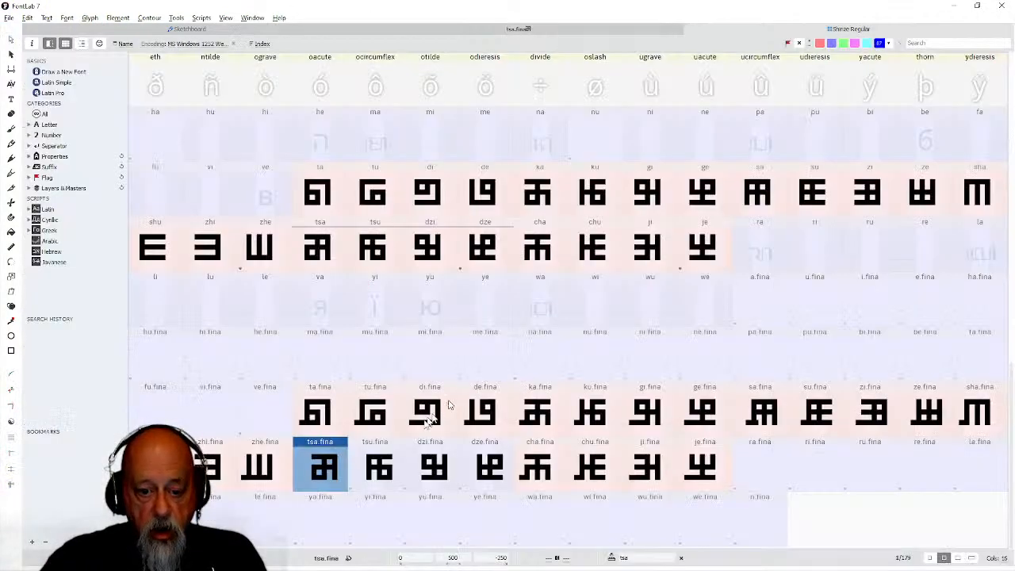
pyautogui.click(383, 470)
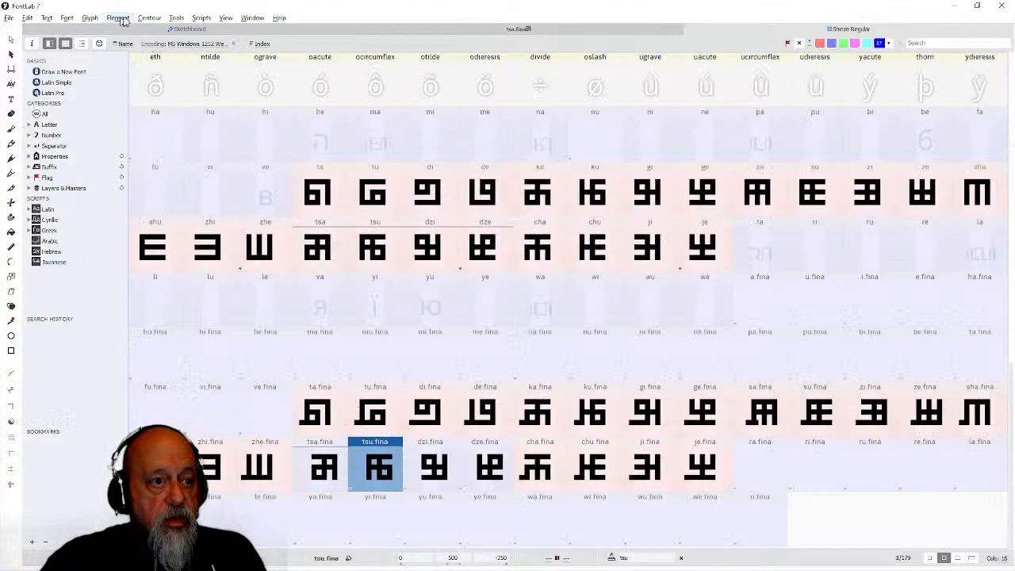
pyautogui.click(89, 17)
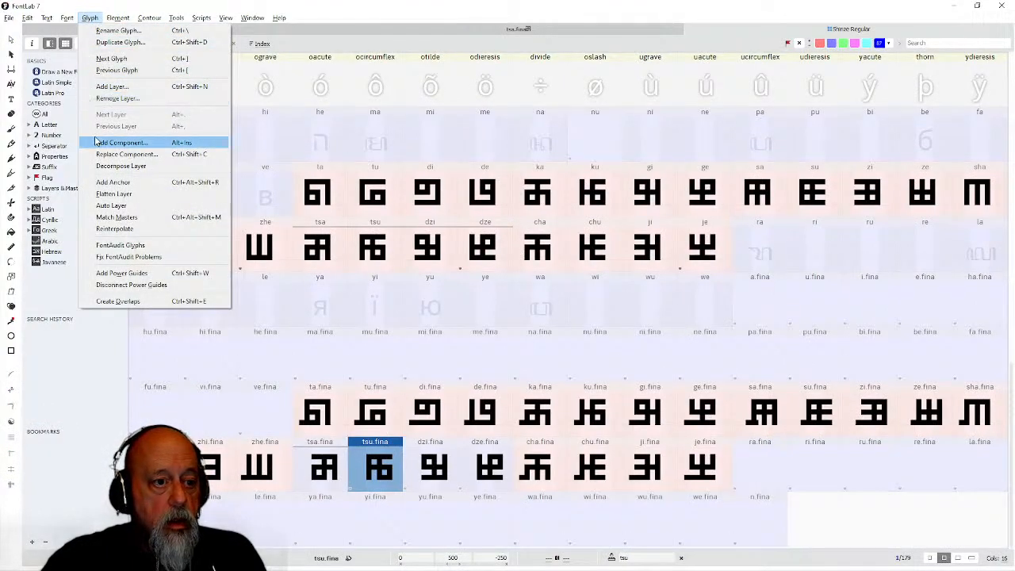
pyautogui.click(101, 168)
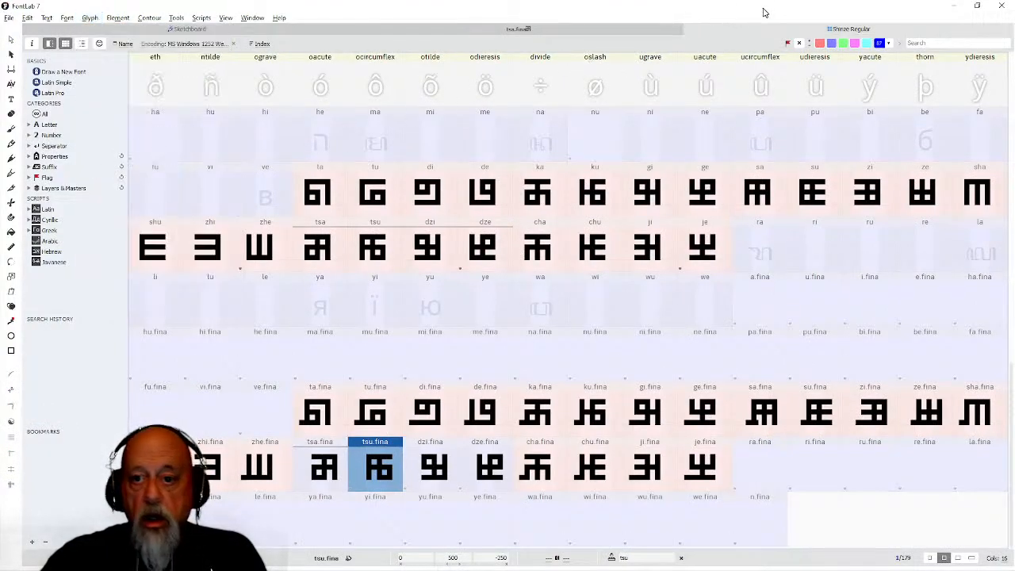
# Decompose the components in the final-form glyphs dzi.fina and dze.fina, and return to the font overview.
pyautogui.doubleClick(445, 464)
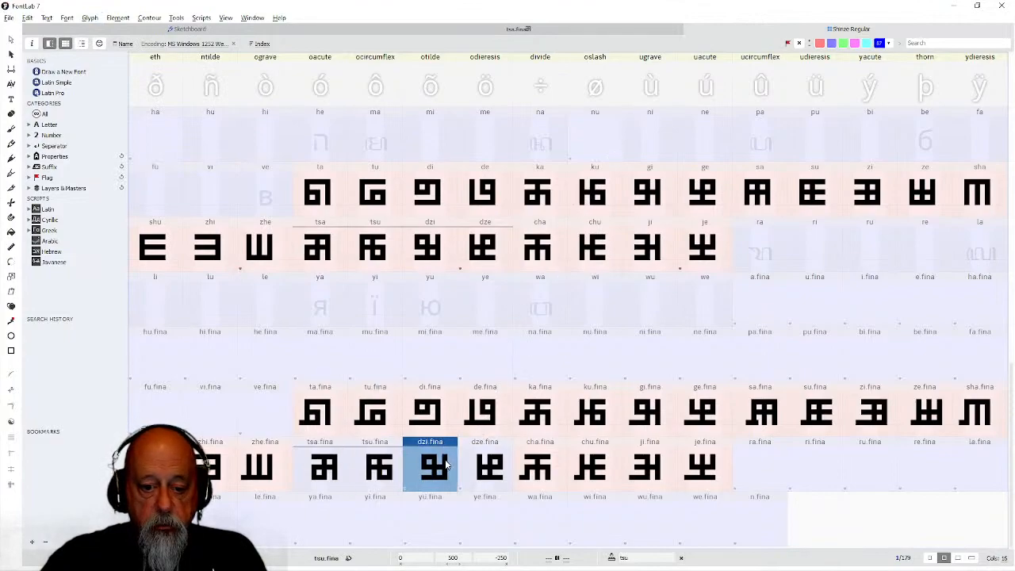
pyautogui.click(92, 18)
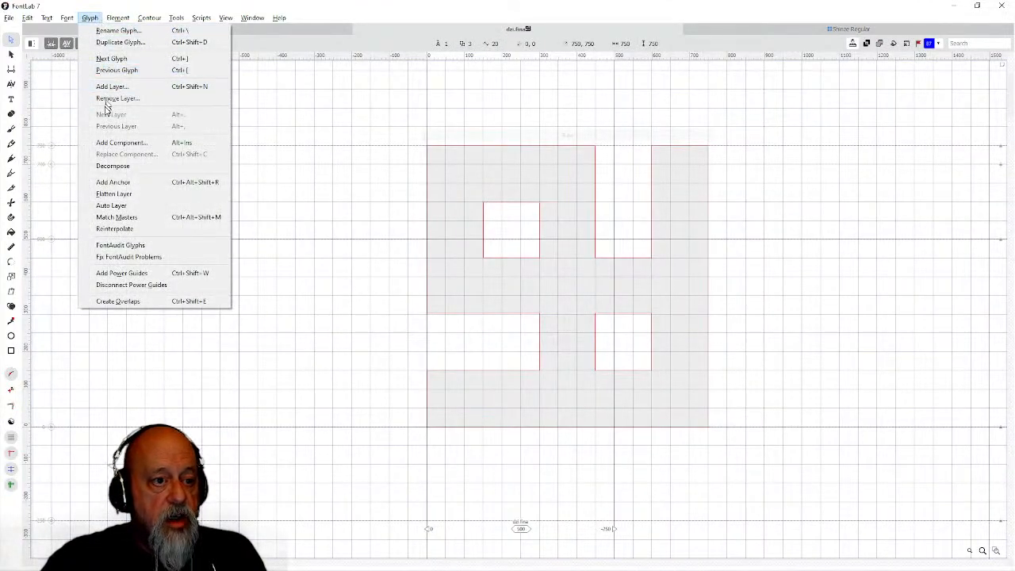
pyautogui.click(109, 166)
pyautogui.click(702, 29)
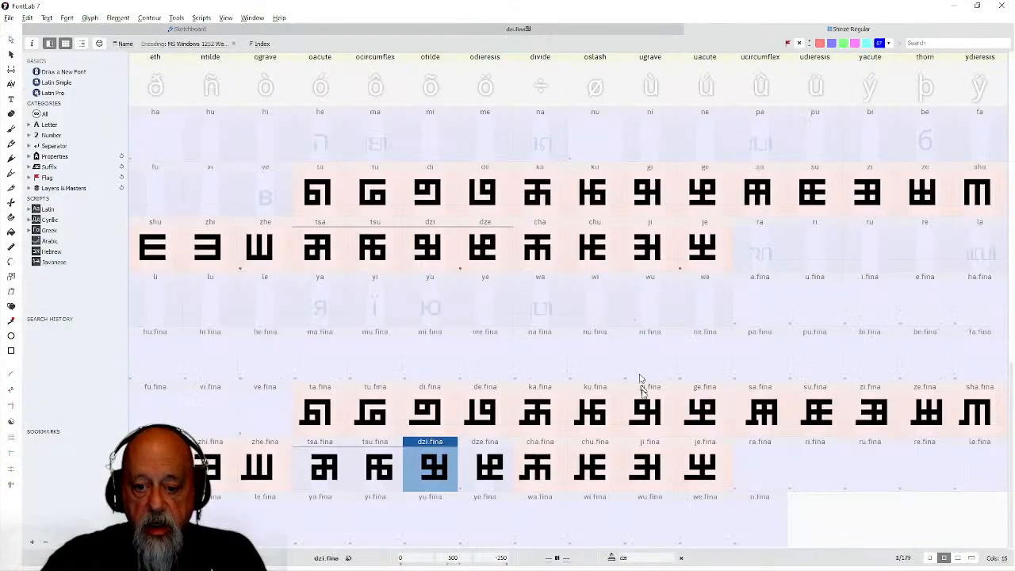
pyautogui.doubleClick(485, 476)
pyautogui.click(89, 17)
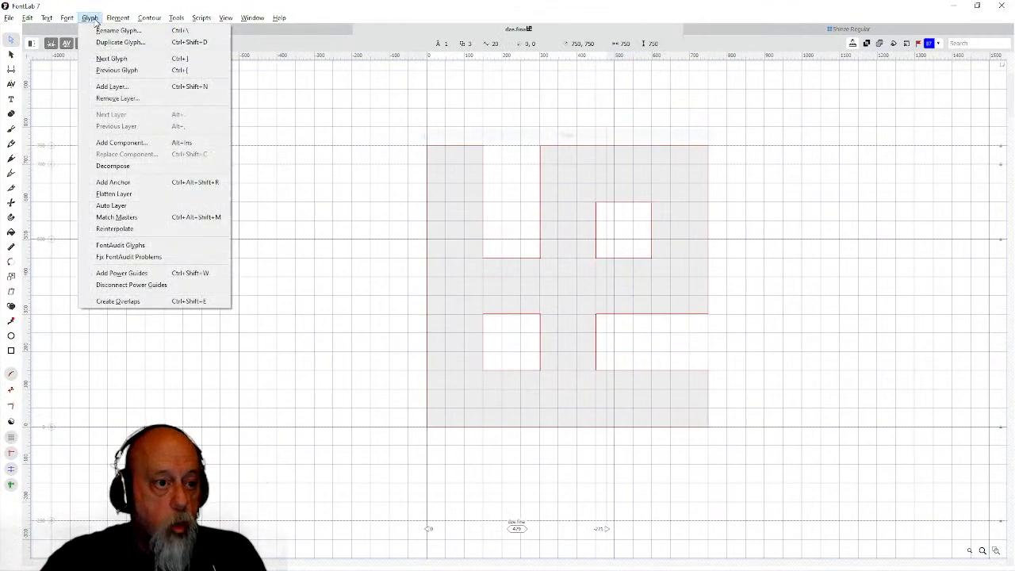
pyautogui.click(111, 166)
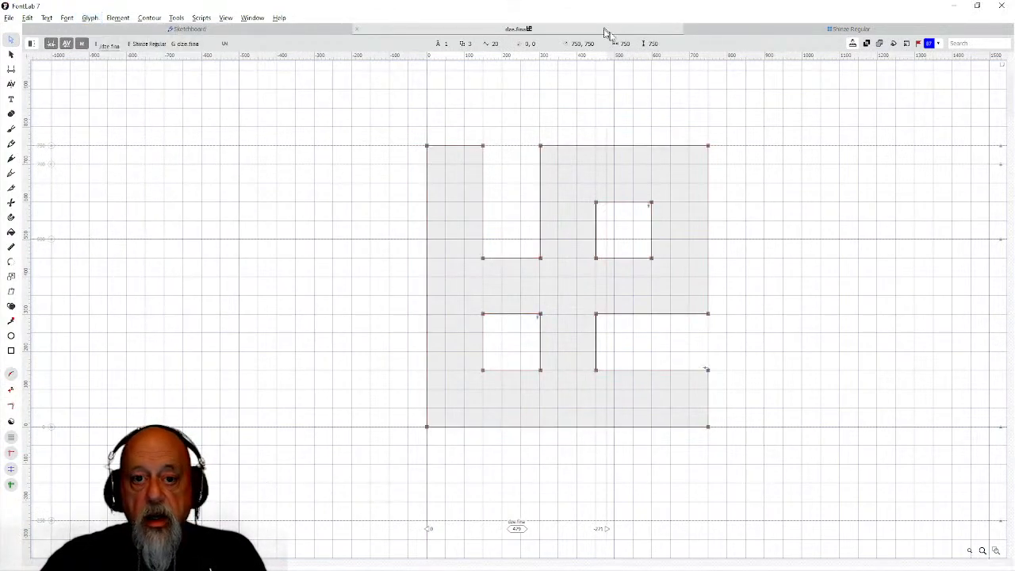
pyautogui.click(696, 30)
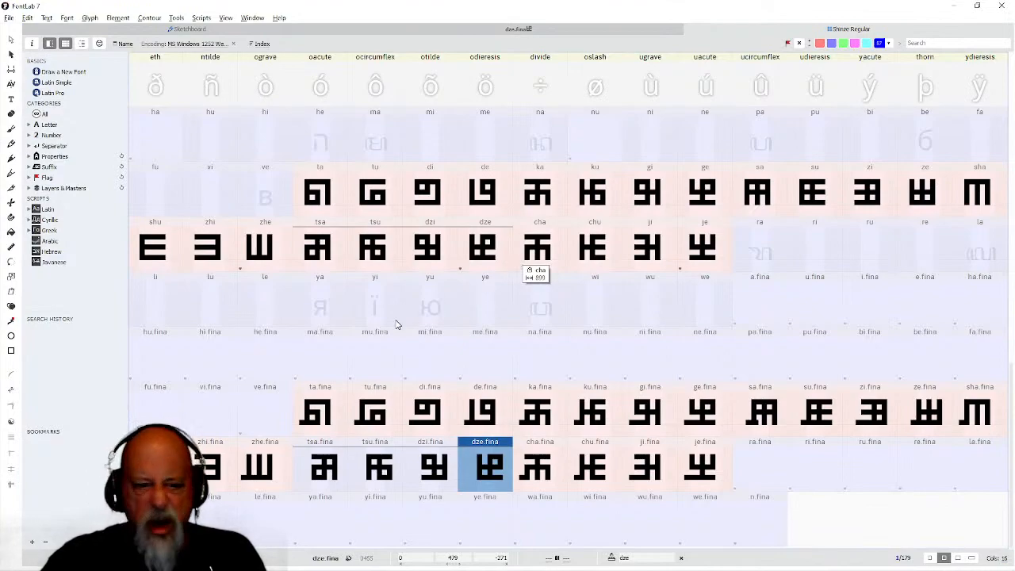
# Widen the advance widths of tsa.fina and tsu.fina to 897 each, with right sidebearings of 147.
pyautogui.doubleClick(340, 481)
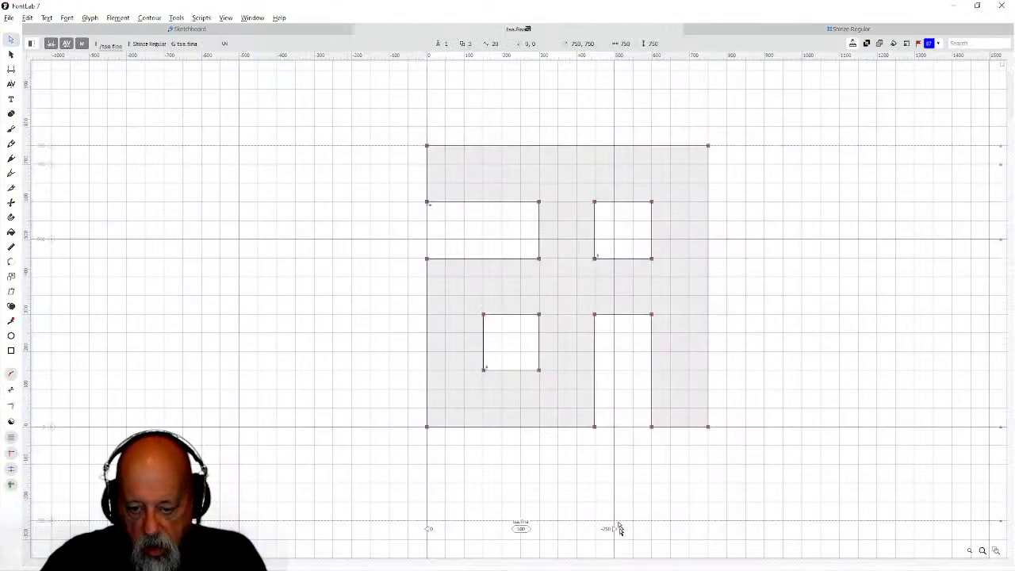
pyautogui.moveTo(614, 529); pyautogui.dragTo(762, 514)
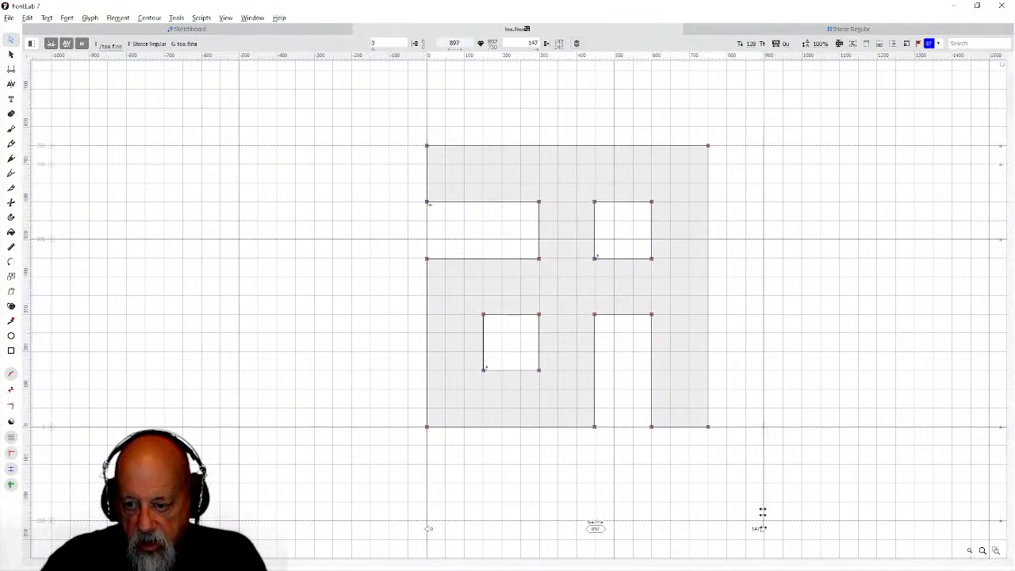
pyautogui.click(772, 31)
pyautogui.doubleClick(381, 458)
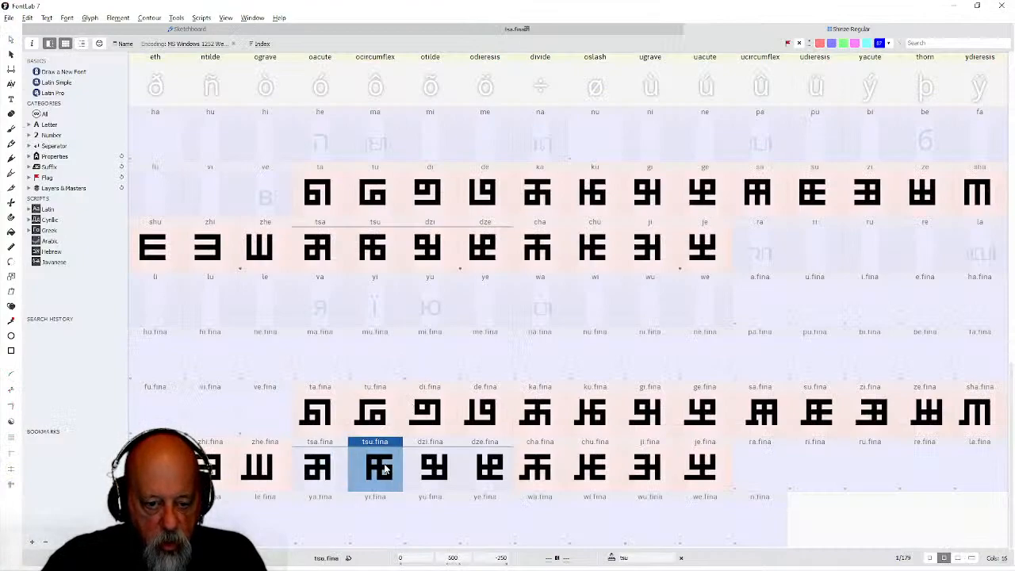
pyautogui.moveTo(611, 529); pyautogui.dragTo(762, 528)
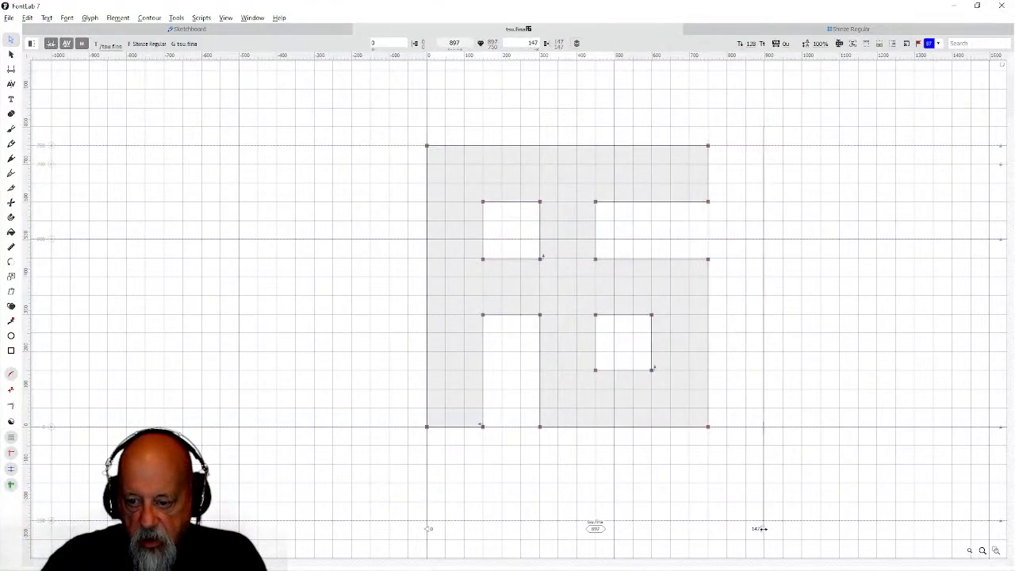
pyautogui.click(734, 30)
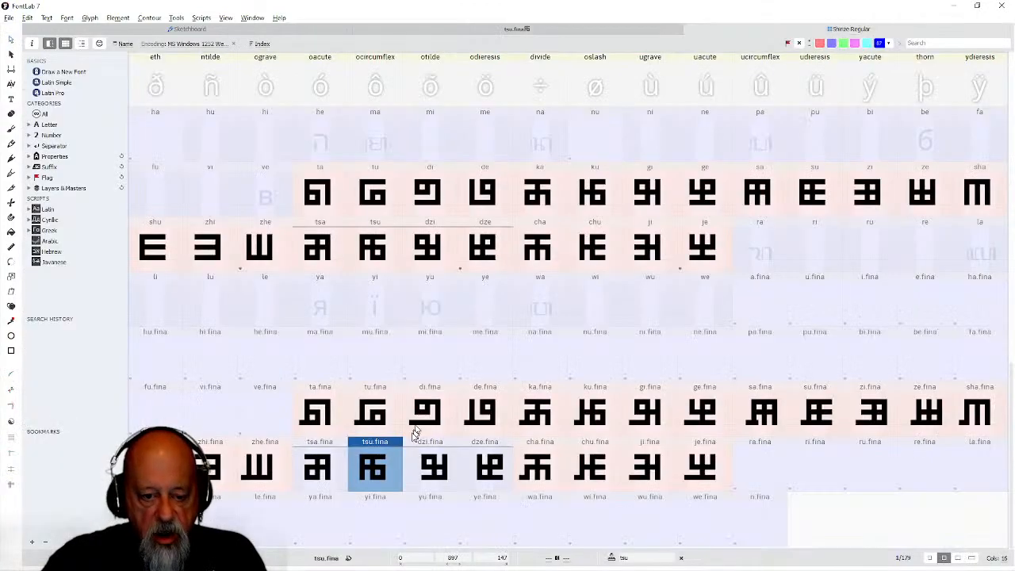
# Widen the advance widths of dzi.fina and dze.fina to 899 each, with right sidebearings of 149.
pyautogui.doubleClick(436, 479)
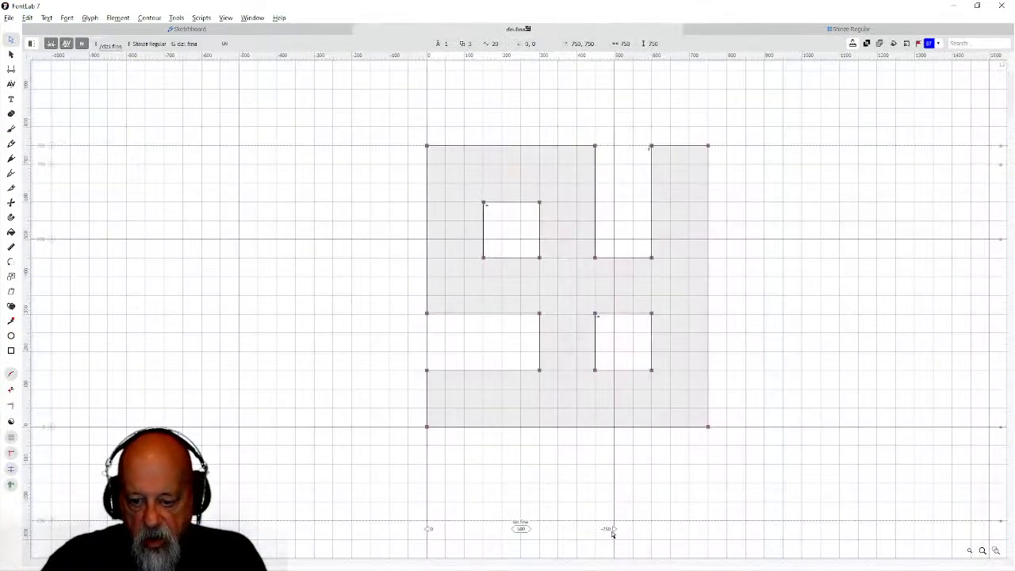
pyautogui.moveTo(614, 529); pyautogui.dragTo(763, 537)
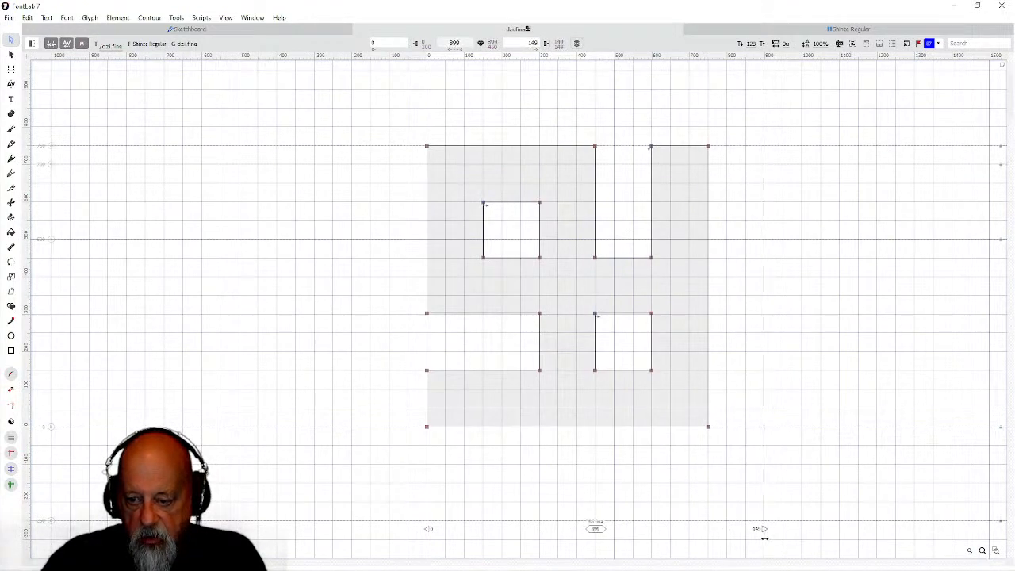
pyautogui.click(782, 32)
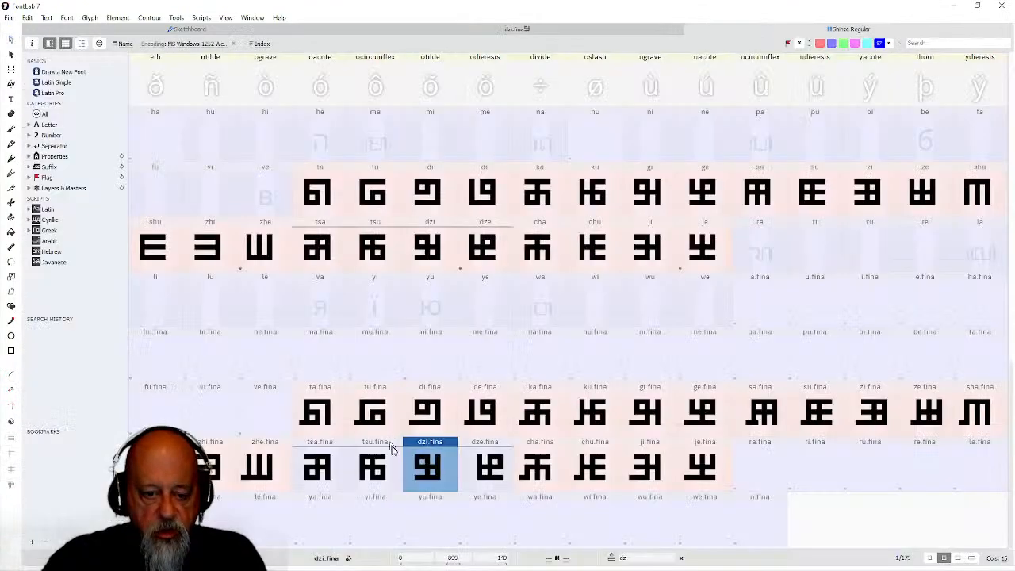
pyautogui.click(493, 473)
pyautogui.doubleClick(493, 473)
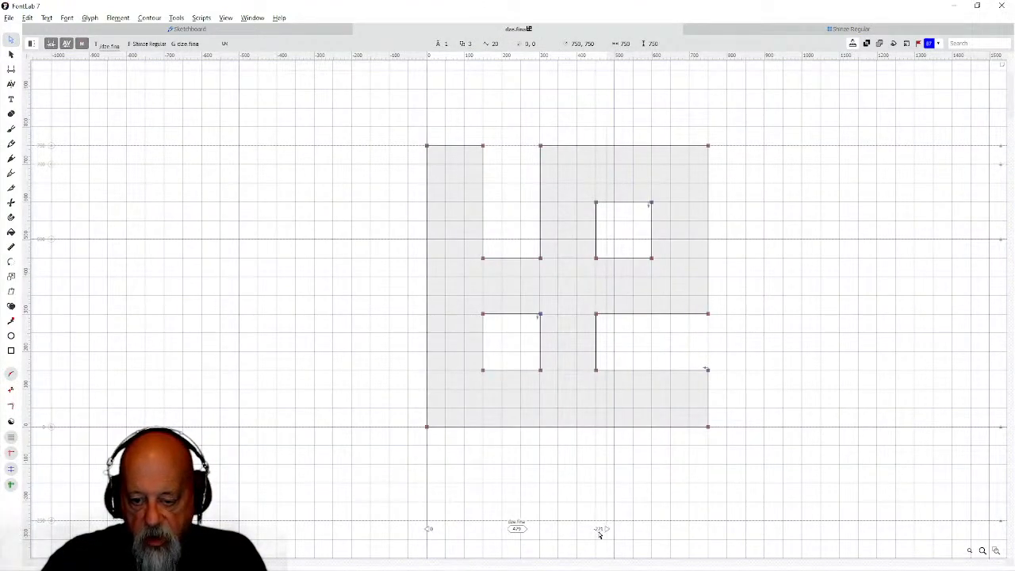
pyautogui.moveTo(706, 532); pyautogui.dragTo(764, 538)
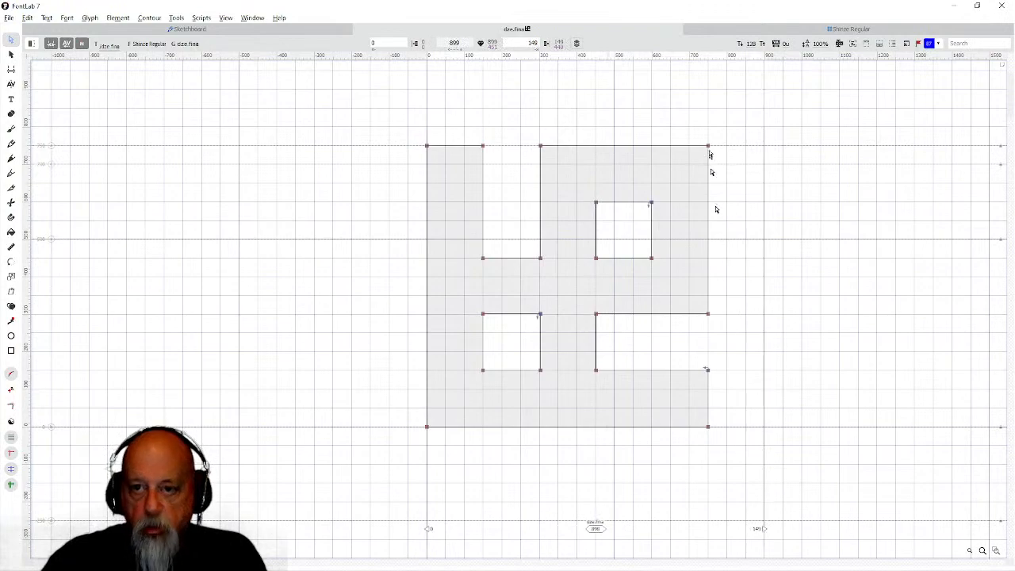
pyautogui.click(733, 32)
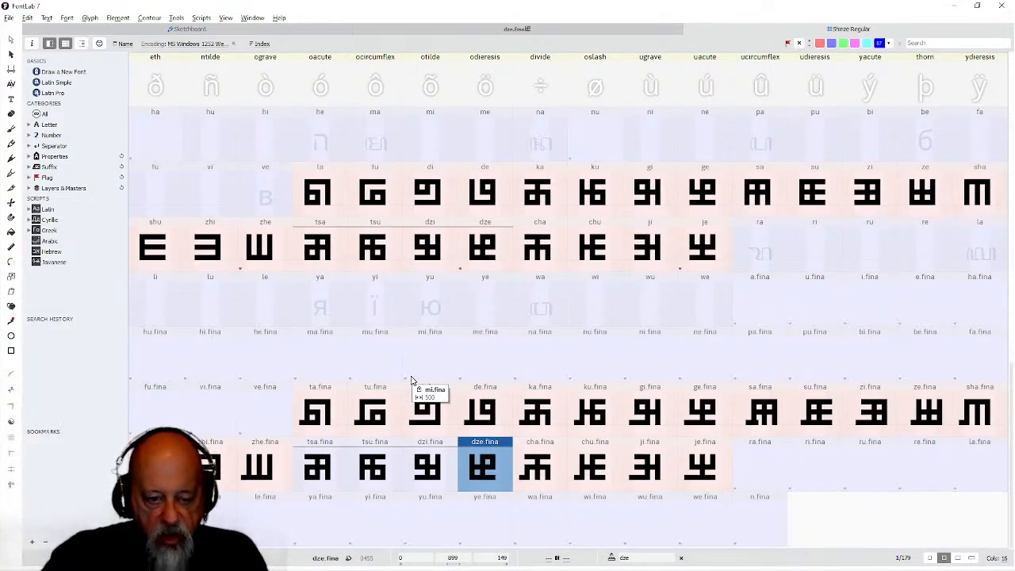
# In the tsa.fina glyph, draw a rectangle about 201 by 150 units on the baseline, just left of the outline.
pyautogui.doubleClick(317, 468)
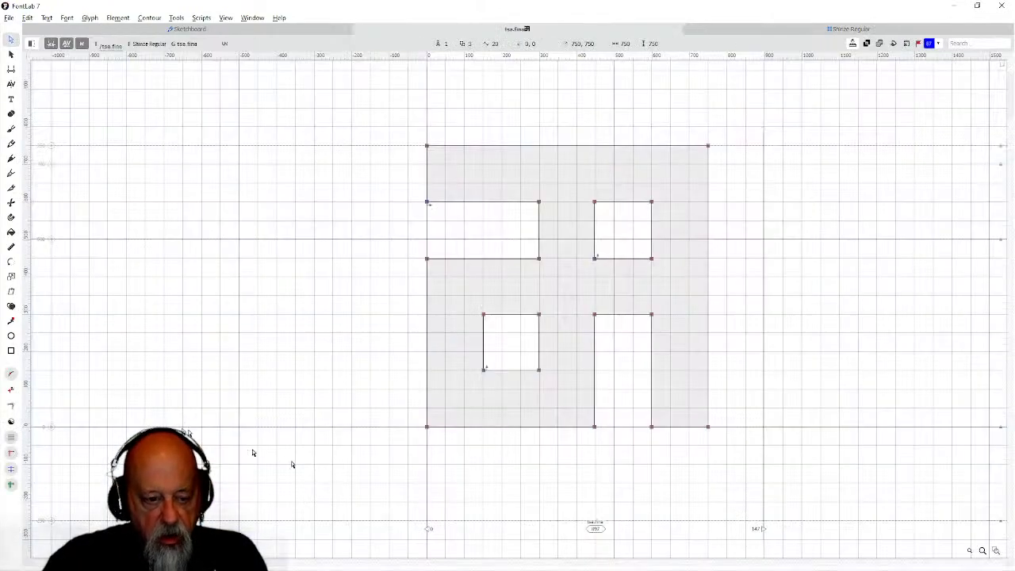
pyautogui.click(11, 350)
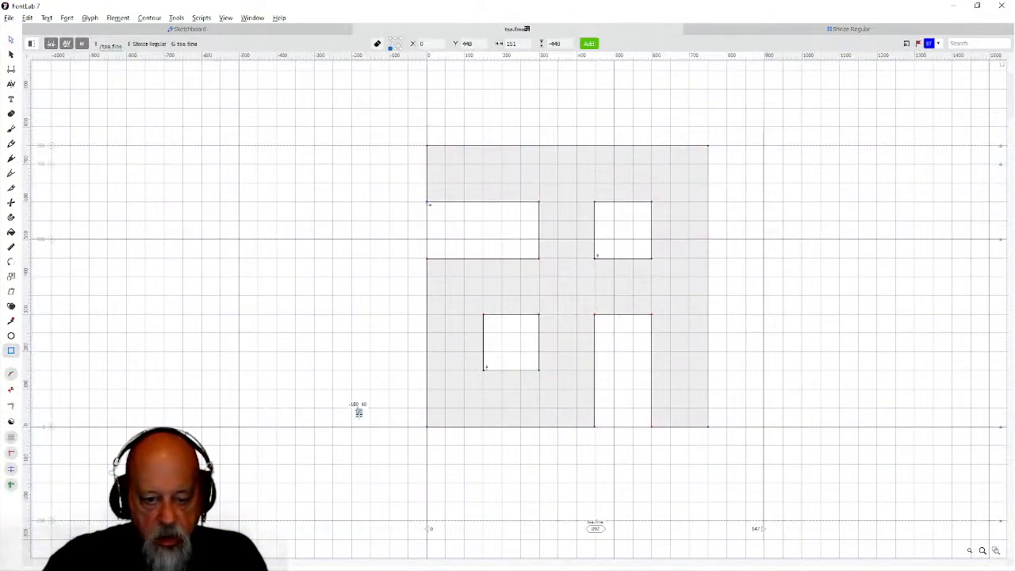
pyautogui.moveTo(332, 370); pyautogui.dragTo(408, 427)
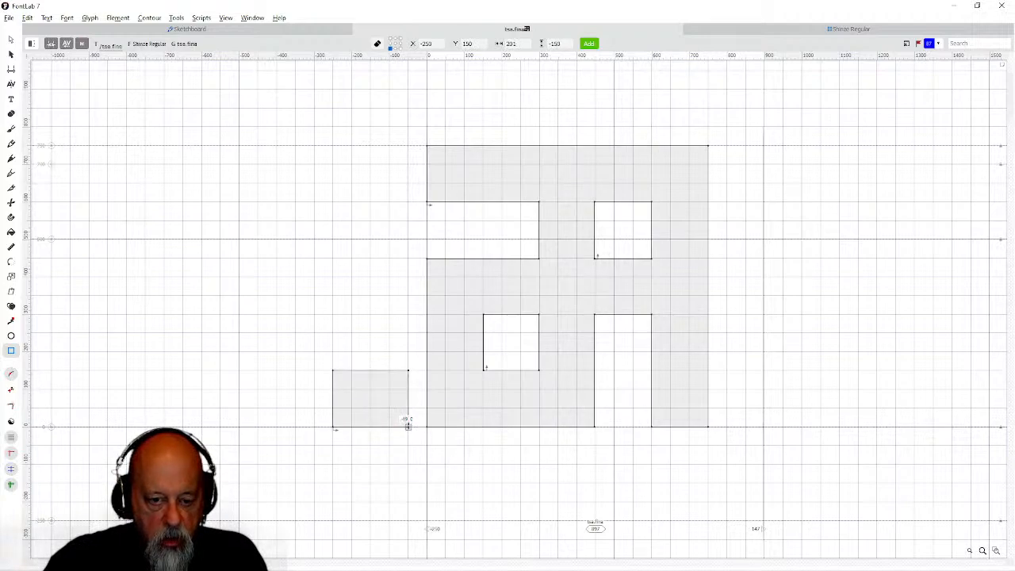
# Shift the new rectangle's left edge outward to make the rectangle about 207 units wide.
pyautogui.click(12, 40)
pyautogui.moveTo(319, 359); pyautogui.dragTo(338, 428)
pyautogui.press('Left')
pyautogui.press('Left')
pyautogui.press('Left')
pyautogui.press('Left')
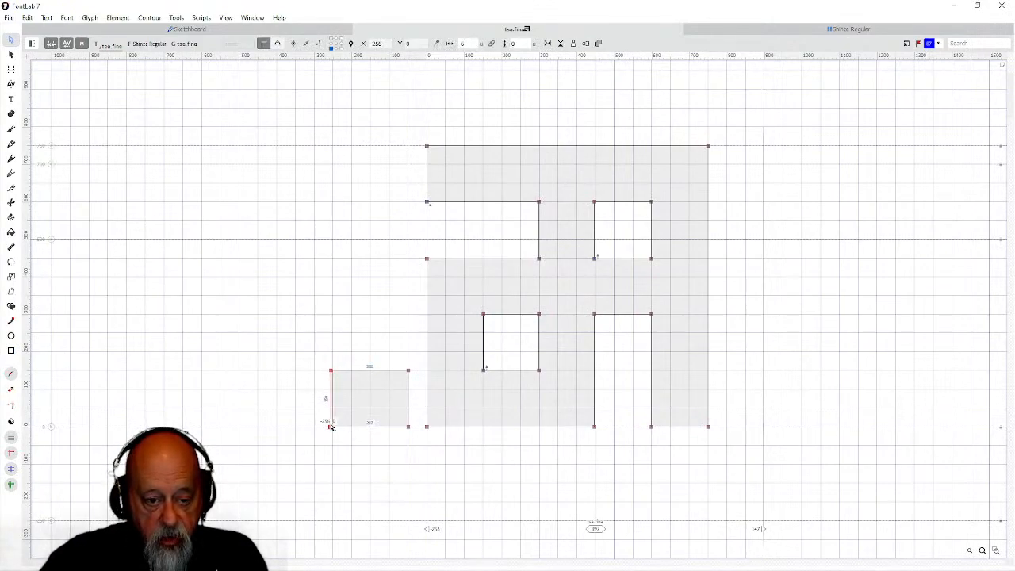
# Move the rectangle to X -157 so it overlaps the glyph's lower-left foot, merge the overlapping contours, and return to the font overview.
pyautogui.moveTo(314, 352); pyautogui.dragTo(444, 428)
pyautogui.moveTo(311, 321); pyautogui.dragTo(465, 491)
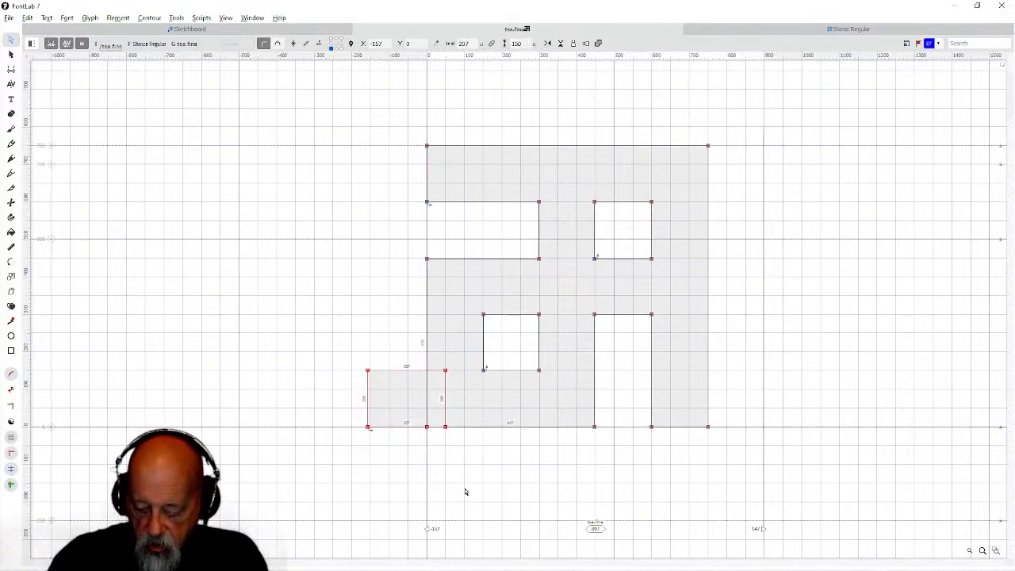
pyautogui.hotkey('ctrl', 'alt', 'o')
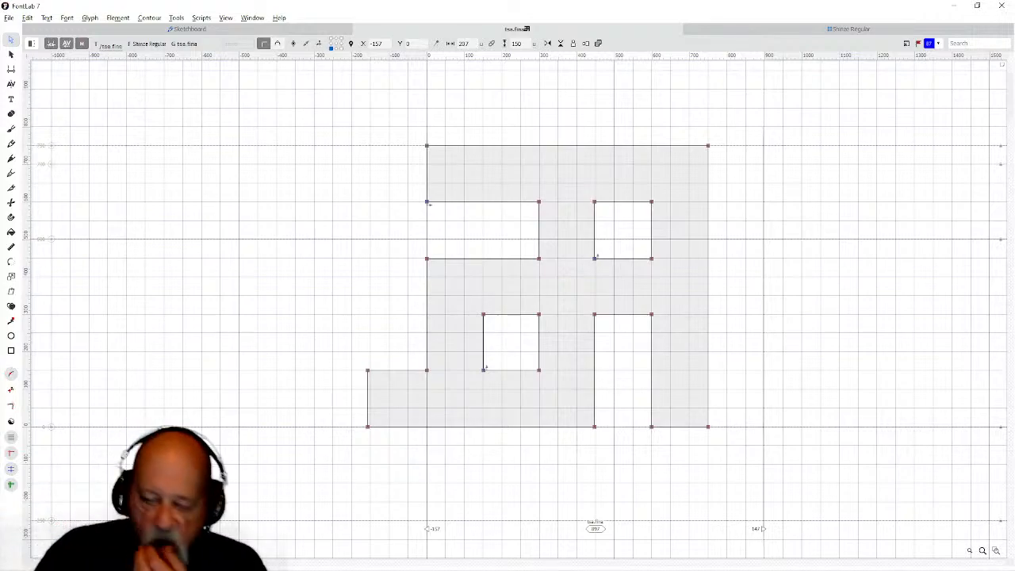
pyautogui.click(734, 29)
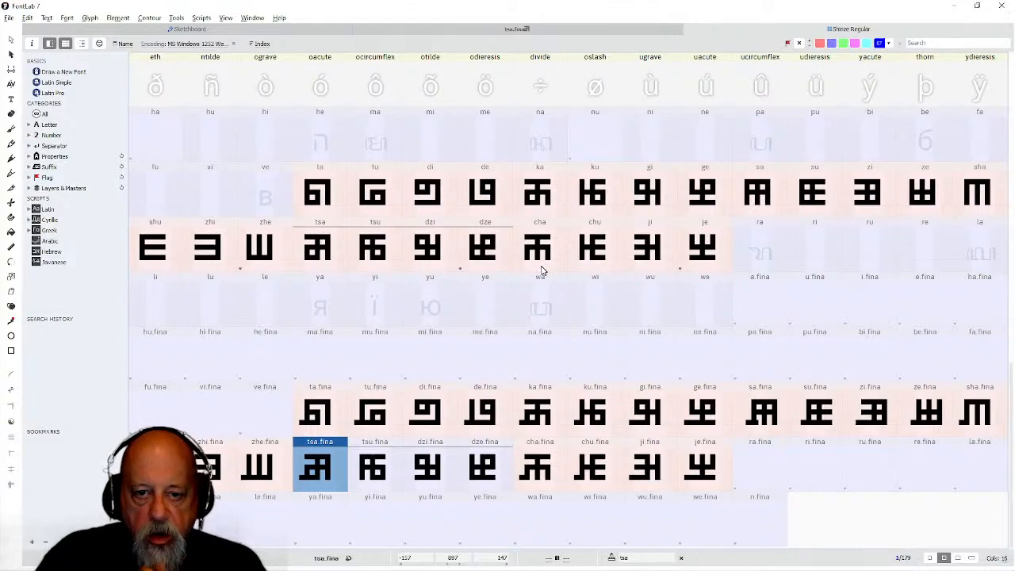
# Collapse the advance width of the lowercase k glyph to -5 and flag the glyph green in the font overview.
pyautogui.scroll(13, 543, 270)
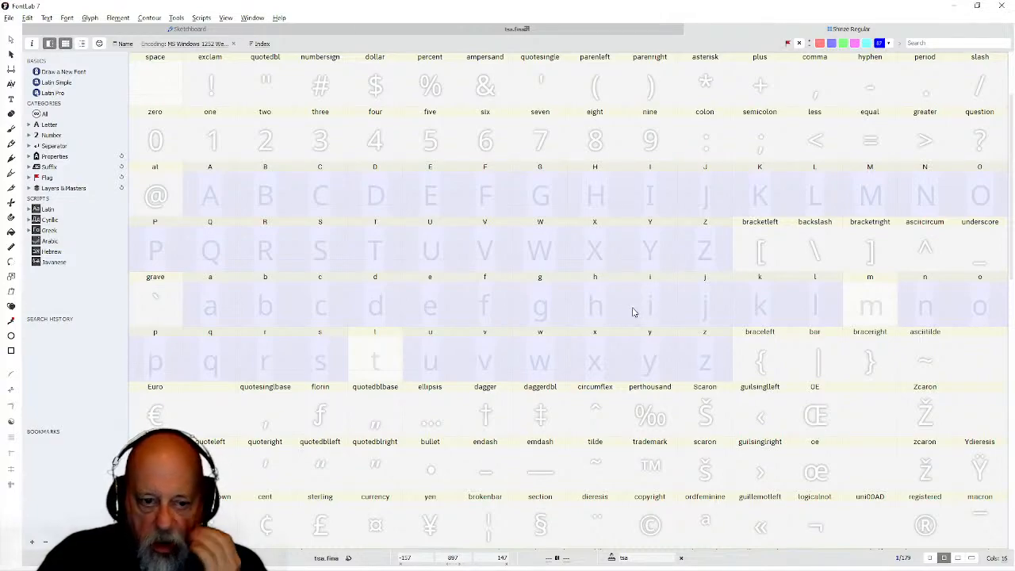
pyautogui.doubleClick(757, 308)
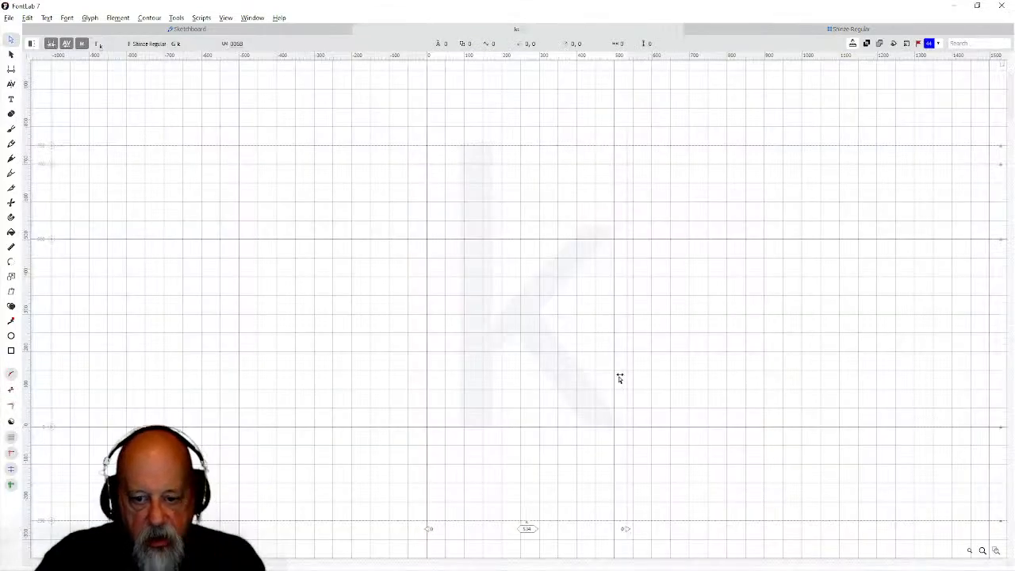
pyautogui.moveTo(626, 528); pyautogui.dragTo(420, 537)
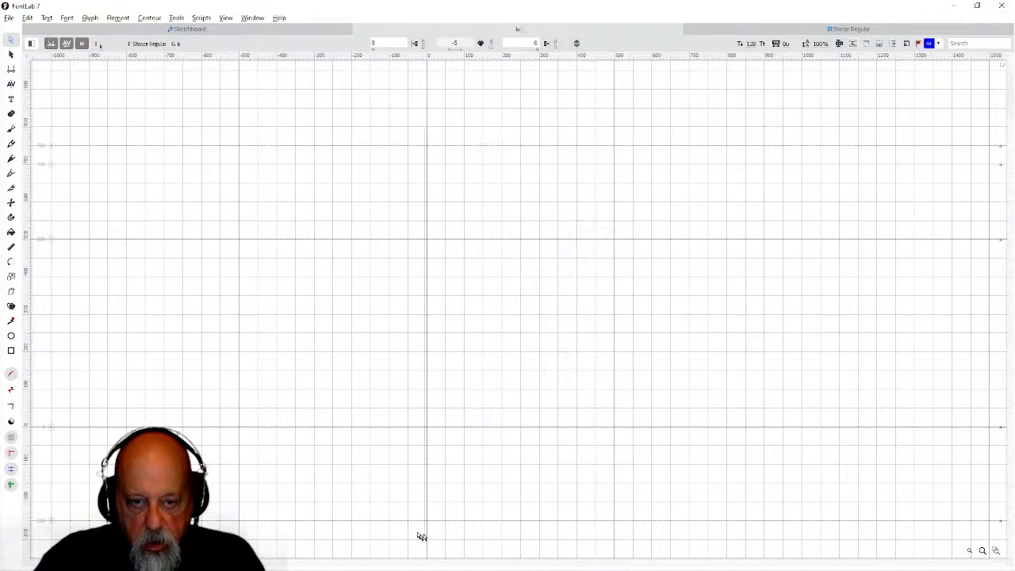
pyautogui.click(743, 32)
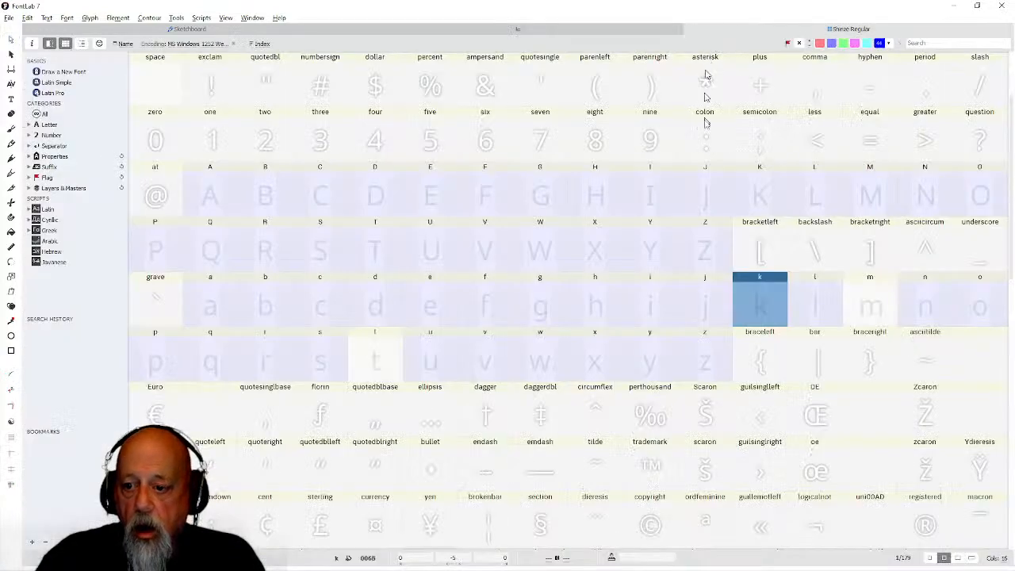
pyautogui.rightClick(753, 306)
pyautogui.moveTo(780, 426)
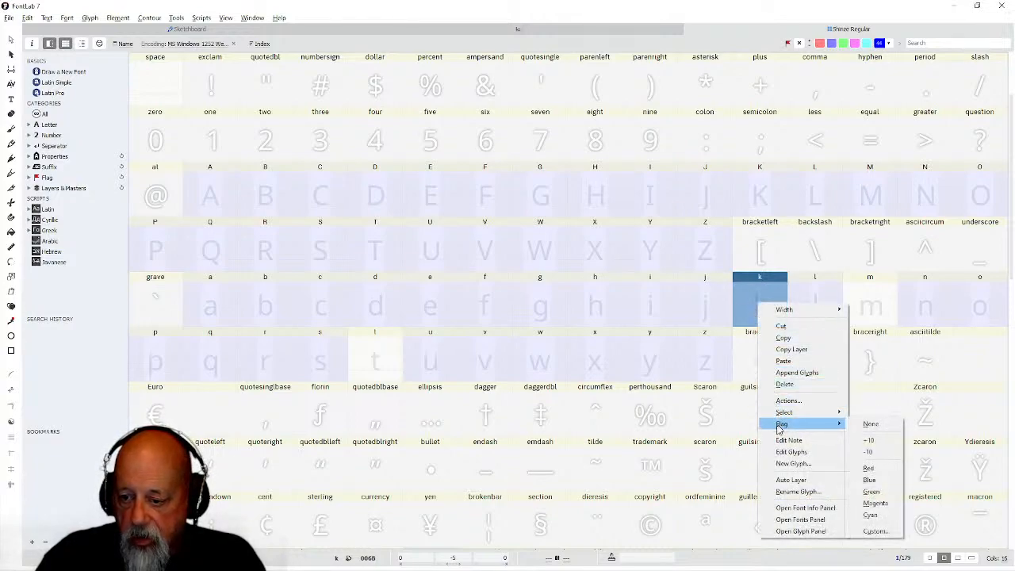
pyautogui.click(869, 515)
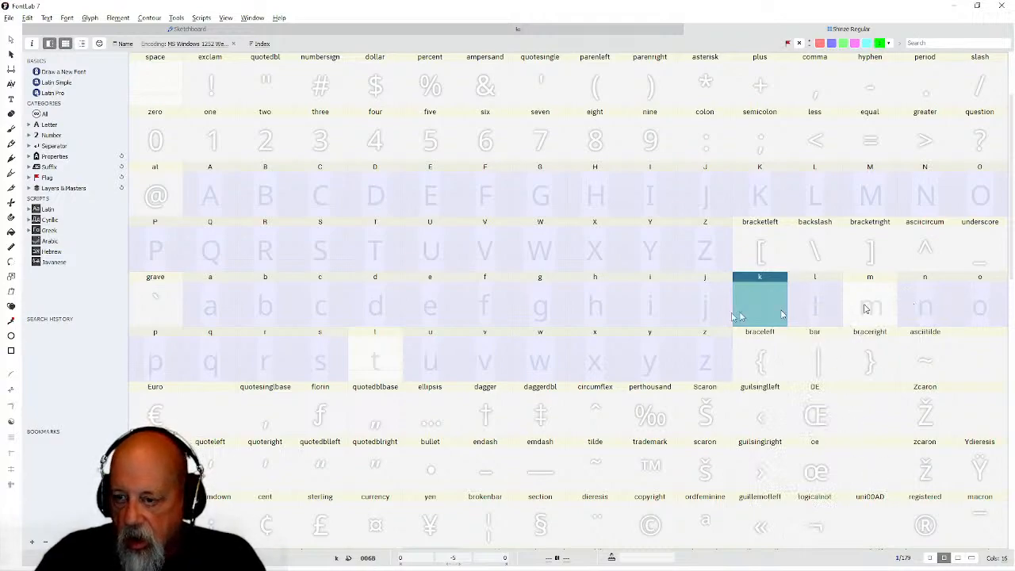
# Collapse the advance width of the lowercase s glyph to 2 and flag the glyph green in the font overview.
pyautogui.doubleClick(325, 361)
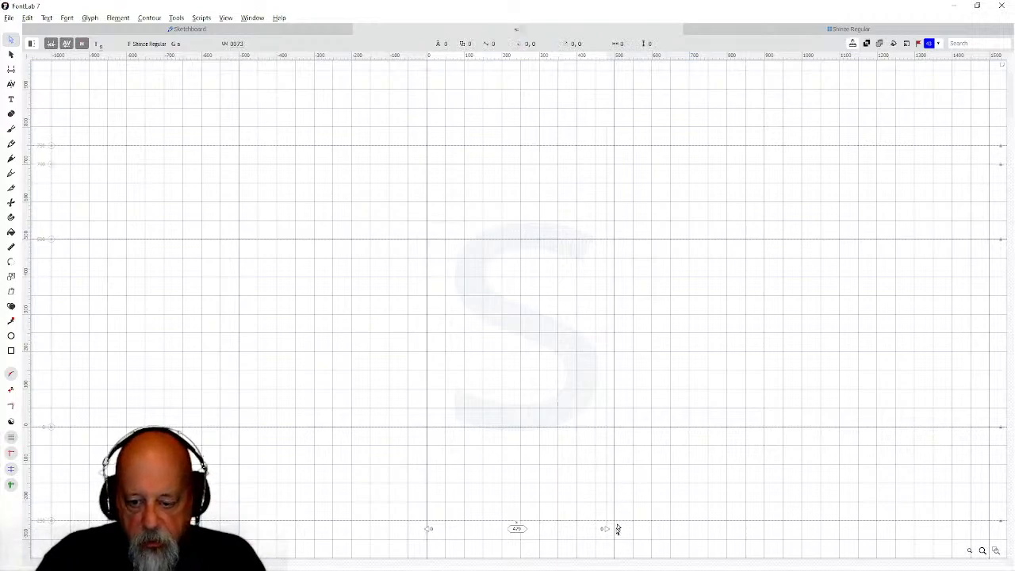
pyautogui.moveTo(605, 528); pyautogui.dragTo(428, 542)
pyautogui.click(702, 32)
pyautogui.rightClick(319, 362)
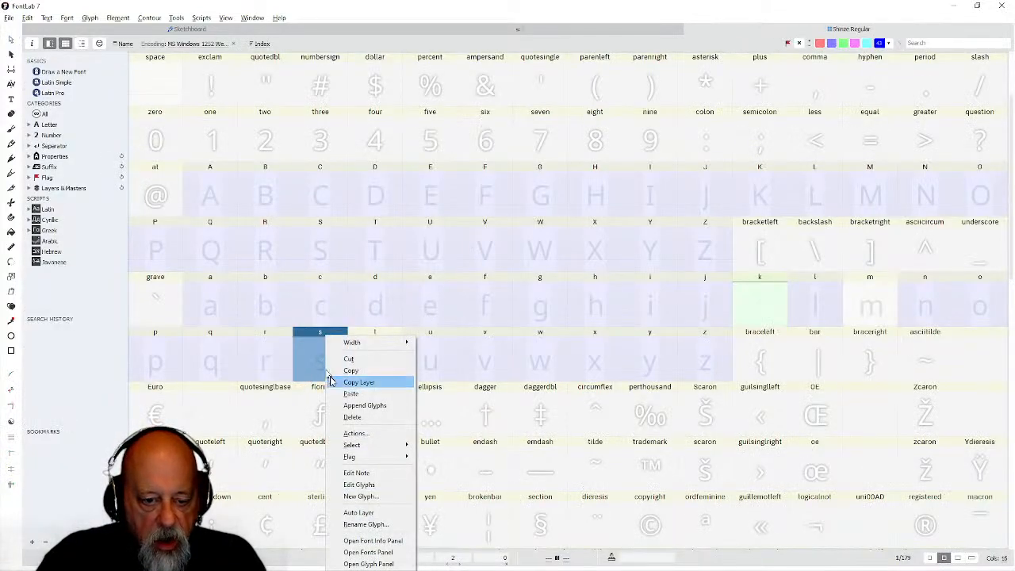
pyautogui.moveTo(365, 458)
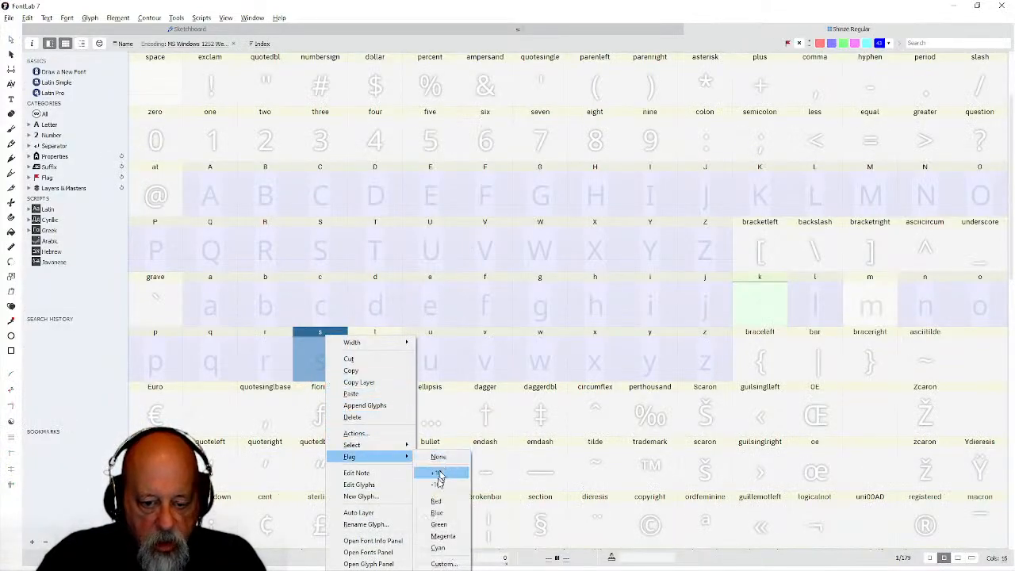
pyautogui.click(436, 525)
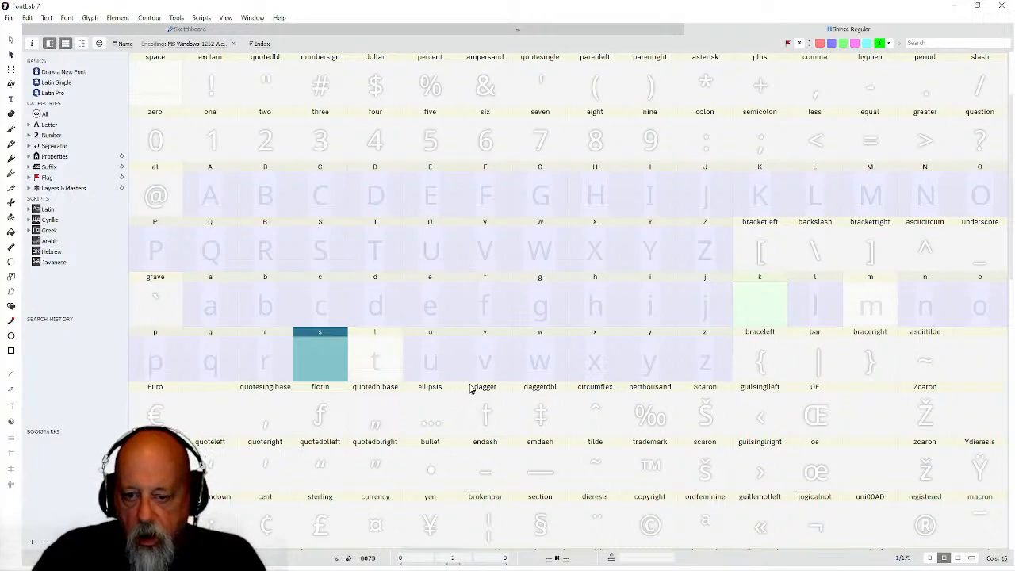
# Open the lowercase z glyph for editing.
pyautogui.doubleClick(705, 350)
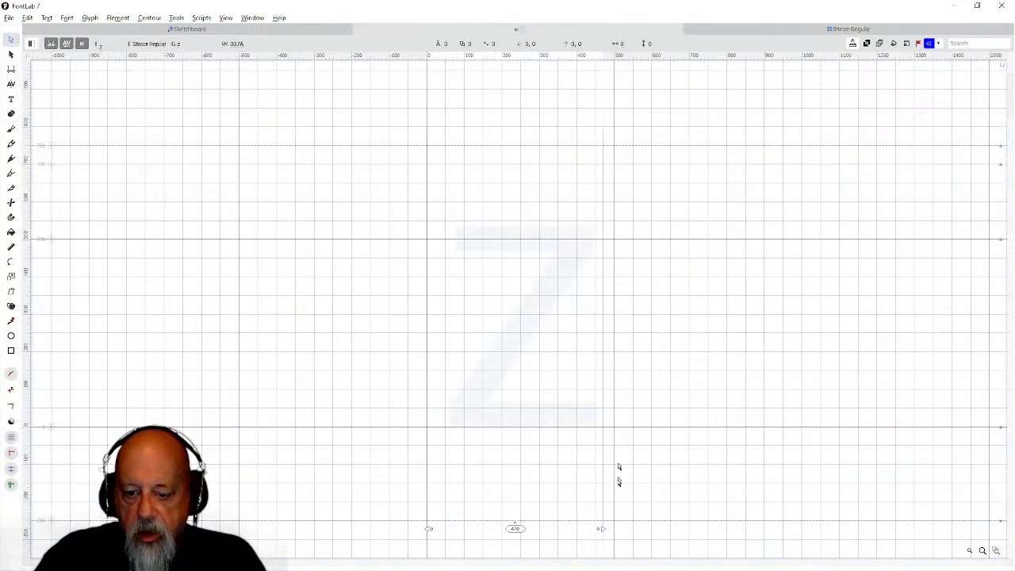
# Collapse the z glyph's advance width to about zero and flag it green in the font overview.
pyautogui.moveTo(603, 529); pyautogui.dragTo(426, 545)
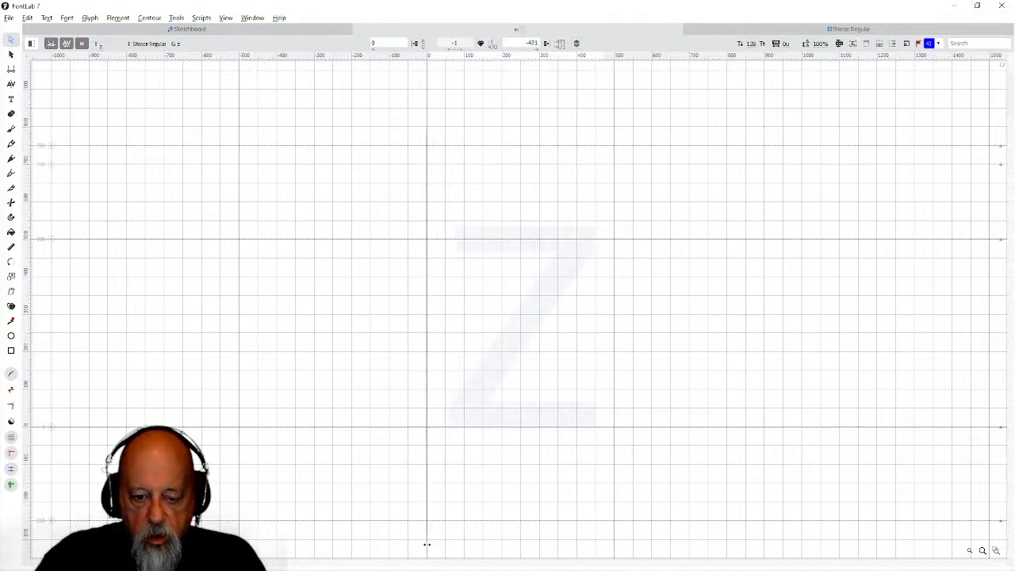
pyautogui.click(816, 30)
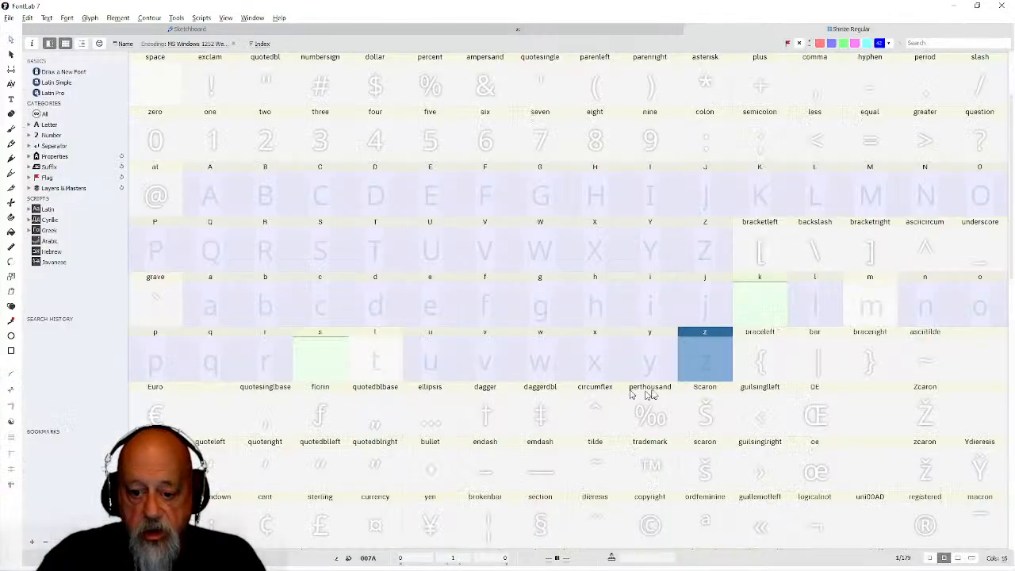
pyautogui.rightClick(702, 356)
pyautogui.moveTo(751, 461)
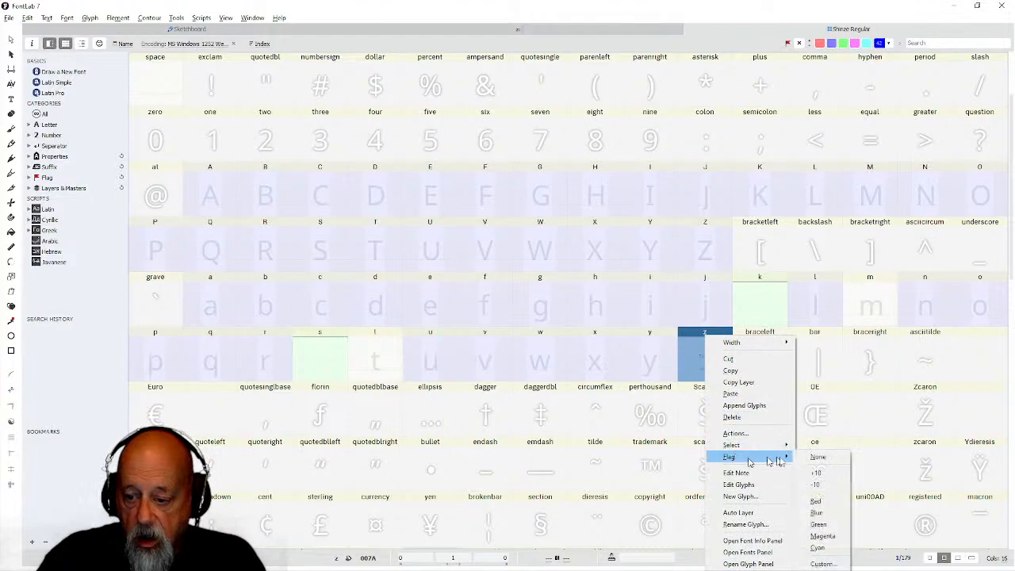
pyautogui.click(818, 524)
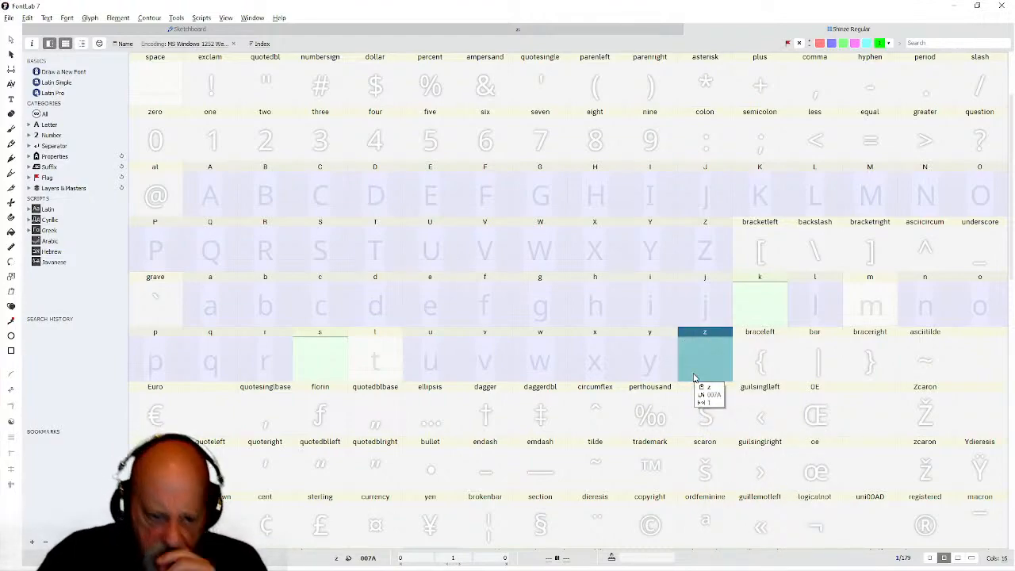
# Open the t glyph, adjust its advance width to about -1, and return to the font overview.
pyautogui.doubleClick(372, 363)
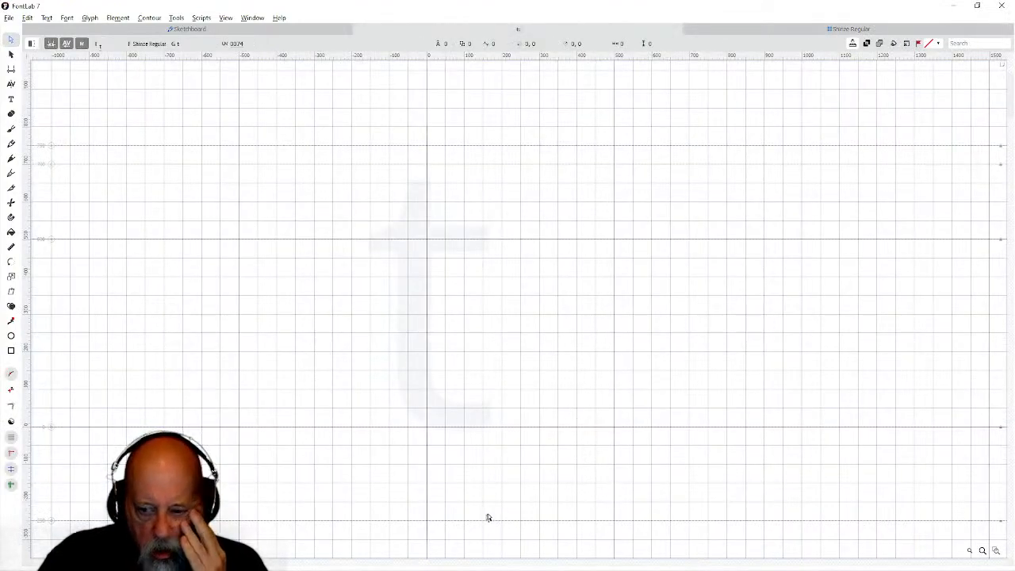
pyautogui.scroll(-5, 671, 312)
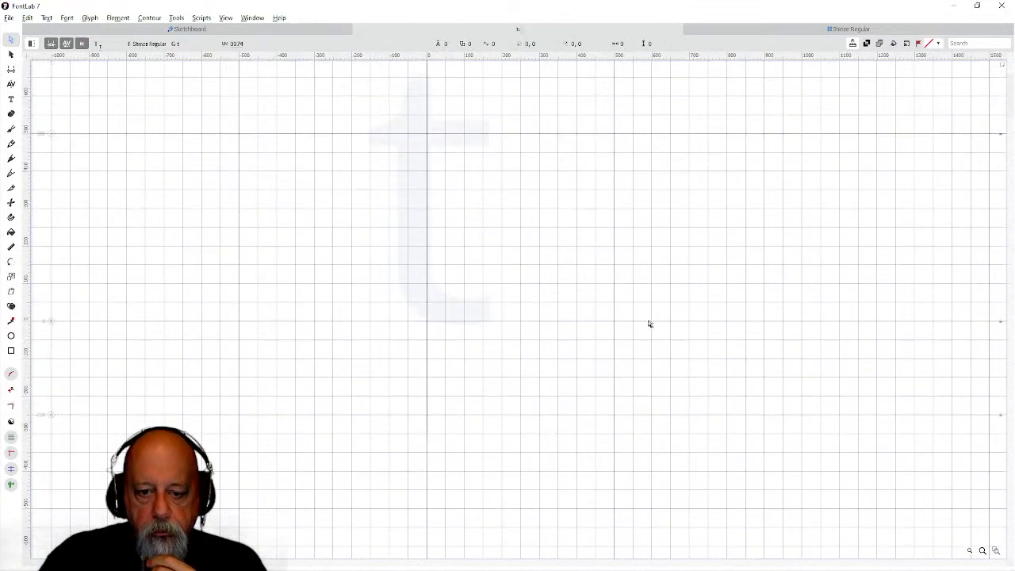
pyautogui.moveTo(426, 393); pyautogui.dragTo(491, 403)
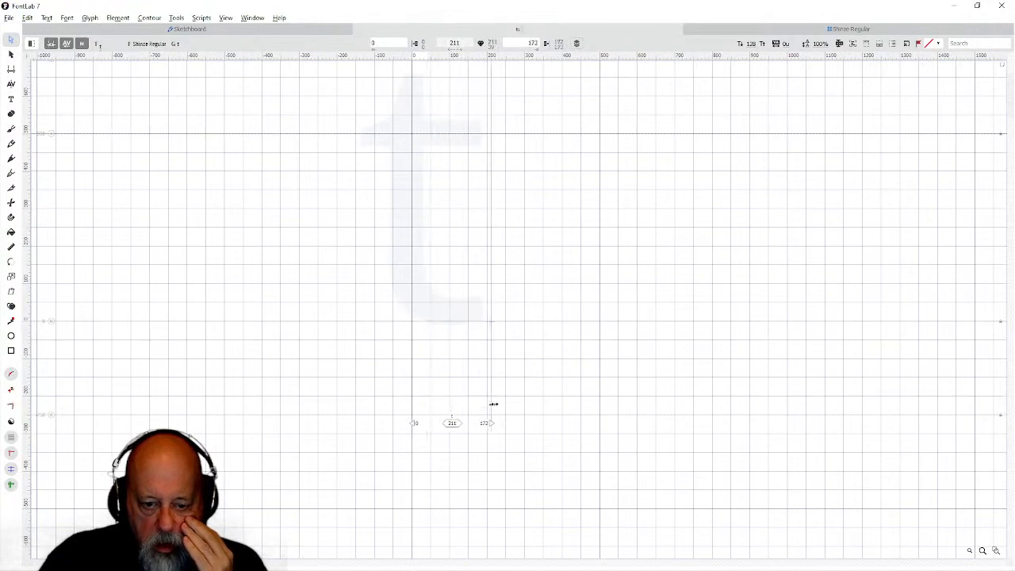
pyautogui.moveTo(416, 393); pyautogui.dragTo(425, 393)
pyautogui.moveTo(495, 393); pyautogui.dragTo(423, 399)
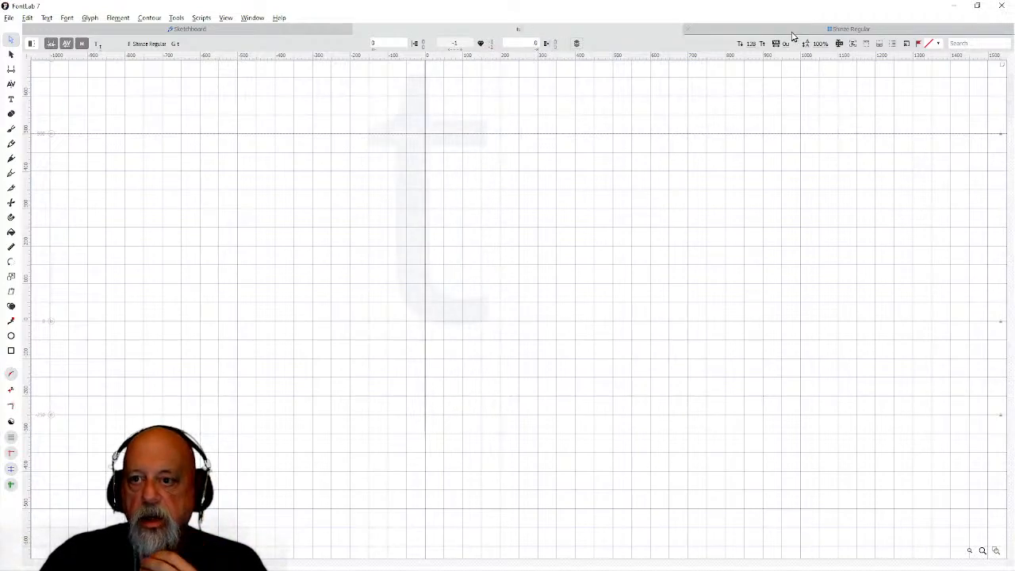
pyautogui.click(793, 32)
# Flag the t glyph green.
pyautogui.rightClick(388, 363)
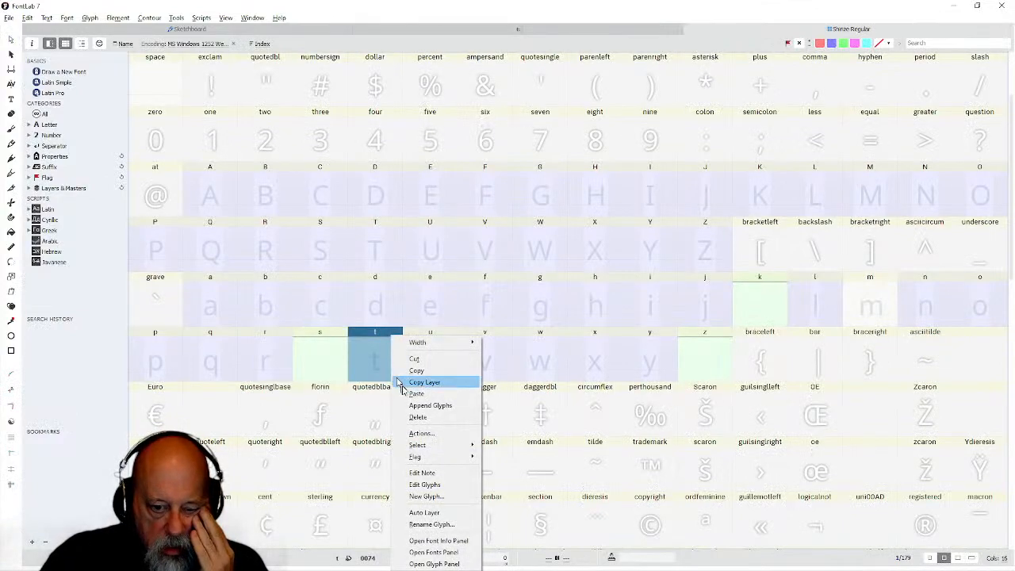
pyautogui.moveTo(415, 456)
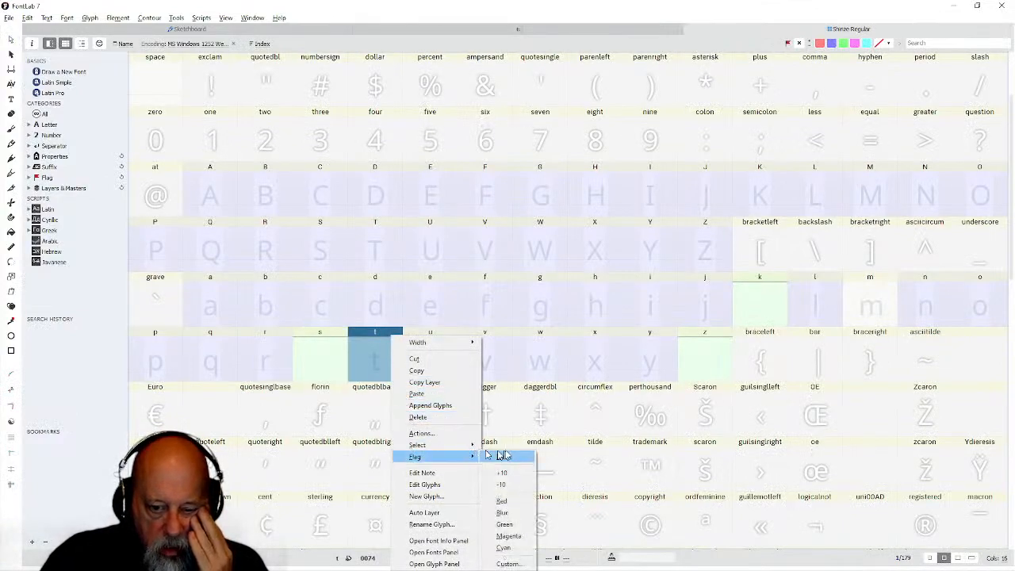
pyautogui.click(504, 524)
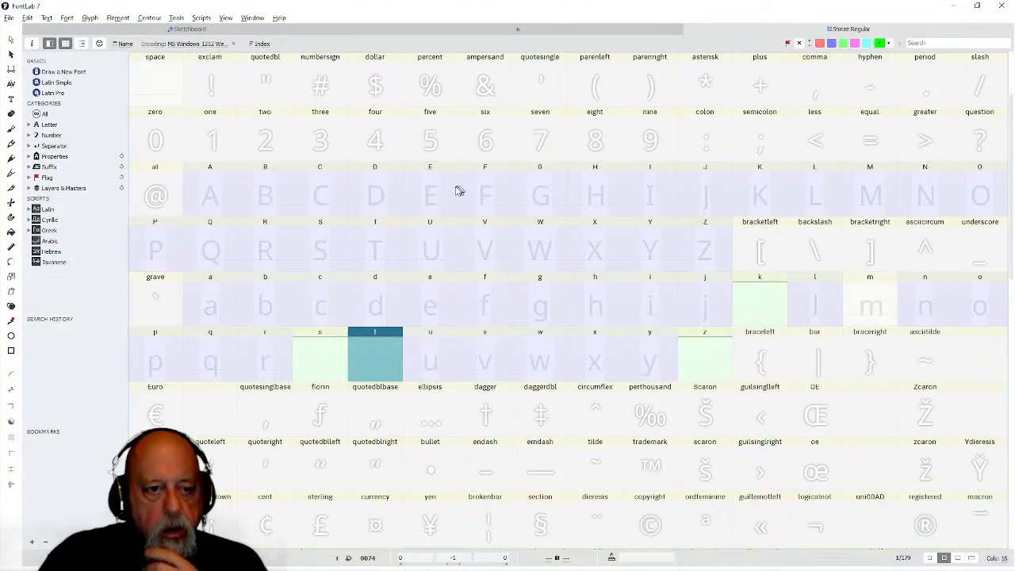
# Open the lowercase a glyph and collapse its advance width to about -1.
pyautogui.doubleClick(213, 309)
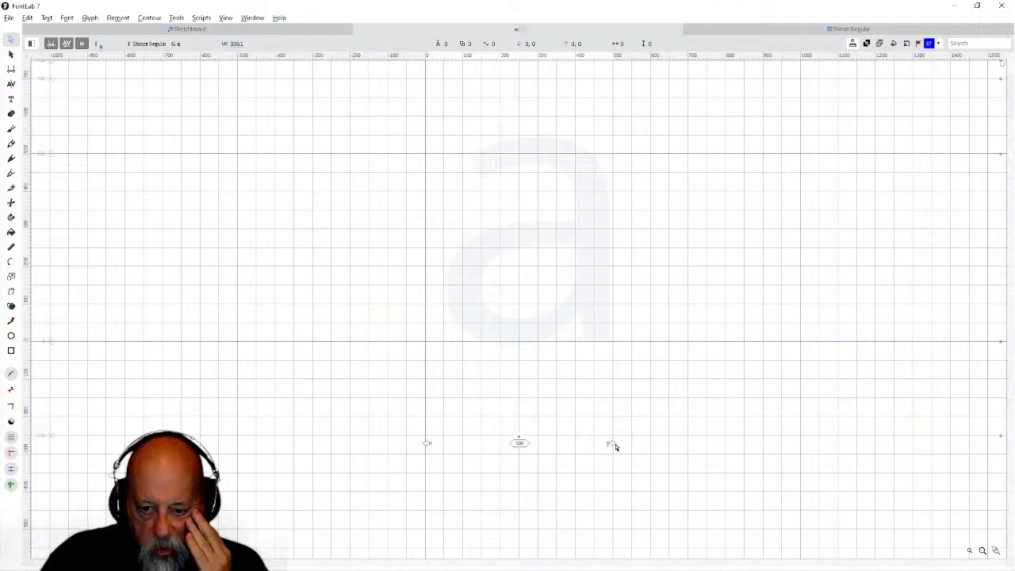
pyautogui.moveTo(612, 442); pyautogui.dragTo(426, 457)
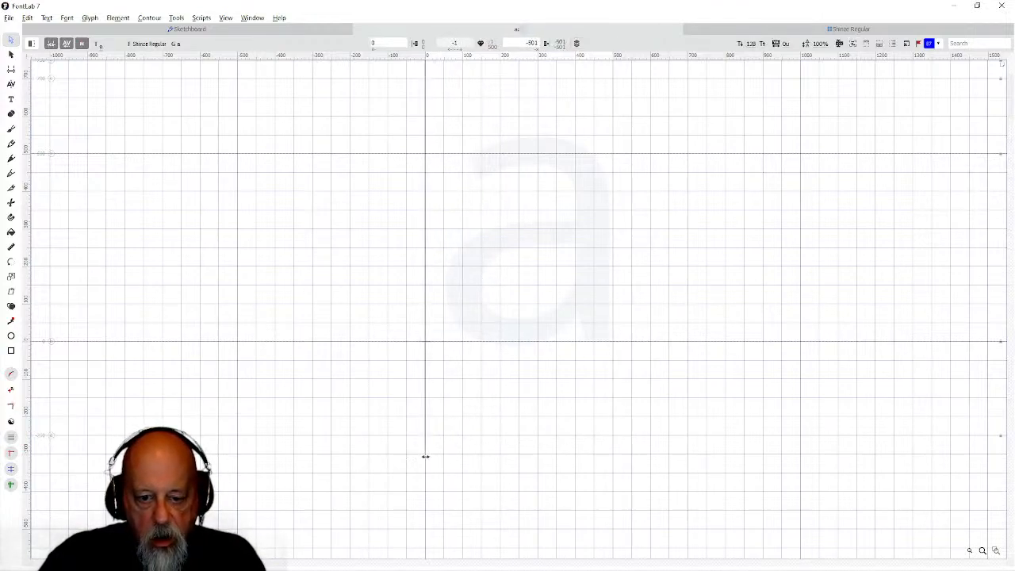
# Merge the detached Shinze Regular font window back into the main window.
pyautogui.moveTo(713, 35); pyautogui.dragTo(705, 83)
pyautogui.click(260, 18)
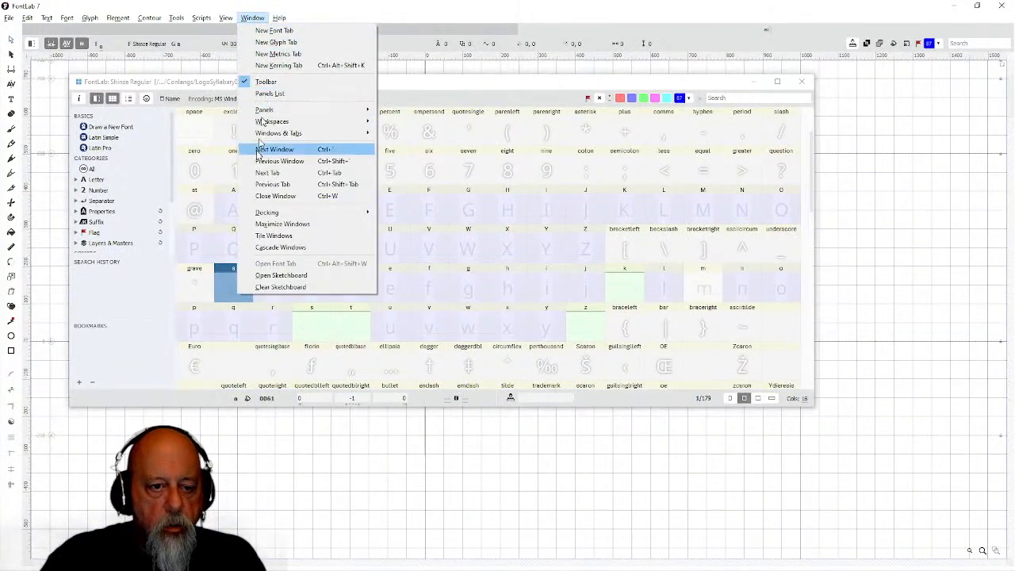
pyautogui.moveTo(259, 211)
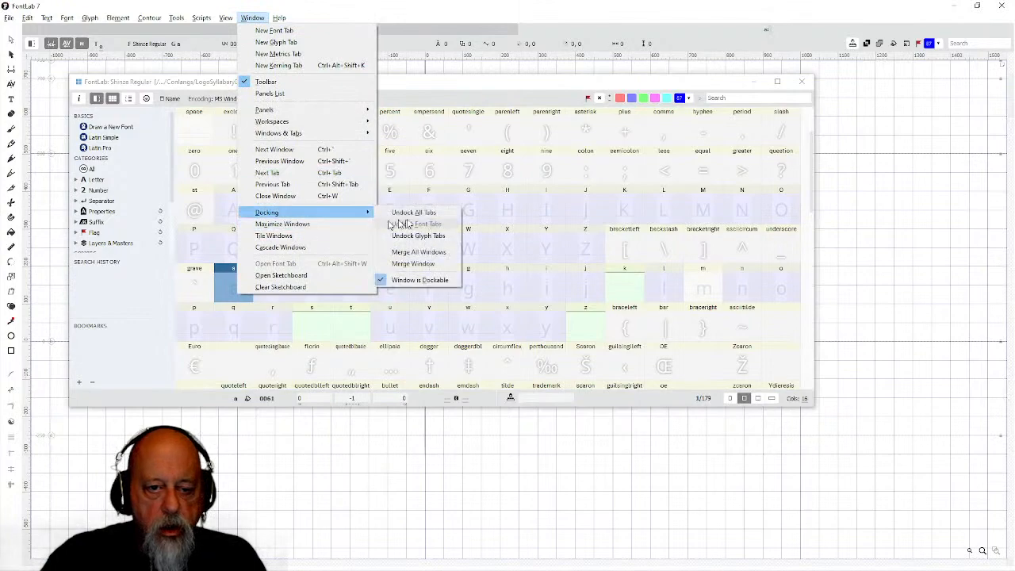
pyautogui.click(399, 265)
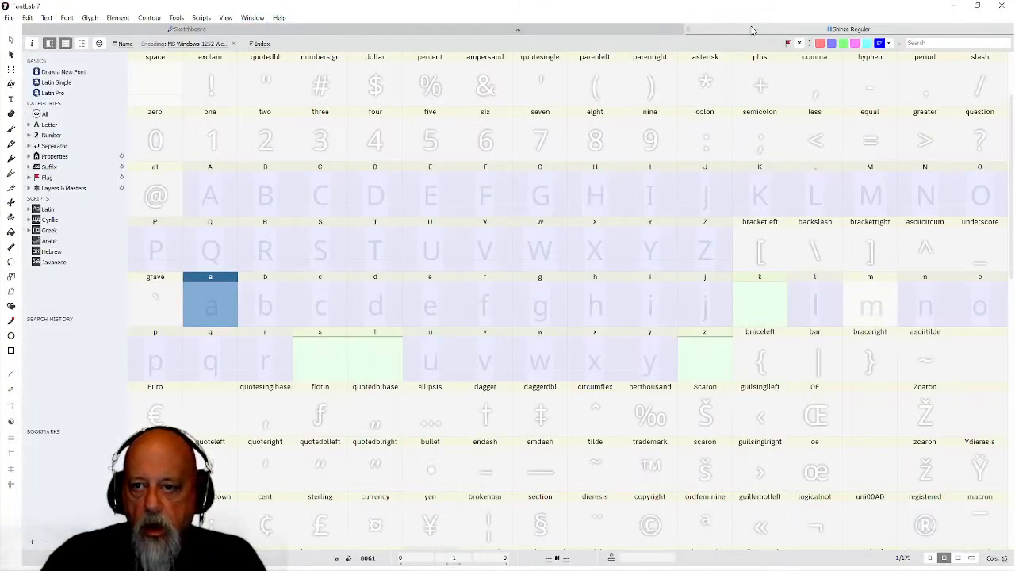
# Open the lowercase b glyph, collapse its advance width to about 2, and return to the font overview.
pyautogui.doubleClick(266, 308)
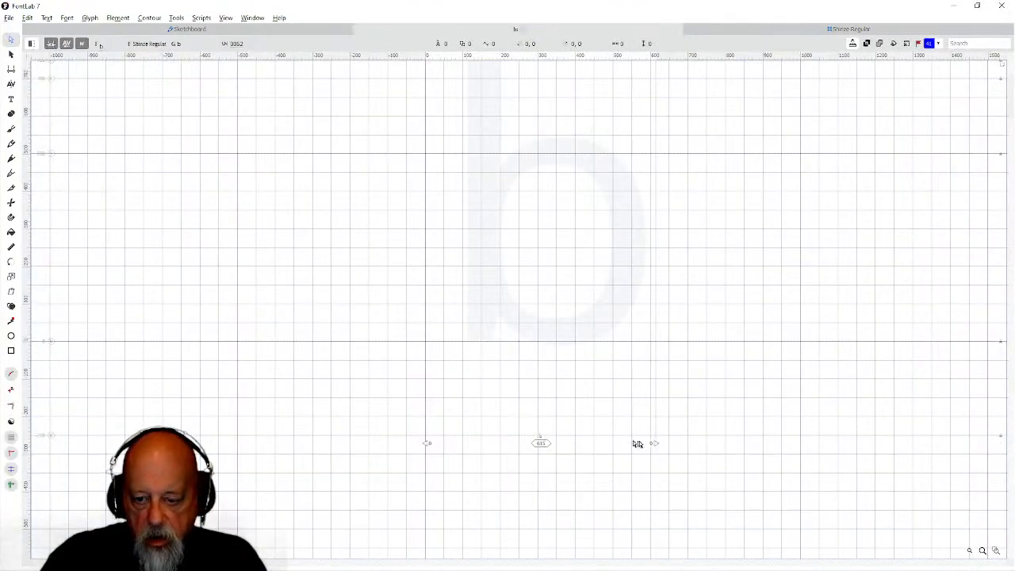
pyautogui.moveTo(657, 443); pyautogui.dragTo(426, 449)
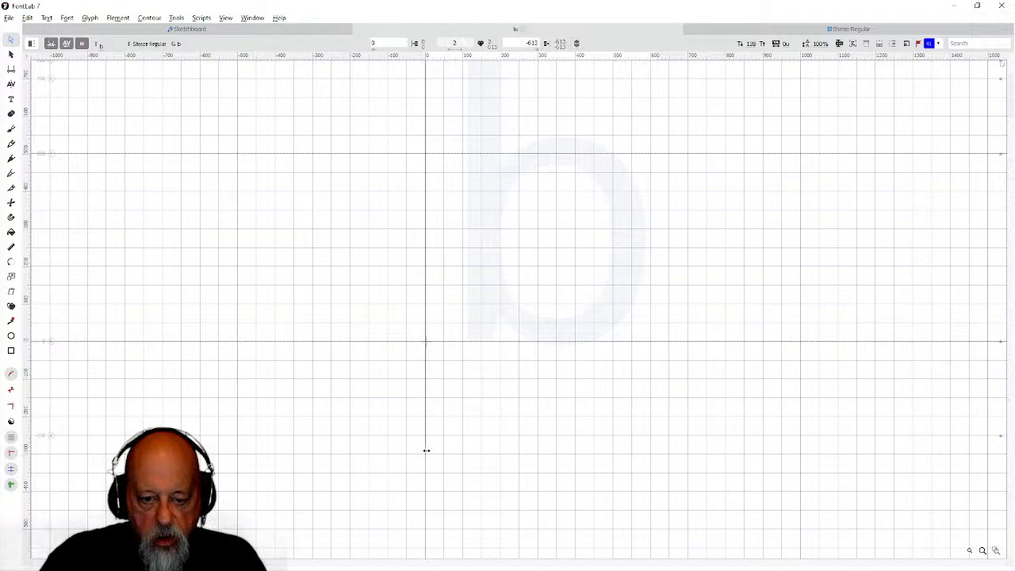
pyautogui.click(717, 30)
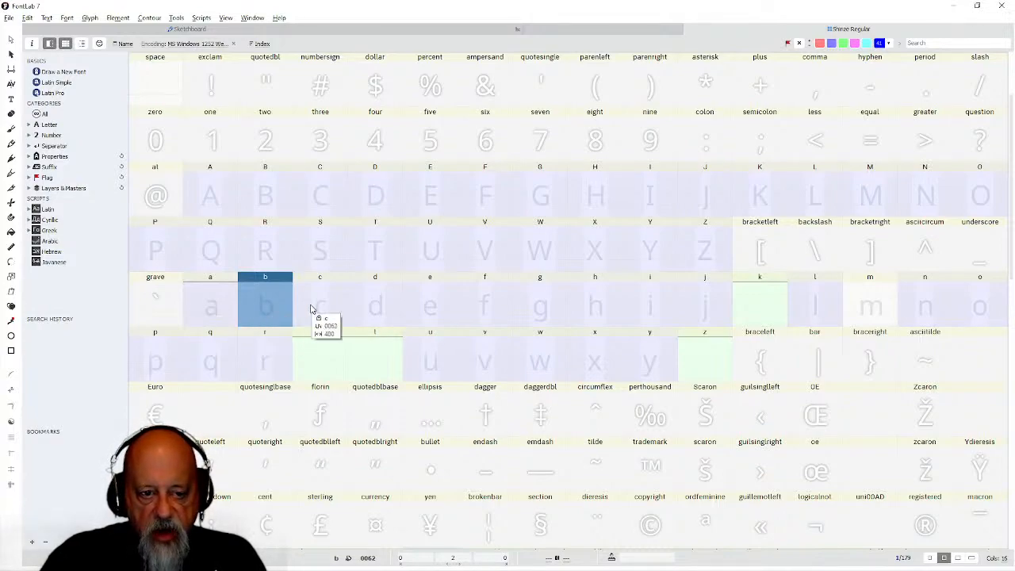
# Reopen the lowercase a glyph, widen its advance width to 750, and return to the font overview.
pyautogui.doubleClick(212, 309)
pyautogui.moveTo(425, 428); pyautogui.dragTo(700, 429)
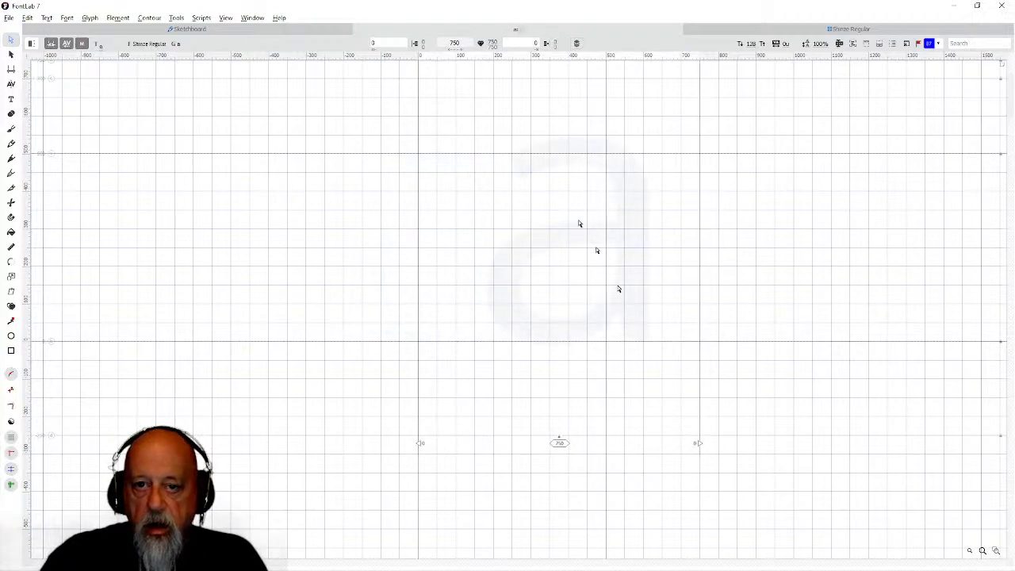
pyautogui.click(734, 32)
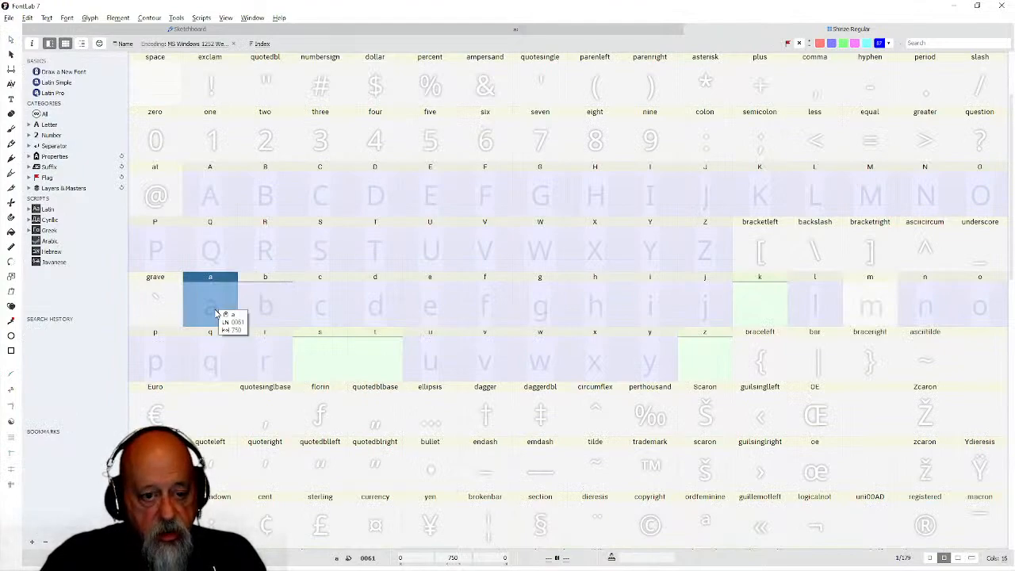
# Flag the lowercase vowel glyphs a, e, i and u green together.
pyautogui.click(431, 312)
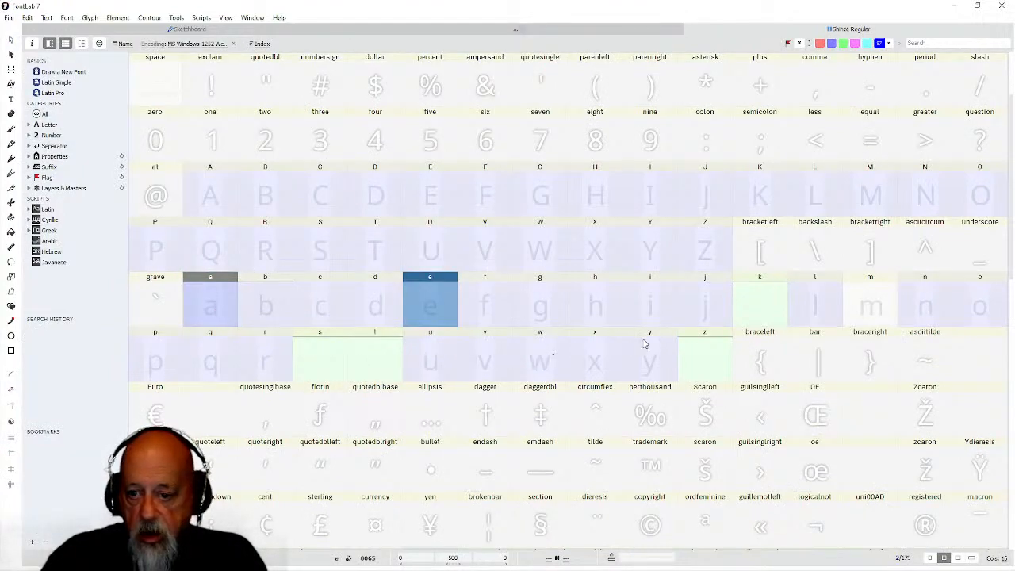
pyautogui.keyDown('ctrl'); pyautogui.click(650, 314); pyautogui.keyUp('ctrl')
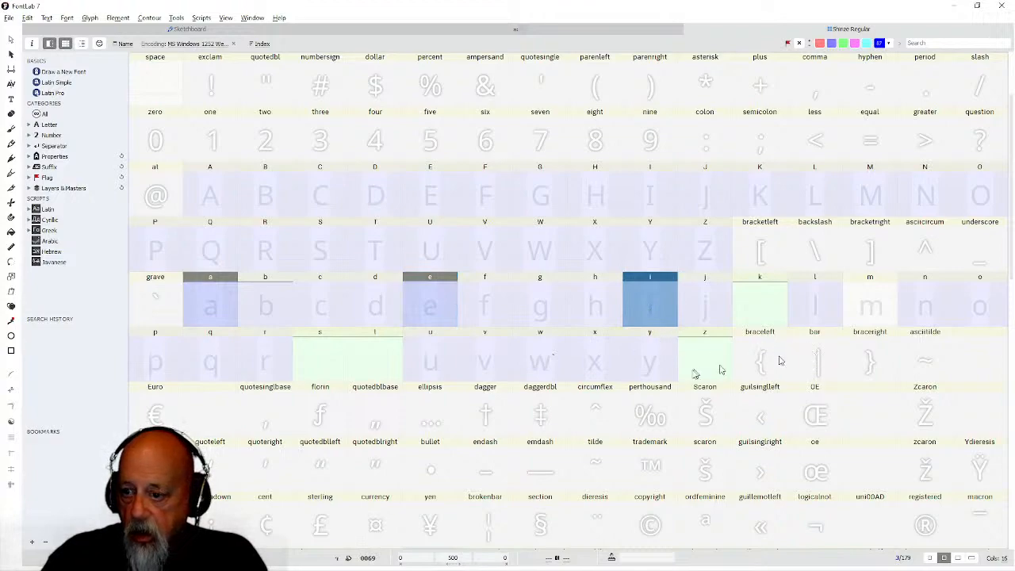
pyautogui.keyDown('ctrl'); pyautogui.click(435, 364); pyautogui.keyUp('ctrl')
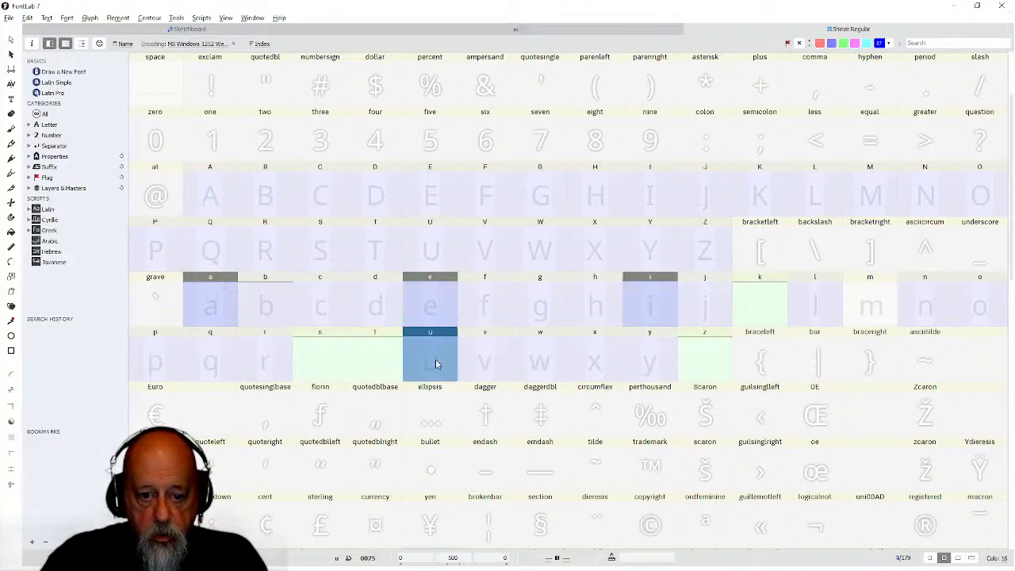
pyautogui.rightClick(435, 364)
pyautogui.moveTo(475, 449)
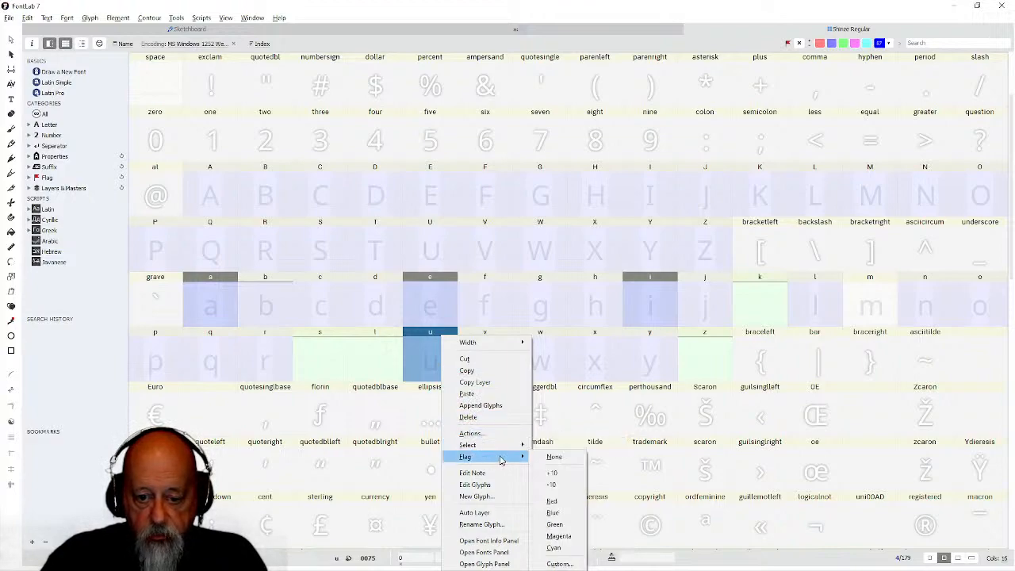
pyautogui.click(550, 524)
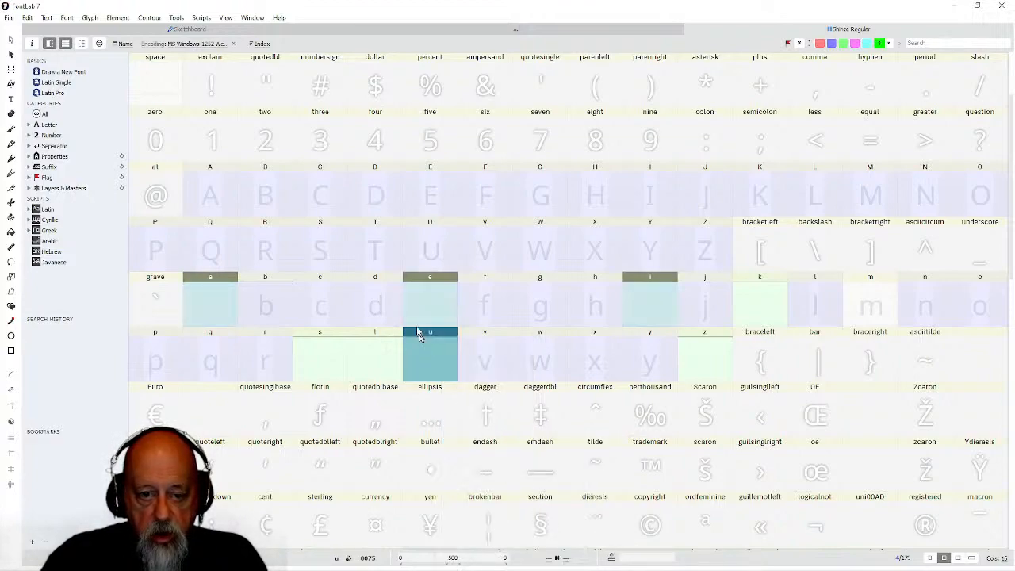
# Examine the flagged vowel glyphs and their advance widths in the glyph editor, returning to the font overview.
pyautogui.doubleClick(426, 298)
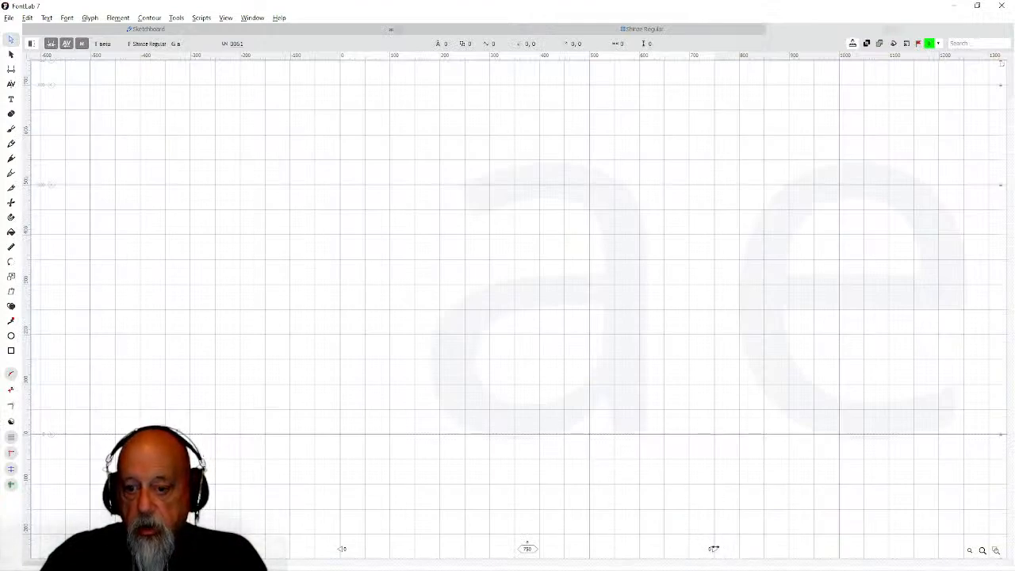
pyautogui.click(684, 34)
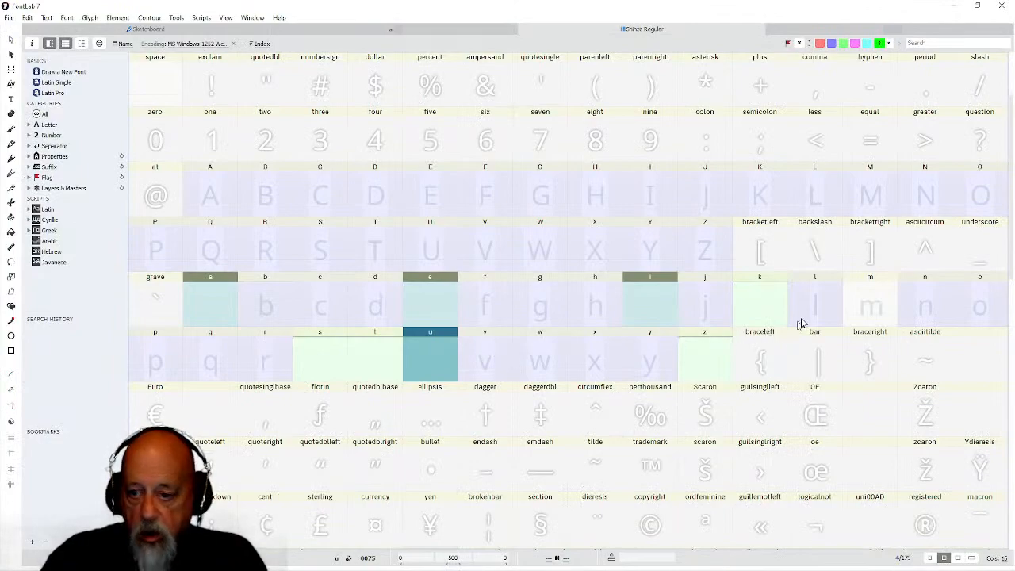
pyautogui.doubleClick(646, 308)
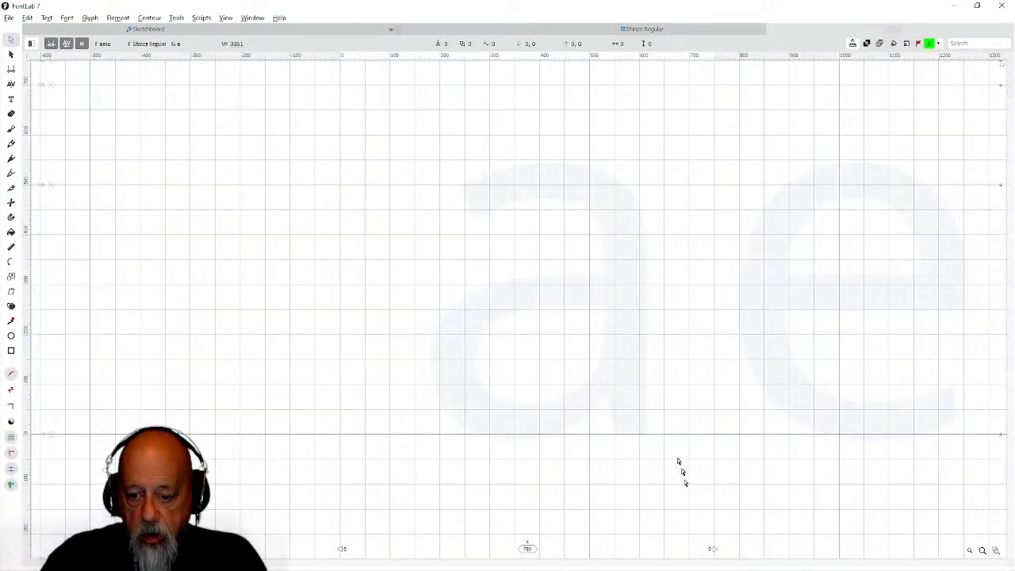
pyautogui.click(689, 32)
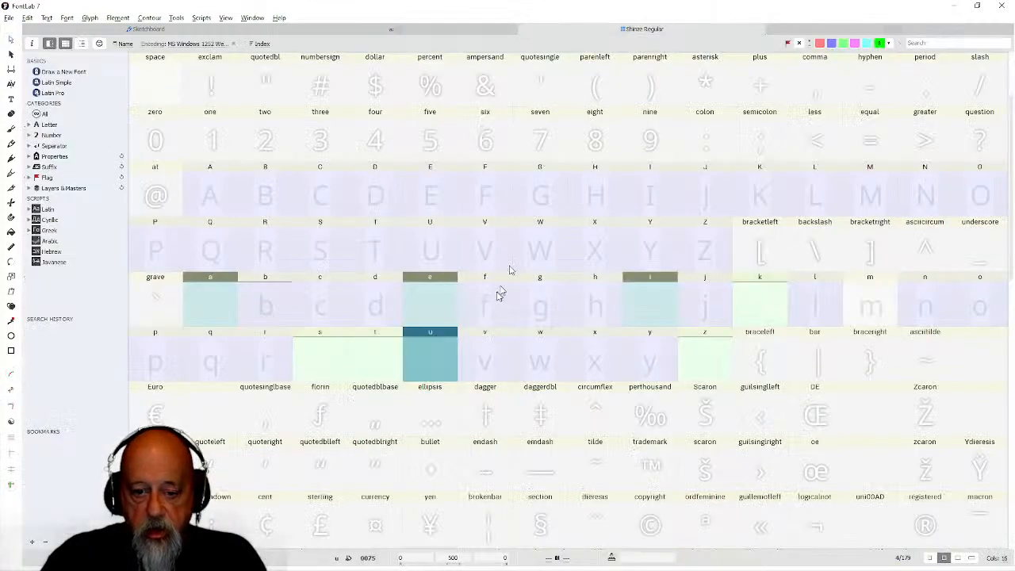
pyautogui.doubleClick(448, 358)
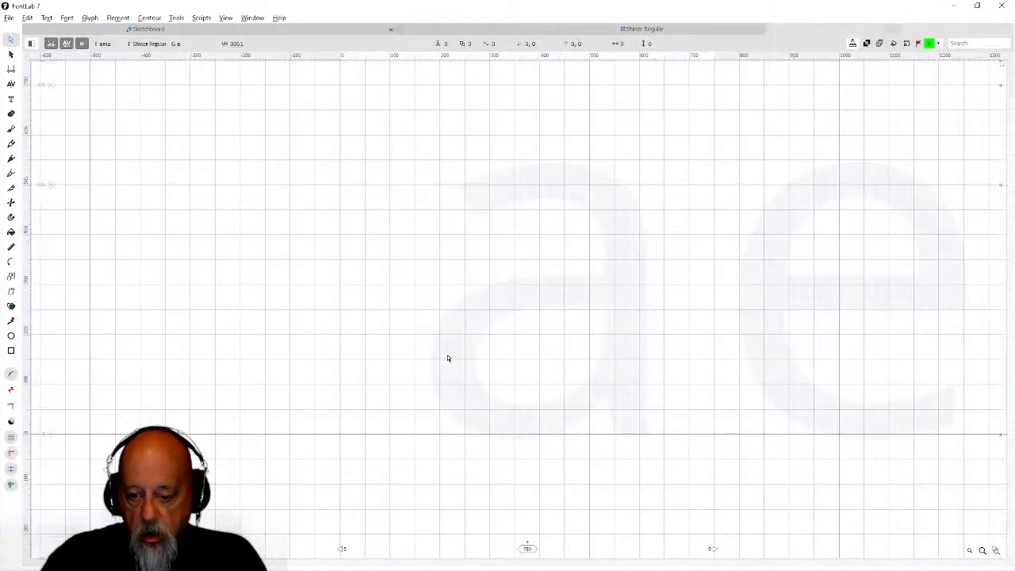
pyautogui.click(607, 29)
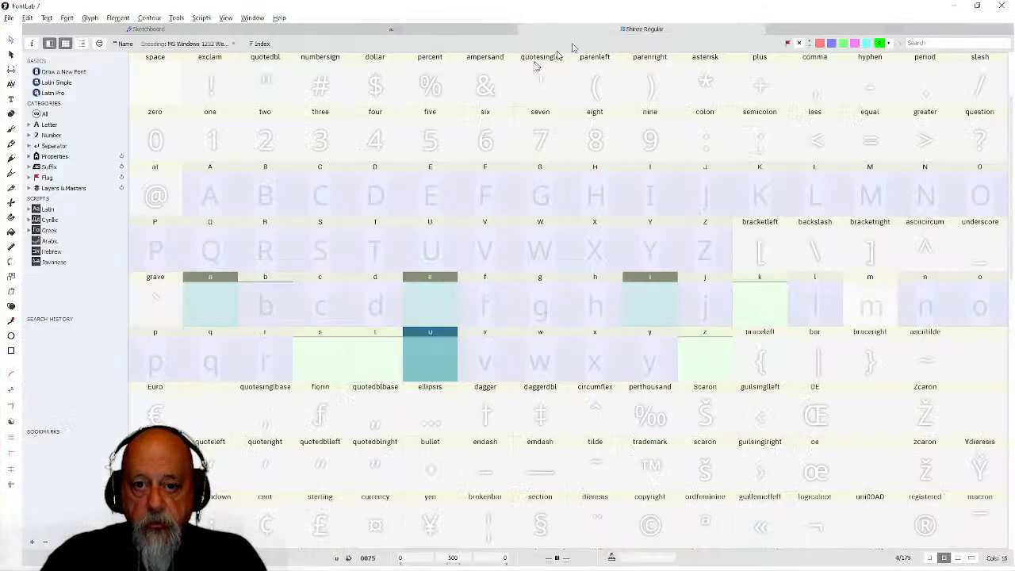
# Check the lowercase b glyph in the glyph editor, return to the font overview, and flag it green.
pyautogui.doubleClick(265, 301)
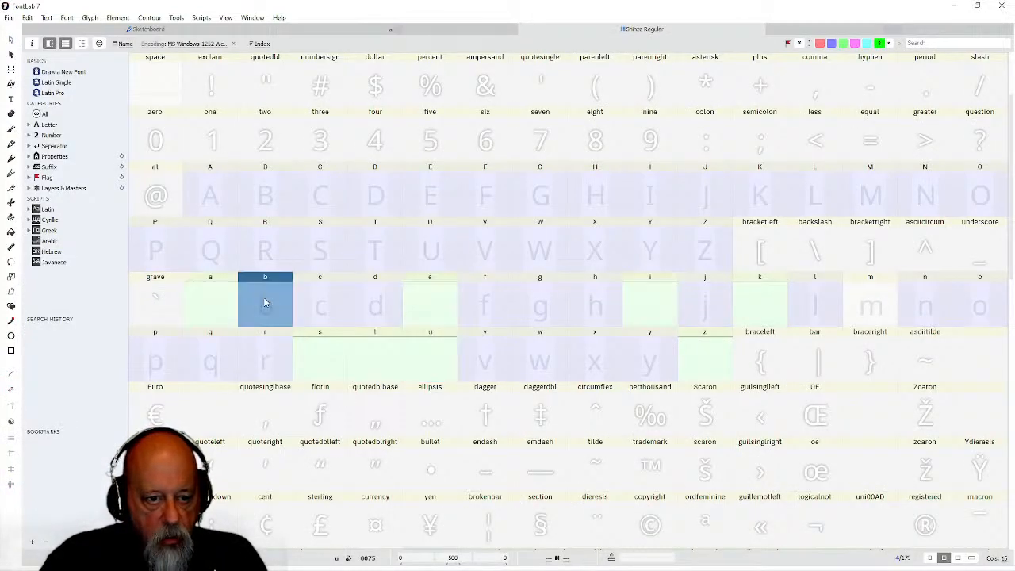
pyautogui.click(666, 29)
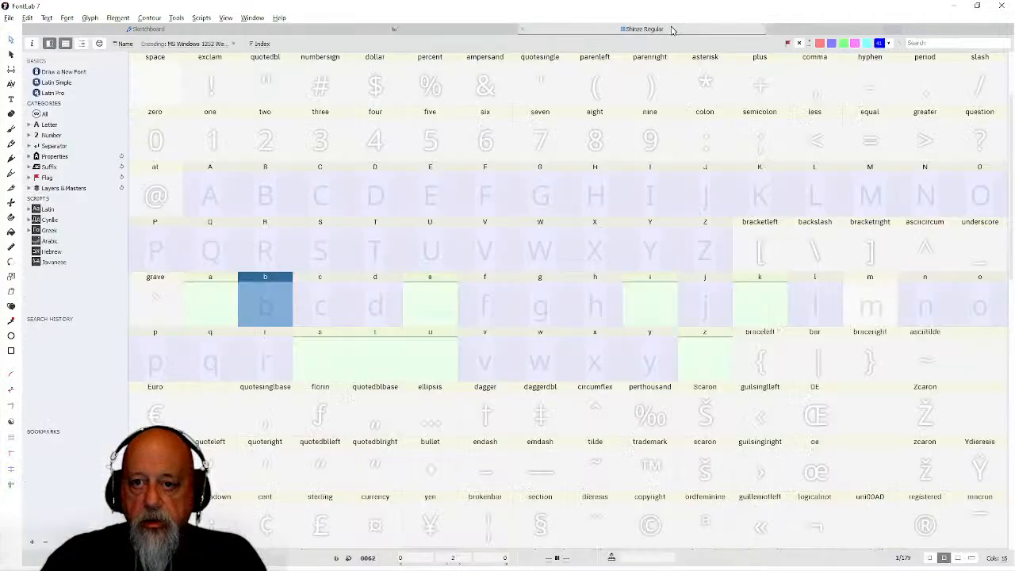
pyautogui.rightClick(265, 315)
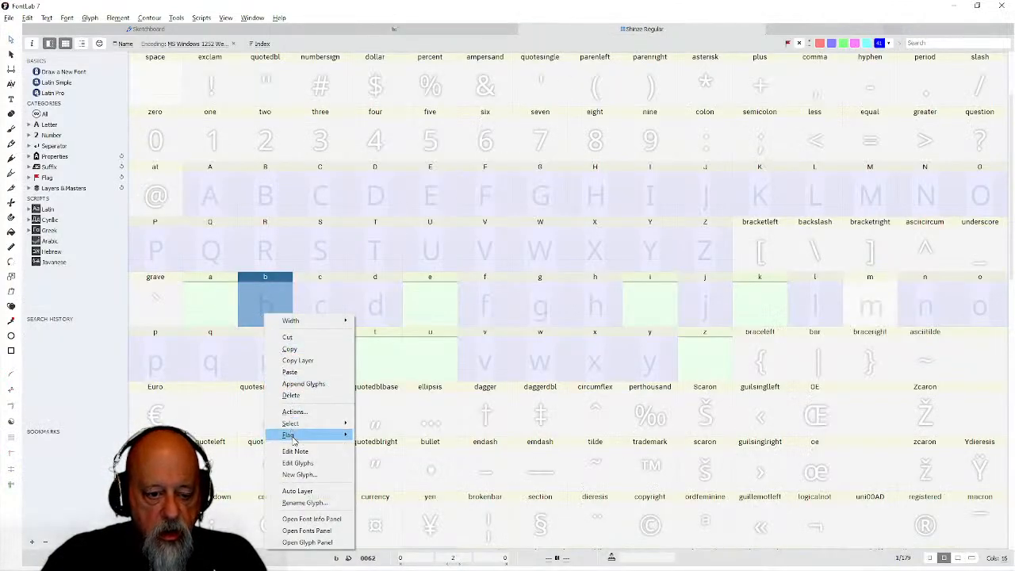
pyautogui.moveTo(341, 435)
pyautogui.click(367, 495)
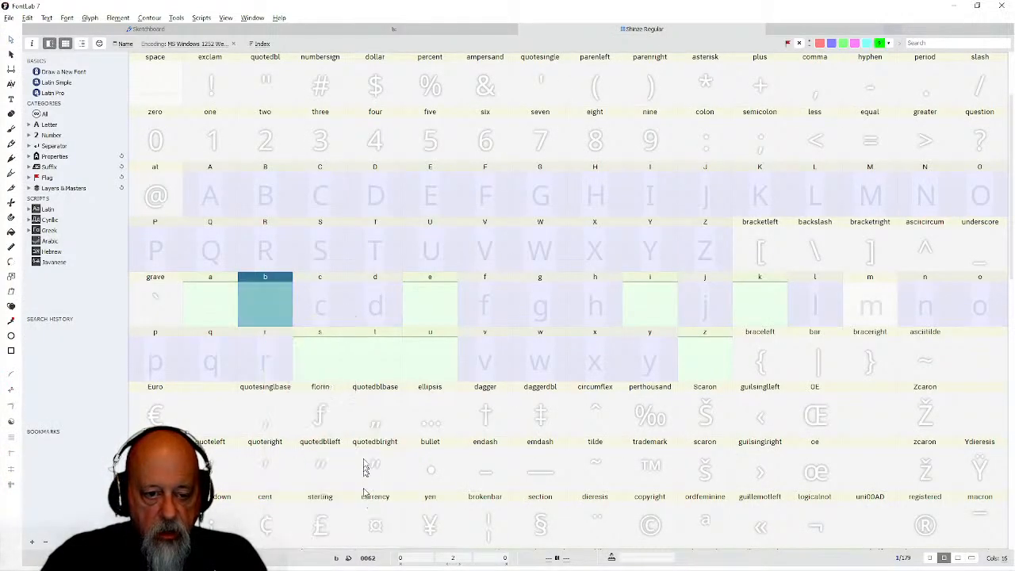
# Collapse the advance widths of the lowercase c and d glyphs to about 1 each, returning to the font overview.
pyautogui.doubleClick(318, 301)
pyautogui.moveTo(600, 443); pyautogui.dragTo(419, 445)
pyautogui.click(684, 30)
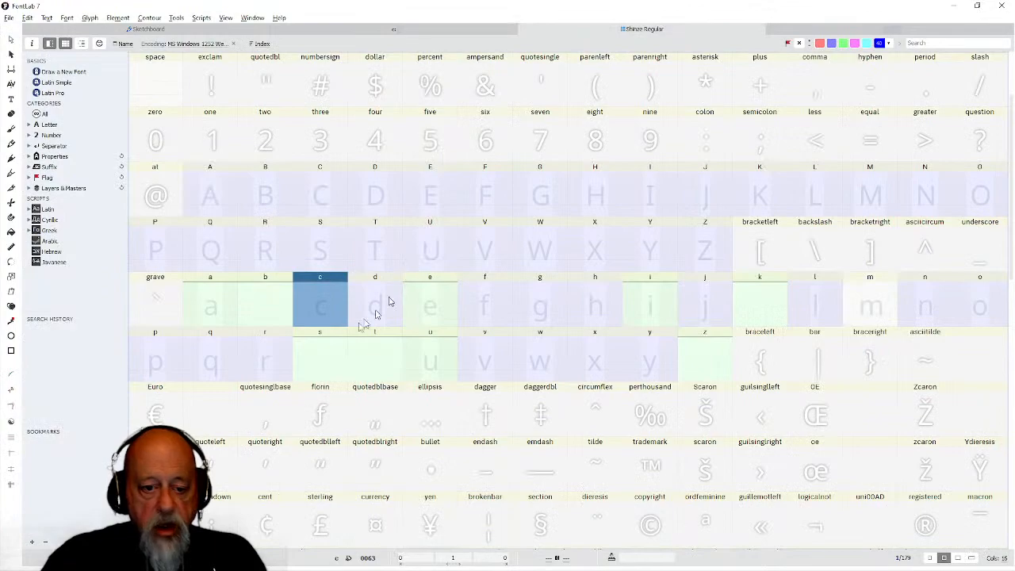
pyautogui.doubleClick(368, 311)
pyautogui.moveTo(648, 443); pyautogui.dragTo(419, 438)
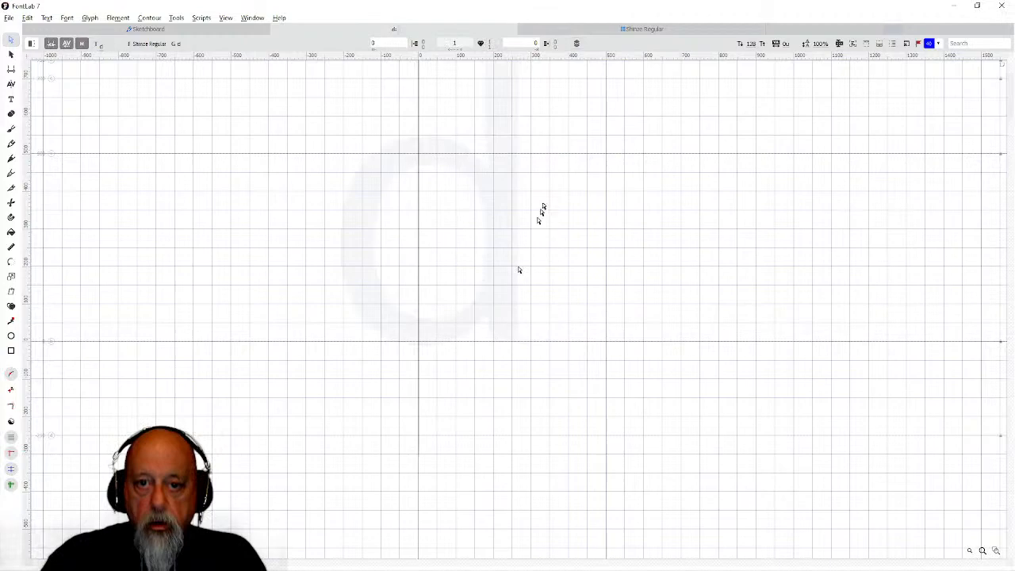
pyautogui.click(666, 30)
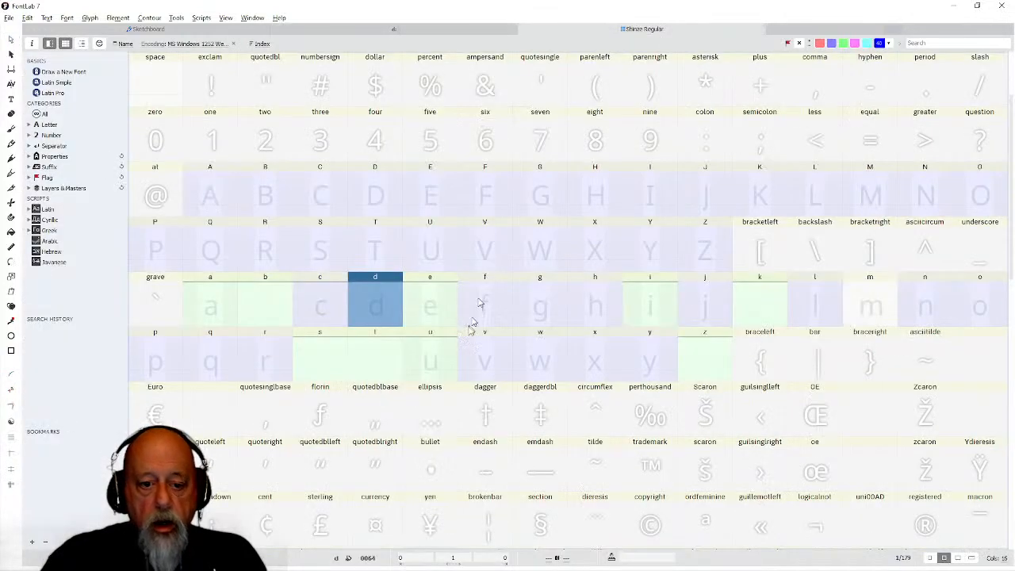
# Flag the lowercase c and d glyphs green together.
pyautogui.keyDown('shift'); pyautogui.click(321, 306); pyautogui.keyUp('shift')
pyautogui.rightClick(322, 305)
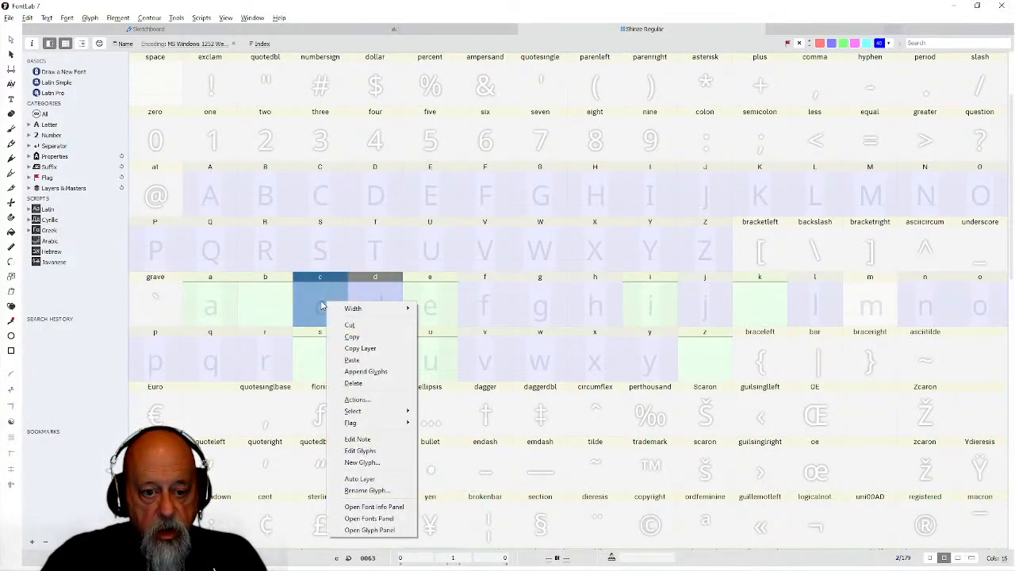
pyautogui.moveTo(352, 421)
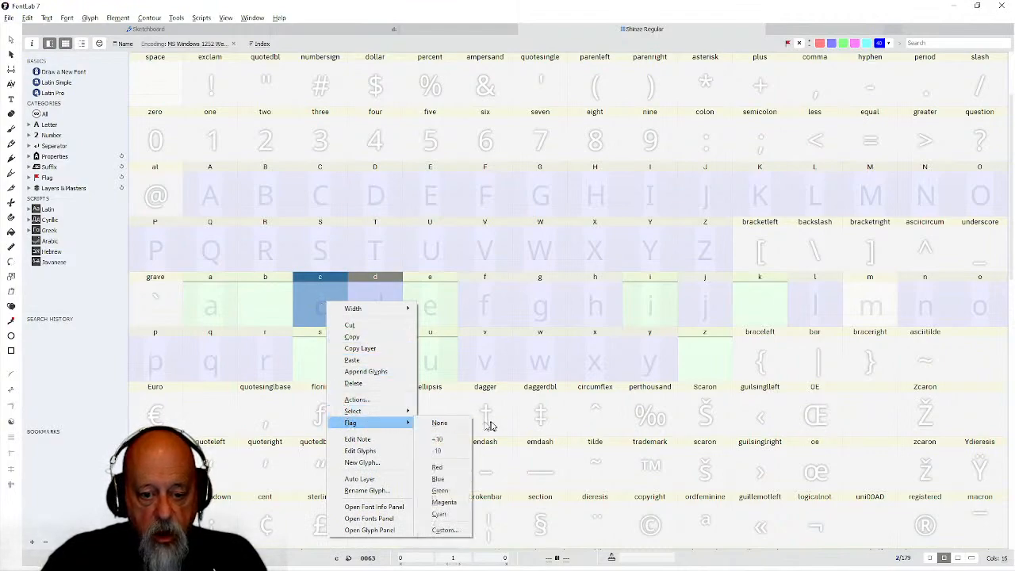
pyautogui.click(444, 492)
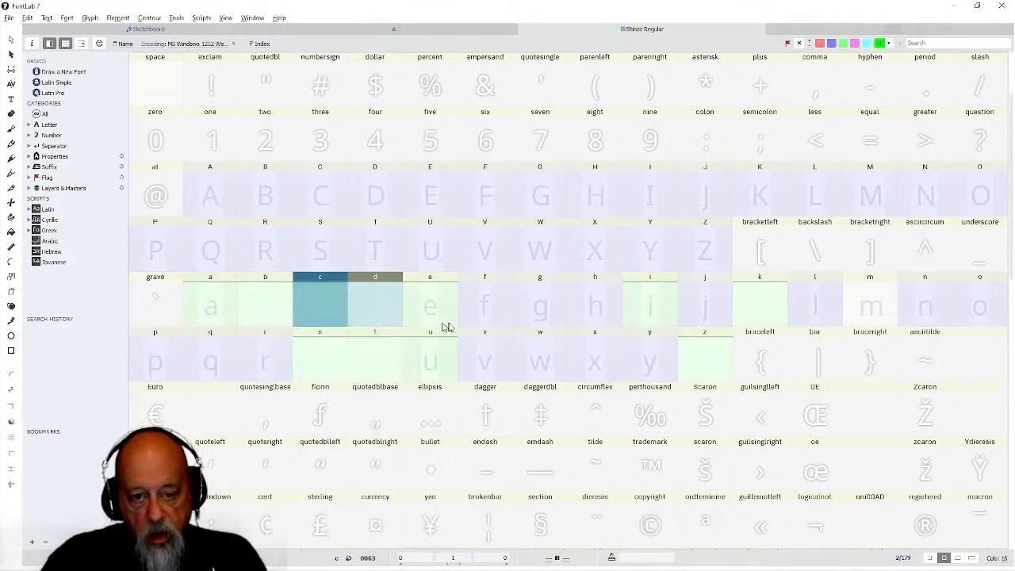
# Collapse the advance widths of the lowercase f and g glyphs to about 3 each, returning to the font overview.
pyautogui.doubleClick(485, 306)
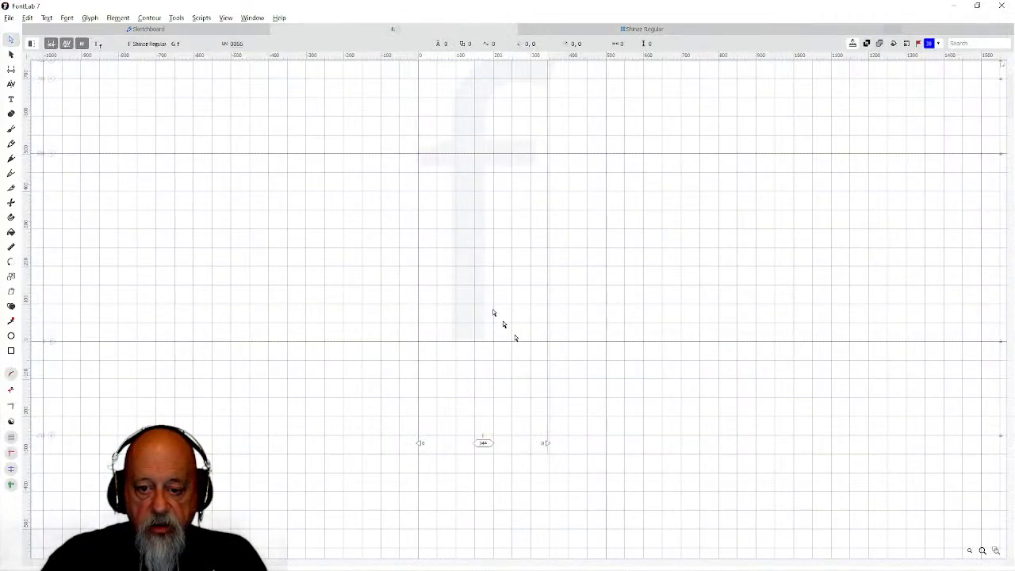
pyautogui.moveTo(547, 443); pyautogui.dragTo(419, 443)
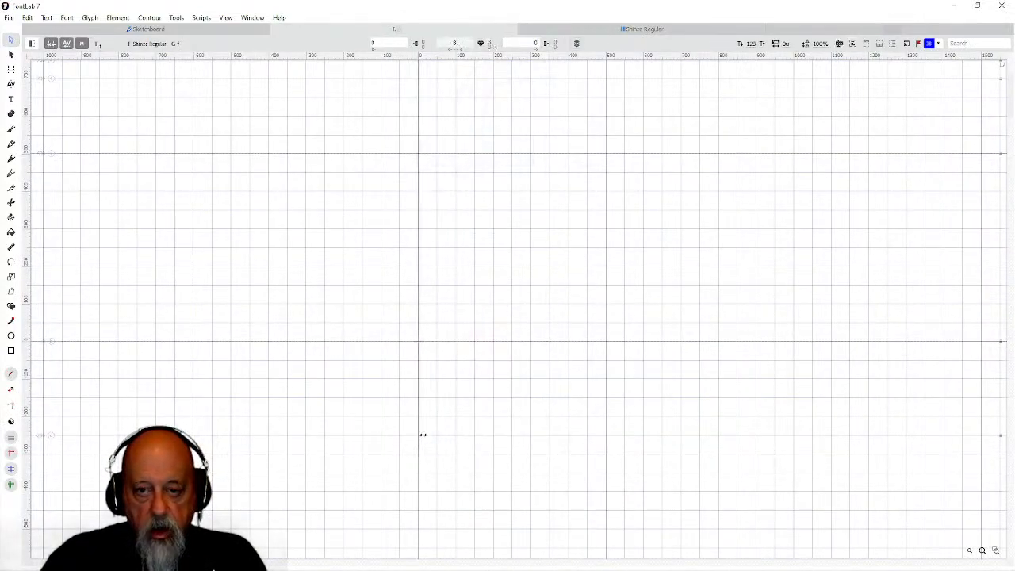
pyautogui.click(656, 29)
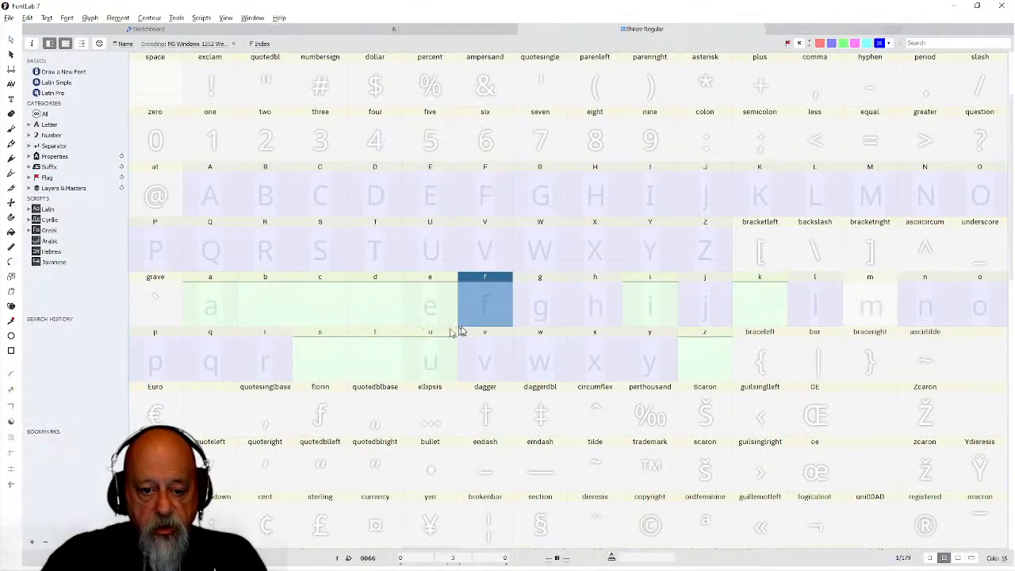
pyautogui.doubleClick(522, 306)
pyautogui.moveTo(649, 443); pyautogui.dragTo(420, 448)
pyautogui.click(671, 29)
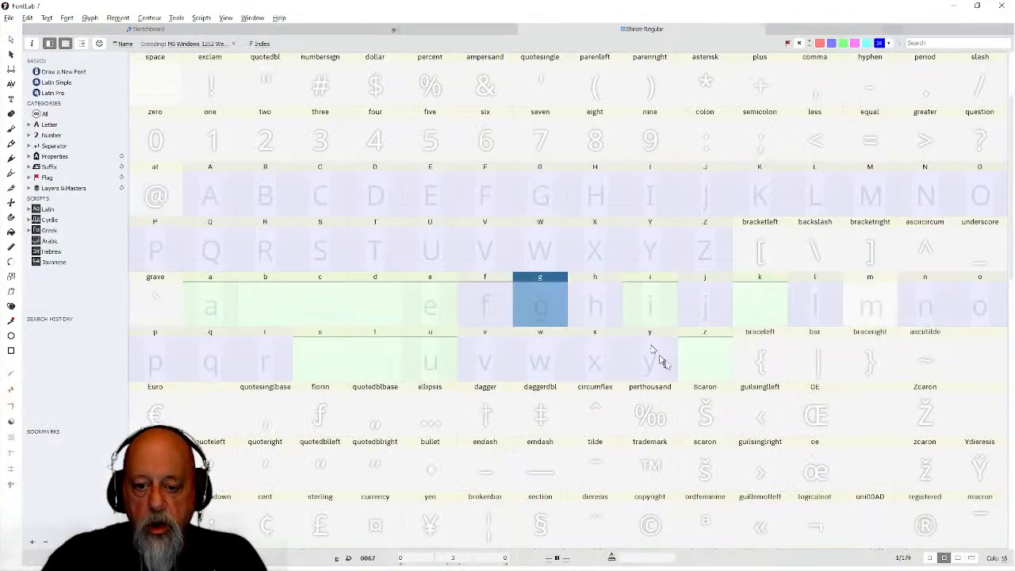
# Open the lowercase h glyph, collapse its advance width to 0, and return to the font overview.
pyautogui.click(606, 312)
pyautogui.doubleClick(606, 311)
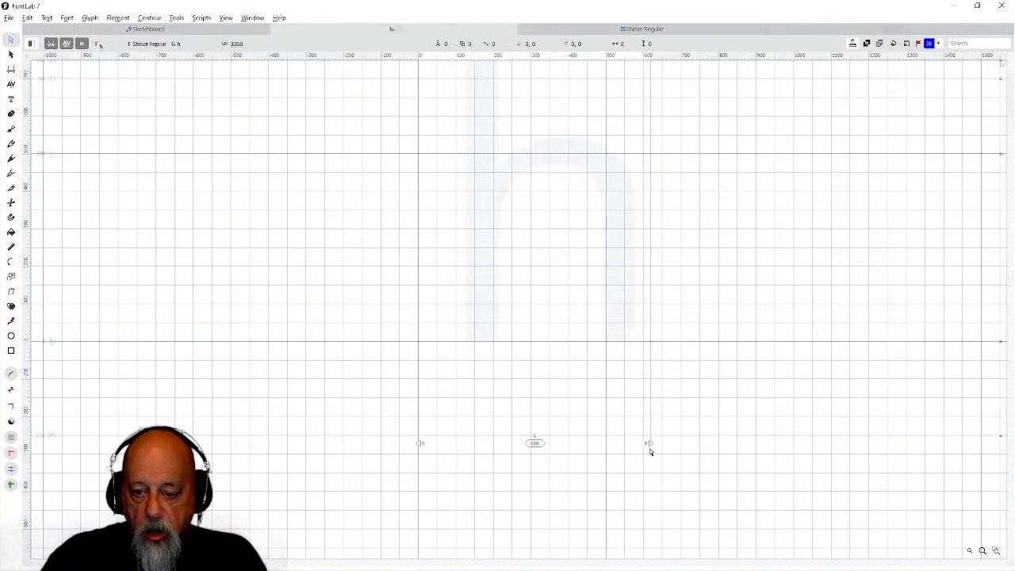
pyautogui.moveTo(649, 443); pyautogui.dragTo(419, 425)
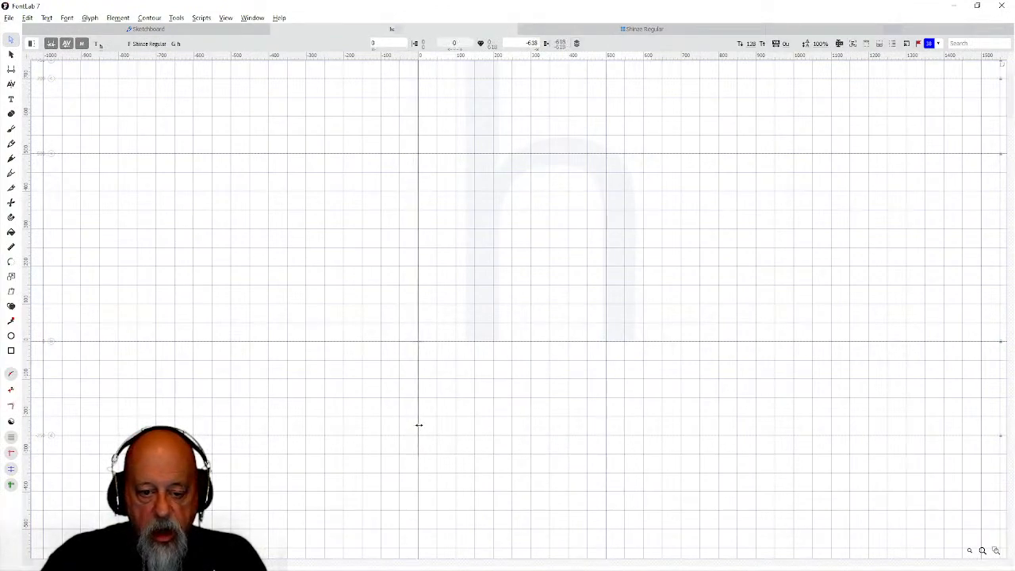
pyautogui.click(705, 30)
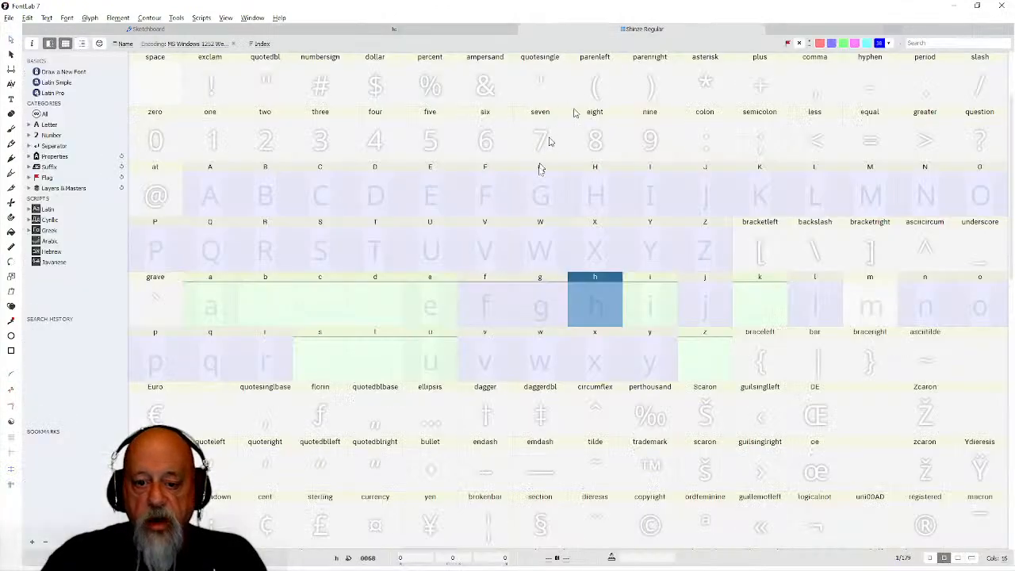
# Flag the lowercase f and g glyphs green together.
pyautogui.click(489, 312)
pyautogui.keyDown('shift'); pyautogui.click(549, 313); pyautogui.keyUp('shift')
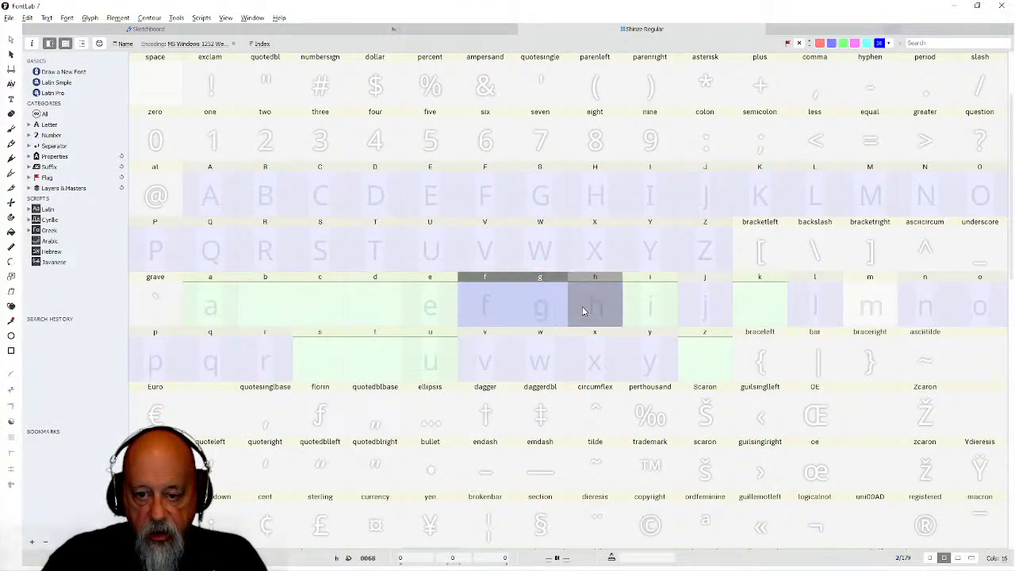
pyautogui.rightClick(580, 307)
pyautogui.moveTo(634, 427)
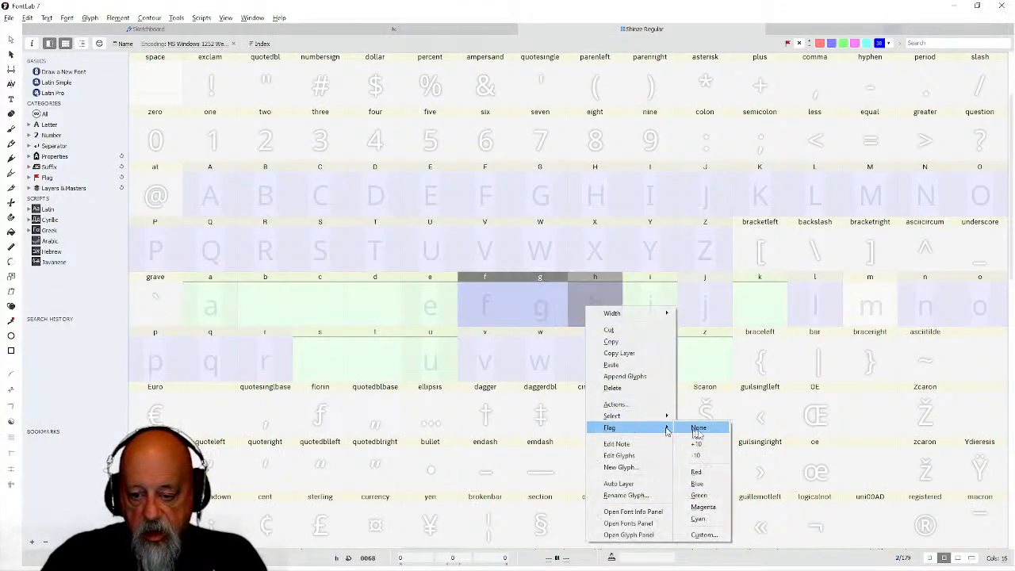
pyautogui.click(698, 494)
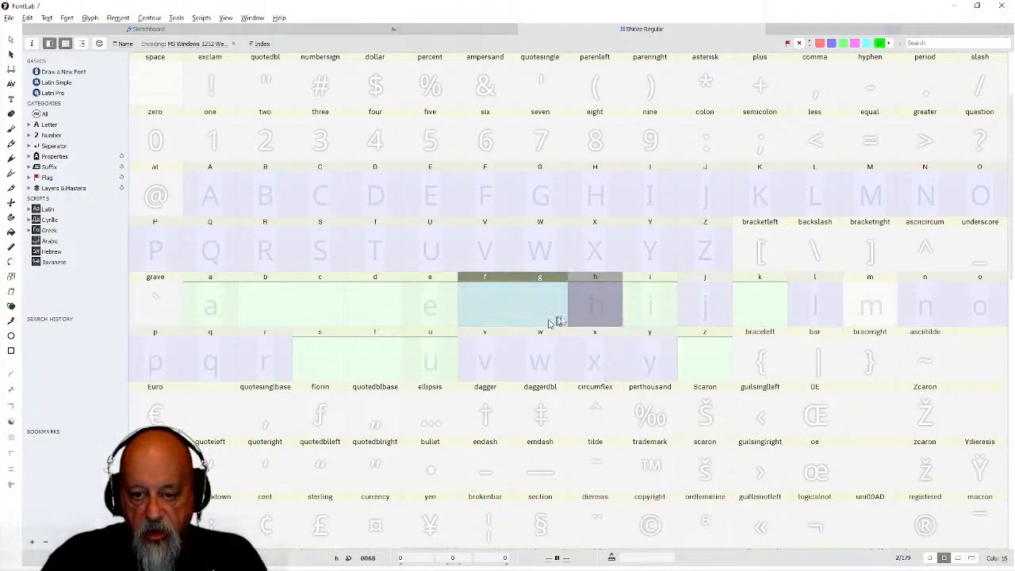
pyautogui.click(705, 313)
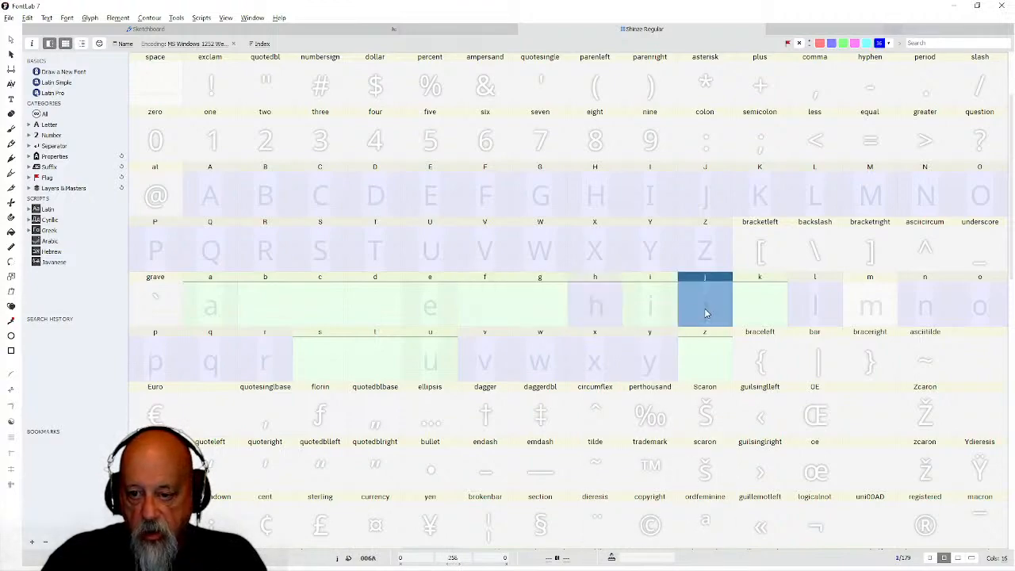
# Check the lowercase h glyph in the glyph editor, return to the font overview, and flag it green.
pyautogui.doubleClick(598, 308)
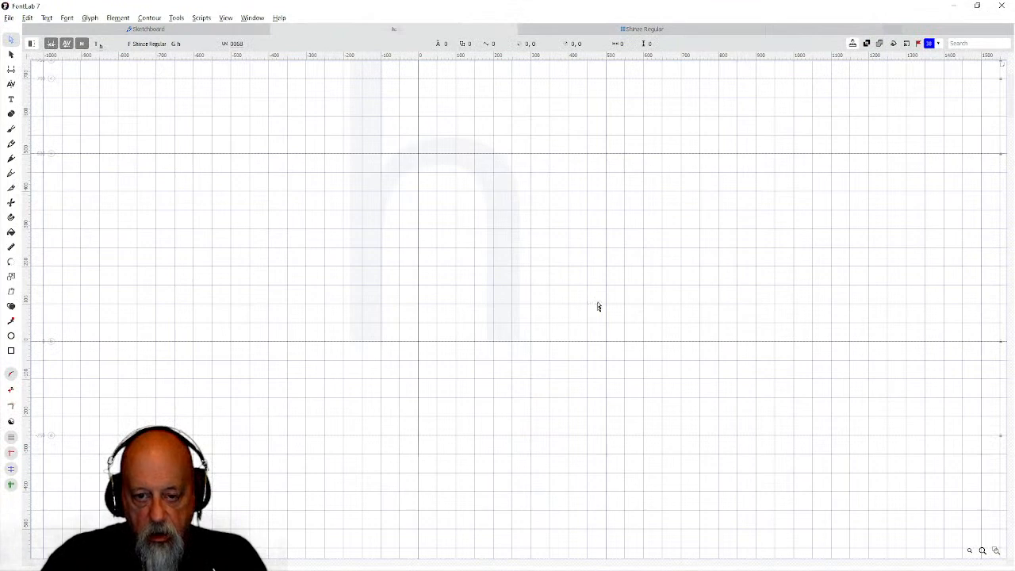
pyautogui.click(754, 29)
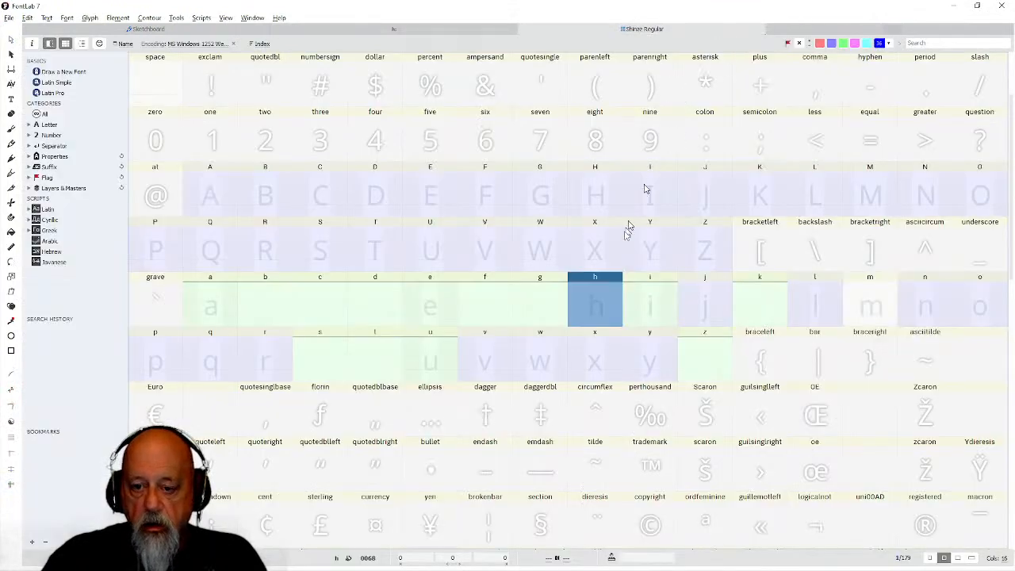
pyautogui.rightClick(596, 308)
pyautogui.moveTo(648, 428)
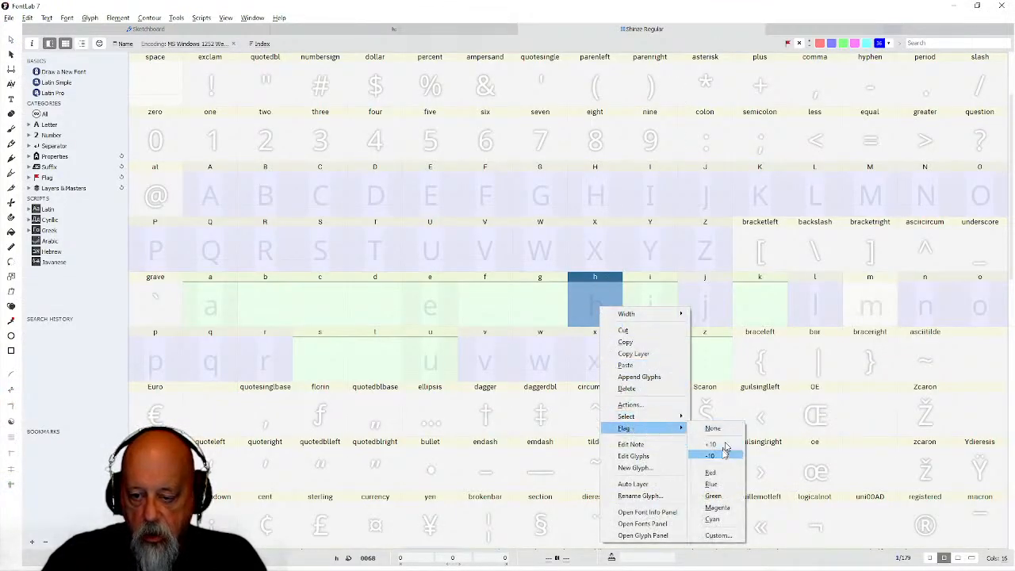
pyautogui.click(714, 495)
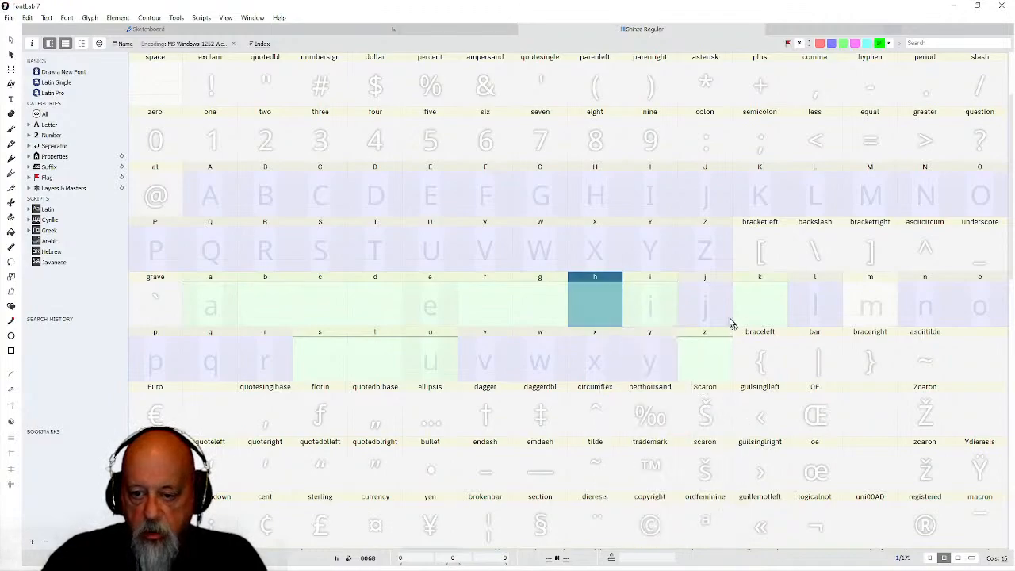
# Collapse the advance width of lowercase j to about 4 and of lowercase l to 0, returning to the font overview.
pyautogui.doubleClick(705, 310)
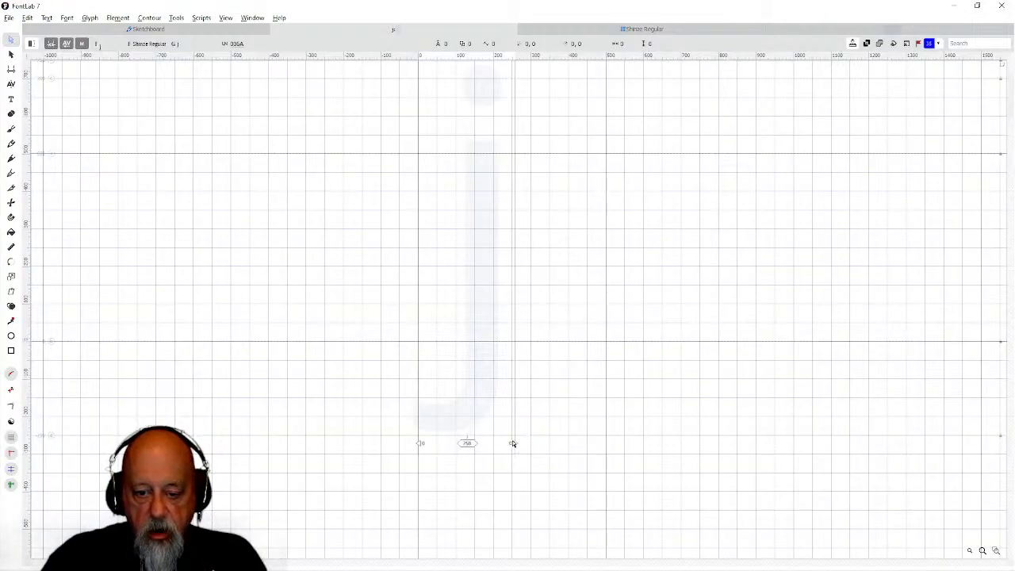
pyautogui.moveTo(513, 442); pyautogui.dragTo(419, 446)
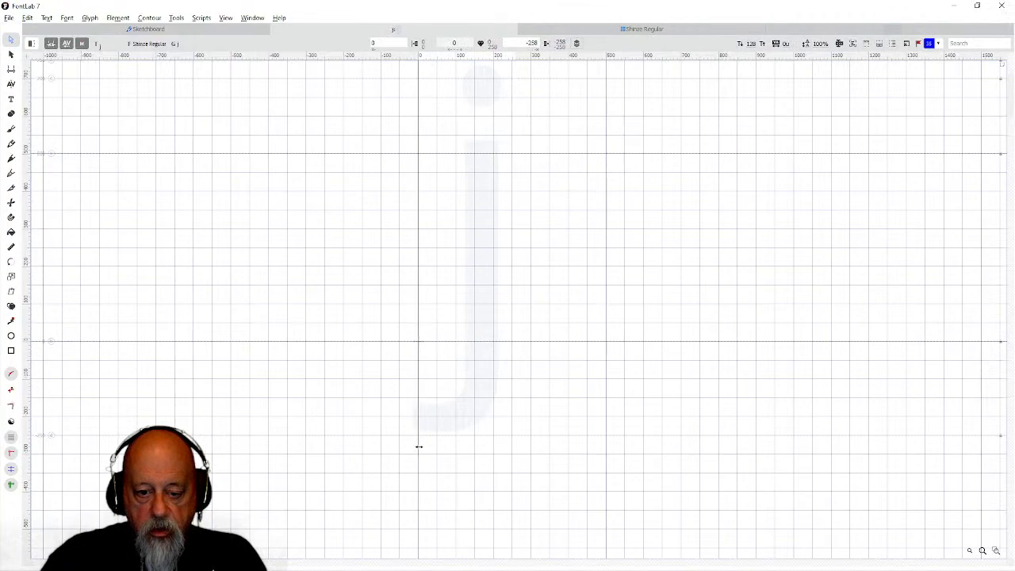
pyautogui.click(647, 31)
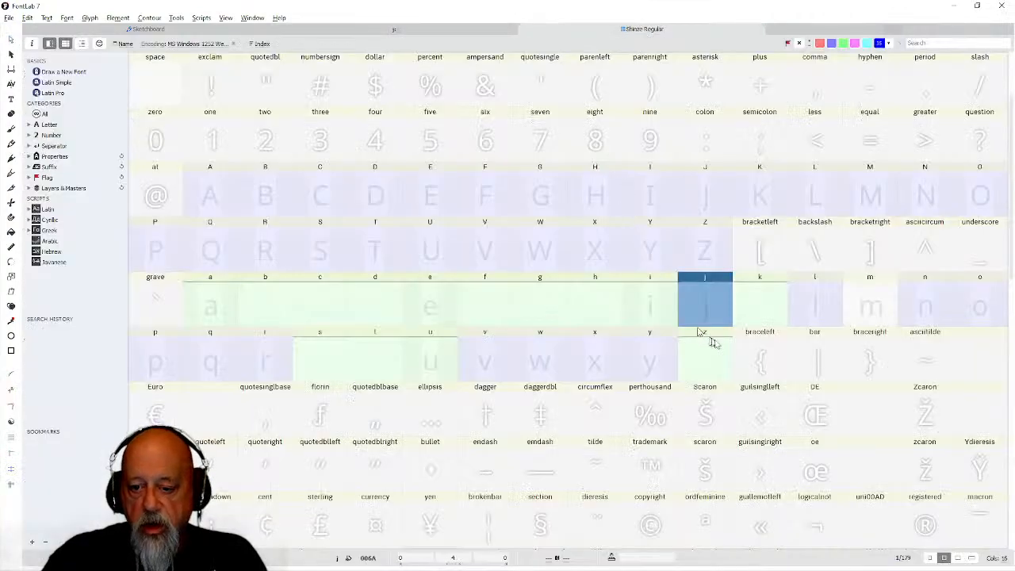
pyautogui.doubleClick(805, 310)
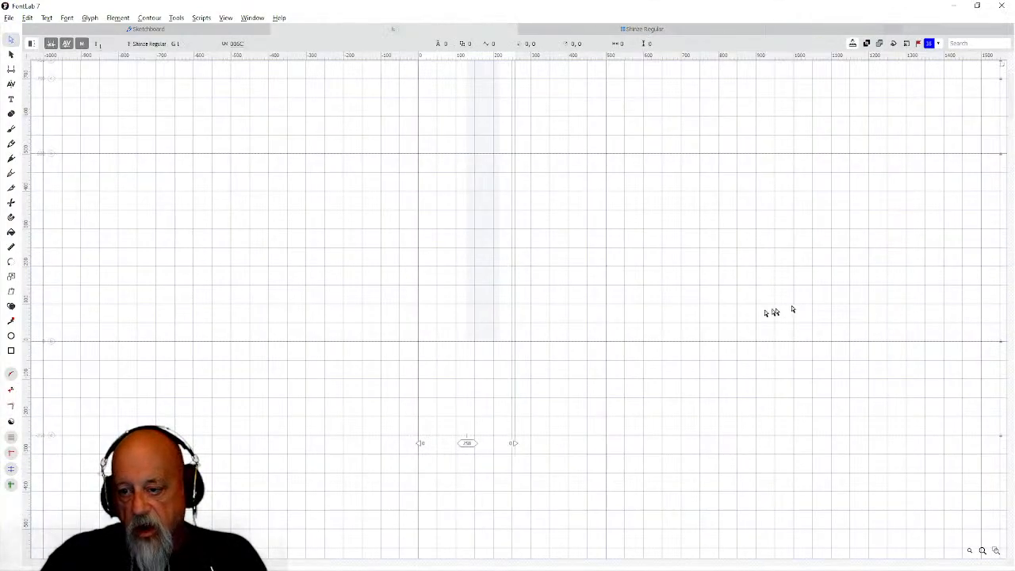
pyautogui.moveTo(514, 443); pyautogui.dragTo(419, 451)
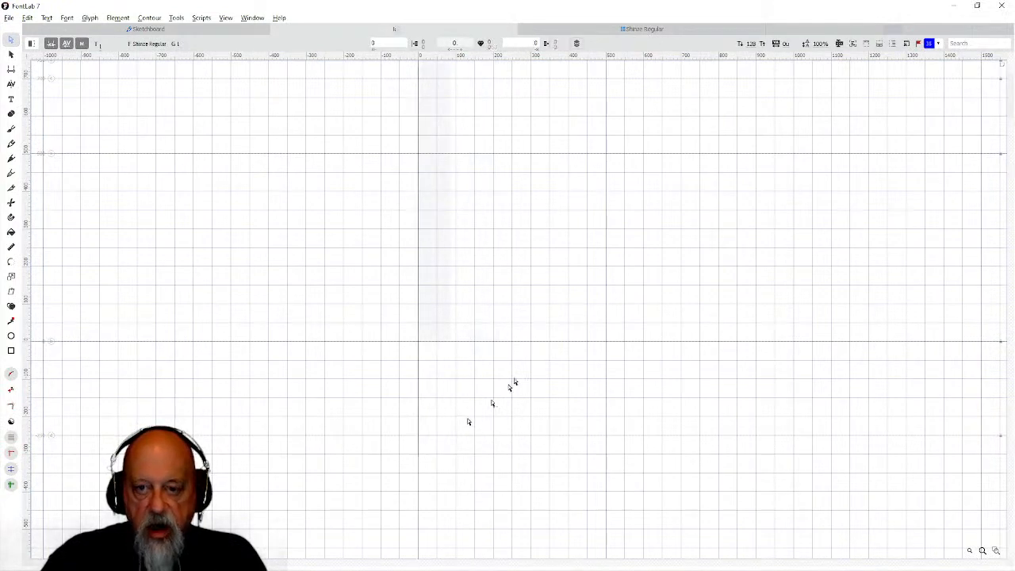
pyautogui.click(674, 30)
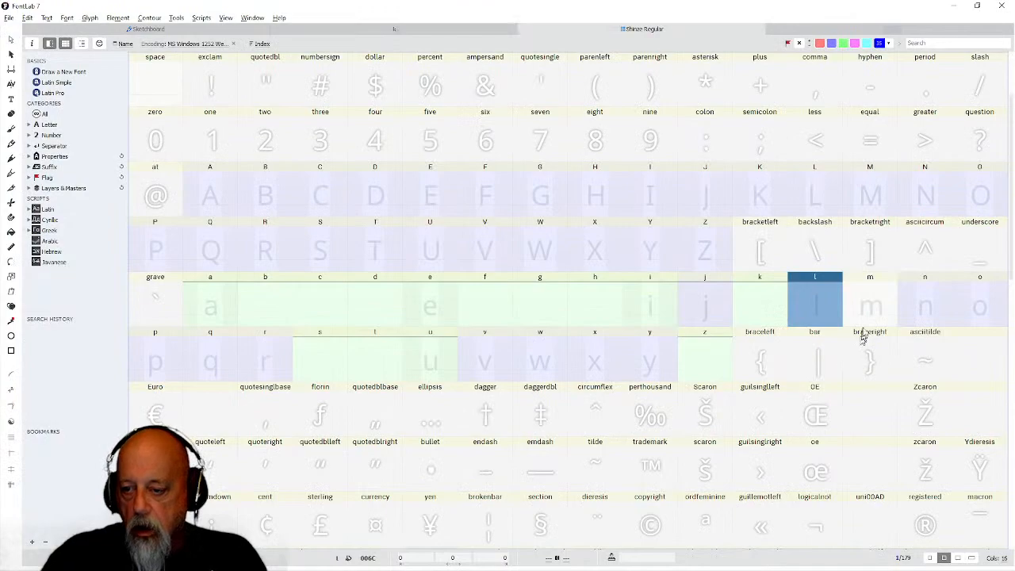
# Check the lowercase m glyph, collapse the advance width of lowercase n to about 6, and return to the font overview.
pyautogui.doubleClick(872, 309)
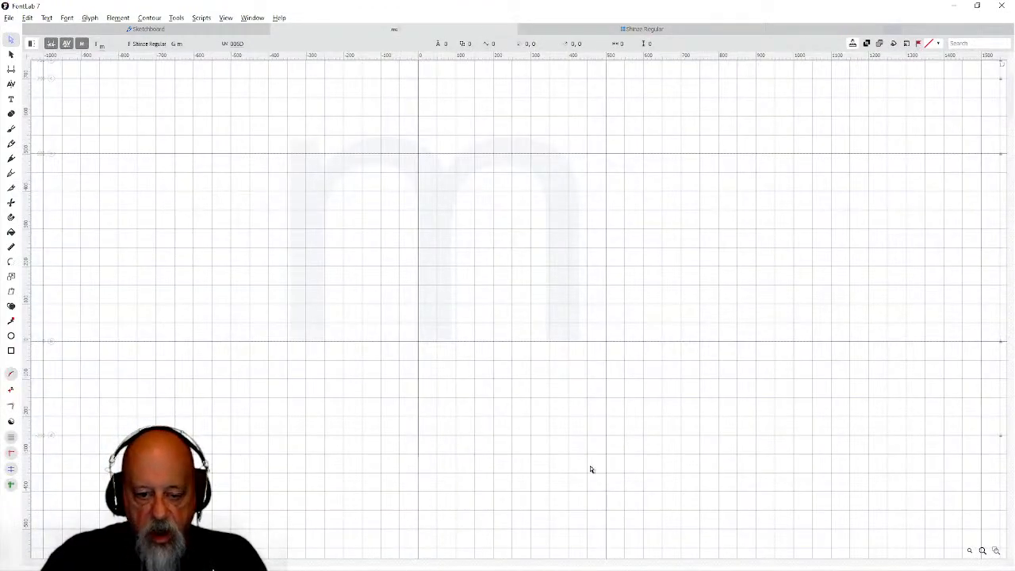
pyautogui.click(713, 30)
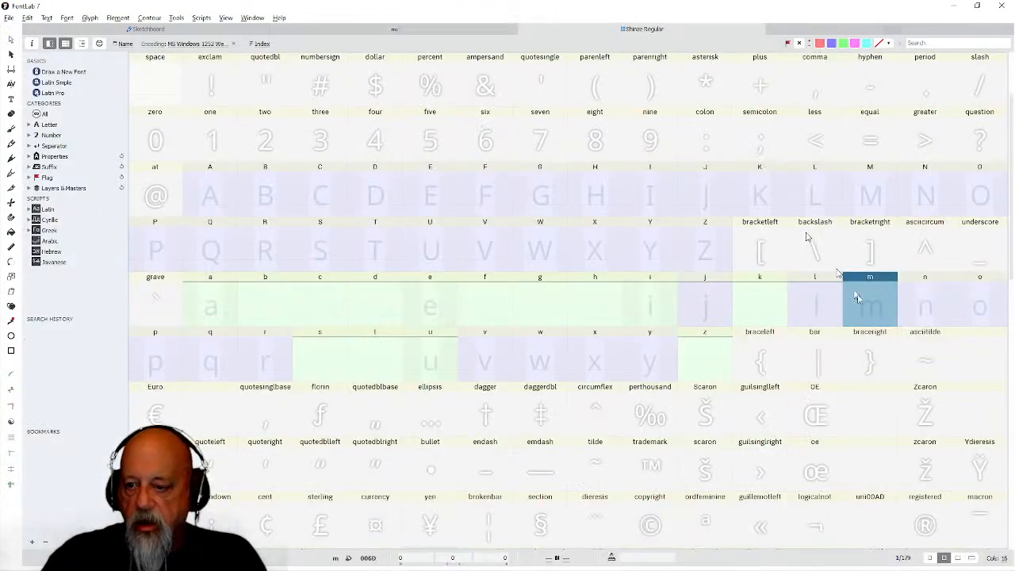
pyautogui.doubleClick(920, 315)
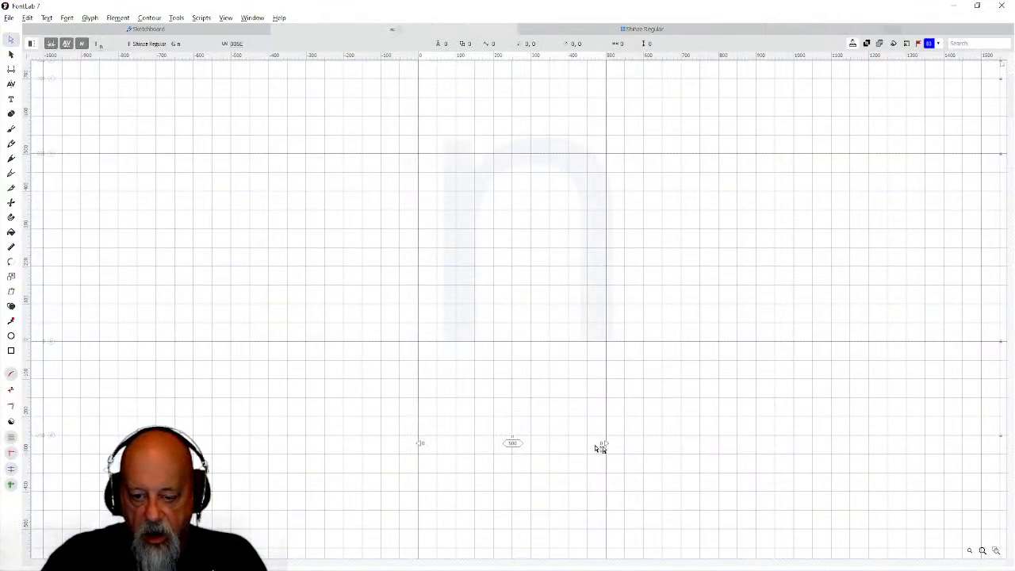
pyautogui.moveTo(607, 443); pyautogui.dragTo(420, 444)
pyautogui.click(713, 30)
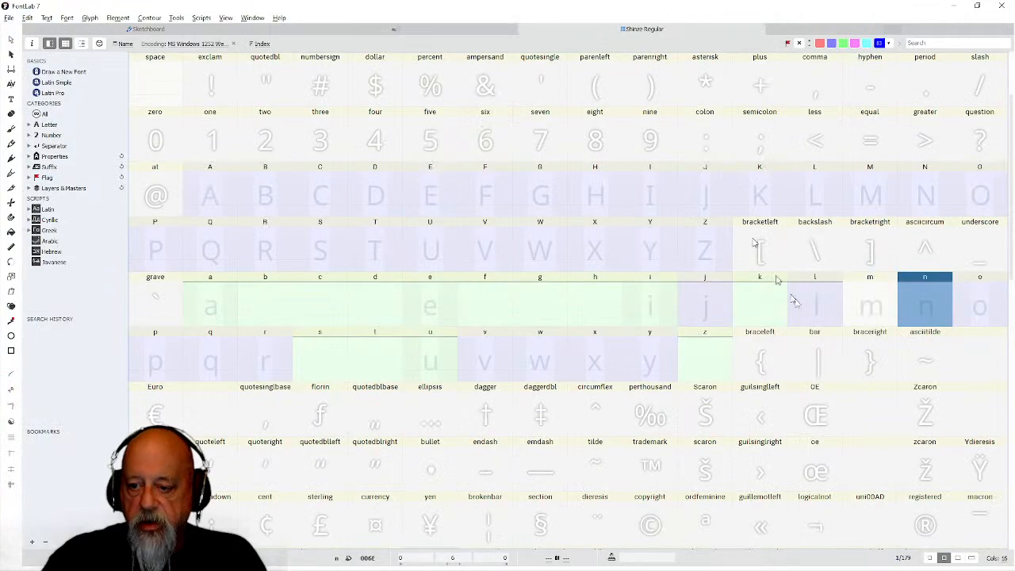
# Flag the lowercase j, k, l, m and n glyphs green together in the font overview.
pyautogui.doubleClick(972, 309)
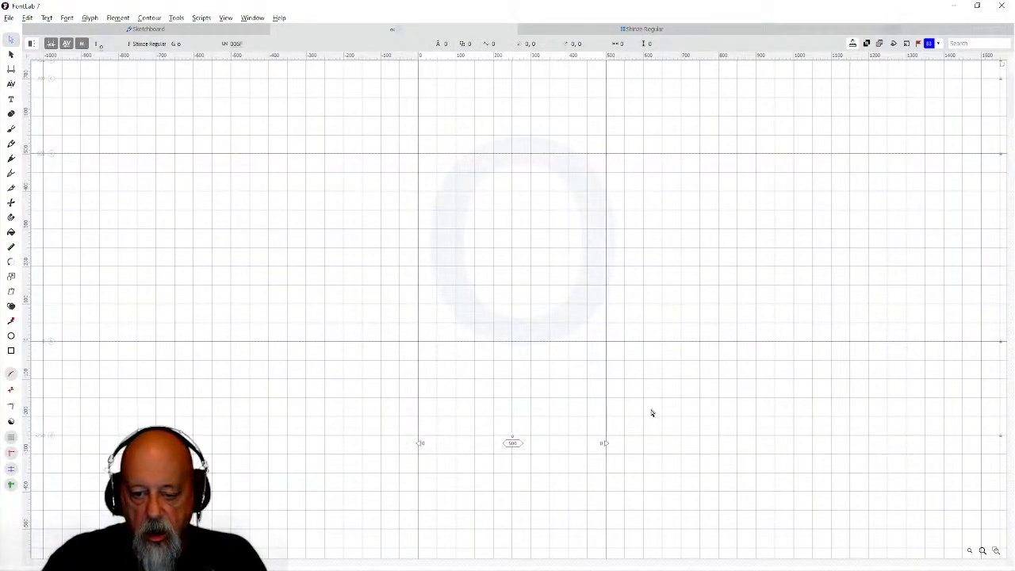
pyautogui.click(730, 30)
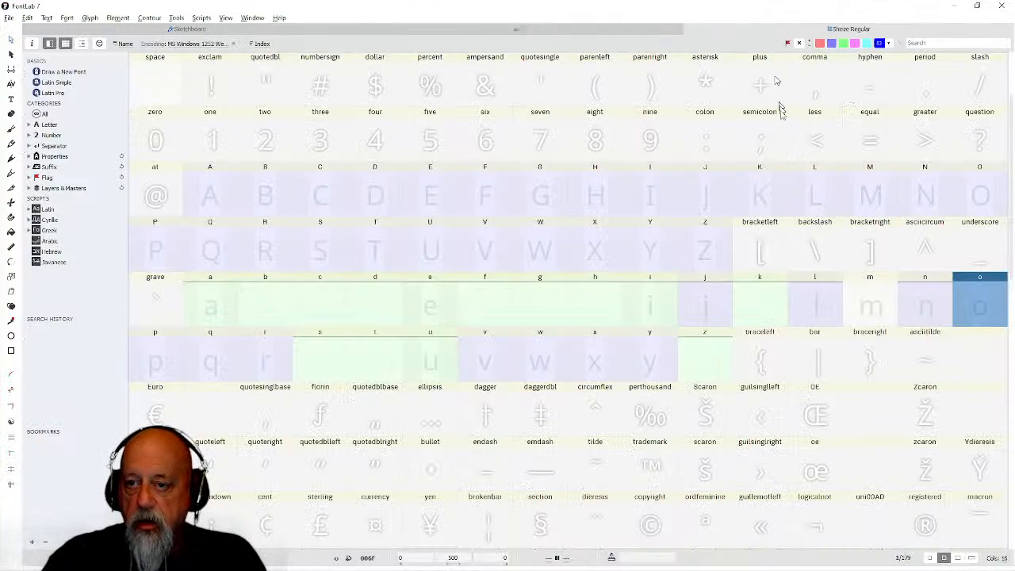
pyautogui.click(925, 310)
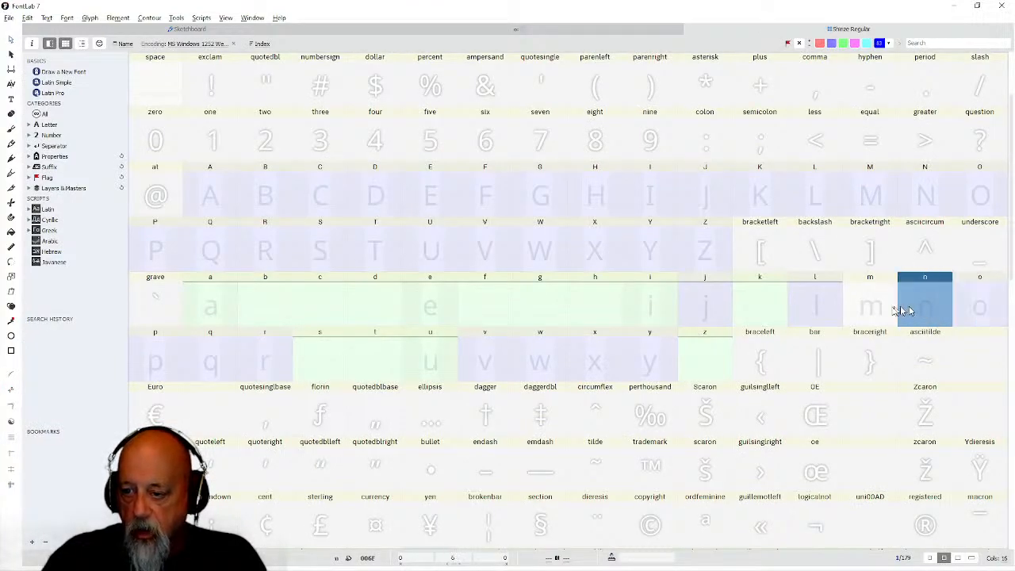
pyautogui.click(714, 308)
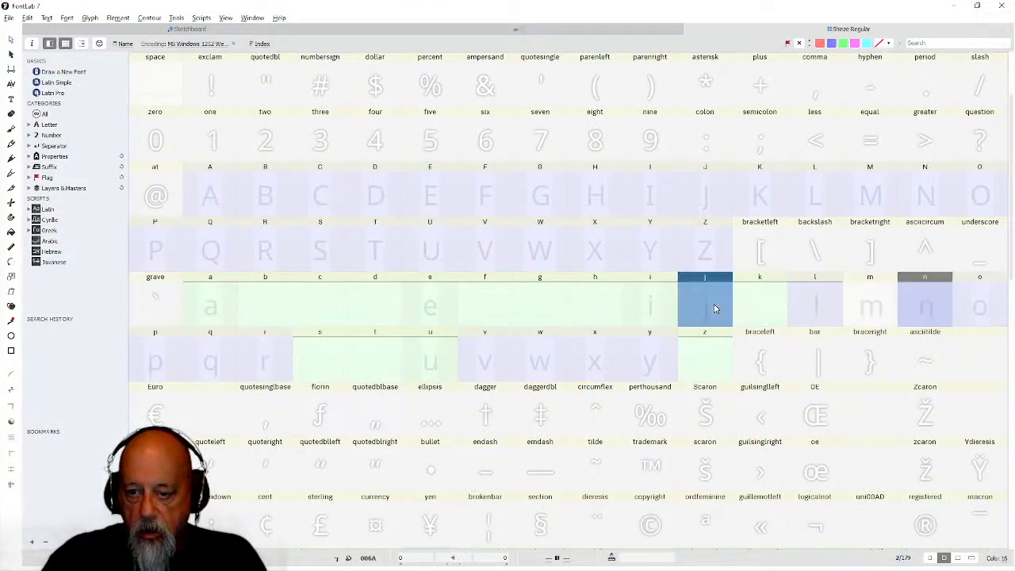
pyautogui.keyDown('shift'); pyautogui.click(765, 309); pyautogui.keyUp('shift')
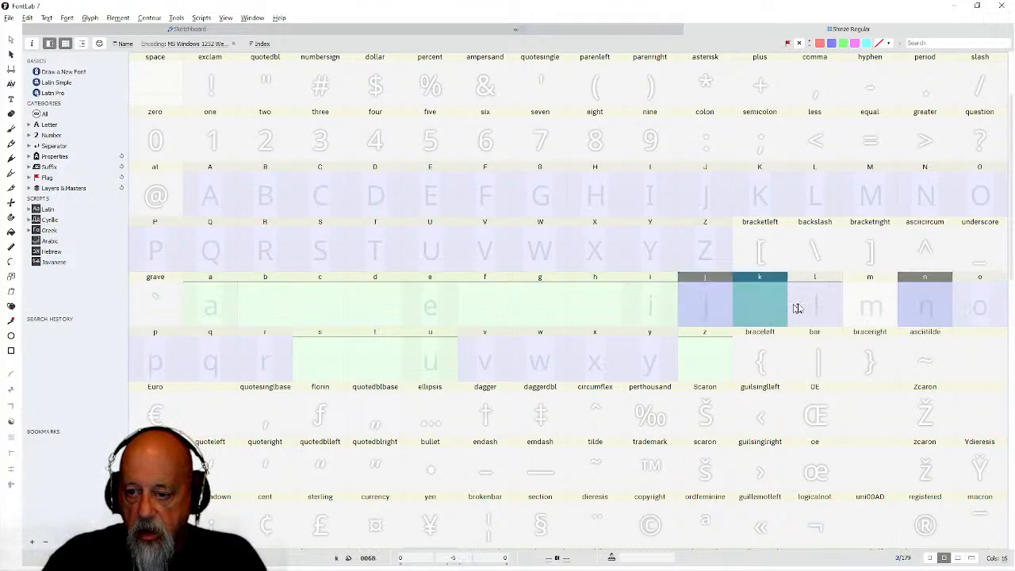
pyautogui.keyDown('shift'); pyautogui.click(865, 309); pyautogui.keyUp('shift')
pyautogui.rightClick(864, 308)
pyautogui.moveTo(919, 427)
pyautogui.click(981, 491)
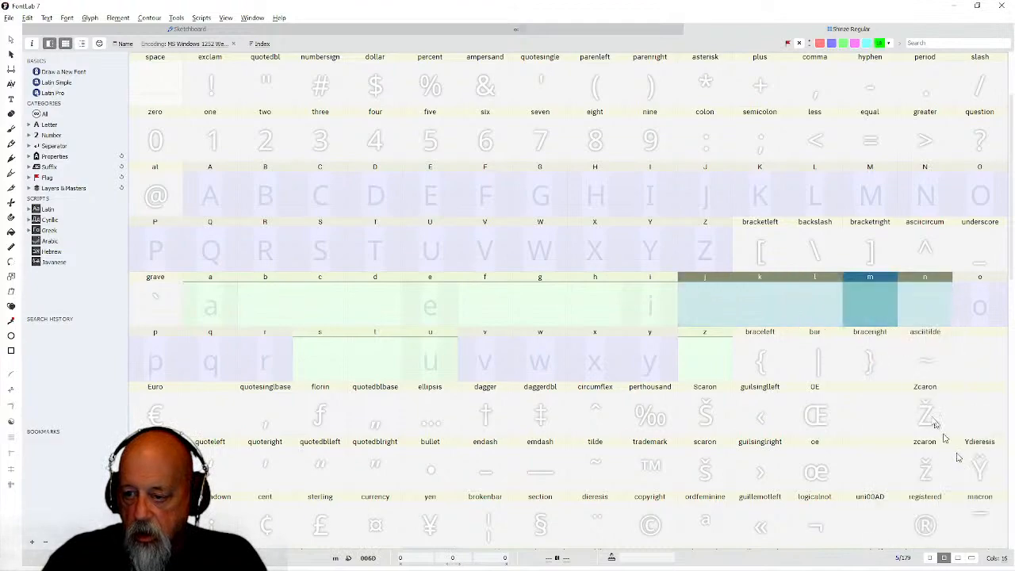
pyautogui.click(886, 349)
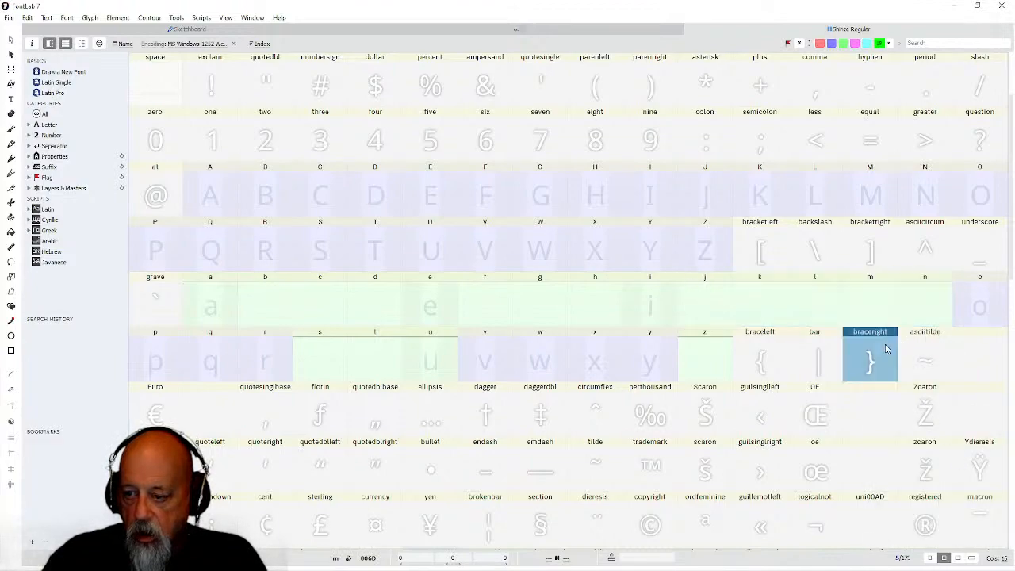
# Collapse the advance width of lowercase o to about 7 and flag the glyph green in the font overview.
pyautogui.click(978, 305)
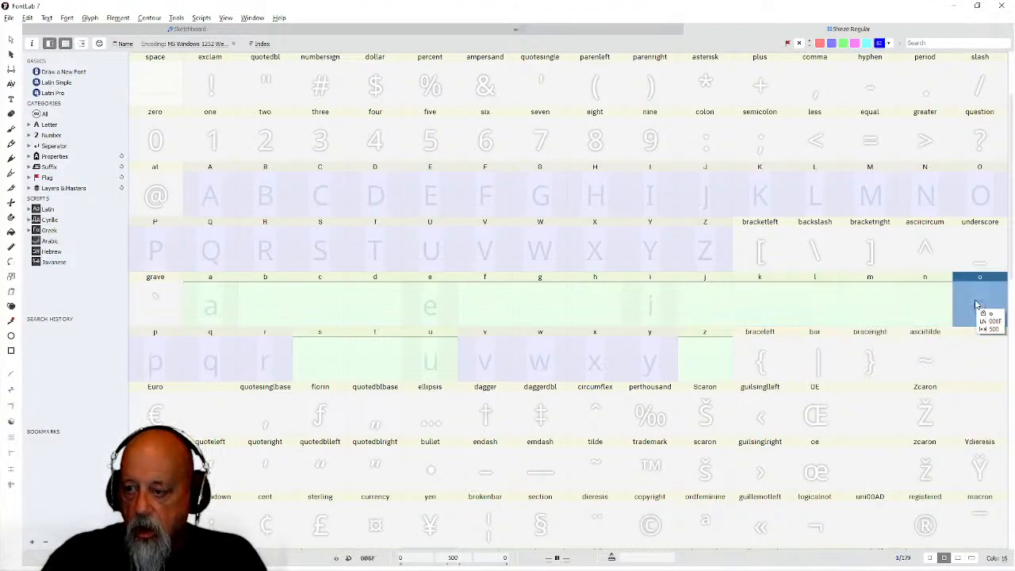
pyautogui.doubleClick(978, 306)
pyautogui.moveTo(604, 443); pyautogui.dragTo(418, 442)
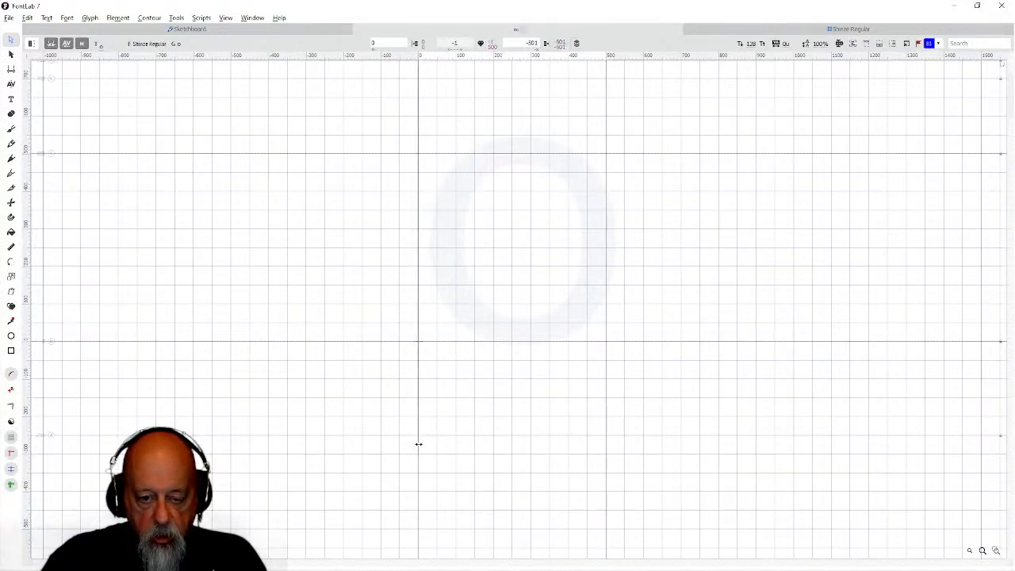
pyautogui.click(745, 29)
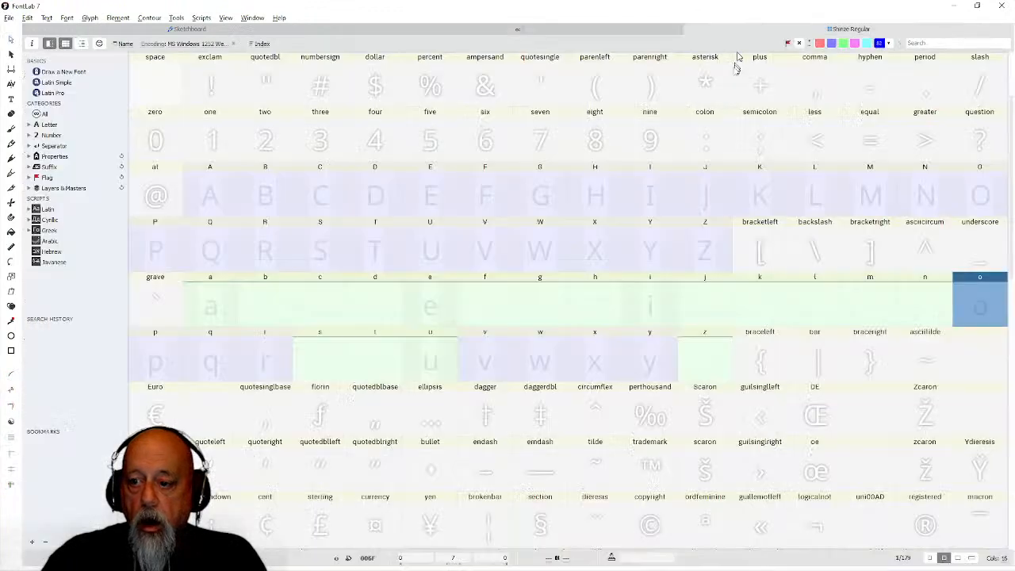
pyautogui.rightClick(978, 311)
pyautogui.moveTo(951, 431)
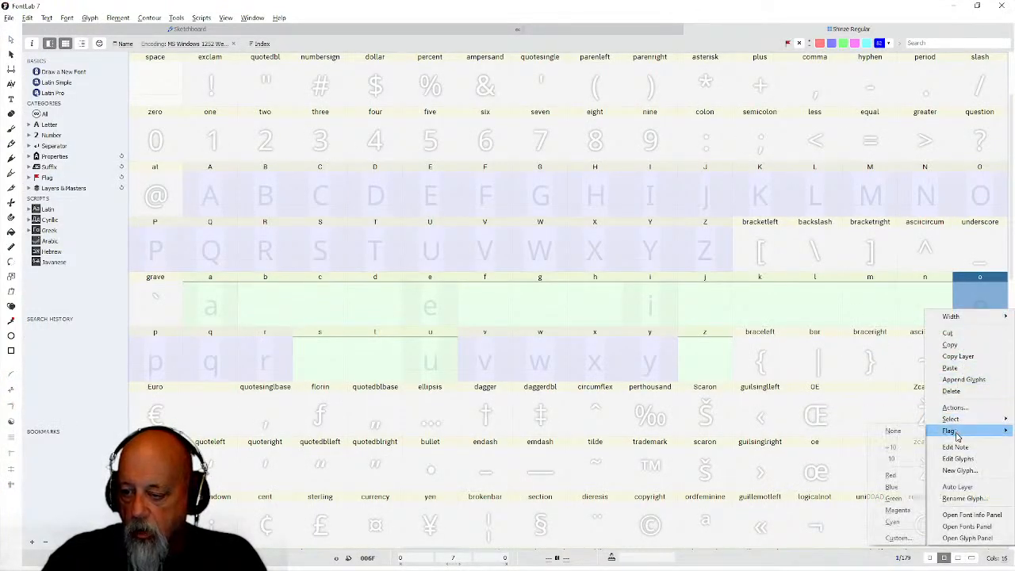
pyautogui.click(892, 498)
# Collapse the advance width of lowercase p to about 7 and of lowercase q to about 6, returning to the font overview.
pyautogui.doubleClick(162, 363)
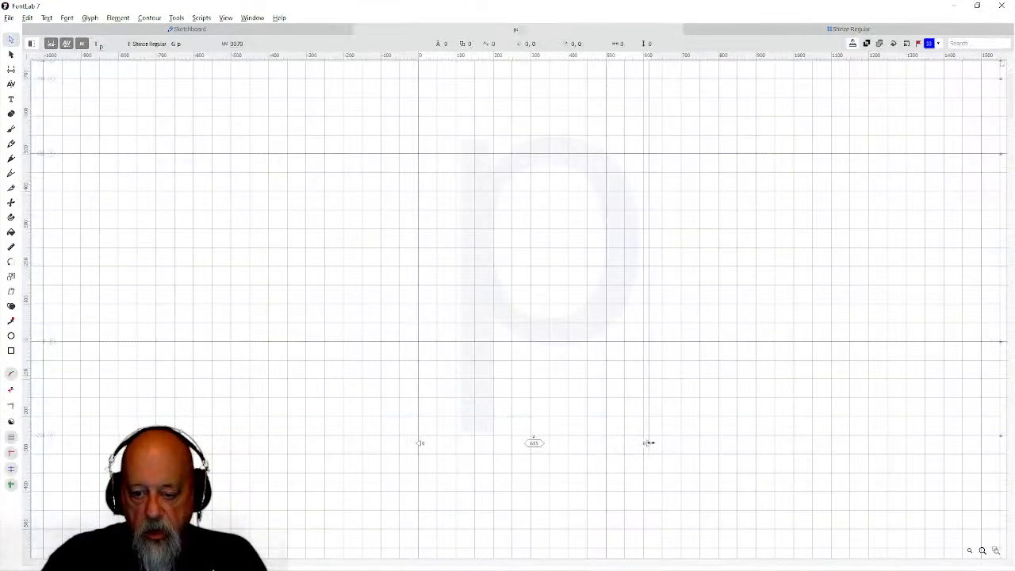
pyautogui.moveTo(649, 442); pyautogui.dragTo(431, 444)
pyautogui.click(738, 32)
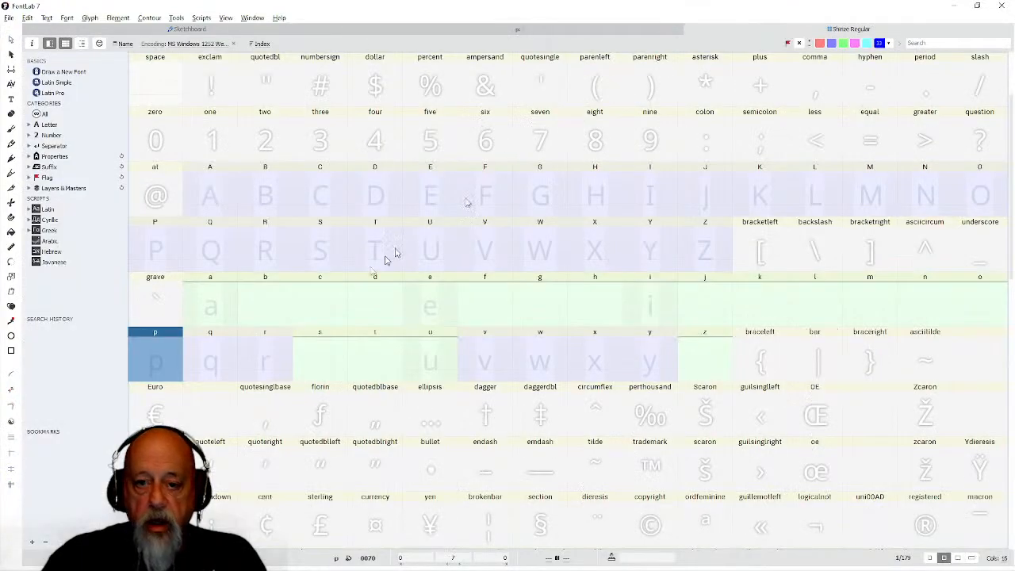
pyautogui.doubleClick(226, 364)
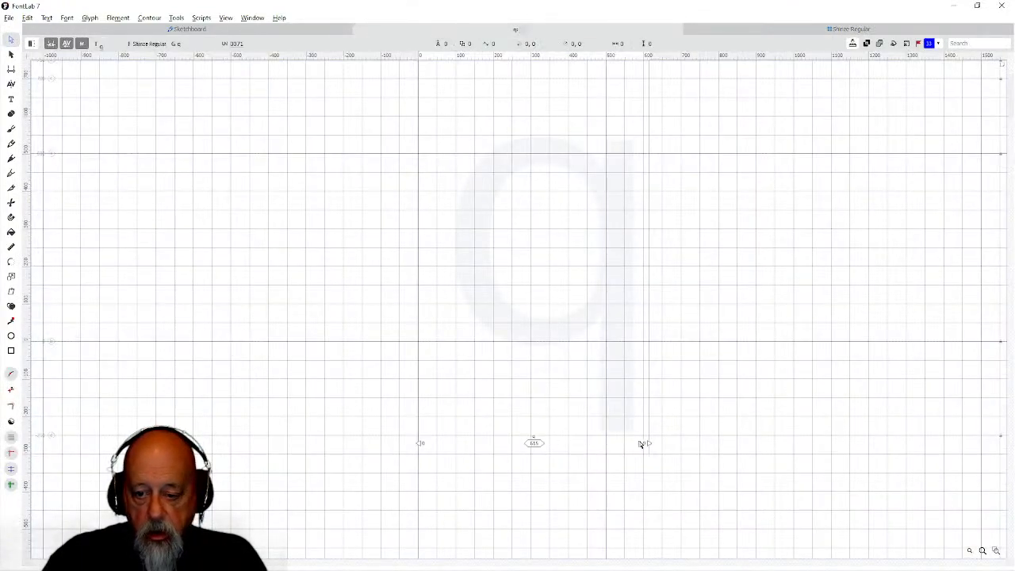
pyautogui.moveTo(647, 443); pyautogui.dragTo(420, 436)
pyautogui.click(720, 31)
# Collapse the advance width of lowercase r to about 1 and return to the font overview.
pyautogui.doubleClick(252, 364)
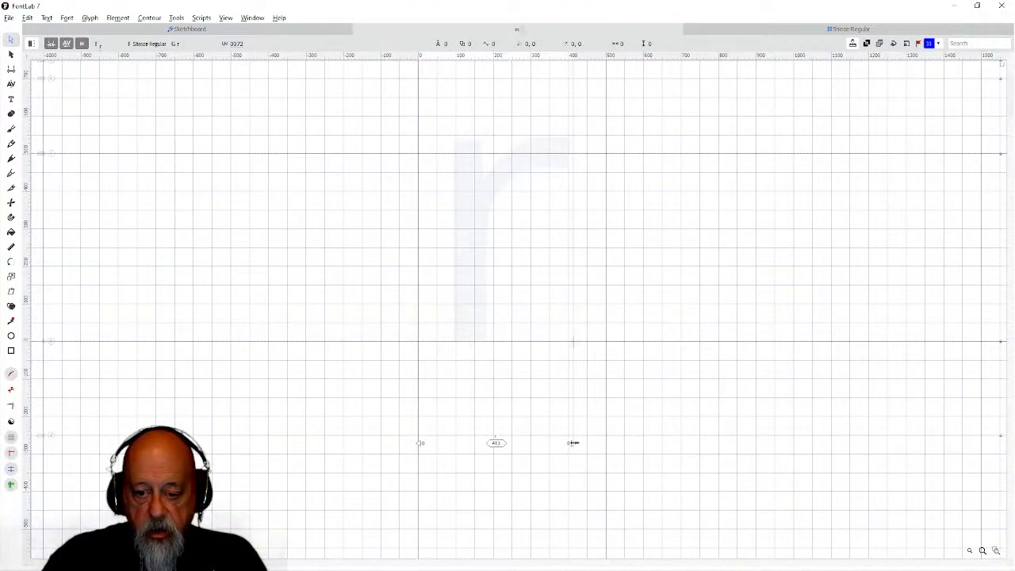
pyautogui.moveTo(573, 443); pyautogui.dragTo(418, 427)
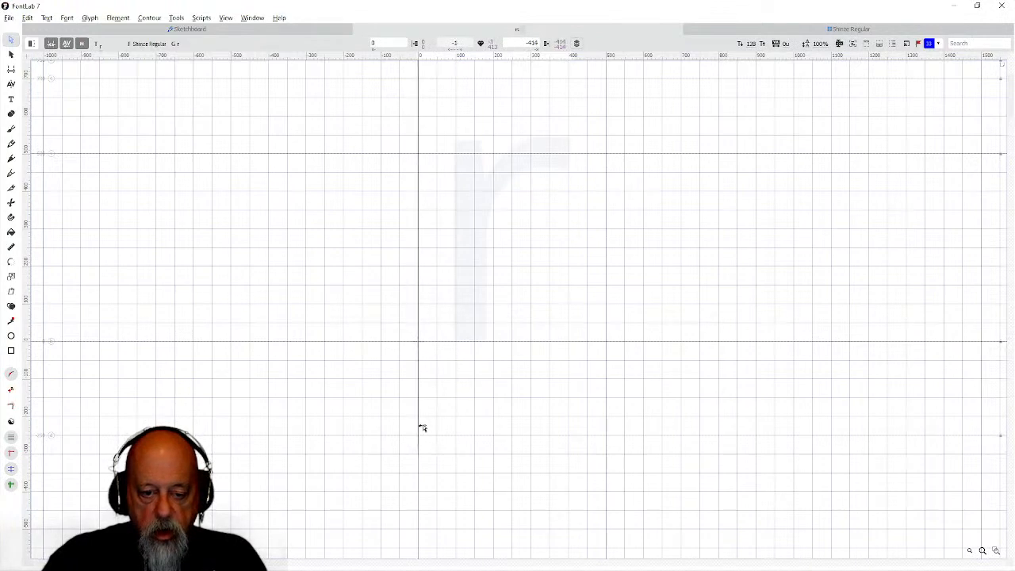
pyautogui.click(725, 30)
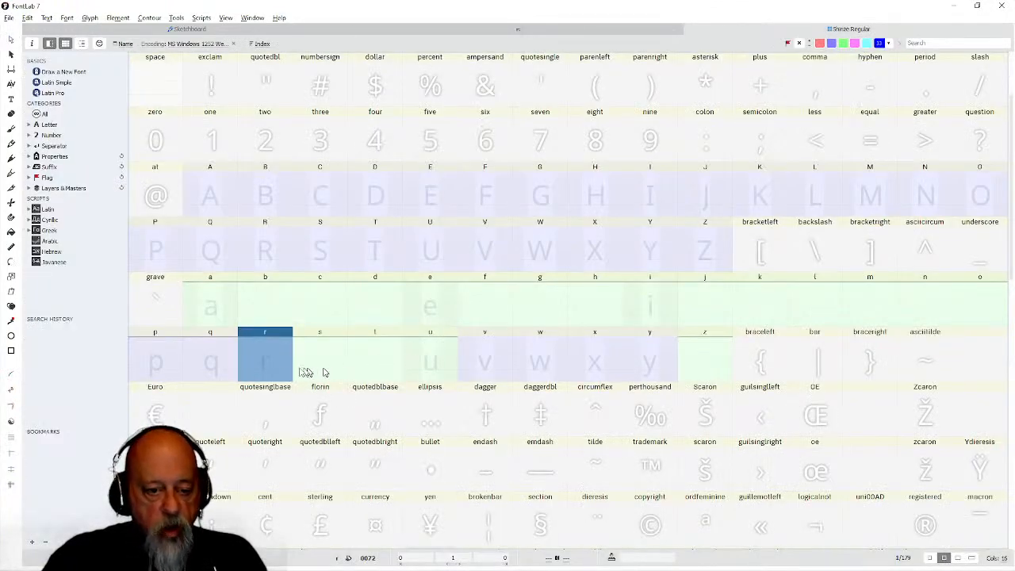
# Flag the lowercase p, q and r glyphs green together.
pyautogui.keyDown('shift'); pyautogui.click(165, 359); pyautogui.keyUp('shift')
pyautogui.click(220, 363)
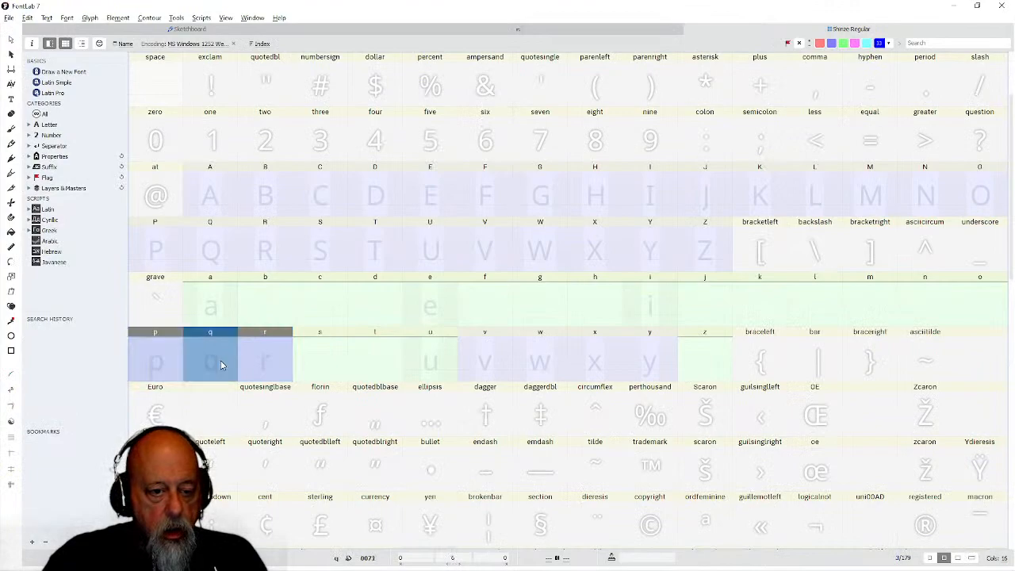
pyautogui.keyDown('ctrl'); pyautogui.click(221, 362); pyautogui.keyUp('ctrl')
pyautogui.keyDown('ctrl'); pyautogui.click(265, 363); pyautogui.keyUp('ctrl')
pyautogui.rightClick(264, 363)
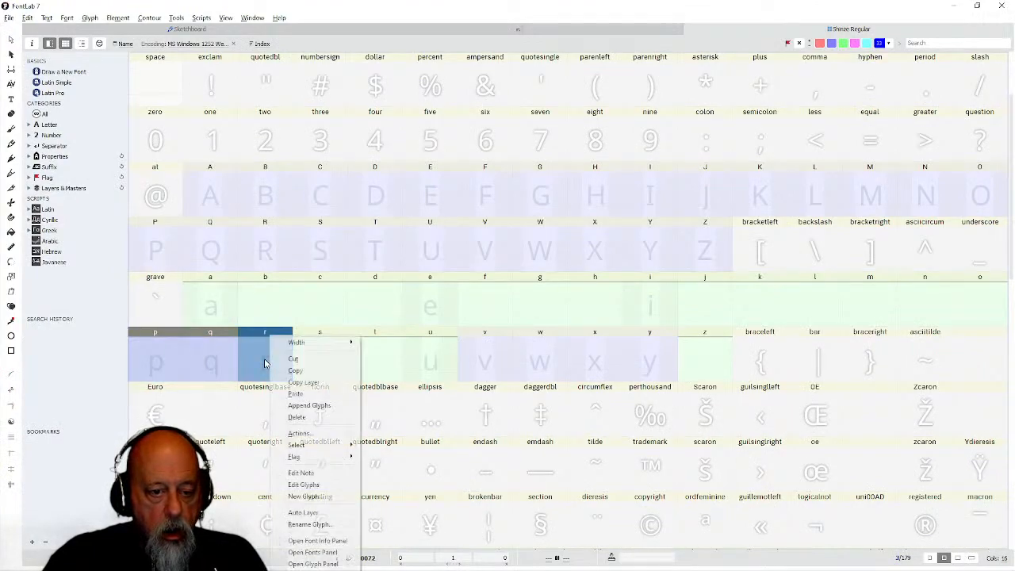
pyautogui.moveTo(295, 457)
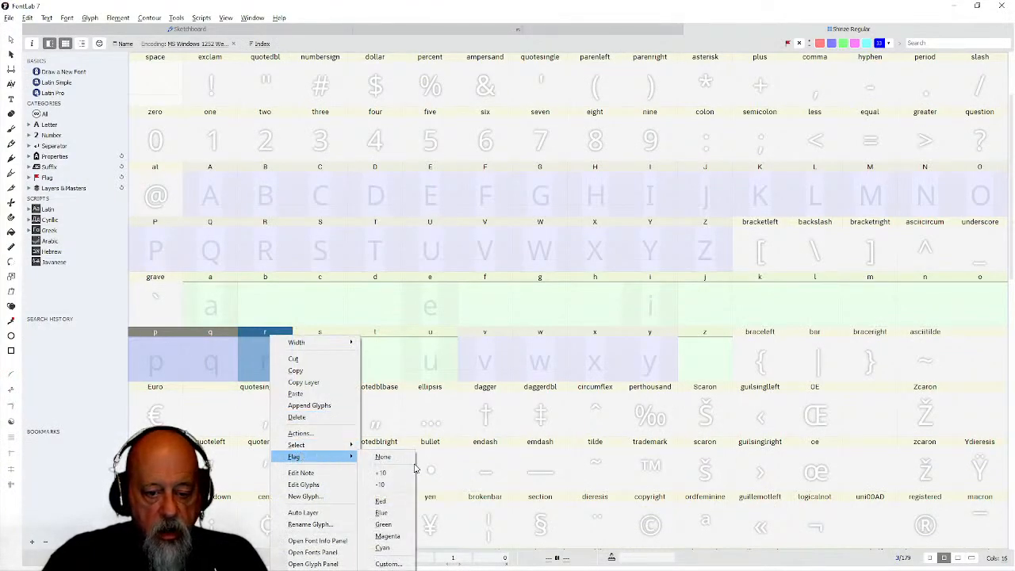
pyautogui.click(386, 517)
# Collapse the advance widths of lowercase v and w to about 6 each, returning to the font overview.
pyautogui.doubleClick(515, 355)
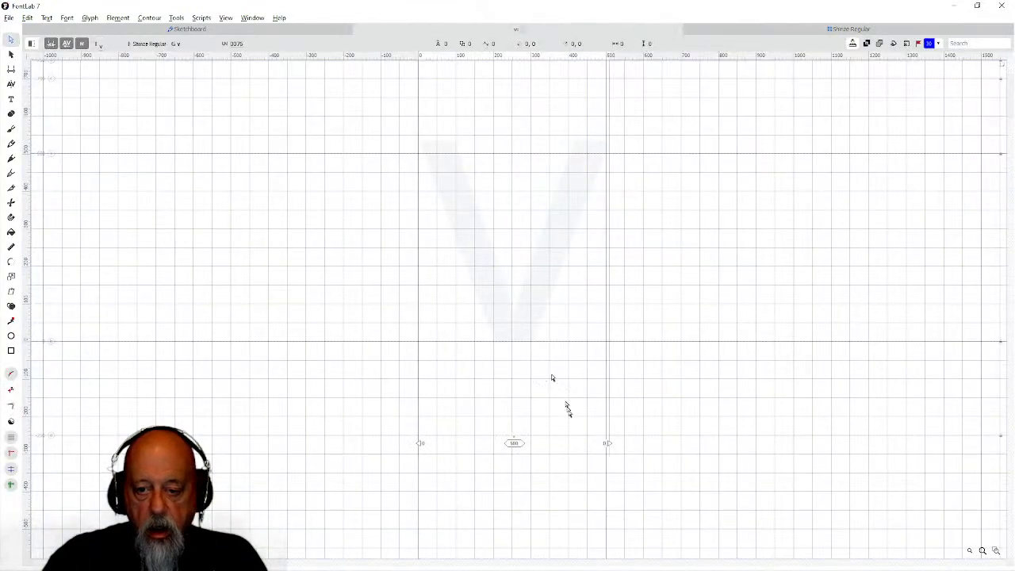
pyautogui.moveTo(609, 443); pyautogui.dragTo(421, 442)
pyautogui.click(769, 28)
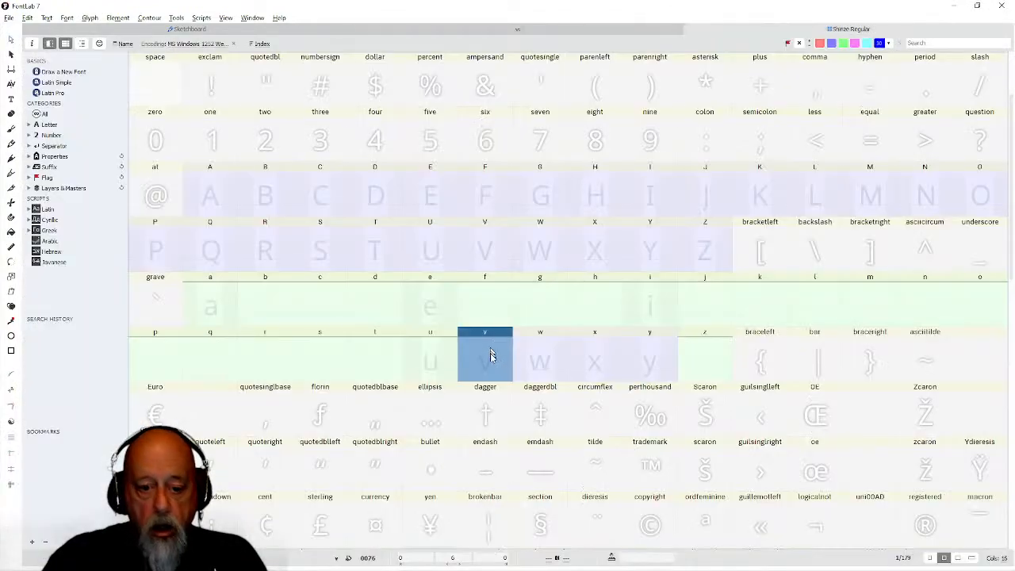
pyautogui.doubleClick(541, 363)
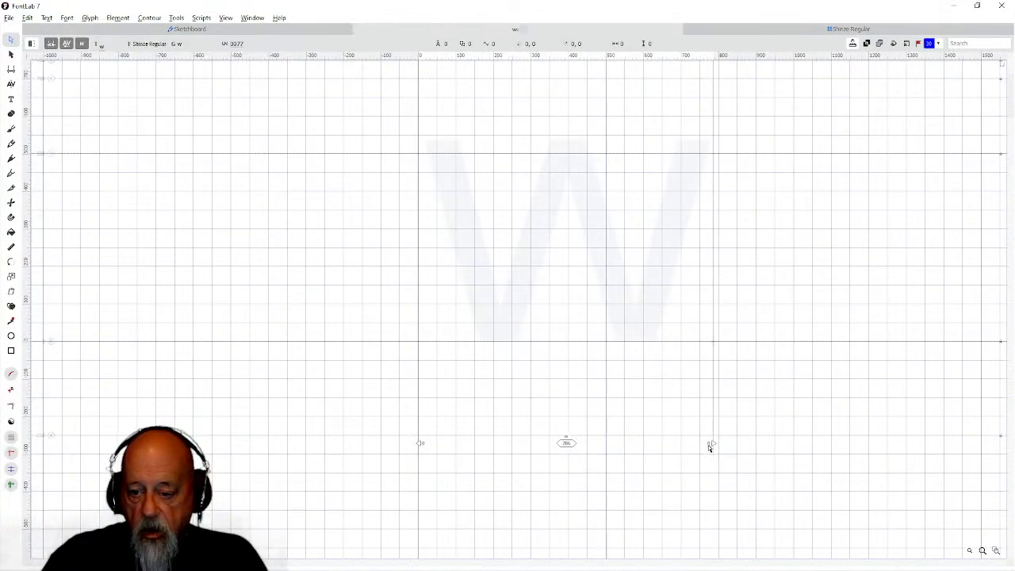
pyautogui.moveTo(711, 443)
pyautogui.mouseDown()
pyautogui.moveTo(449, 441)
pyautogui.moveTo(419, 430)
pyautogui.moveTo(455, 417)
pyautogui.mouseUp()
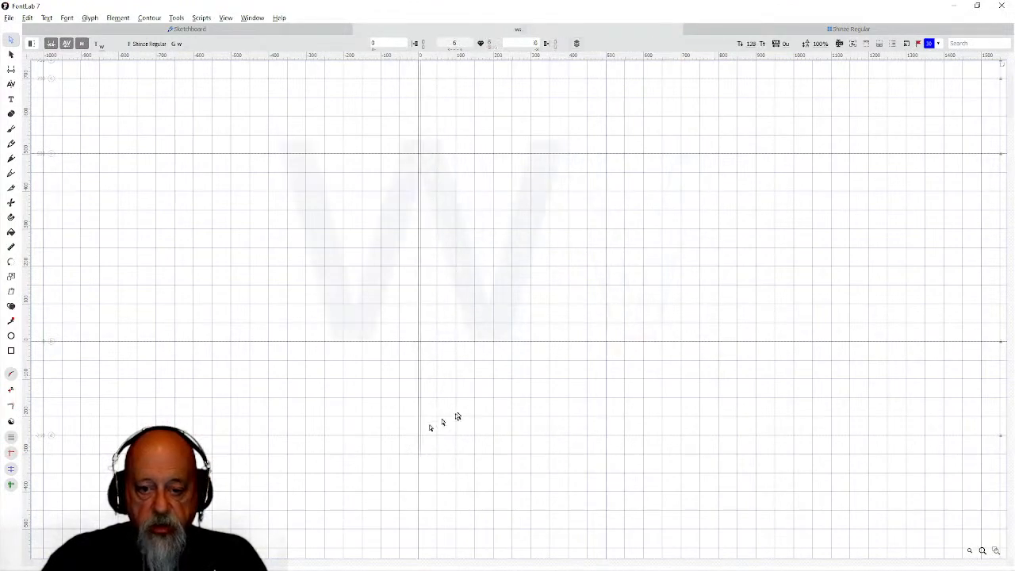
pyautogui.click(759, 30)
# Collapse the advance width of lowercase x to about -1 and of lowercase y to about 6, returning to the font overview.
pyautogui.doubleClick(602, 356)
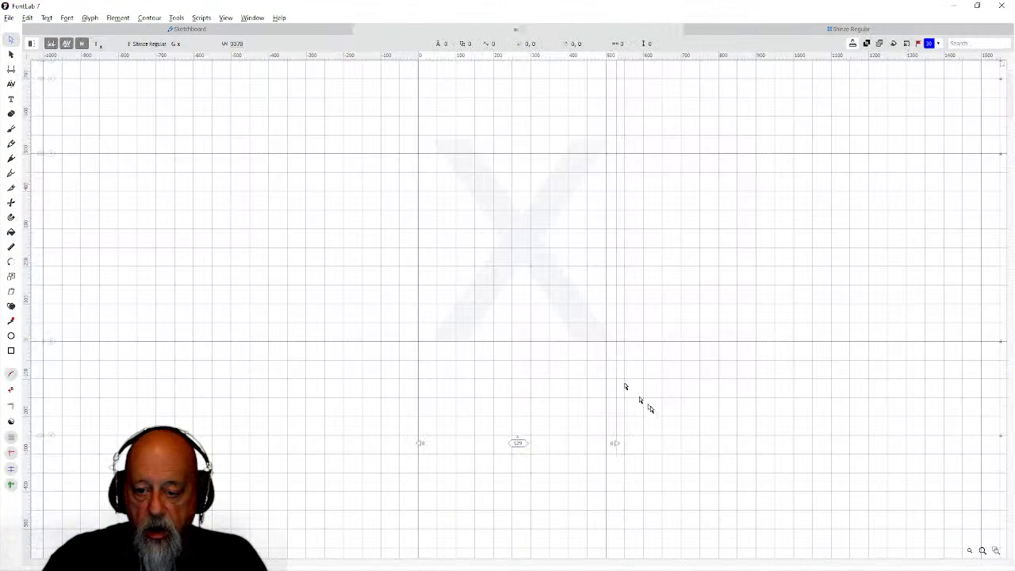
pyautogui.moveTo(616, 443); pyautogui.dragTo(420, 435)
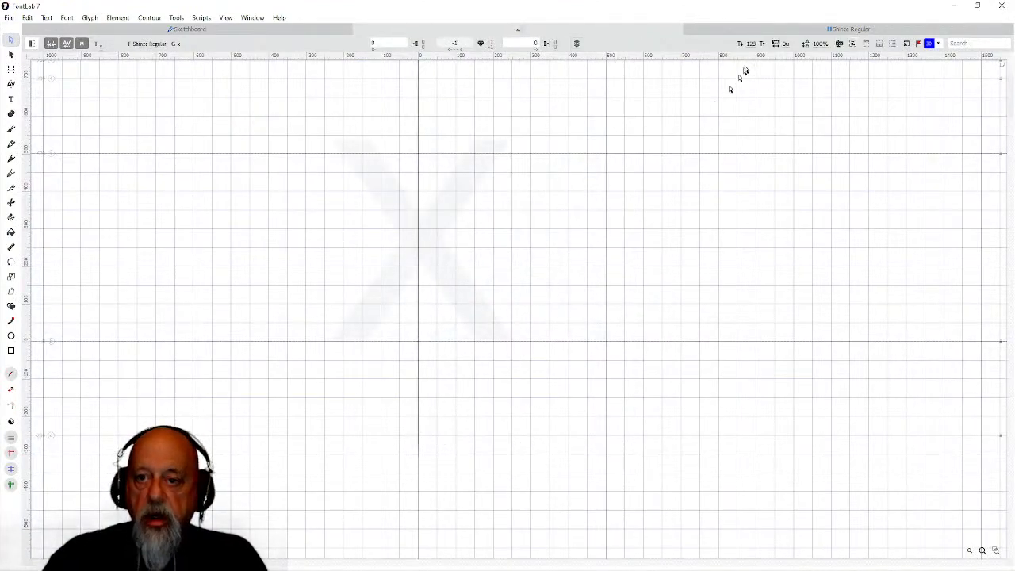
pyautogui.click(758, 31)
pyautogui.doubleClick(639, 370)
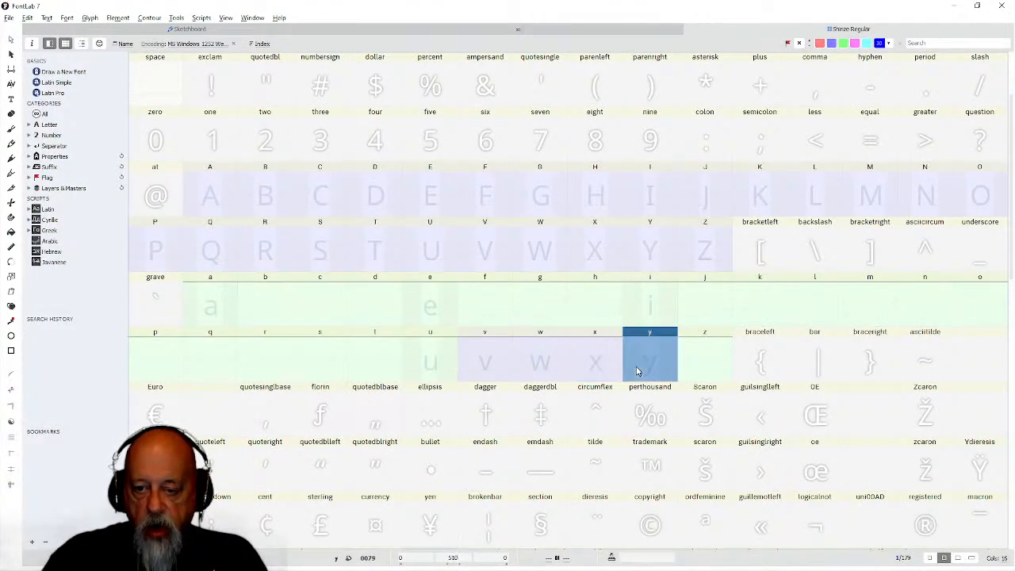
pyautogui.moveTo(609, 443); pyautogui.dragTo(419, 430)
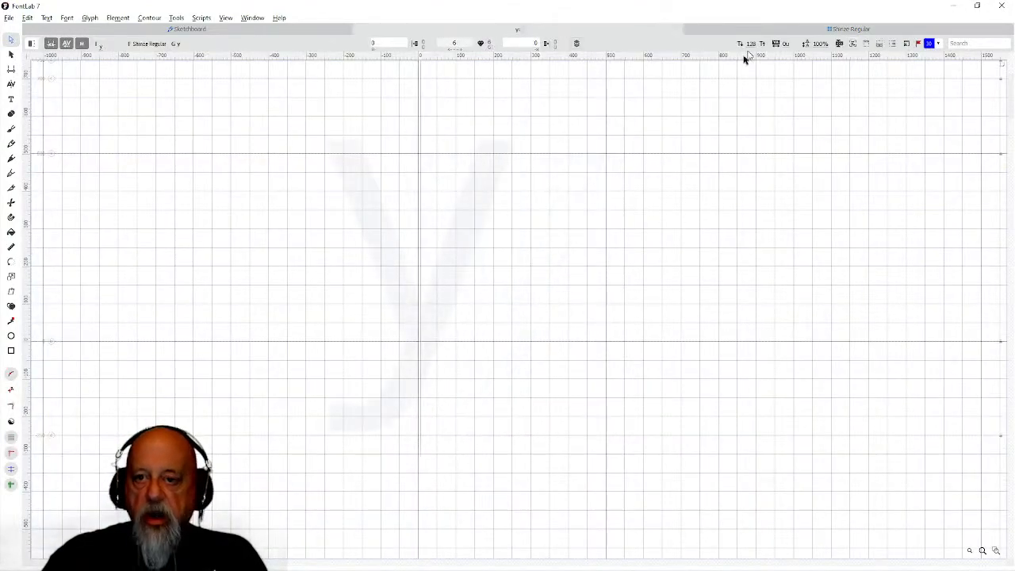
pyautogui.click(750, 30)
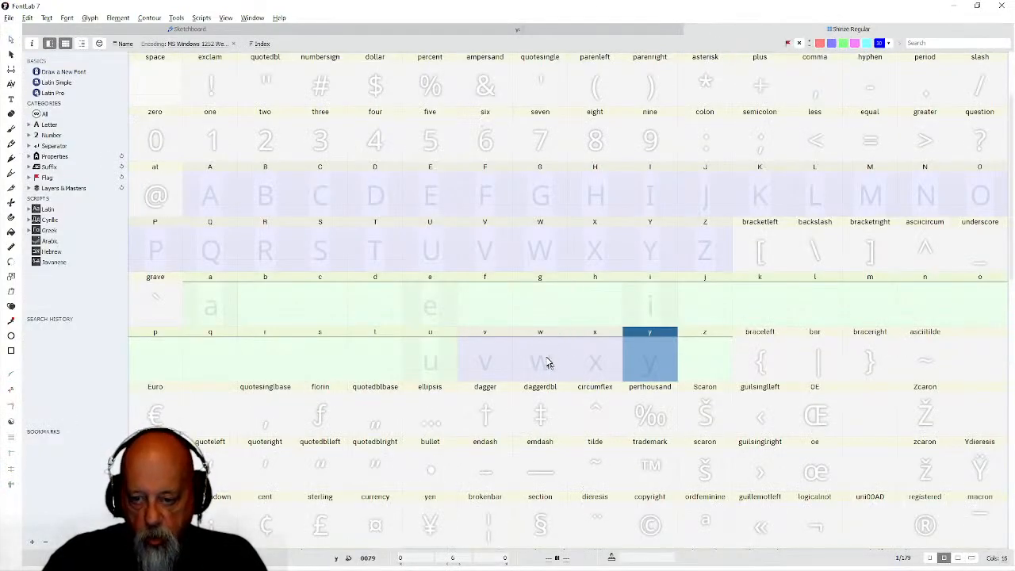
# Flag the lowercase v, w, x and y glyphs green together.
pyautogui.click(495, 366)
pyautogui.keyDown('ctrl'); pyautogui.click(536, 368); pyautogui.keyUp('ctrl')
pyautogui.keyDown('ctrl'); pyautogui.click(590, 368); pyautogui.keyUp('ctrl')
pyautogui.keyDown('ctrl'); pyautogui.click(644, 365); pyautogui.keyUp('ctrl')
pyautogui.keyDown('ctrl'); pyautogui.click(645, 363); pyautogui.keyUp('ctrl')
pyautogui.rightClick(645, 366)
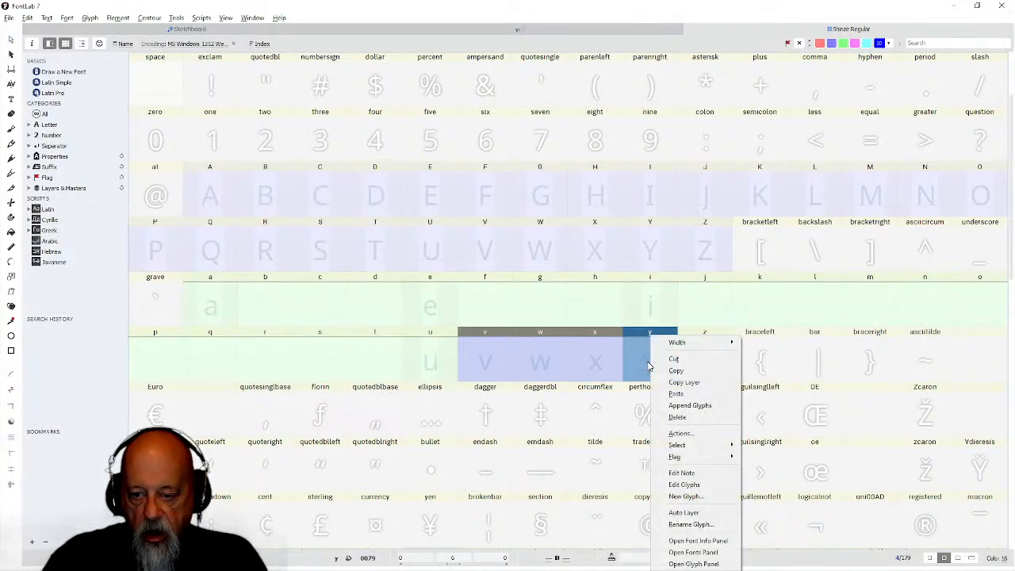
pyautogui.moveTo(678, 457)
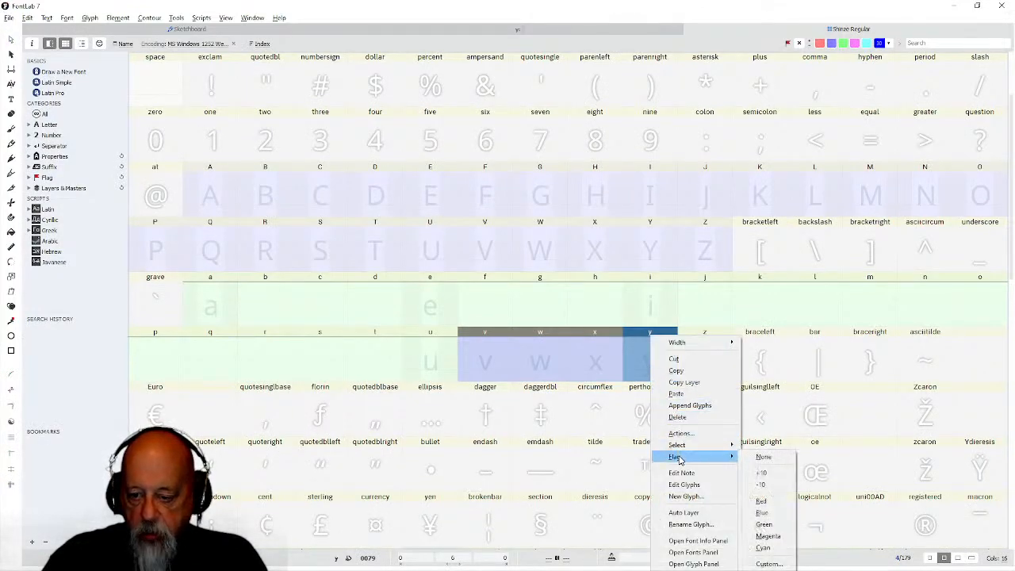
pyautogui.click(765, 524)
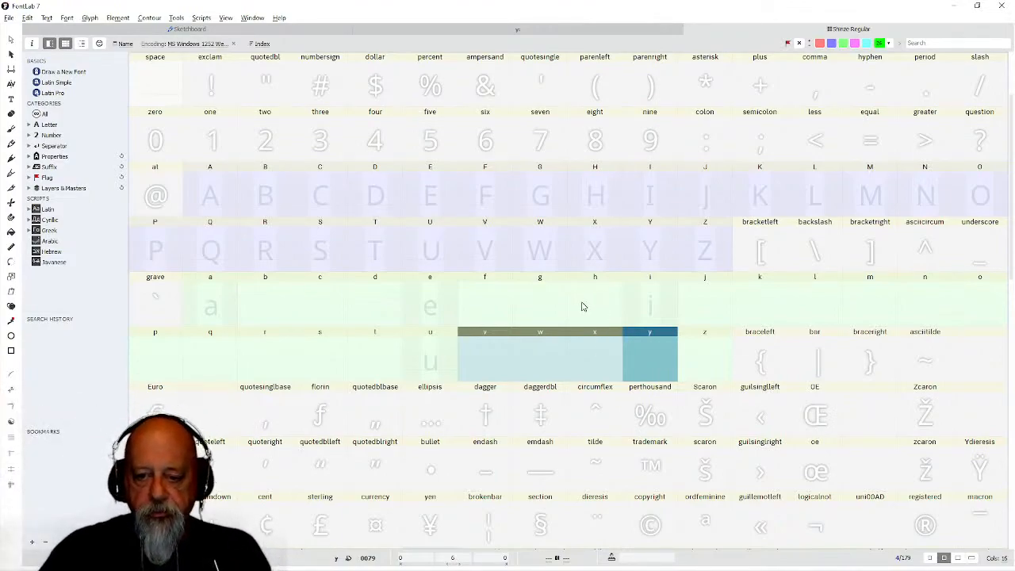
pyautogui.scroll(-4, 581, 306)
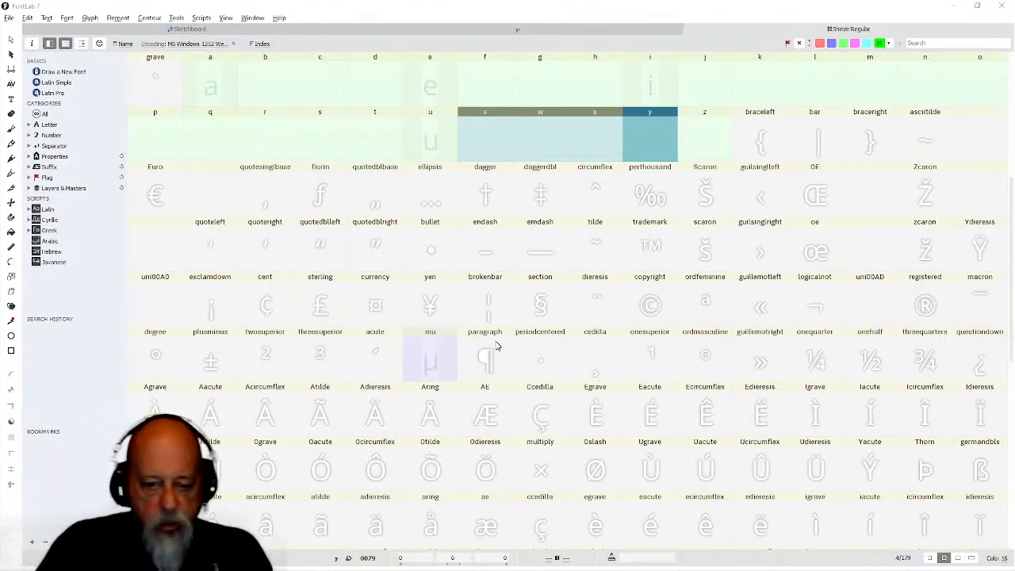
pyautogui.scroll(-2, 476, 349)
pyautogui.scroll(-6, 473, 343)
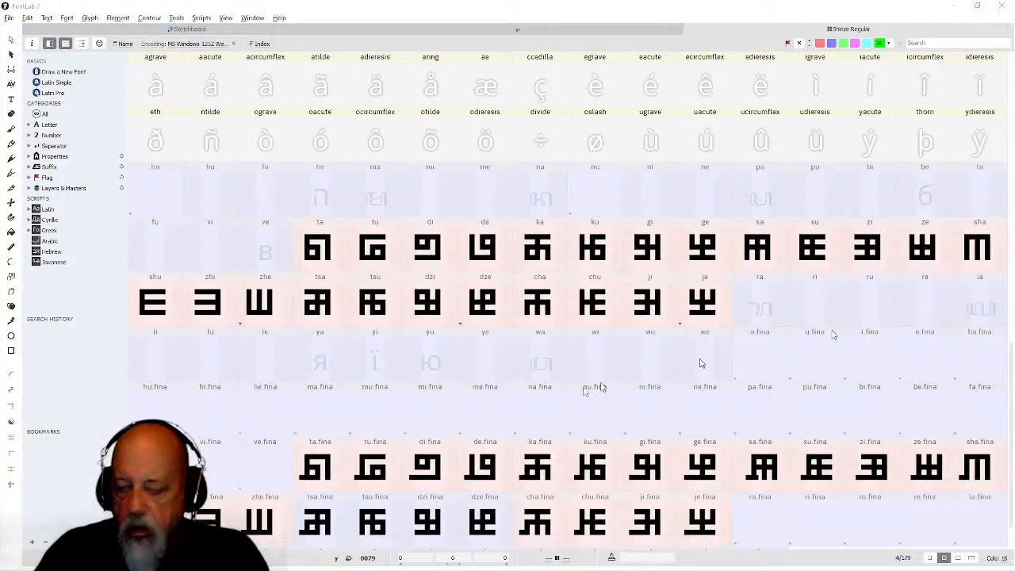
pyautogui.moveTo(287, 568)
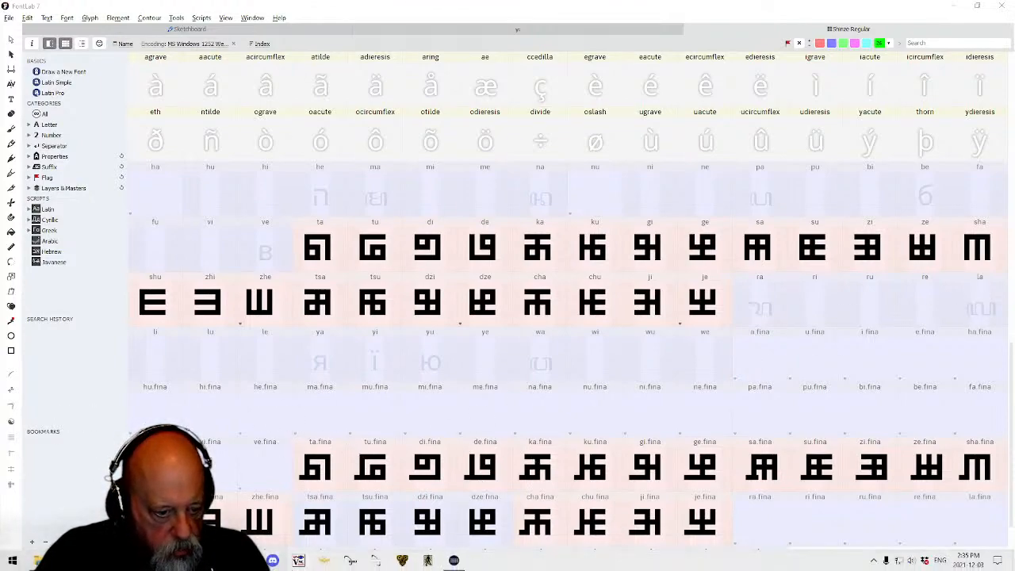
# Check the A, E, I, U syllable chart in the browser and return to the font overview.
pyautogui.click(230, 561)
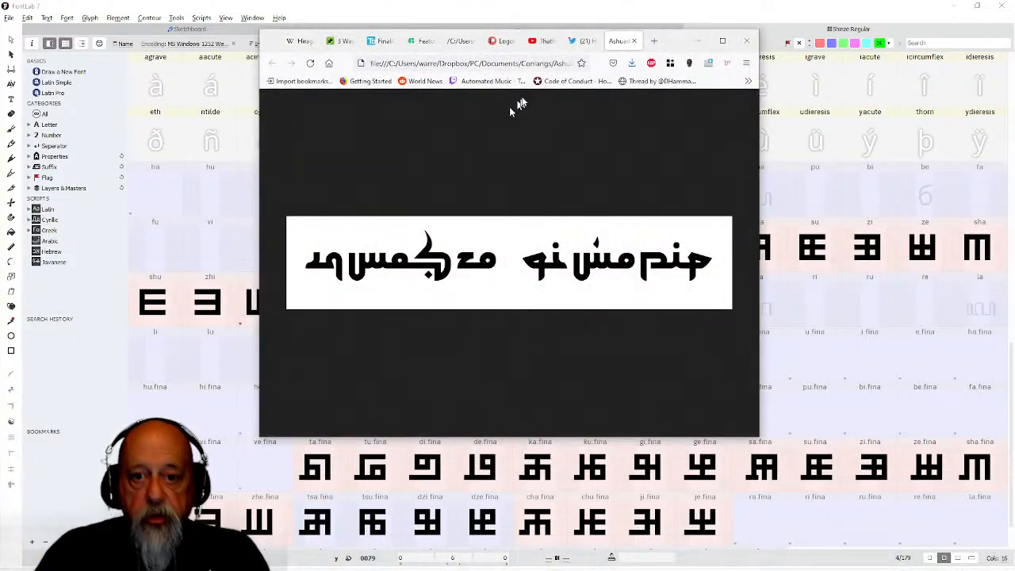
pyautogui.click(468, 44)
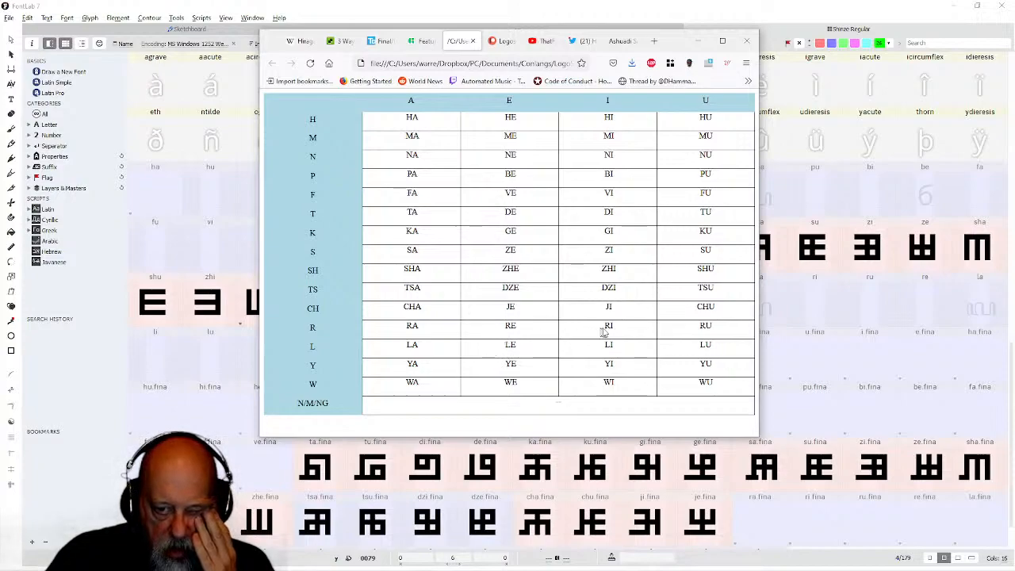
pyautogui.click(697, 40)
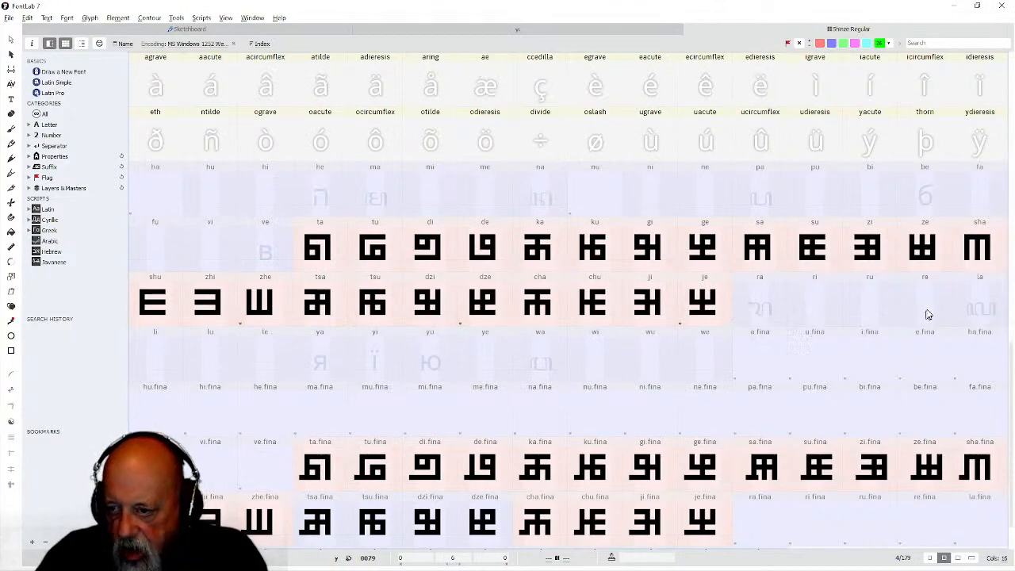
# Flag the syllable glyphs from ta through je green together.
pyautogui.click(311, 252)
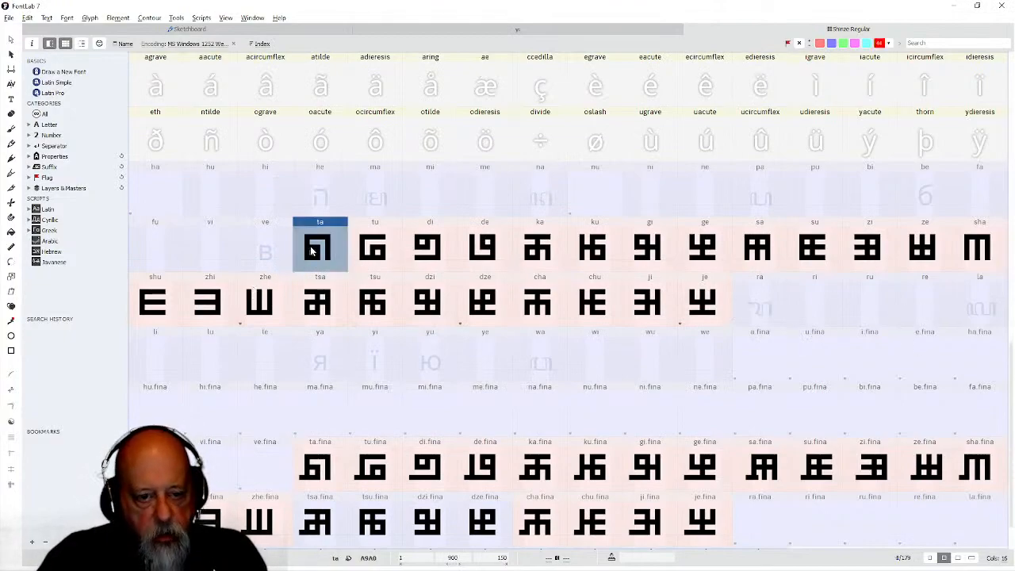
pyautogui.keyDown('shift'); pyautogui.click(699, 298); pyautogui.keyUp('shift')
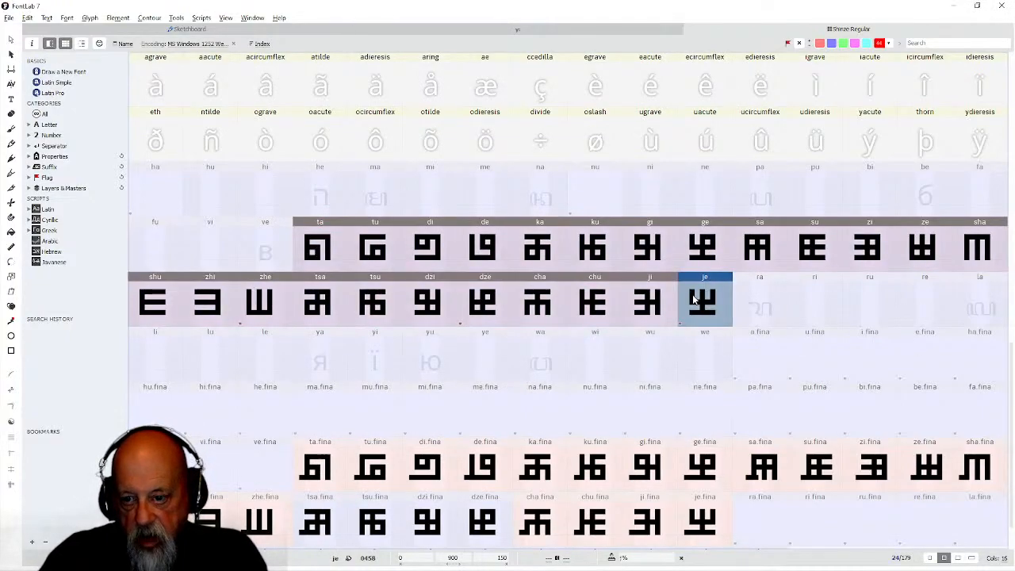
pyautogui.rightClick(699, 297)
pyautogui.moveTo(761, 417)
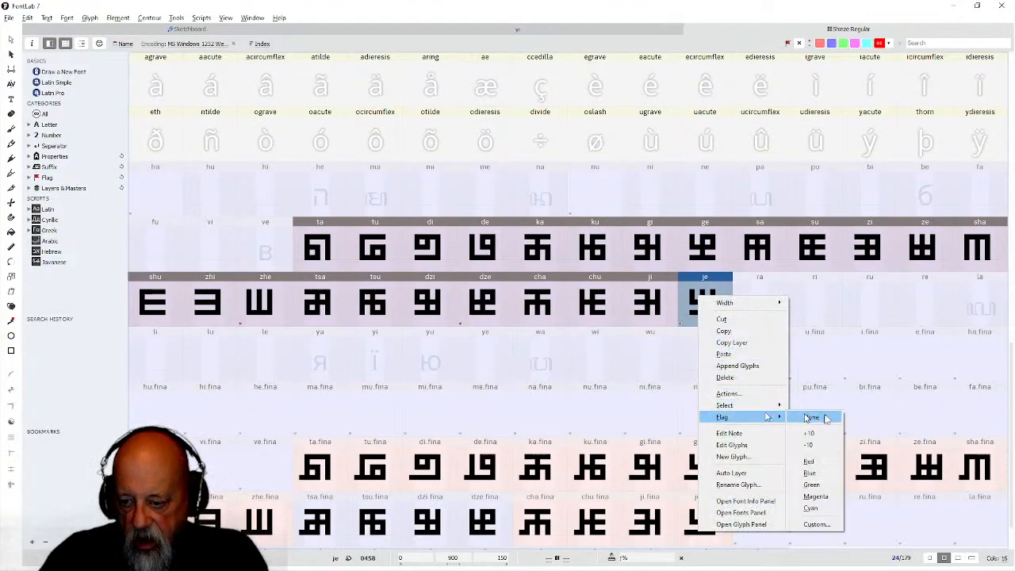
pyautogui.click(809, 480)
# Flag the final-form glyphs from ta.fina through je.fina green together.
pyautogui.click(313, 461)
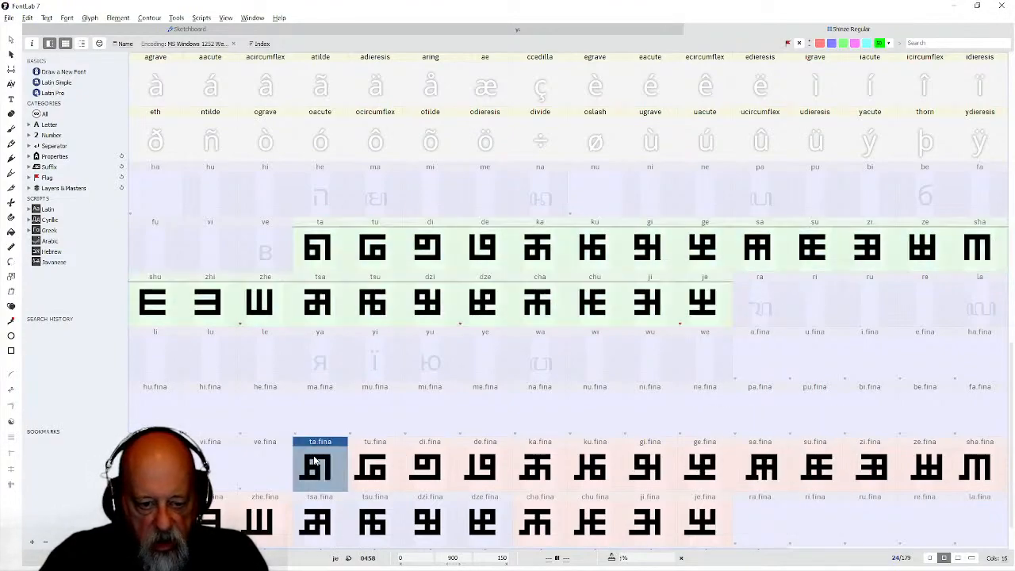
pyautogui.keyDown('shift'); pyautogui.click(700, 520); pyautogui.keyUp('shift')
pyautogui.rightClick(702, 520)
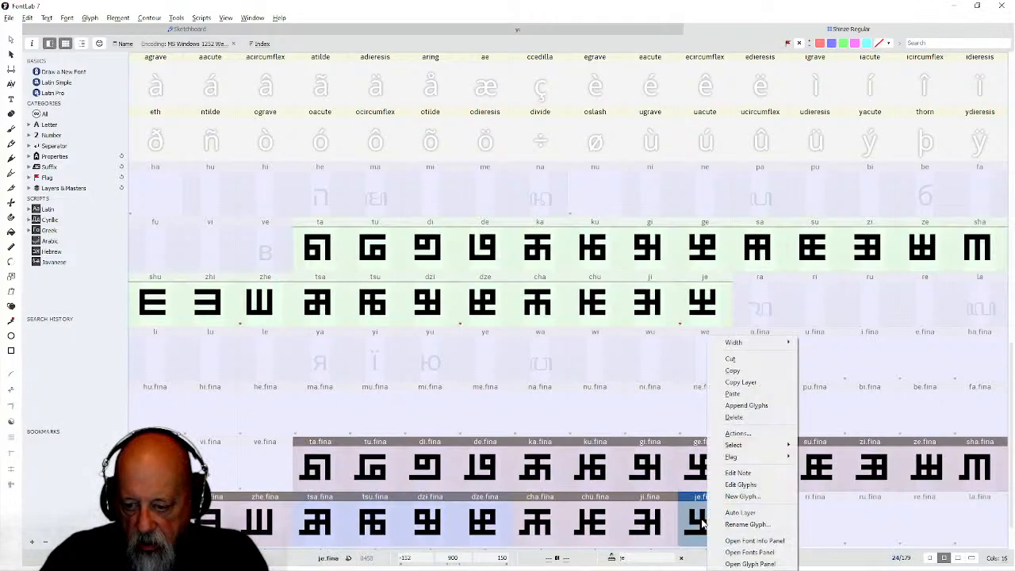
pyautogui.moveTo(733, 458)
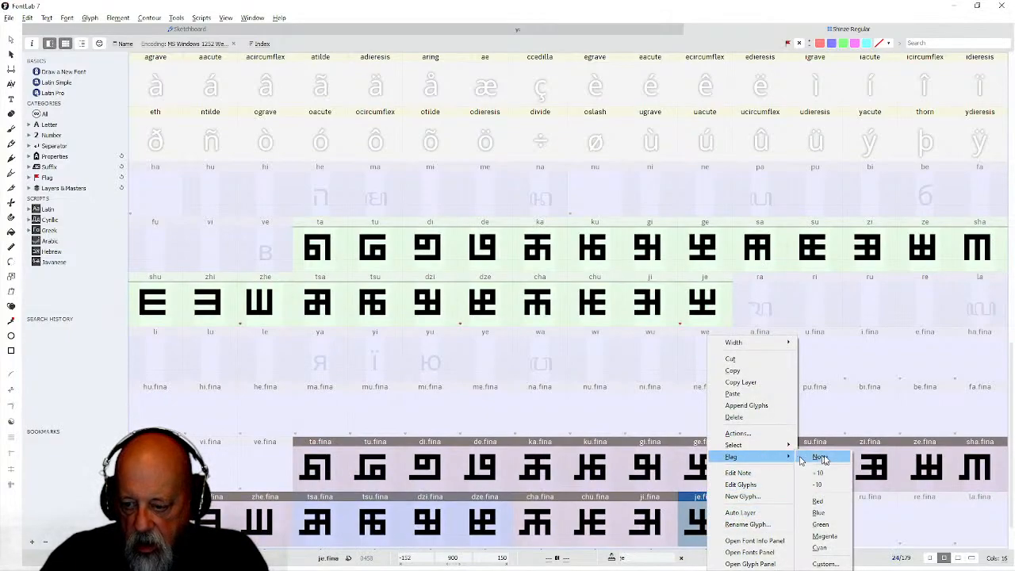
pyautogui.click(817, 524)
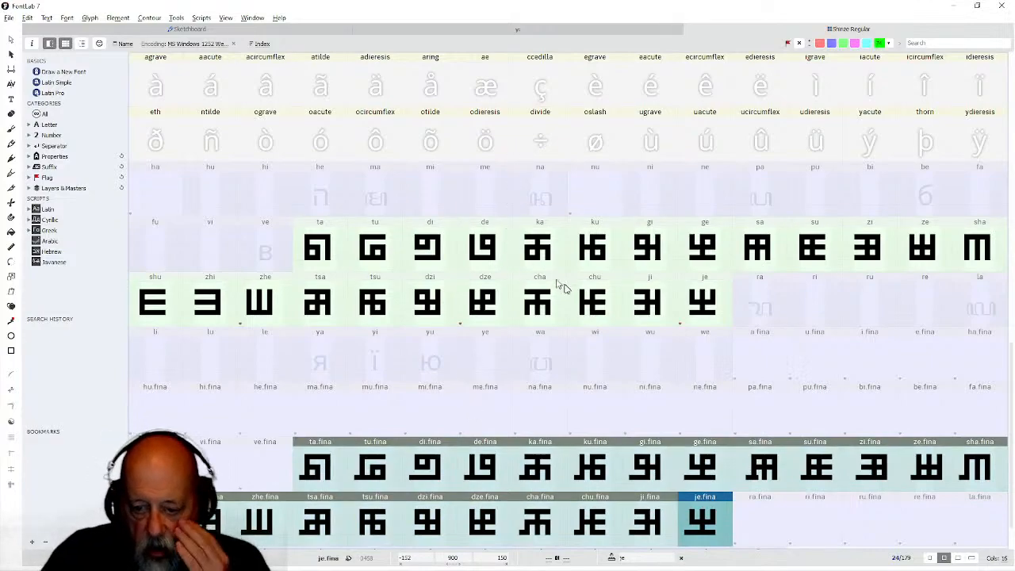
pyautogui.click(755, 317)
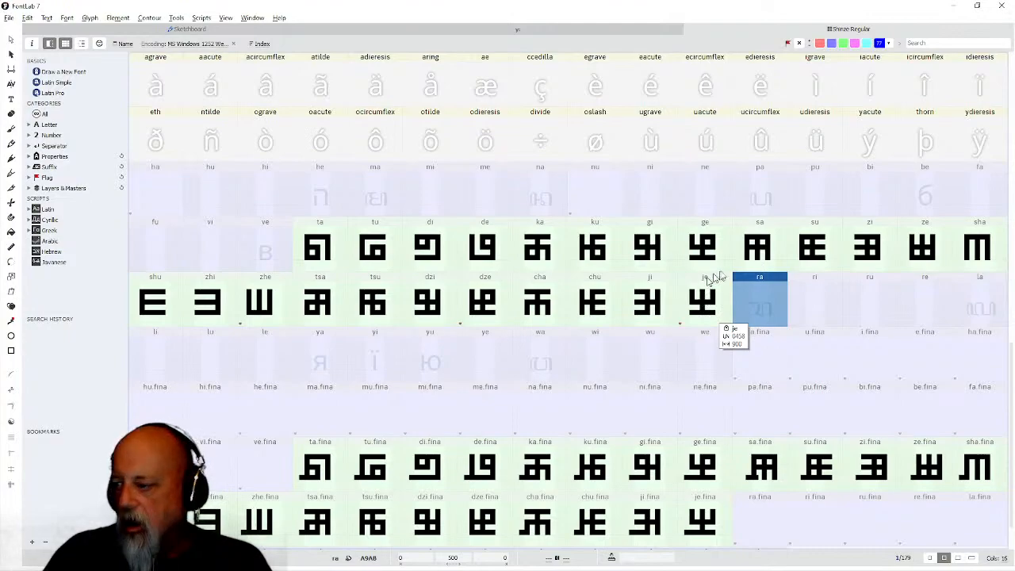
pyautogui.scroll(6, 680, 272)
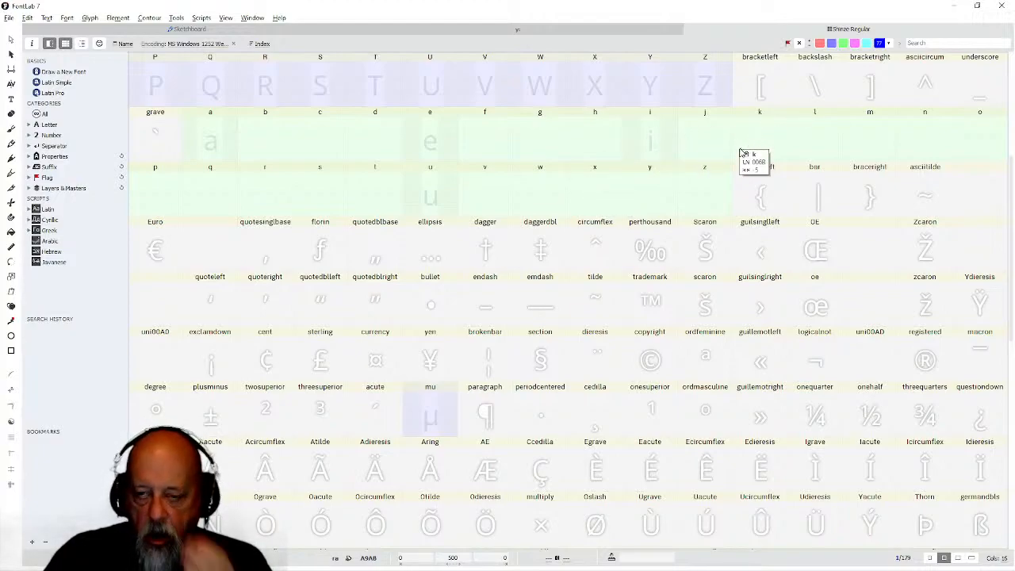
pyautogui.scroll(-6, 741, 153)
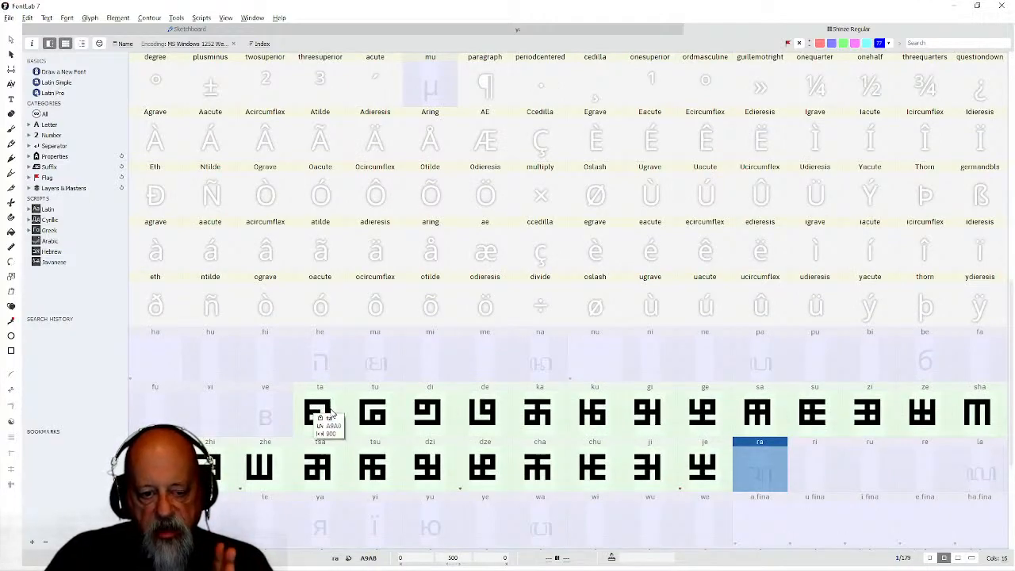
pyautogui.scroll(5, 769, 275)
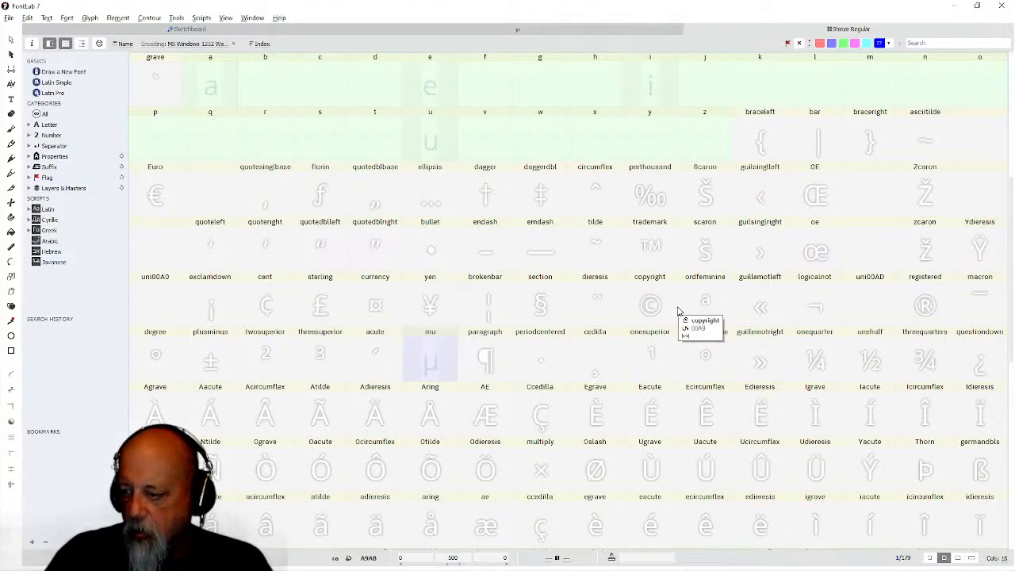
pyautogui.scroll(-9, 713, 293)
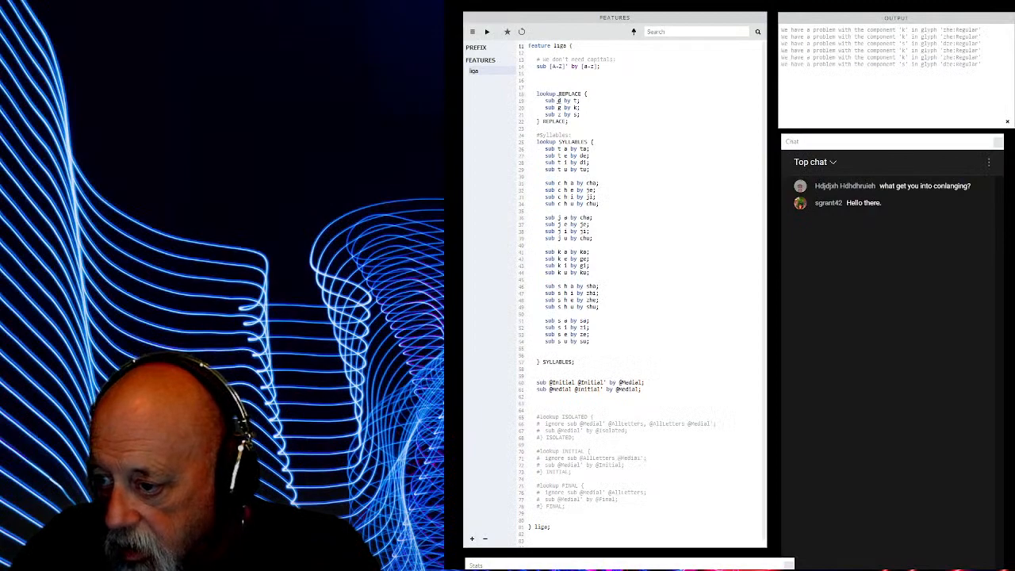
# Mark d, g and z with an apostrophe in the REPLACE lookup's substitutions and compile the features.
pyautogui.click(560, 101)
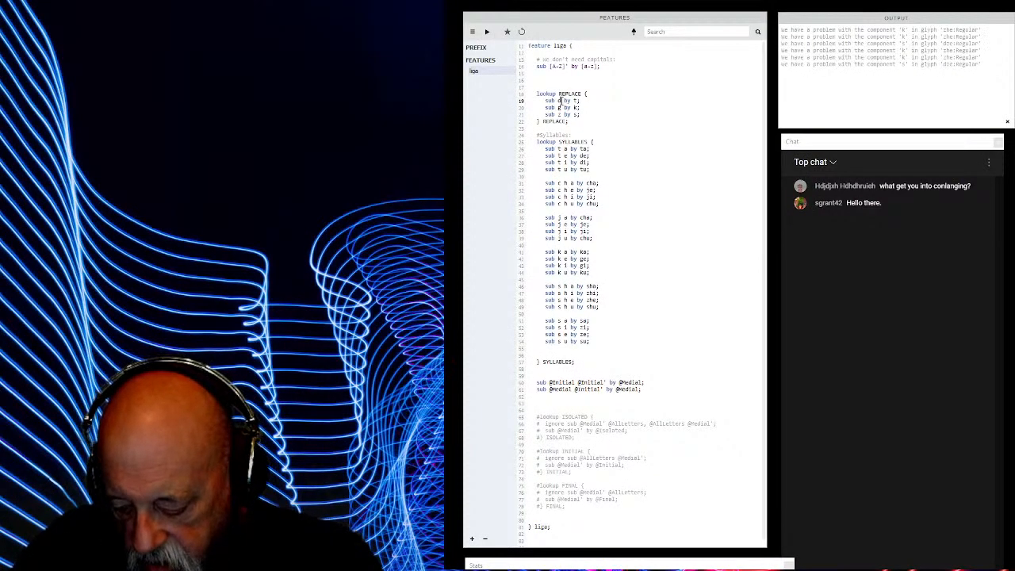
pyautogui.write("'")
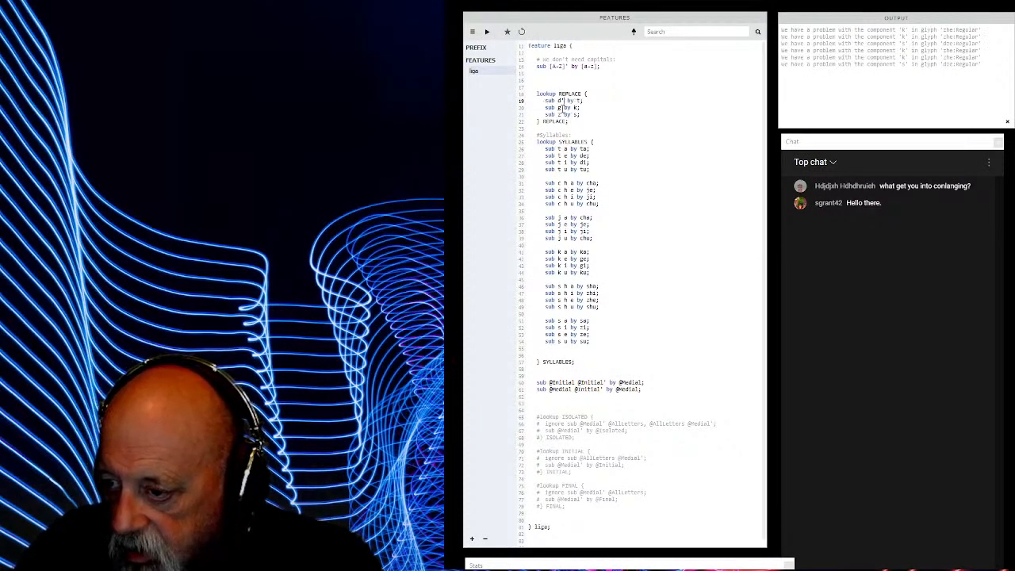
pyautogui.write("'")
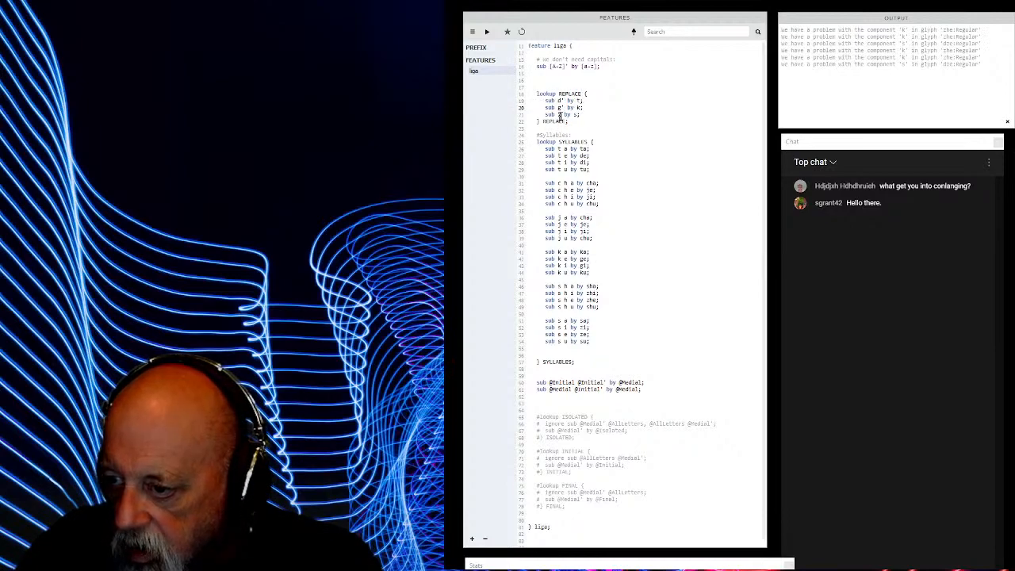
pyautogui.write("'")
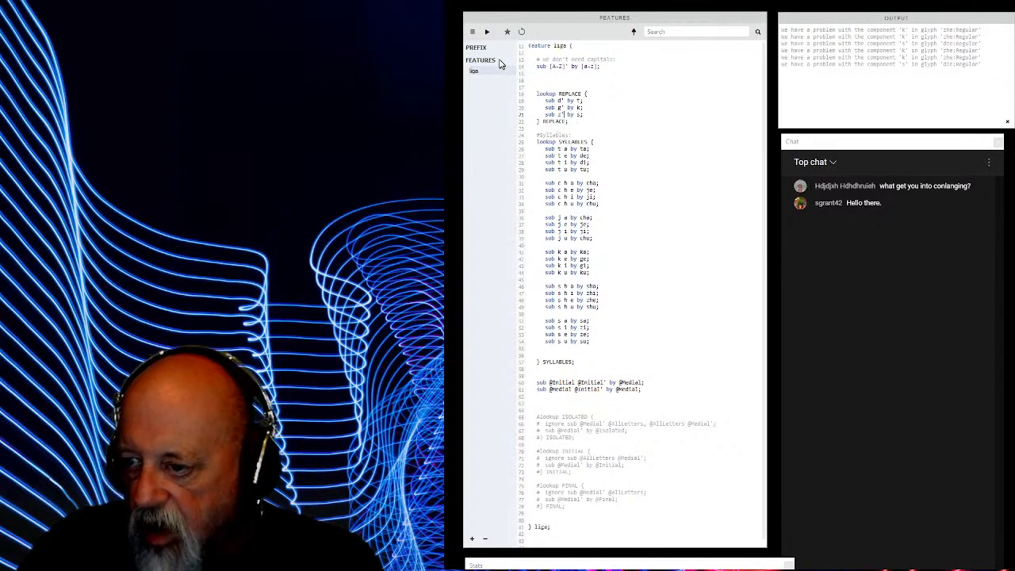
pyautogui.click(488, 32)
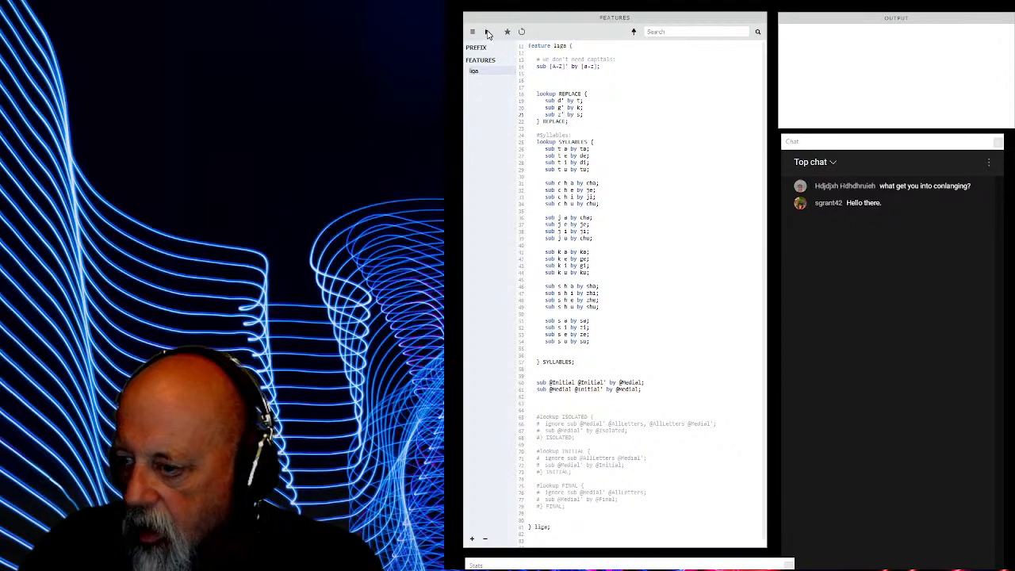
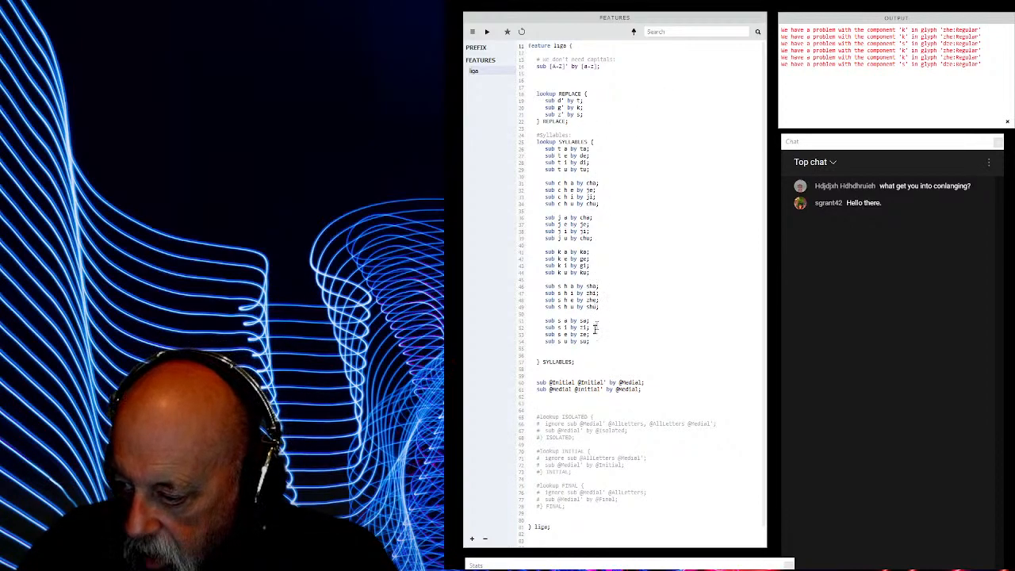
# Add "sub r a by ra;" and "sub r e by le;" after the k group in the SYLLABLES lookup.
pyautogui.click(601, 273)
pyautogui.press('Return')
pyautogui.press('Return')
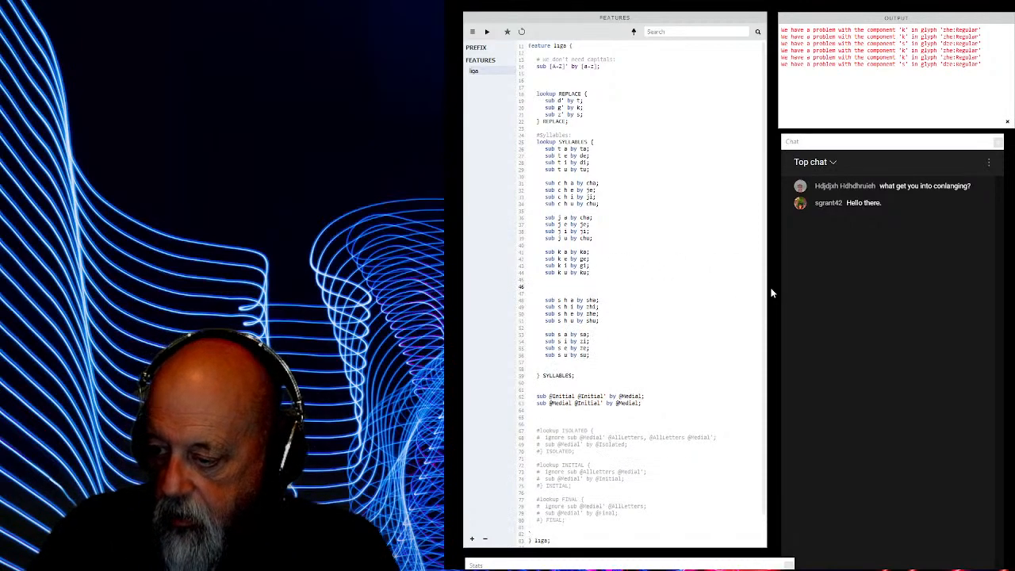
pyautogui.write('sub r a by')
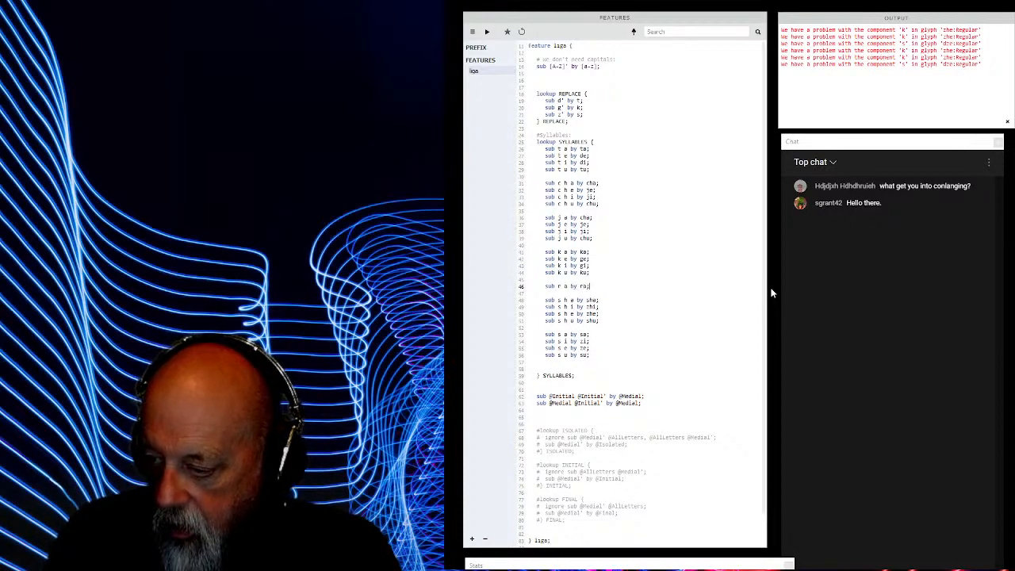
pyautogui.write(' ra;')
pyautogui.press('Return')
pyautogui.write('sub')
pyautogui.write('r')
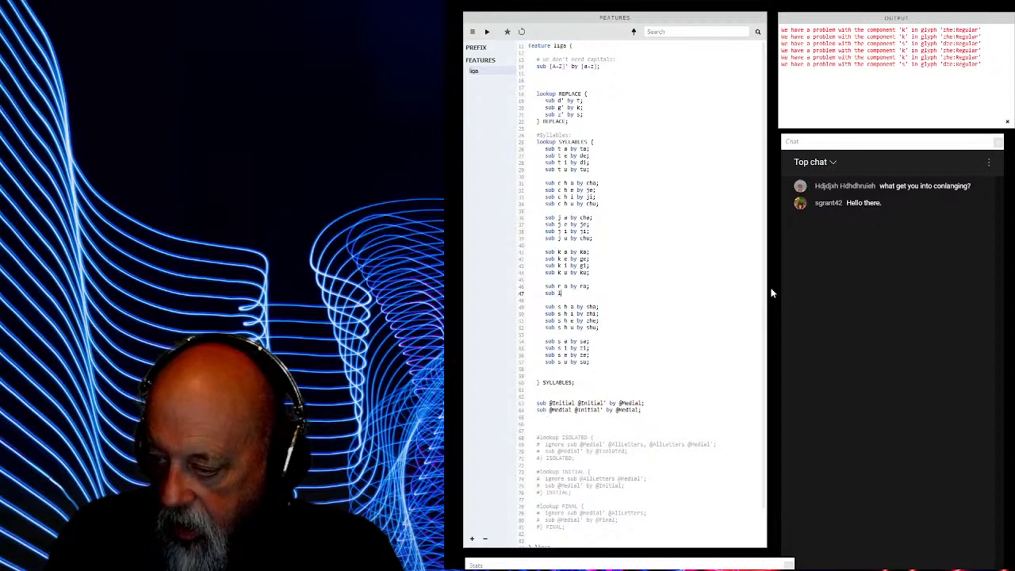
pyautogui.write(' e by')
pyautogui.press('BackSpace')
pyautogui.press('BackSpace')
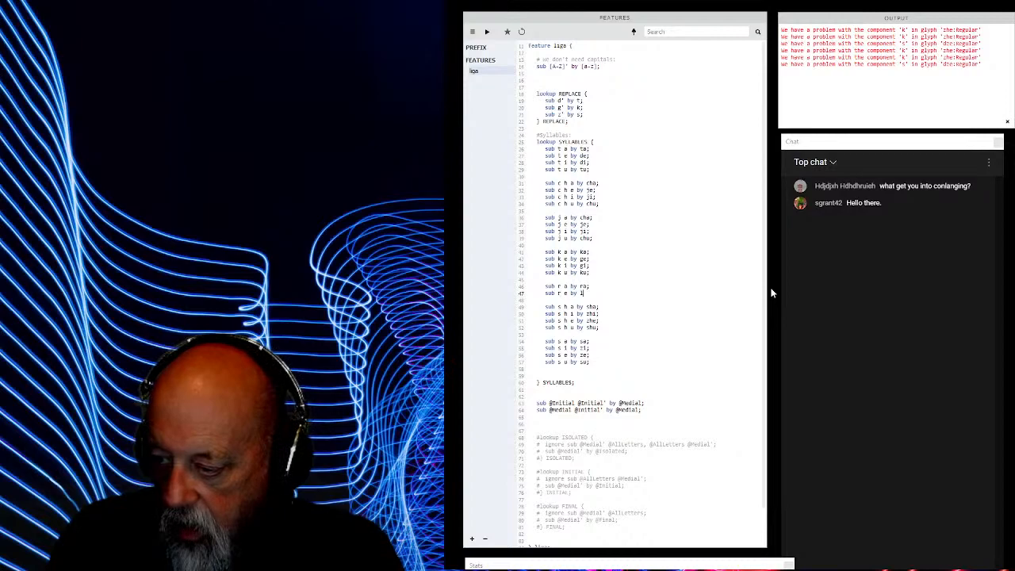
# Complete the r group in the SYLLABLES lookup with "sub r i by li;" and "sub r u by ru;".
pyautogui.press('Return')
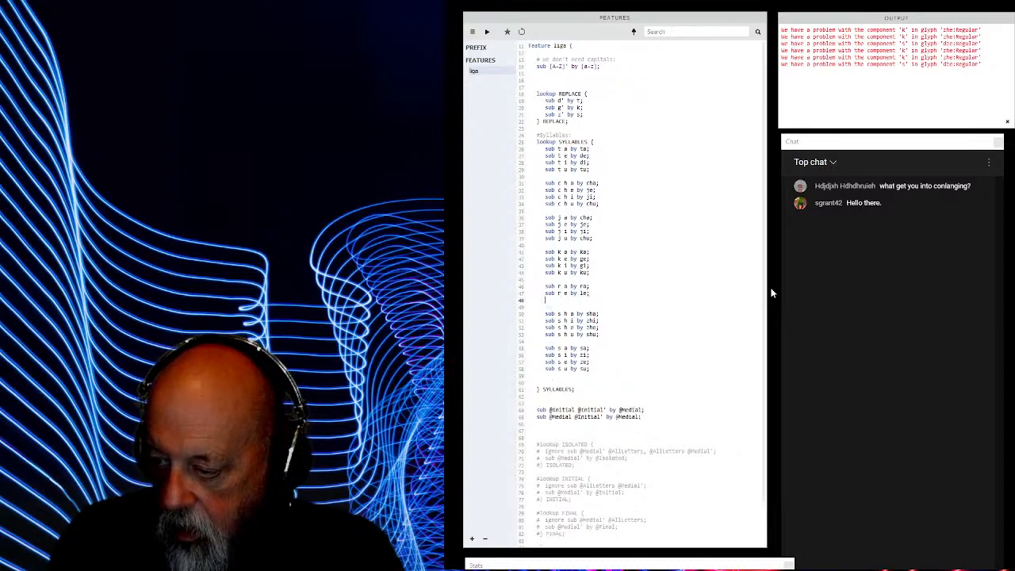
pyautogui.write('sub r i by li;')
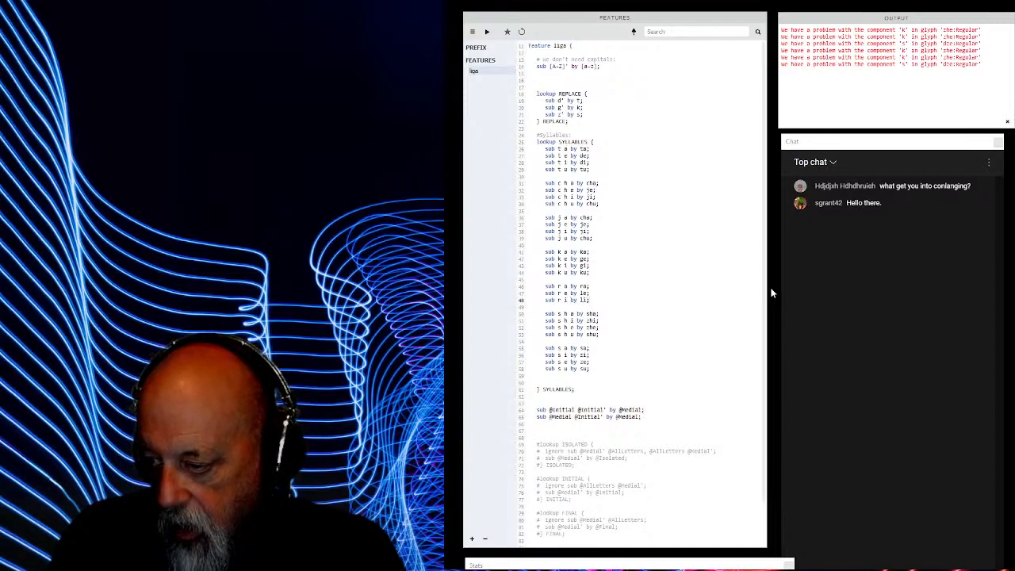
pyautogui.press('Return')
pyautogui.write('sub r u')
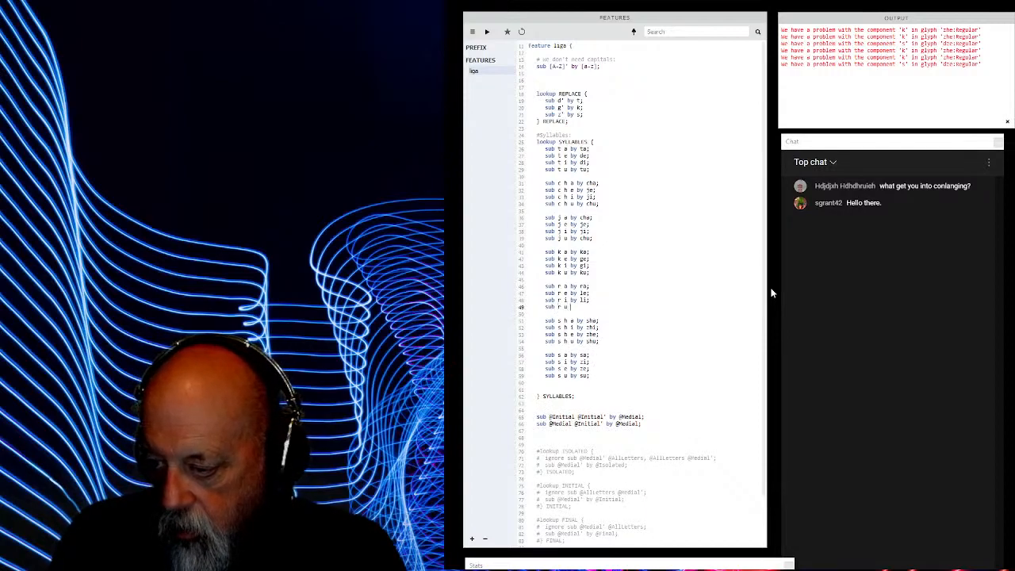
pyautogui.write(' by ru;')
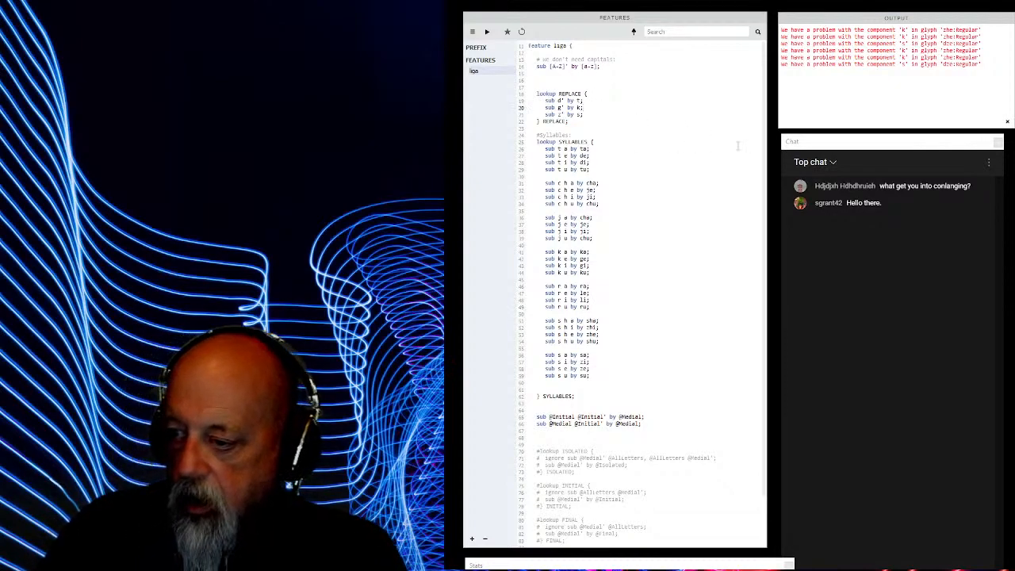
# Add "sub l' by r;" after the g rule in the REPLACE lookup and compile the features, ignoring missing glyphs.
pyautogui.press('Return')
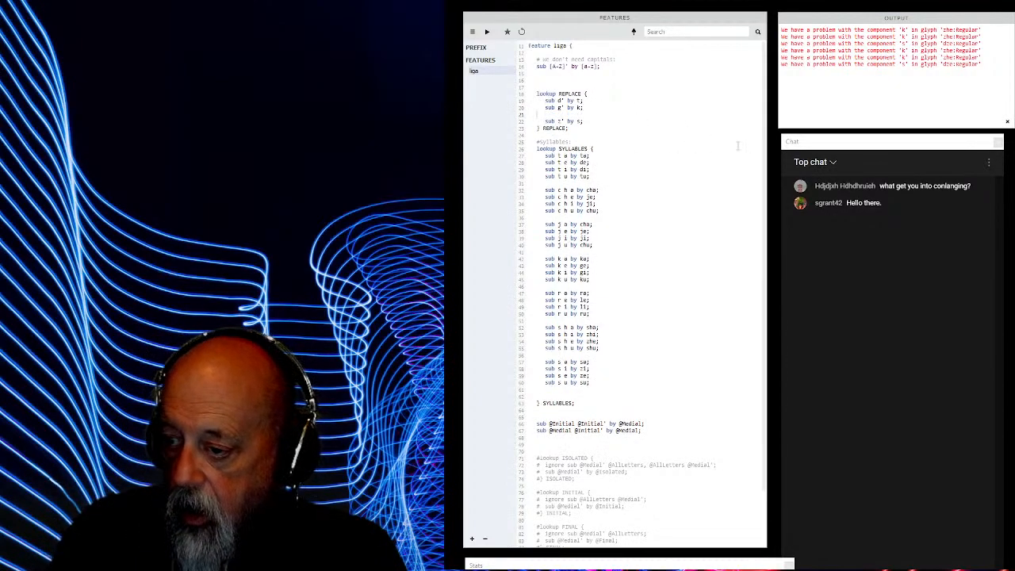
pyautogui.write('sub ')
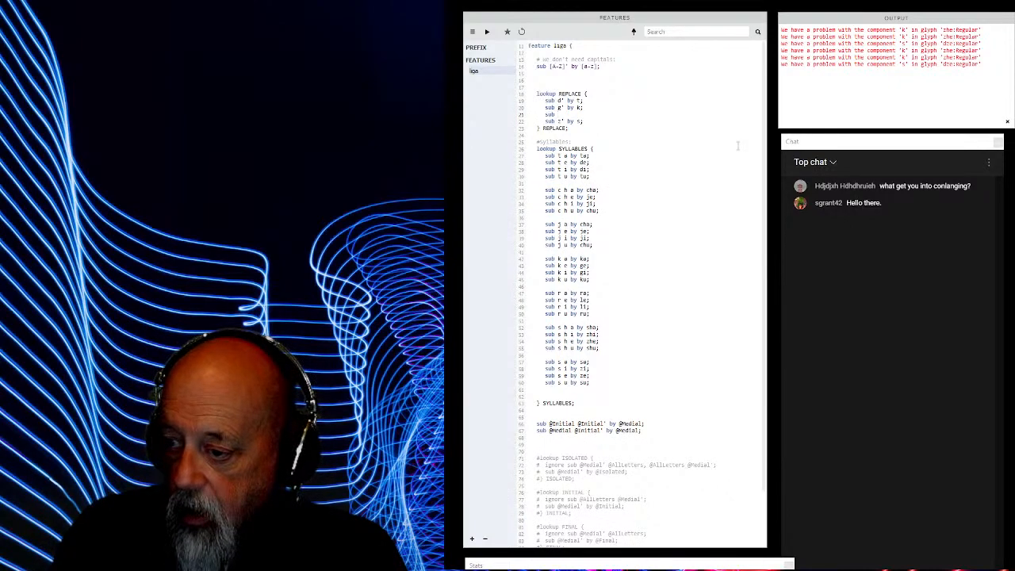
pyautogui.write("l' by r;")
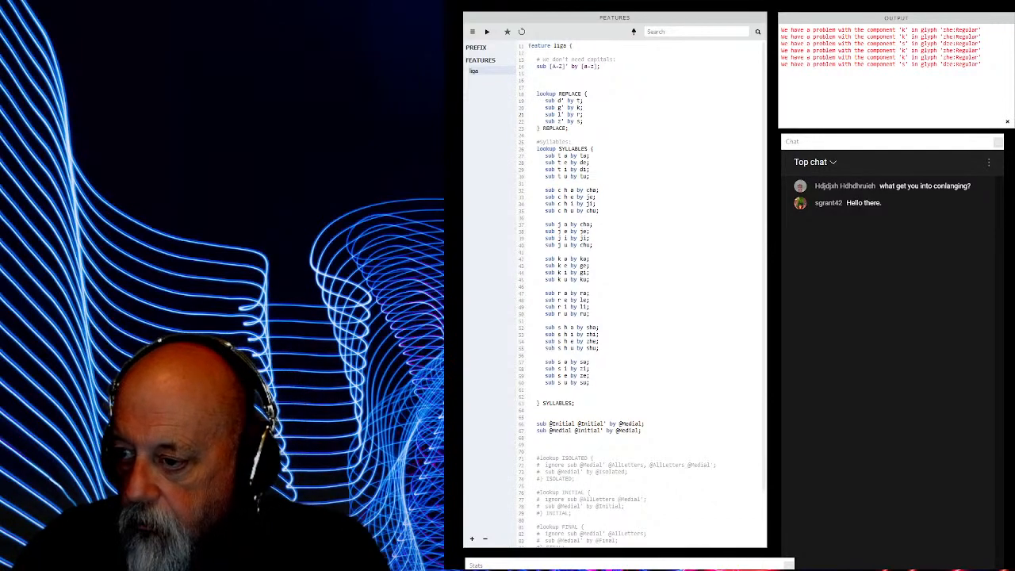
pyautogui.click(486, 32)
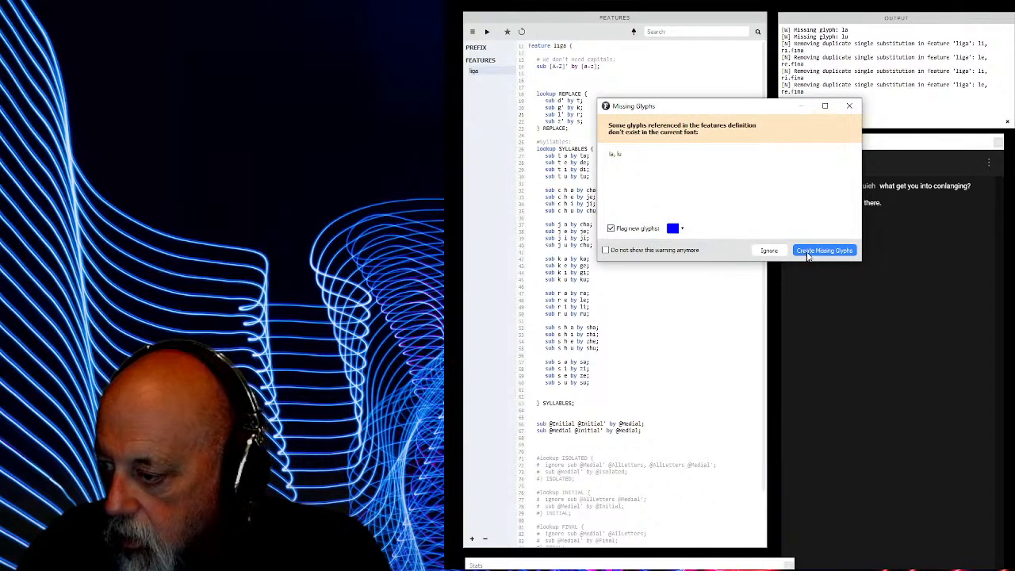
pyautogui.click(768, 251)
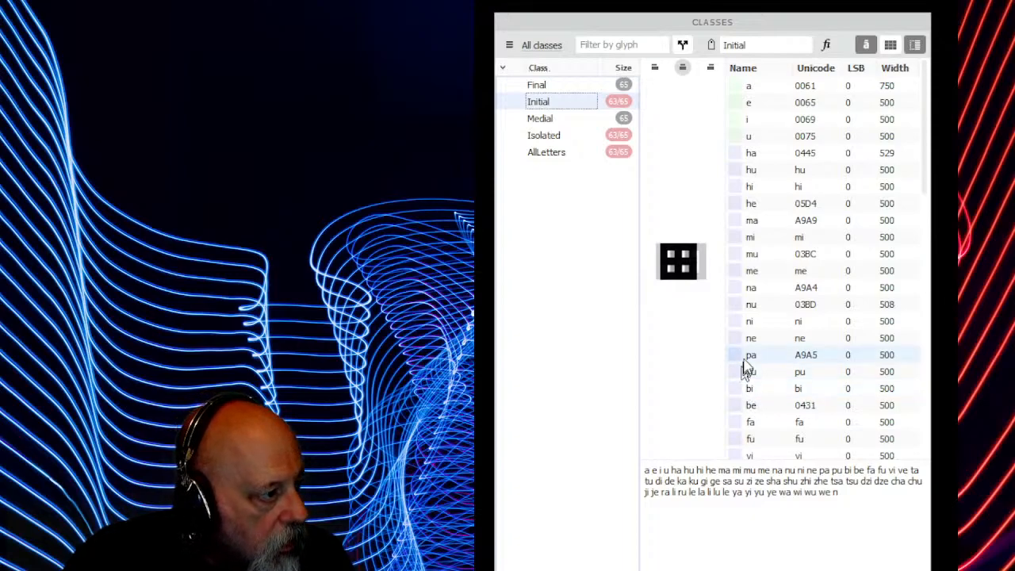
# Remove the la, li, lu and le entries that follow the ra, li, ru, le group from the Initial class.
pyautogui.scroll(-1, 785, 329)
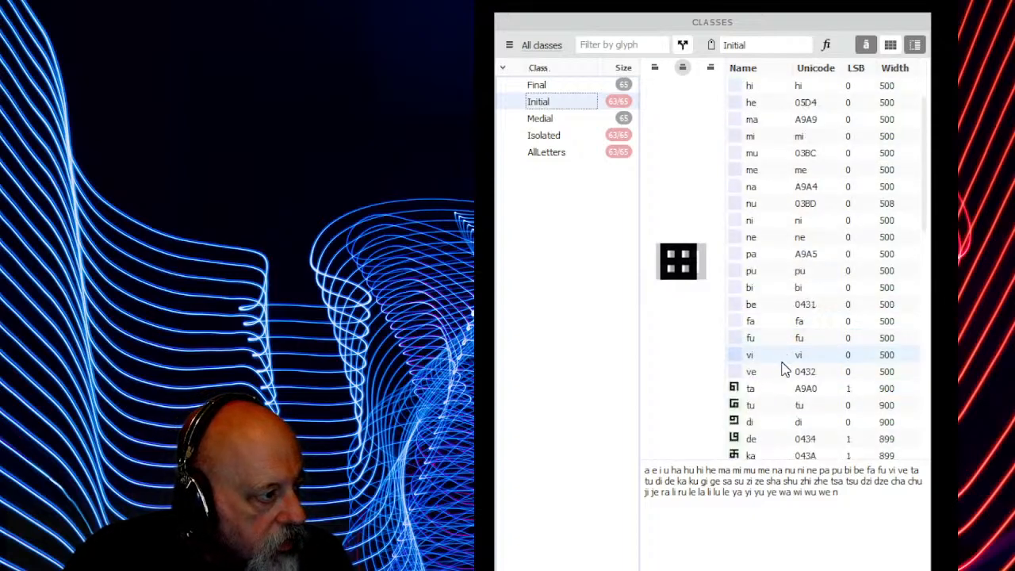
pyautogui.scroll(-6, 783, 368)
pyautogui.scroll(-3, 782, 378)
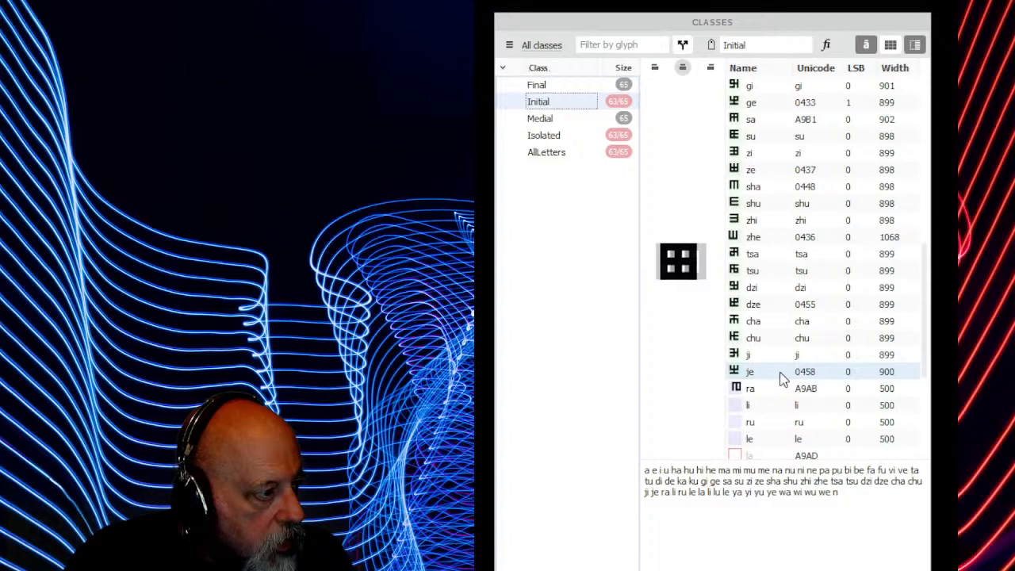
pyautogui.scroll(-1, 782, 379)
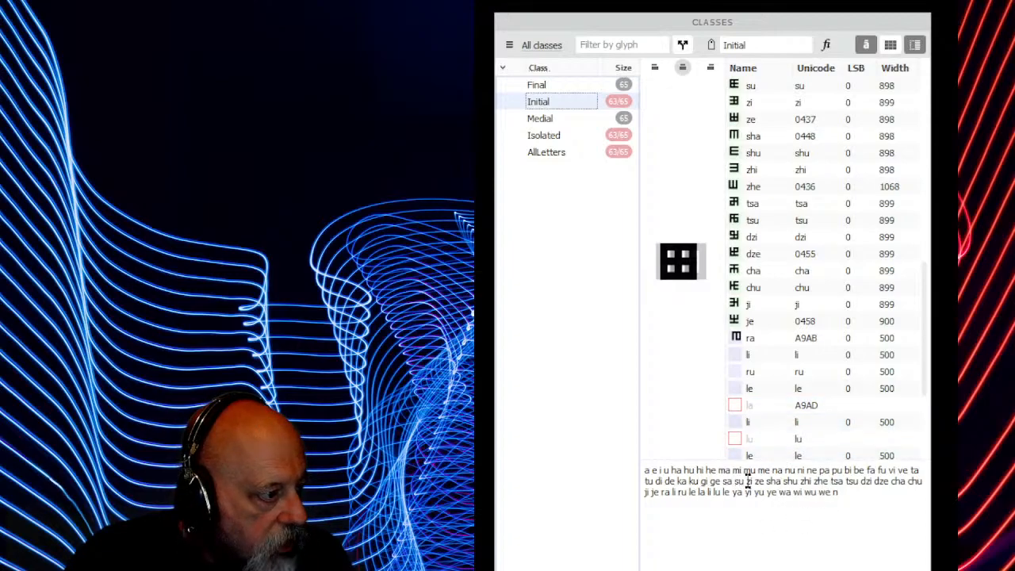
pyautogui.click(698, 492)
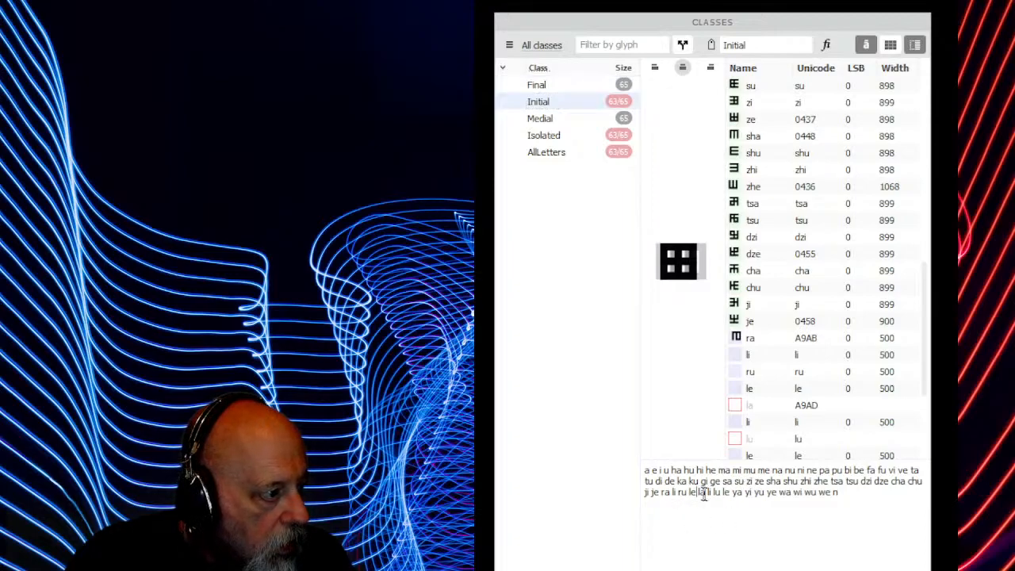
pyautogui.press('Delete')
pyautogui.press('Delete')
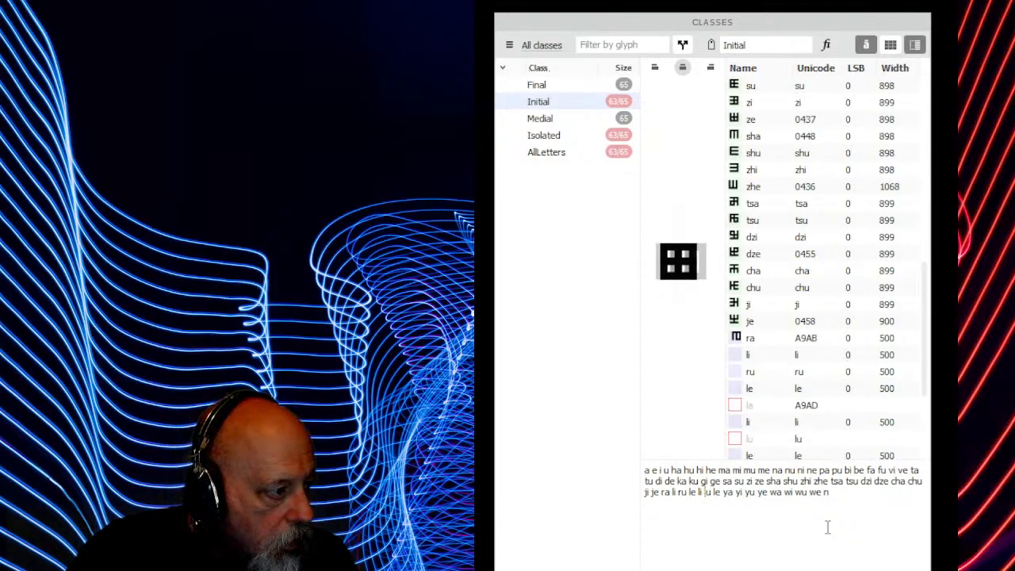
pyautogui.press('Delete')
pyautogui.press('Delete')
pyautogui.press('Delete')
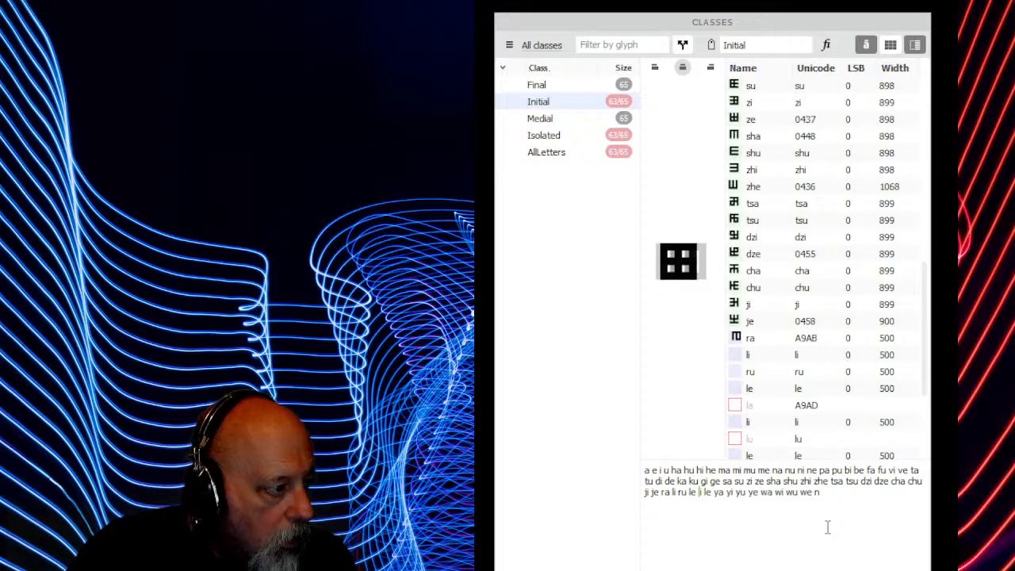
pyautogui.press('Delete')
pyautogui.press('Delete')
pyautogui.press('Delete')
pyautogui.press('Left')
pyautogui.press('Left')
pyautogui.press('Left')
pyautogui.press('Left')
pyautogui.press('Left')
pyautogui.press('Left')
pyautogui.press('Left')
pyautogui.press('Left')
pyautogui.press('Left')
pyautogui.press('Left')
pyautogui.press('Left')
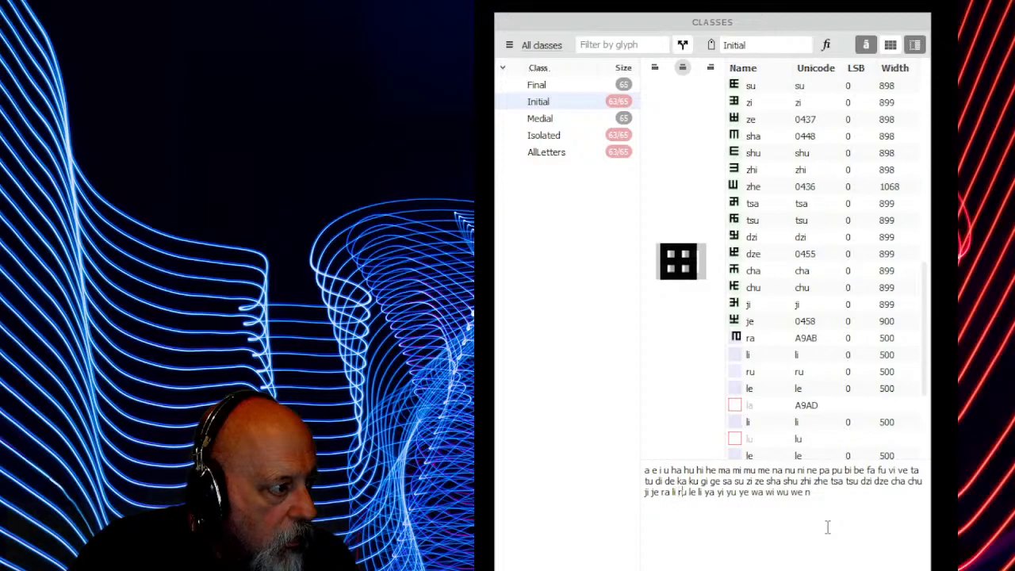
pyautogui.press('Right')
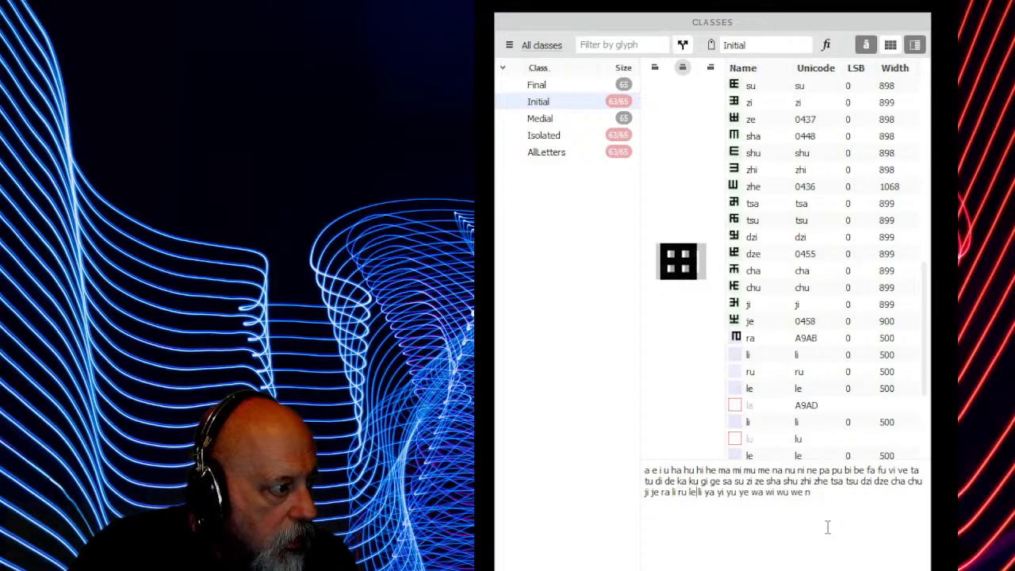
pyautogui.press('Delete')
pyautogui.press('Delete')
pyautogui.press('Delete')
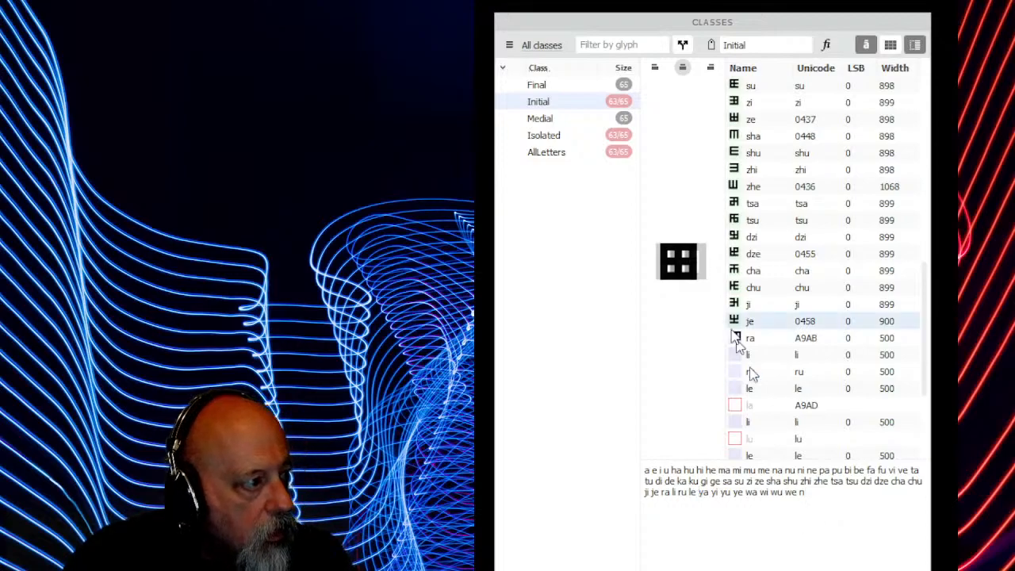
pyautogui.click(552, 119)
pyautogui.click(553, 103)
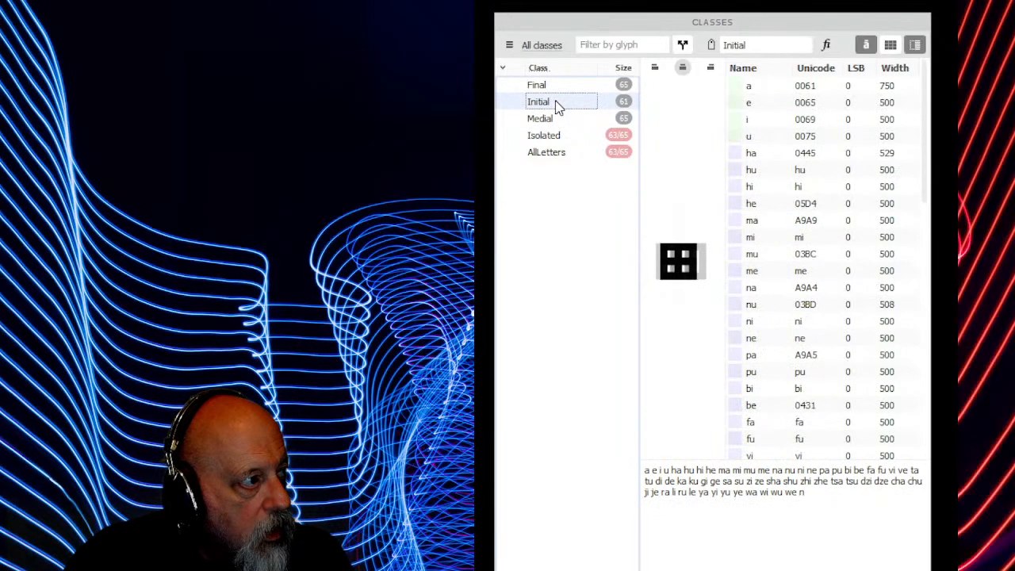
# In the Final class, replace ri.fina and re.fina with li.fina and le.fina, and remove the following la.fina, li.fina, lu.fina and le.fina.
pyautogui.click(560, 84)
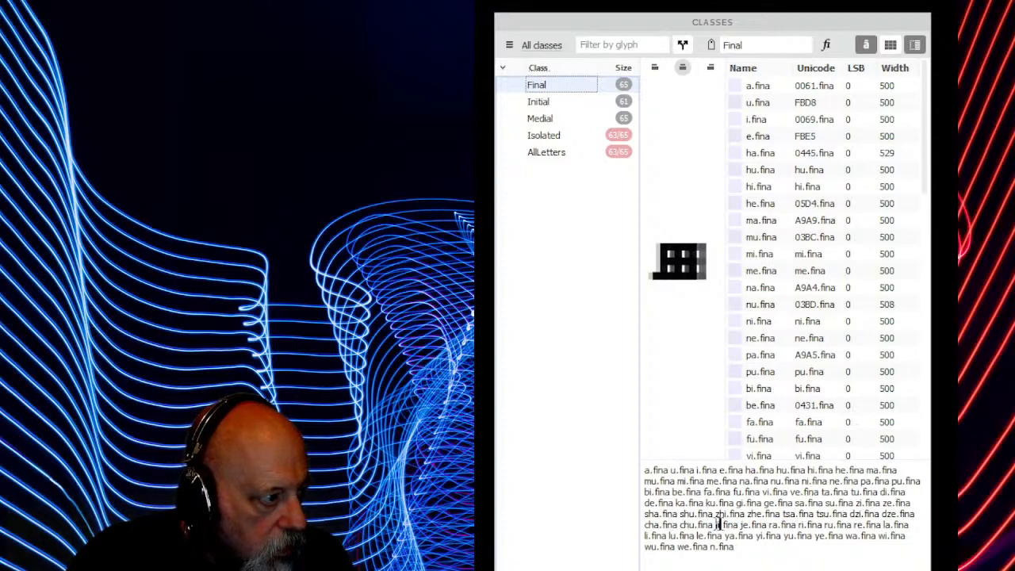
pyautogui.click(799, 524)
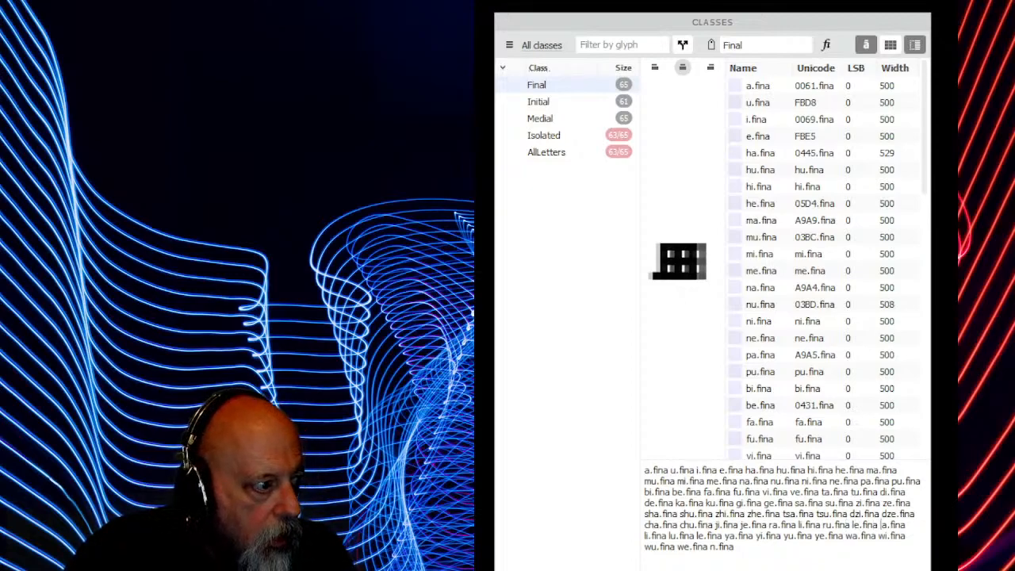
pyautogui.press('Delete')
pyautogui.press('Delete')
pyautogui.press('Delete')
pyautogui.press('Delete')
pyautogui.press('Delete')
pyautogui.press('Delete')
pyautogui.press('Delete')
pyautogui.press('Delete')
pyautogui.press('Delete')
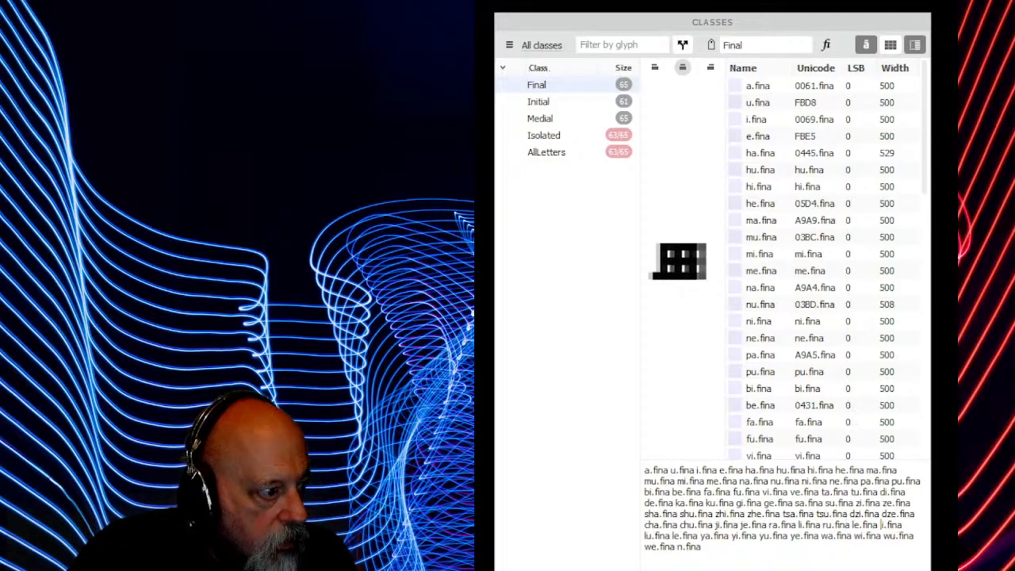
pyautogui.press('Delete')
pyautogui.press('Delete')
pyautogui.press('Delete')
pyautogui.press('Delete')
pyautogui.press('Delete')
pyautogui.press('Delete')
pyautogui.press('Delete')
pyautogui.press('Delete')
pyautogui.press('Delete')
pyautogui.press('Delete')
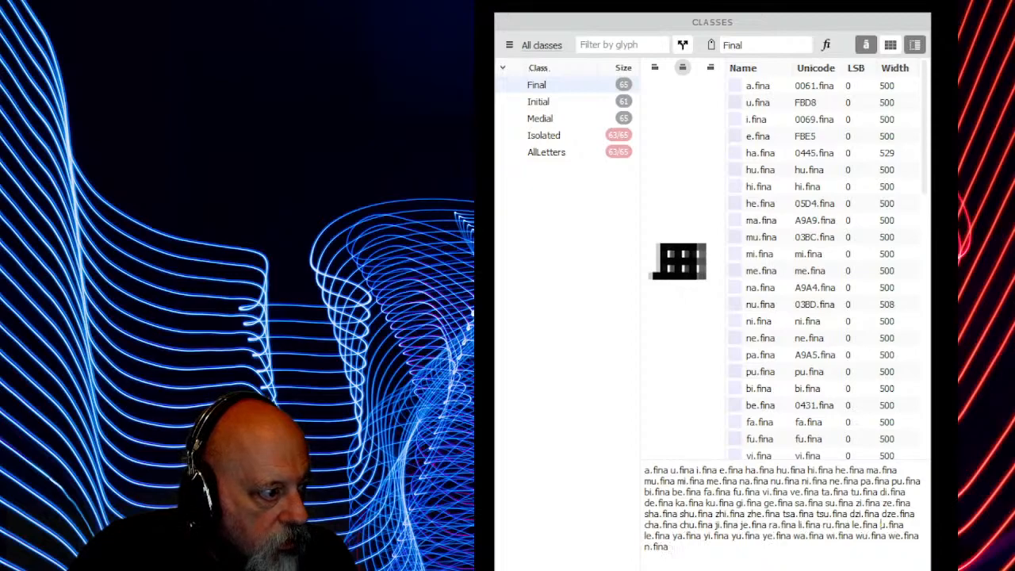
pyautogui.press('Delete')
pyautogui.press('Delete')
pyautogui.press('Delete')
pyautogui.press('Delete')
pyautogui.press('Delete')
pyautogui.press('Delete')
pyautogui.press('Delete')
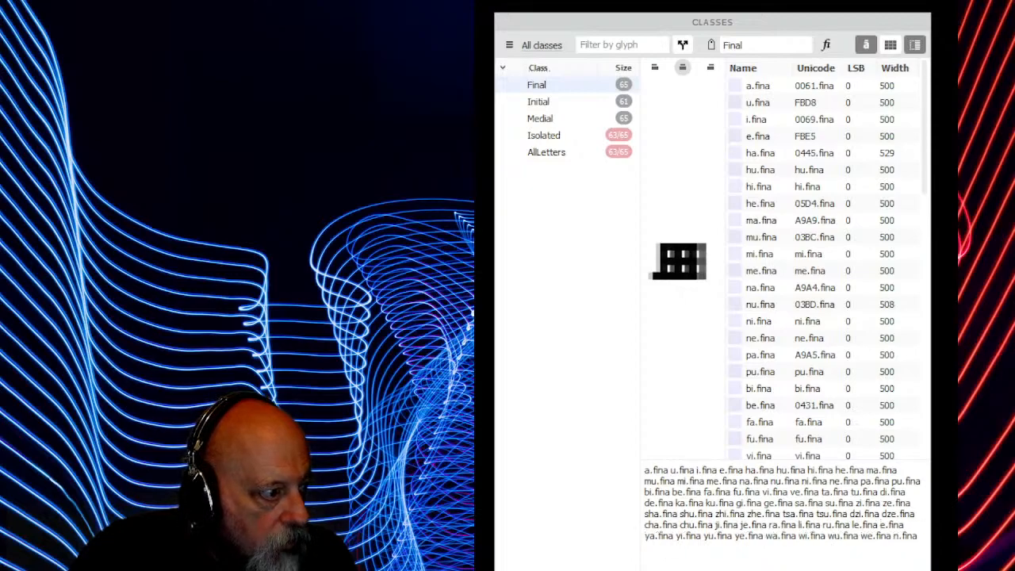
pyautogui.press('Delete')
pyautogui.press('Delete')
pyautogui.press('Delete')
pyautogui.press('Delete')
pyautogui.press('Delete')
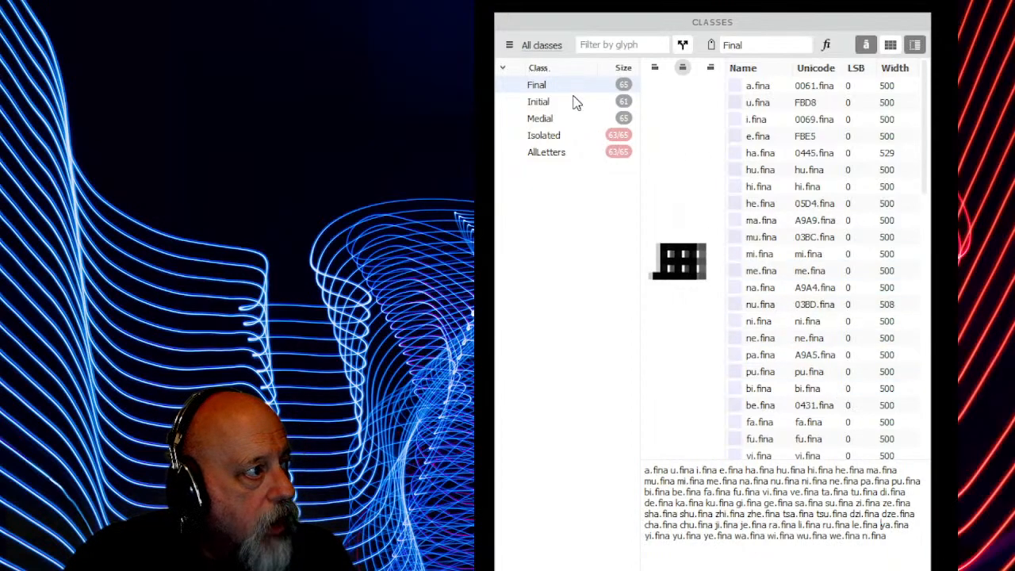
pyautogui.click(547, 102)
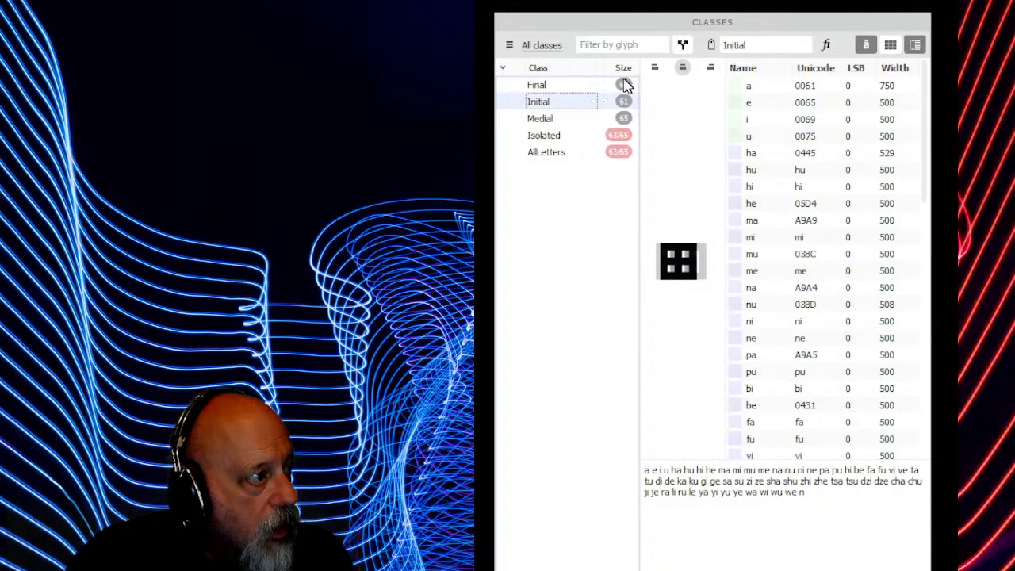
# Replace ri.fina with li.fina and re.fina with le.fina in the Medial class.
pyautogui.click(578, 122)
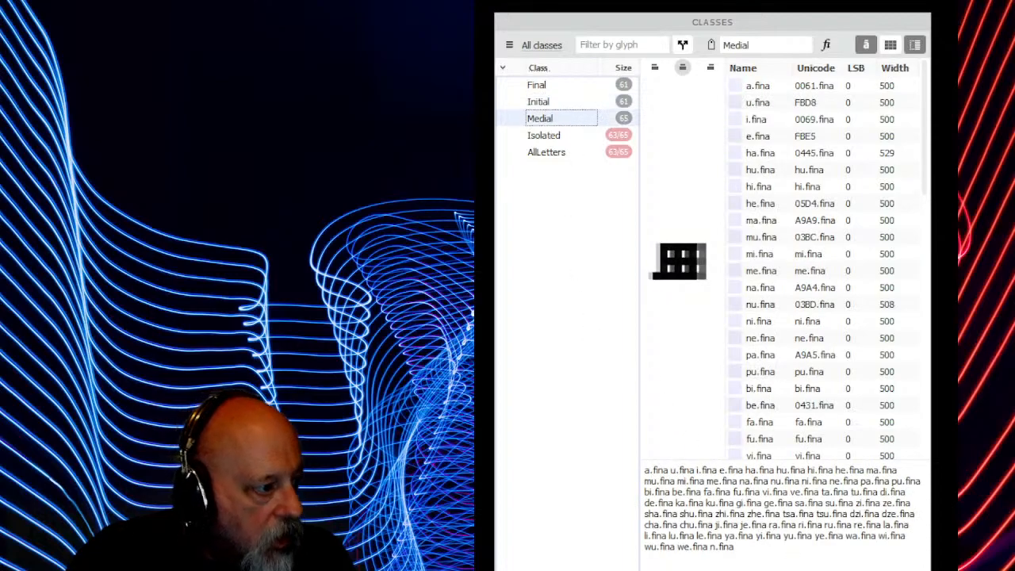
pyautogui.click(796, 524)
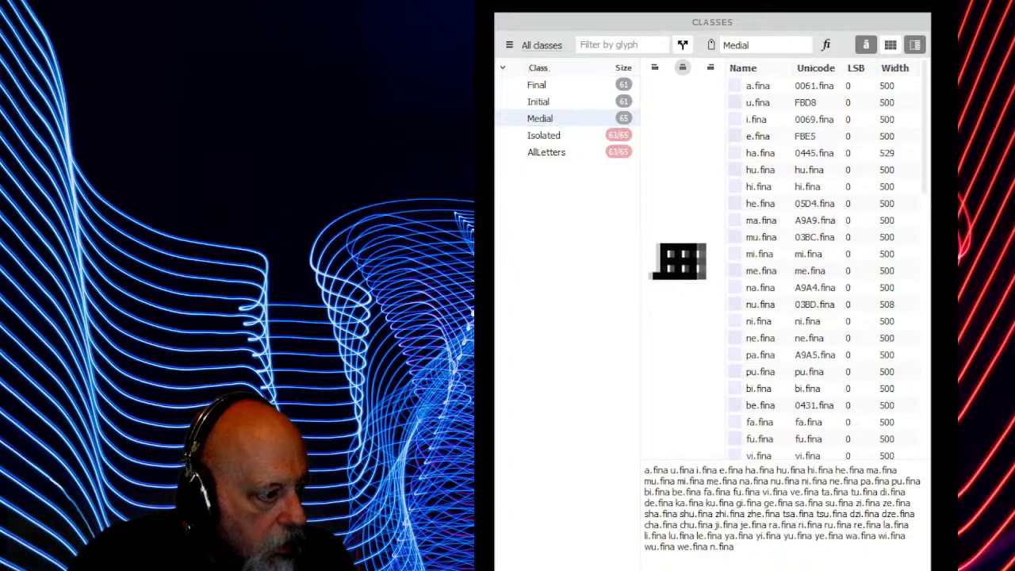
pyautogui.press('Delete')
pyautogui.write('l')
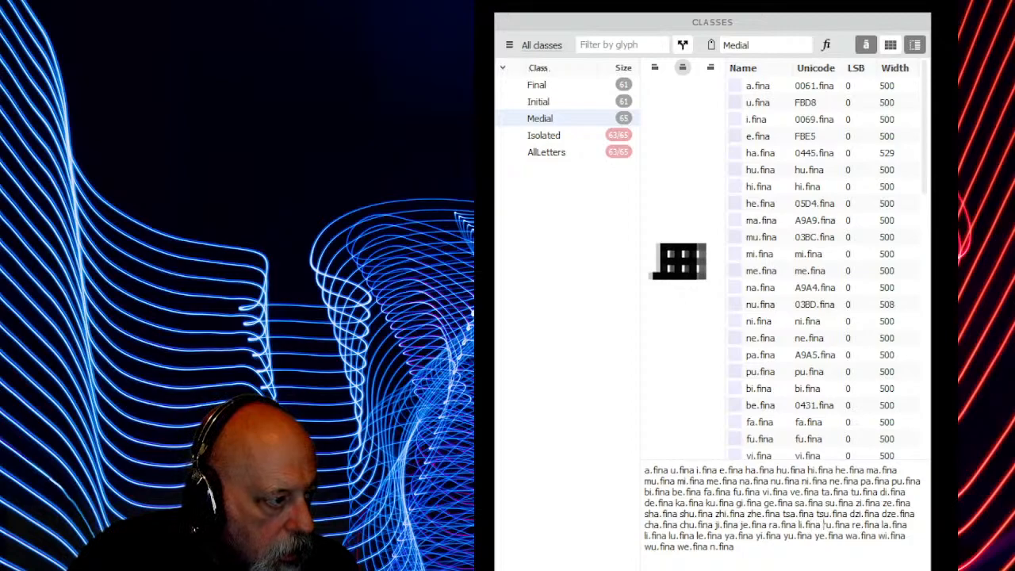
pyautogui.press('Delete')
pyautogui.write('l')
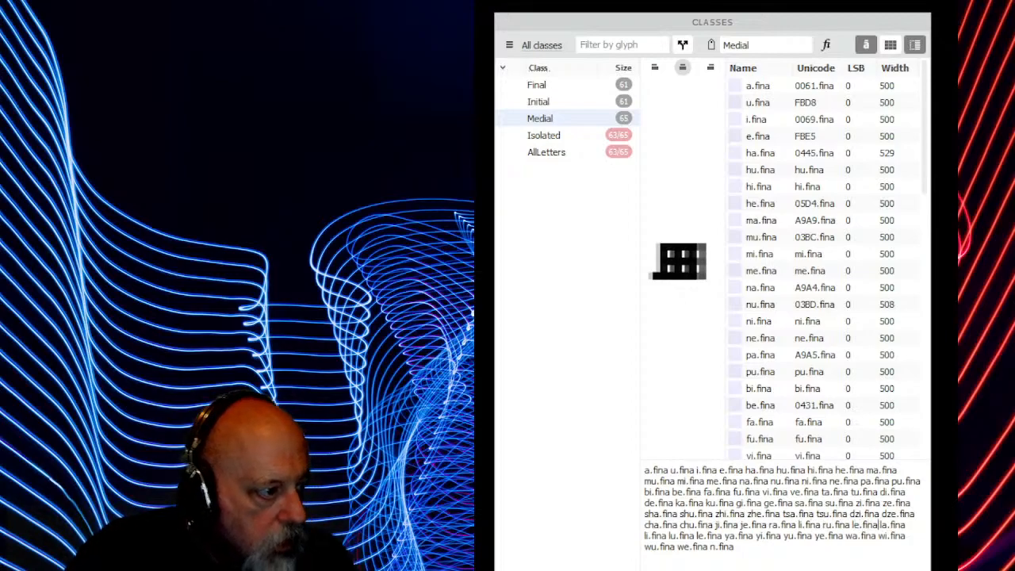
# Remove the la.fina, li.fina, lu.fina and le.fina entries before ya.fina from the Medial class.
pyautogui.hotkey('shift', 'Right')
pyautogui.hotkey('shift', 'Right')
pyautogui.hotkey('shift', 'Right')
pyautogui.hotkey('shift', 'Right')
pyautogui.hotkey('shift', 'Right')
pyautogui.hotkey('shift', 'Right')
pyautogui.hotkey('shift', 'Right')
pyautogui.hotkey('shift', 'Right')
pyautogui.hotkey('shift', 'Right')
pyautogui.hotkey('shift', 'Right')
pyautogui.hotkey('shift', 'Right')
pyautogui.hotkey('shift', 'Right')
pyautogui.hotkey('shift', 'Right')
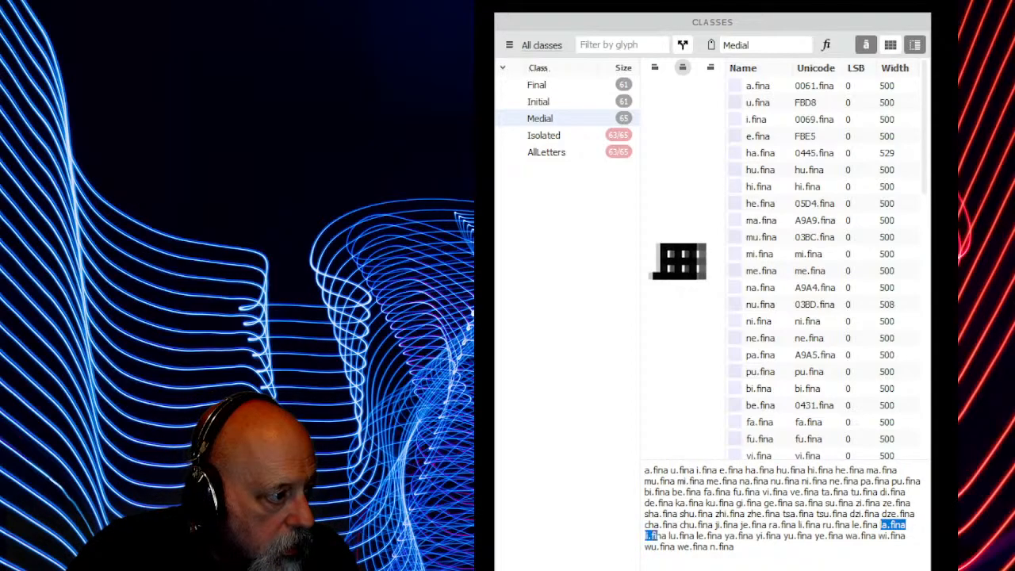
pyautogui.hotkey('shift', 'Right')
pyautogui.hotkey('shift', 'Right')
pyautogui.hotkey('shift', 'Right')
pyautogui.hotkey('shift', 'Right')
pyautogui.hotkey('shift', 'Right')
pyautogui.hotkey('shift', 'Right')
pyautogui.hotkey('shift', 'Right')
pyautogui.hotkey('shift', 'Right')
pyautogui.hotkey('shift', 'Right')
pyautogui.hotkey('shift', 'Right')
pyautogui.hotkey('shift', 'Right')
pyautogui.hotkey('shift', 'Right')
pyautogui.hotkey('shift', 'Right')
pyautogui.hotkey('shift', 'Right')
pyautogui.hotkey('shift', 'Right')
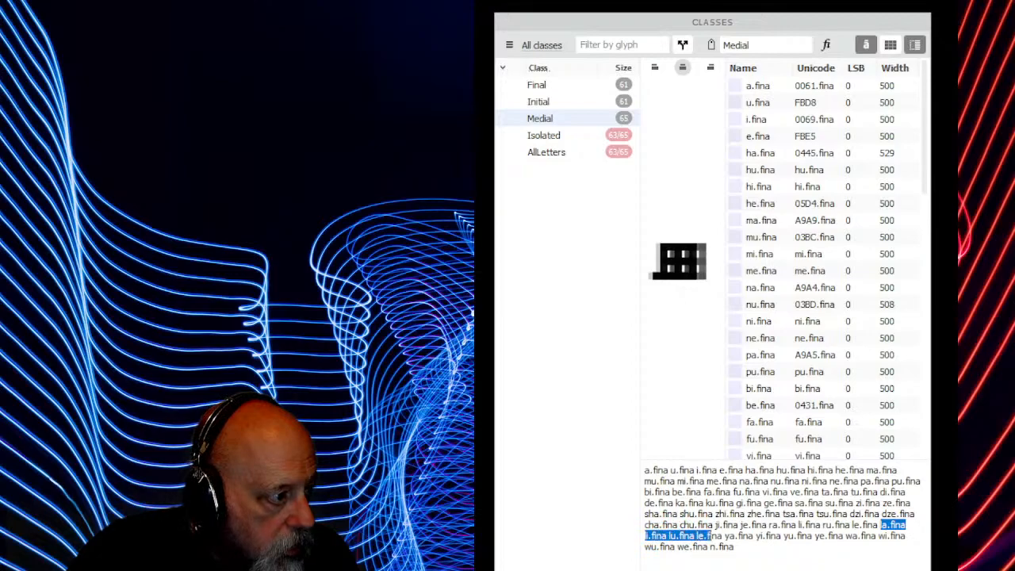
pyautogui.press('BackSpace')
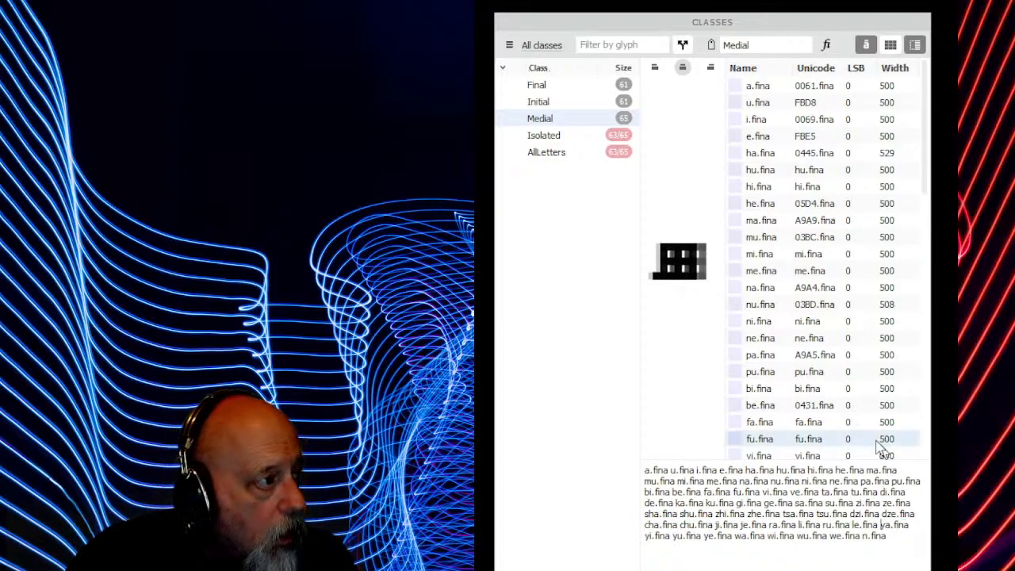
pyautogui.click(565, 103)
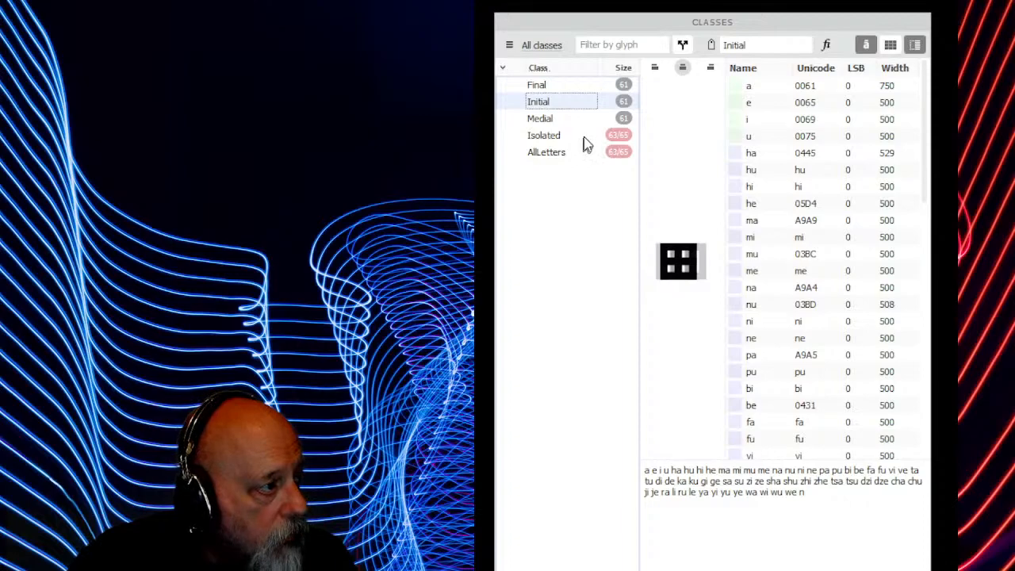
# Remove the la, li, lu and le entries before ya from the Isolated class.
pyautogui.click(585, 138)
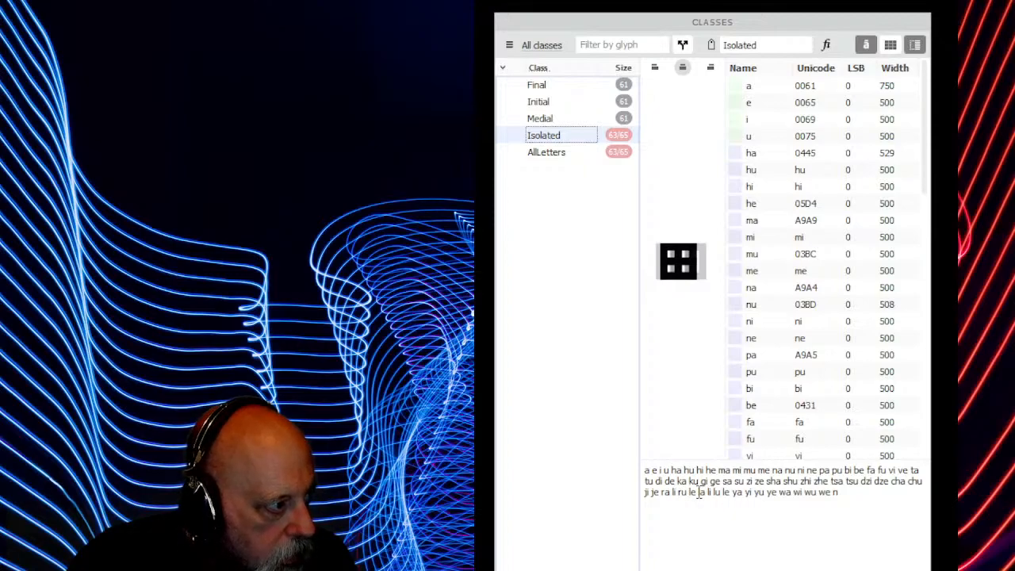
pyautogui.moveTo(698, 492); pyautogui.dragTo(730, 493)
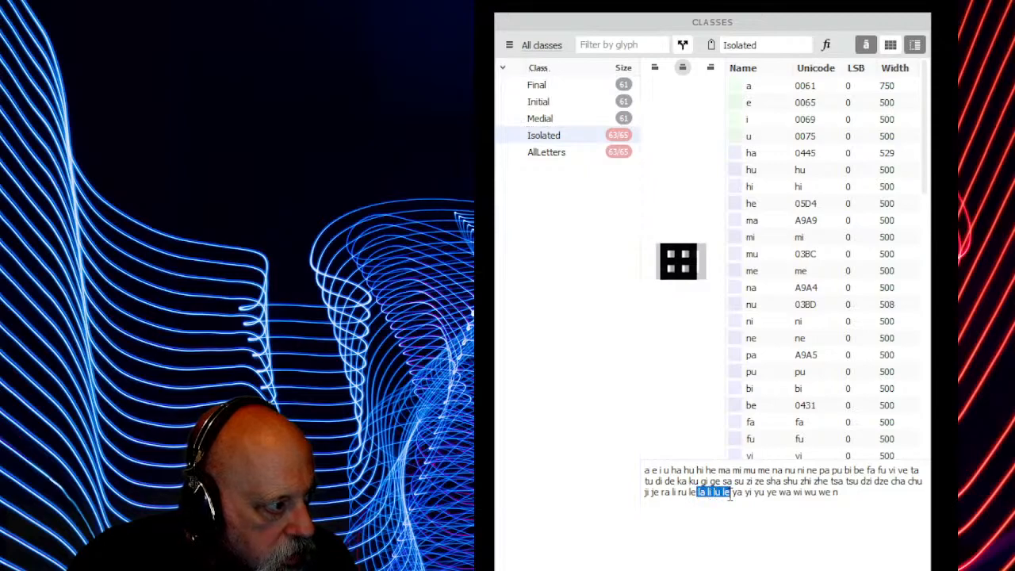
pyautogui.press('BackSpace')
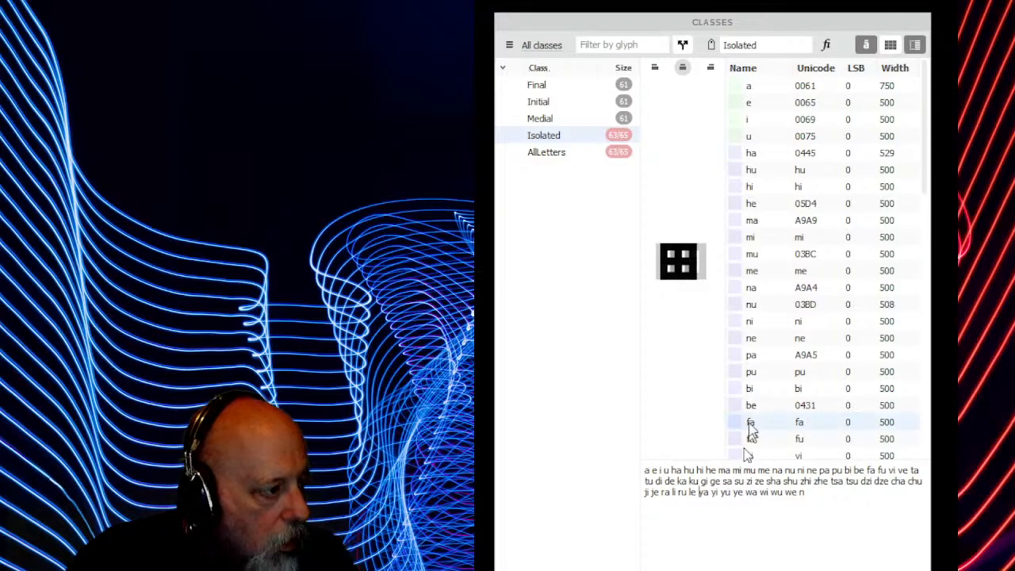
pyautogui.click(561, 119)
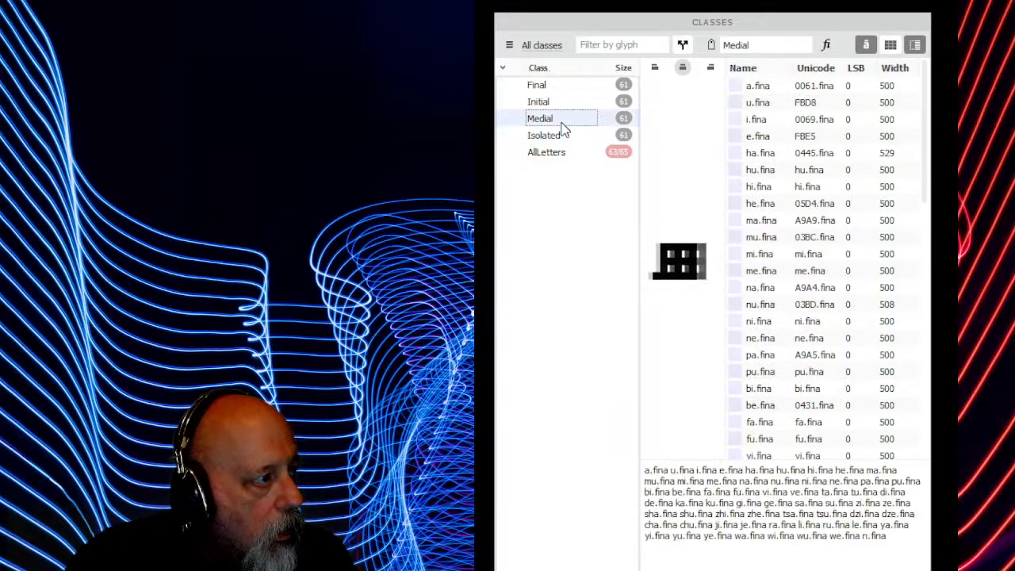
# Remove the la, li, lu and le entries before ya from the AllLetters class.
pyautogui.click(570, 151)
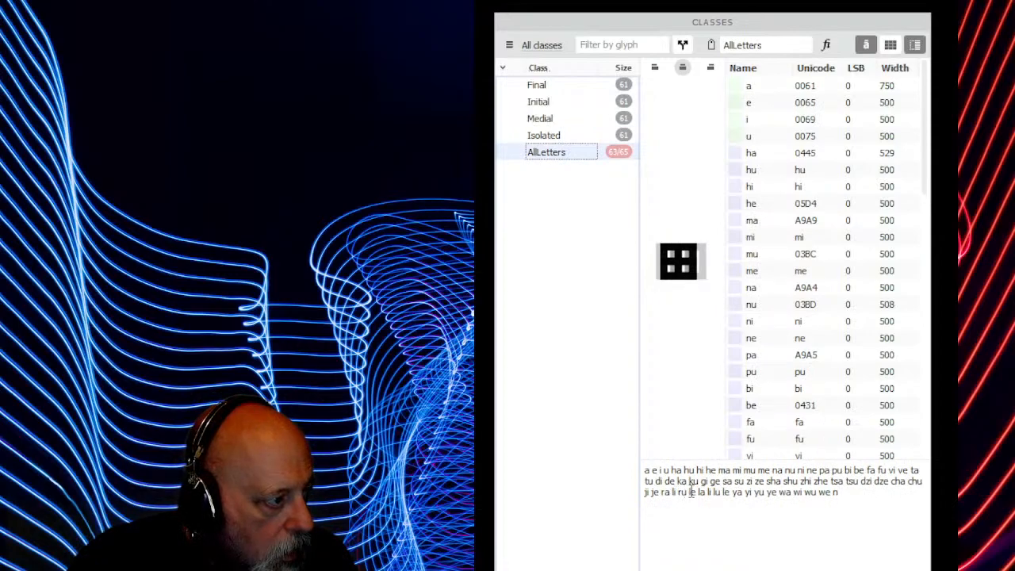
pyautogui.moveTo(700, 494); pyautogui.dragTo(733, 497)
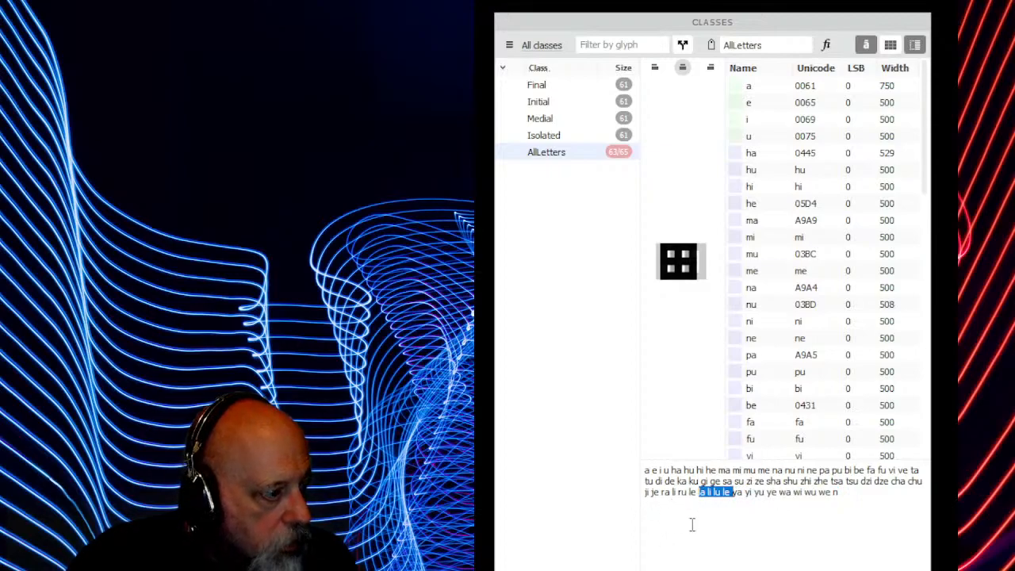
pyautogui.press('BackSpace')
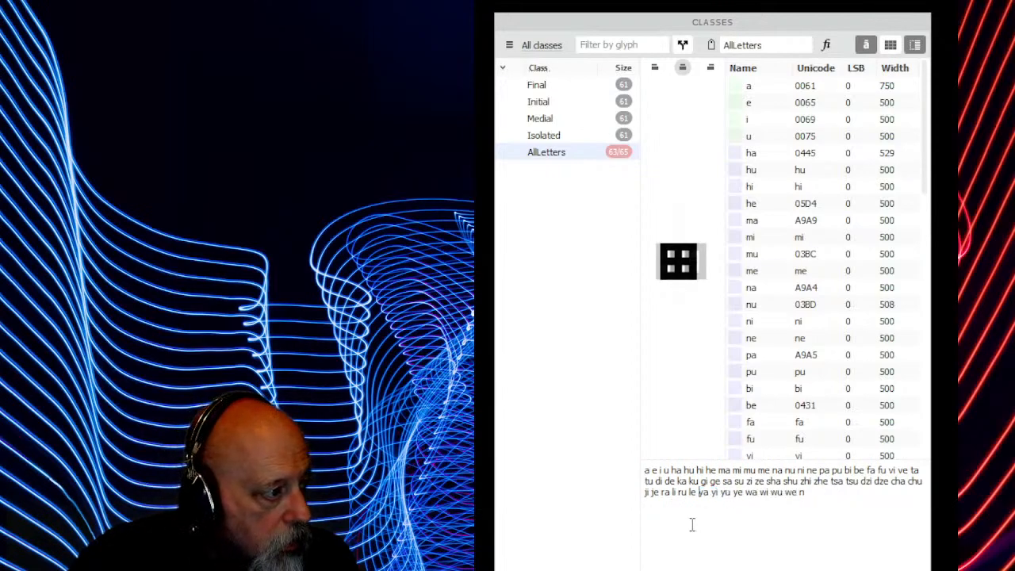
pyautogui.click(574, 137)
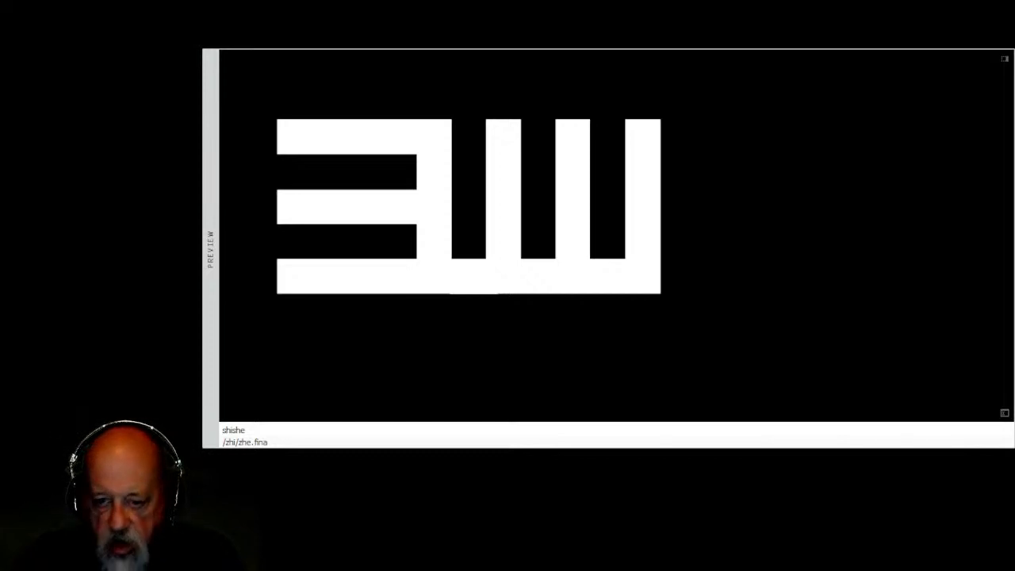
# Replace the preview text shishe with raze to check how the ra and ze syllables join.
pyautogui.press('Return')
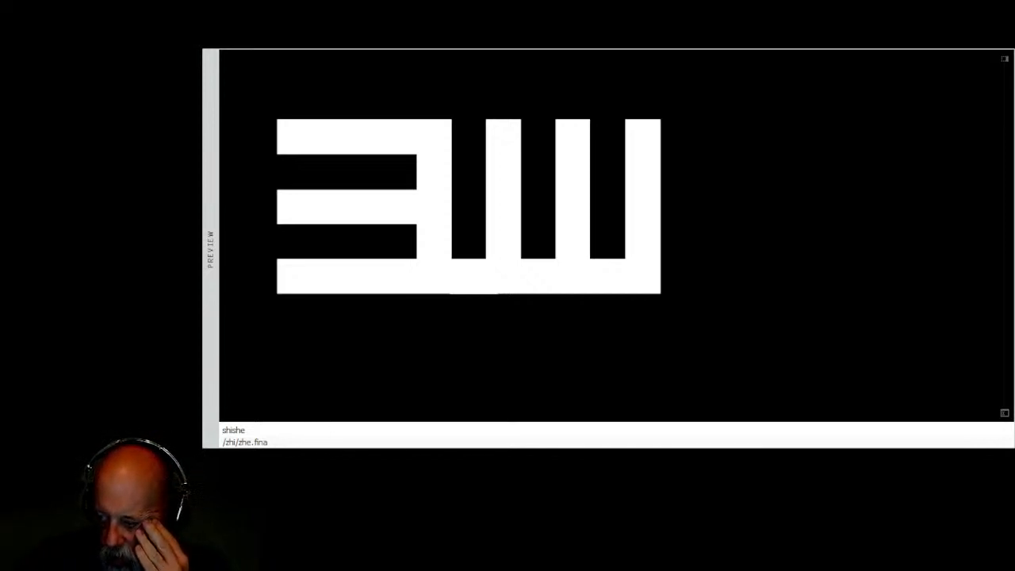
pyautogui.doubleClick(255, 429)
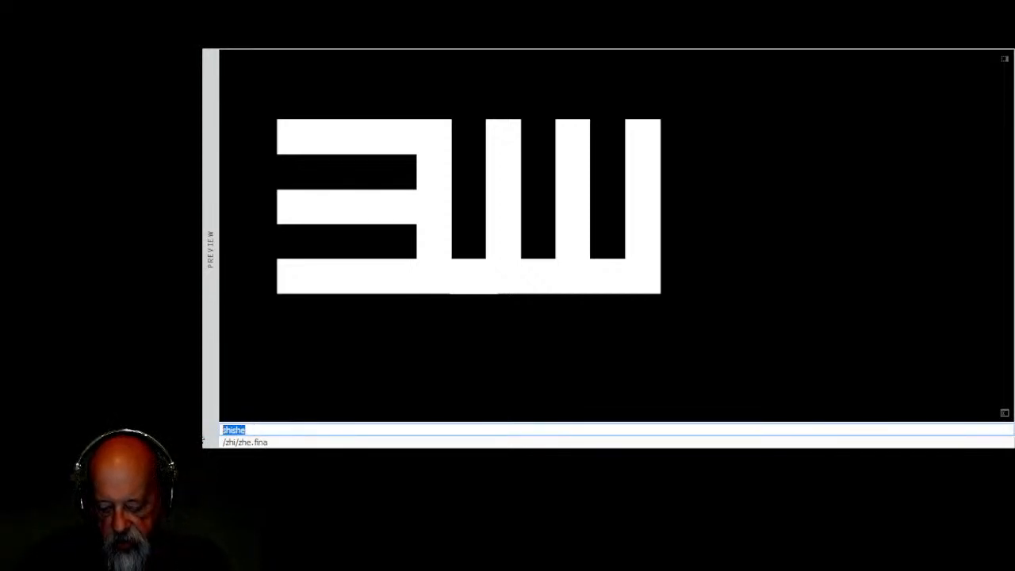
pyautogui.press('BackSpace')
pyautogui.write('ra')
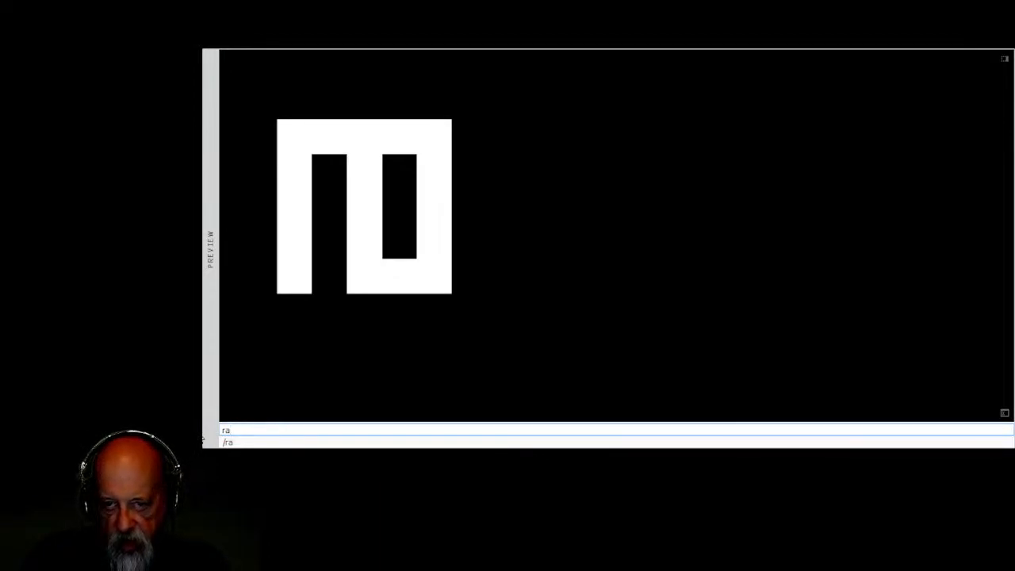
pyautogui.write('ze')
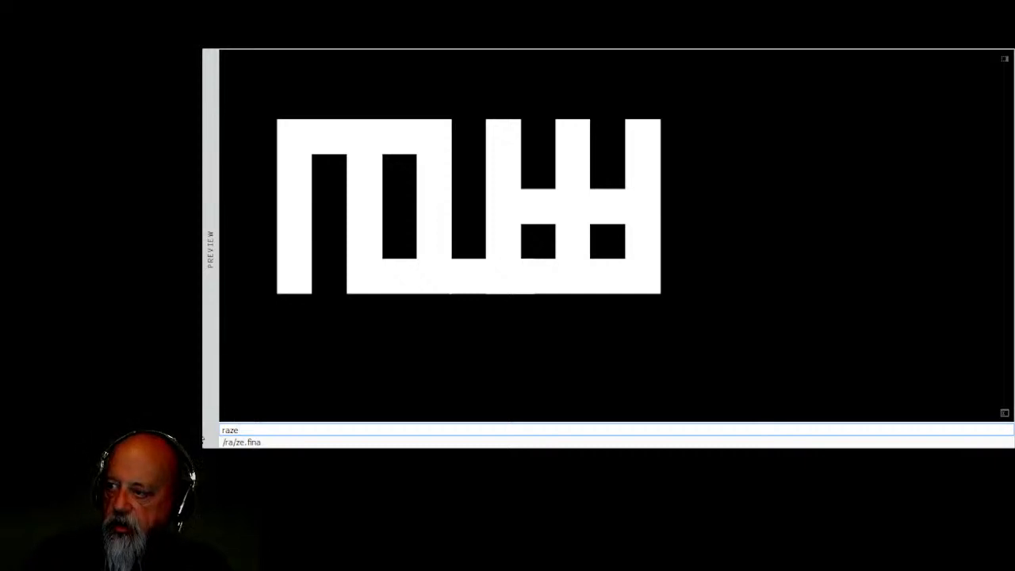
pyautogui.write('k')
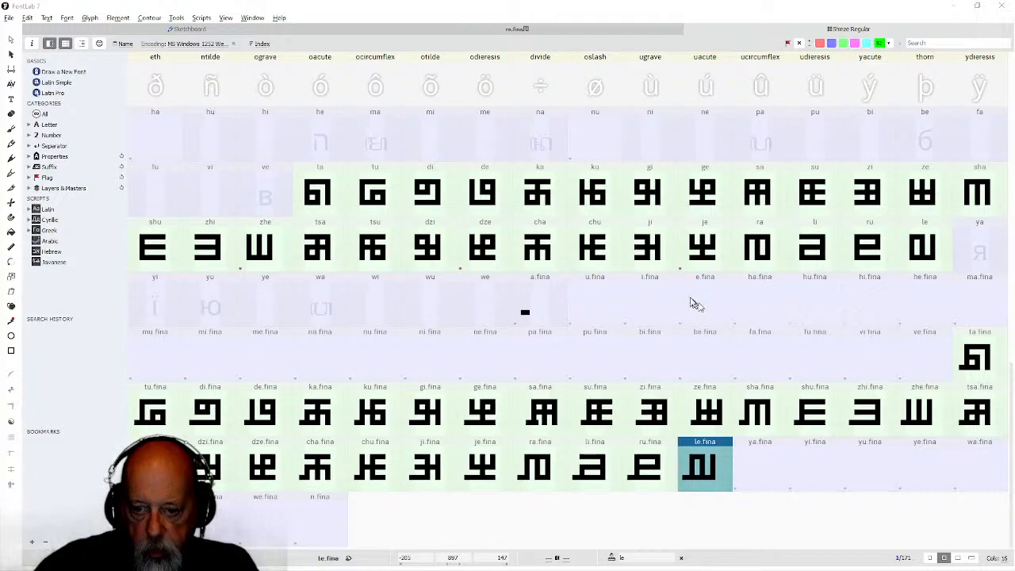
# Widen the advance width of ze.fina to about 899 units and of zi.fina to about 886 units.
pyautogui.doubleClick(685, 400)
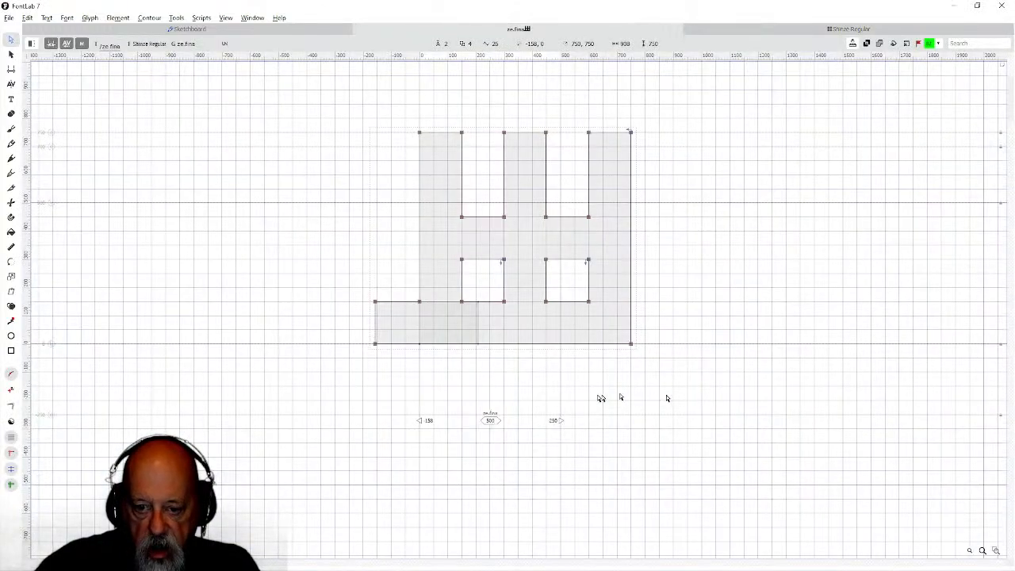
pyautogui.moveTo(564, 422); pyautogui.dragTo(672, 422)
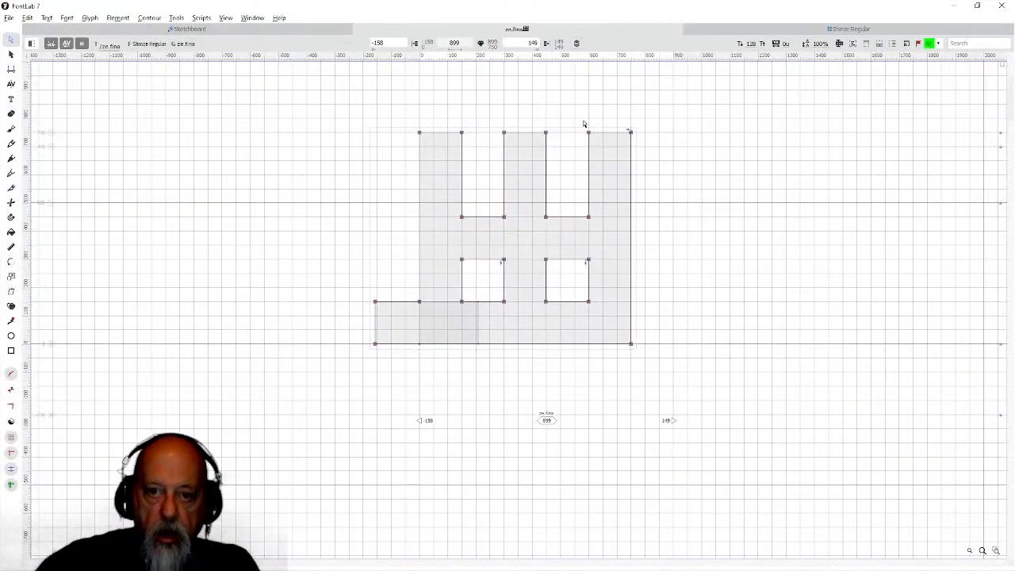
pyautogui.click(738, 31)
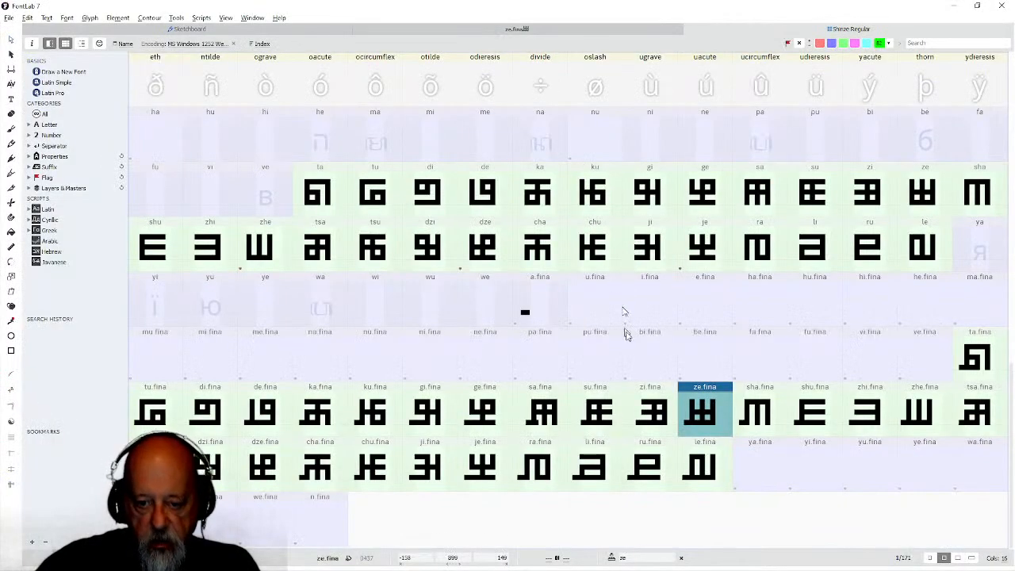
pyautogui.doubleClick(641, 409)
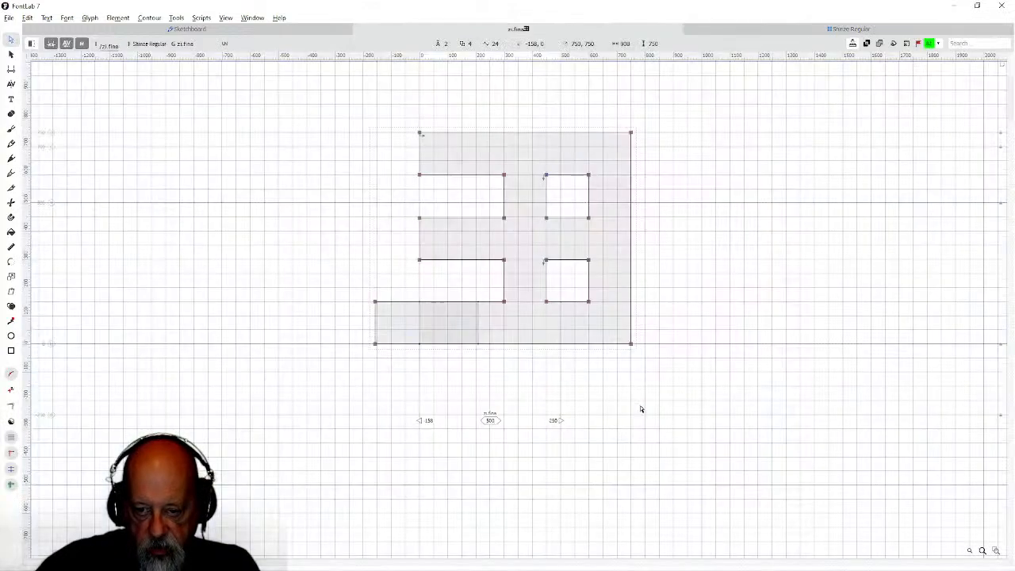
pyautogui.moveTo(561, 420); pyautogui.dragTo(672, 426)
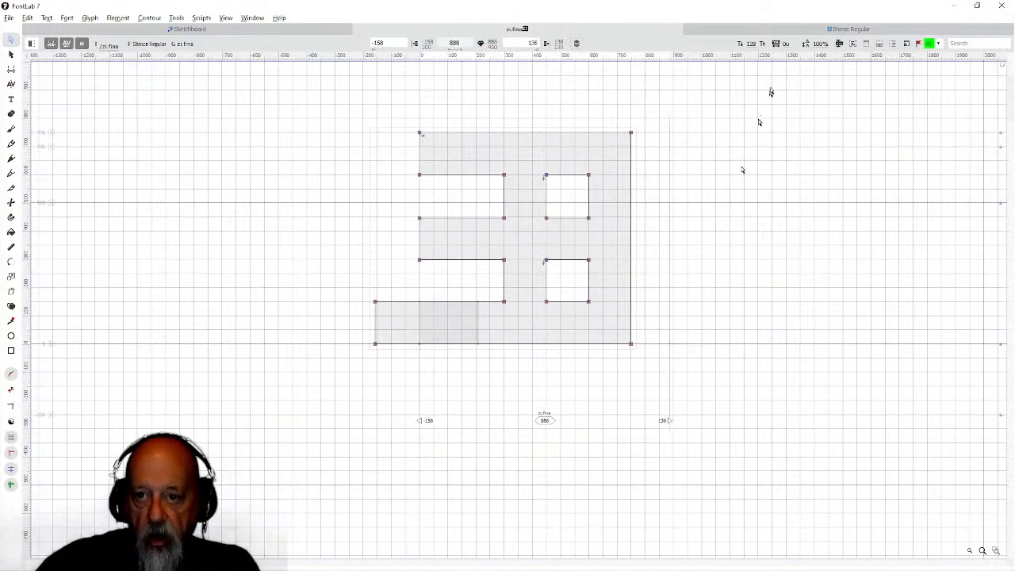
pyautogui.click(759, 30)
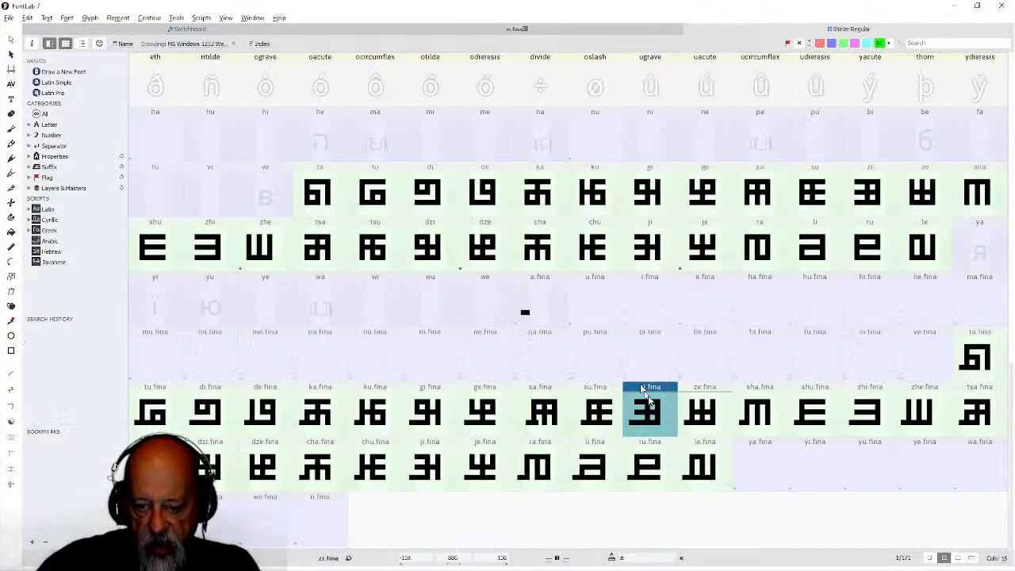
# Check the metrics of sha.fina and widen the advance width of sa.fina to about 897 units.
pyautogui.doubleClick(745, 412)
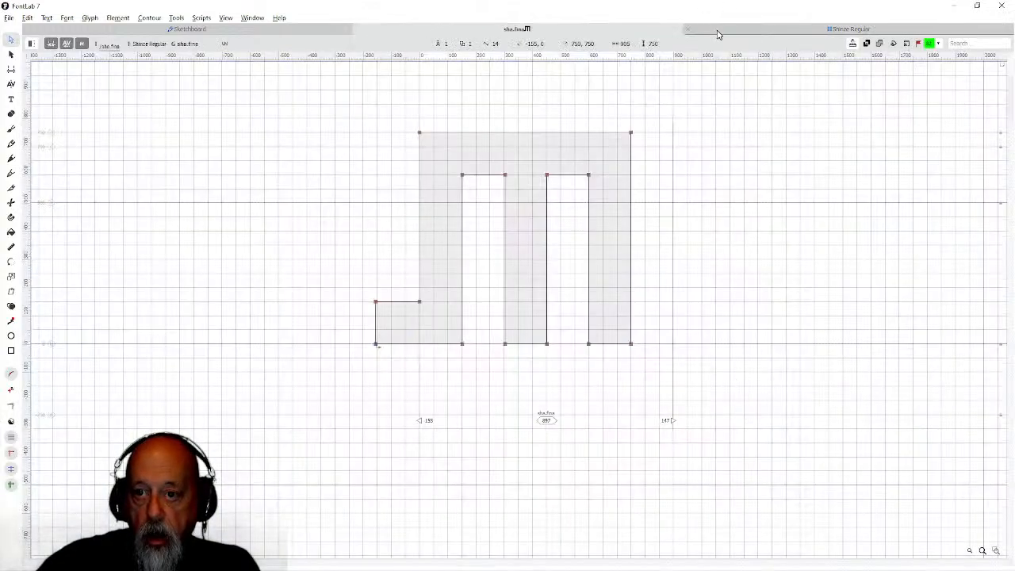
pyautogui.click(718, 31)
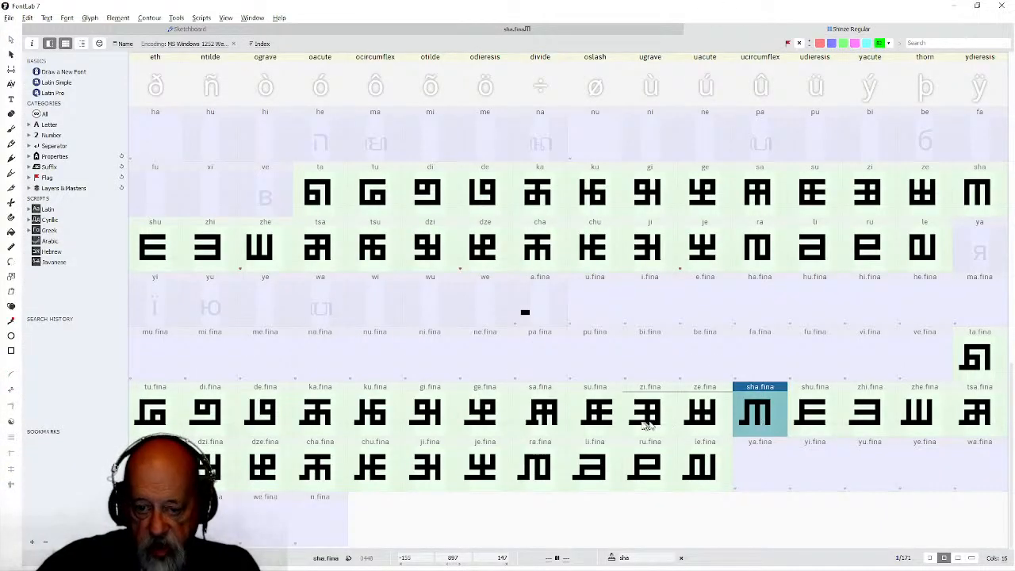
pyautogui.doubleClick(542, 417)
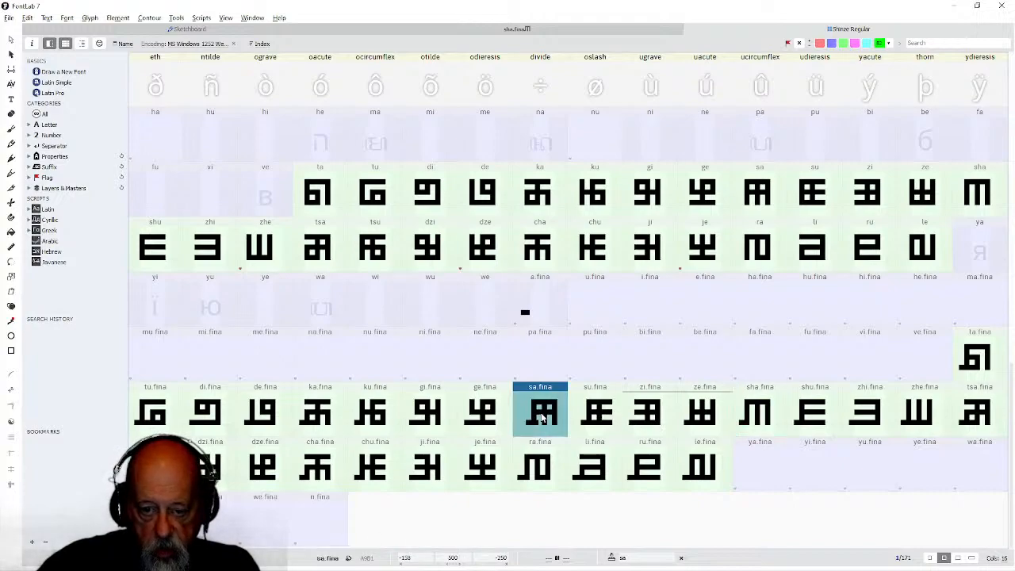
pyautogui.moveTo(563, 421); pyautogui.dragTo(671, 426)
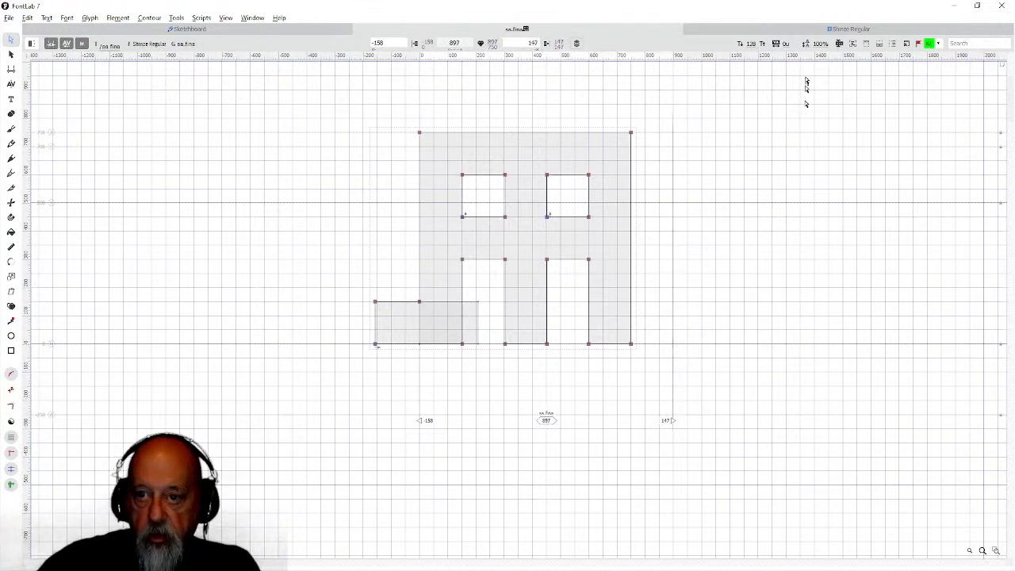
pyautogui.click(789, 30)
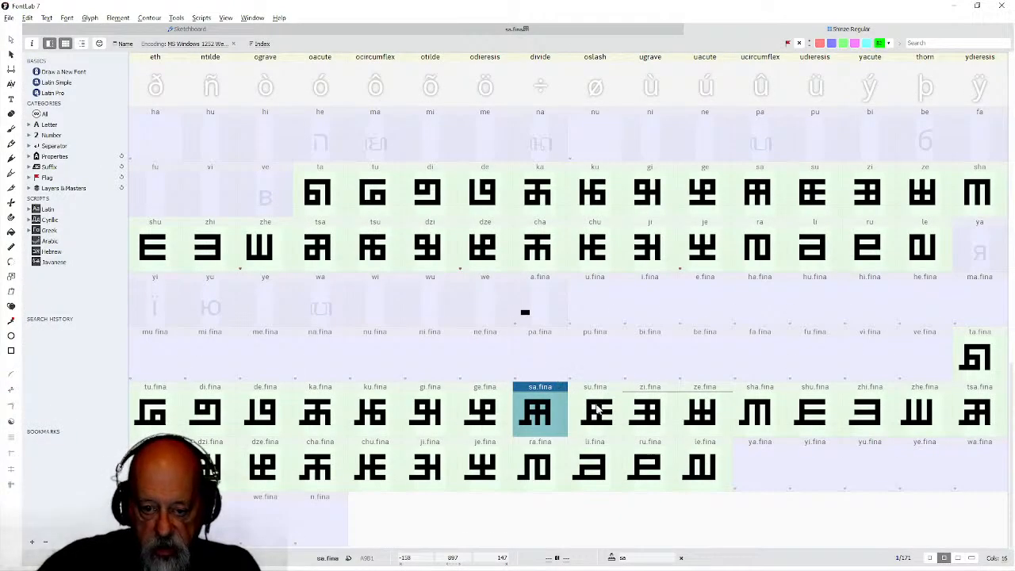
# Widen the advance width of su.fina to about 901 units.
pyautogui.doubleClick(597, 414)
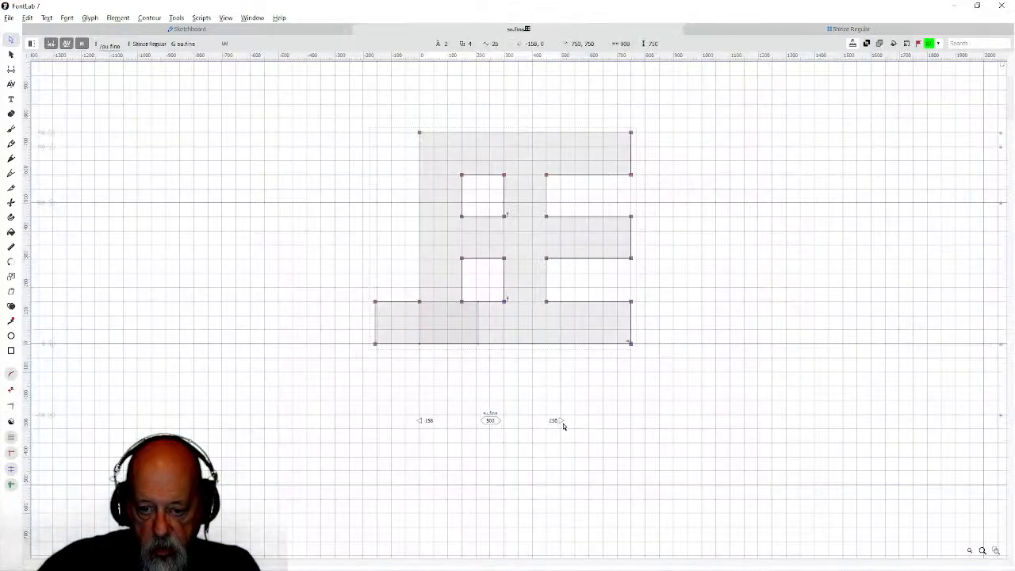
pyautogui.moveTo(557, 422); pyautogui.dragTo(675, 428)
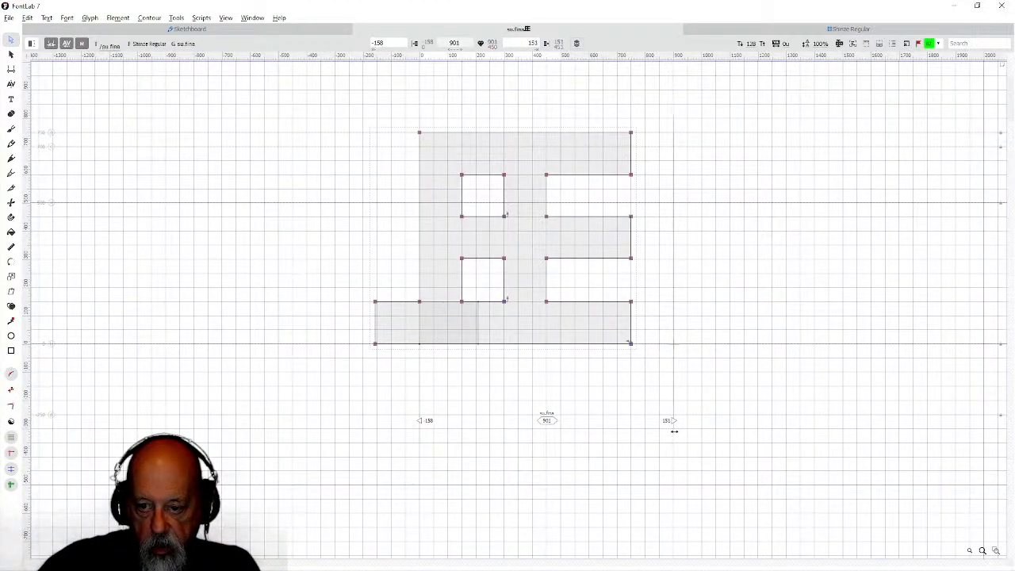
pyautogui.click(767, 31)
# Reopen zi.fina and extend its advance width slightly further.
pyautogui.click(649, 411)
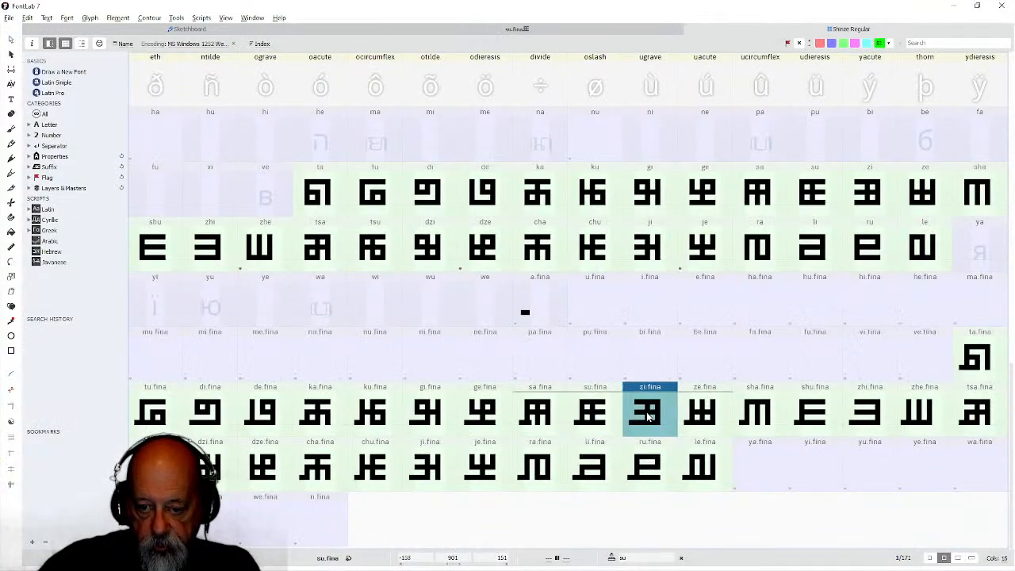
pyautogui.doubleClick(648, 411)
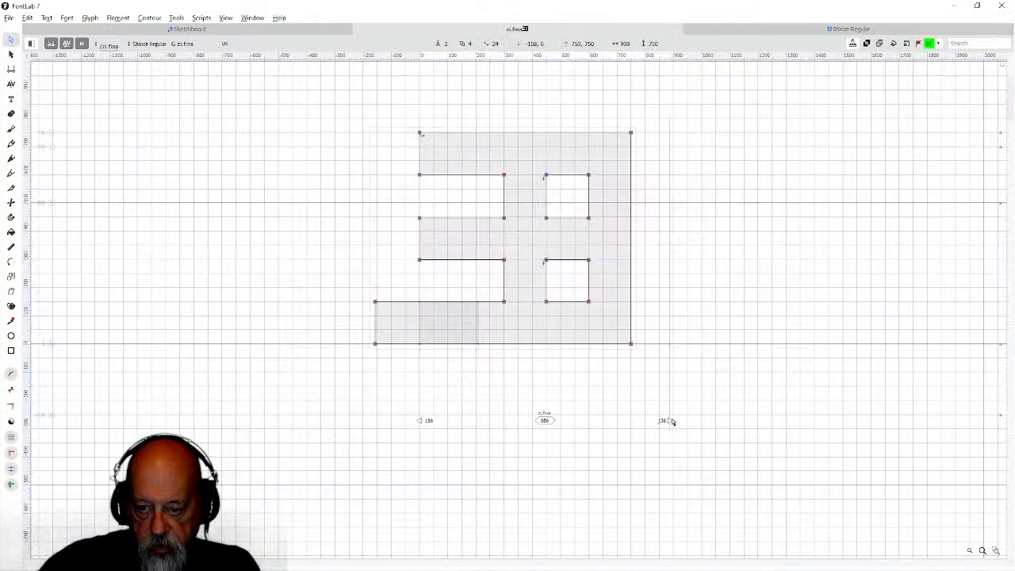
pyautogui.moveTo(669, 420); pyautogui.dragTo(672, 420)
pyautogui.click(765, 32)
# Check the metrics of ze.fina and save the font.
pyautogui.doubleClick(686, 414)
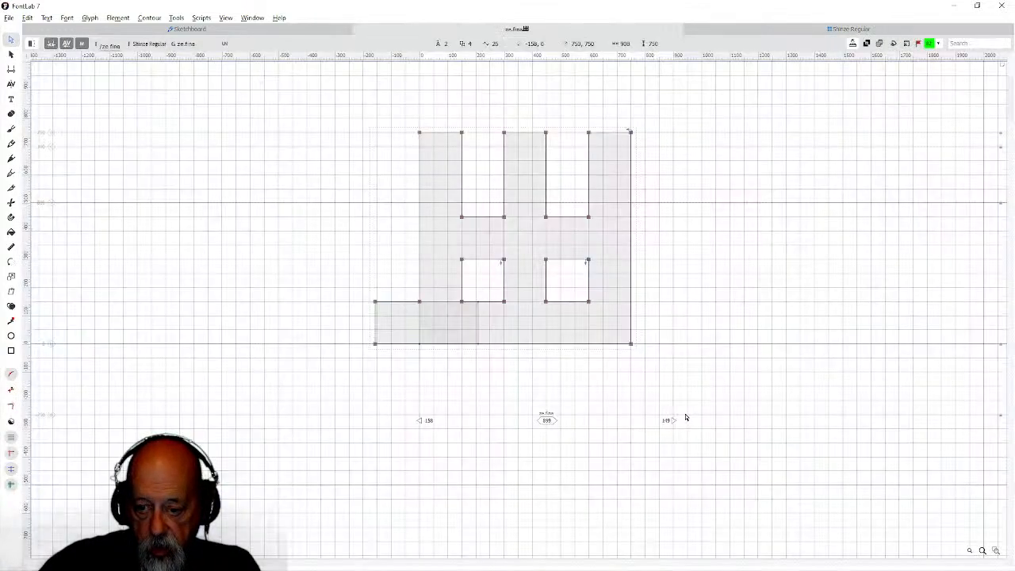
pyautogui.click(731, 30)
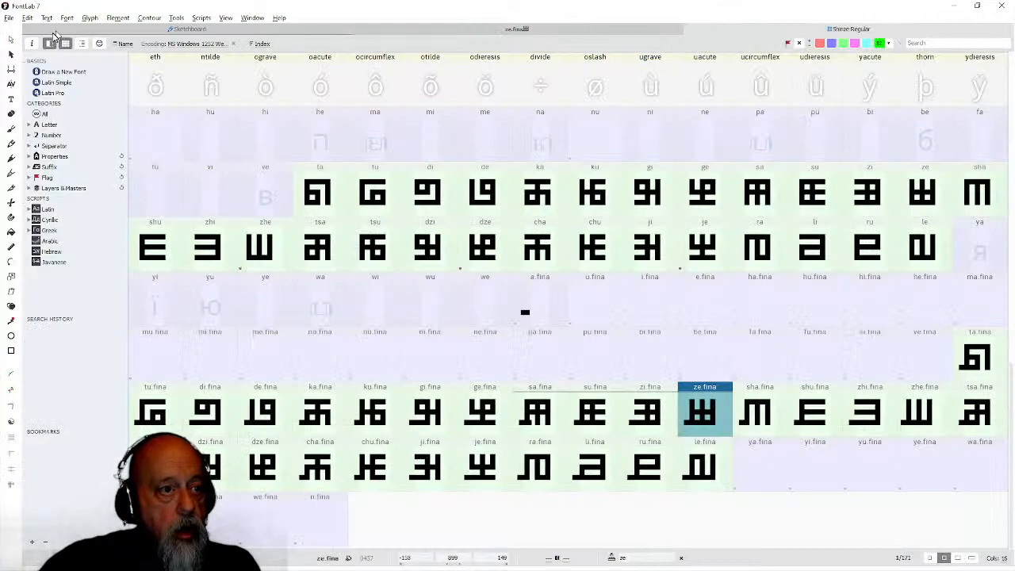
pyautogui.click(8, 17)
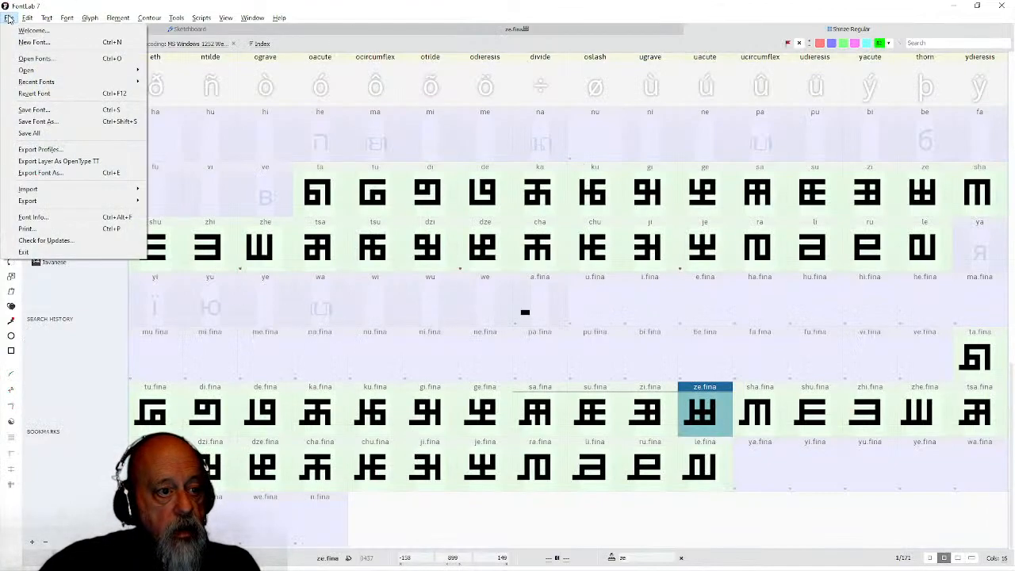
pyautogui.click(30, 110)
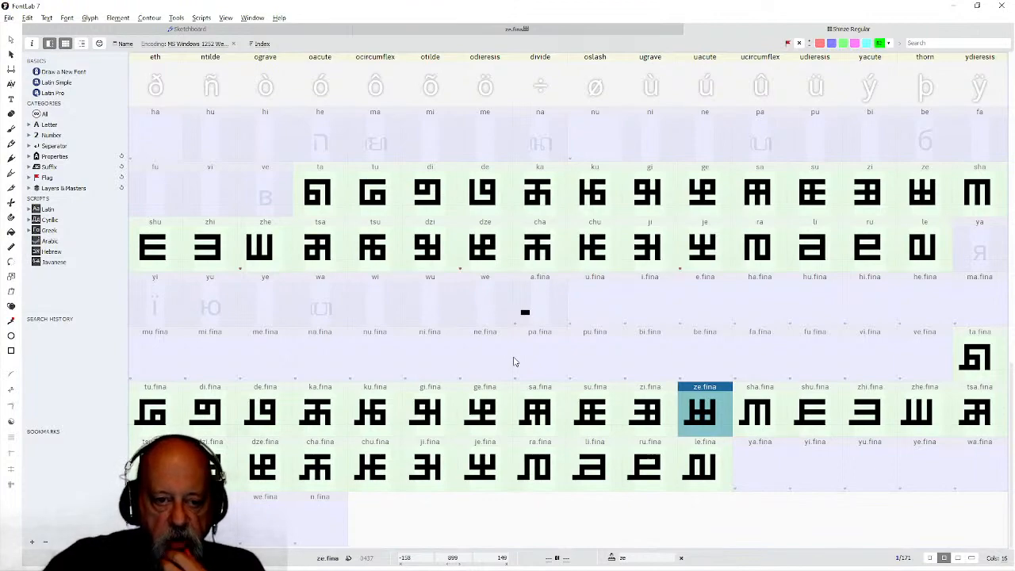
# Examine the outline and metrics of the dze glyph and look over the neighbouring dzi and tsa glyphs.
pyautogui.click(456, 262)
pyautogui.click(478, 266)
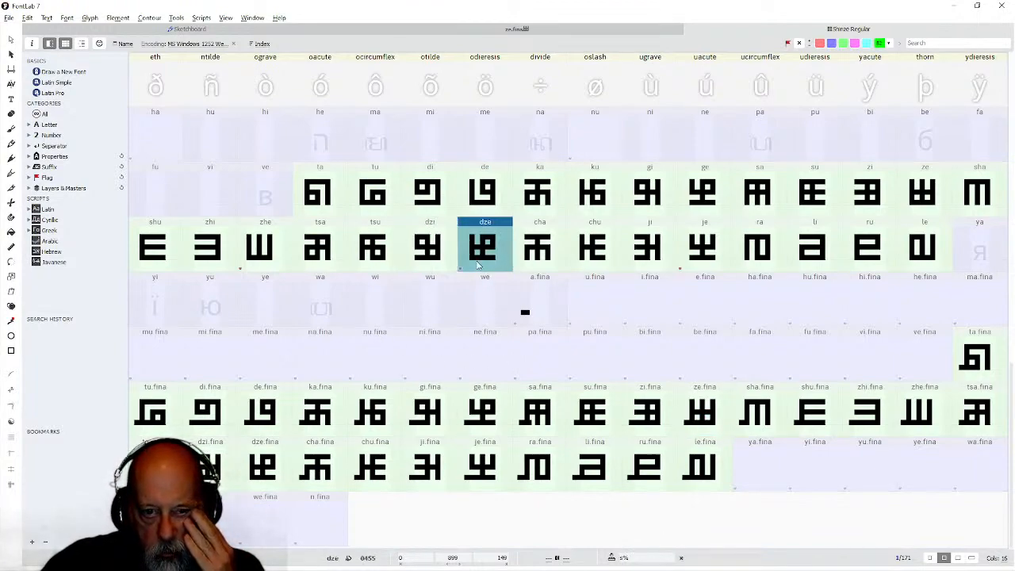
pyautogui.doubleClick(478, 266)
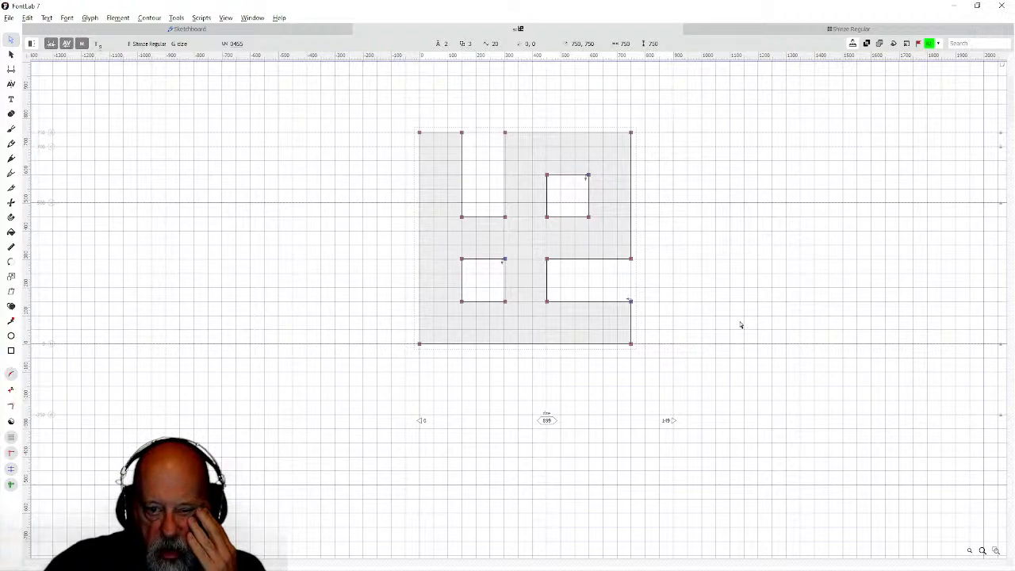
pyautogui.click(803, 29)
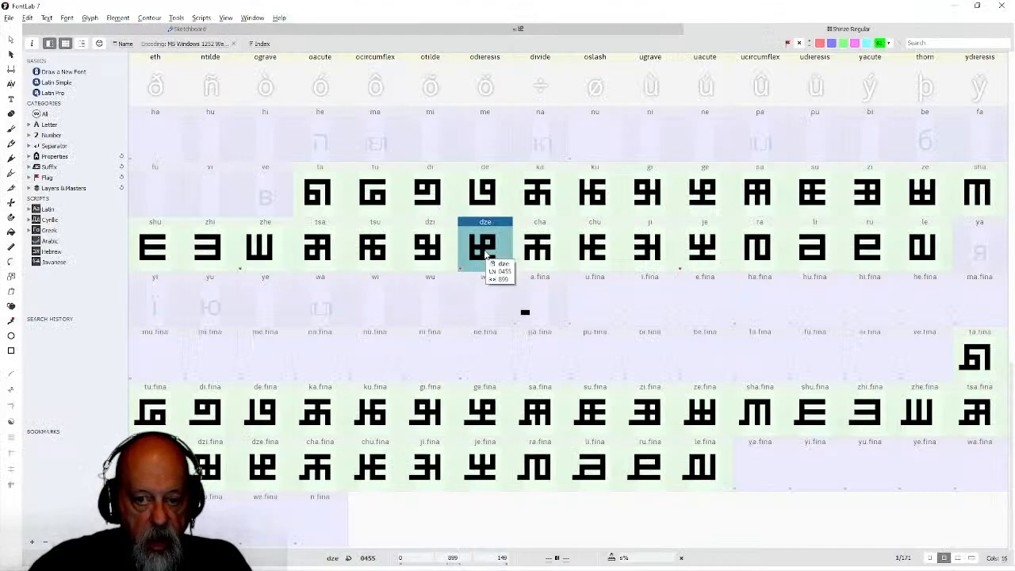
pyautogui.doubleClick(486, 253)
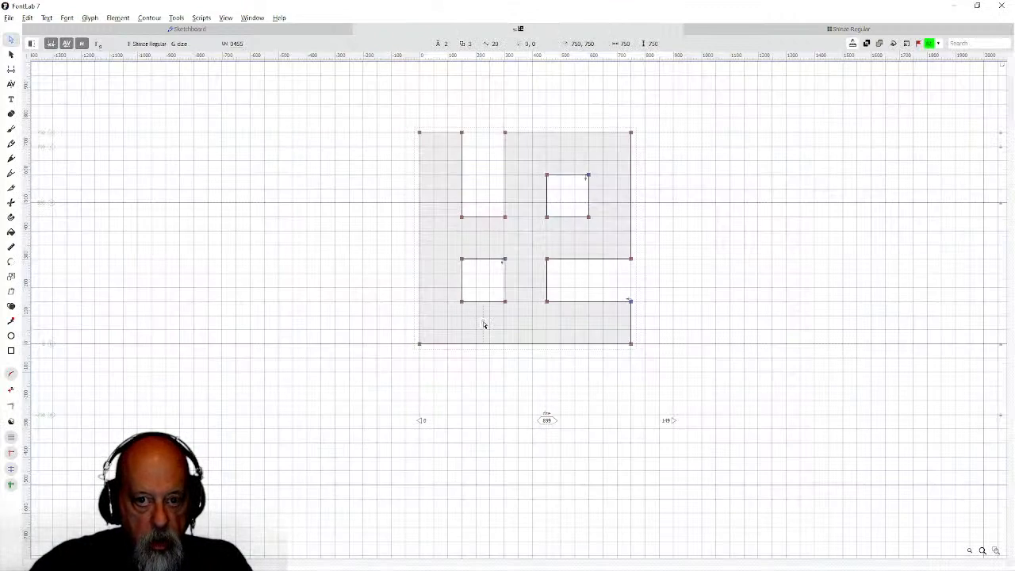
pyautogui.scroll(4, 483, 324)
pyautogui.scroll(-3, 483, 323)
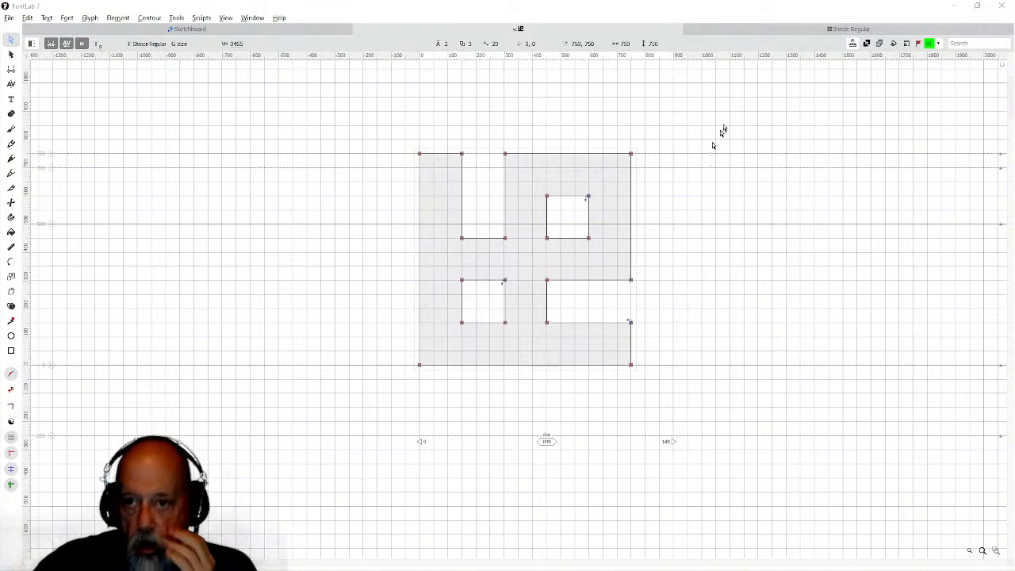
pyautogui.click(711, 29)
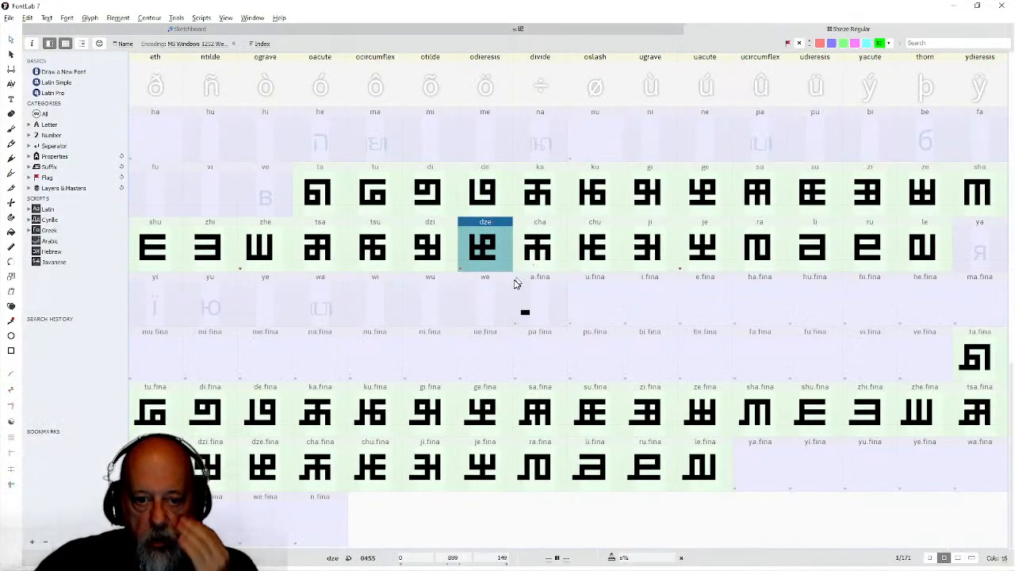
pyautogui.click(421, 246)
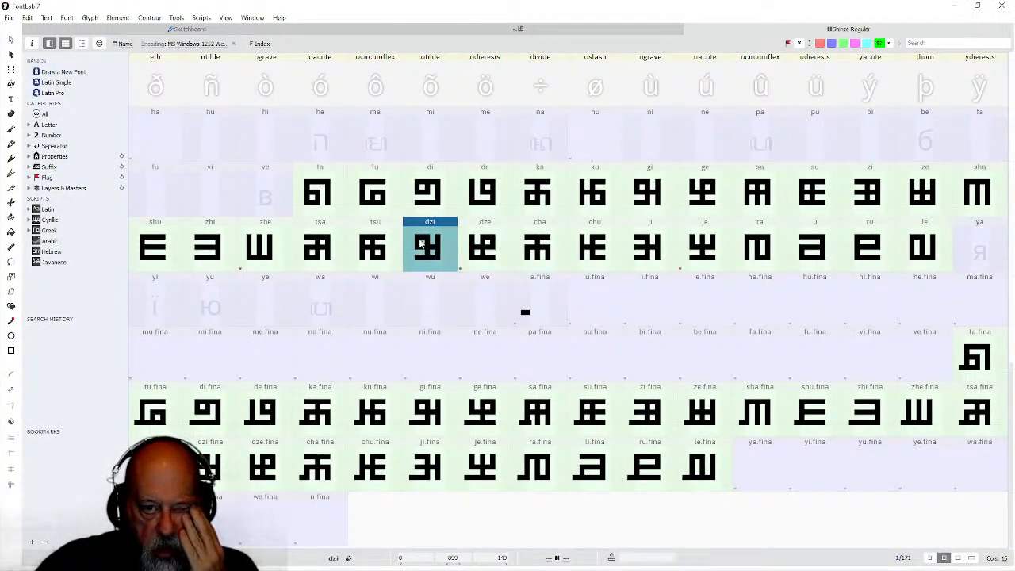
pyautogui.click(330, 239)
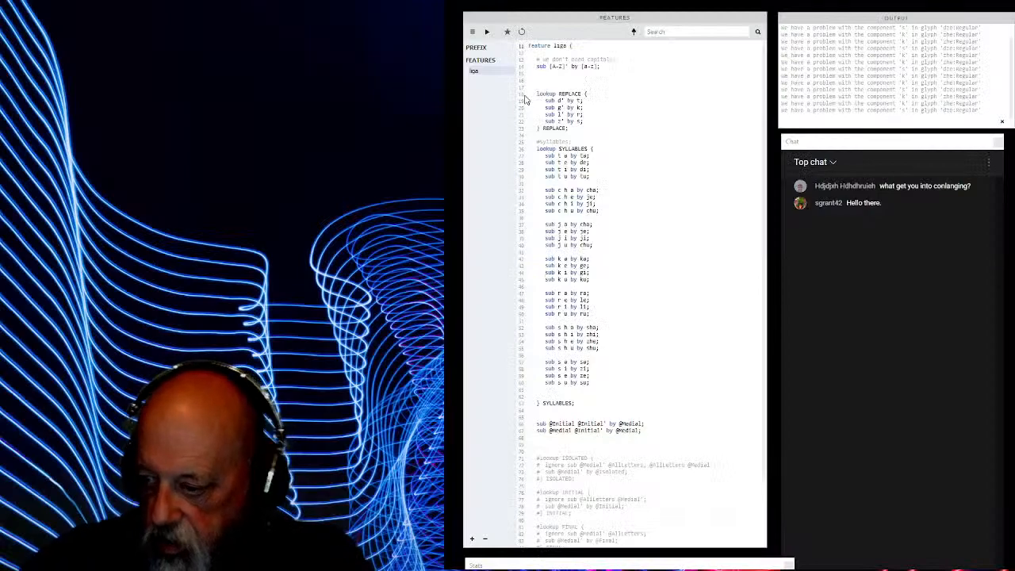
# Add the rule "sub t s a by tsa;" below the s-syllable rules in the SYLLABLES lookup.
pyautogui.click(620, 387)
pyautogui.click(605, 382)
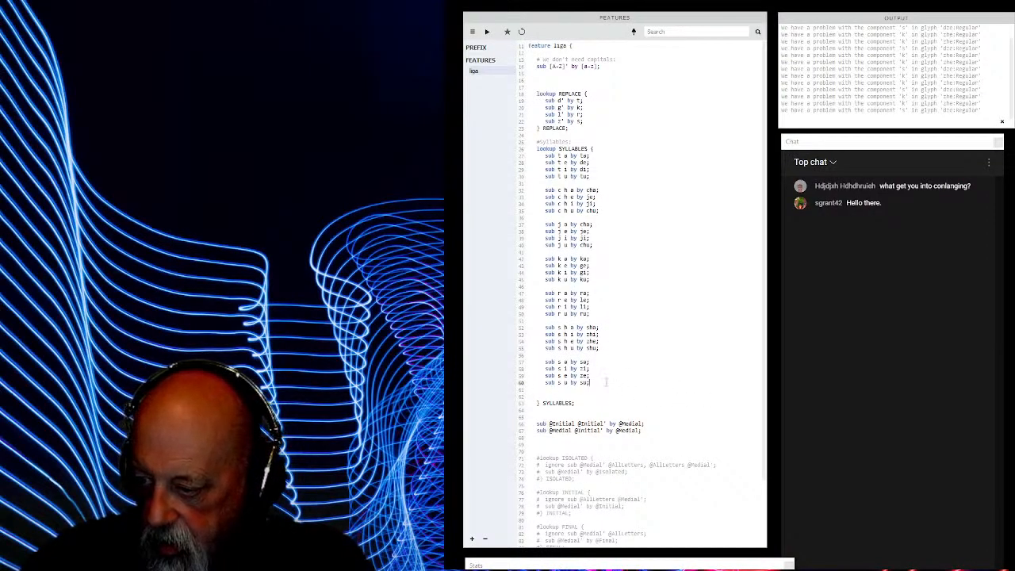
pyautogui.press('Return')
pyautogui.press('Return')
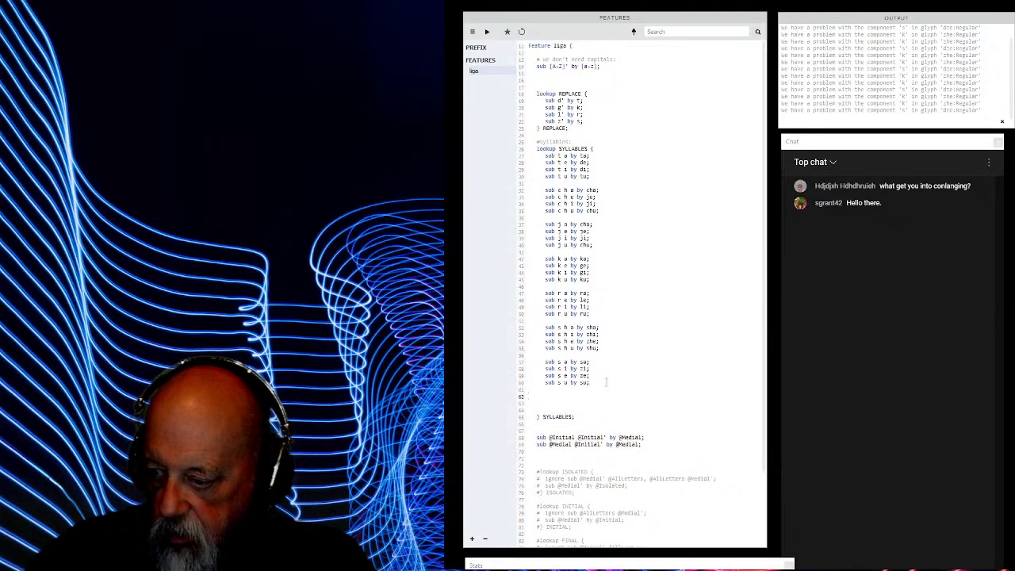
pyautogui.write('sub t s')
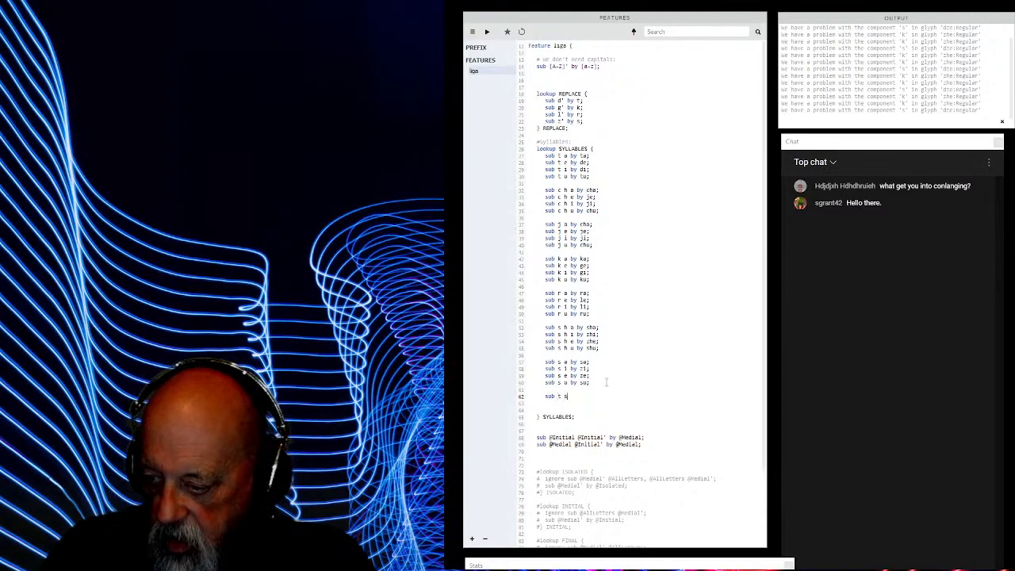
pyautogui.write(' a by ')
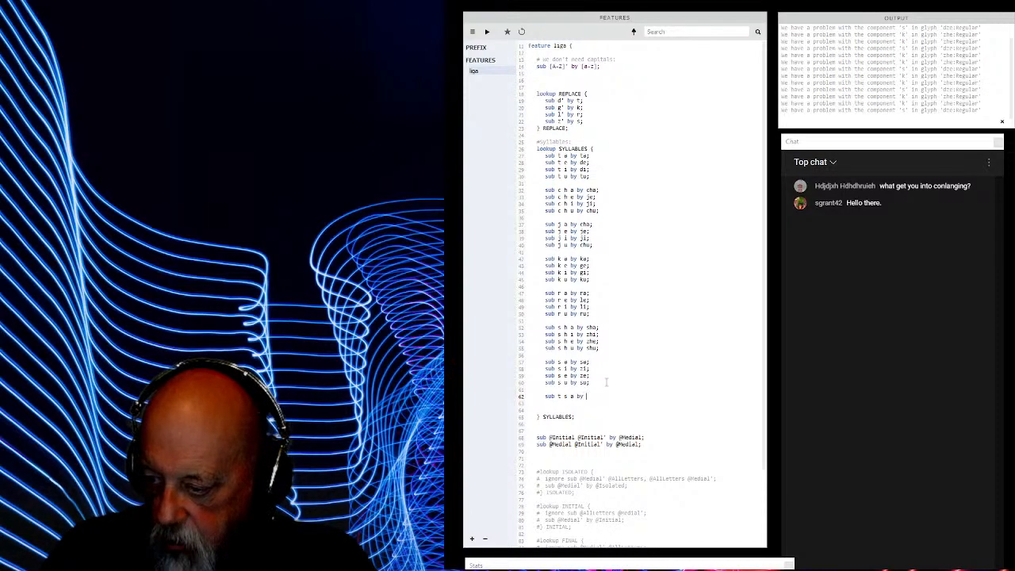
pyautogui.write('tsa;')
pyautogui.press('Return')
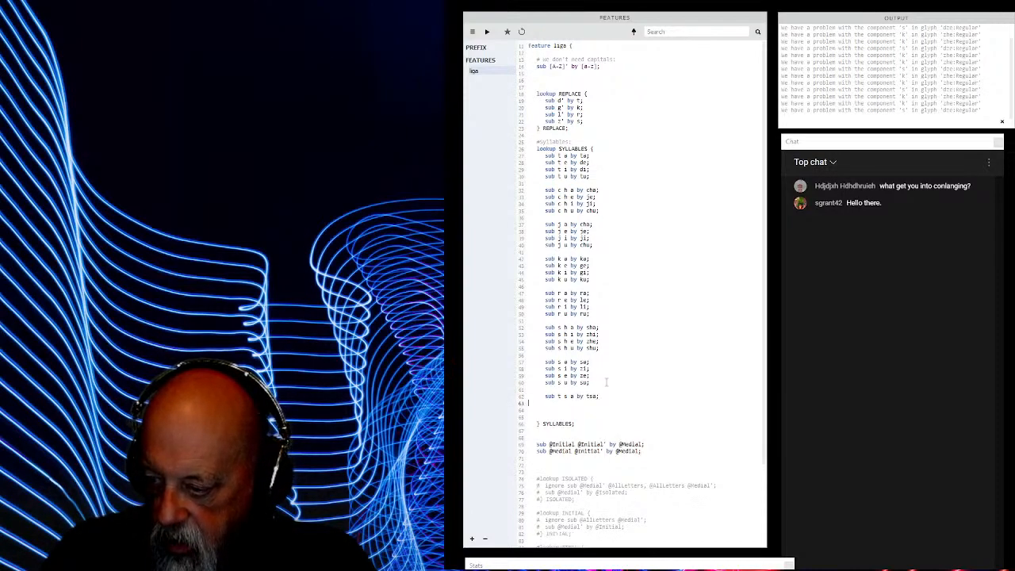
# Add substitution rules for t s i by tsi, t s e by tse and t s u by tsu below the tsa rule.
pyautogui.write('sub t s')
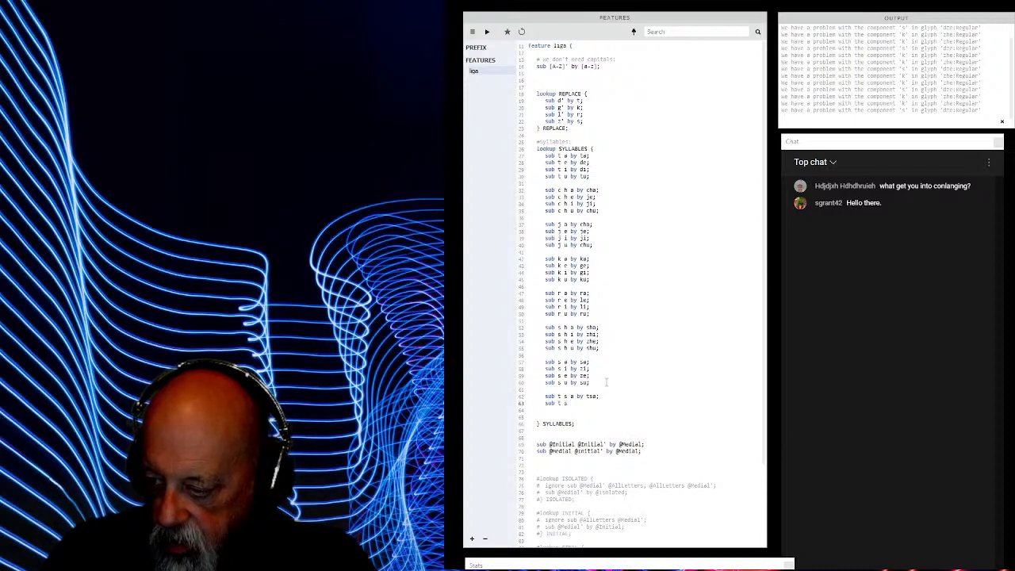
pyautogui.write(' i by ')
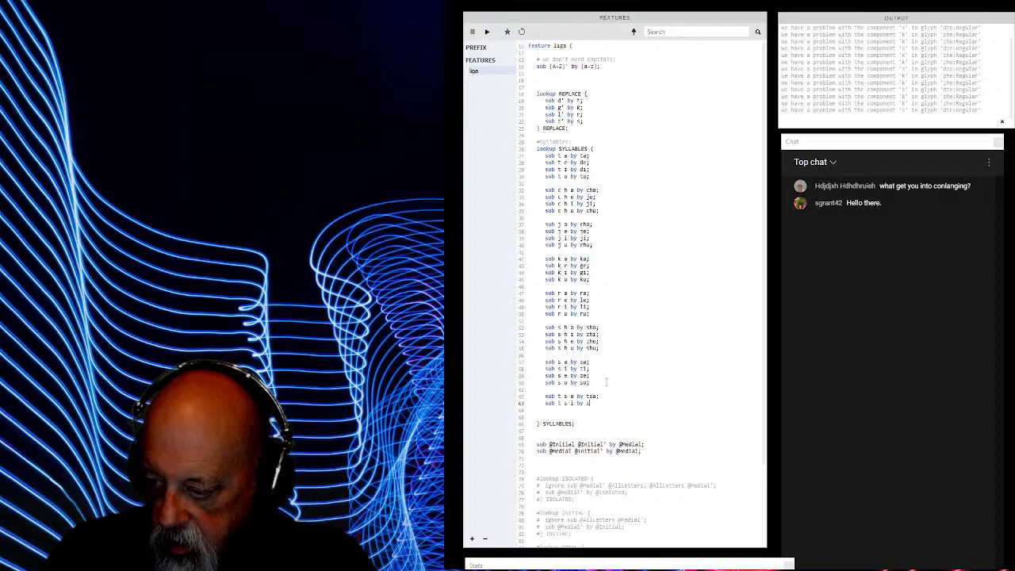
pyautogui.write('tsi')
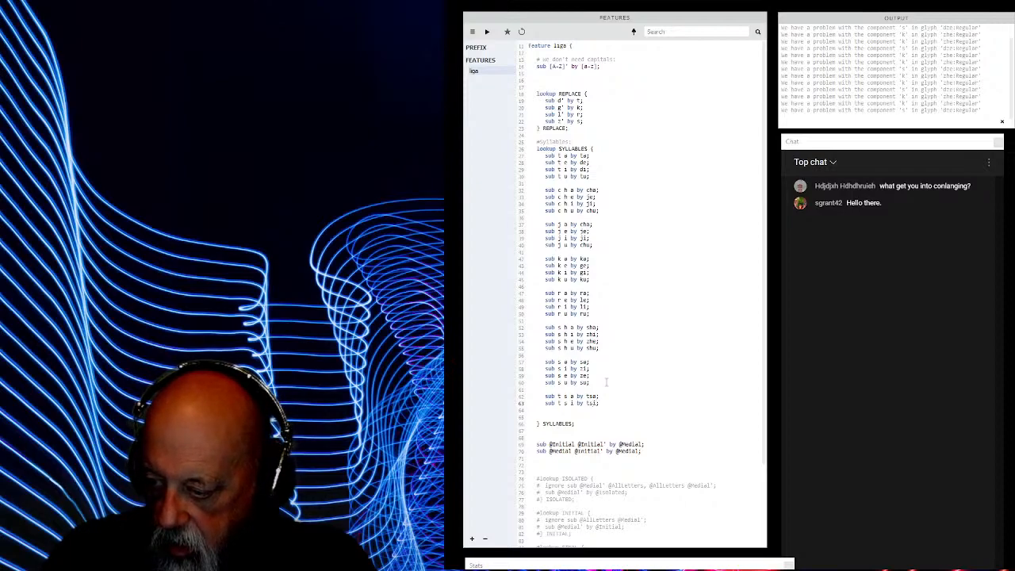
pyautogui.write(';')
pyautogui.press('Return')
pyautogui.write('sub')
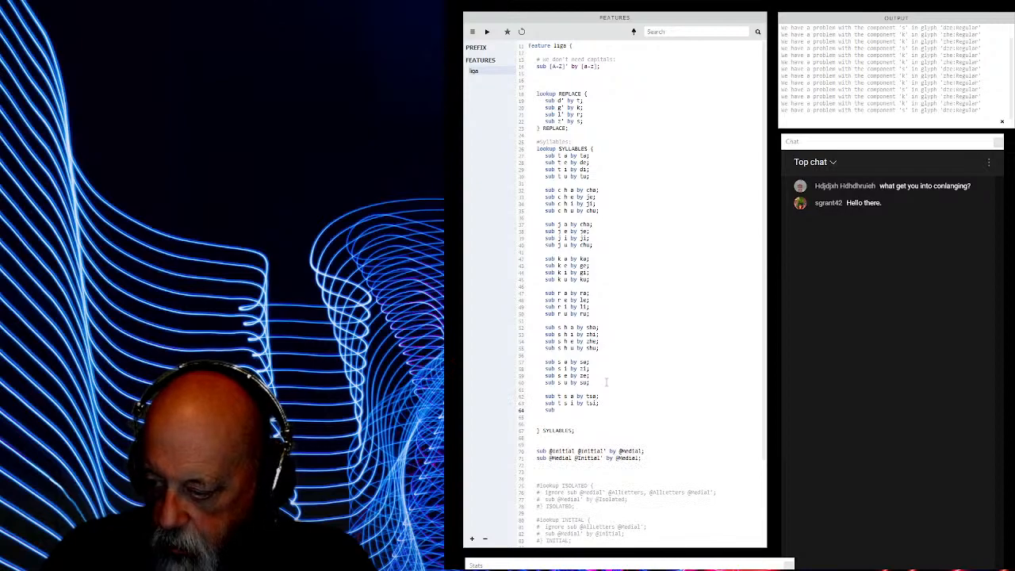
pyautogui.write(' t s e by ts')
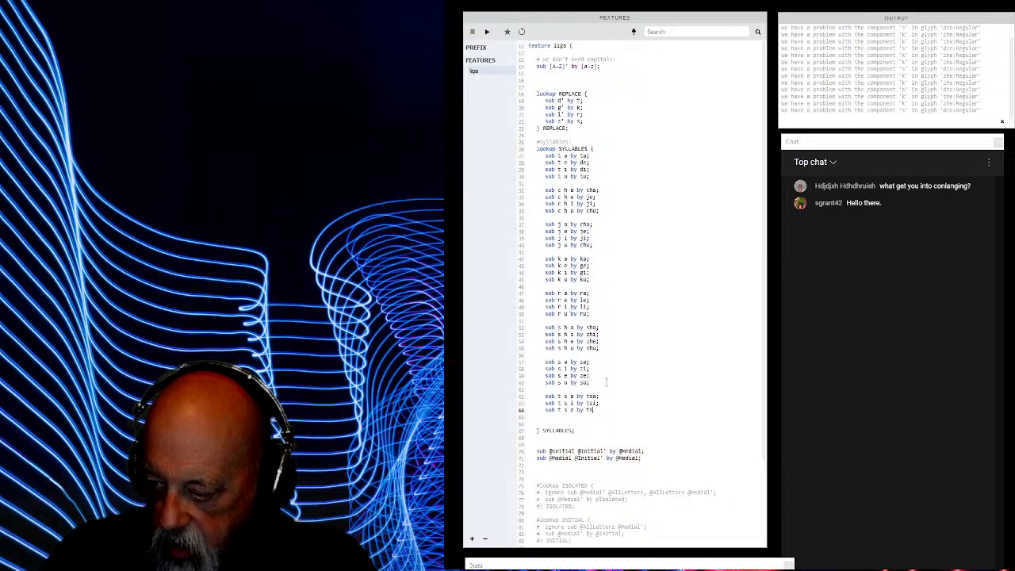
pyautogui.write('e;')
pyautogui.press('Return')
pyautogui.write('sub t s u by tsu;')
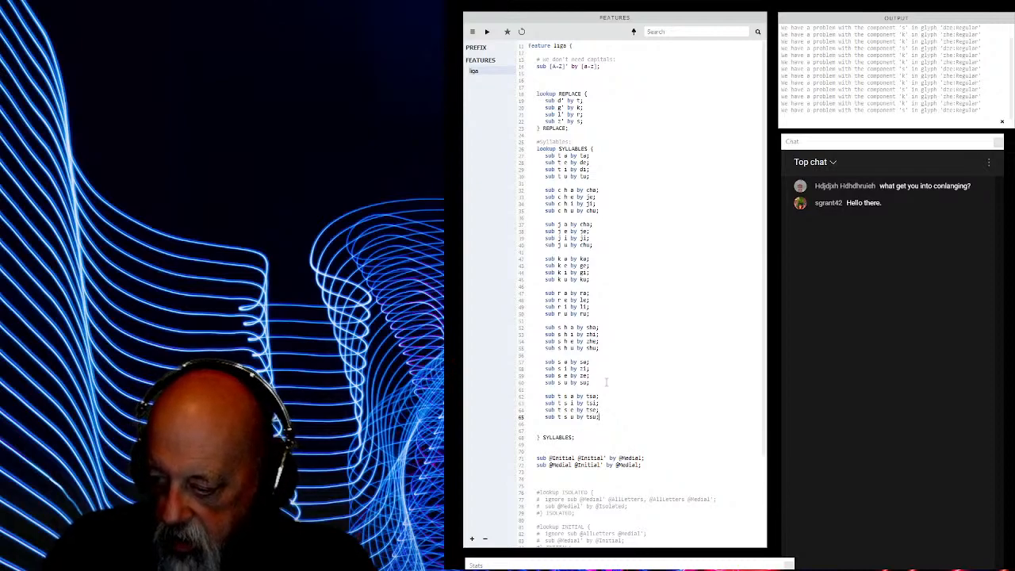
# Change the substitution results for t s i and t s e to dzi and dze, and compile the features.
pyautogui.press('Up')
pyautogui.press('Up')
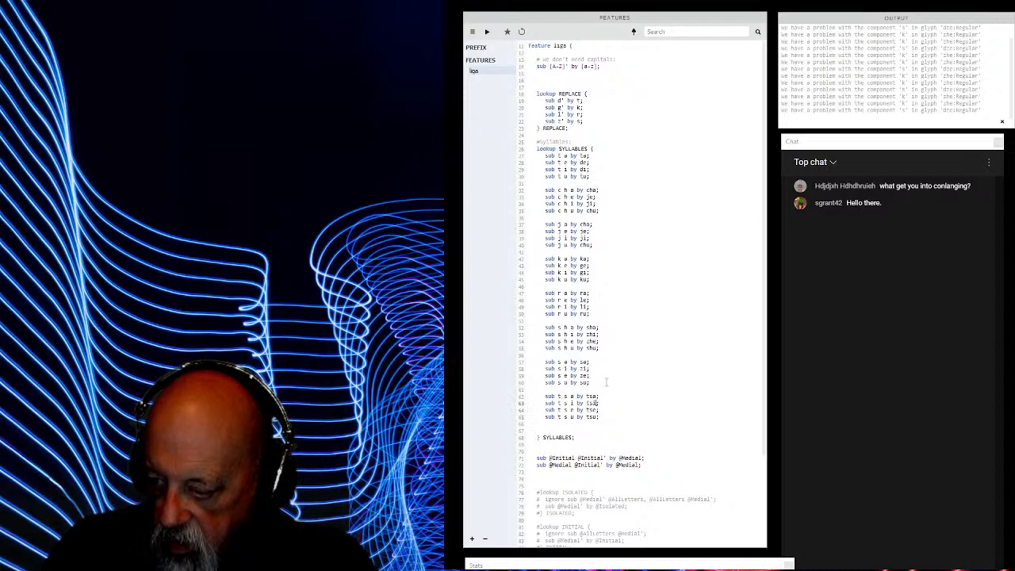
pyautogui.press('BackSpace')
pyautogui.press('BackSpace')
pyautogui.write('dz')
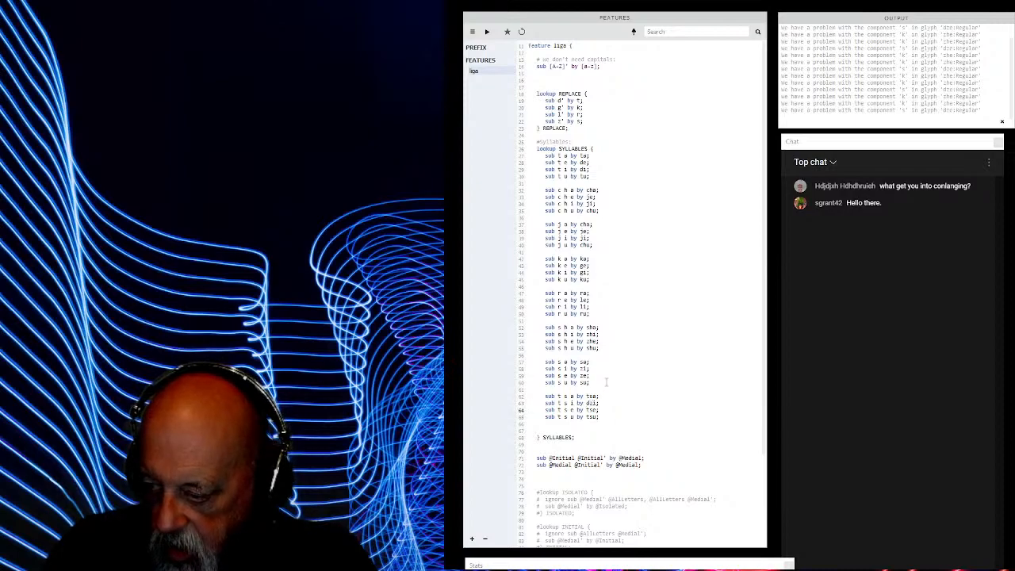
pyautogui.press('BackSpace')
pyautogui.press('BackSpace')
pyautogui.write('d')
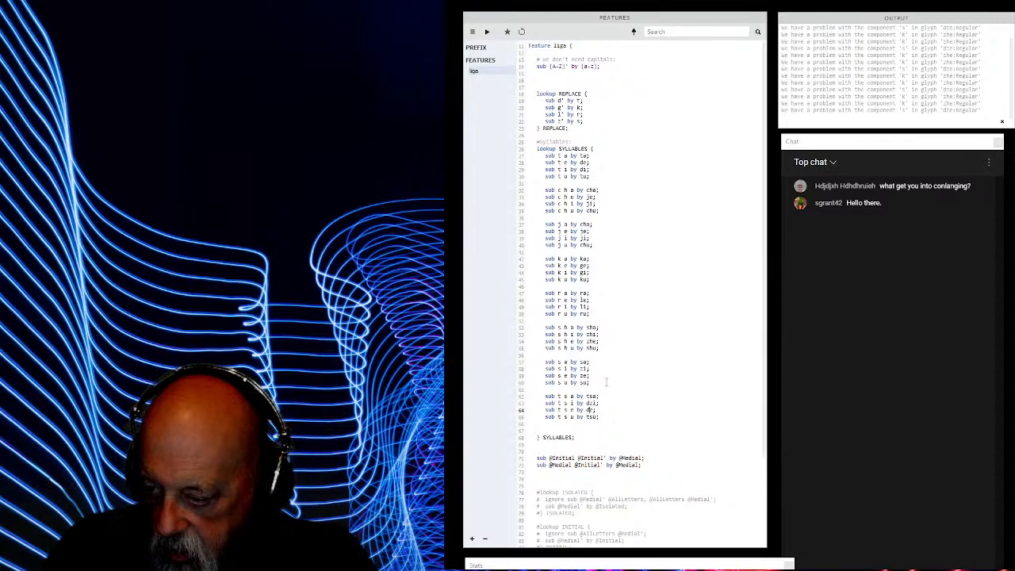
pyautogui.write('ze')
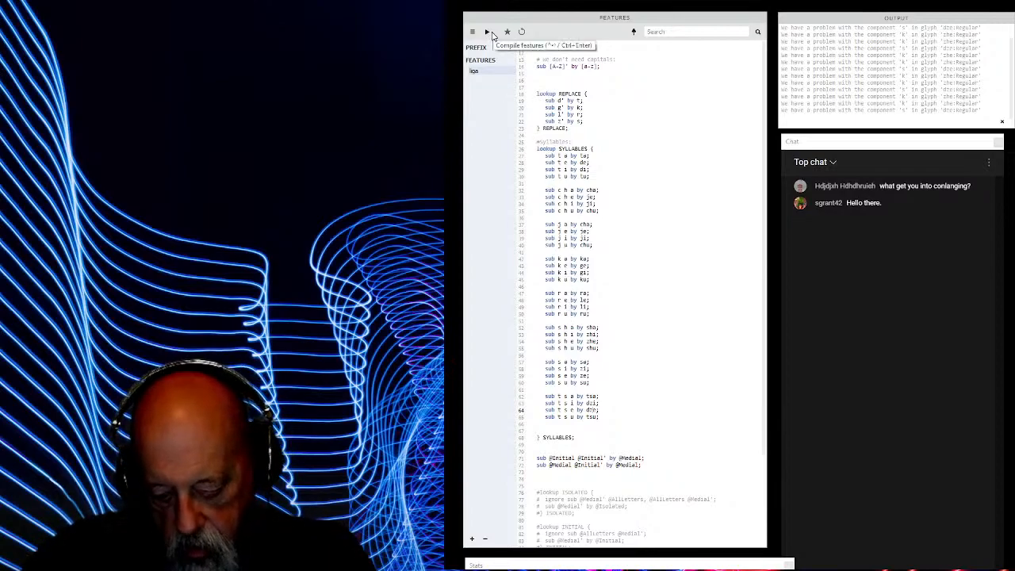
pyautogui.click(489, 34)
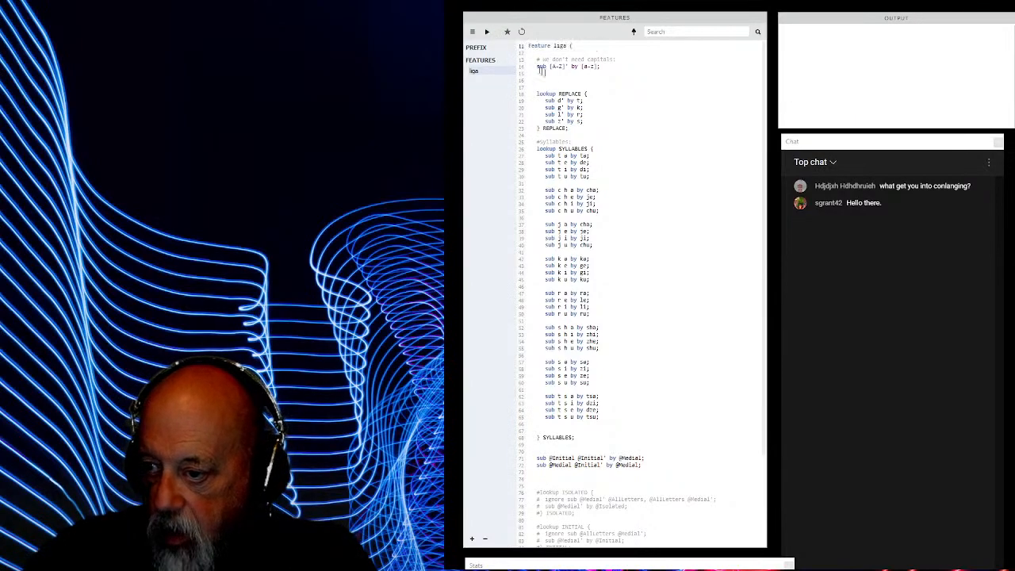
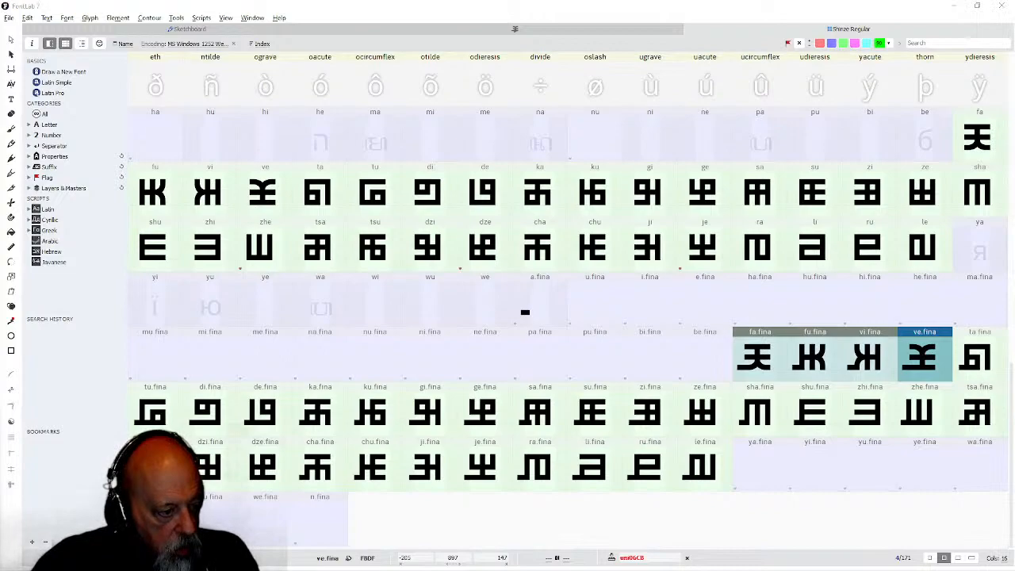
# Open the fa glyph, and add the rule "sub f a by fa;" after the c h rules in the SYLLABLES lookup.
pyautogui.doubleClick(972, 143)
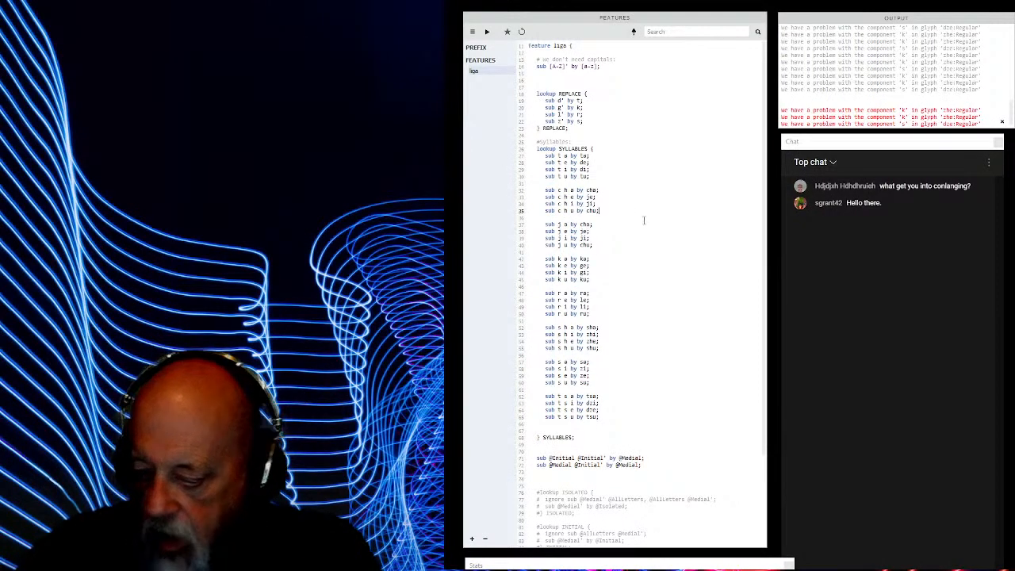
pyautogui.press('Return')
pyautogui.press('Return')
pyautogui.write('}')
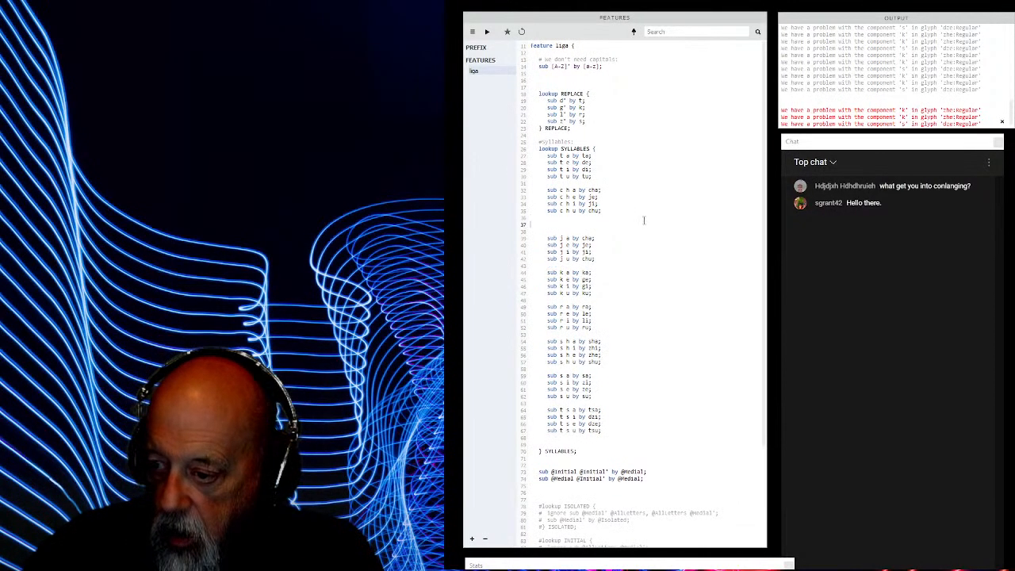
pyautogui.write('sub')
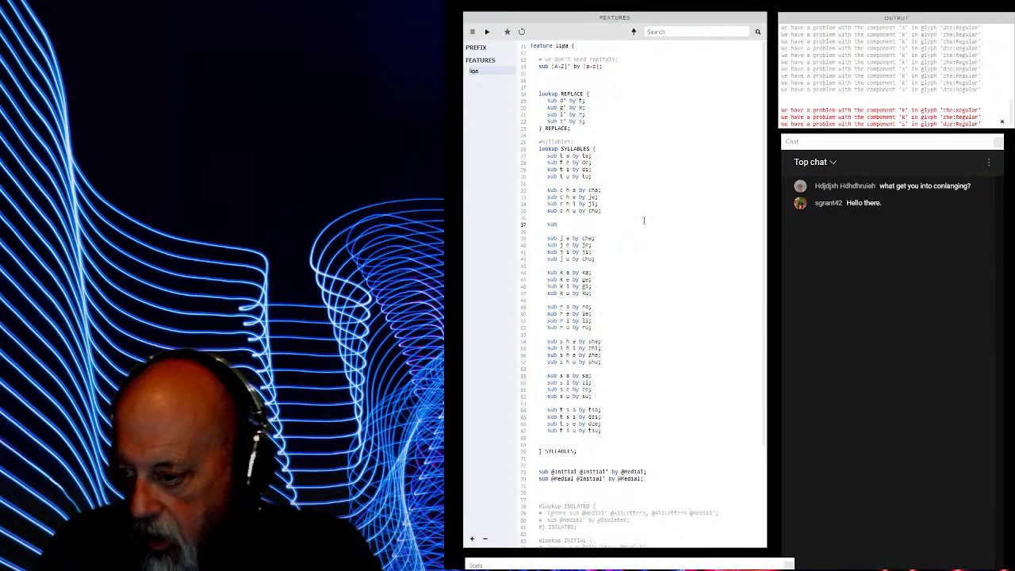
pyautogui.write(' f a by fa;')
pyautogui.press('Return')
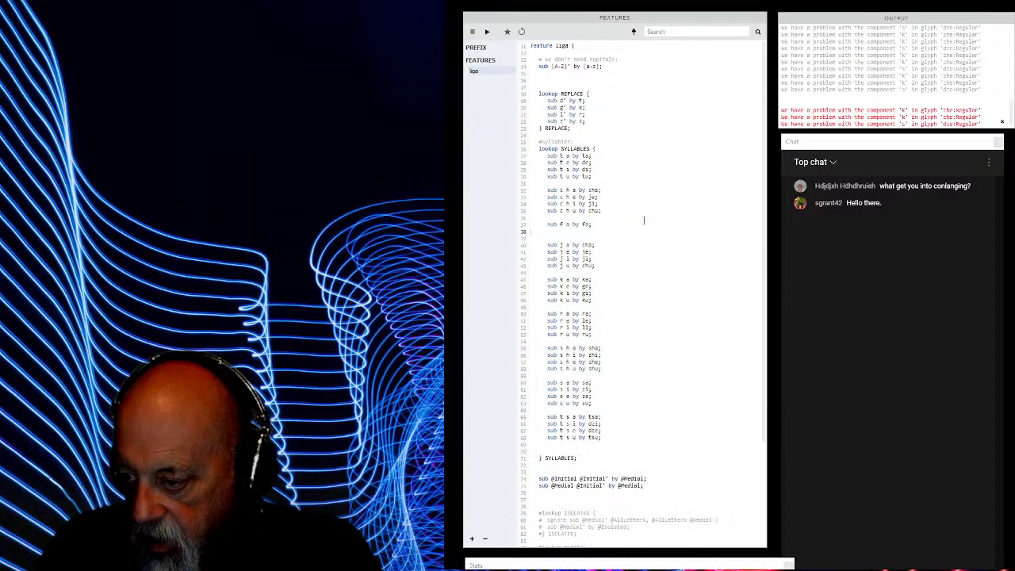
# Add substitution rules for f i by vi, f e by ve and f u by fu below the fa rule.
pyautogui.write('sub ')
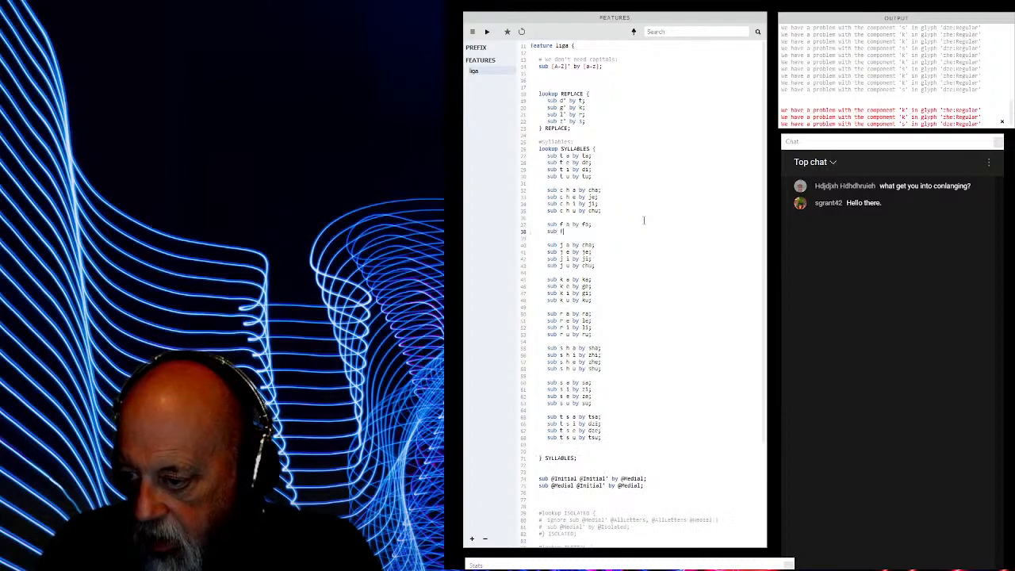
pyautogui.write('f i by')
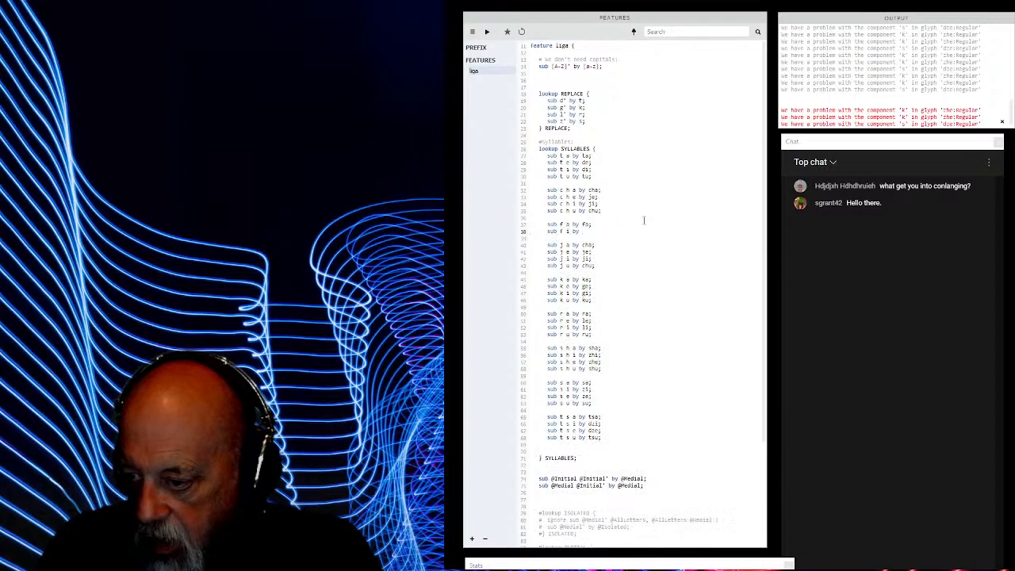
pyautogui.write(' vi;')
pyautogui.press('Return')
pyautogui.write('sub f e by ve')
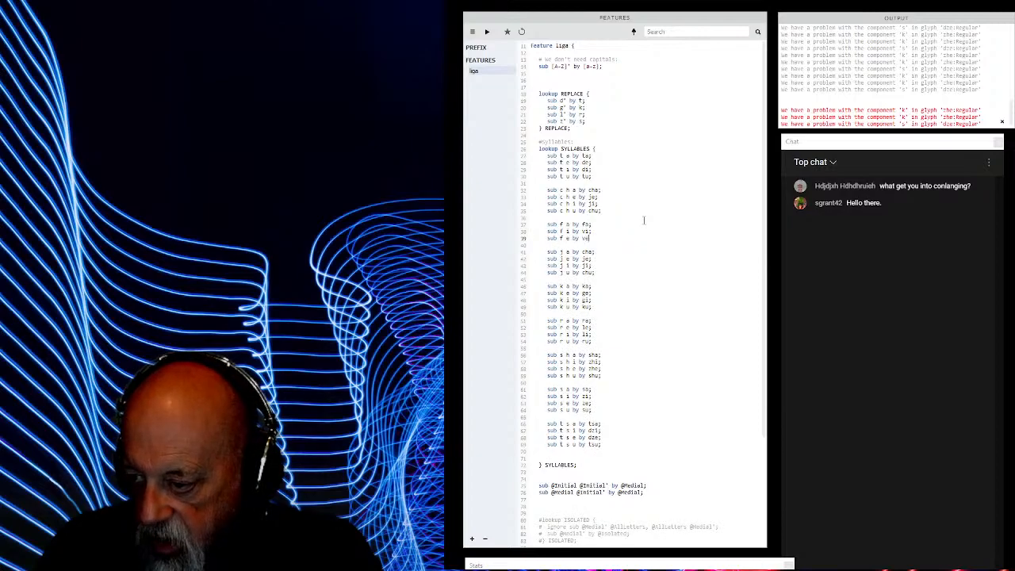
pyautogui.write(';')
pyautogui.press('Return')
pyautogui.write('sub')
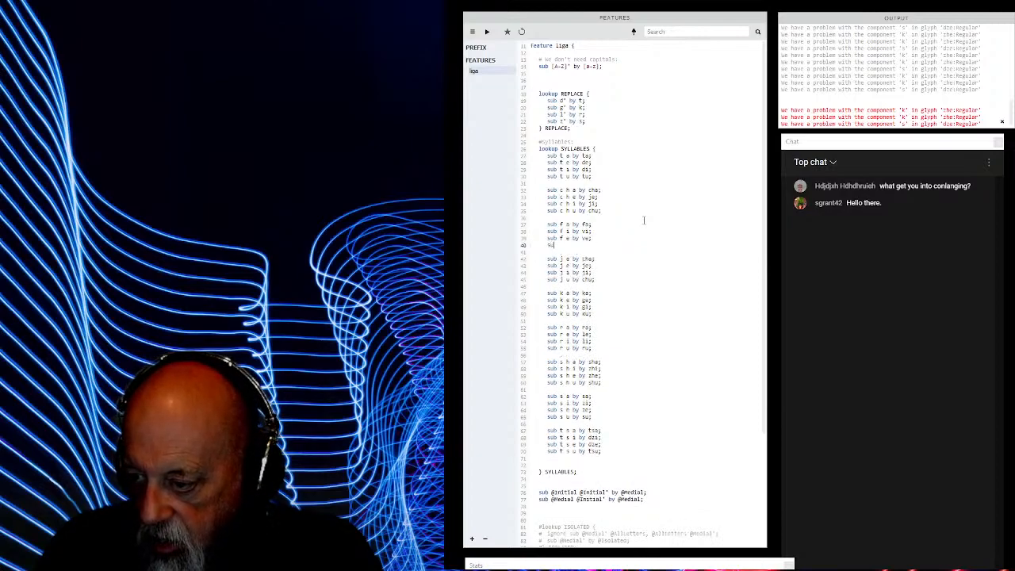
pyautogui.write(' f u by fu;')
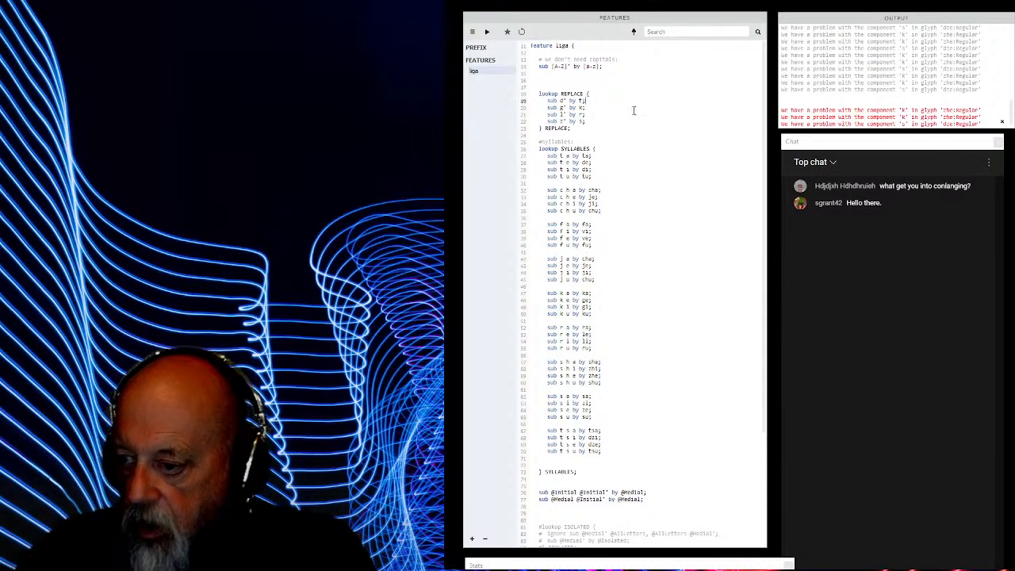
# Add "sub v' by f;" after the d rule in the REPLACE lookup and compile the features.
pyautogui.press('Return')
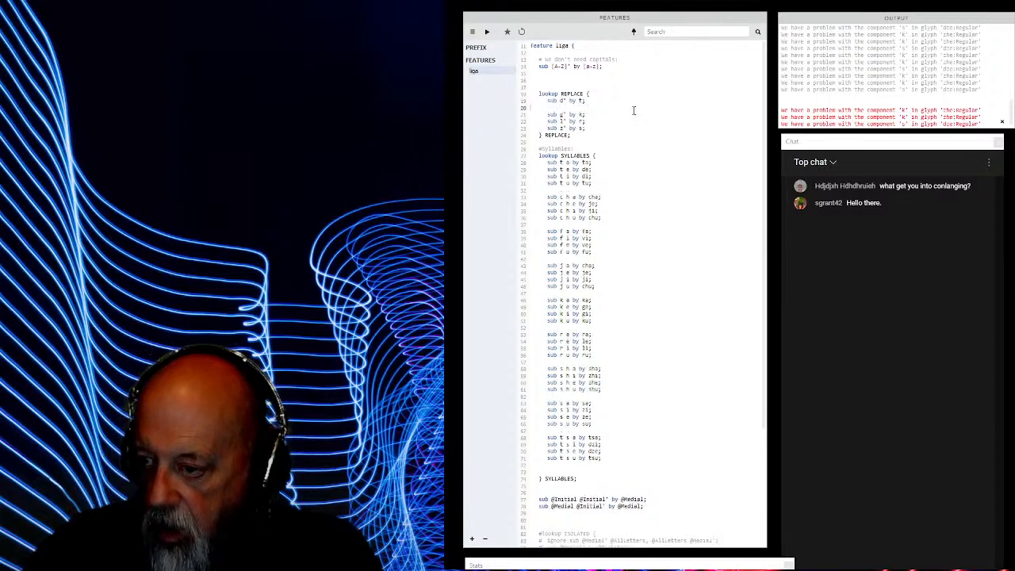
pyautogui.press('Tab')
pyautogui.write('sub ')
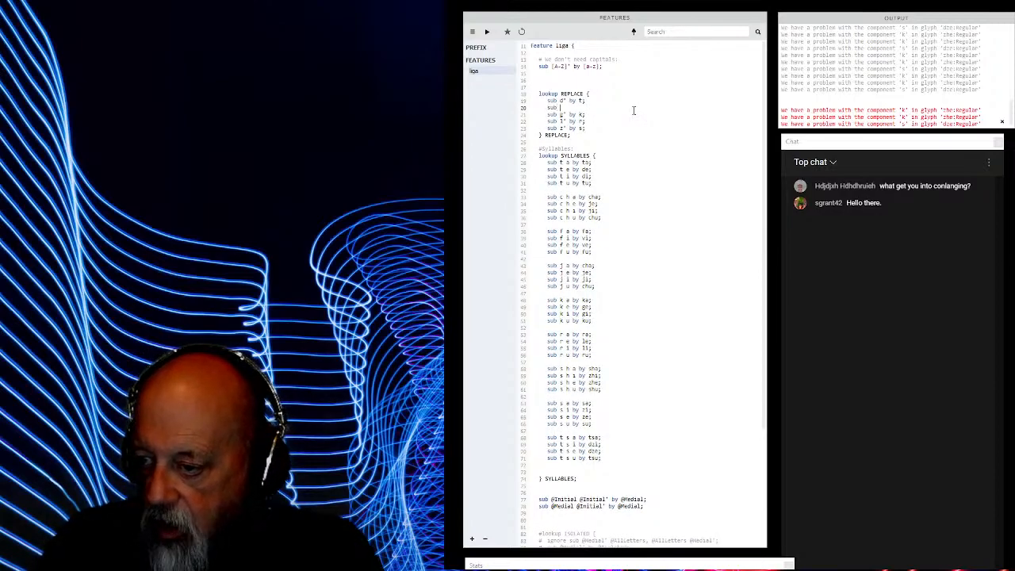
pyautogui.write("v' by f;")
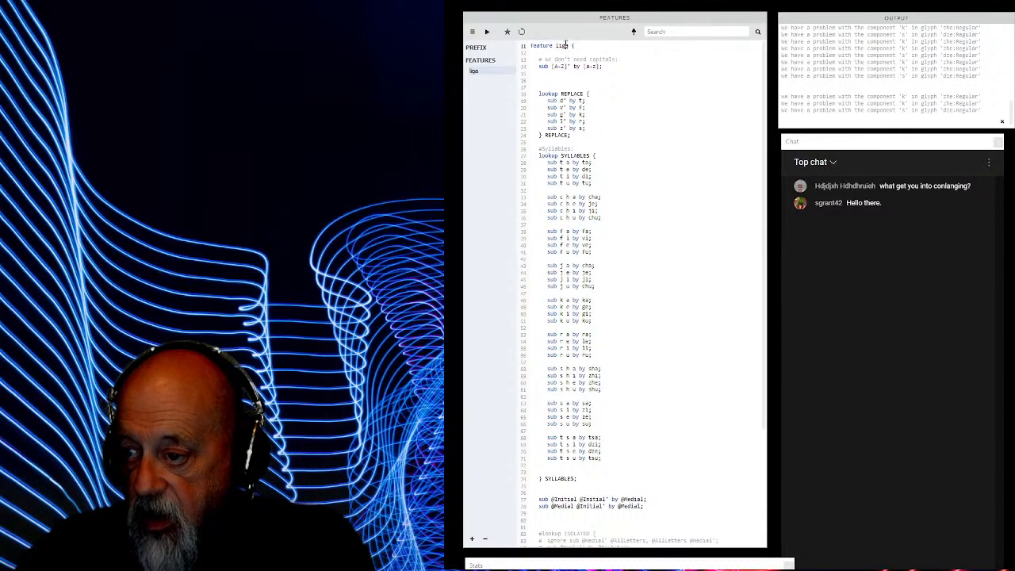
pyautogui.click(489, 32)
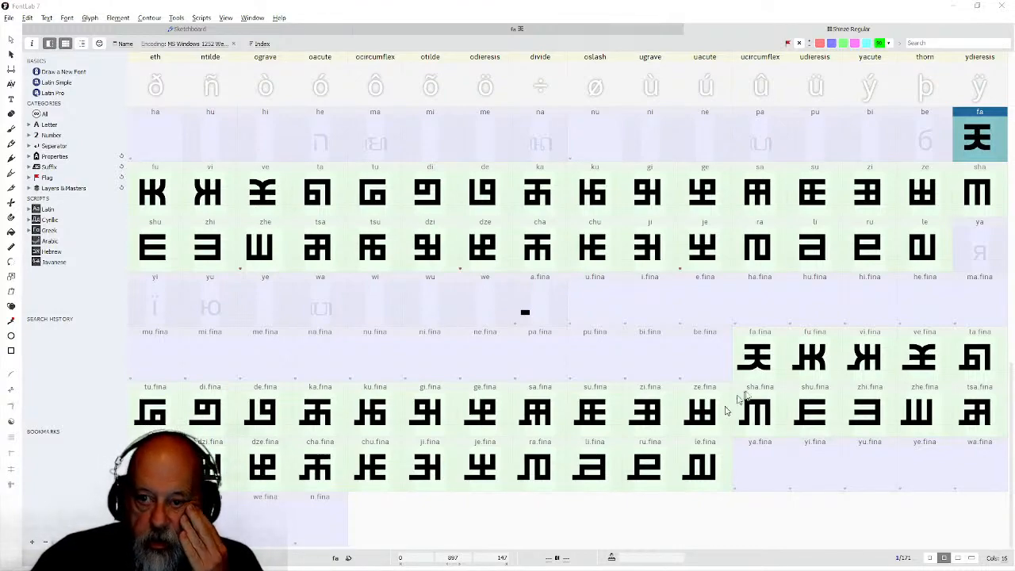
# Open the pa glyph and draw four overlapping rectangles from the origin, forming a 300-unit-high arch and a baseline bar, with strokes about 150 units thick.
pyautogui.doubleClick(766, 143)
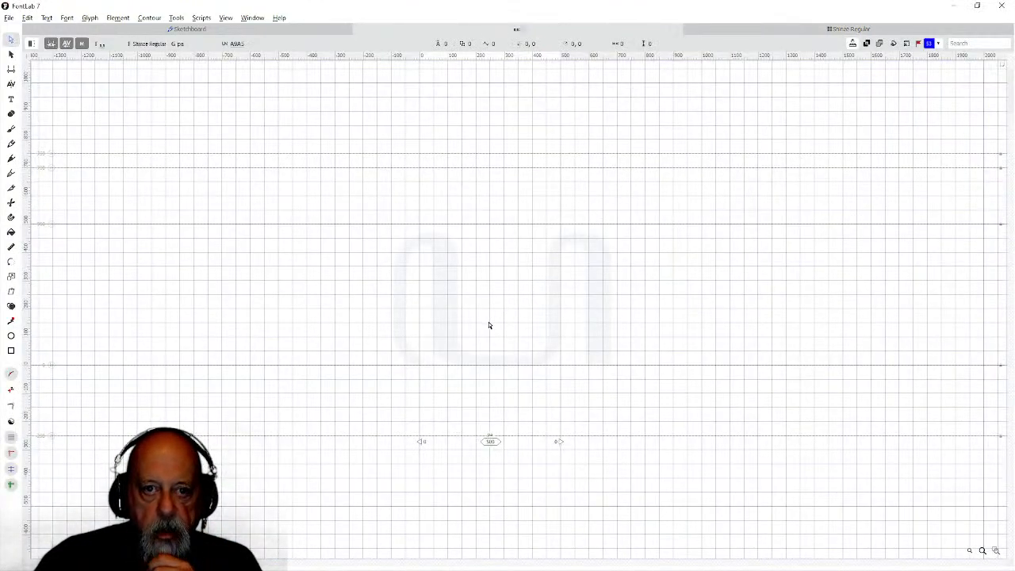
pyautogui.click(766, 29)
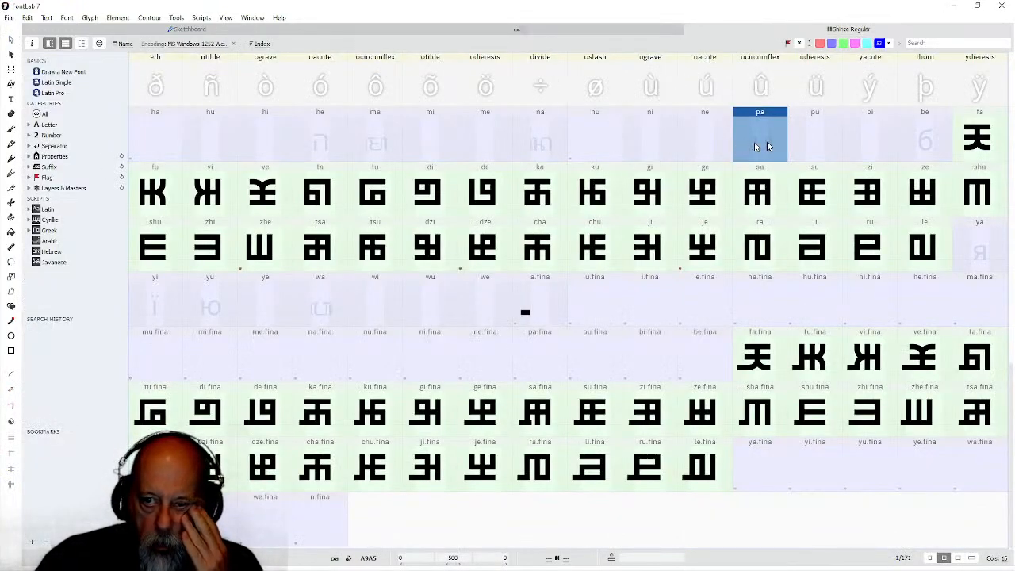
pyautogui.doubleClick(758, 145)
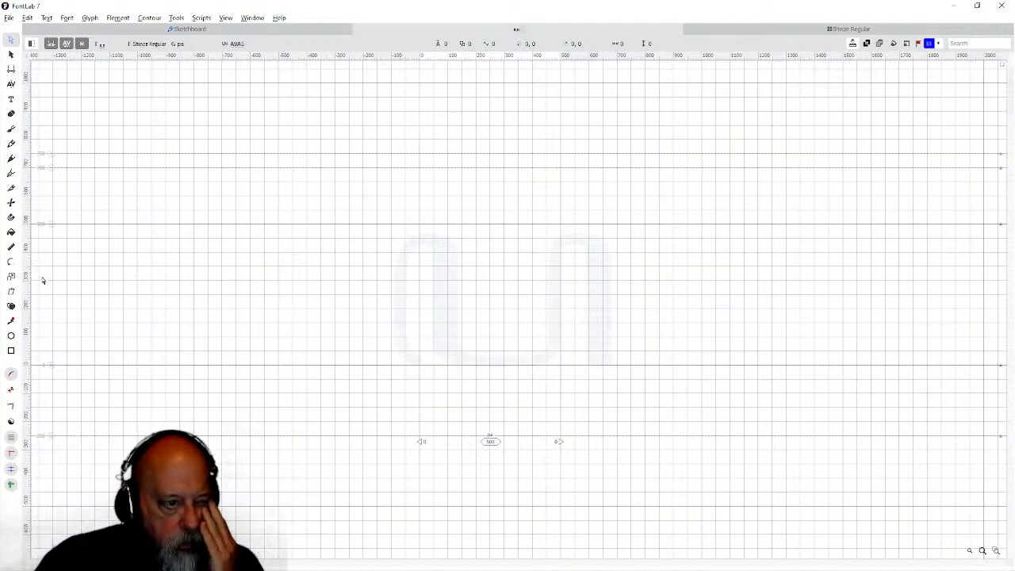
pyautogui.click(12, 352)
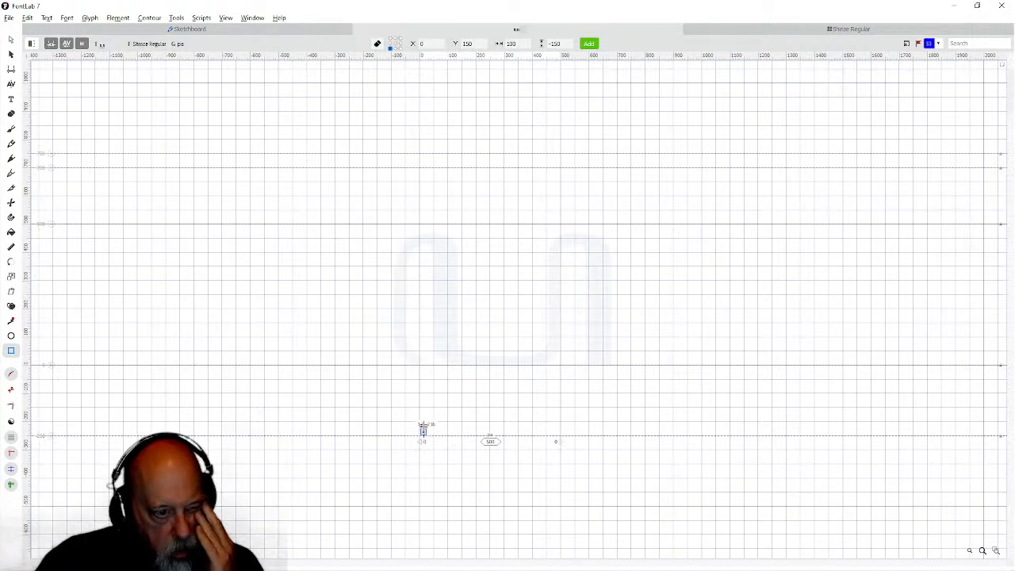
pyautogui.moveTo(419, 366); pyautogui.dragTo(534, 320)
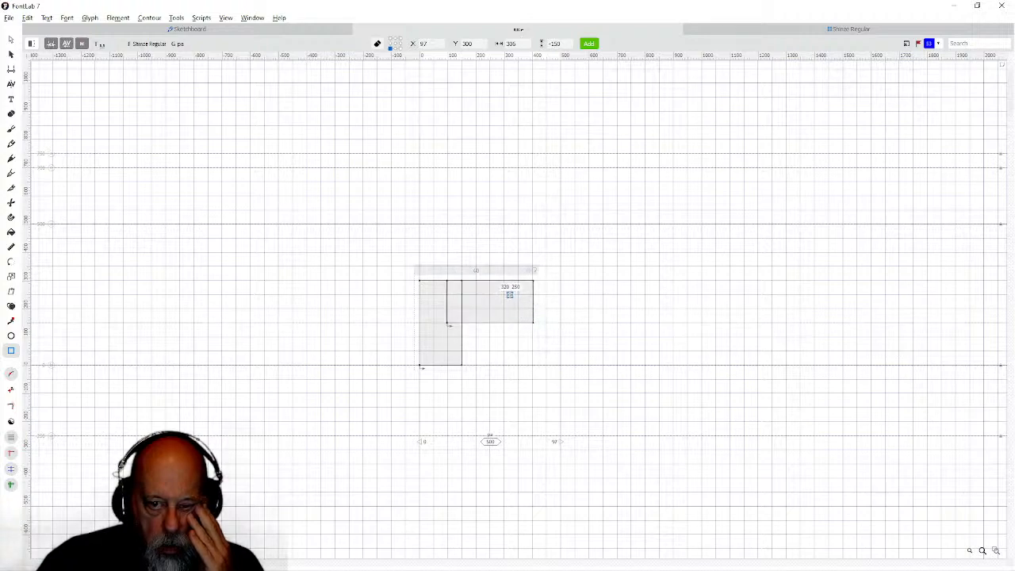
pyautogui.moveTo(505, 280); pyautogui.dragTo(545, 364)
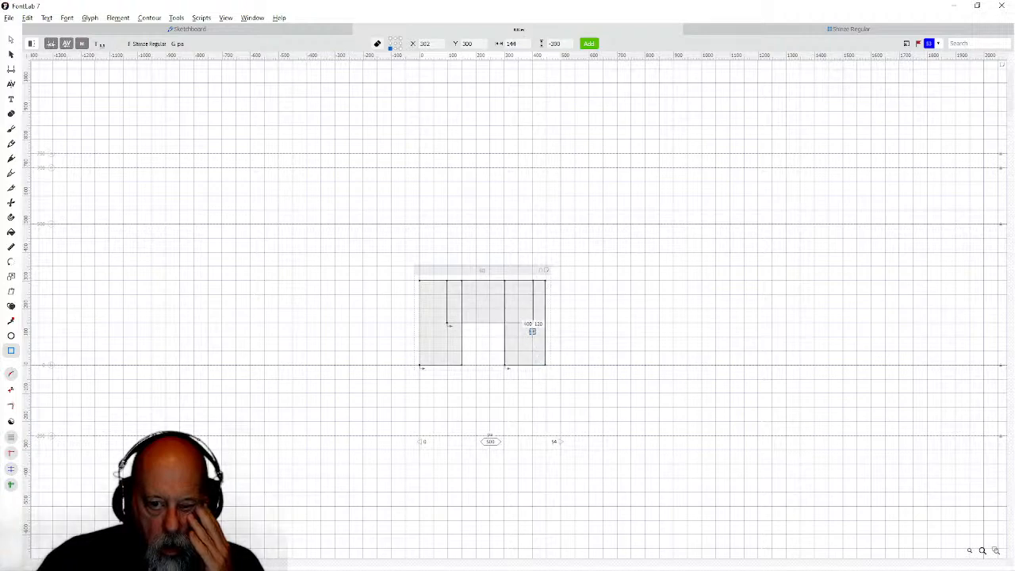
pyautogui.moveTo(532, 323); pyautogui.dragTo(632, 364)
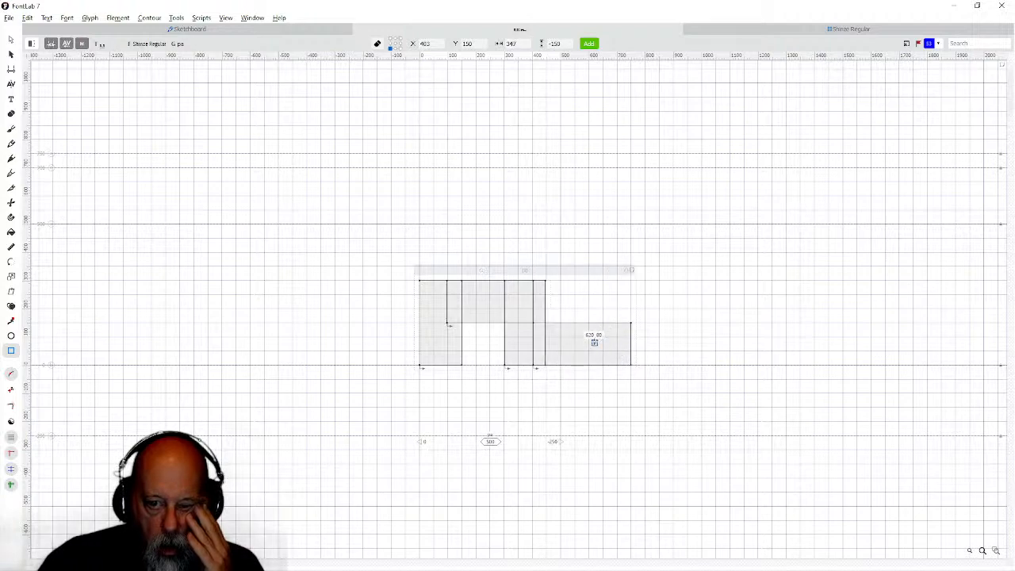
# Add a 150 × 650 upright and a 650 × 150 bar along y 750, and merge all overlapping rectangles into one outline.
pyautogui.moveTo(588, 337); pyautogui.dragTo(632, 153)
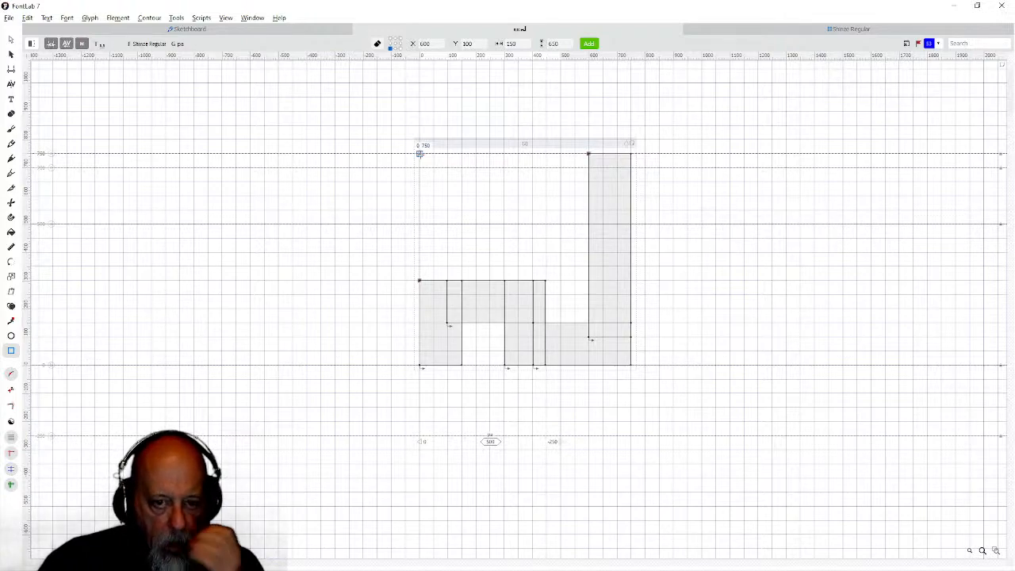
pyautogui.moveTo(420, 154); pyautogui.dragTo(603, 196)
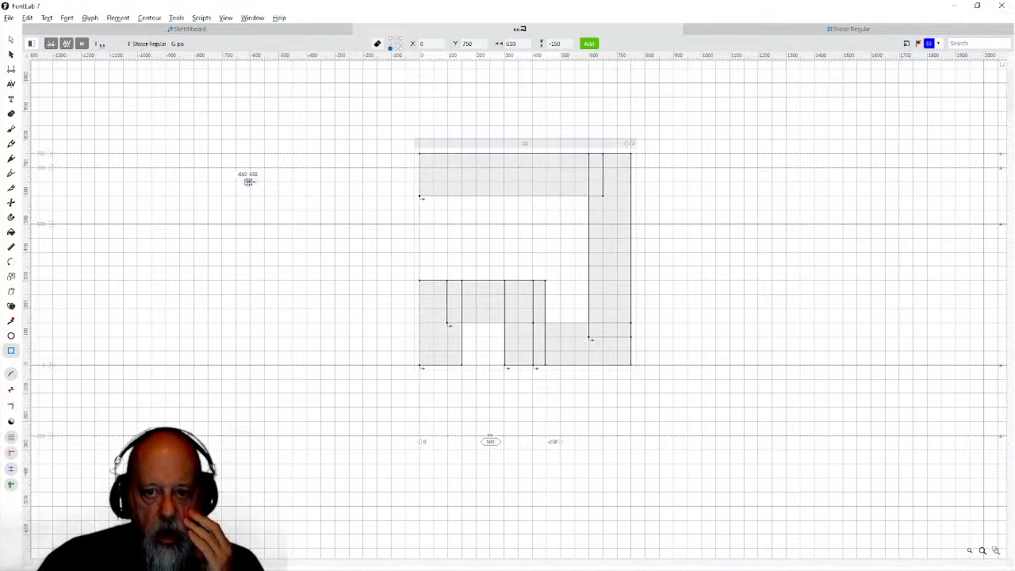
pyautogui.click(12, 40)
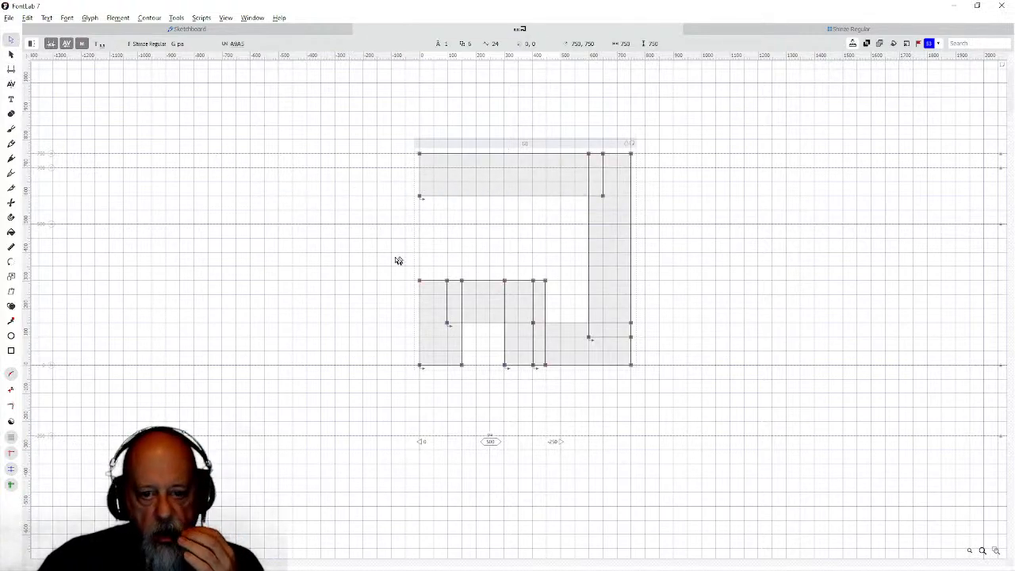
pyautogui.moveTo(345, 131); pyautogui.dragTo(750, 385)
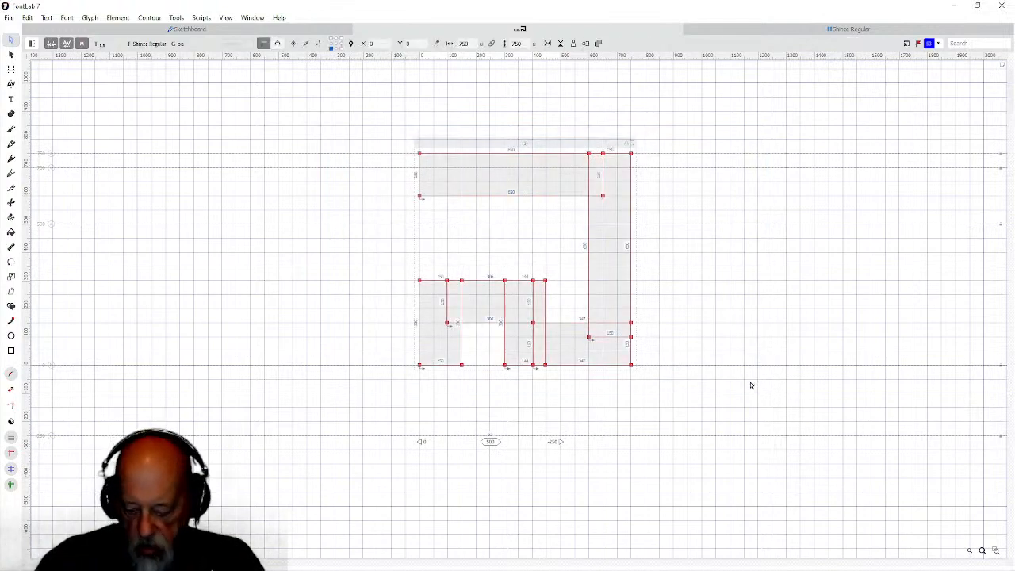
pyautogui.hotkey('ctrl', 'alt', 'o')
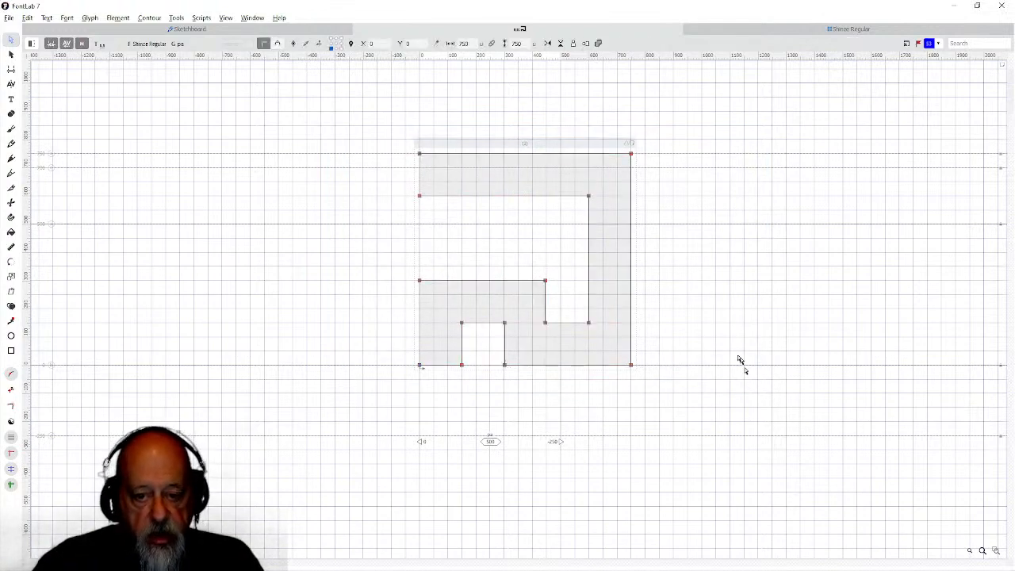
# Raise the inner arch of pa by 150 units, keep its adjoining inner corner at 450, 150, and set the advance width to 897.
pyautogui.moveTo(402, 272); pyautogui.dragTo(557, 333)
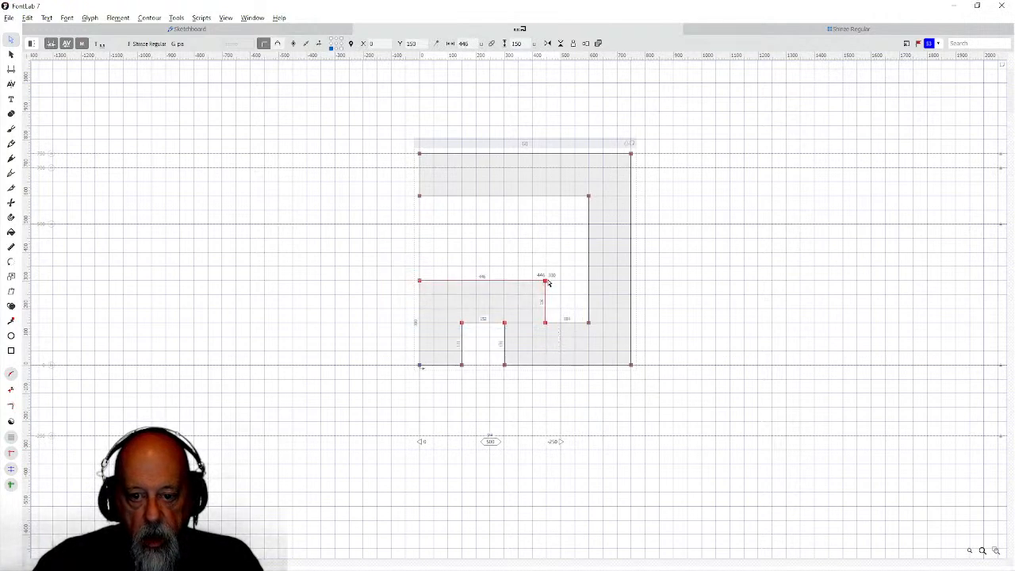
pyautogui.moveTo(546, 282); pyautogui.dragTo(547, 240)
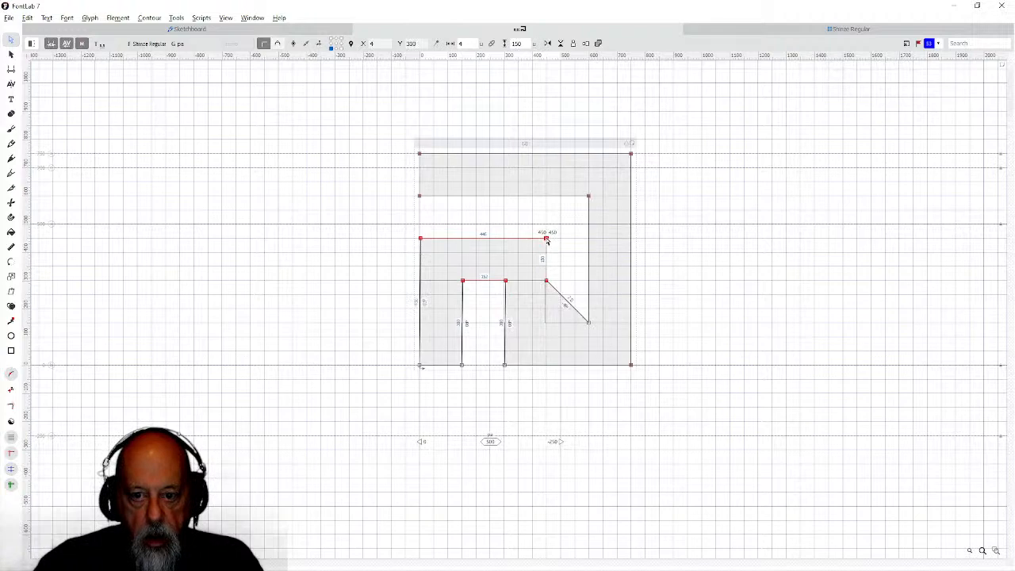
pyautogui.click(558, 280)
pyautogui.moveTo(546, 281); pyautogui.dragTo(546, 323)
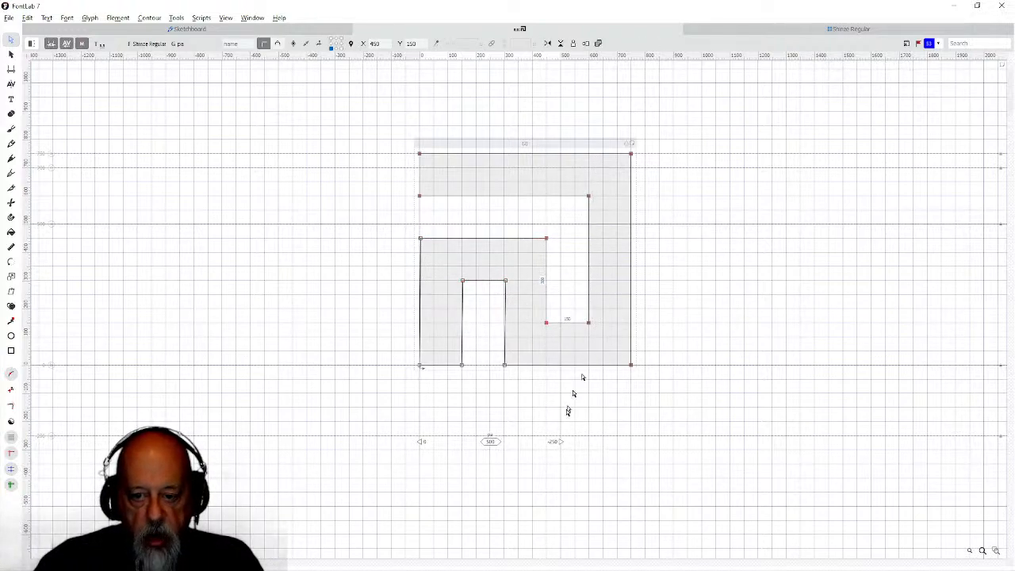
pyautogui.moveTo(557, 441); pyautogui.dragTo(673, 435)
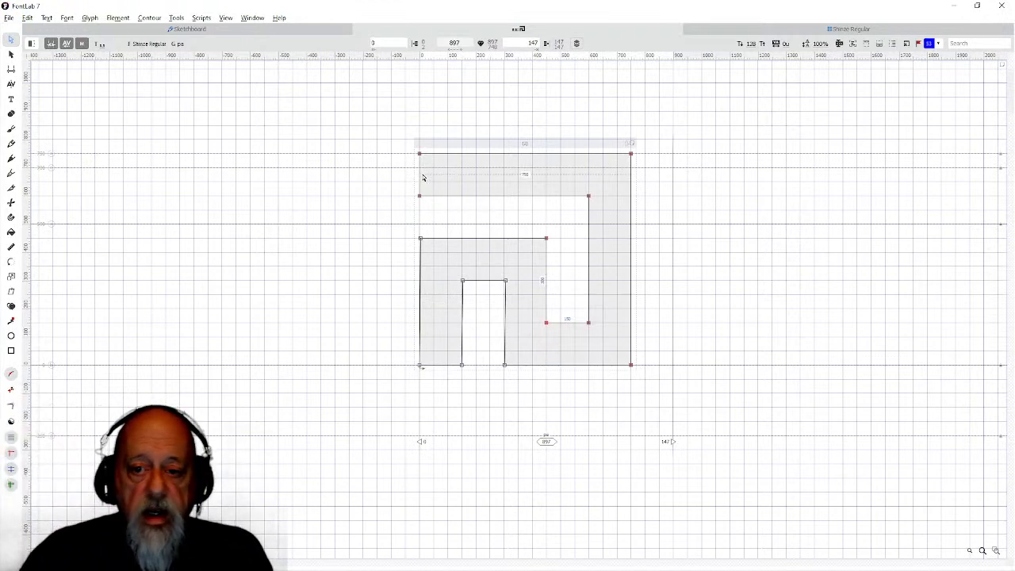
# Copy the whole pa outline into the pu glyph with an advance width of 897, and rotate it 90°.
pyautogui.moveTo(371, 134); pyautogui.dragTo(644, 401)
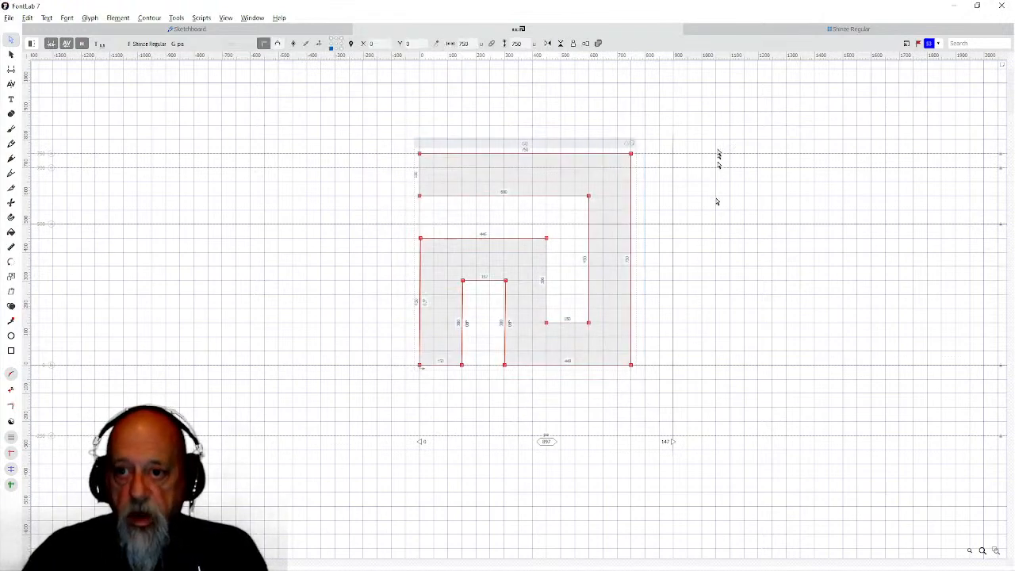
pyautogui.click(756, 32)
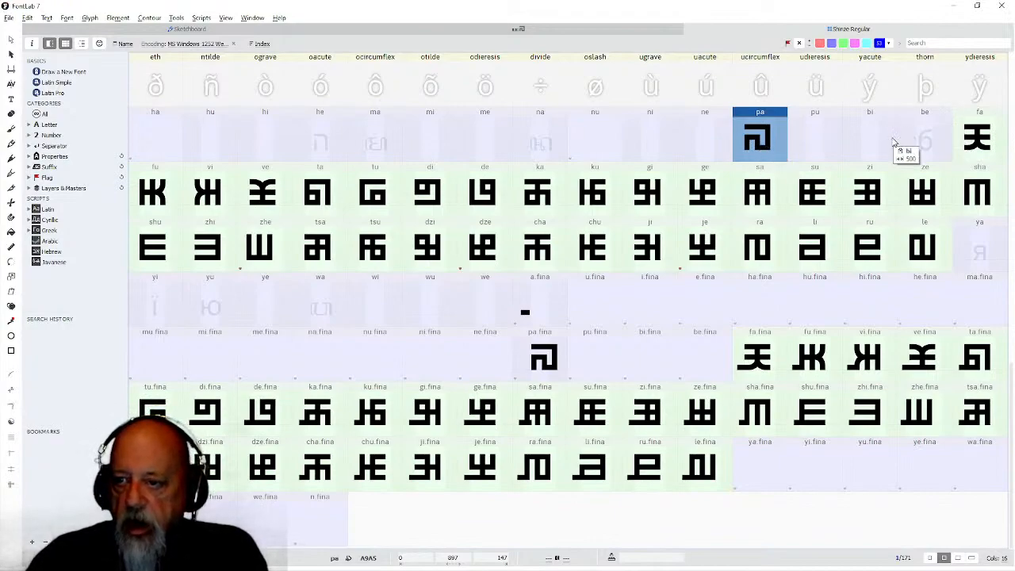
pyautogui.doubleClick(822, 140)
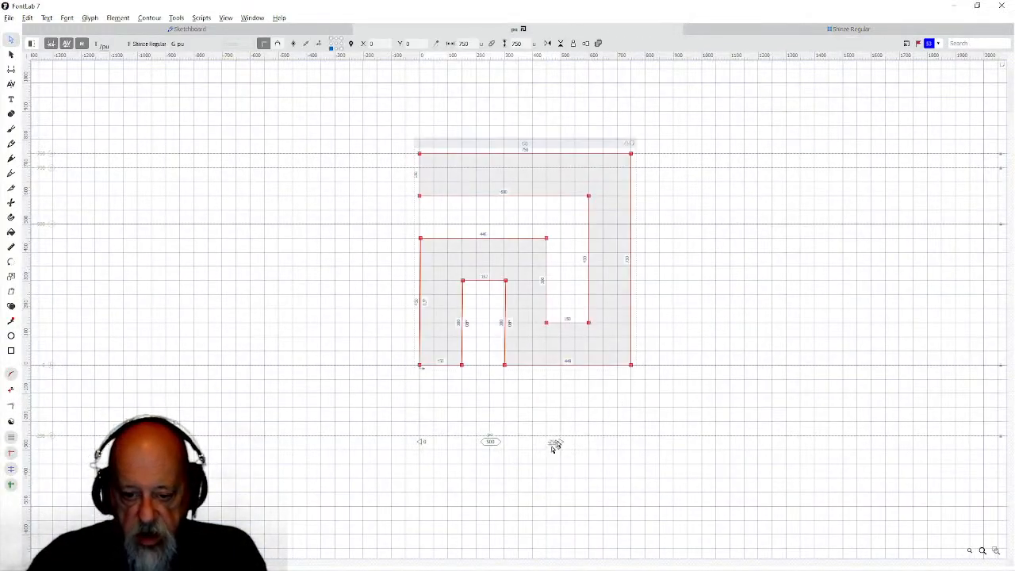
pyautogui.moveTo(561, 441); pyautogui.dragTo(674, 438)
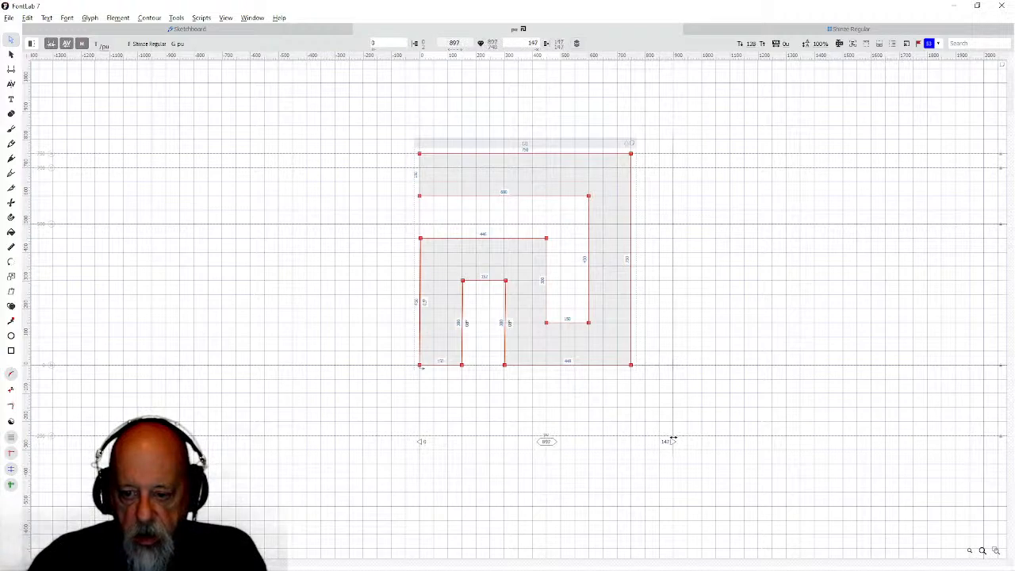
pyautogui.click(176, 17)
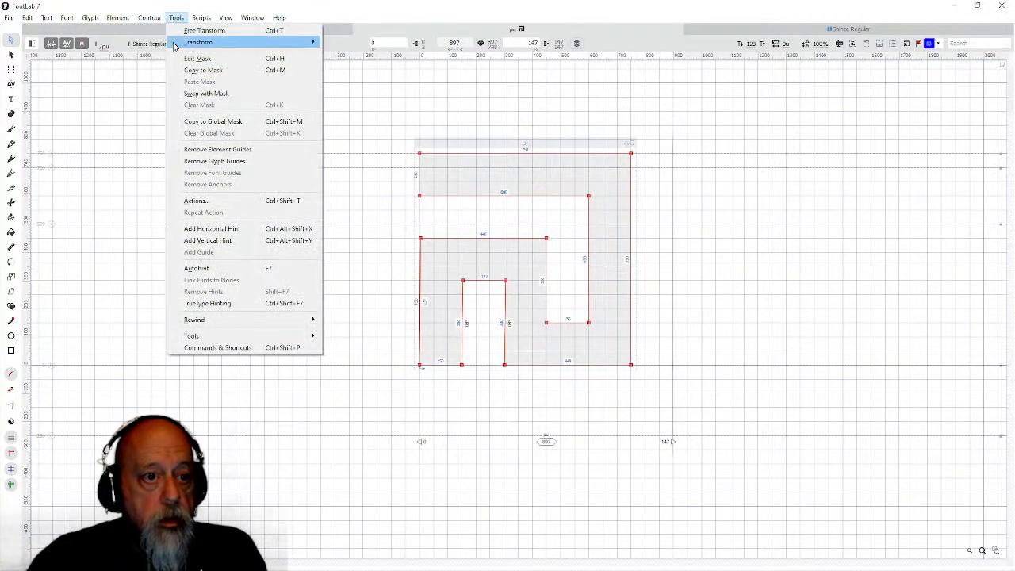
pyautogui.moveTo(174, 42)
pyautogui.click(351, 110)
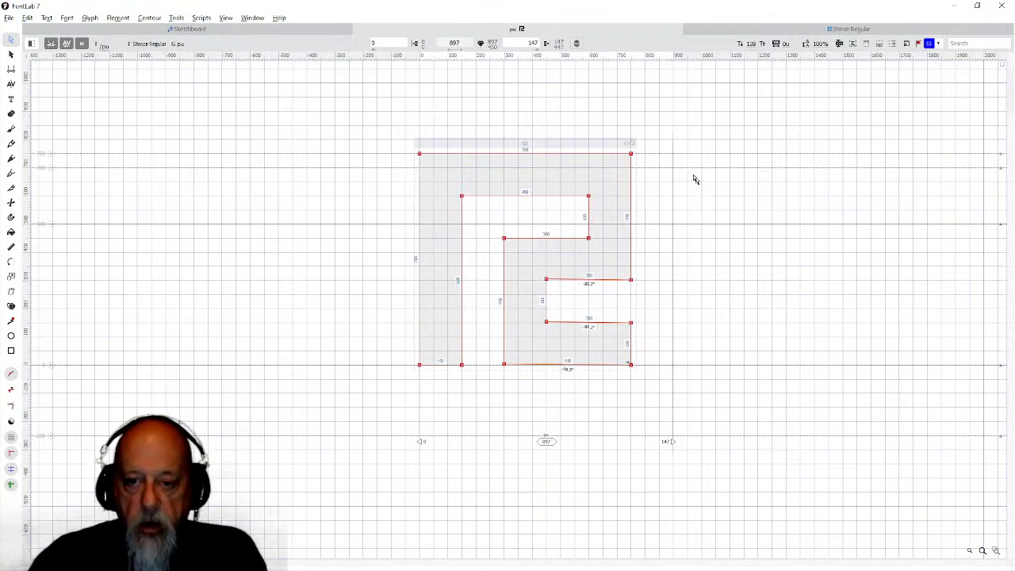
# Paste the pa outline into the be glyph with an advance width of 899, and rotate it 180°.
pyautogui.click(745, 27)
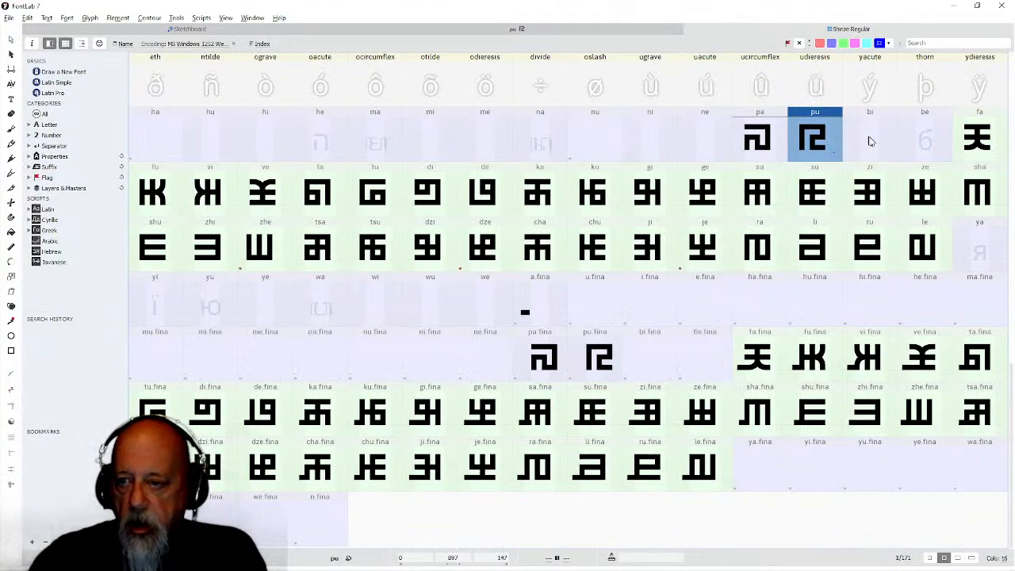
pyautogui.doubleClick(918, 140)
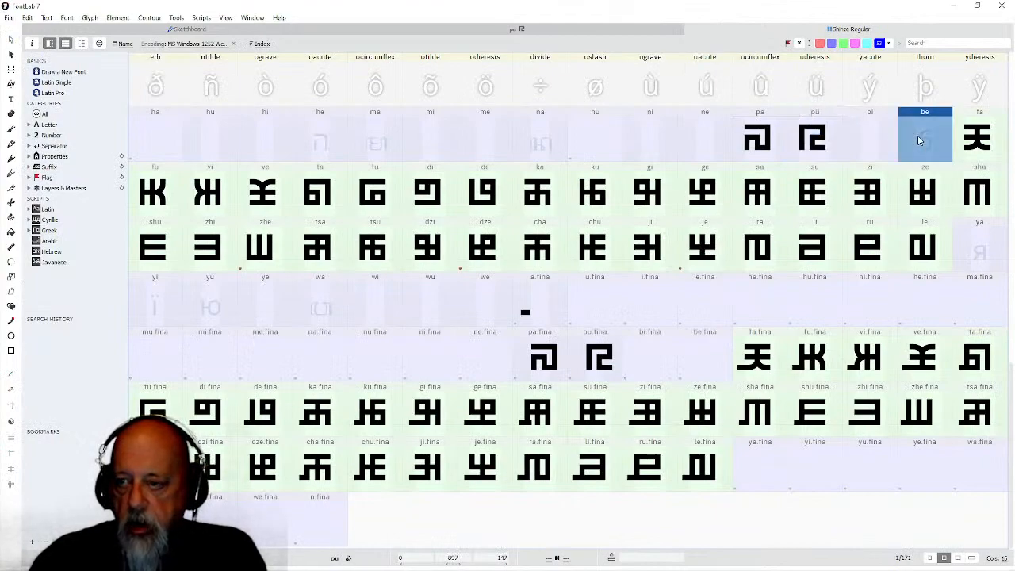
pyautogui.hotkey('ctrl', 'v')
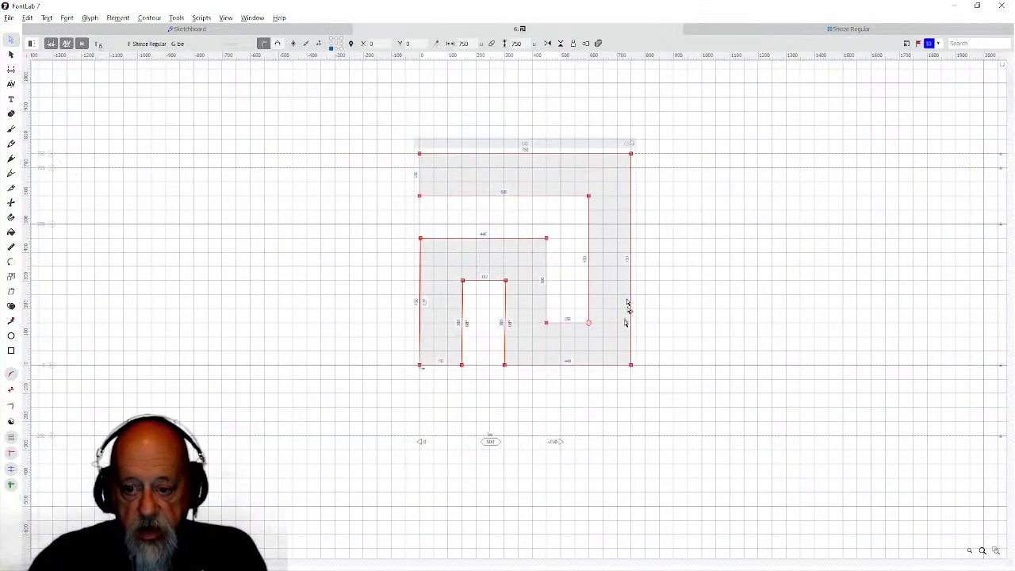
pyautogui.moveTo(559, 441); pyautogui.dragTo(671, 441)
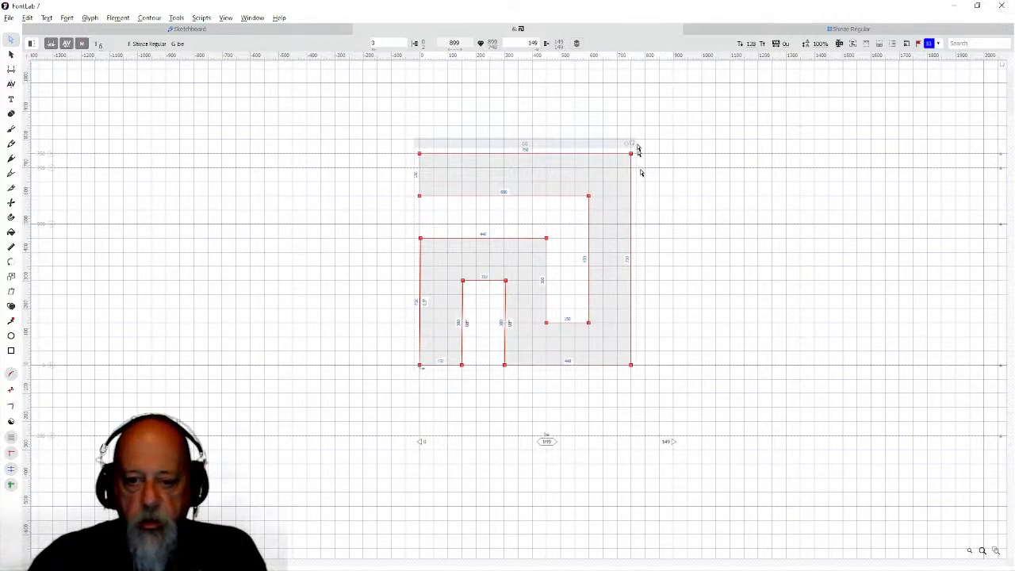
pyautogui.click(204, 19)
pyautogui.moveTo(223, 19)
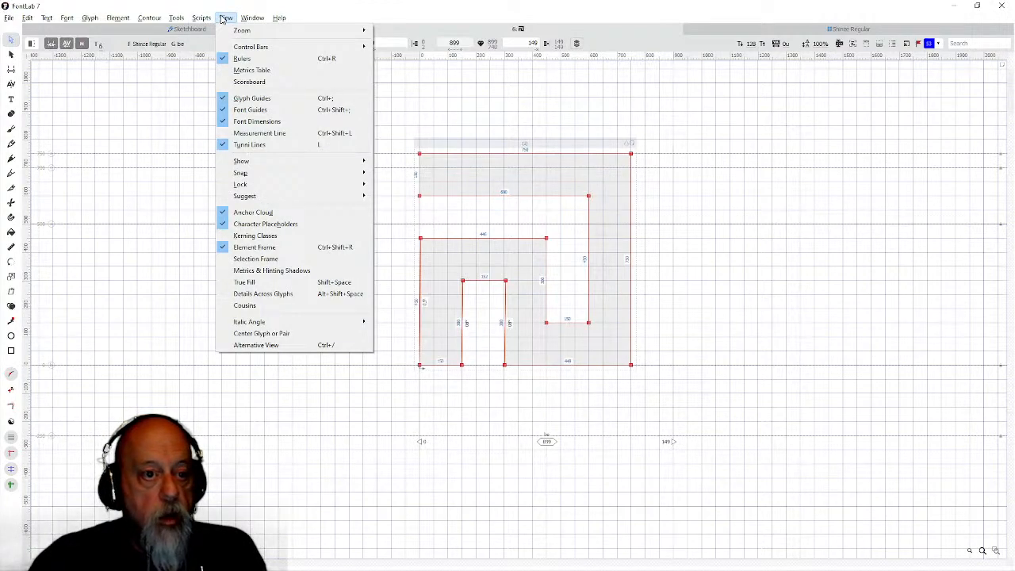
pyautogui.moveTo(176, 19)
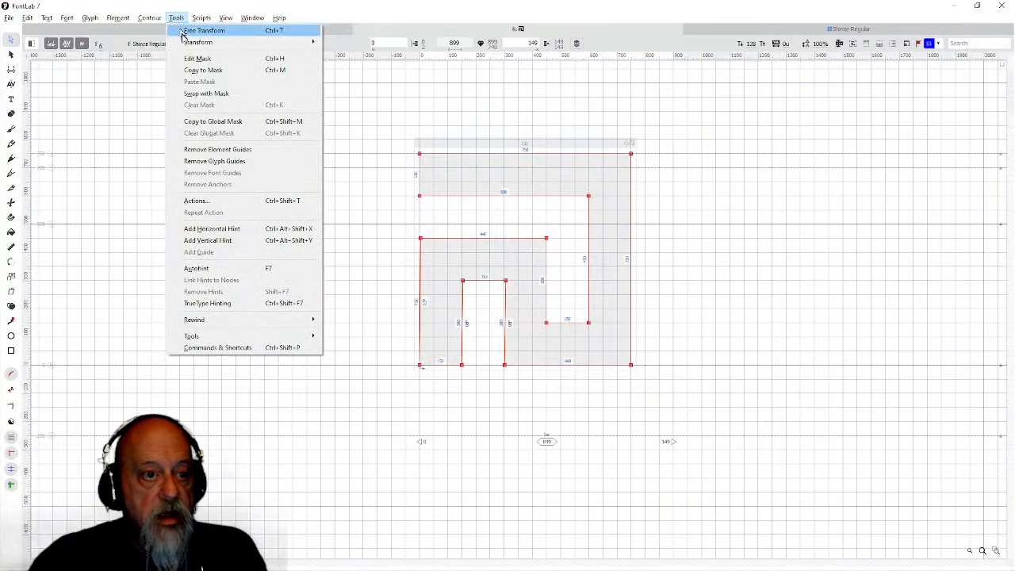
pyautogui.moveTo(187, 42)
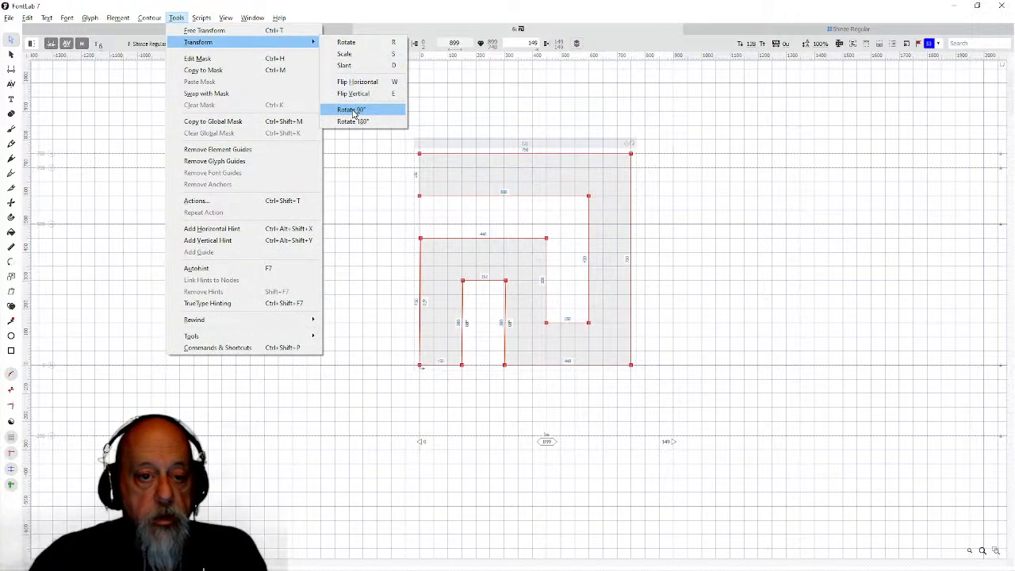
pyautogui.click(352, 121)
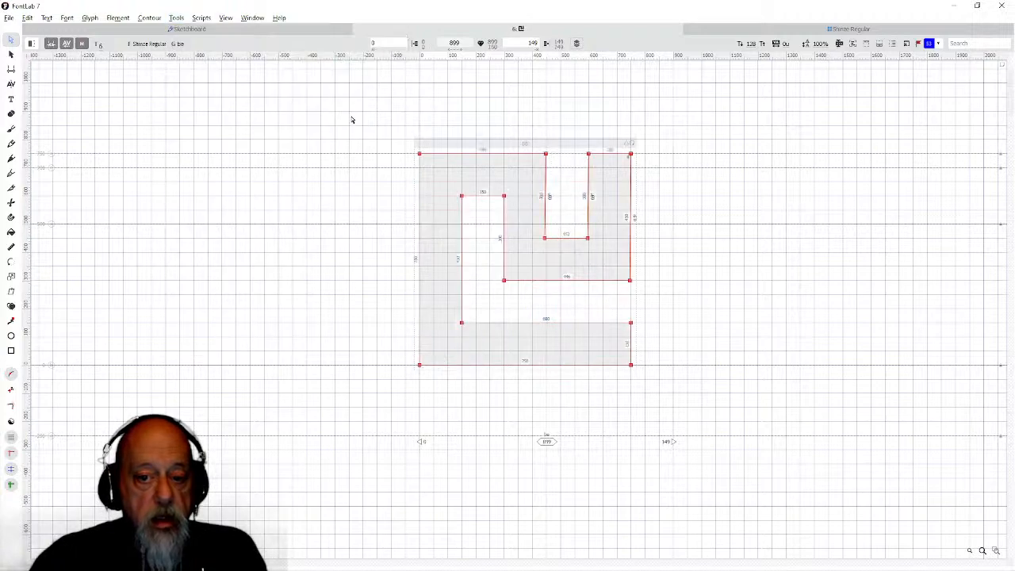
# Paste the pa outline into the empty bi glyph and set its advance width to 899.
pyautogui.click(720, 30)
pyautogui.doubleClick(867, 154)
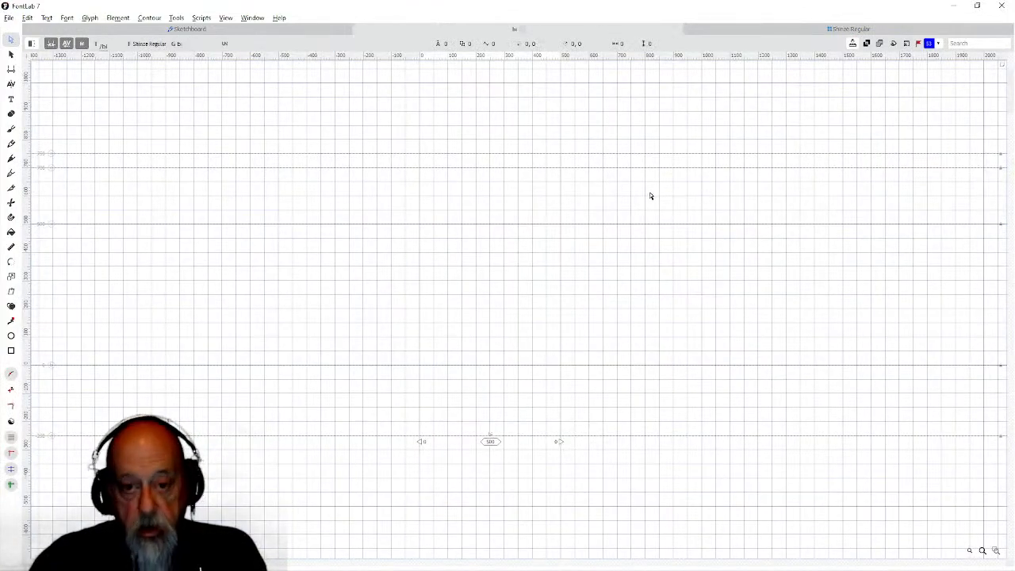
pyautogui.hotkey('ctrl', 'v')
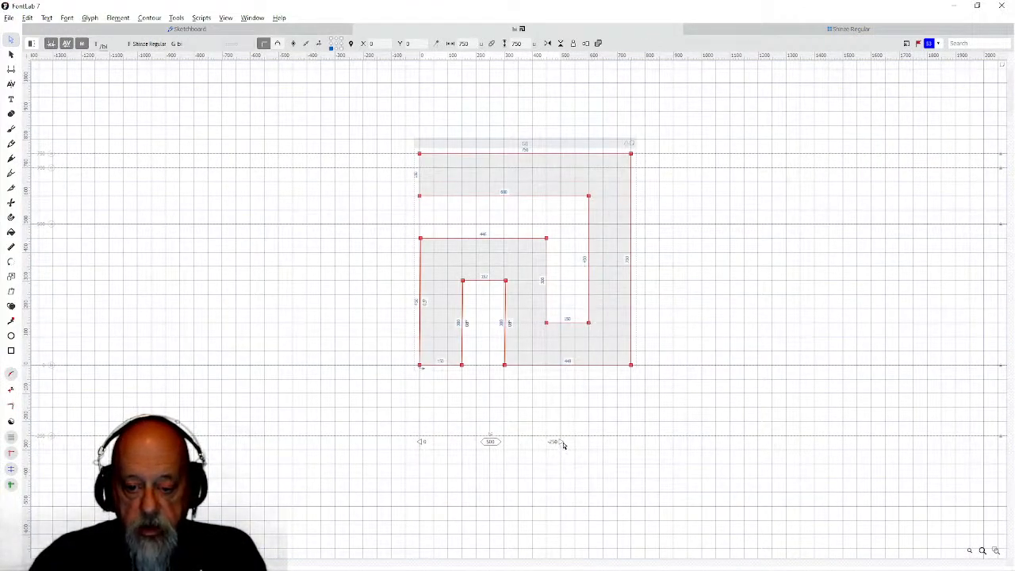
pyautogui.moveTo(560, 442); pyautogui.dragTo(671, 442)
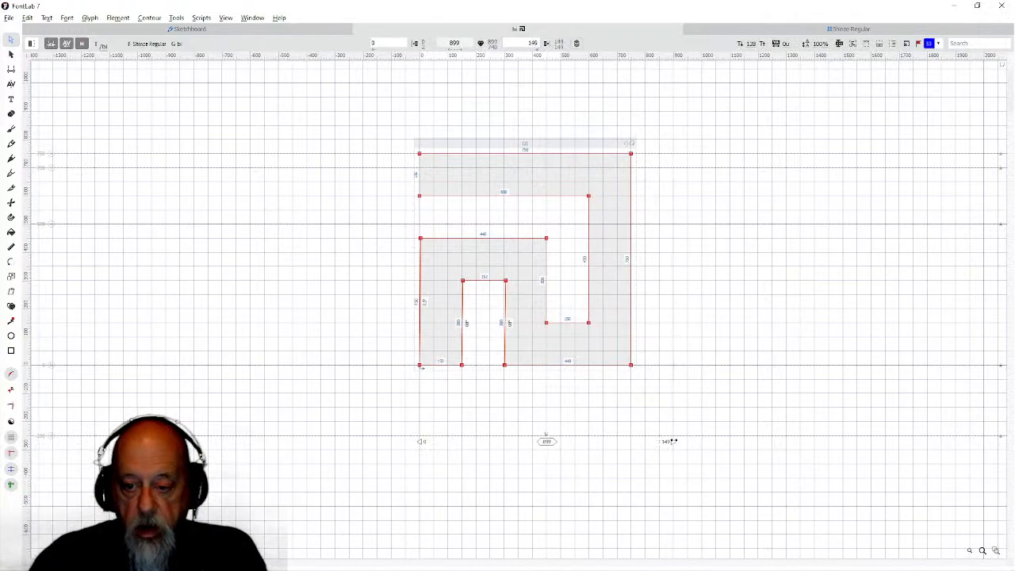
# Rotate the bi outline by 180° and by a further 90°.
pyautogui.click(179, 19)
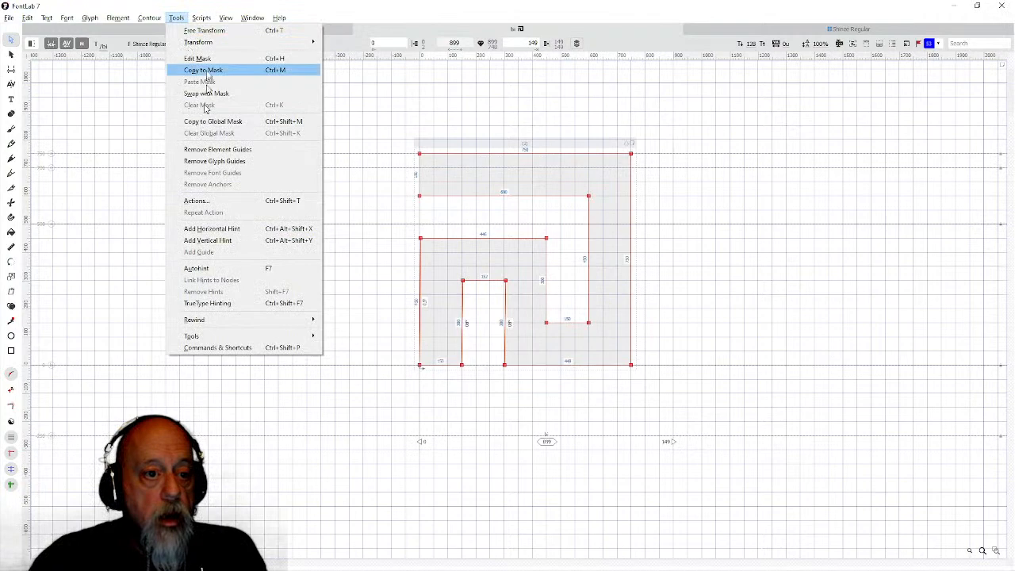
pyautogui.moveTo(208, 46)
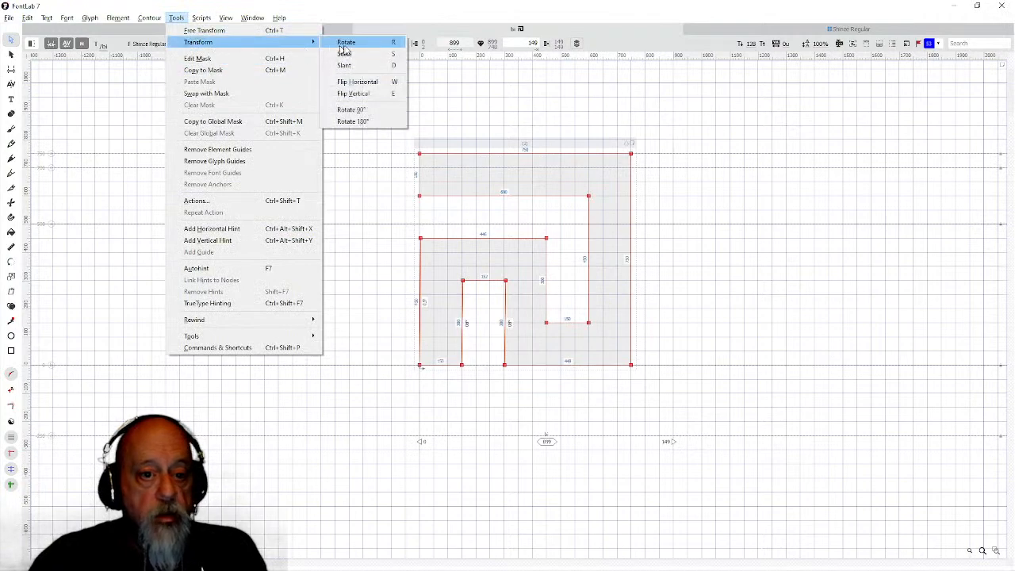
pyautogui.click(342, 120)
pyautogui.click(176, 17)
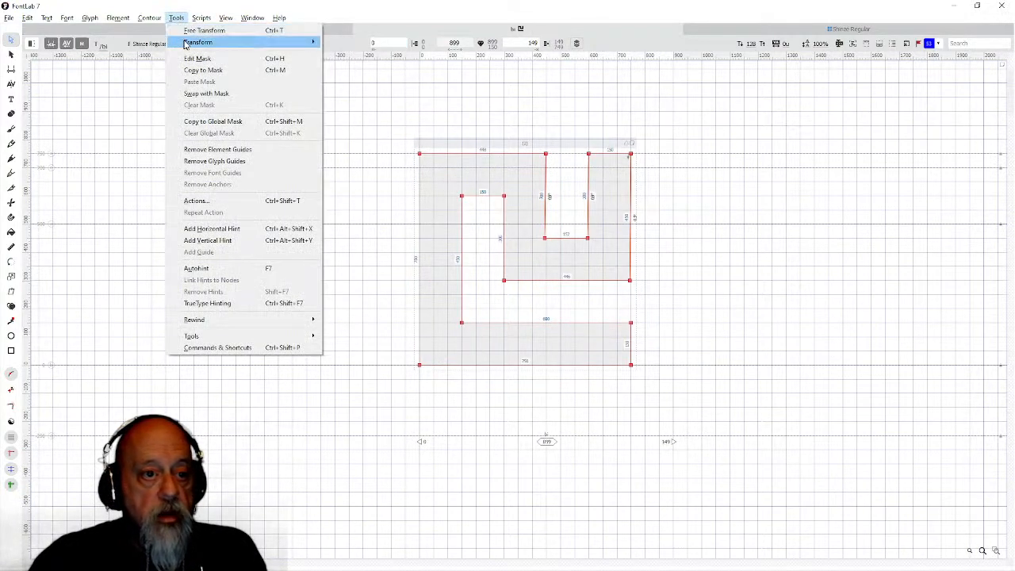
pyautogui.moveTo(222, 42)
pyautogui.click(357, 110)
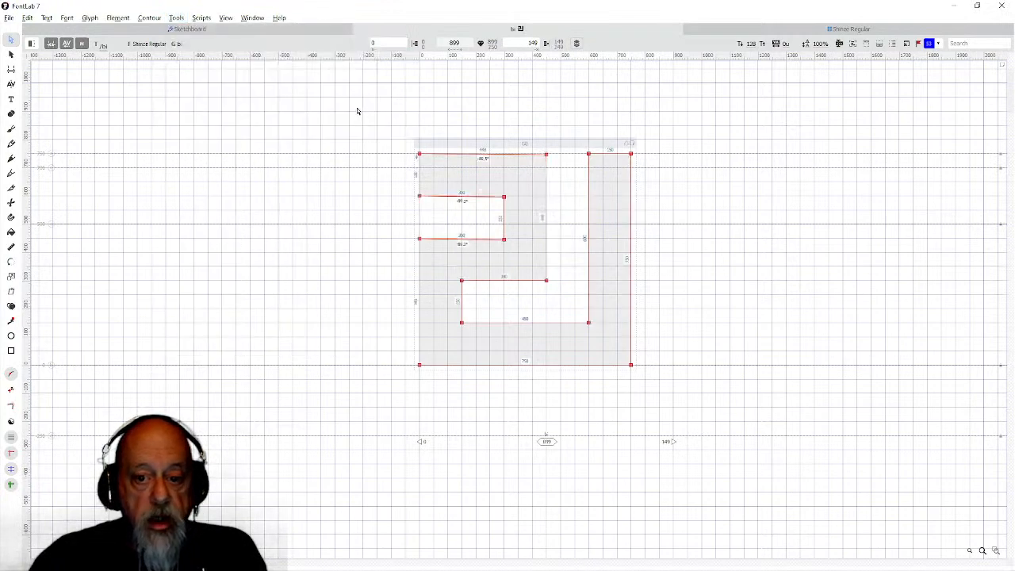
# Flag the pa, pu, bi and be glyphs green in the font overview.
pyautogui.click(749, 30)
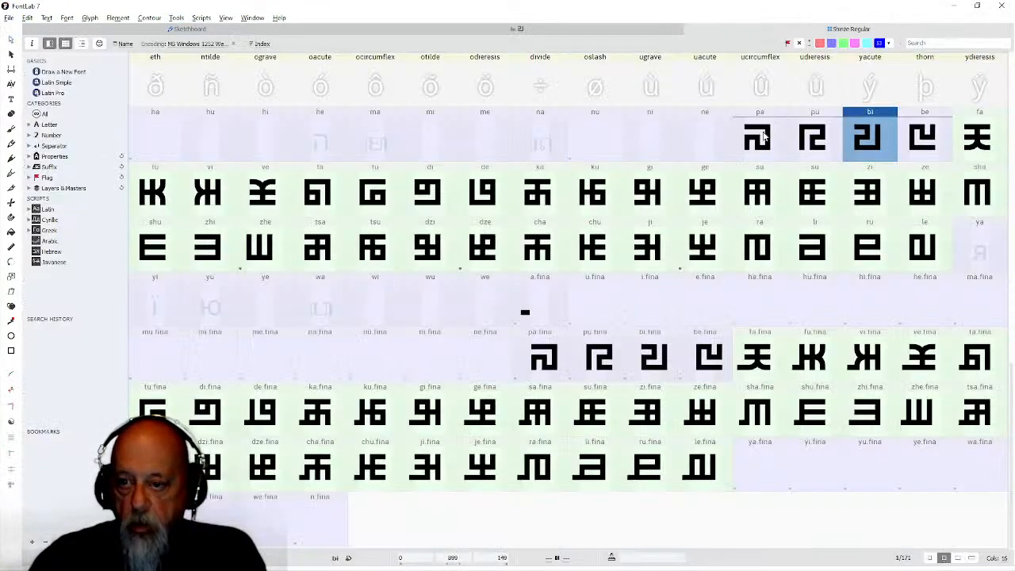
pyautogui.click(763, 139)
pyautogui.keyDown('shift'); pyautogui.click(920, 157); pyautogui.keyUp('shift')
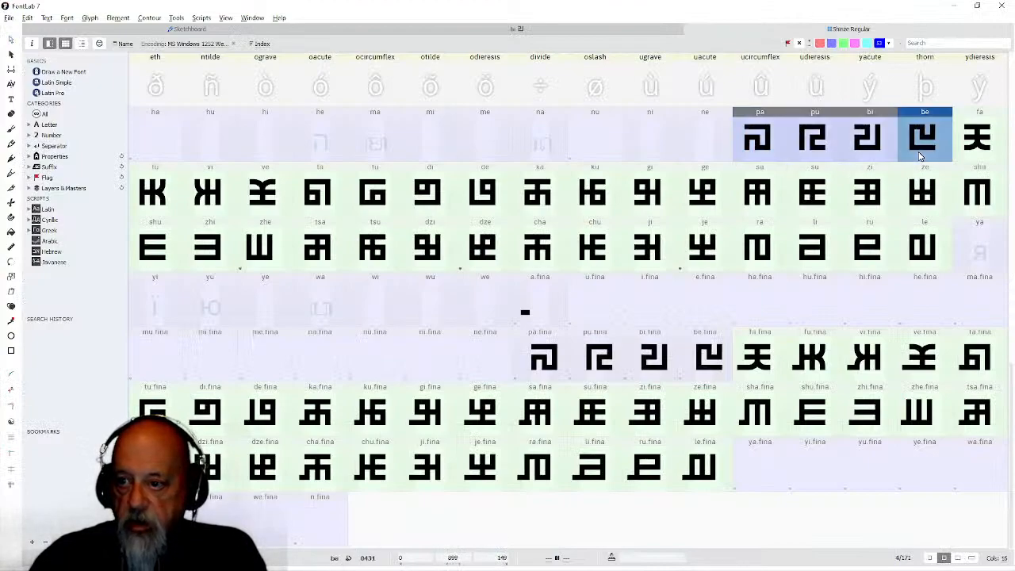
pyautogui.rightClick(920, 156)
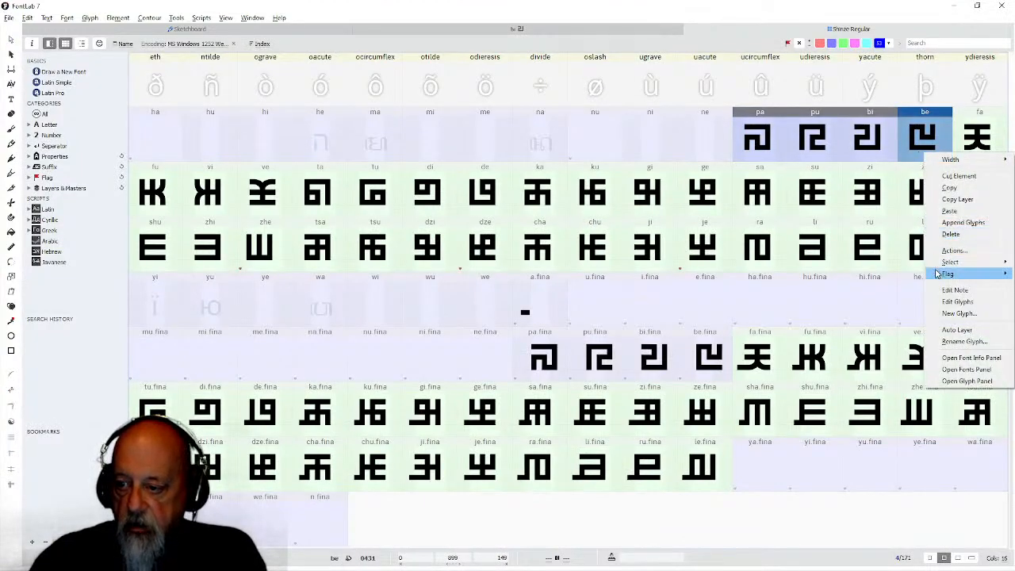
pyautogui.moveTo(935, 274)
pyautogui.click(892, 341)
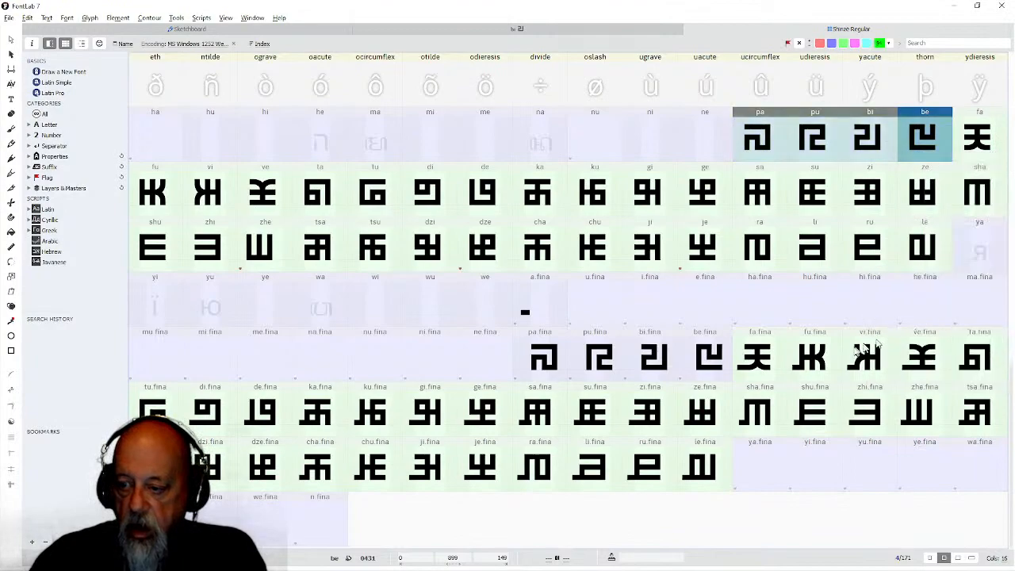
# Decompose the layers of the pa.fina, pu.fina, bi.fina and be.fina glyphs into editable outlines.
pyautogui.doubleClick(550, 358)
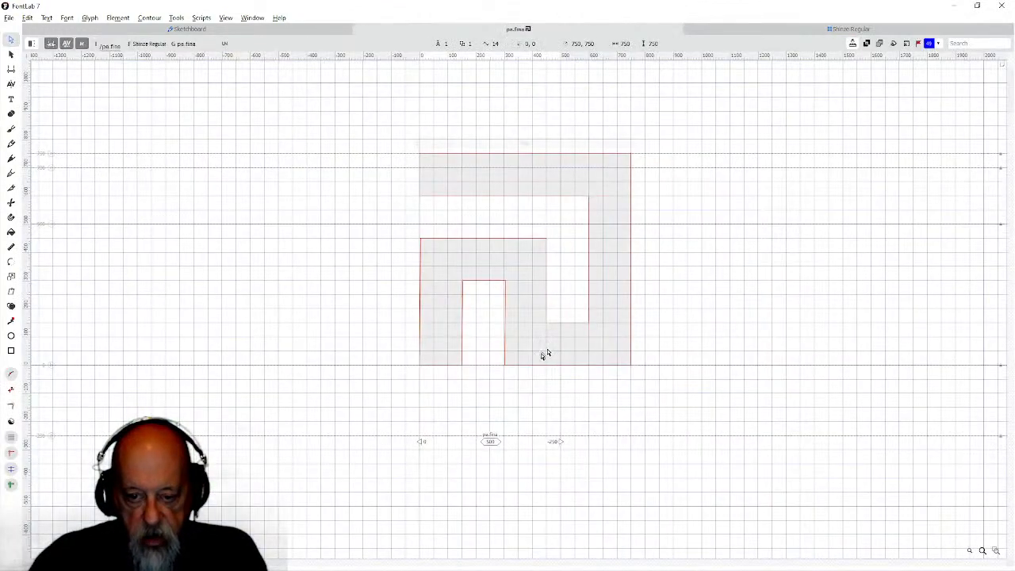
pyautogui.click(773, 28)
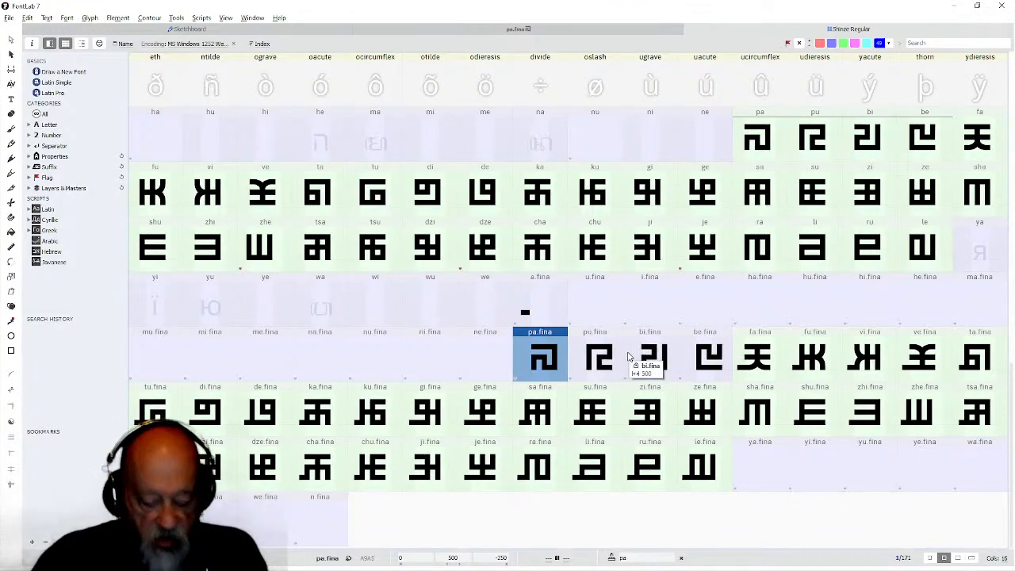
pyautogui.keyDown('shift'); pyautogui.click(710, 355); pyautogui.keyUp('shift')
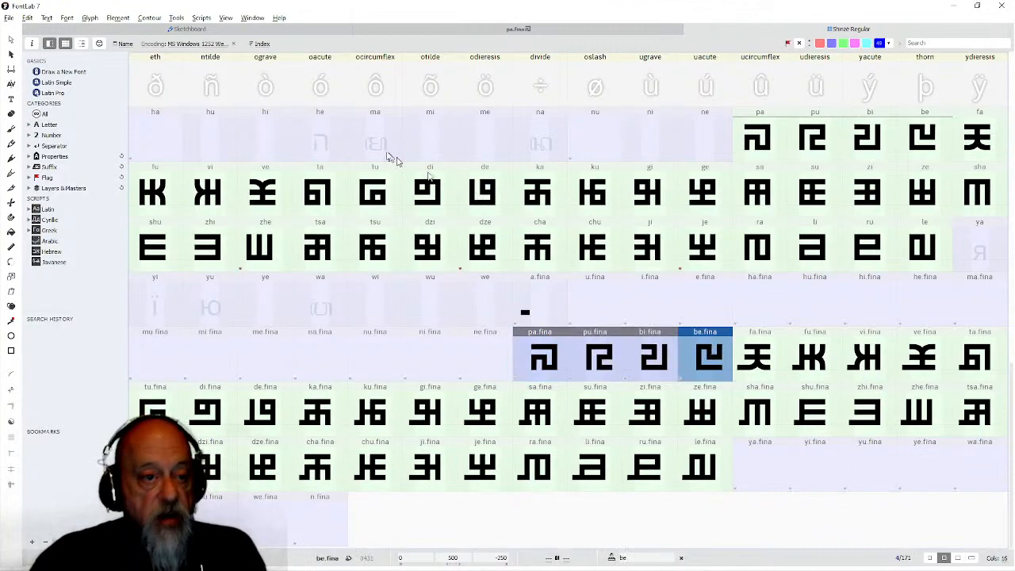
pyautogui.click(90, 18)
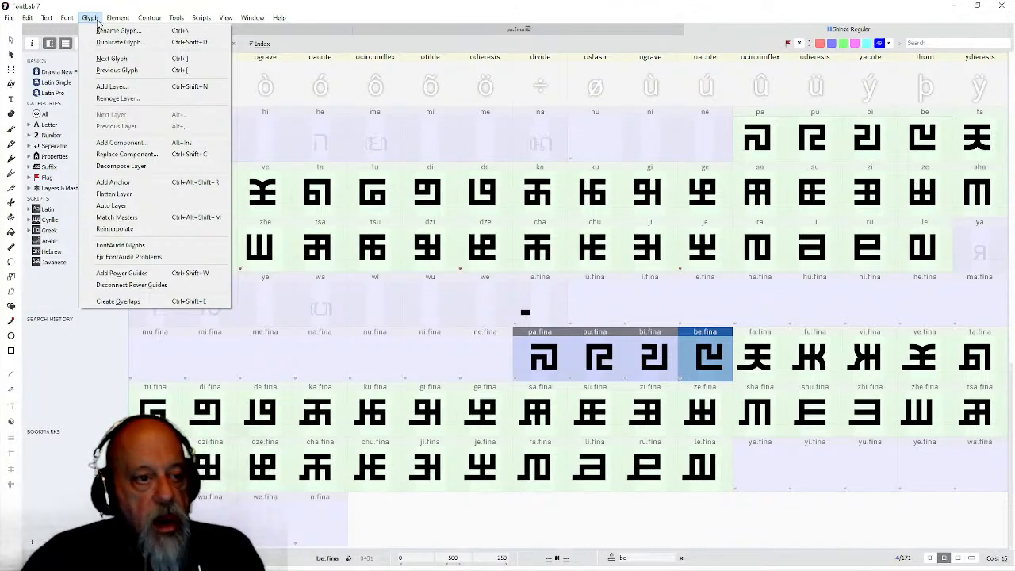
pyautogui.click(116, 166)
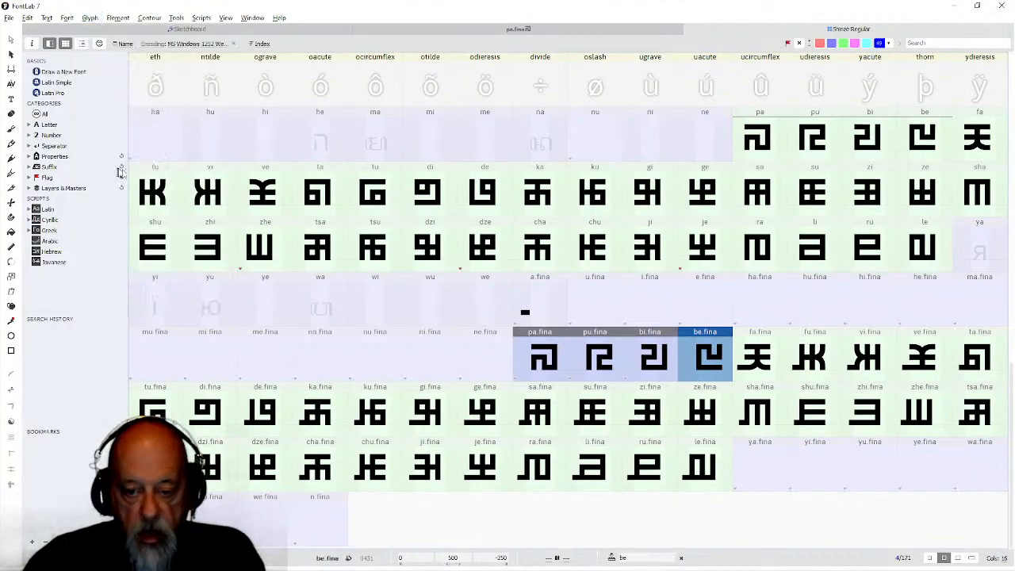
# Set the advance width of both pa.fina and pu.fina to 901.
pyautogui.click(521, 367)
pyautogui.doubleClick(521, 364)
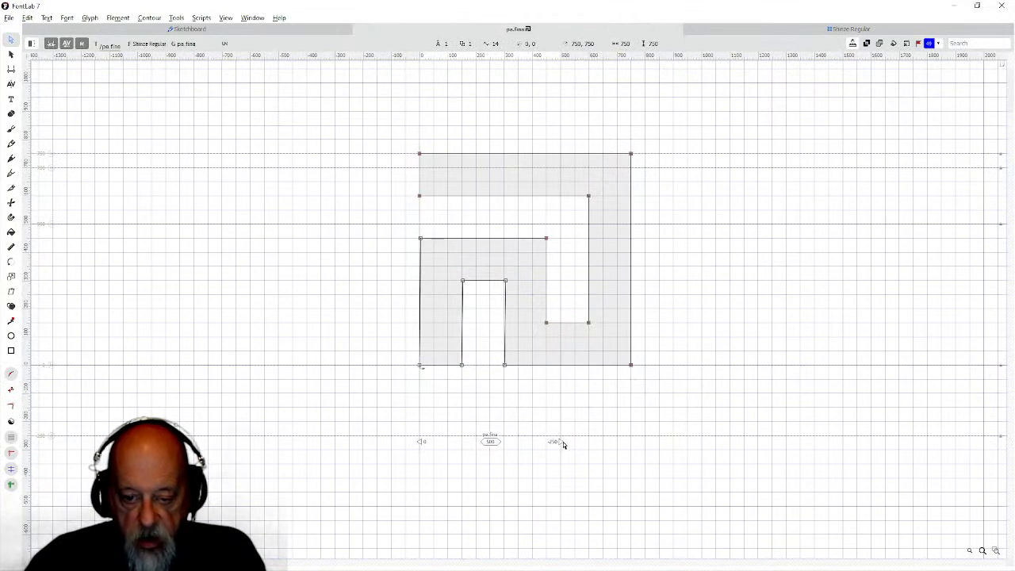
pyautogui.moveTo(558, 441); pyautogui.dragTo(617, 442)
pyautogui.moveTo(650, 446); pyautogui.dragTo(674, 449)
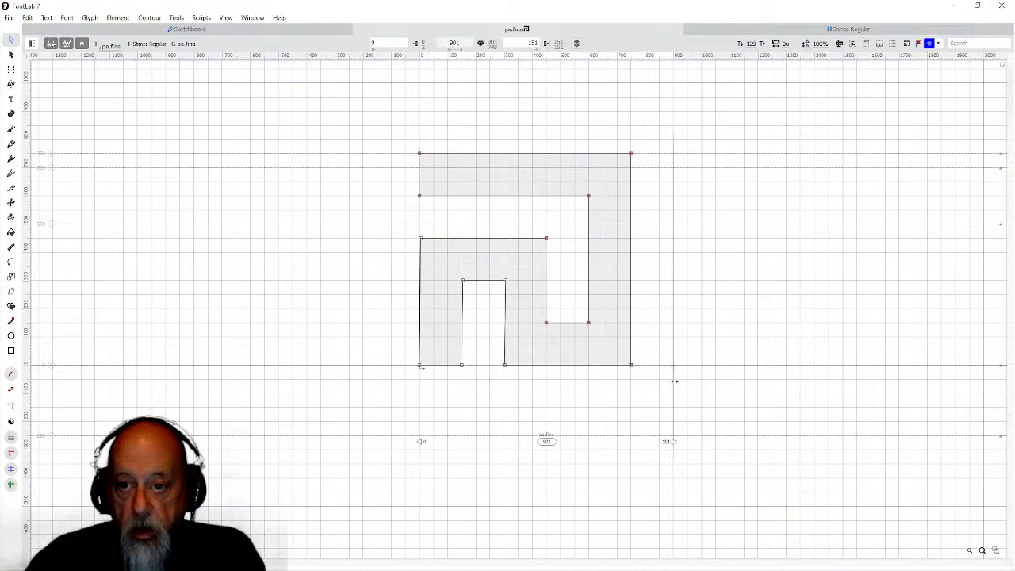
pyautogui.click(729, 30)
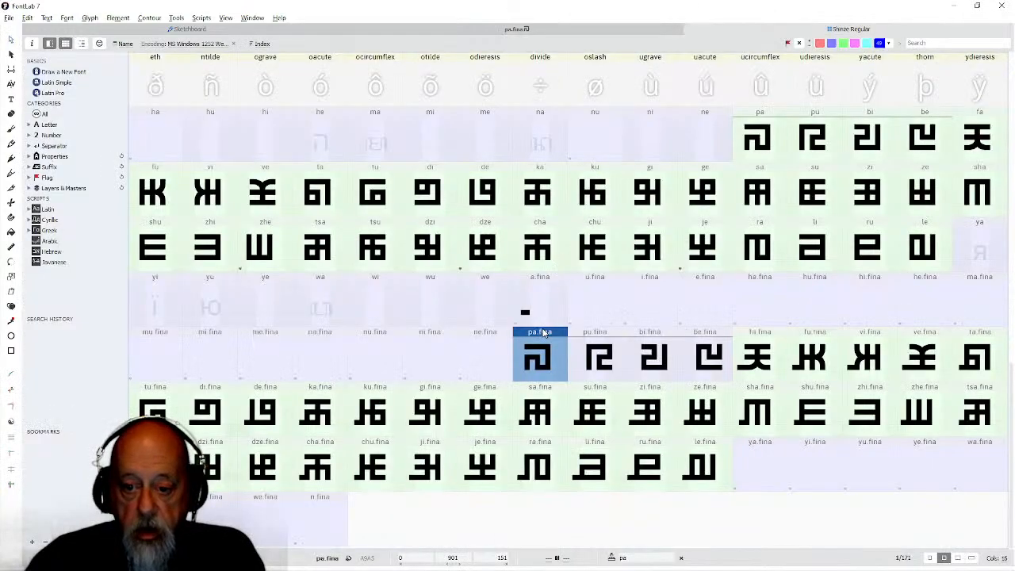
pyautogui.doubleClick(611, 341)
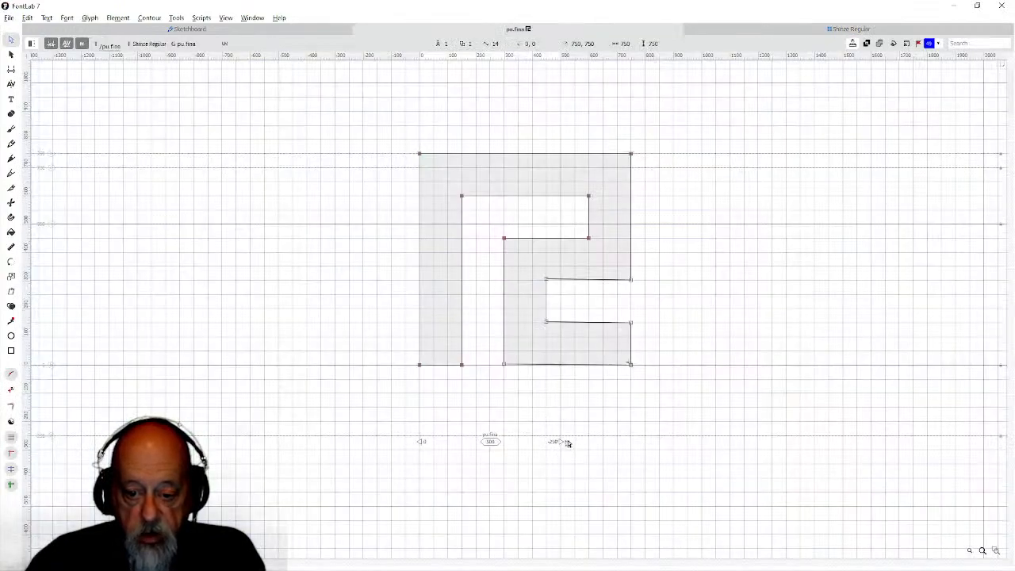
pyautogui.moveTo(558, 442); pyautogui.dragTo(675, 447)
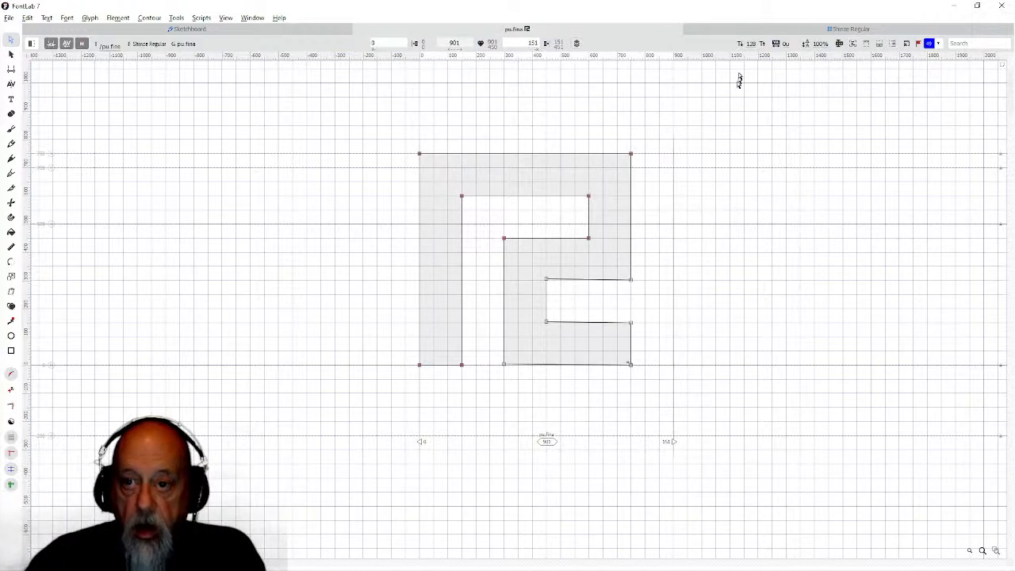
# Set the advance width of both bi.fina and be.fina to 899.
pyautogui.click(742, 30)
pyautogui.doubleClick(646, 358)
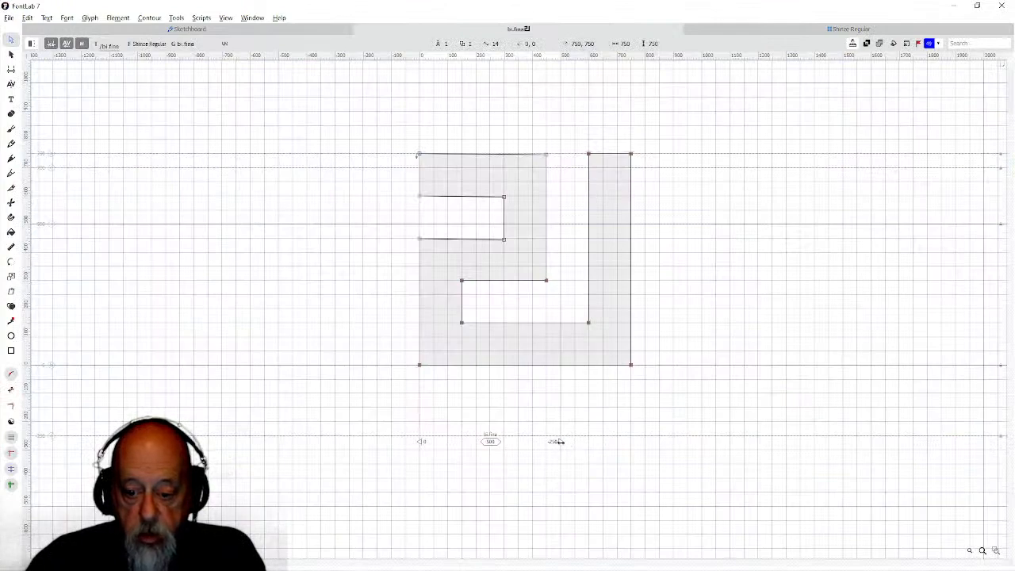
pyautogui.moveTo(559, 442); pyautogui.dragTo(672, 444)
pyautogui.click(753, 29)
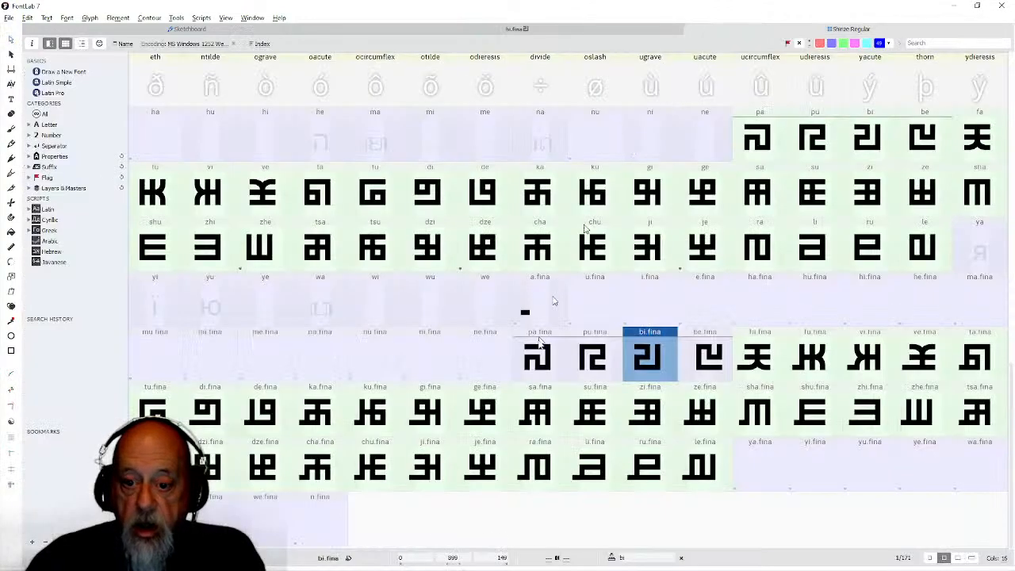
pyautogui.doubleClick(715, 369)
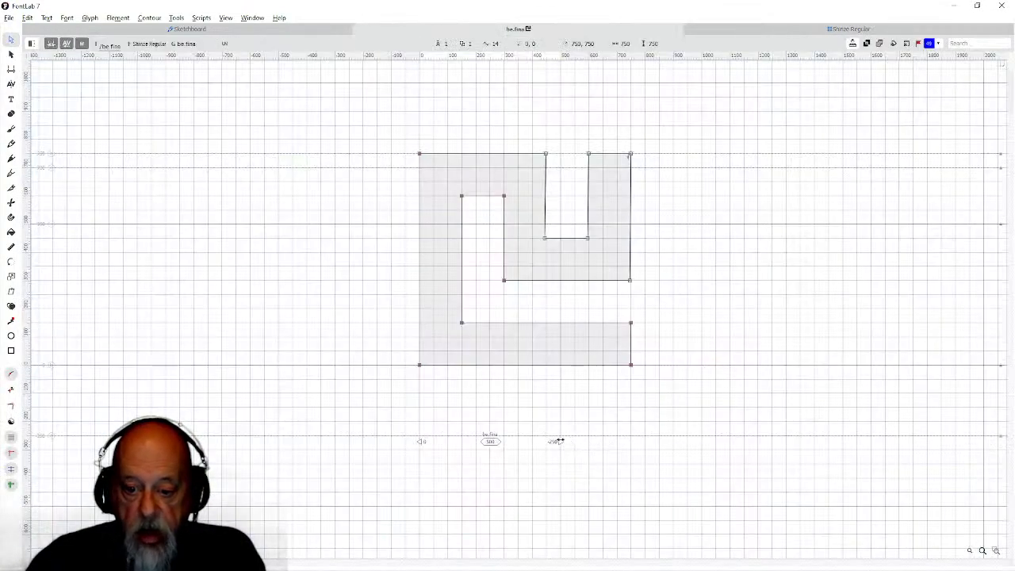
pyautogui.moveTo(561, 446); pyautogui.dragTo(672, 451)
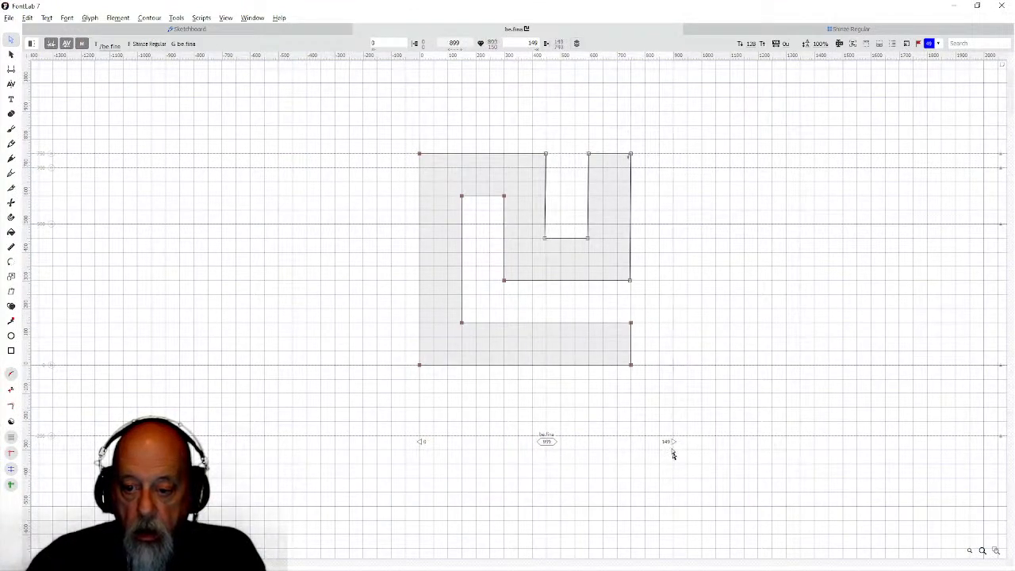
# Decompose the layer of the a.fina glyph and copy its 255 × 150 bar.
pyautogui.click(720, 30)
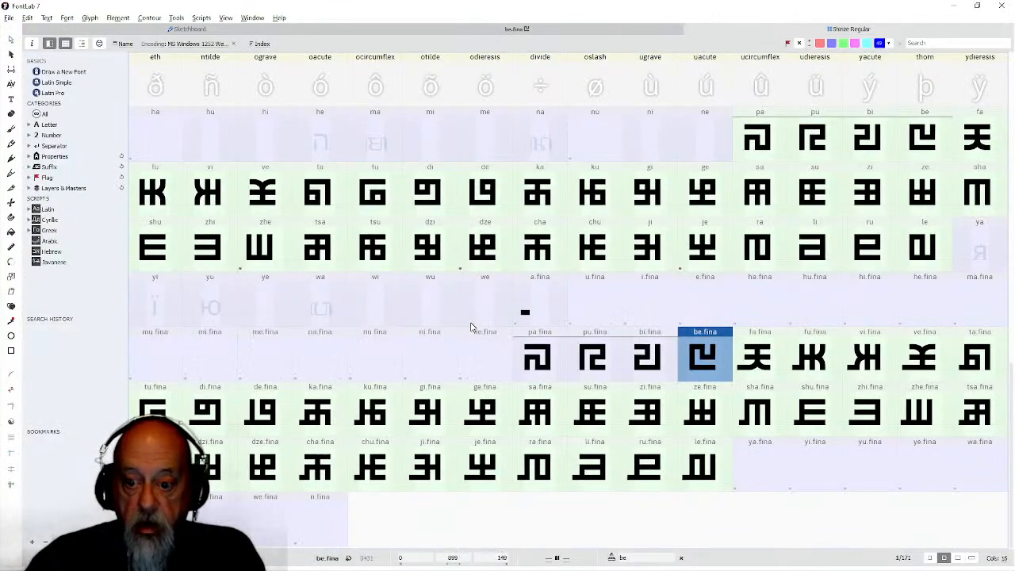
pyautogui.doubleClick(523, 313)
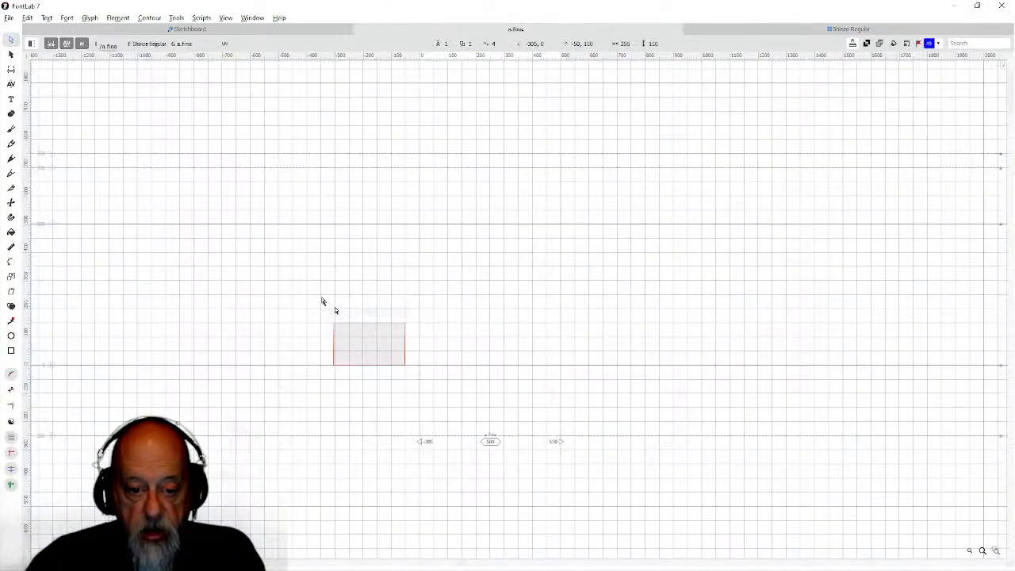
pyautogui.moveTo(316, 308); pyautogui.dragTo(437, 374)
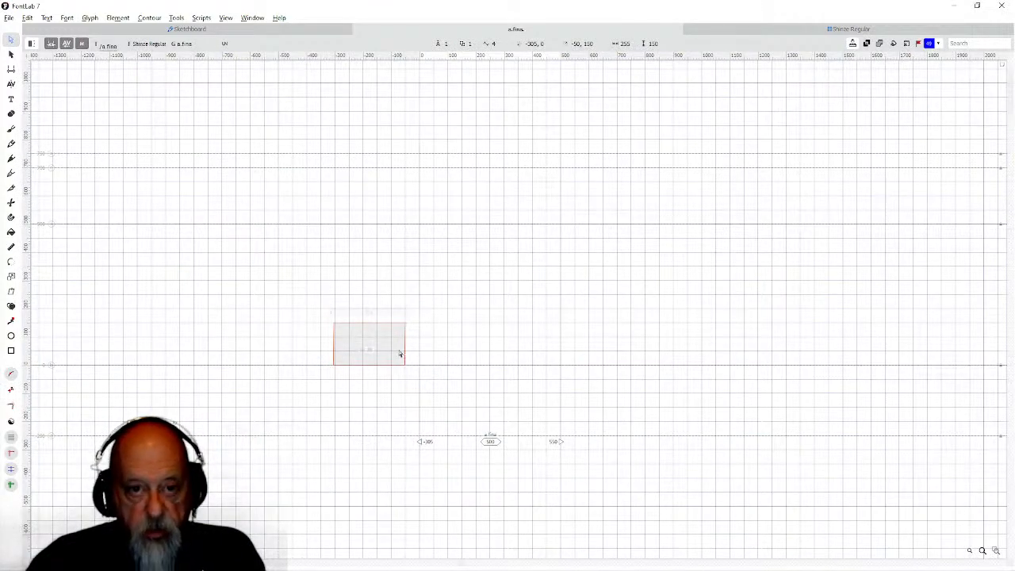
pyautogui.click(97, 19)
pyautogui.click(99, 168)
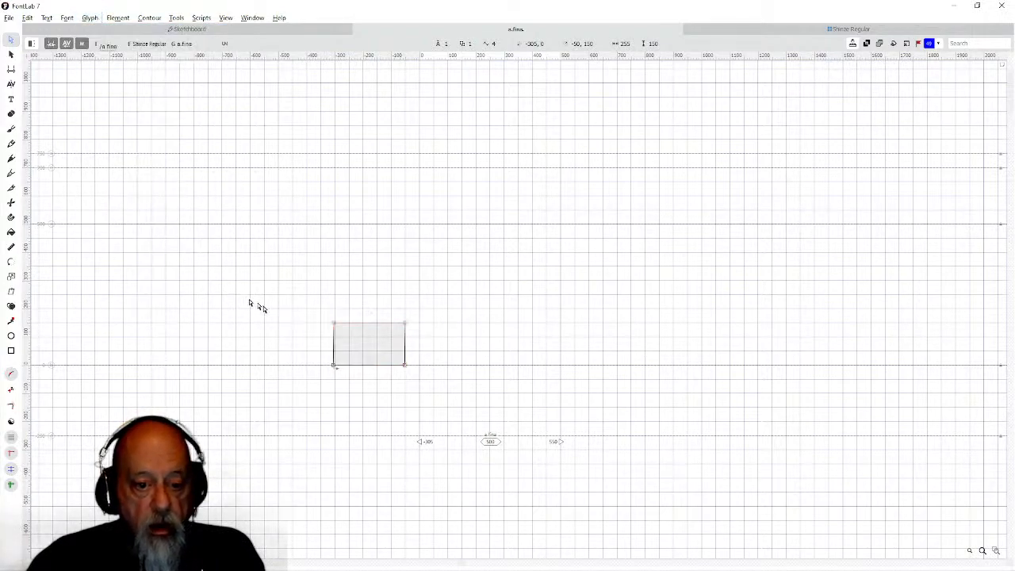
pyautogui.moveTo(304, 300); pyautogui.dragTo(409, 414)
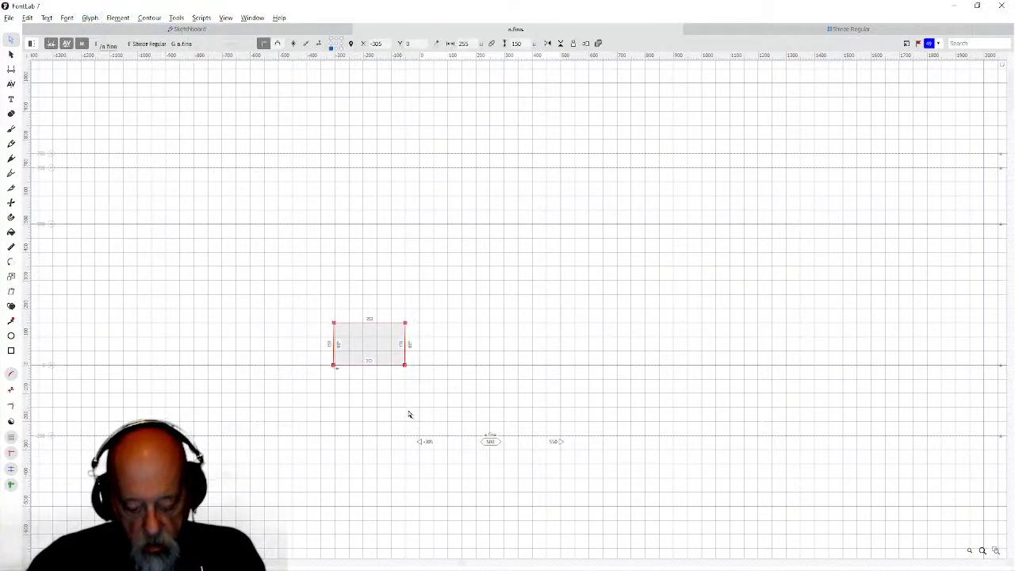
# Paste the copied bar into pa.fina, shift it to X -205 so it overlaps the foot, and merge the overlapping contours.
pyautogui.click(708, 30)
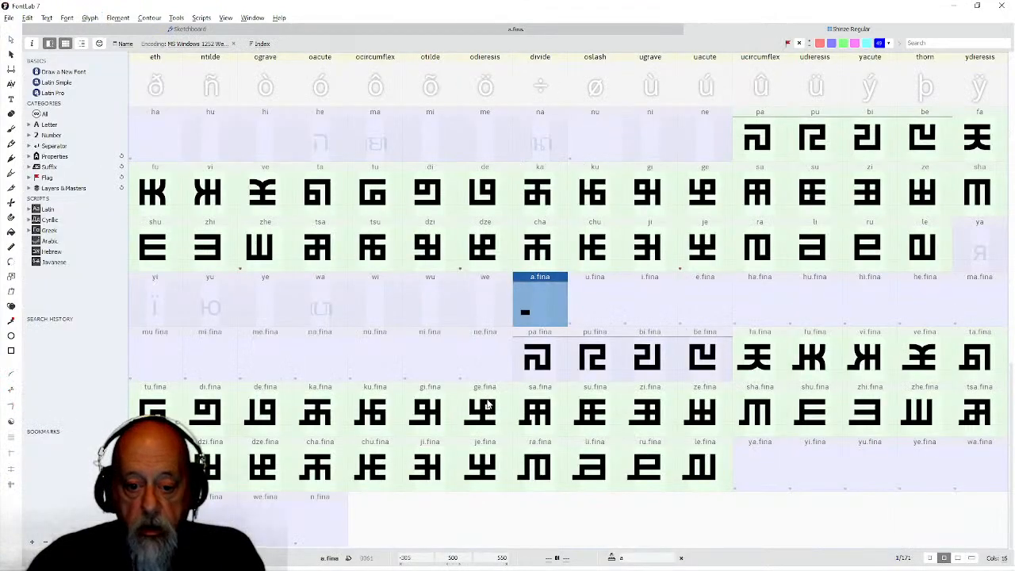
pyautogui.doubleClick(543, 375)
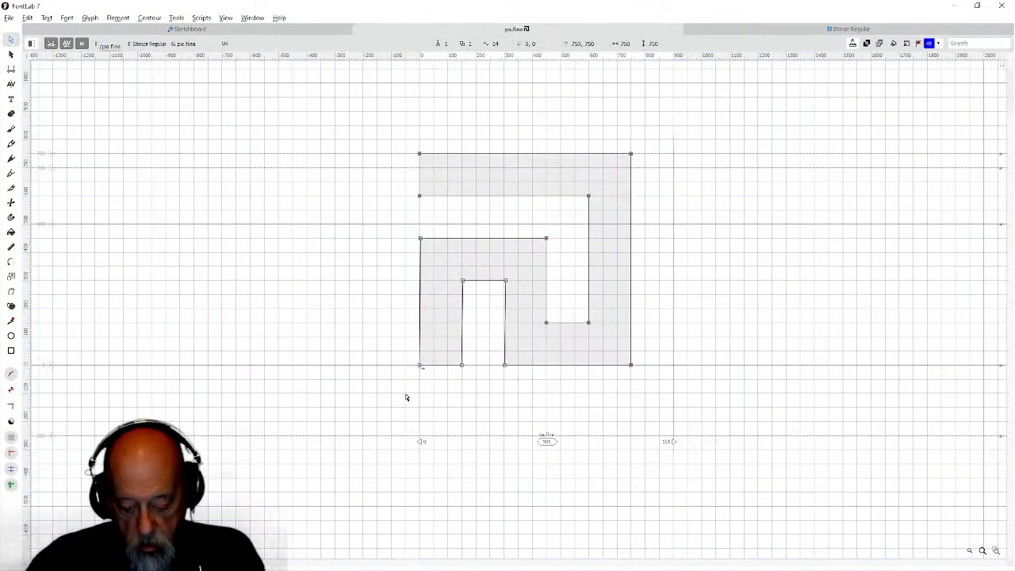
pyautogui.hotkey('ctrl', 'v')
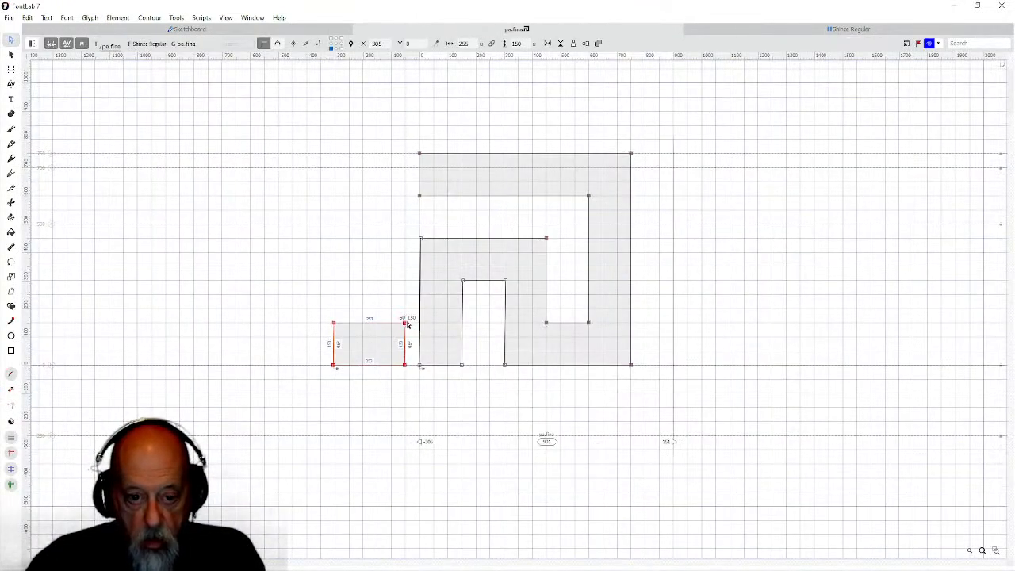
pyautogui.moveTo(408, 324); pyautogui.dragTo(434, 325)
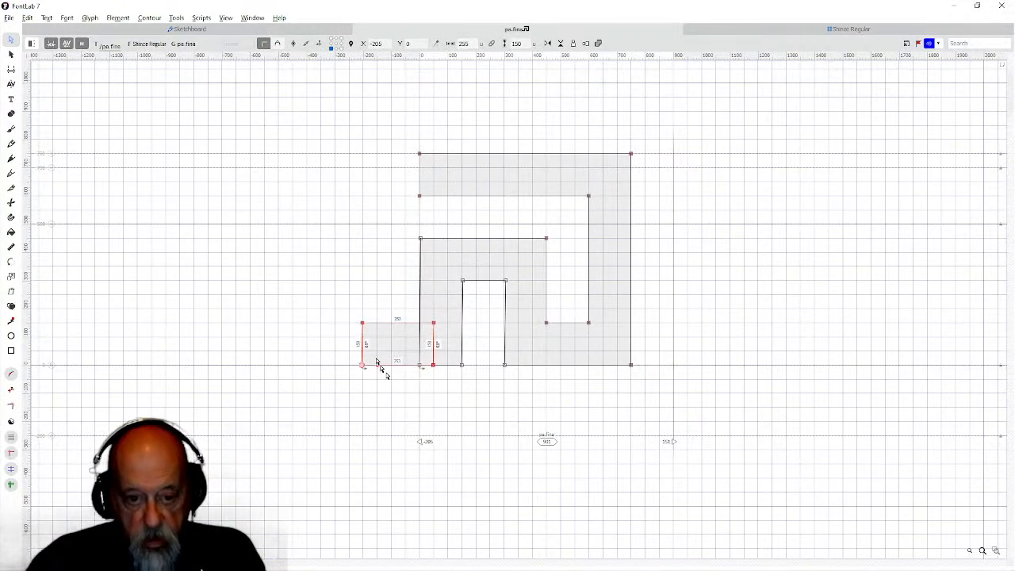
pyautogui.moveTo(346, 306); pyautogui.dragTo(470, 397)
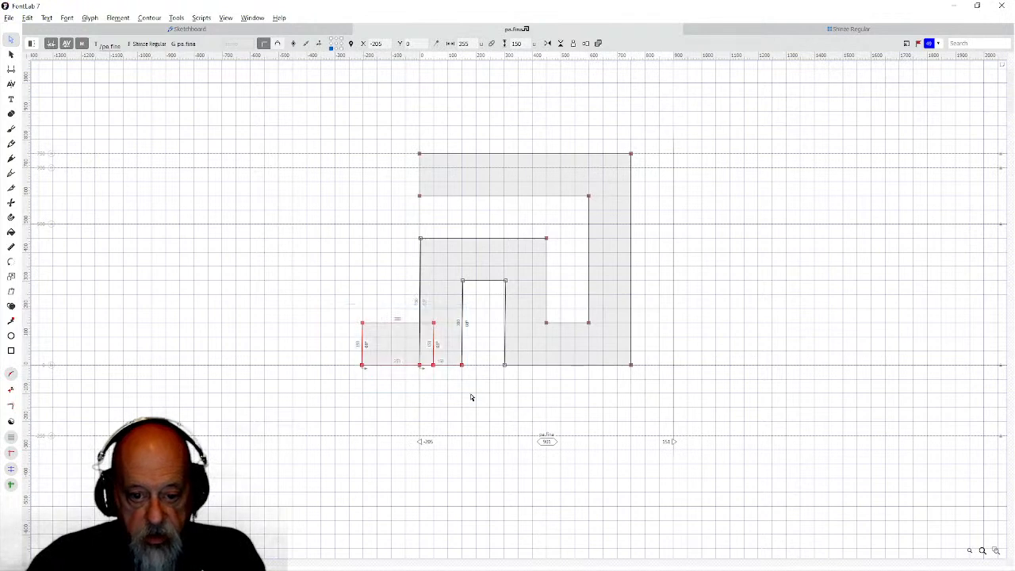
pyautogui.hotkey('ctrl', 'shift', 'o')
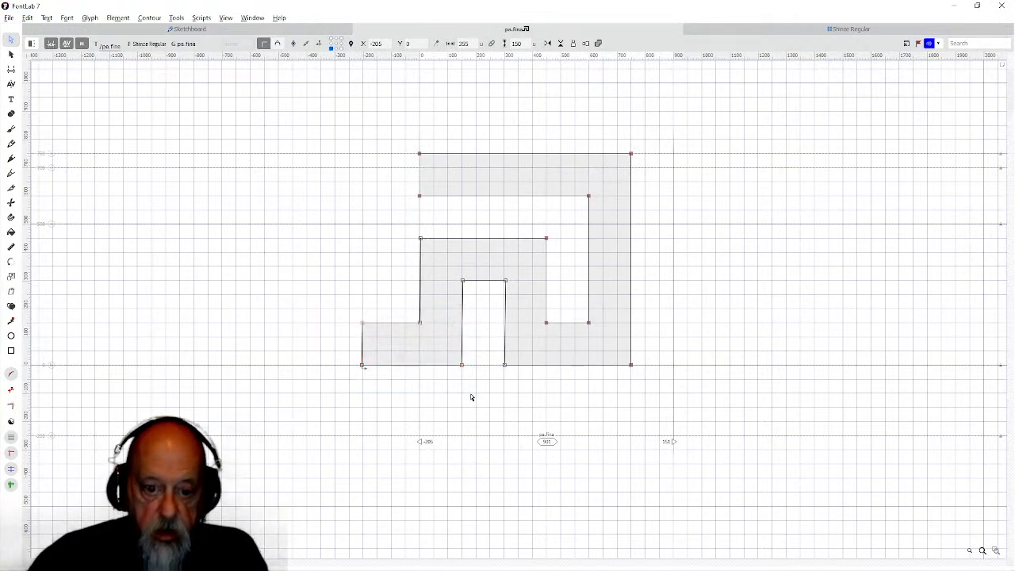
# Paste the bar into pu.fina, reverse its contour direction, and merge it with the foot of the left stem.
pyautogui.click(781, 32)
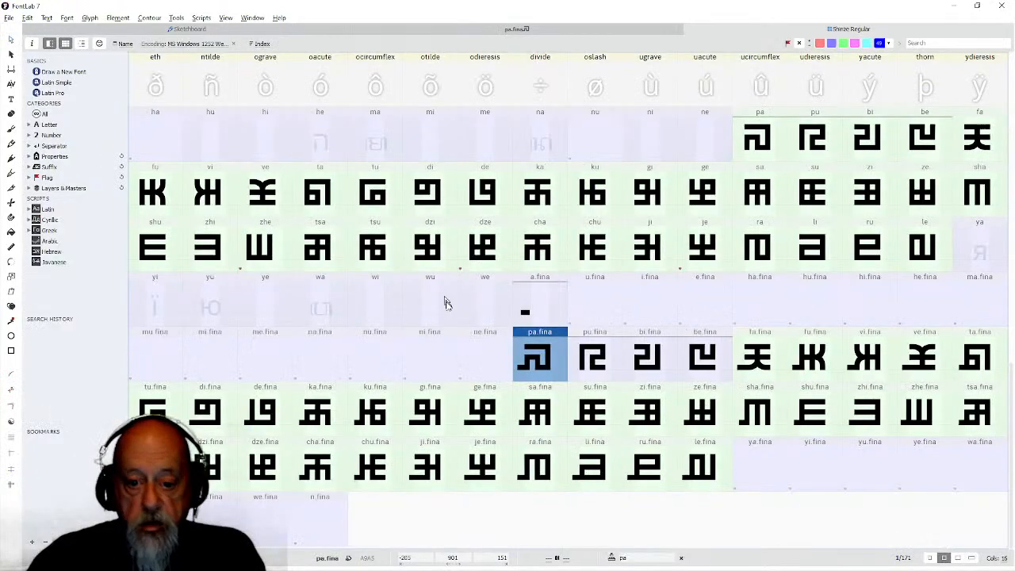
pyautogui.click(584, 374)
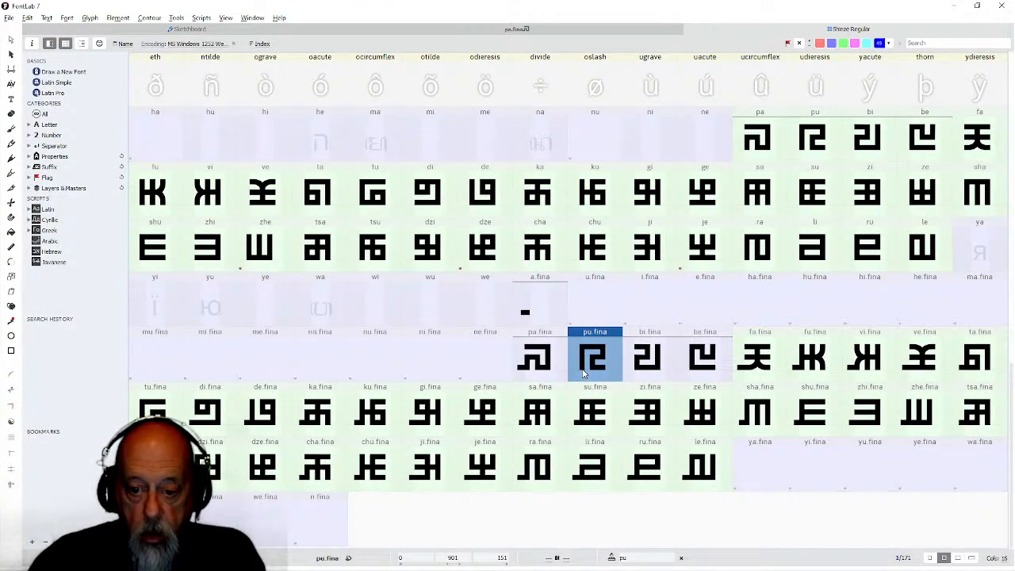
pyautogui.doubleClick(585, 374)
pyautogui.hotkey('ctrl', 'v')
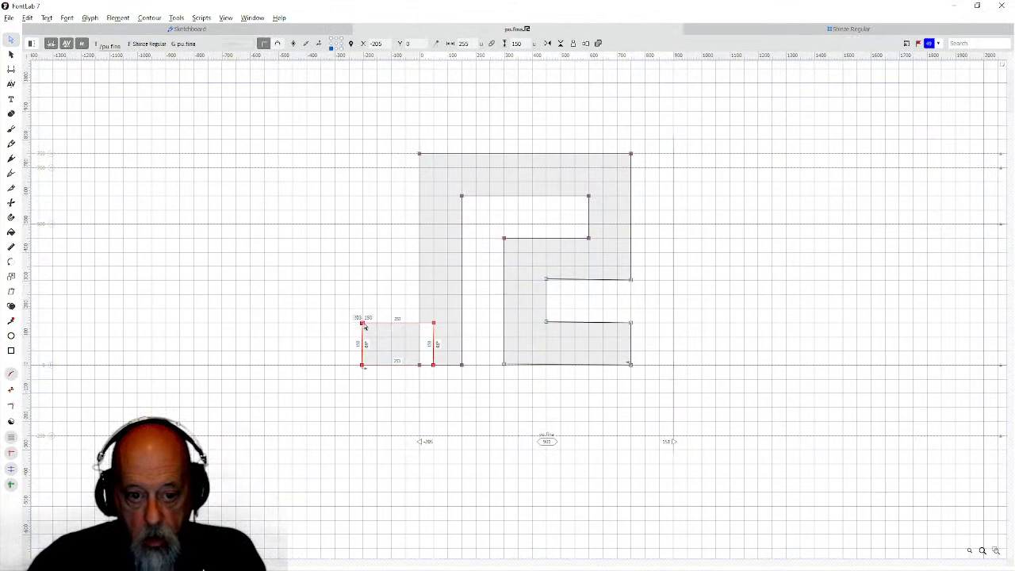
pyautogui.rightClick(364, 327)
pyautogui.click(396, 425)
pyautogui.moveTo(344, 302); pyautogui.dragTo(469, 389)
pyautogui.hotkey('ctrl', 'alt', 'o')
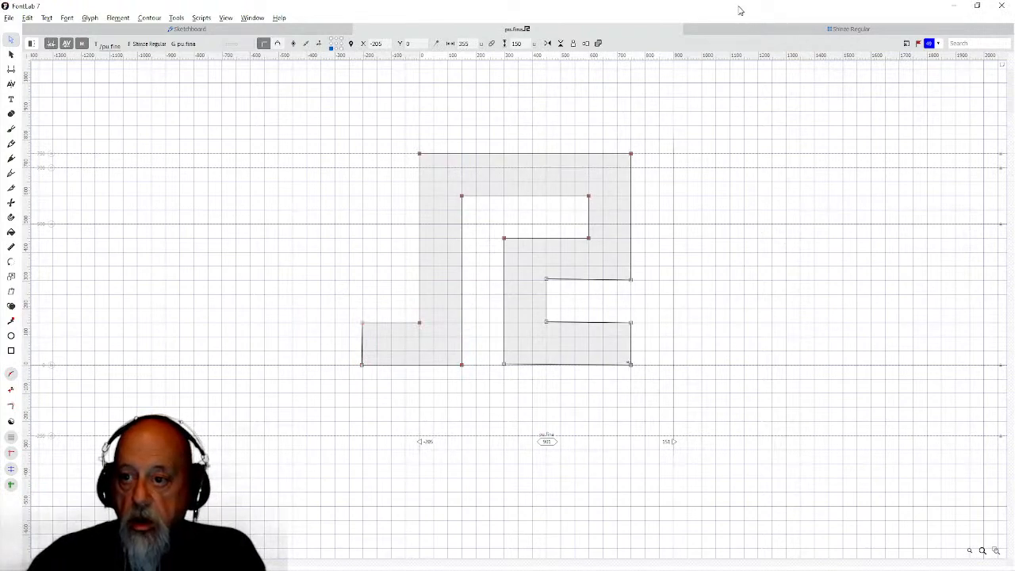
# Paste the bar at X -205 in bi.fina and merge it with the baseline stroke.
pyautogui.click(732, 32)
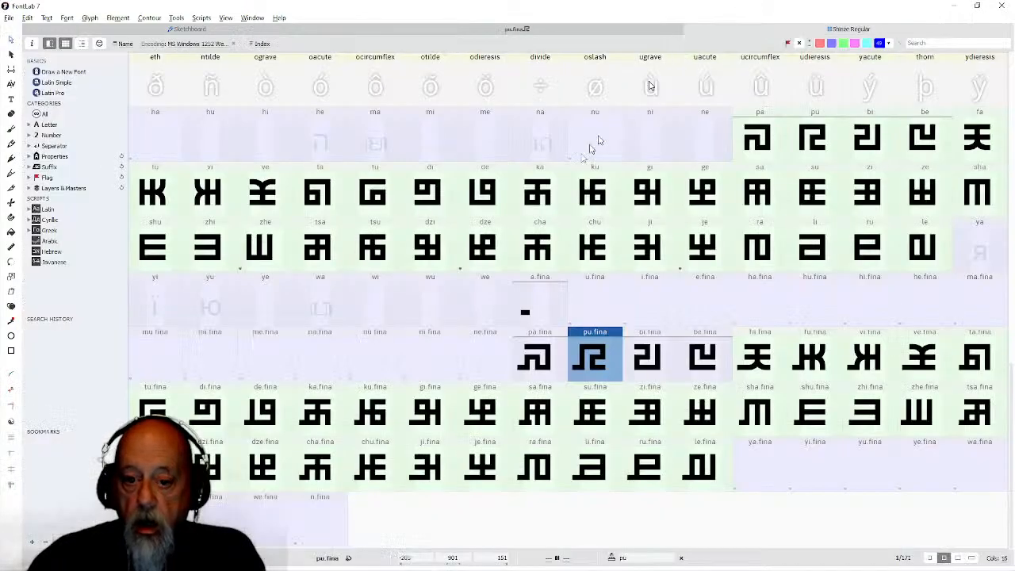
pyautogui.doubleClick(627, 377)
pyautogui.hotkey('ctrl', 'v')
pyautogui.moveTo(338, 304); pyautogui.dragTo(444, 403)
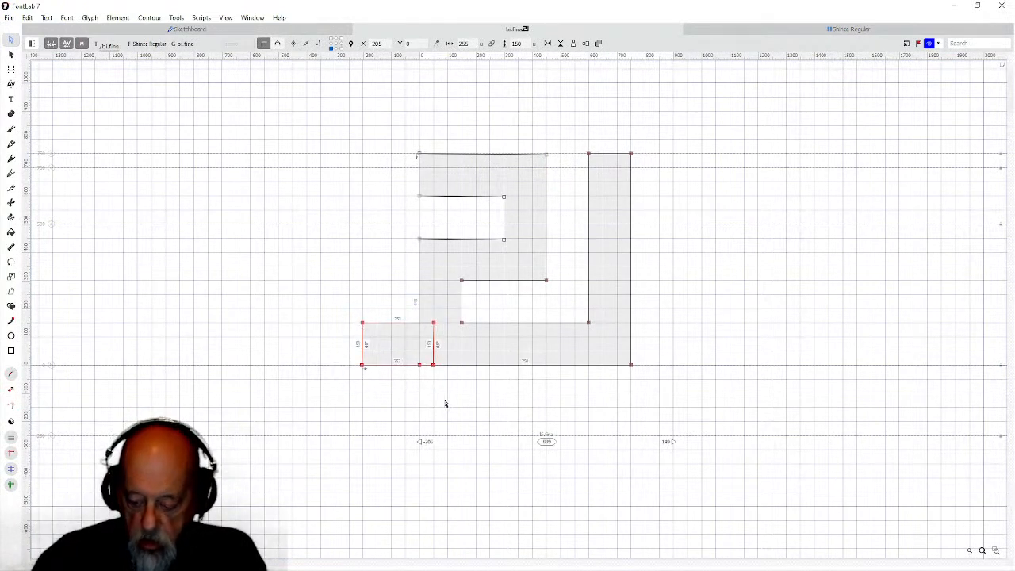
pyautogui.hotkey('ctrl', 'shift', 'o')
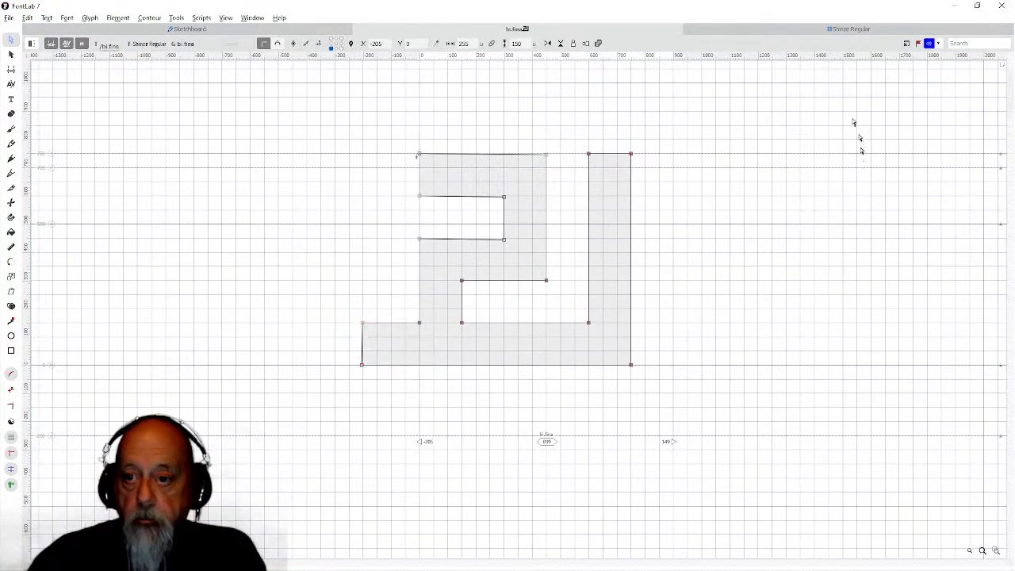
# Paste the bar into be.fina, reverse its contour direction, and merge it with the baseline stroke.
pyautogui.click(800, 30)
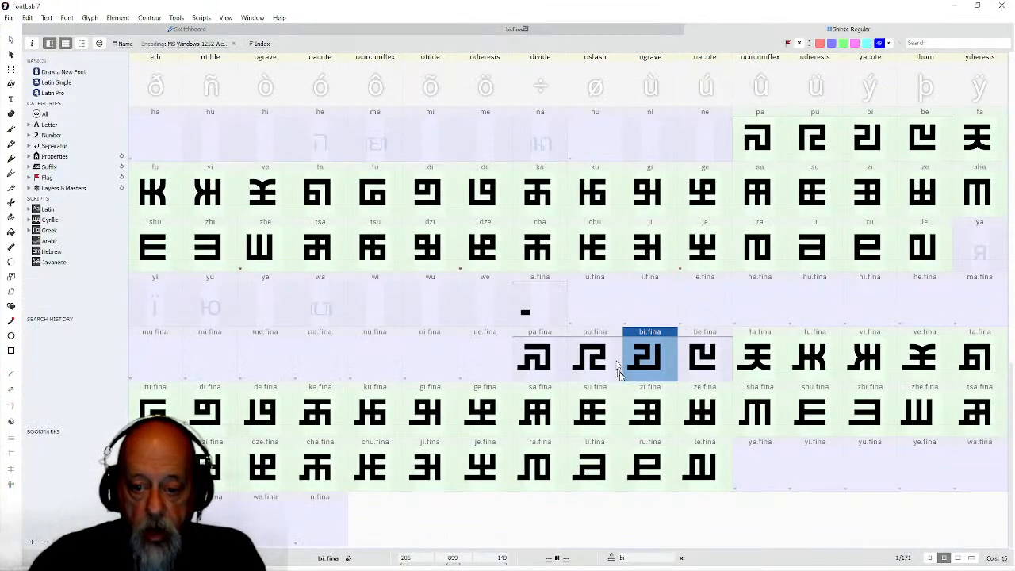
pyautogui.doubleClick(691, 369)
pyautogui.hotkey('ctrl', 'v')
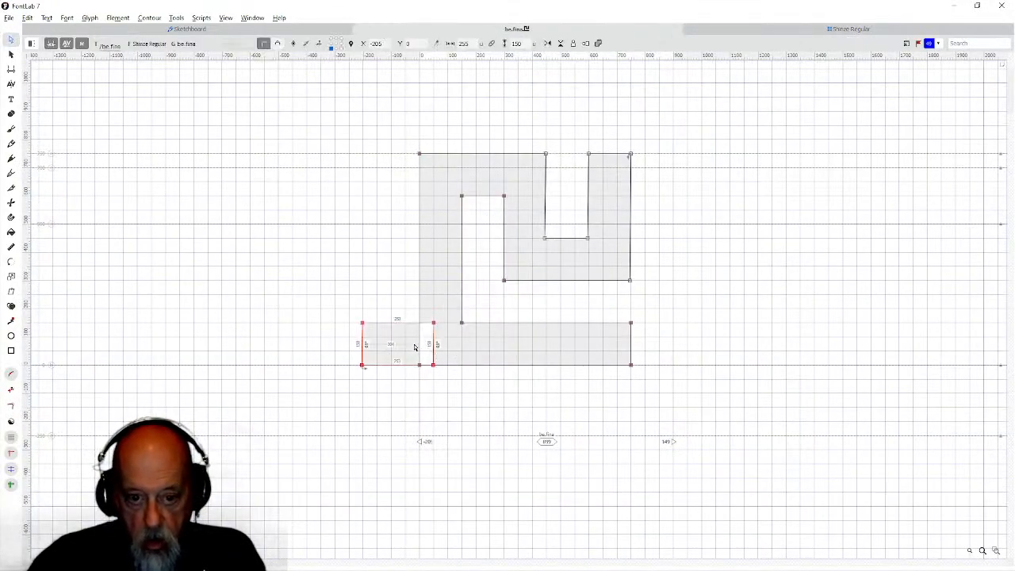
pyautogui.rightClick(366, 322)
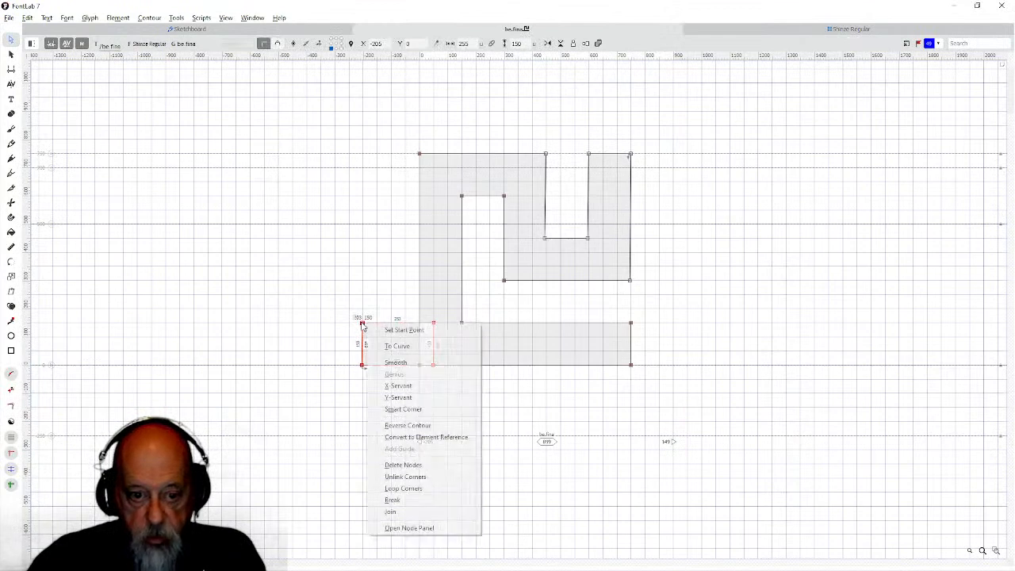
pyautogui.click(392, 409)
pyautogui.moveTo(349, 294); pyautogui.dragTo(443, 388)
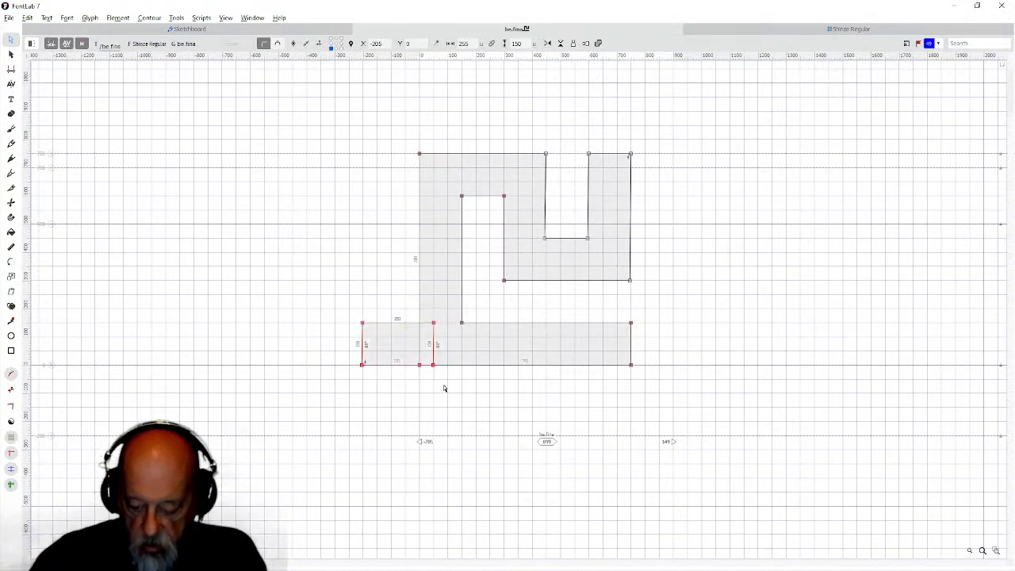
pyautogui.hotkey('ctrl', 'shift', 'o')
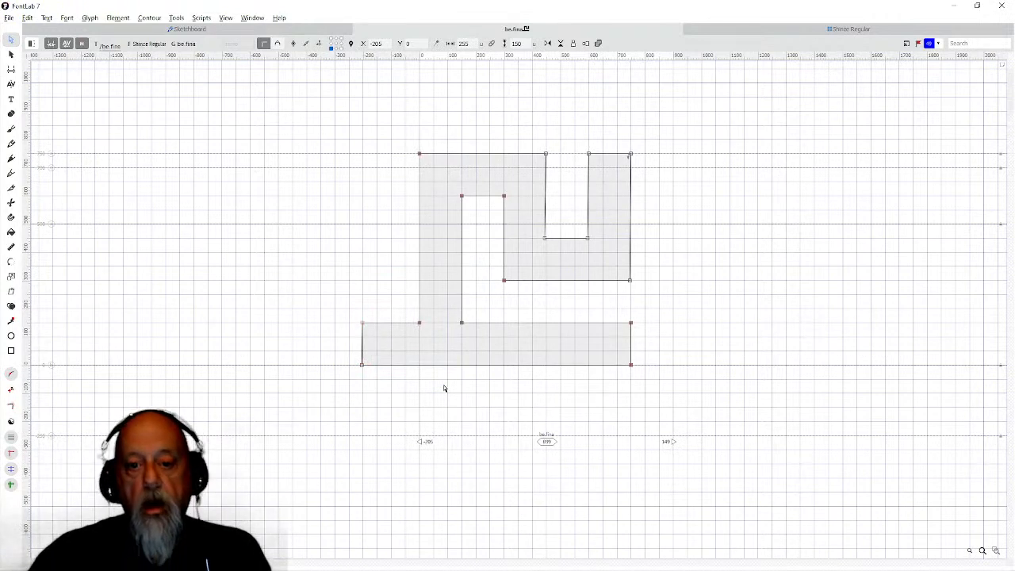
# Flag the pa.fina, pu.fina, bi.fina and be.fina glyphs green and save the font.
pyautogui.click(755, 32)
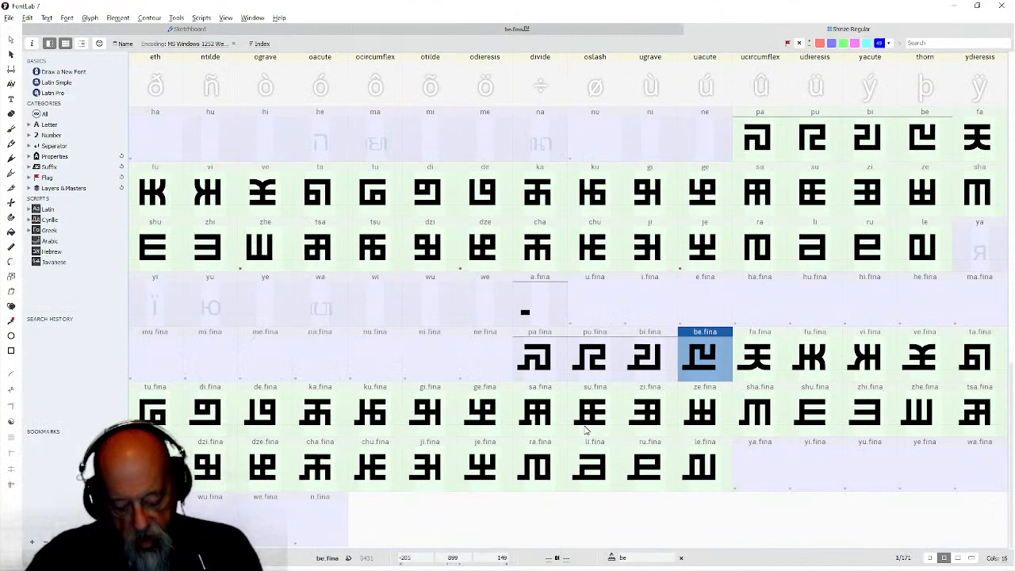
pyautogui.keyDown('shift'); pyautogui.click(547, 361); pyautogui.keyUp('shift')
pyautogui.rightClick(547, 361)
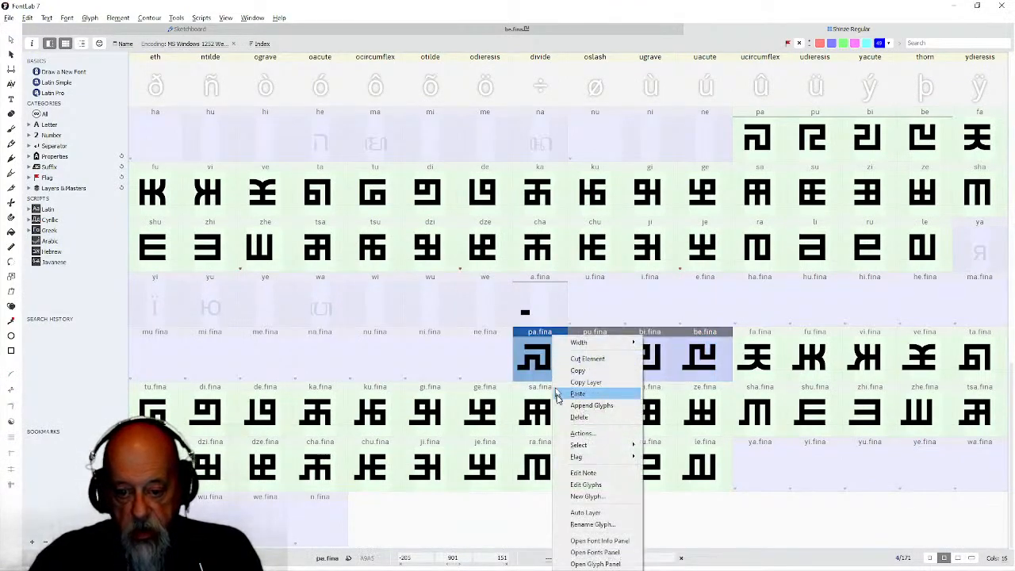
pyautogui.moveTo(587, 456)
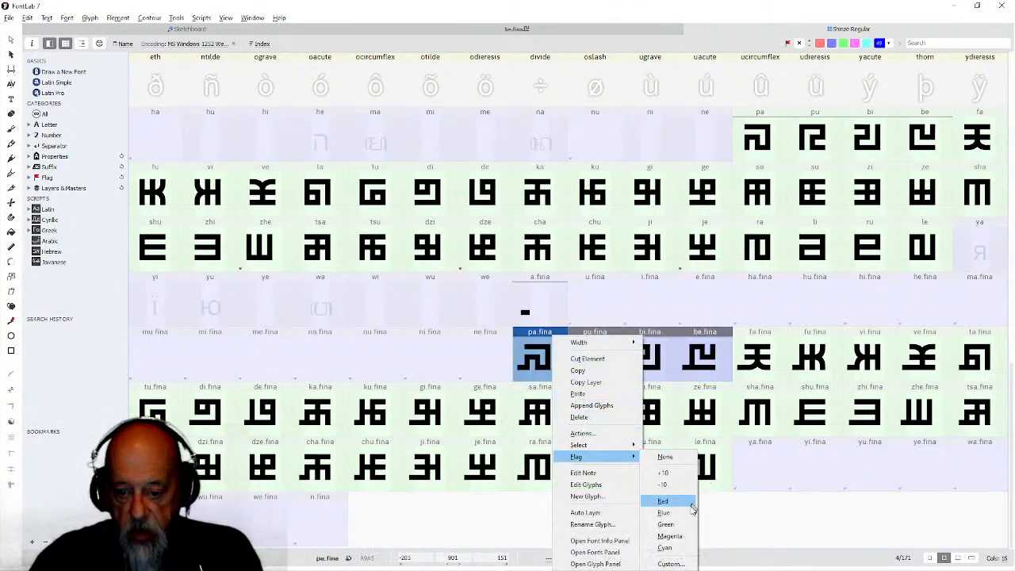
pyautogui.click(666, 524)
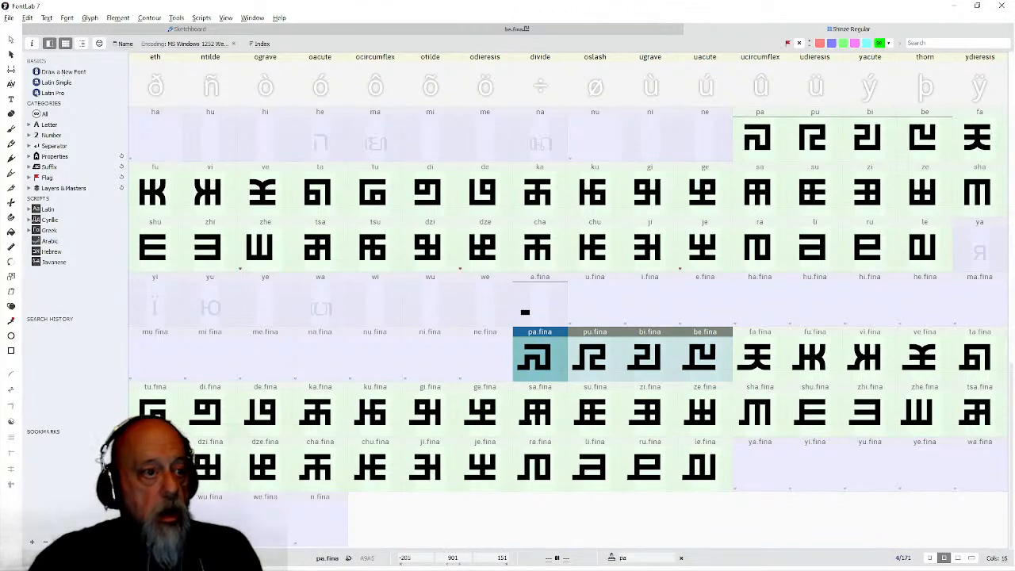
pyautogui.click(13, 18)
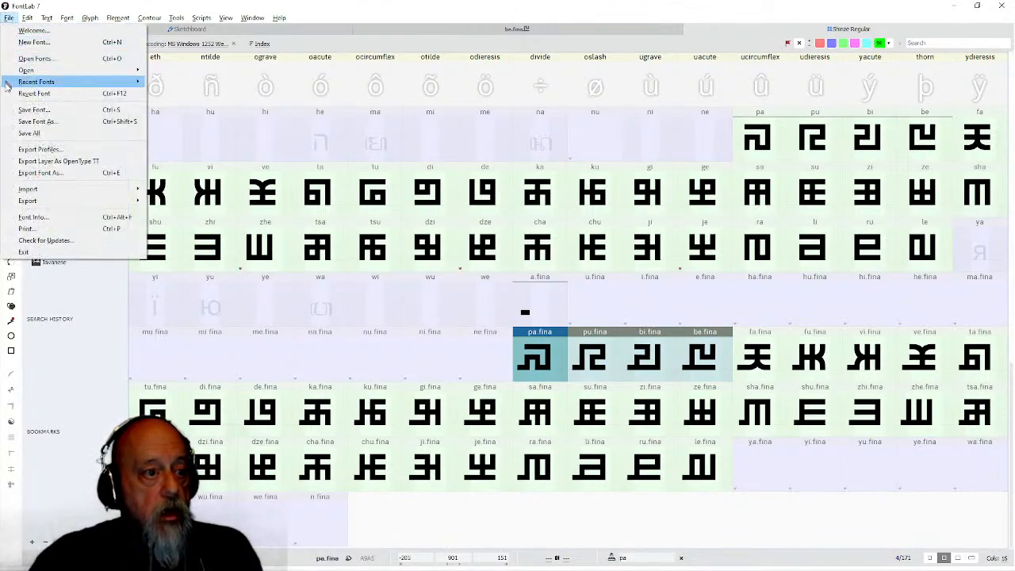
pyautogui.click(13, 111)
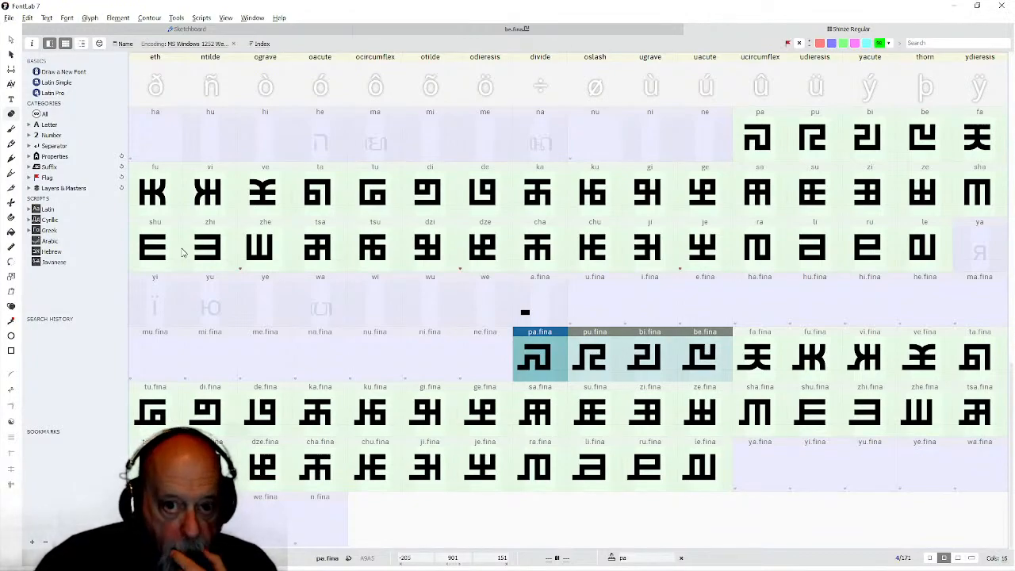
# Delete the 255 × 150 bar from the lowercase a glyph and activate the Rectangle tool.
pyautogui.scroll(4, 224, 171)
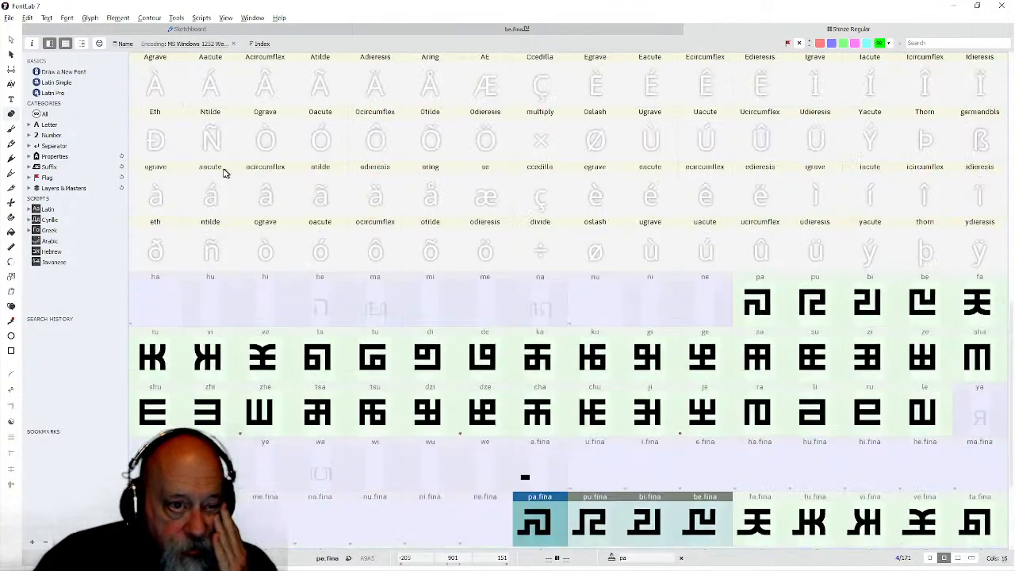
pyautogui.scroll(3, 218, 175)
pyautogui.scroll(5, 222, 231)
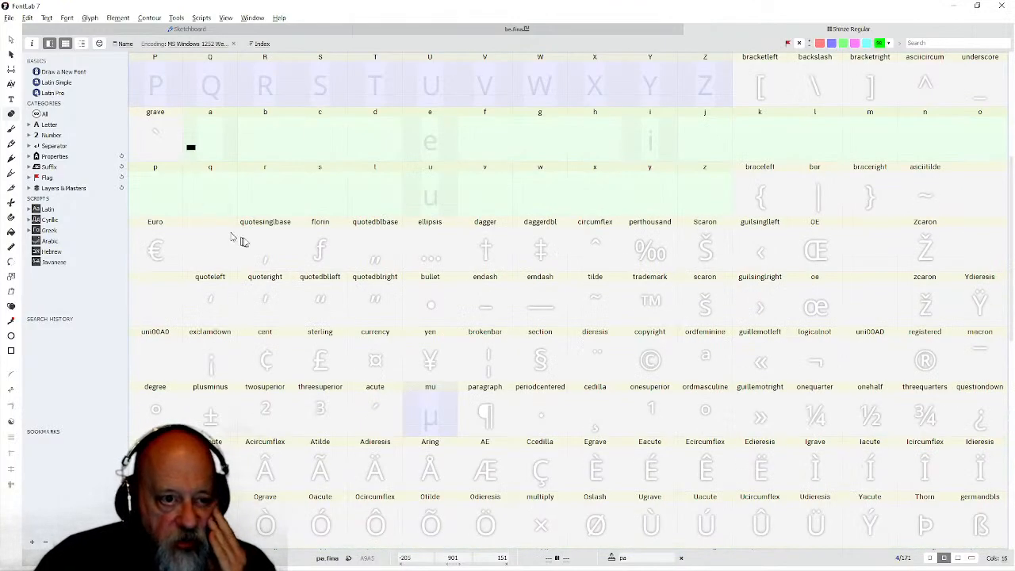
pyautogui.doubleClick(211, 252)
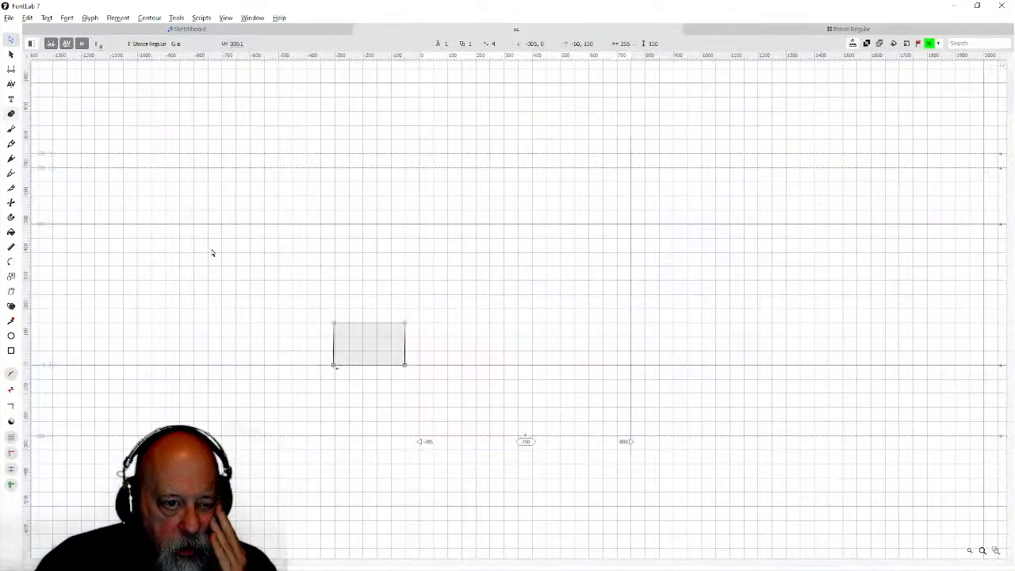
pyautogui.moveTo(298, 295); pyautogui.dragTo(461, 391)
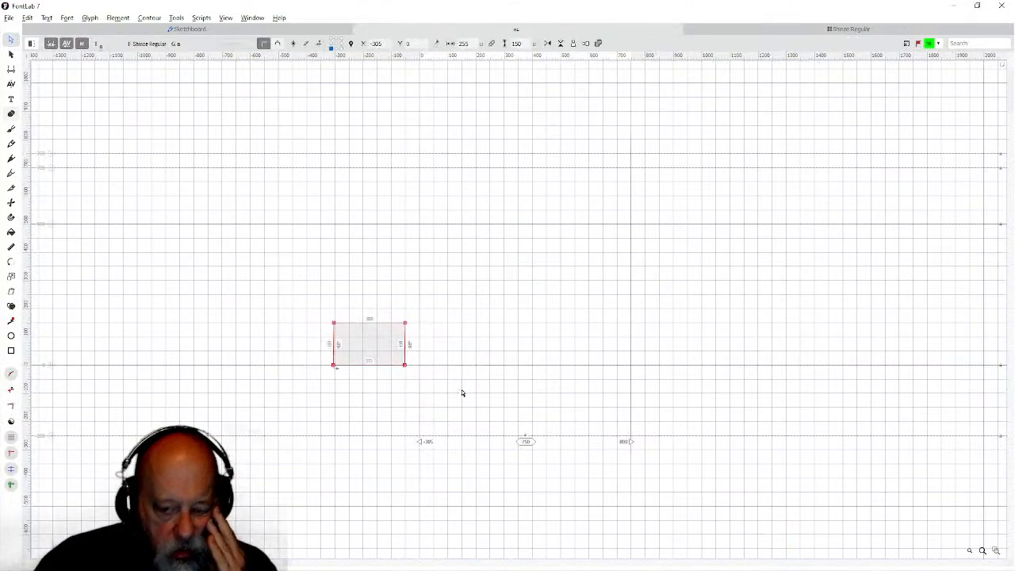
pyautogui.press('Delete')
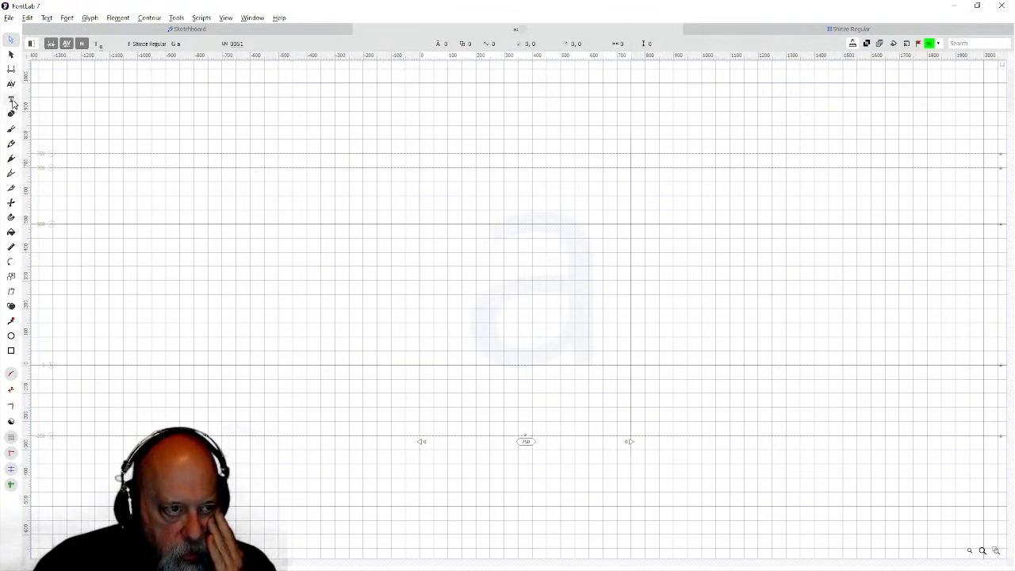
pyautogui.click(11, 350)
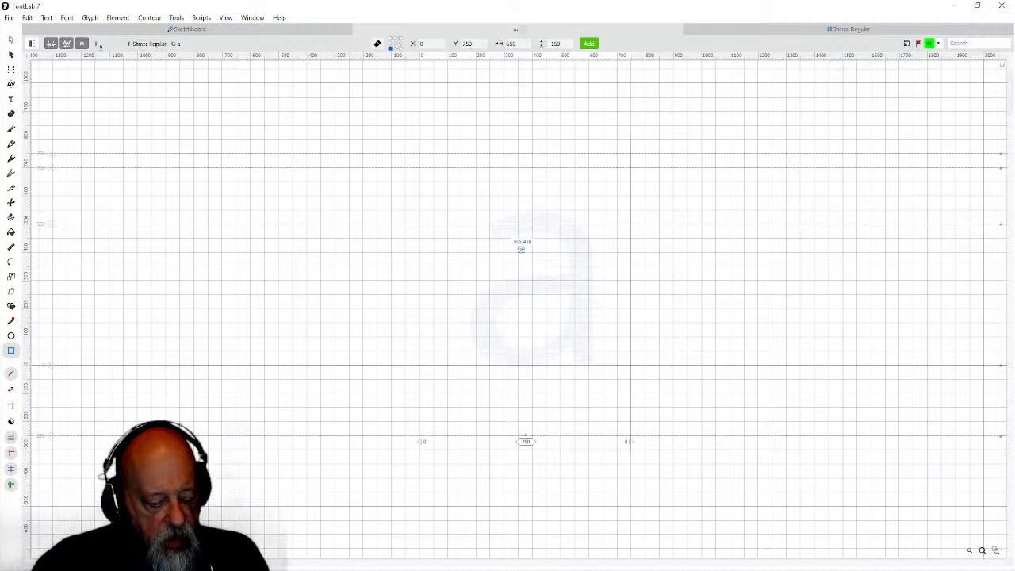
# Open the cha glyph to examine its stroke layout and return to the Latin glyphs in the font overview.
pyautogui.click(782, 31)
pyautogui.scroll(-10, 562, 341)
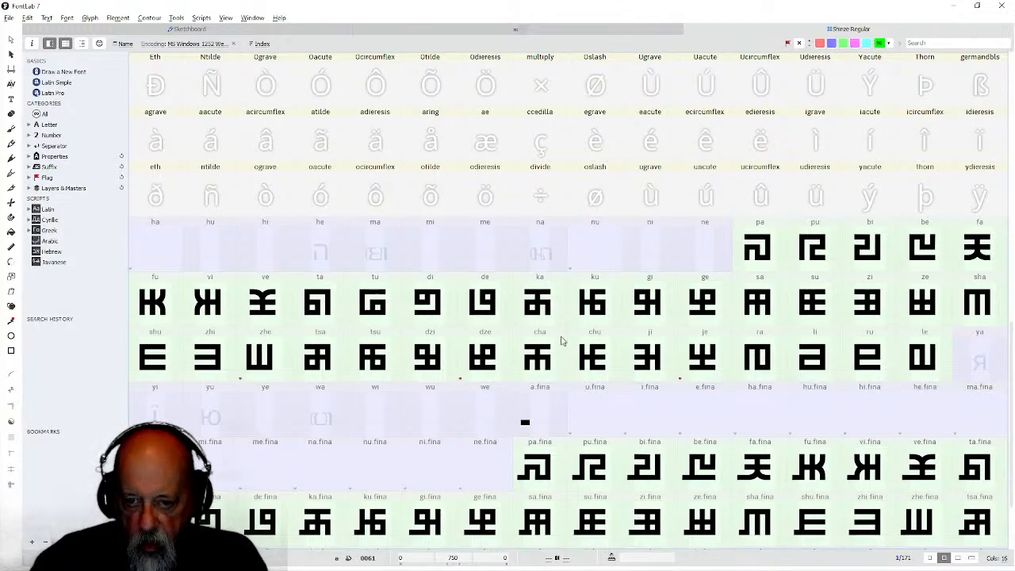
pyautogui.click(536, 369)
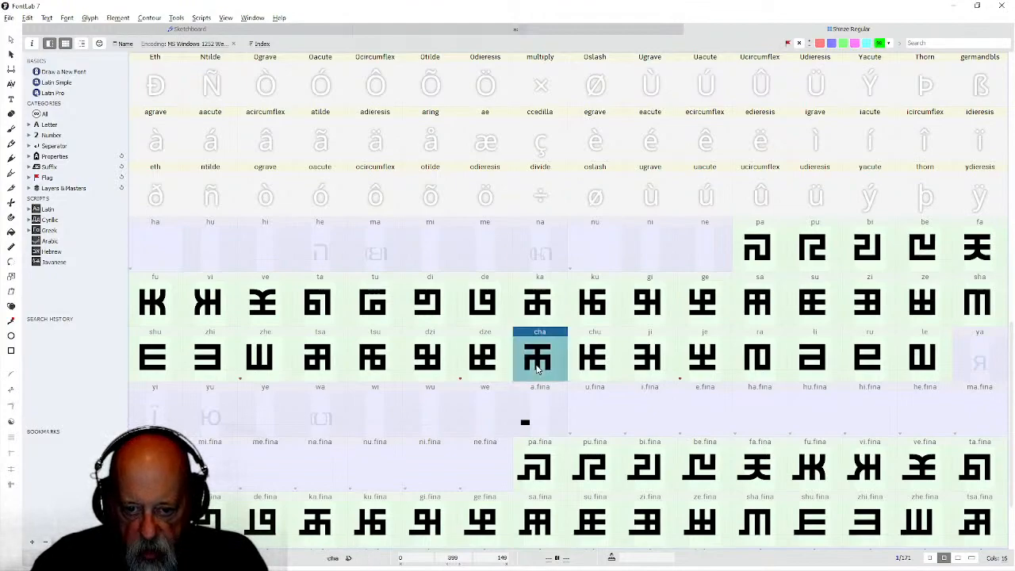
pyautogui.doubleClick(537, 370)
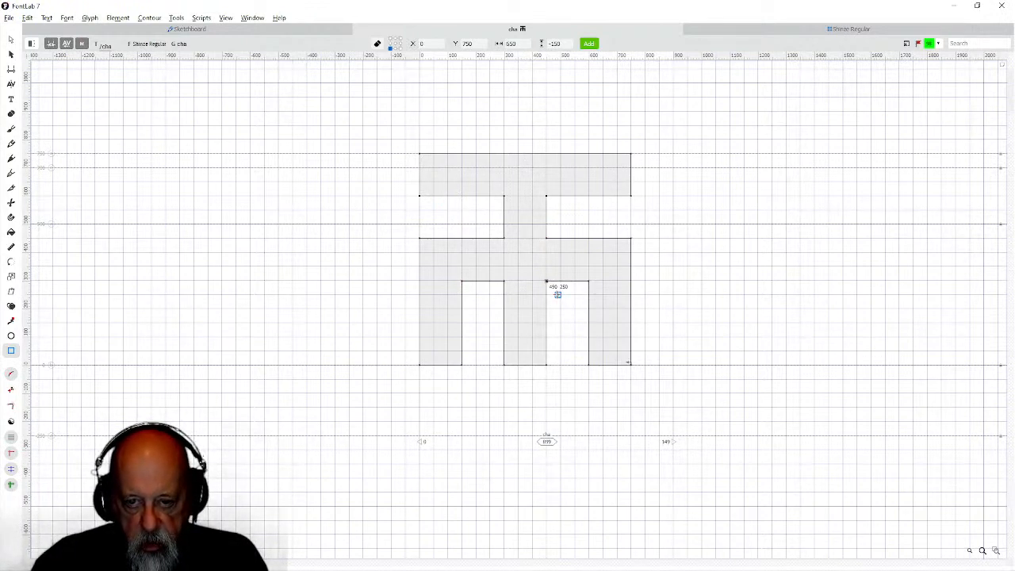
pyautogui.click(705, 30)
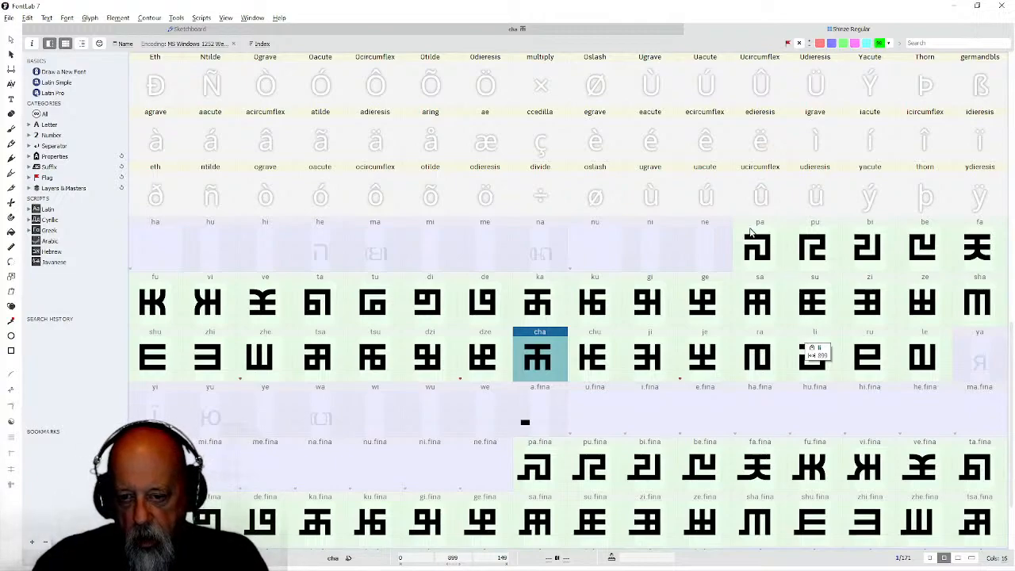
pyautogui.scroll(1, 347, 203)
pyautogui.scroll(9, 347, 204)
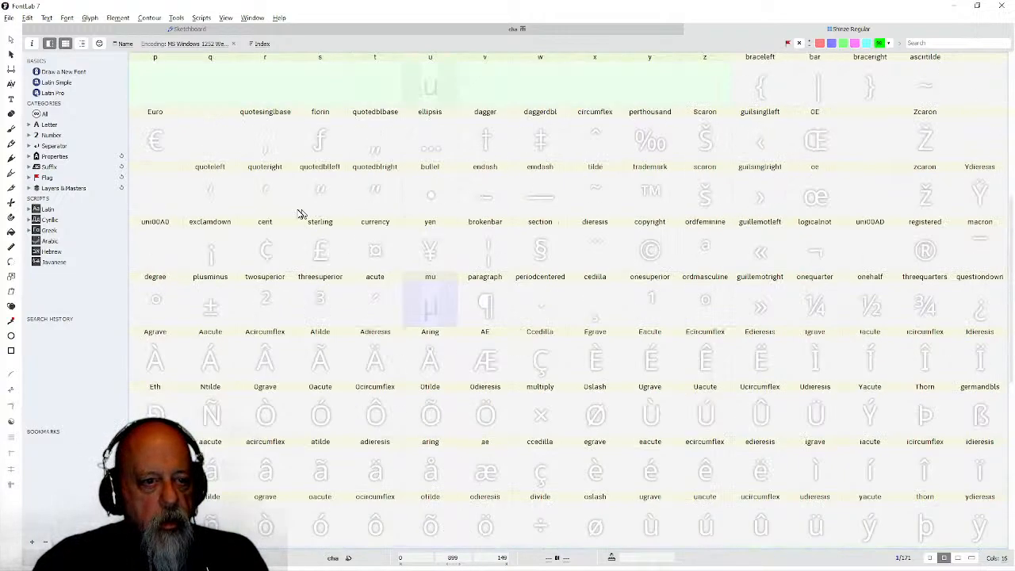
# In the lowercase a glyph, draw three vertical bars about 150 × 400 rising from the baseline at about X 0, 300 and 594.
pyautogui.scroll(-9, 290, 217)
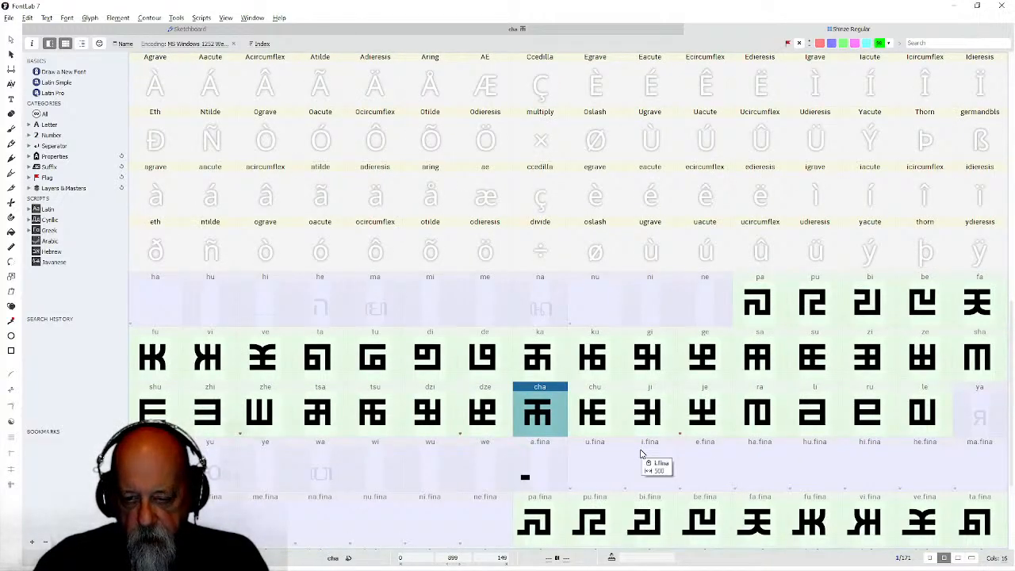
pyautogui.scroll(9, 412, 301)
pyautogui.doubleClick(210, 249)
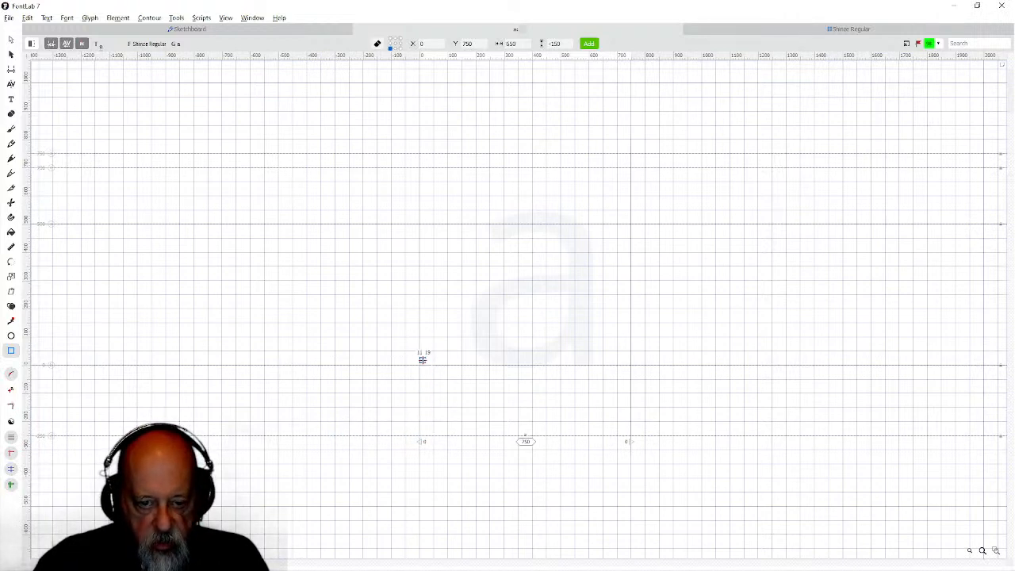
pyautogui.moveTo(419, 364); pyautogui.dragTo(462, 252)
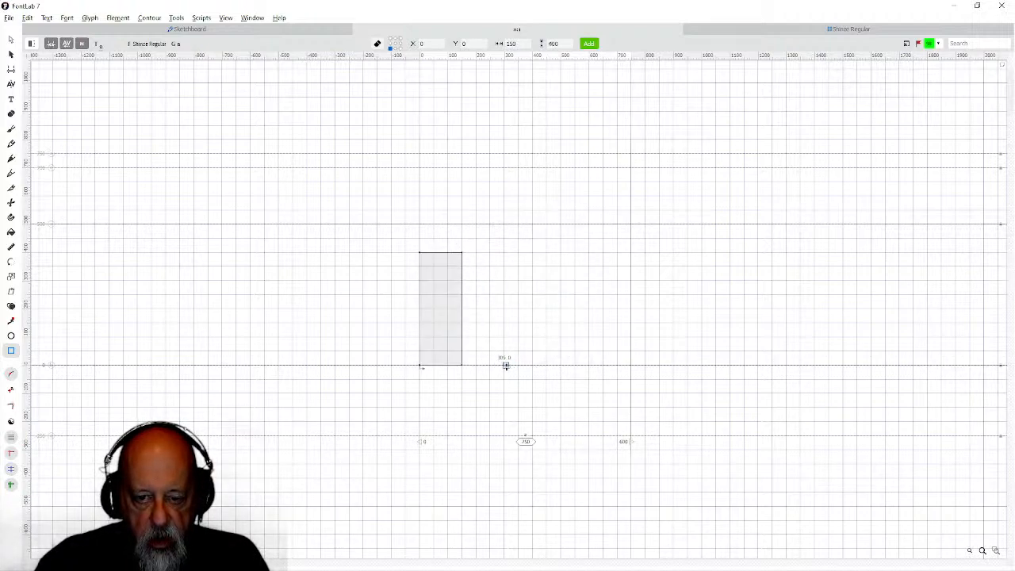
pyautogui.moveTo(504, 365); pyautogui.dragTo(545, 252)
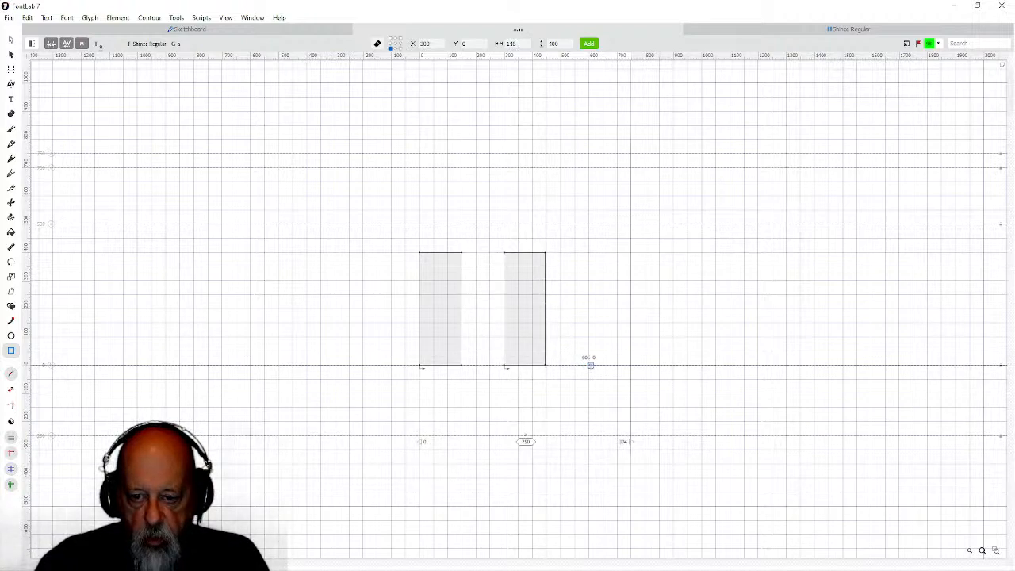
pyautogui.moveTo(586, 364); pyautogui.dragTo(631, 251)
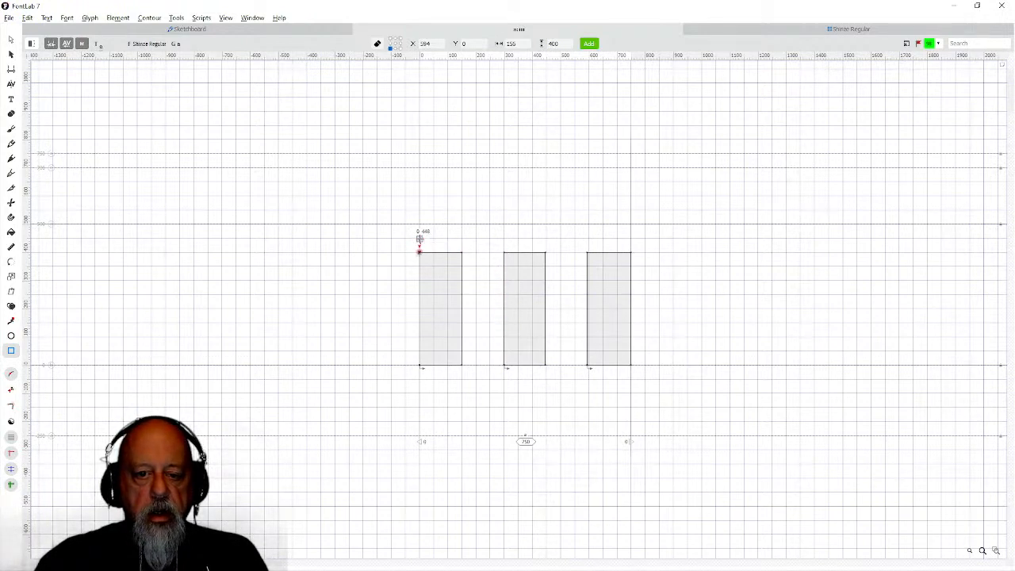
# Draw 750-wide horizontal bars about 150 thick with upper edges at Y 454 and 750, and connect them with vertical bars at both outer sides.
pyautogui.moveTo(420, 236); pyautogui.dragTo(632, 279)
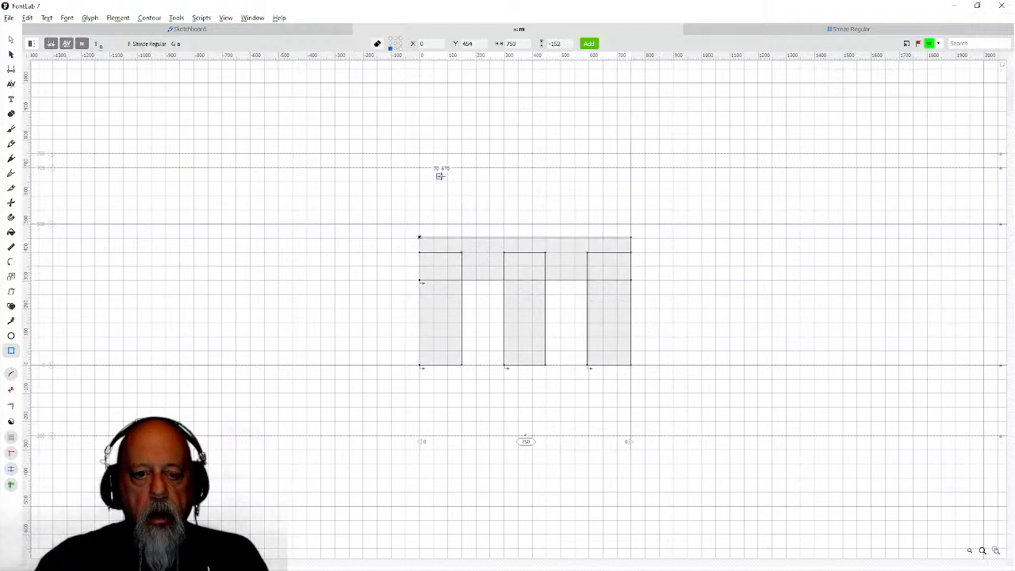
pyautogui.moveTo(419, 153); pyautogui.dragTo(631, 195)
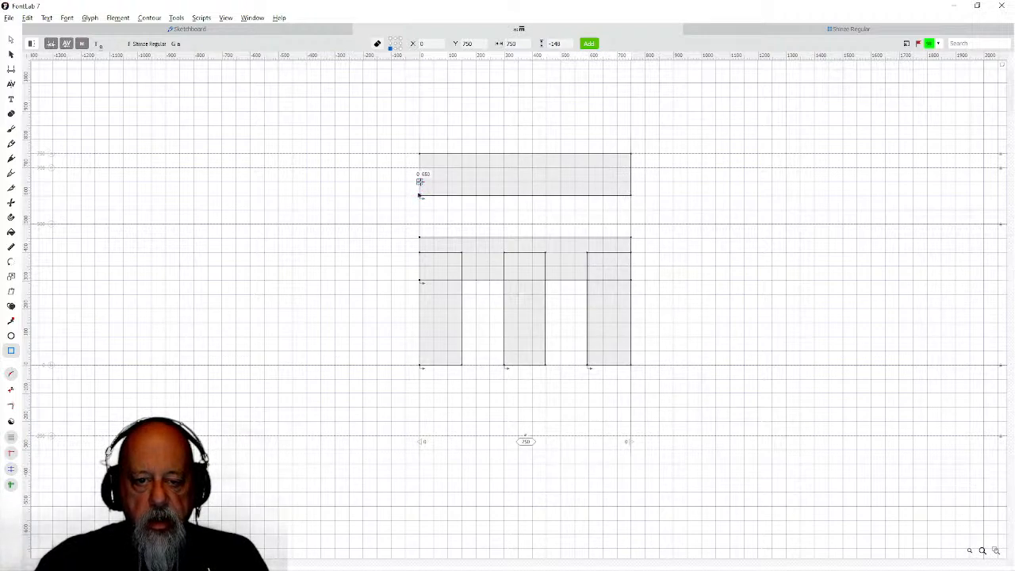
pyautogui.moveTo(419, 181)
pyautogui.mouseDown()
pyautogui.moveTo(462, 230)
pyautogui.moveTo(462, 251)
pyautogui.mouseUp()
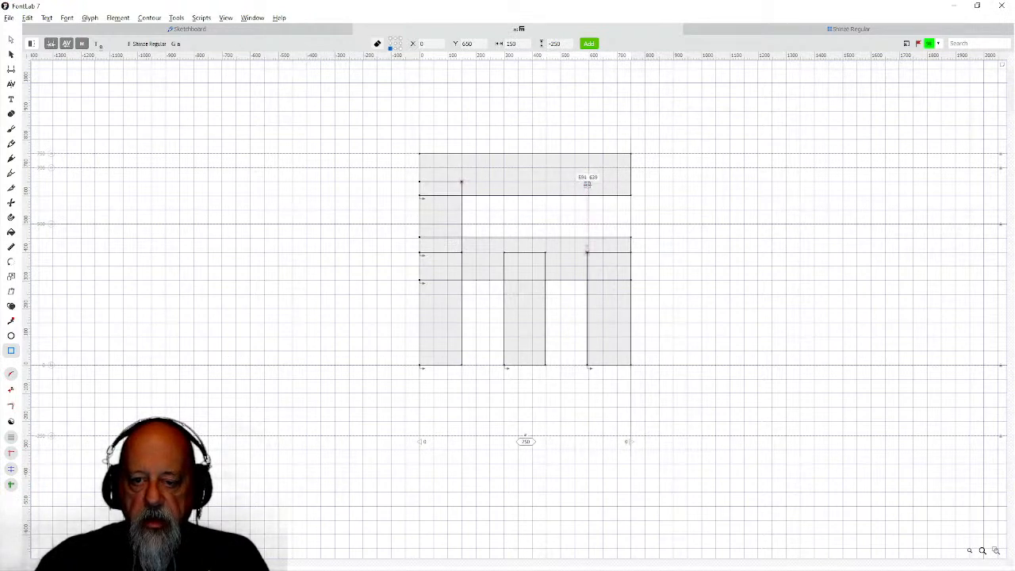
pyautogui.moveTo(587, 181); pyautogui.dragTo(631, 266)
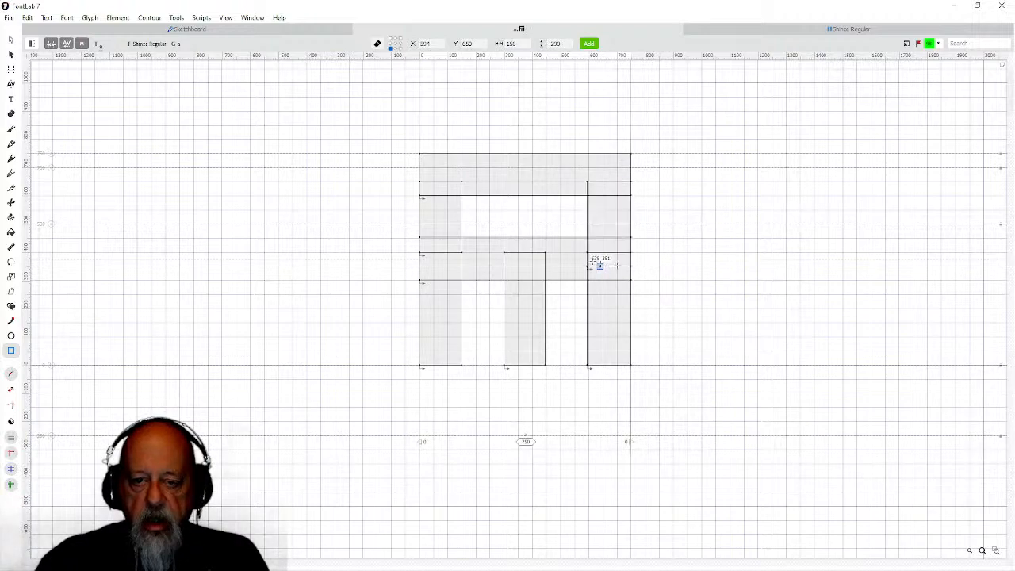
# Merge all overlapping bars of the a glyph into one outline and set its advance width to 897.
pyautogui.click(10, 40)
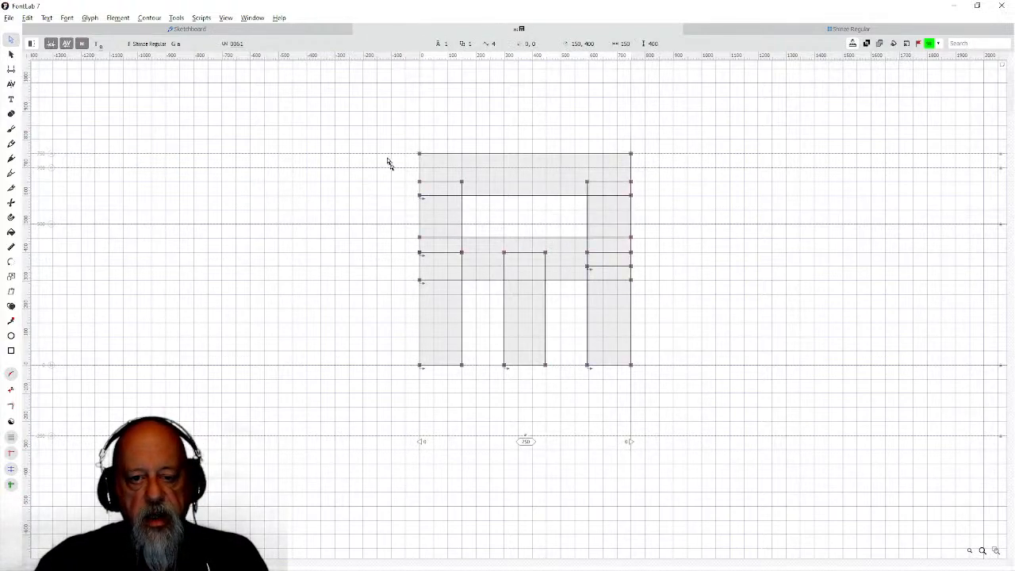
pyautogui.moveTo(399, 171); pyautogui.dragTo(679, 384)
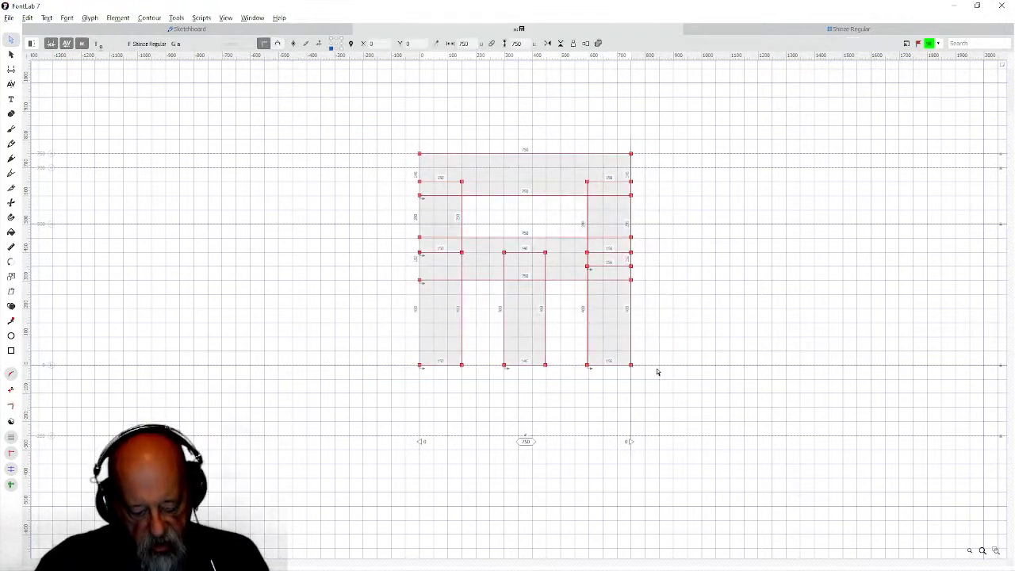
pyautogui.hotkey('ctrl', 'alt', 'o')
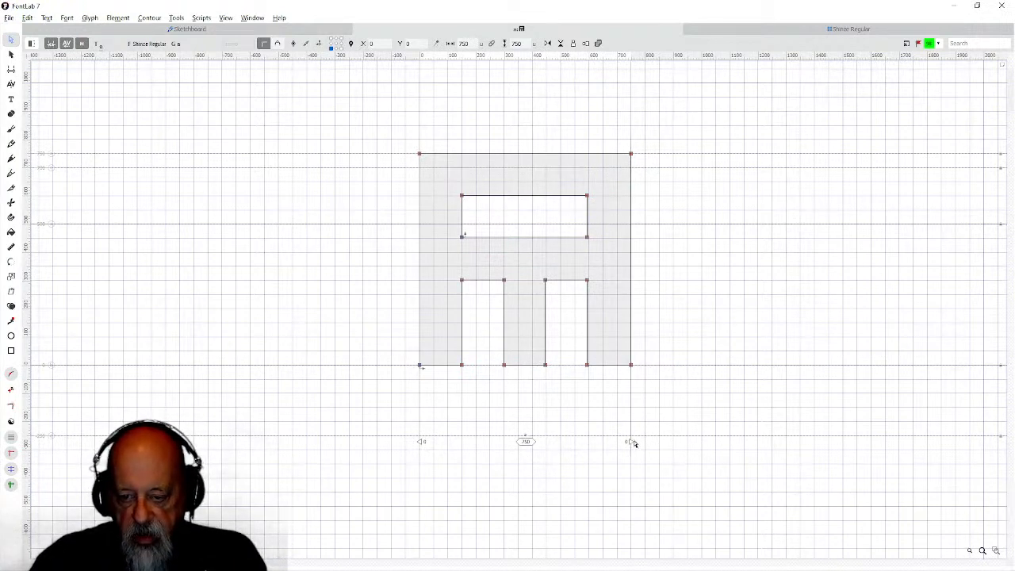
pyautogui.moveTo(630, 440); pyautogui.dragTo(672, 449)
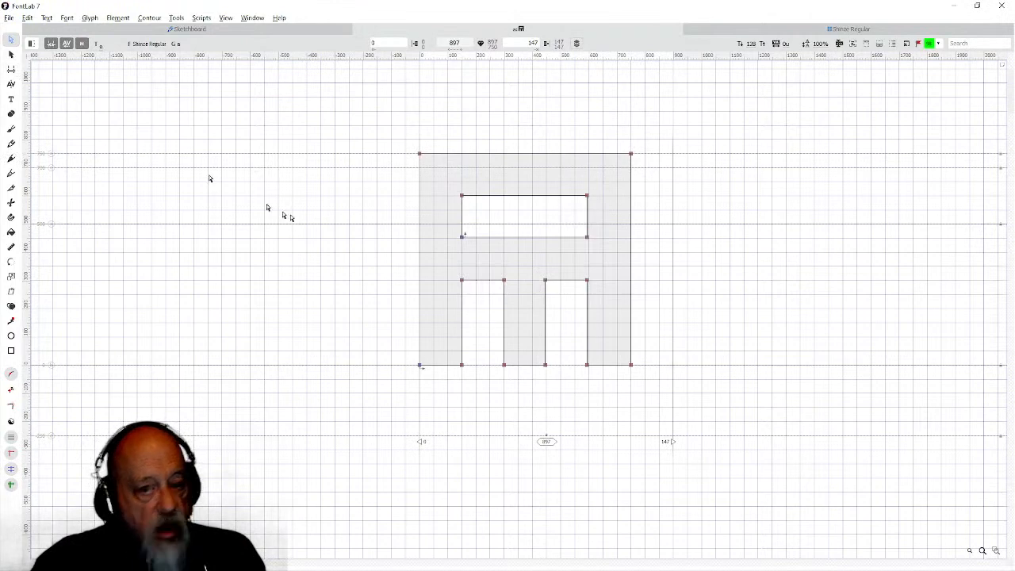
# Nudge the middle leg's right edge to X 447, the right leg's inner edge to X 597 and the enclosed counter's right edge to X 595.
pyautogui.moveTo(537, 268); pyautogui.dragTo(568, 388)
pyautogui.press('Right')
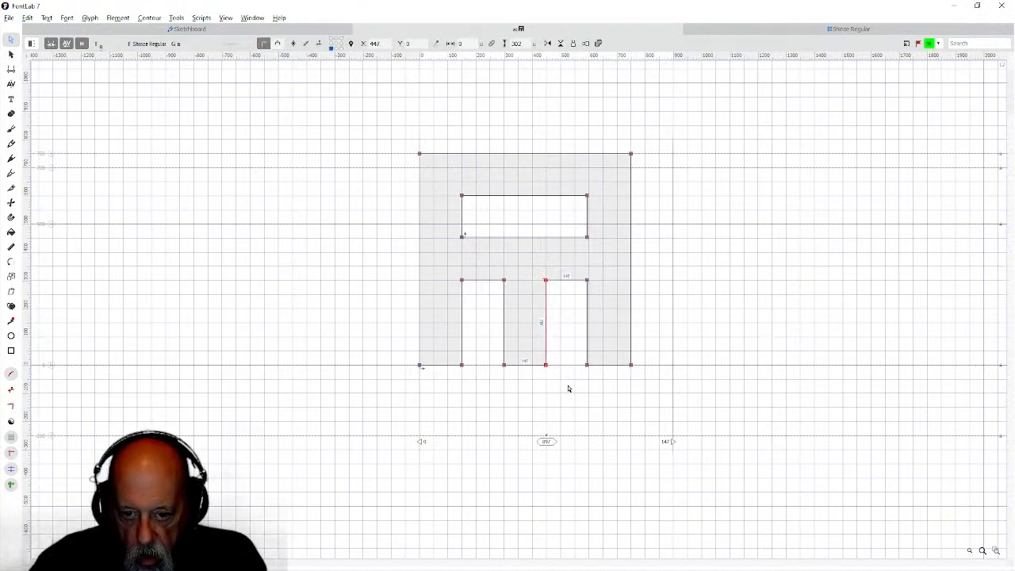
pyautogui.moveTo(572, 260); pyautogui.dragTo(603, 419)
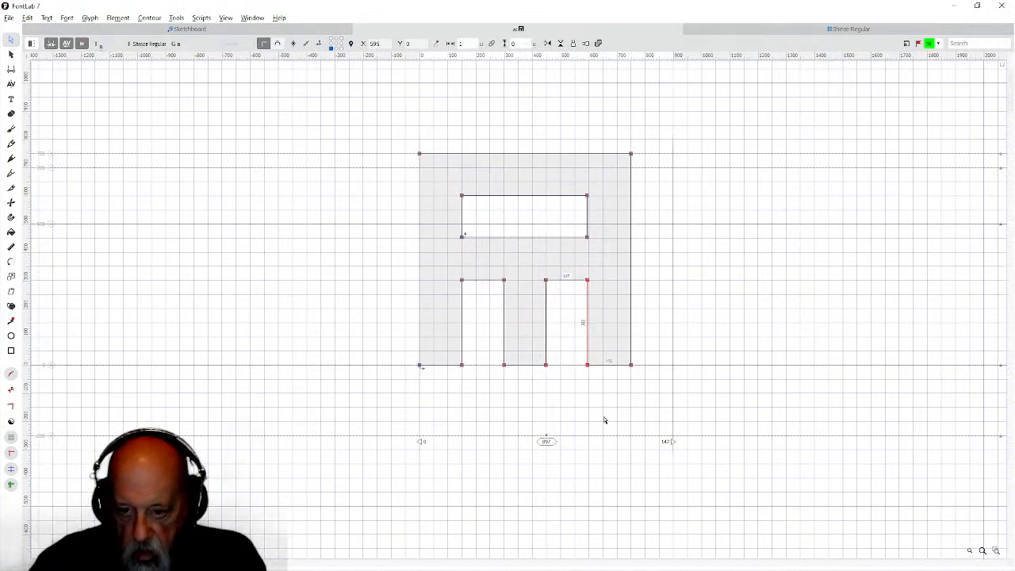
pyautogui.press('Right')
pyautogui.press('Right')
pyautogui.press('Right')
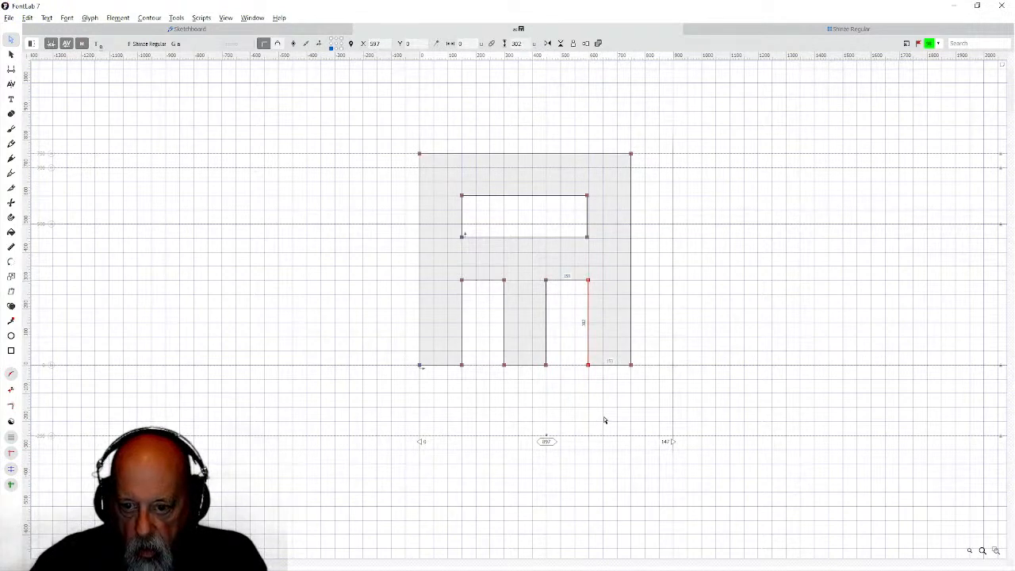
pyautogui.moveTo(571, 182); pyautogui.dragTo(598, 255)
pyautogui.press('Right')
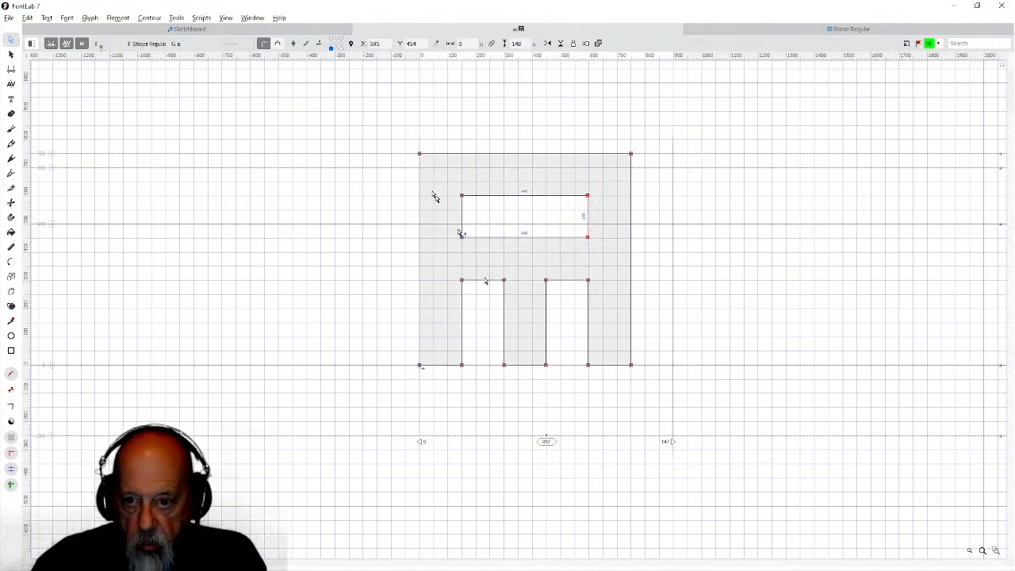
# Copy the complete a outline into the lowercase u glyph and set that glyph's advance width to 897.
pyautogui.moveTo(352, 135); pyautogui.dragTo(722, 455)
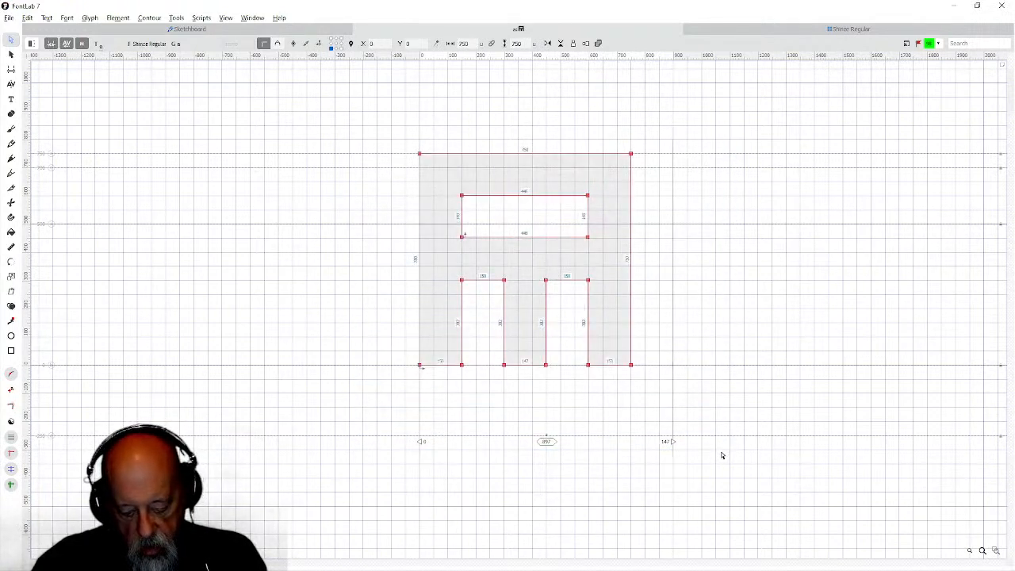
pyautogui.click(711, 32)
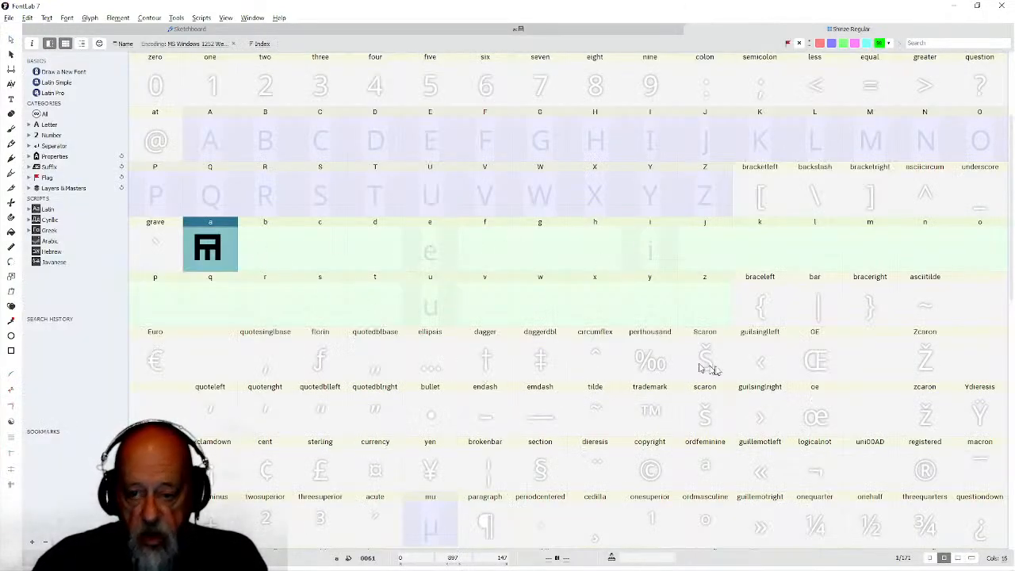
pyautogui.click(438, 306)
pyautogui.doubleClick(439, 307)
pyautogui.hotkey('ctrl', 'v')
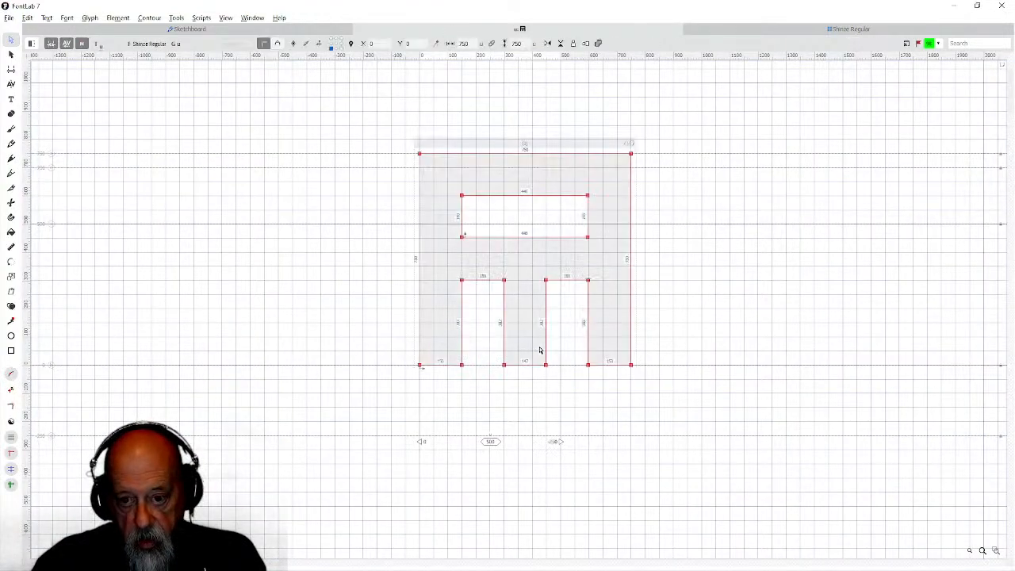
pyautogui.moveTo(560, 441)
pyautogui.mouseDown()
pyautogui.moveTo(702, 443)
pyautogui.moveTo(680, 446)
pyautogui.moveTo(673, 460)
pyautogui.mouseUp()
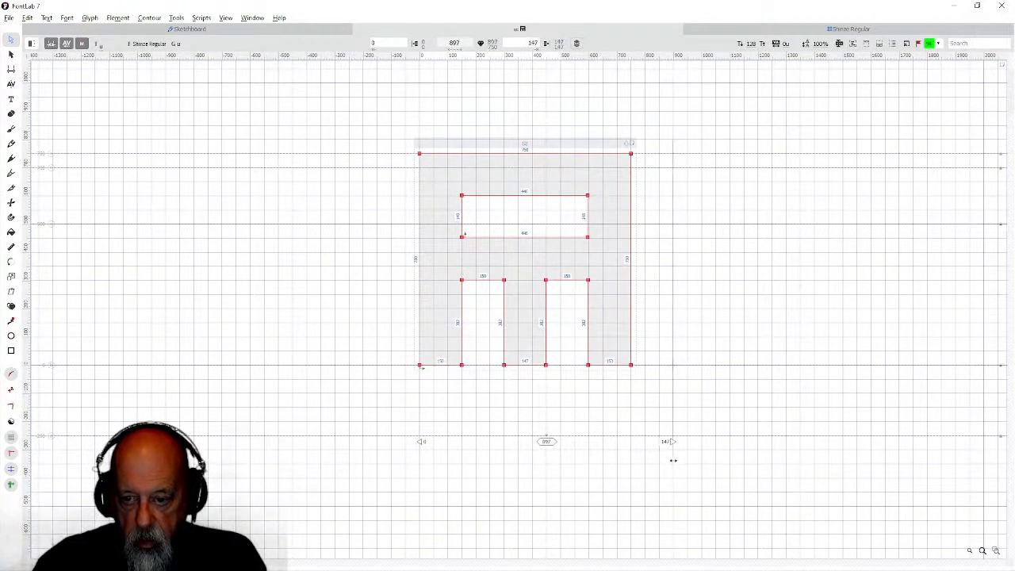
# Rotate the pasted outline in the u glyph by 90°.
pyautogui.click(176, 18)
pyautogui.moveTo(238, 43)
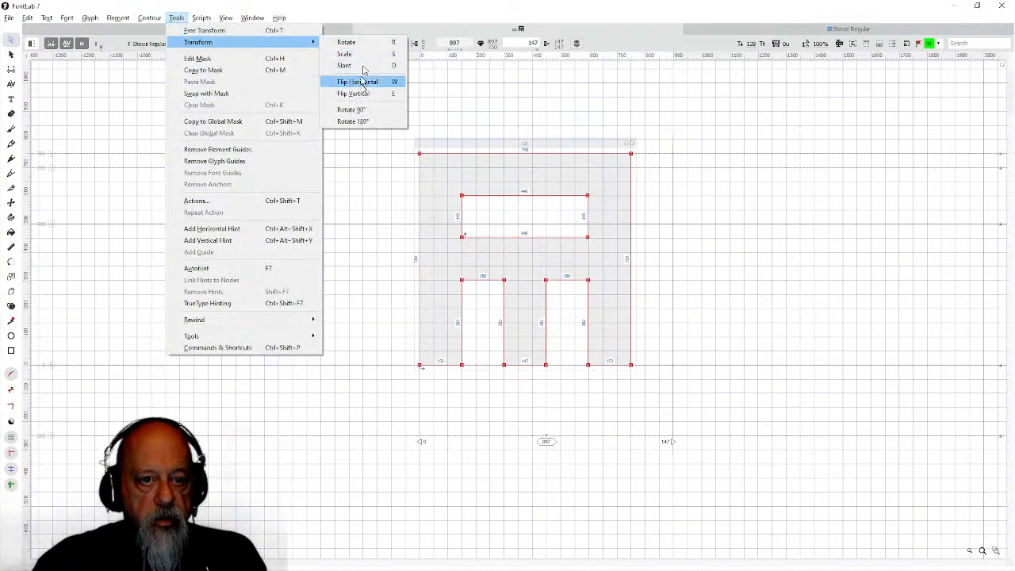
pyautogui.click(358, 110)
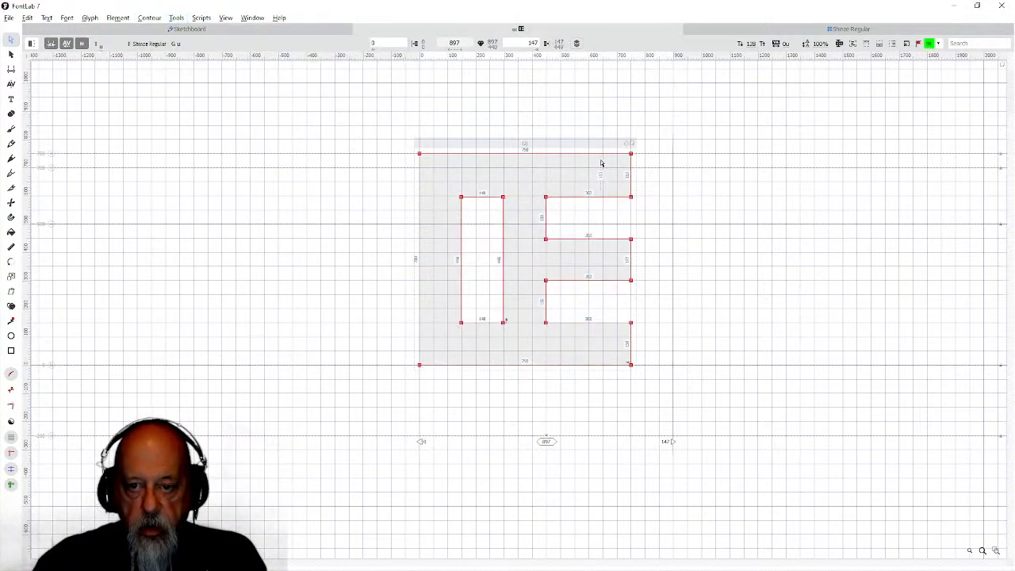
# Paste the a outline into the lowercase i glyph and rotate it by 180°.
pyautogui.click(748, 29)
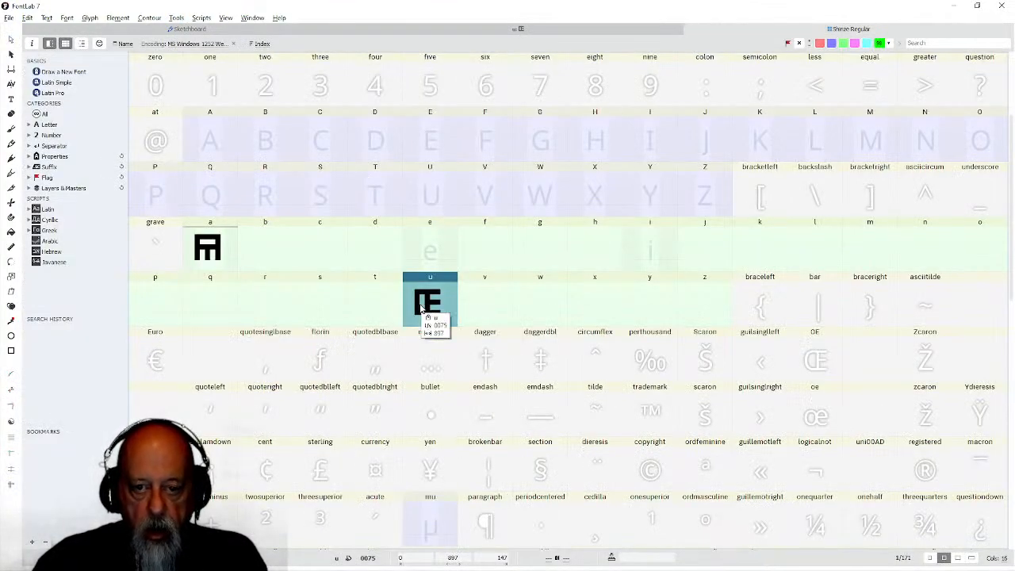
pyautogui.doubleClick(641, 248)
pyautogui.hotkey('ctrl', 'v')
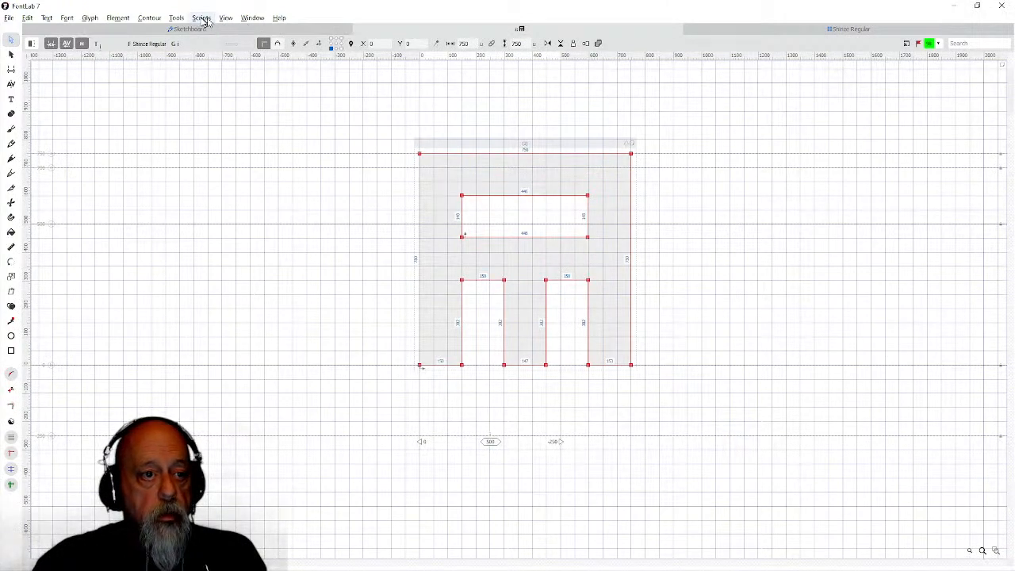
pyautogui.click(176, 17)
pyautogui.moveTo(237, 42)
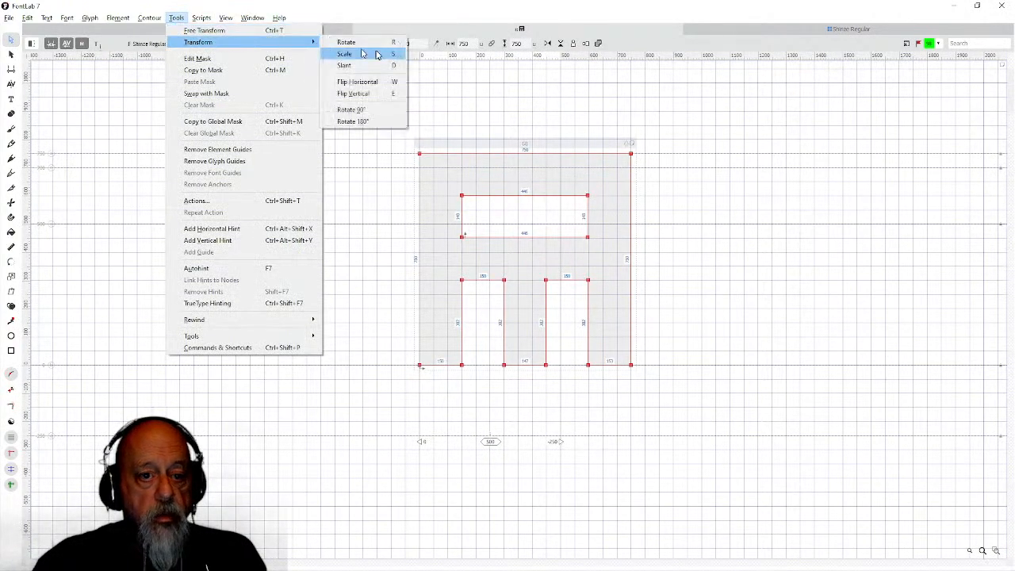
pyautogui.click(353, 121)
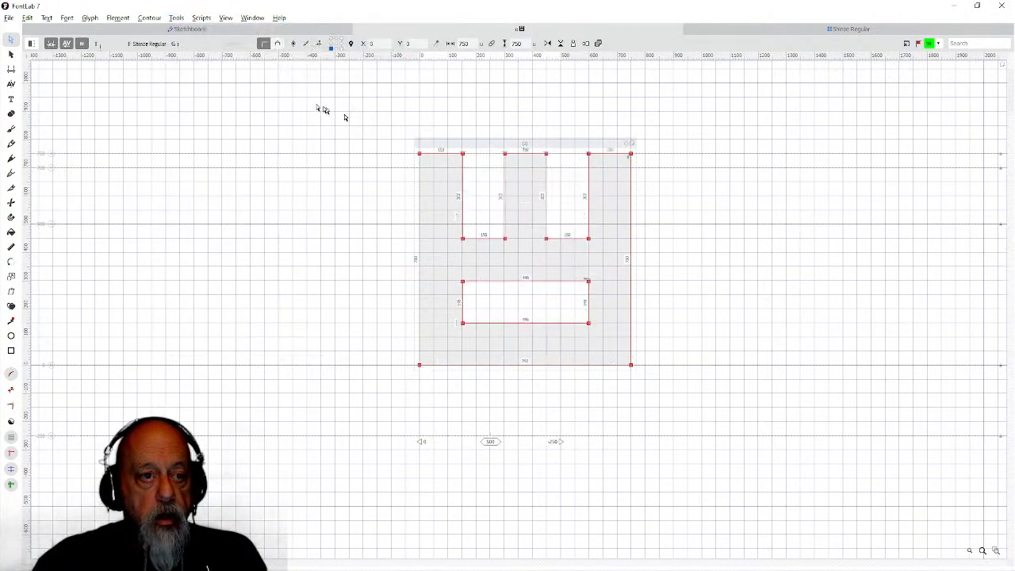
# Rotate the i outline by another 90° and set the glyph's advance width to 897.
pyautogui.click(176, 18)
pyautogui.moveTo(238, 42)
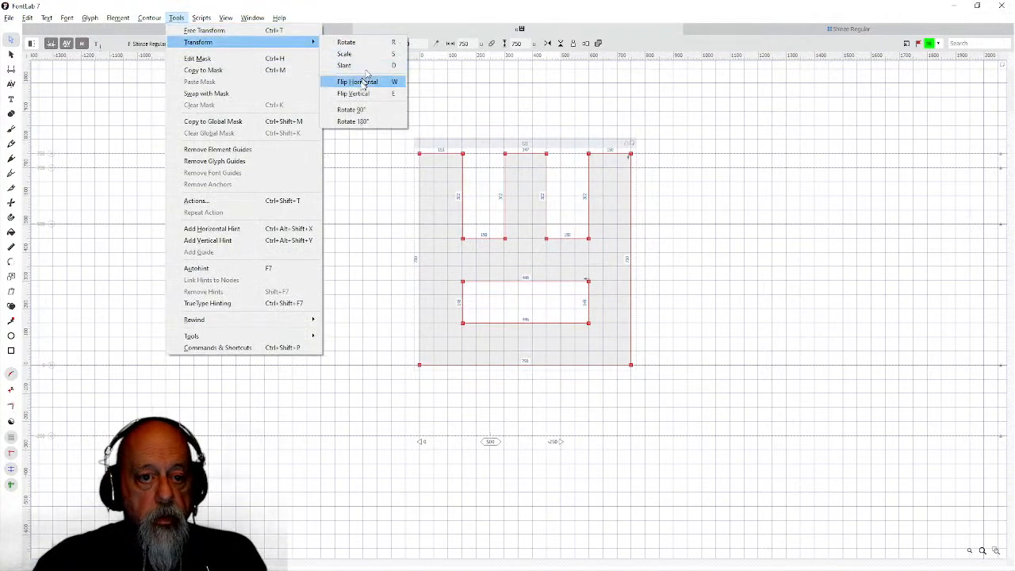
pyautogui.click(356, 115)
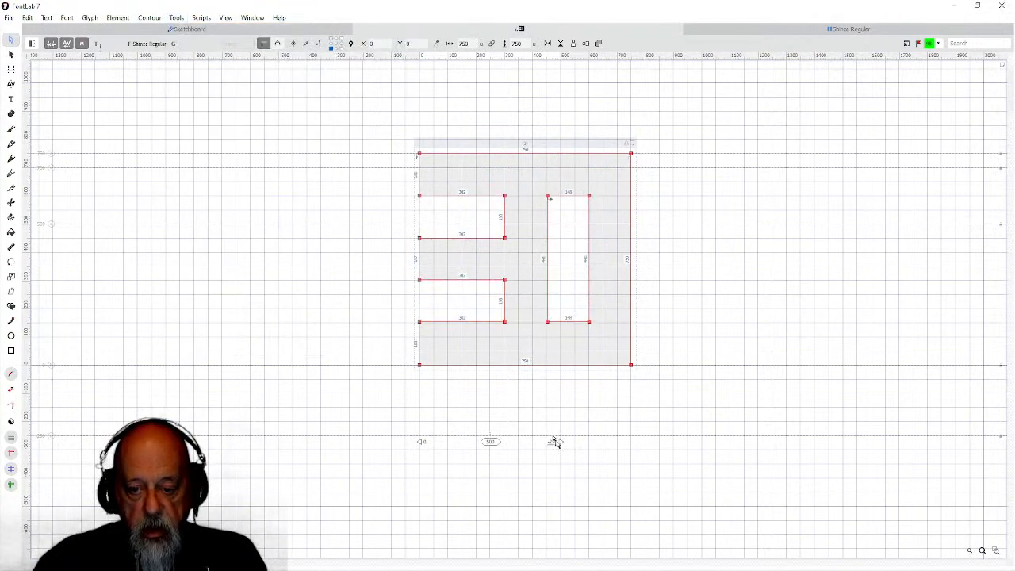
pyautogui.moveTo(558, 441); pyautogui.dragTo(672, 446)
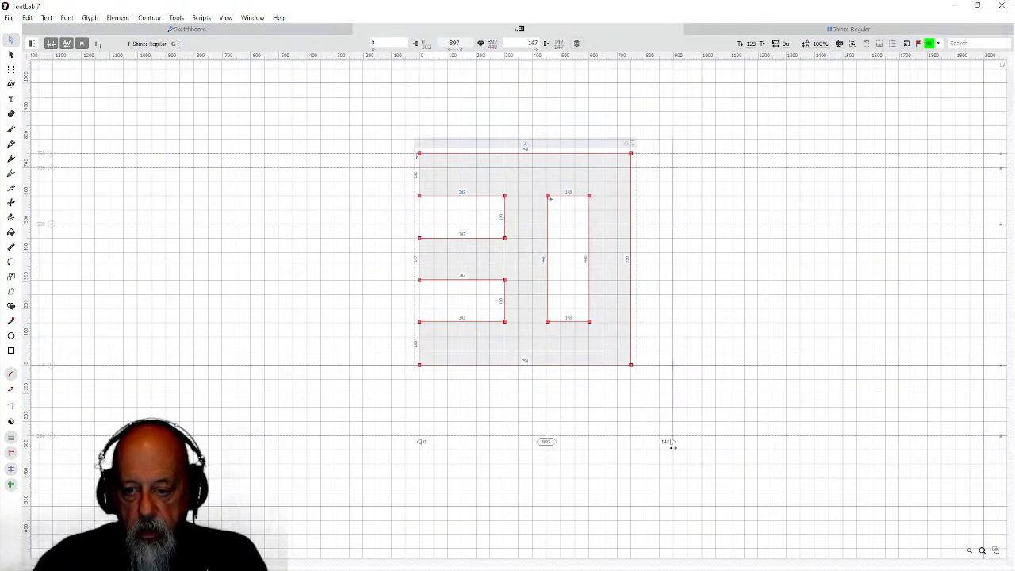
# Return to the font overview and merge its detached window back into the main window.
pyautogui.click(700, 32)
pyautogui.moveTo(422, 222); pyautogui.dragTo(405, 228)
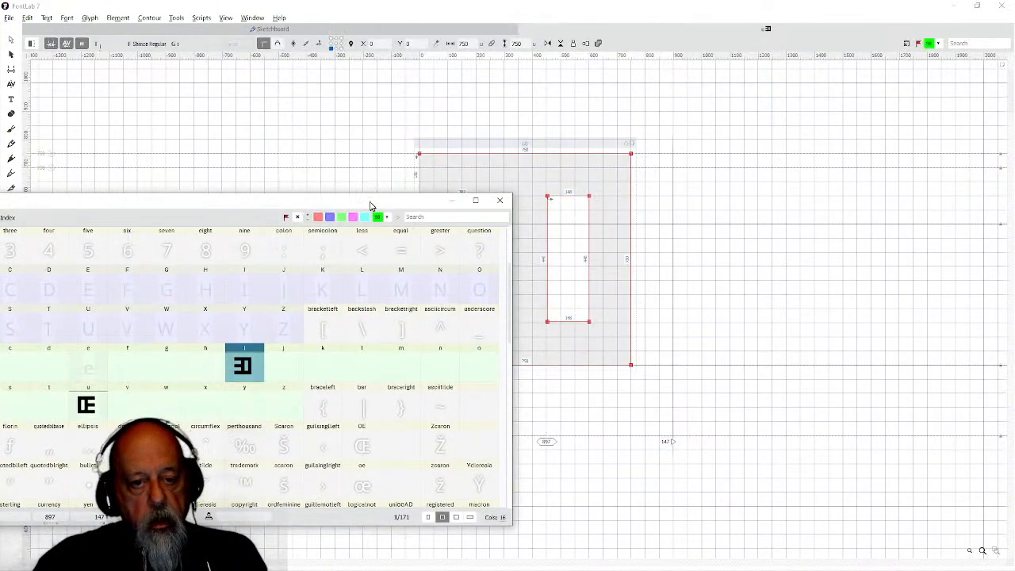
pyautogui.click(252, 17)
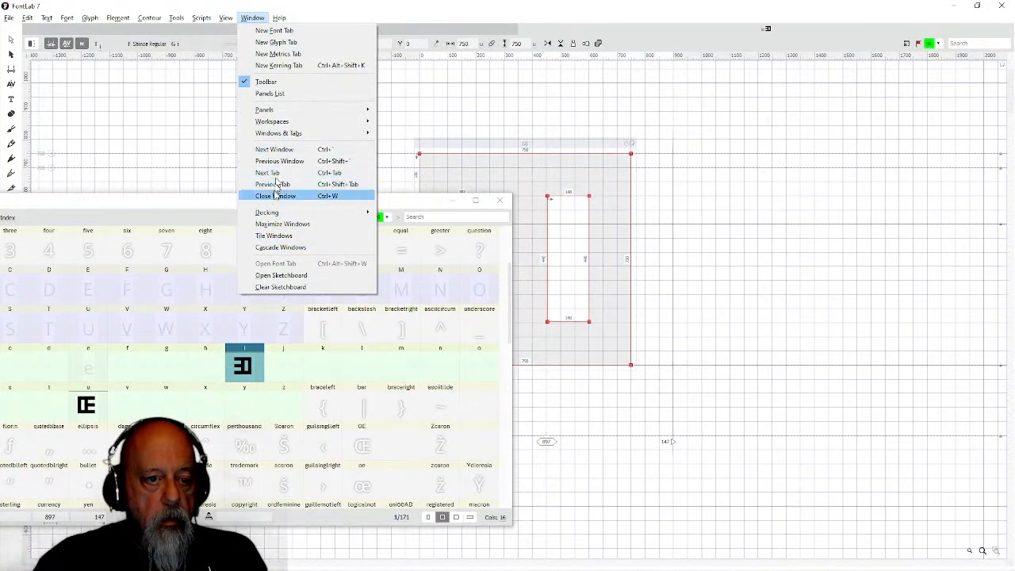
pyautogui.moveTo(273, 214)
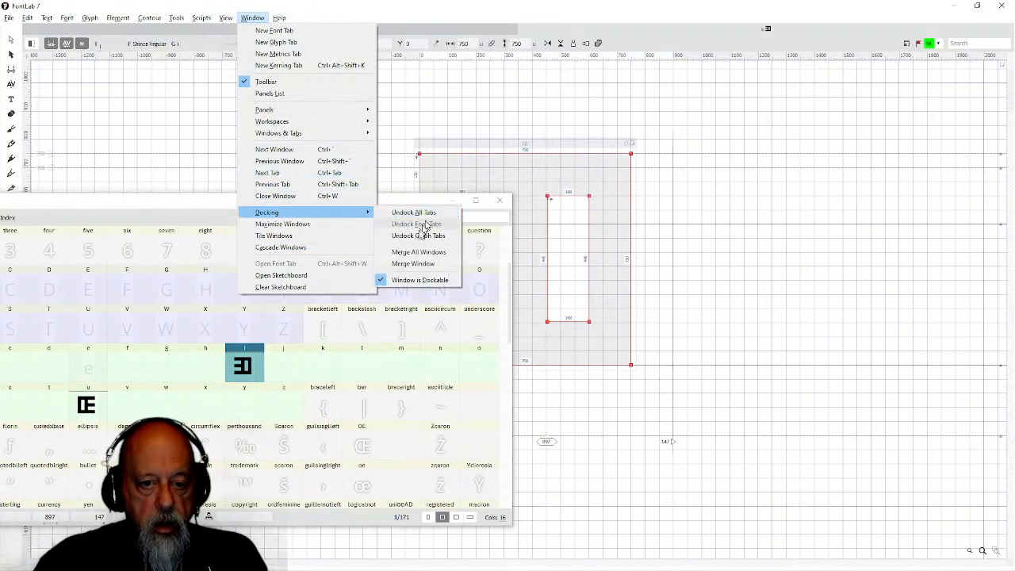
pyautogui.click(410, 265)
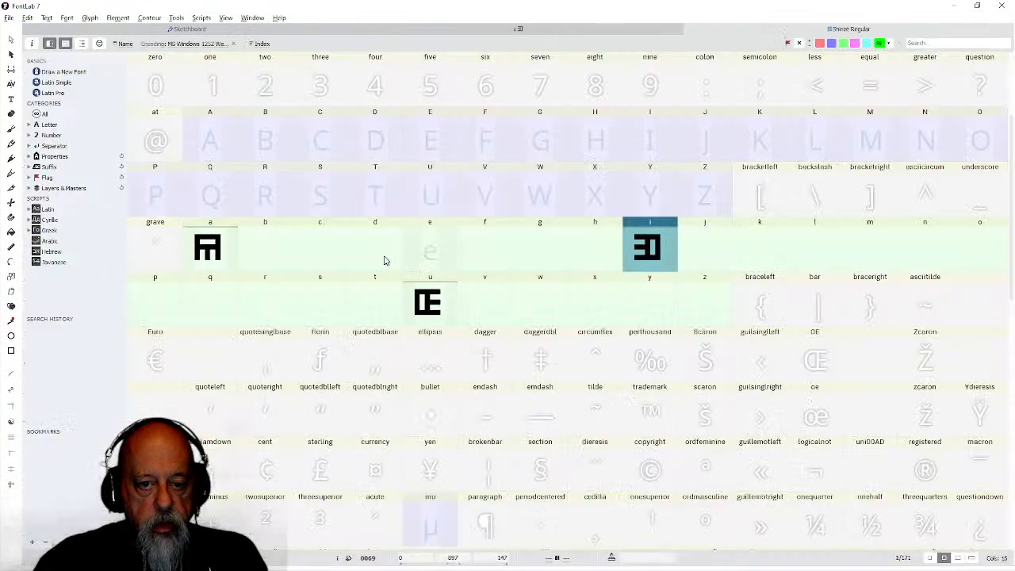
# Paste the a outline into the lowercase e glyph and widen the glyph's advance width to 901.
pyautogui.doubleClick(428, 256)
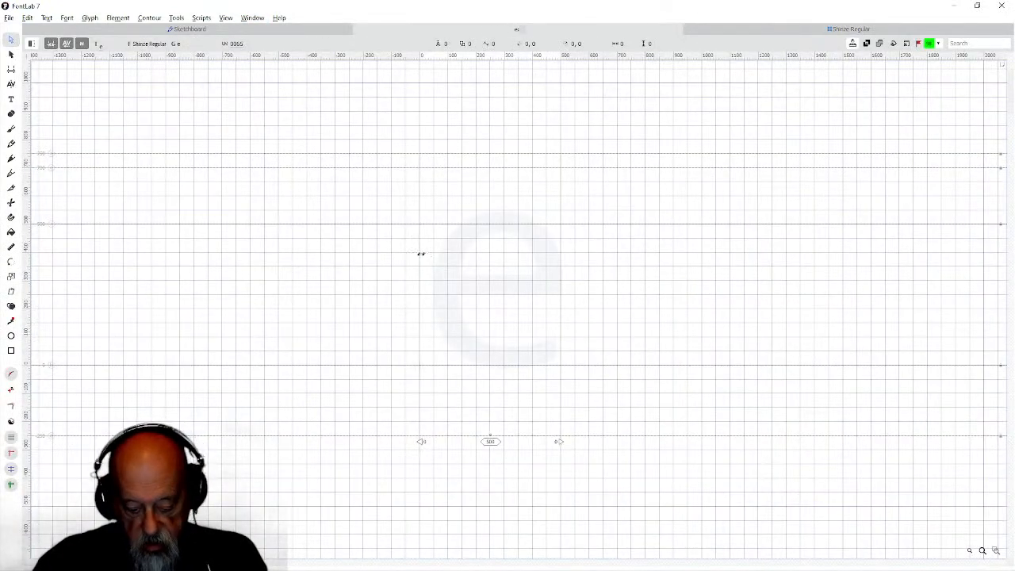
pyautogui.hotkey('ctrl', 'v')
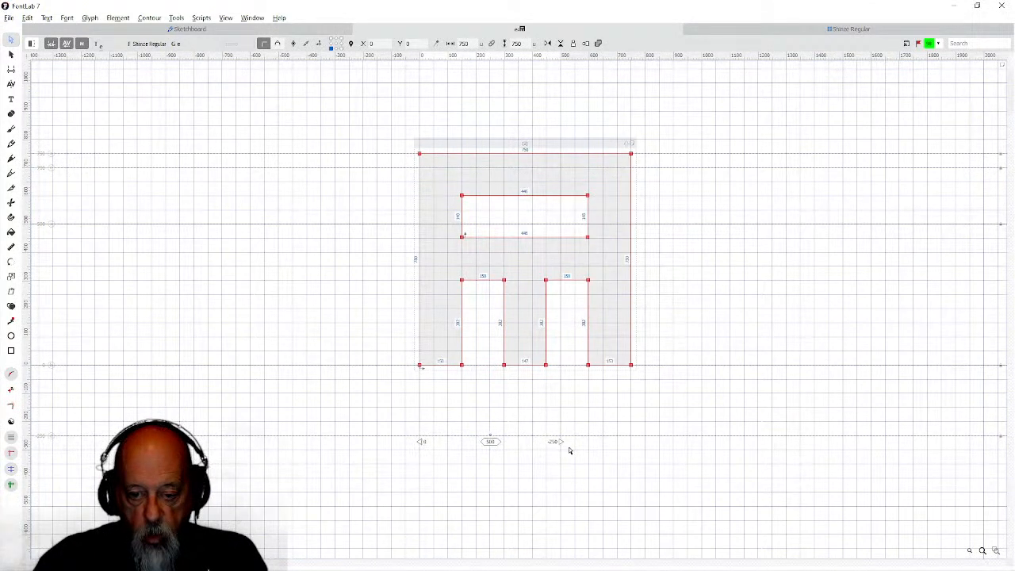
pyautogui.moveTo(559, 442); pyautogui.dragTo(673, 450)
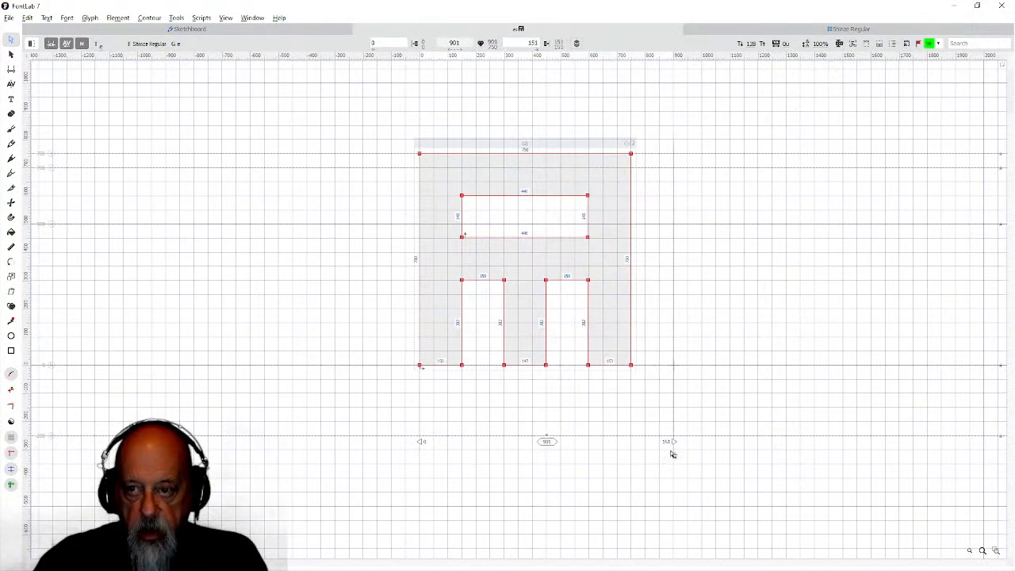
# Rotate the pasted outline in the e glyph by 180° and leave the glyph.
pyautogui.click(176, 18)
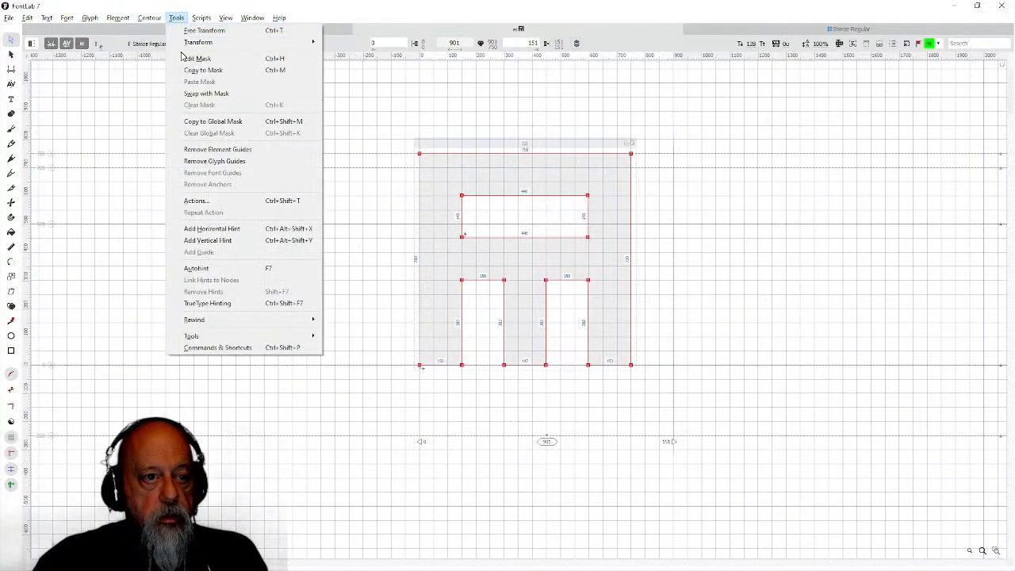
pyautogui.moveTo(238, 42)
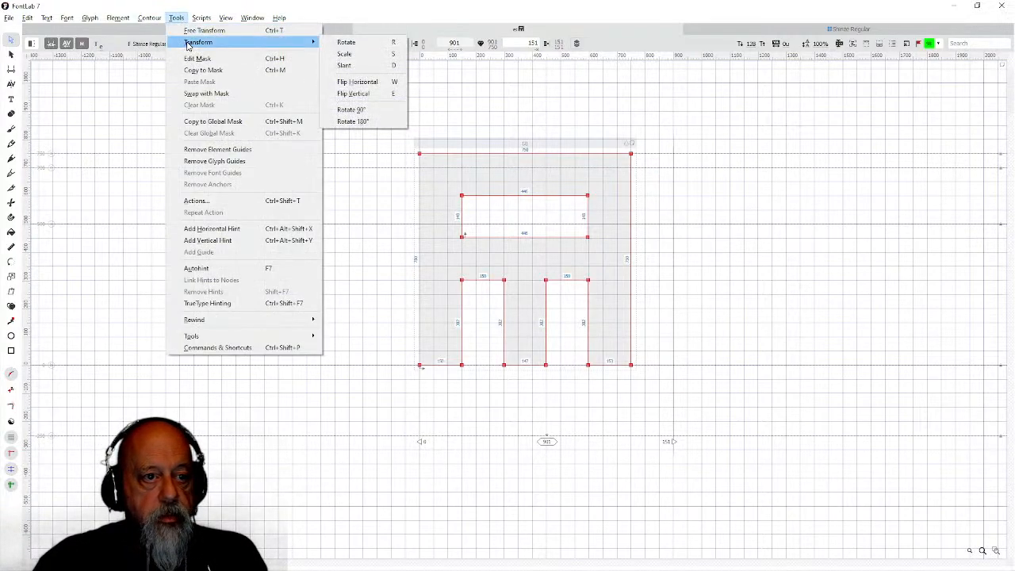
pyautogui.click(349, 121)
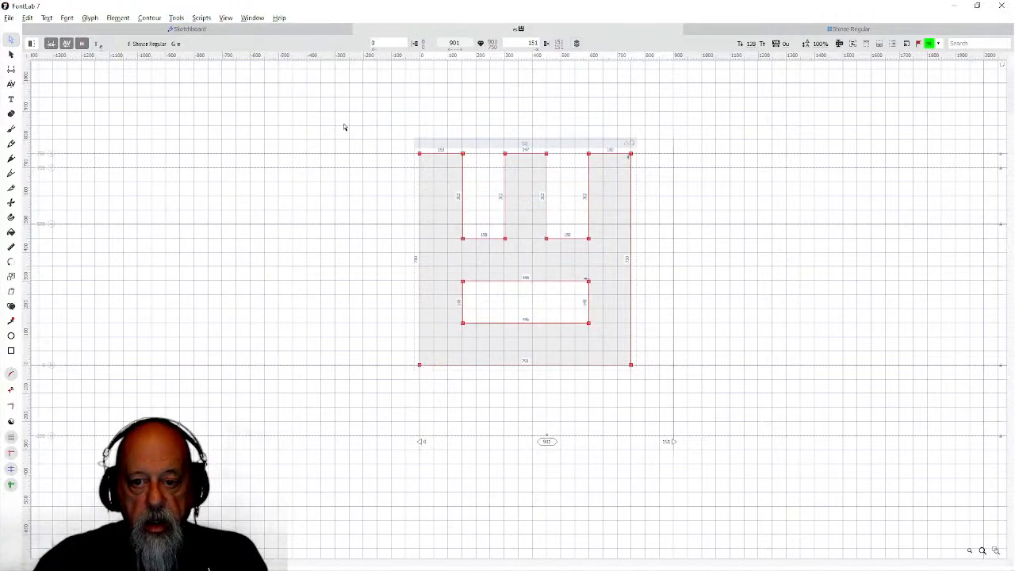
pyautogui.click(734, 33)
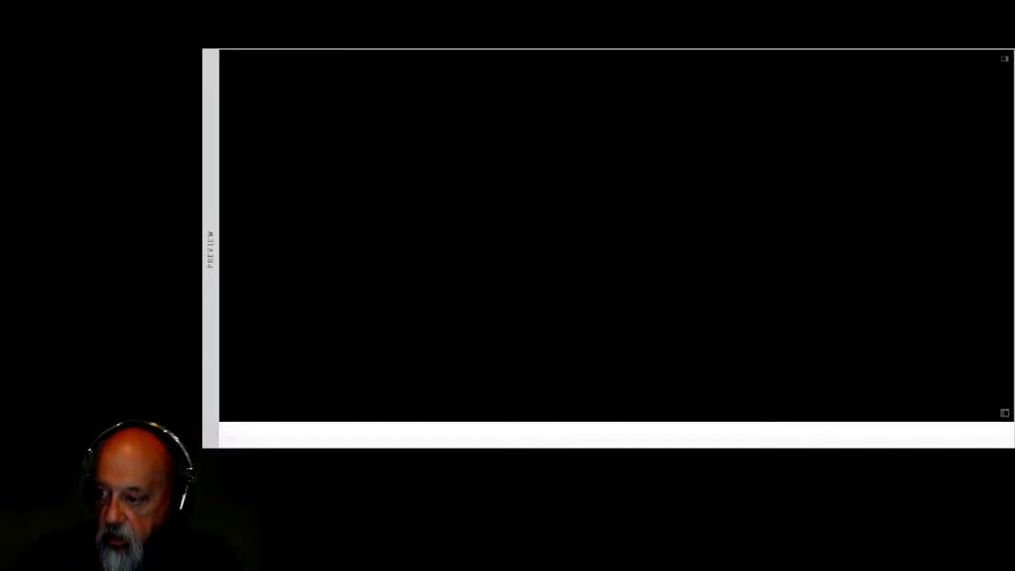
# Preview the sample text "ashiki" to examine how the final-form glyphs join.
pyautogui.click(260, 430)
pyautogui.write('a')
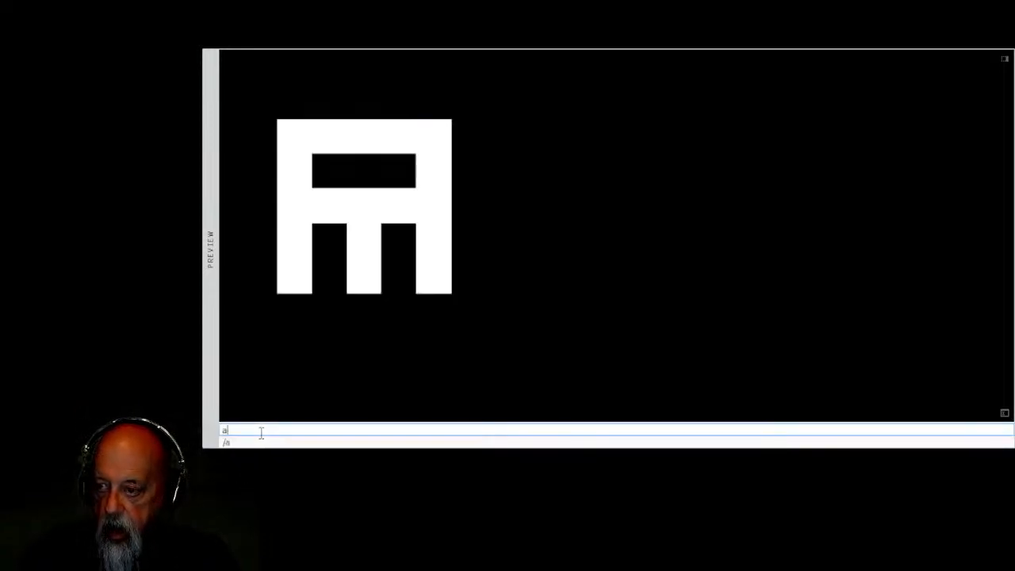
pyautogui.write('sh')
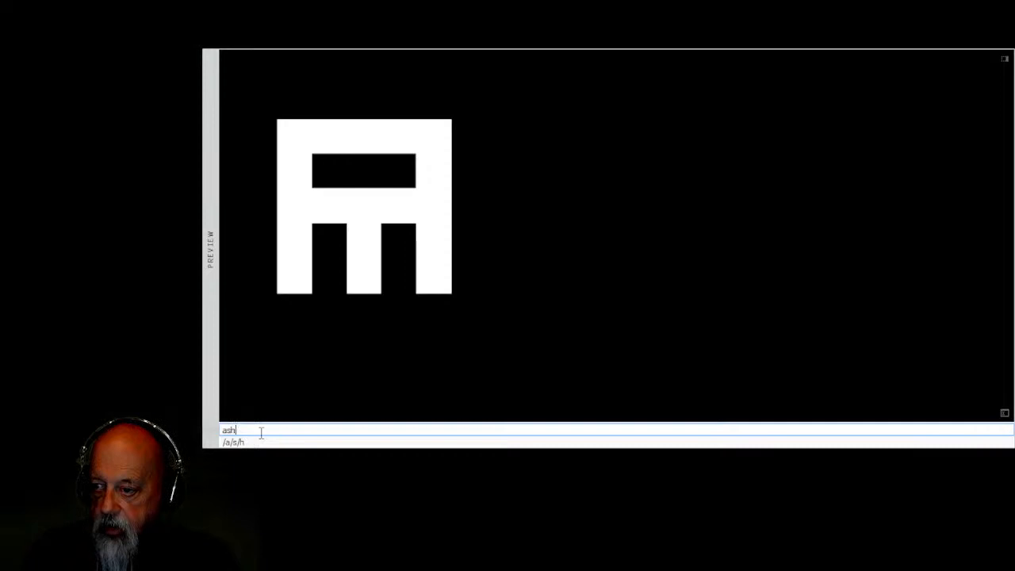
pyautogui.write('ik')
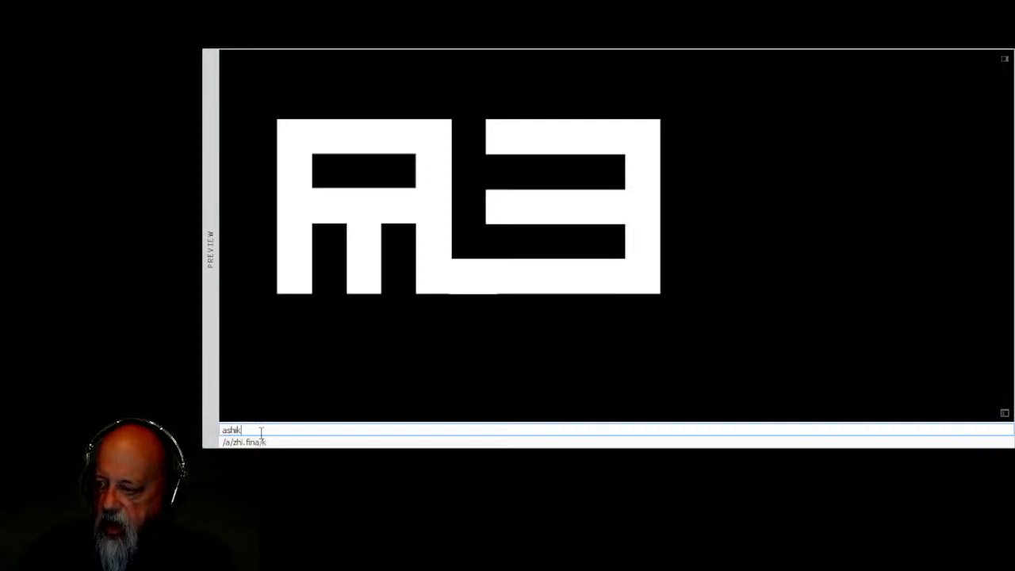
pyautogui.write('i')
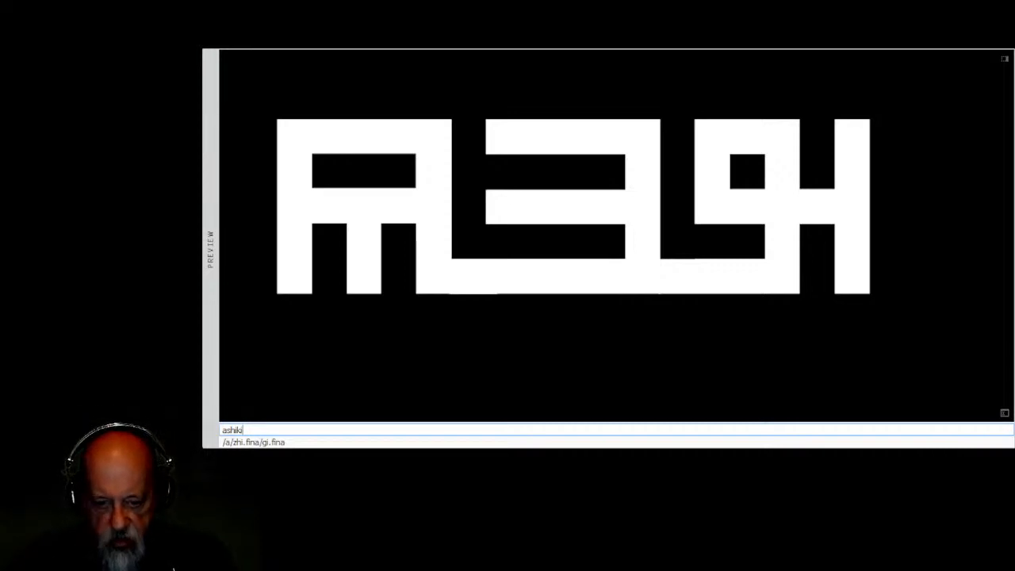
pyautogui.press('Return')
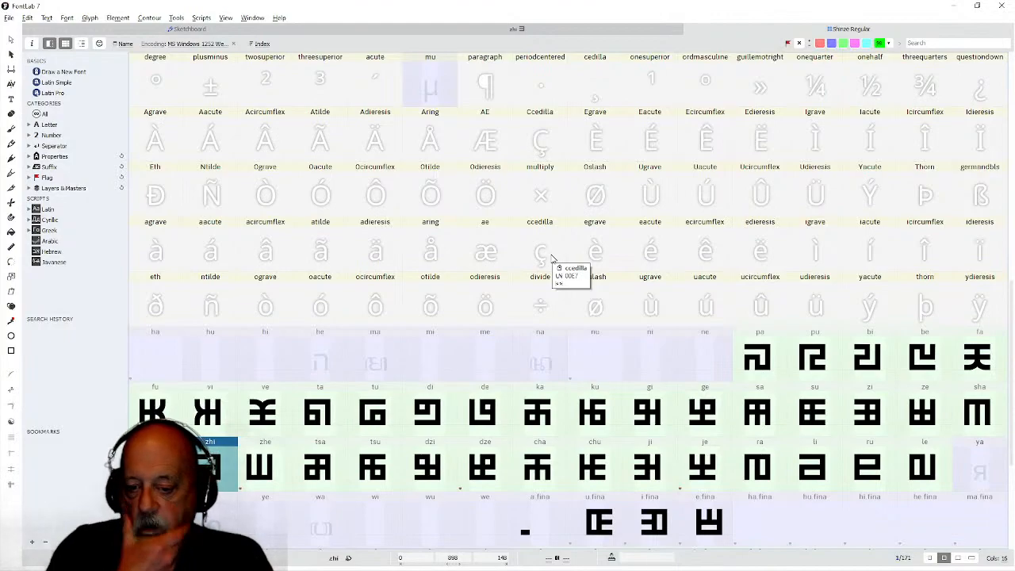
# Copy the connecting bar outline from the a.fina glyph and return to the font overview.
pyautogui.scroll(-3, 553, 262)
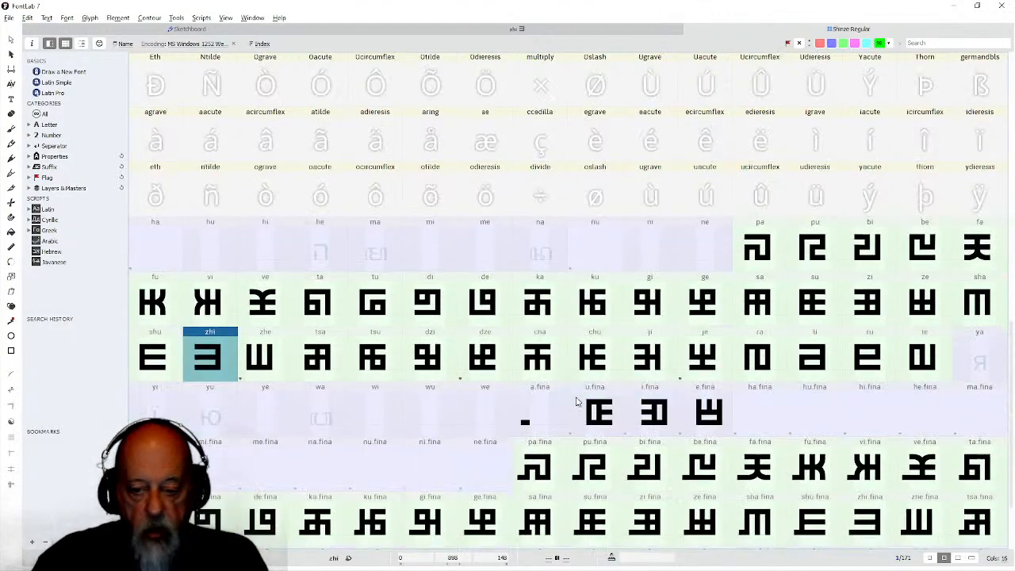
pyautogui.doubleClick(554, 372)
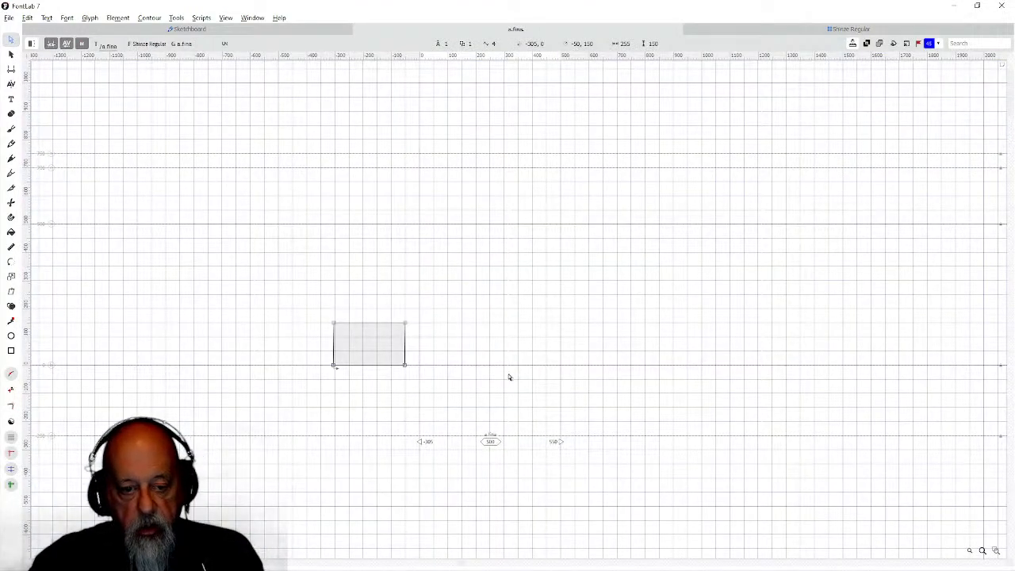
pyautogui.hotkey('ctrl', 'a')
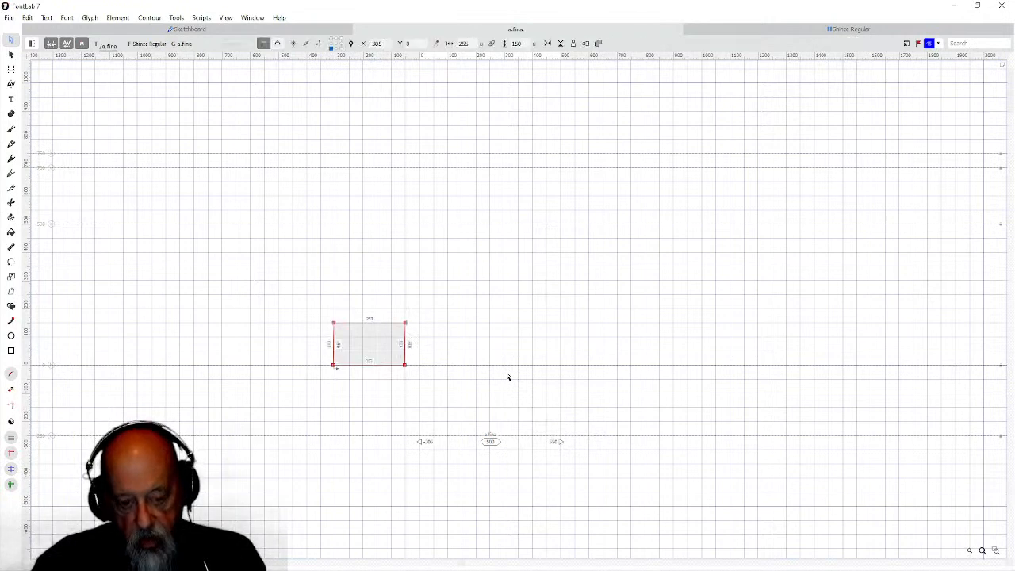
pyautogui.click(720, 30)
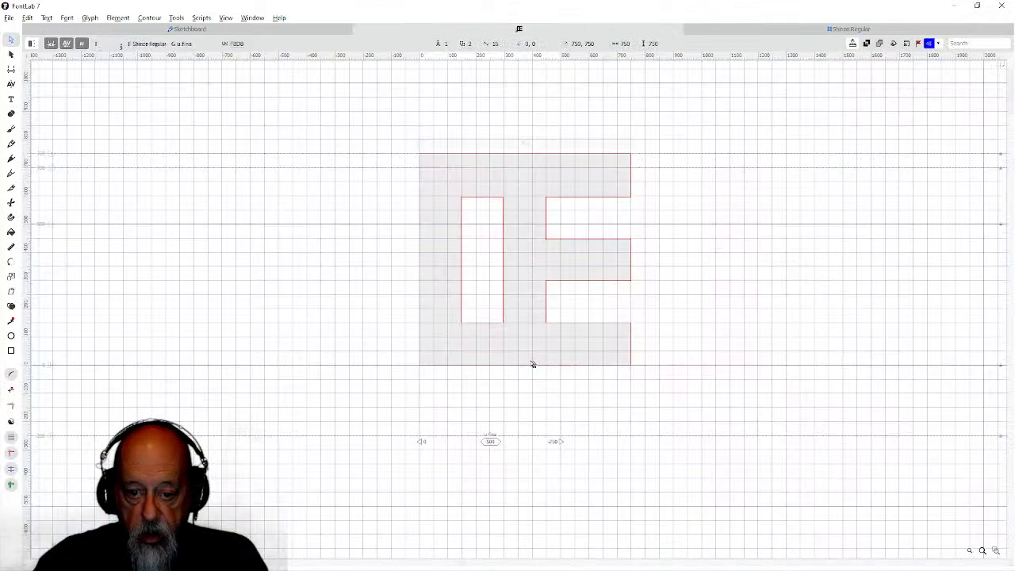
# Decompose the u.fina, i.fina and e.fina glyphs together in the font overview.
pyautogui.click(768, 29)
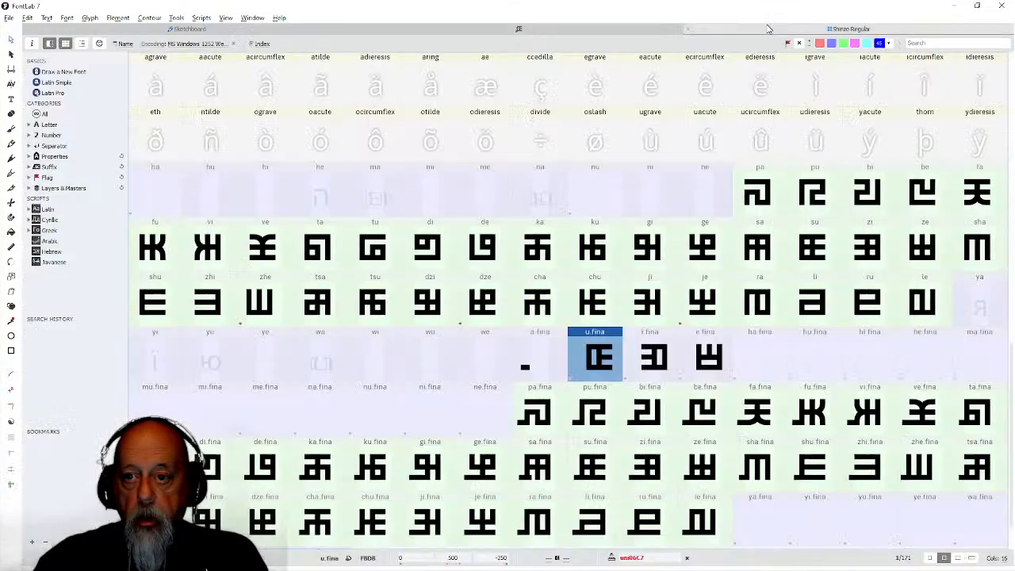
pyautogui.keyDown('shift'); pyautogui.click(658, 360); pyautogui.keyUp('shift')
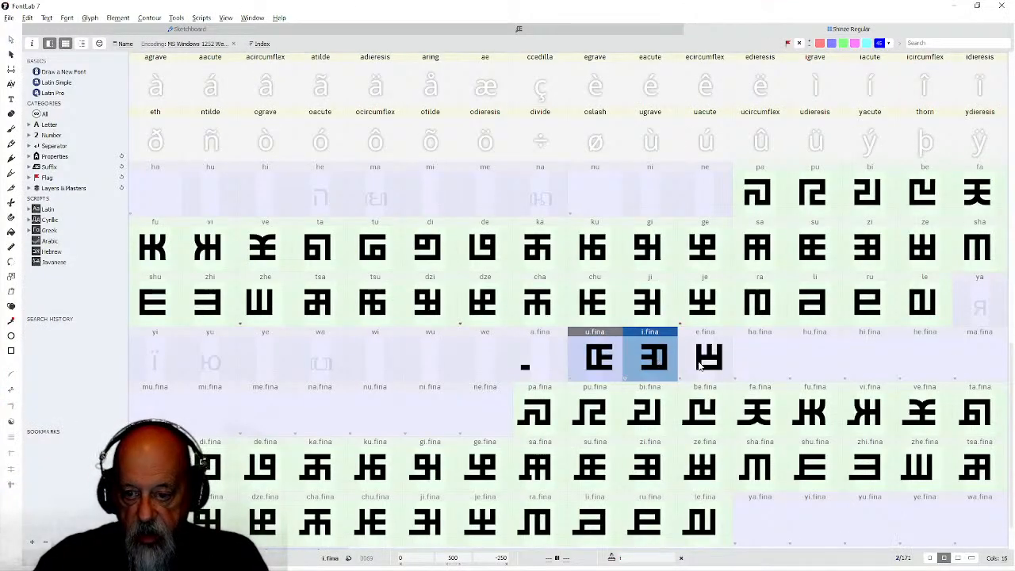
pyautogui.keyDown('shift'); pyautogui.click(693, 365); pyautogui.keyUp('shift')
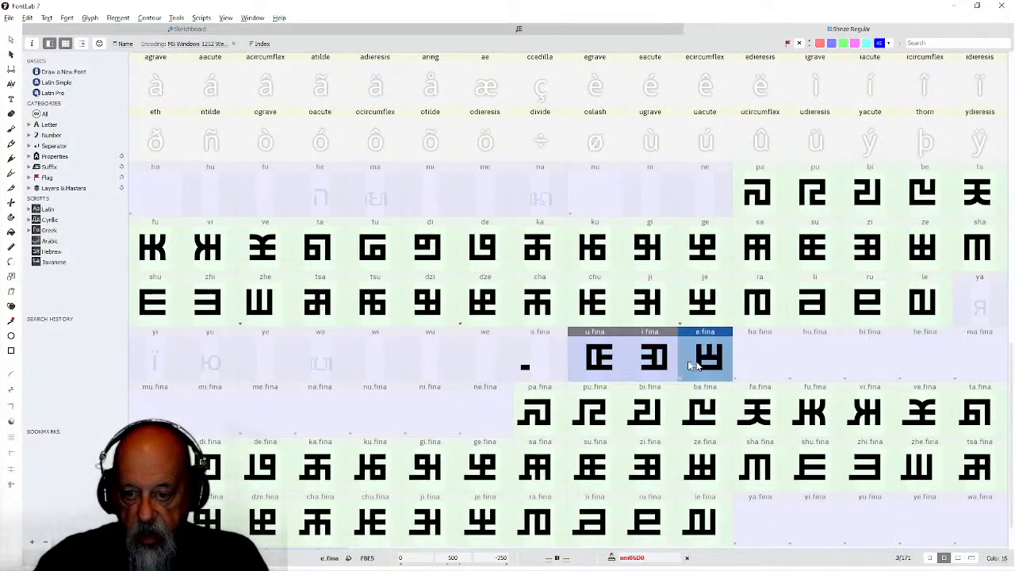
pyautogui.click(68, 18)
pyautogui.moveTo(90, 18)
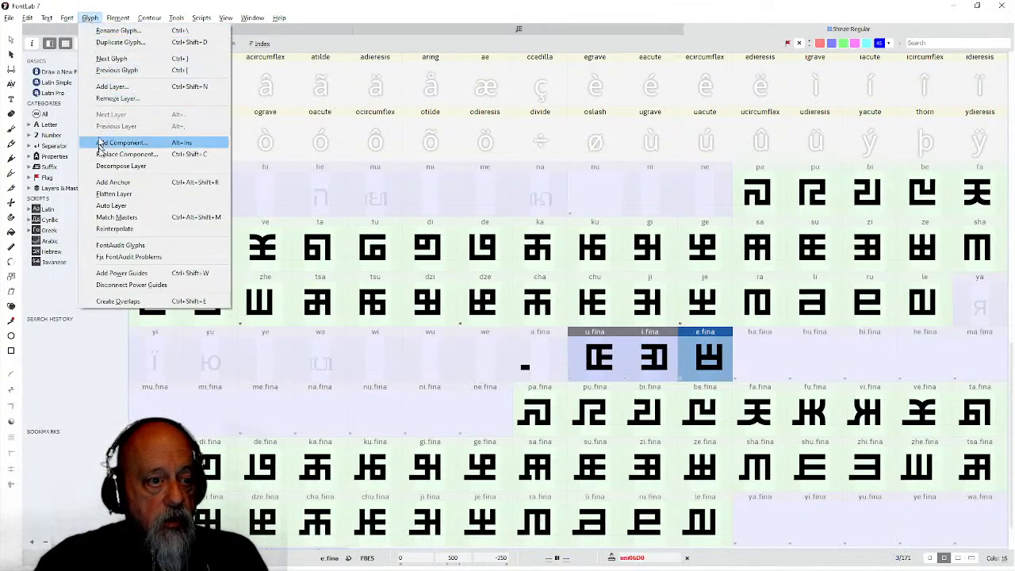
pyautogui.click(107, 167)
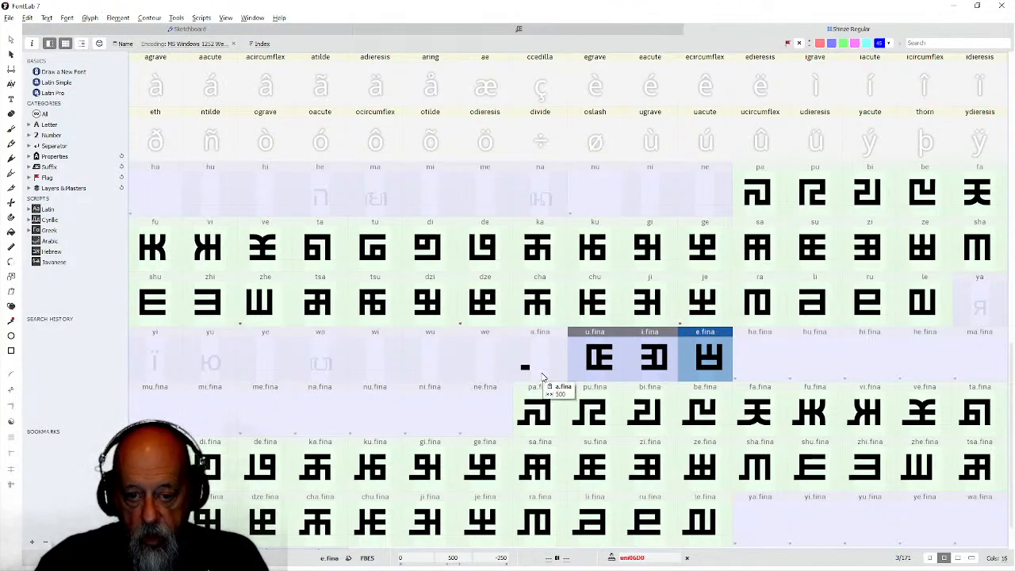
# Paste the connecting bar into u.fina, move it to overlap the letter at X -205, and reverse its contour.
pyautogui.click(543, 376)
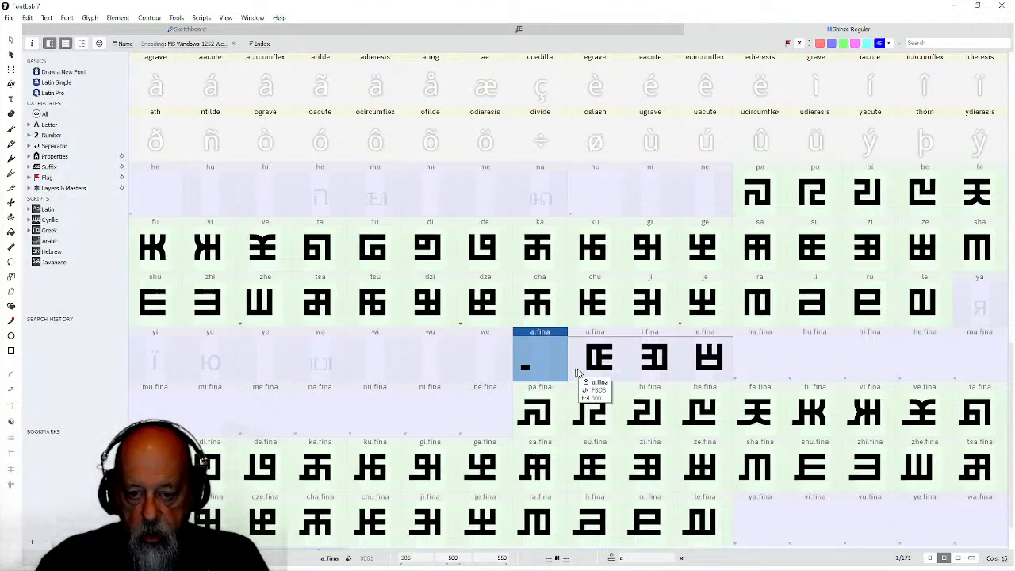
pyautogui.doubleClick(574, 371)
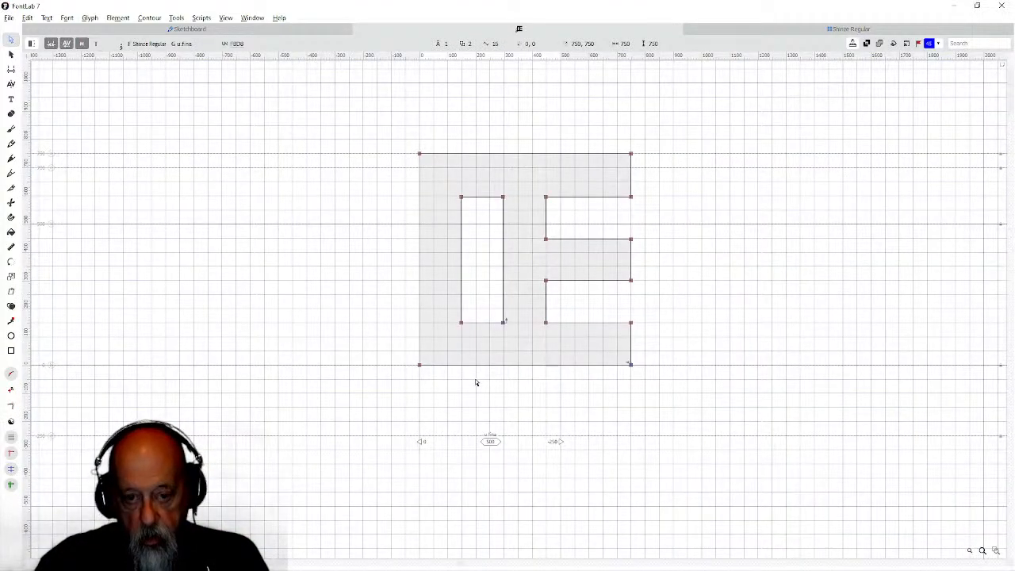
pyautogui.hotkey('ctrl', 'v')
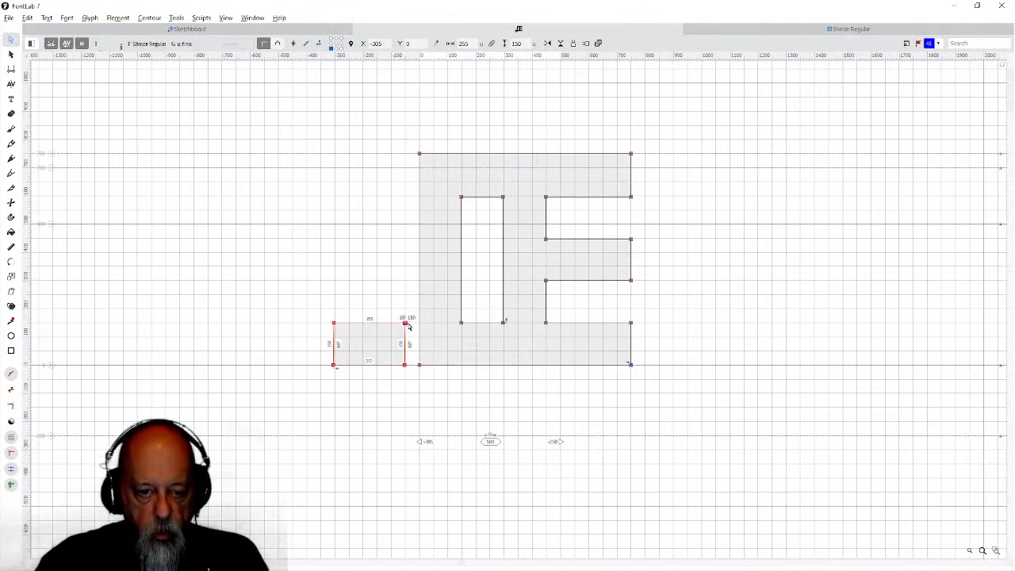
pyautogui.moveTo(407, 325); pyautogui.dragTo(434, 325)
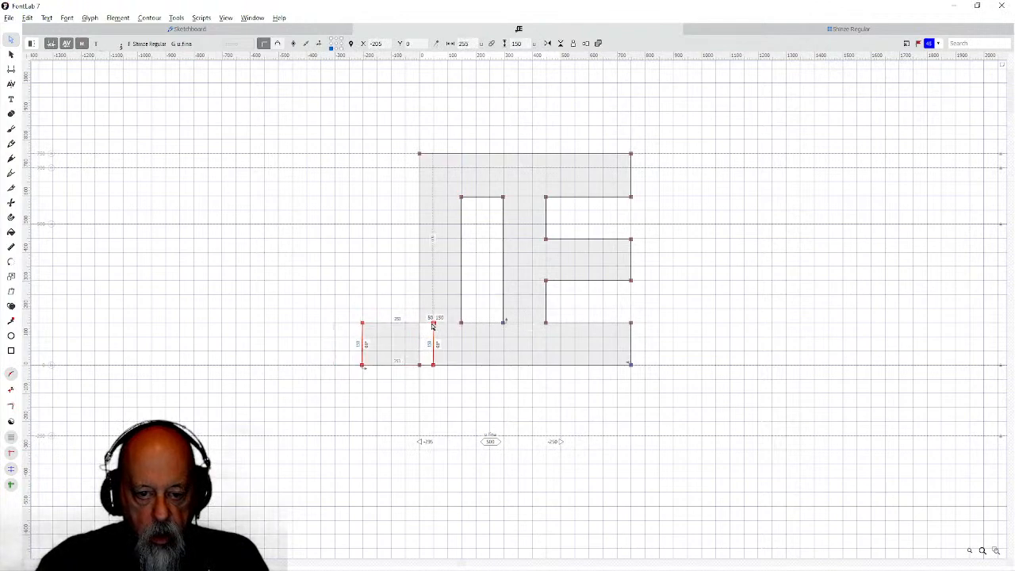
pyautogui.rightClick(365, 325)
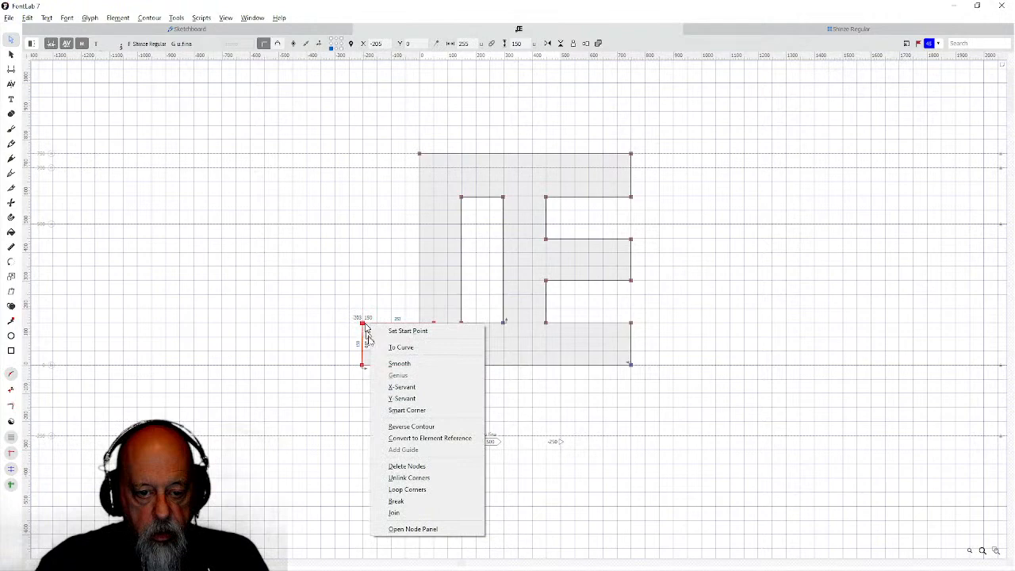
pyautogui.click(384, 428)
# Merge the bar with the u.fina outline and set the glyph's advance width to 896.
pyautogui.moveTo(338, 295); pyautogui.dragTo(453, 400)
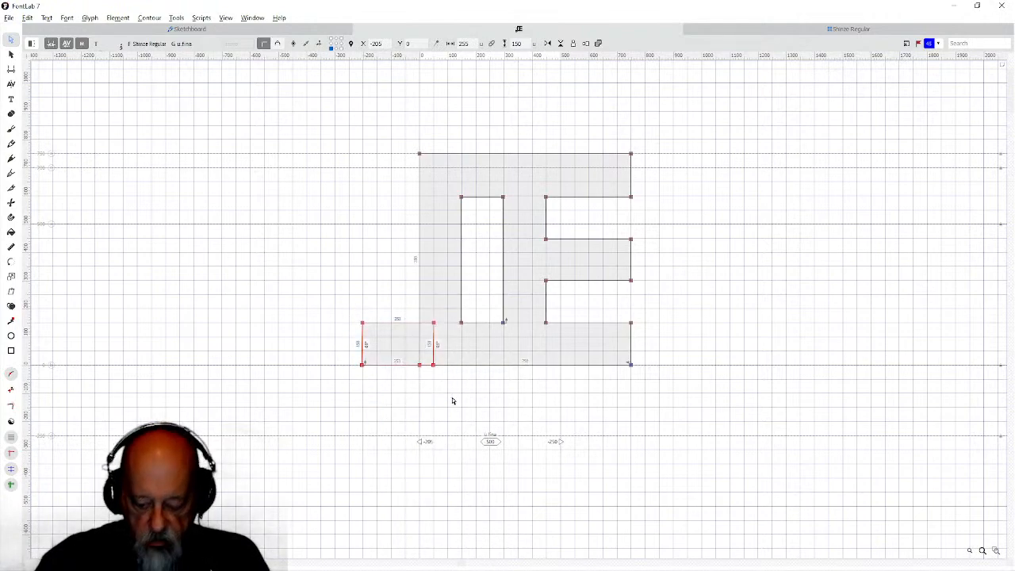
pyautogui.hotkey('ctrl', 'shift', 'o')
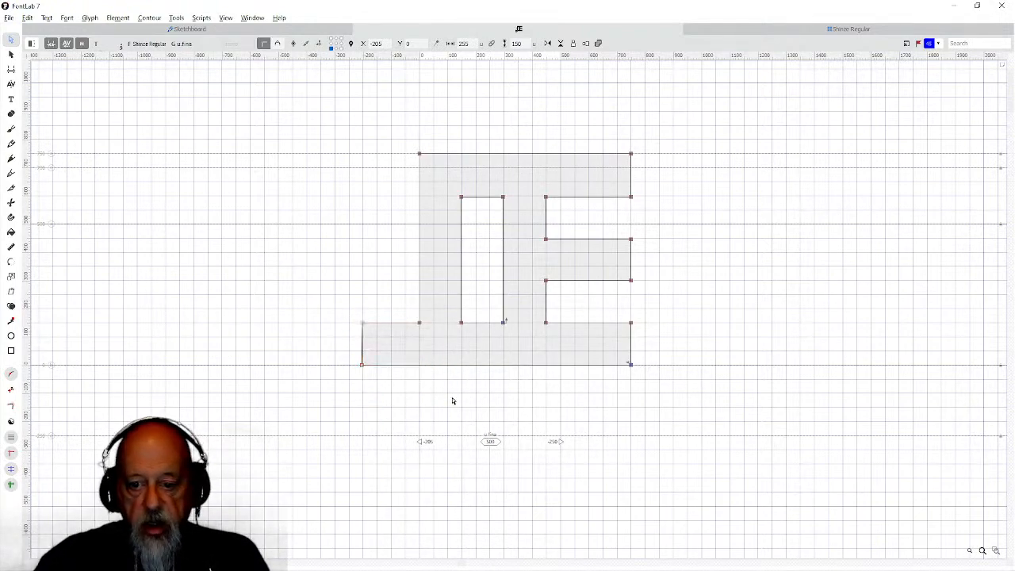
pyautogui.moveTo(559, 441); pyautogui.dragTo(670, 441)
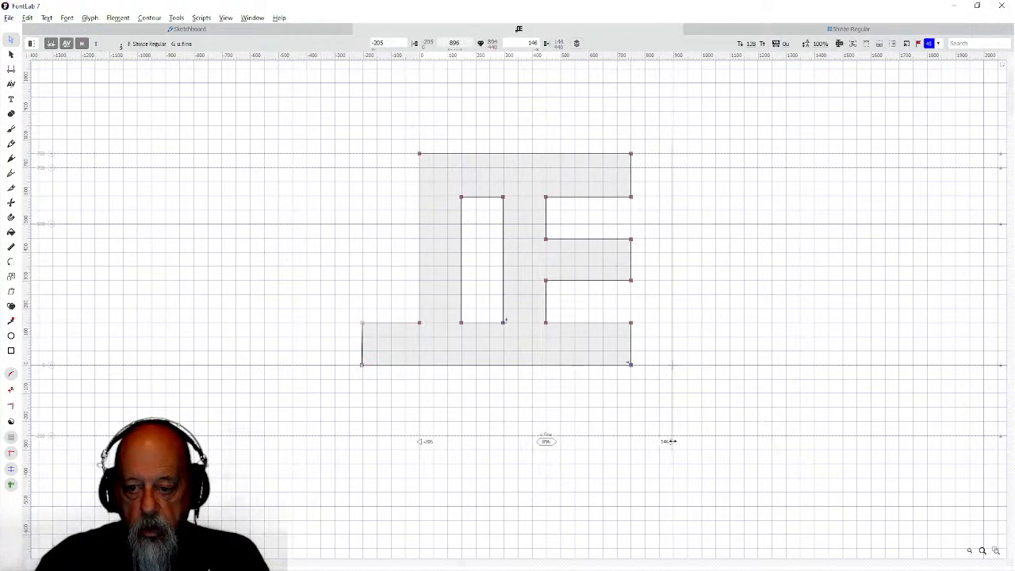
pyautogui.click(753, 30)
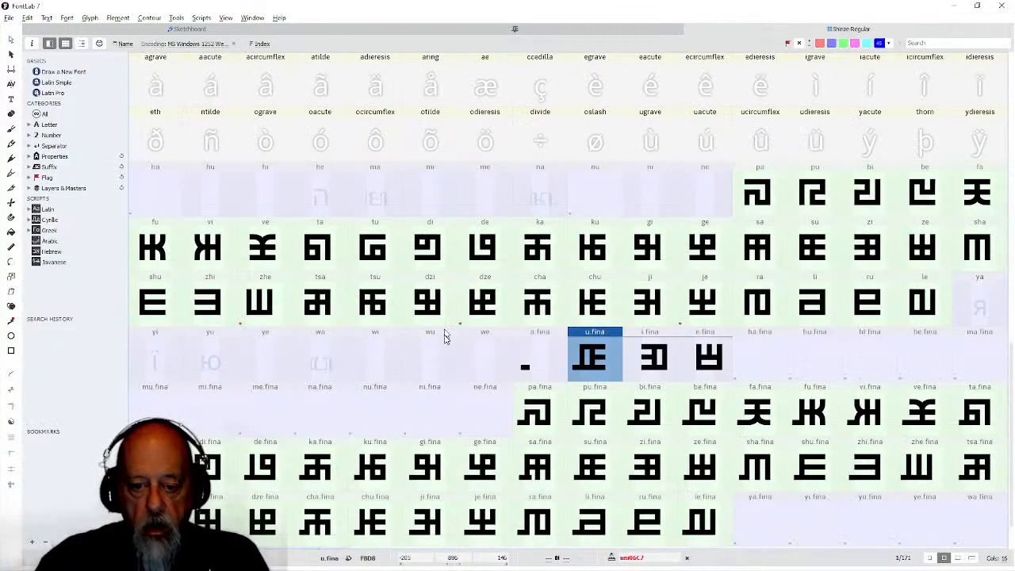
# Open the i.fina glyph for editing.
pyautogui.doubleClick(632, 367)
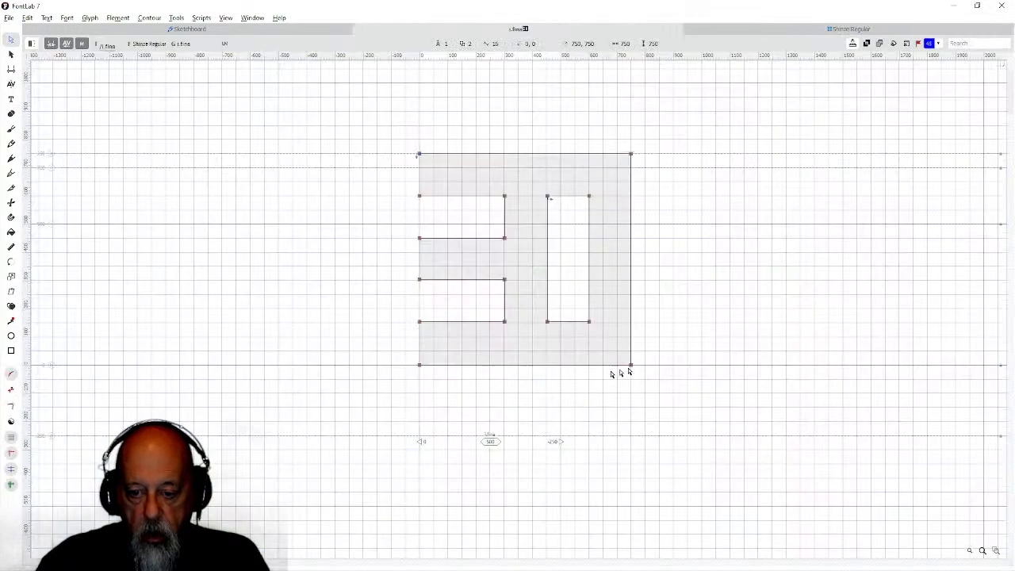
# Paste the copied connector bar into the i.fina glyph.
pyautogui.hotkey('ctrl', 'v')
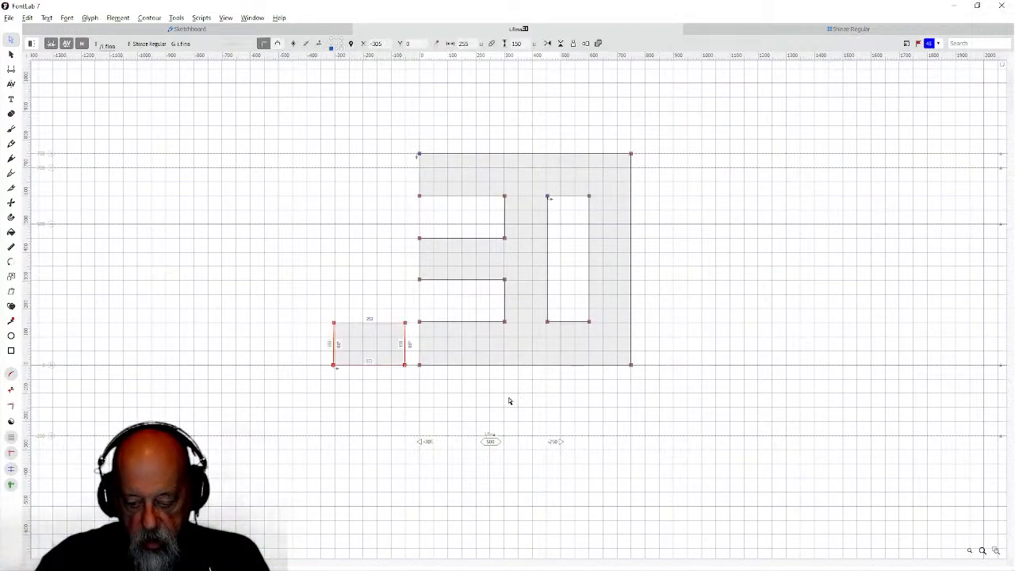
pyautogui.moveTo(404, 366); pyautogui.dragTo(434, 368)
pyautogui.hotkey('shift', 'Up')
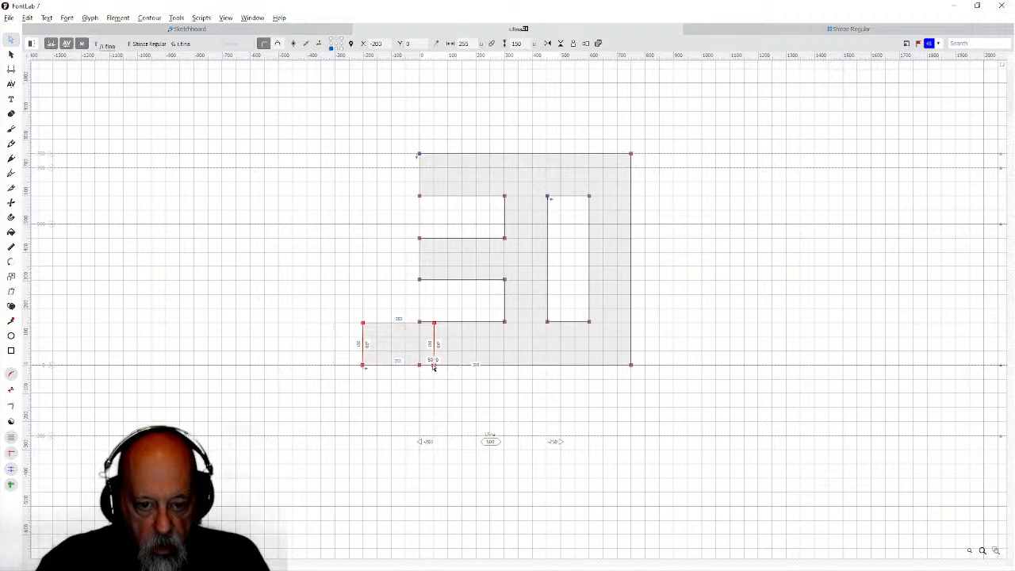
pyautogui.moveTo(400, 304); pyautogui.dragTo(459, 390)
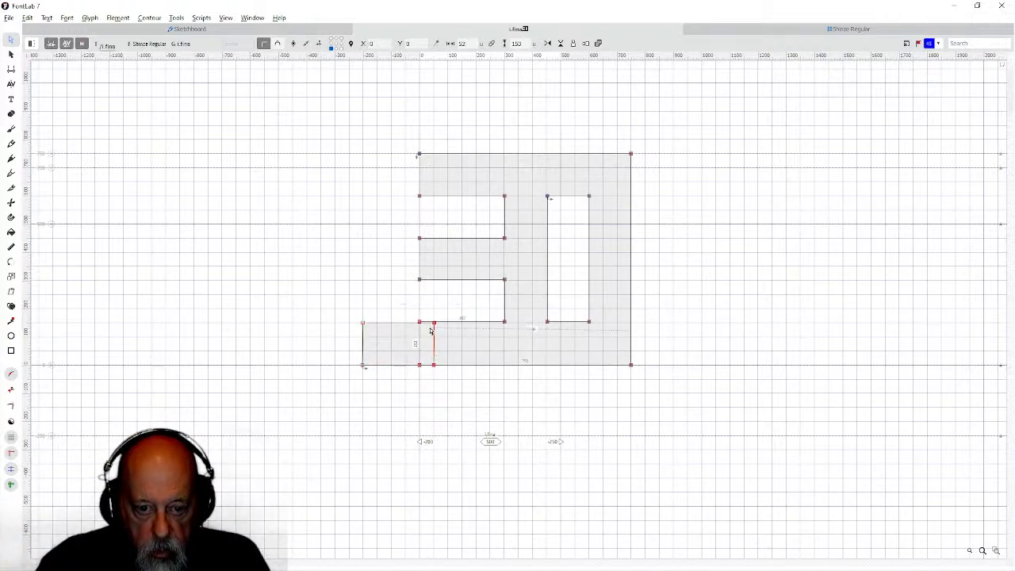
pyautogui.hotkey('ctrl', 'z')
# Lower the bottom edges of the lower notch and the inner counter in i.fina by two units.
pyautogui.moveTo(411, 308); pyautogui.dragTo(602, 331)
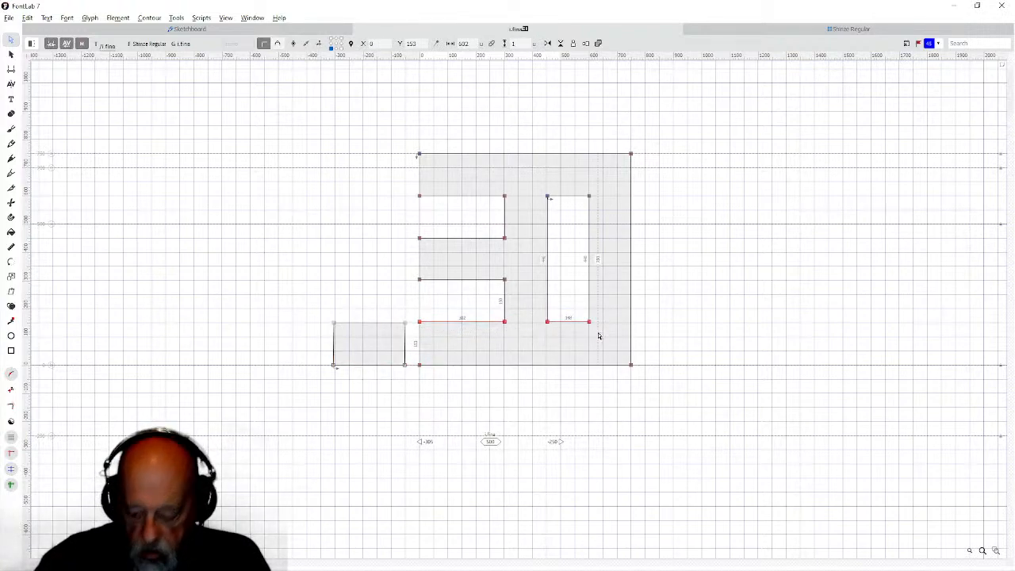
pyautogui.press('Down')
pyautogui.press('Down')
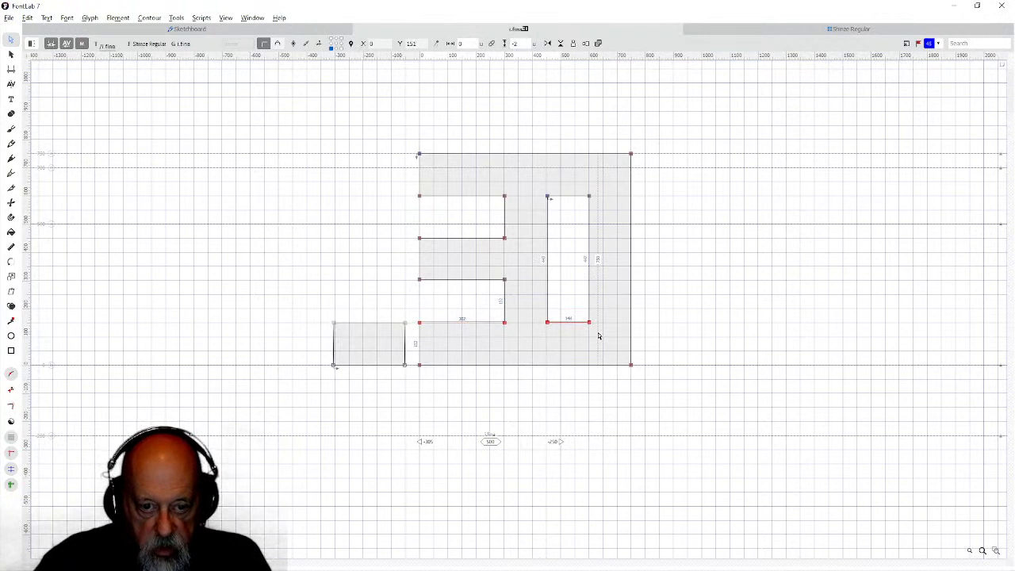
# Move the pasted connector bar to x = -205 so it overlaps the i.fina base, and merge the overlapping outlines.
pyautogui.moveTo(320, 312); pyautogui.dragTo(437, 367)
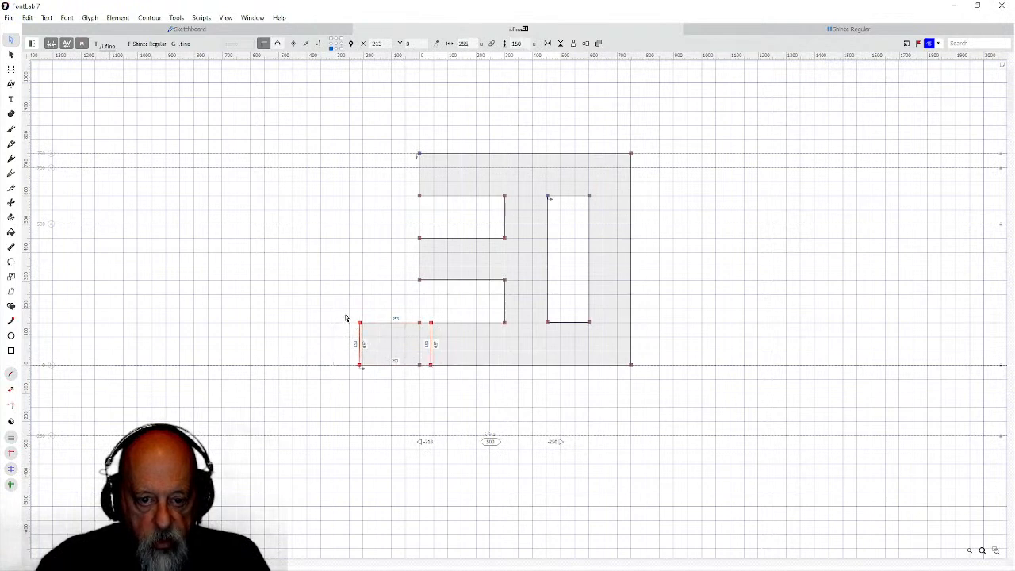
pyautogui.press('Right')
pyautogui.press('Right')
pyautogui.press('Right')
pyautogui.press('Right')
pyautogui.press('Right')
pyautogui.press('Right')
pyautogui.press('Right')
pyautogui.press('Right')
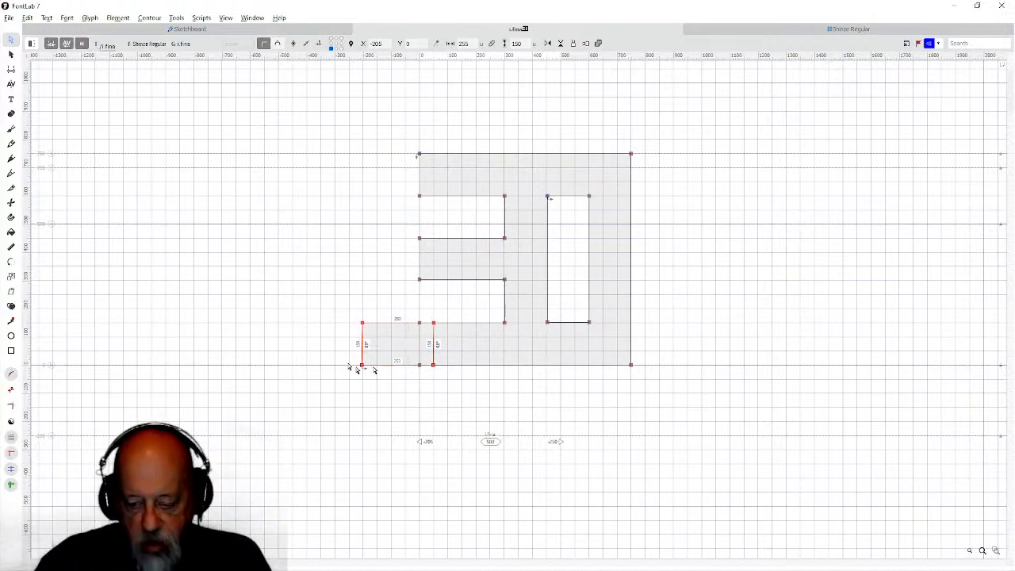
pyautogui.moveTo(333, 308); pyautogui.dragTo(440, 382)
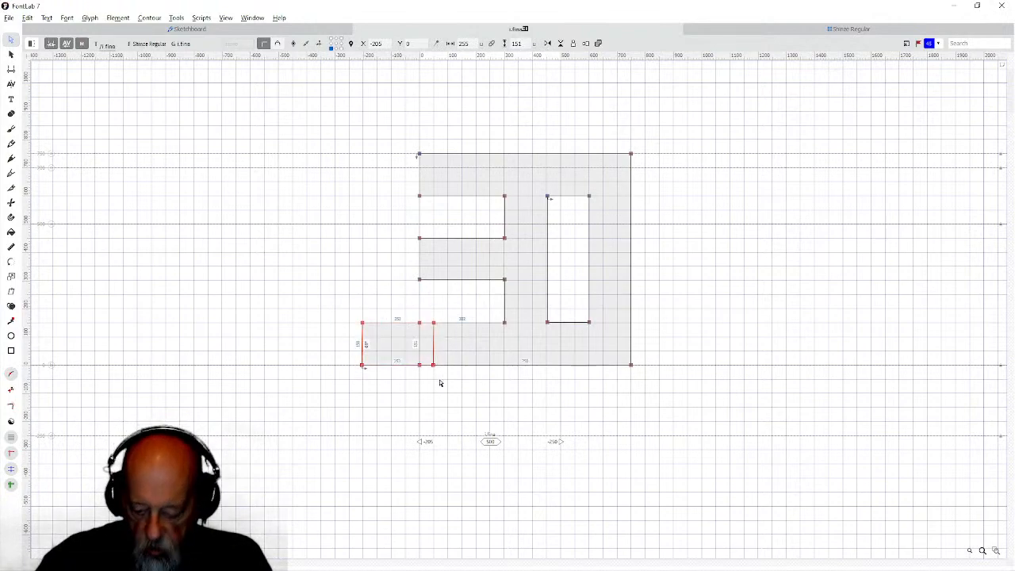
pyautogui.hotkey('ctrl', 'shift', 'o')
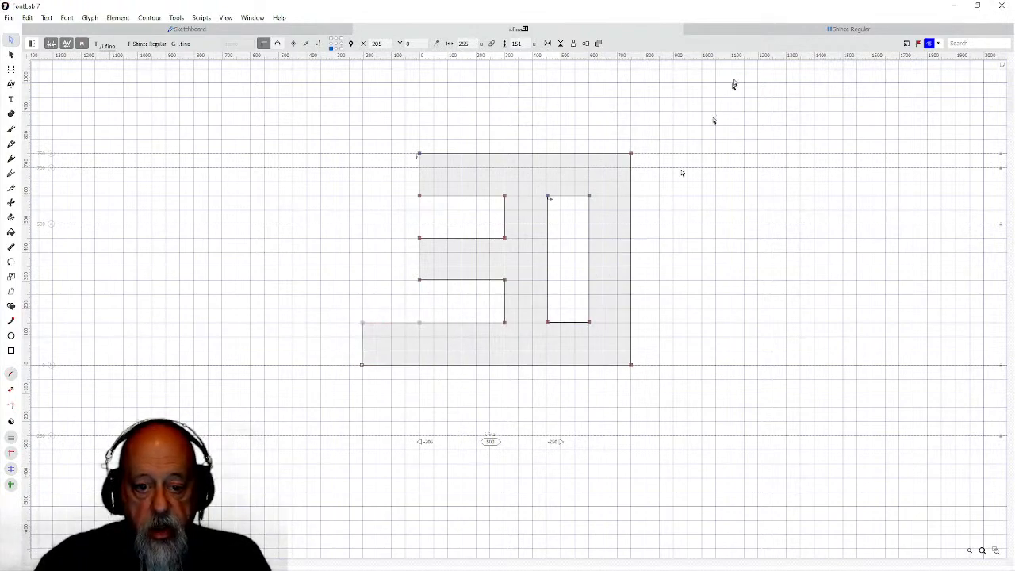
# Bring up the Shinze Regular font window and merge the detached window back into the main window.
pyautogui.moveTo(777, 32); pyautogui.dragTo(560, 343)
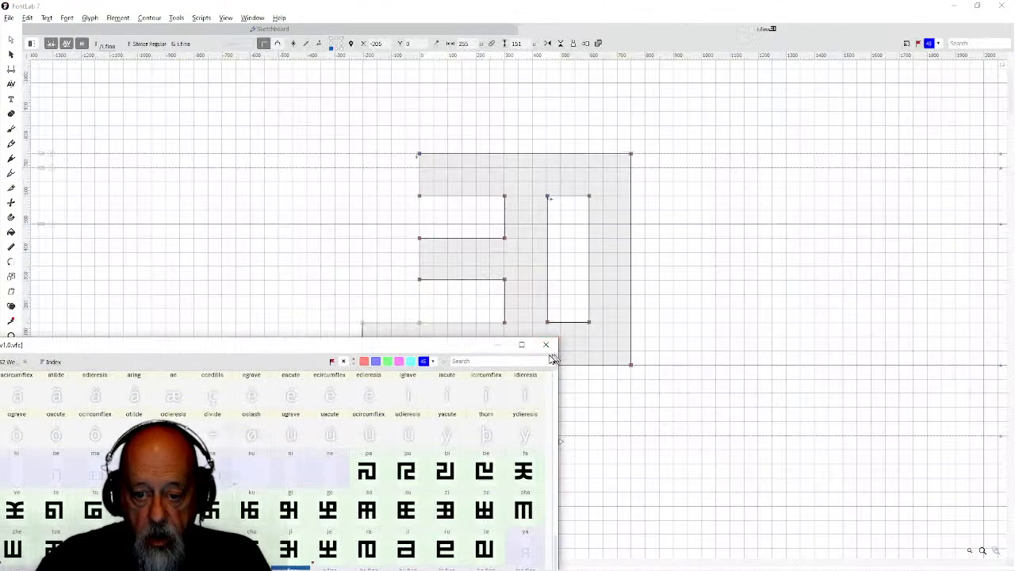
pyautogui.moveTo(387, 349); pyautogui.dragTo(729, 155)
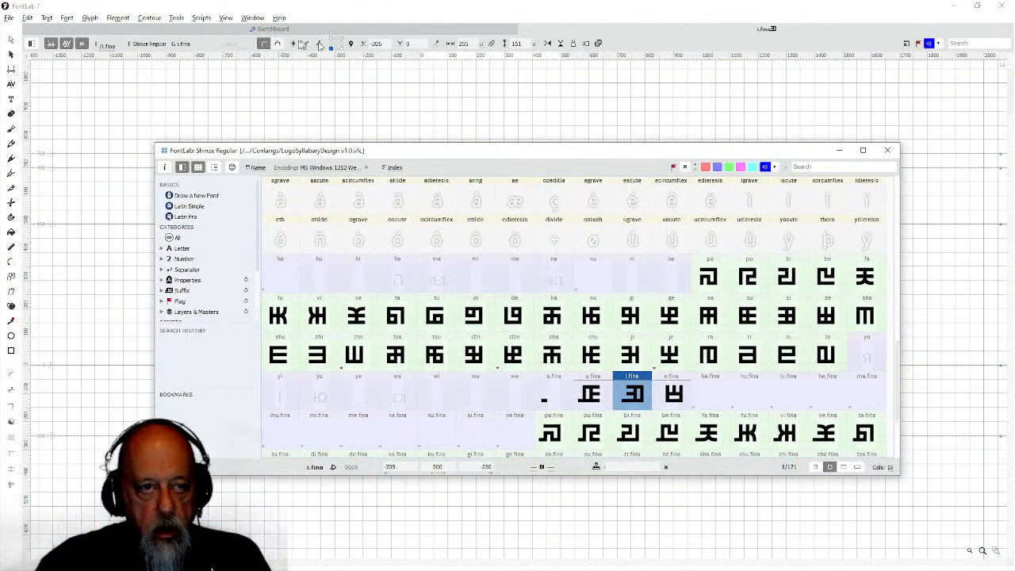
pyautogui.click(253, 18)
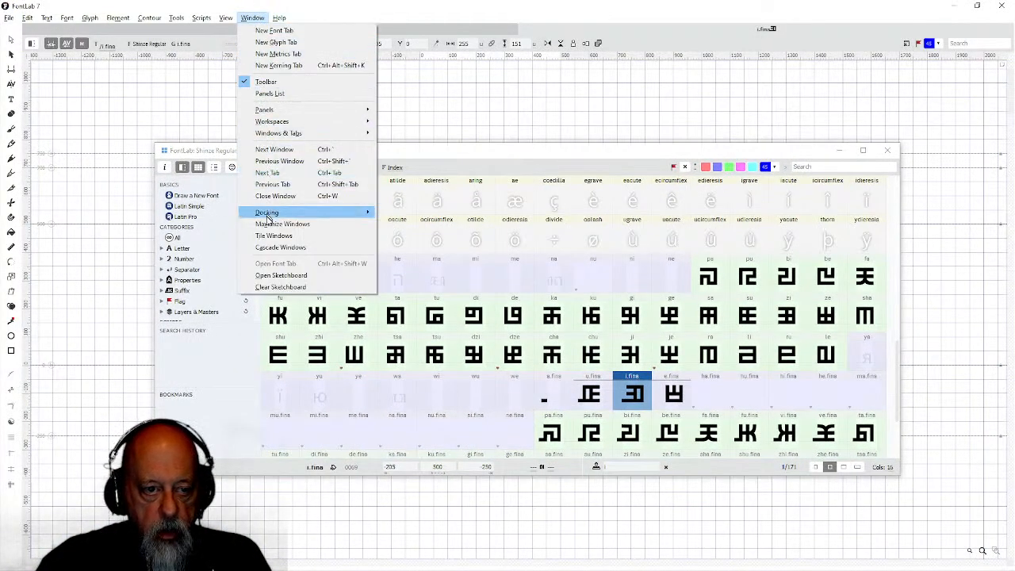
pyautogui.moveTo(270, 212)
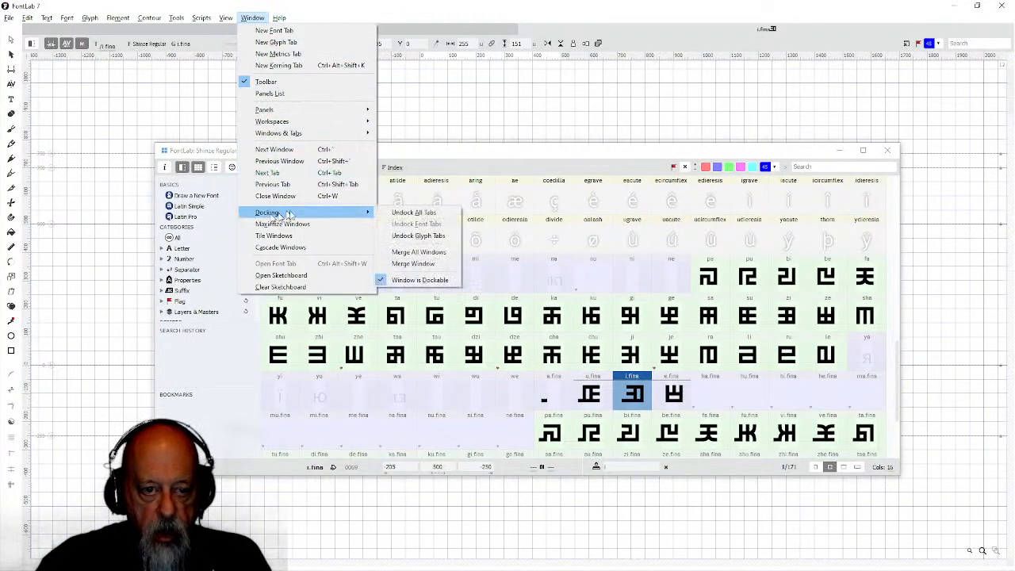
pyautogui.click(394, 265)
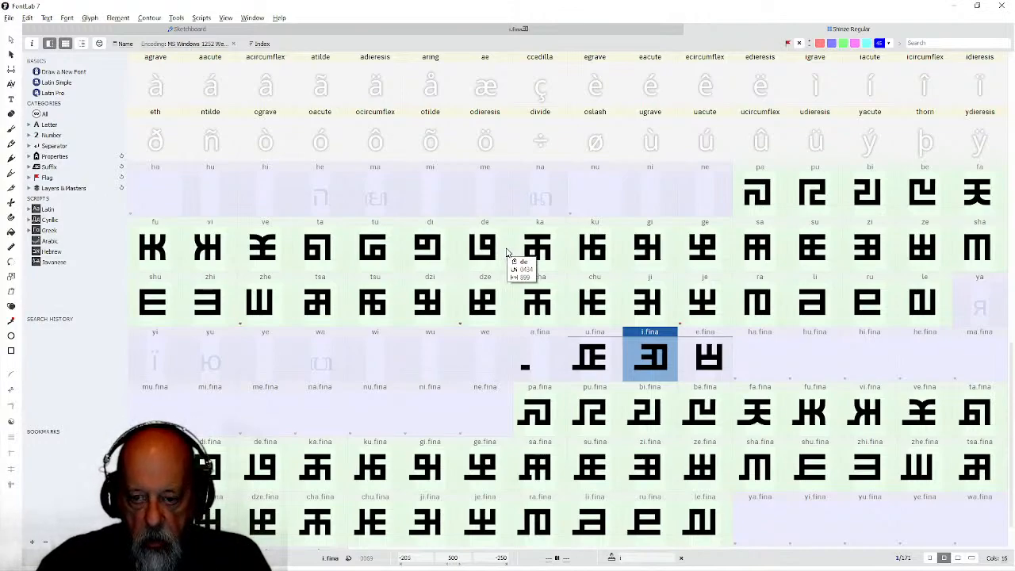
# Open the e.fina glyph, paste the connector bar and shift it to x = -205 so it overlaps the base.
pyautogui.doubleClick(698, 362)
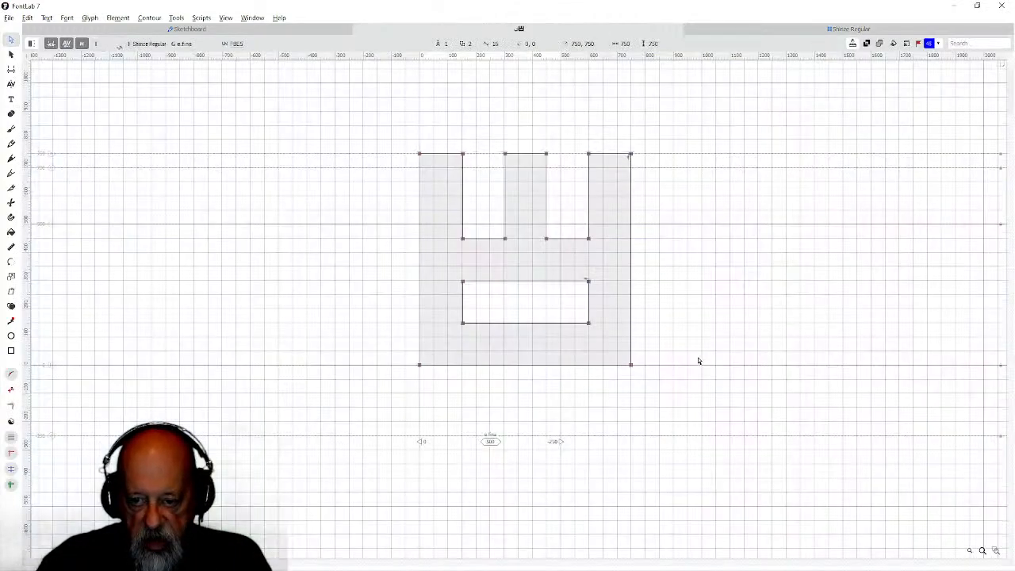
pyautogui.hotkey('ctrl', 'v')
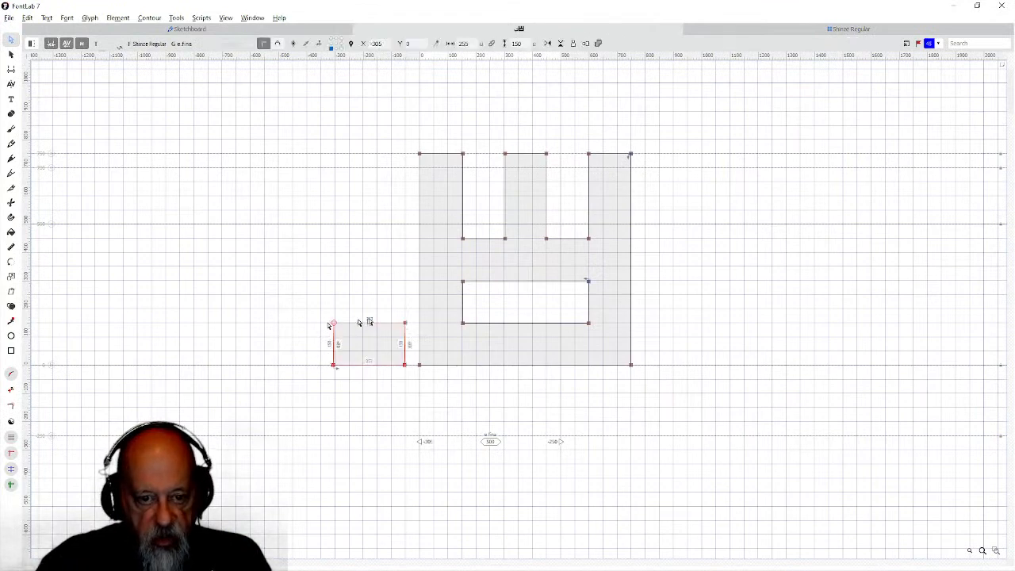
pyautogui.moveTo(407, 323); pyautogui.dragTo(435, 326)
# Reverse the connector bar's contour in e.fina and merge it with the glyph's outline.
pyautogui.rightClick(364, 325)
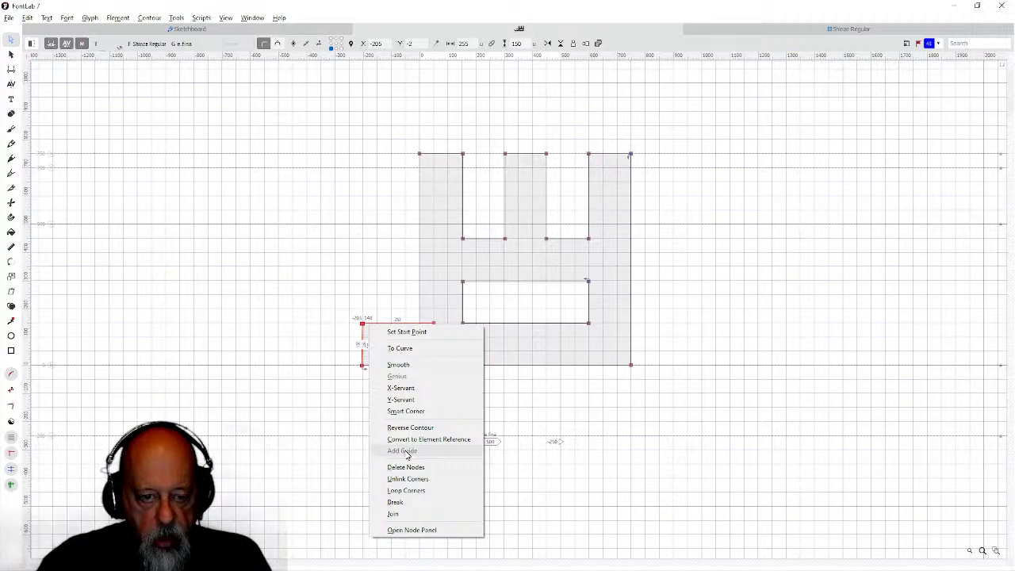
pyautogui.click(354, 420)
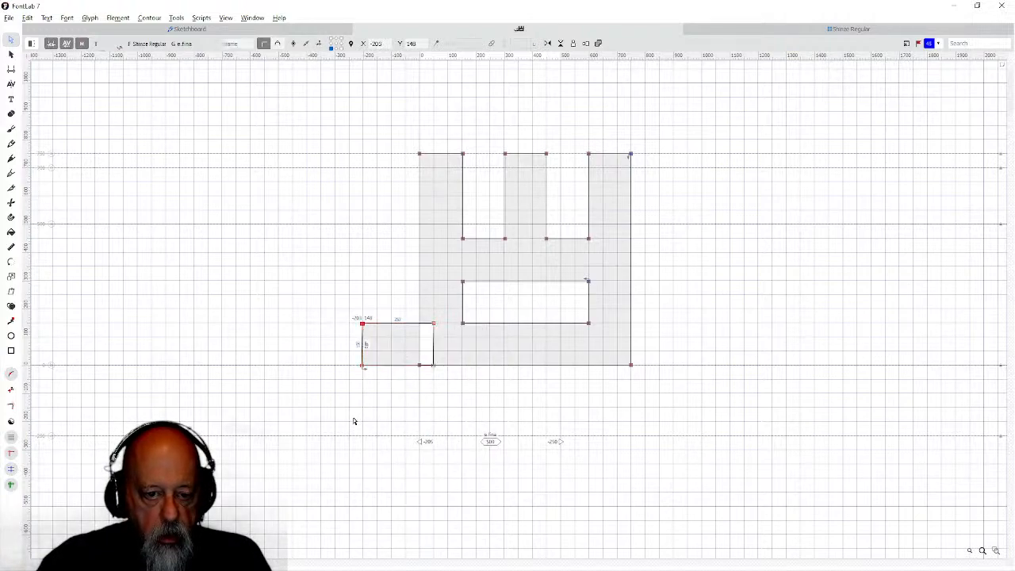
pyautogui.rightClick(363, 323)
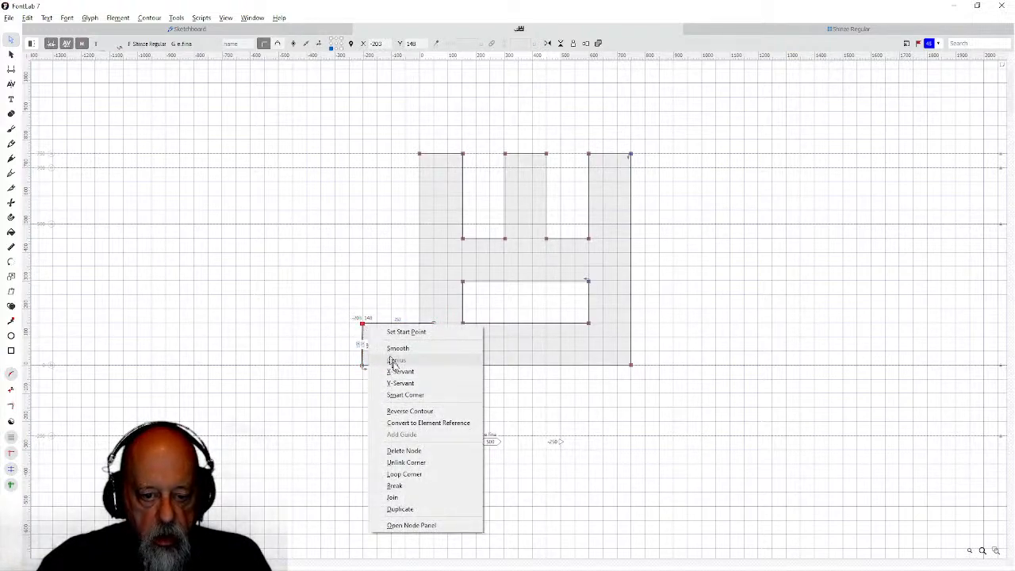
pyautogui.click(400, 411)
pyautogui.moveTo(345, 301); pyautogui.dragTo(441, 387)
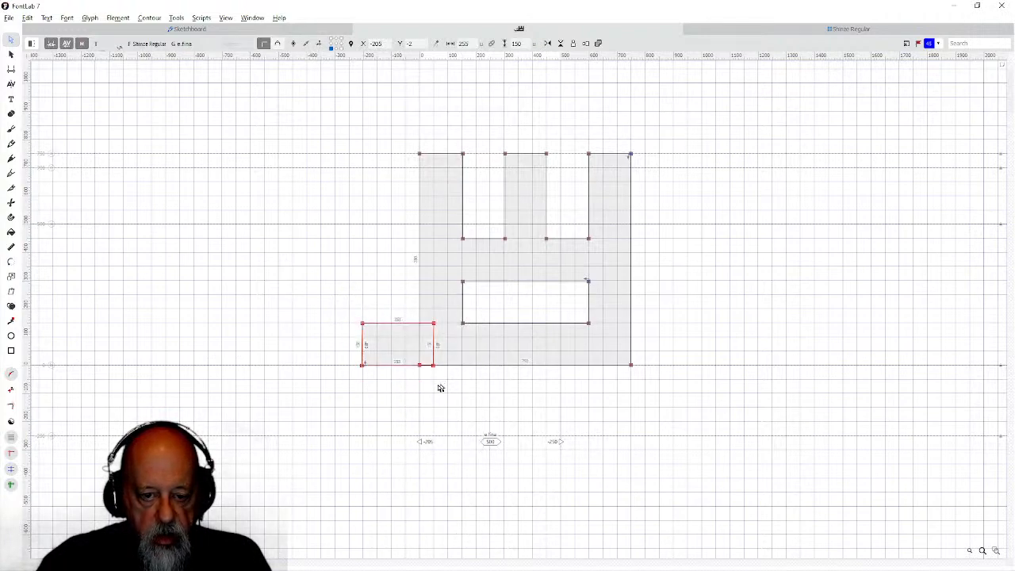
pyautogui.hotkey('ctrl', 'shift', 'o')
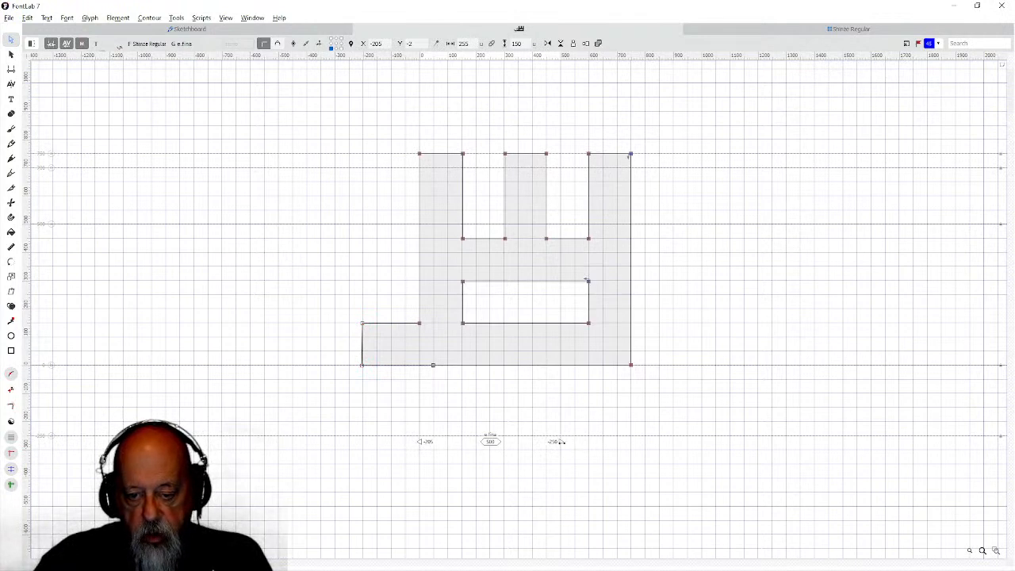
# Widen the advance width of e.fina to 899 and that of i.fina to 897.
pyautogui.moveTo(557, 442); pyautogui.dragTo(671, 447)
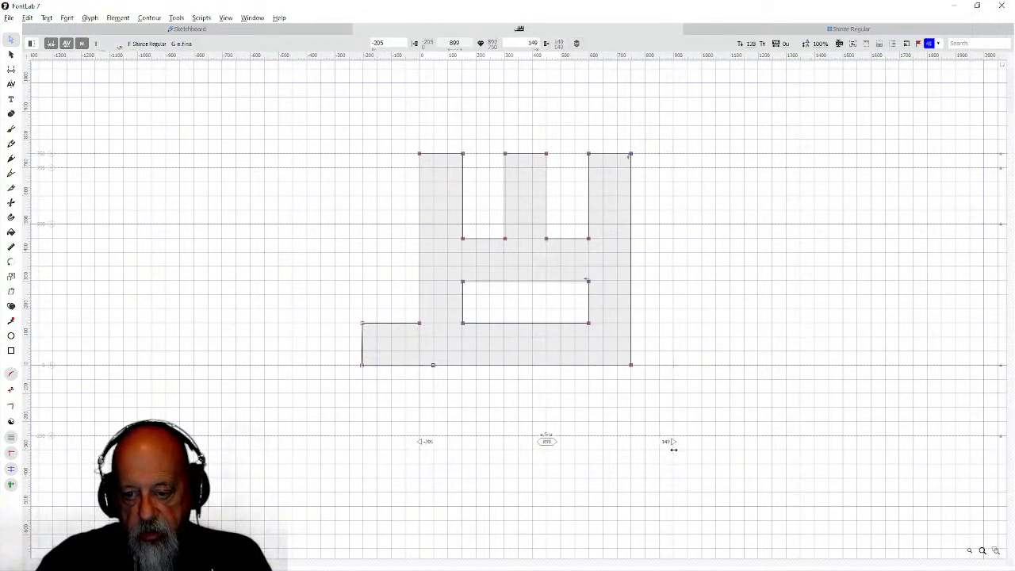
pyautogui.click(748, 30)
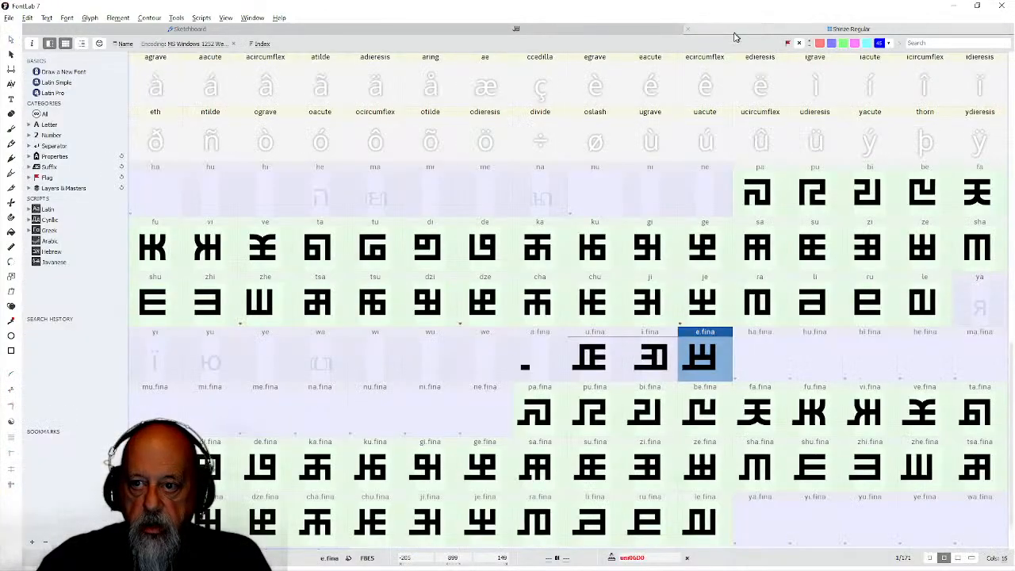
pyautogui.doubleClick(644, 374)
pyautogui.moveTo(559, 441); pyautogui.dragTo(670, 441)
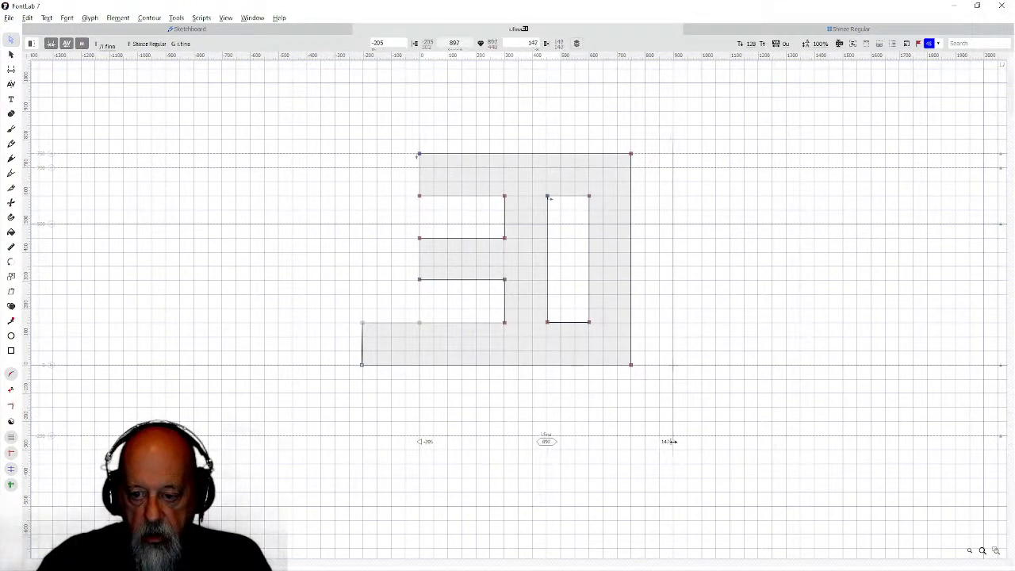
# Check the advance width of the u.fina glyph and return to the font window.
pyautogui.click(753, 32)
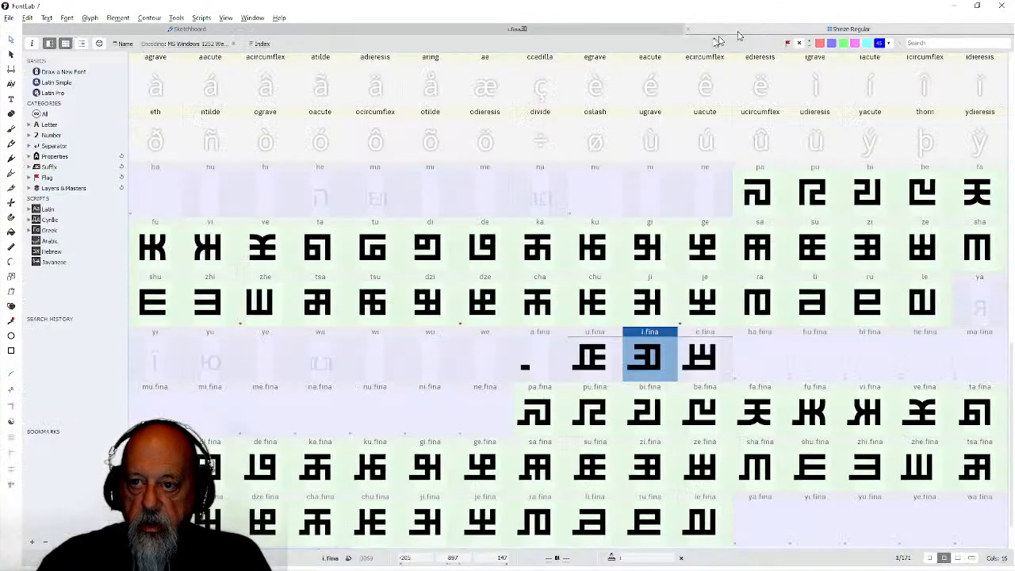
pyautogui.doubleClick(587, 366)
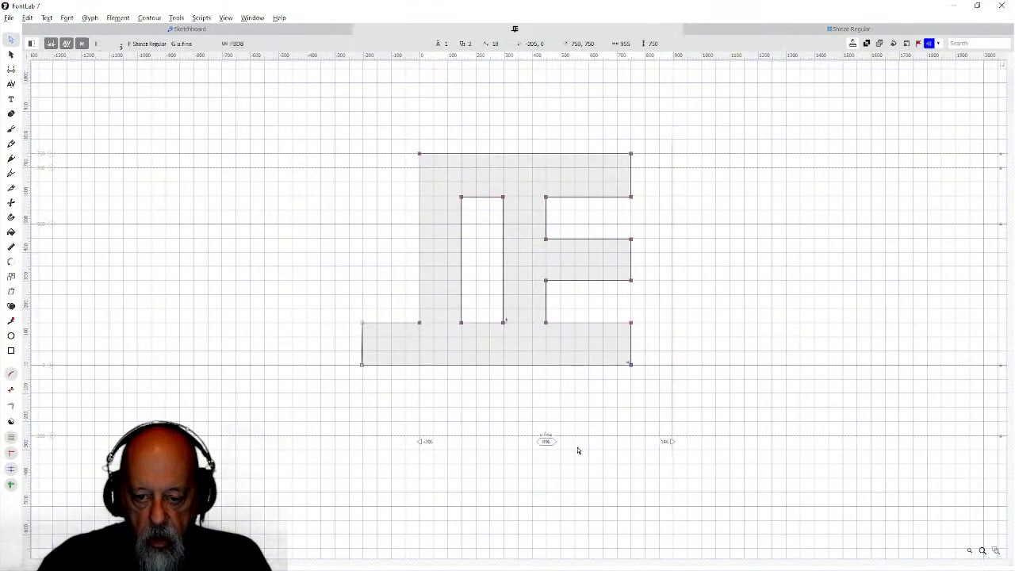
pyautogui.click(766, 30)
# Copy the complete outline of the base glyph a and paste it into a.fina beside the connector bar.
pyautogui.scroll(6, 173, 149)
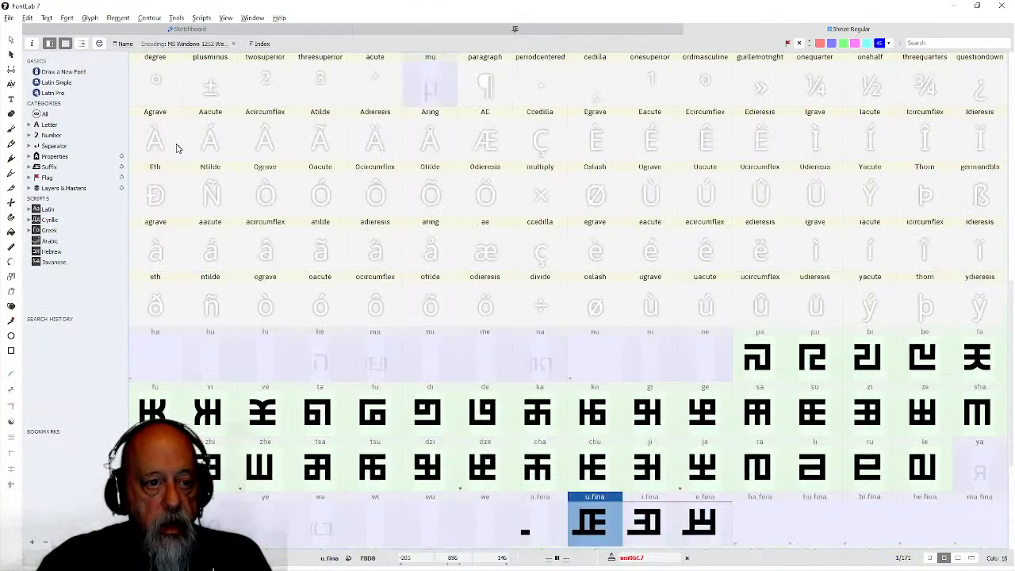
pyautogui.scroll(5, 171, 148)
pyautogui.doubleClick(207, 196)
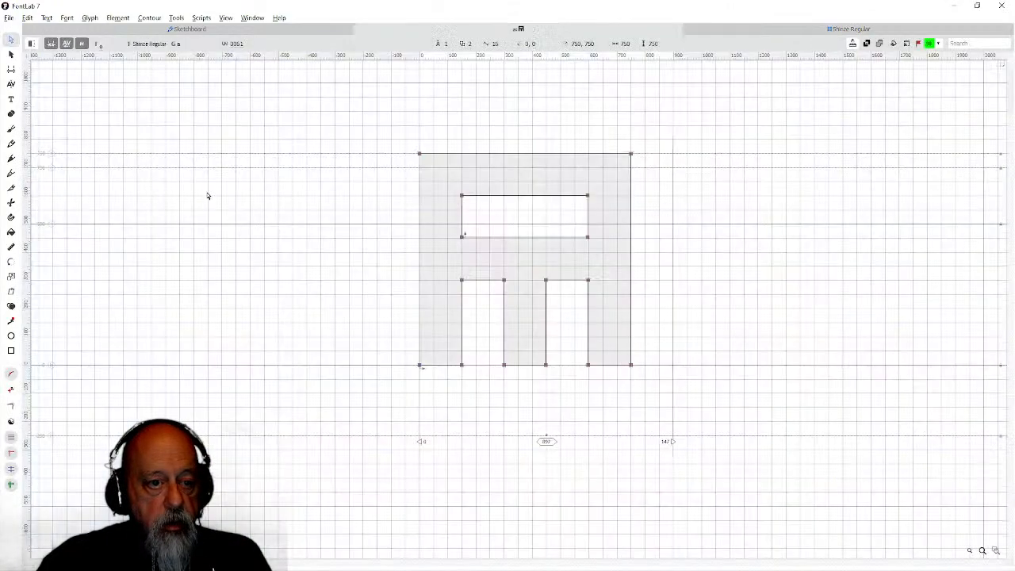
pyautogui.hotkey('ctrl', 'a')
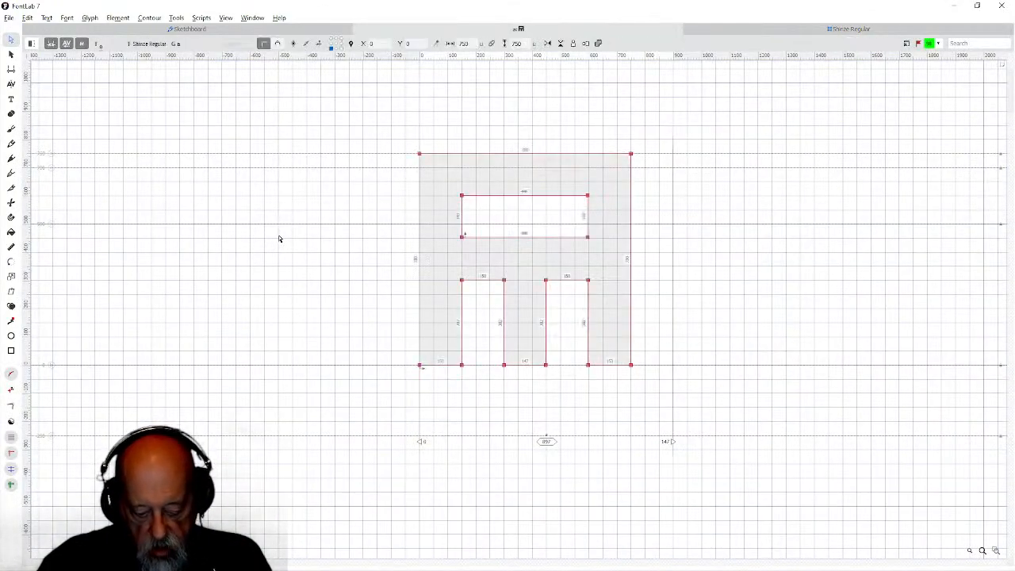
pyautogui.click(816, 32)
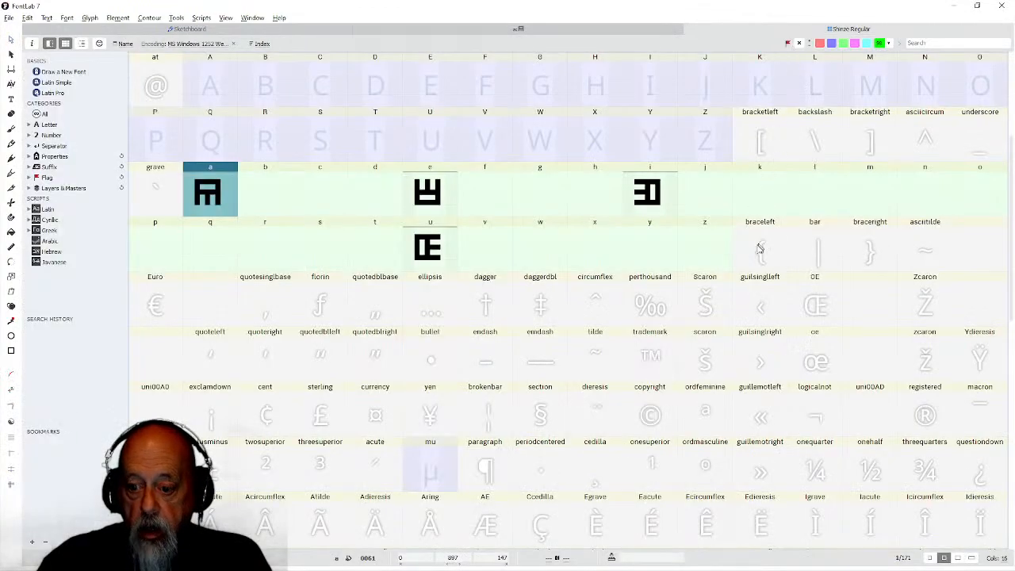
pyautogui.scroll(-10, 682, 281)
pyautogui.scroll(-2, 663, 303)
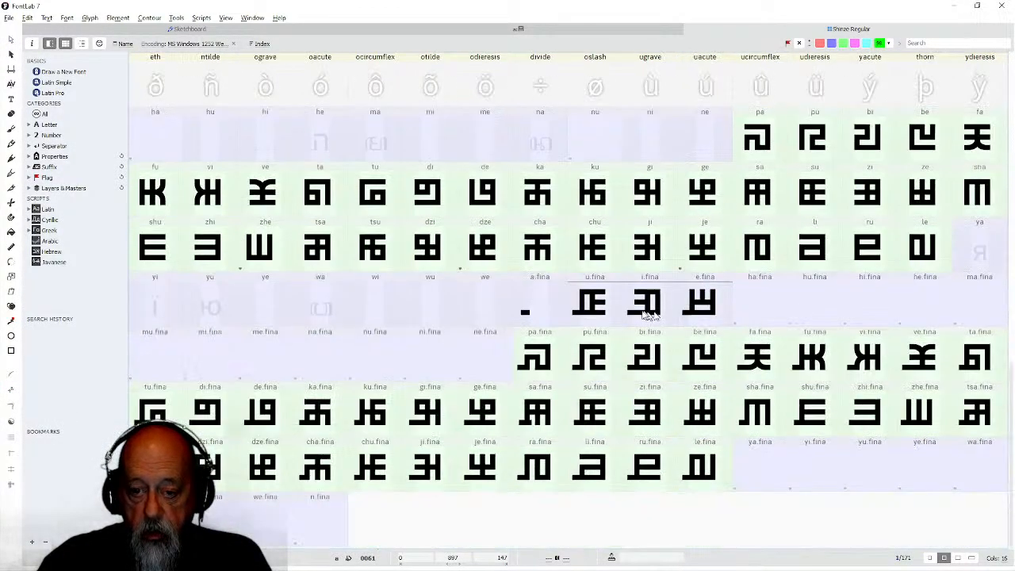
pyautogui.doubleClick(538, 313)
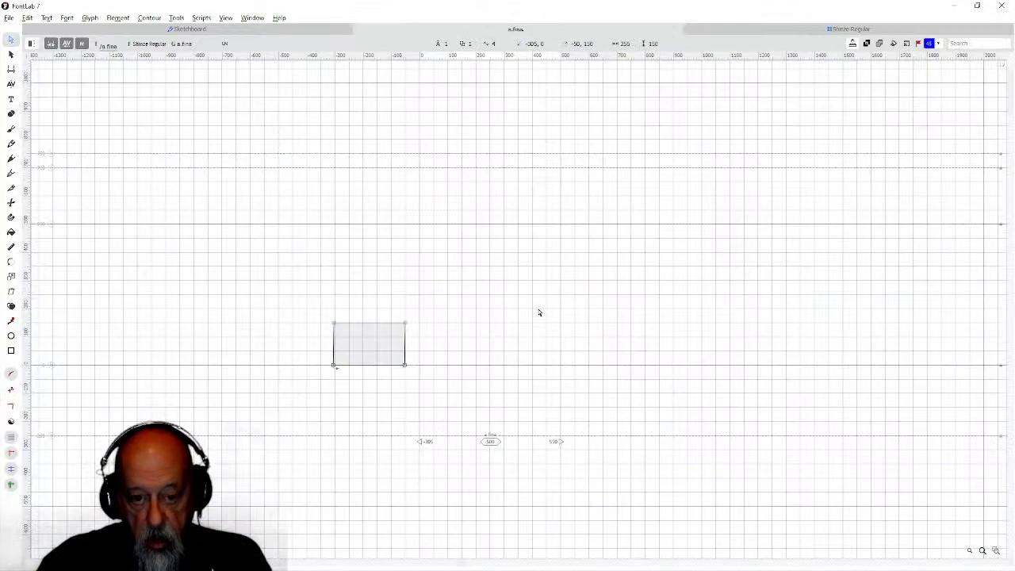
pyautogui.hotkey('ctrl', 'v')
# Move the connector bar in a.fina to x = -203, merge it with the glyph's left leg and leave the glyph.
pyautogui.moveTo(321, 315); pyautogui.dragTo(433, 367)
pyautogui.moveTo(342, 297); pyautogui.dragTo(474, 382)
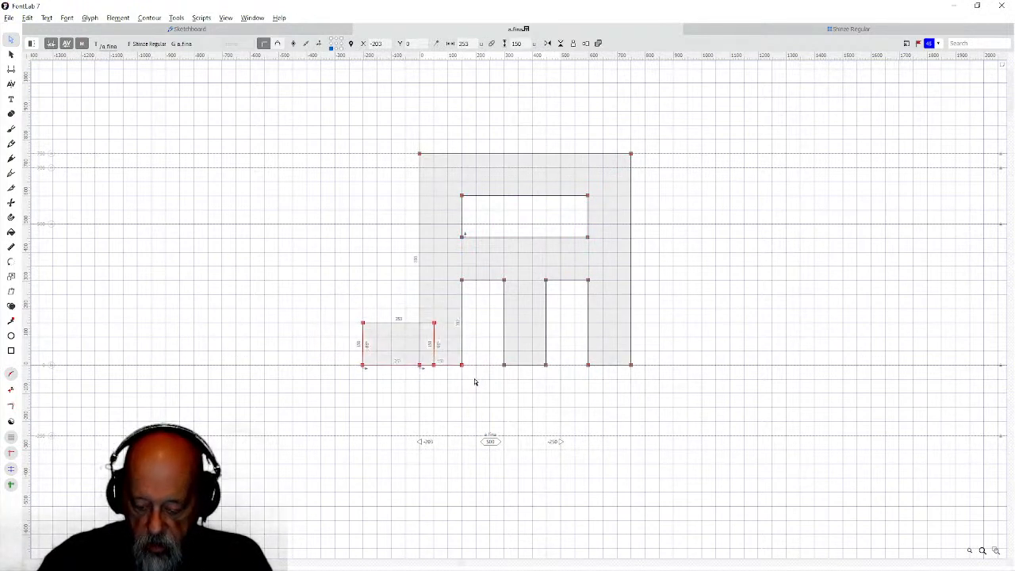
pyautogui.hotkey('ctrl', 'shift', 'o')
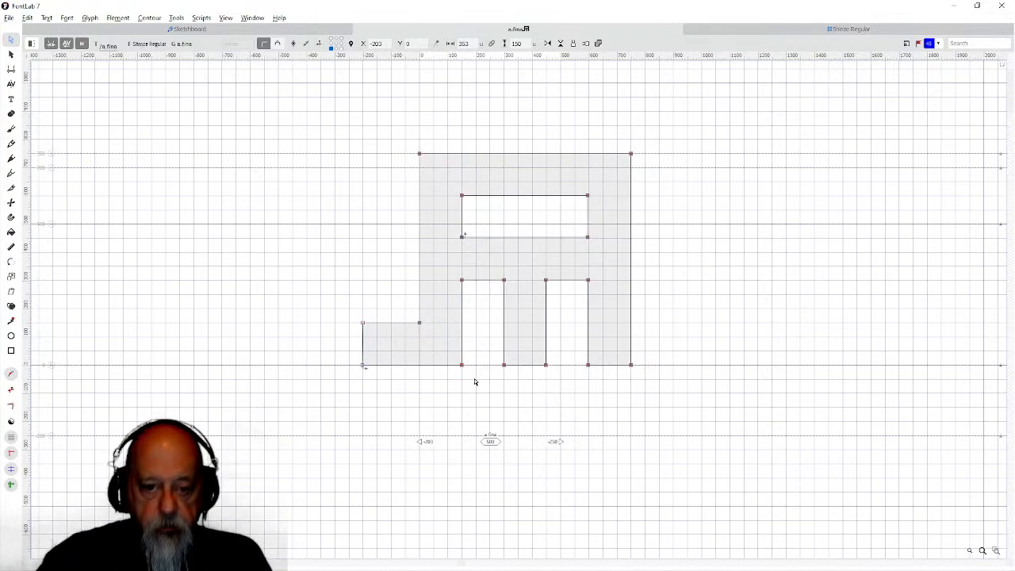
pyautogui.click(753, 29)
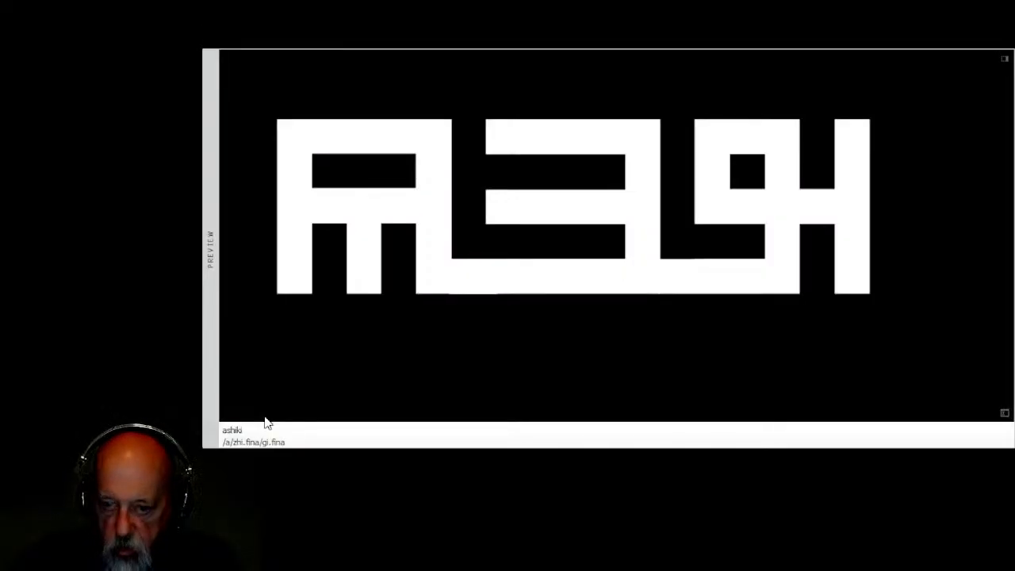
# Replace the preview text with "ashia" to check how the new a.fina joins the preceding glyphs.
pyautogui.doubleClick(252, 429)
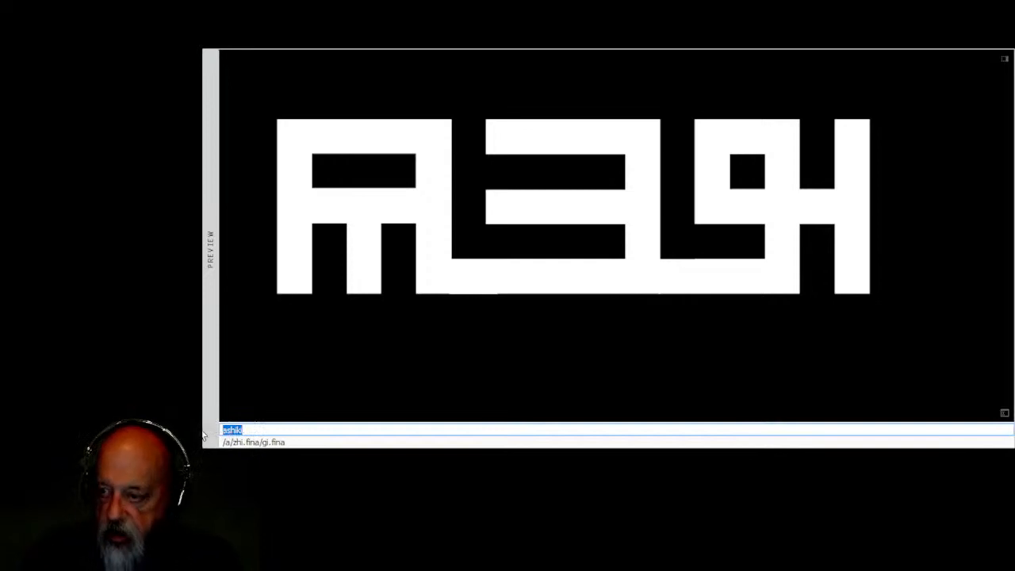
pyautogui.write('ashi')
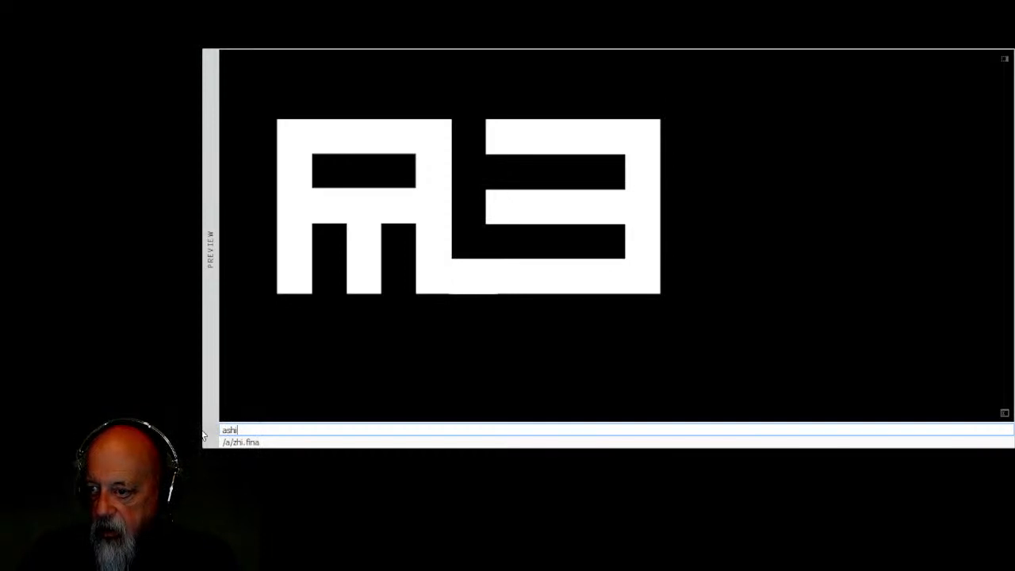
pyautogui.write('a')
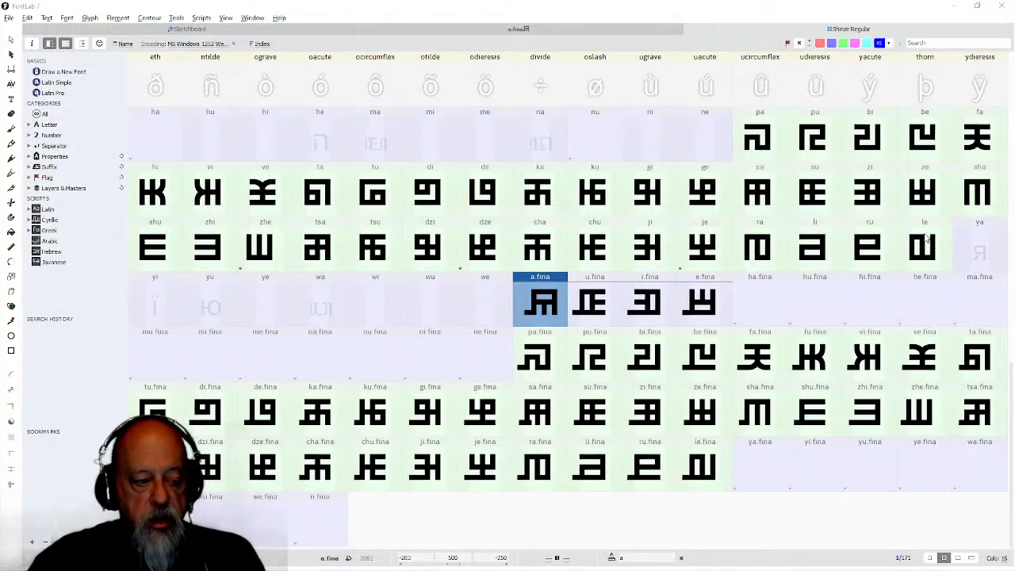
# Flag the four vowel final forms from a.fina to e.fina green.
pyautogui.keyDown('shift'); pyautogui.click(701, 320); pyautogui.keyUp('shift')
pyautogui.rightClick(702, 319)
pyautogui.moveTo(734, 428)
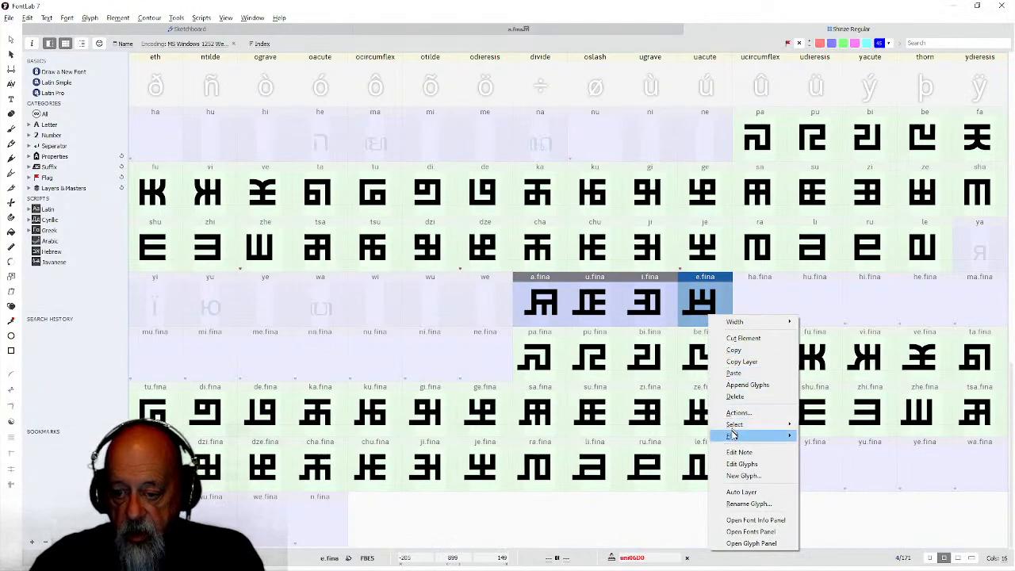
pyautogui.click(813, 509)
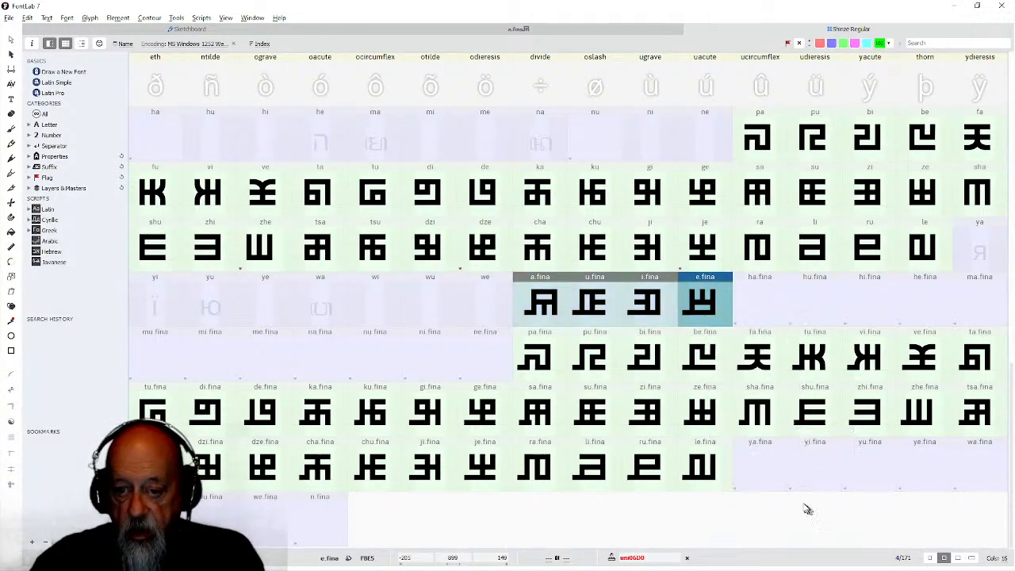
pyautogui.scroll(10, 624, 279)
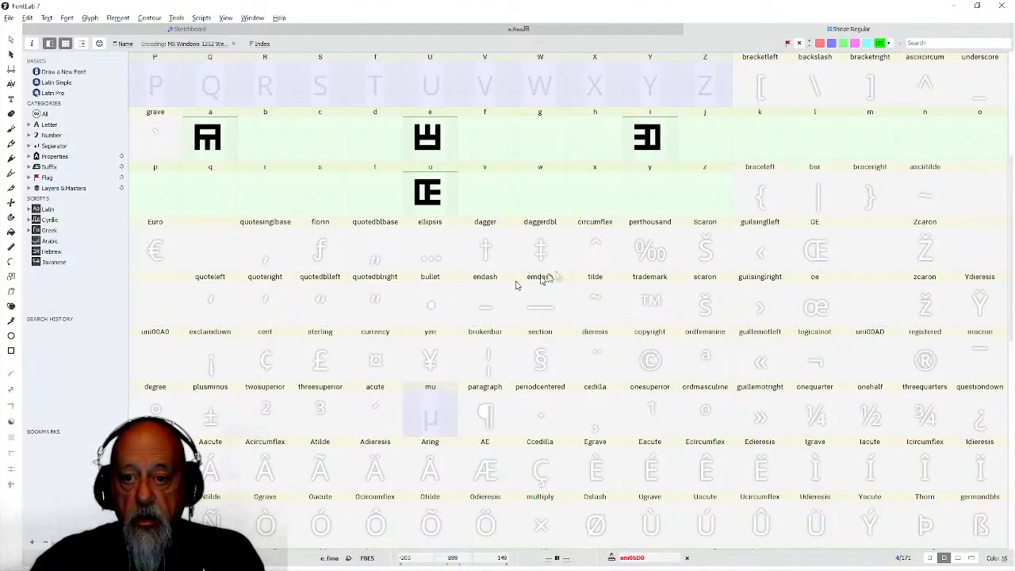
pyautogui.scroll(-5, 563, 360)
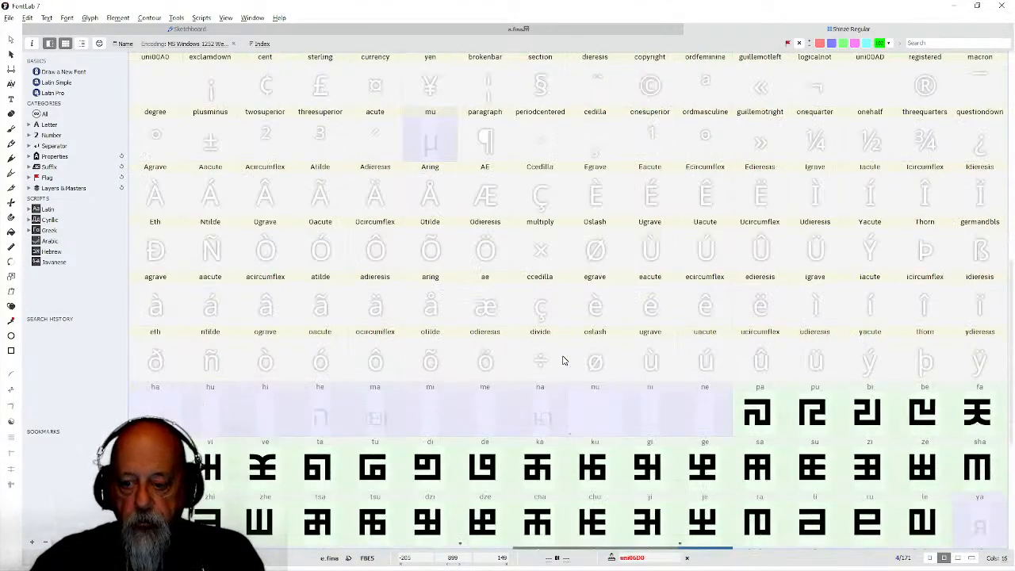
pyautogui.scroll(-3, 563, 361)
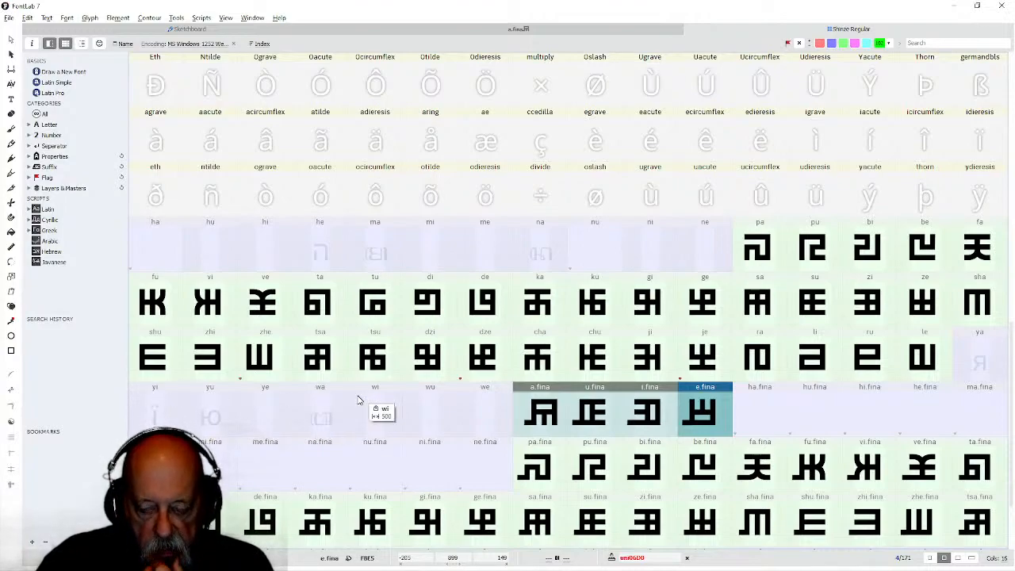
pyautogui.scroll(-2, 418, 395)
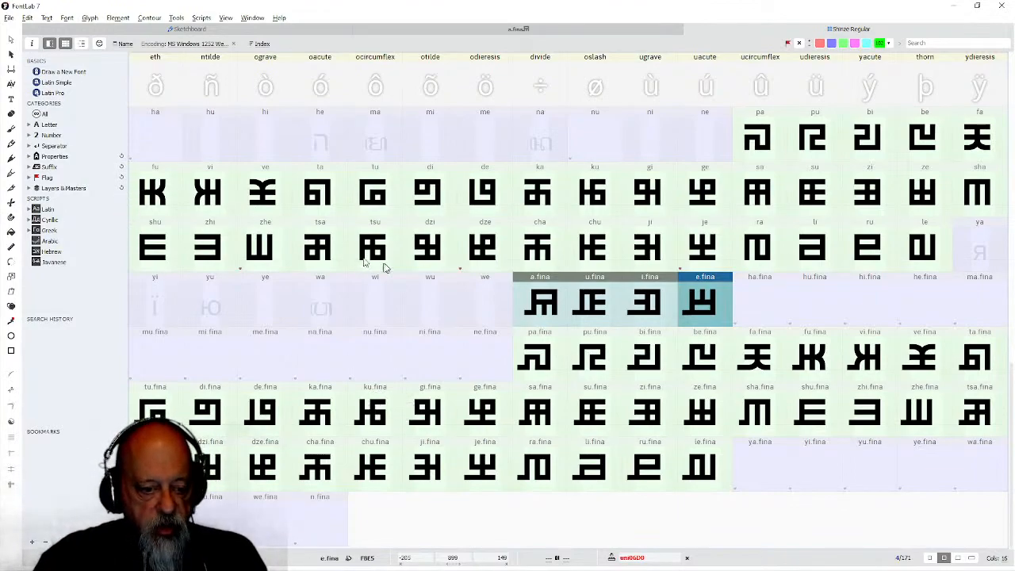
pyautogui.scroll(5, 376, 217)
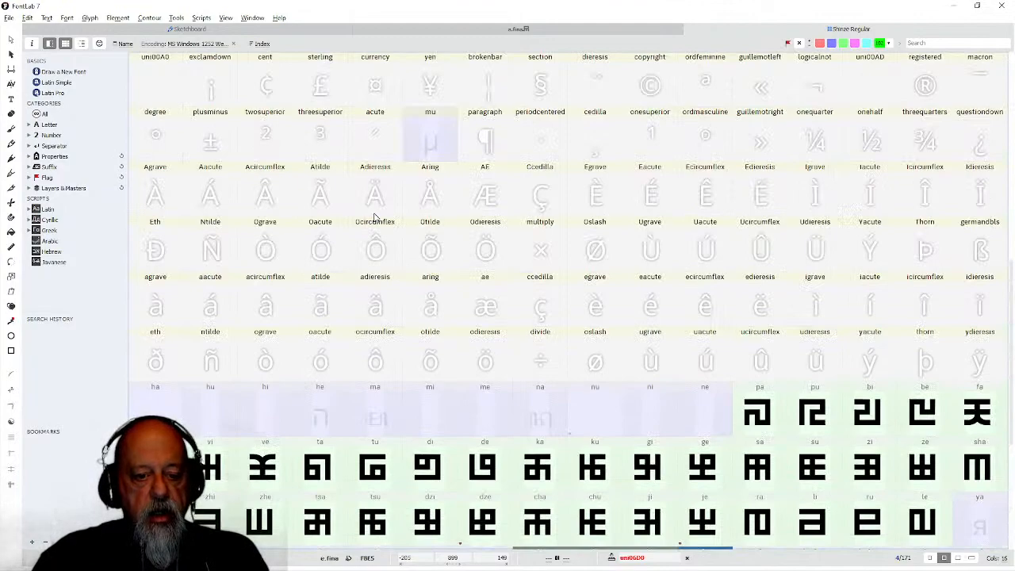
pyautogui.scroll(-3, 375, 217)
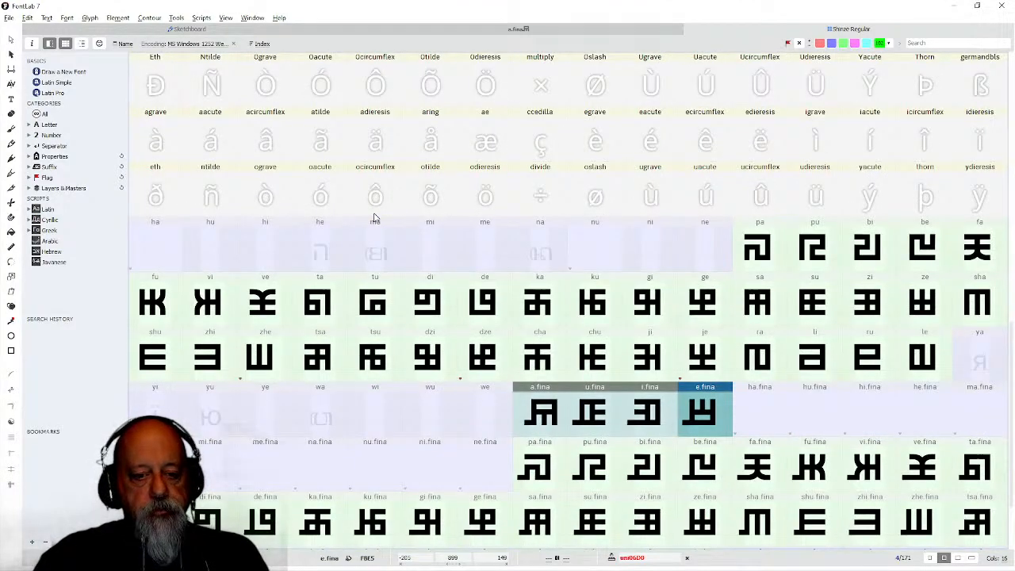
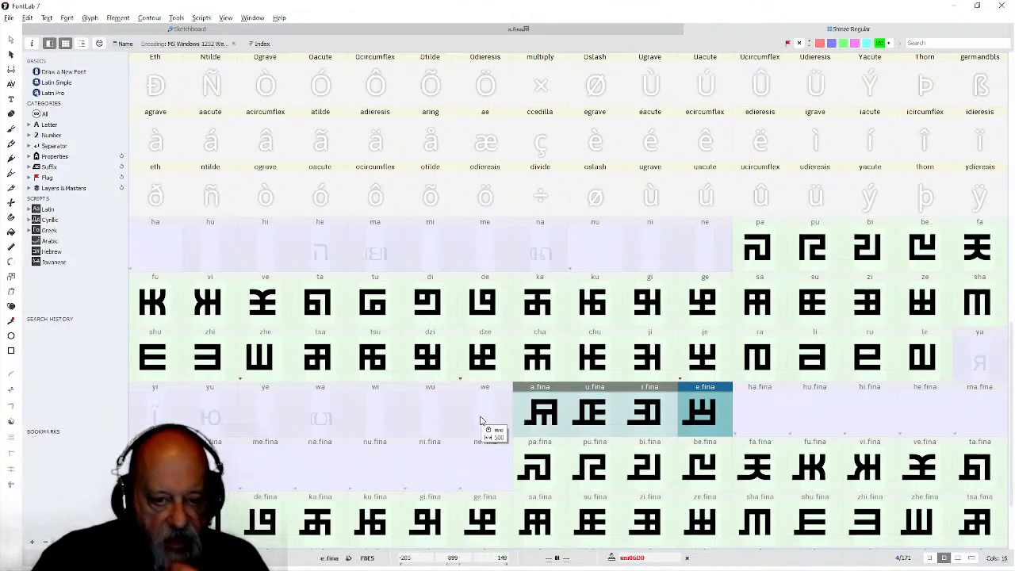
# Draw n.fina from overlapping rectangles about 150 thick: three vertical stems, an upper bar joining the first two and a baseline bar joining the last two.
pyautogui.scroll(-2, 479, 421)
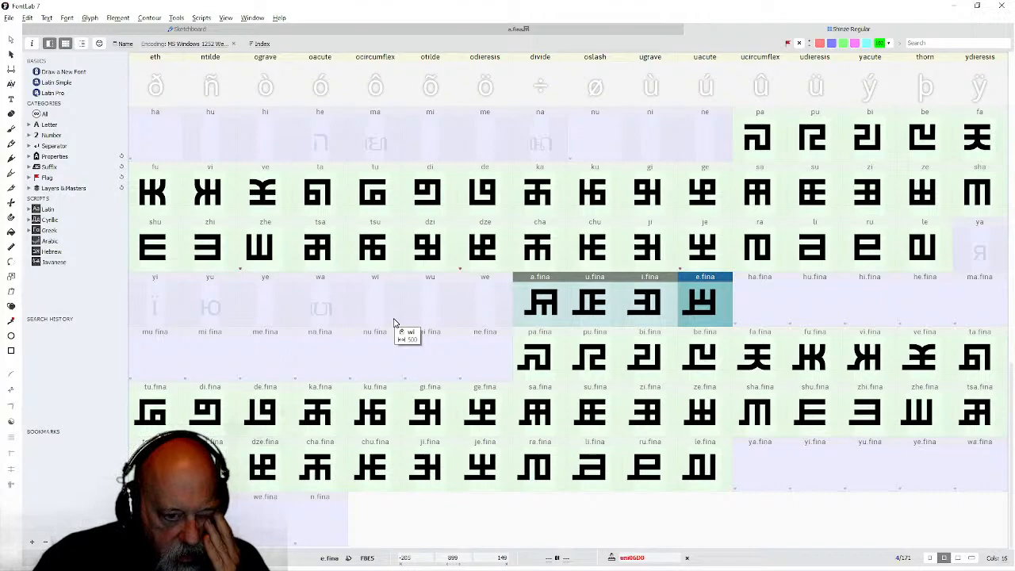
pyautogui.doubleClick(321, 532)
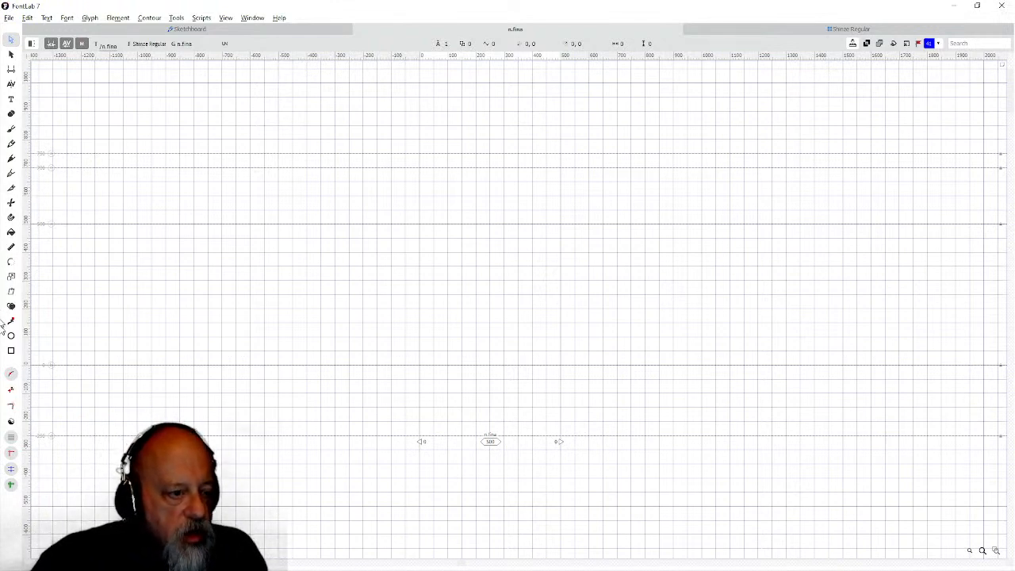
pyautogui.click(12, 351)
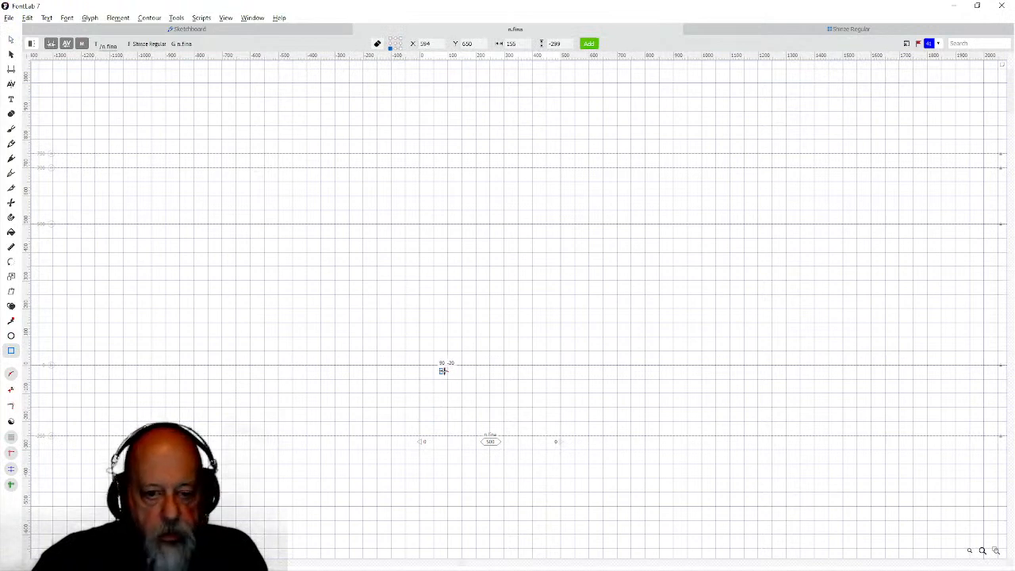
pyautogui.moveTo(419, 364); pyautogui.dragTo(545, 363)
pyautogui.moveTo(533, 322); pyautogui.dragTo(631, 153)
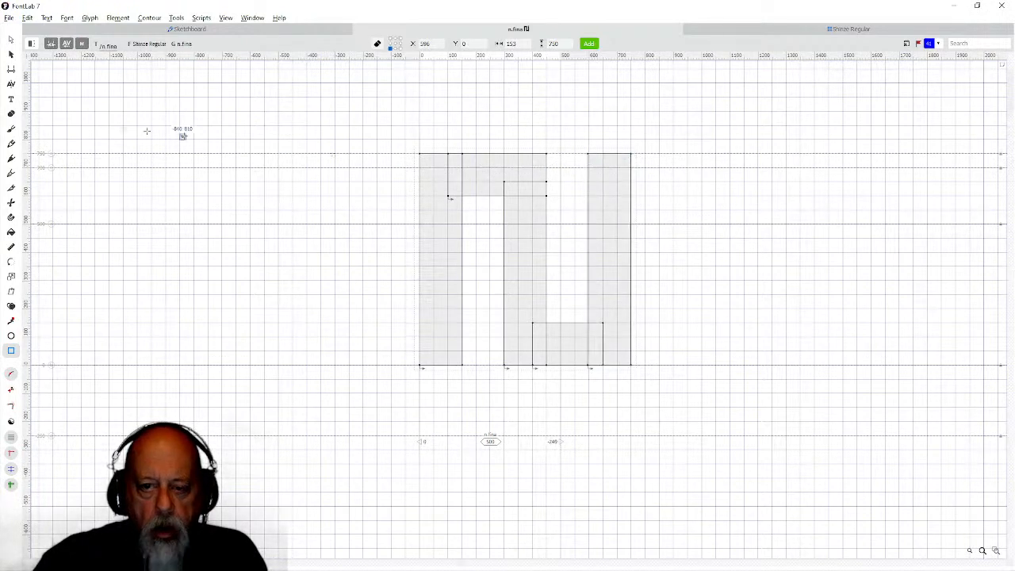
# Merge the overlapping rectangles of n.fina into one outline, widen its advance width to 897 and return to the font window.
pyautogui.click(11, 39)
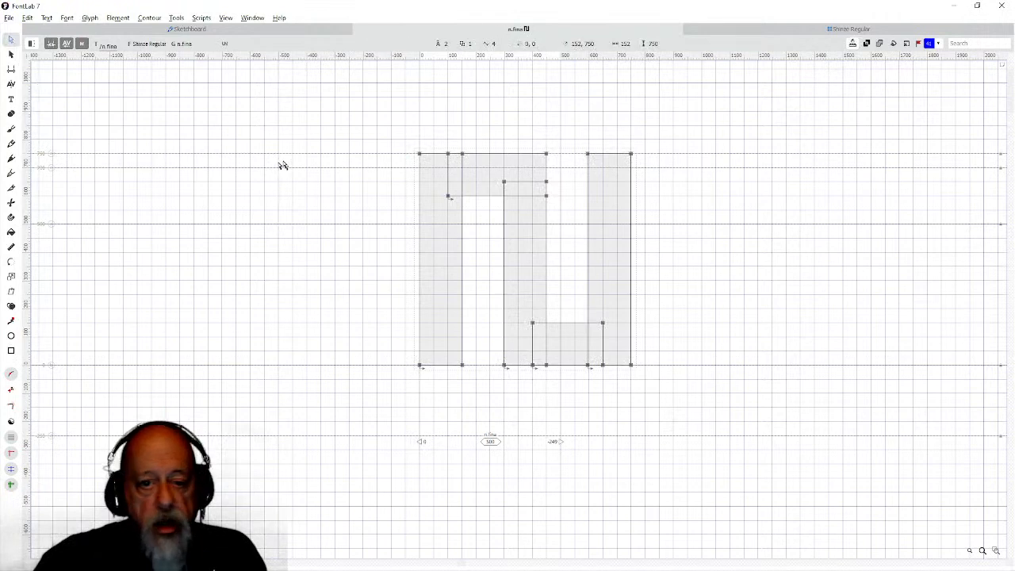
pyautogui.moveTo(298, 137); pyautogui.dragTo(659, 414)
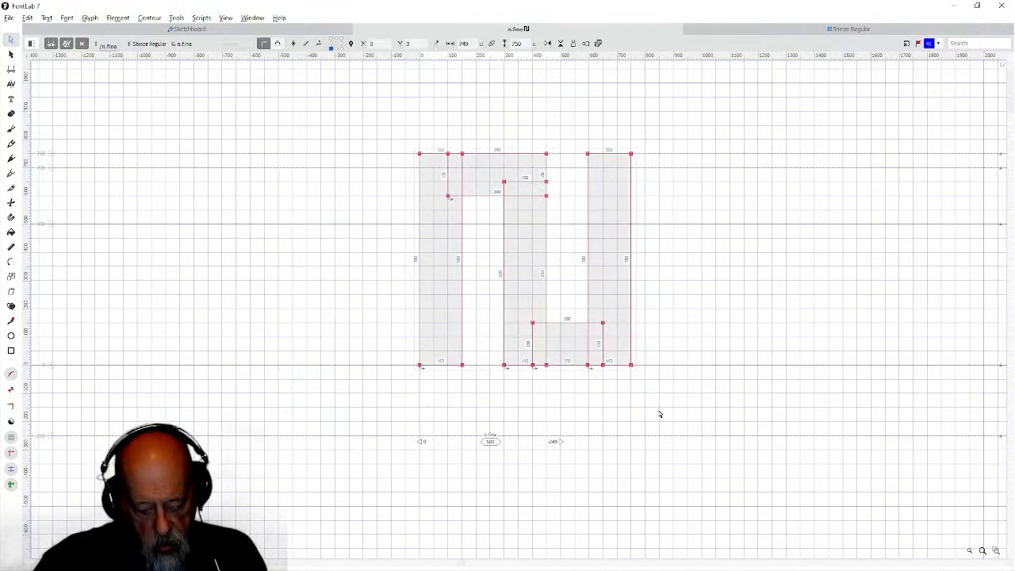
pyautogui.hotkey('ctrl', 'shift', 'o')
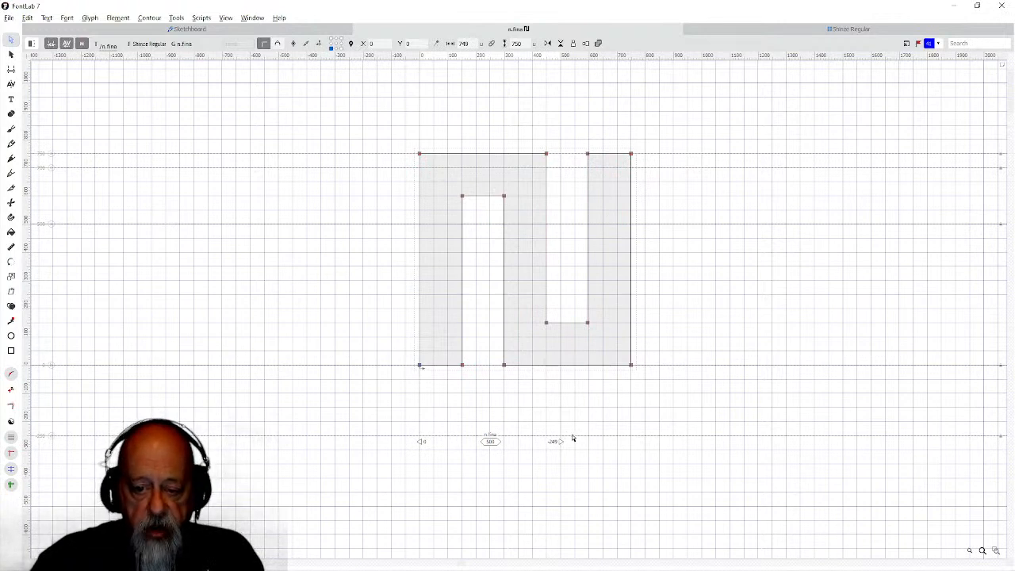
pyautogui.moveTo(560, 441); pyautogui.dragTo(673, 450)
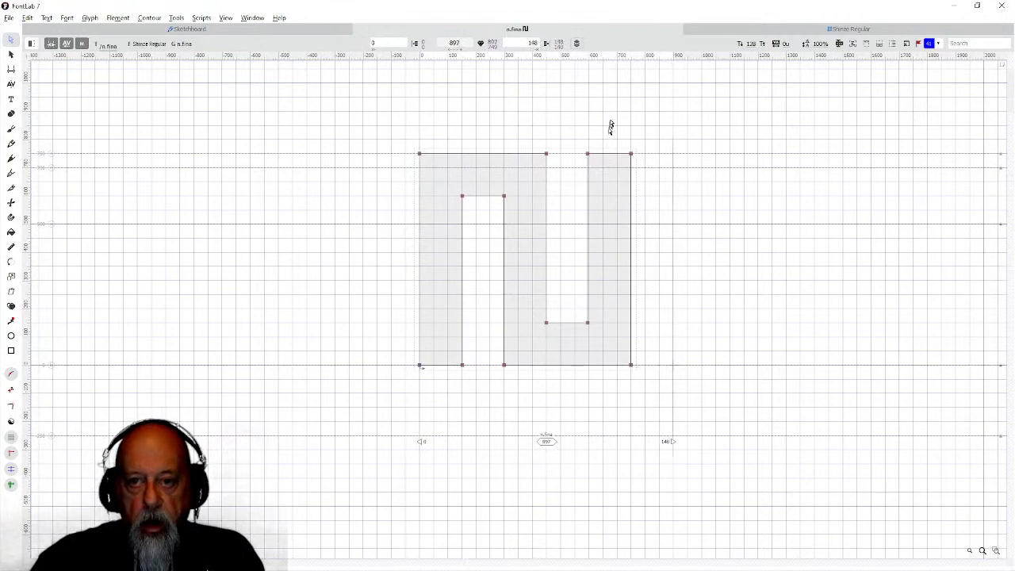
pyautogui.click(769, 32)
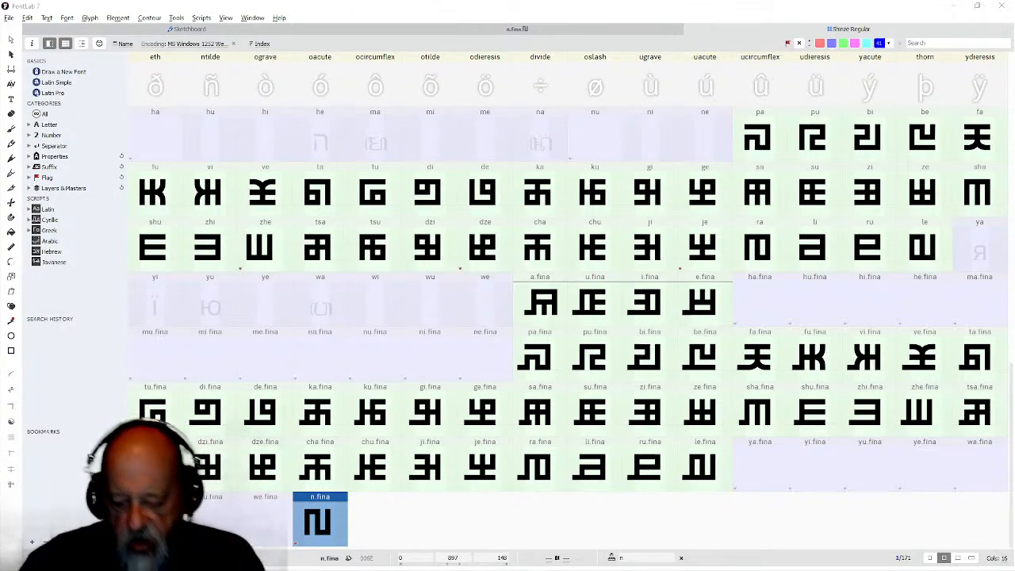
# Flag the n.fina glyph green.
pyautogui.scroll(4, 776, 260)
pyautogui.scroll(-4, 776, 260)
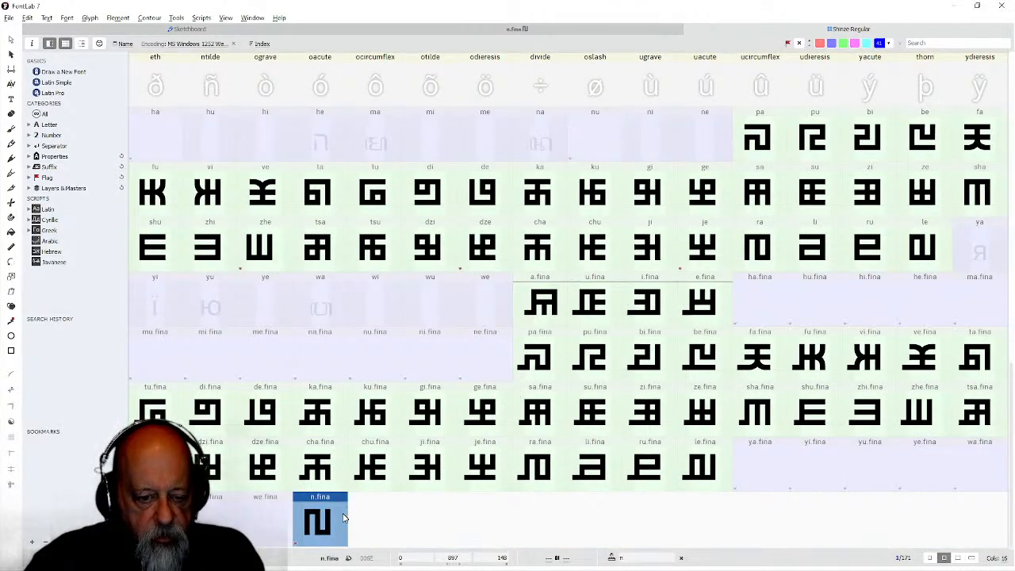
pyautogui.rightClick(317, 512)
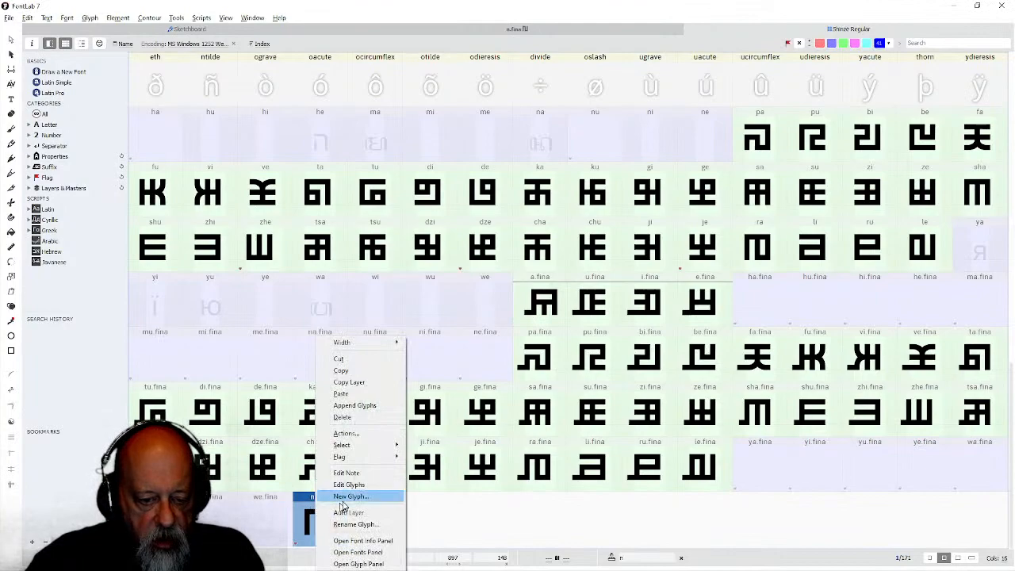
pyautogui.moveTo(381, 457)
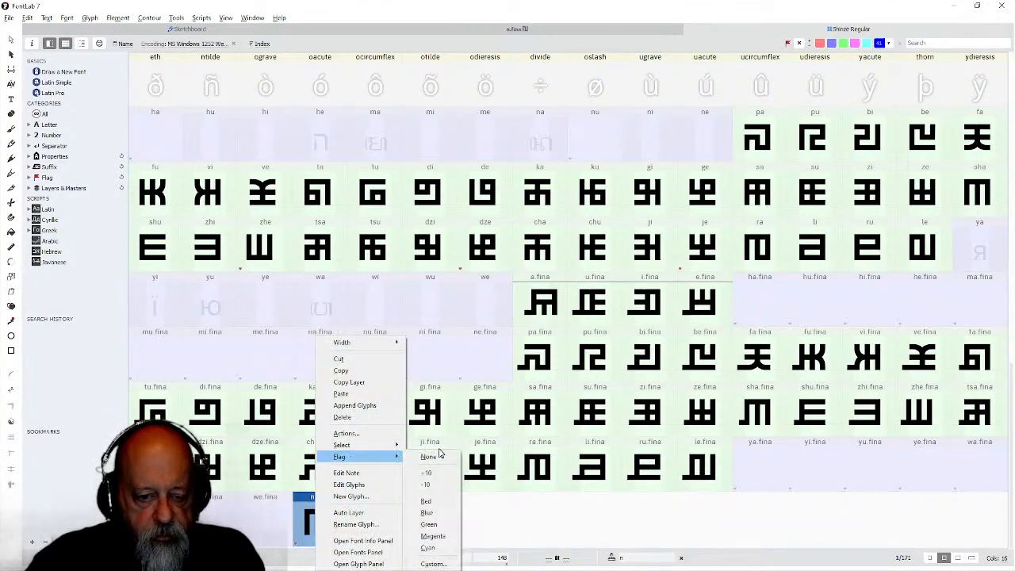
pyautogui.click(426, 523)
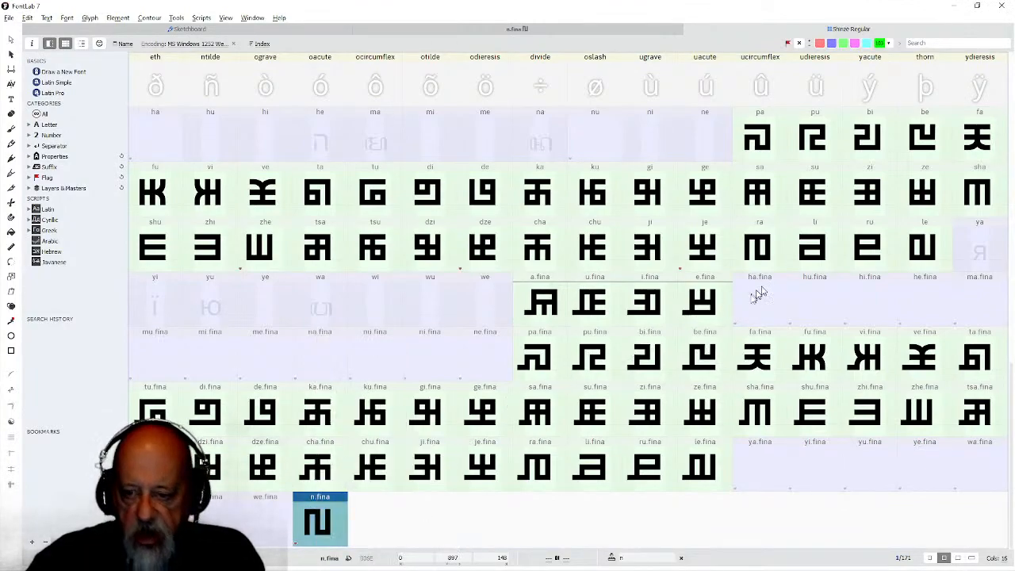
# Draw the glyph wa as a hollow box about 750 wide and 448 high on the baseline, using four overlapping rectangles about 150 thick.
pyautogui.click(741, 307)
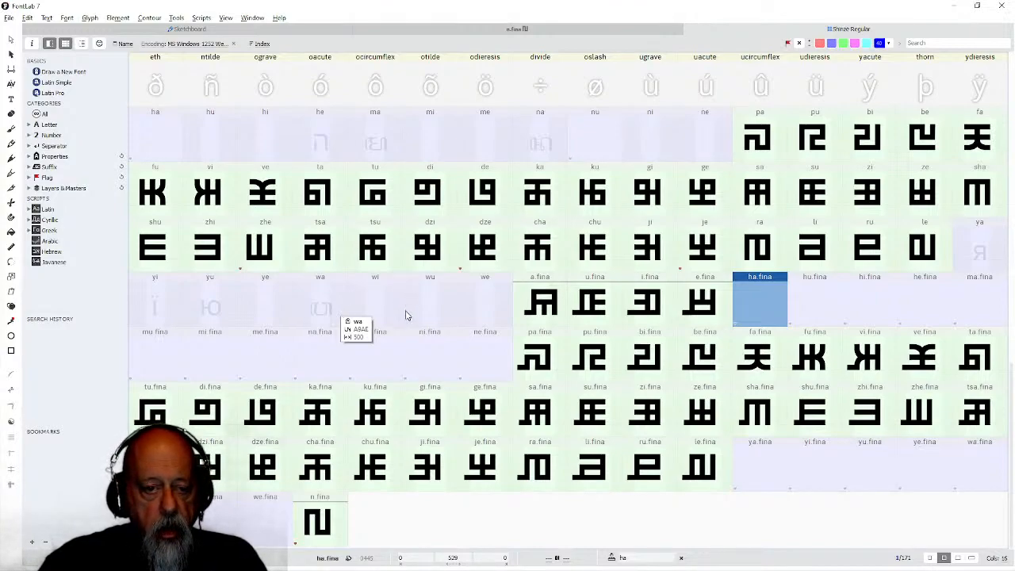
pyautogui.click(320, 306)
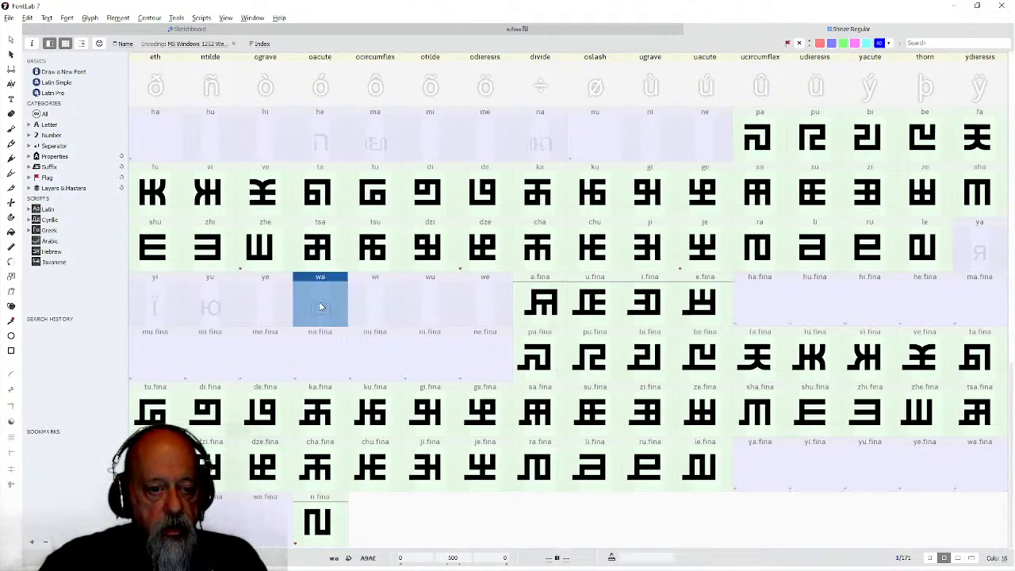
pyautogui.doubleClick(320, 306)
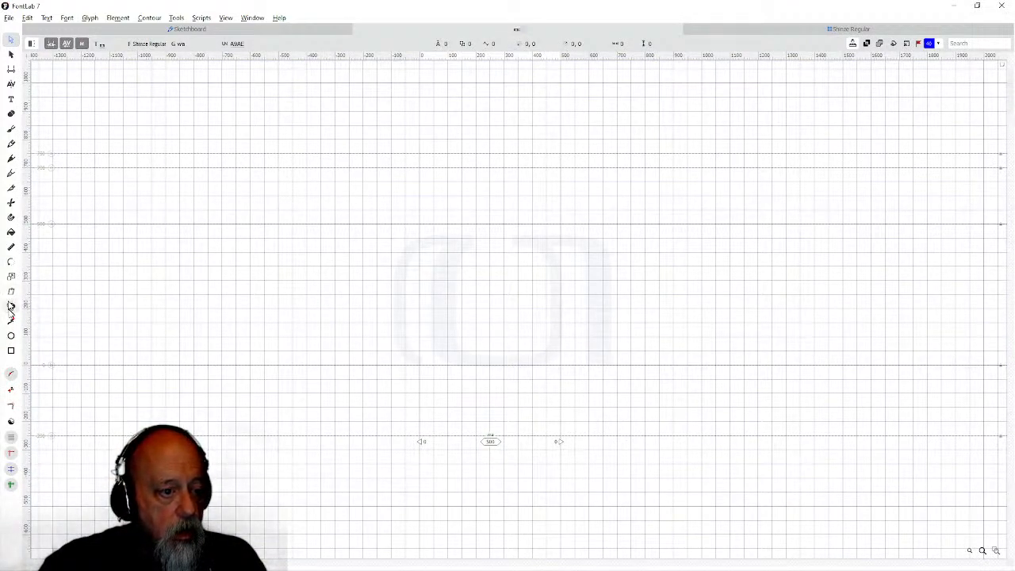
pyautogui.click(11, 349)
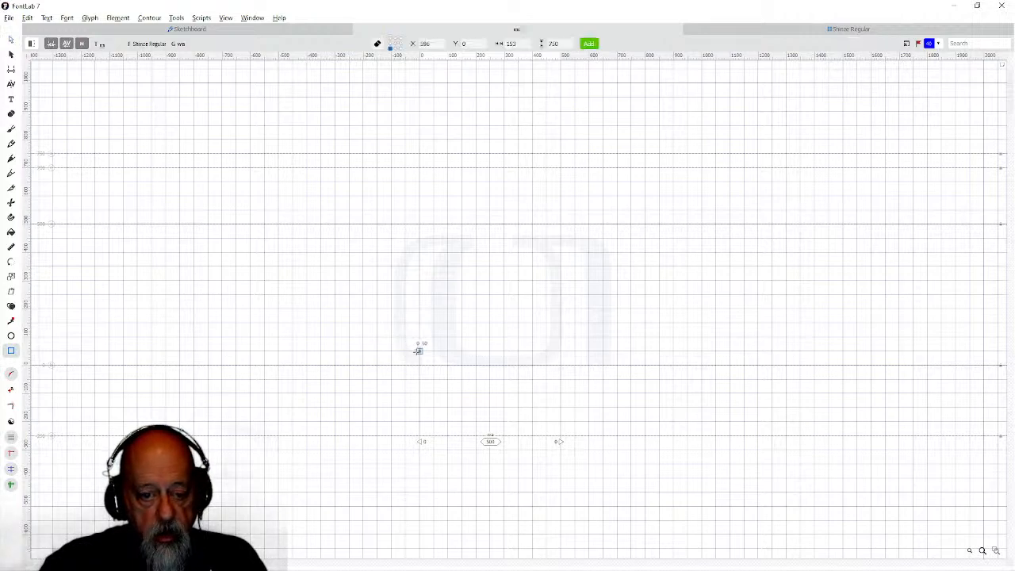
pyautogui.moveTo(419, 365); pyautogui.dragTo(632, 322)
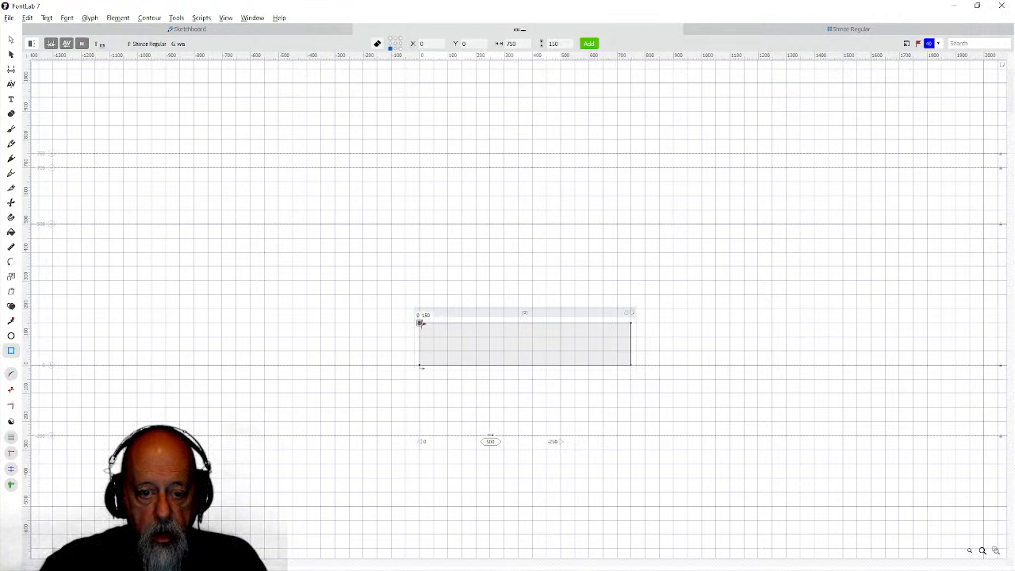
pyautogui.moveTo(437, 326)
pyautogui.mouseDown()
pyautogui.moveTo(459, 304)
pyautogui.moveTo(461, 266)
pyautogui.mouseUp()
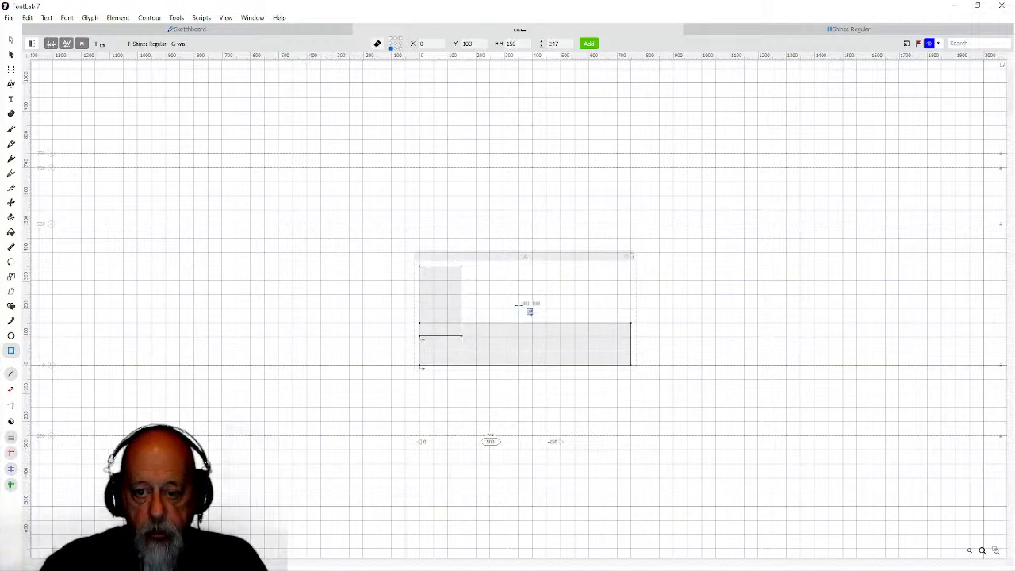
pyautogui.moveTo(588, 336)
pyautogui.mouseDown()
pyautogui.moveTo(632, 328)
pyautogui.moveTo(631, 267)
pyautogui.mouseUp()
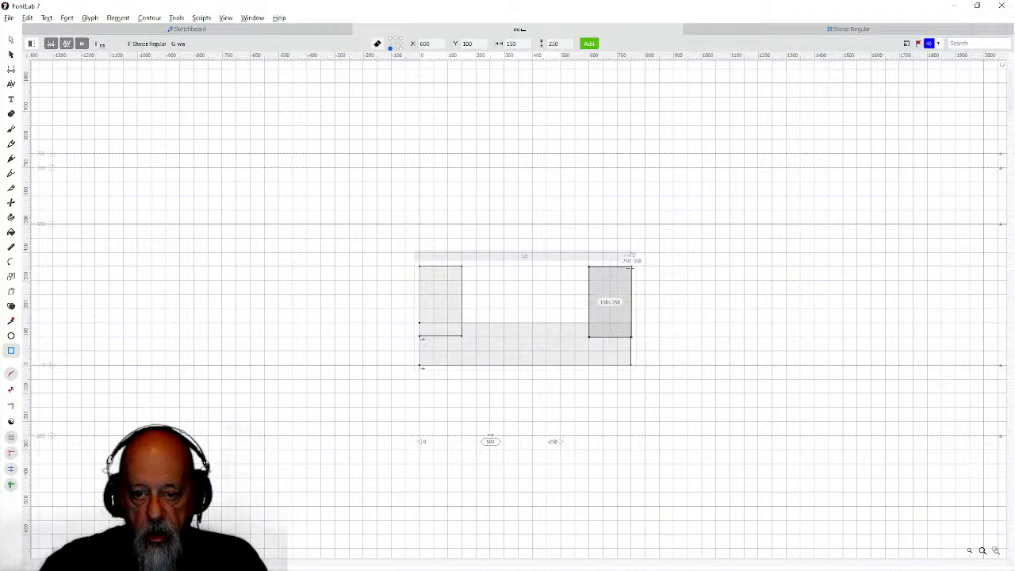
pyautogui.moveTo(631, 268); pyautogui.dragTo(631, 268)
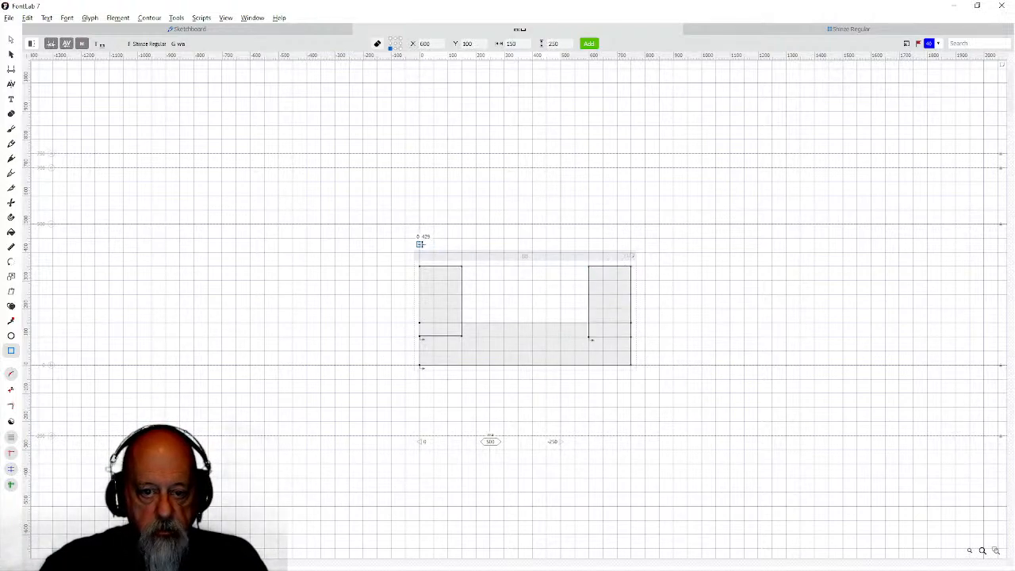
pyautogui.moveTo(419, 238); pyautogui.dragTo(630, 281)
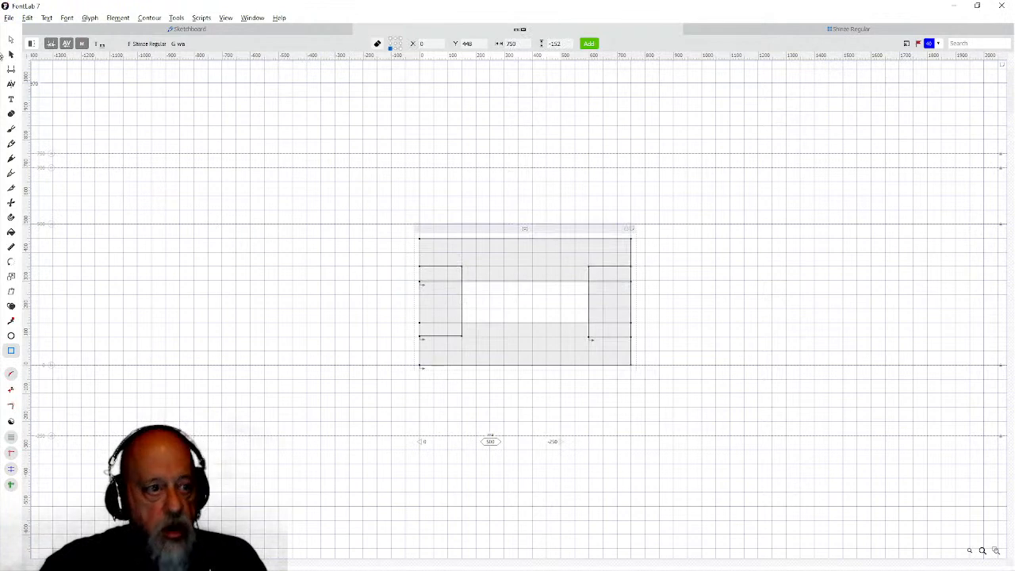
# Merge the four overlapping rectangles of wa into a single hollow box outline.
pyautogui.press('a')
pyautogui.moveTo(322, 190); pyautogui.dragTo(742, 430)
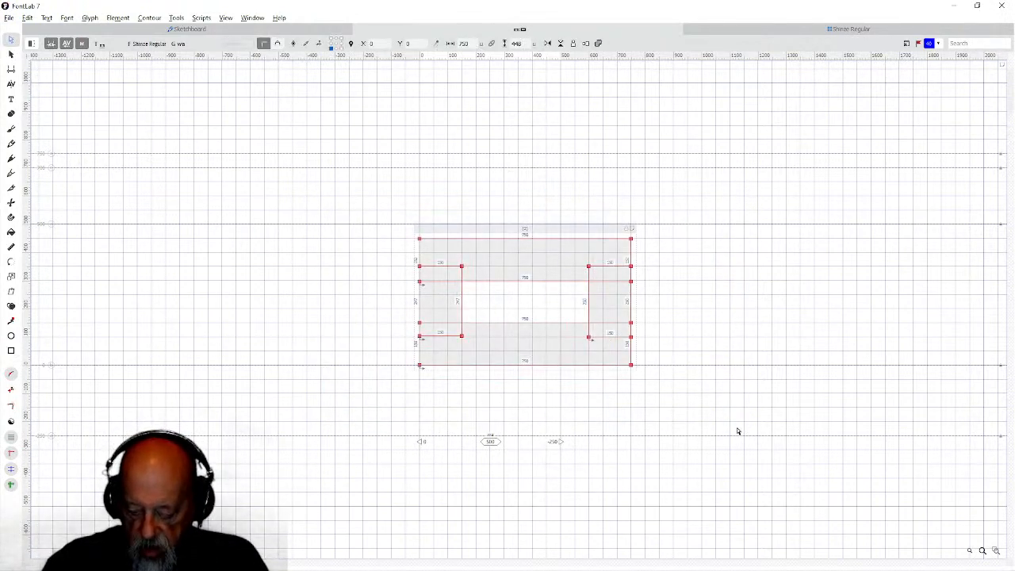
pyautogui.hotkey('ctrl', 'shift', 'o')
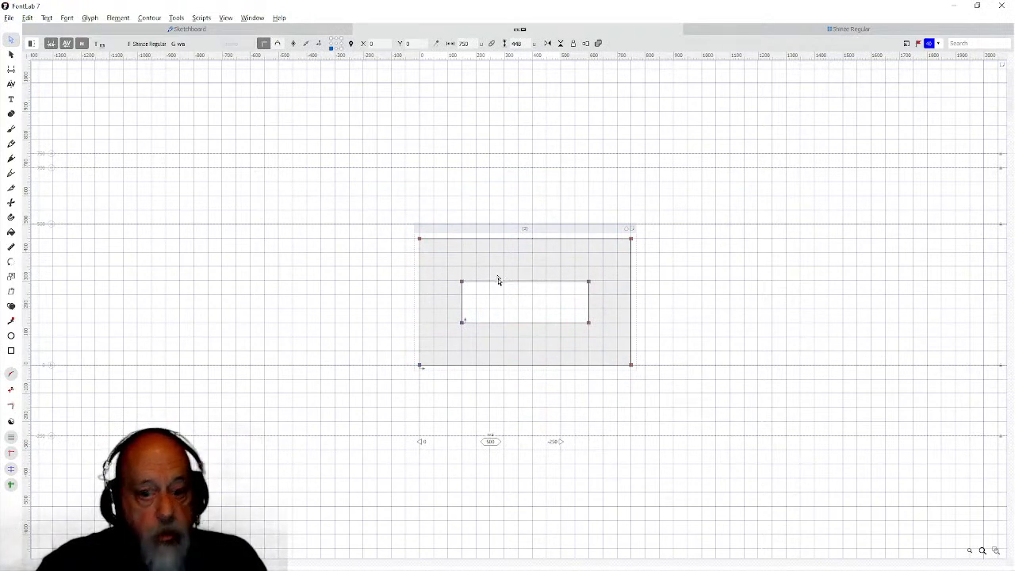
# Raise the box's outer upper edge to y 450 and the upper edge of its inner opening to y 300.
pyautogui.moveTo(454, 276); pyautogui.dragTo(603, 291)
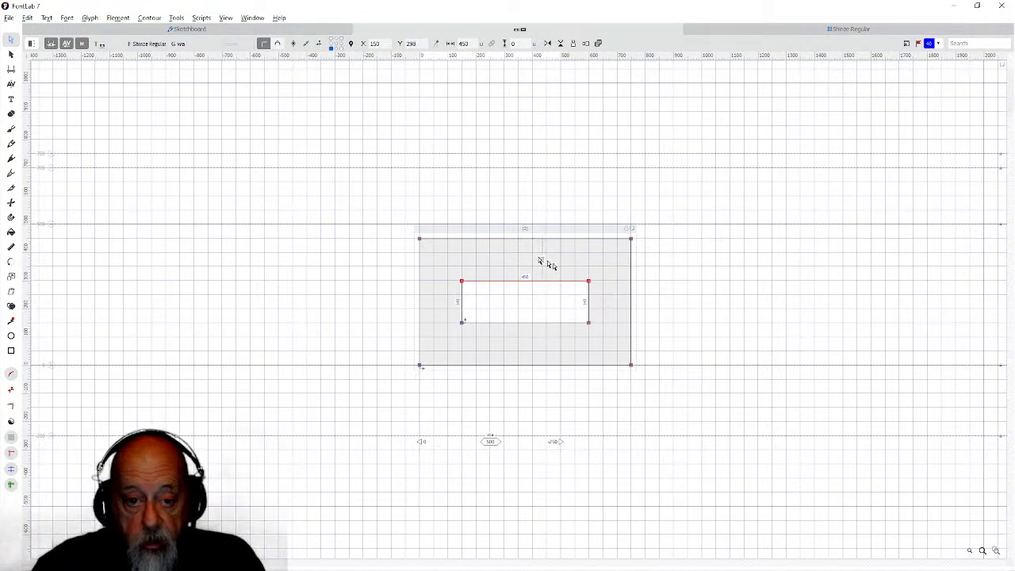
pyautogui.moveTo(408, 223); pyautogui.dragTo(720, 252)
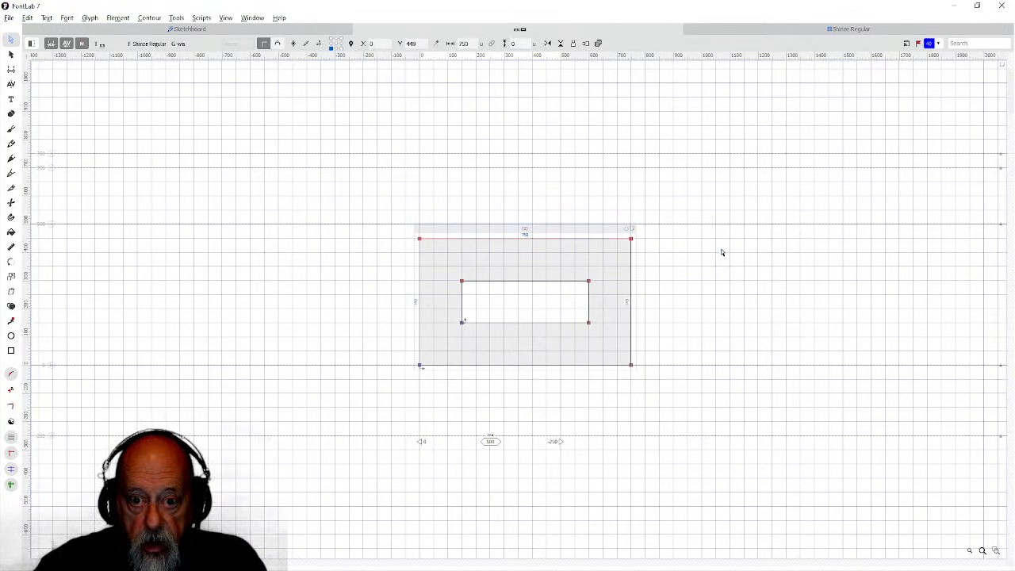
pyautogui.press('Up')
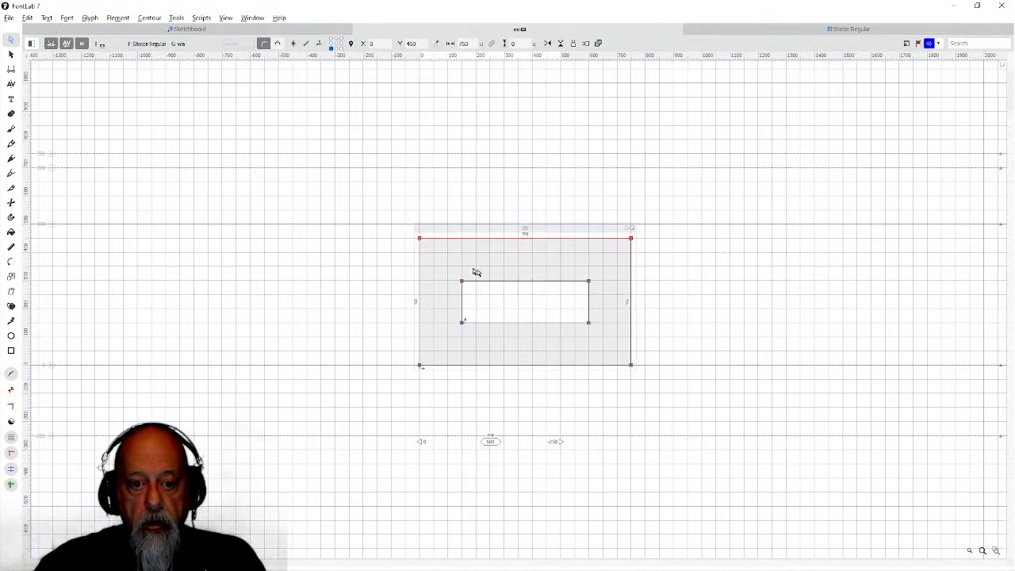
pyautogui.moveTo(444, 271); pyautogui.dragTo(594, 306)
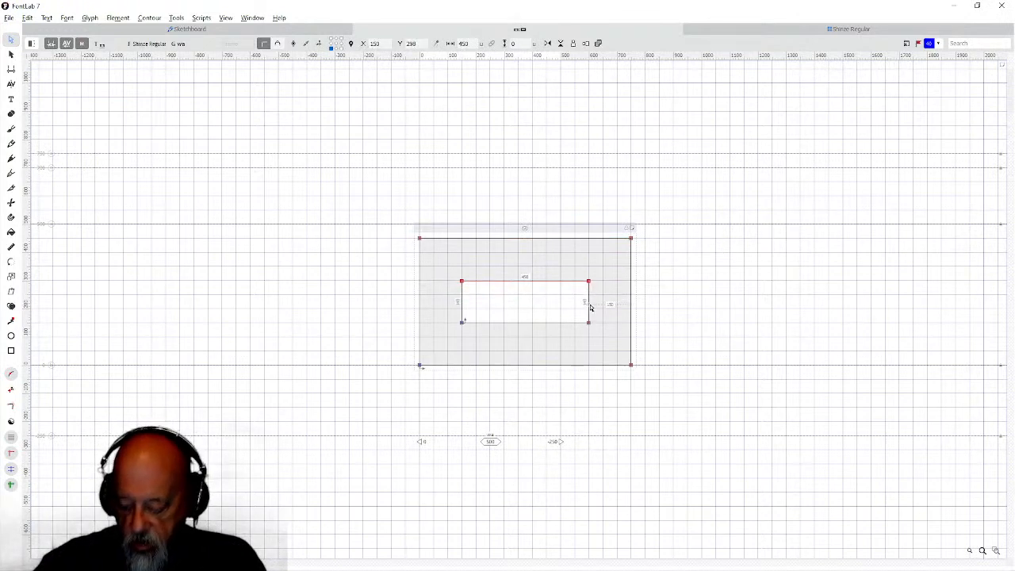
pyautogui.press('Up')
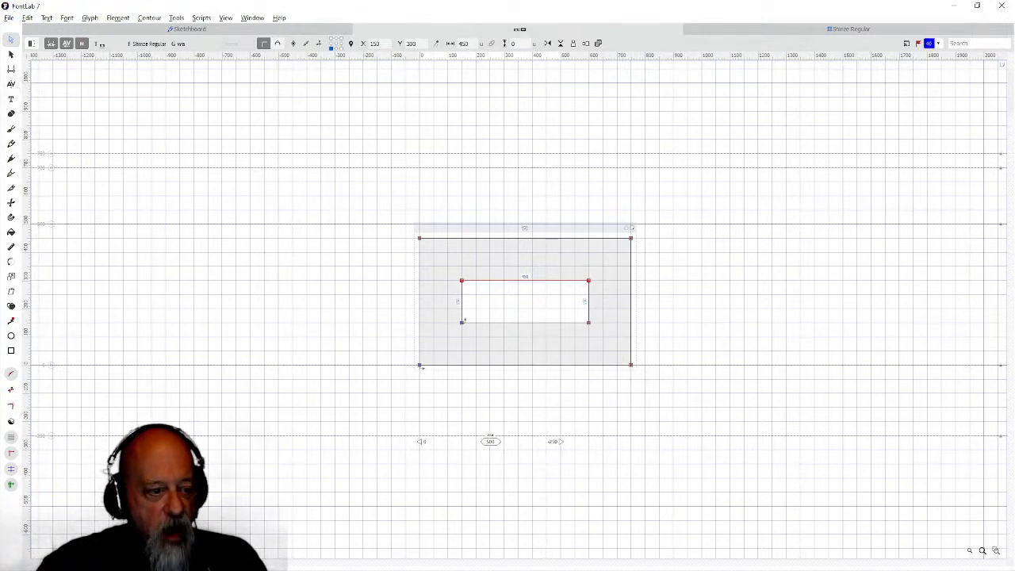
# Add a centred stem 150 wide and a 750 by 150 bar with its upper edge at y 750, merging them with the box.
pyautogui.click(11, 349)
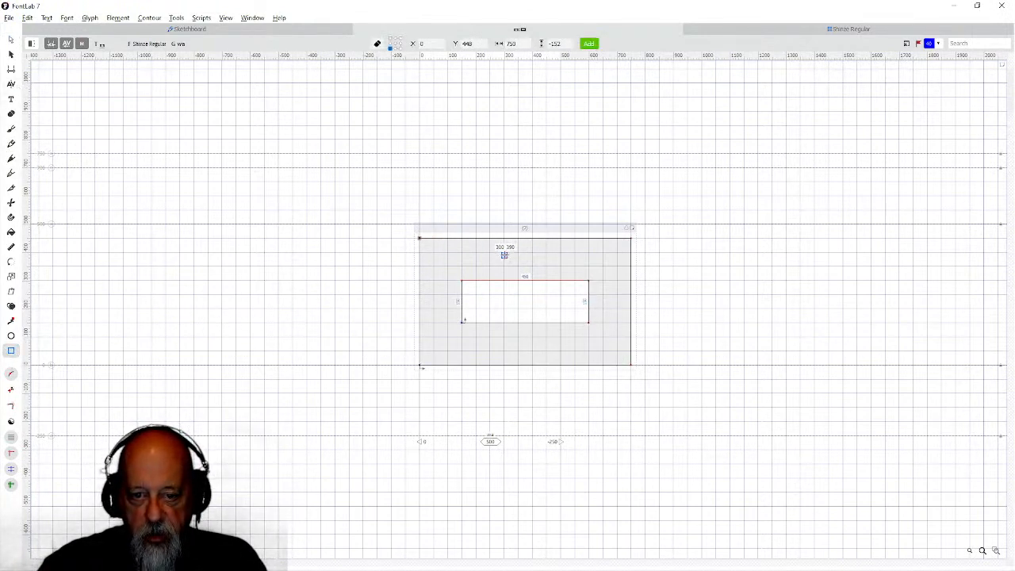
pyautogui.moveTo(504, 251); pyautogui.dragTo(546, 181)
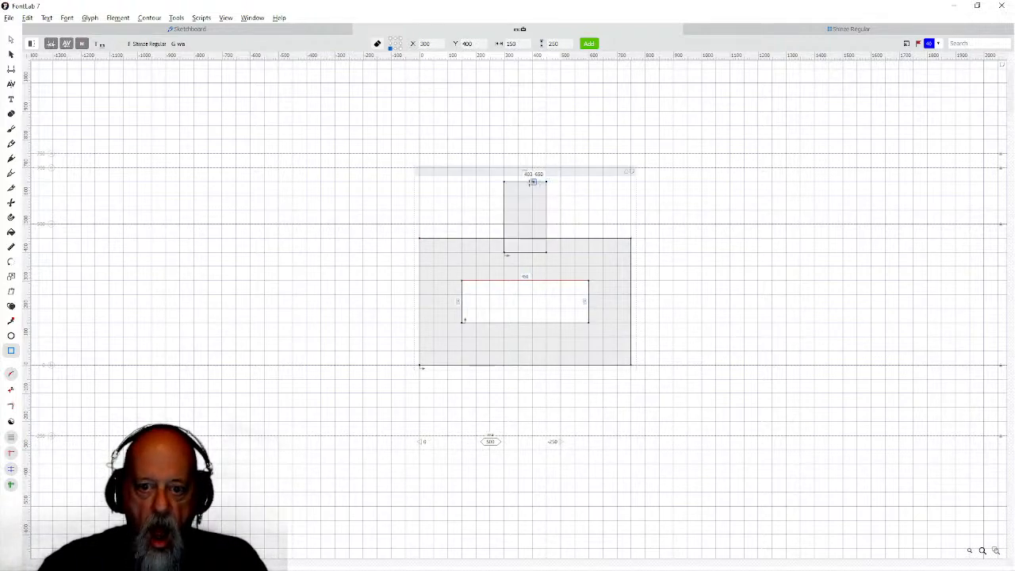
pyautogui.moveTo(419, 153); pyautogui.dragTo(632, 194)
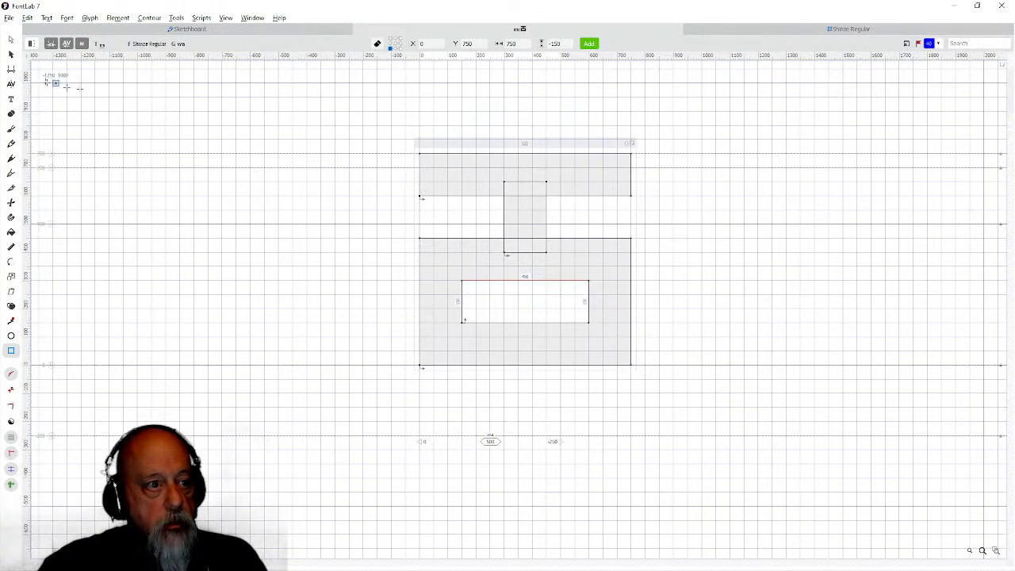
pyautogui.click(11, 41)
pyautogui.moveTo(381, 129); pyautogui.dragTo(651, 320)
pyautogui.hotkey('ctrl', 'shift', 'o')
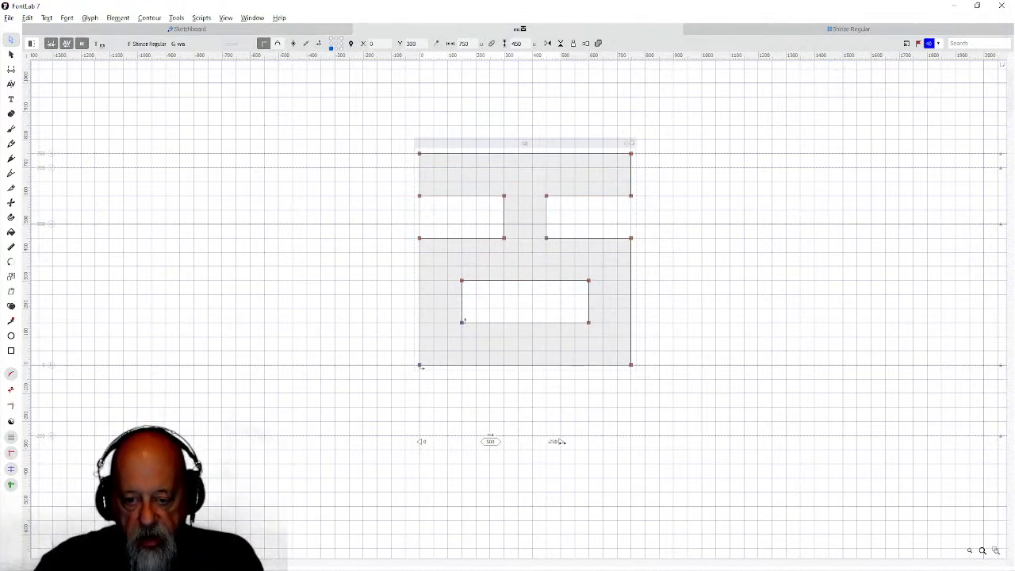
# Widen wa's advance width to 899 and return to the font window, merging it back into the main window.
pyautogui.moveTo(559, 442); pyautogui.dragTo(671, 444)
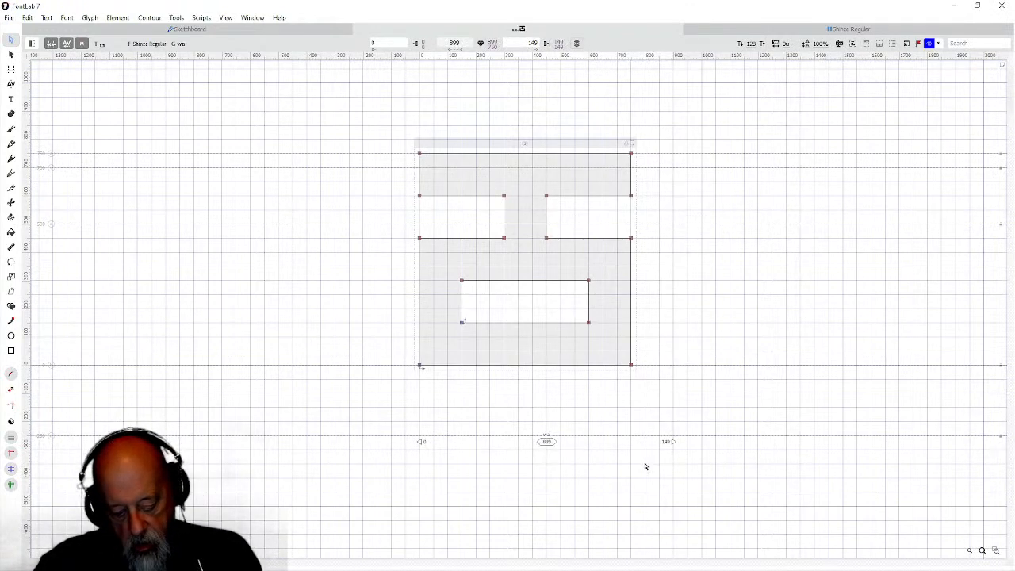
pyautogui.hotkey('ctrl', 'a')
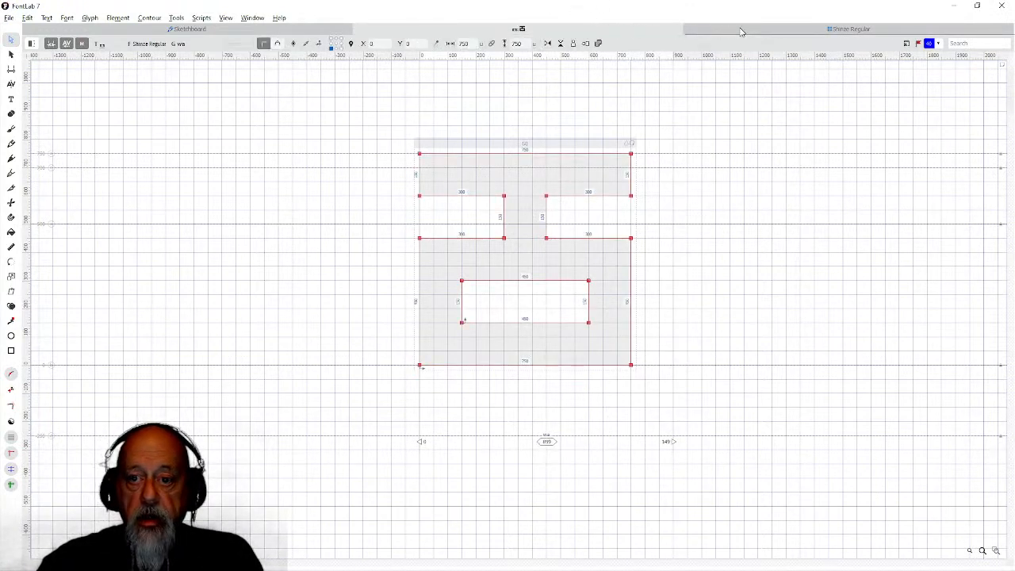
pyautogui.moveTo(736, 35); pyautogui.dragTo(532, 195)
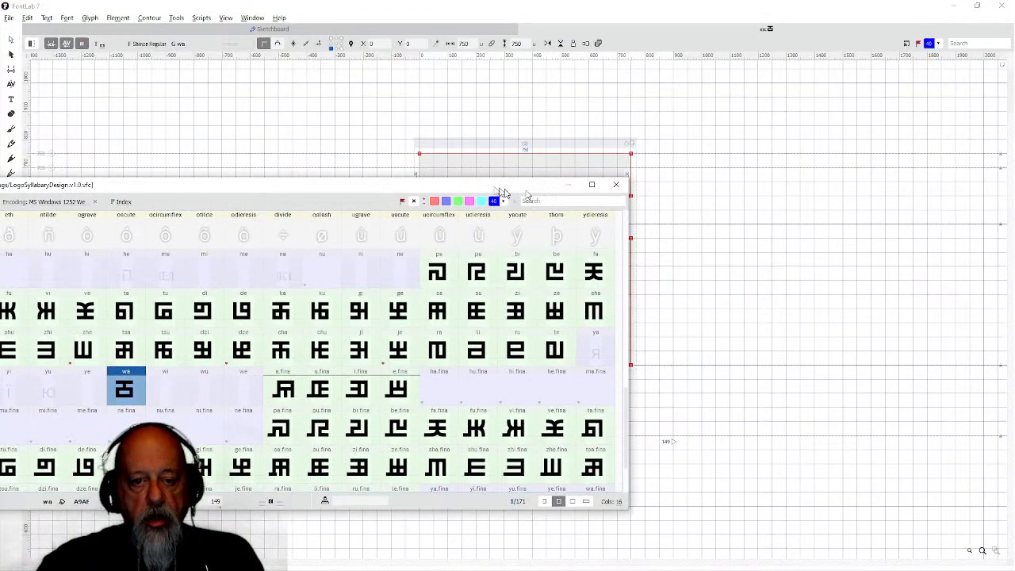
pyautogui.click(252, 18)
pyautogui.moveTo(270, 212)
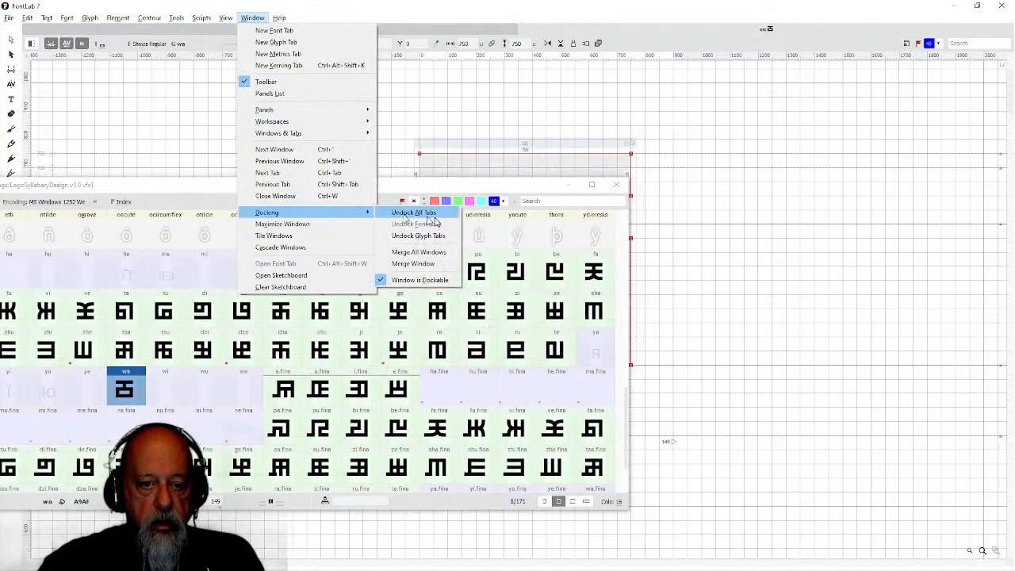
pyautogui.click(420, 264)
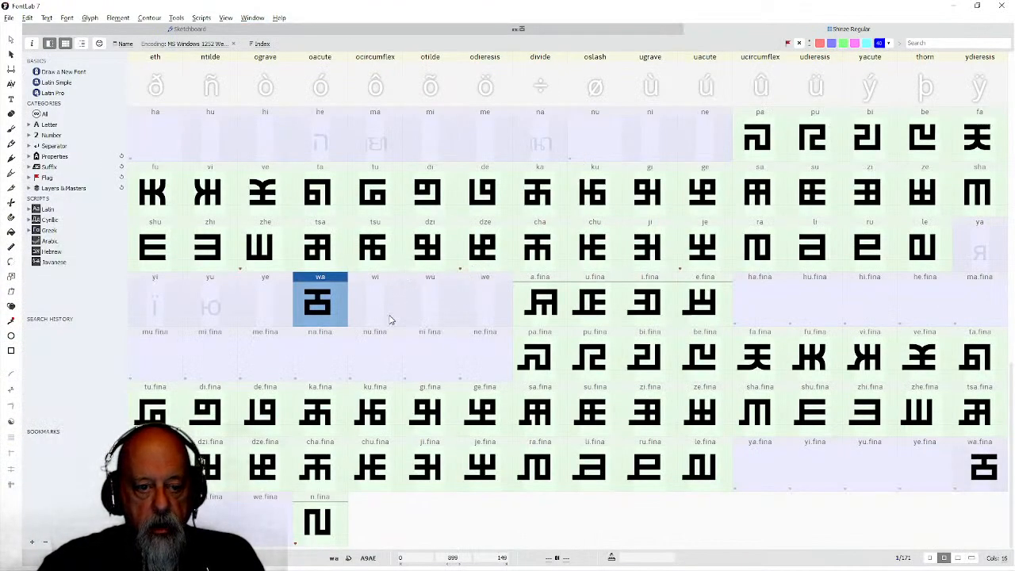
pyautogui.doubleClick(485, 316)
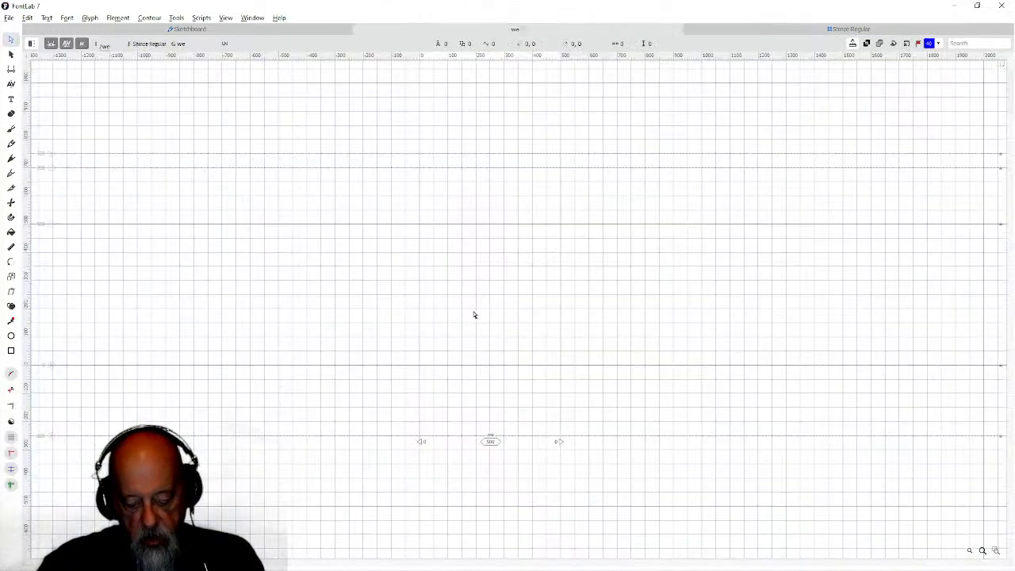
pyautogui.hotkey('ctrl', 'v')
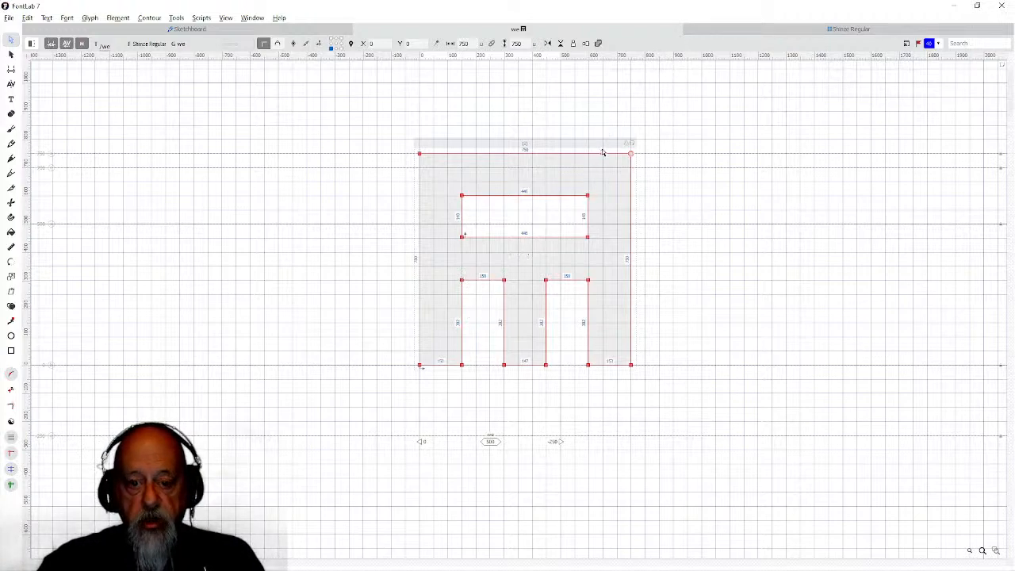
pyautogui.hotkey('ctrl', 'z')
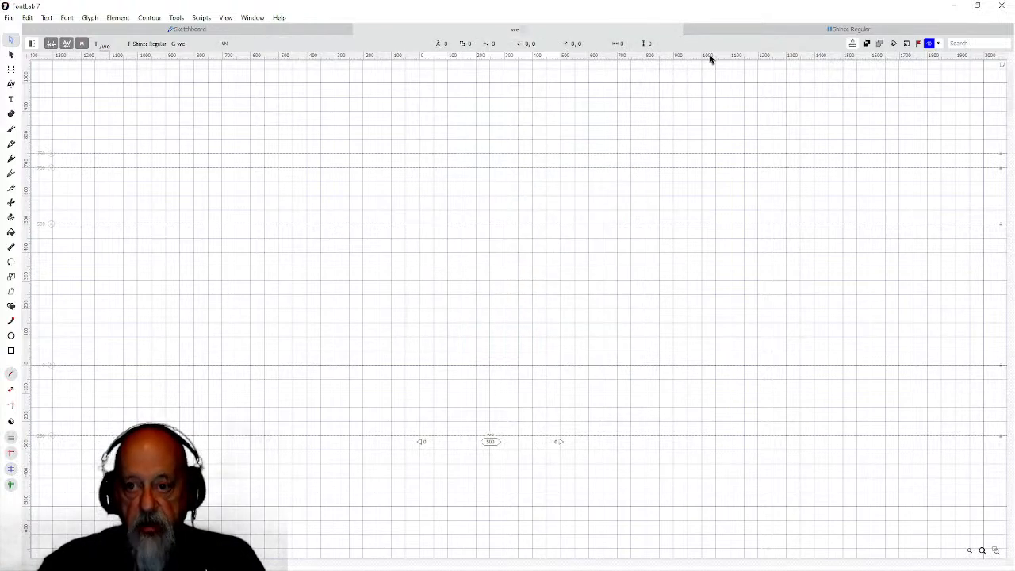
# Copy the complete outline of wa into the empty glyph we and widen its advance width to 899.
pyautogui.click(757, 32)
pyautogui.doubleClick(317, 304)
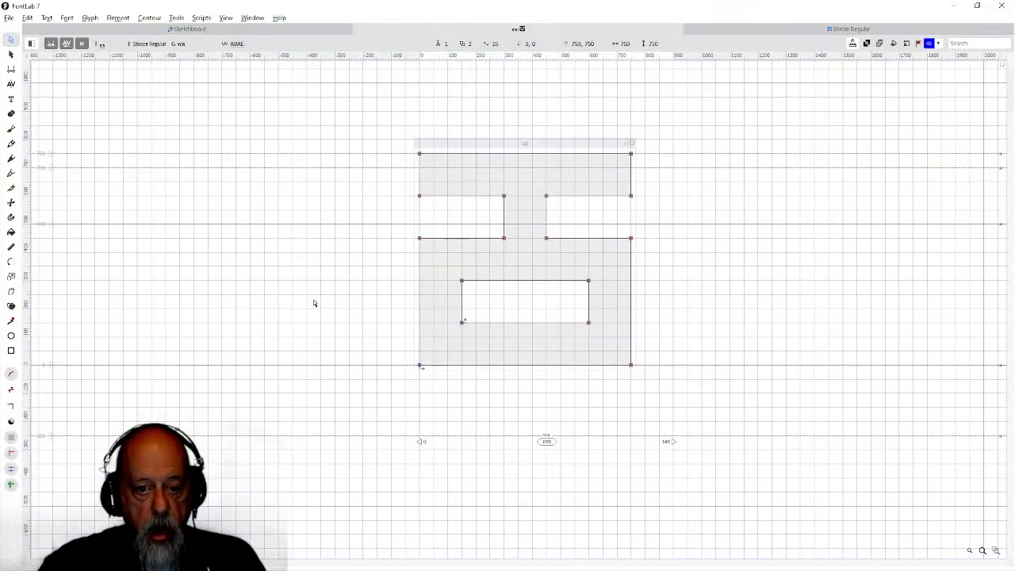
pyautogui.hotkey('ctrl', 'a')
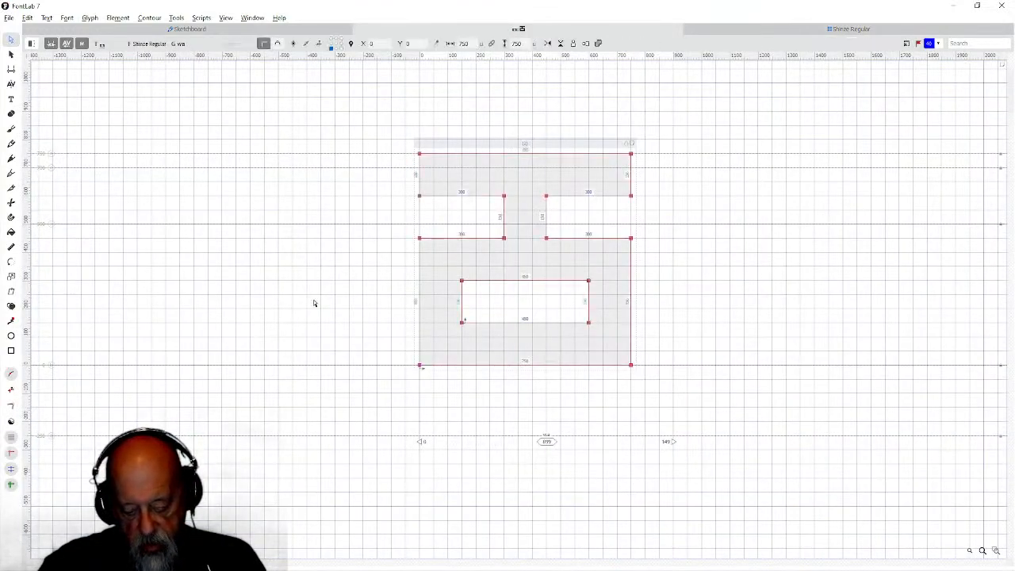
pyautogui.click(776, 35)
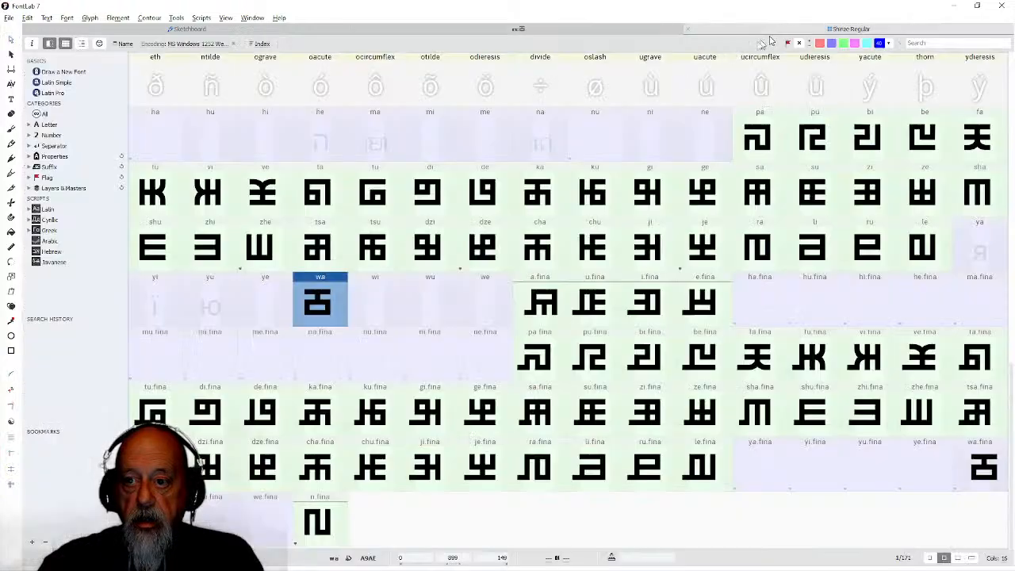
pyautogui.doubleClick(481, 295)
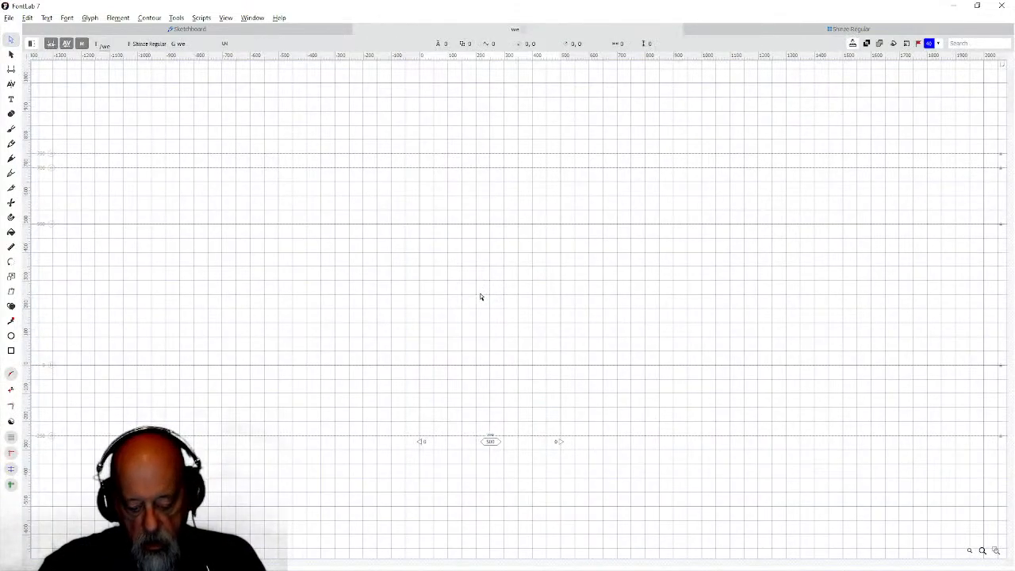
pyautogui.hotkey('ctrl', 'v')
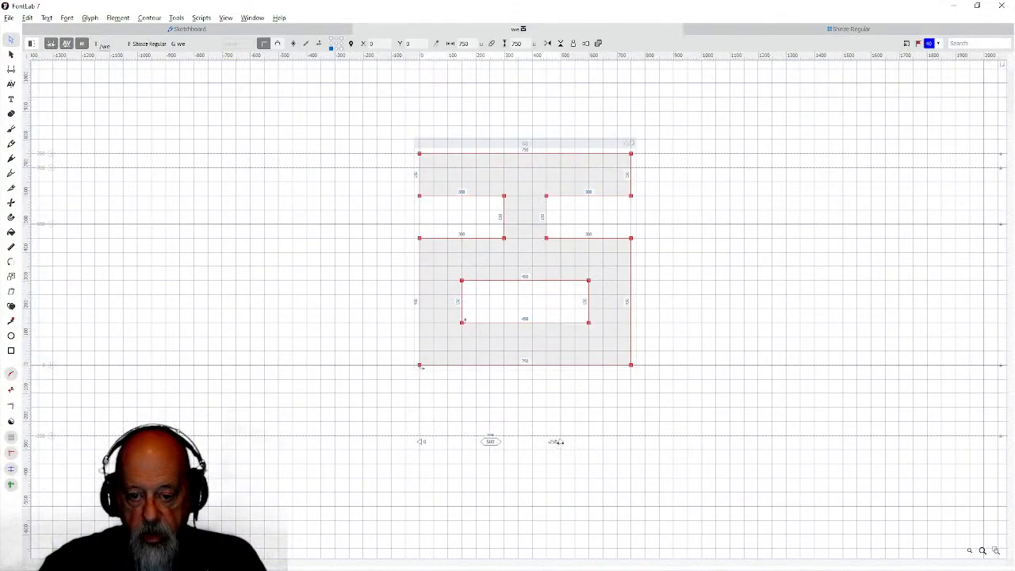
pyautogui.moveTo(557, 442); pyautogui.dragTo(668, 440)
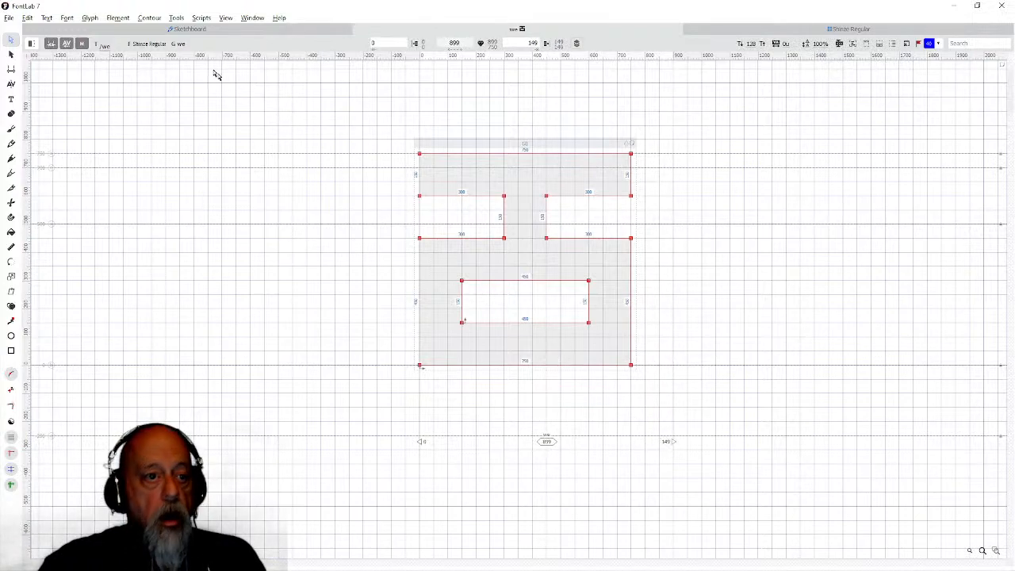
# Rotate the outline in we by 90° and return to the font window, merged back into the main window.
pyautogui.click(176, 19)
pyautogui.moveTo(179, 46)
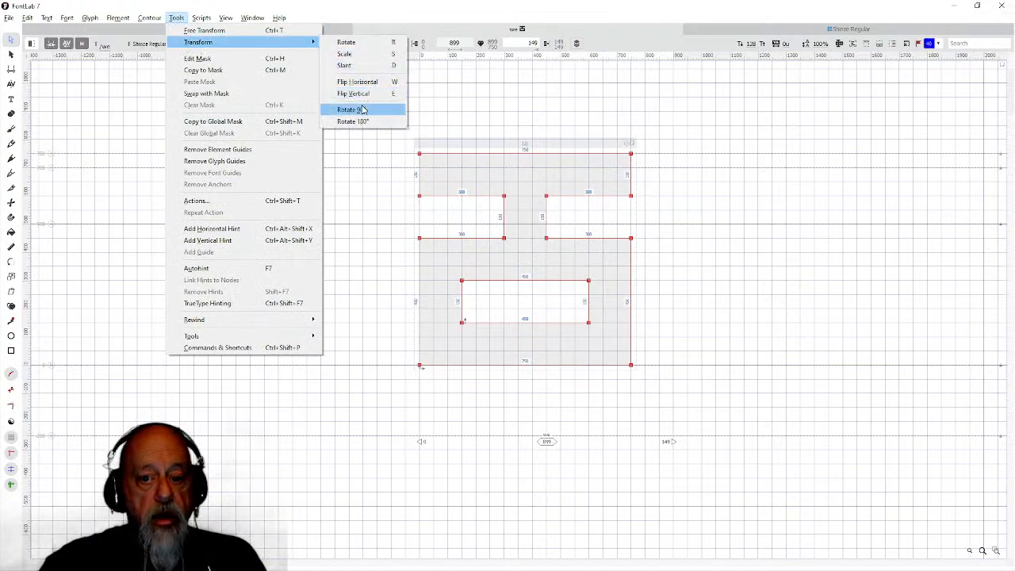
pyautogui.click(362, 109)
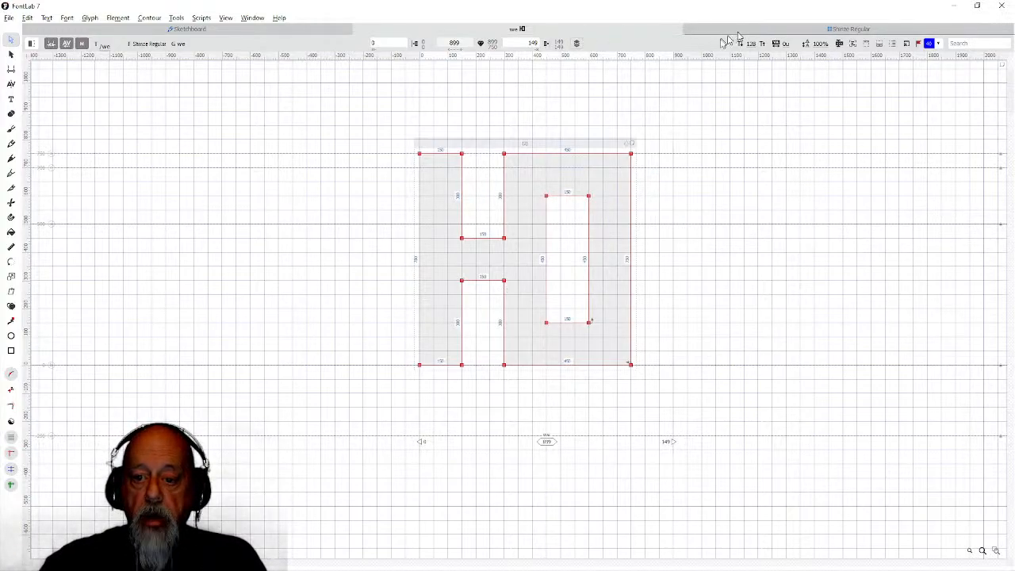
pyautogui.moveTo(731, 33); pyautogui.dragTo(562, 331)
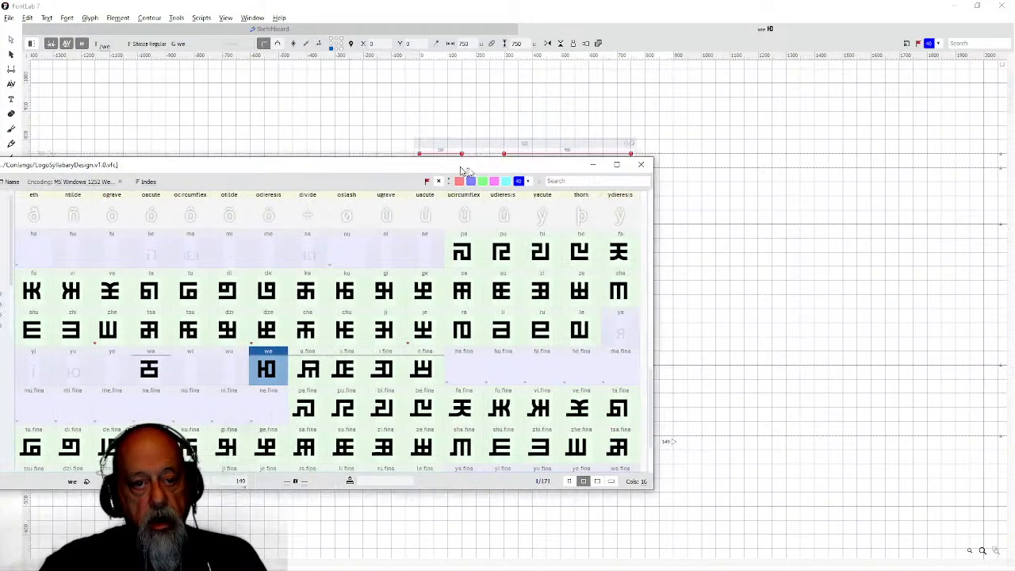
pyautogui.click(252, 17)
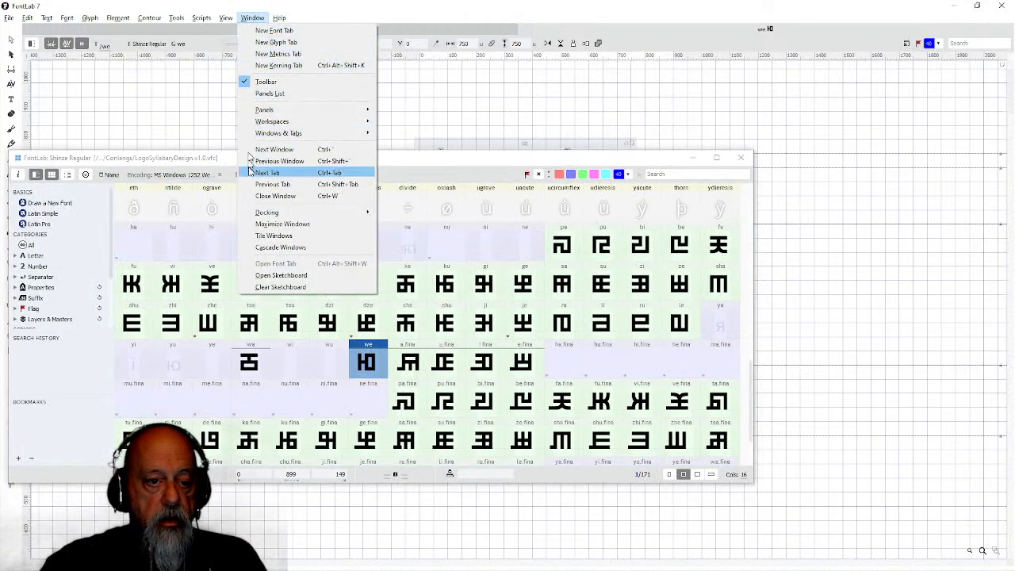
pyautogui.moveTo(262, 214)
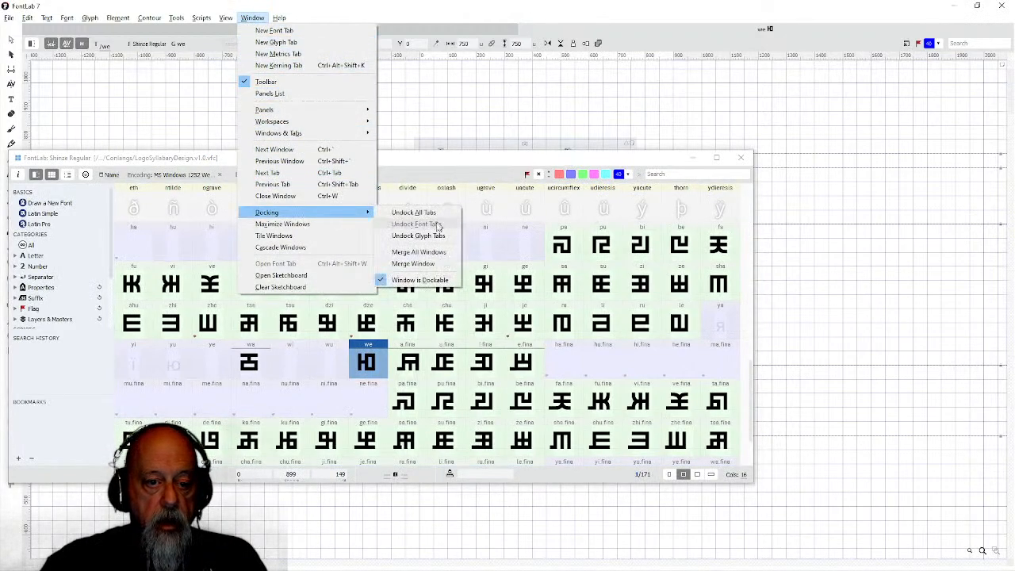
pyautogui.click(419, 264)
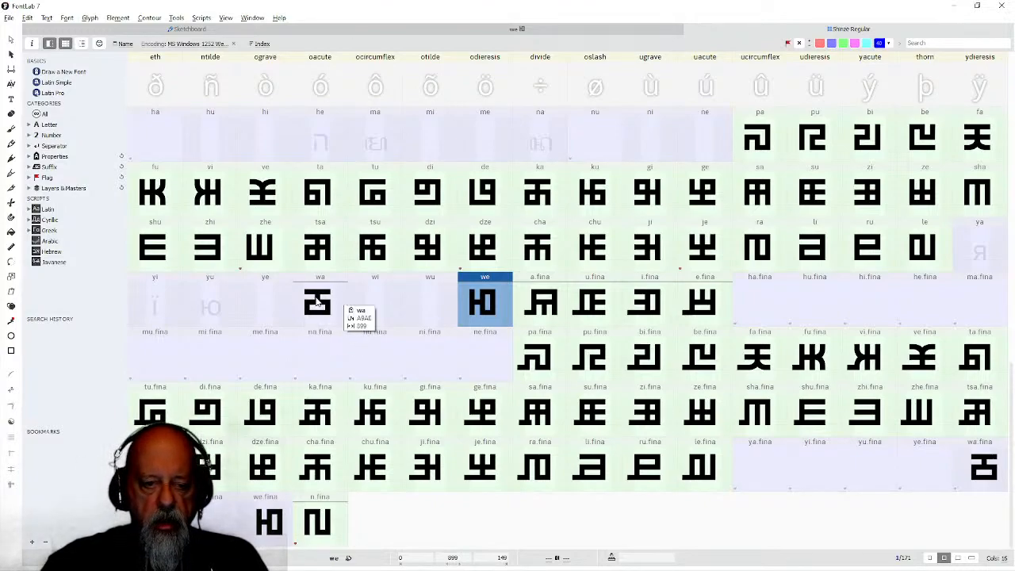
# Copy the outline of we into the glyph wi, widen its advance width to 901 and return to the font window.
pyautogui.doubleClick(477, 309)
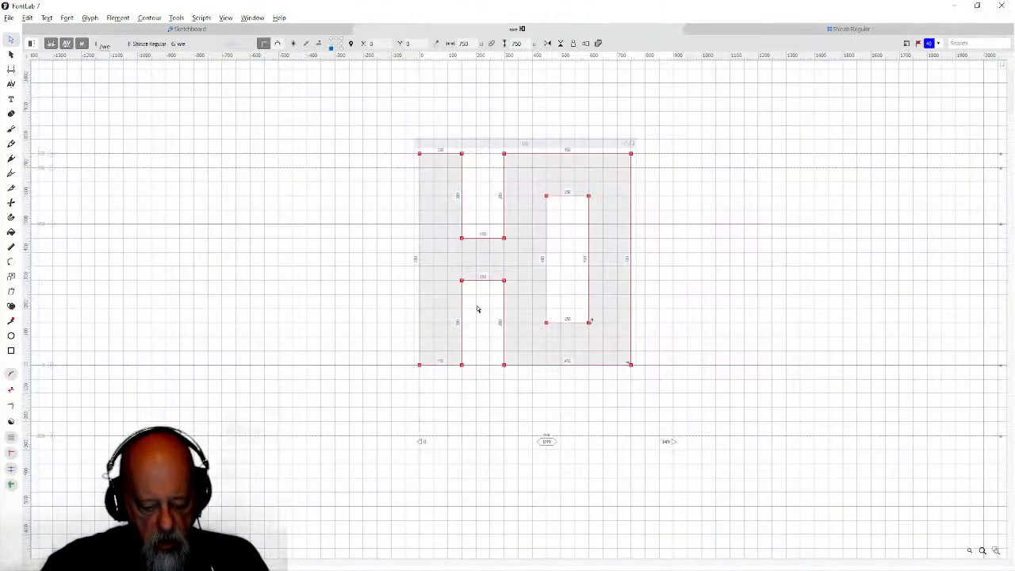
pyautogui.click(716, 31)
pyautogui.doubleClick(386, 291)
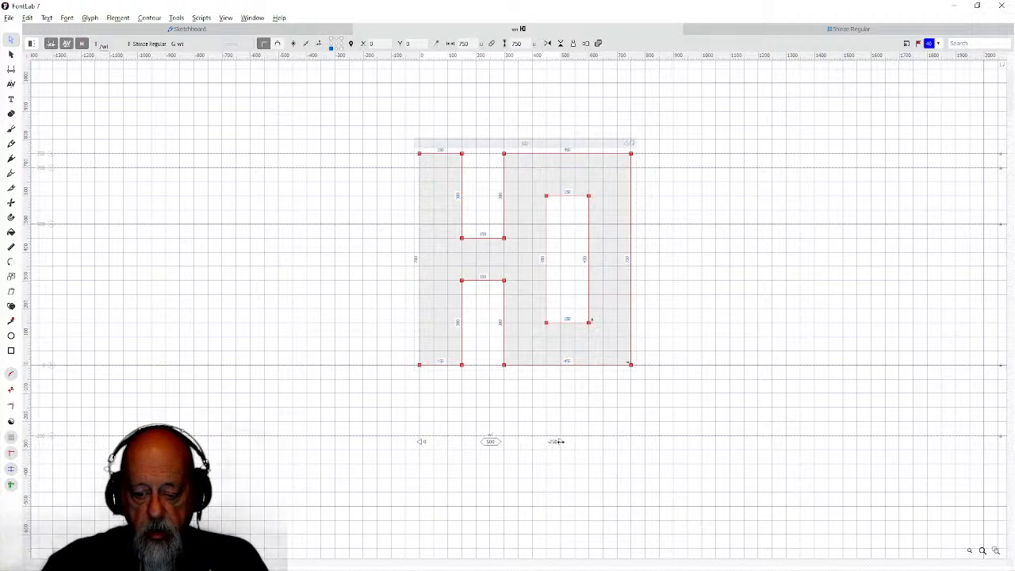
pyautogui.moveTo(557, 441); pyautogui.dragTo(673, 441)
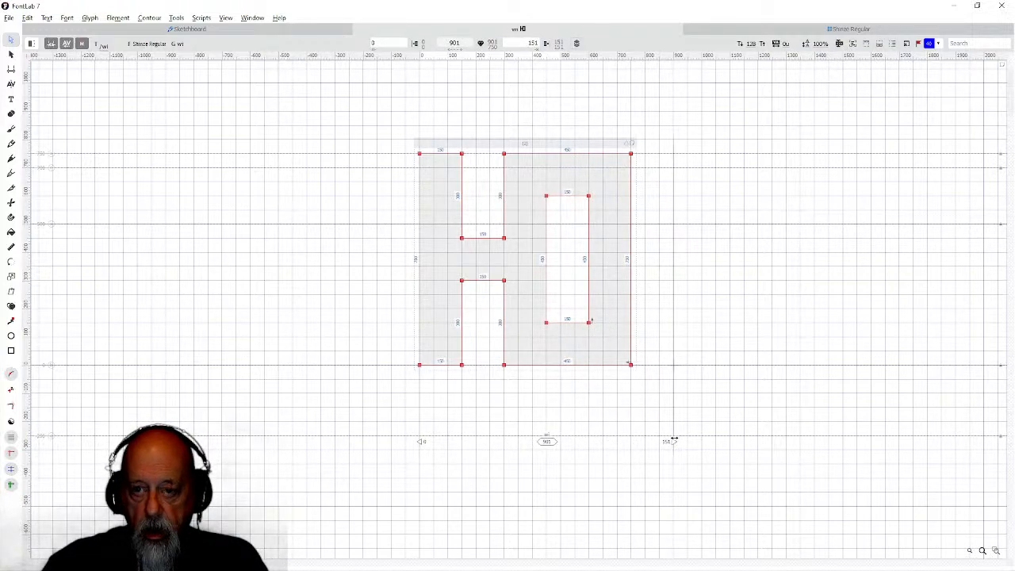
pyautogui.click(738, 30)
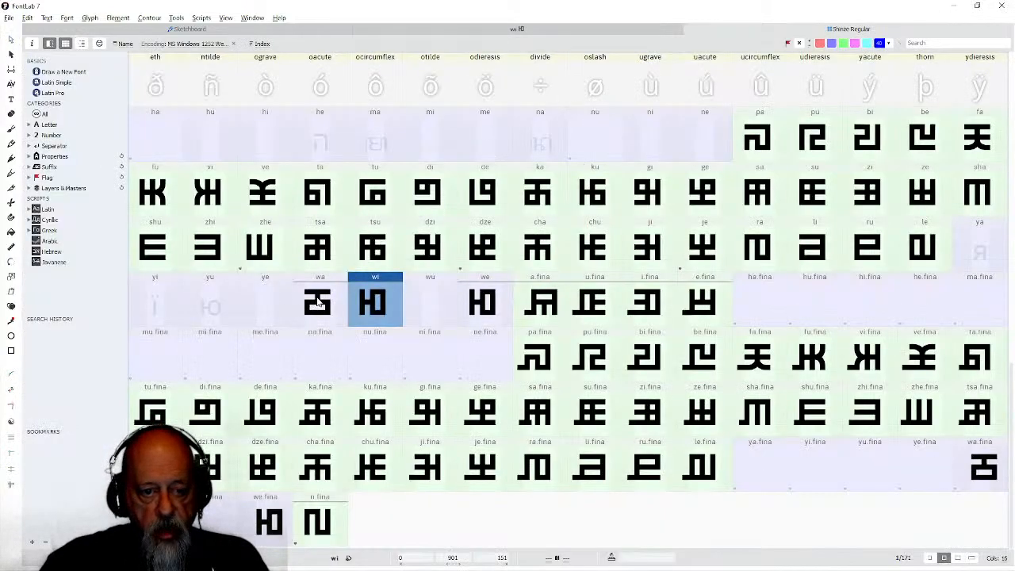
# Replace the outline in we with a copy of wa's complete outline and return to the font window.
pyautogui.moveTo(317, 302)
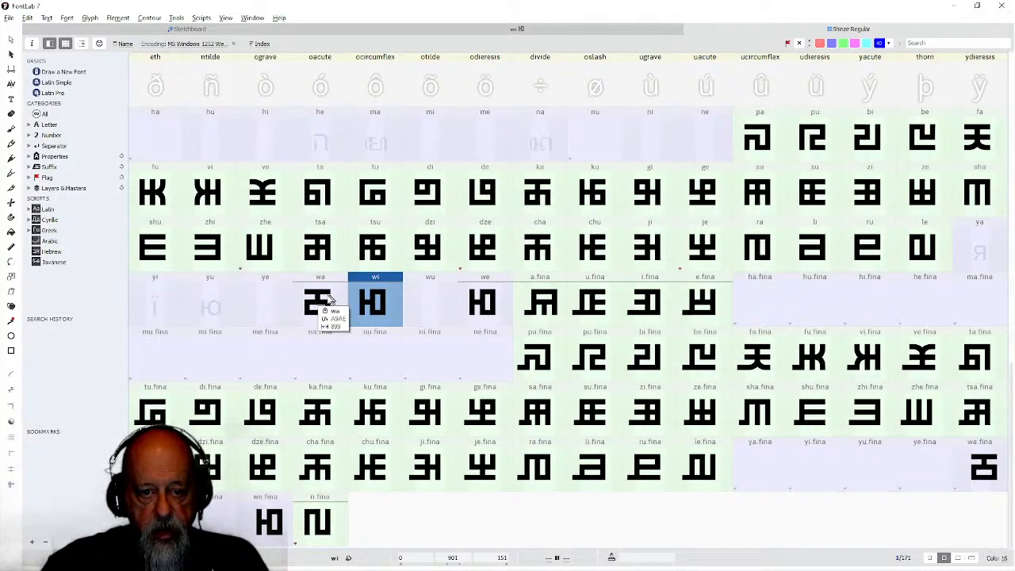
pyautogui.doubleClick(317, 306)
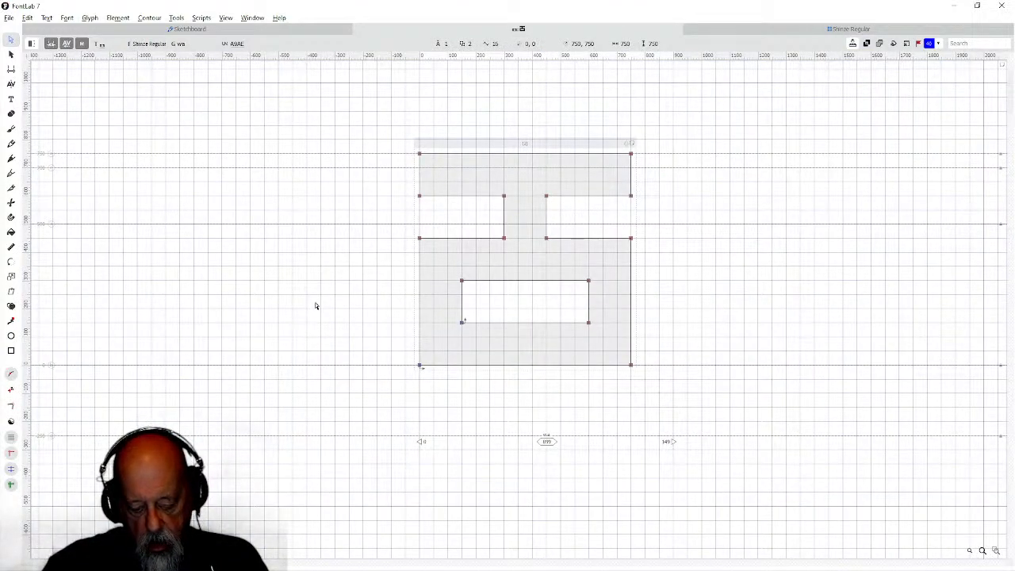
pyautogui.hotkey('ctrl', 'a')
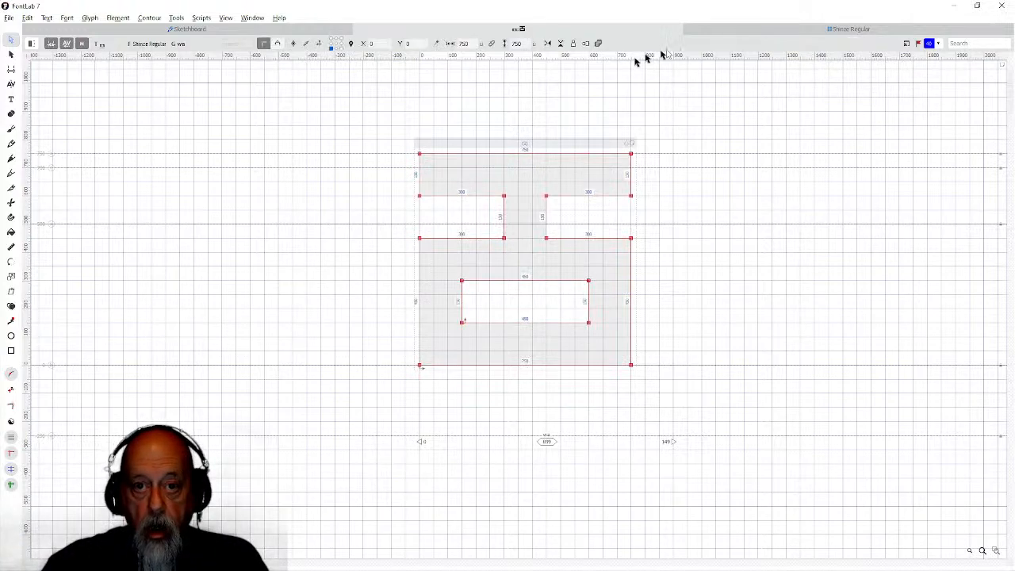
pyautogui.click(758, 29)
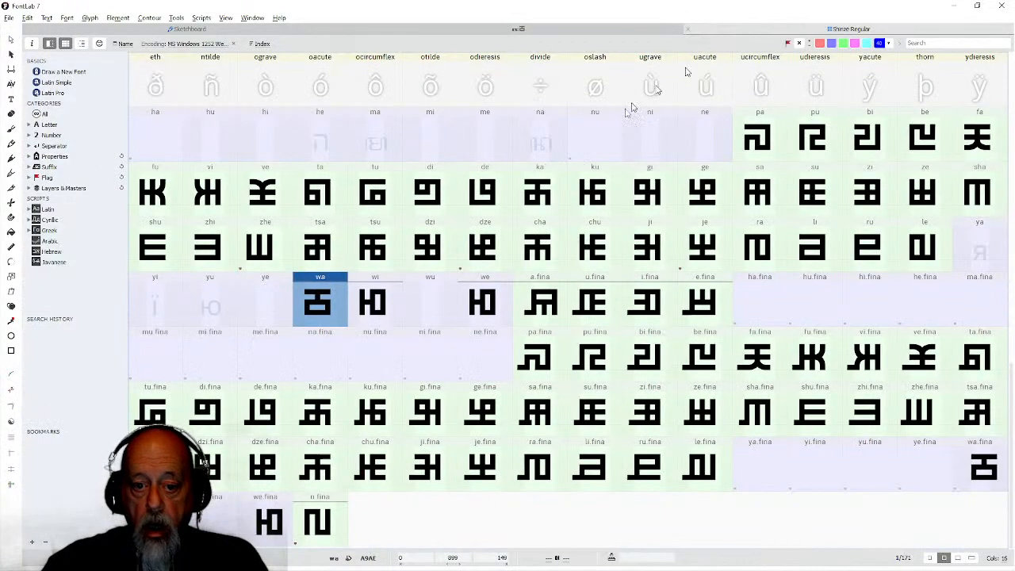
pyautogui.doubleClick(381, 312)
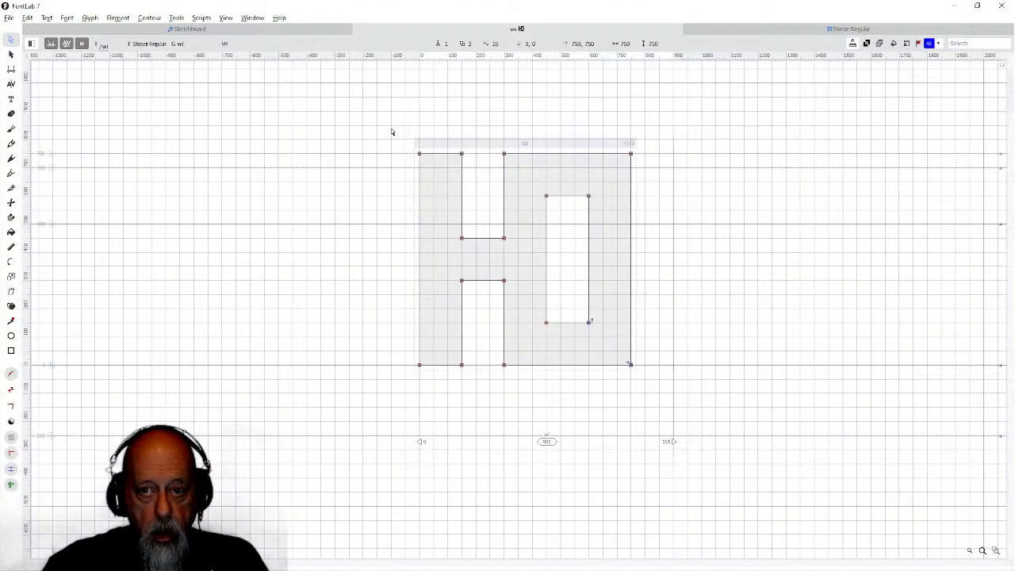
pyautogui.click(744, 33)
pyautogui.doubleClick(486, 317)
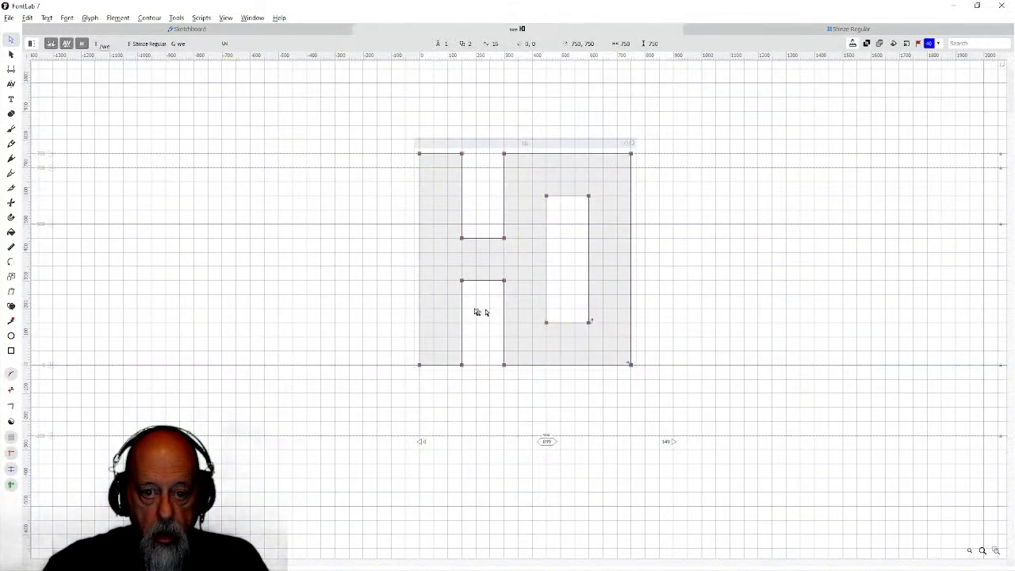
pyautogui.hotkey('ctrl', 'a')
pyautogui.press('Delete')
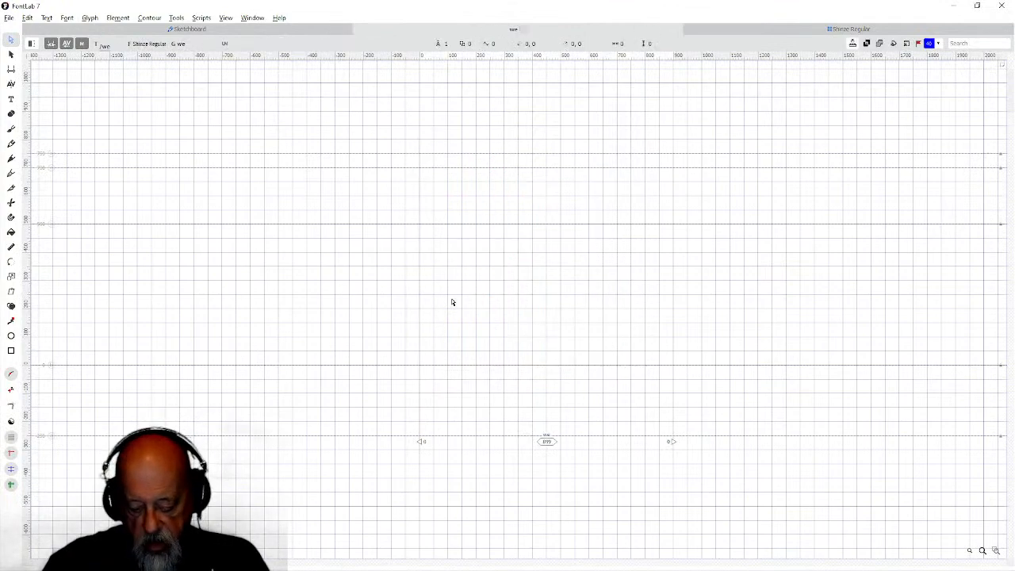
pyautogui.hotkey('ctrl', 'v')
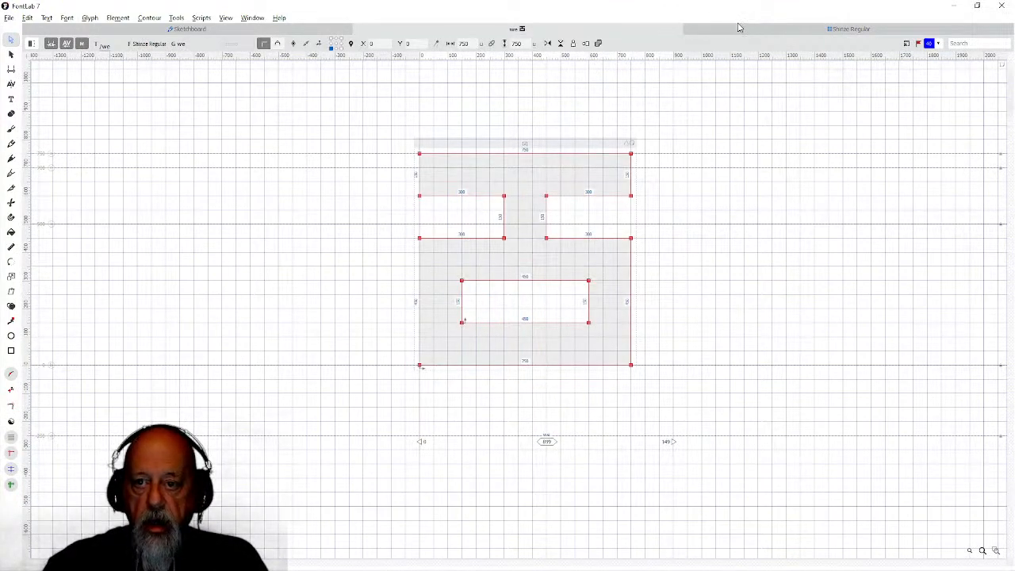
pyautogui.click(765, 32)
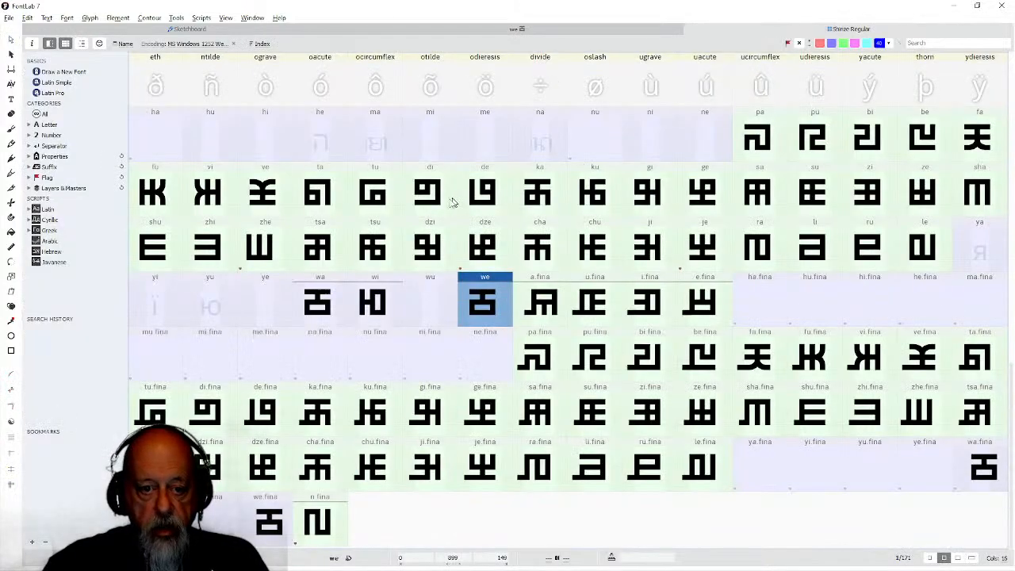
# Rotate the outline in the glyph wa by 180° and return to the font window.
pyautogui.doubleClick(319, 308)
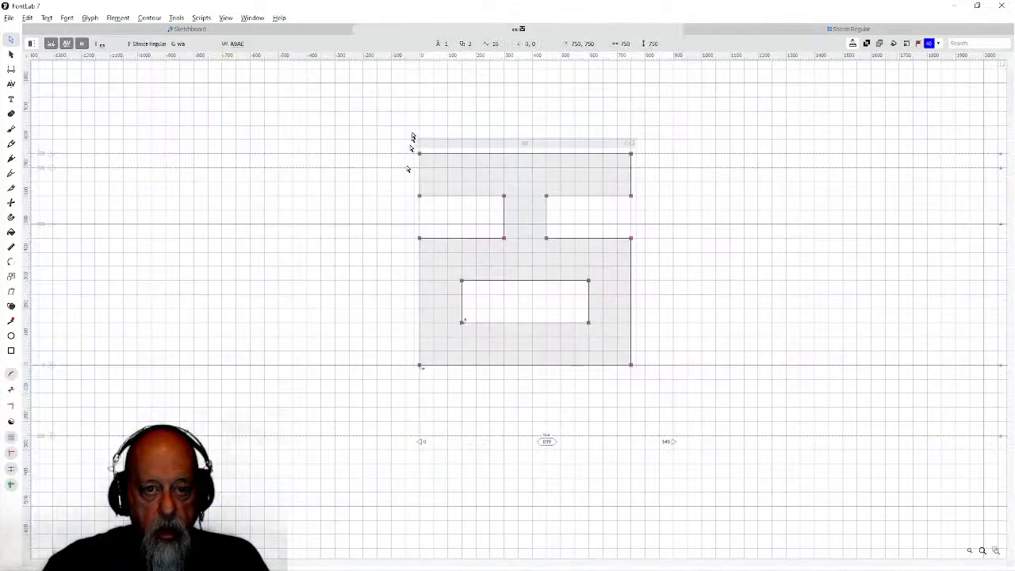
pyautogui.click(160, 20)
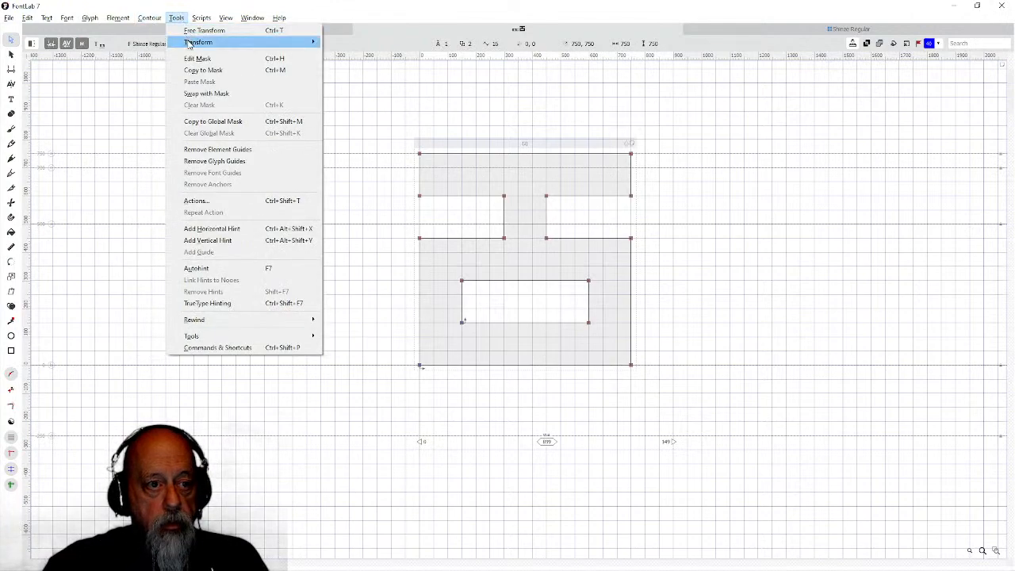
pyautogui.click(368, 122)
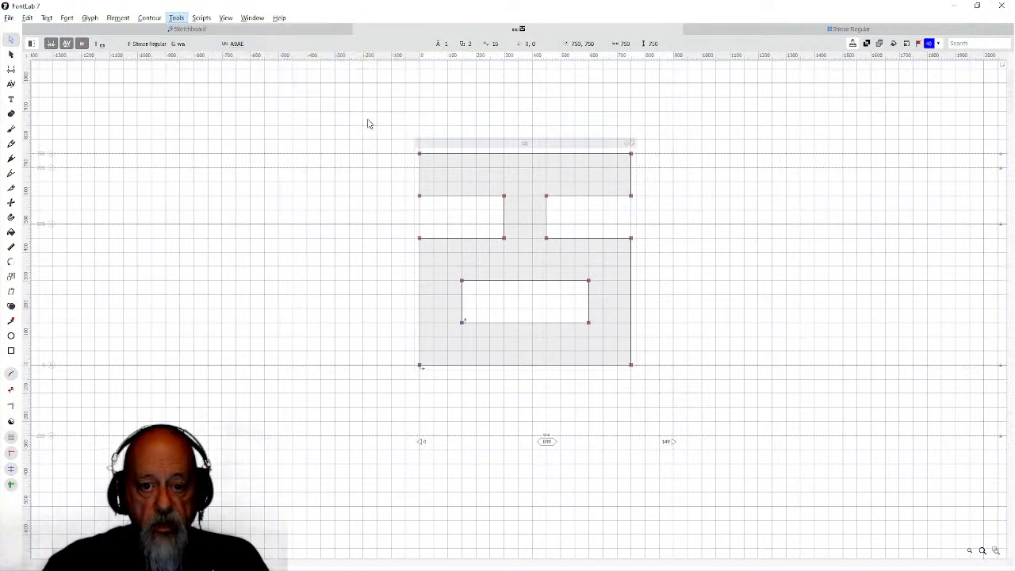
pyautogui.click(770, 30)
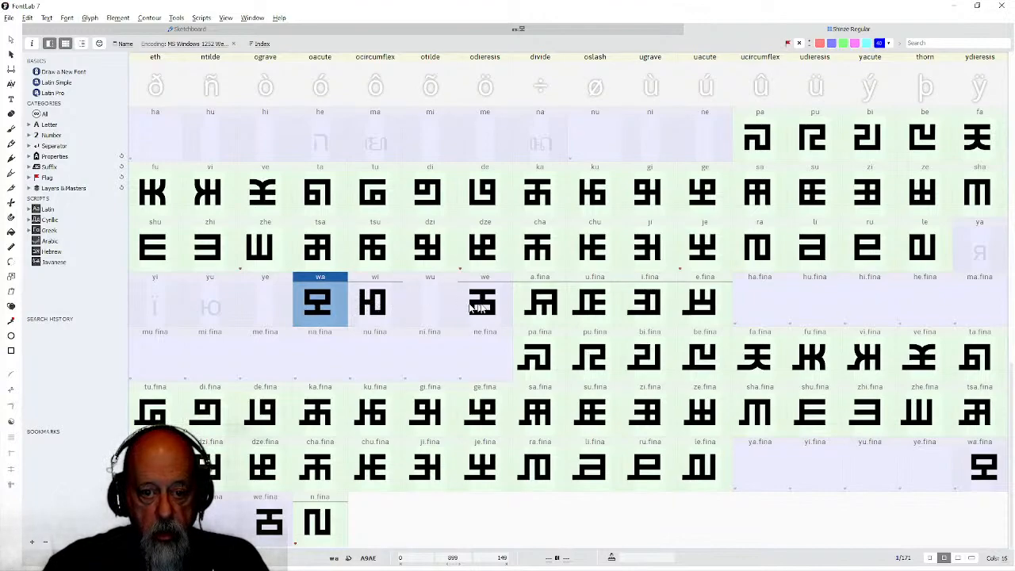
# Copy the complete outline of wi into the empty glyph wu.
pyautogui.doubleClick(375, 308)
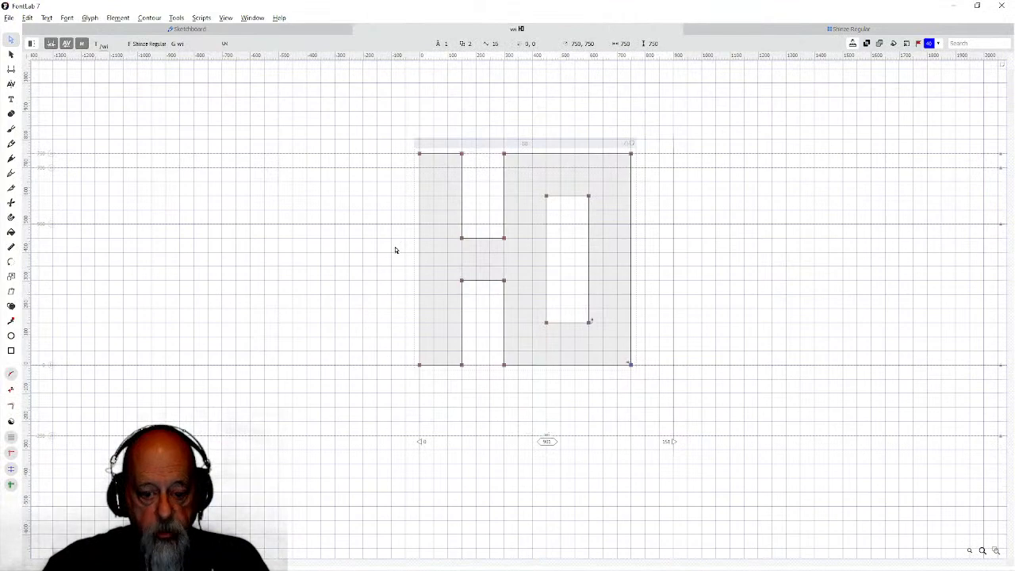
pyautogui.hotkey('ctrl', 'a')
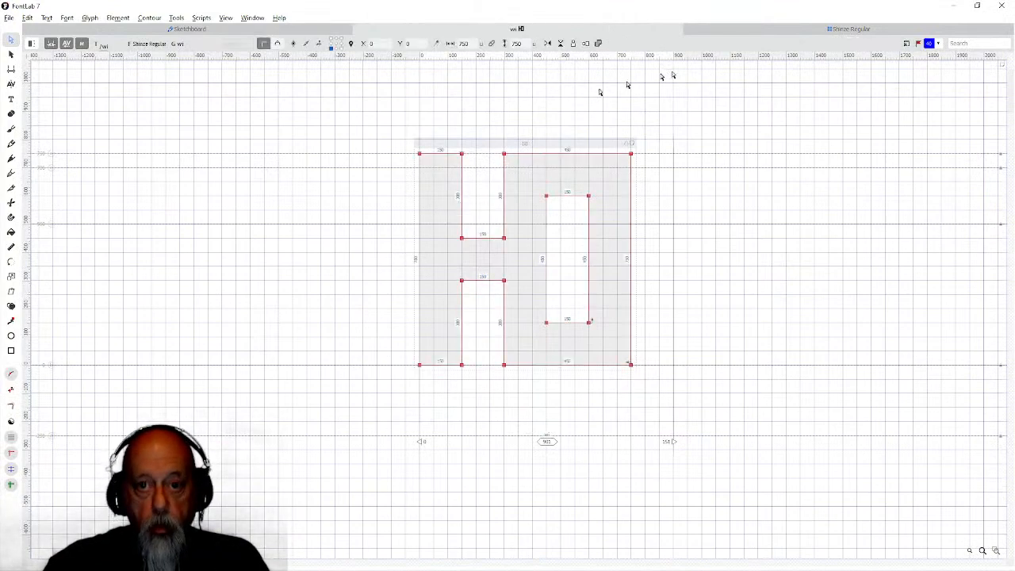
pyautogui.click(746, 32)
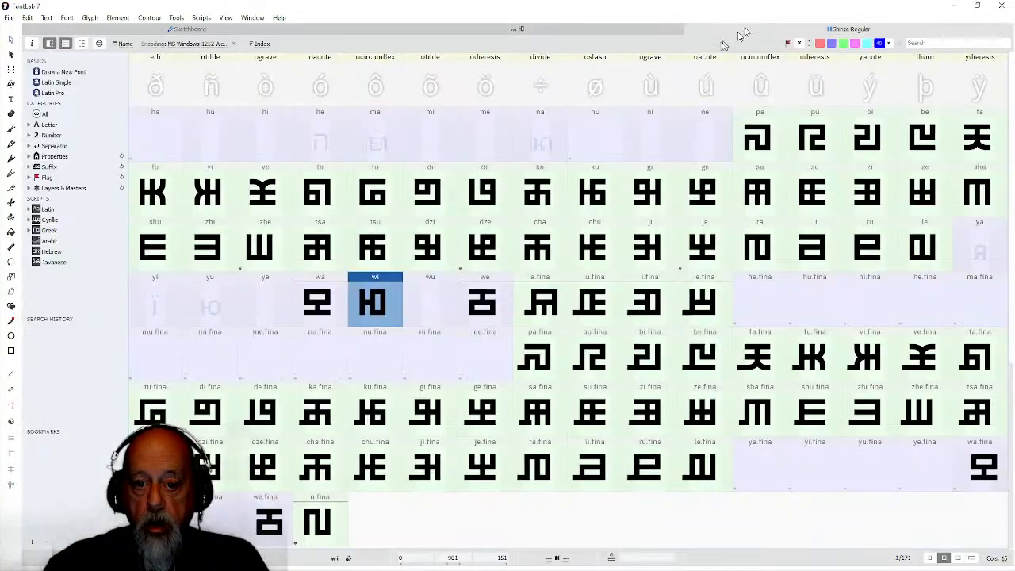
pyautogui.doubleClick(437, 305)
pyautogui.hotkey('ctrl', 'v')
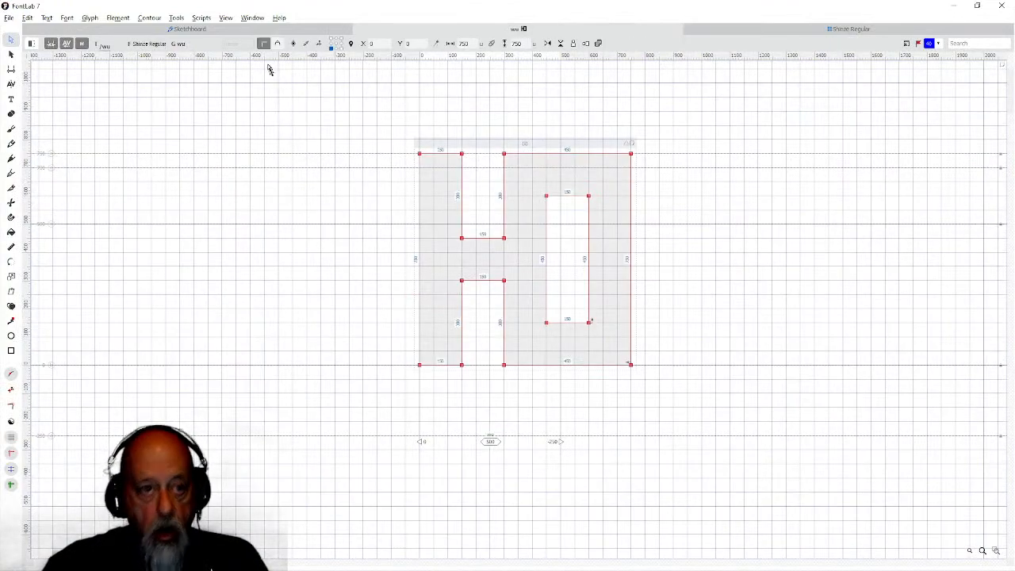
# Rotate wu's outline by 180°, widen its advance width to 901 and return to the font window.
pyautogui.click(176, 17)
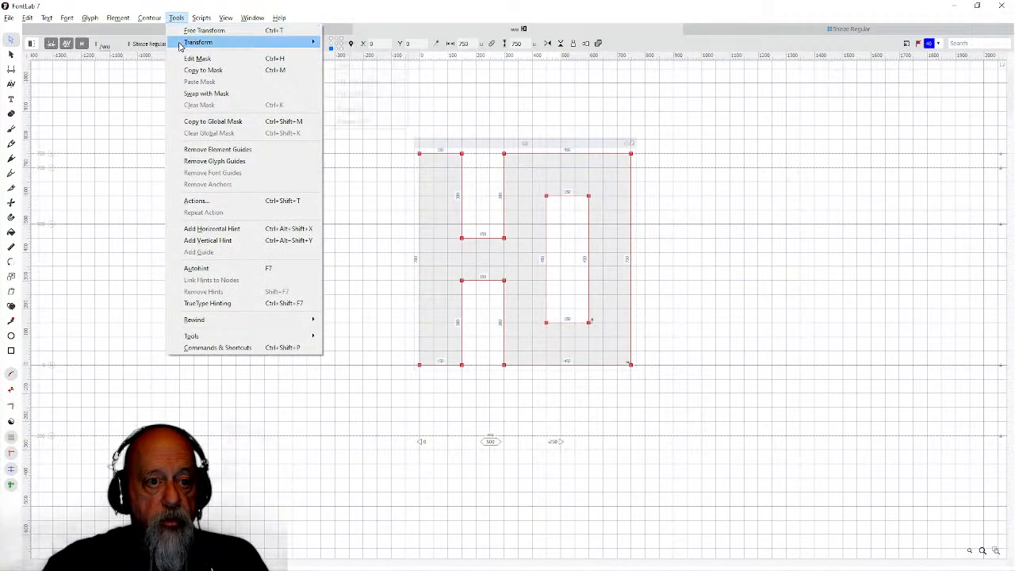
pyautogui.moveTo(181, 46)
pyautogui.click(350, 125)
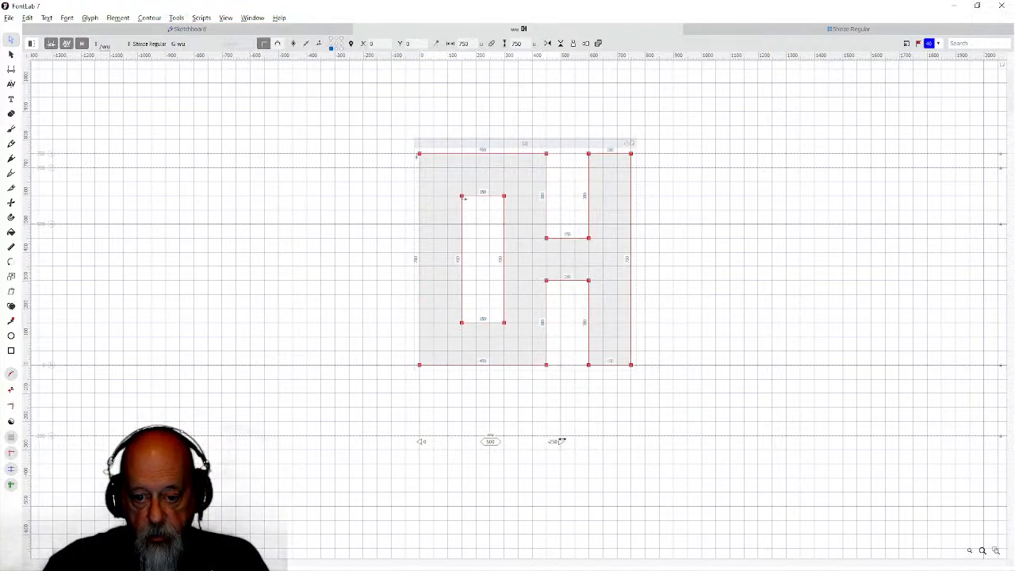
pyautogui.moveTo(558, 441); pyautogui.dragTo(672, 440)
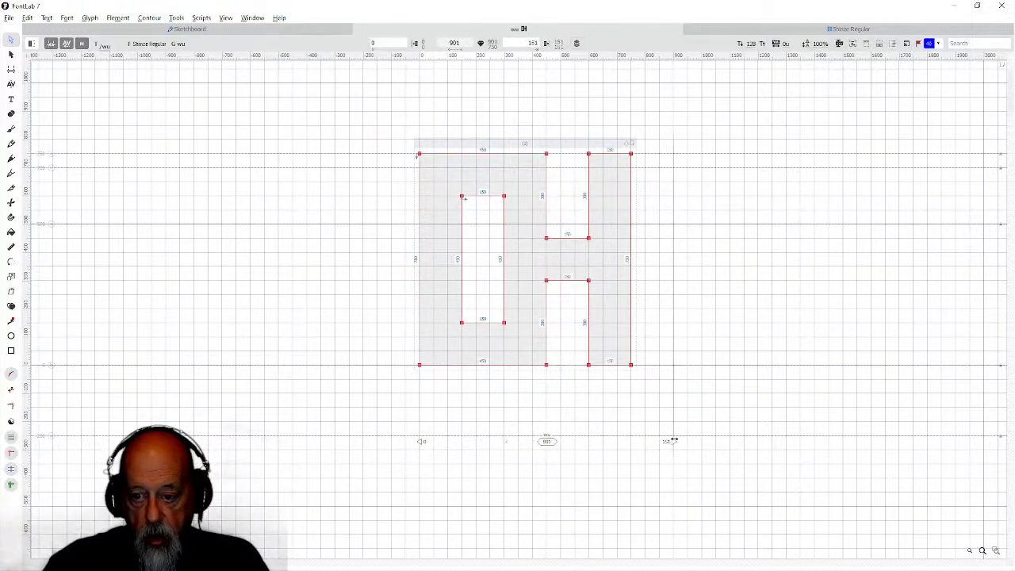
pyautogui.click(754, 30)
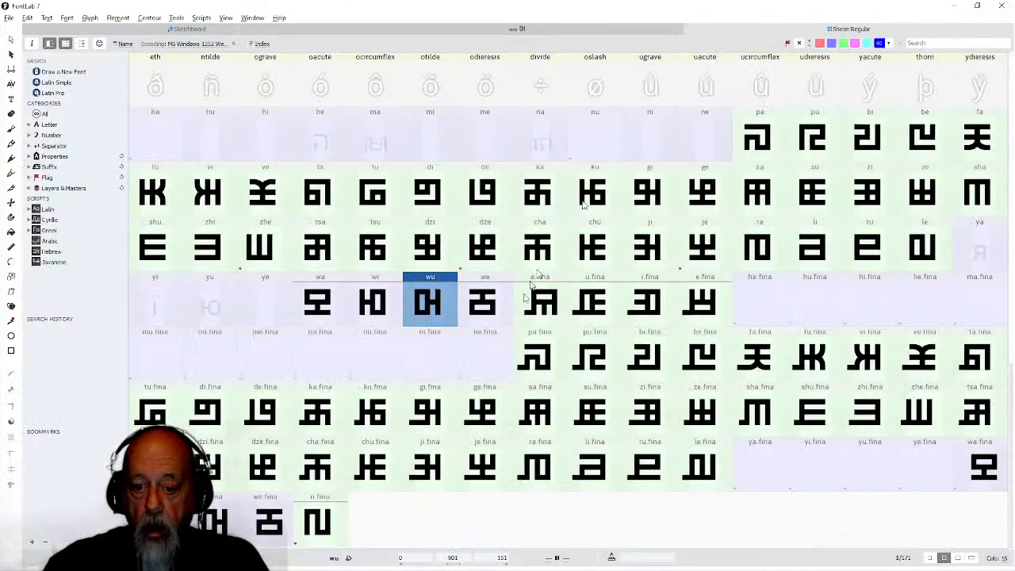
# Flag the four glyphs from wa through we green.
pyautogui.click(341, 295)
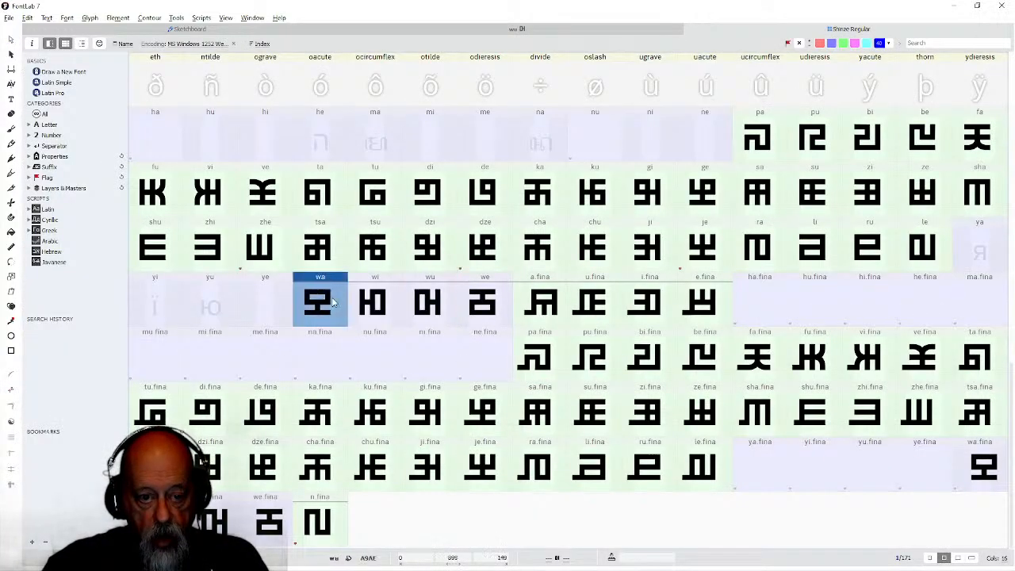
pyautogui.keyDown('shift'); pyautogui.click(486, 307); pyautogui.keyUp('shift')
pyautogui.rightClick(486, 307)
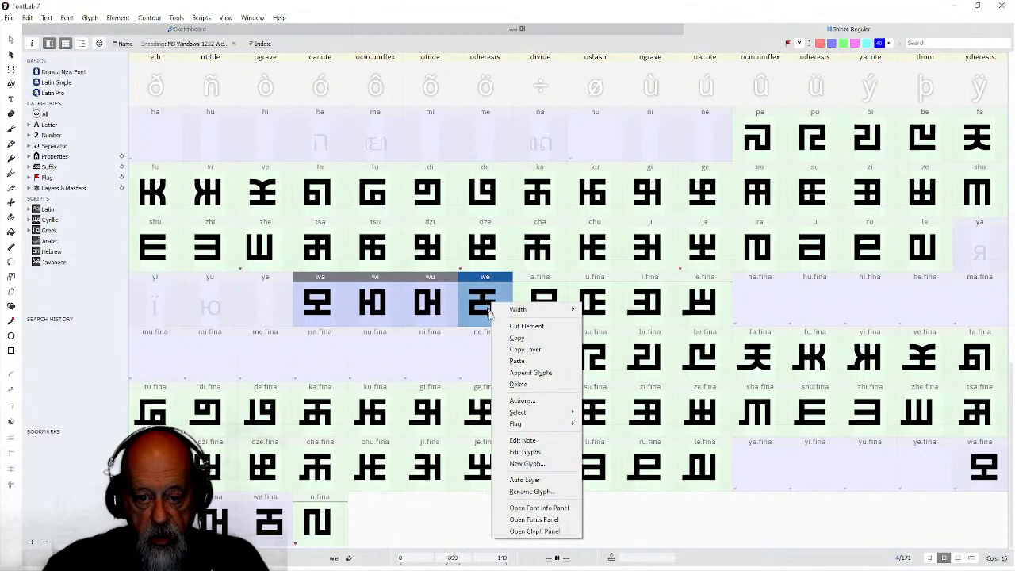
pyautogui.moveTo(516, 423)
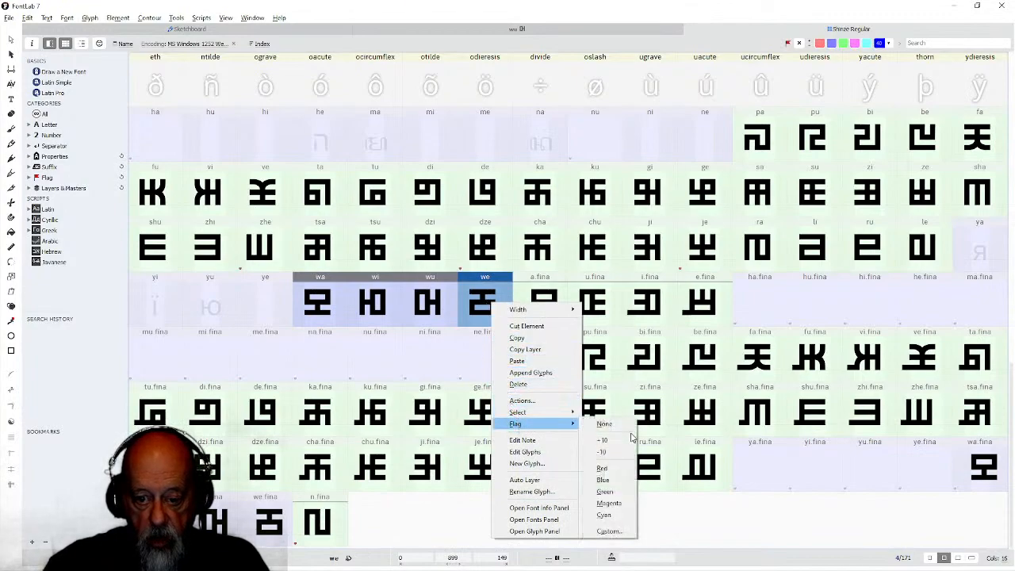
pyautogui.click(605, 492)
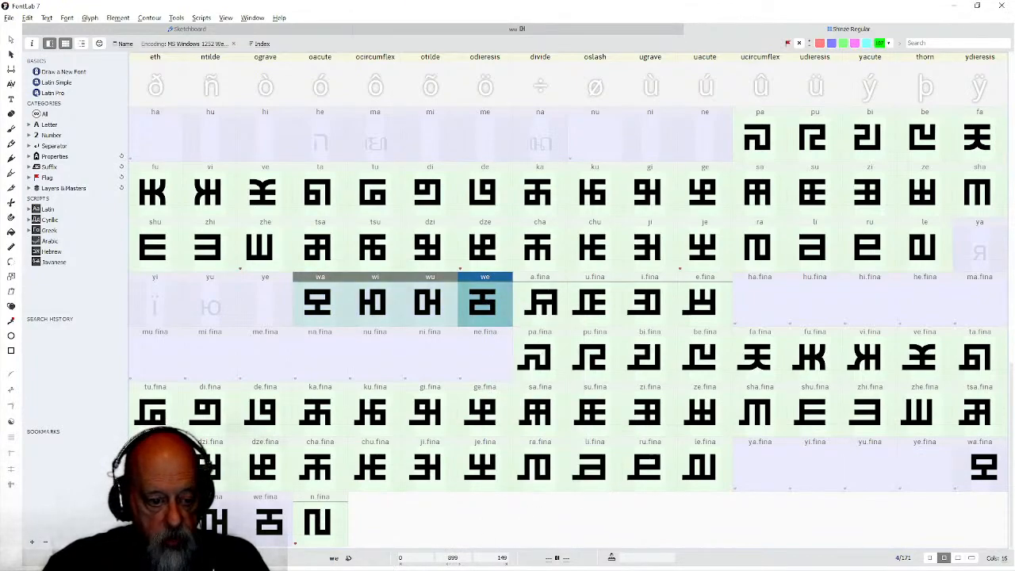
# Decompose the layers of the four final-form glyphs from wa.fina through we.fina.
pyautogui.doubleClick(975, 469)
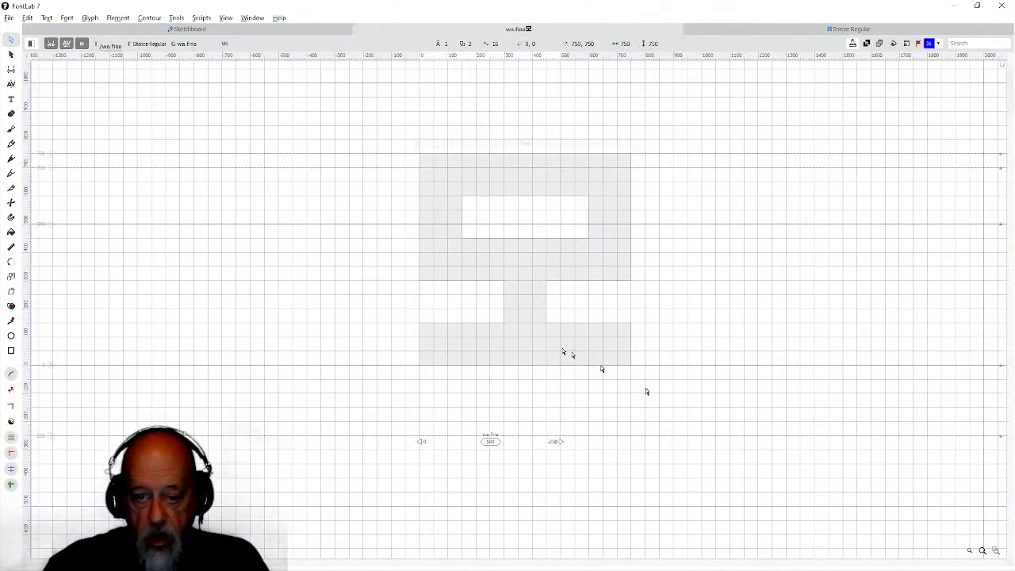
pyautogui.click(729, 31)
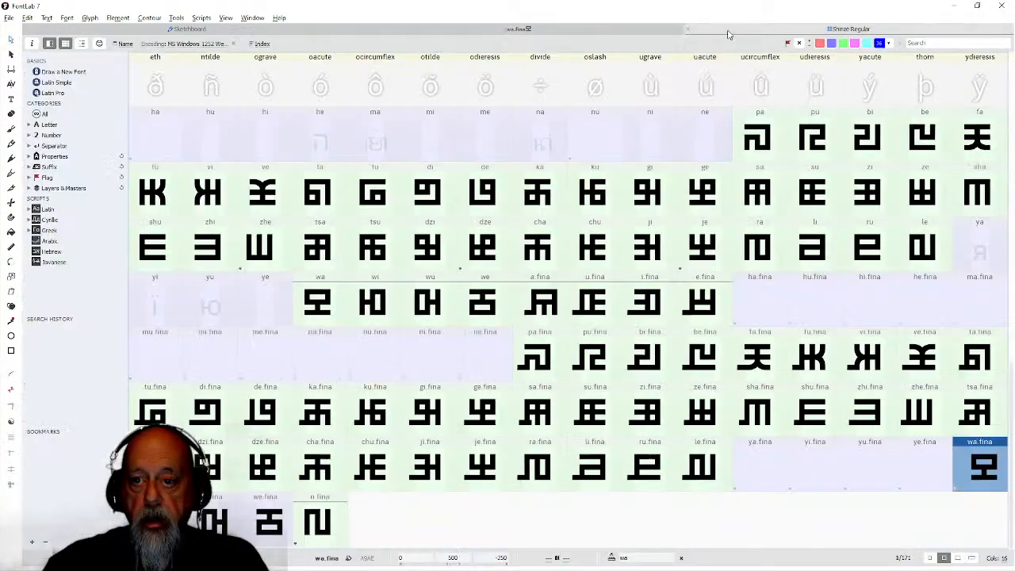
pyautogui.click(270, 524)
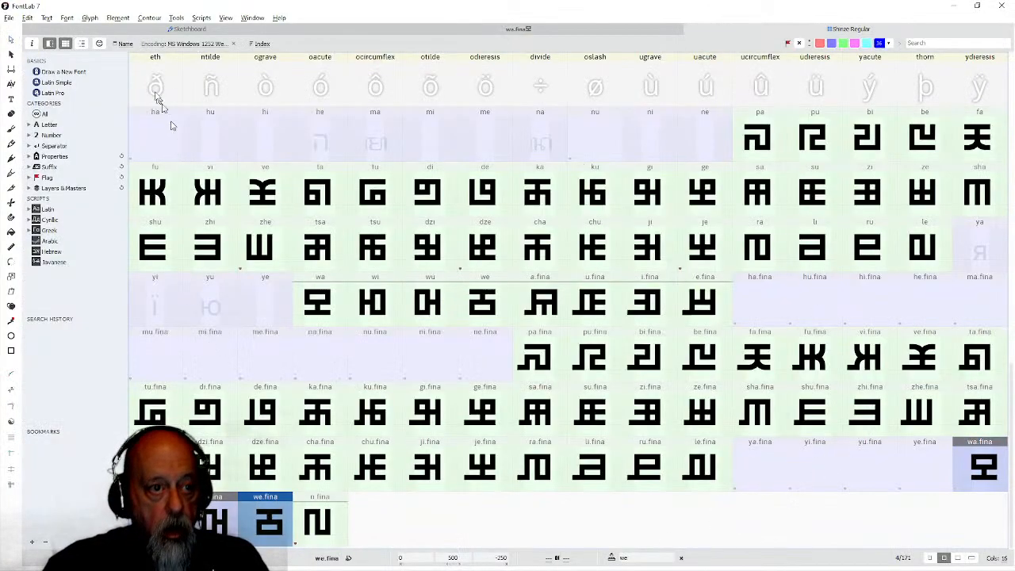
pyautogui.click(91, 18)
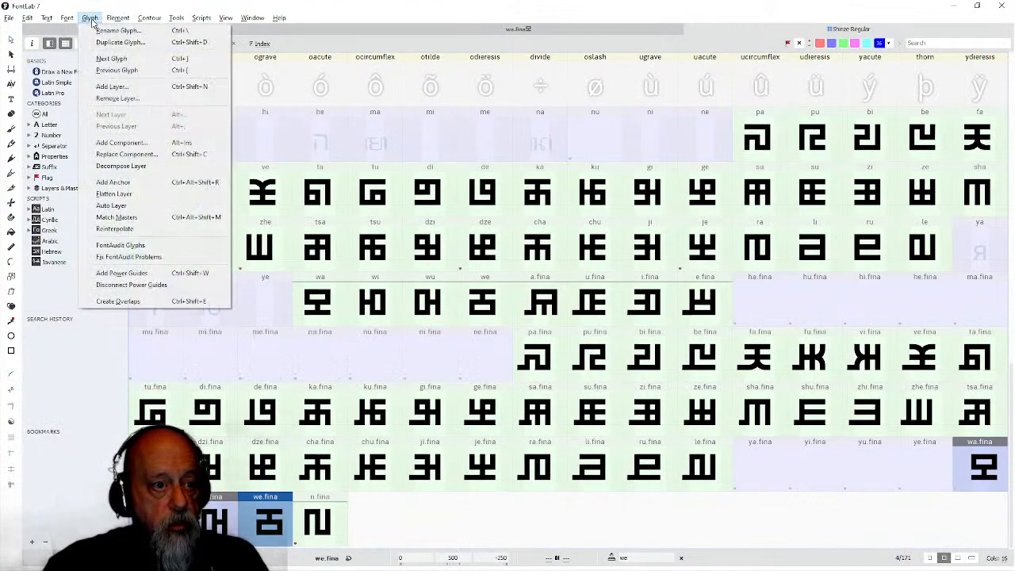
pyautogui.click(119, 166)
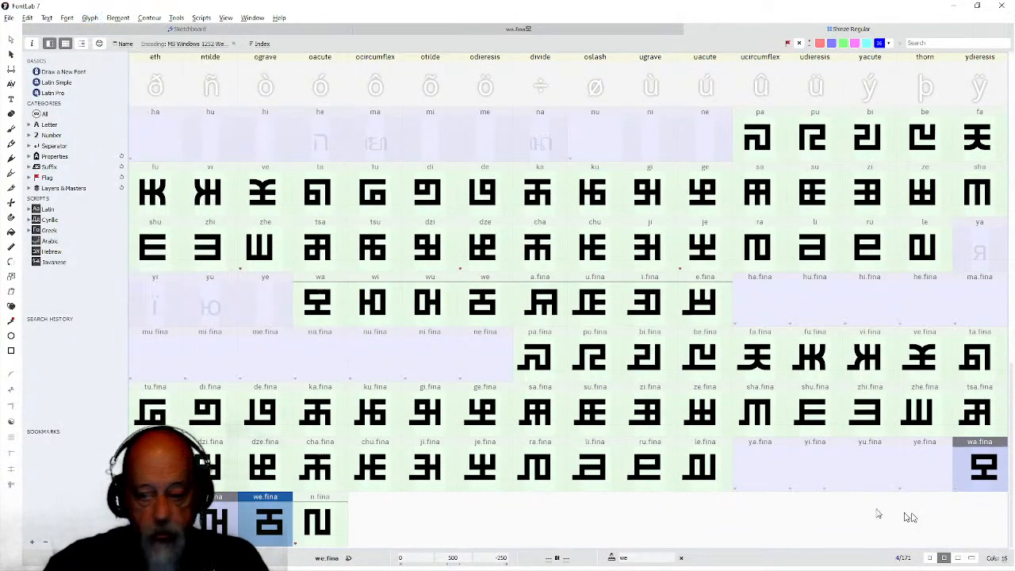
# Widen wa.fina's advance width to 901 and return to the font window.
pyautogui.click(978, 472)
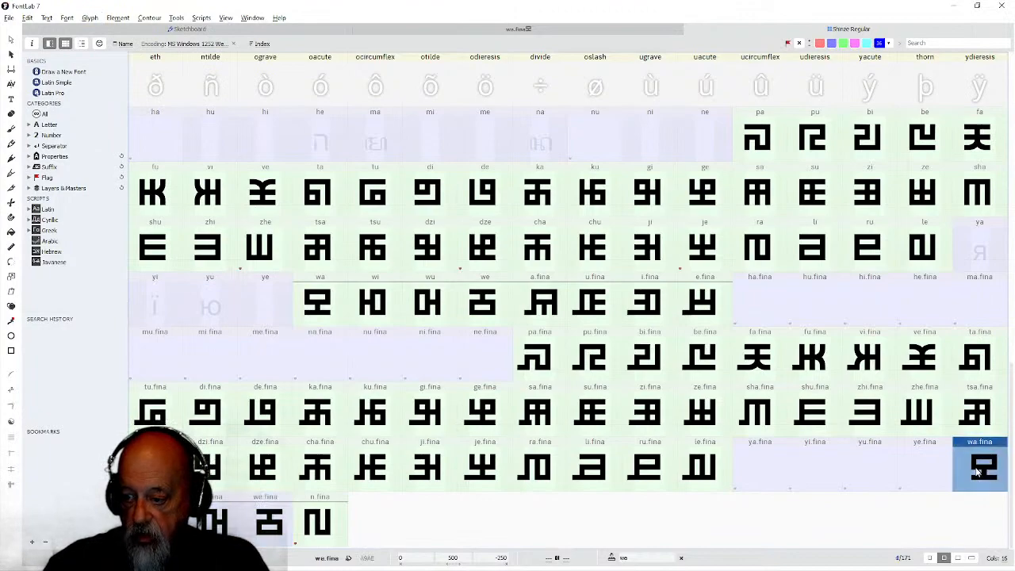
pyautogui.doubleClick(977, 472)
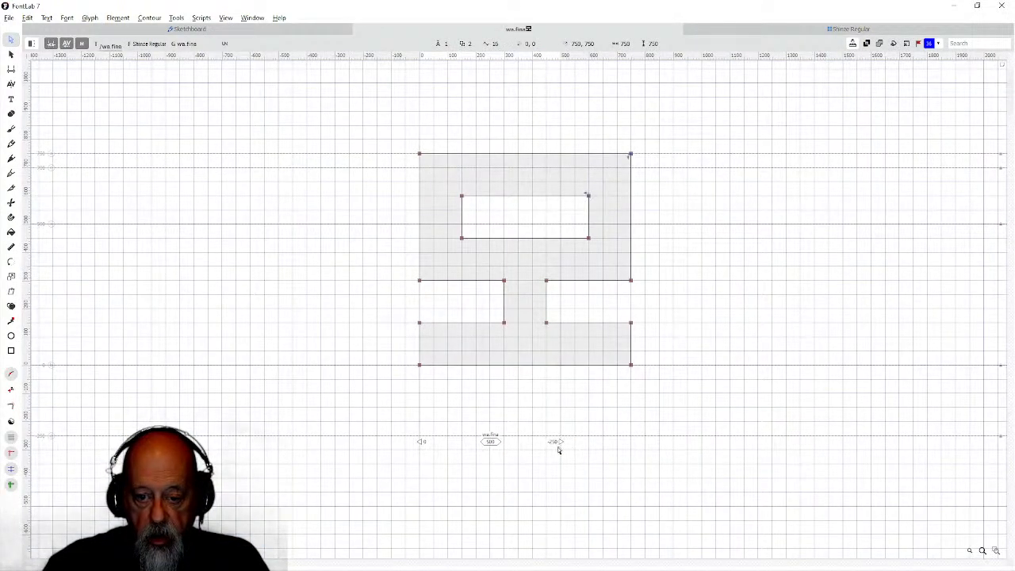
pyautogui.moveTo(560, 441); pyautogui.dragTo(674, 445)
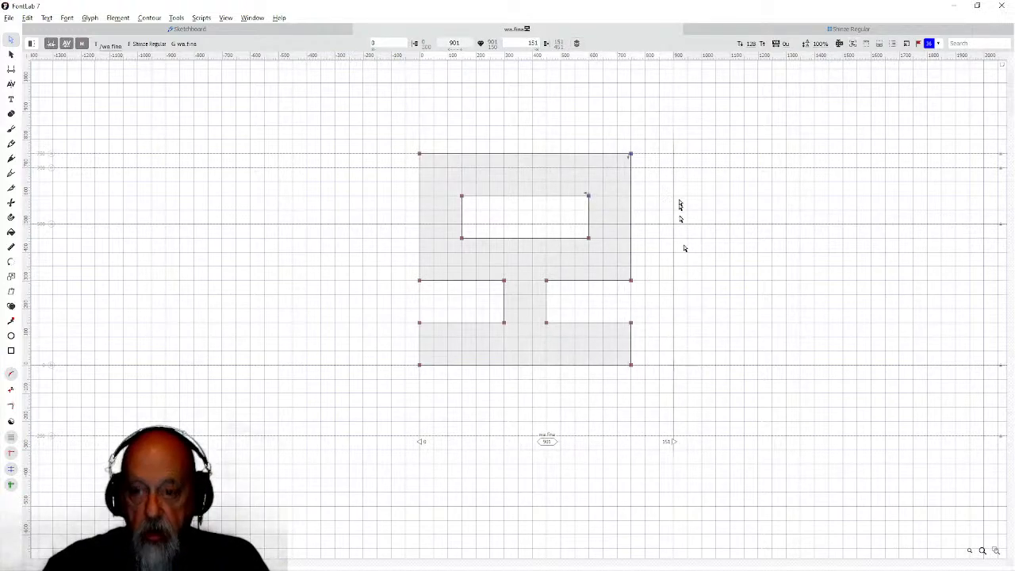
pyautogui.click(740, 30)
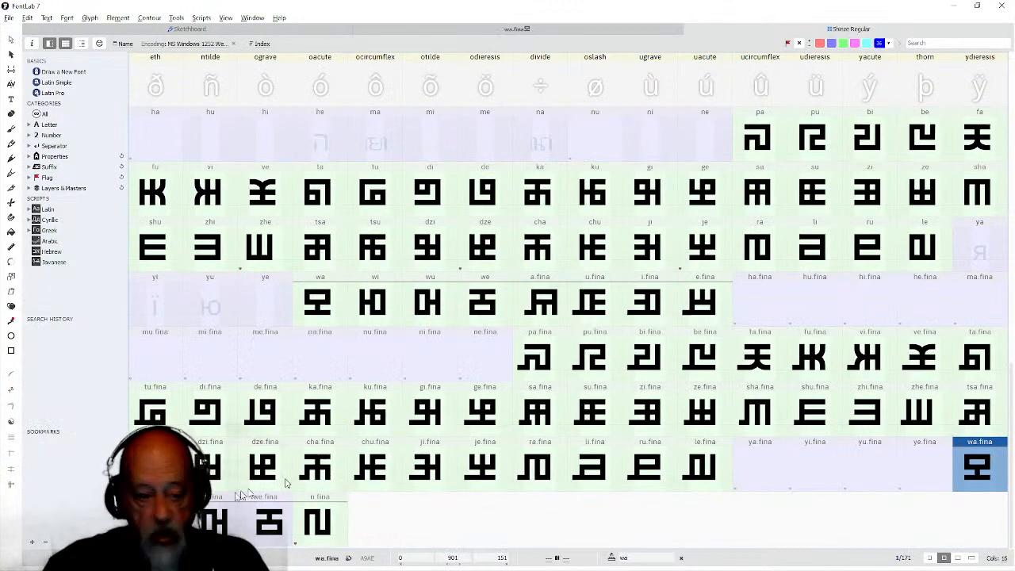
# Widen wi.fina's advance width to 901 and return to the font window.
pyautogui.doubleClick(164, 520)
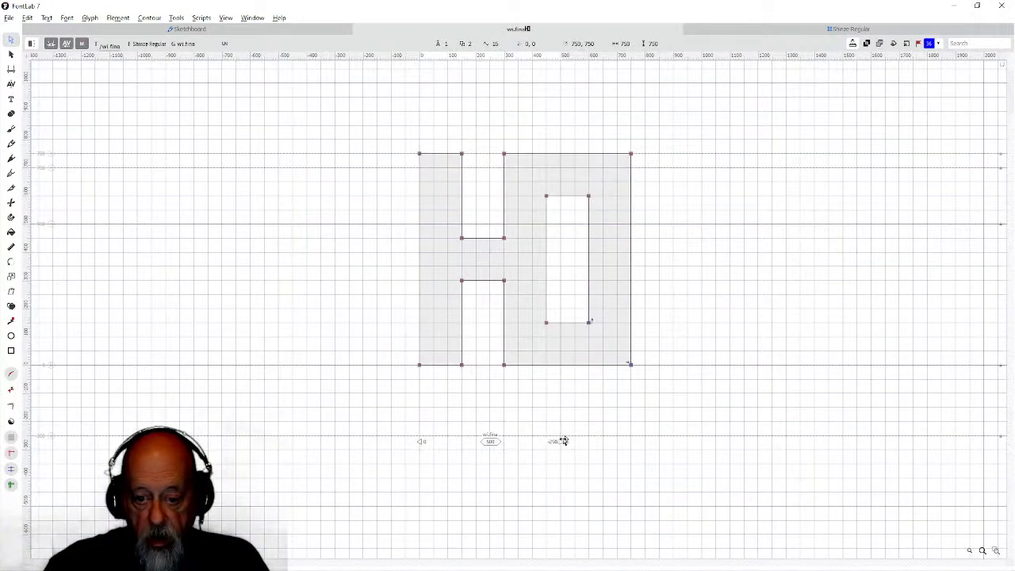
pyautogui.moveTo(559, 441); pyautogui.dragTo(673, 450)
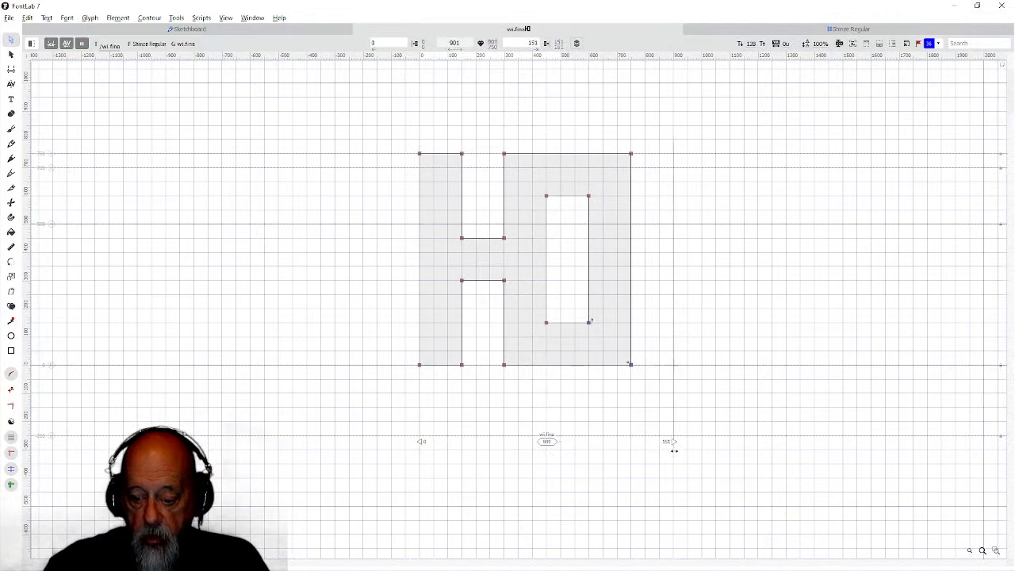
pyautogui.click(784, 27)
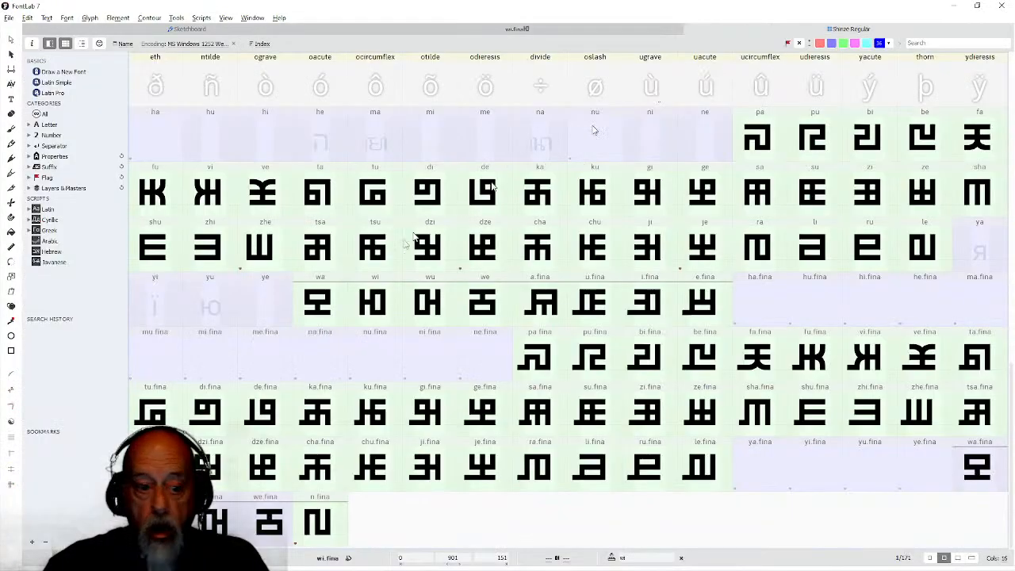
# Widen wu.fina's advance width to 897 and return to the font window.
pyautogui.doubleClick(226, 519)
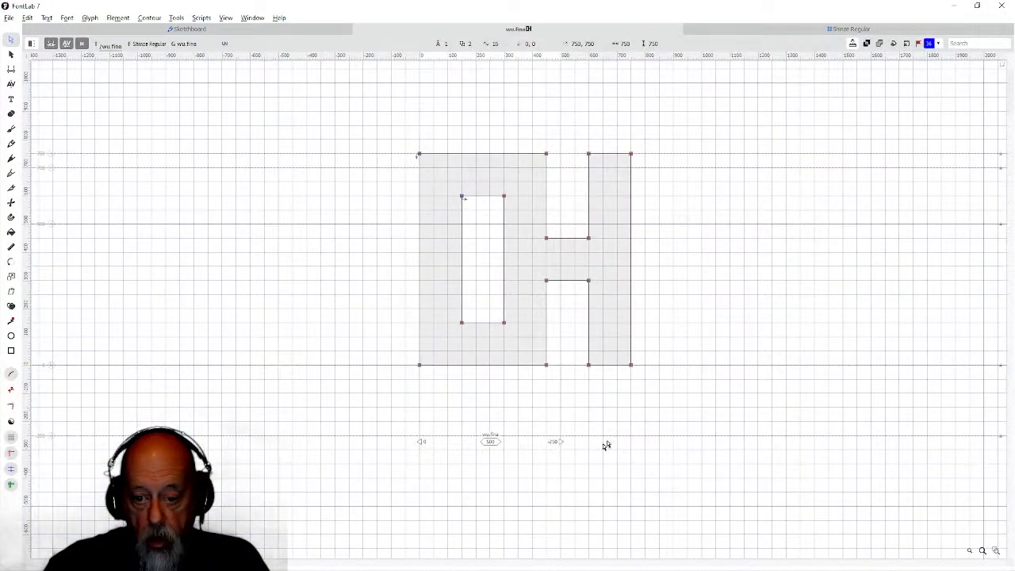
pyautogui.moveTo(559, 440); pyautogui.dragTo(672, 442)
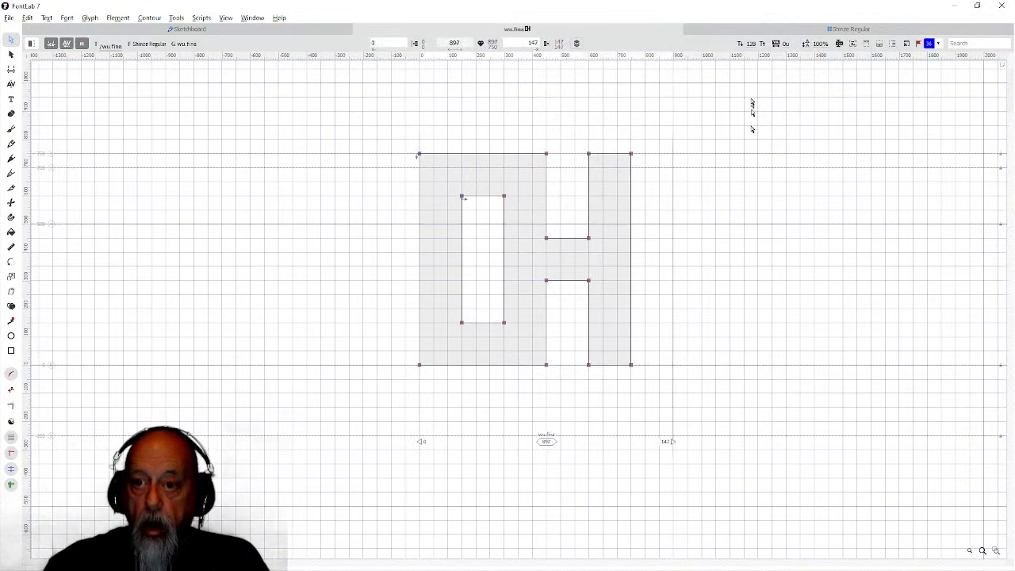
pyautogui.click(745, 29)
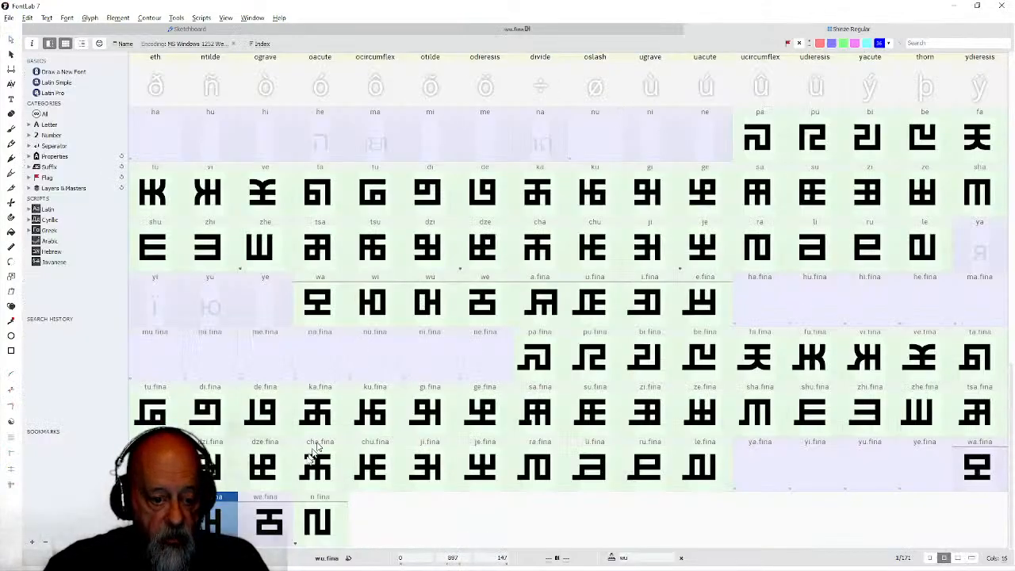
# Widen we.fina's advance width to 899 and return to the font window.
pyautogui.doubleClick(269, 517)
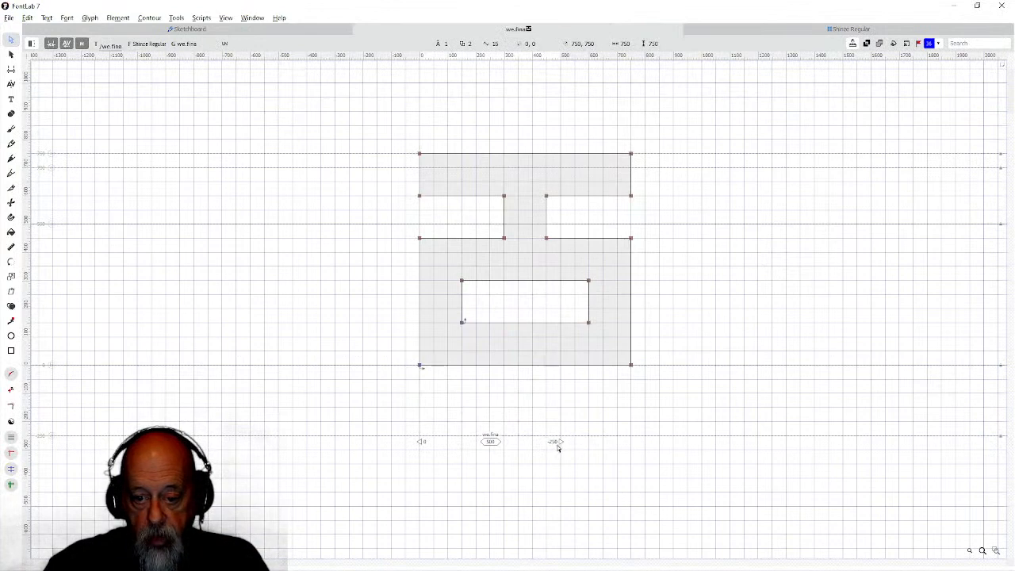
pyautogui.moveTo(560, 441); pyautogui.dragTo(673, 449)
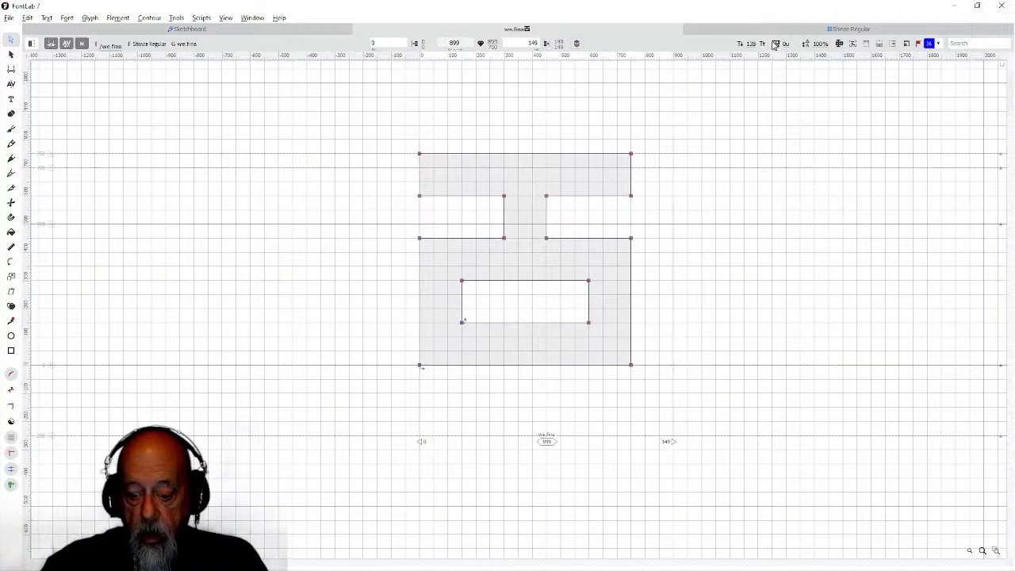
pyautogui.click(767, 30)
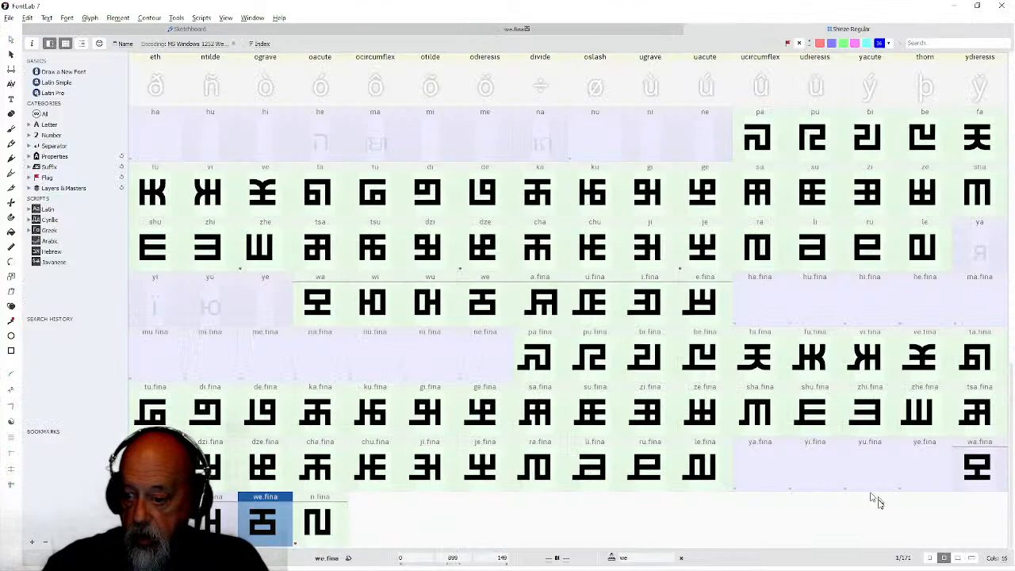
# Open wa.fina and pull both left corner nodes of its bottom bar outward to about x = -150.
pyautogui.doubleClick(960, 474)
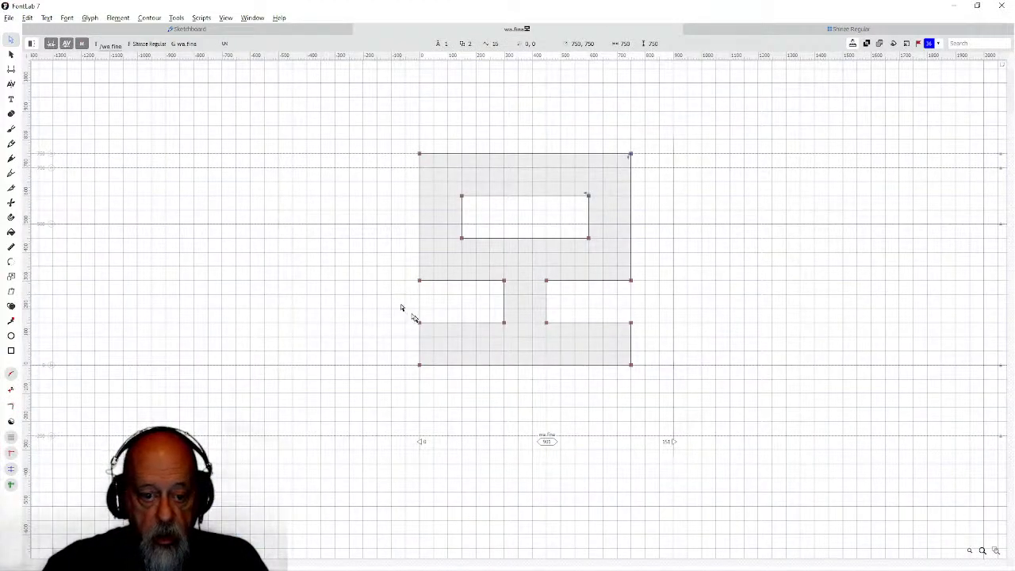
pyautogui.moveTo(393, 314); pyautogui.dragTo(421, 374)
pyautogui.moveTo(385, 306); pyautogui.dragTo(420, 368)
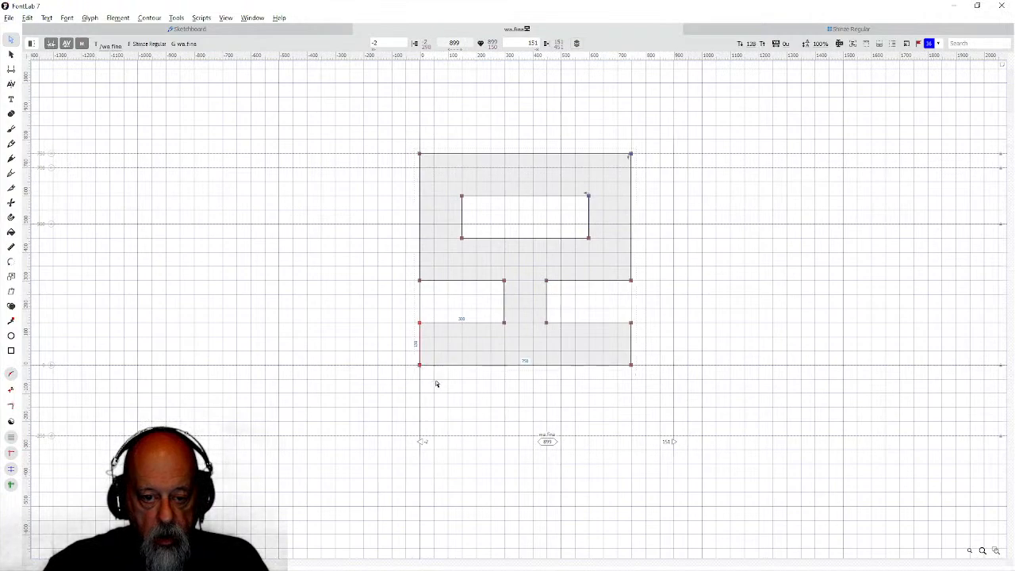
pyautogui.click(420, 322)
pyautogui.moveTo(419, 322); pyautogui.dragTo(378, 325)
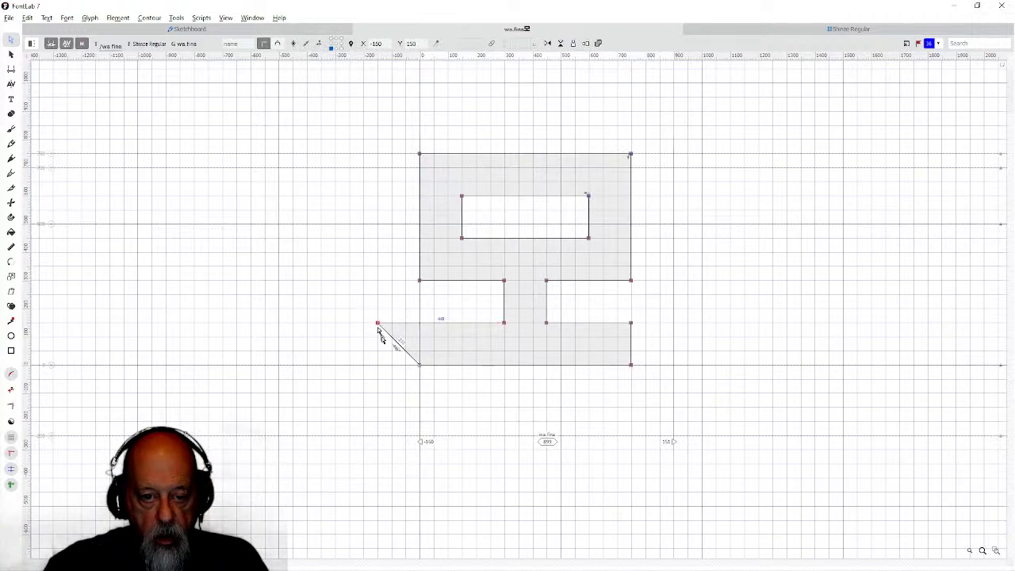
pyautogui.moveTo(419, 367); pyautogui.dragTo(419, 369)
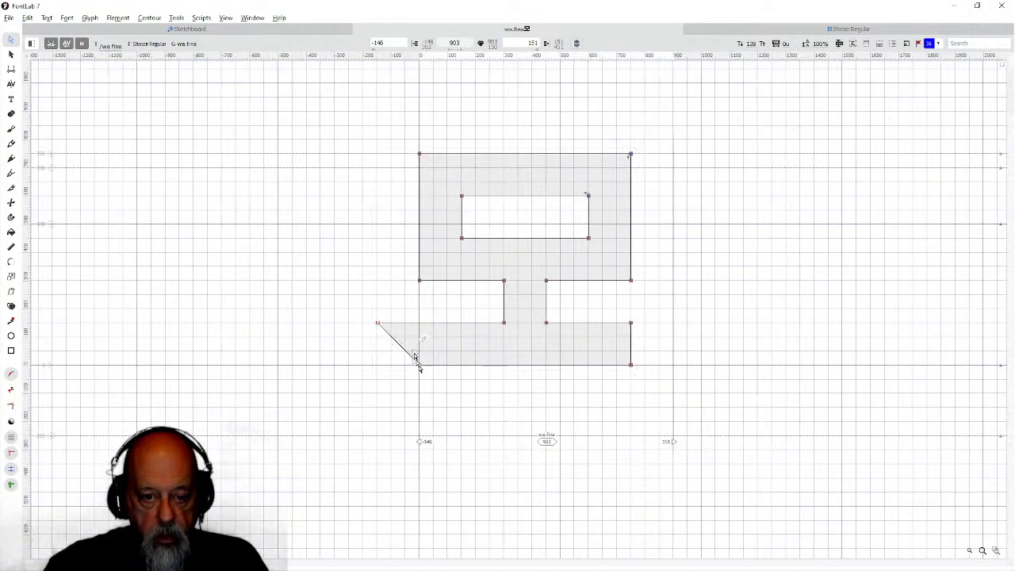
pyautogui.click(420, 366)
pyautogui.moveTo(421, 368); pyautogui.dragTo(376, 366)
# Align the two left corner nodes of wa.fina's bottom bar at x = -152 and return to the font window.
pyautogui.click(376, 322)
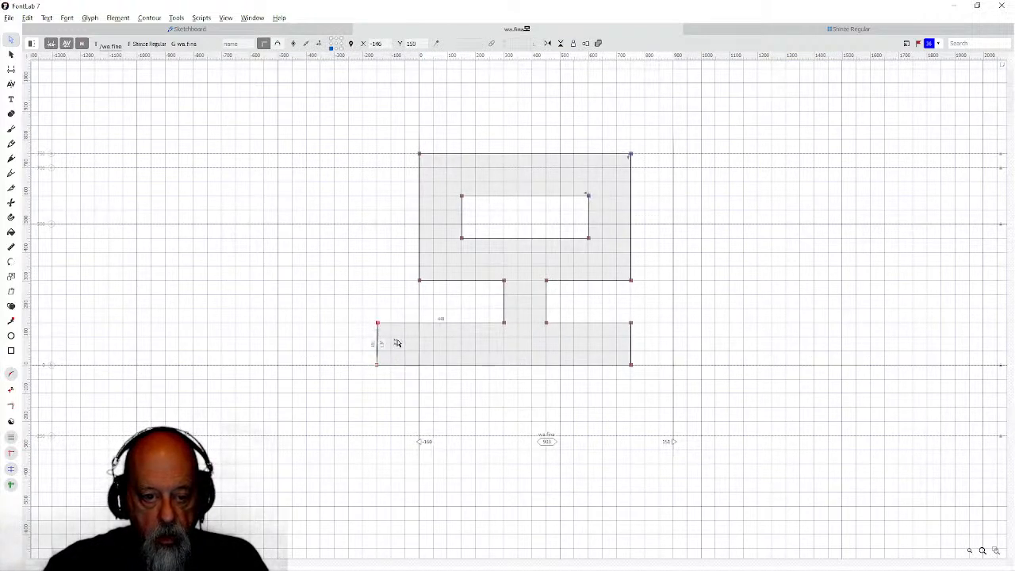
pyautogui.press('Left')
pyautogui.press('Left')
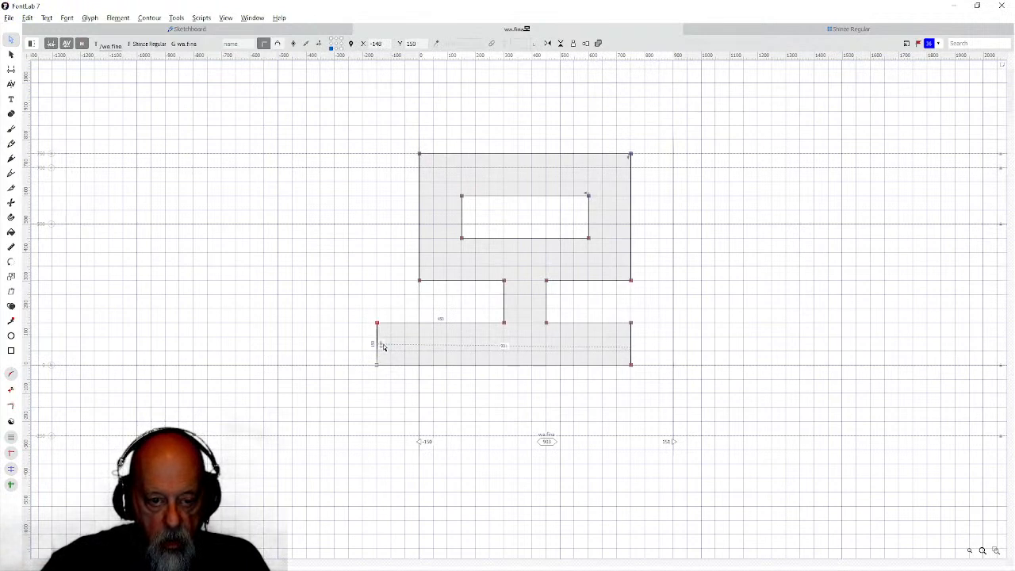
pyautogui.click(377, 365)
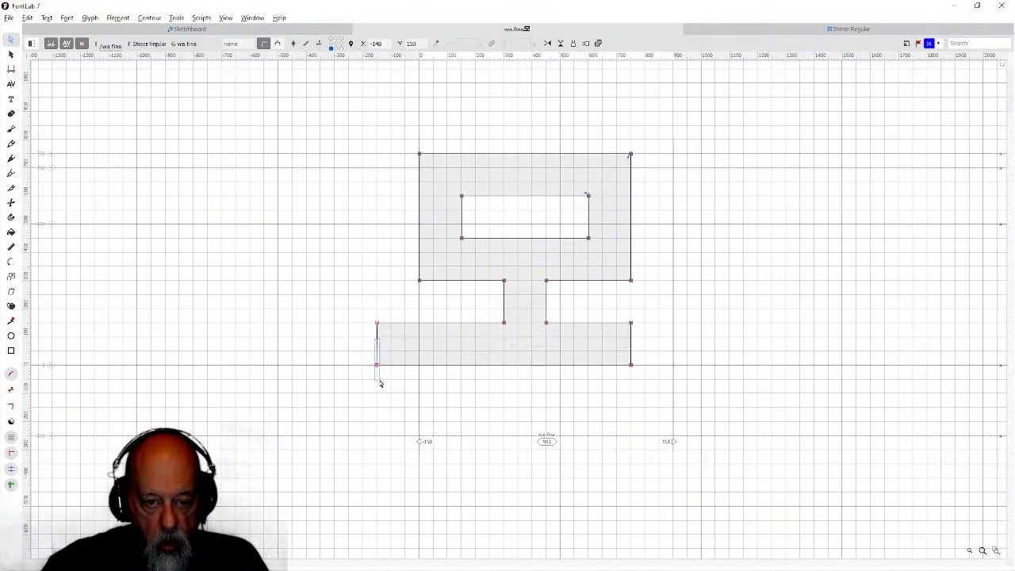
pyautogui.press('Right')
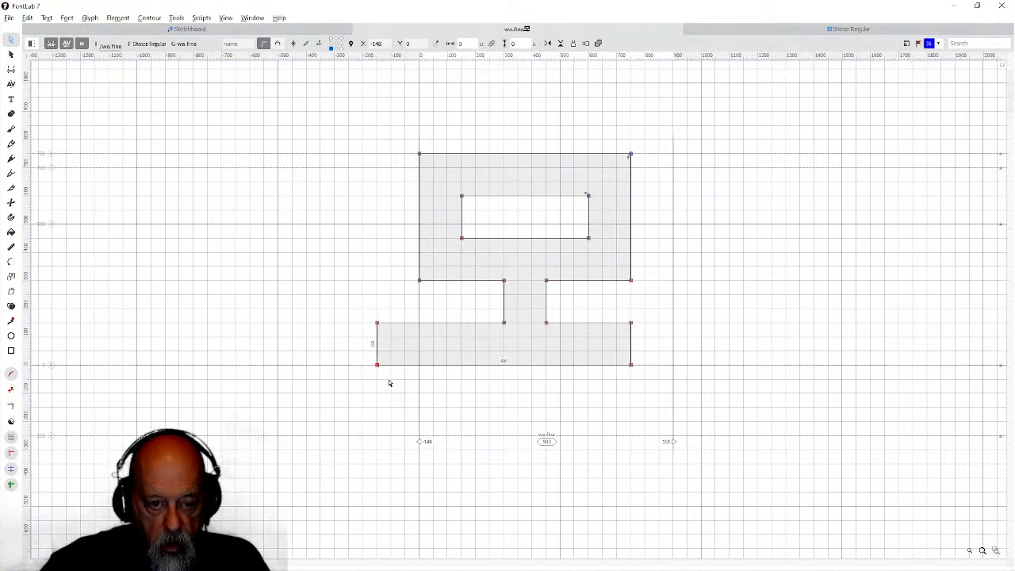
pyautogui.moveTo(359, 302); pyautogui.dragTo(395, 386)
pyautogui.press('Left')
pyautogui.press('Left')
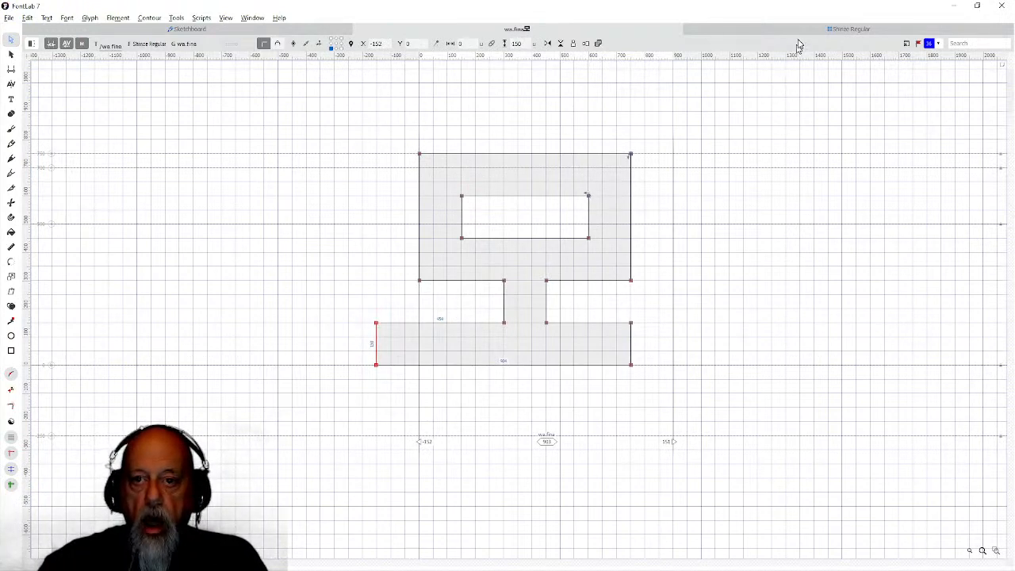
pyautogui.click(768, 33)
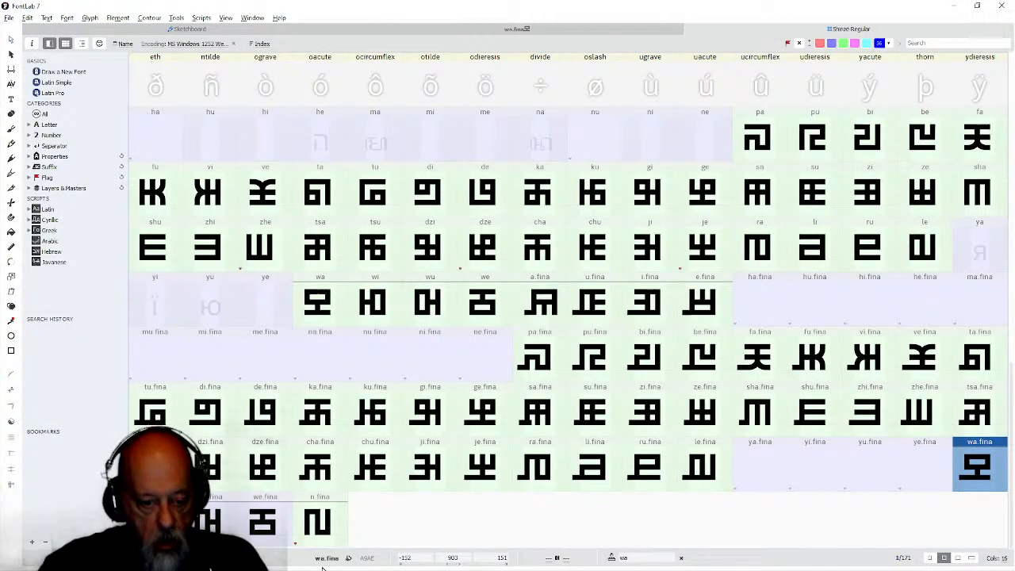
# Draw a rectangle about 197 by 150 units across wi.fina's lower-left corner and shift its left edge to x = -154.
pyautogui.doubleClick(156, 520)
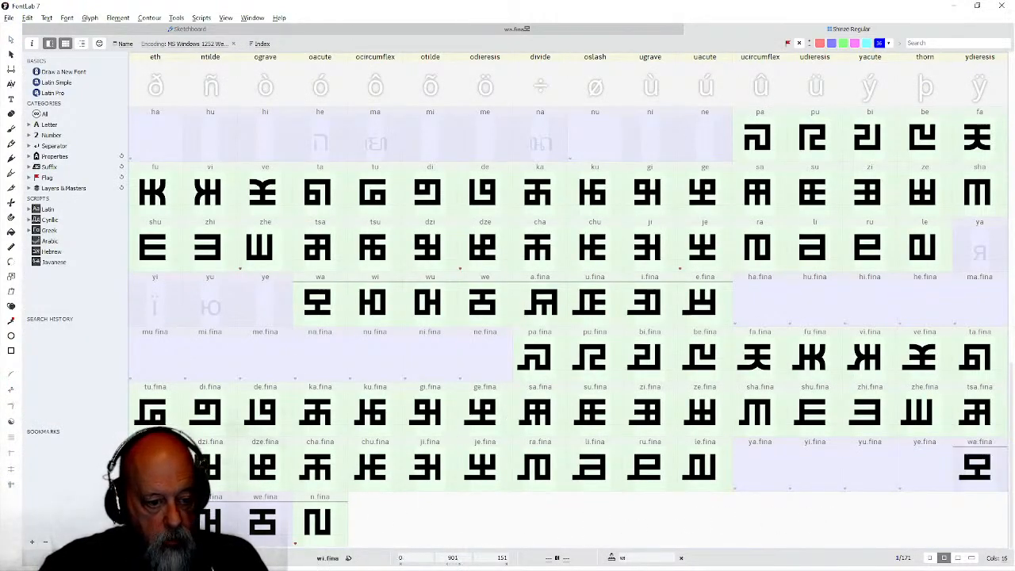
pyautogui.click(11, 350)
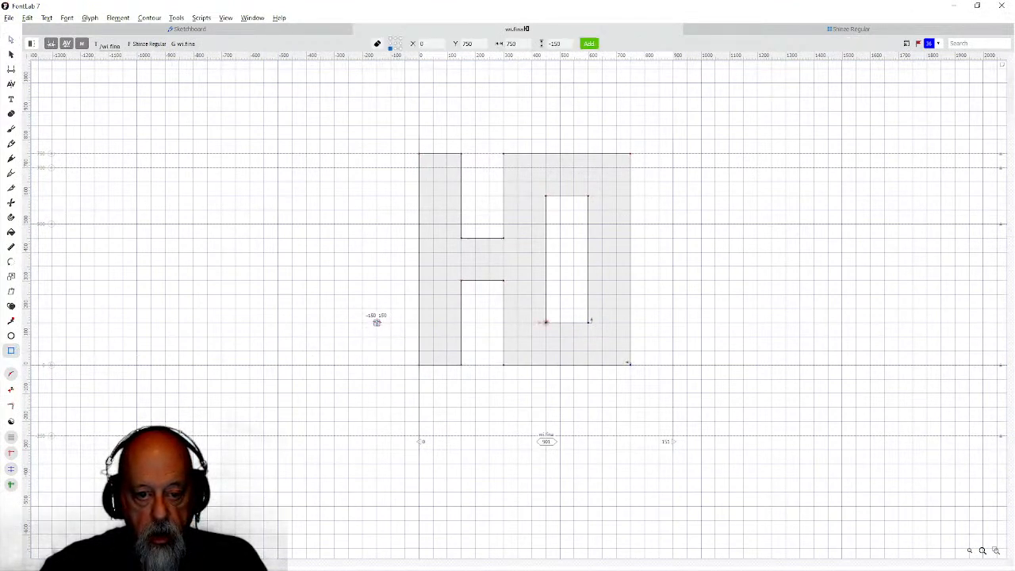
pyautogui.moveTo(377, 323); pyautogui.dragTo(434, 365)
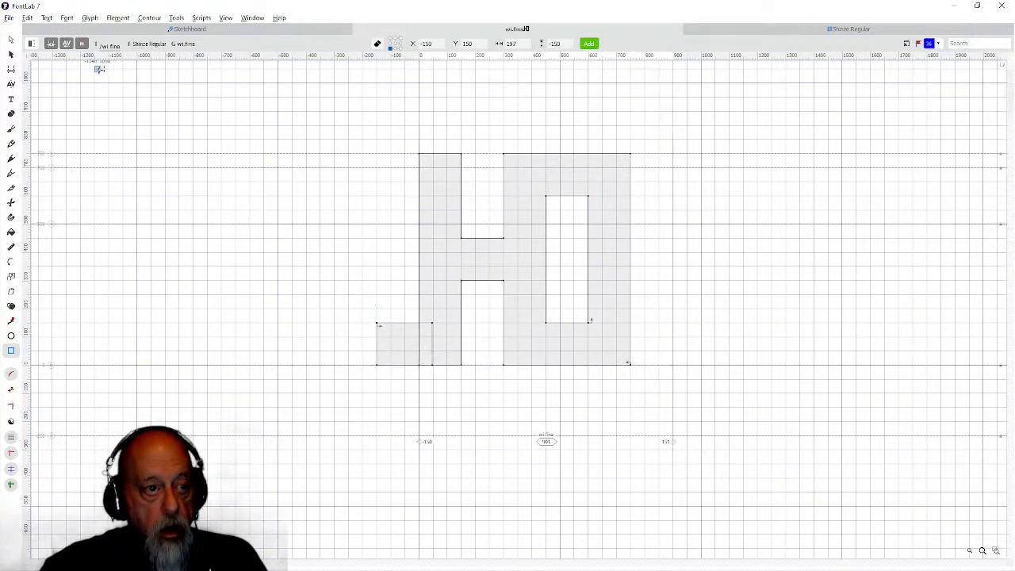
pyautogui.click(11, 39)
pyautogui.moveTo(359, 304); pyautogui.dragTo(391, 396)
pyautogui.press('Left')
pyautogui.press('Left')
pyautogui.press('Left')
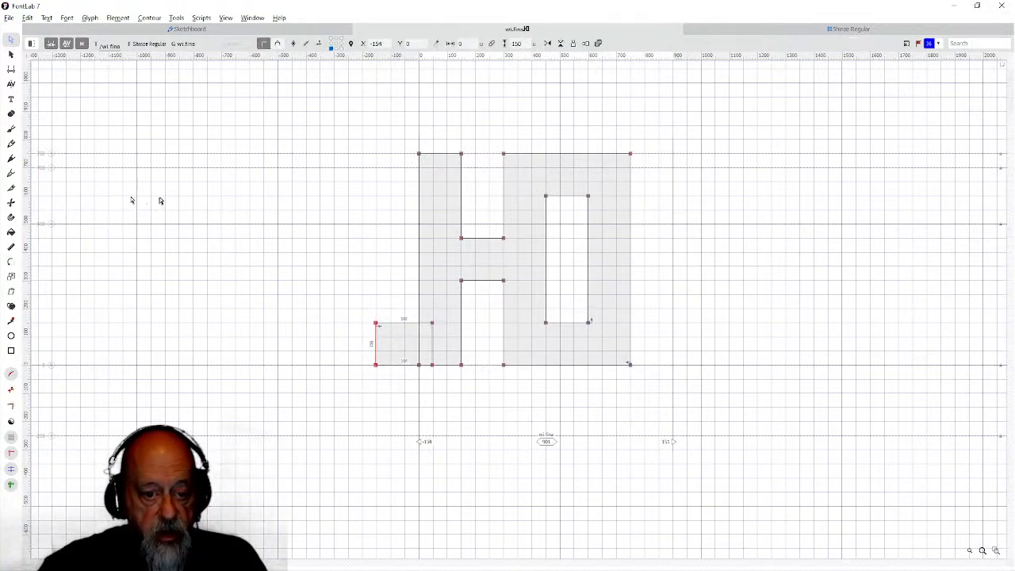
# Merge the overlapping foot rectangle into wi.fina's outline and return to the font window.
pyautogui.moveTo(341, 308); pyautogui.dragTo(463, 416)
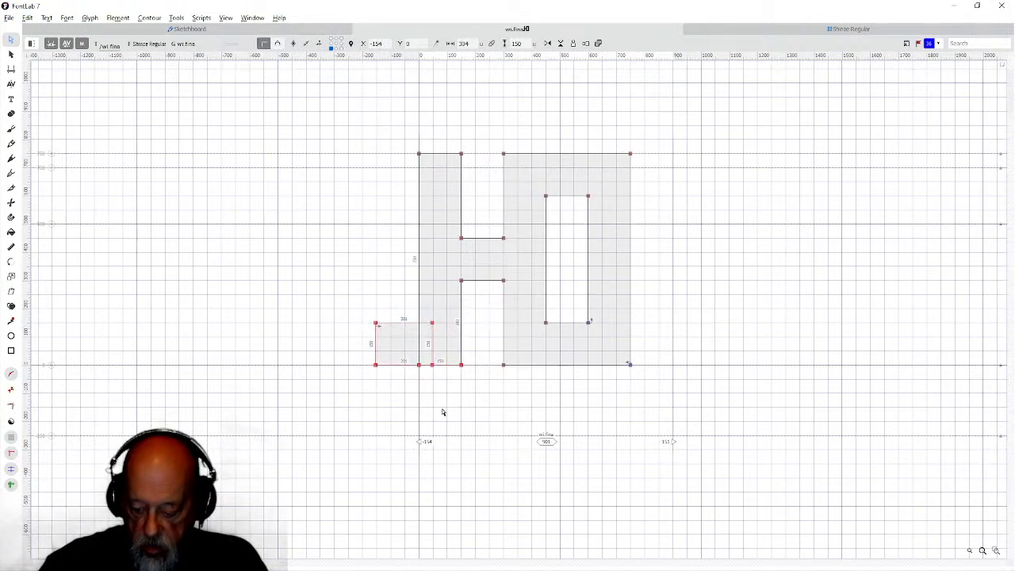
pyautogui.hotkey('ctrl', 'shift', 'o')
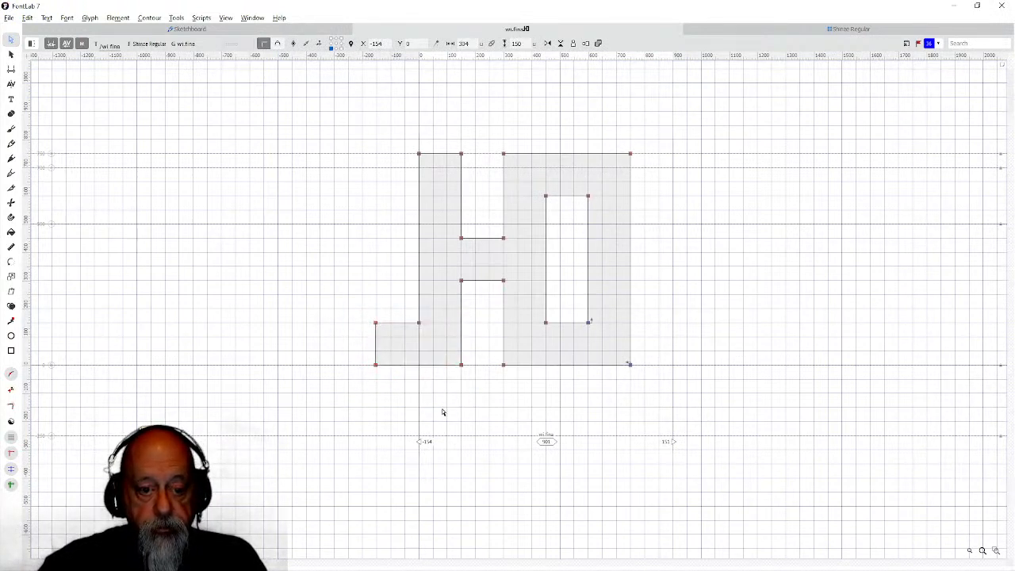
pyautogui.click(754, 30)
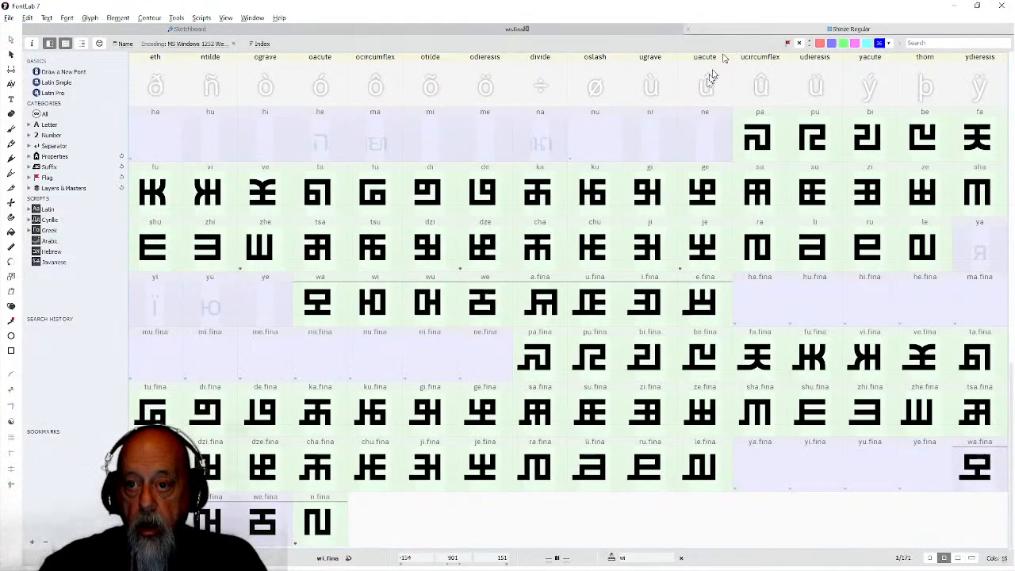
# Draw a rectangle about 199 by 150 units across wu.fina's lower-left corner and shift its left edge to x = -154.
pyautogui.doubleClick(201, 527)
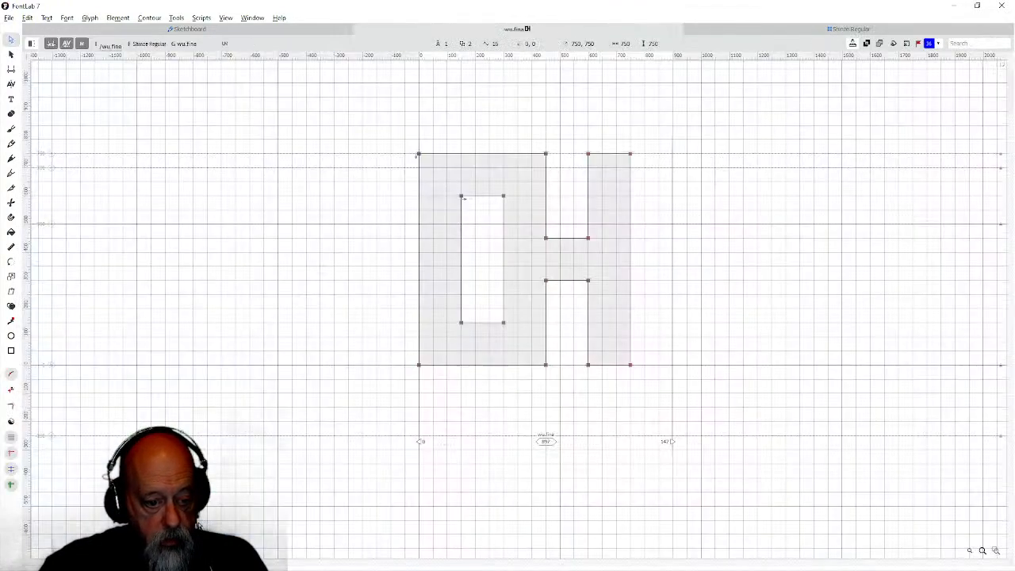
pyautogui.click(11, 350)
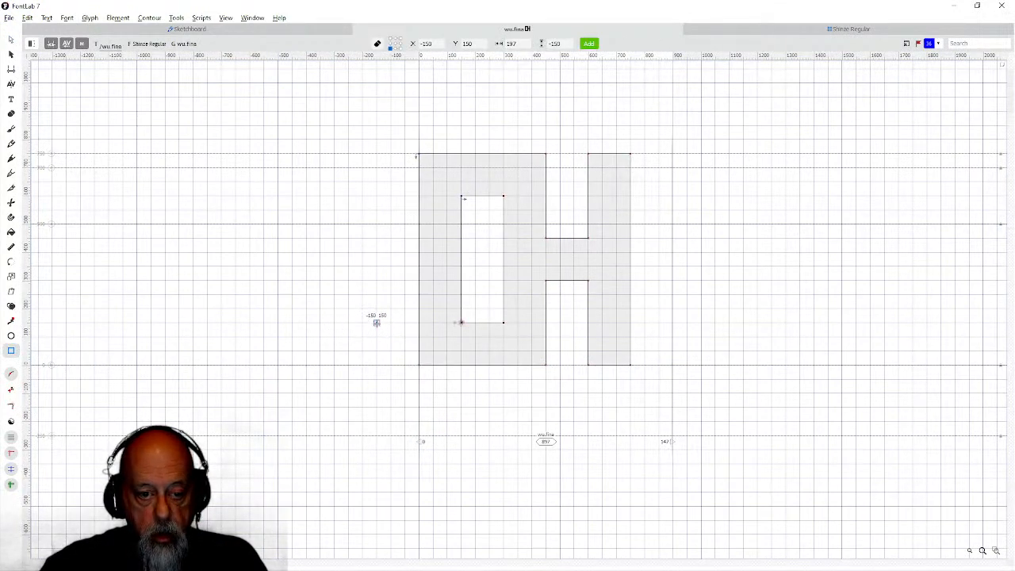
pyautogui.moveTo(375, 322); pyautogui.dragTo(432, 364)
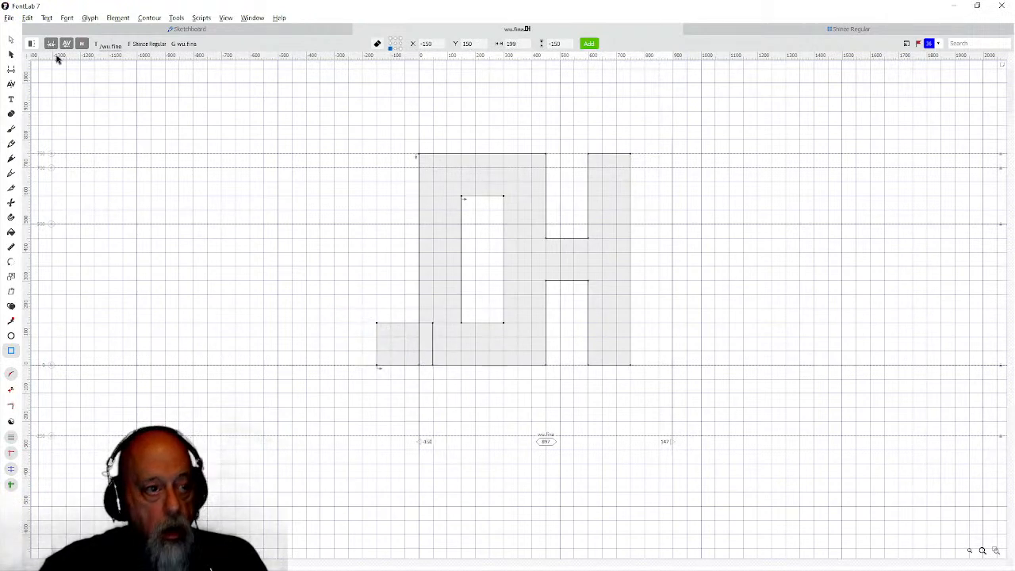
pyautogui.click(13, 38)
pyautogui.moveTo(360, 315); pyautogui.dragTo(389, 380)
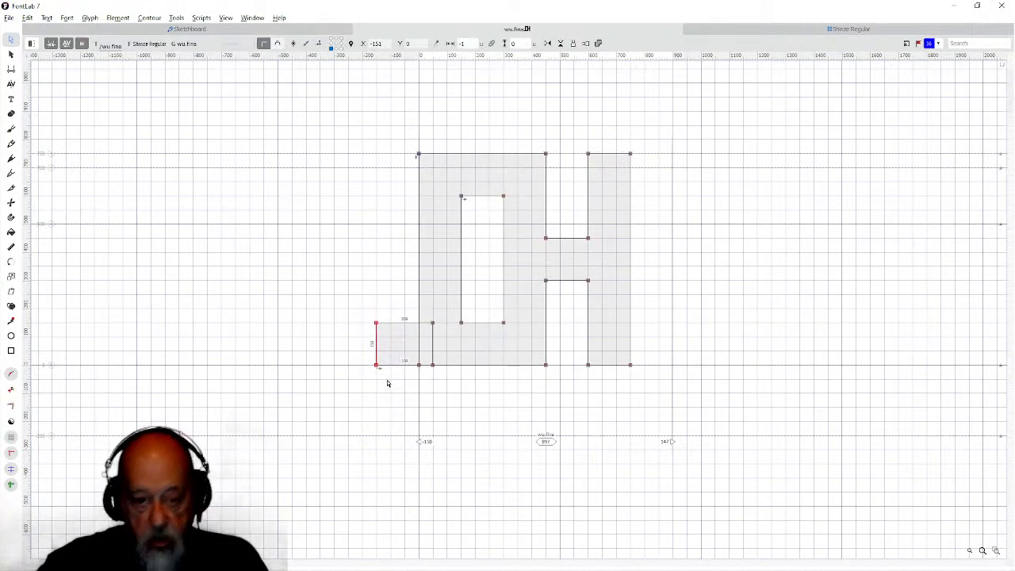
pyautogui.press('Left')
pyautogui.press('Left')
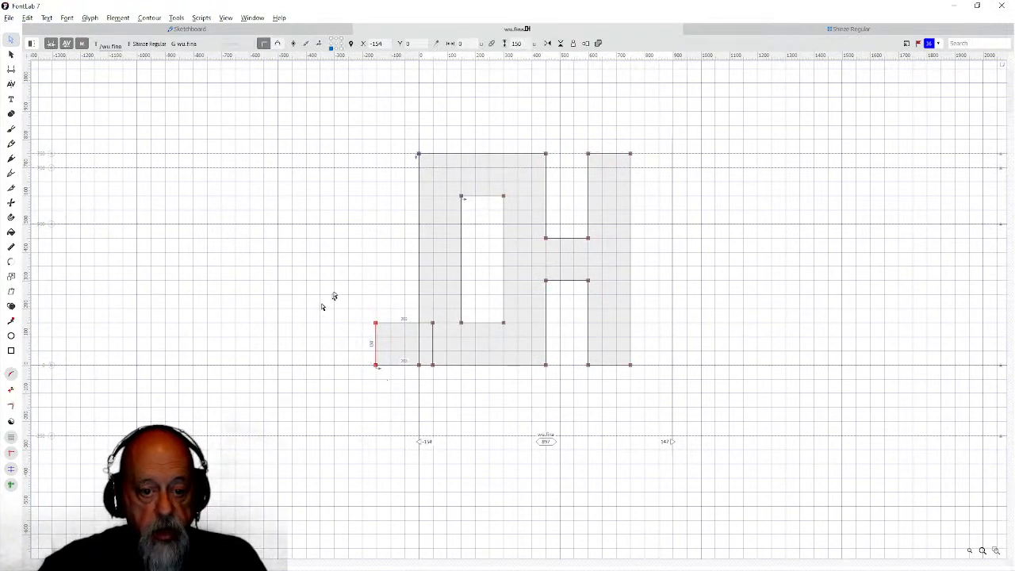
# Merge the overlapping foot rectangle into wu.fina's outline and return to the font window.
pyautogui.moveTo(338, 311); pyautogui.dragTo(451, 391)
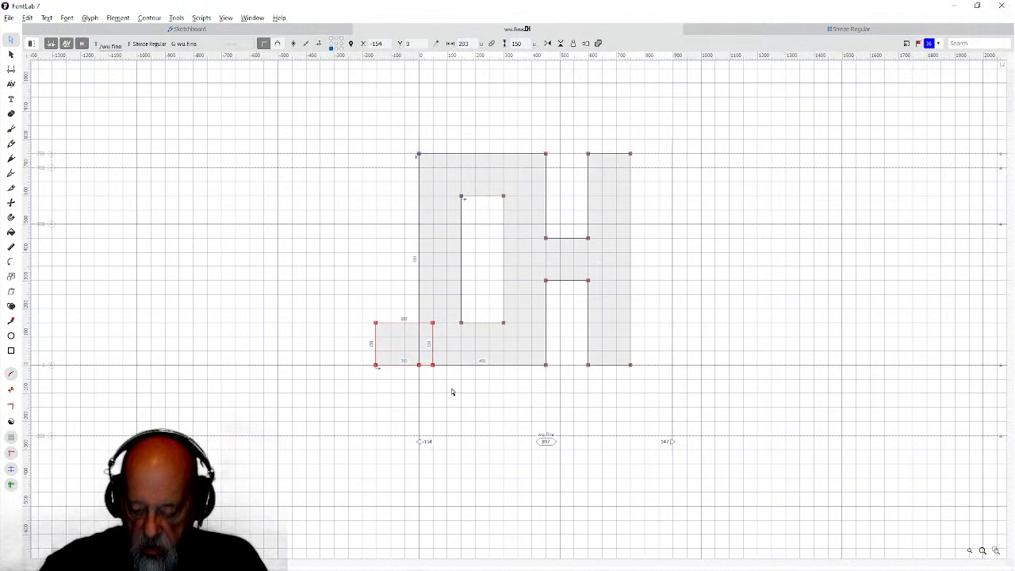
pyautogui.hotkey('ctrl', 'shift', 'o')
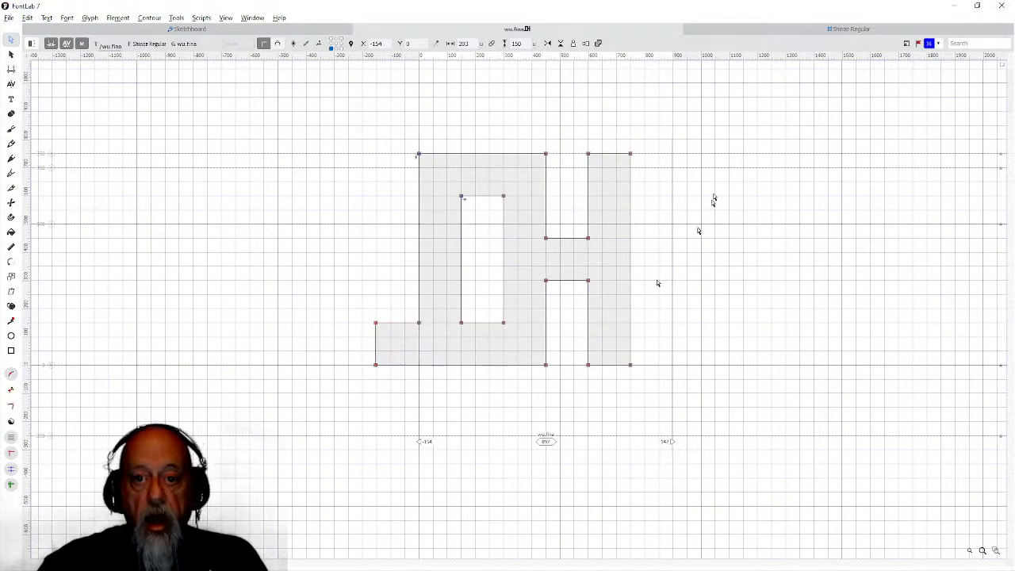
pyautogui.click(768, 32)
# Open we.fina, draw a rectangle about 201 by 150 units across its lower-left corner and shift the rectangle's left edge to x = -155.
pyautogui.click(274, 529)
pyautogui.doubleClick(274, 529)
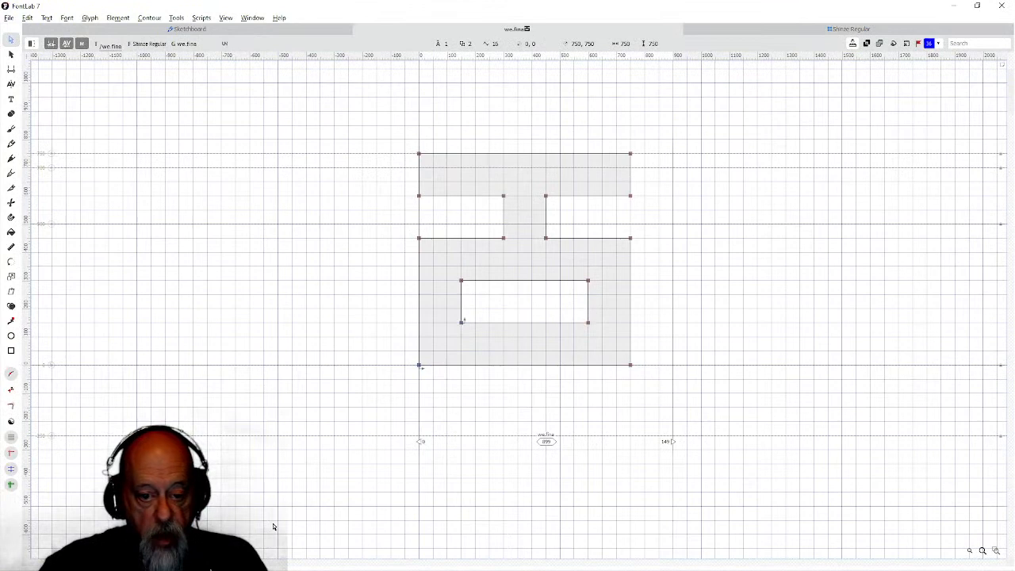
pyautogui.click(14, 351)
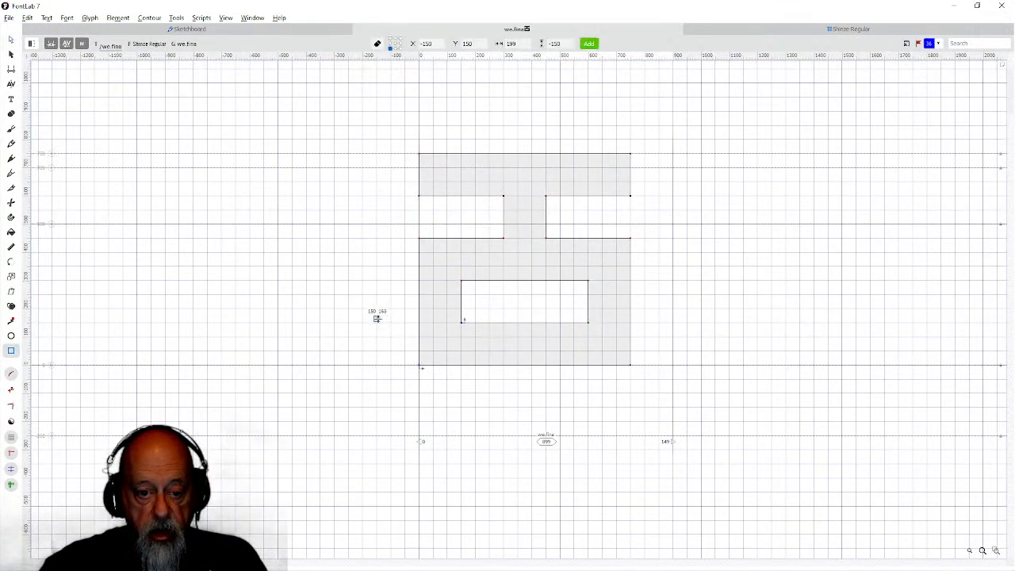
pyautogui.moveTo(375, 321); pyautogui.dragTo(431, 364)
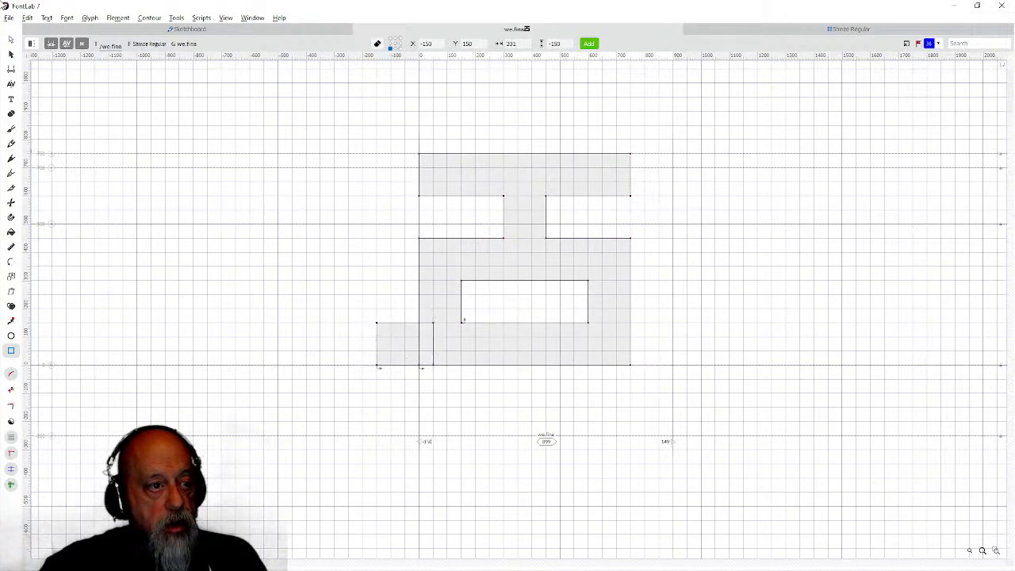
pyautogui.click(11, 39)
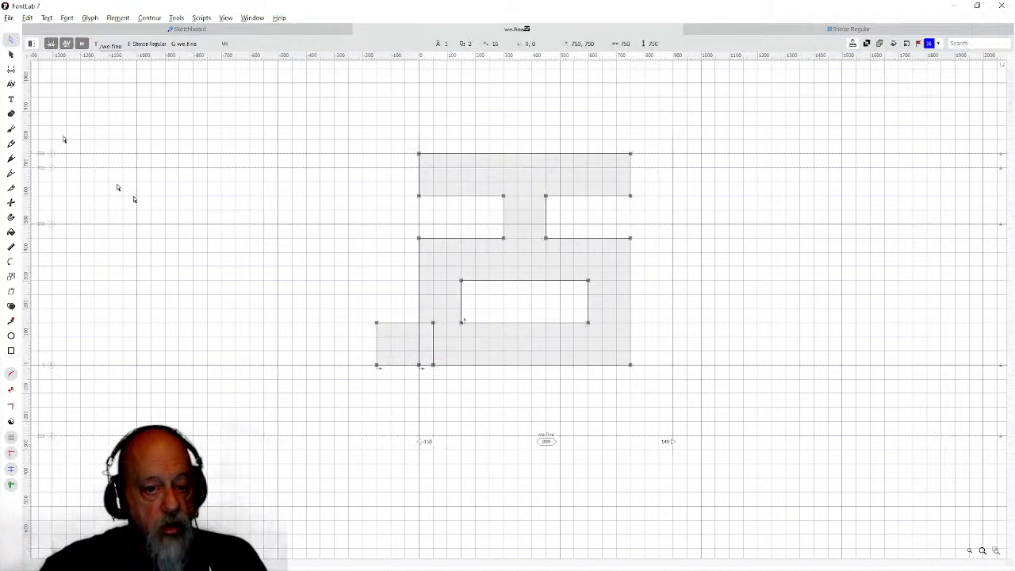
pyautogui.moveTo(368, 315); pyautogui.dragTo(383, 402)
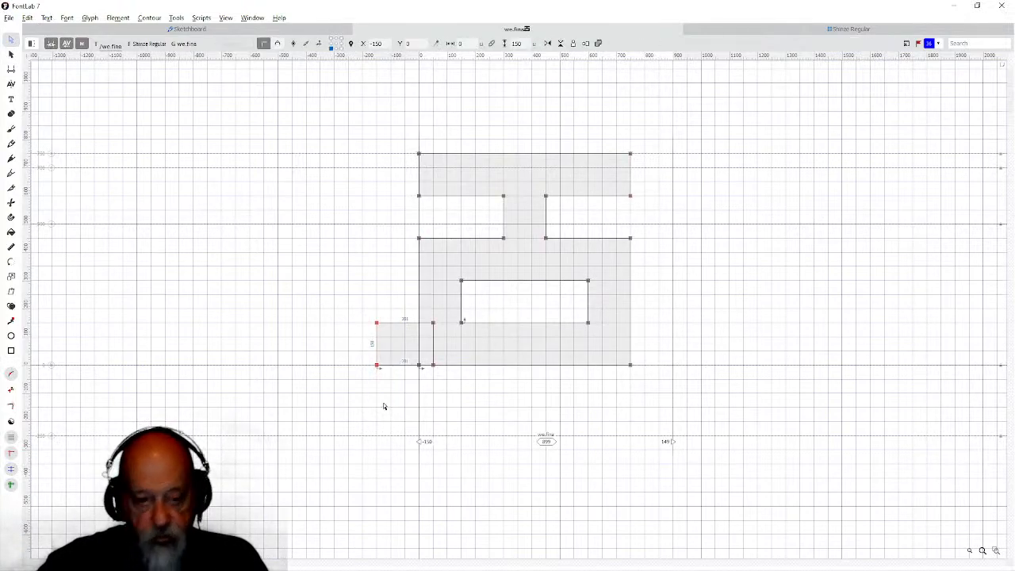
pyautogui.press('Left')
pyautogui.press('Left')
pyautogui.press('Left')
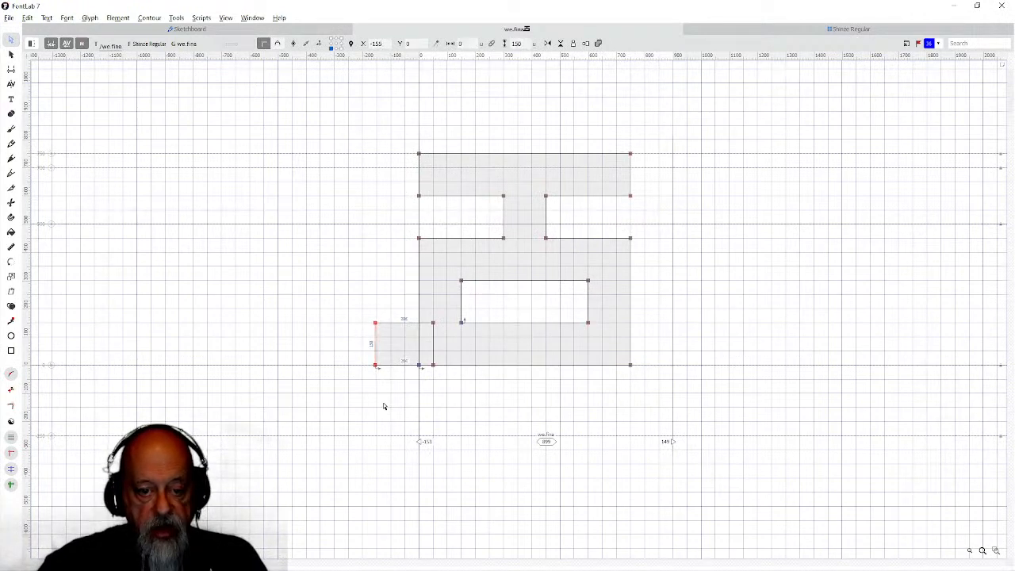
# Merge the overlapping foot rectangle into we.fina's outline and return to the font window.
pyautogui.moveTo(334, 315); pyautogui.dragTo(450, 396)
pyautogui.hotkey('ctrl', 'shift', 'o')
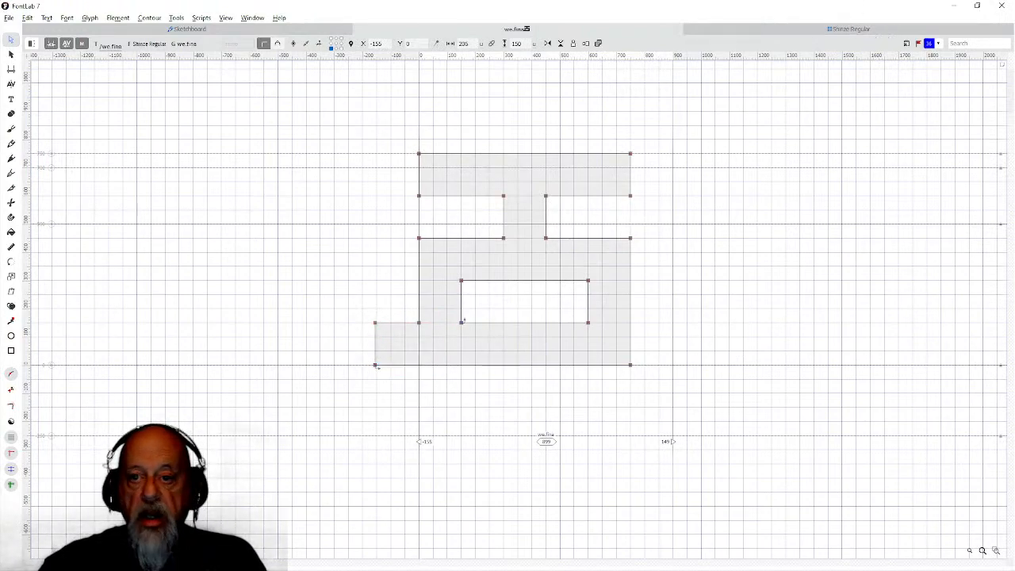
pyautogui.click(757, 29)
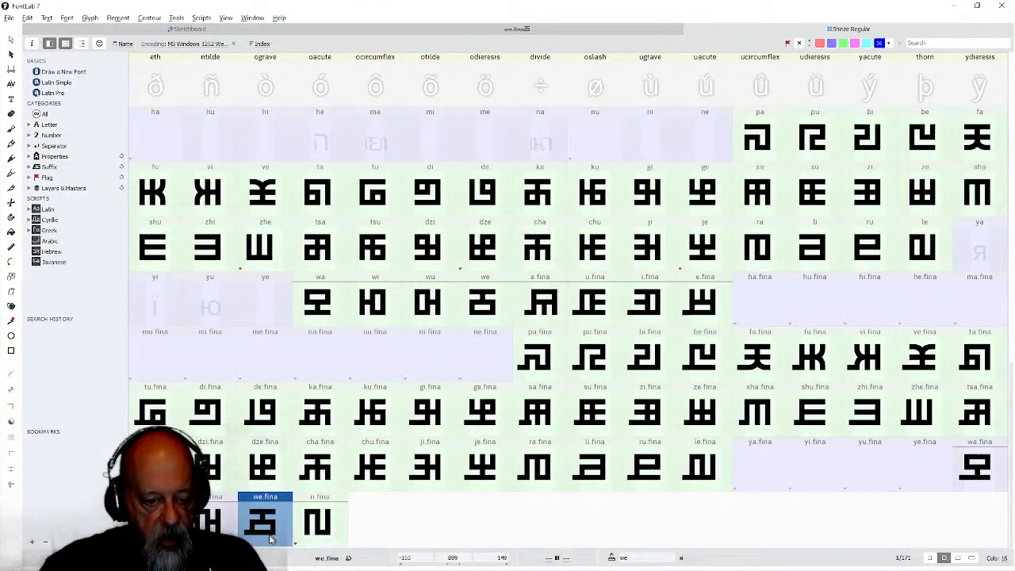
pyautogui.click(978, 476)
pyautogui.rightClick(977, 476)
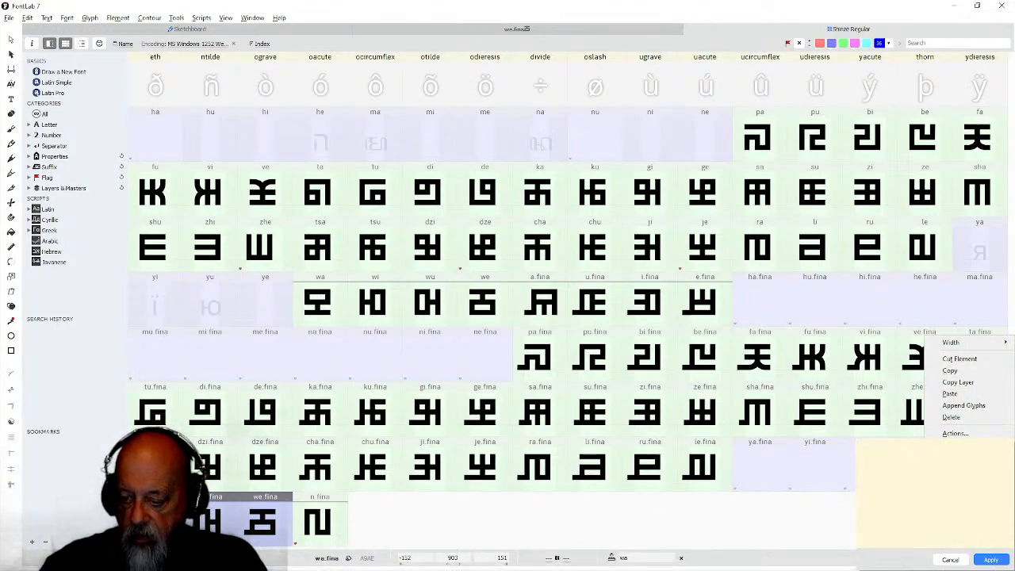
pyautogui.click(832, 535)
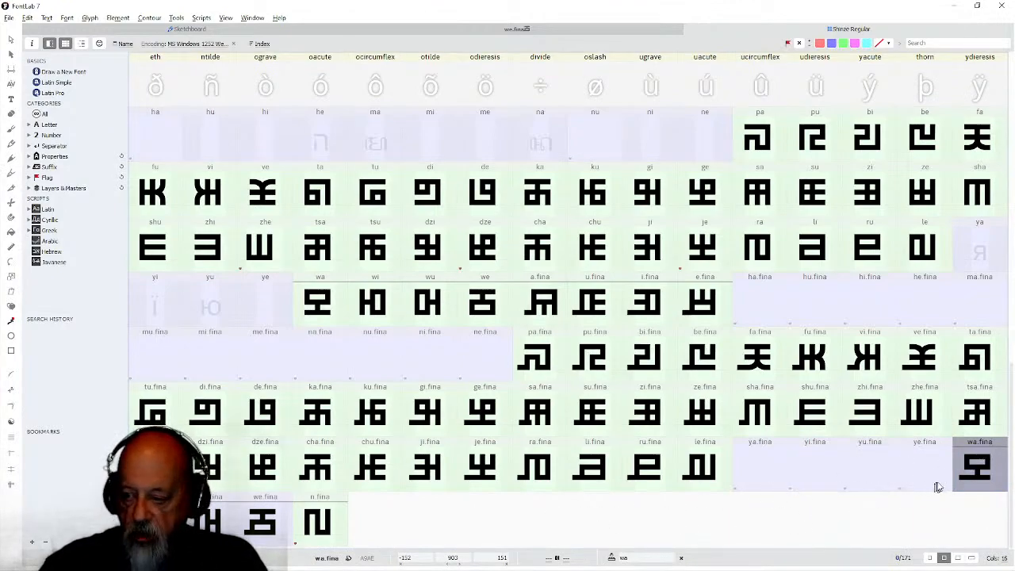
# Flag the glyphs wa.fina through we.fina green and save the font.
pyautogui.click(980, 474)
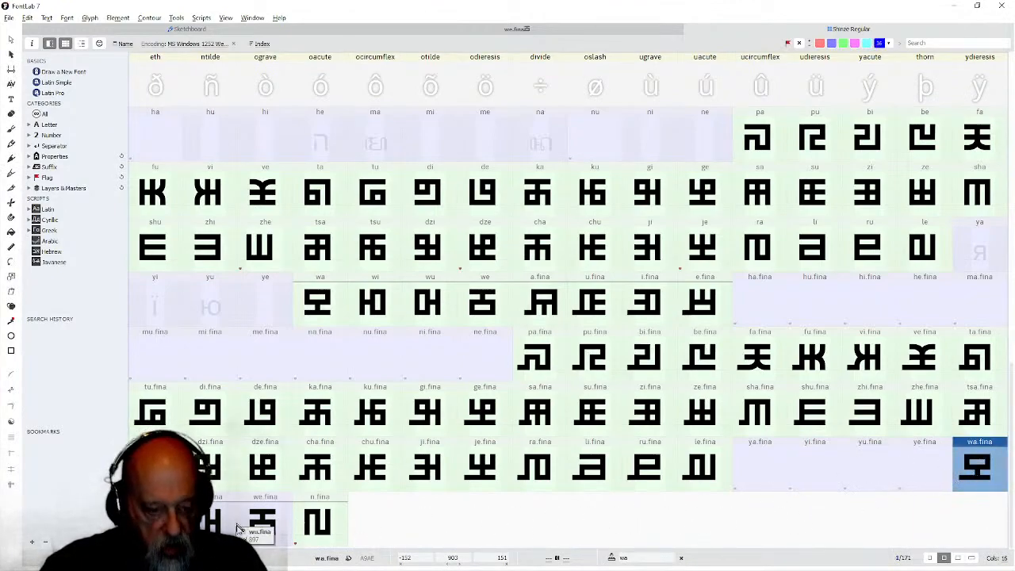
pyautogui.keyDown('shift'); pyautogui.click(274, 520); pyautogui.keyUp('shift')
pyautogui.rightClick(279, 515)
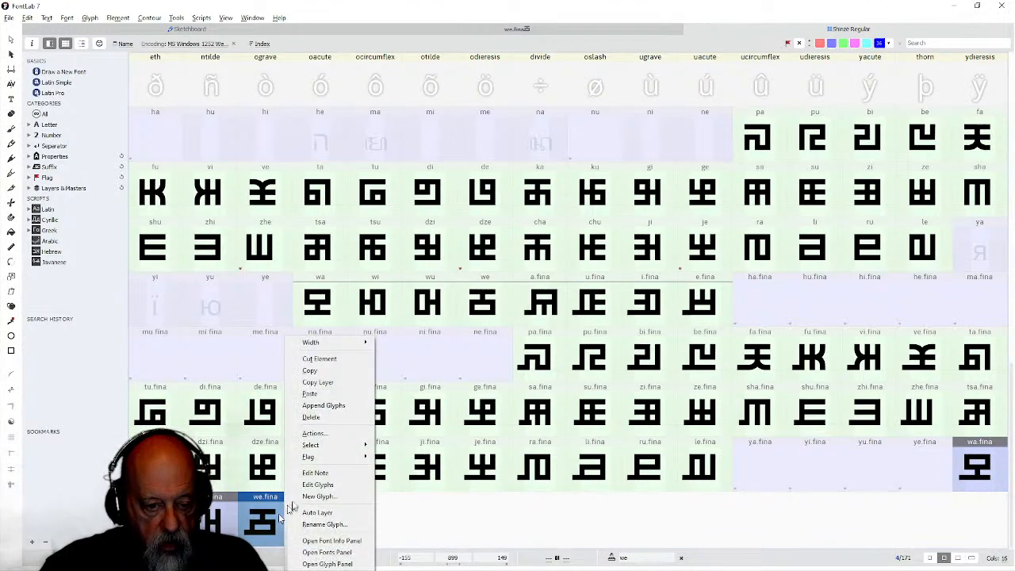
pyautogui.moveTo(329, 457)
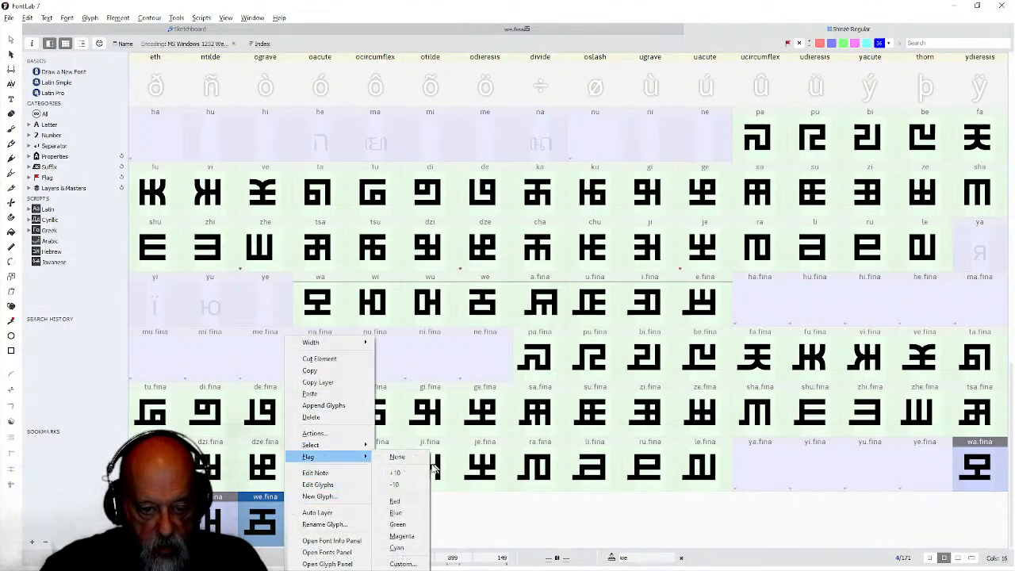
pyautogui.click(397, 524)
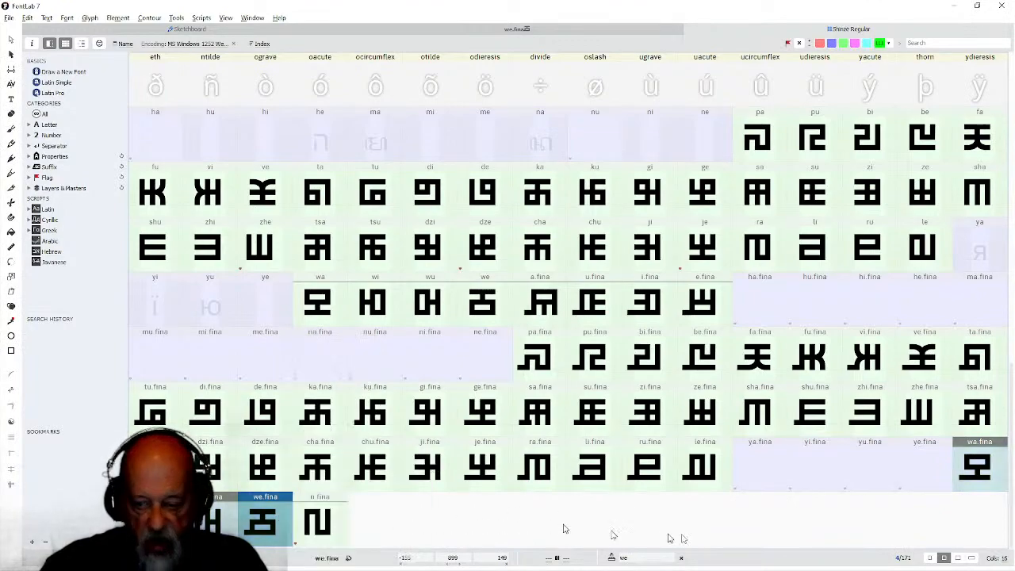
pyautogui.click(904, 523)
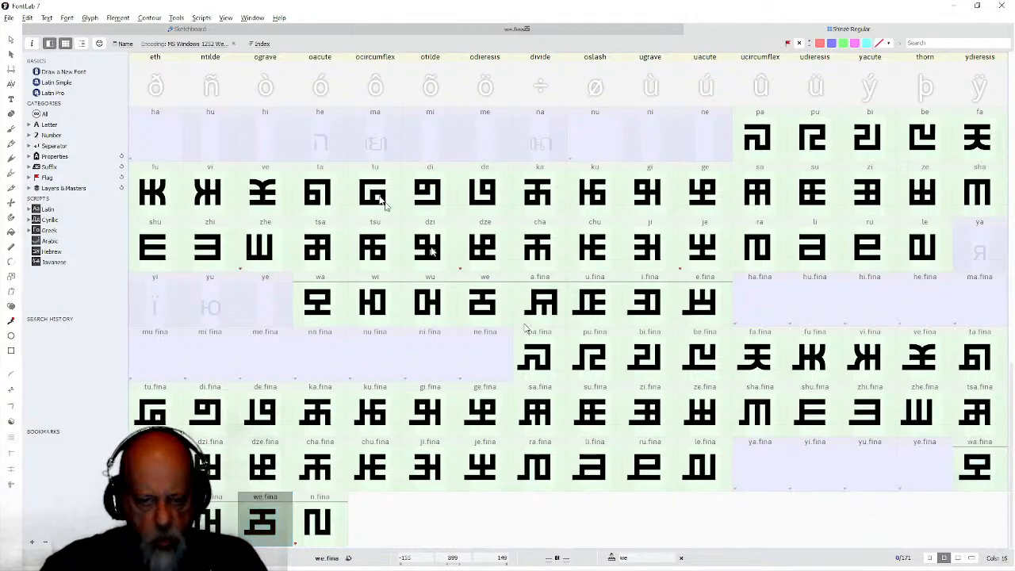
pyautogui.hotkey('ctrl', 's')
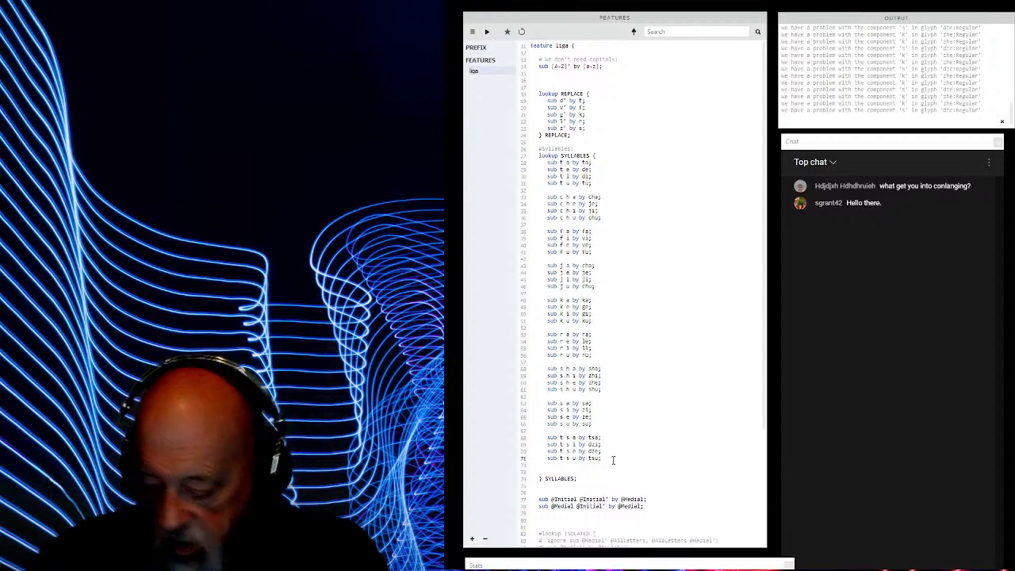
# Add substitutions of w a, w i, w e and w u by wa, wi, we and wu to the SYLLABLES lookup and compile the features.
pyautogui.click(613, 460)
pyautogui.press('Return')
pyautogui.press('Return')
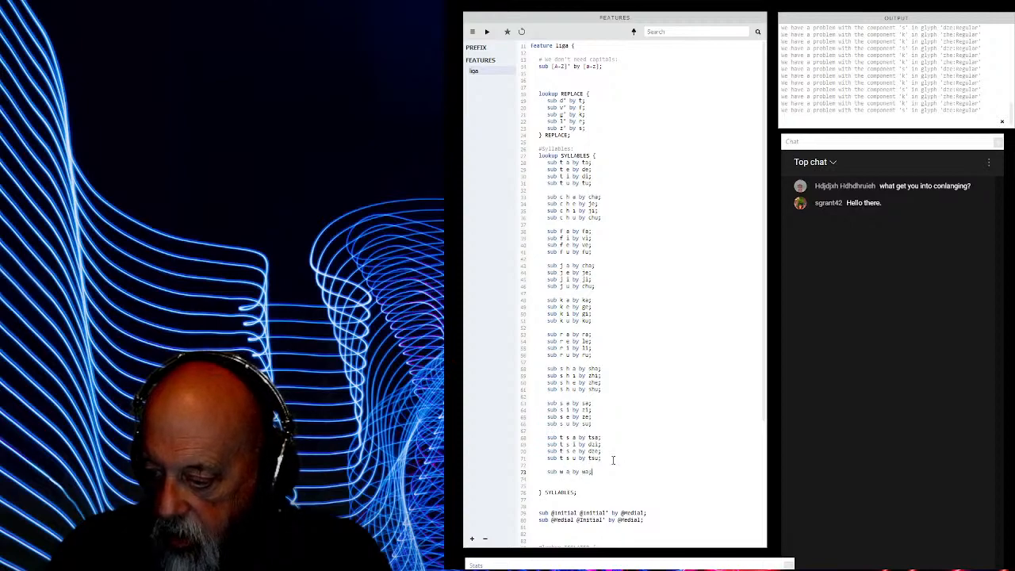
pyautogui.press('Return')
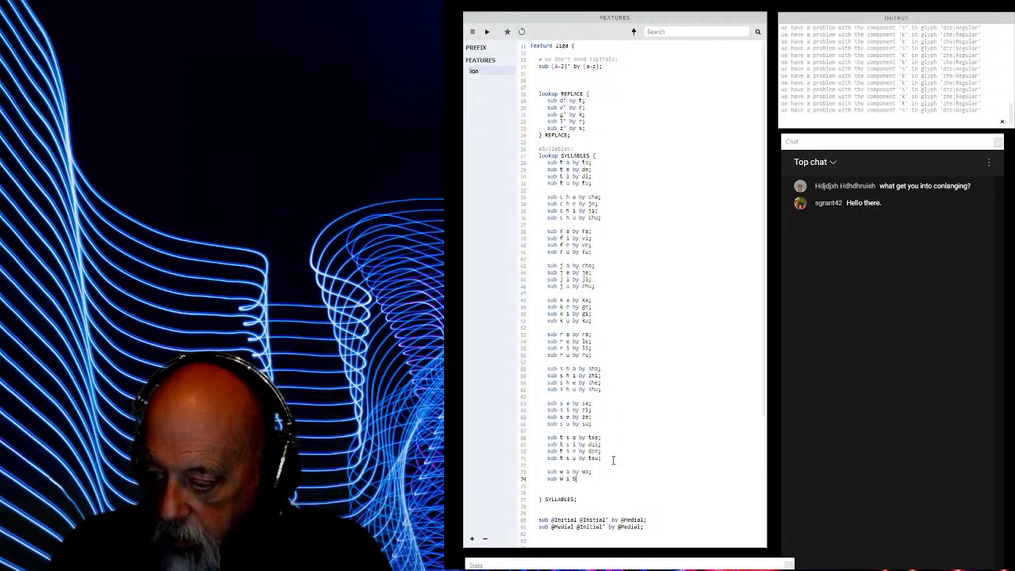
pyautogui.press('Return')
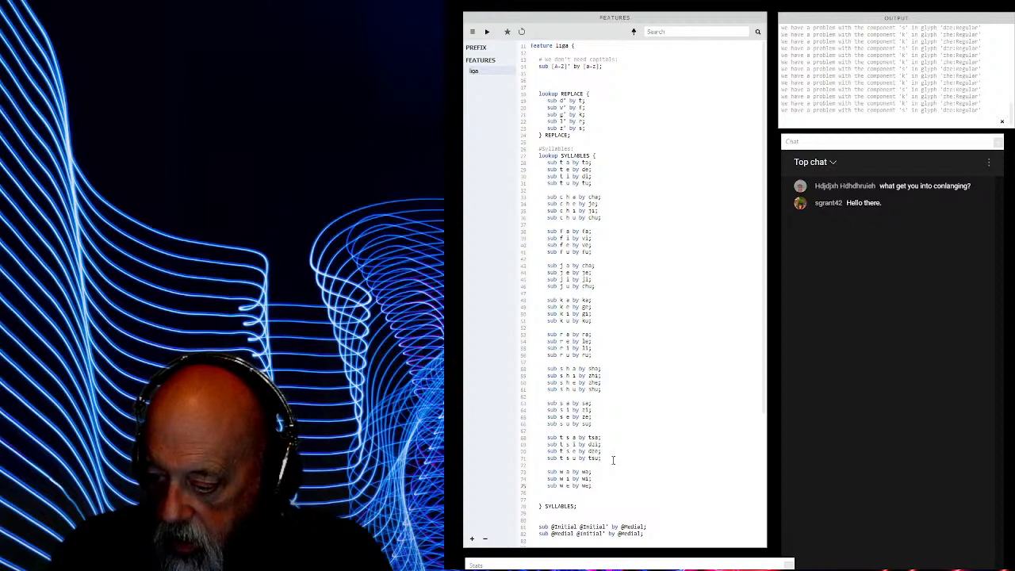
pyautogui.write('sub w e by we;')
pyautogui.press('Return')
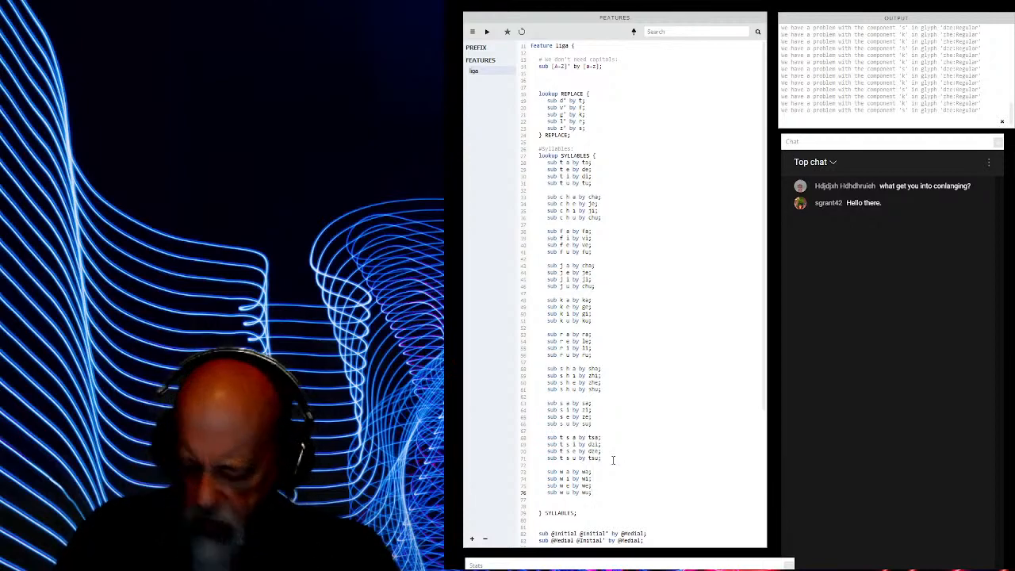
pyautogui.click(487, 32)
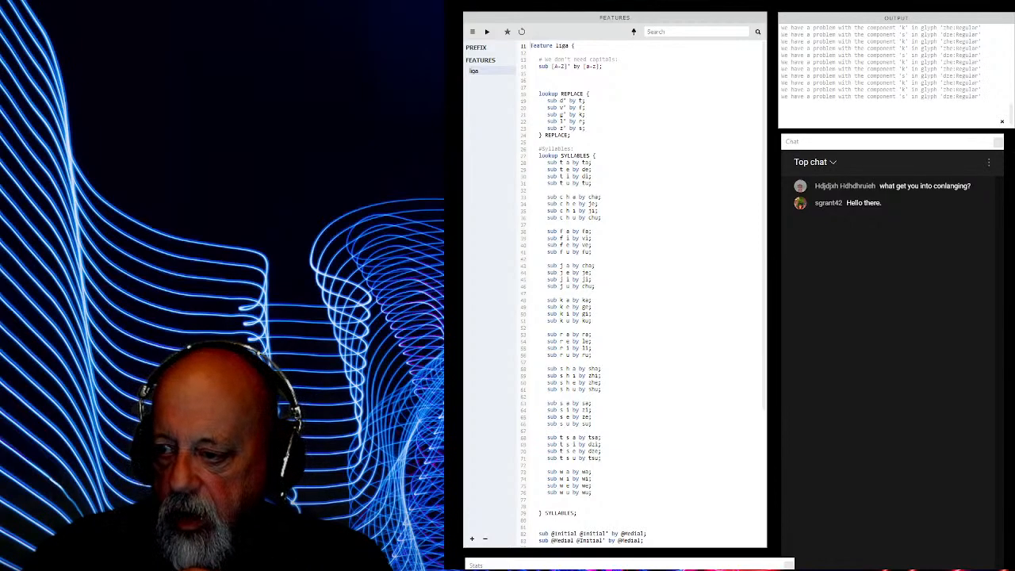
pyautogui.click(487, 34)
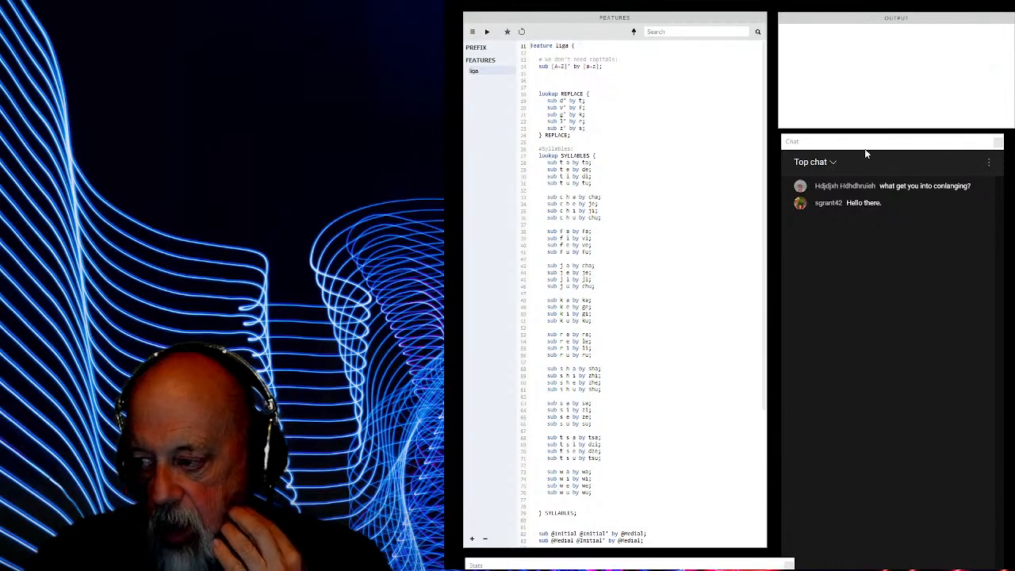
# View the live chat's participant list and return to the chat messages.
pyautogui.click(989, 166)
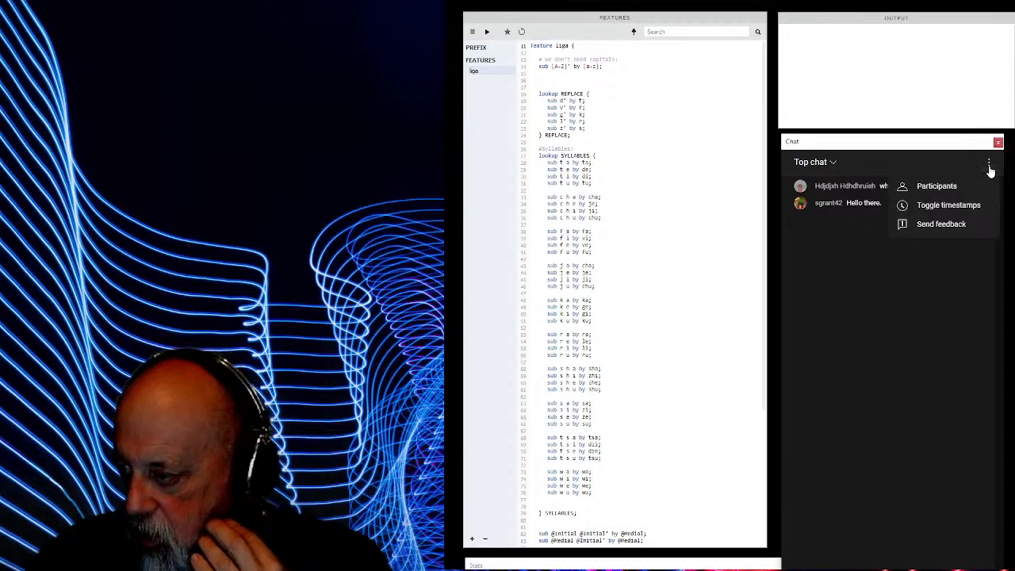
pyautogui.click(937, 186)
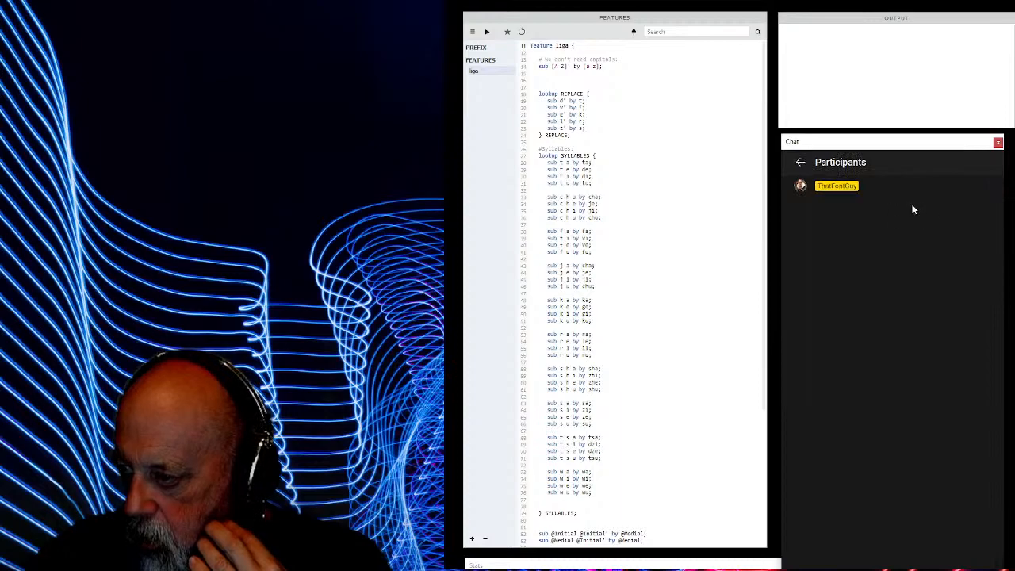
pyautogui.click(800, 163)
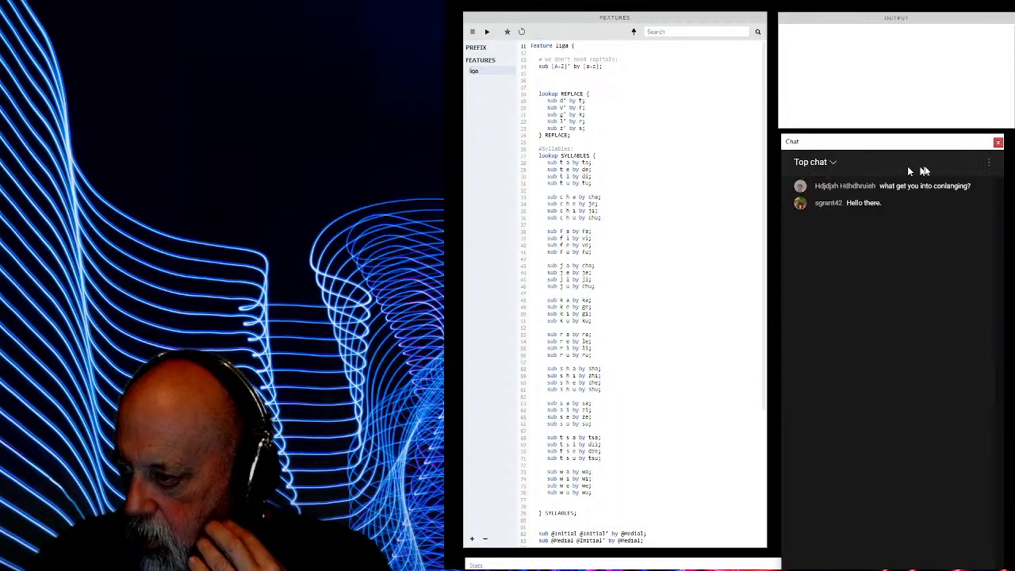
pyautogui.click(988, 164)
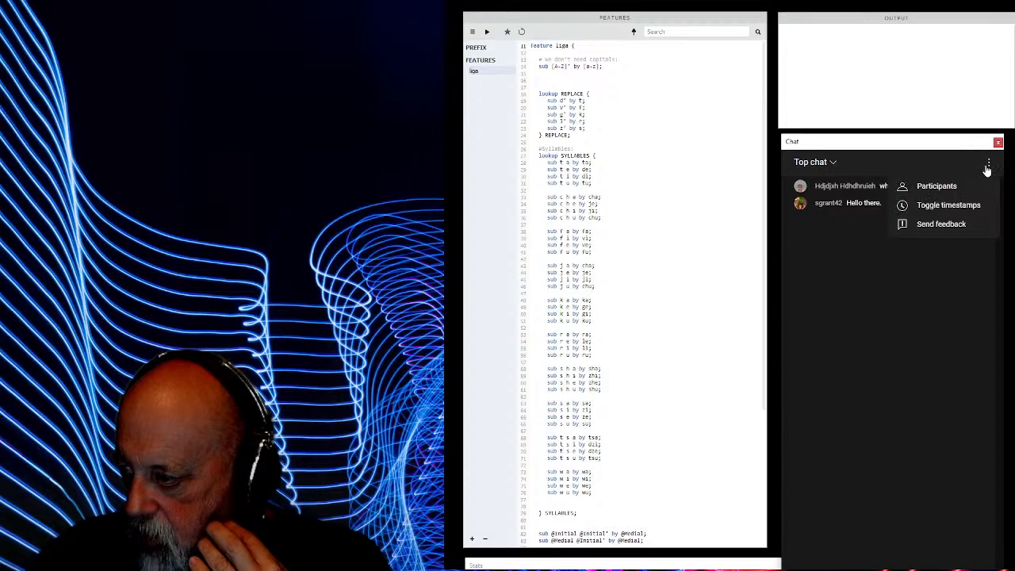
pyautogui.click(925, 161)
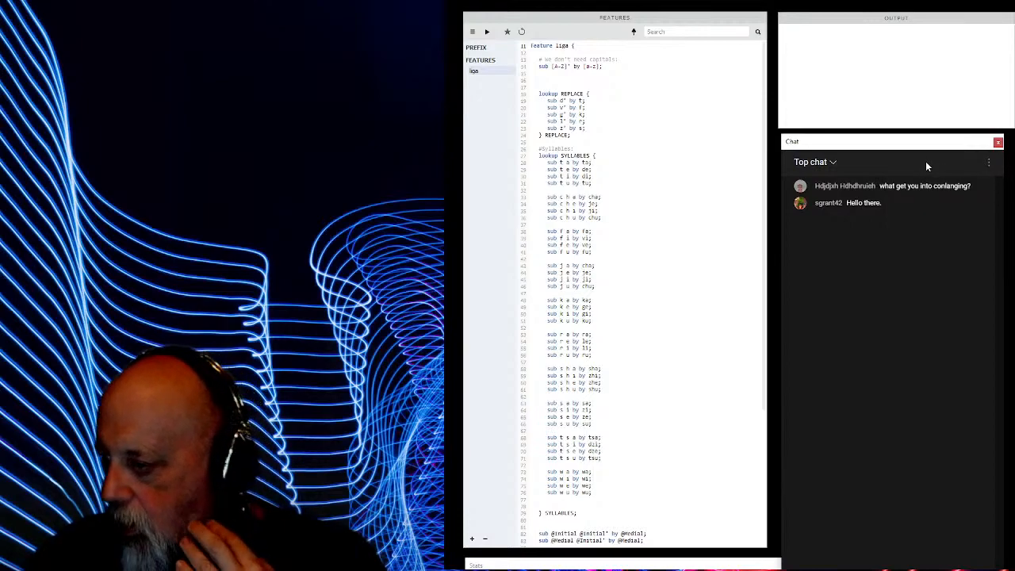
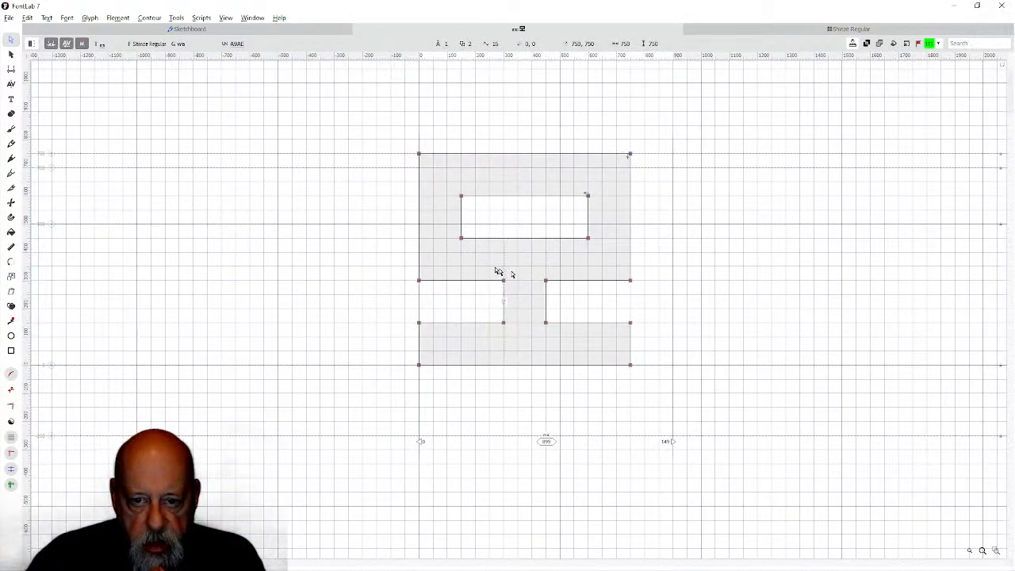
# Copy wa's complete outline into the empty ya glyph.
pyautogui.moveTo(384, 144); pyautogui.dragTo(669, 388)
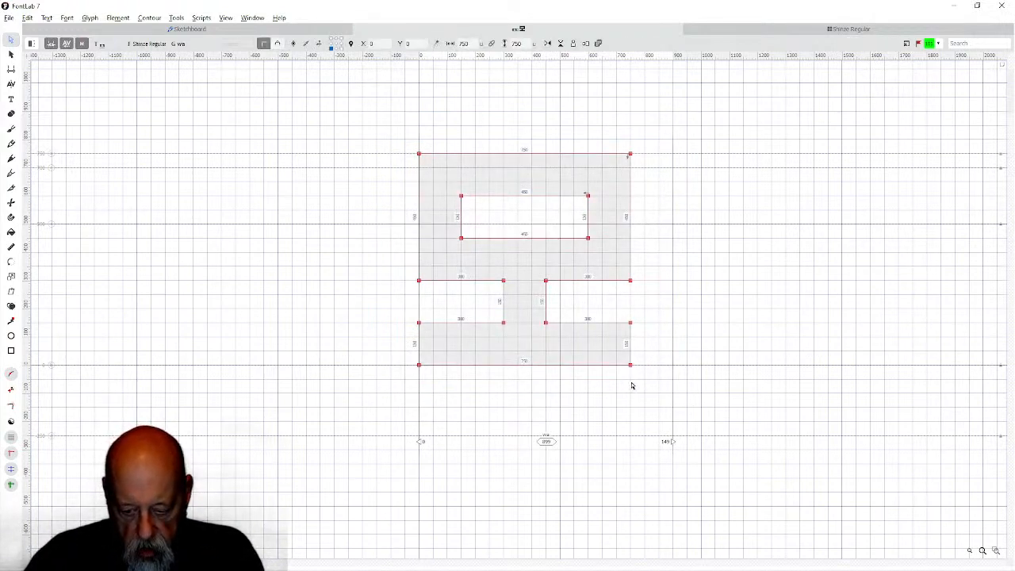
pyautogui.click(709, 32)
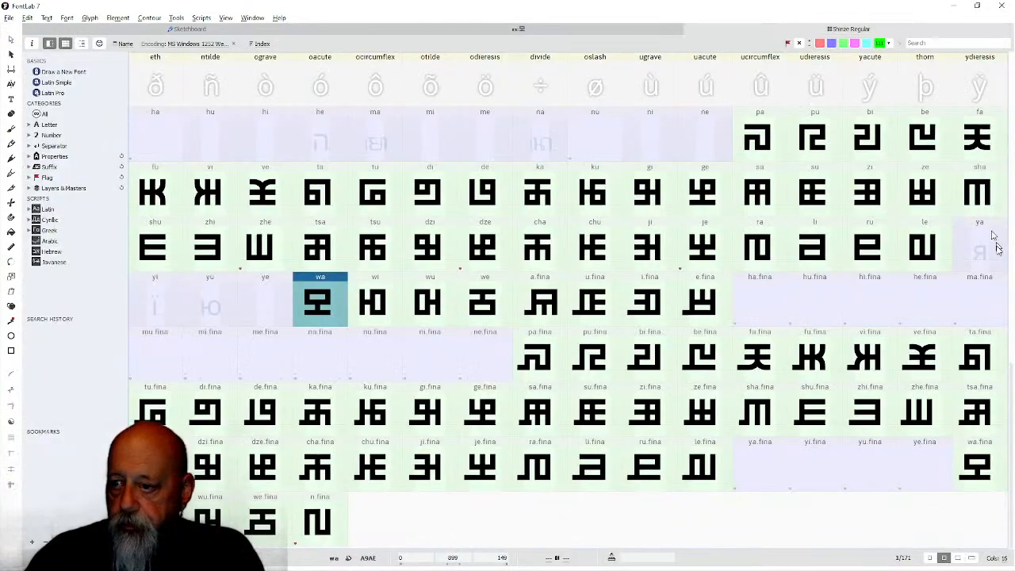
pyautogui.doubleClick(971, 253)
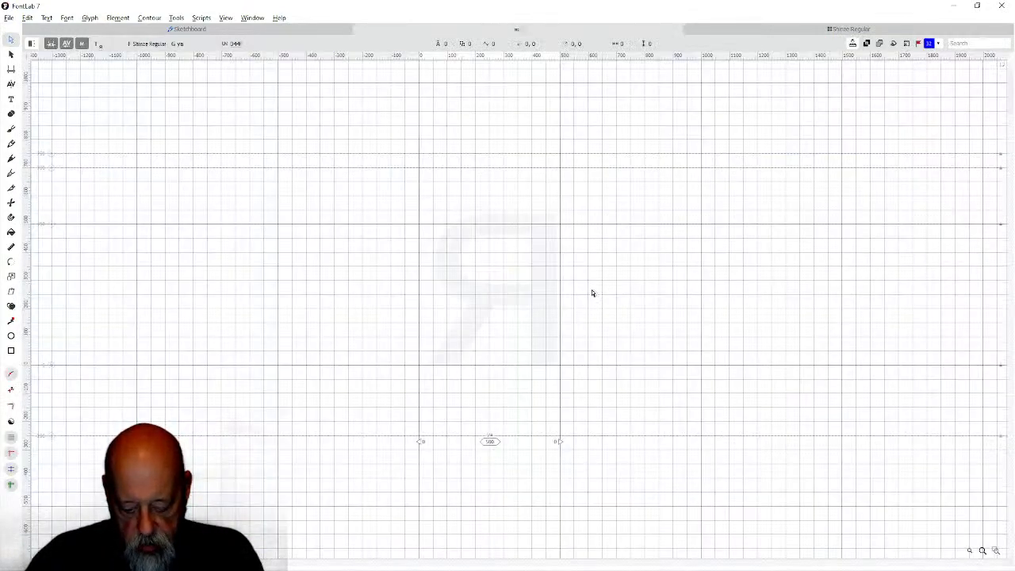
pyautogui.hotkey('ctrl', 'v')
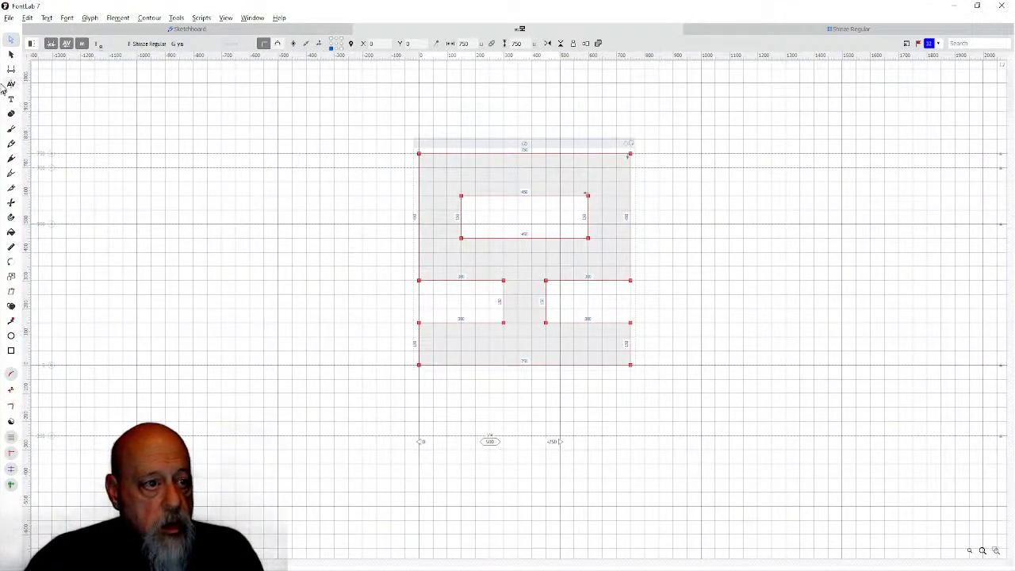
# Draw a rectangle about 150 by 249 units vertically across the middle of ya's upper counter.
pyautogui.click(11, 349)
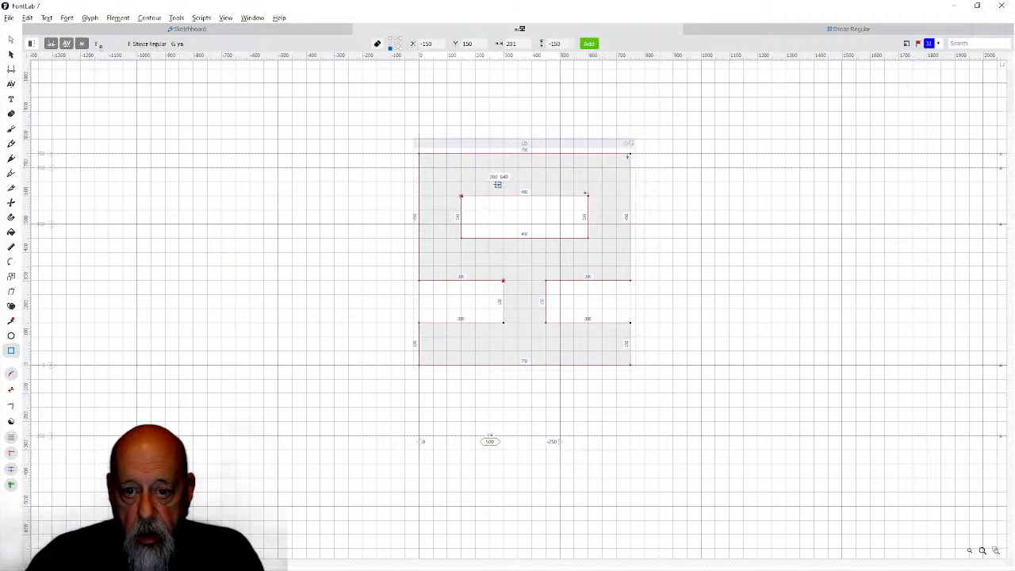
pyautogui.moveTo(502, 182); pyautogui.dragTo(546, 252)
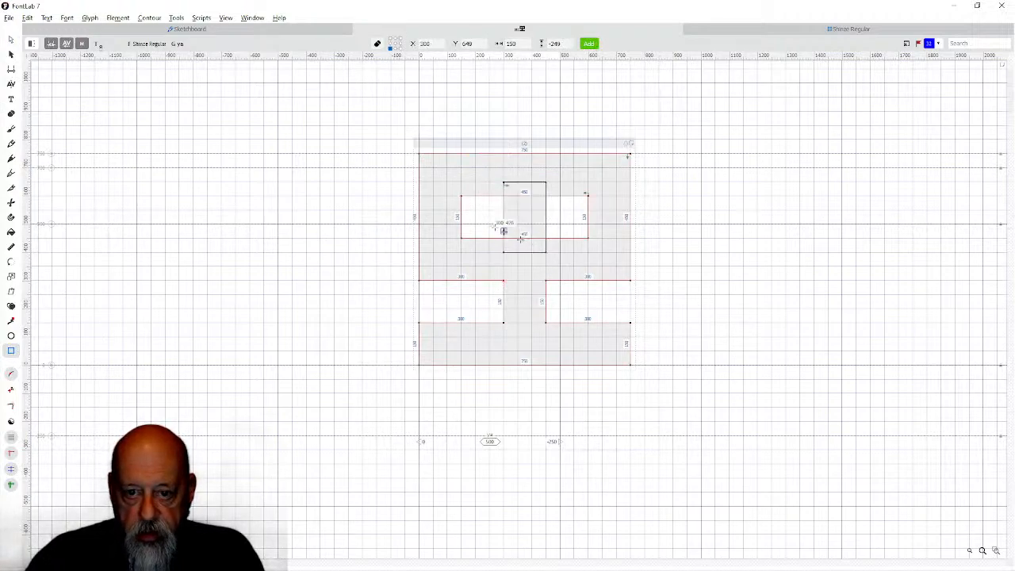
# Try to merge the new rectangle with ya's upper counter by removing their overlap.
pyautogui.click(14, 39)
pyautogui.moveTo(370, 145); pyautogui.dragTo(594, 270)
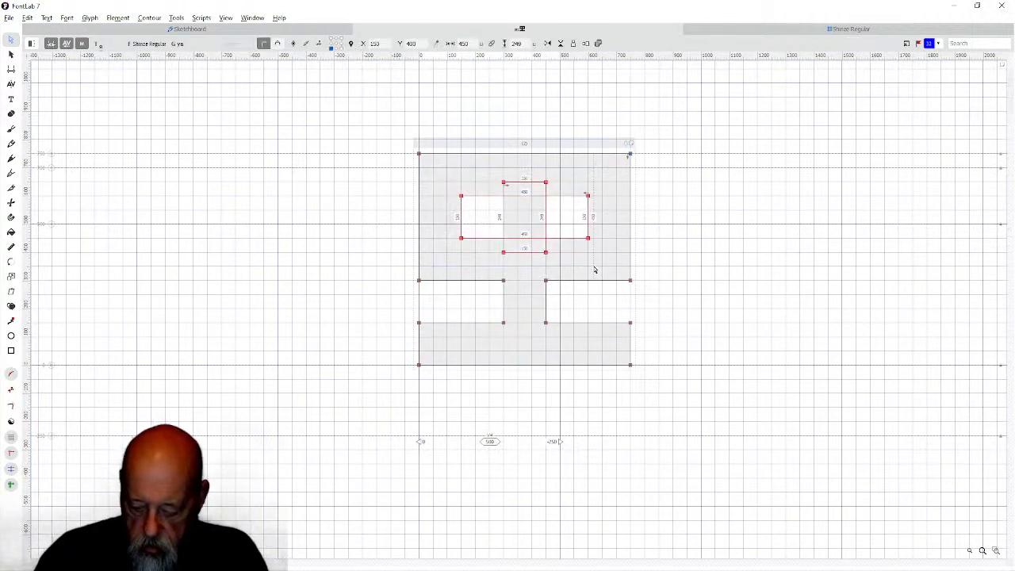
pyautogui.hotkey('ctrl', 'shift', 'o')
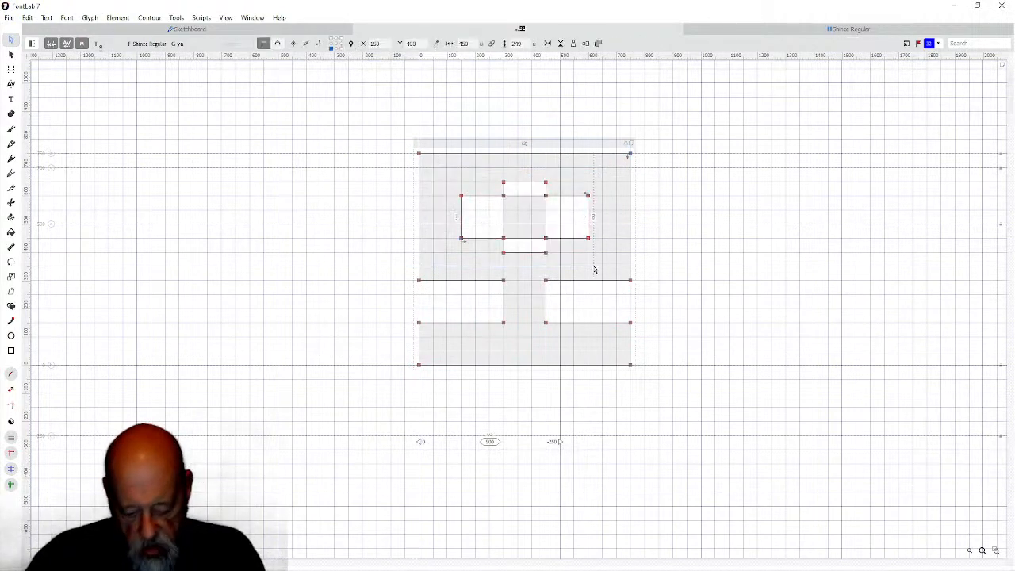
pyautogui.hotkey('ctrl', 'a')
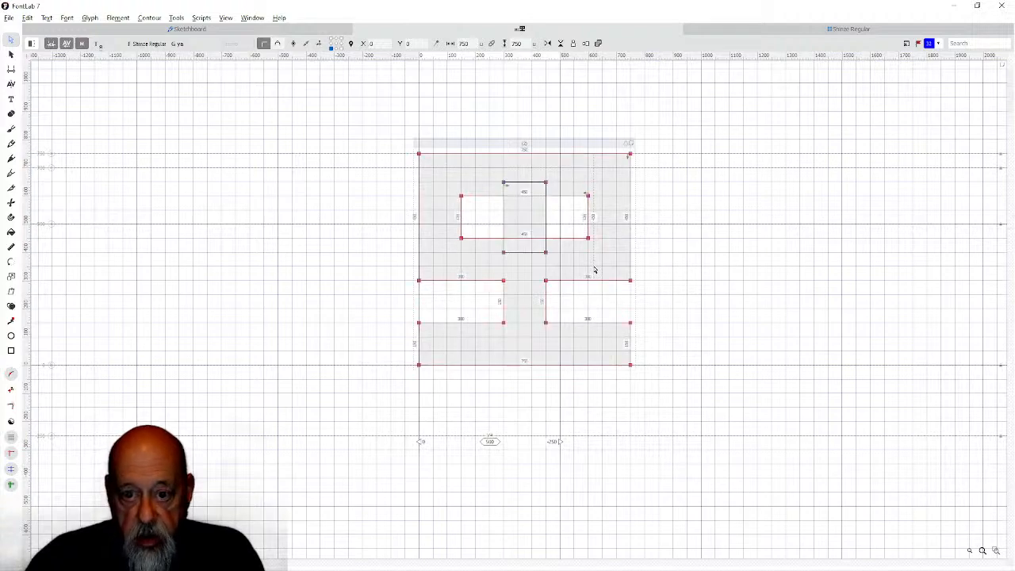
# Reverse the rectangle's contour direction and merge it with the upper counter by removing their overlap.
pyautogui.click(555, 258)
pyautogui.rightClick(547, 253)
pyautogui.click(579, 340)
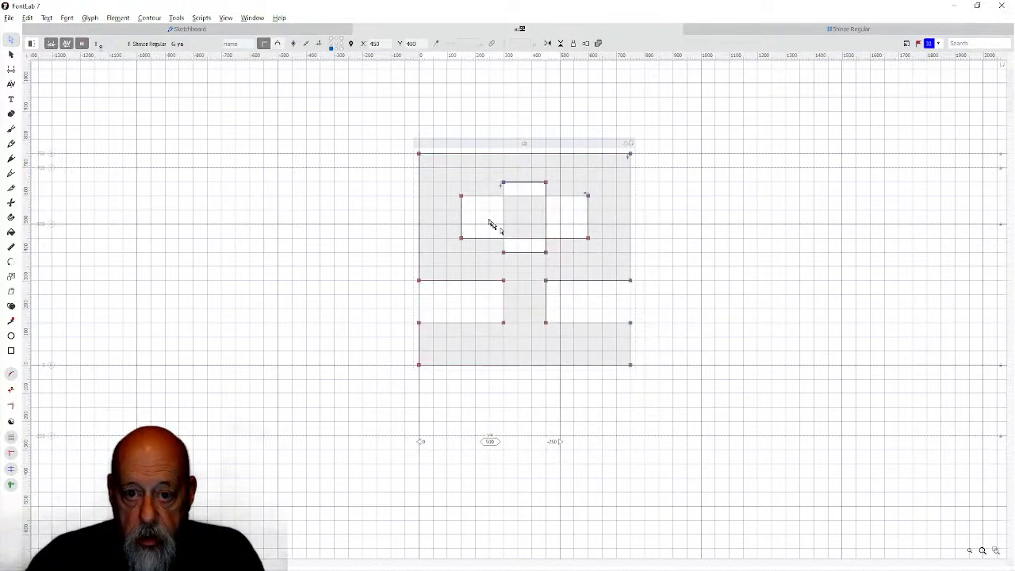
pyautogui.moveTo(446, 174); pyautogui.dragTo(606, 267)
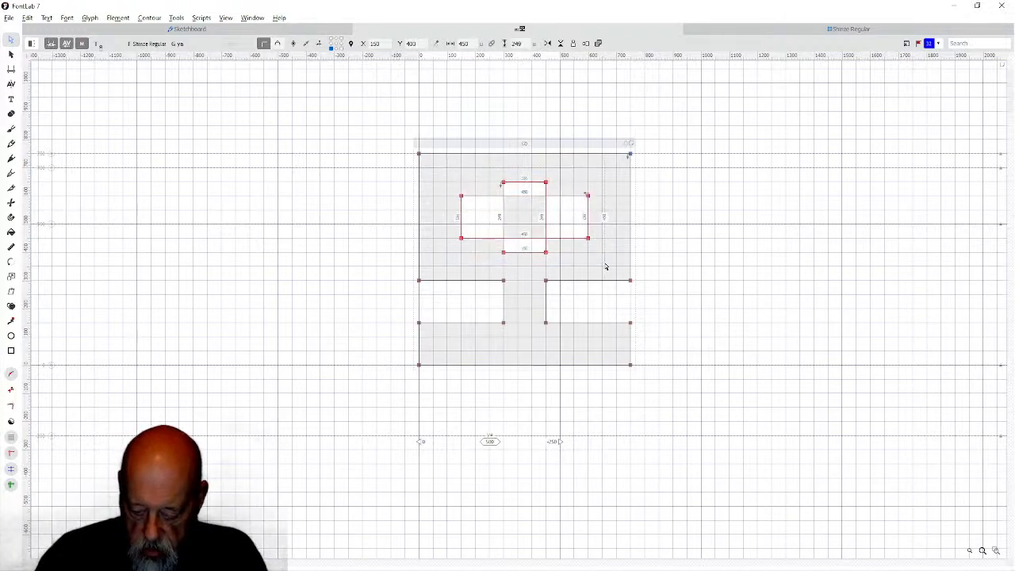
pyautogui.hotkey('ctrl', 'shift', 'o')
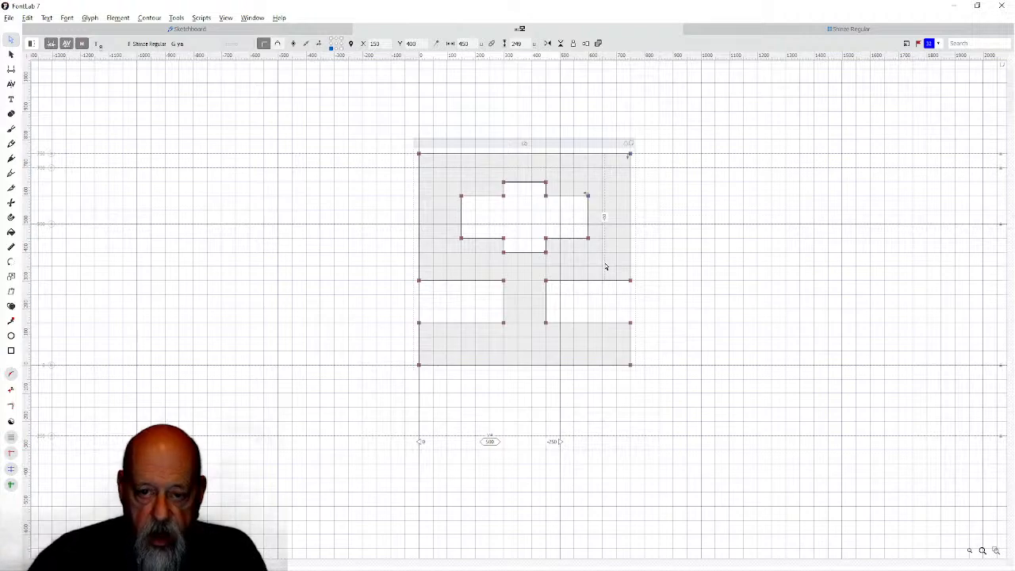
# Move the lower and upper edges of the counter's middle part flush with its outline at Y 450 and Y 600.
pyautogui.click(523, 254)
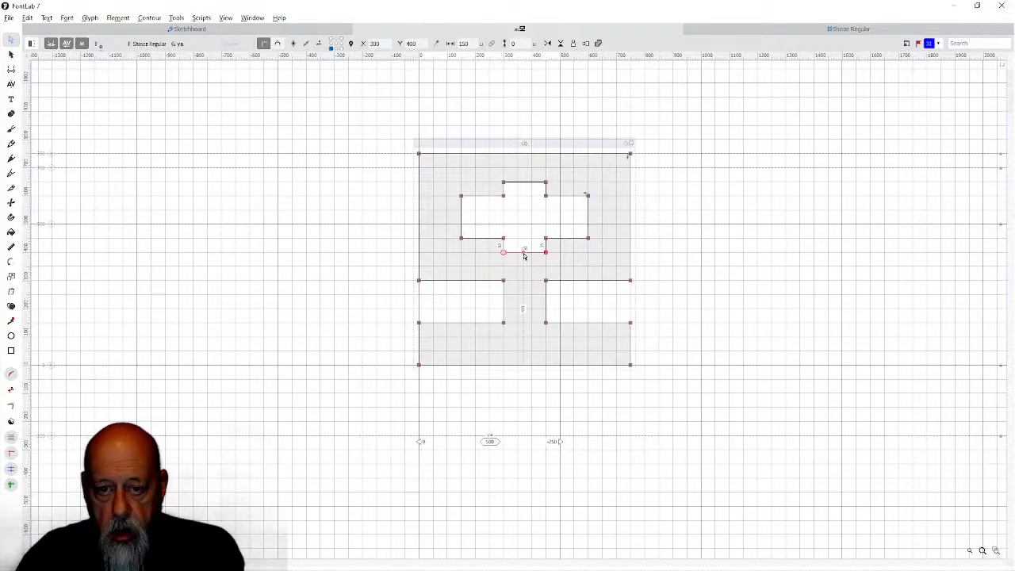
pyautogui.moveTo(523, 255); pyautogui.dragTo(524, 237)
pyautogui.moveTo(523, 187); pyautogui.dragTo(527, 221)
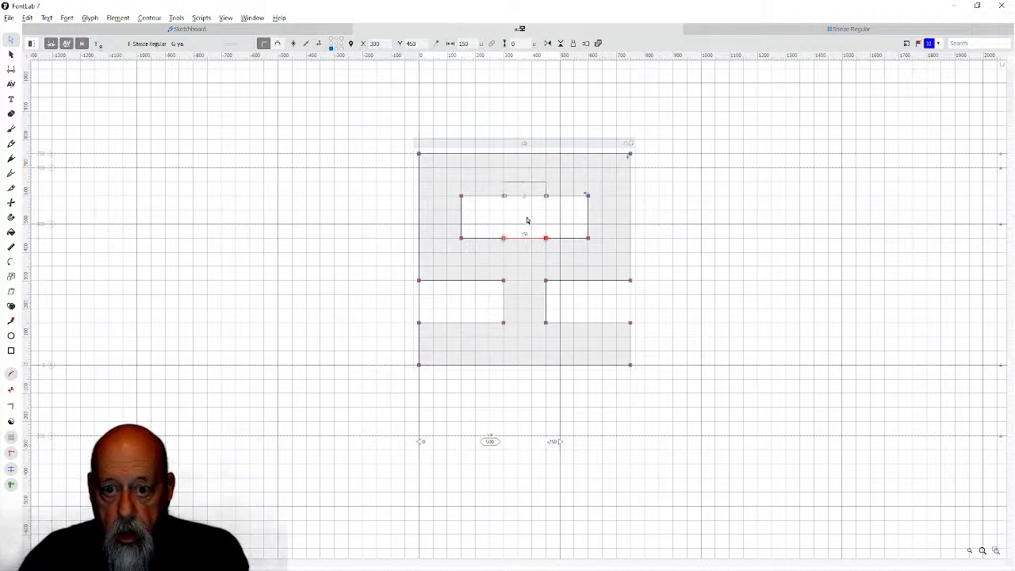
# Break the counter's outline at the added middle nodes and delete its middle segments.
pyautogui.click(465, 230)
pyautogui.moveTo(494, 191); pyautogui.dragTo(548, 201)
pyautogui.press('b')
pyautogui.press('b')
pyautogui.click(533, 197)
pyautogui.press('Delete')
pyautogui.moveTo(502, 199); pyautogui.dragTo(546, 196)
pyautogui.click(521, 239)
pyautogui.press('Delete')
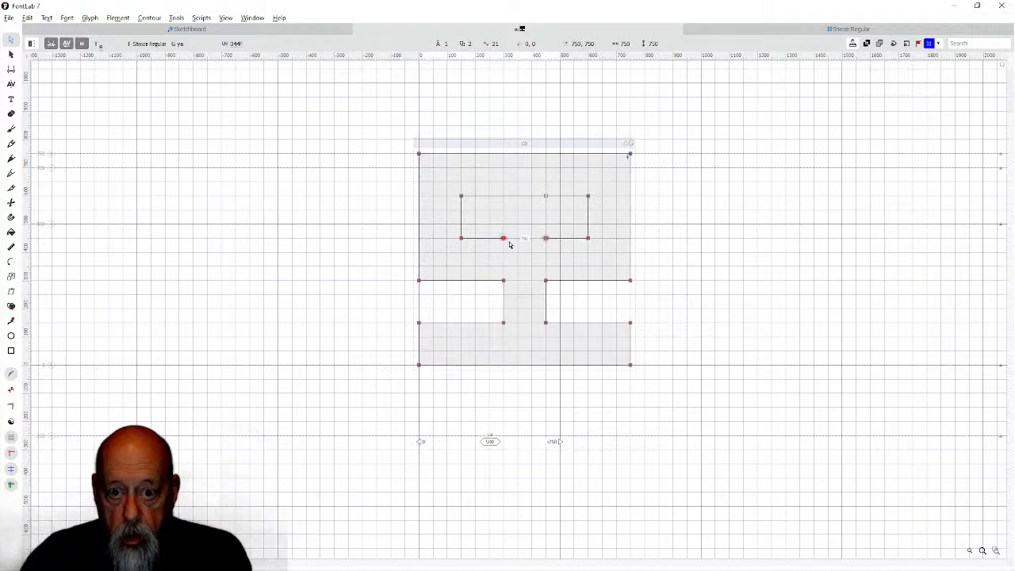
# Move the open lower-edge node at X 300 onto the node at 450, 450 to close the counter.
pyautogui.click(504, 239)
pyautogui.moveTo(504, 239); pyautogui.dragTo(545, 241)
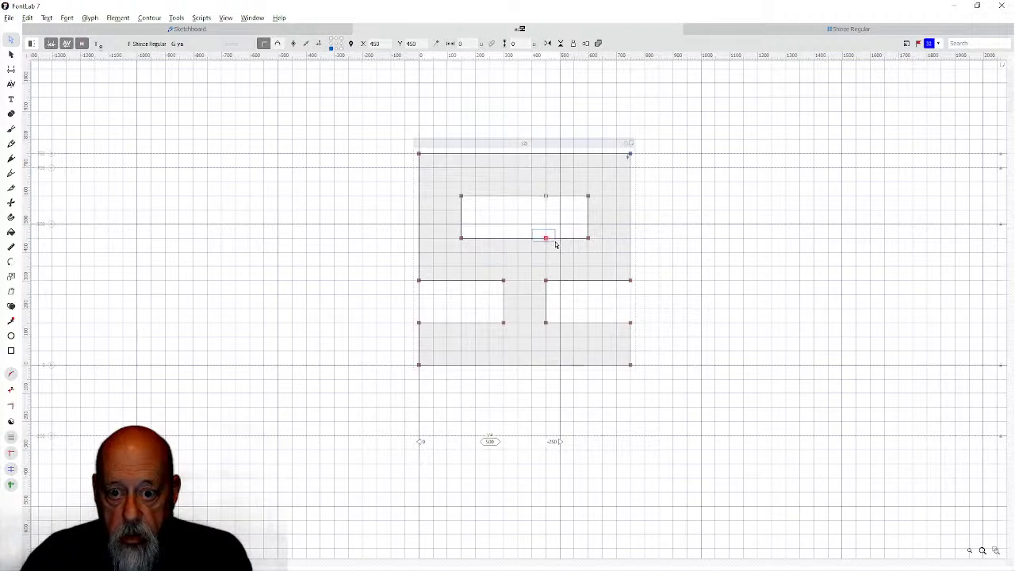
pyautogui.click(554, 246)
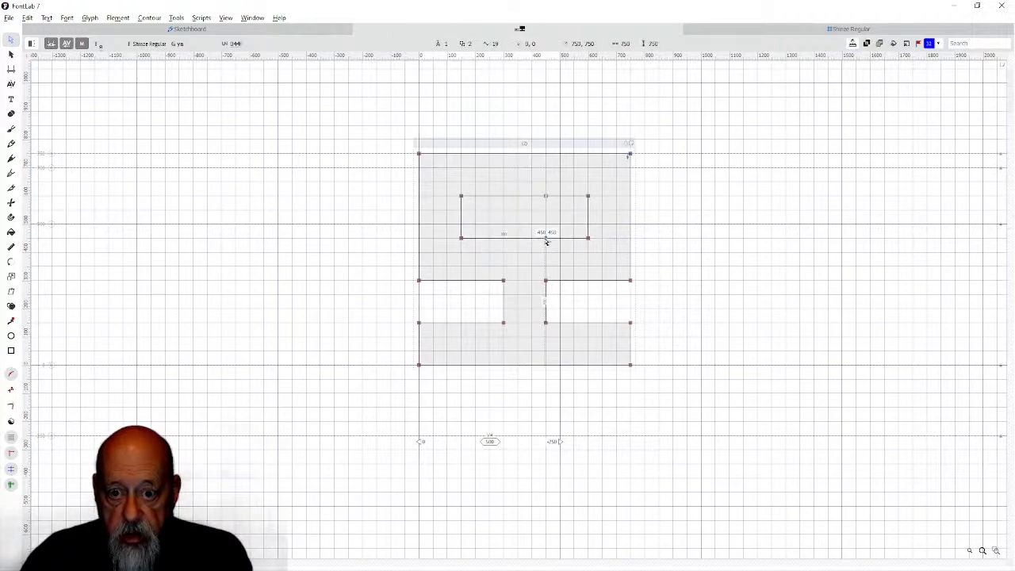
pyautogui.click(547, 240)
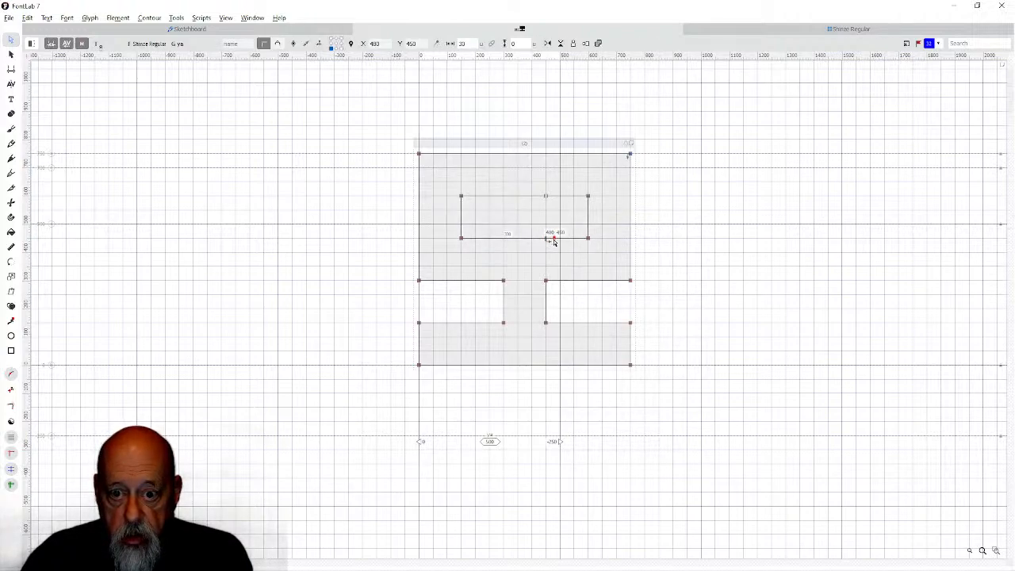
pyautogui.click(521, 257)
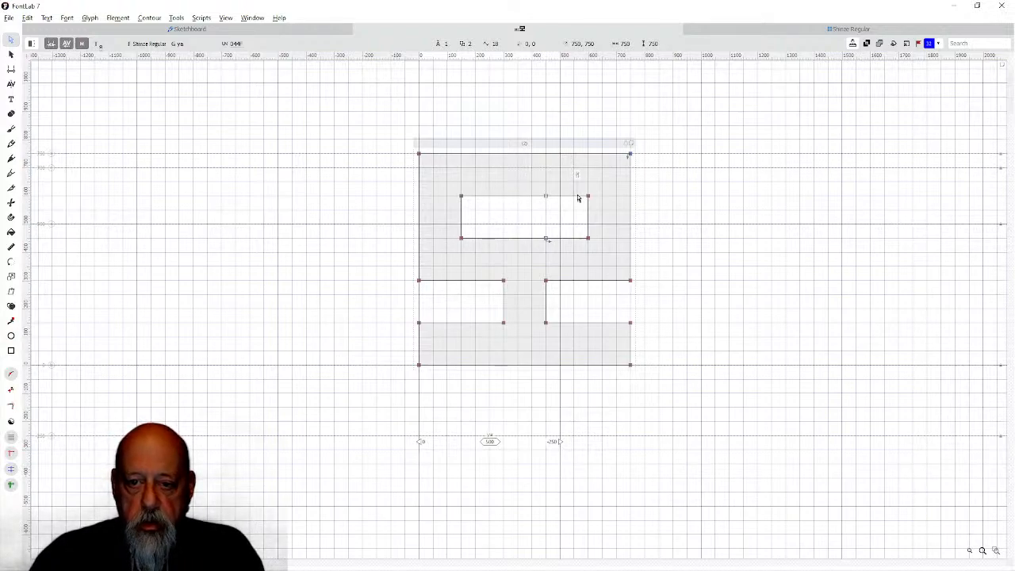
# Break the counter's contour at the nodes 450, 600 and 450, 450.
pyautogui.click(550, 199)
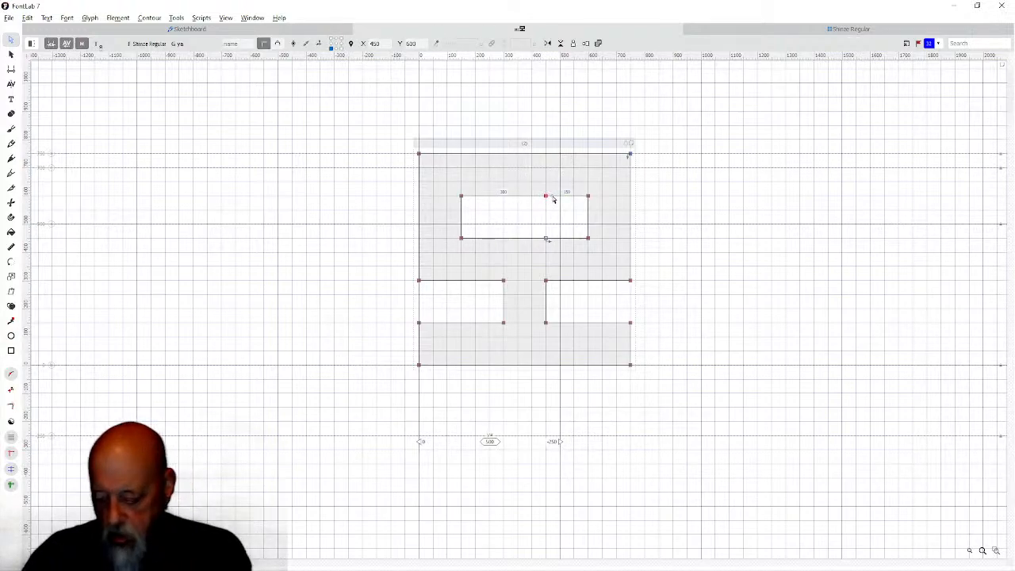
pyautogui.click(549, 210)
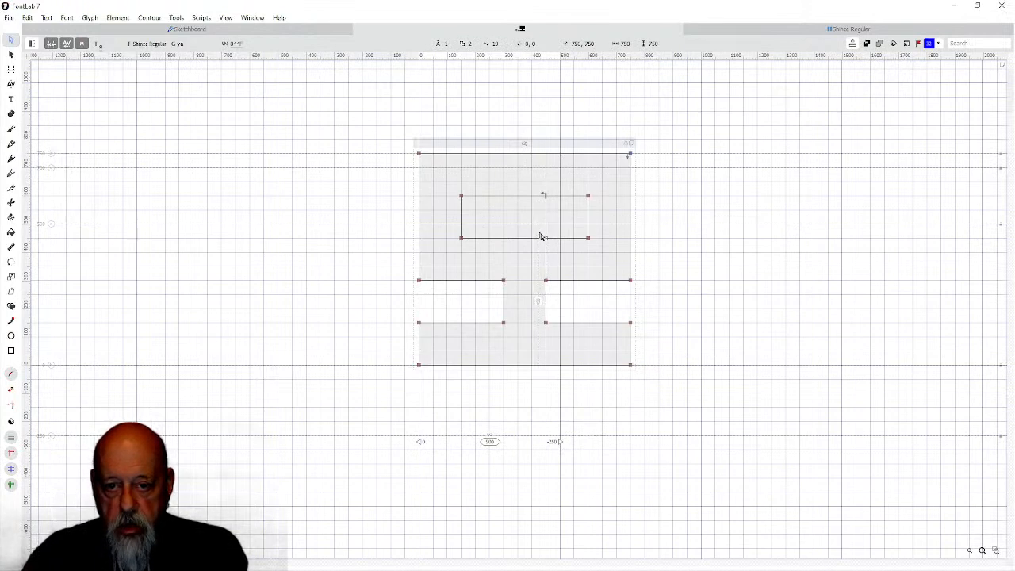
pyautogui.click(547, 239)
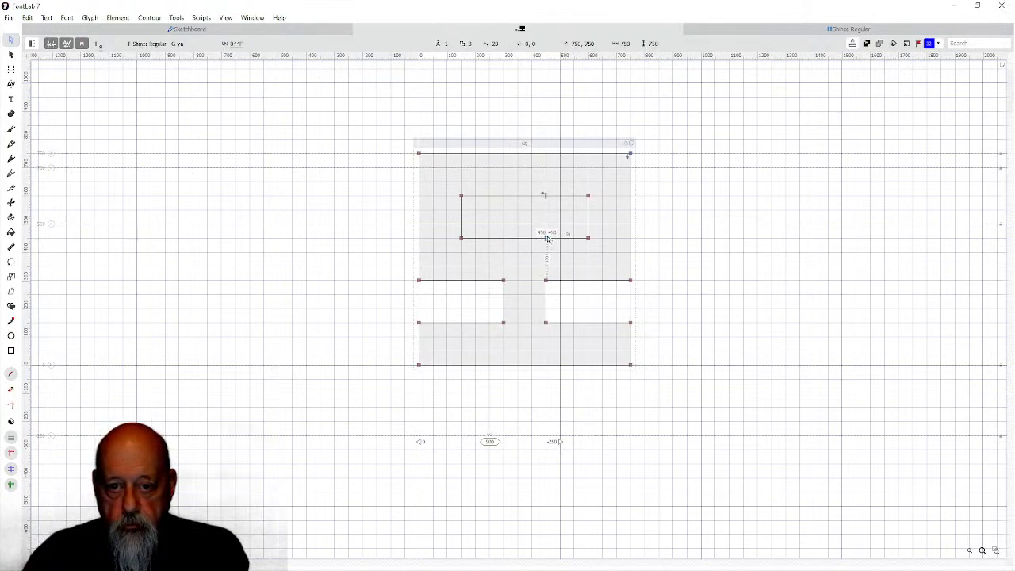
pyautogui.click(547, 240)
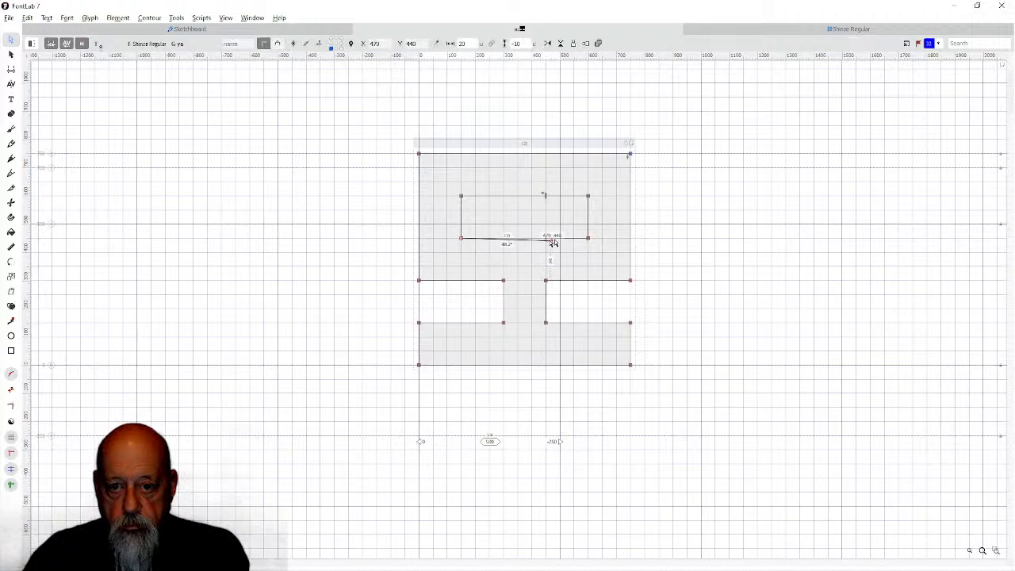
# Delete the counter's part beyond X 450 and move the remaining open ends to X 300.
pyautogui.click(546, 197)
pyautogui.click(545, 196)
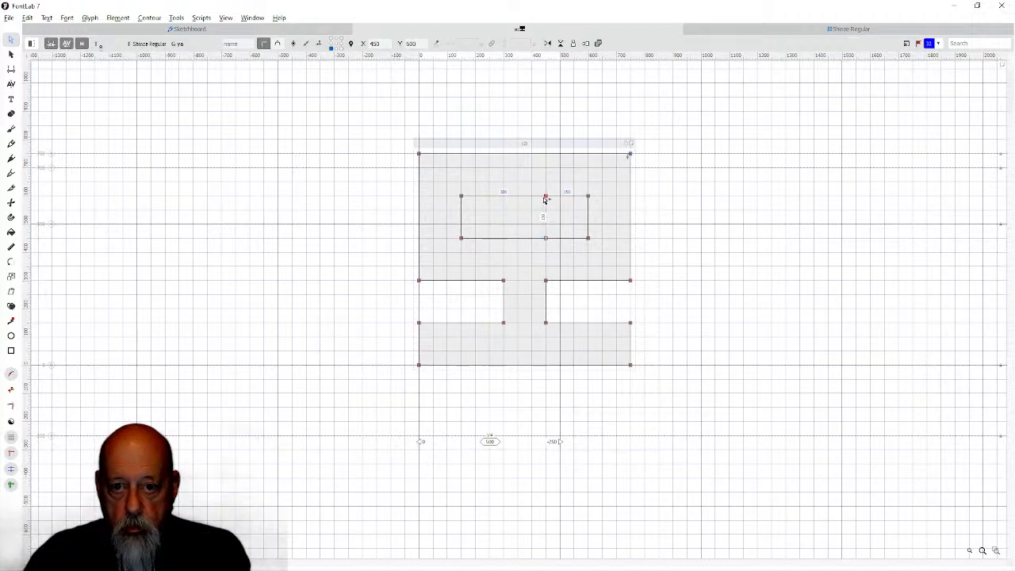
pyautogui.moveTo(569, 177)
pyautogui.mouseDown()
pyautogui.moveTo(602, 246)
pyautogui.moveTo(546, 236)
pyautogui.mouseUp()
pyautogui.moveTo(525, 175)
pyautogui.mouseDown()
pyautogui.moveTo(564, 250)
pyautogui.moveTo(534, 235)
pyautogui.moveTo(502, 238)
pyautogui.mouseUp()
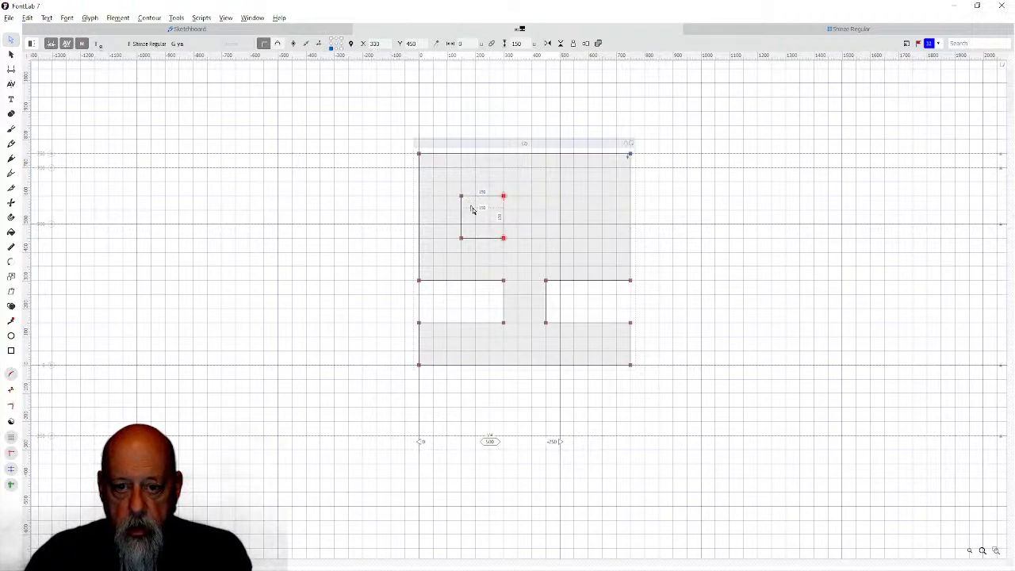
# Reverse the contour direction of the remaining 150 by 150 square so it cuts a counter into ya.
pyautogui.moveTo(445, 180); pyautogui.dragTo(492, 260)
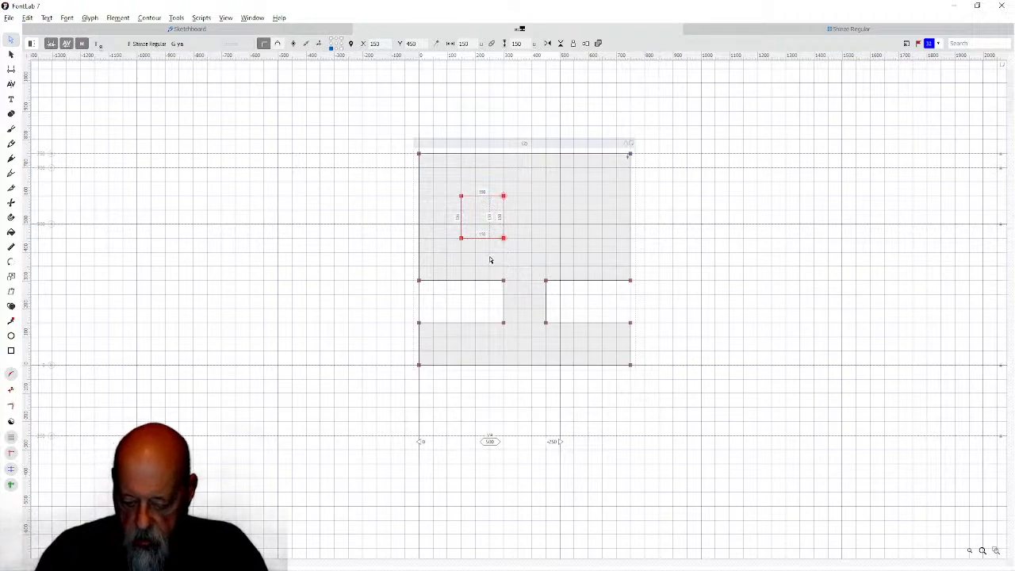
pyautogui.hotkey('ctrl', 'c')
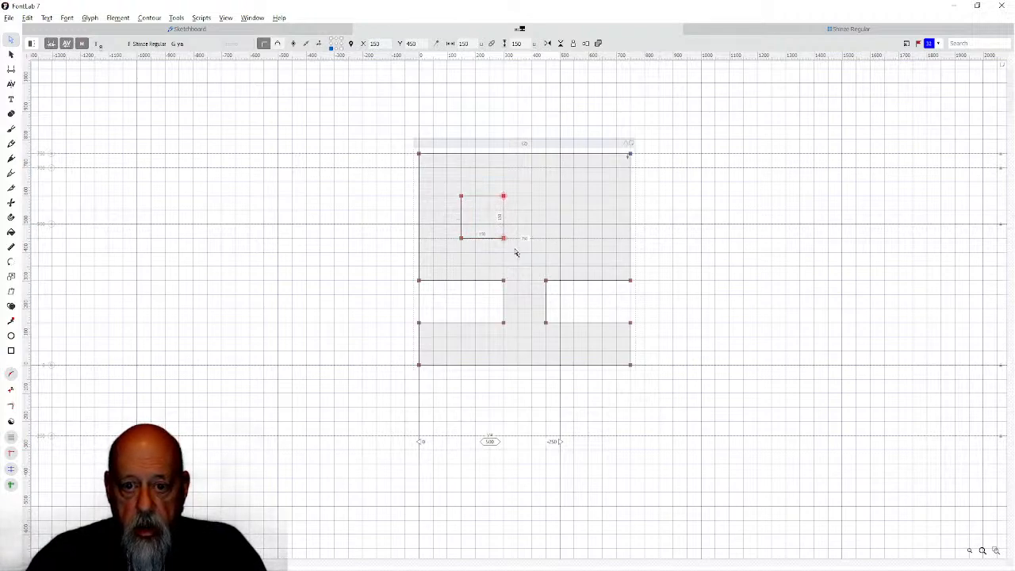
pyautogui.rightClick(503, 238)
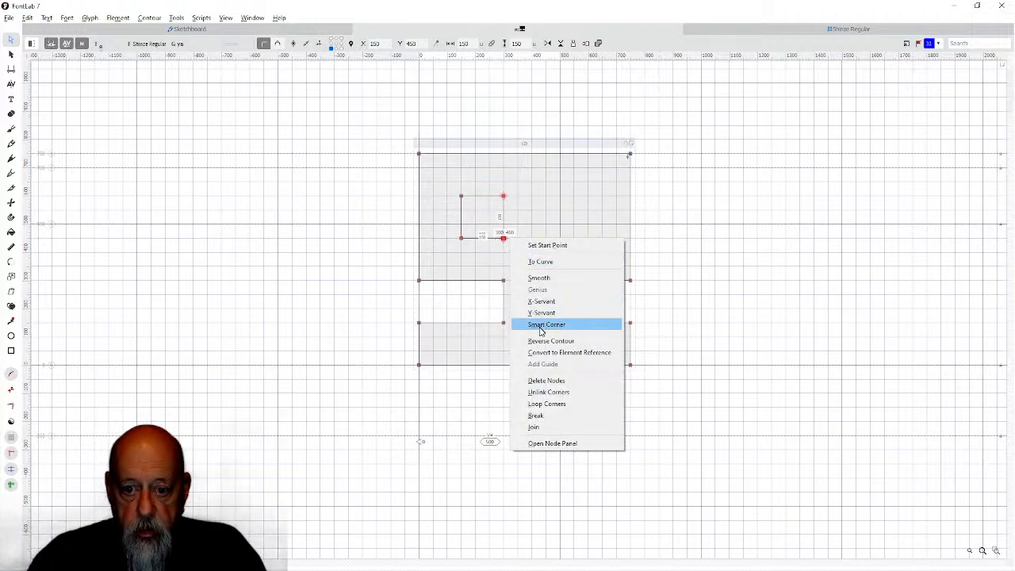
pyautogui.click(539, 340)
pyautogui.moveTo(449, 180); pyautogui.dragTo(523, 253)
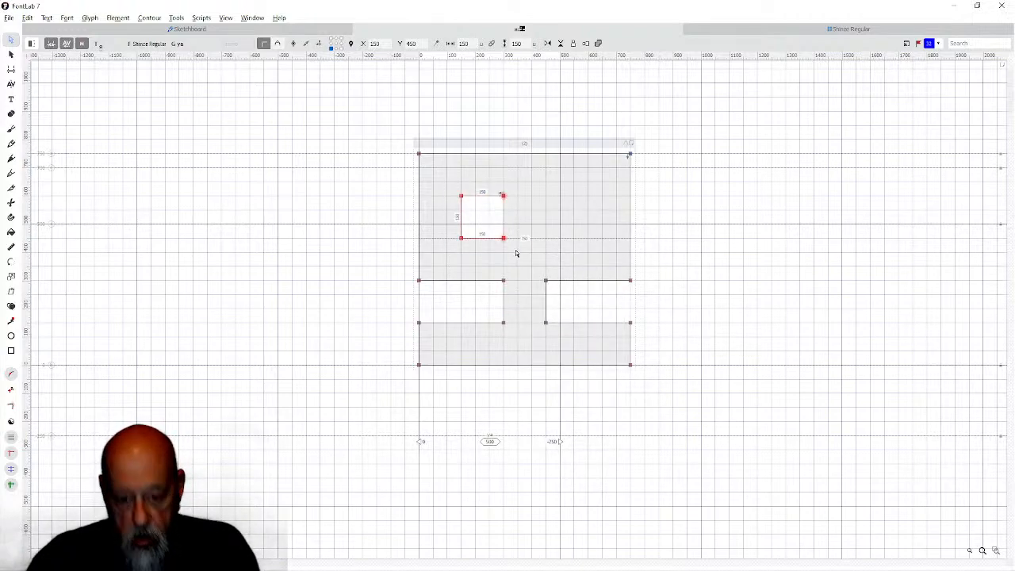
# Duplicate the square counter 300 units to the right and widen ya's advance width to about 896.
pyautogui.click(558, 223)
pyautogui.doubleClick(490, 237)
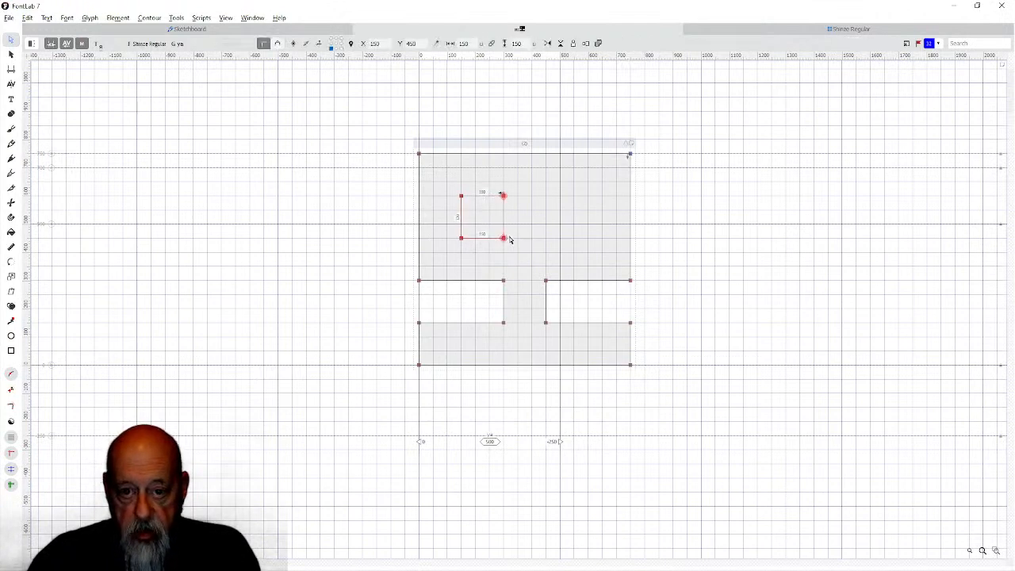
pyautogui.moveTo(503, 240); pyautogui.dragTo(587, 238)
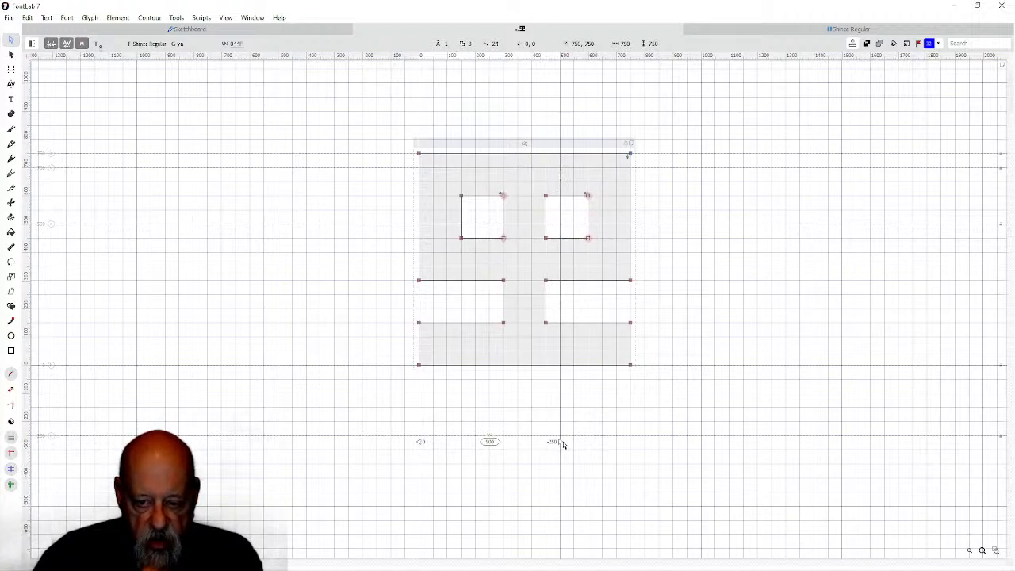
pyautogui.moveTo(558, 441); pyautogui.dragTo(670, 438)
# Copy ya's complete outline into the yu glyph and widen yu's advance width to about 898.
pyautogui.hotkey('ctrl', 'a')
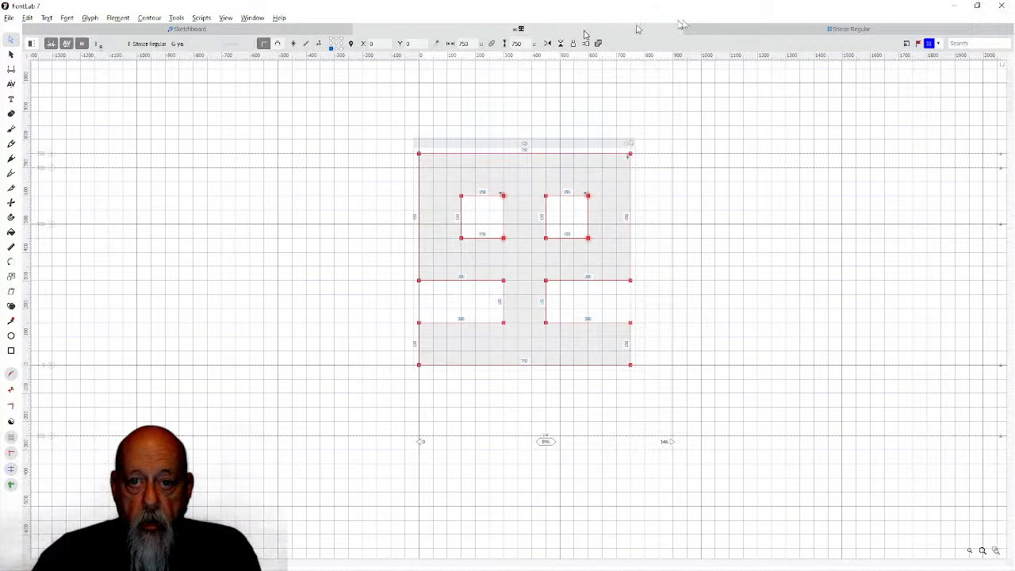
pyautogui.click(711, 32)
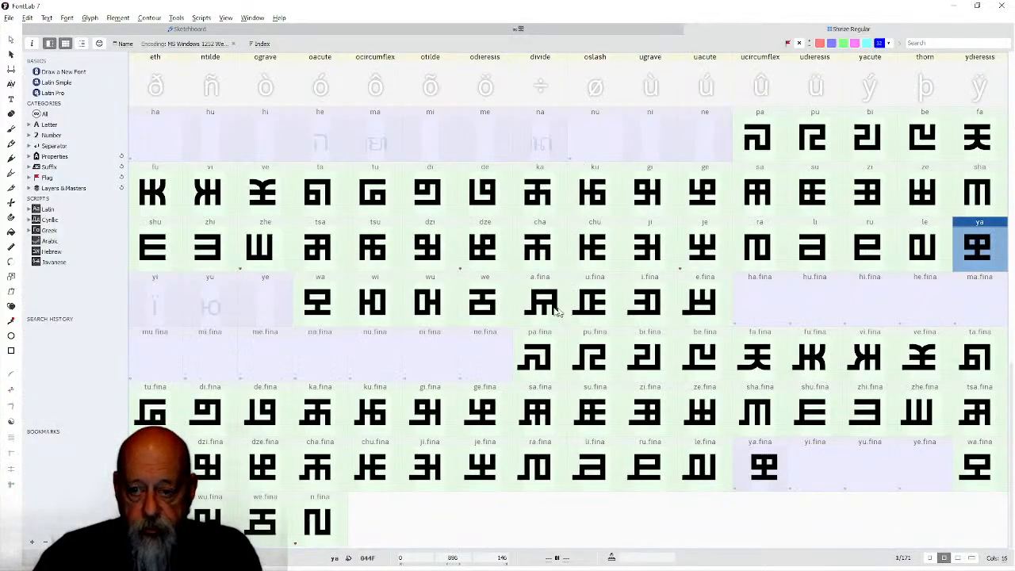
pyautogui.doubleClick(213, 295)
pyautogui.hotkey('ctrl', 'v')
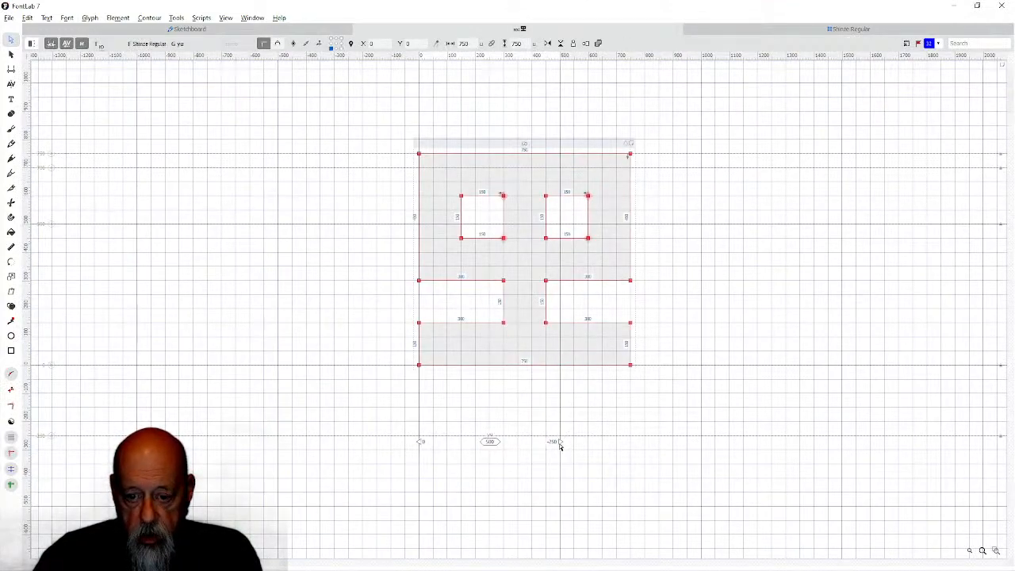
pyautogui.moveTo(558, 441); pyautogui.dragTo(672, 439)
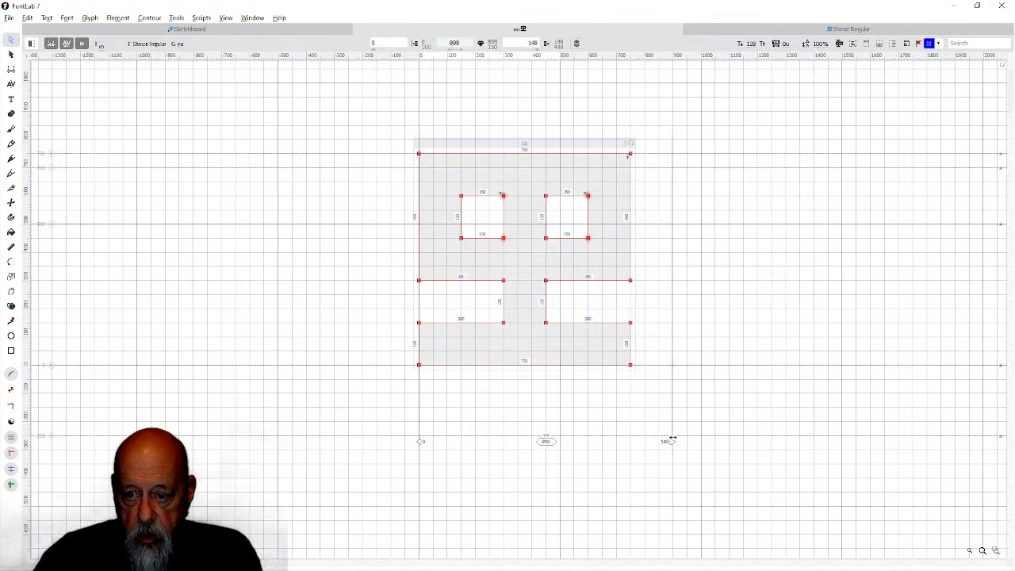
# Rotate yu's complete outline by 90°.
pyautogui.click(176, 17)
pyautogui.moveTo(220, 43)
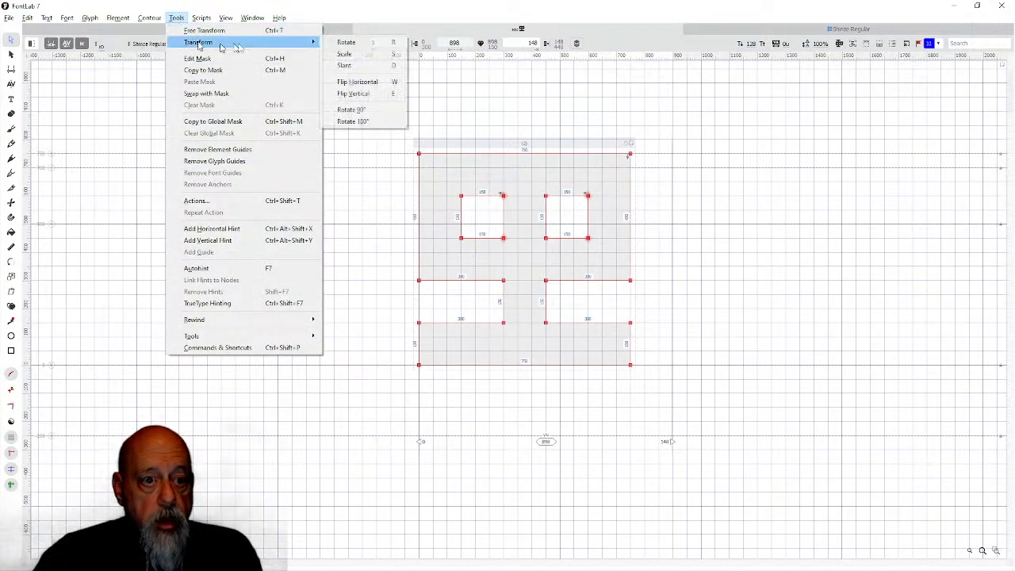
pyautogui.click(352, 111)
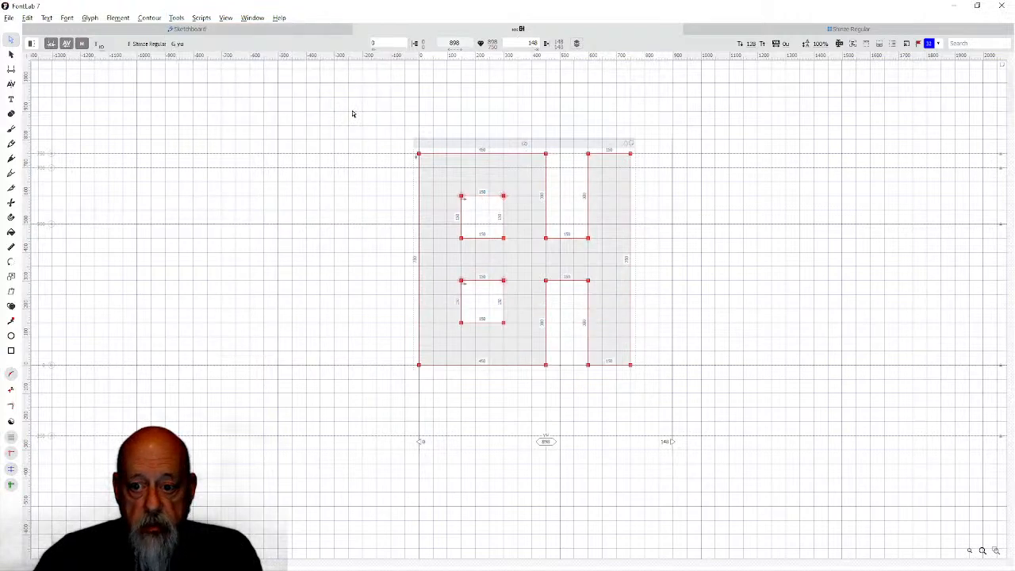
# Copy ya's complete outline into the ye glyph and widen ye's advance width to about 901.
pyautogui.click(735, 32)
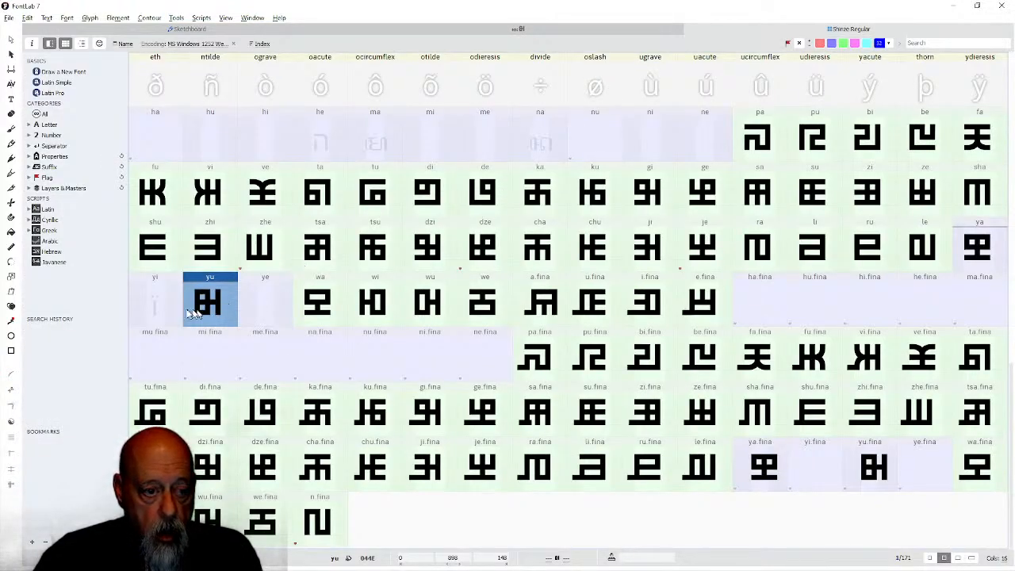
pyautogui.doubleClick(277, 313)
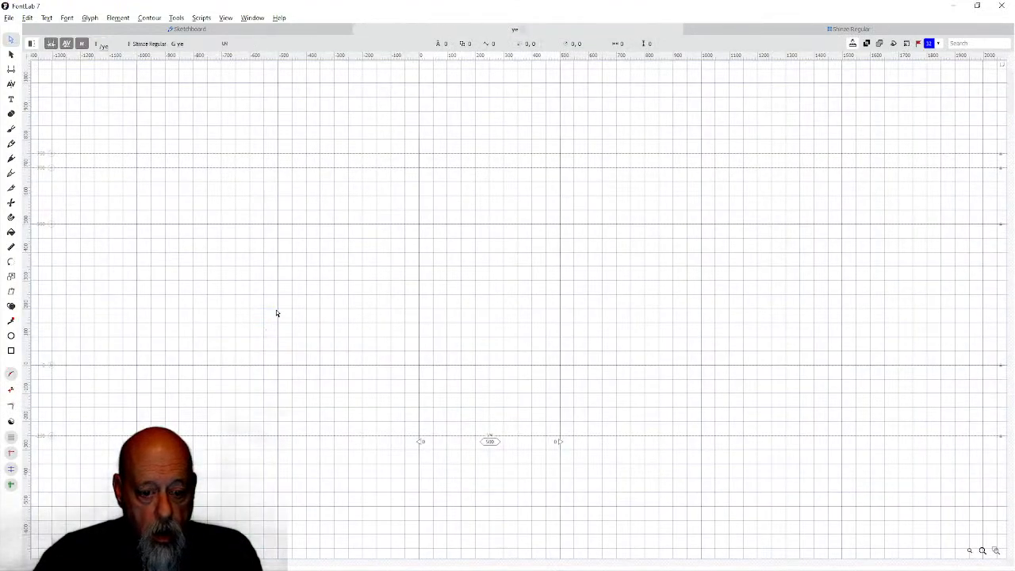
pyautogui.hotkey('ctrl', 'v')
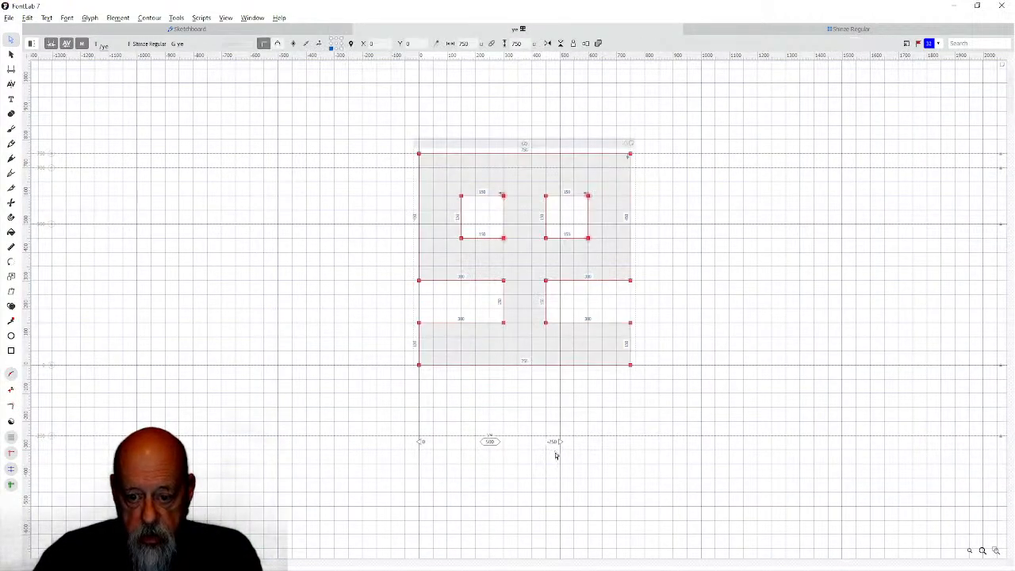
pyautogui.moveTo(558, 442); pyautogui.dragTo(673, 449)
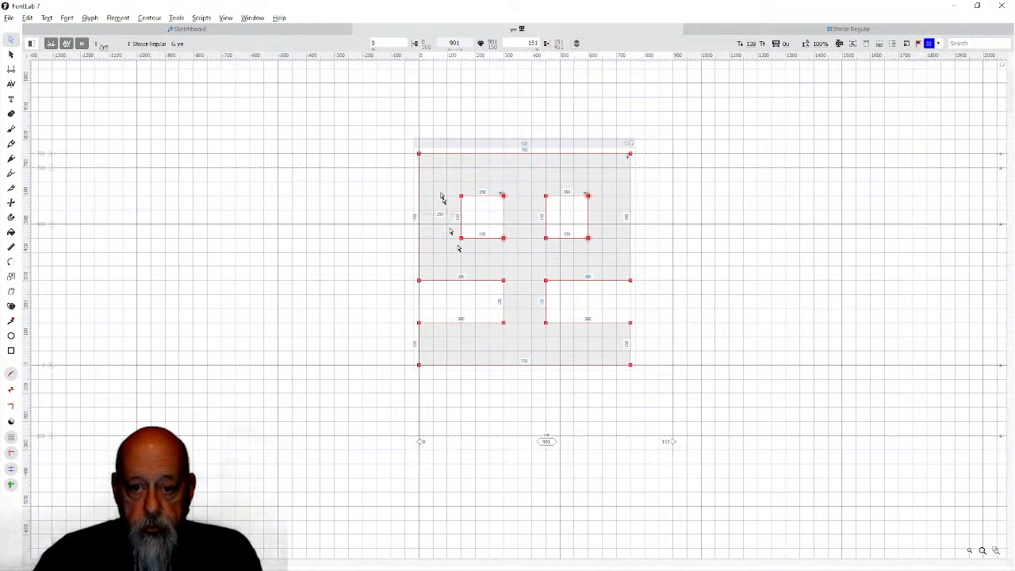
# Rotate ye's complete outline by 180°.
pyautogui.click(176, 17)
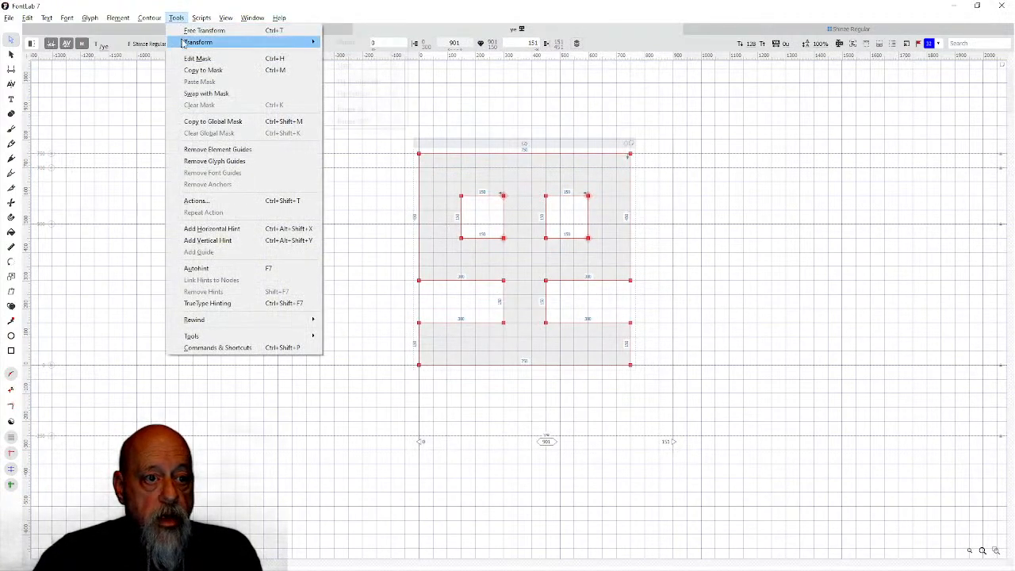
pyautogui.moveTo(181, 41)
pyautogui.click(341, 120)
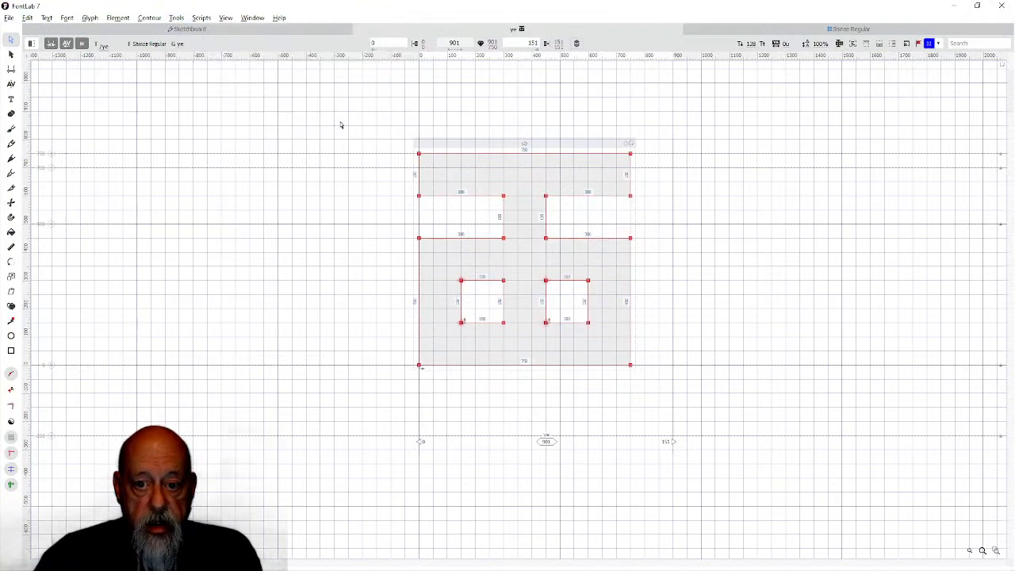
# Copy ya's complete outline into the yi glyph and widen yi's advance width to about 899.
pyautogui.click(720, 32)
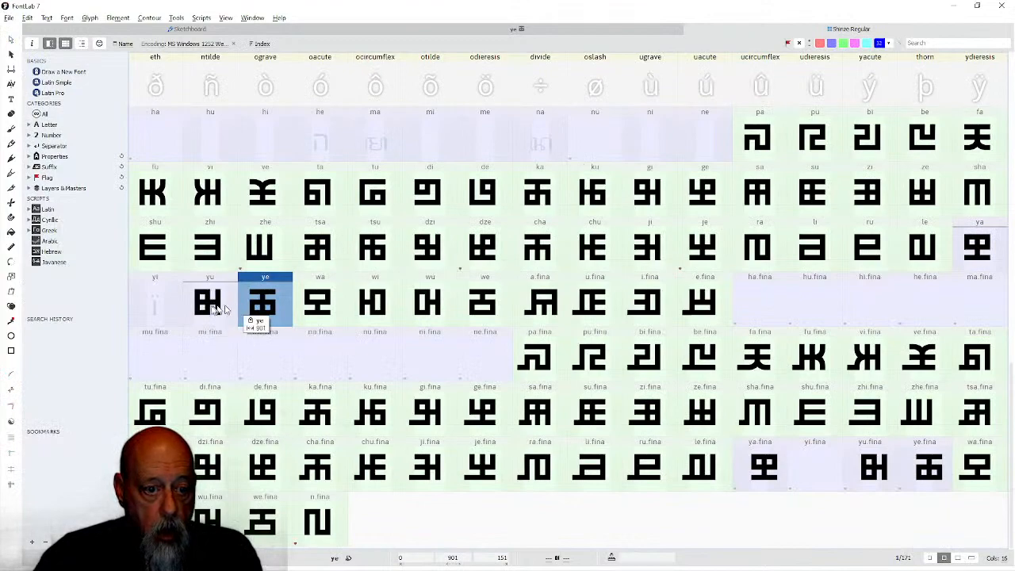
pyautogui.click(153, 312)
pyautogui.doubleClick(154, 312)
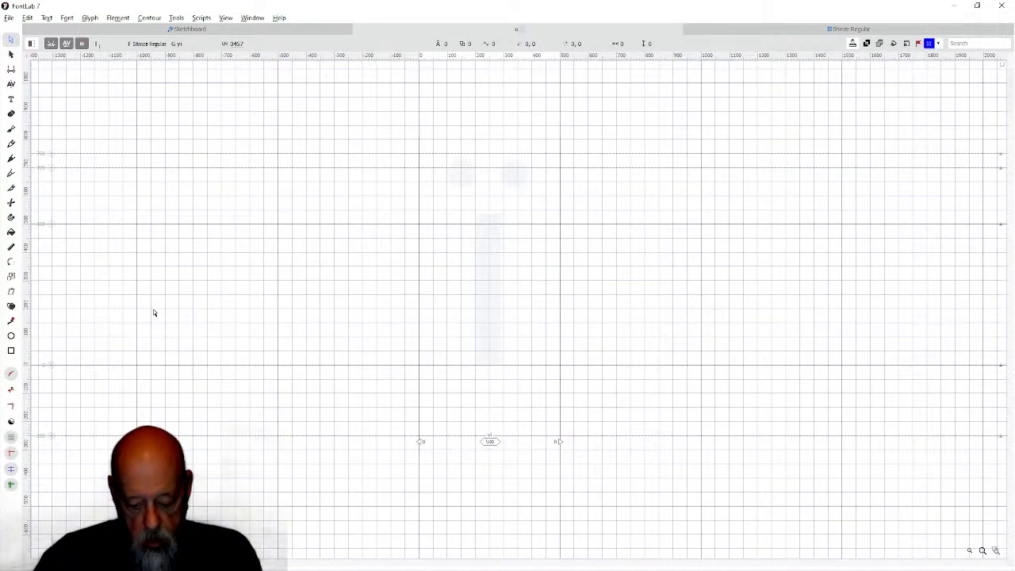
pyautogui.hotkey('ctrl', 'v')
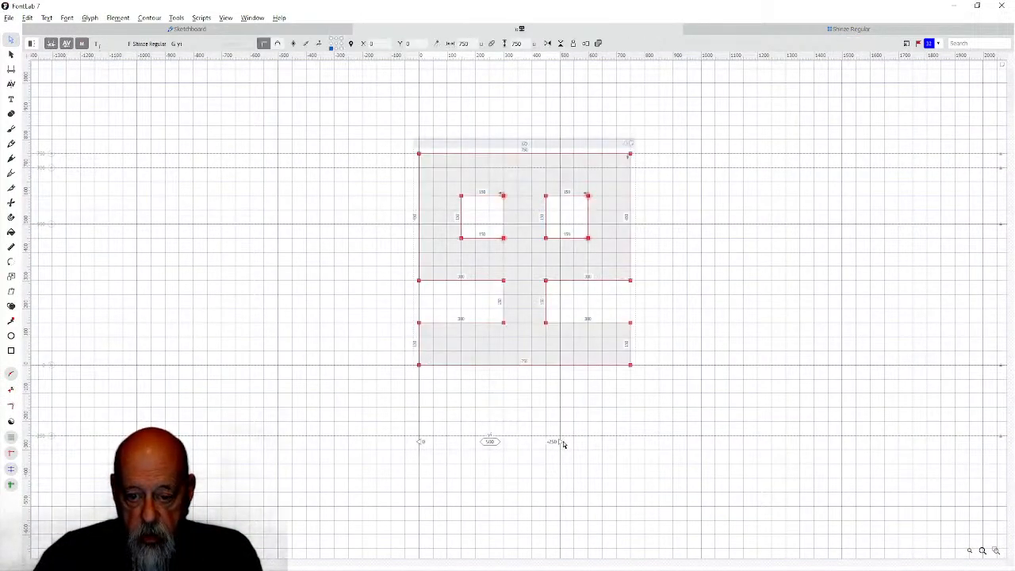
pyautogui.moveTo(559, 441); pyautogui.dragTo(668, 449)
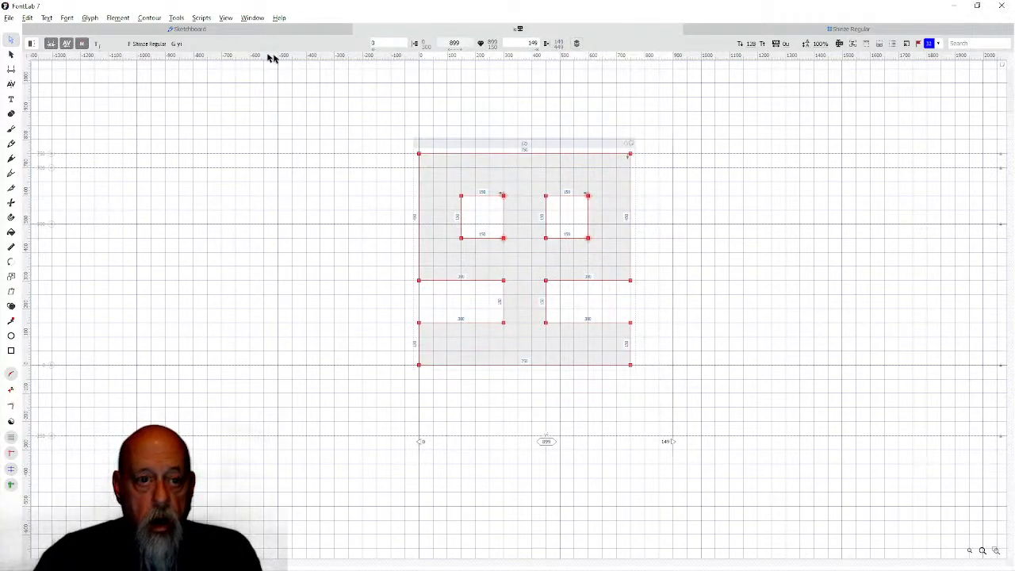
# Rotate yi's complete outline by 180° and by a further 90°.
pyautogui.click(178, 18)
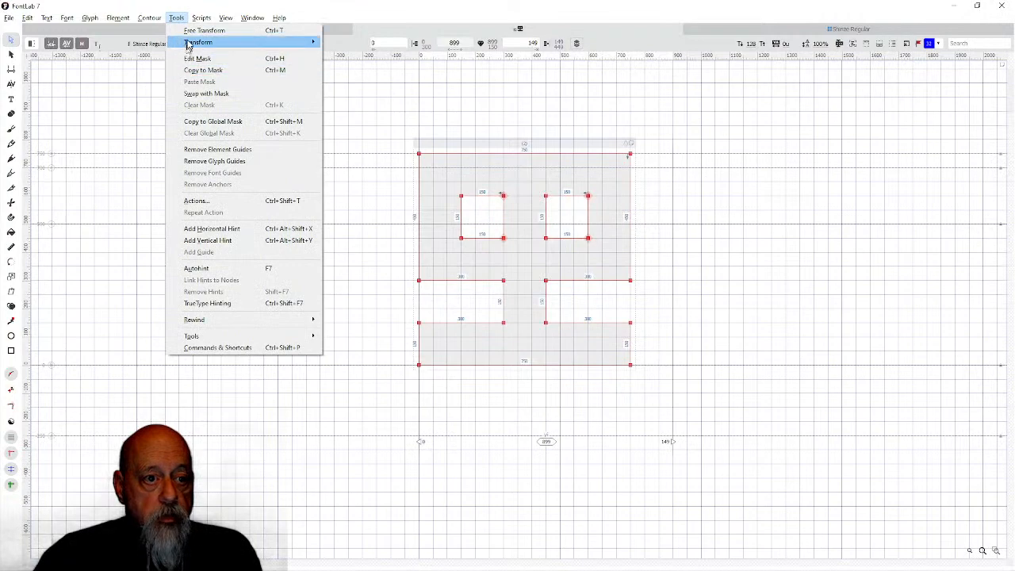
pyautogui.moveTo(294, 43)
pyautogui.click(354, 122)
pyautogui.click(178, 18)
pyautogui.moveTo(306, 43)
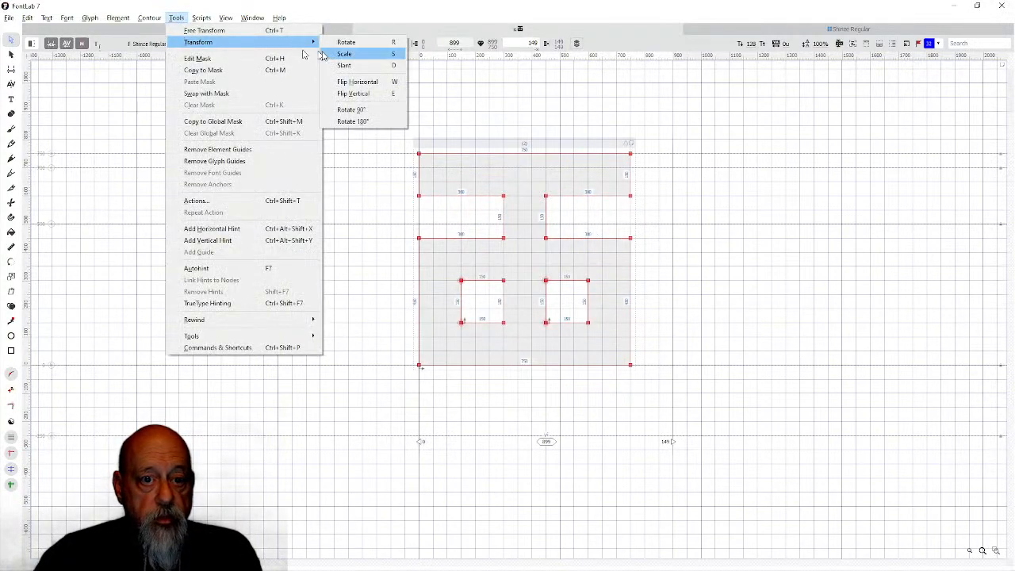
pyautogui.click(348, 109)
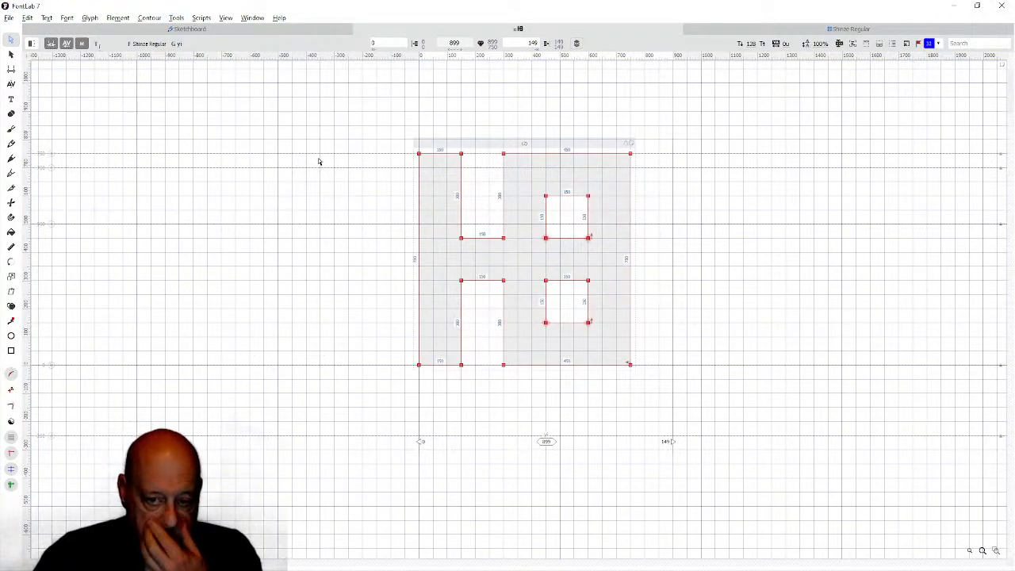
# Flag the ya, yi, yu and ye glyphs green.
pyautogui.click(723, 30)
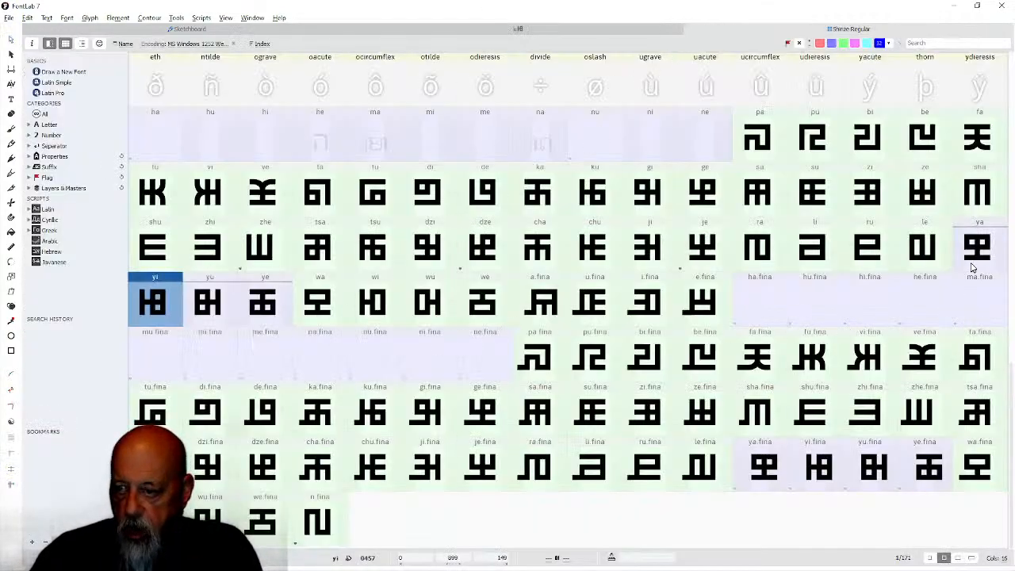
pyautogui.click(972, 270)
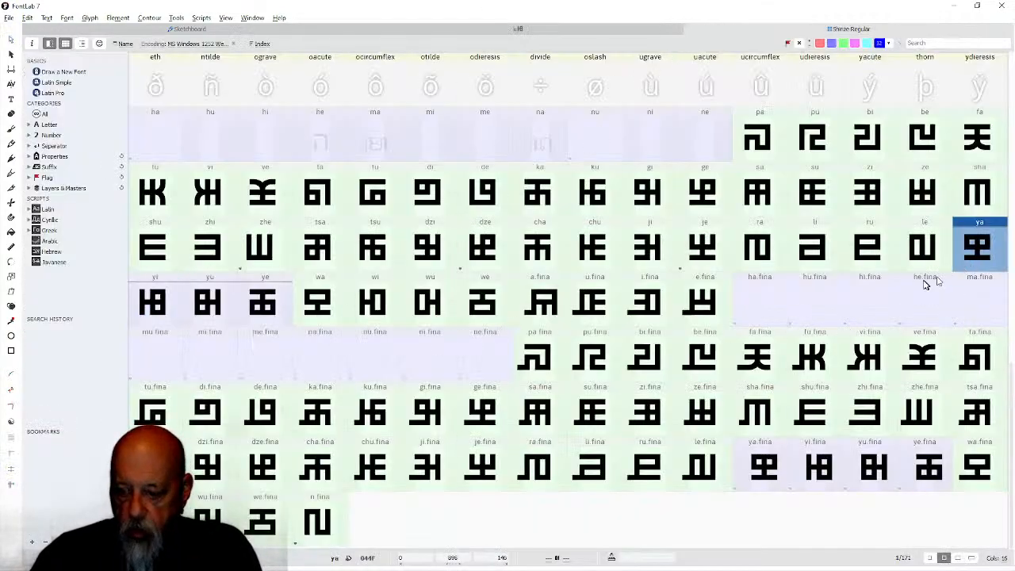
pyautogui.keyDown('shift'); pyautogui.click(261, 313); pyautogui.keyUp('shift')
pyautogui.rightClick(261, 313)
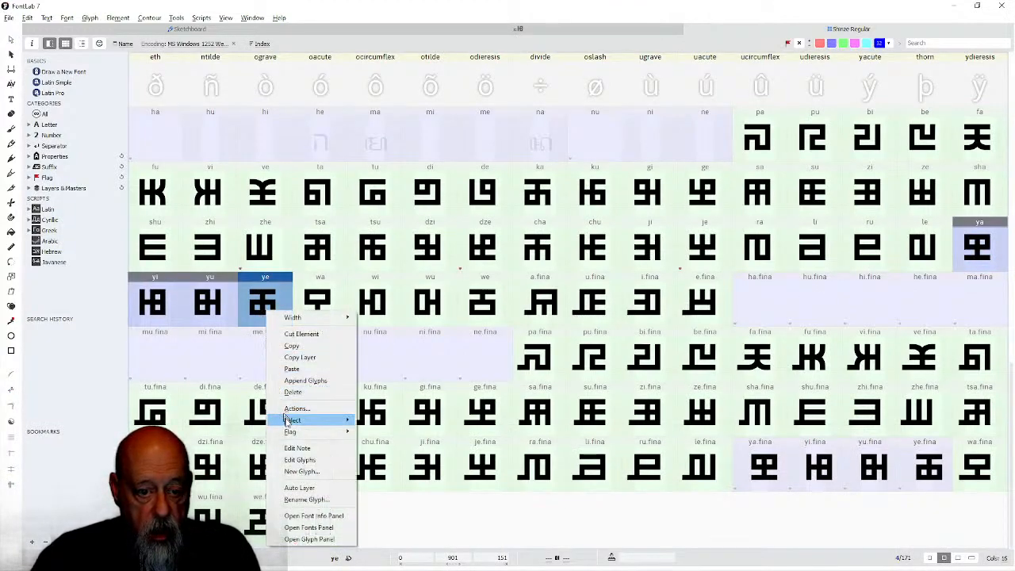
pyautogui.moveTo(341, 432)
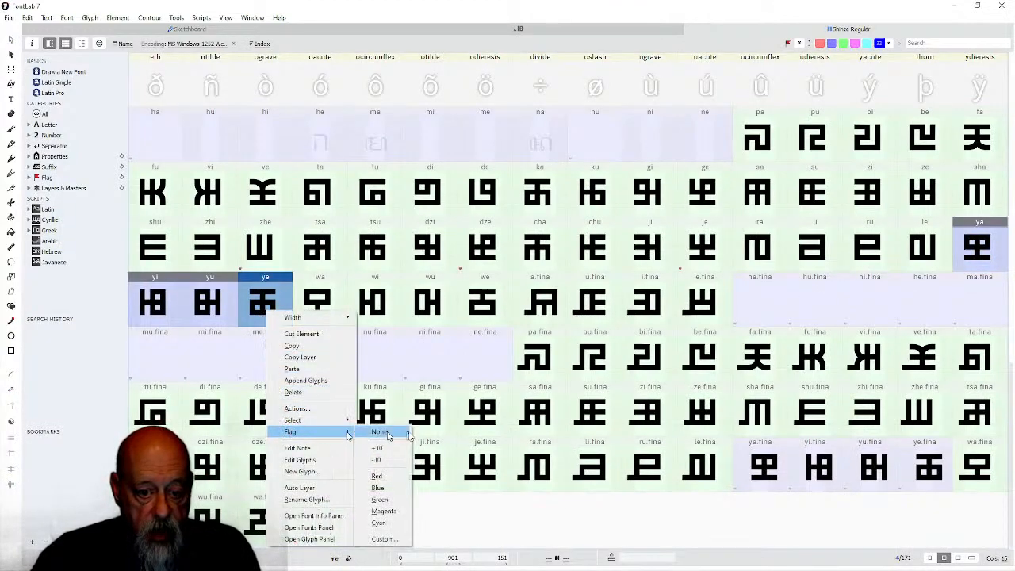
pyautogui.click(392, 499)
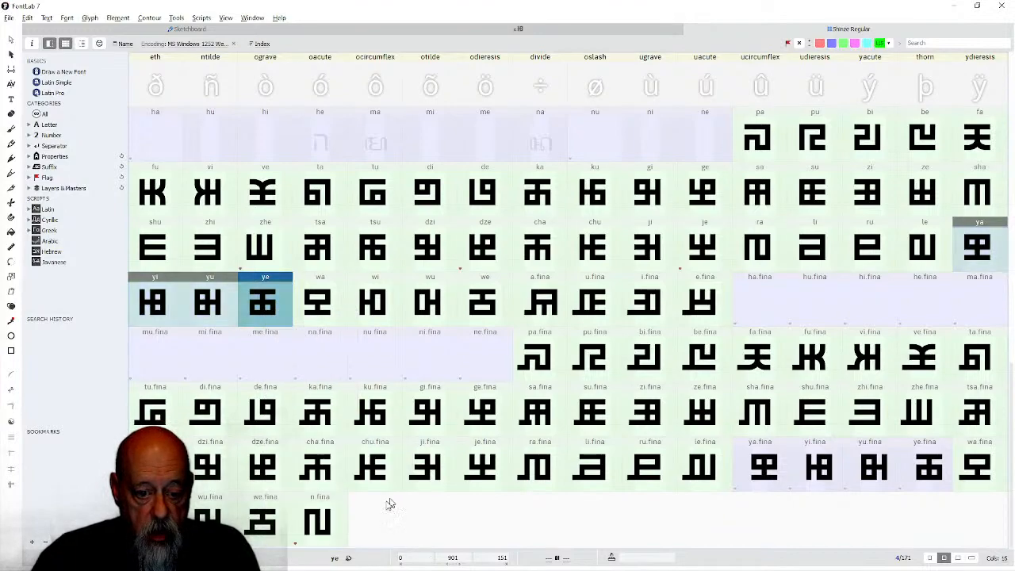
# Decompose the ya.fina, yi.fina, yu.fina and ye.fina glyphs into editable outlines.
pyautogui.doubleClick(765, 468)
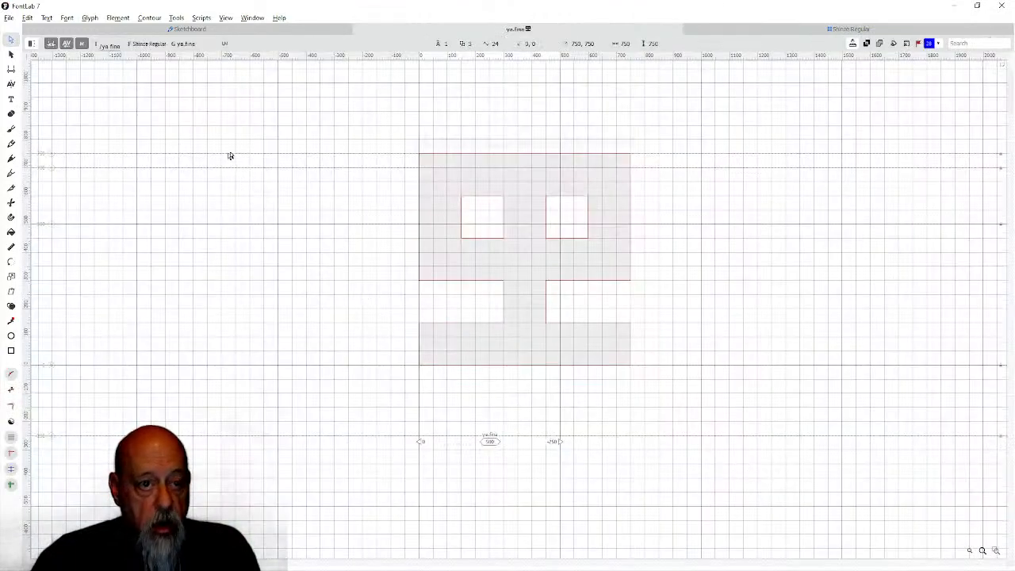
pyautogui.click(774, 28)
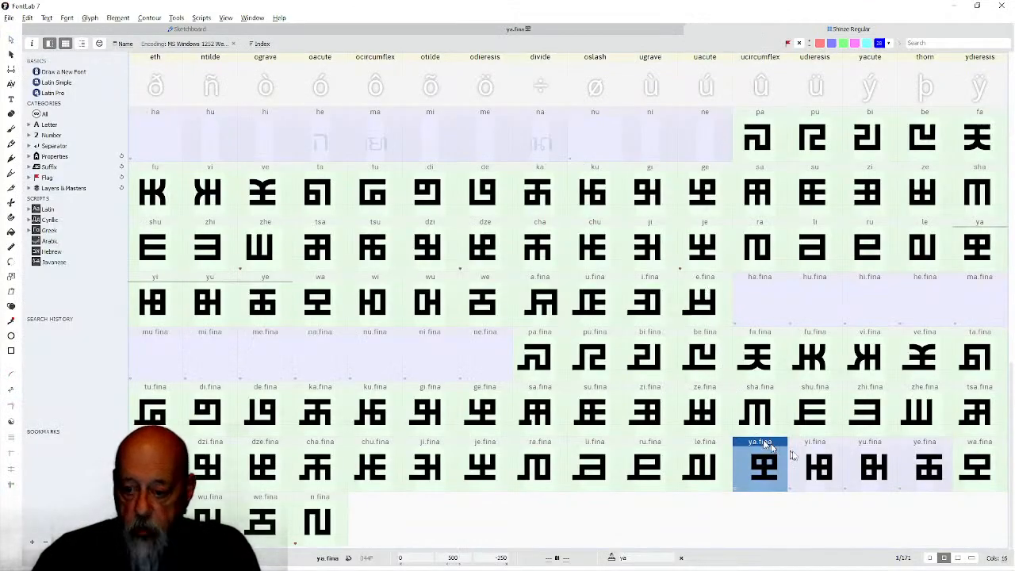
pyautogui.keyDown('shift'); pyautogui.click(928, 469); pyautogui.keyUp('shift')
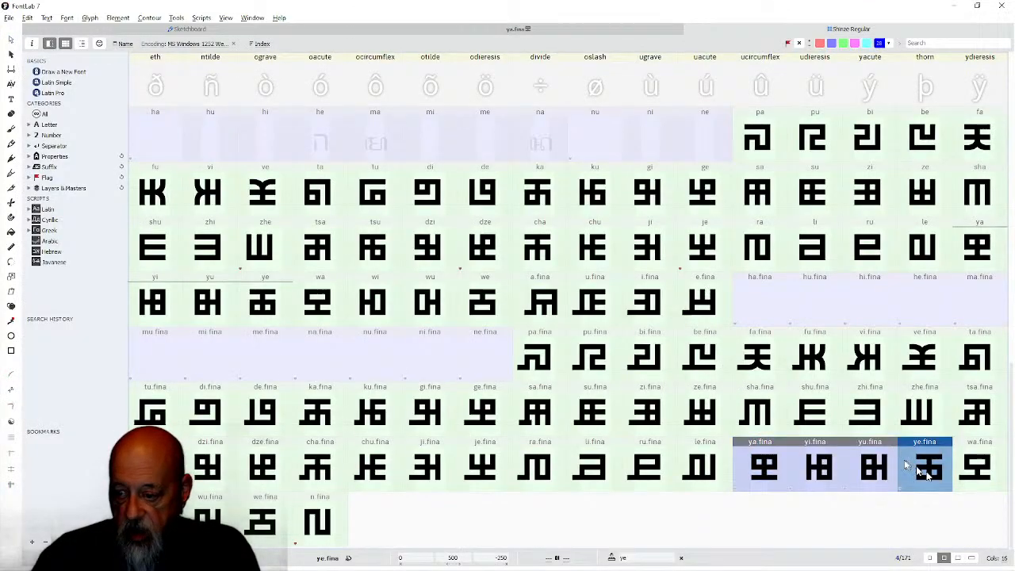
pyautogui.click(90, 18)
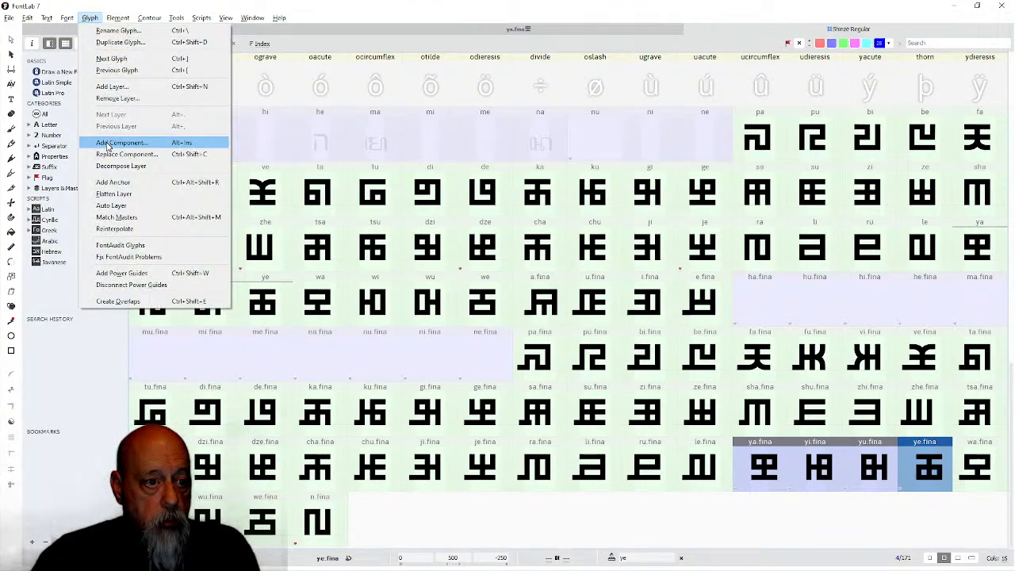
pyautogui.moveTo(67, 22)
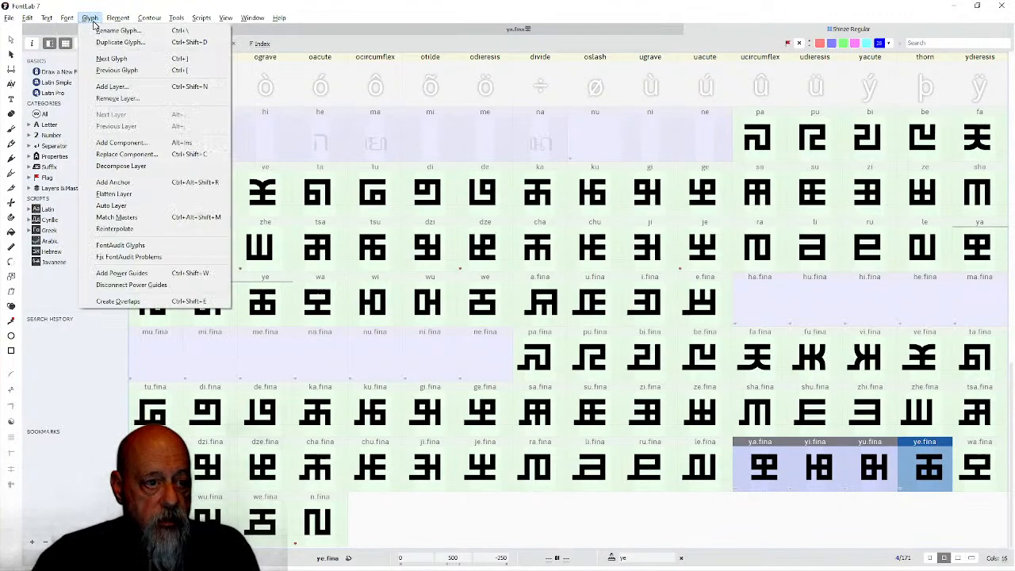
pyautogui.click(98, 165)
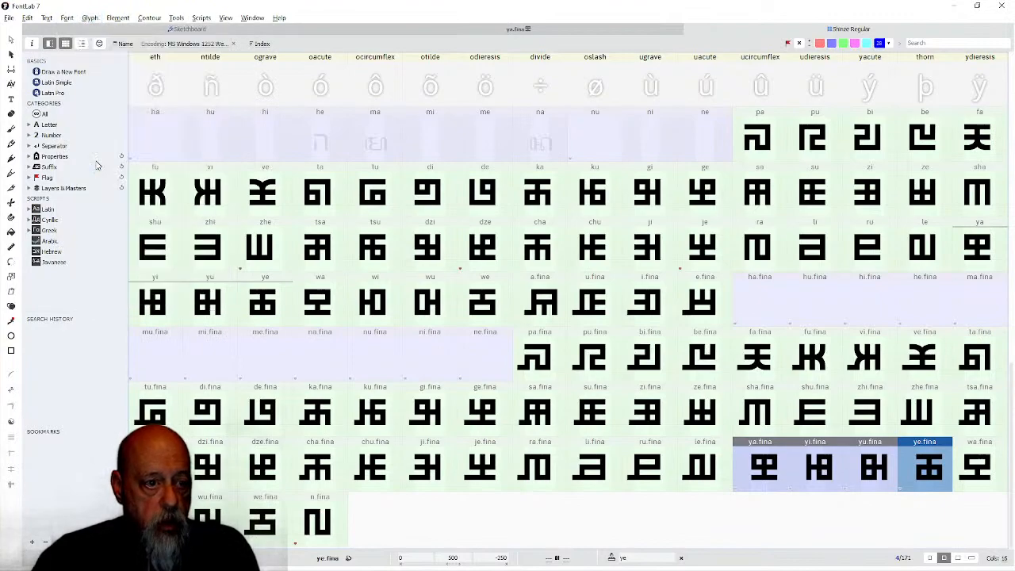
# Widen ya.fina's advance width to about 899 and extend the left end of its base bar about 154 units past the origin.
pyautogui.doubleClick(764, 467)
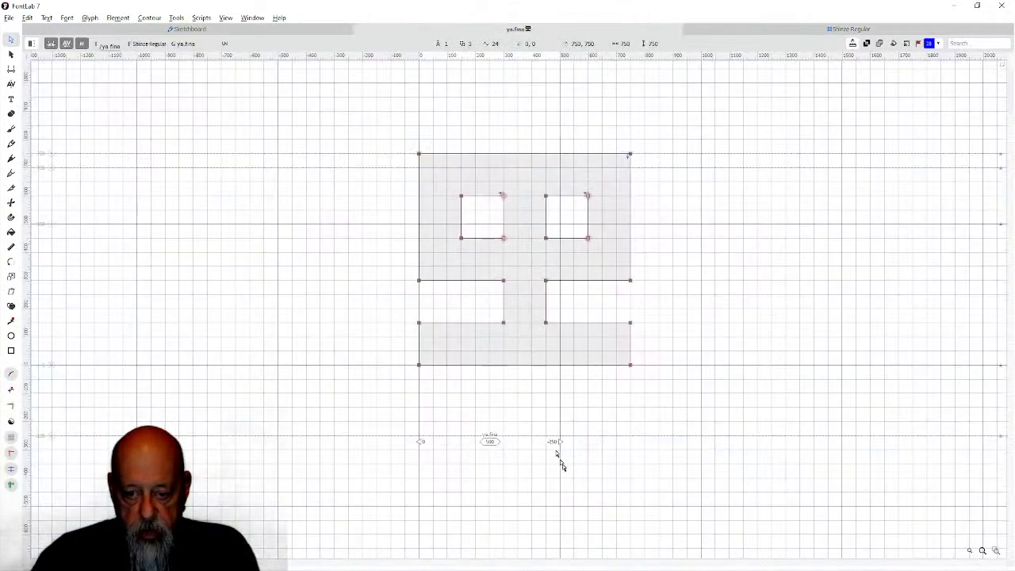
pyautogui.moveTo(560, 442); pyautogui.dragTo(673, 450)
pyautogui.moveTo(391, 305); pyautogui.dragTo(449, 400)
pyautogui.moveTo(422, 365); pyautogui.dragTo(378, 370)
# Widen yi.fina's advance width to about 898 and draw a rectangle about 199 by 150 units overlapping the foot of its left stem.
pyautogui.click(780, 31)
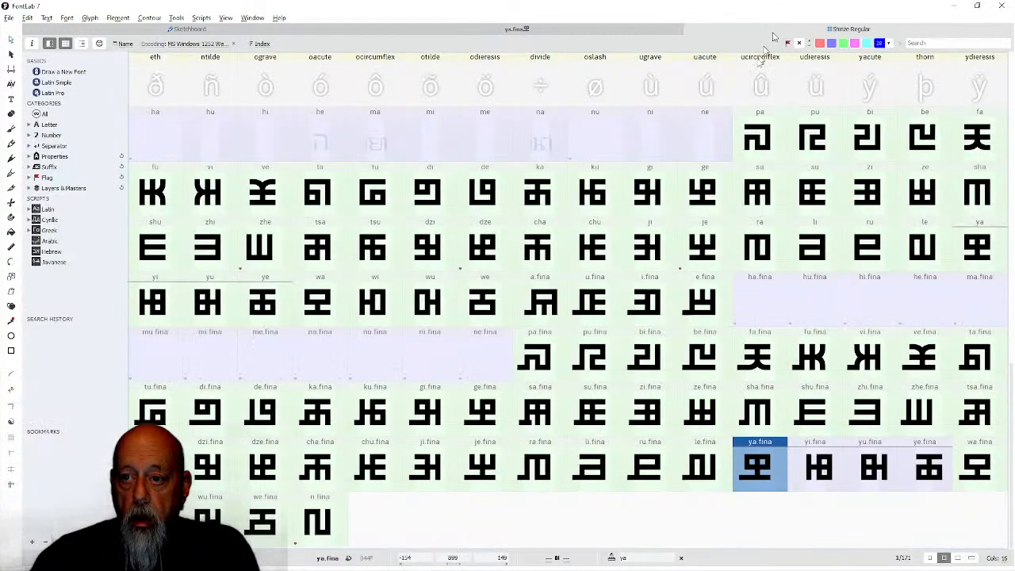
pyautogui.doubleClick(810, 475)
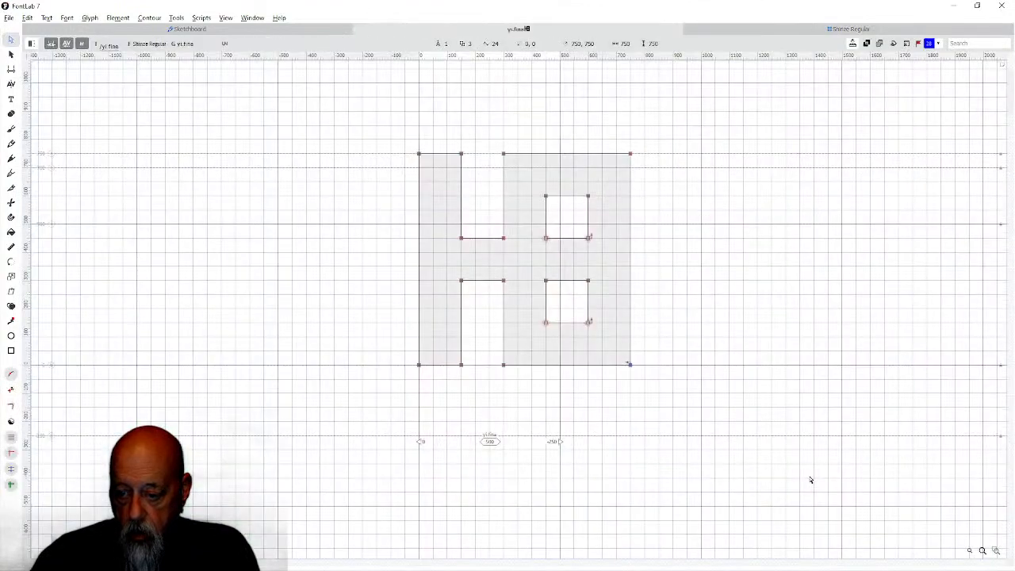
pyautogui.moveTo(559, 441); pyautogui.dragTo(669, 441)
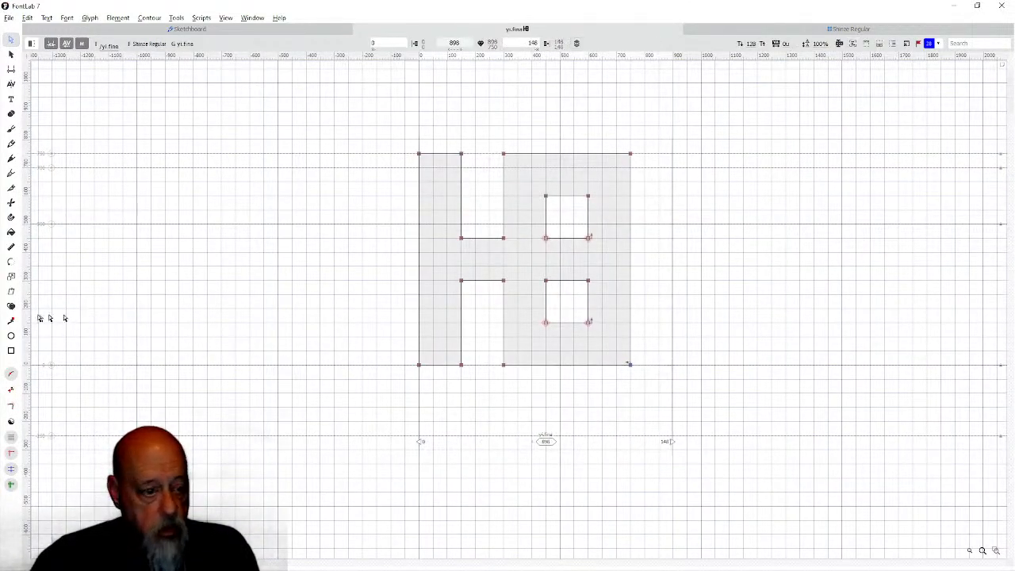
pyautogui.click(15, 353)
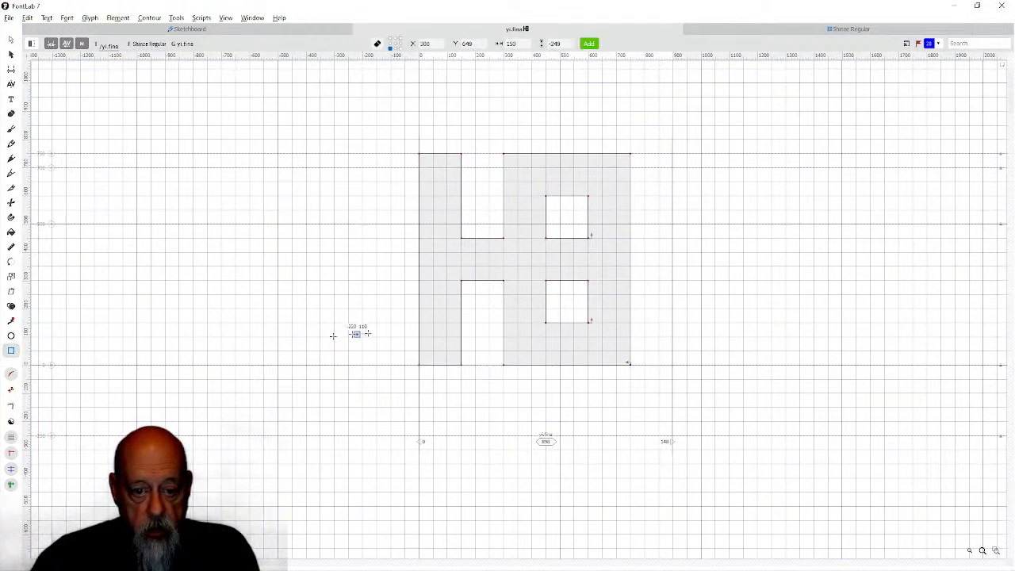
pyautogui.moveTo(376, 322); pyautogui.dragTo(432, 364)
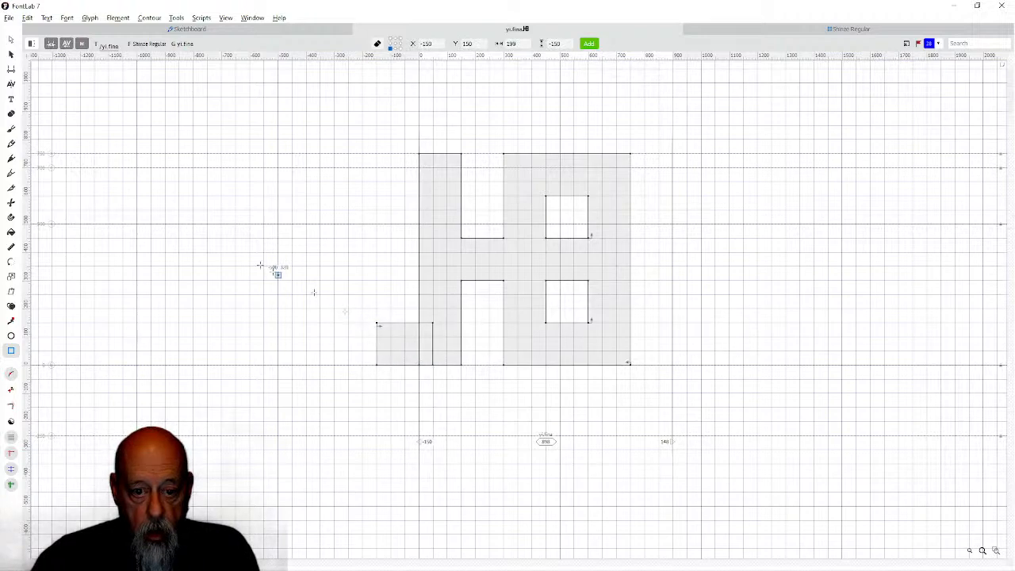
# Move the left edge of yi.fina's foot rectangle 5 units further left and merge the rectangle with the stem.
pyautogui.click(11, 38)
pyautogui.moveTo(361, 307); pyautogui.dragTo(399, 392)
pyautogui.press('Left')
pyautogui.press('Left')
pyautogui.press('Left')
pyautogui.press('Left')
pyautogui.press('Left')
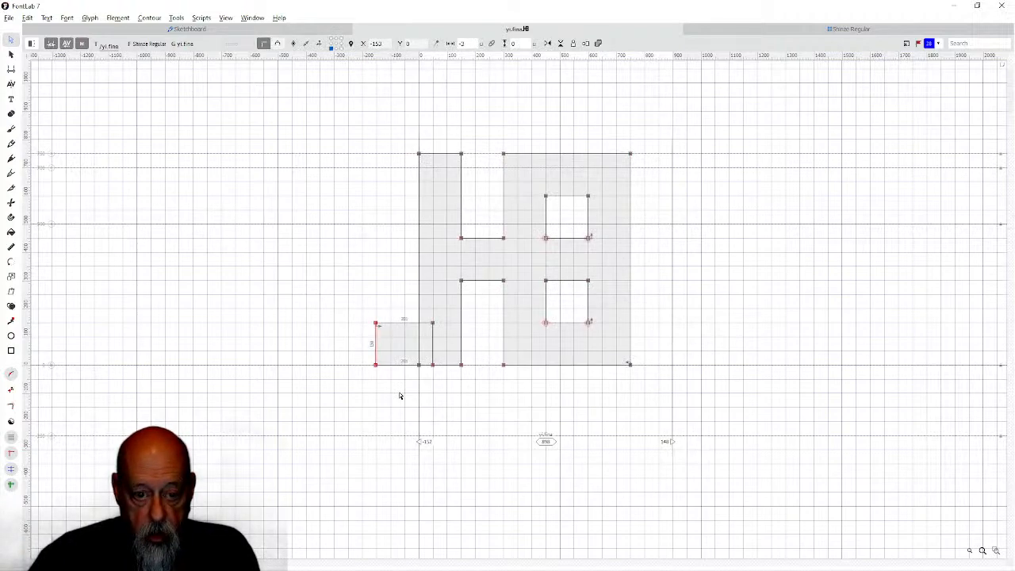
pyautogui.moveTo(357, 298); pyautogui.dragTo(463, 387)
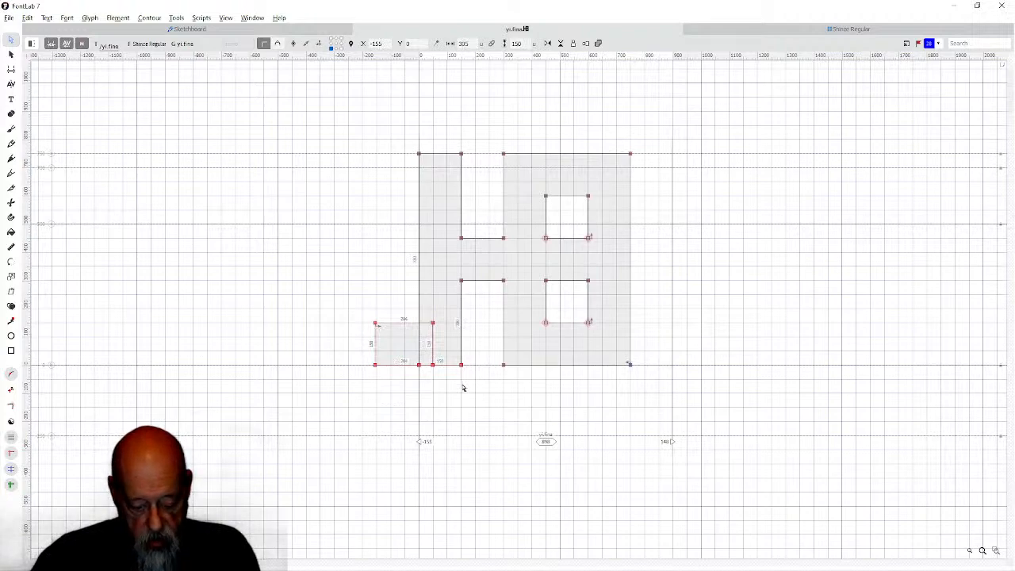
pyautogui.hotkey('ctrl', 'shift', 'o')
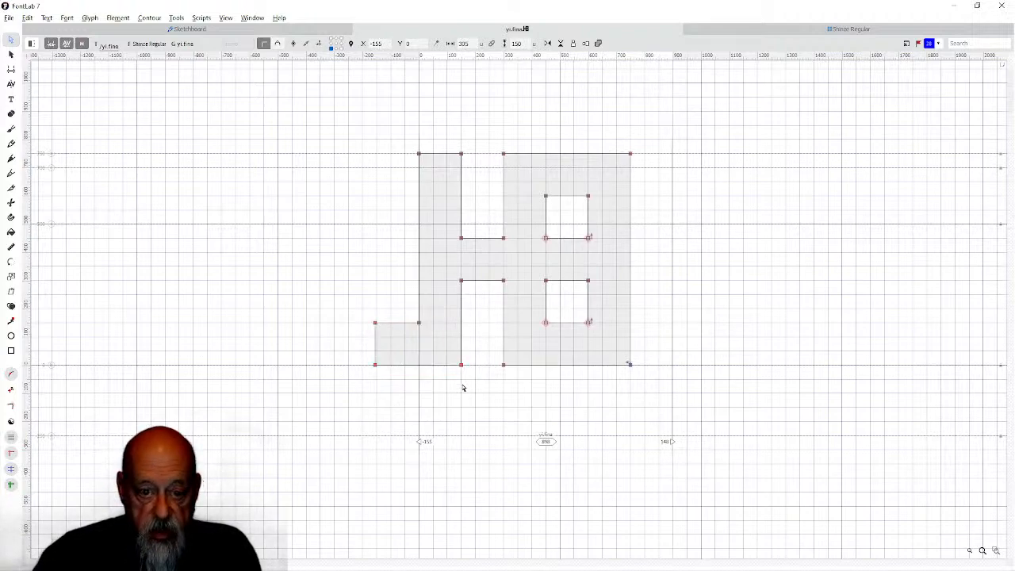
# Open yu.fina and draw a rectangle about 201 by 150 units overlapping the foot of its left stem.
pyautogui.click(751, 29)
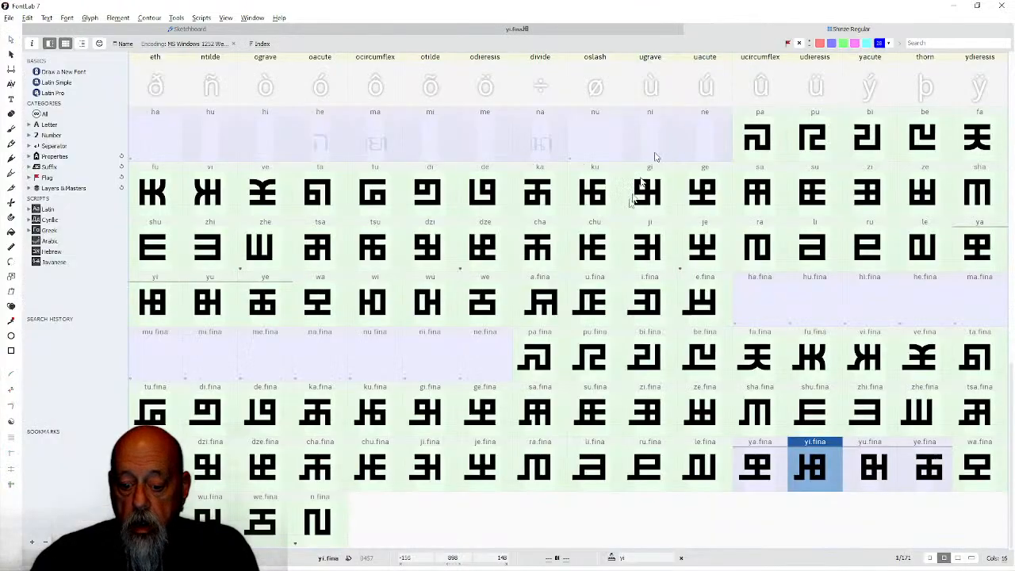
pyautogui.doubleClick(879, 484)
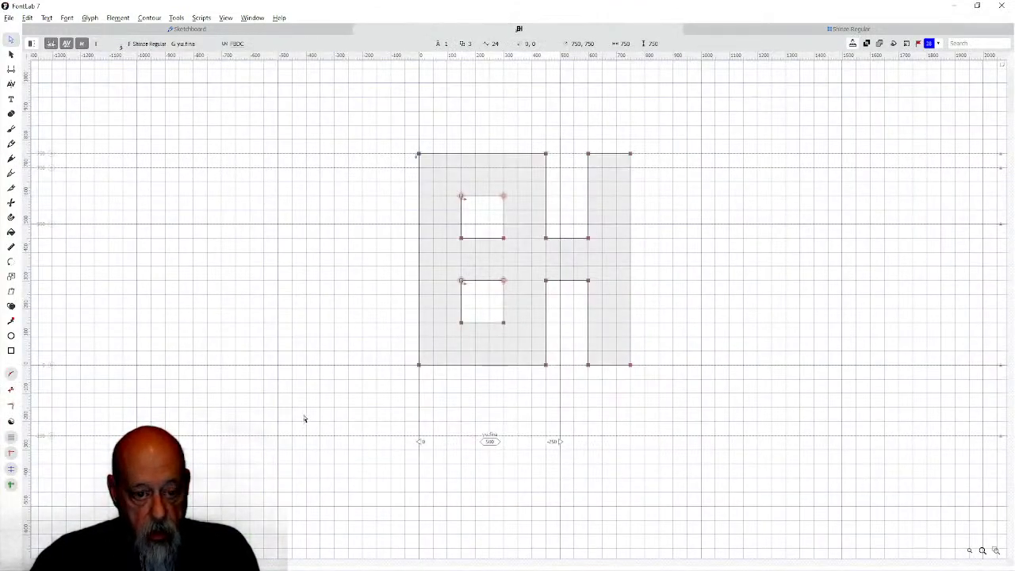
pyautogui.click(11, 349)
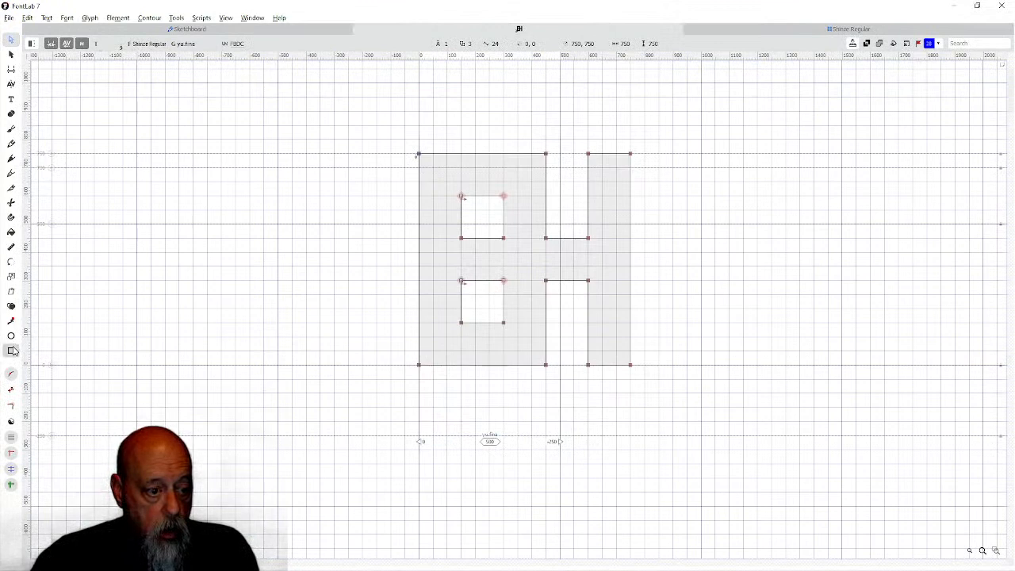
pyautogui.moveTo(377, 323); pyautogui.dragTo(432, 365)
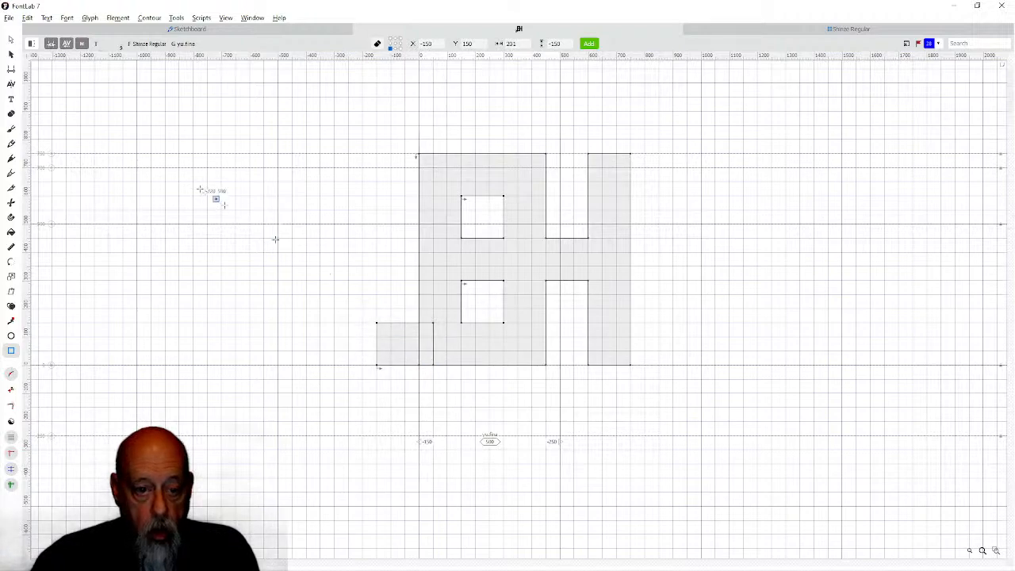
pyautogui.click(10, 41)
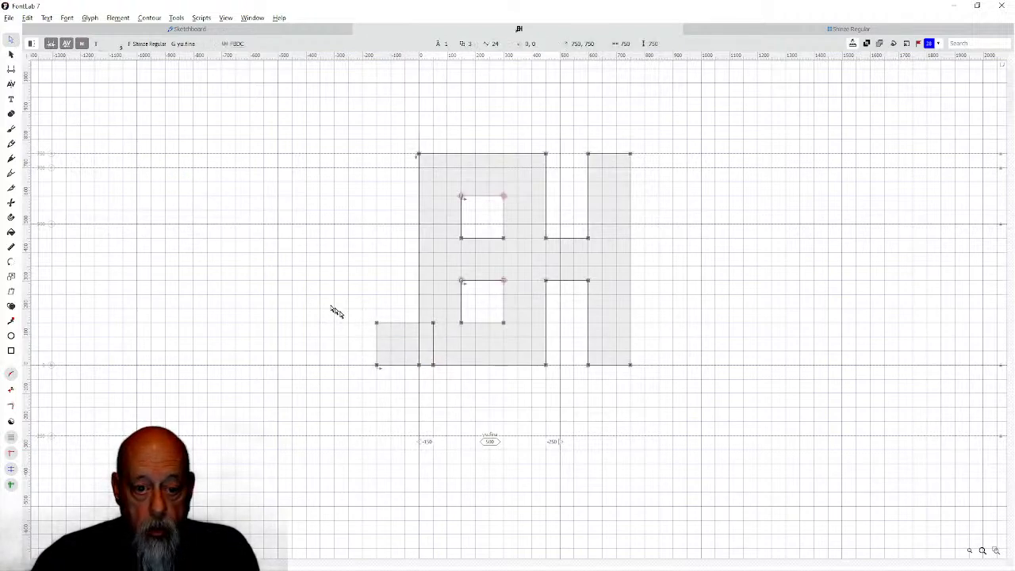
pyautogui.moveTo(362, 314); pyautogui.dragTo(406, 391)
pyautogui.press('Left')
pyautogui.press('Left')
pyautogui.press('Left')
pyautogui.press('Left')
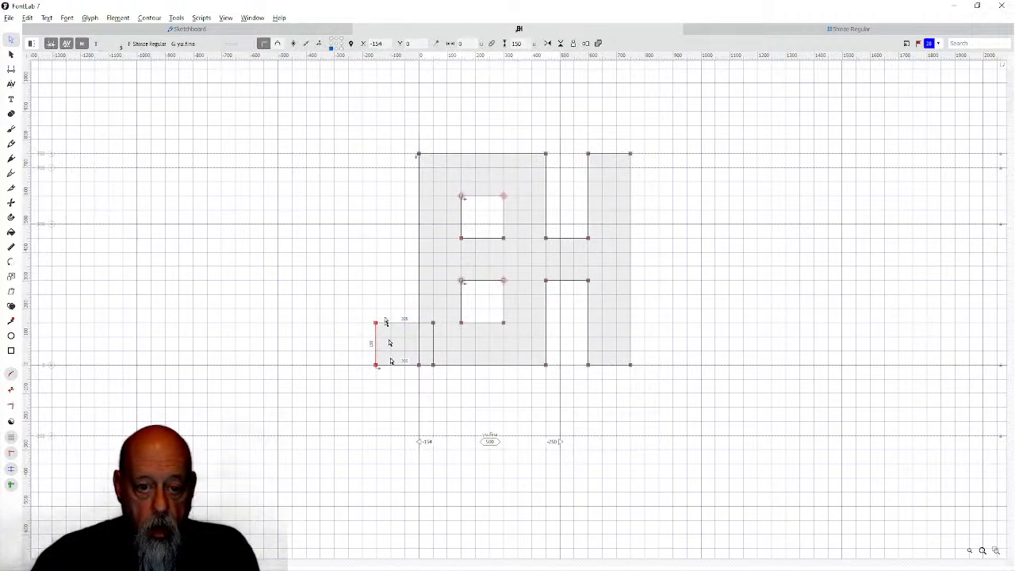
pyautogui.moveTo(357, 304); pyautogui.dragTo(443, 387)
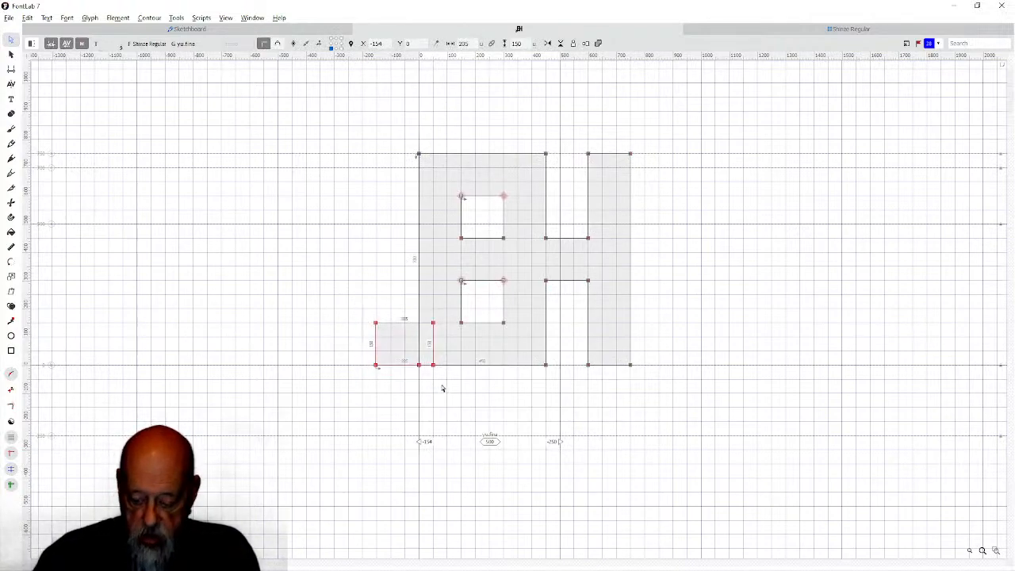
pyautogui.hotkey('ctrl', 'shift', 'o')
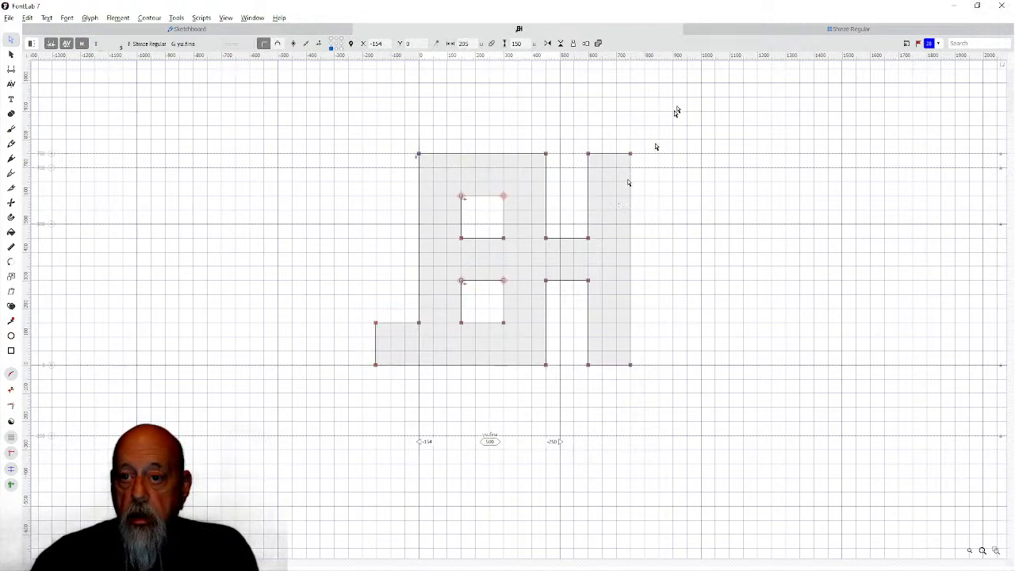
# Open ye.fina and draw a rectangle about 201 by 150 units overlapping the lower-left corner of its outline.
pyautogui.click(713, 29)
pyautogui.doubleClick(918, 481)
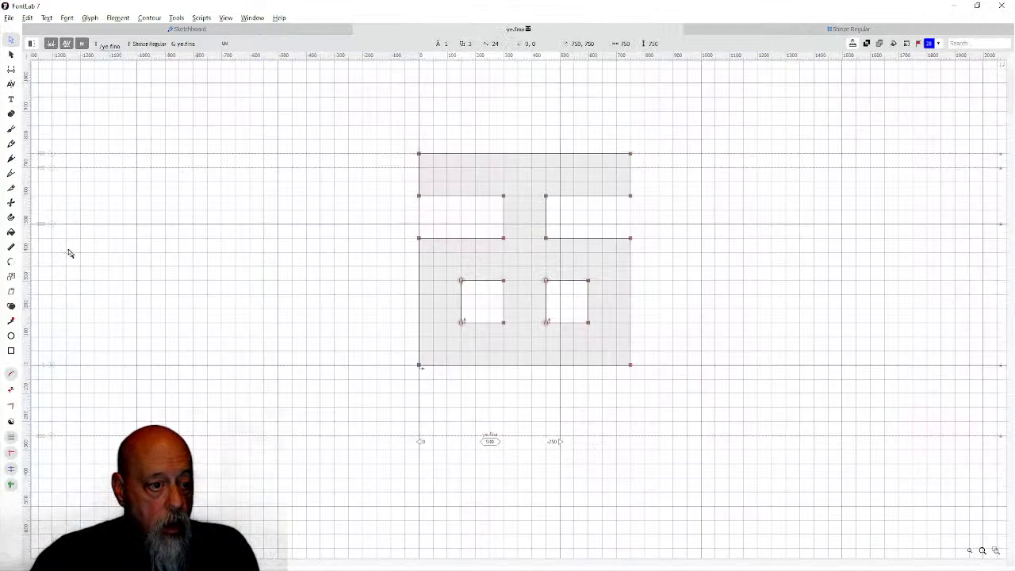
pyautogui.click(11, 349)
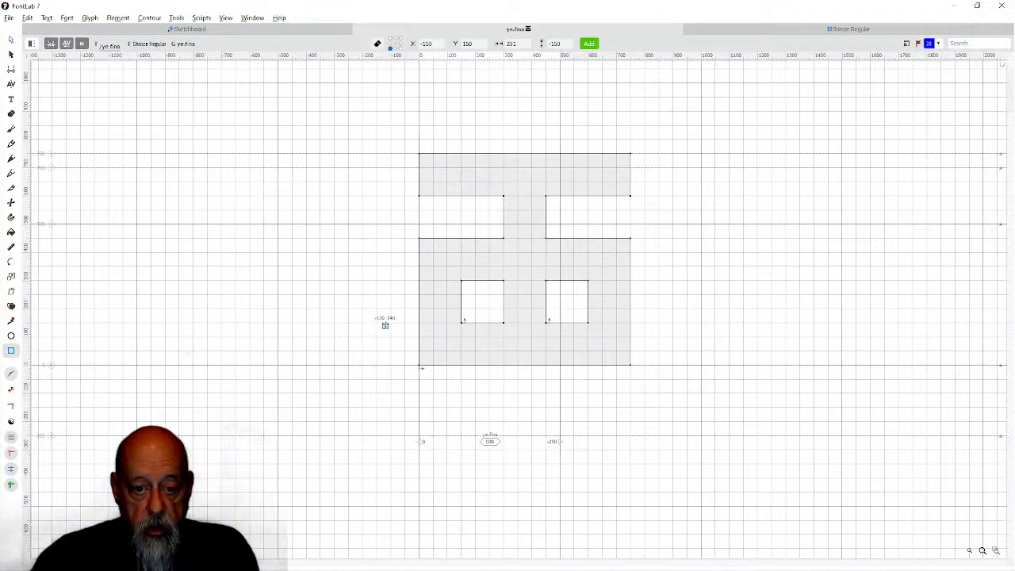
pyautogui.moveTo(377, 322); pyautogui.dragTo(433, 366)
# Move the left edge of ye.fina's foot rectangle 4 units further left and merge the rectangle with the glyph's outline.
pyautogui.click(11, 39)
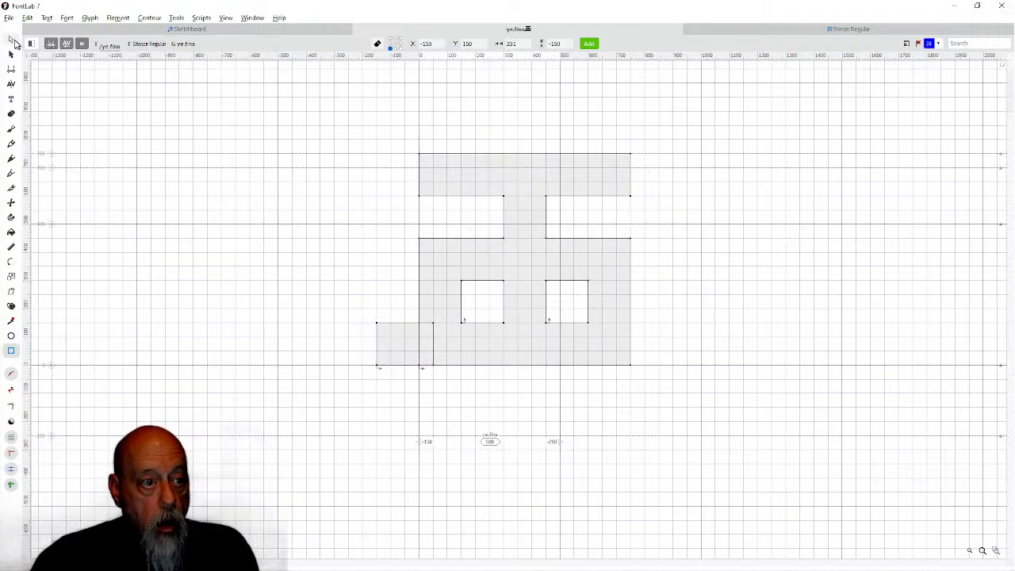
pyautogui.moveTo(382, 350); pyautogui.dragTo(387, 390)
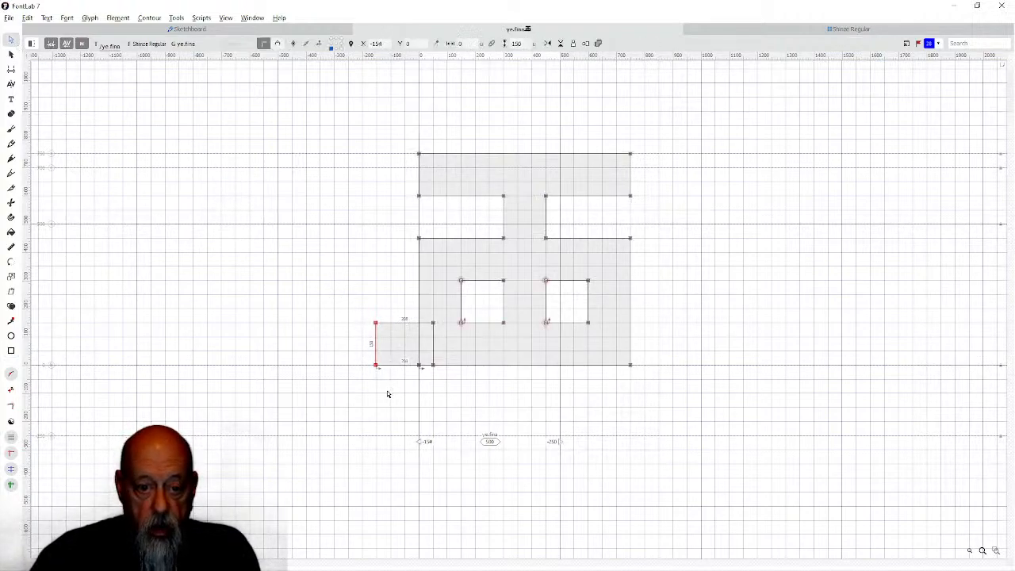
pyautogui.moveTo(363, 295); pyautogui.dragTo(445, 396)
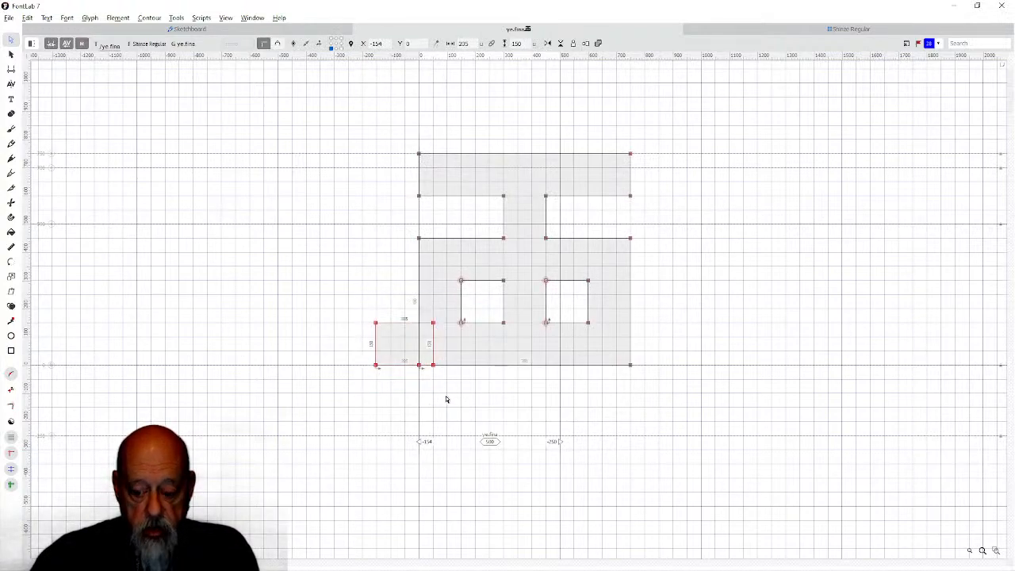
pyautogui.hotkey('ctrl', 'shift', 'o')
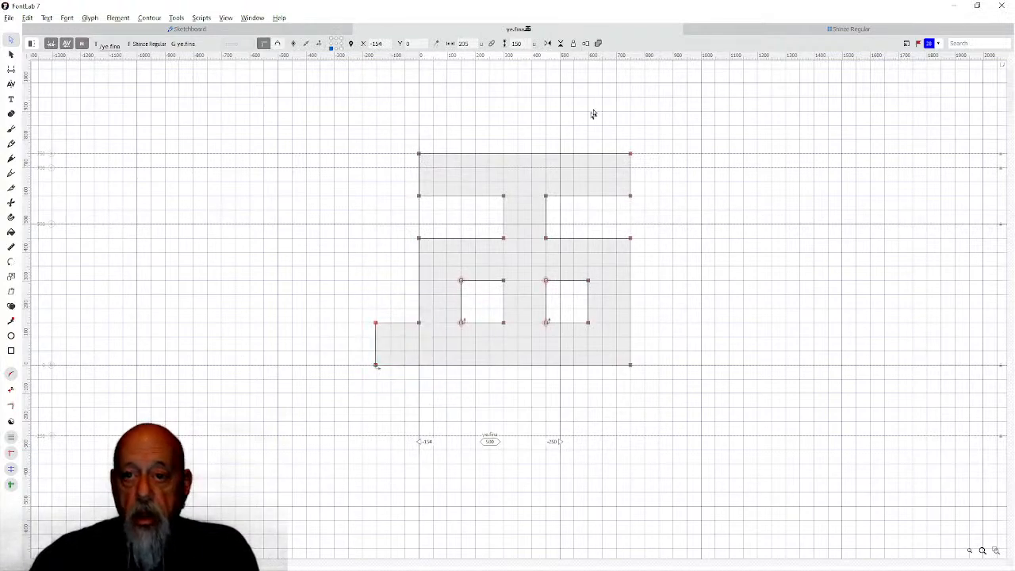
# Flag the ya.fina, yi.fina, yu.fina and ye.fina glyphs green.
pyautogui.click(742, 28)
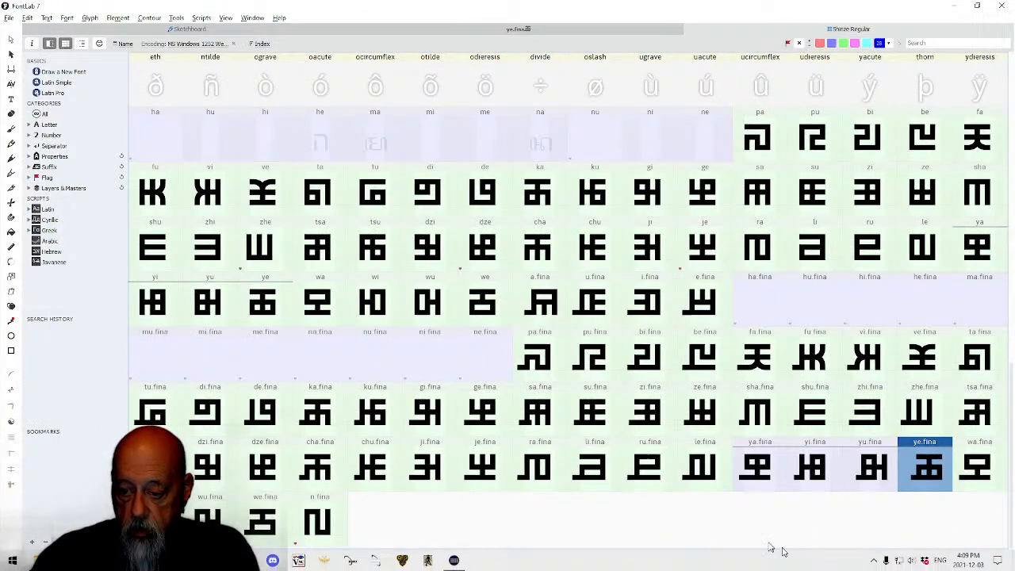
pyautogui.click(763, 476)
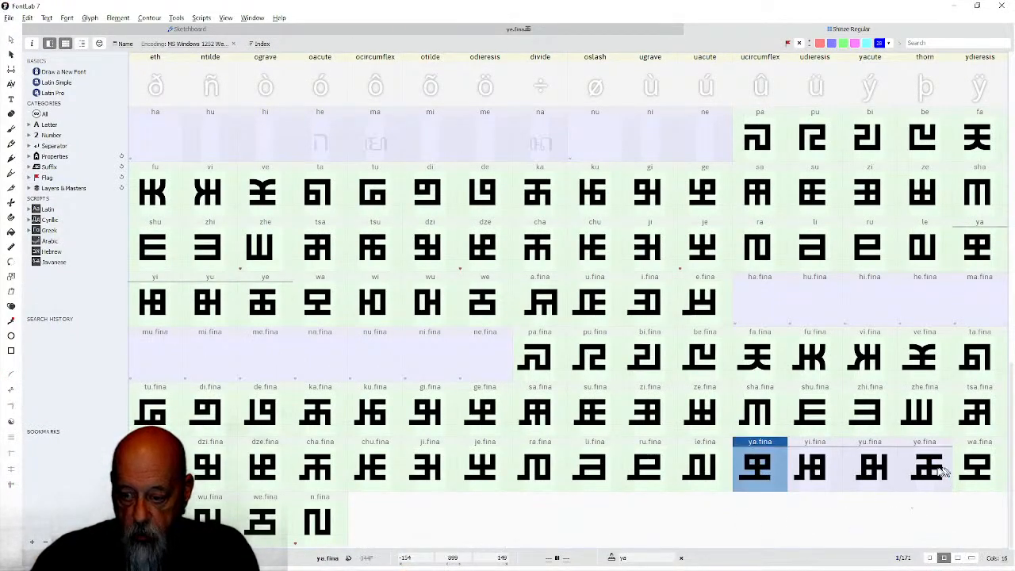
pyautogui.keyDown('shift'); pyautogui.click(913, 484); pyautogui.keyUp('shift')
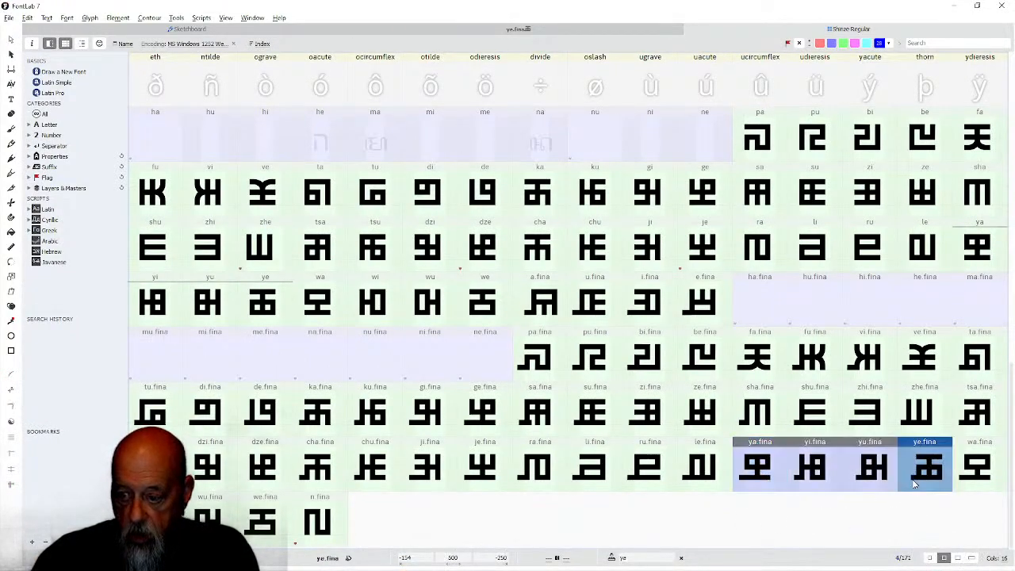
pyautogui.rightClick(913, 483)
pyautogui.moveTo(943, 457)
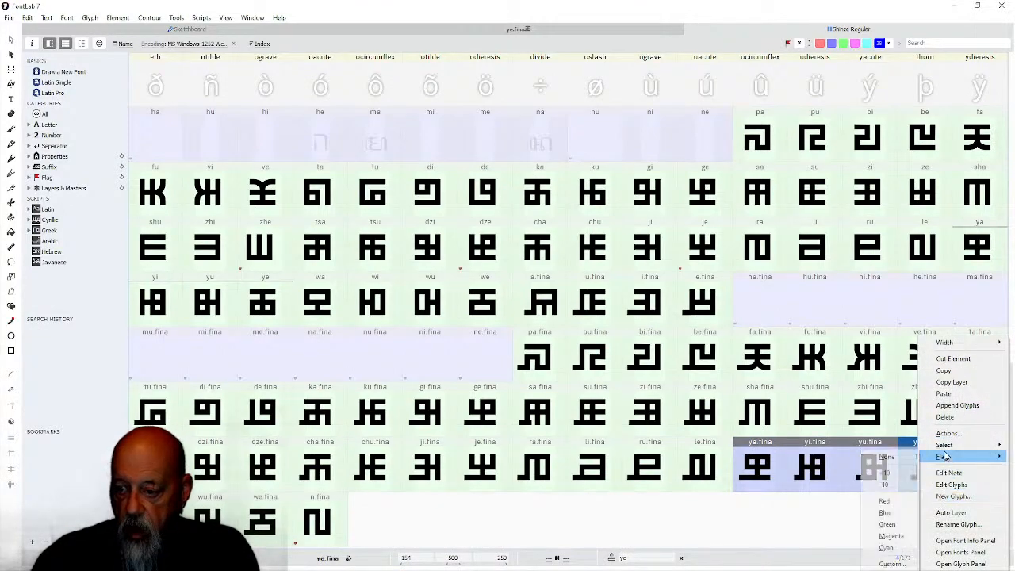
pyautogui.click(888, 524)
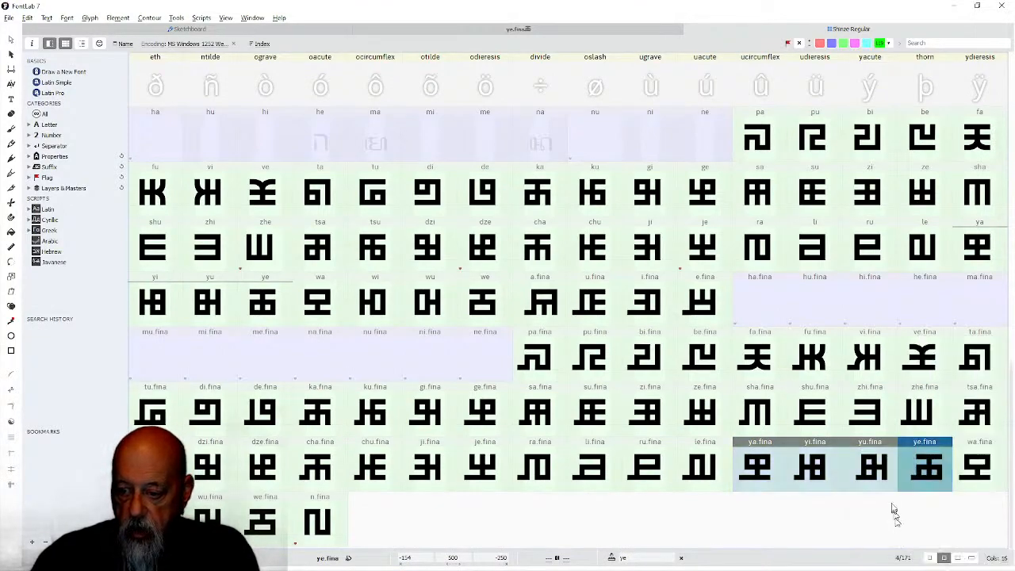
# Open ye.fina on its own and widen its advance width to about 899.
pyautogui.doubleClick(916, 469)
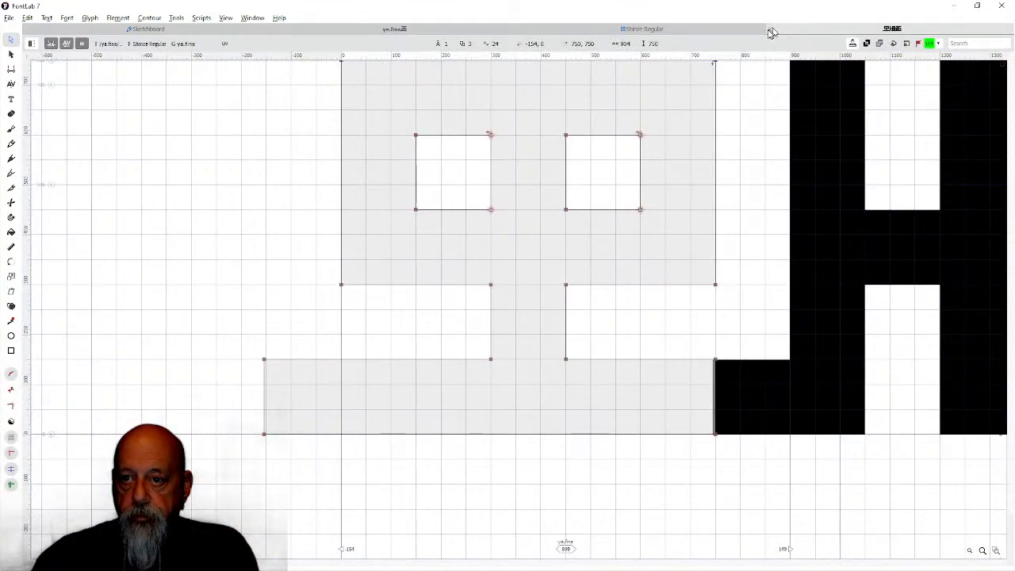
pyautogui.click(761, 32)
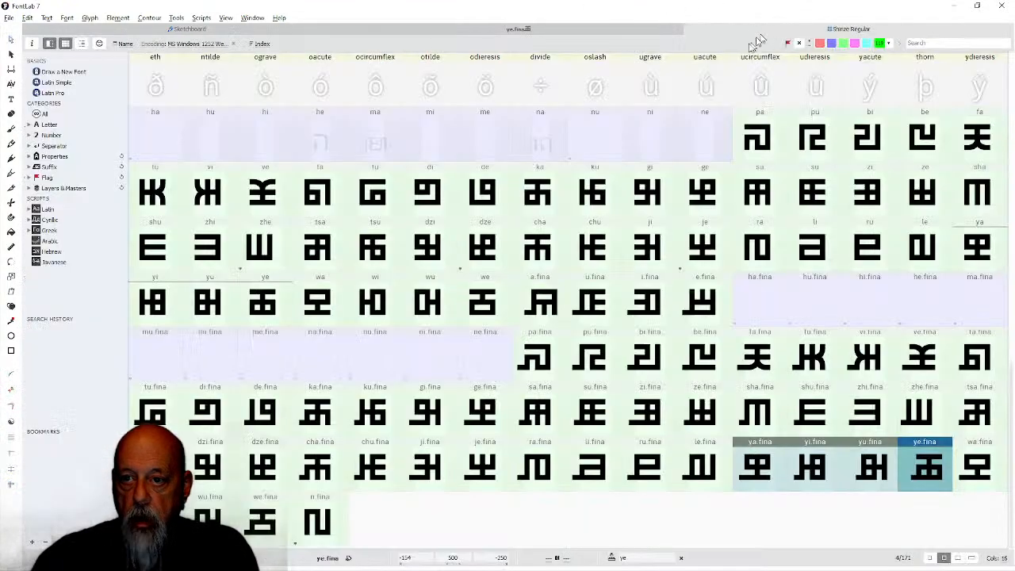
pyautogui.click(883, 511)
pyautogui.doubleClick(926, 475)
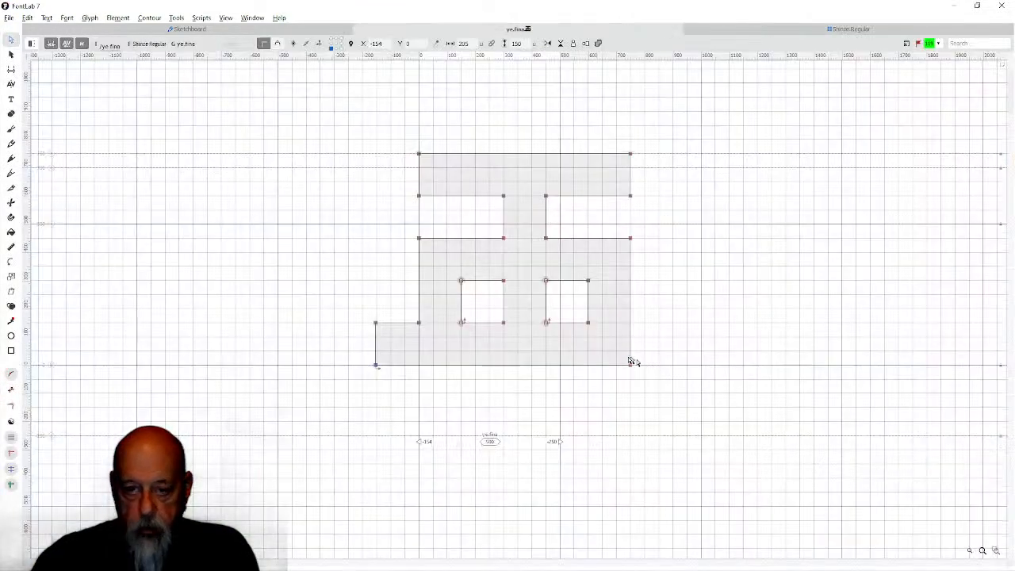
pyautogui.moveTo(558, 442); pyautogui.dragTo(670, 444)
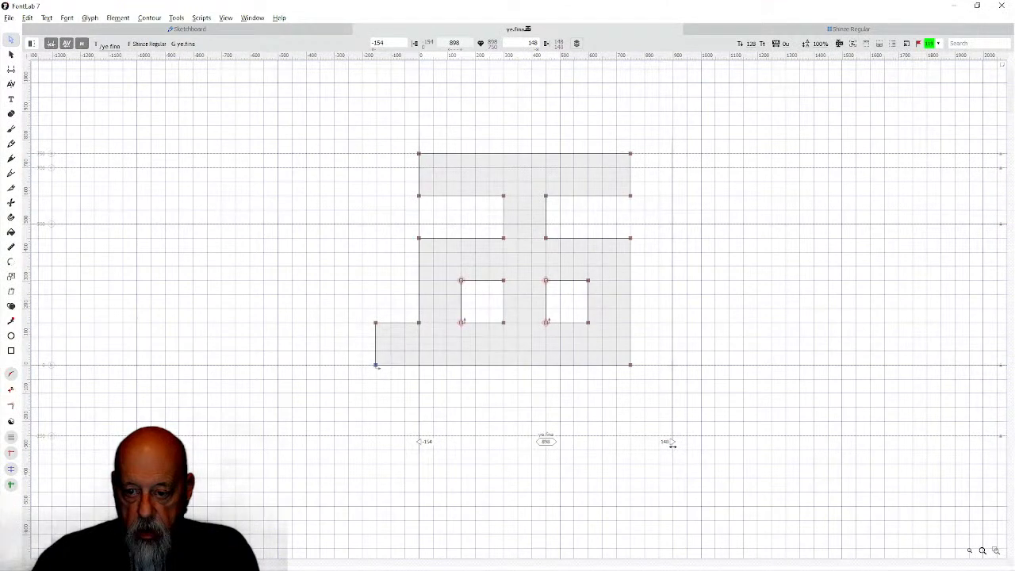
# Open yu.fina and widen its advance width to about 899.
pyautogui.click(761, 32)
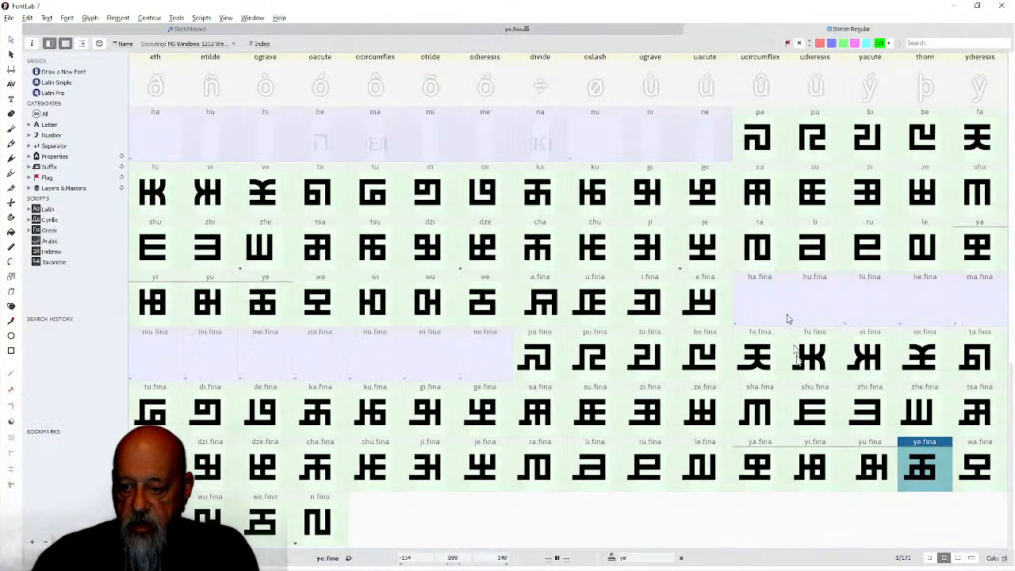
pyautogui.doubleClick(864, 469)
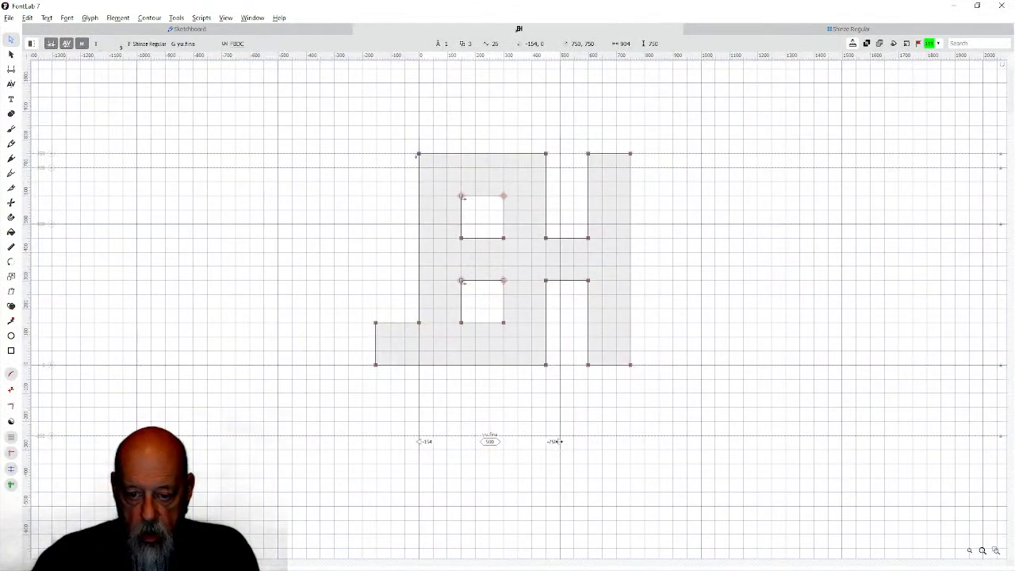
pyautogui.moveTo(559, 441); pyautogui.dragTo(671, 444)
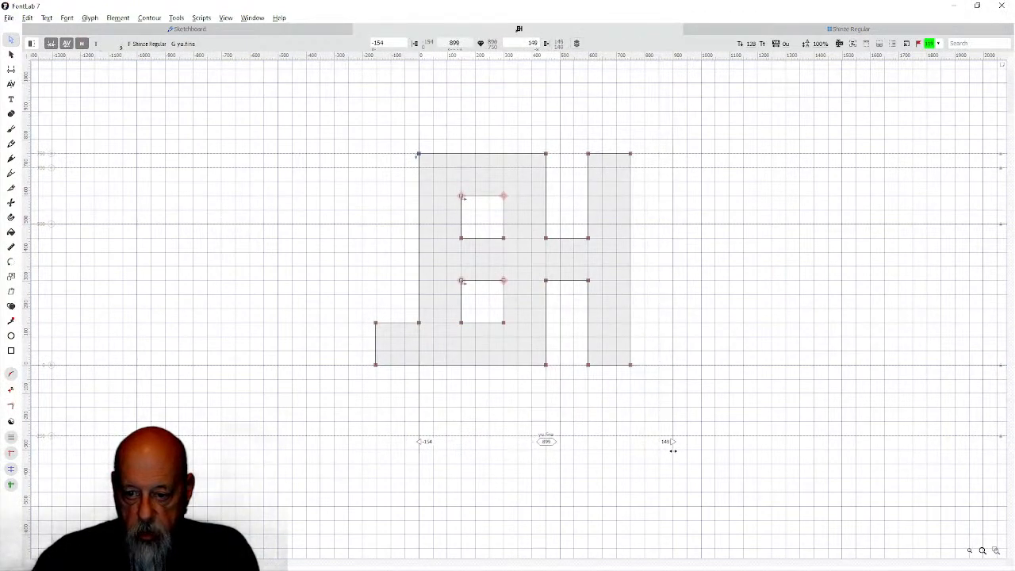
# Check the advance widths of yi.fina and ya.fina in their glyph windows.
pyautogui.click(787, 31)
pyautogui.doubleClick(793, 469)
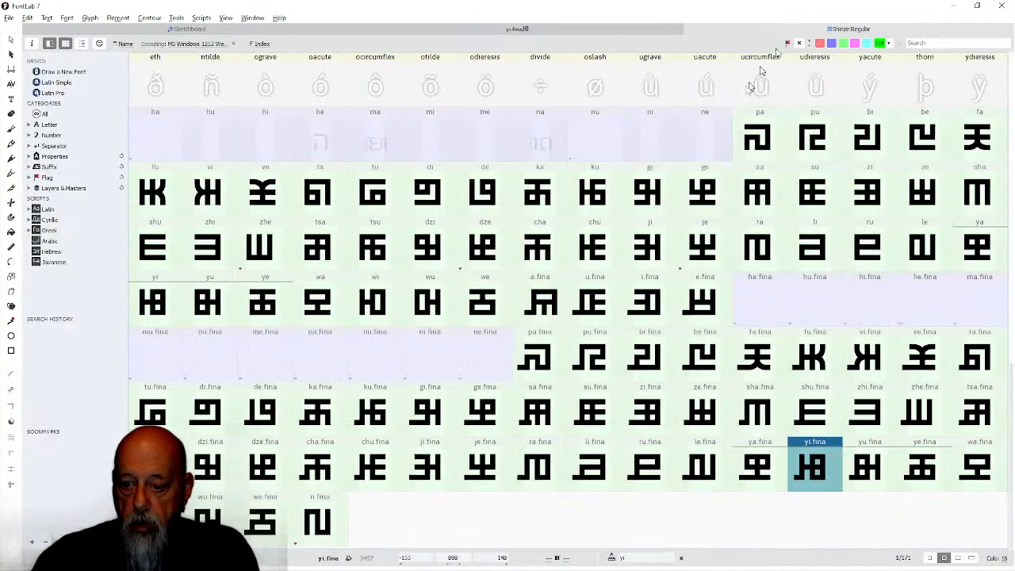
pyautogui.click(801, 30)
pyautogui.doubleClick(745, 460)
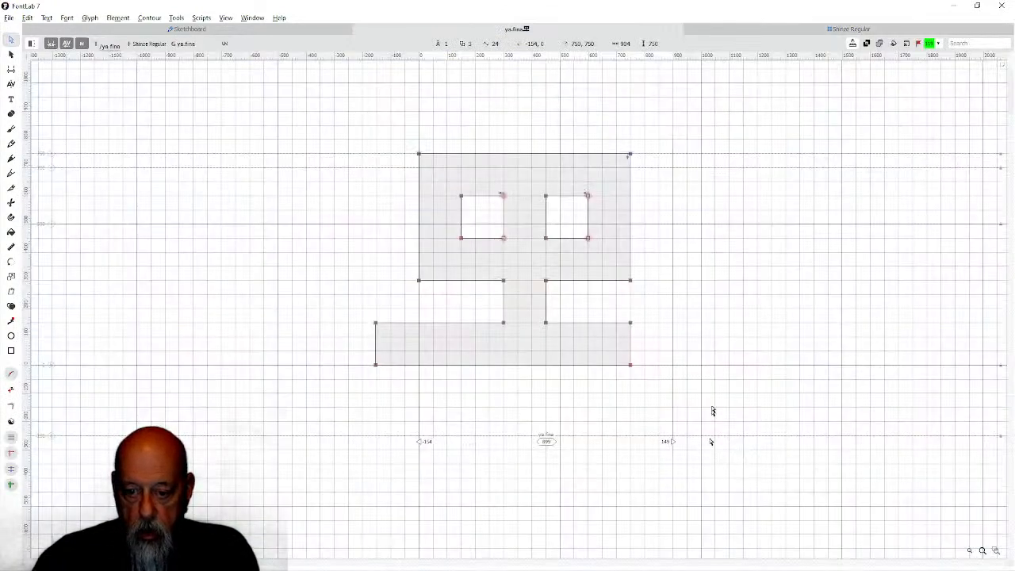
# Open ha.fina and draw a rectangle about 757 by 750 units from the origin, with a 450 by 450 rectangle inside it starting at 150, 600.
pyautogui.click(780, 32)
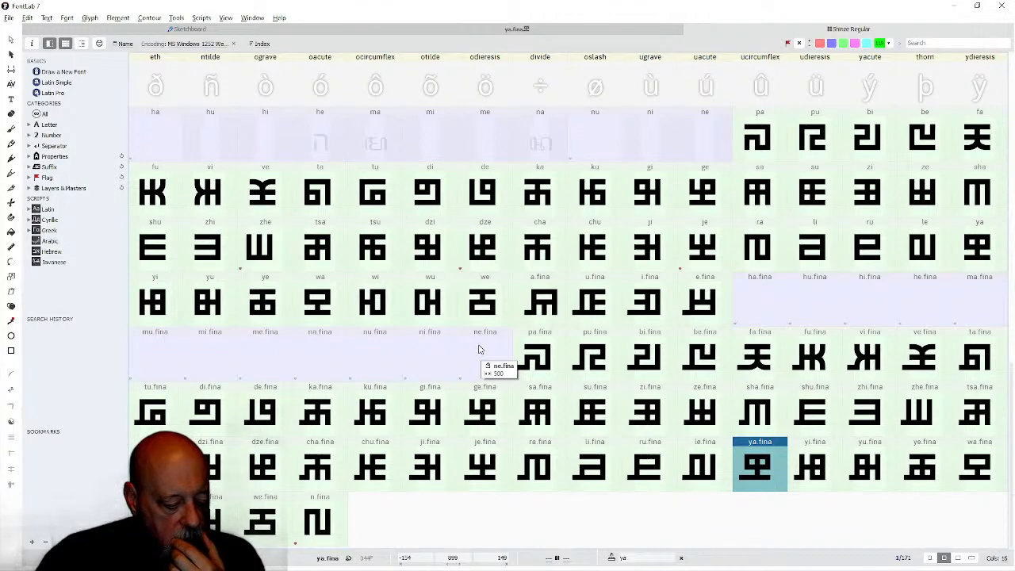
pyautogui.doubleClick(759, 303)
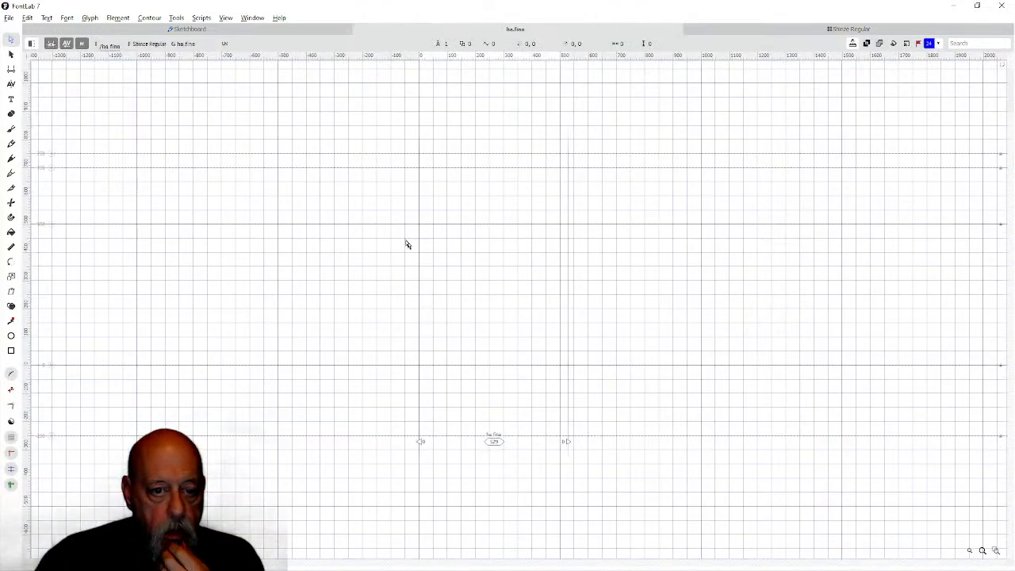
pyautogui.click(11, 350)
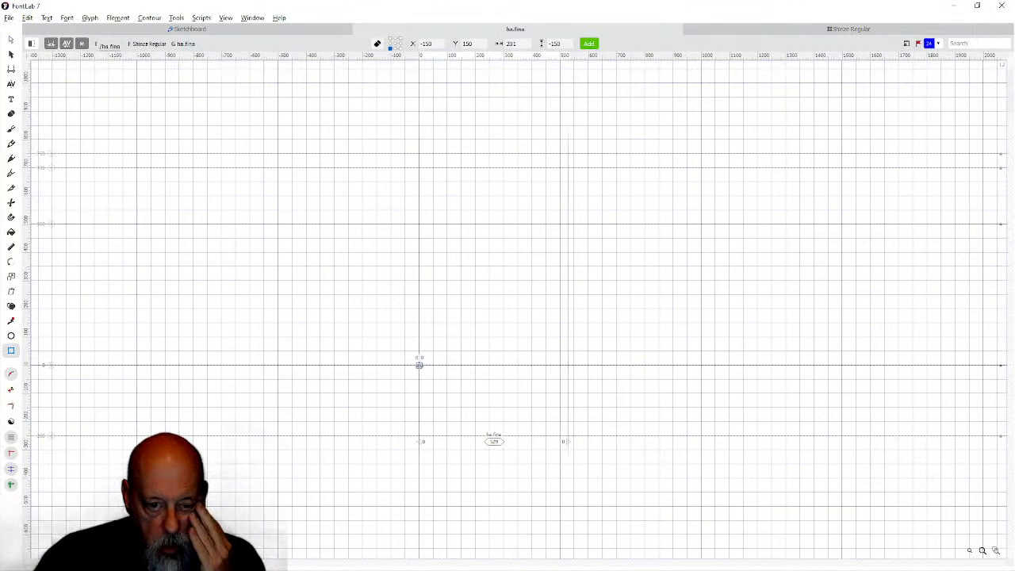
pyautogui.moveTo(419, 364); pyautogui.dragTo(632, 153)
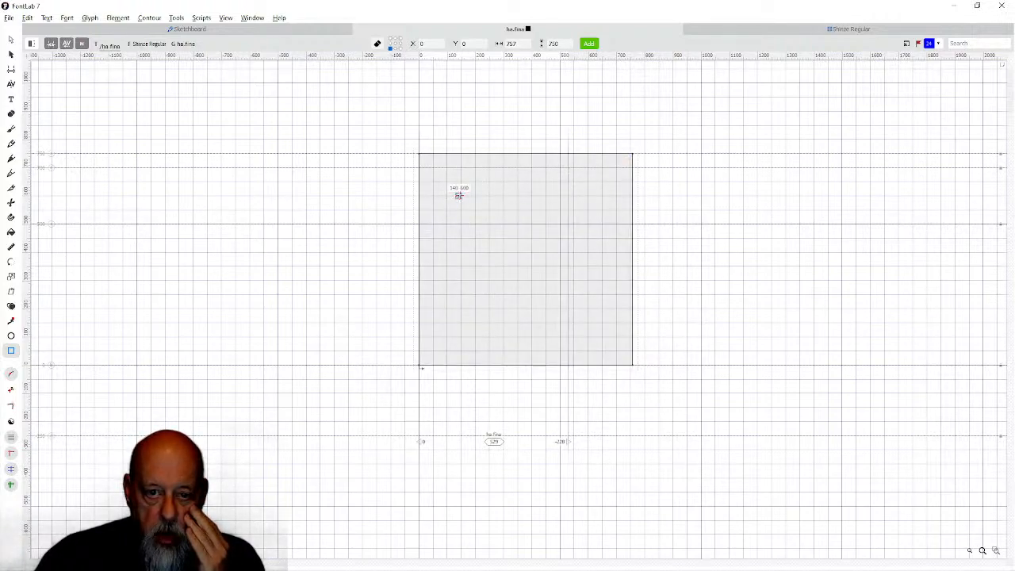
pyautogui.moveTo(461, 196); pyautogui.dragTo(588, 321)
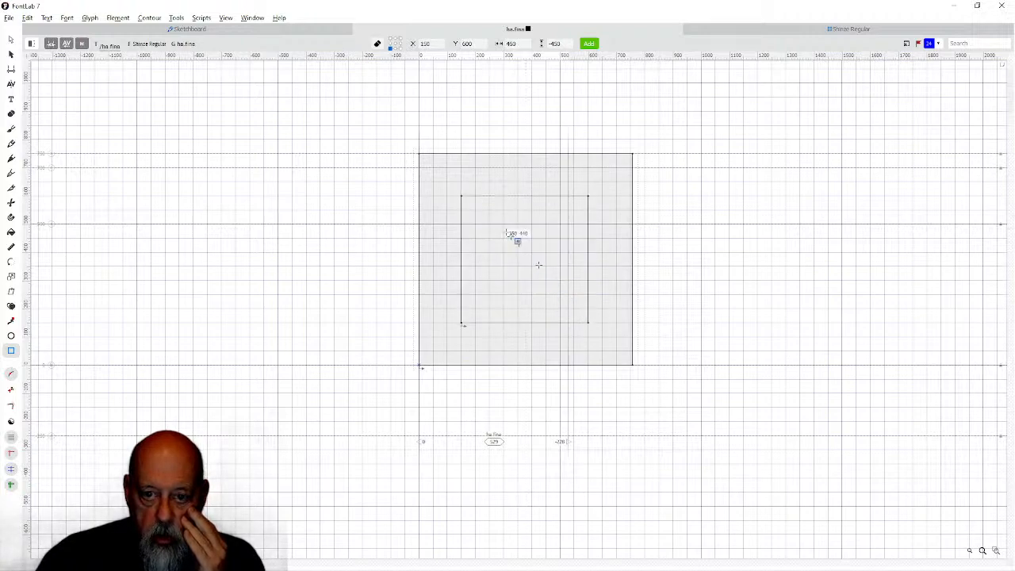
# Reverse the direction of the inner rectangle's contour in ha.fina so it cuts a hole in the outer rectangle.
pyautogui.click(11, 39)
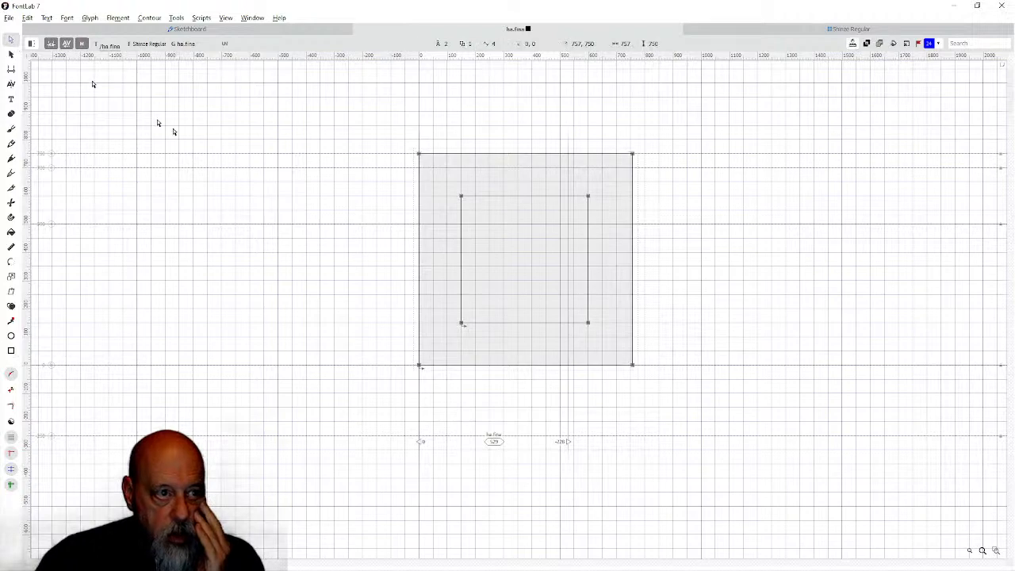
pyautogui.click(461, 196)
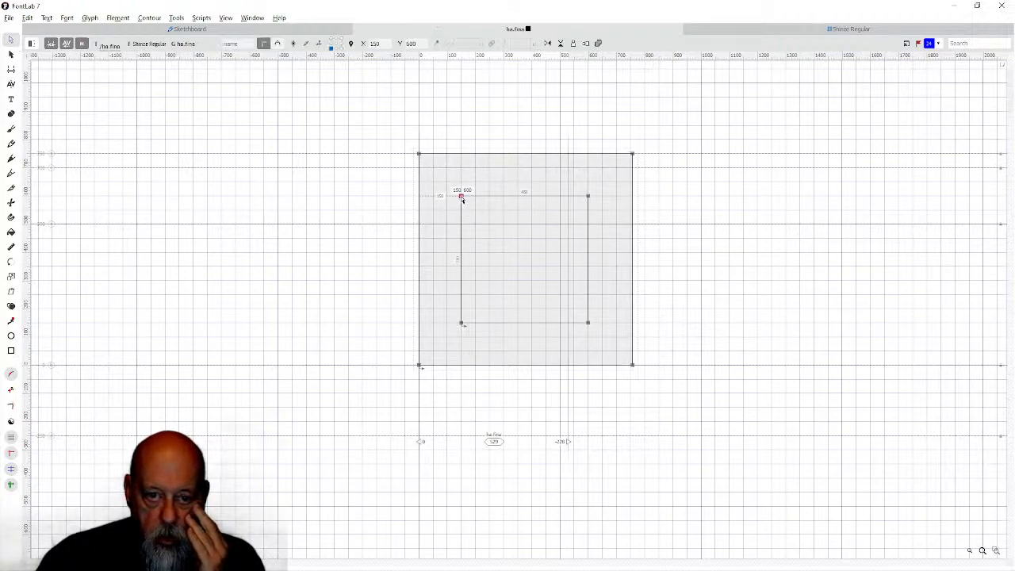
pyautogui.rightClick(461, 196)
pyautogui.click(495, 281)
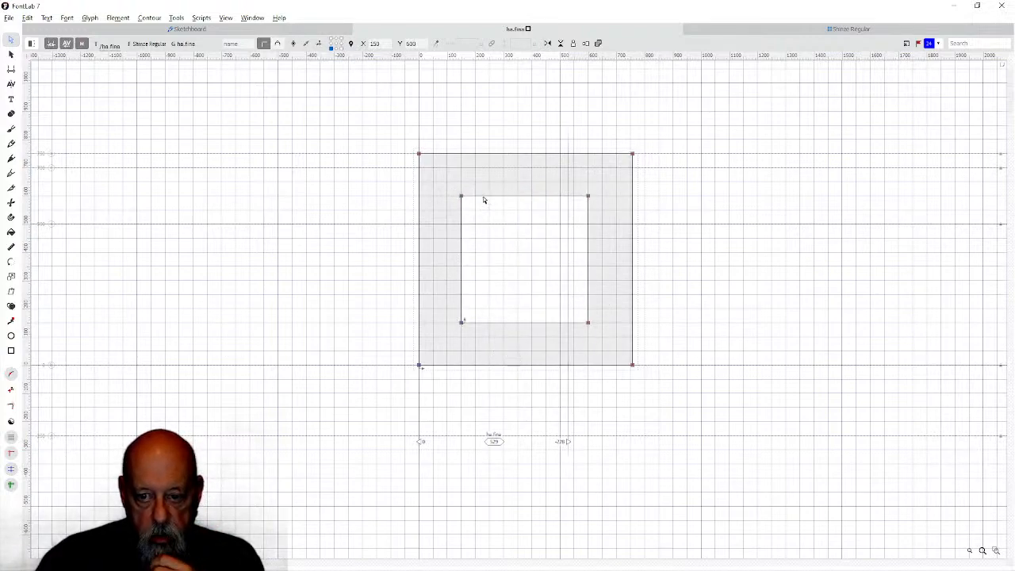
# Move the outer rectangle's right edge in ha.fina to X 751 and widen the glyph's advance width to about 899.
pyautogui.moveTo(622, 115); pyautogui.dragTo(657, 402)
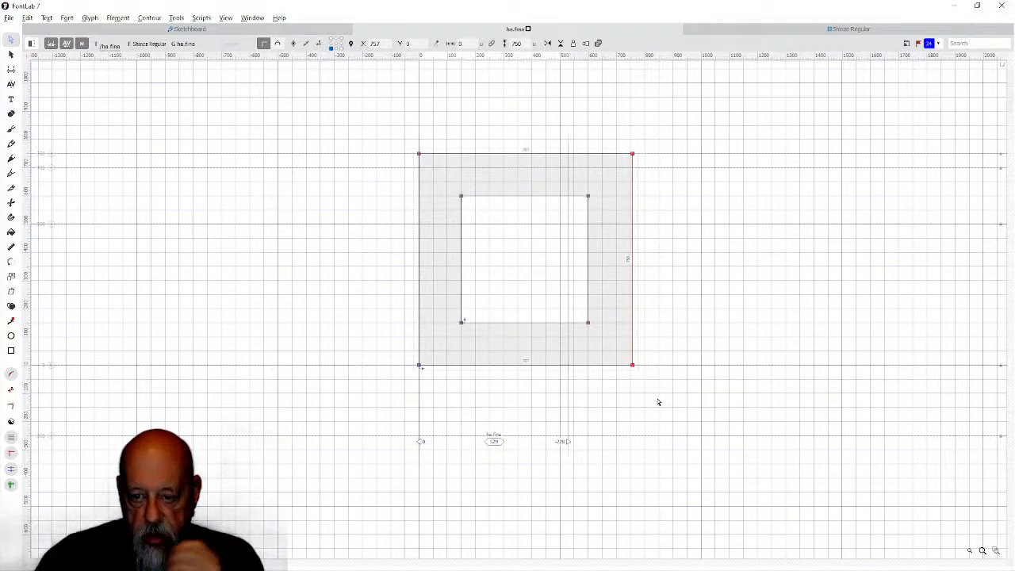
pyautogui.press('Left')
pyautogui.press('Left')
pyautogui.press('Left')
pyautogui.press('Left')
pyautogui.press('Left')
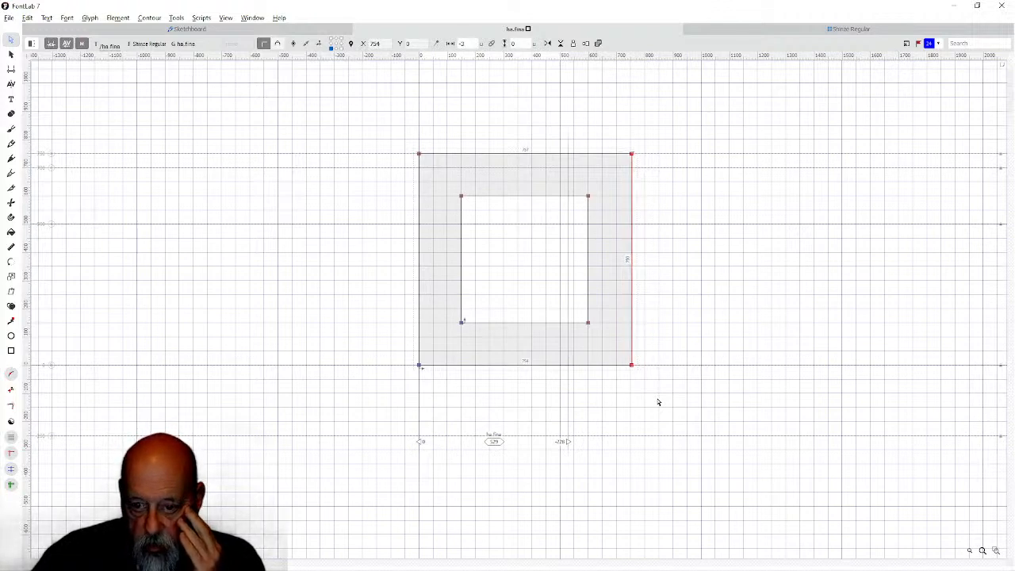
pyautogui.press('Left')
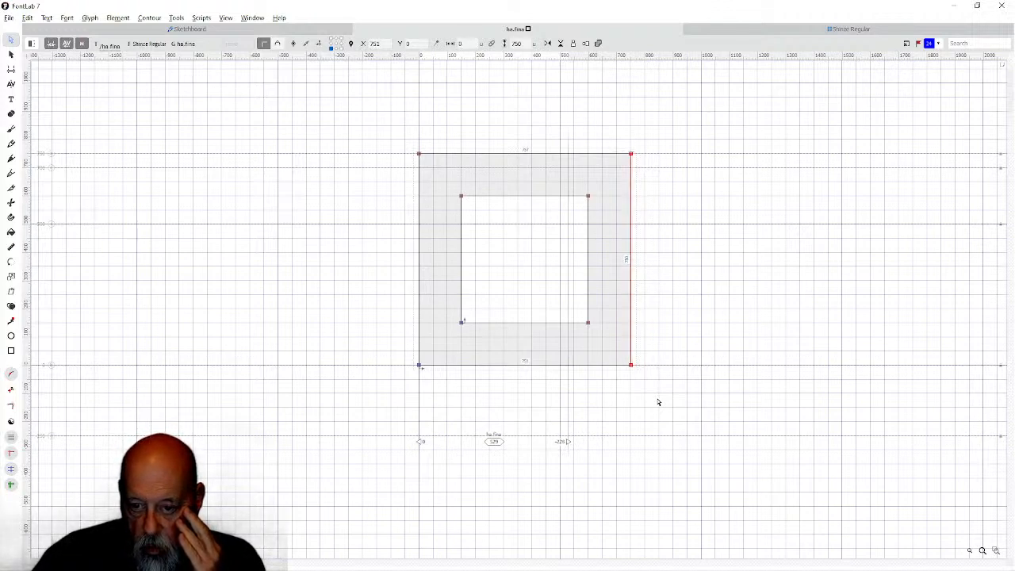
pyautogui.moveTo(569, 440); pyautogui.dragTo(672, 436)
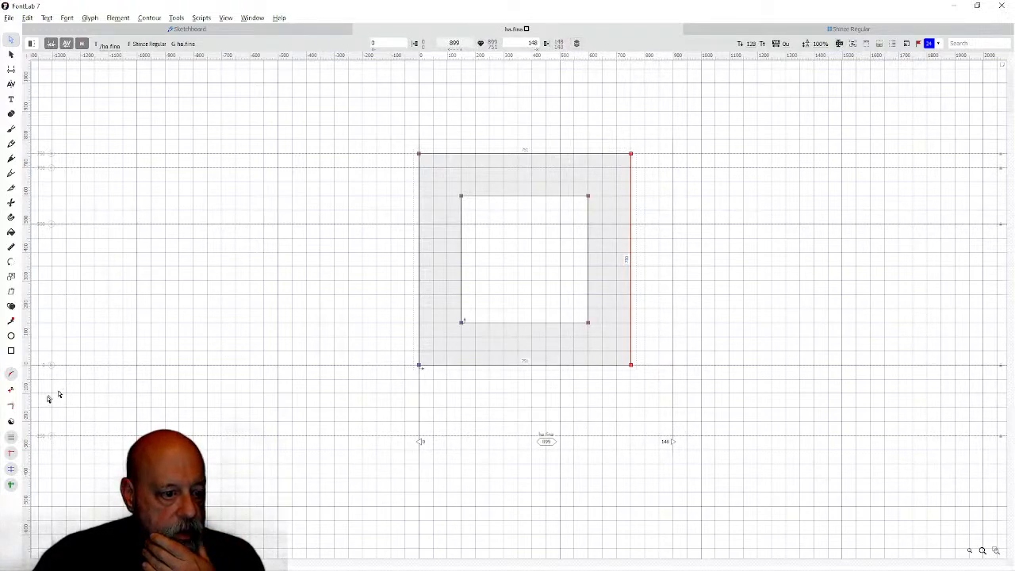
# Draw a rectangle about 150 by 350 units inside the hole, starting at 300, 450 and reaching down into the frame.
pyautogui.click(11, 351)
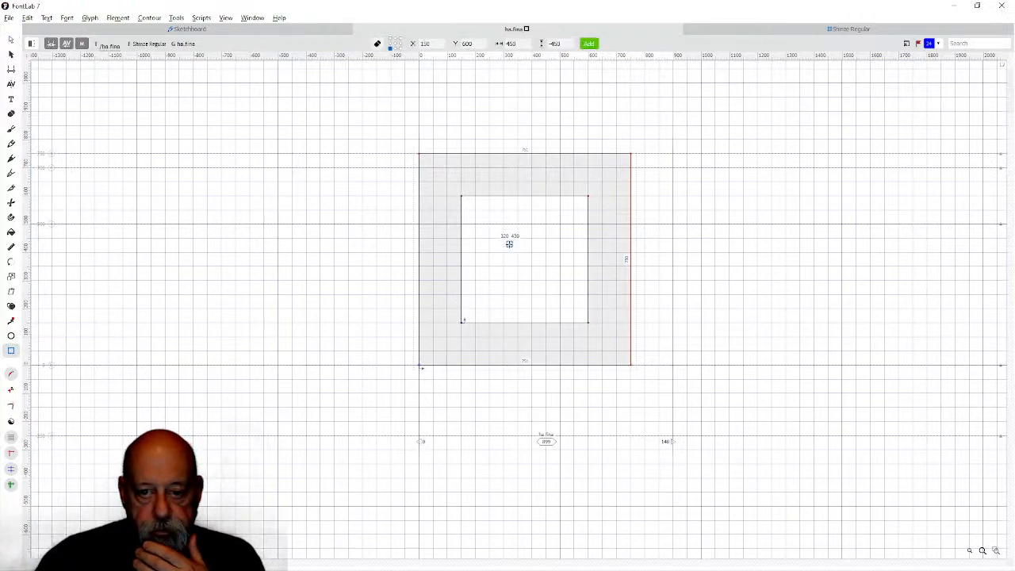
pyautogui.moveTo(503, 238); pyautogui.dragTo(545, 339)
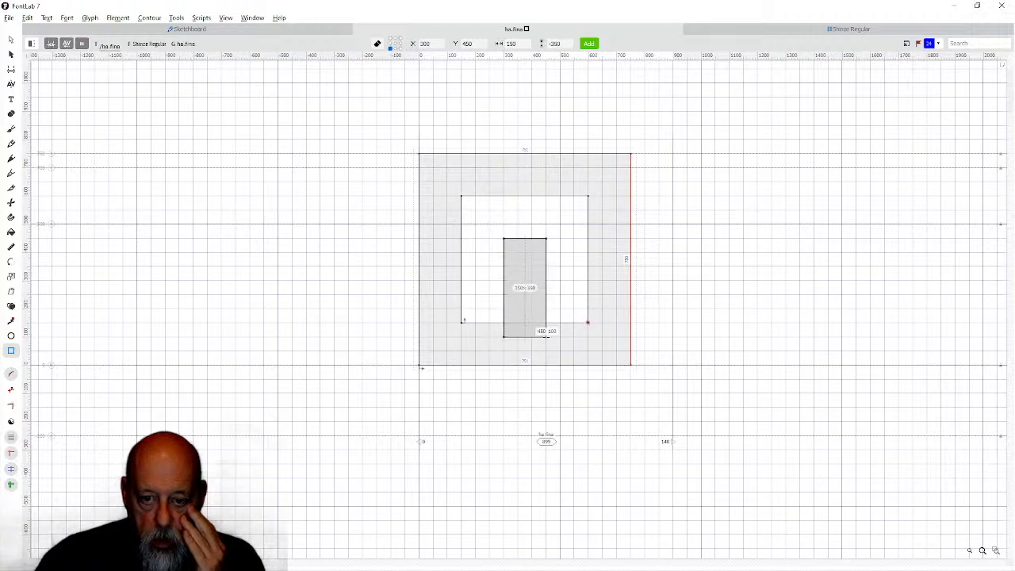
pyautogui.click(11, 39)
# Try to remove the overlap between the central bar and the frame with only their lower nodes selected.
pyautogui.moveTo(454, 319); pyautogui.dragTo(594, 351)
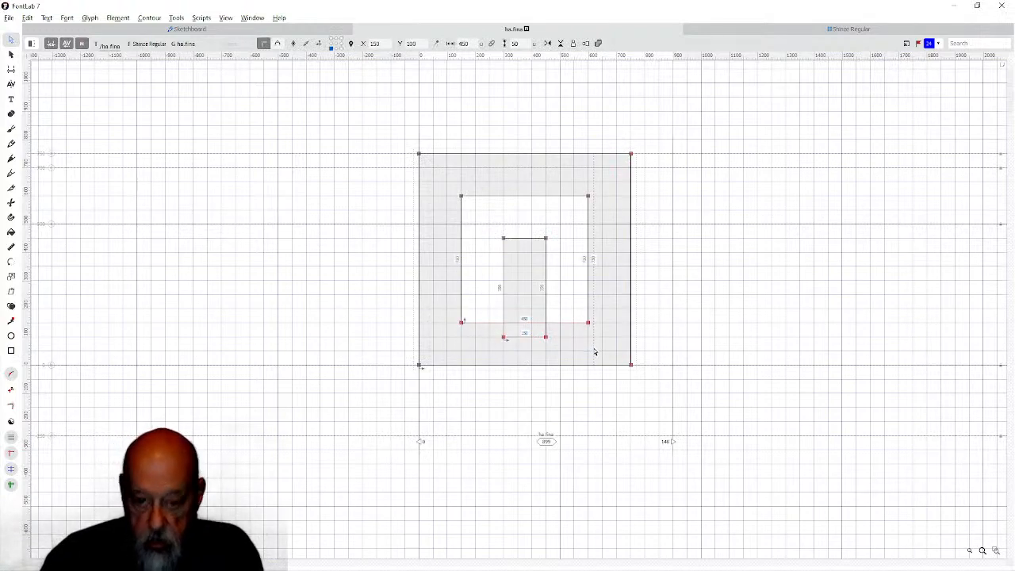
pyautogui.hotkey('ctrl', 'shift', 'o')
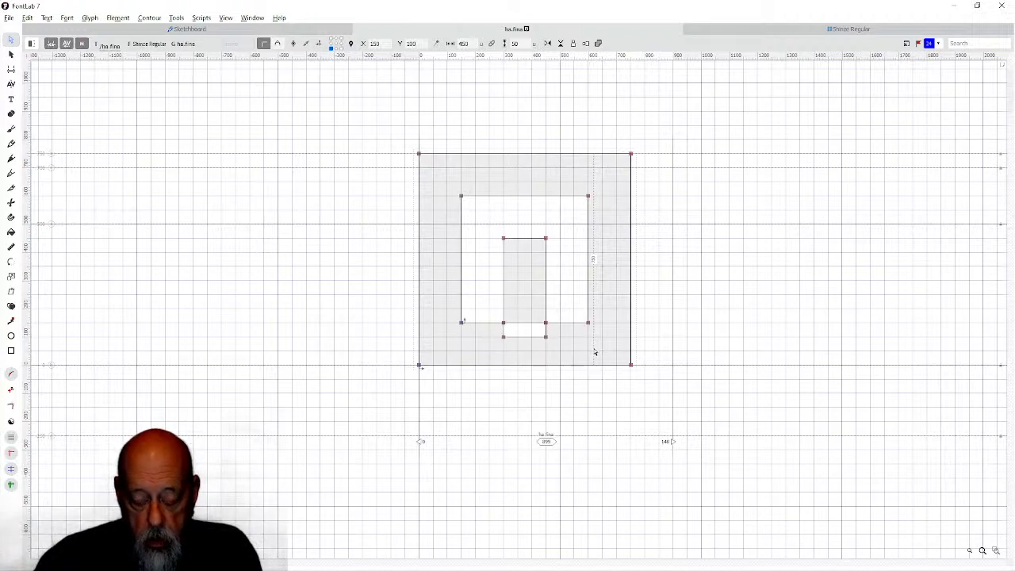
pyautogui.hotkey('ctrl', 'z')
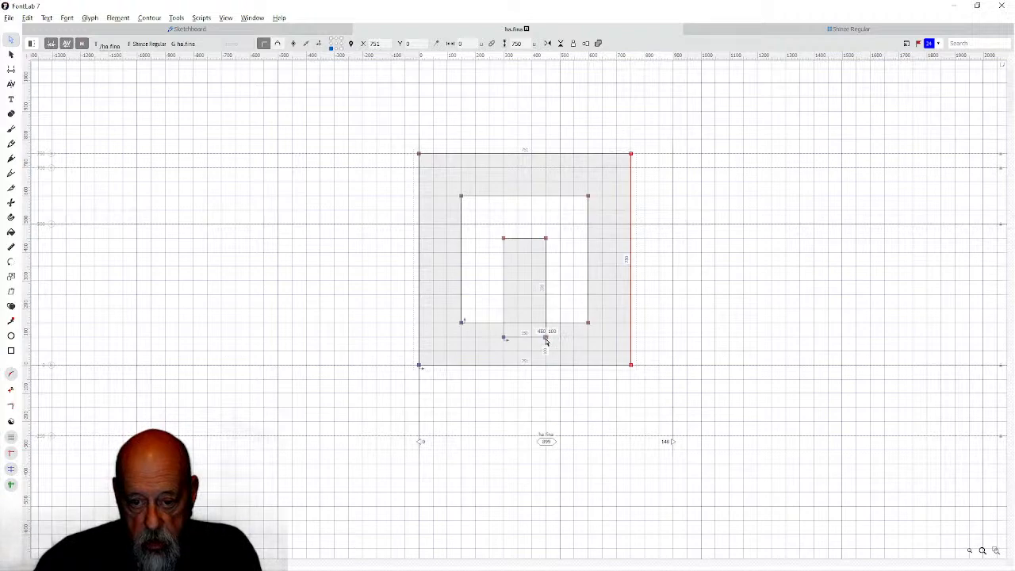
# Raise the central bar's bottom edge to Y 150 and remove the overlap across all ha.fina contours.
pyautogui.moveTo(486, 331); pyautogui.dragTo(542, 324)
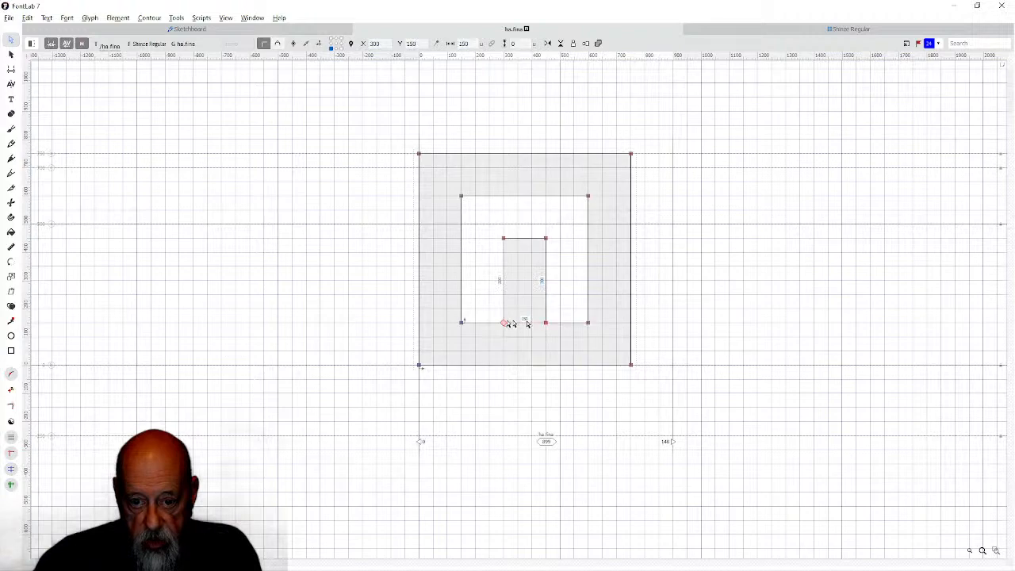
pyautogui.moveTo(446, 312); pyautogui.dragTo(600, 342)
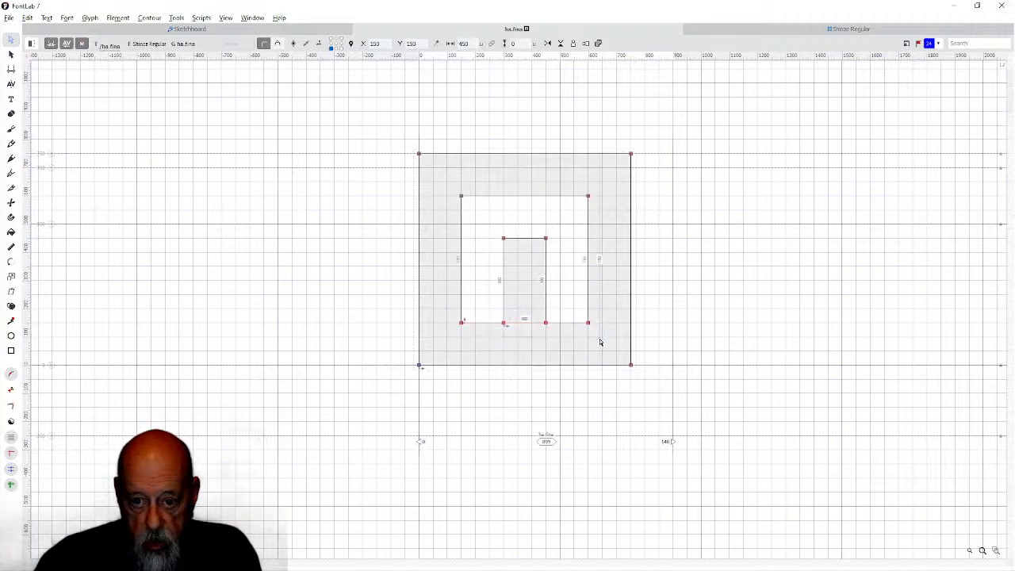
pyautogui.moveTo(363, 104); pyautogui.dragTo(681, 405)
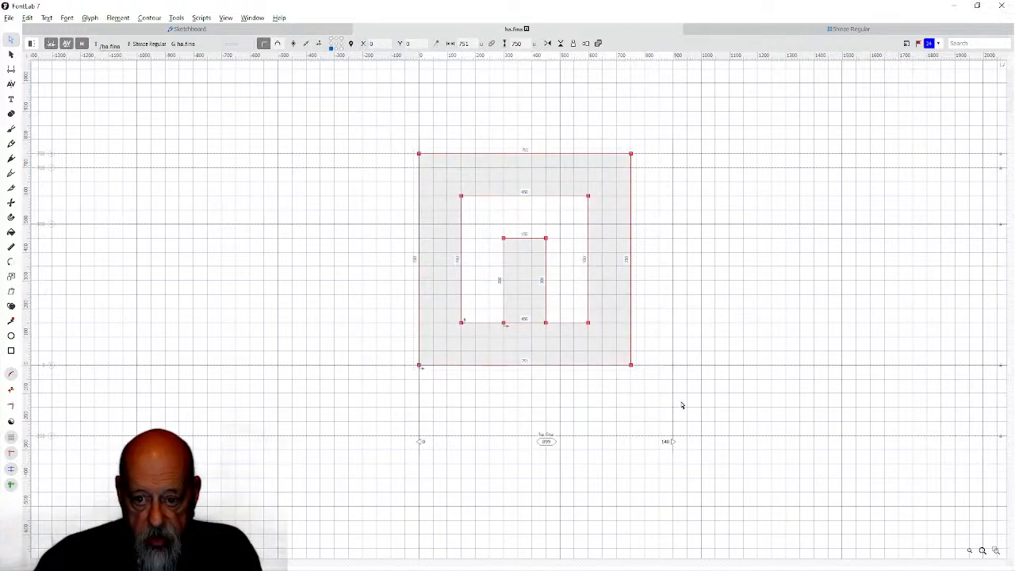
pyautogui.hotkey('ctrl', 'shift', 'o')
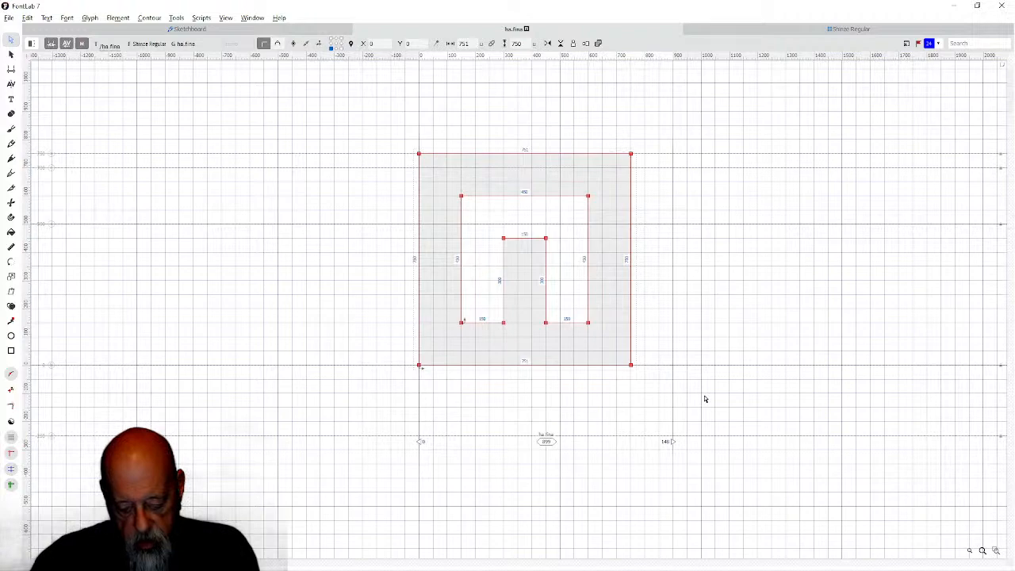
# Paste the ha.fina outline into hu.fina and widen its advance width to about 899.
pyautogui.click(730, 30)
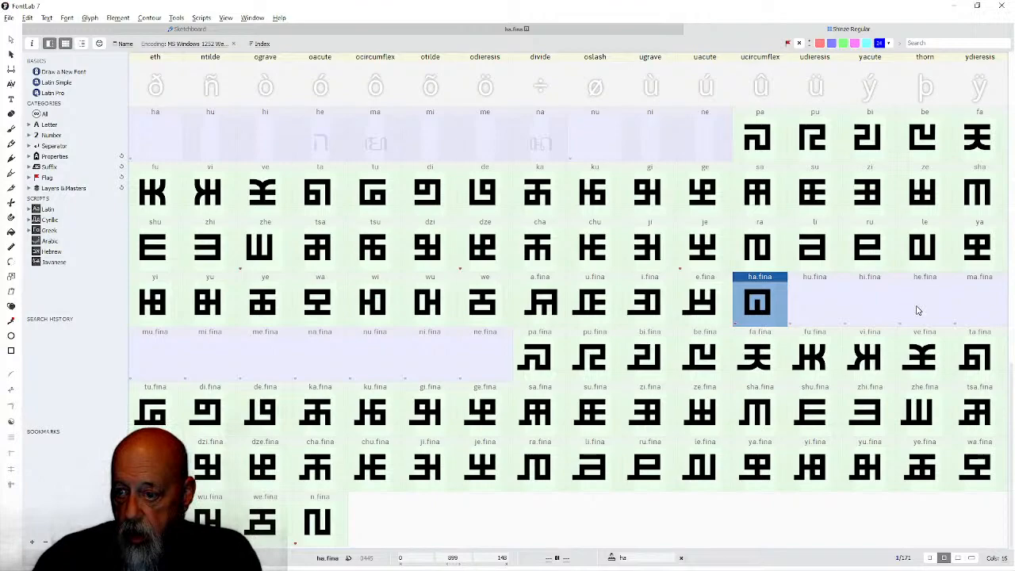
pyautogui.doubleClick(811, 304)
pyautogui.hotkey('ctrl', 'v')
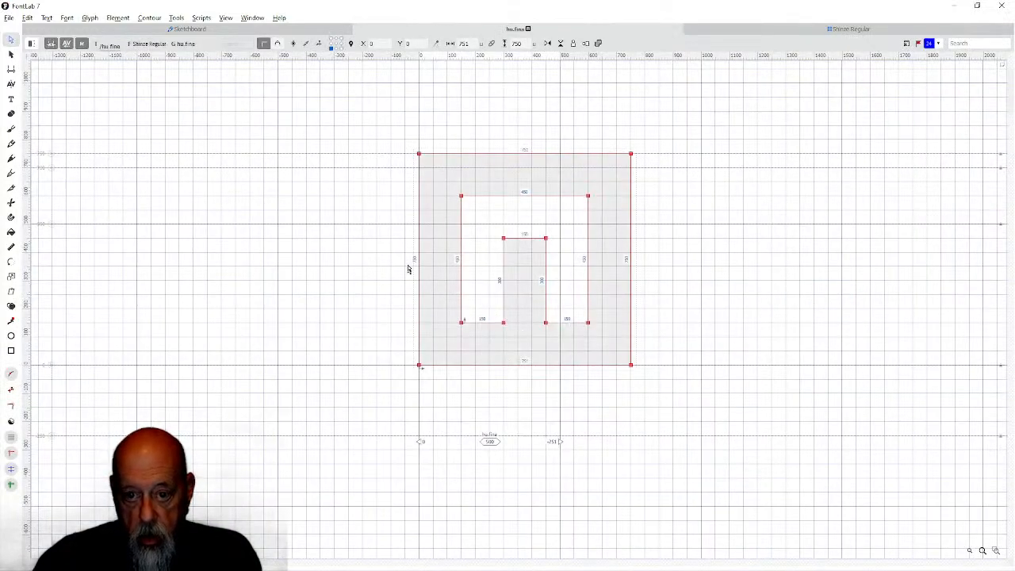
pyautogui.moveTo(560, 441); pyautogui.dragTo(672, 441)
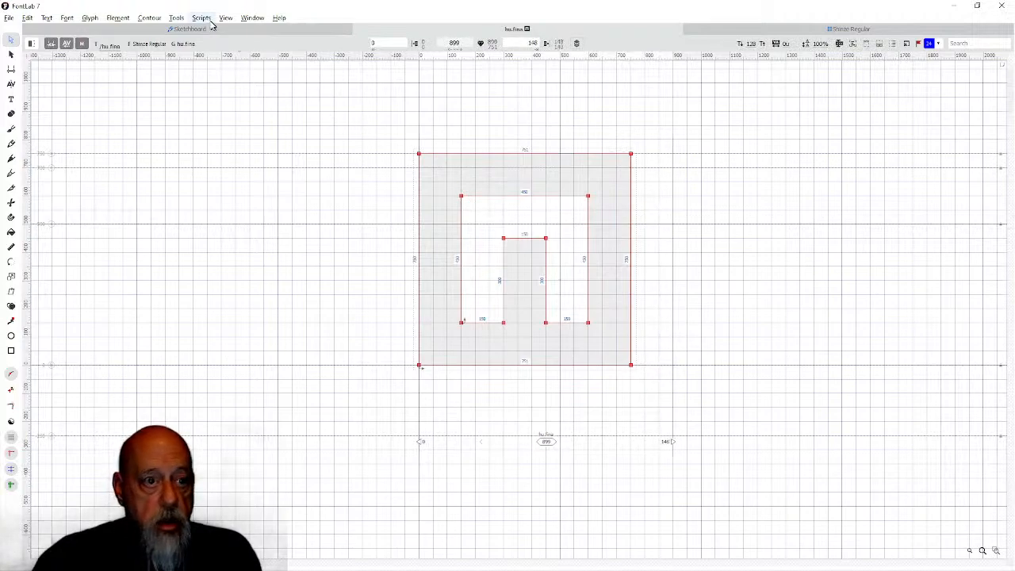
# Rotate the pasted hu.fina outline by 90°.
pyautogui.click(176, 18)
pyautogui.moveTo(190, 42)
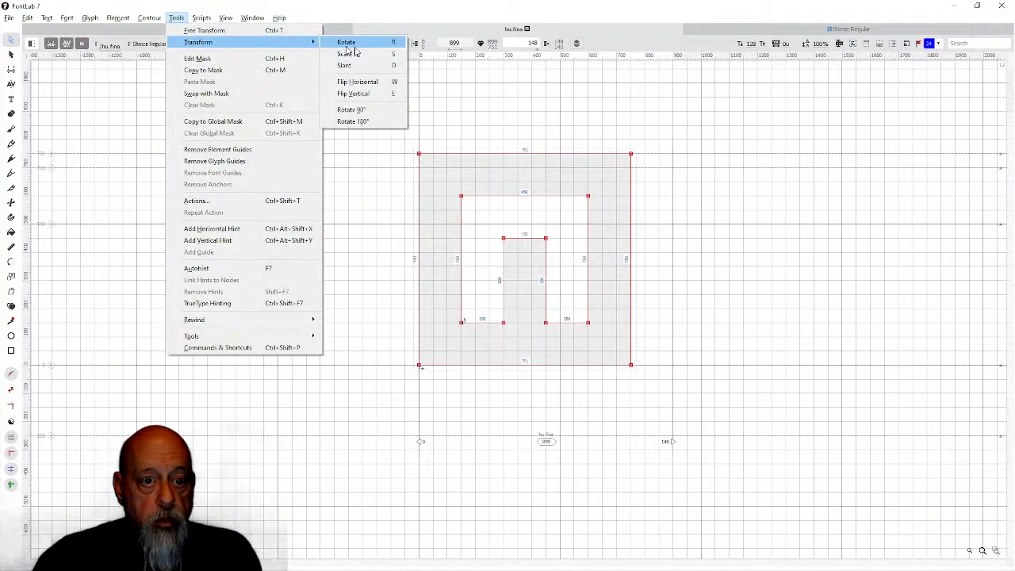
pyautogui.click(354, 109)
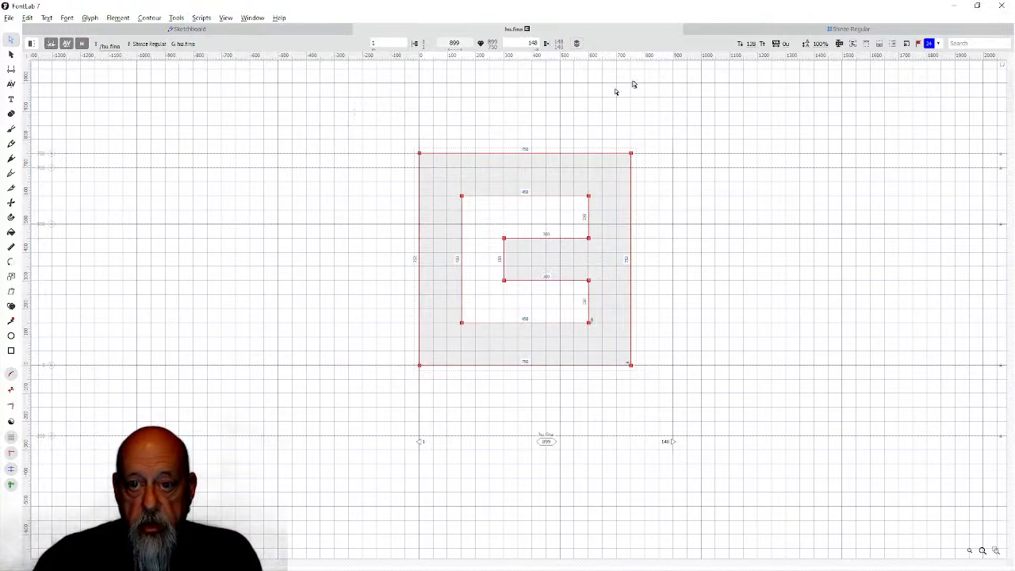
# Paste the ha.fina outline into hi.fina and widen its advance width to about 898.
pyautogui.click(749, 29)
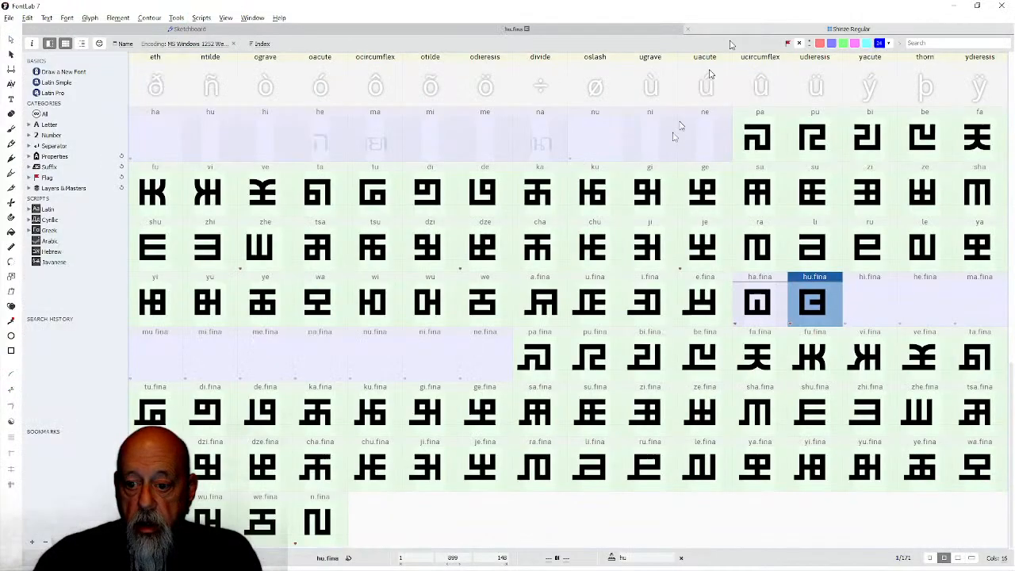
pyautogui.doubleClick(864, 307)
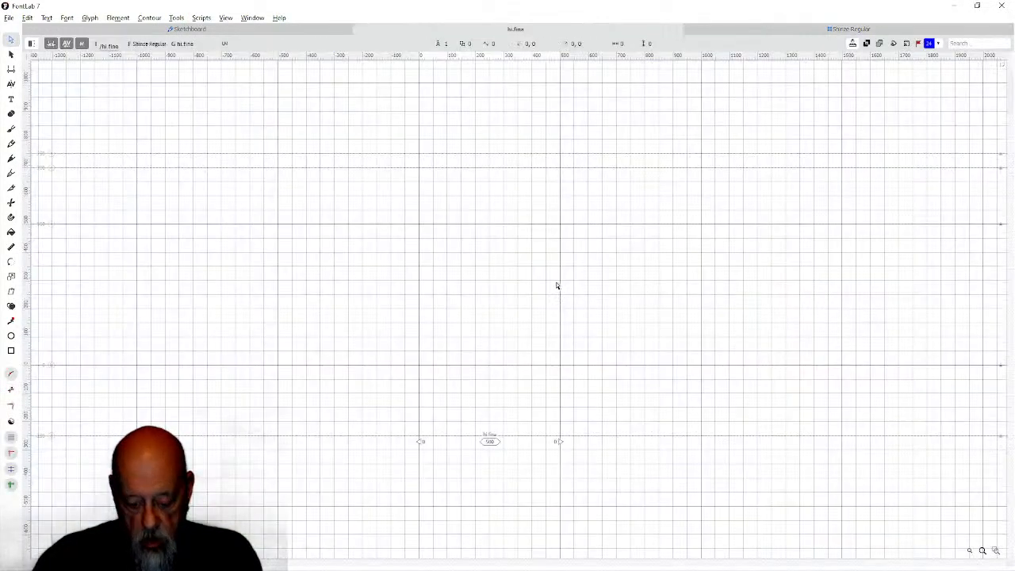
pyautogui.hotkey('ctrl', 'v')
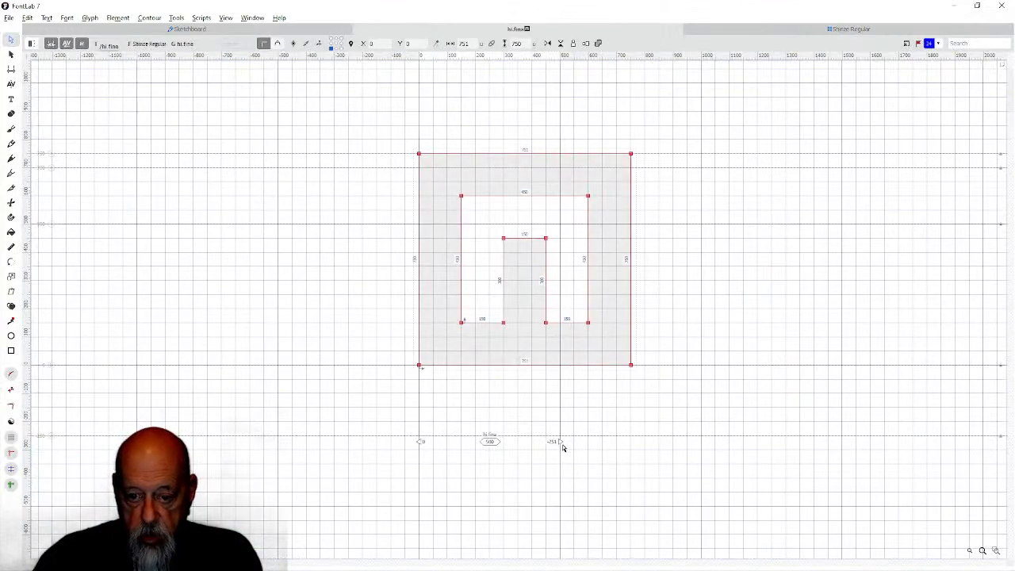
pyautogui.moveTo(576, 441); pyautogui.dragTo(671, 447)
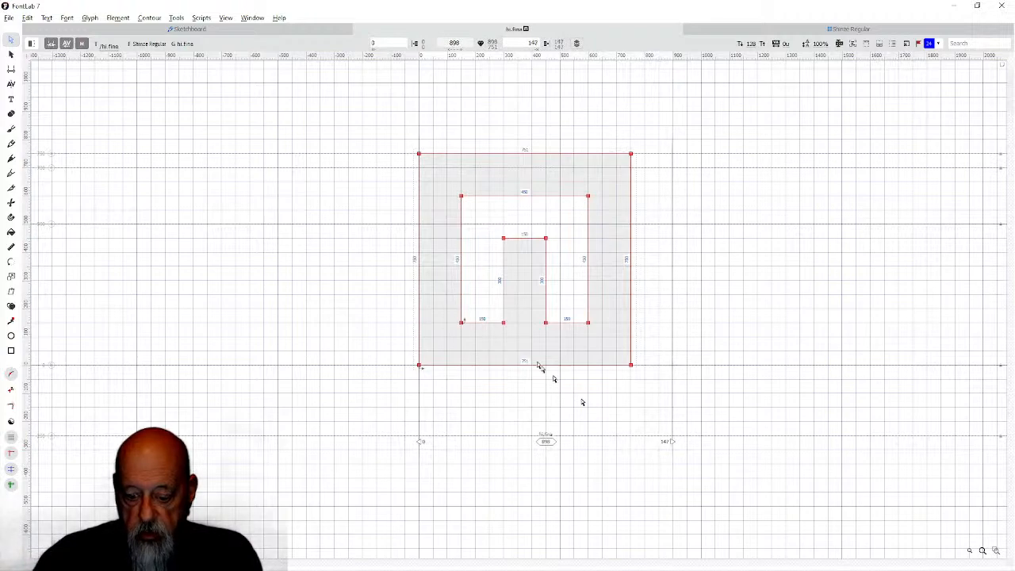
# Rotate the hi.fina outline by 180° and by a further 90° so its central bar extends from the left side.
pyautogui.click(178, 17)
pyautogui.moveTo(199, 42)
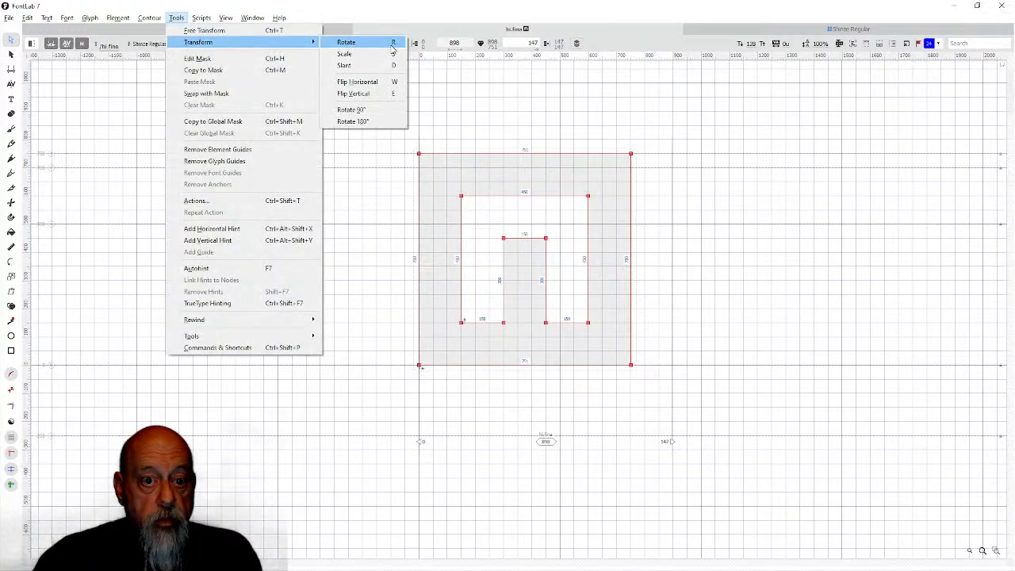
pyautogui.click(353, 121)
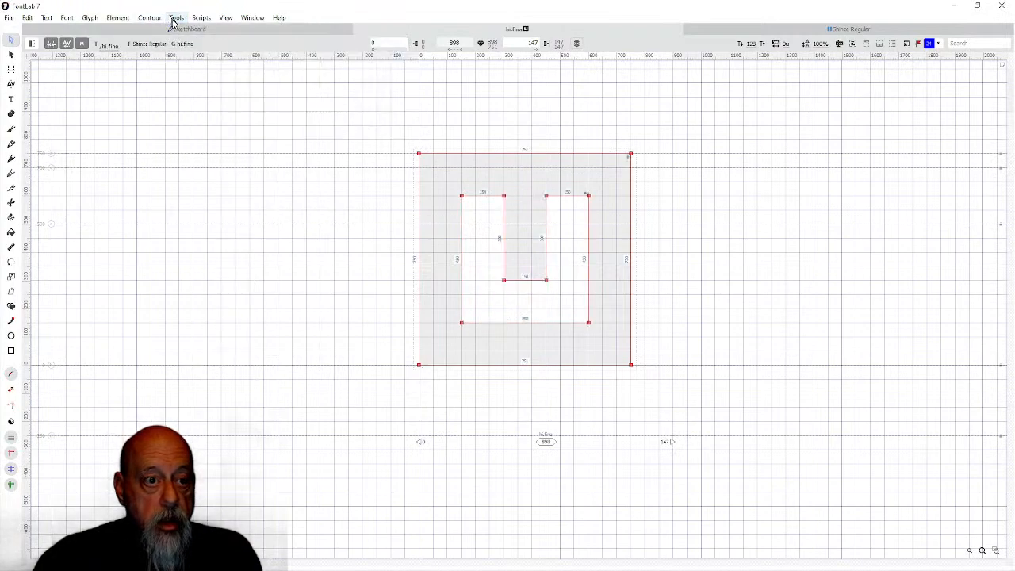
pyautogui.click(176, 19)
pyautogui.moveTo(199, 42)
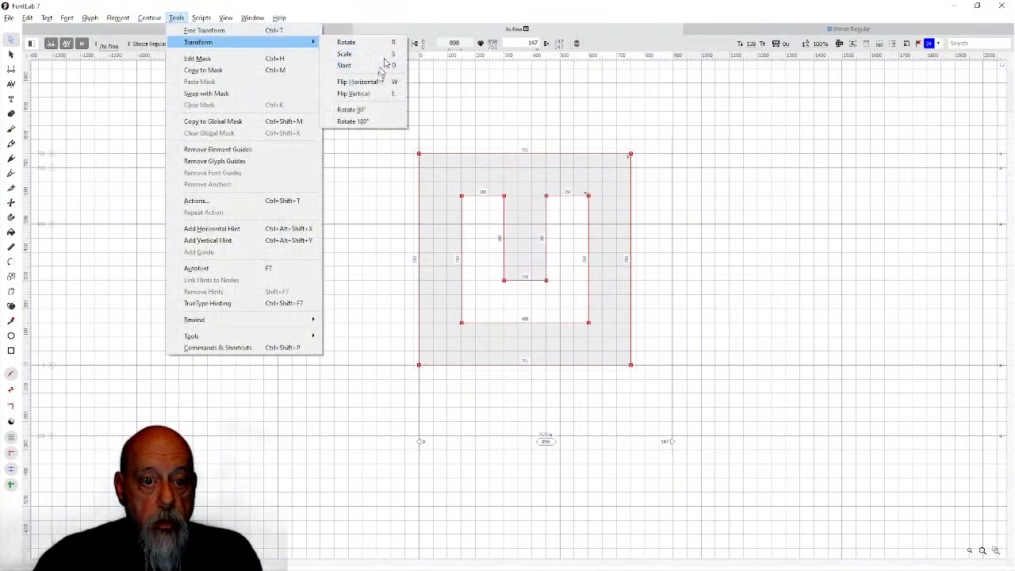
pyautogui.click(376, 110)
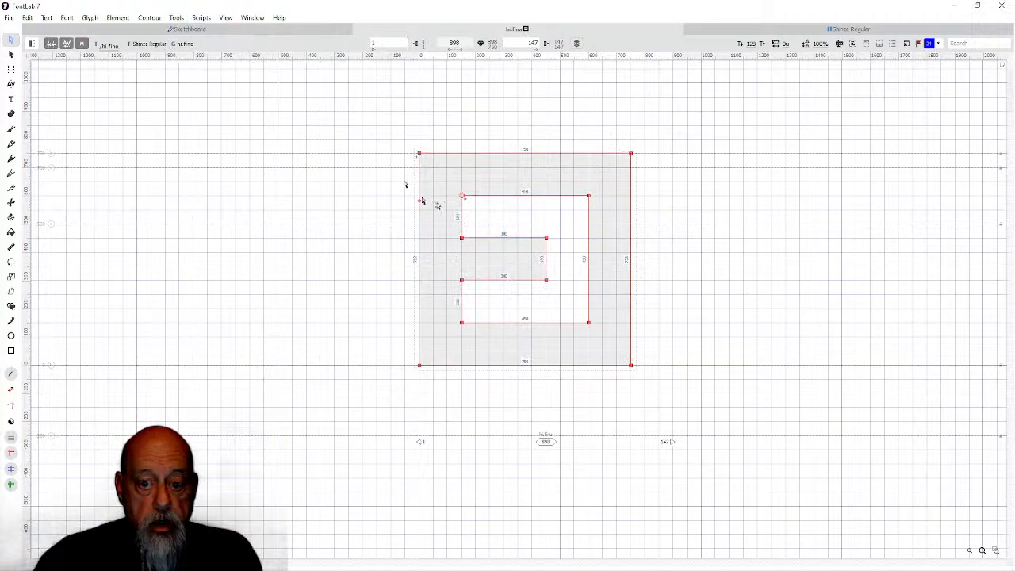
# Open he.fina and paste the ha.fina outline into it.
pyautogui.click(709, 29)
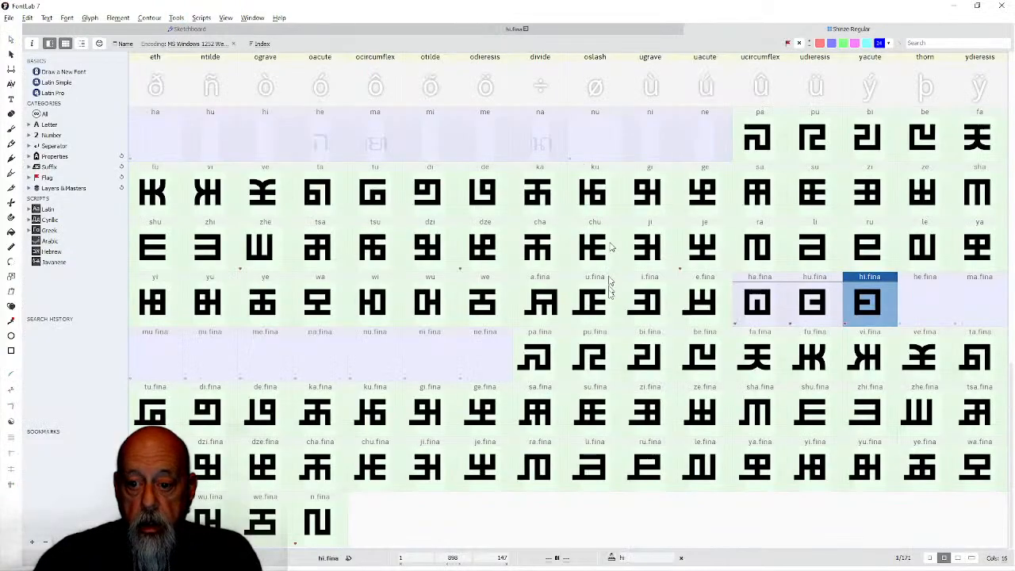
pyautogui.doubleClick(924, 311)
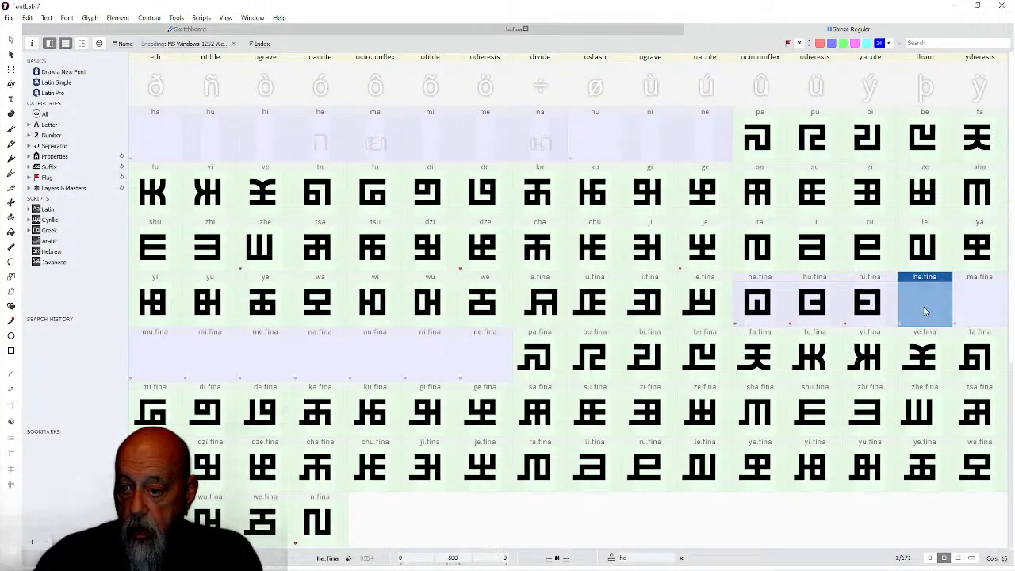
pyautogui.hotkey('ctrl', 'v')
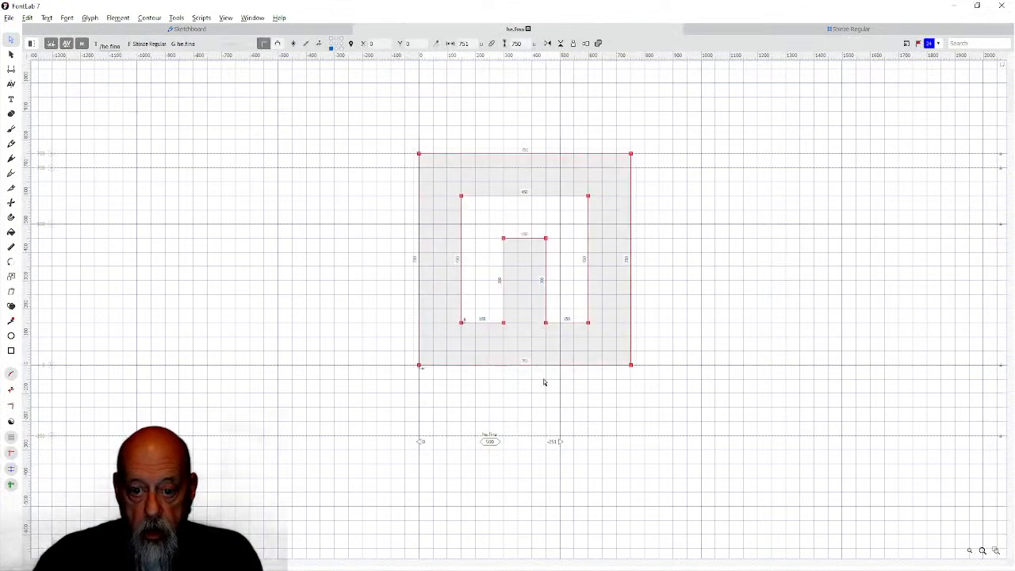
# Rotate the he.fina outline by 180° and widen the glyph's advance width to about 899.
pyautogui.click(176, 17)
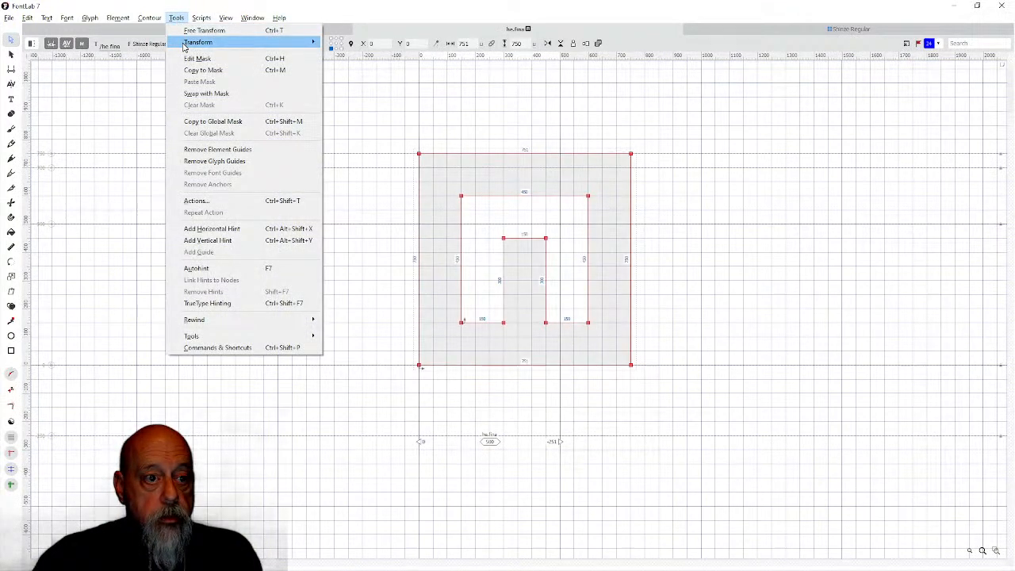
pyautogui.moveTo(238, 42)
pyautogui.click(341, 120)
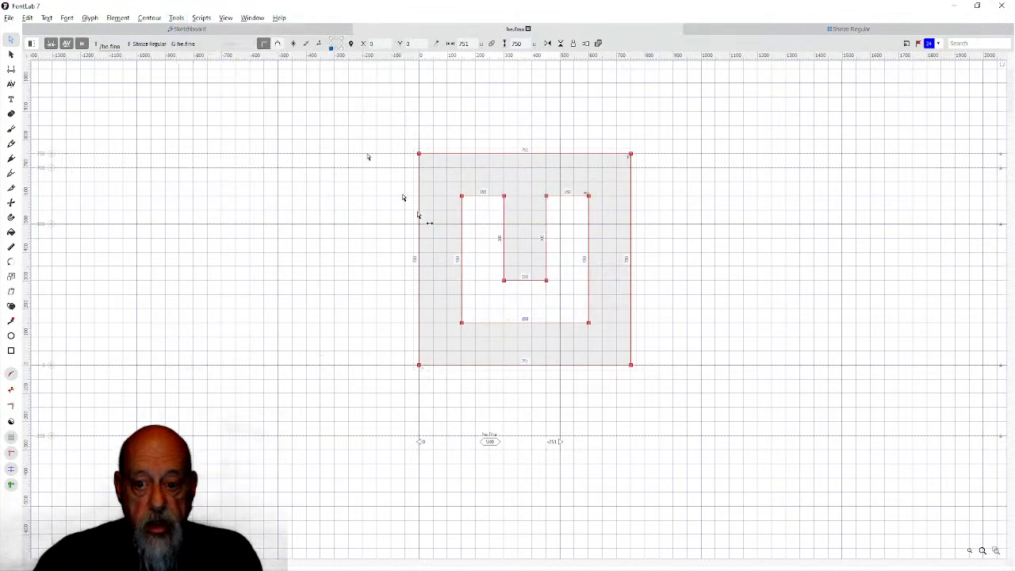
pyautogui.moveTo(559, 441); pyautogui.dragTo(670, 442)
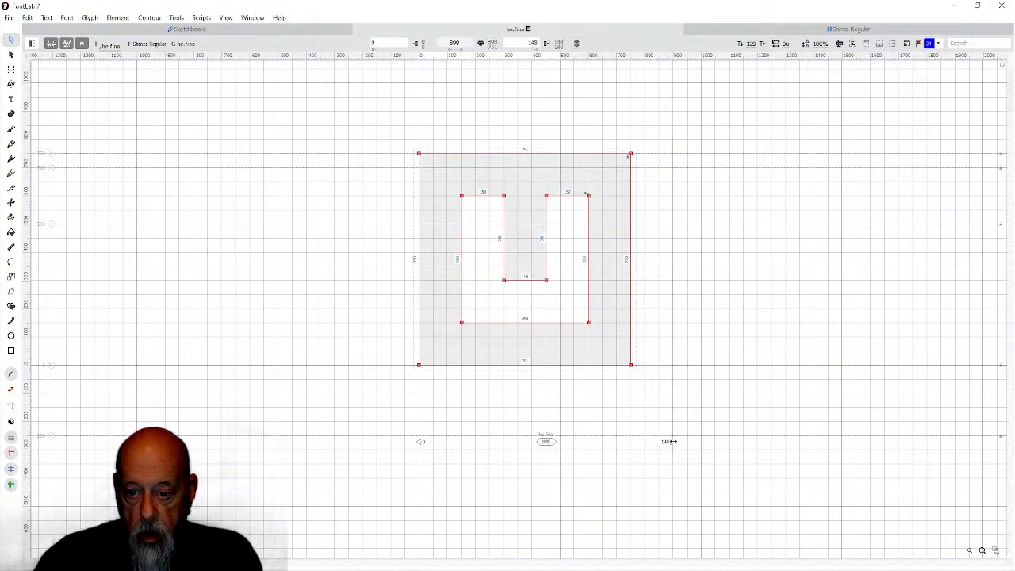
# Flag the four final forms ha.fina, hu.fina, hi.fina and he.fina green in the font overview.
pyautogui.click(719, 30)
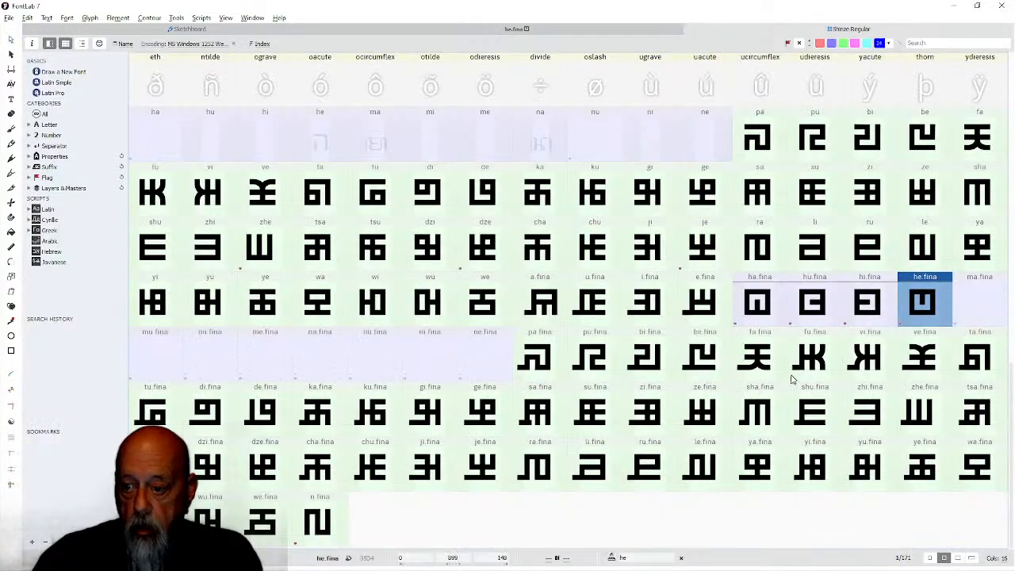
pyautogui.click(749, 308)
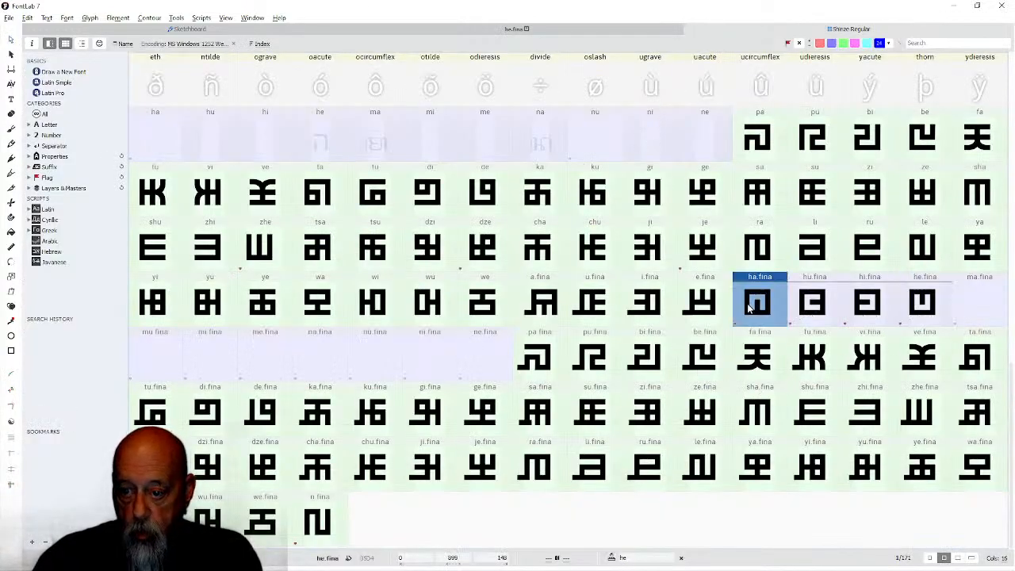
pyautogui.keyDown('shift'); pyautogui.click(922, 313); pyautogui.keyUp('shift')
pyautogui.rightClick(922, 313)
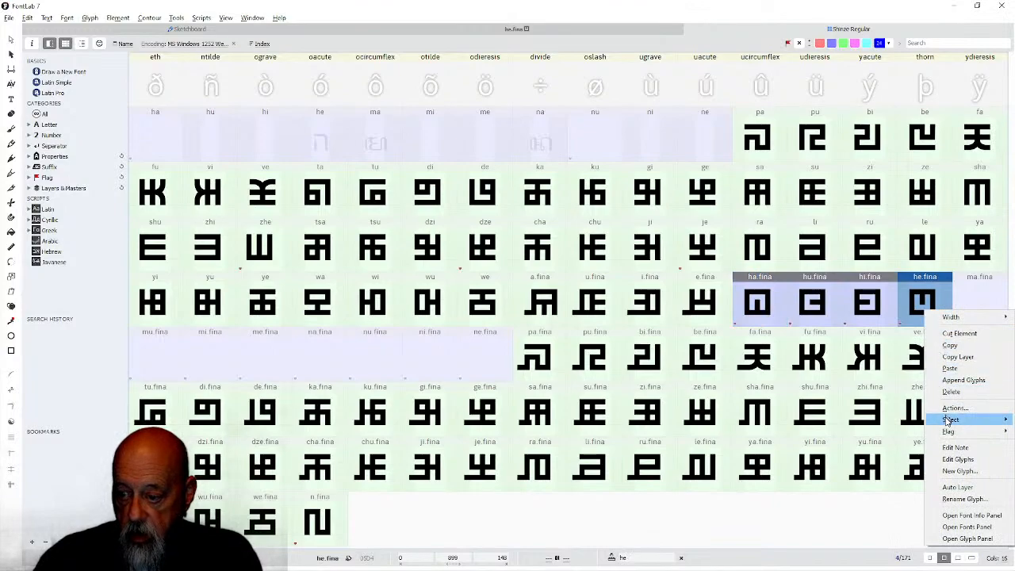
pyautogui.moveTo(950, 430)
pyautogui.click(893, 498)
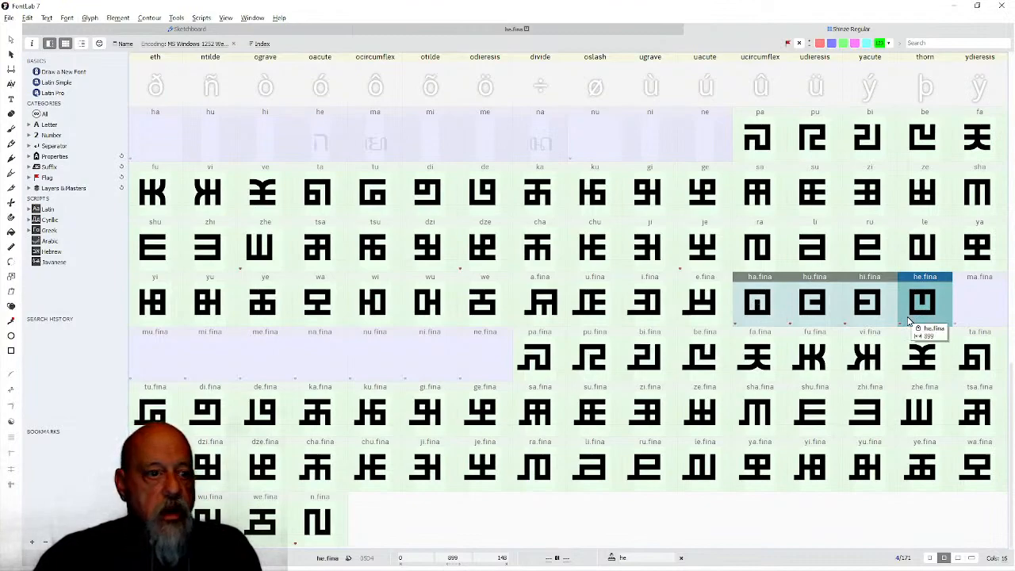
# Copy the whole ha.fina outline into the ha glyph and widen its advance width to about 899.
pyautogui.doubleClick(766, 312)
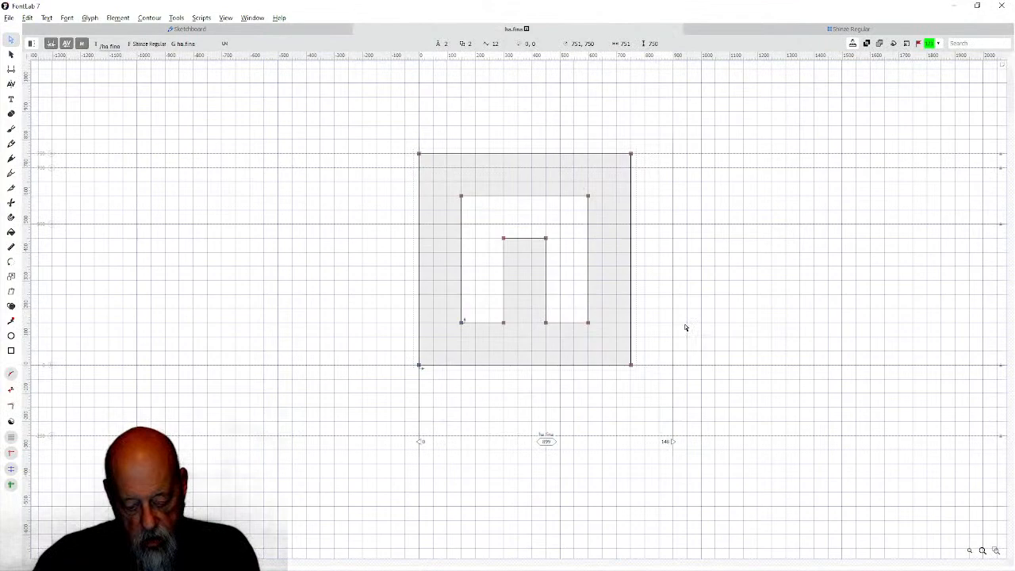
pyautogui.hotkey('ctrl', 'a')
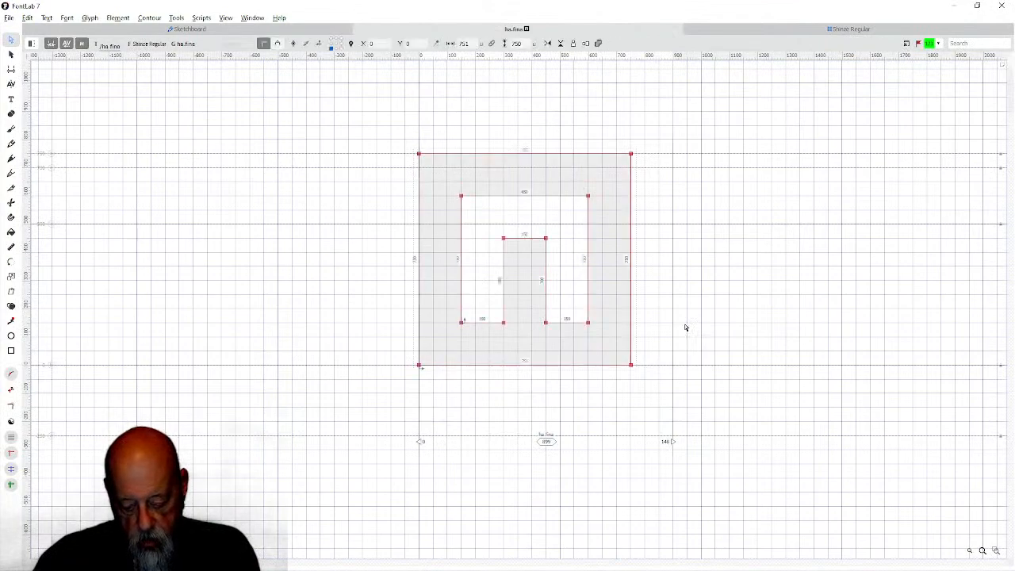
pyautogui.click(766, 29)
pyautogui.doubleClick(148, 136)
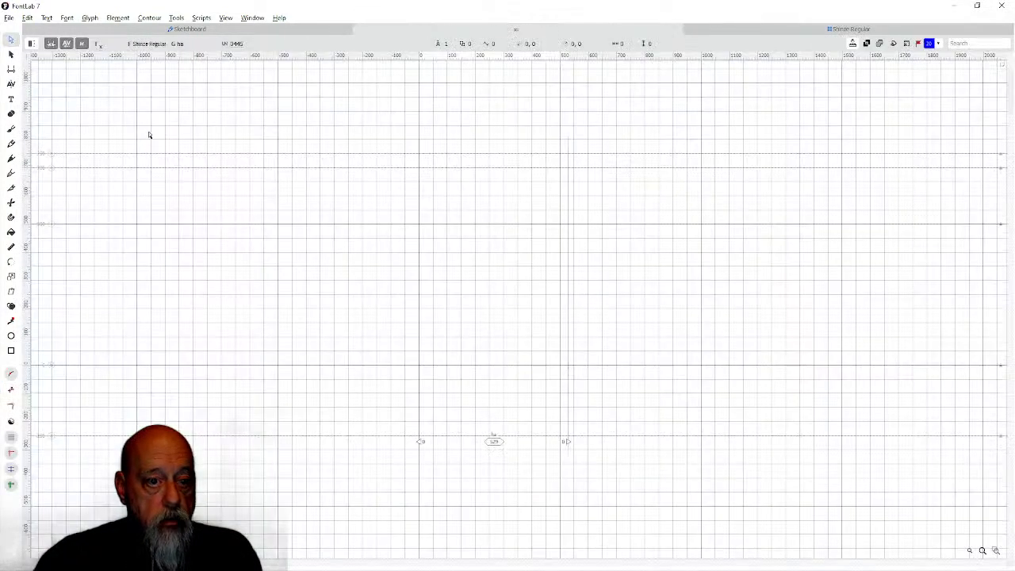
pyautogui.hotkey('ctrl', 'v')
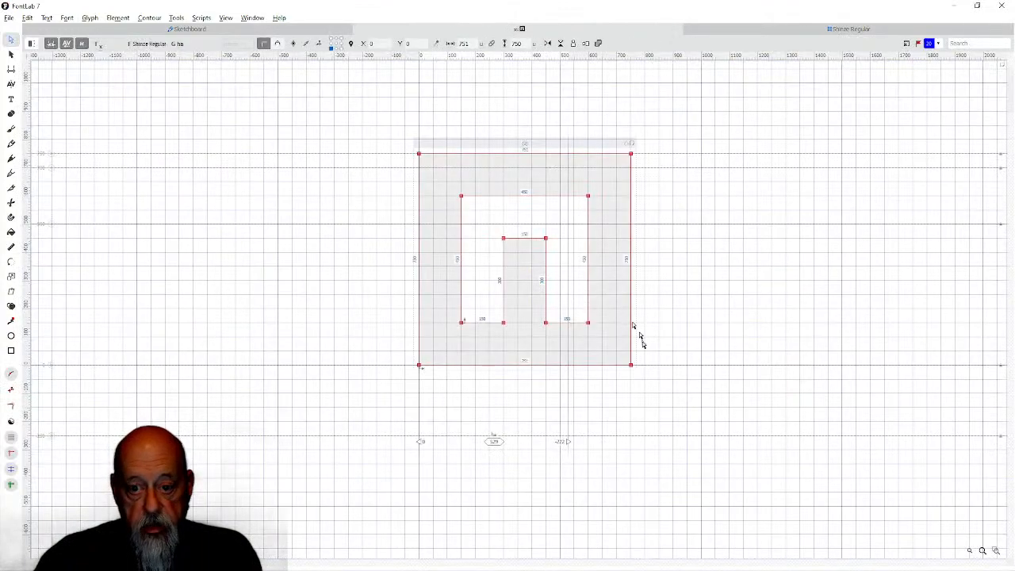
pyautogui.click(571, 445)
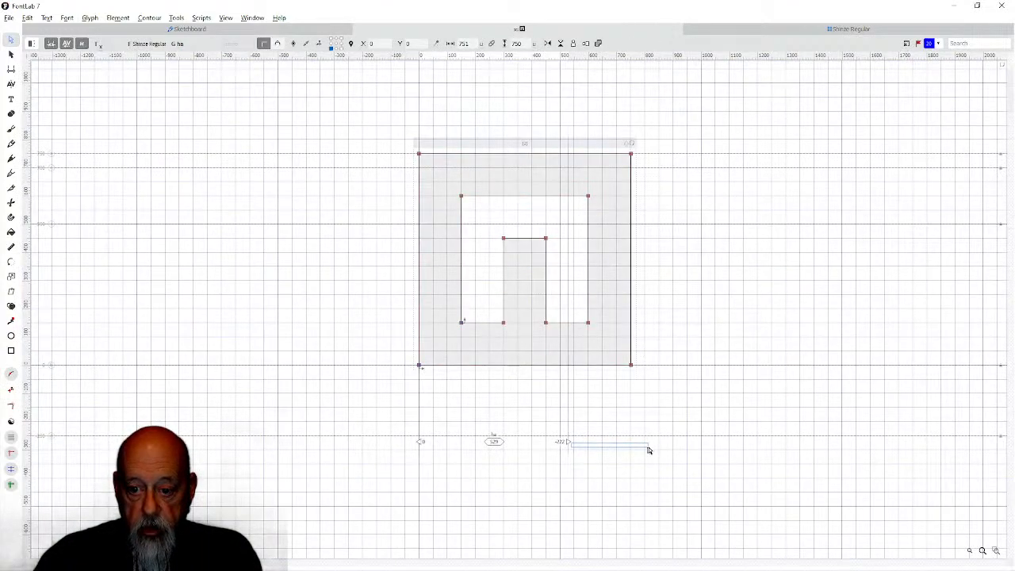
pyautogui.moveTo(567, 440); pyautogui.dragTo(672, 444)
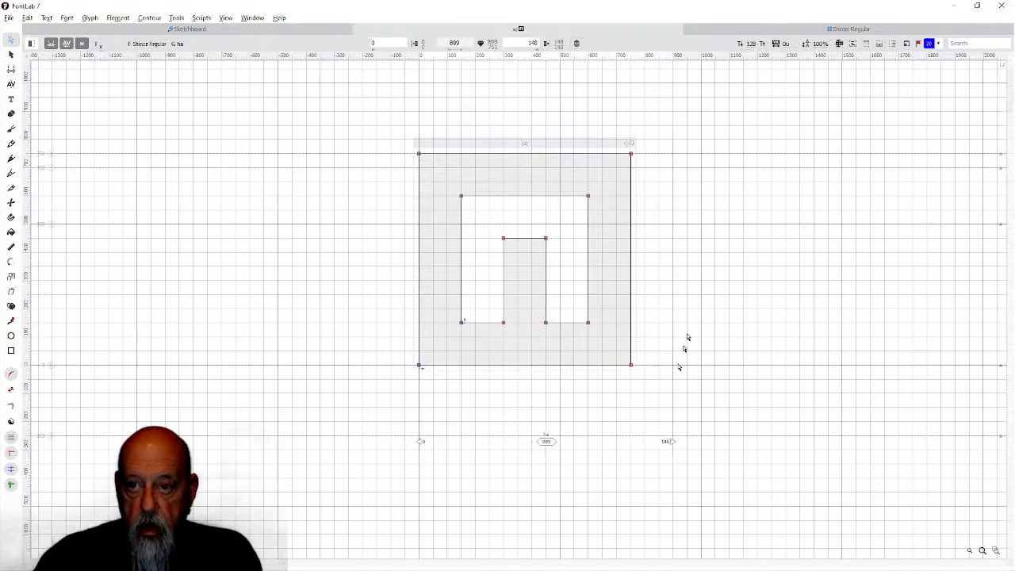
# Copy the whole hu.fina outline into the hu glyph and widen its advance width to about 899.
pyautogui.click(732, 32)
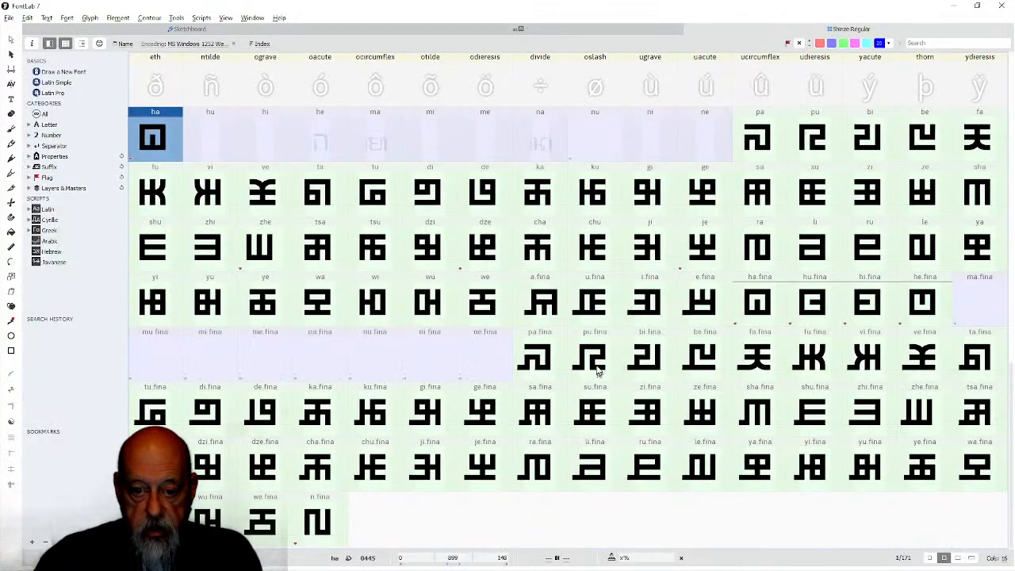
pyautogui.doubleClick(816, 308)
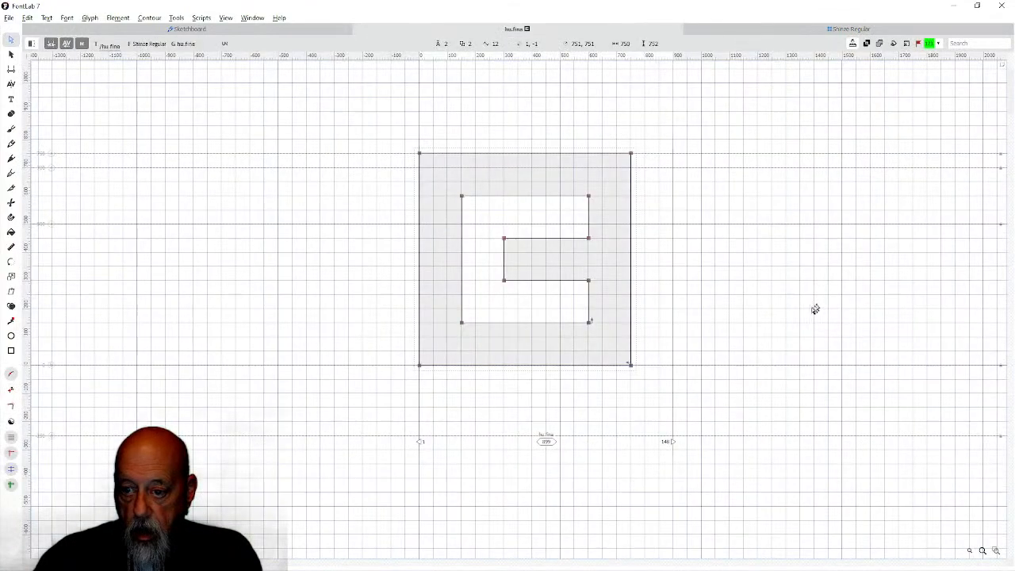
pyautogui.hotkey('ctrl', 'a')
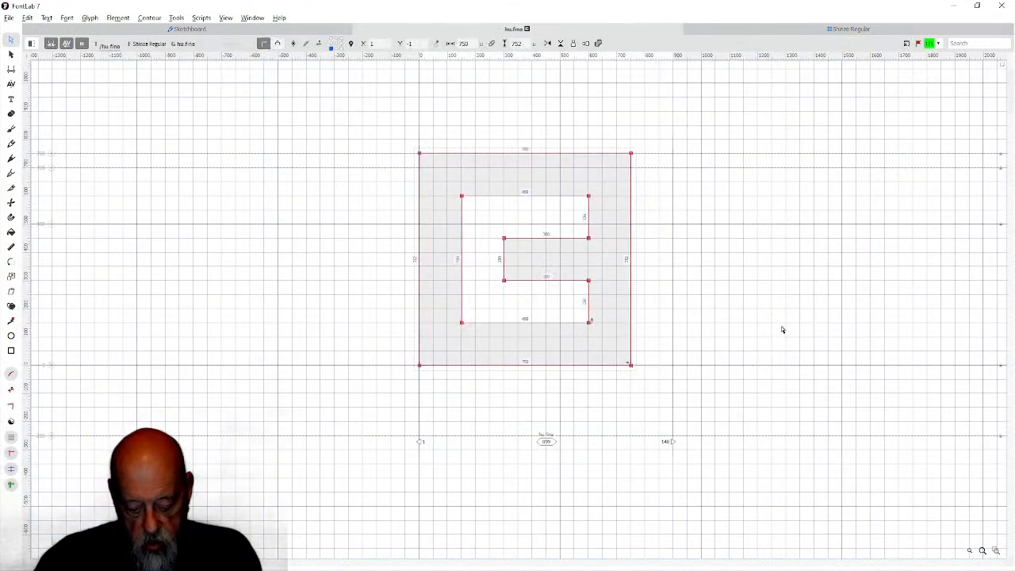
pyautogui.click(710, 35)
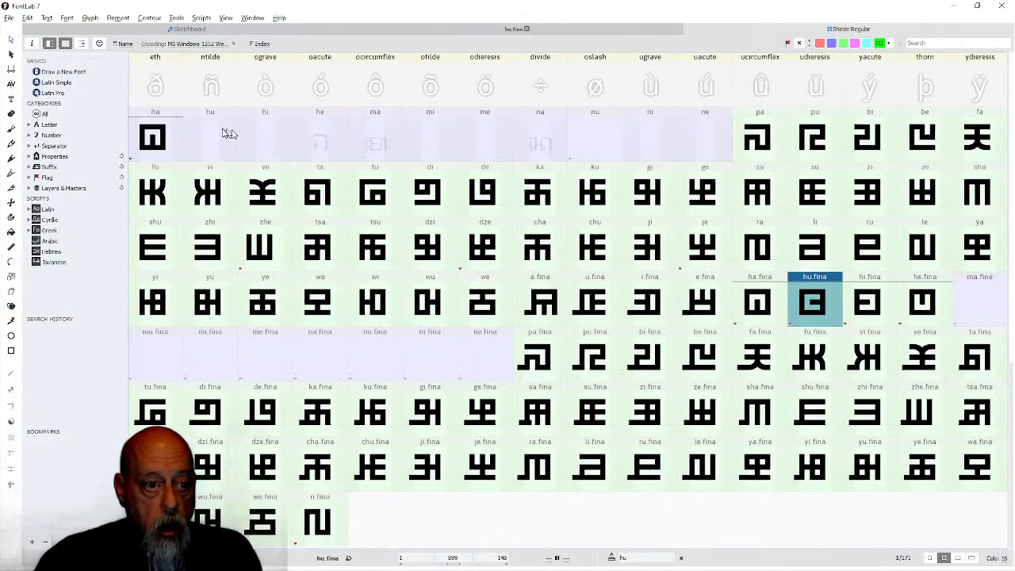
pyautogui.doubleClick(221, 133)
pyautogui.hotkey('ctrl', 'v')
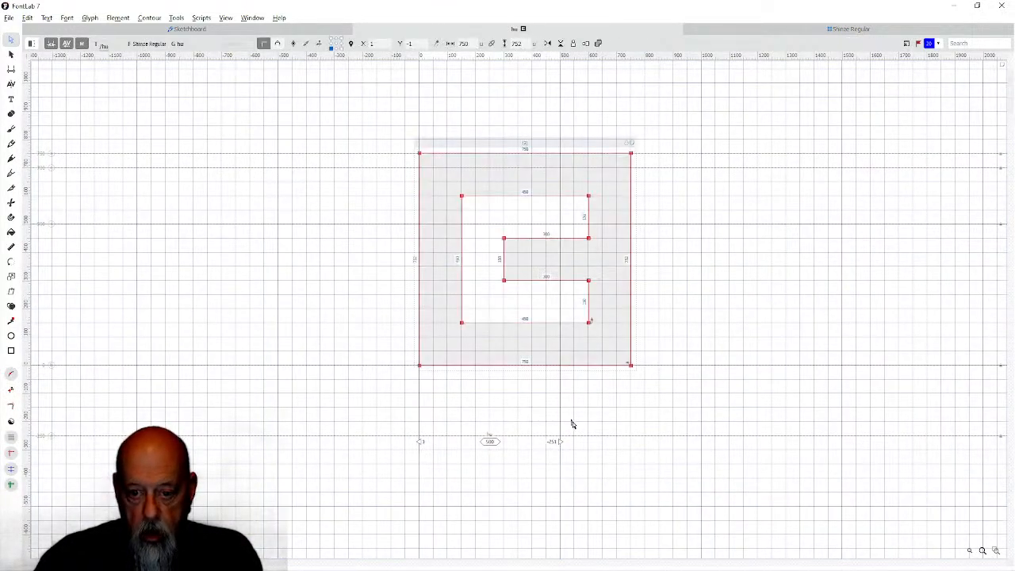
pyautogui.moveTo(559, 442); pyautogui.dragTo(670, 442)
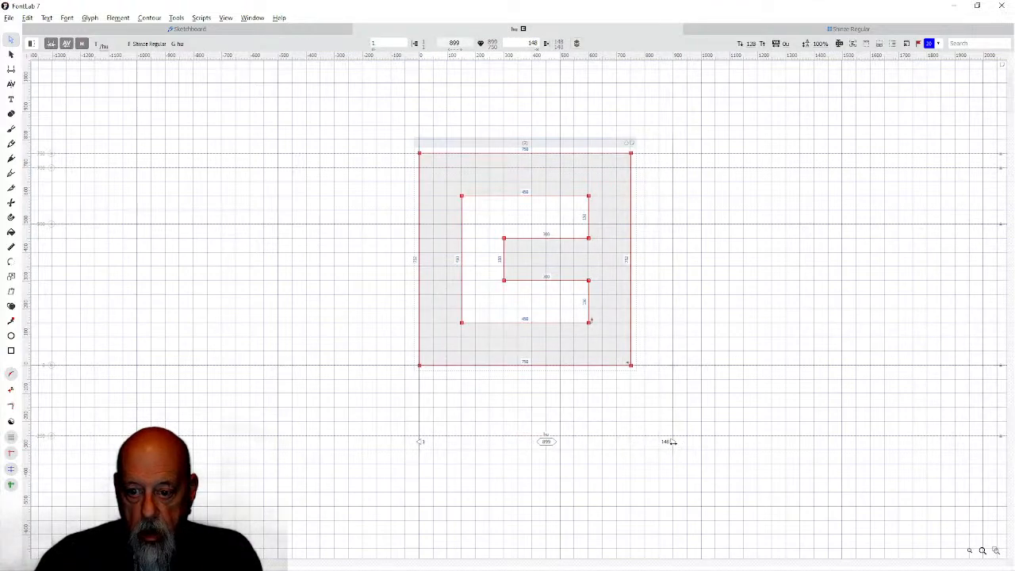
# Copy the whole hi.fina outline into the hi glyph and widen its advance width to about 899.
pyautogui.click(766, 32)
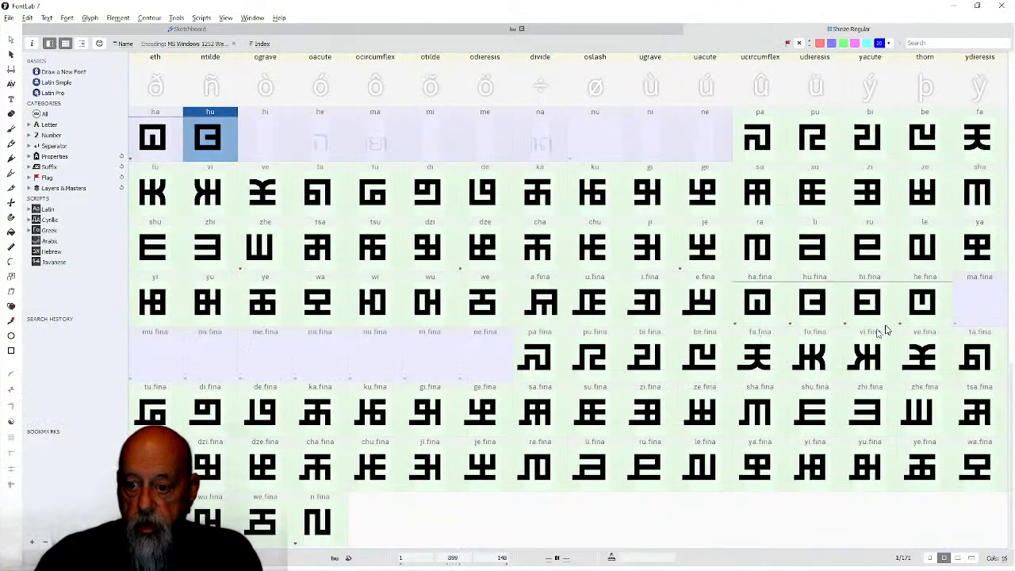
pyautogui.doubleClick(845, 310)
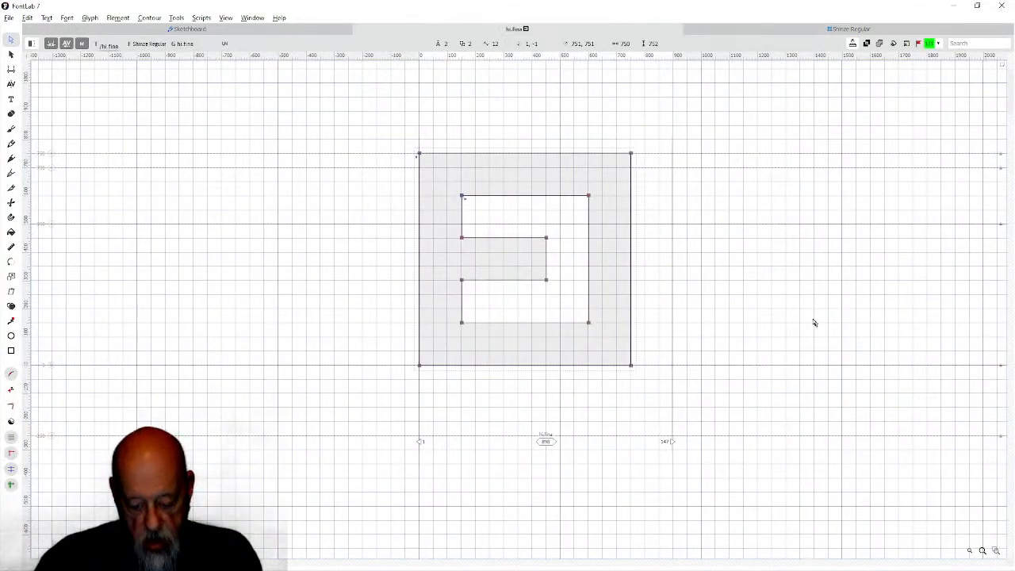
pyautogui.hotkey('ctrl', 'a')
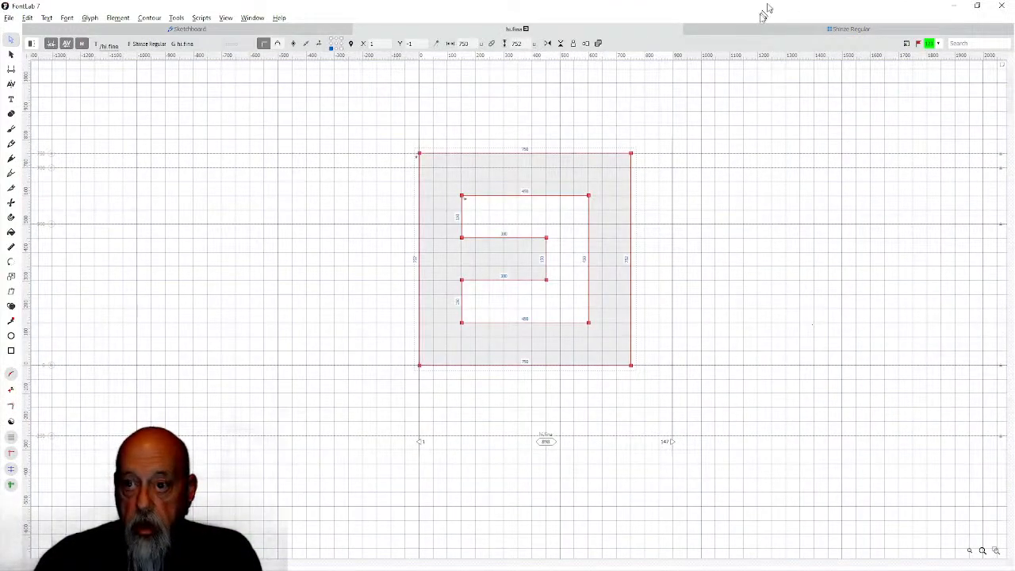
pyautogui.click(758, 29)
pyautogui.doubleClick(267, 140)
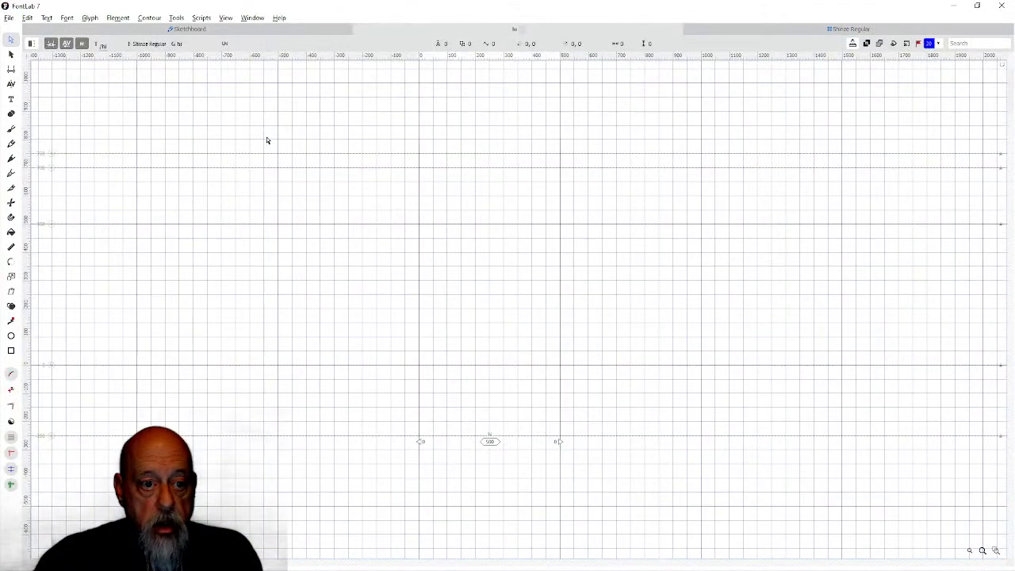
pyautogui.hotkey('ctrl', 'v')
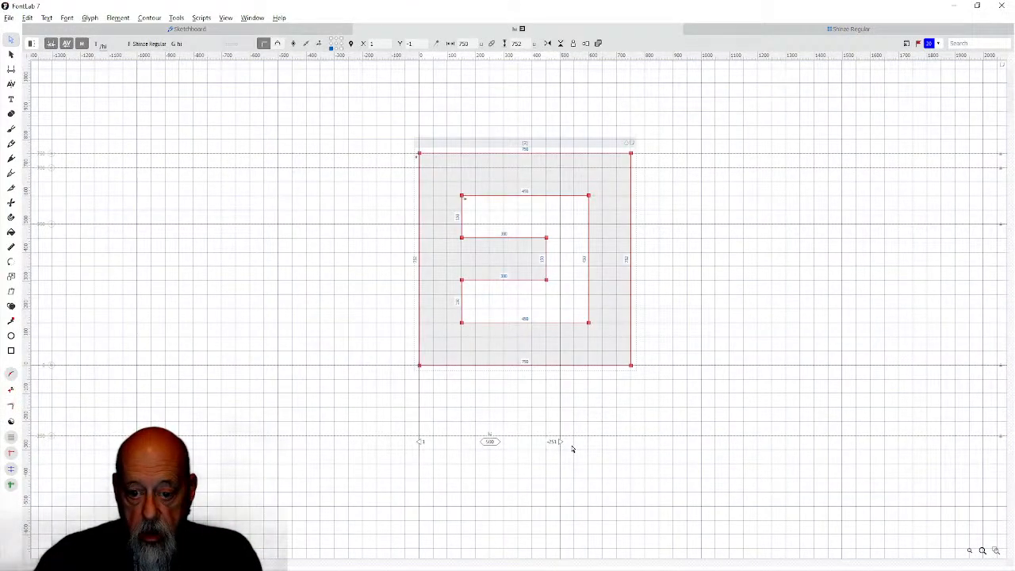
pyautogui.moveTo(559, 442); pyautogui.dragTo(672, 444)
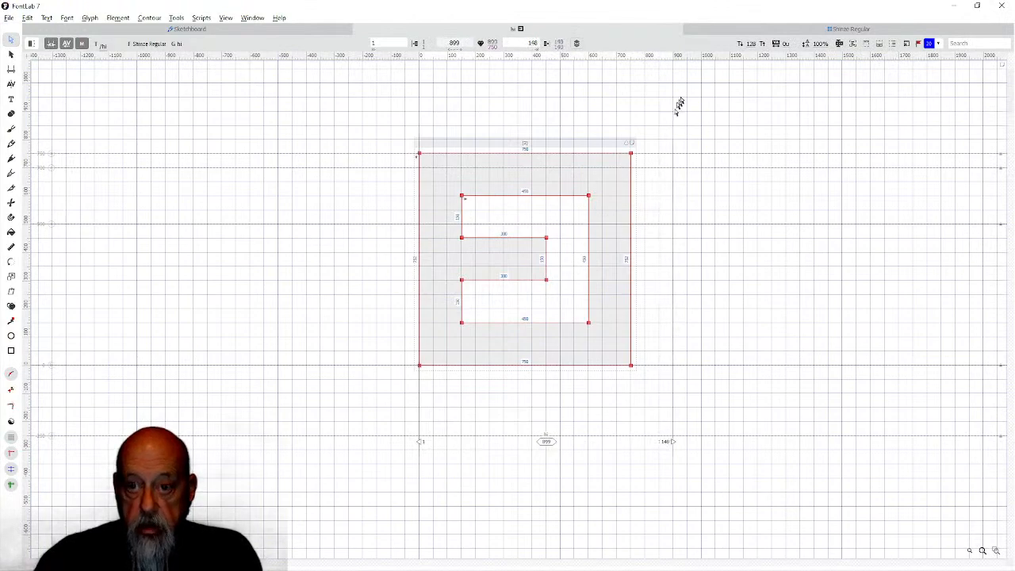
# Copy the whole he.fina outline into the he glyph and widen its advance width to about 899.
pyautogui.click(743, 31)
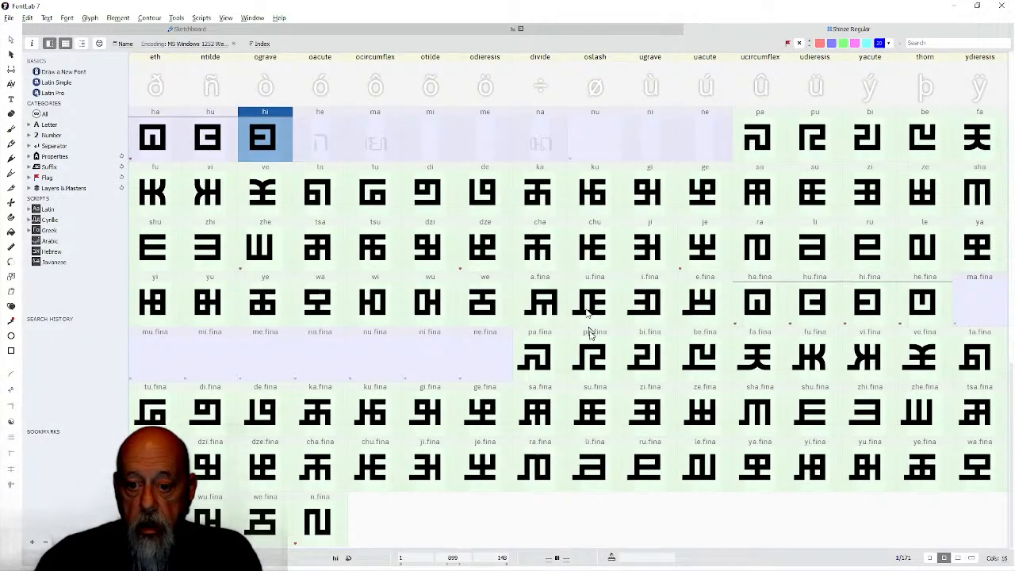
pyautogui.doubleClick(924, 305)
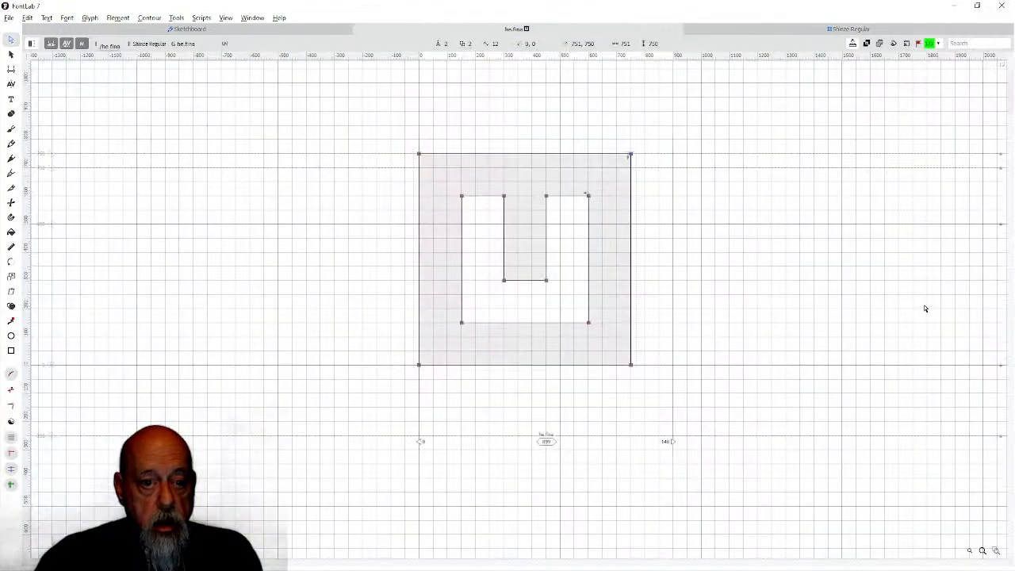
pyautogui.hotkey('ctrl', 'a')
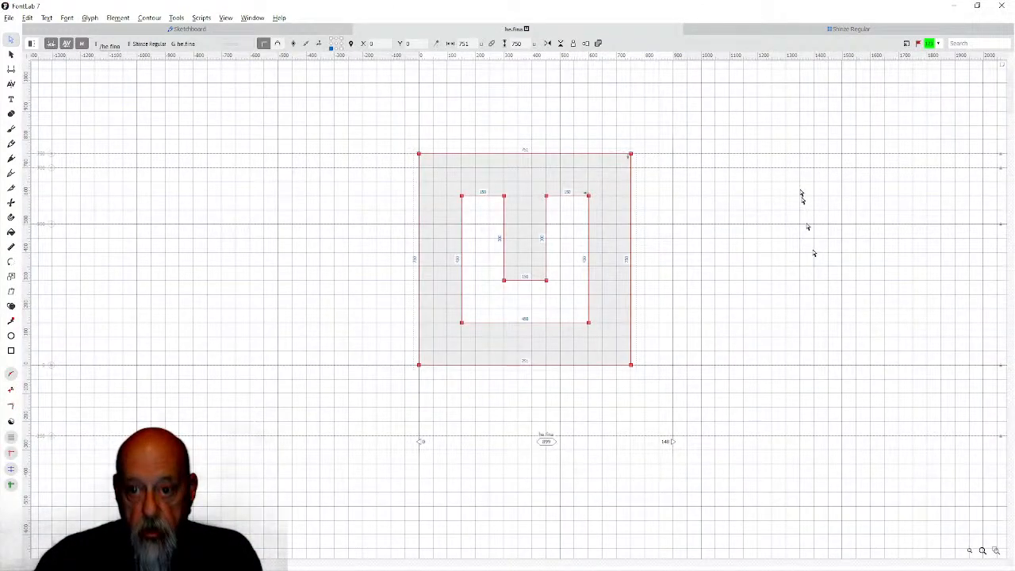
pyautogui.click(731, 30)
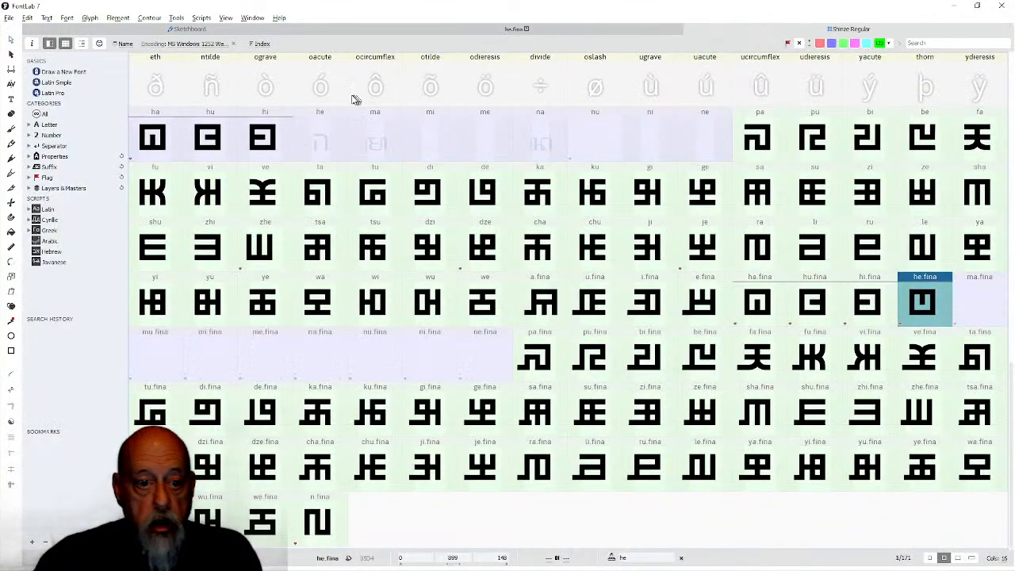
pyautogui.doubleClick(315, 140)
pyautogui.hotkey('ctrl', 'v')
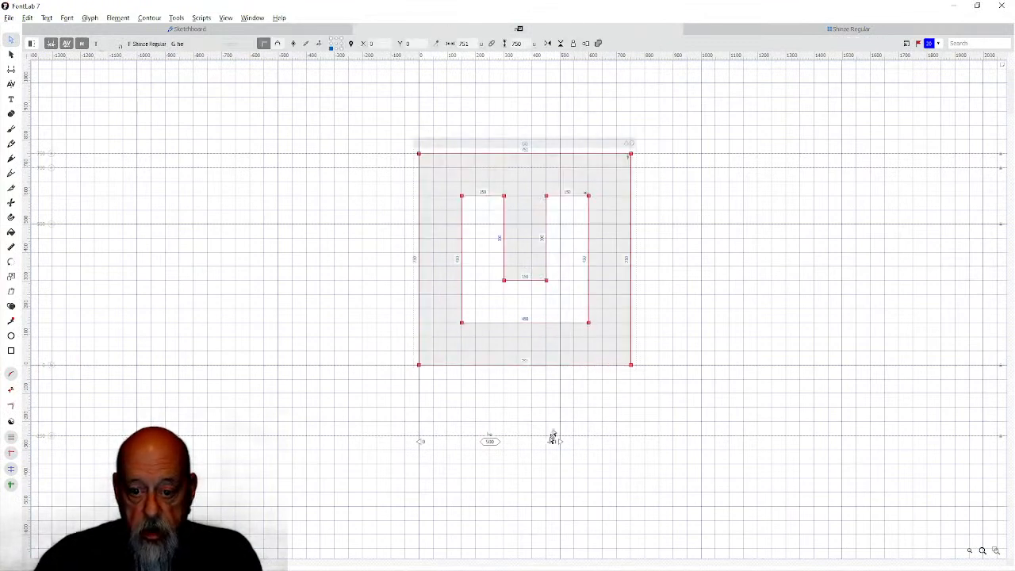
pyautogui.moveTo(560, 441); pyautogui.dragTo(671, 449)
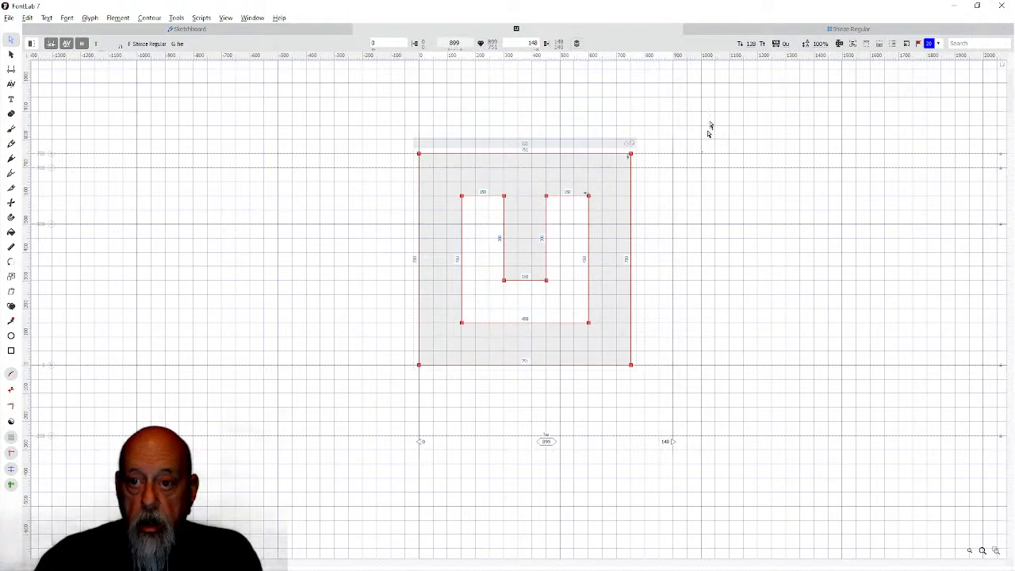
# Flag the base glyphs ha, hu, hi and he green in the font overview.
pyautogui.click(725, 29)
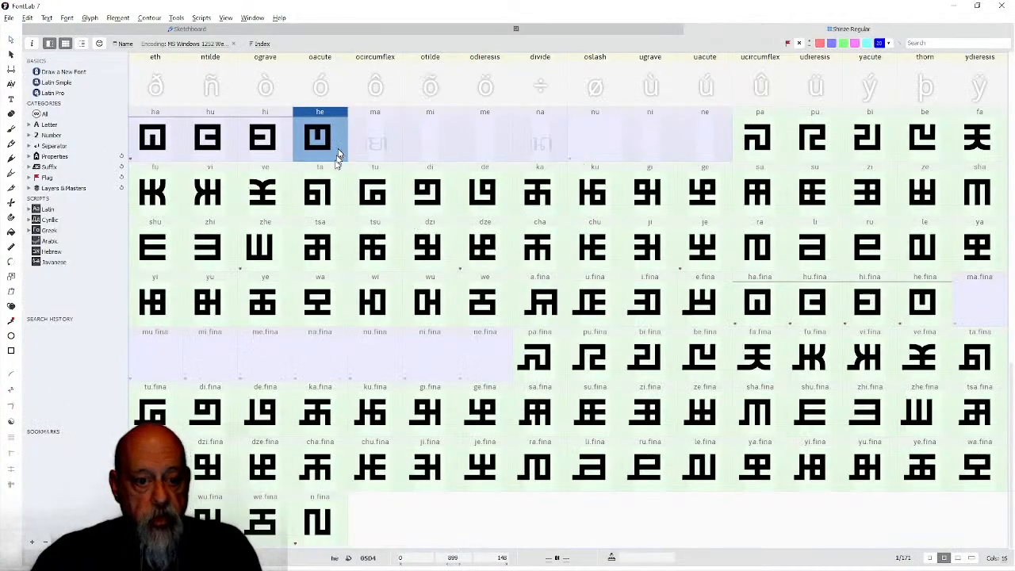
pyautogui.keyDown('shift'); pyautogui.click(158, 142); pyautogui.keyUp('shift')
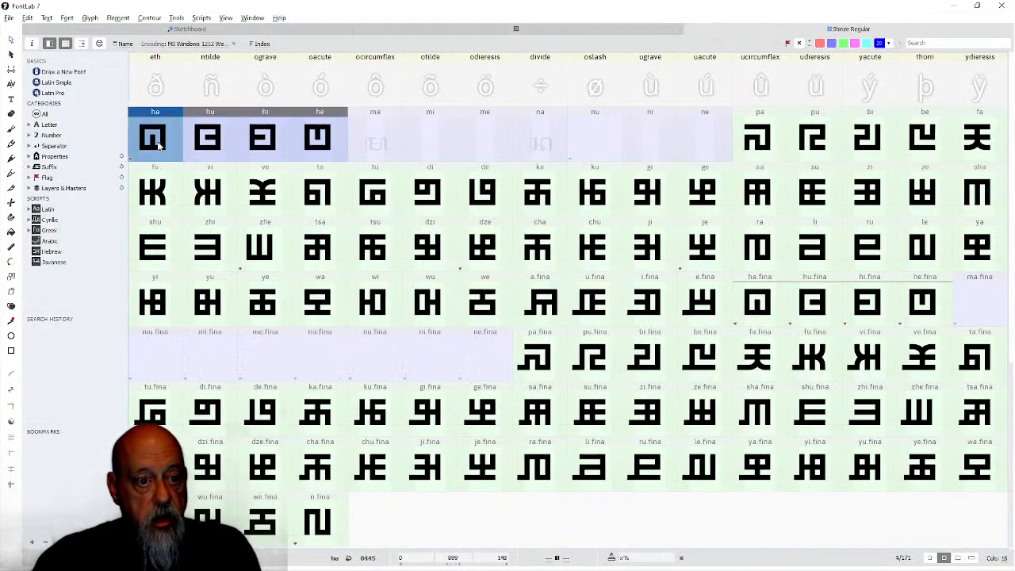
pyautogui.rightClick(161, 144)
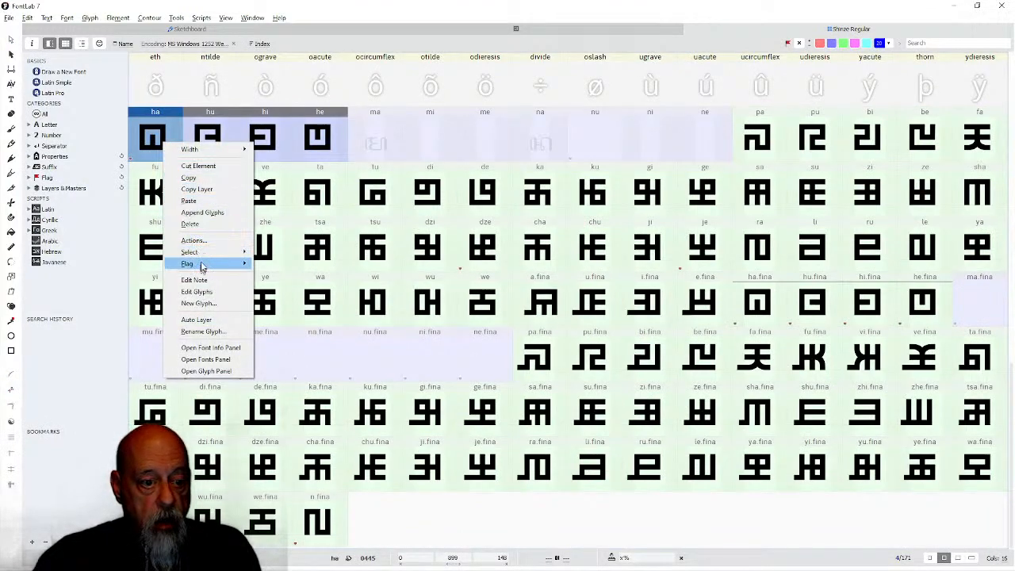
pyautogui.moveTo(202, 265)
pyautogui.click(277, 333)
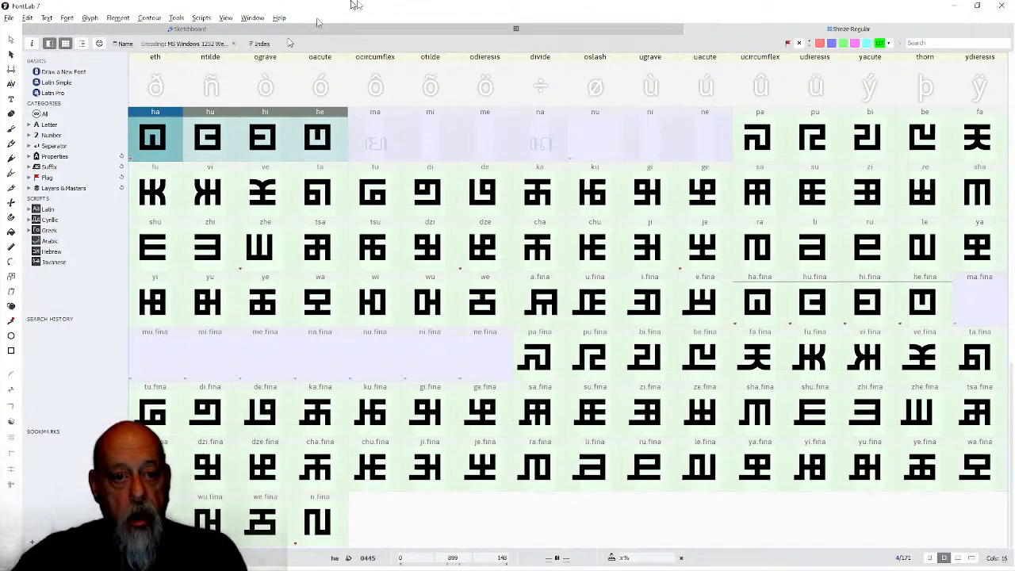
# Open the ma glyph and draw a vertical rectangle about 154 wide and 750 high from the origin.
pyautogui.doubleClick(378, 142)
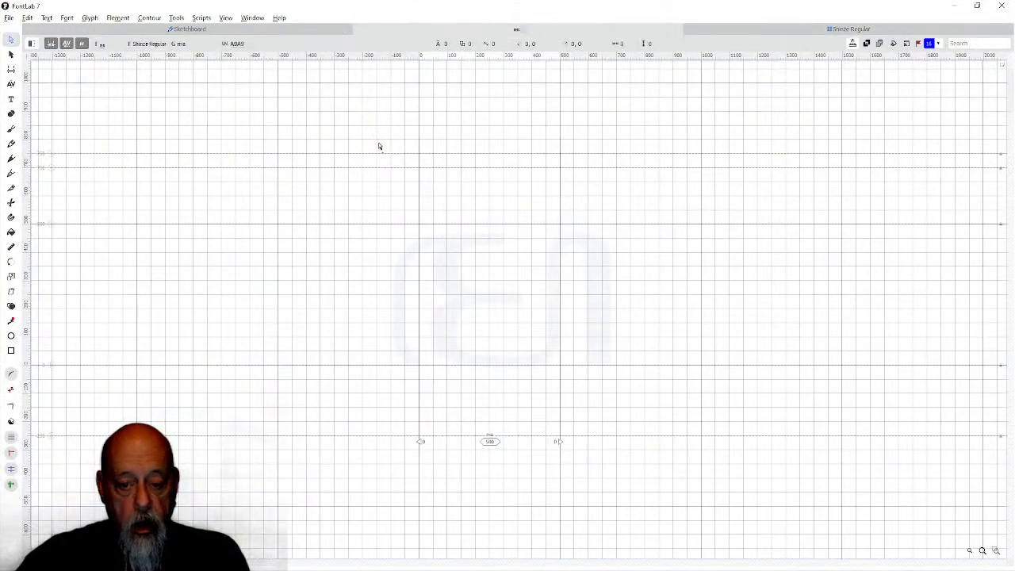
pyautogui.click(11, 351)
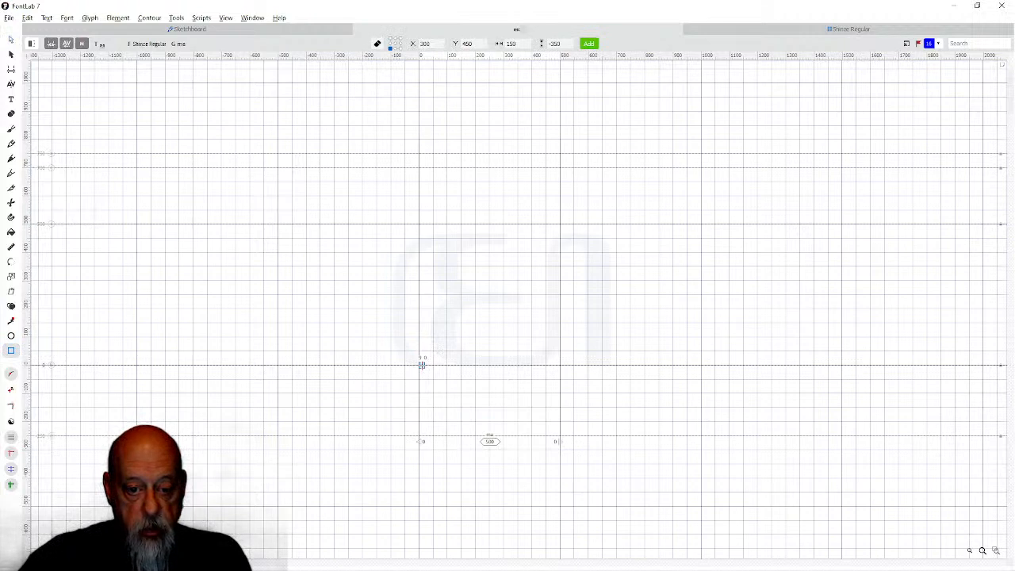
pyautogui.moveTo(420, 364); pyautogui.dragTo(463, 153)
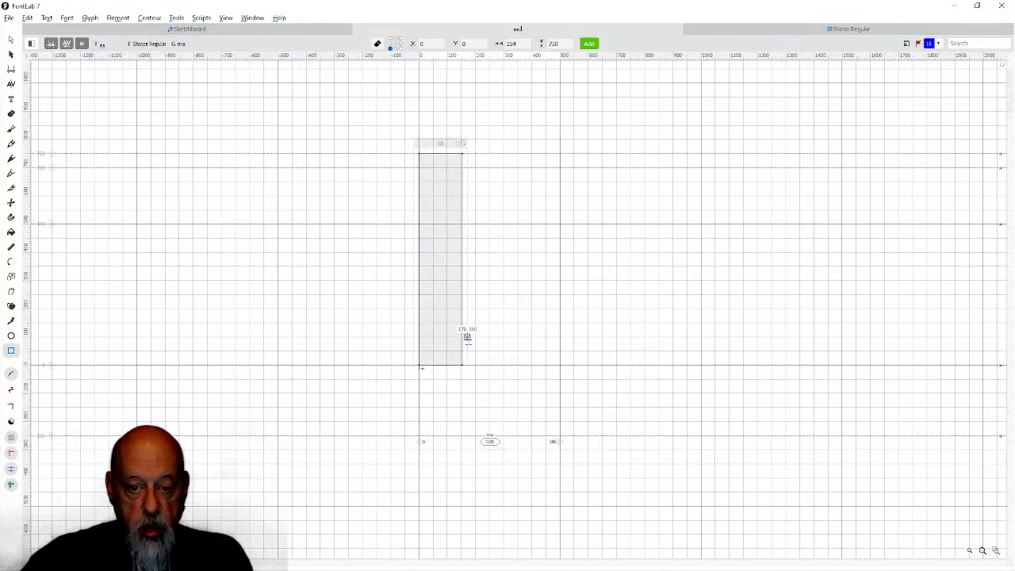
# Nudge the right edge of the ma glyph's vertical stem left by two units to x 152.
pyautogui.click(11, 39)
pyautogui.moveTo(443, 143); pyautogui.dragTo(492, 406)
pyautogui.press('Left')
pyautogui.press('Left')
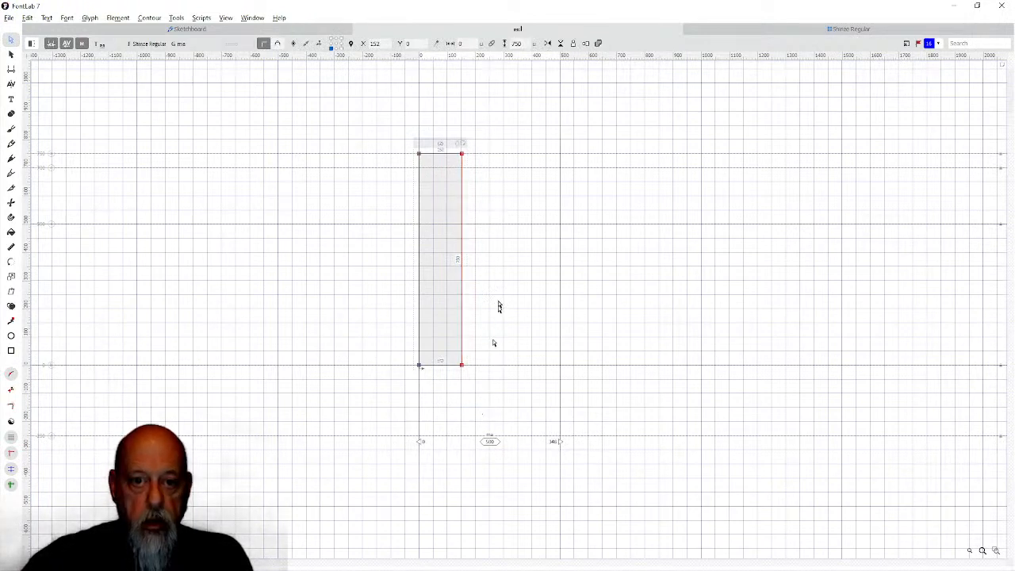
# Draw two horizontal bars about 551 × 150 hanging from y 750 and 450, and two legs about 150 × 350 to the baseline at x 300 and 600.
pyautogui.click(12, 350)
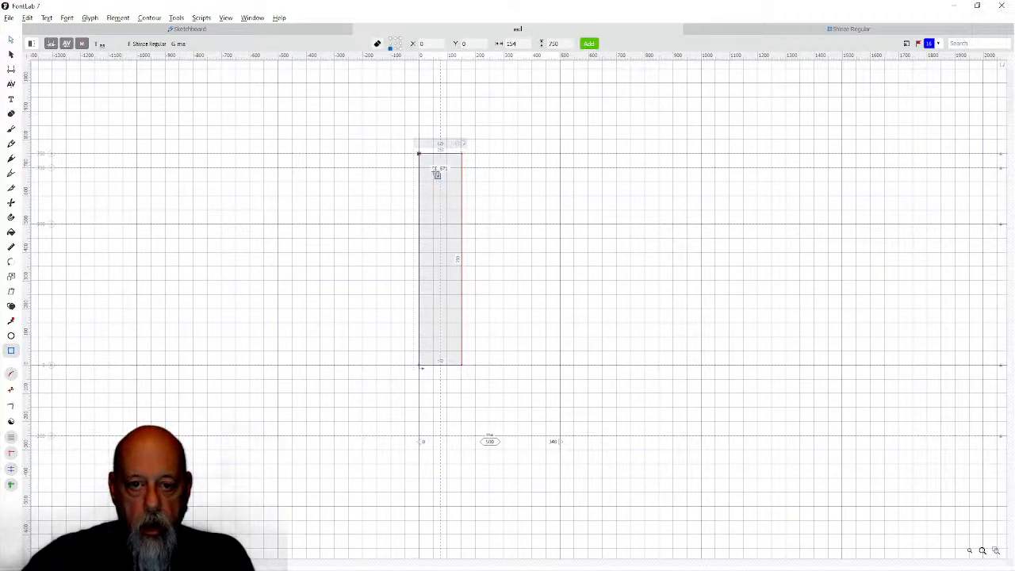
pyautogui.moveTo(446, 153); pyautogui.dragTo(630, 195)
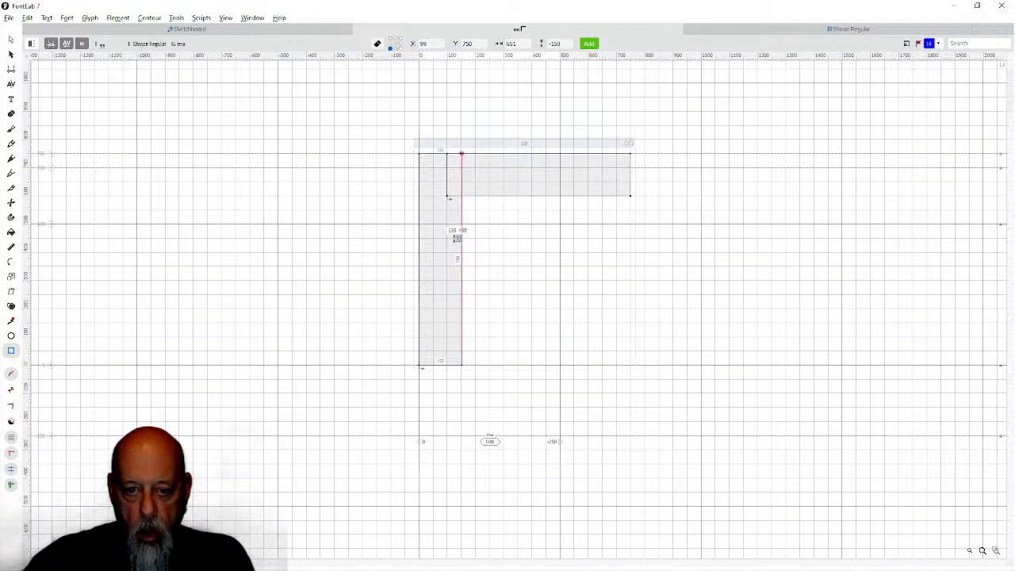
pyautogui.moveTo(447, 238)
pyautogui.mouseDown()
pyautogui.moveTo(562, 281)
pyautogui.moveTo(634, 284)
pyautogui.moveTo(637, 272)
pyautogui.moveTo(631, 279)
pyautogui.mouseUp()
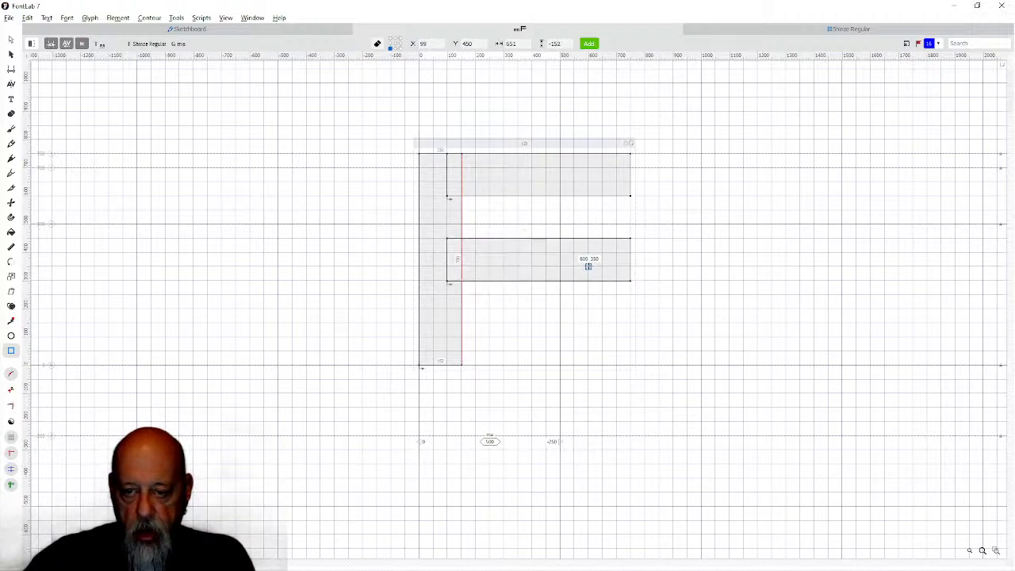
pyautogui.moveTo(588, 266); pyautogui.dragTo(630, 365)
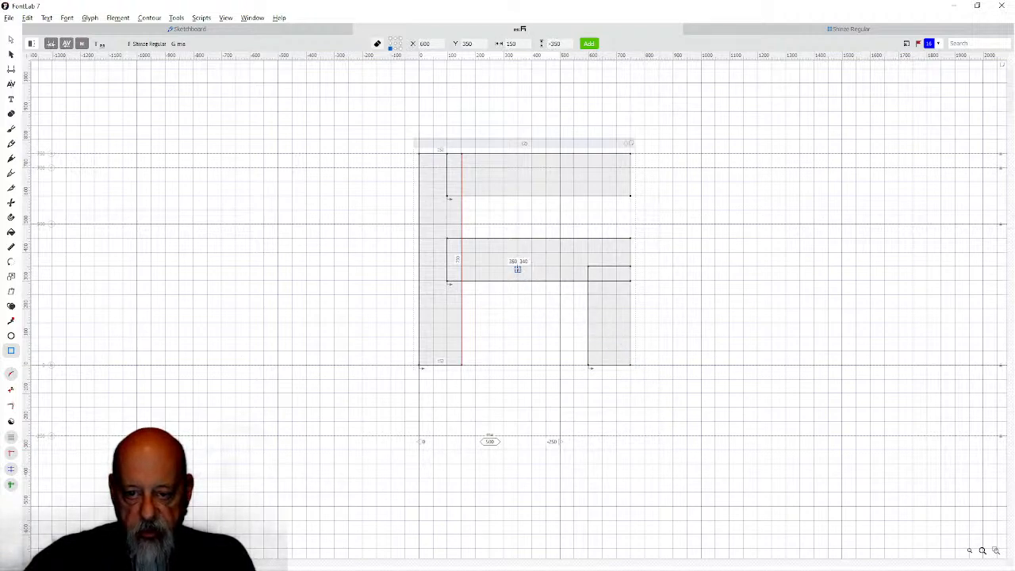
pyautogui.moveTo(503, 267); pyautogui.dragTo(546, 363)
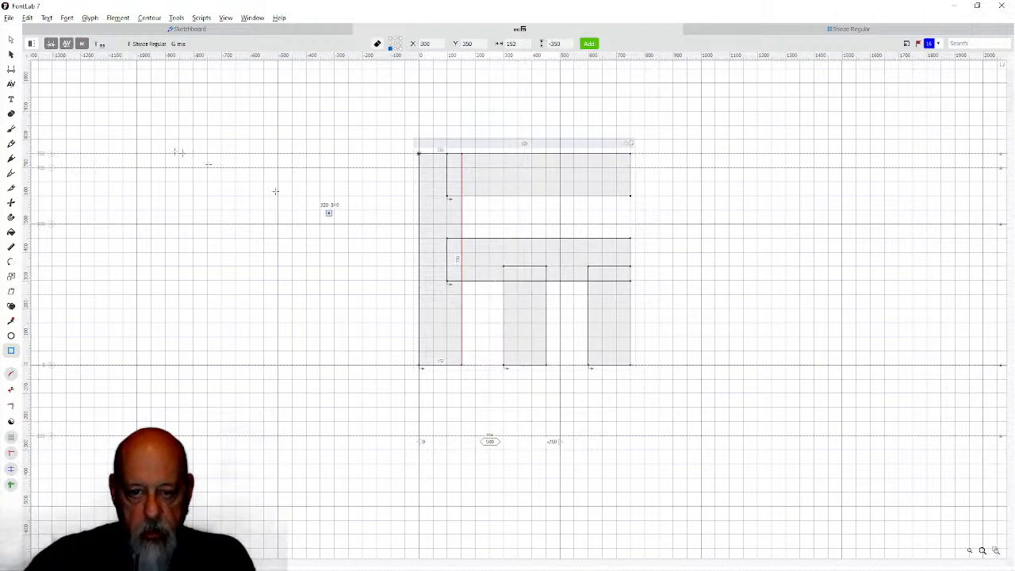
# Merge the five overlapping rectangles of the ma glyph into one contour and widen its advance width to about 899.
pyautogui.click(11, 54)
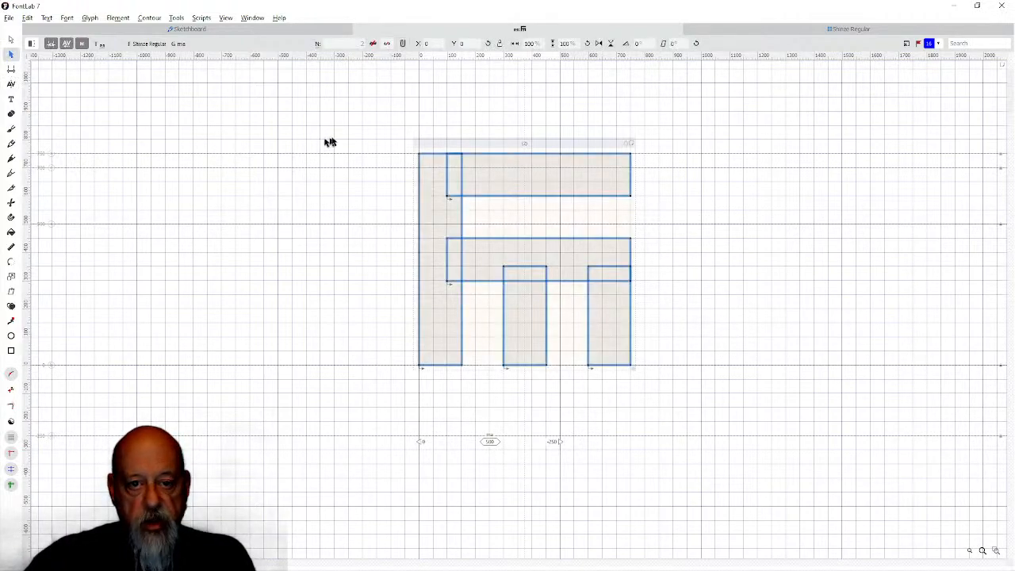
pyautogui.moveTo(365, 134); pyautogui.dragTo(618, 364)
pyautogui.click(11, 40)
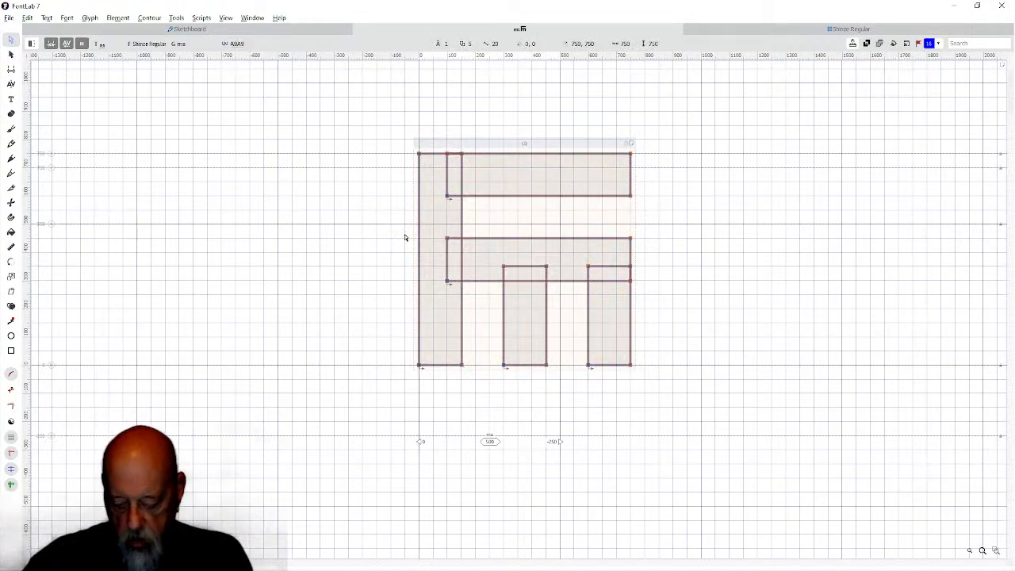
pyautogui.hotkey('ctrl', 'alt', 'o')
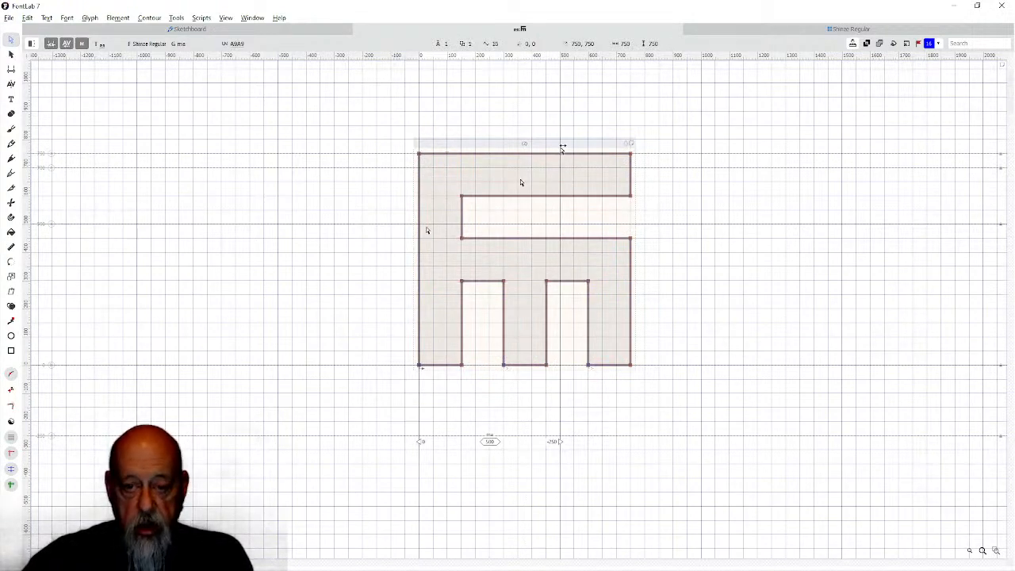
pyautogui.click(398, 134)
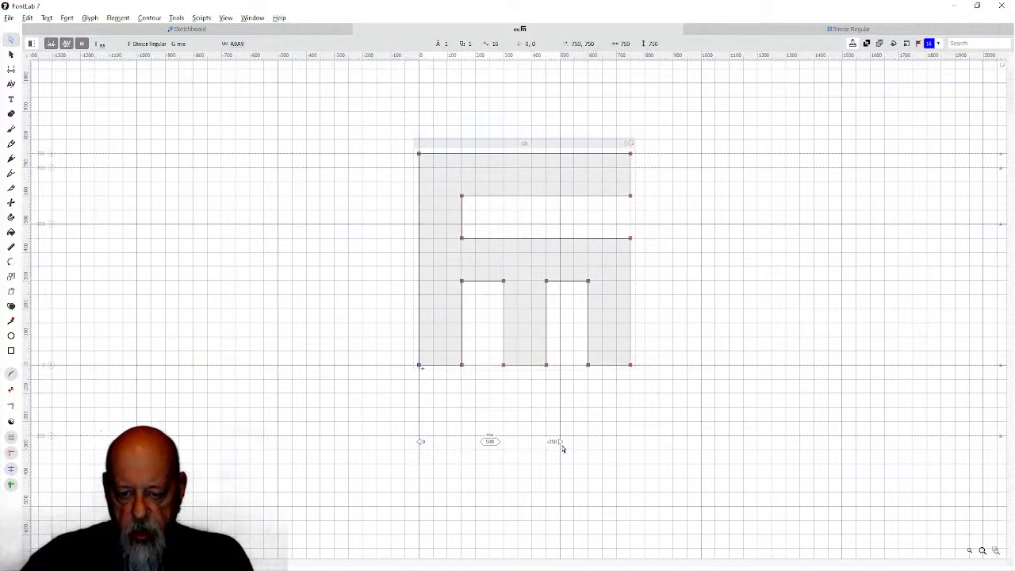
pyautogui.moveTo(558, 441); pyautogui.dragTo(674, 452)
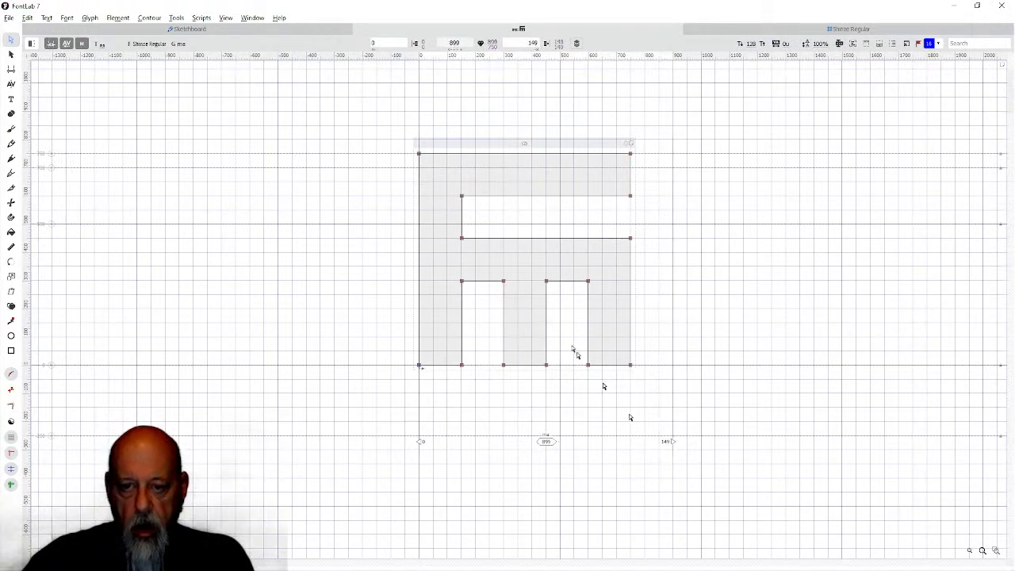
# Copy the whole ma outline into the mi glyph and widen its advance width to about 898.
pyautogui.hotkey('ctrl', 'a')
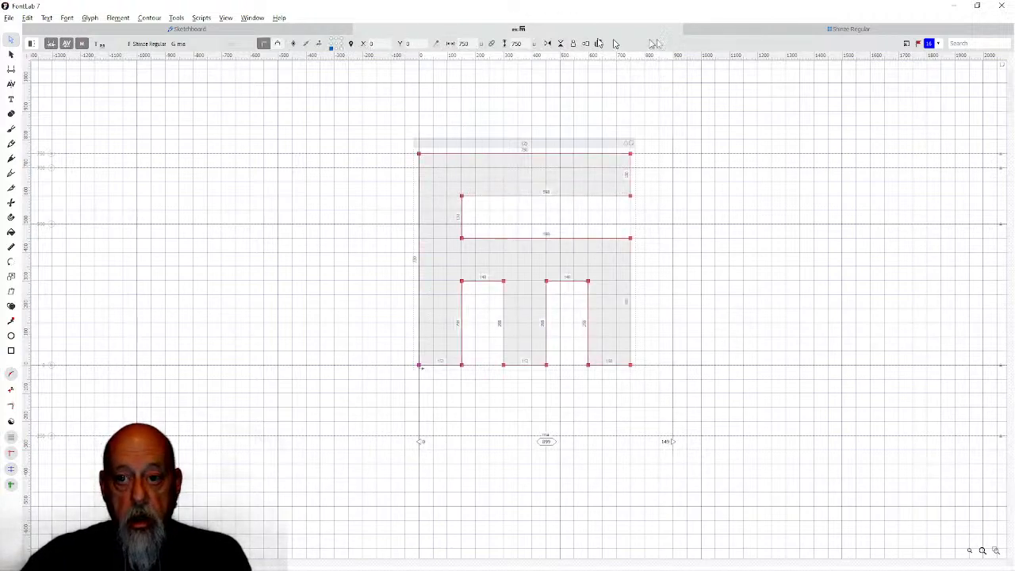
pyautogui.click(743, 32)
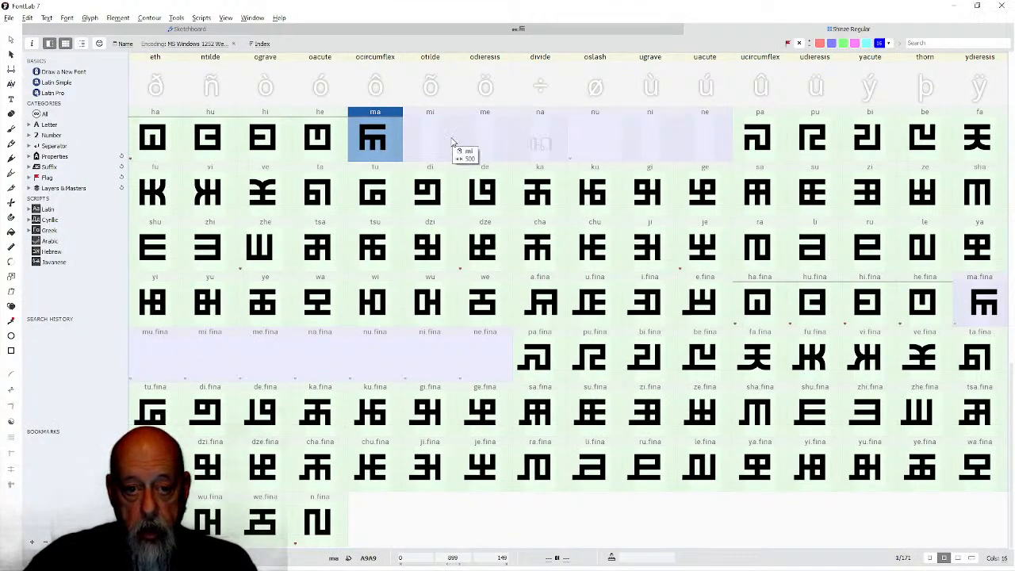
pyautogui.click(433, 146)
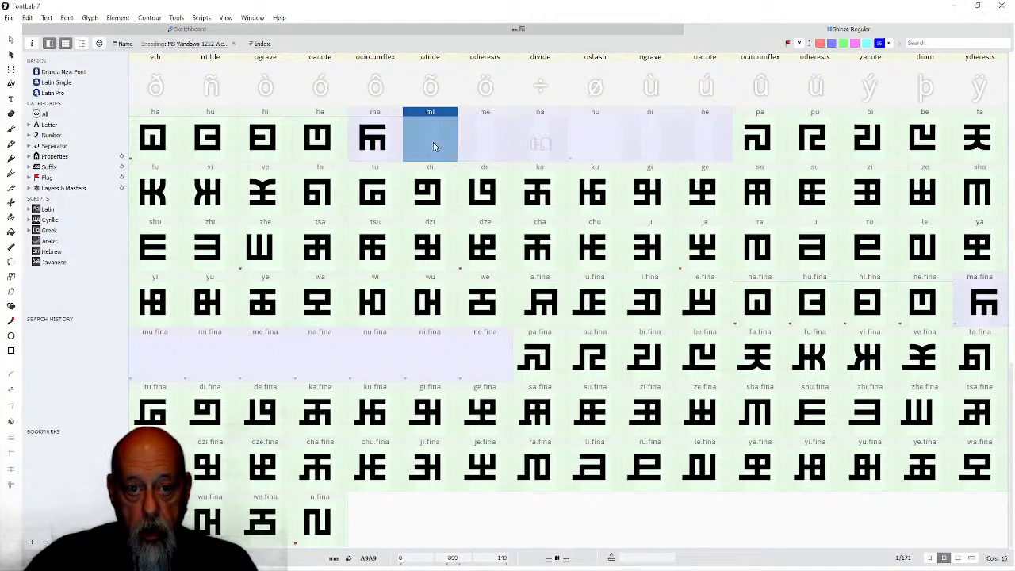
pyautogui.doubleClick(433, 146)
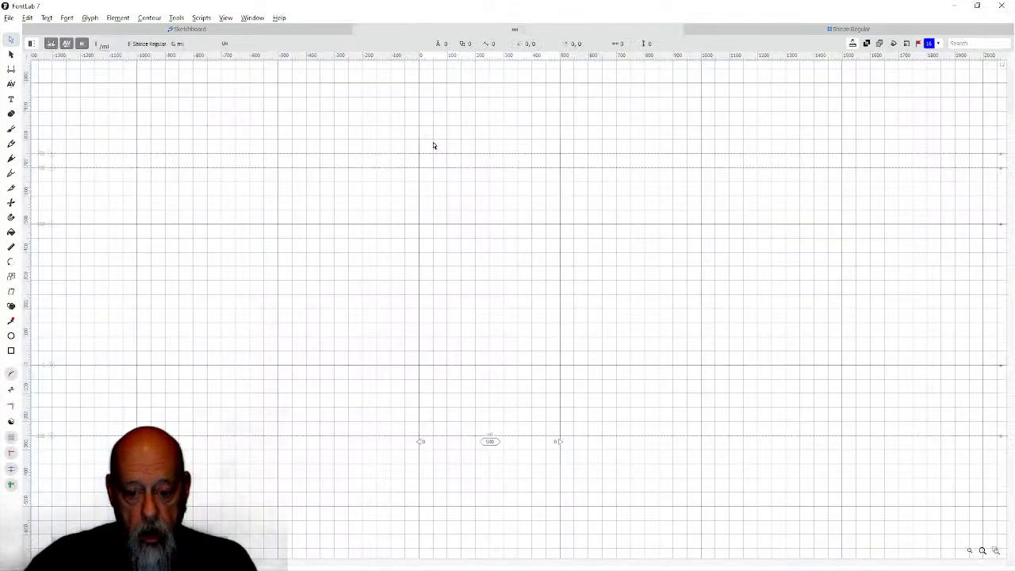
pyautogui.hotkey('ctrl', 'v')
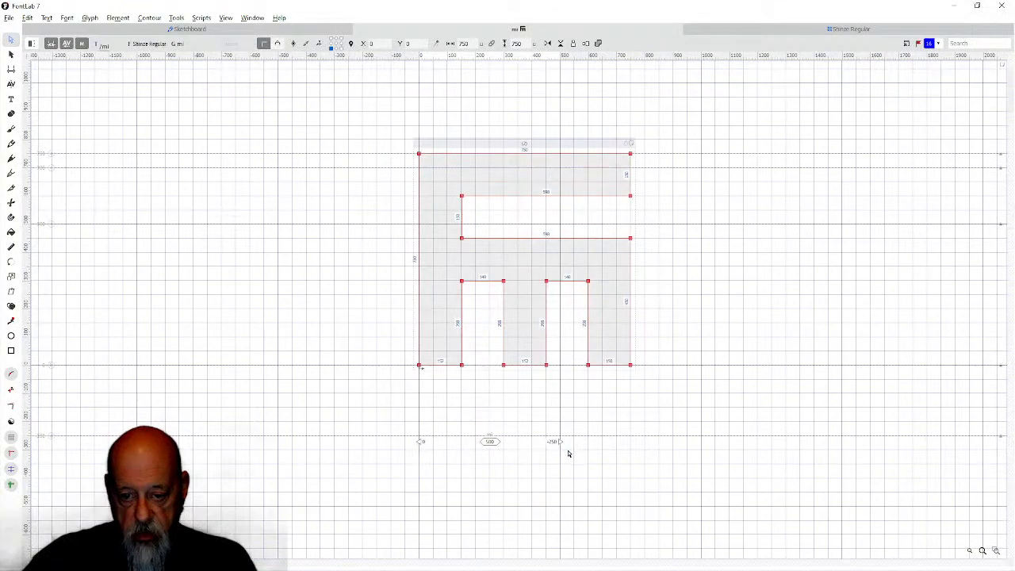
pyautogui.moveTo(558, 441); pyautogui.dragTo(670, 442)
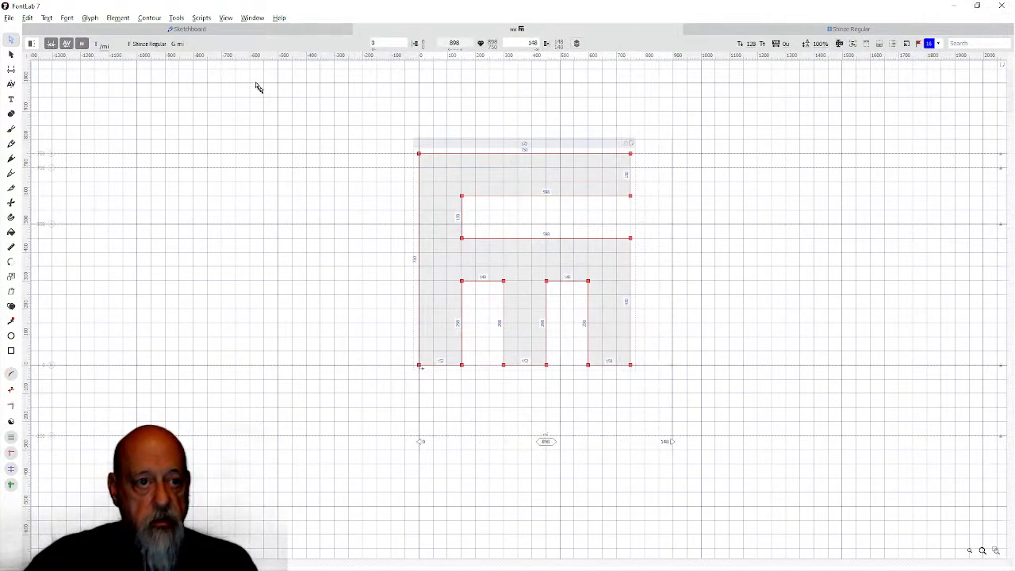
# Rotate the whole outline in the mi glyph by 180°.
pyautogui.click(181, 18)
pyautogui.moveTo(194, 42)
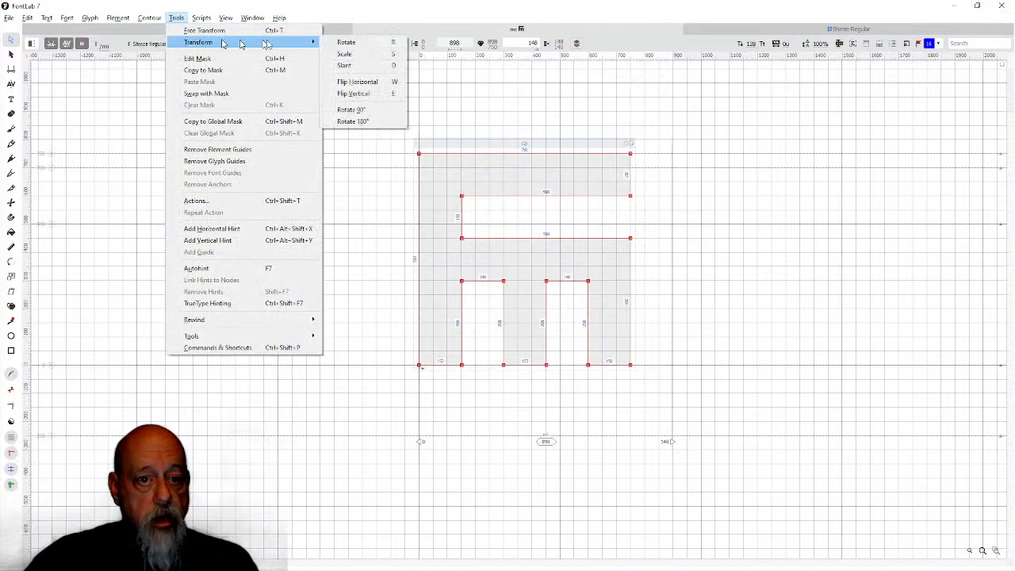
pyautogui.click(348, 122)
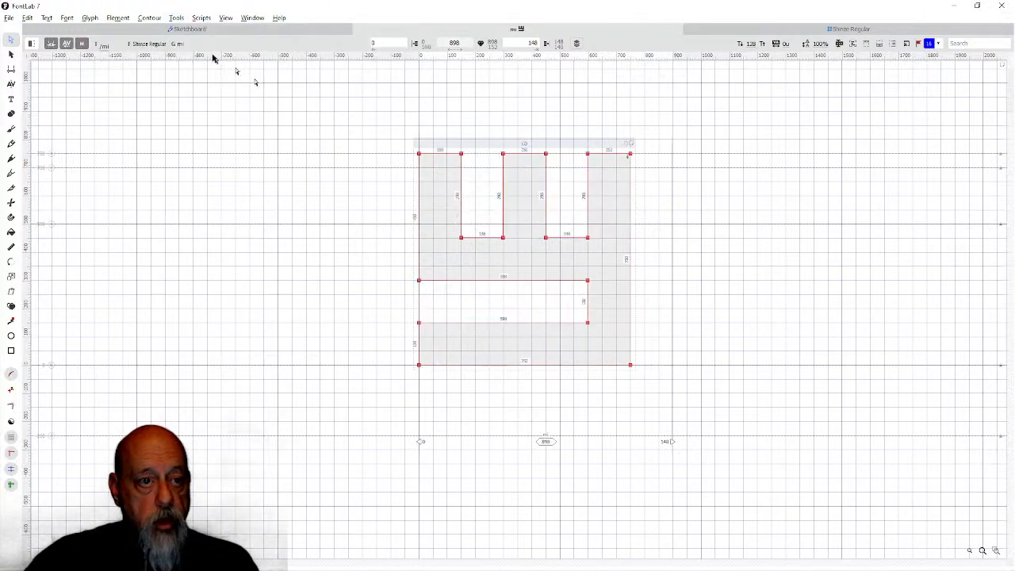
# Rotate the outline in the mi glyph by 90°.
pyautogui.click(176, 18)
pyautogui.moveTo(181, 42)
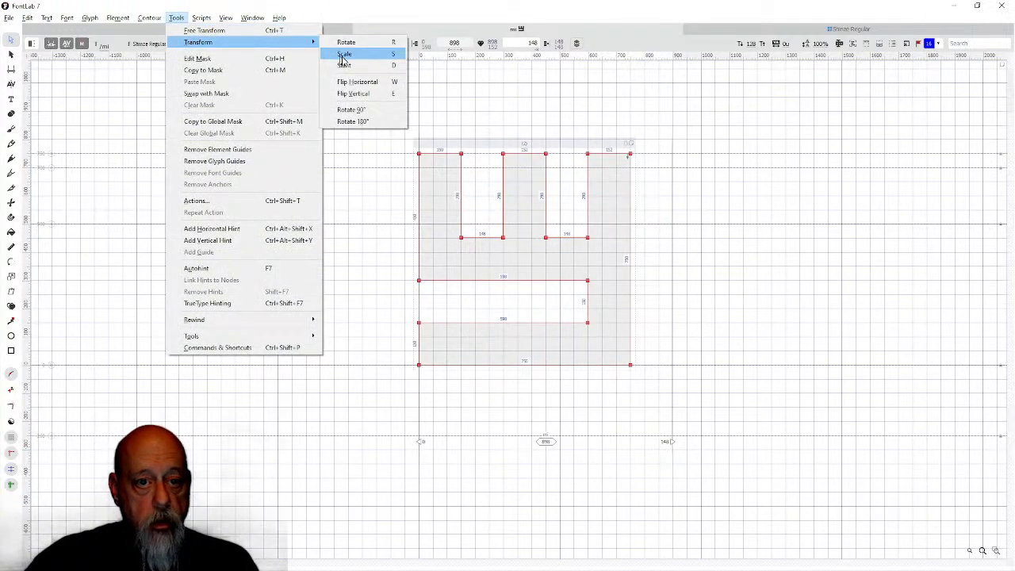
pyautogui.click(349, 107)
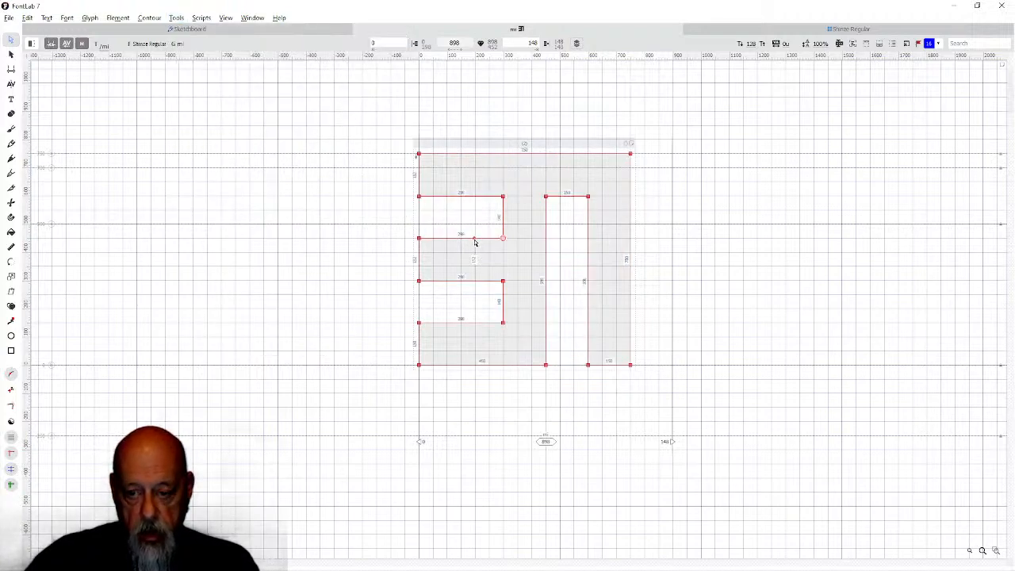
# Paste the copied outline into the empty me glyph and widen its advance width to about 899.
pyautogui.click(719, 34)
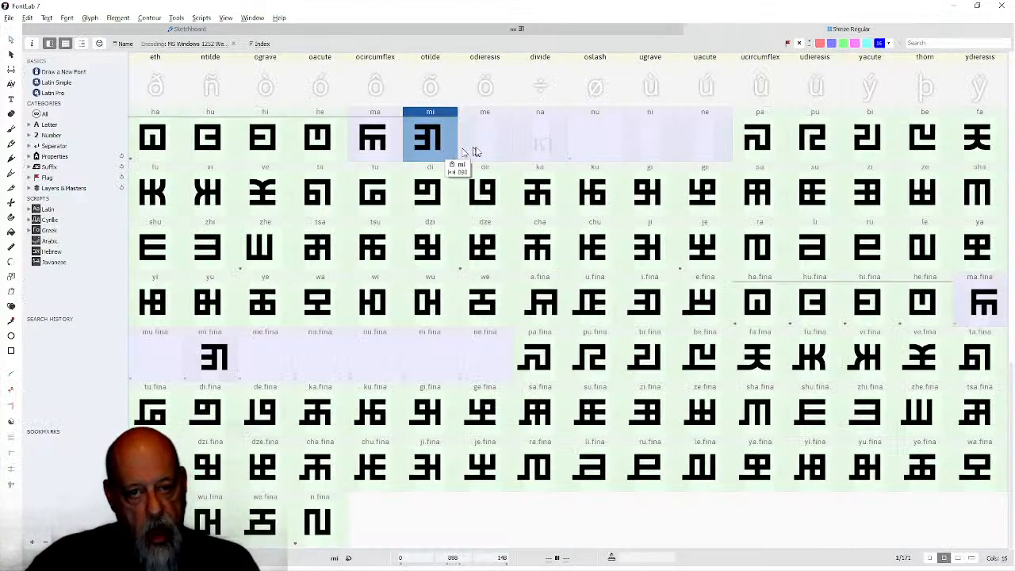
pyautogui.doubleClick(477, 148)
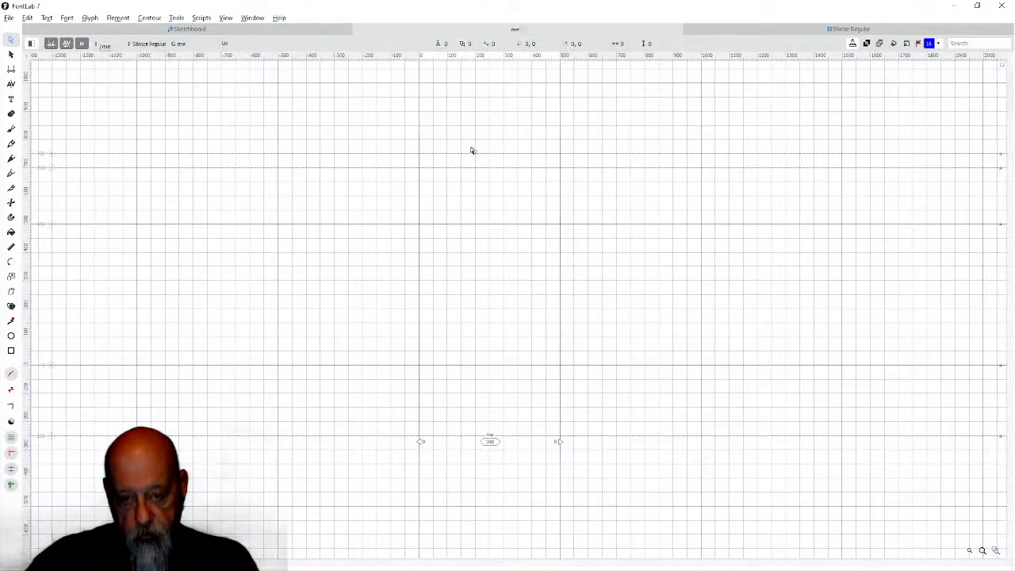
pyautogui.hotkey('ctrl', 'v')
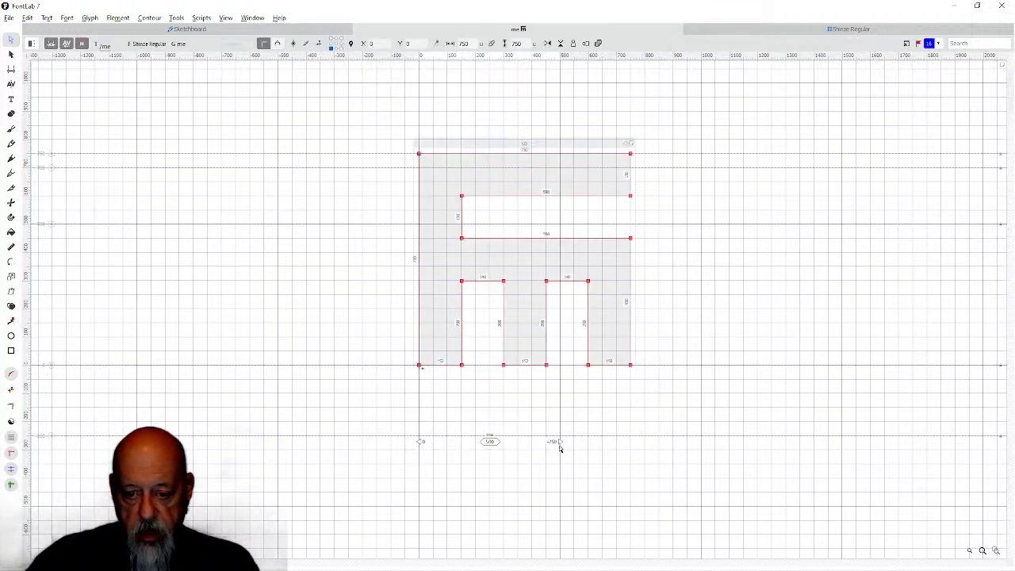
pyautogui.moveTo(561, 442); pyautogui.dragTo(672, 442)
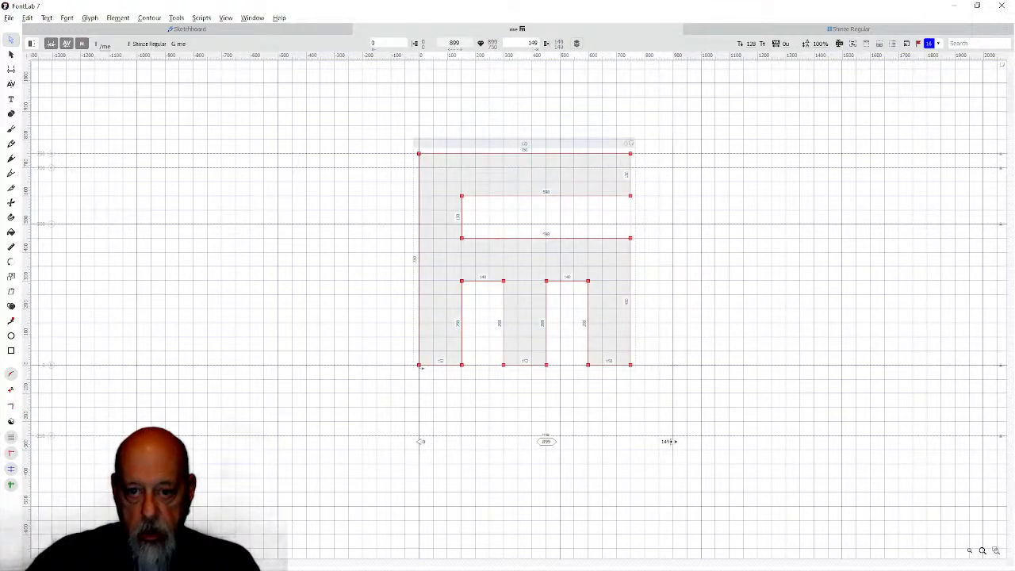
# Rotate the pasted outline in the me glyph by 180°.
pyautogui.click(176, 18)
pyautogui.moveTo(183, 48)
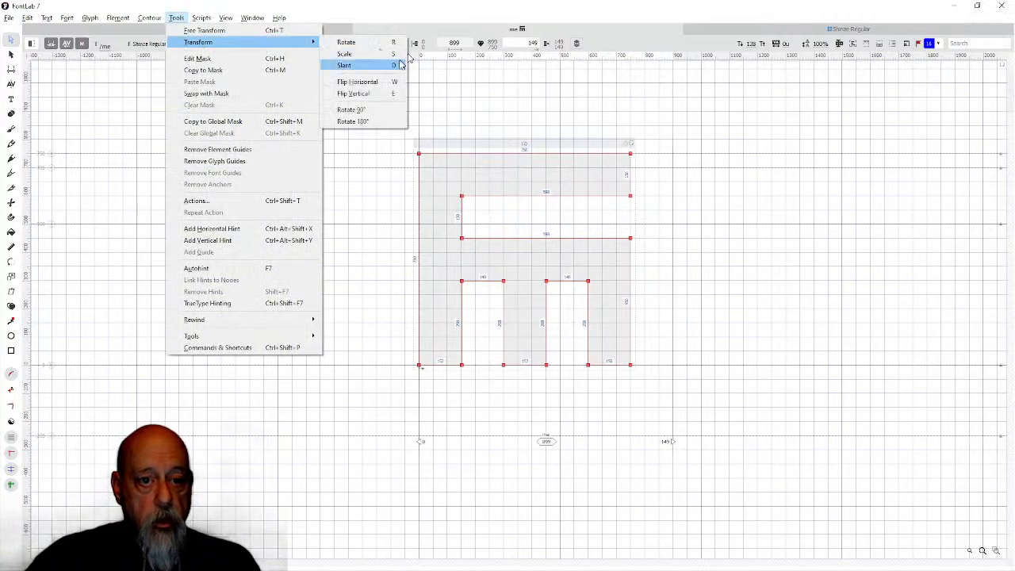
pyautogui.click(368, 121)
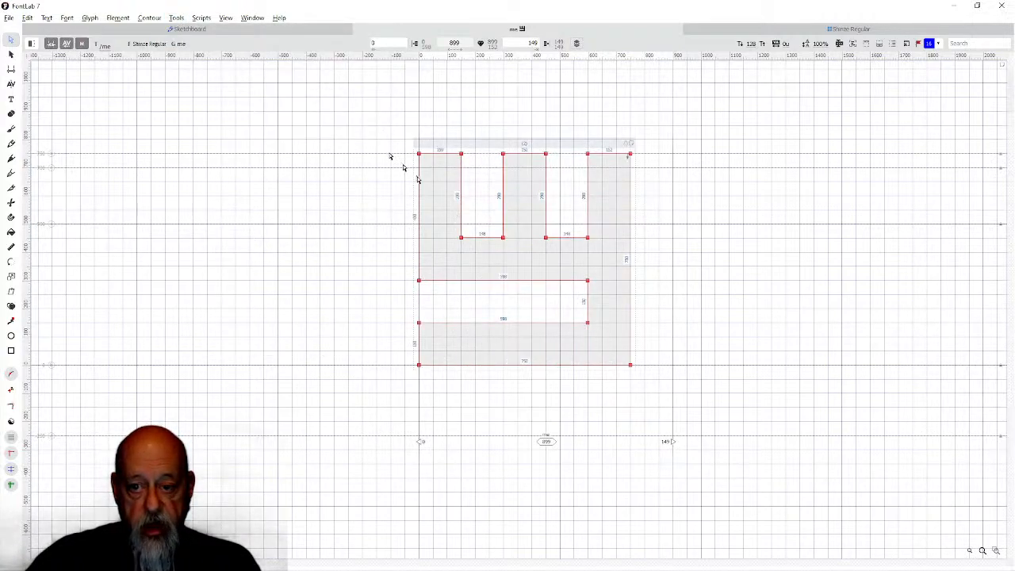
# Open the mu glyph from the font overview and paste the copied outline into it.
pyautogui.click(738, 30)
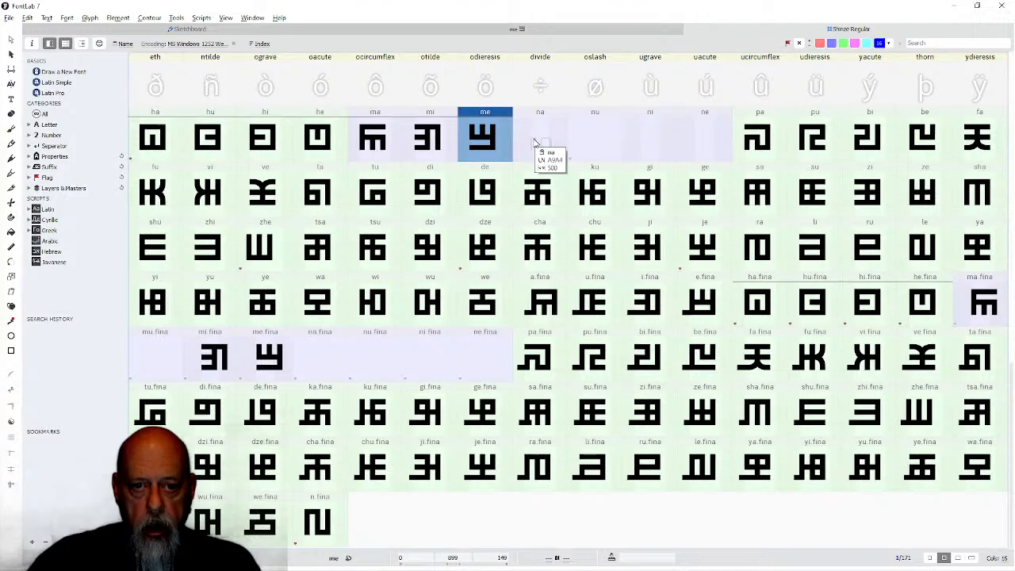
pyautogui.scroll(3, 515, 162)
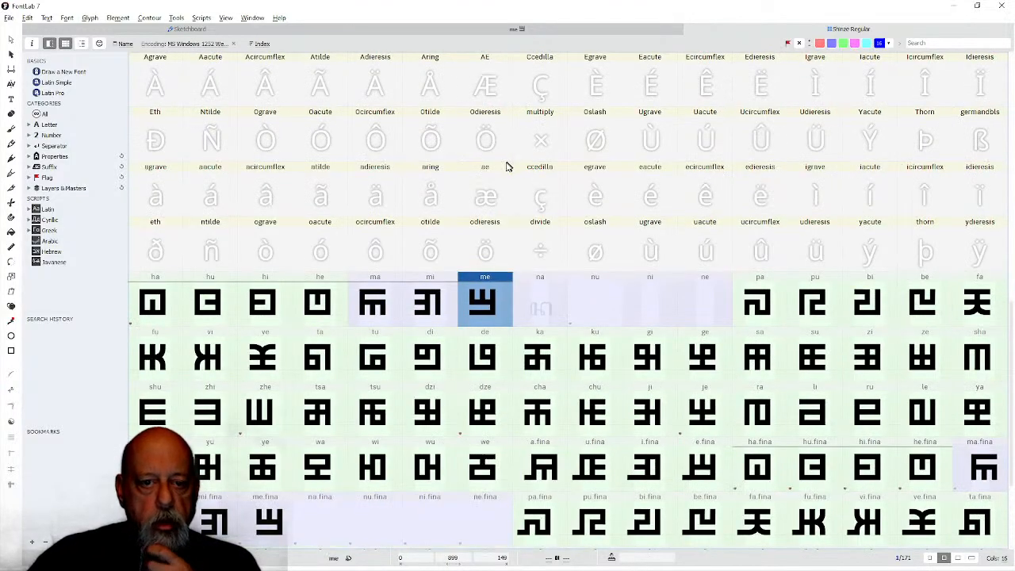
pyautogui.scroll(4, 506, 168)
pyautogui.scroll(3, 497, 173)
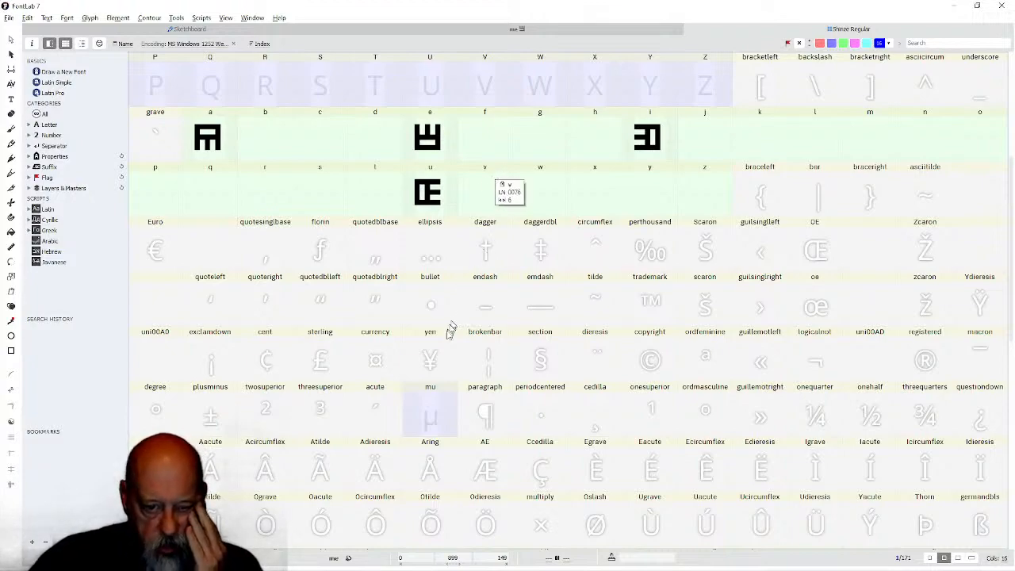
pyautogui.doubleClick(436, 414)
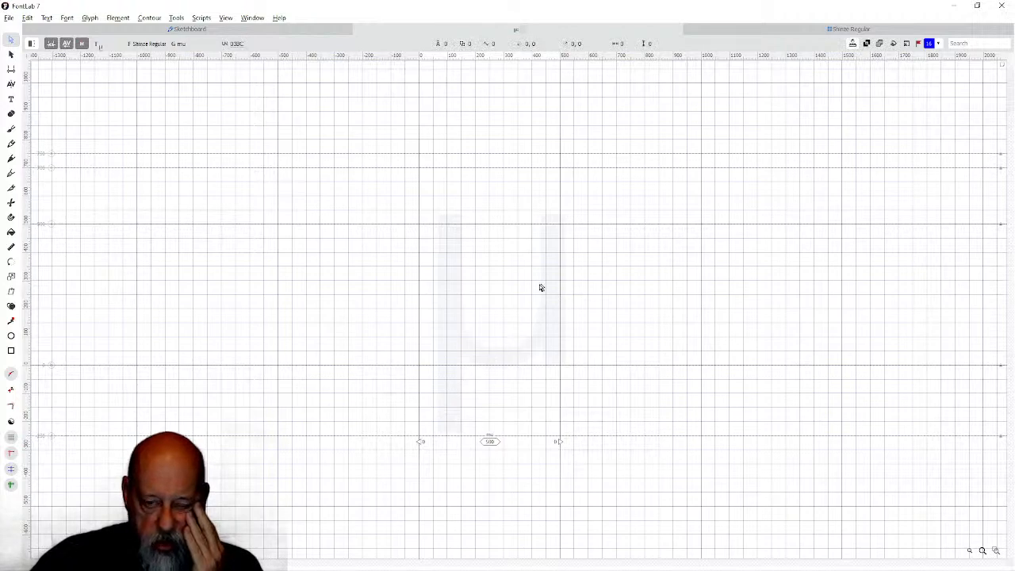
pyautogui.hotkey('ctrl', 'v')
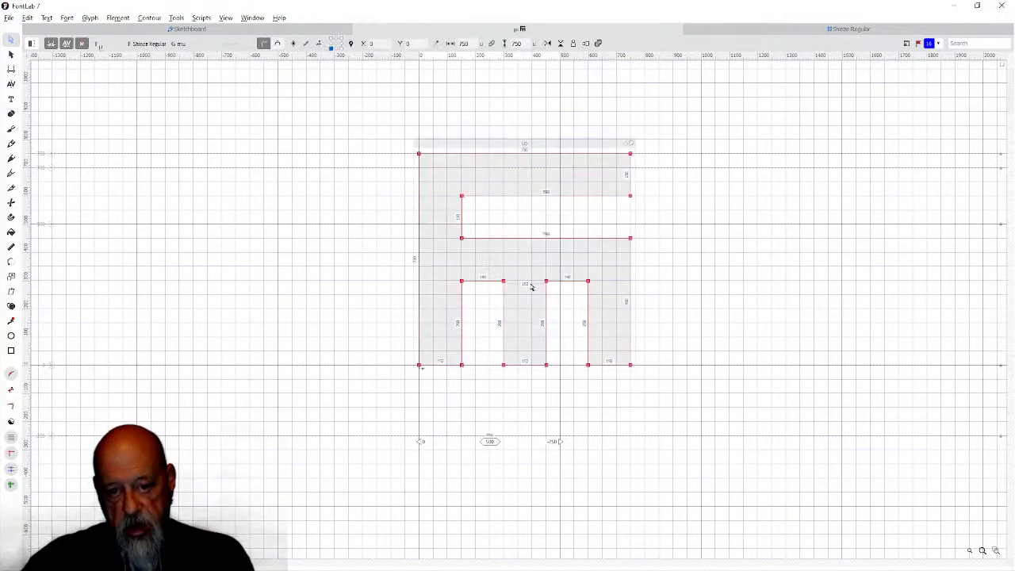
# Rotate the mu outline by 90° and widen the glyph's advance width to about 898, then return to the font overview.
pyautogui.click(176, 17)
pyautogui.moveTo(190, 42)
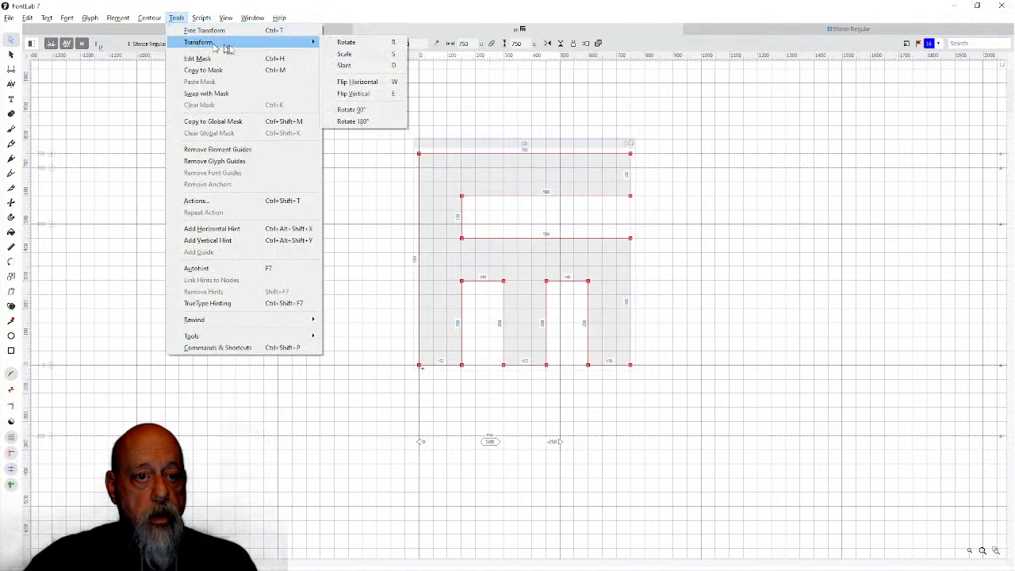
pyautogui.click(353, 116)
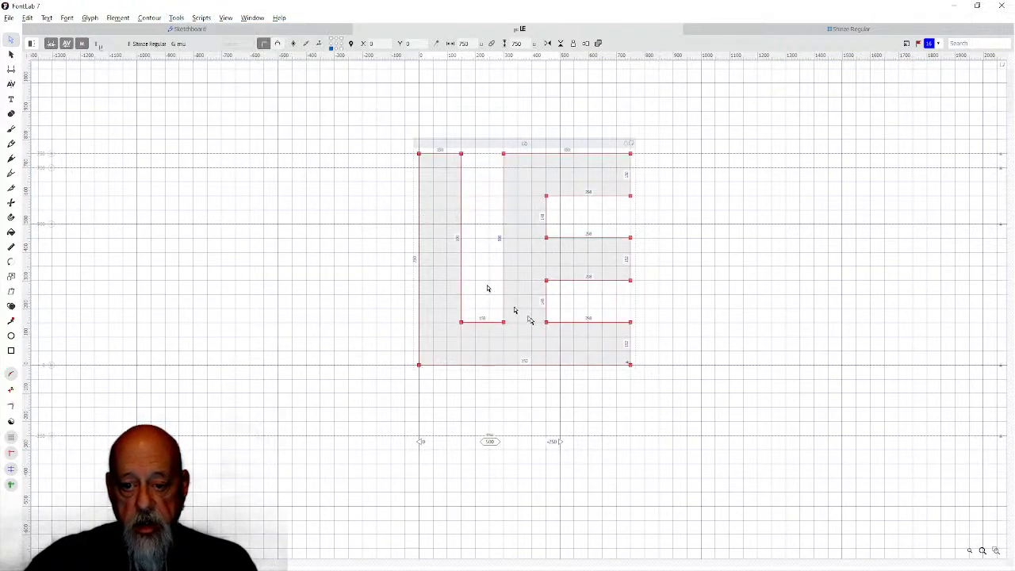
pyautogui.moveTo(559, 441); pyautogui.dragTo(670, 440)
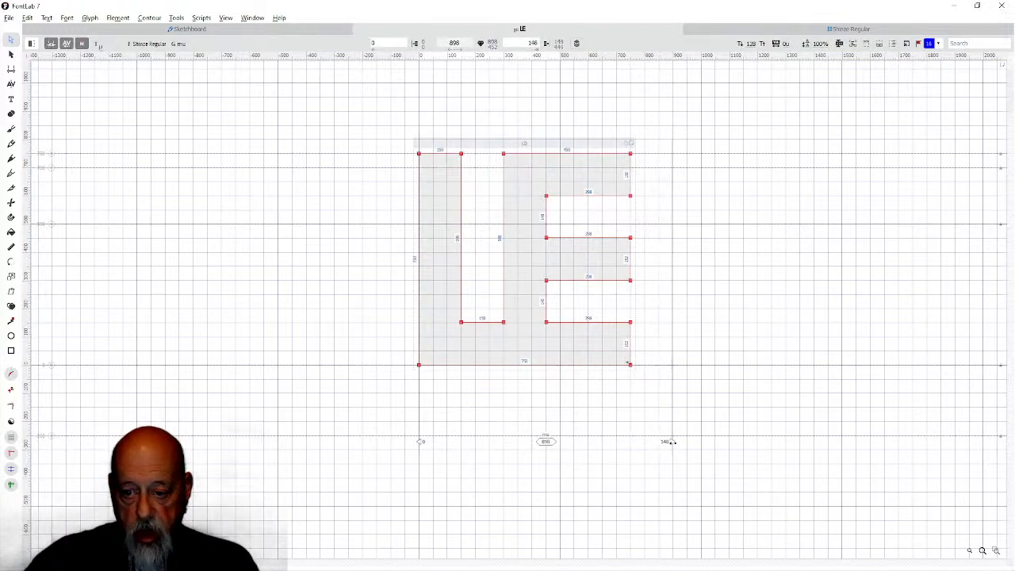
pyautogui.click(741, 28)
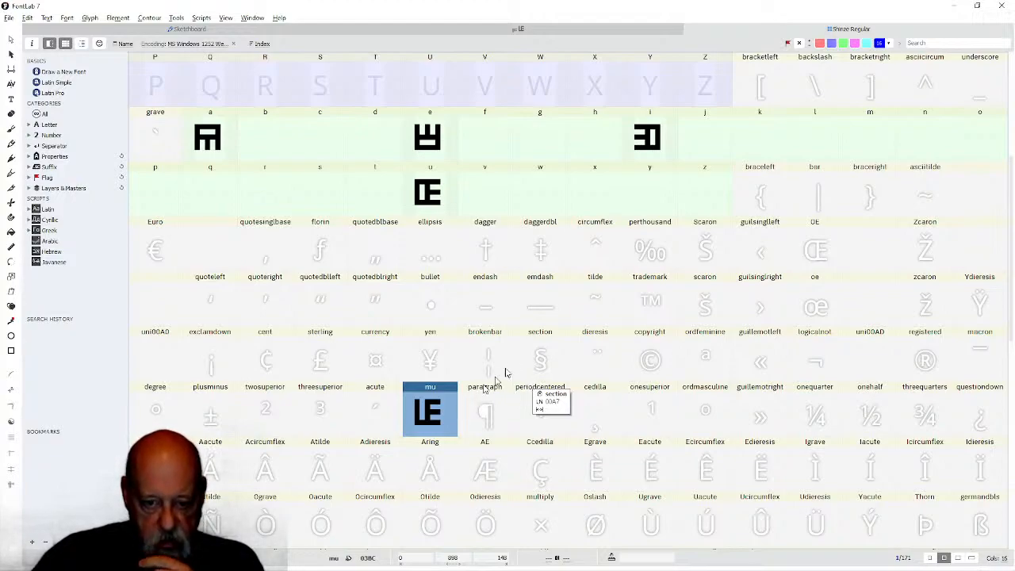
pyautogui.scroll(-8, 503, 381)
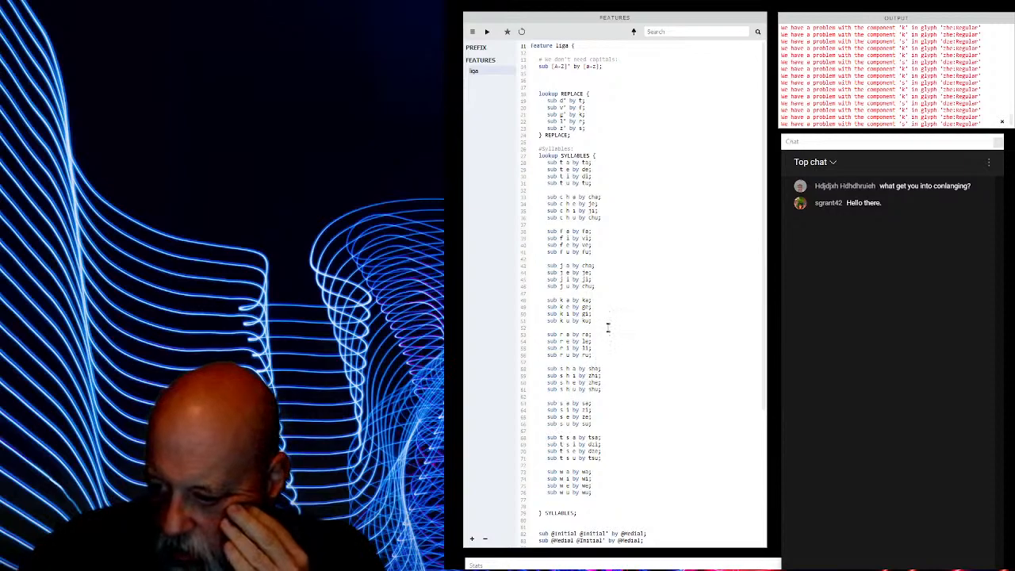
# Below the k syllables in the SYLLABLES lookup, add the rules "sub m a by ma;" and "sub m i by mi;".
pyautogui.click(605, 320)
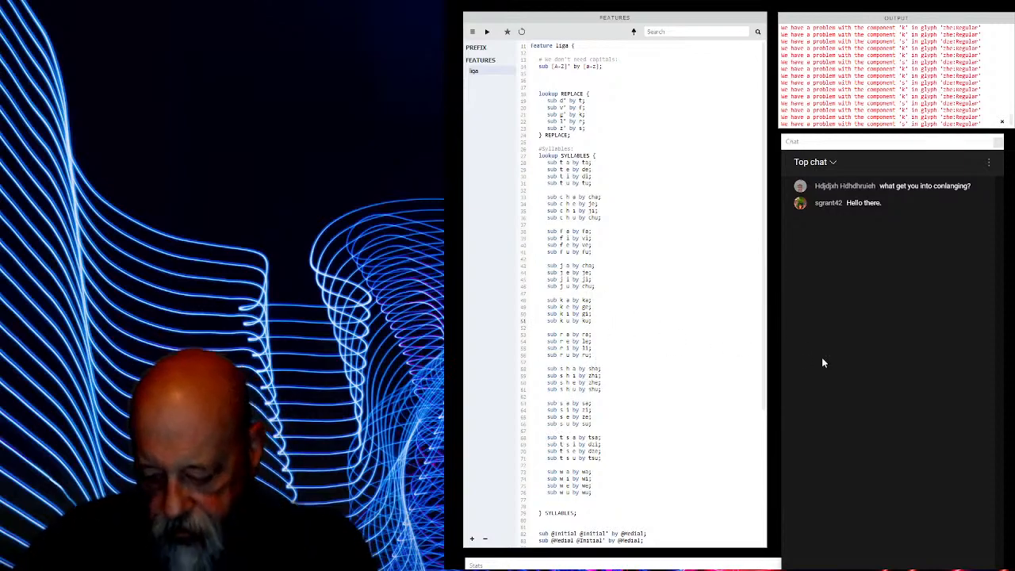
pyautogui.press('Return')
pyautogui.press('Return')
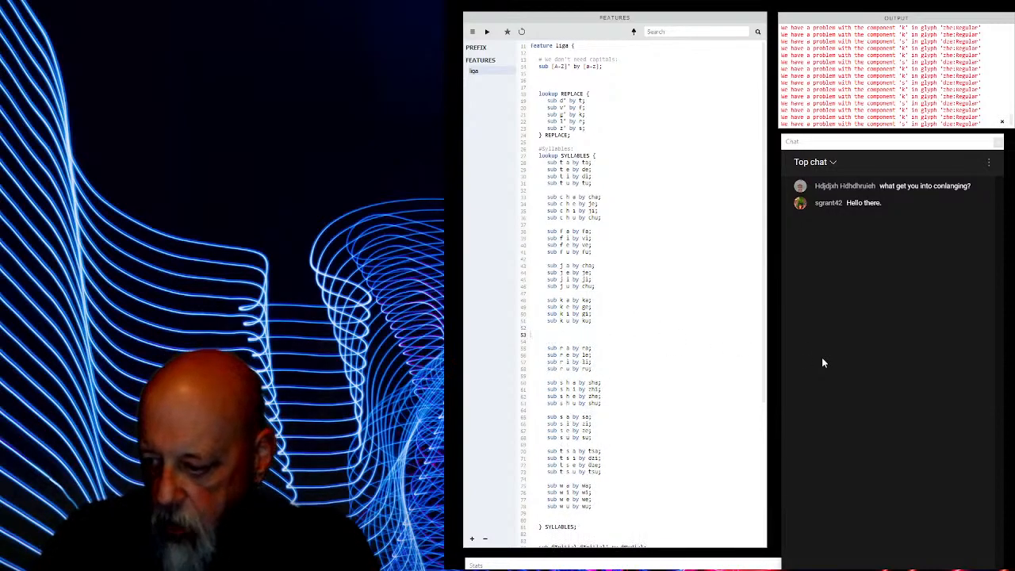
pyautogui.write('su')
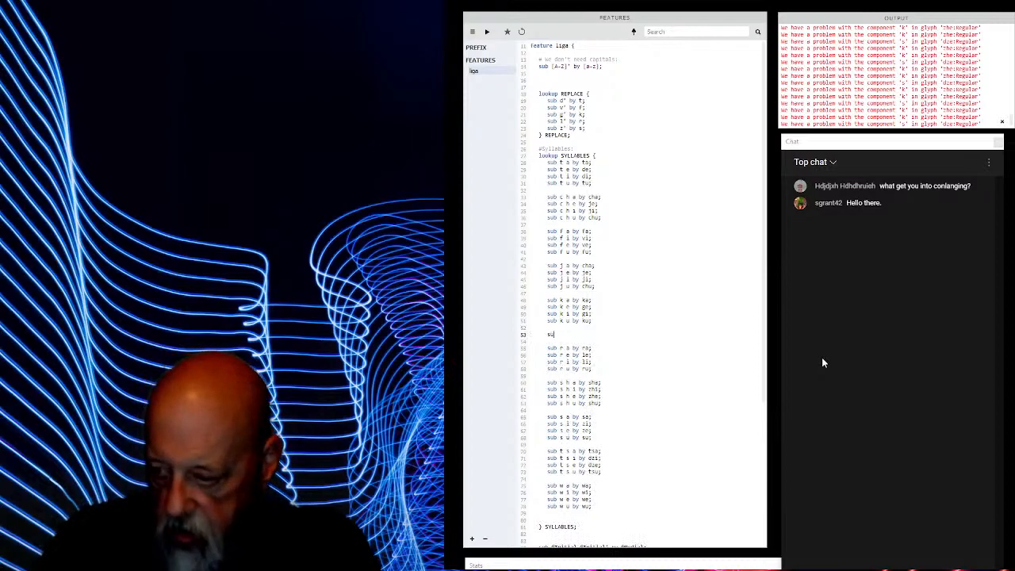
pyautogui.write('b m a by ma')
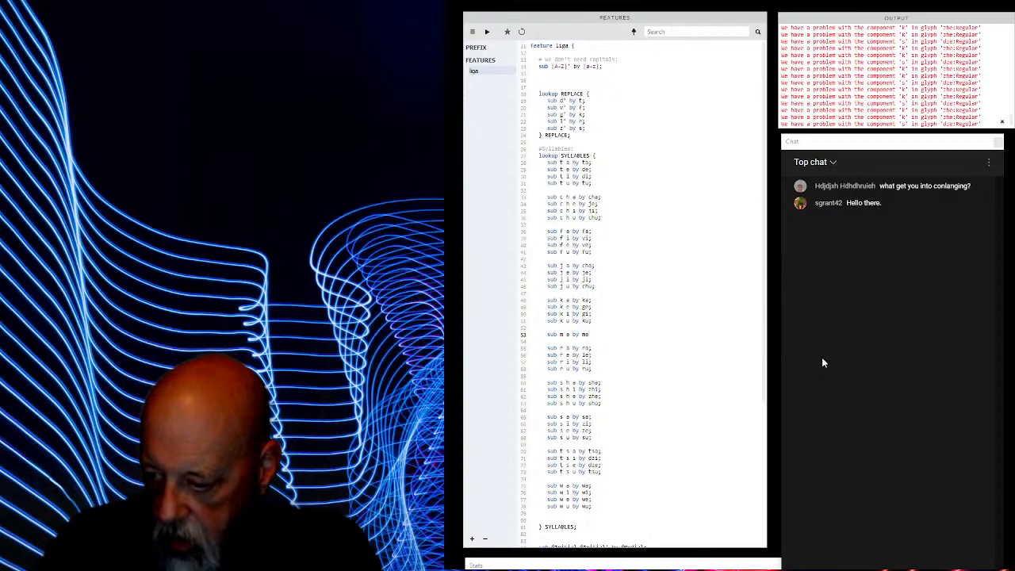
pyautogui.write(';')
pyautogui.press('Return')
pyautogui.write('sub')
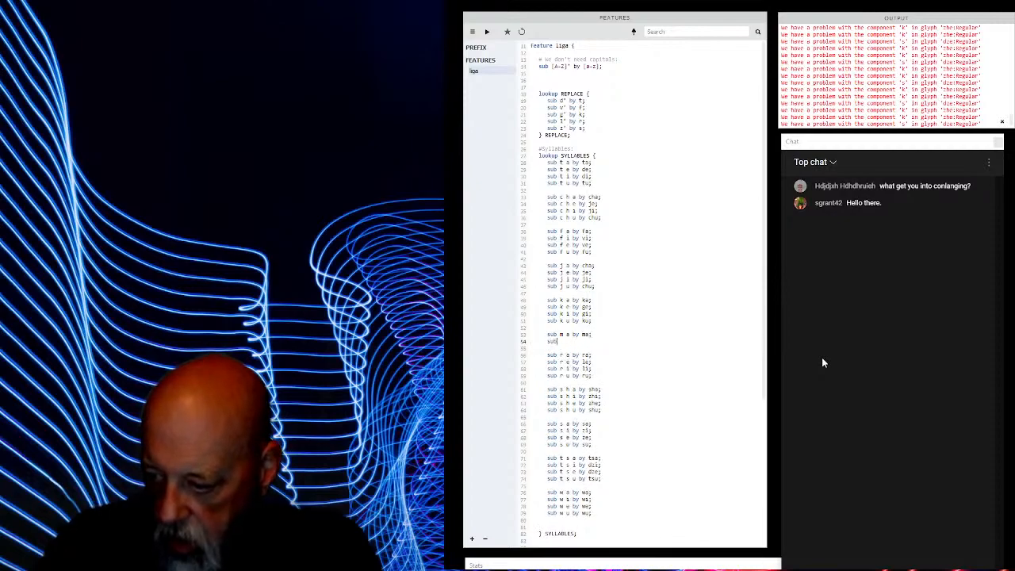
pyautogui.write(' m i by mi;')
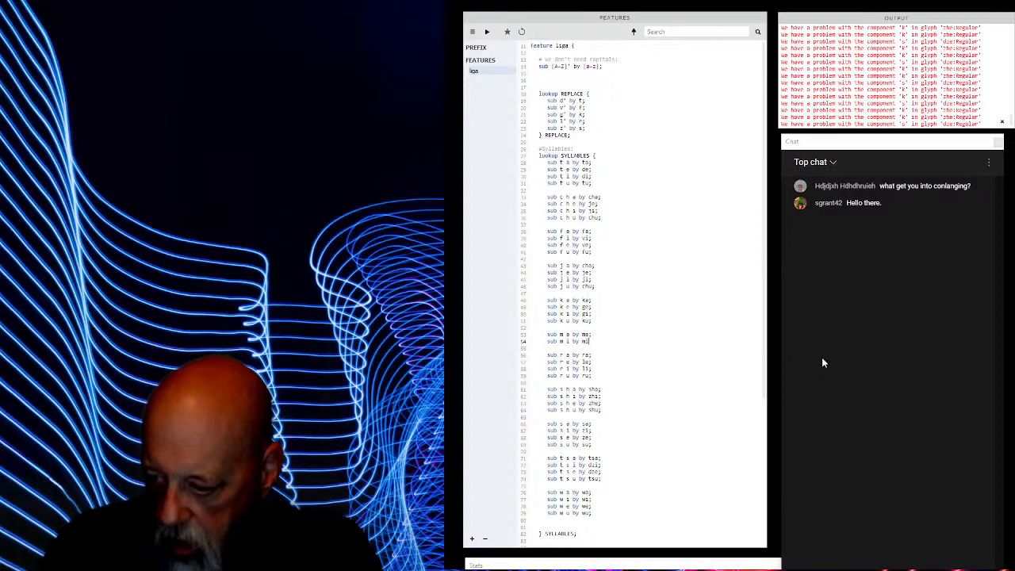
# Complete the m syllable block with the rules "sub m e by me;" and "sub m u by mu;".
pyautogui.press('Return')
pyautogui.press('Tab')
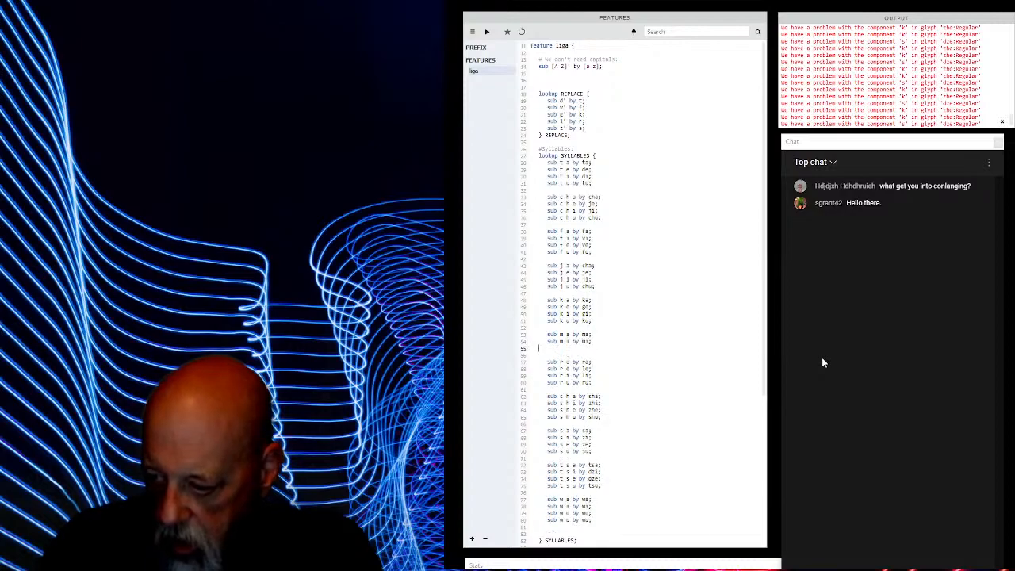
pyautogui.write('sub')
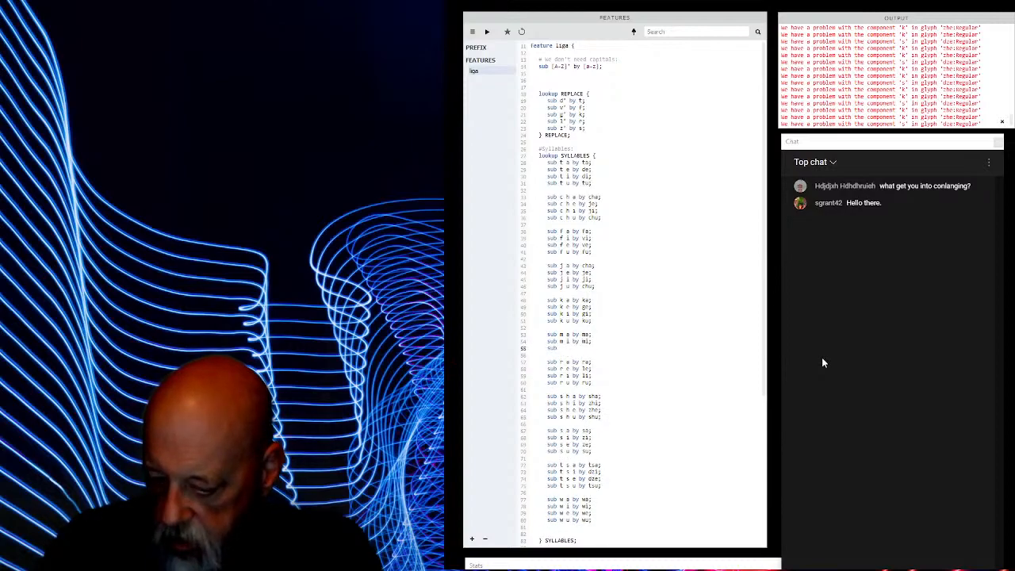
pyautogui.write(' m')
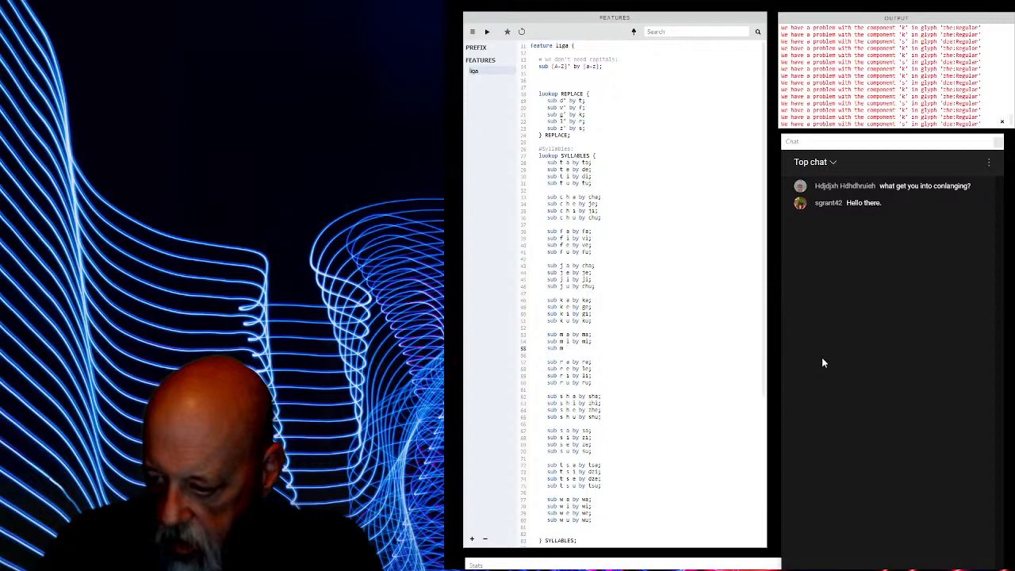
pyautogui.write(' e by me;')
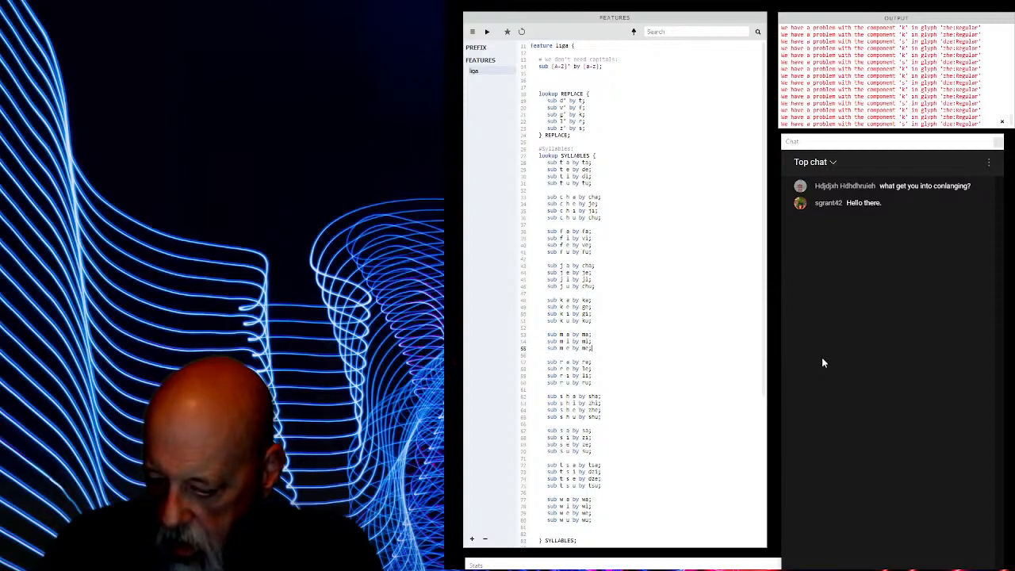
pyautogui.press('Return')
pyautogui.press('Tab')
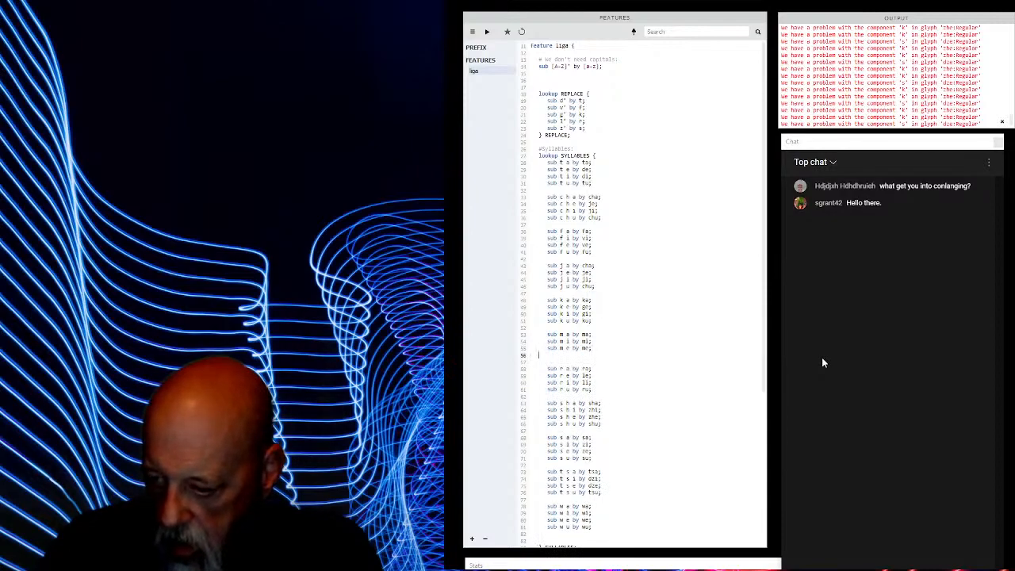
pyautogui.write('sub m ')
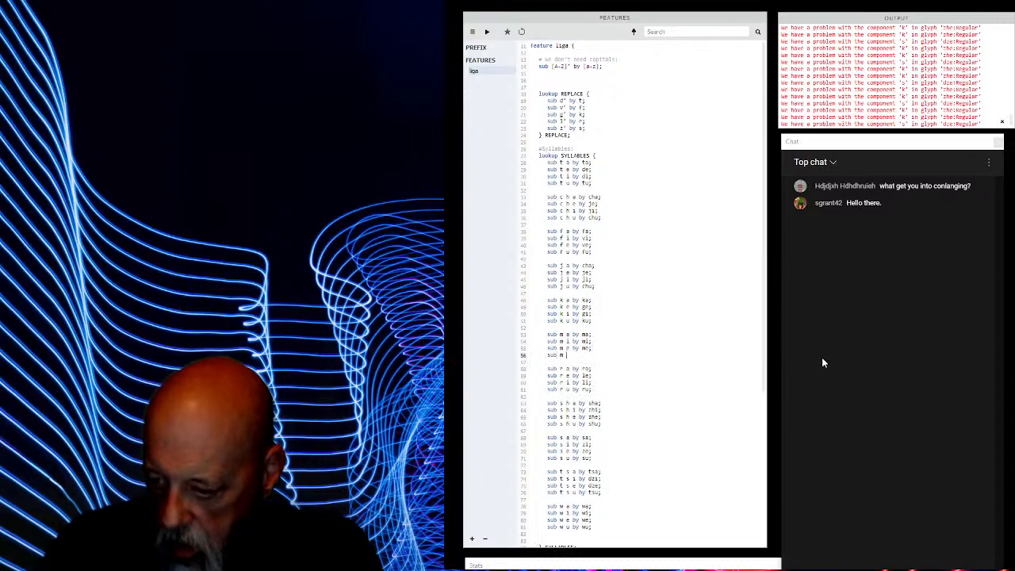
pyautogui.write('u by mu;')
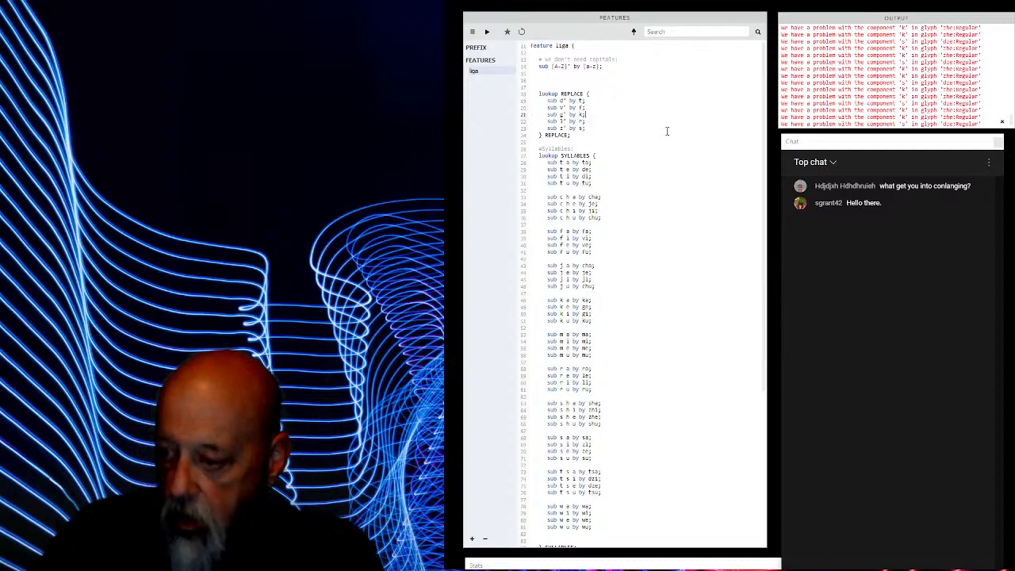
# Add the rule "sub o' by u;" to the REPLACE lookup, after the g-to-k substitution.
pyautogui.press('Return')
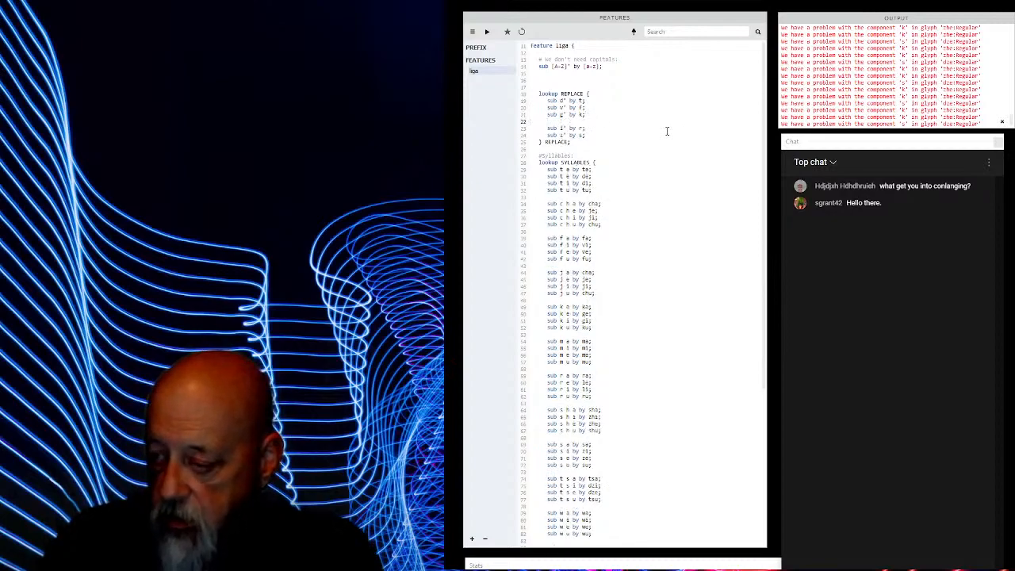
pyautogui.write('sub ')
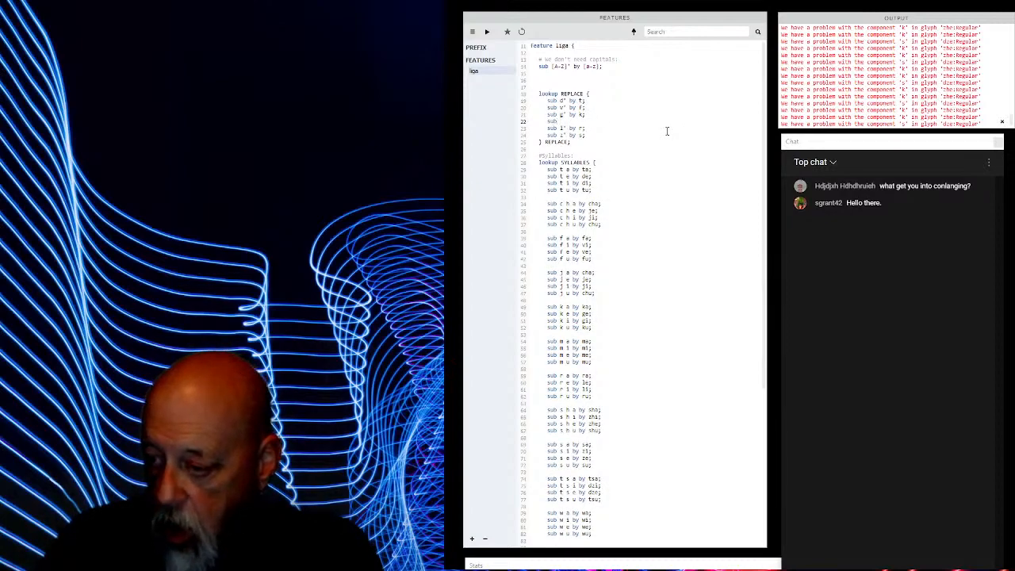
pyautogui.write("b' by p")
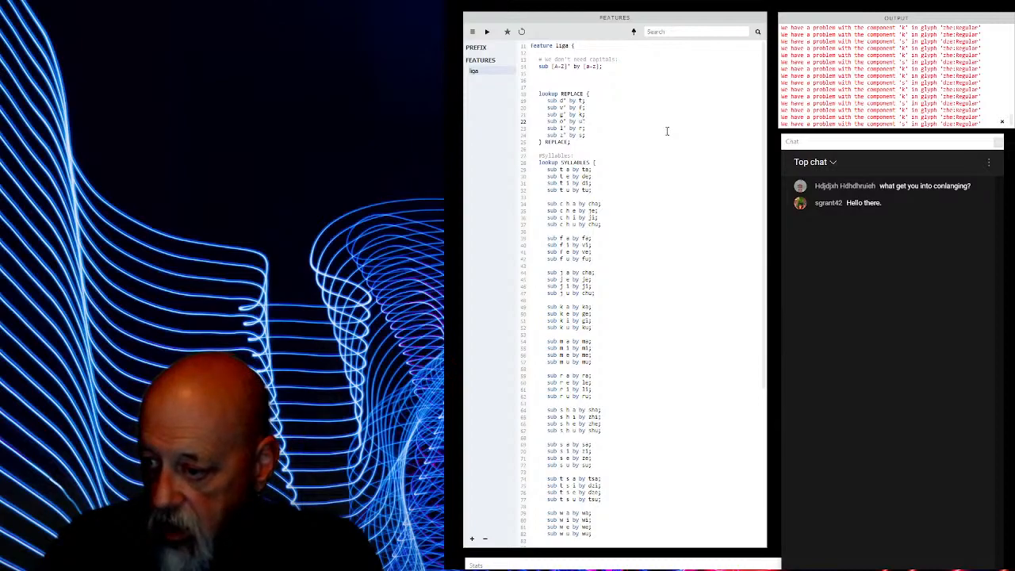
pyautogui.write(' u;')
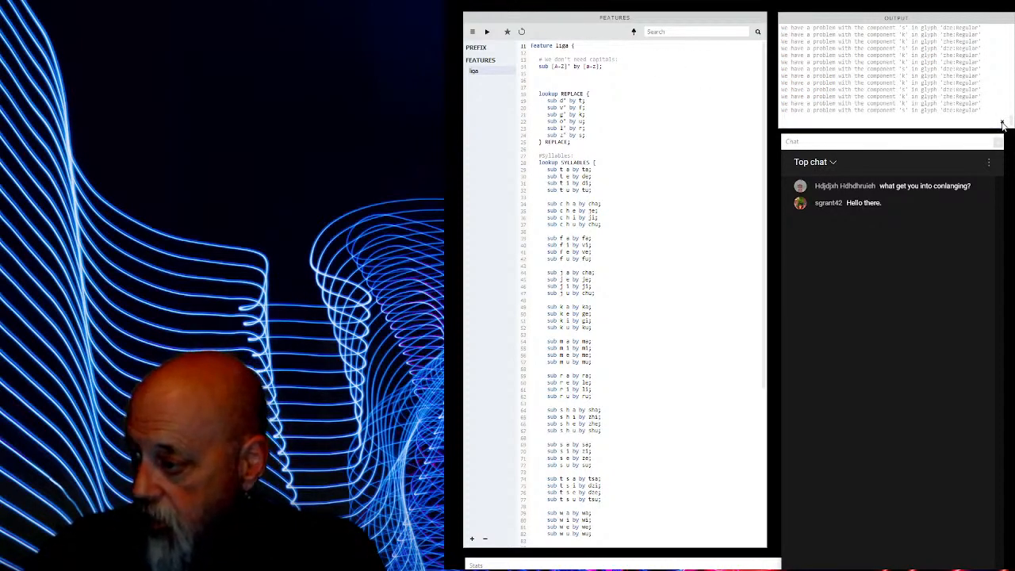
# Clear the output log and, below the m syllables in the SYLLABLES lookup, add "sub n a by na;" and "sub n i by ni;".
pyautogui.click(1001, 123)
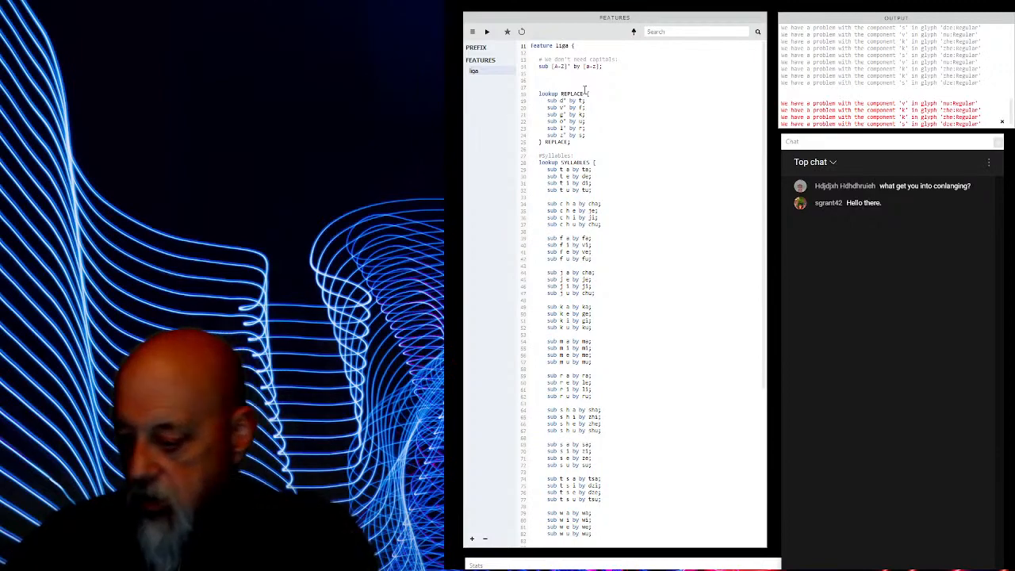
pyautogui.click(651, 367)
pyautogui.press('Return')
pyautogui.press('Return')
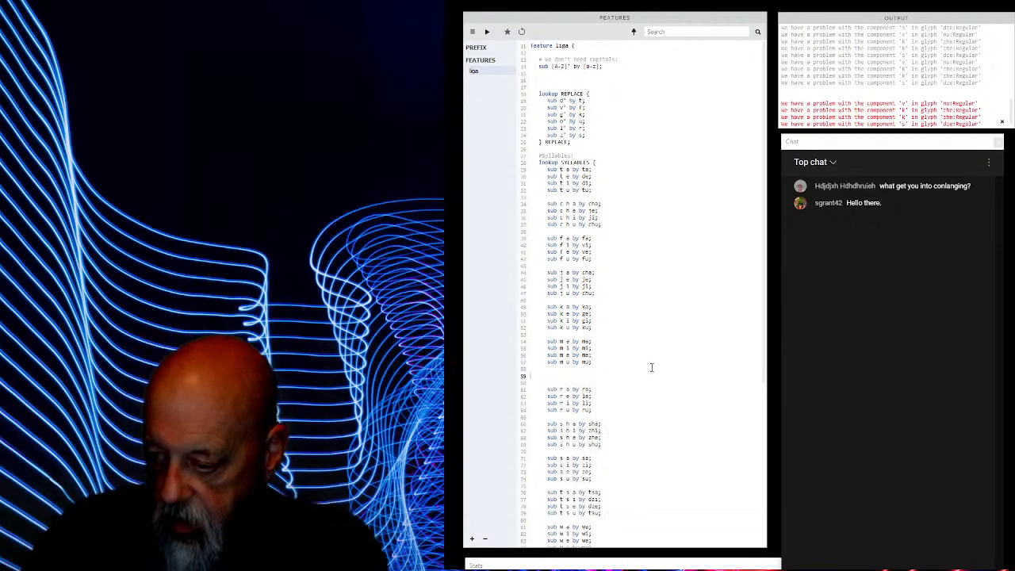
pyautogui.write('sub')
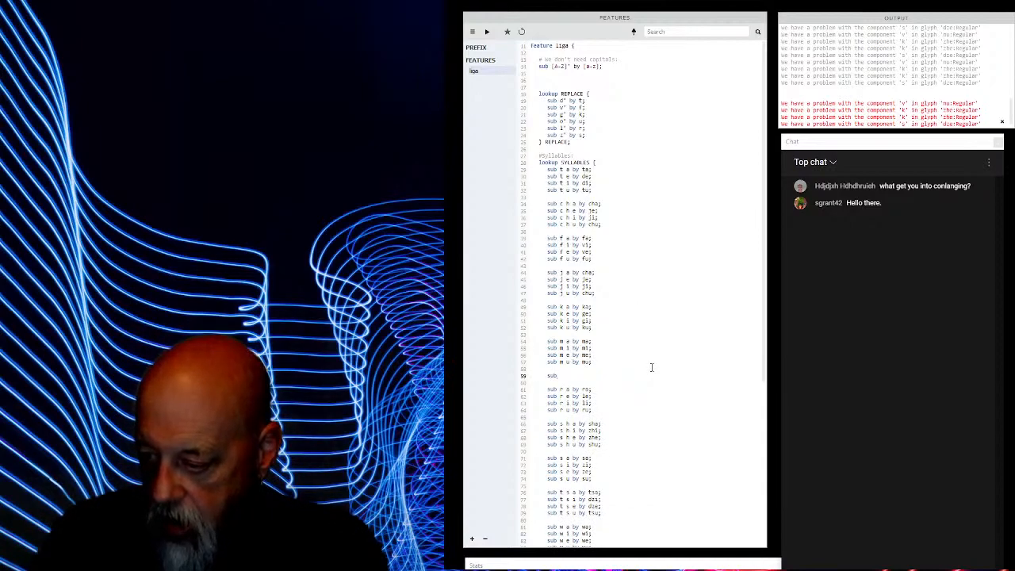
pyautogui.write(' n a by na;')
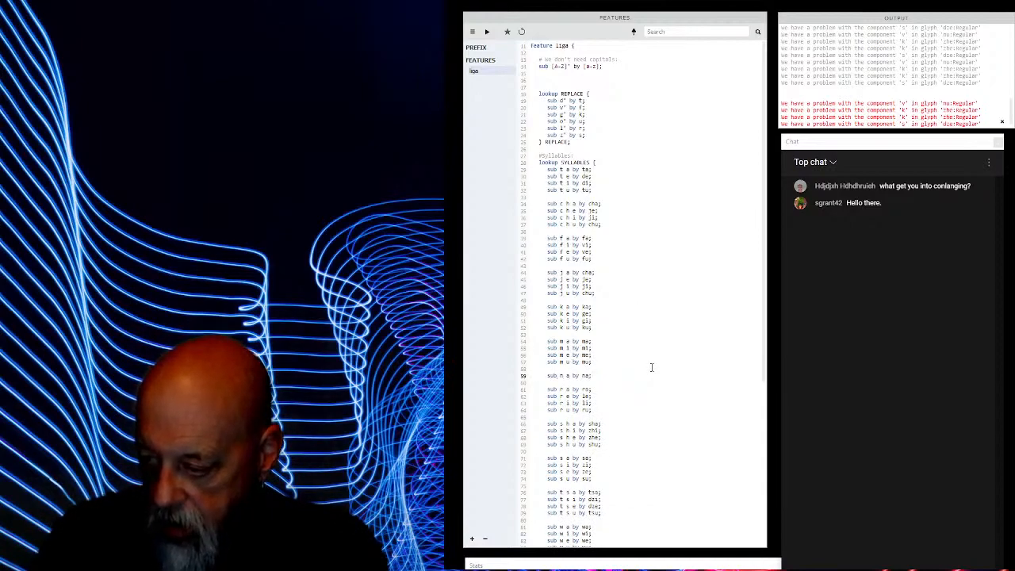
pyautogui.press('Return')
pyautogui.write('sub n i by')
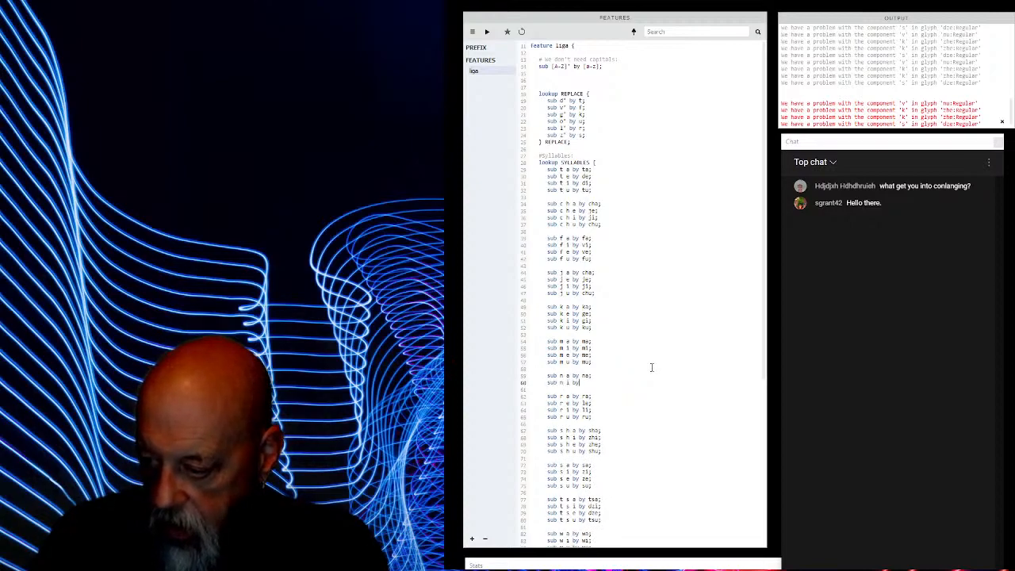
pyautogui.write(' ni;')
# Complete the n syllable block with the rules "sub n e by ne;" and "sub n u by nu;".
pyautogui.press('Return')
pyautogui.write('sub n e by ne;')
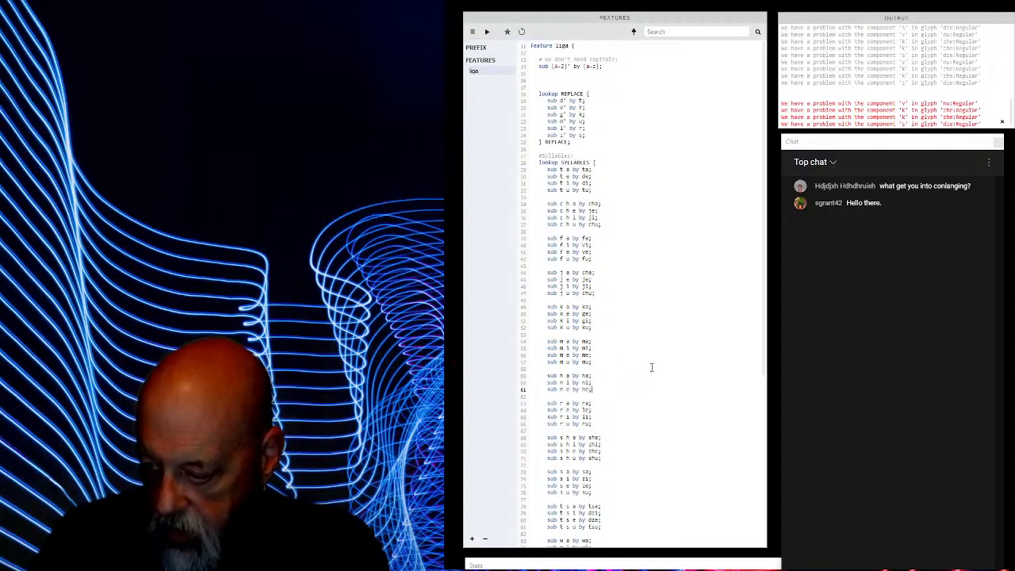
pyautogui.press('Return')
pyautogui.write('sub ')
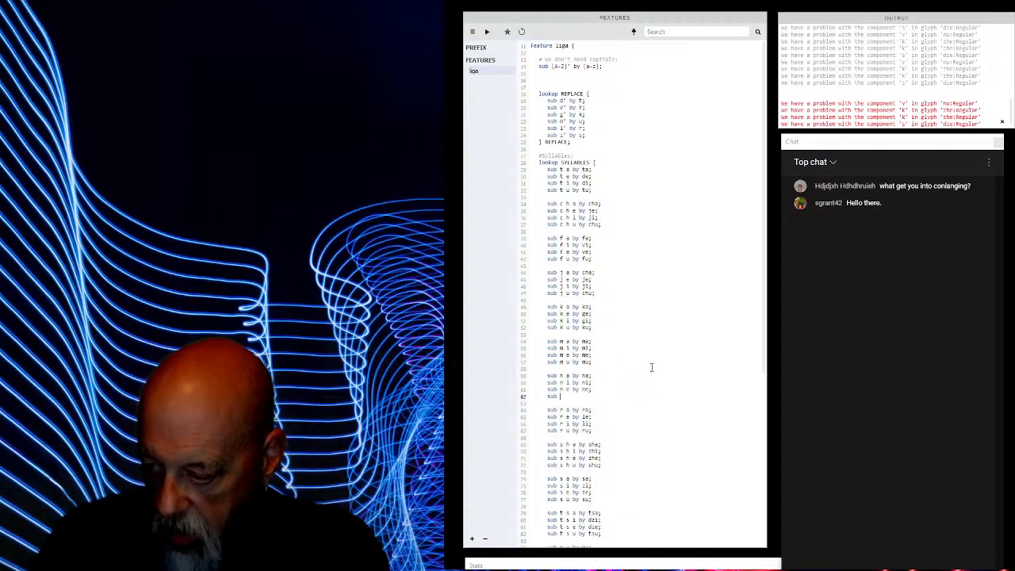
pyautogui.write('n u by nu;')
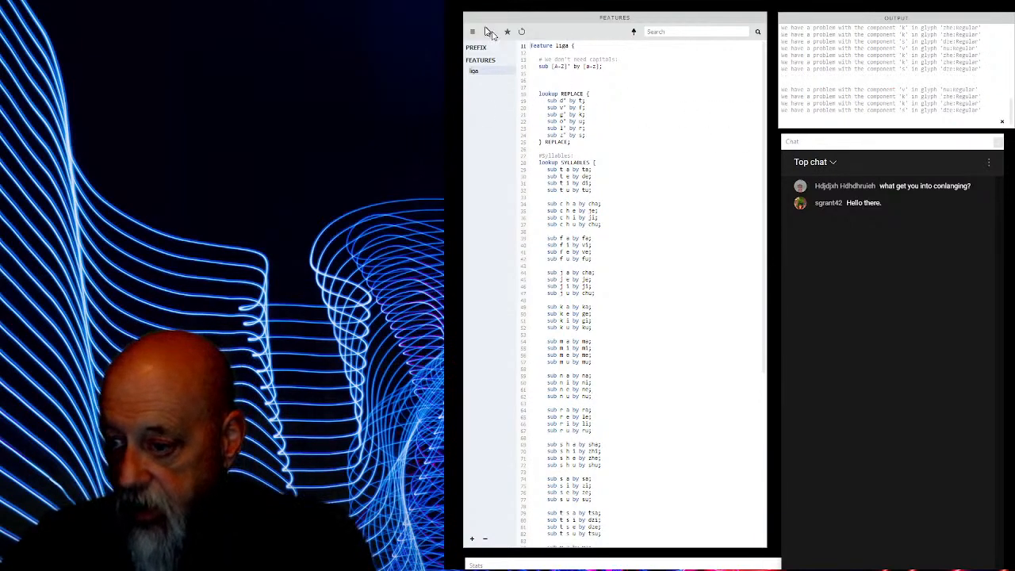
# Clear the output log and recompile the OpenType features.
pyautogui.click(1001, 124)
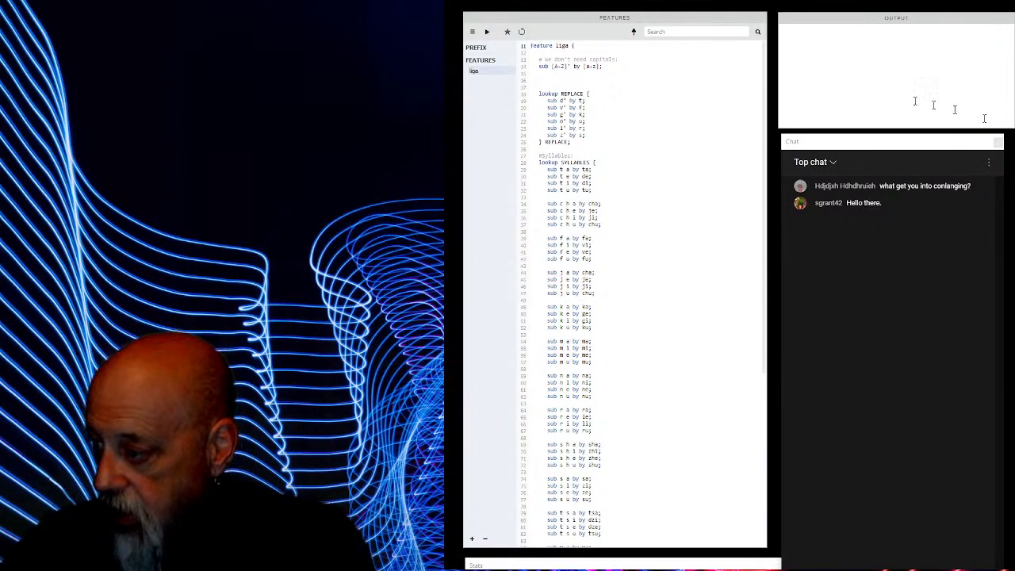
pyautogui.click(486, 32)
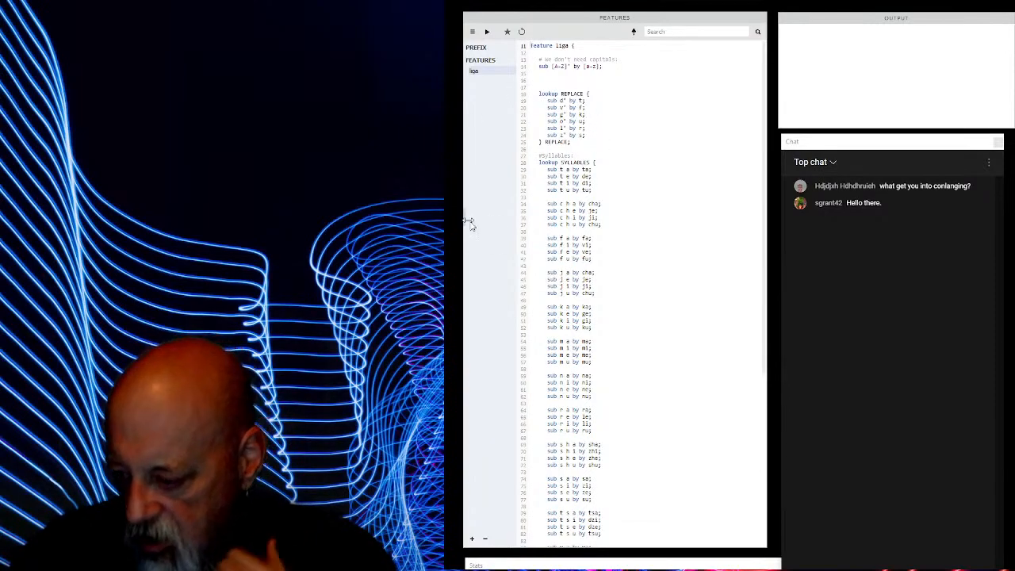
# Below the w syllables at the end of the SYLLABLES lookup, add "sub y a by ya;" and "sub y i by yi;".
pyautogui.scroll(-2, 567, 276)
pyautogui.scroll(-3, 570, 275)
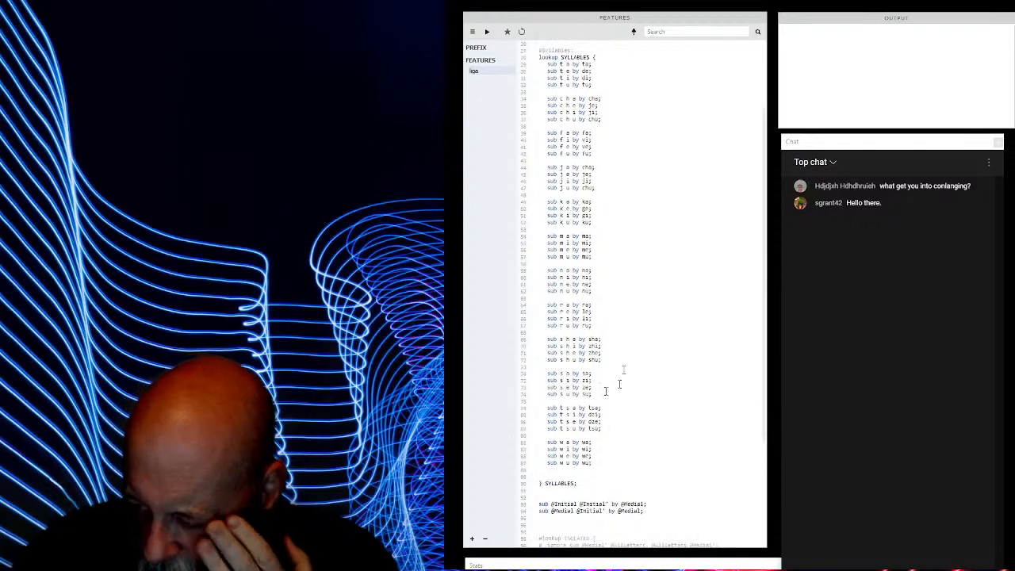
pyautogui.click(603, 463)
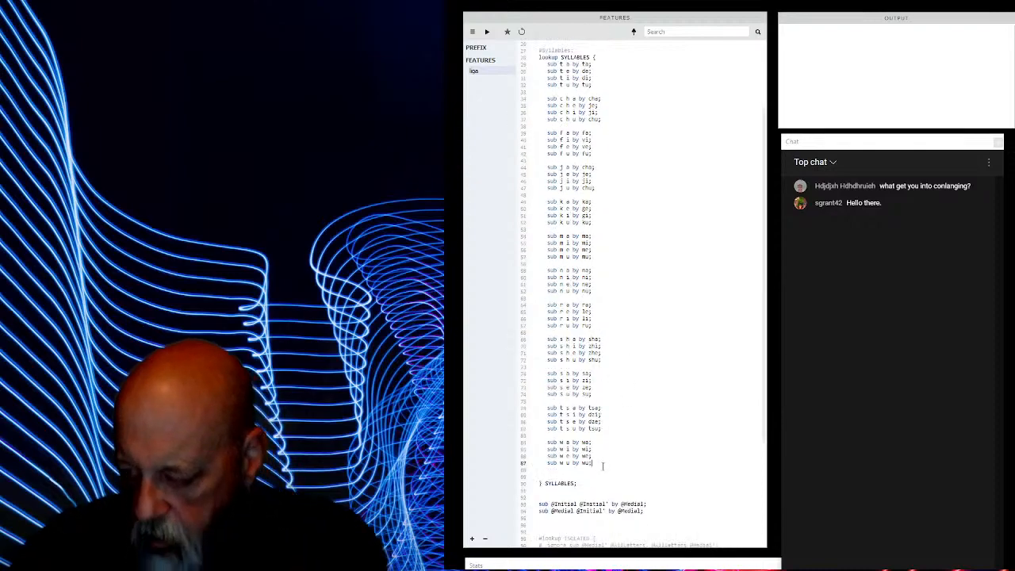
pyautogui.press('Return')
pyautogui.press('Return')
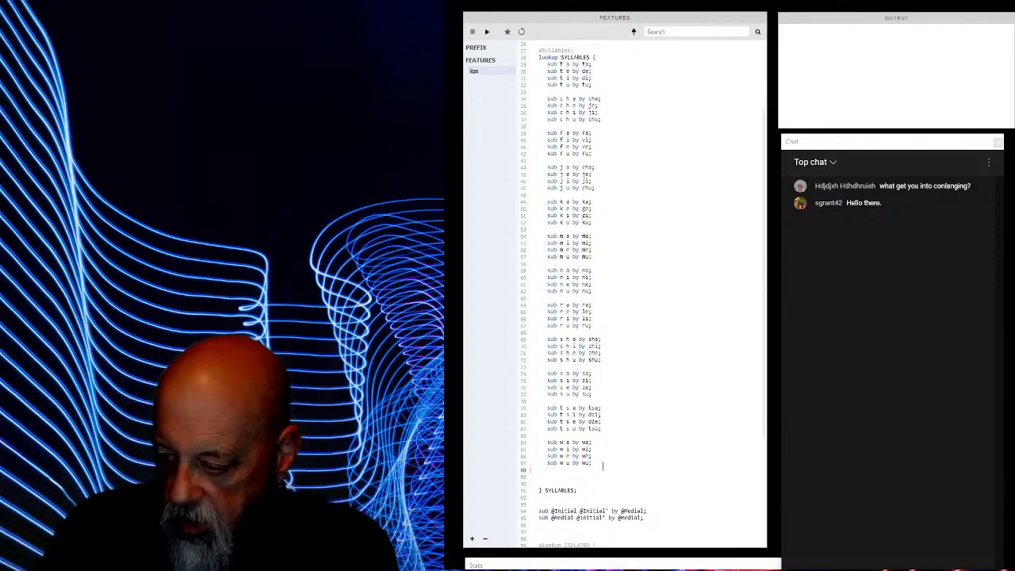
pyautogui.write('sub y a by ya;')
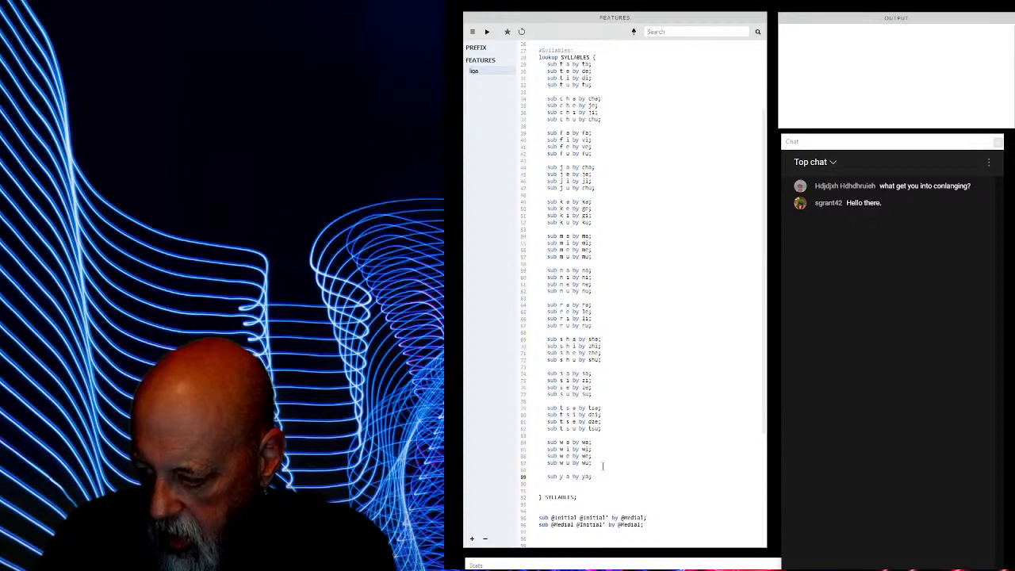
pyautogui.press('Return')
pyautogui.write('sub')
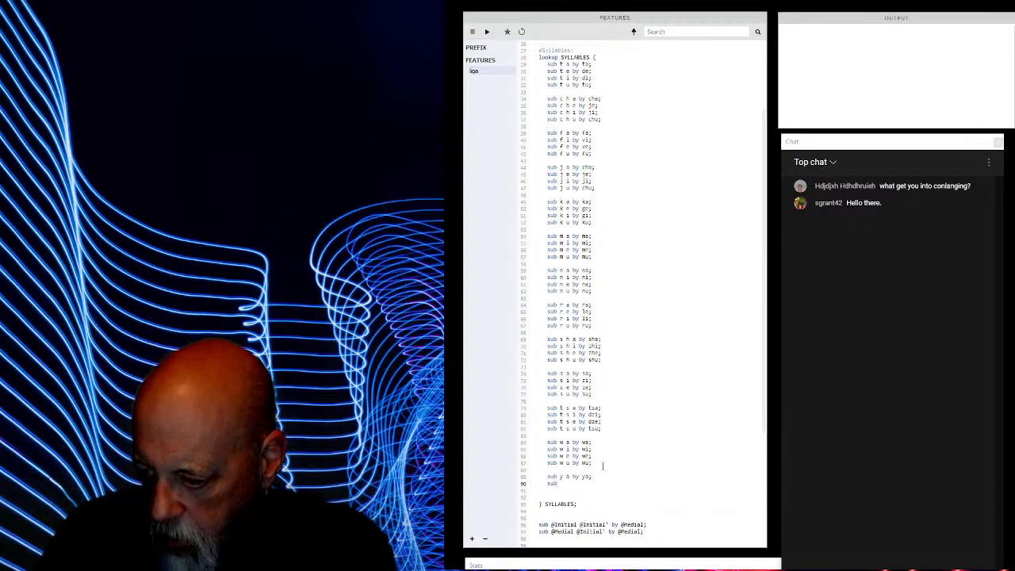
pyautogui.write(' y i by')
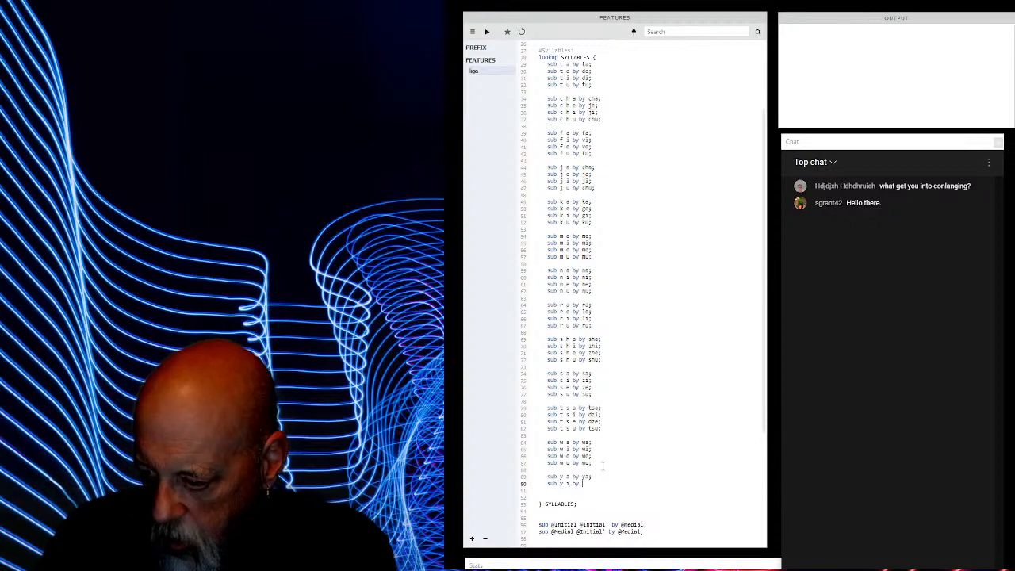
pyautogui.write(' yi;')
# Complete the y syllable block with the rules "sub y e by ye;" and "sub y u by yu;".
pyautogui.press('Return')
pyautogui.write('sub y e')
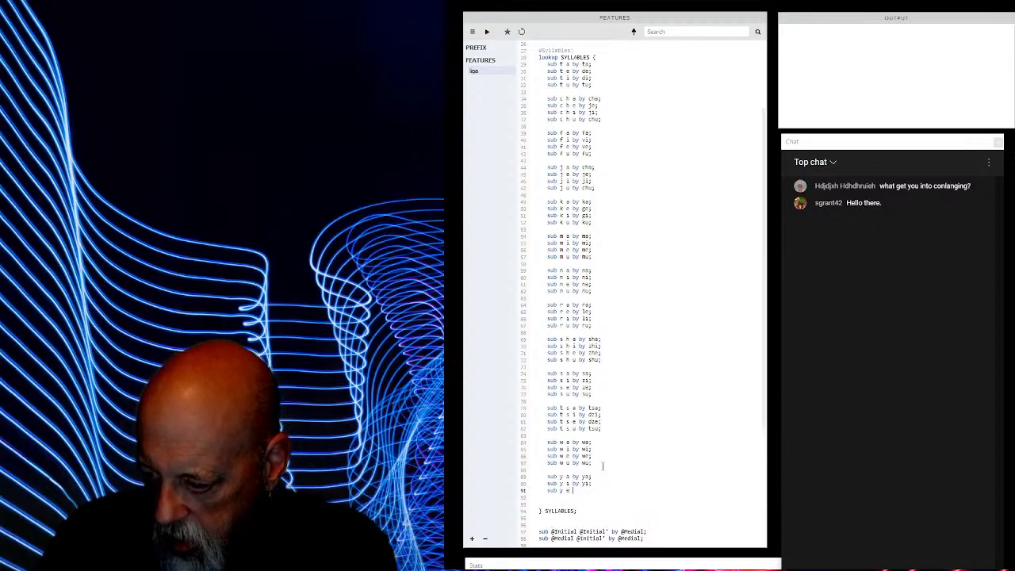
pyautogui.write(' by ye;')
pyautogui.press('Return')
pyautogui.write('sub')
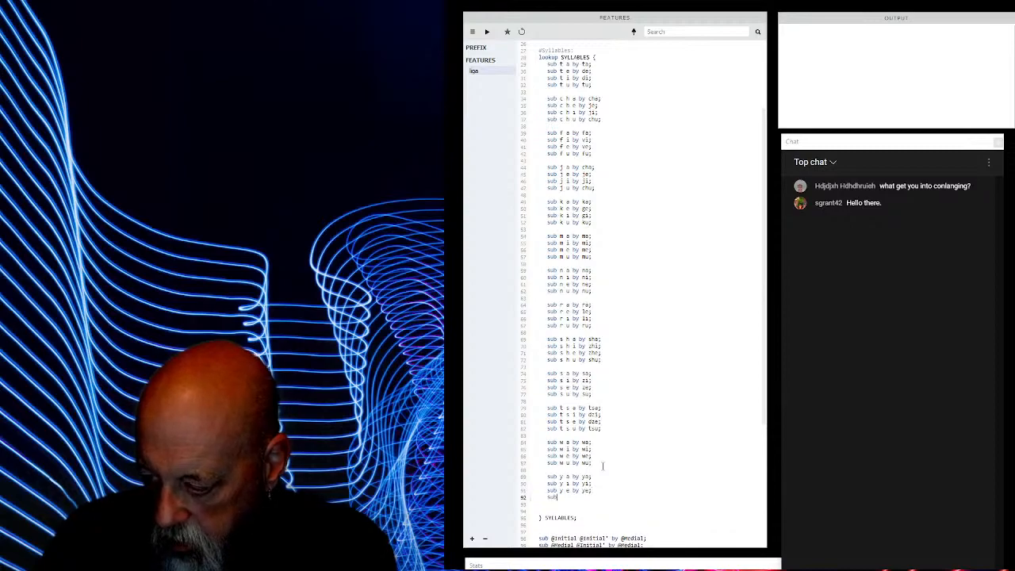
pyautogui.write(' y u by yu;')
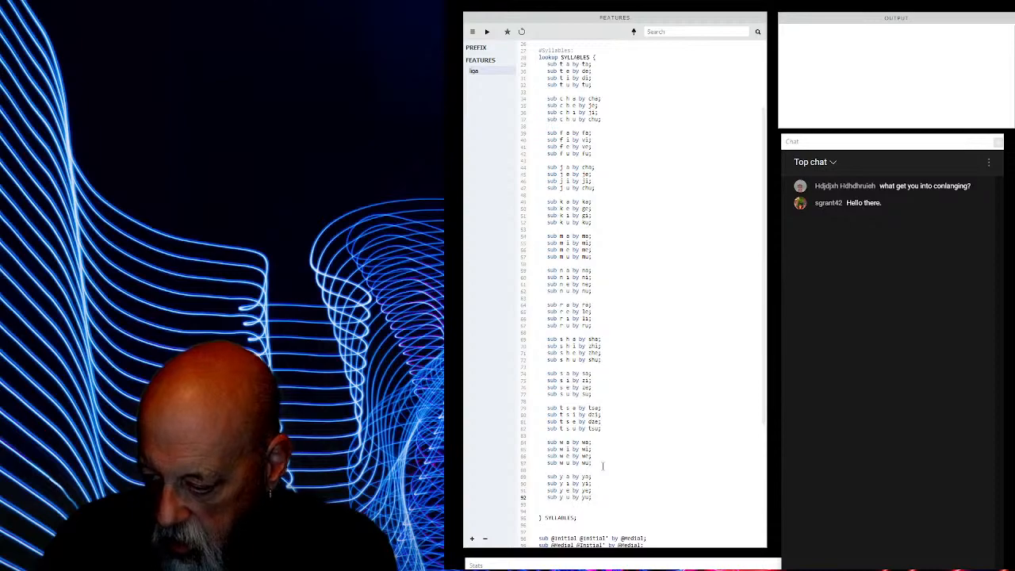
# Between the f and j syllable blocks, add the rules "sub h a by ha;" and "sub h i by hi;".
pyautogui.scroll(5, 606, 455)
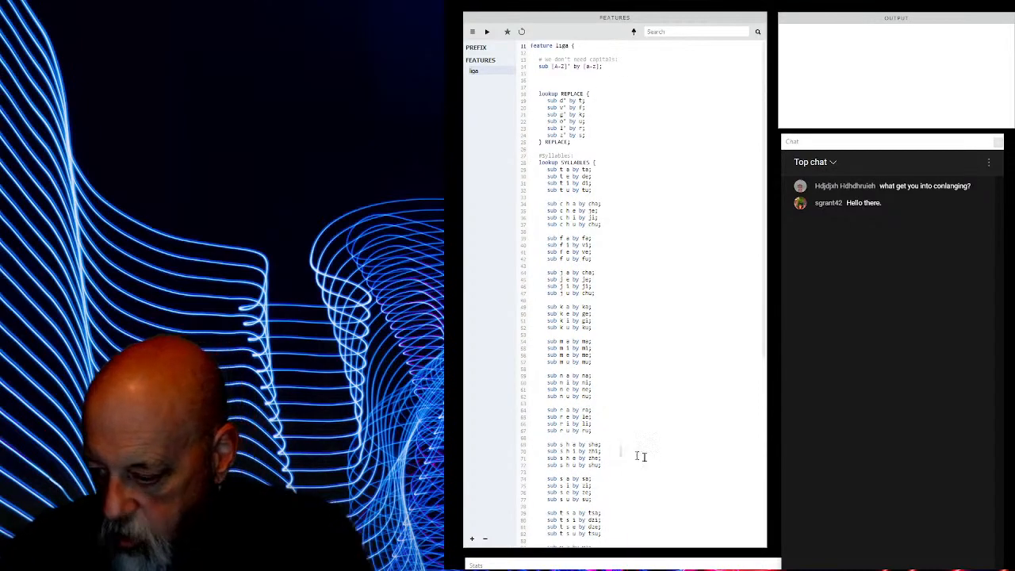
pyautogui.scroll(-3, 613, 445)
pyautogui.scroll(-4, 611, 442)
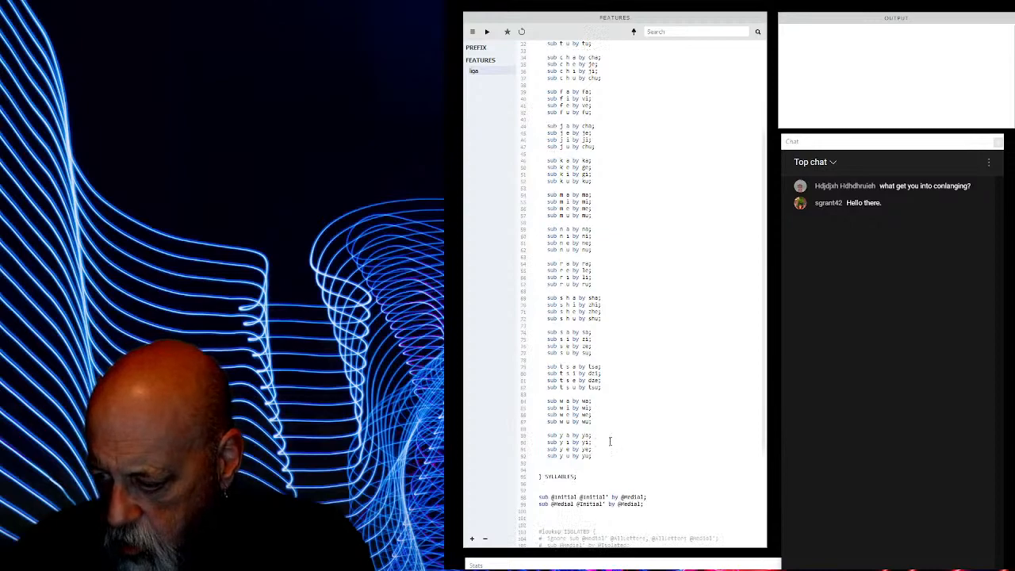
pyautogui.scroll(7, 610, 441)
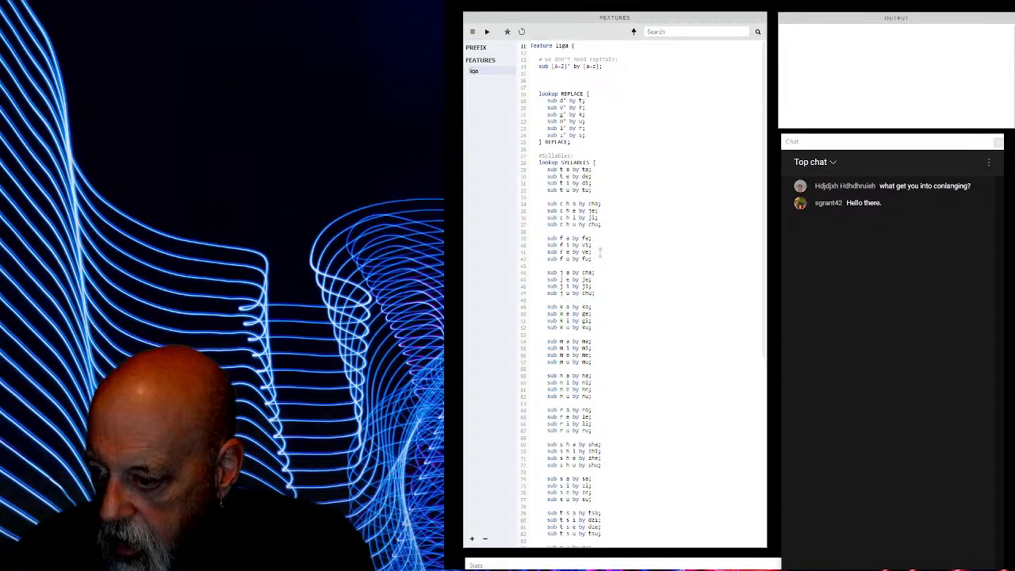
pyautogui.click(601, 259)
pyautogui.press('Return')
pyautogui.press('Return')
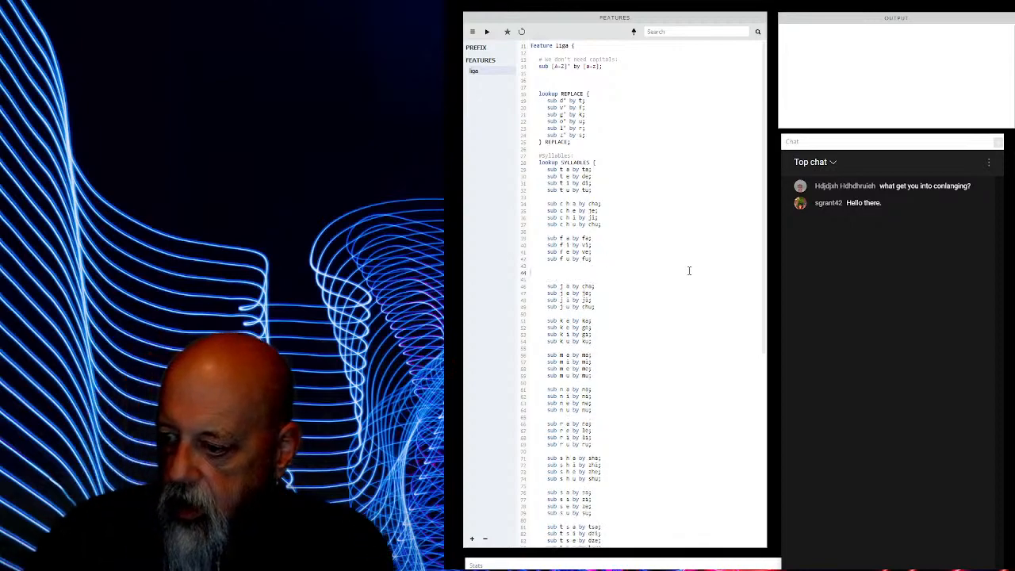
pyautogui.write('b h a by ha;')
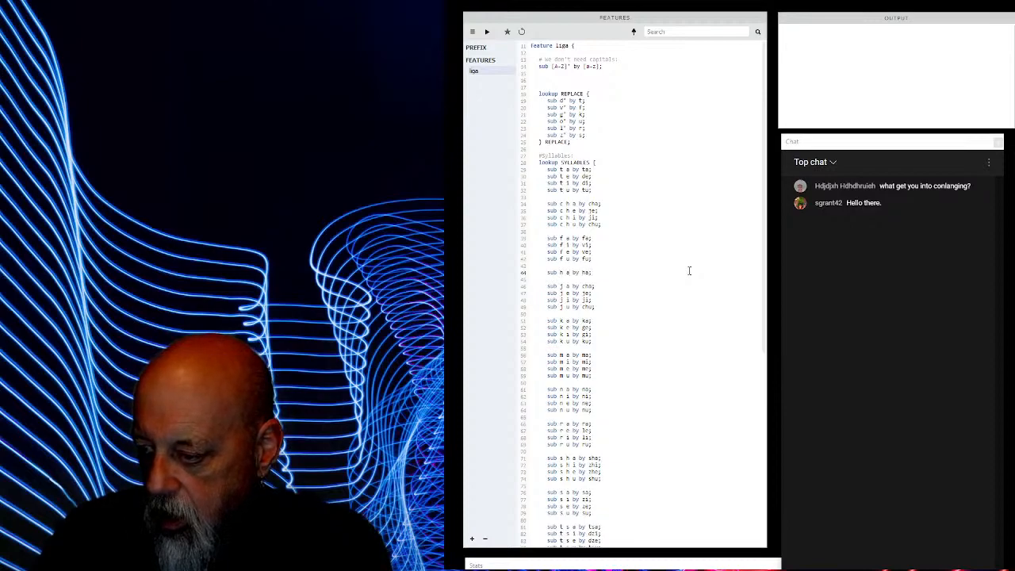
pyautogui.press('Return')
pyautogui.write('sub h i by hi;')
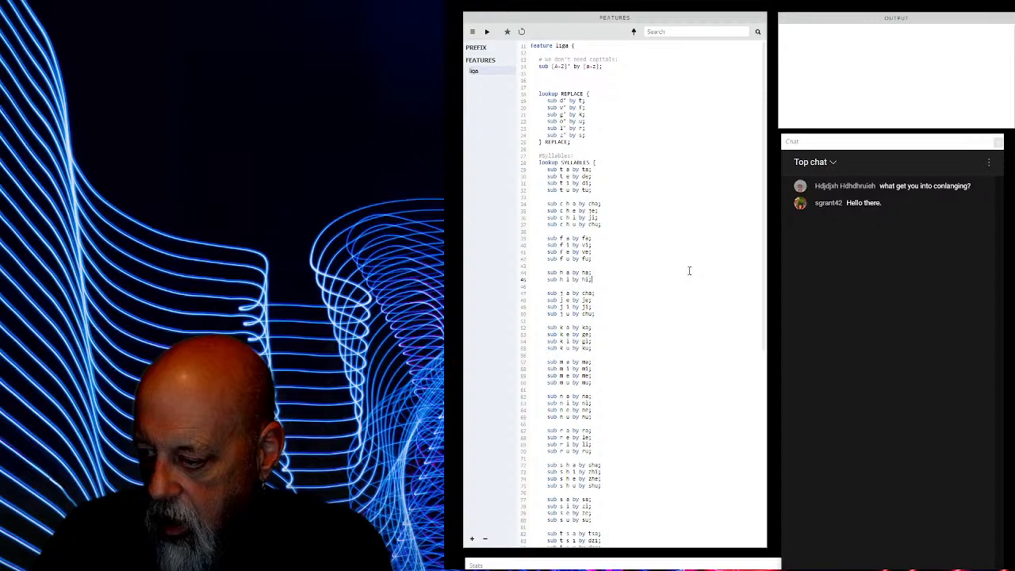
# Complete the h syllable block with "sub h e by he;" and "sub h u by hu;", and save the font.
pyautogui.press('Return')
pyautogui.write('sub h')
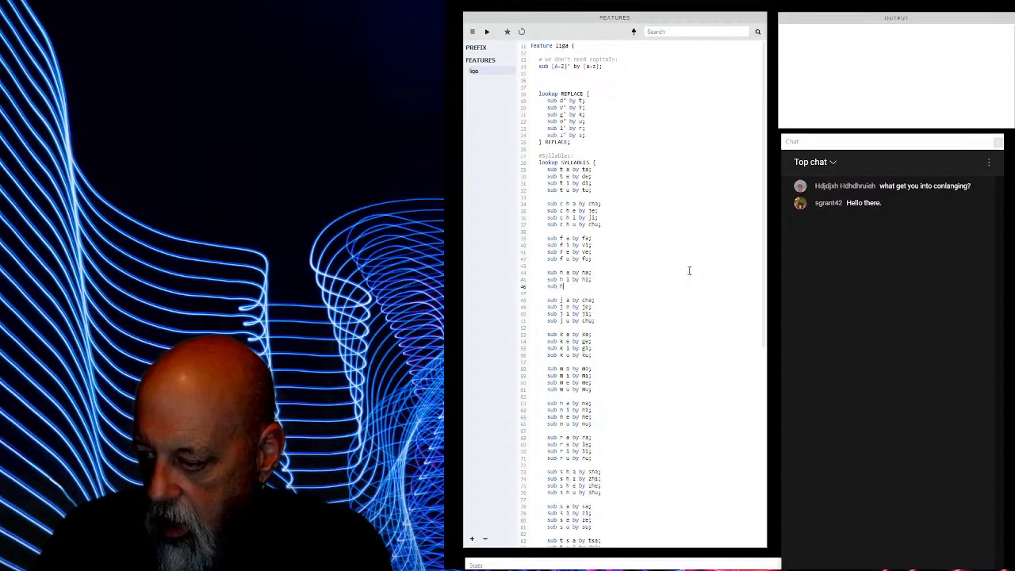
pyautogui.write(' e by he;')
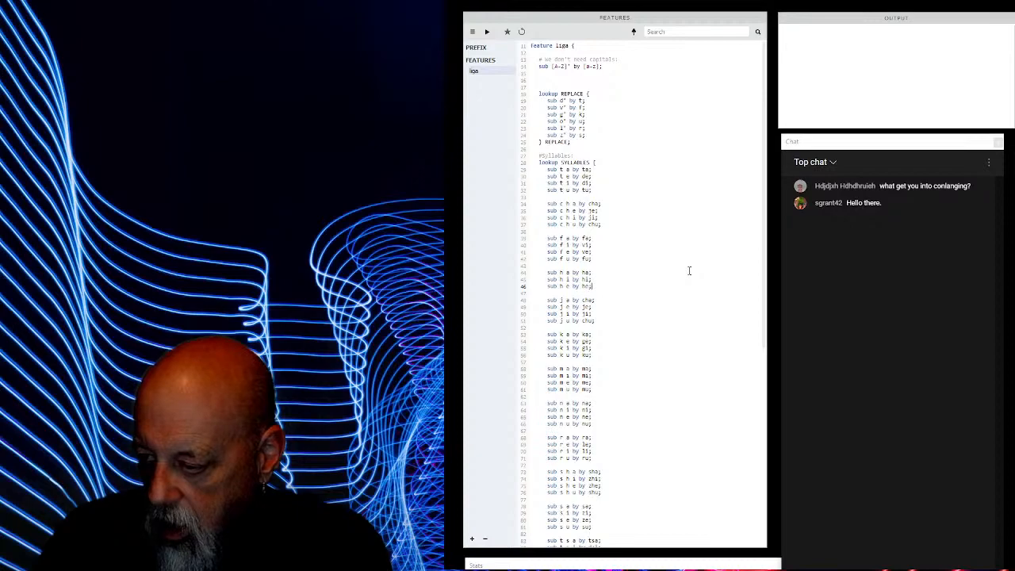
pyautogui.press('Return')
pyautogui.write('sub h u by hu;')
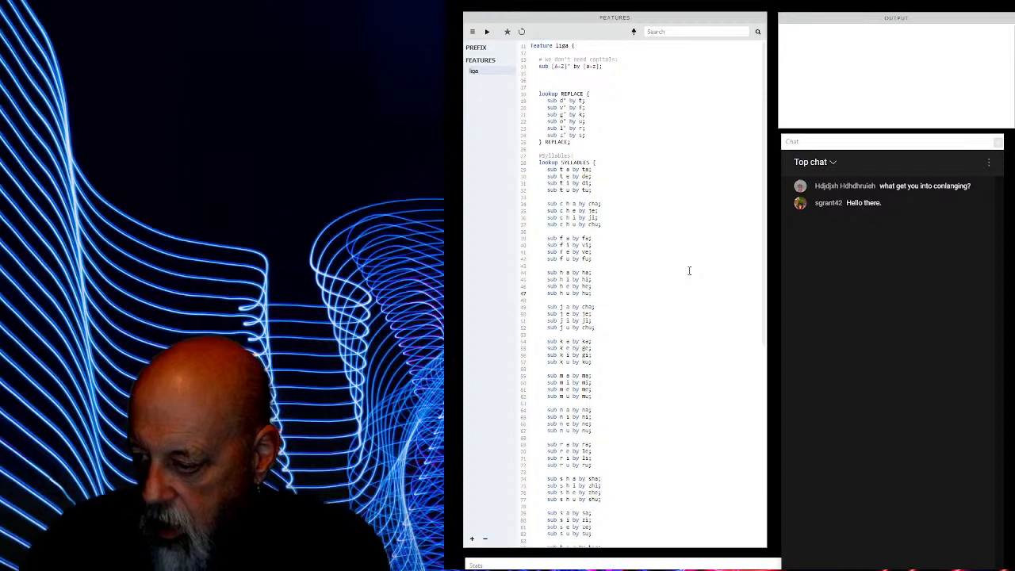
pyautogui.hotkey('ctrl', 's')
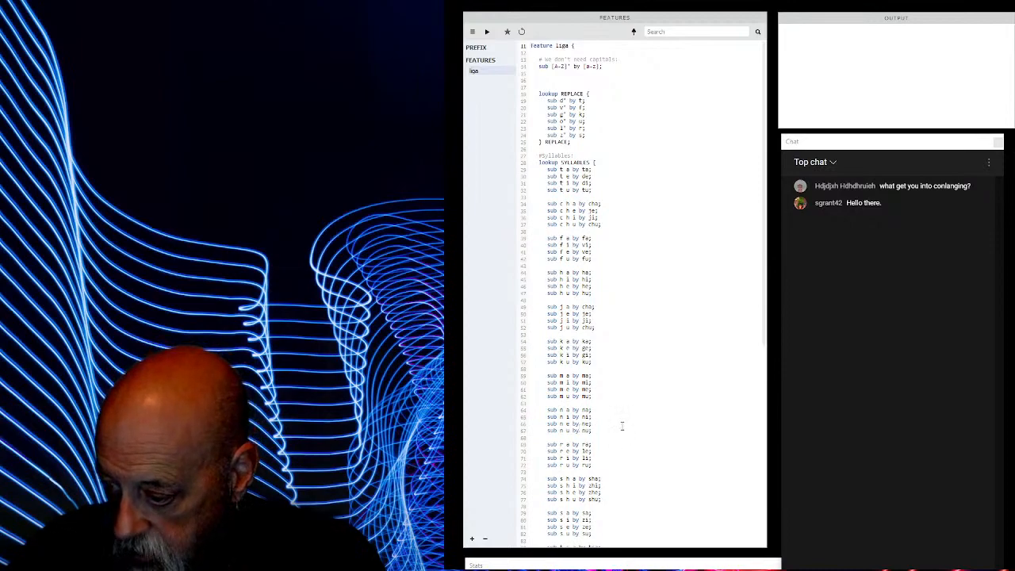
# Below the n syllable block, add the rules "sub p a by pa;" and "sub b i by bi;".
pyautogui.click(619, 428)
pyautogui.press('Return')
pyautogui.press('Return')
pyautogui.write('su')
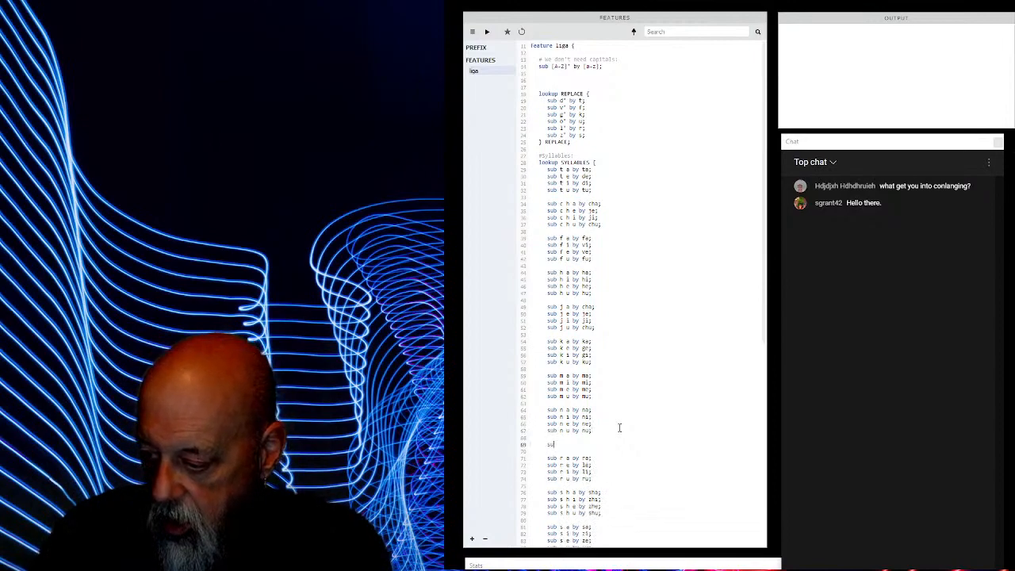
pyautogui.write('b p e by pe;')
pyautogui.press('Return')
pyautogui.write('sub p')
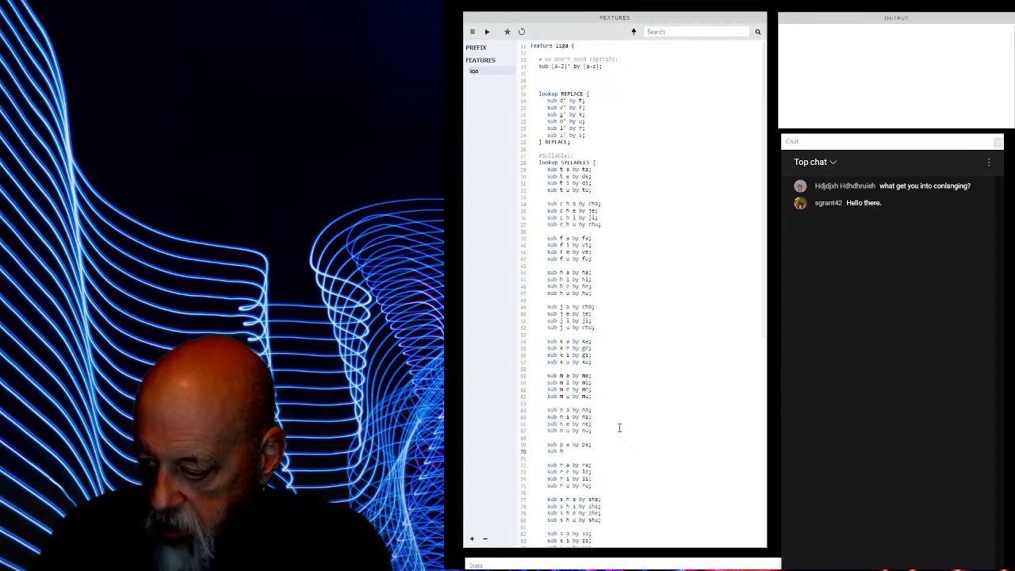
pyautogui.write(' i by pi')
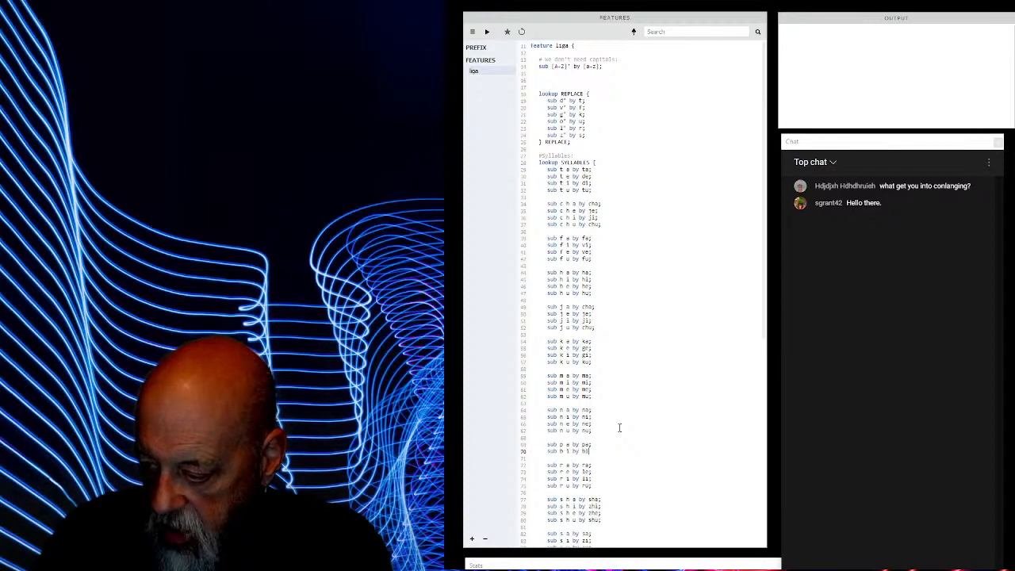
# Correct the new bi rule to read "sub p i by bi;" and start a new line below it.
pyautogui.press('Left')
pyautogui.press('Left')
pyautogui.press('Left')
pyautogui.press('Left')
pyautogui.press('Left')
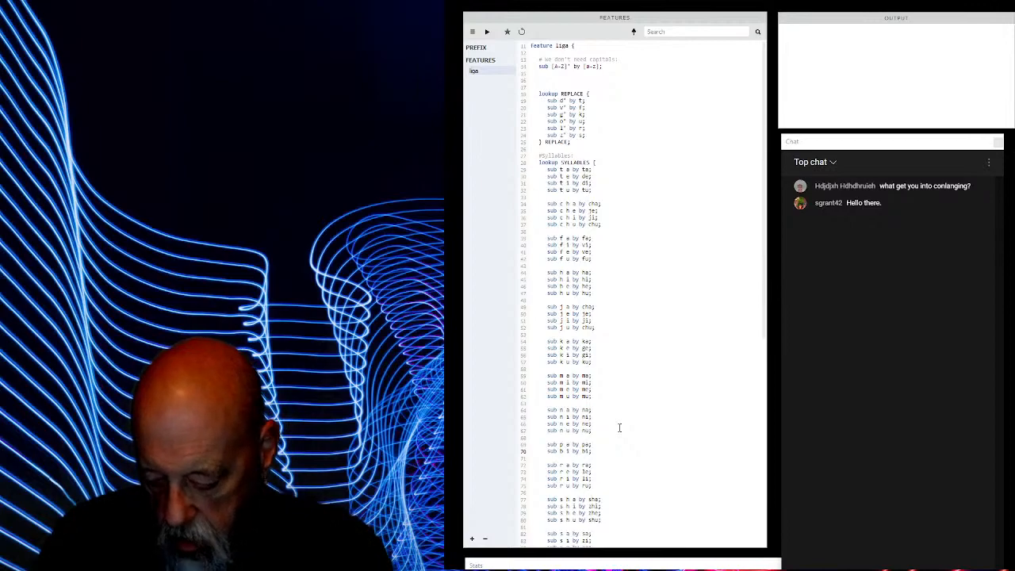
pyautogui.write('p')
pyautogui.press('Delete')
pyautogui.press('Right')
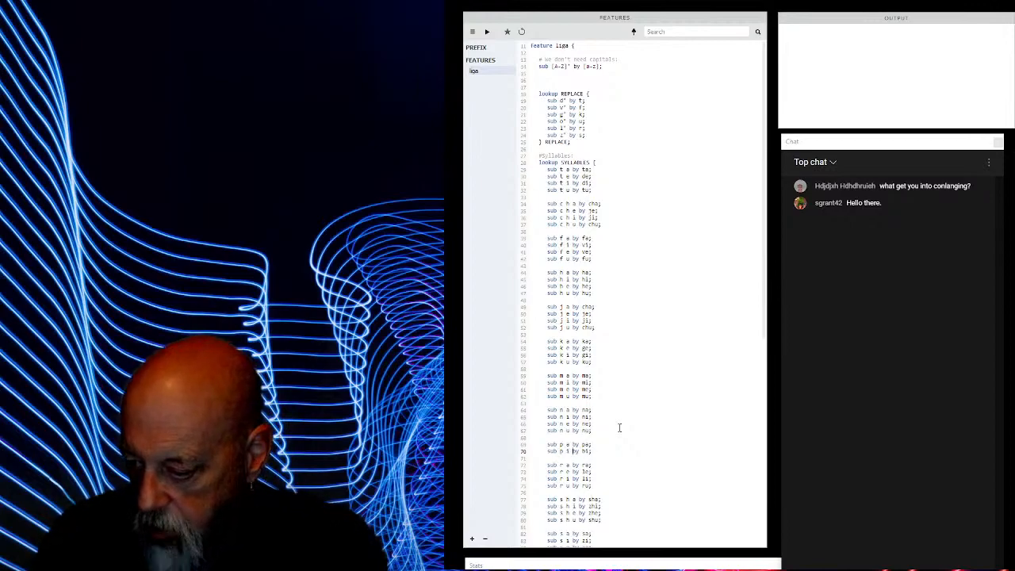
pyautogui.press('Return')
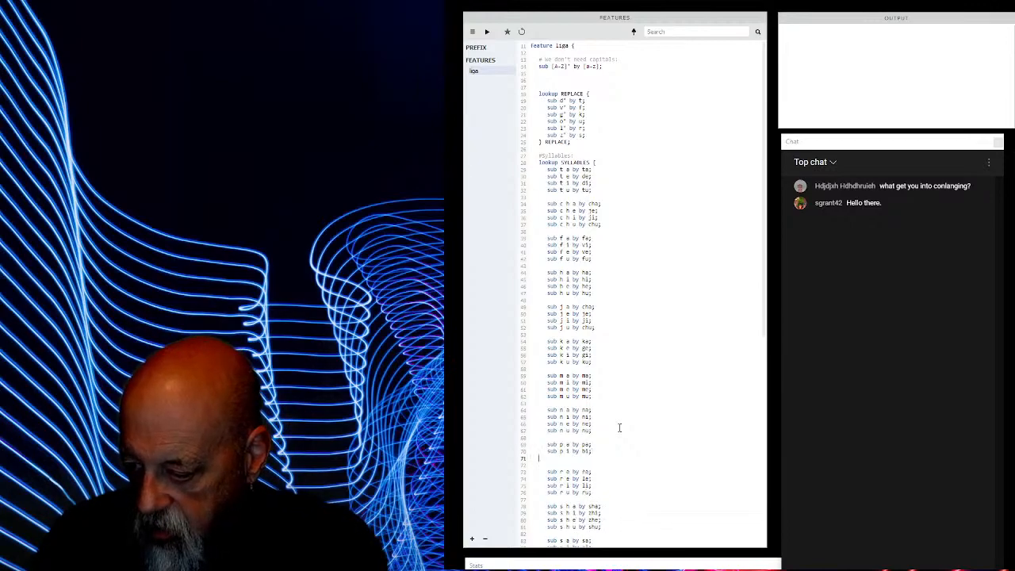
# Complete the p syllable block with the rules "sub p e by be;" and "sub p u by pu;".
pyautogui.write('sub ')
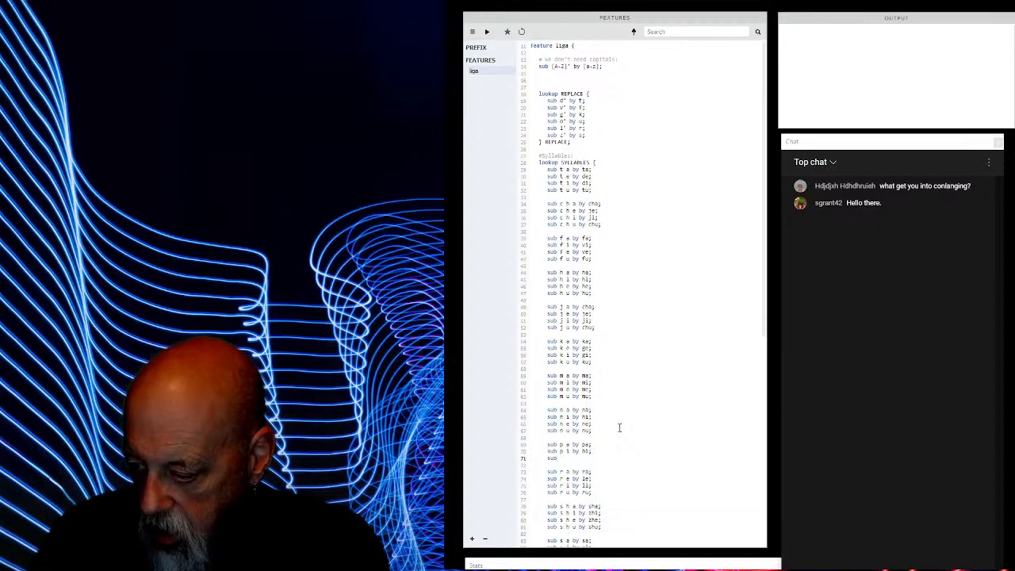
pyautogui.write('p e by p')
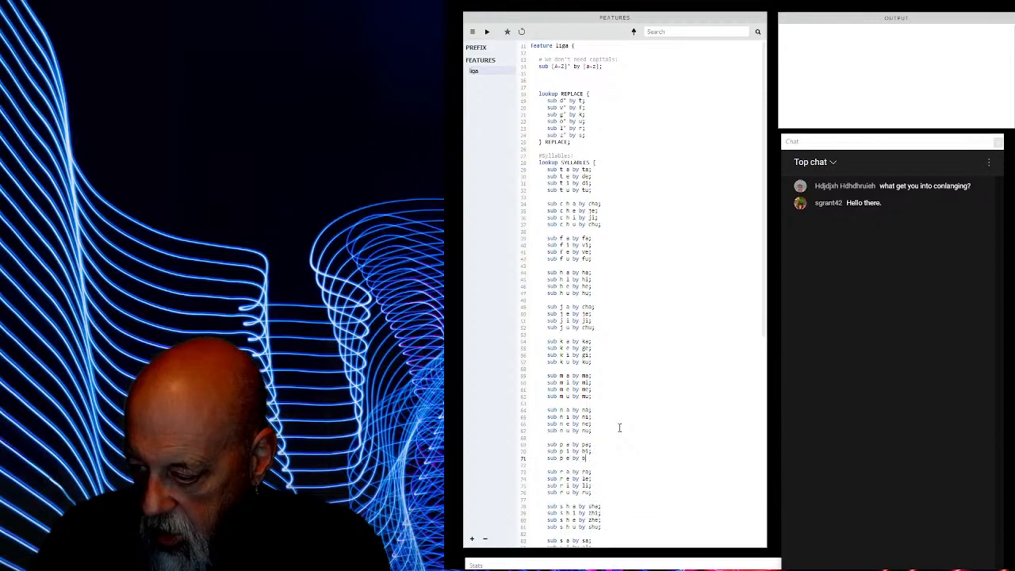
pyautogui.write('e;')
pyautogui.press('Return')
pyautogui.write('sub ')
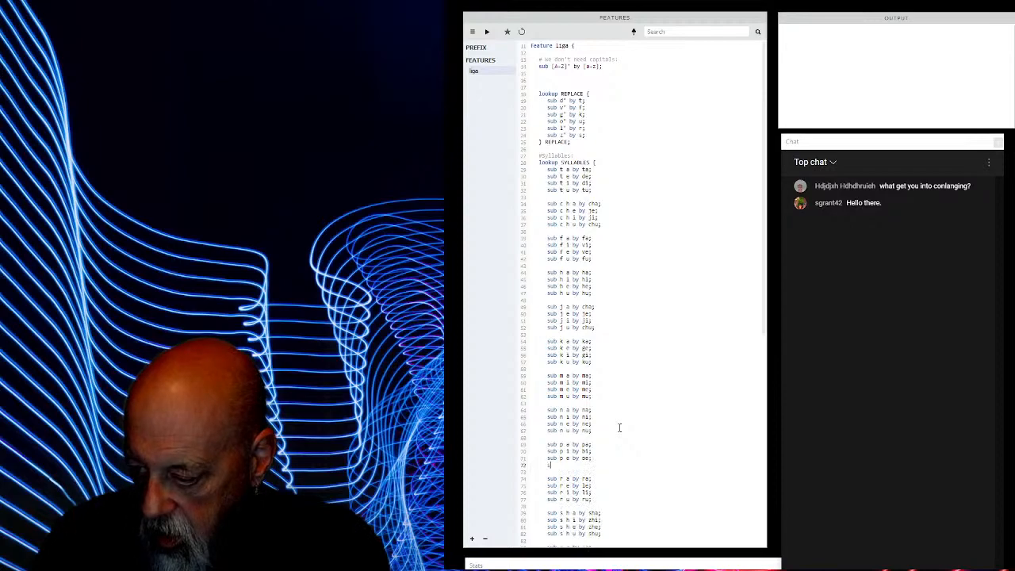
pyautogui.write('p u by pu;')
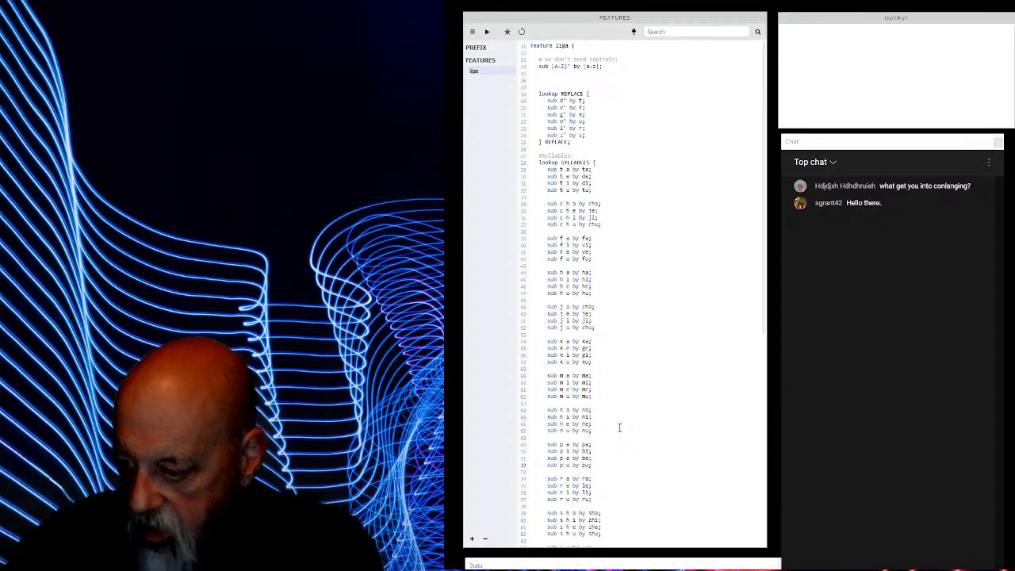
# In the REPLACE lookup, add the rule "sub b' by p;" between the o' and l' rules.
pyautogui.click(589, 97)
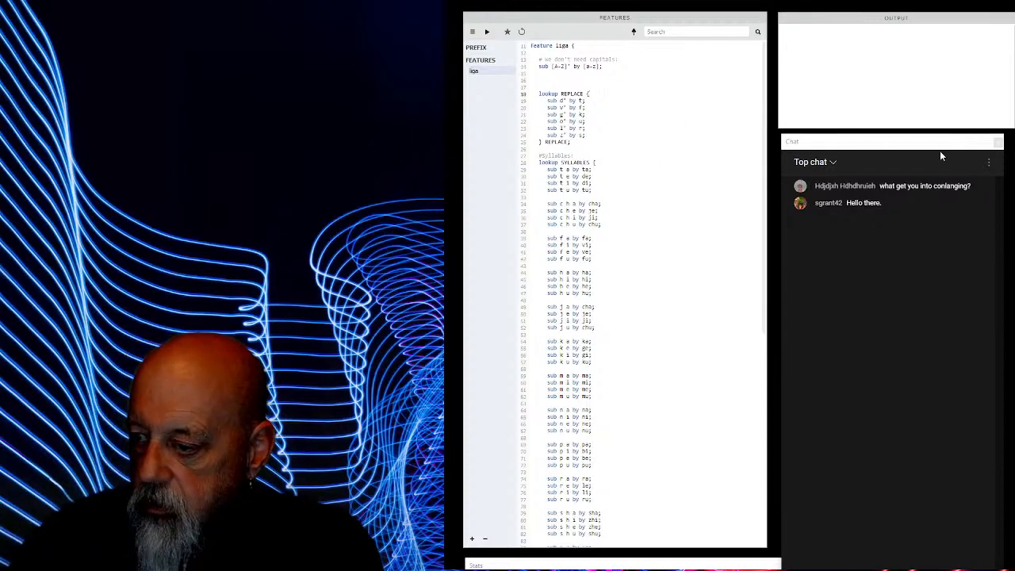
pyautogui.press('Down')
pyautogui.press('Down')
pyautogui.press('Down')
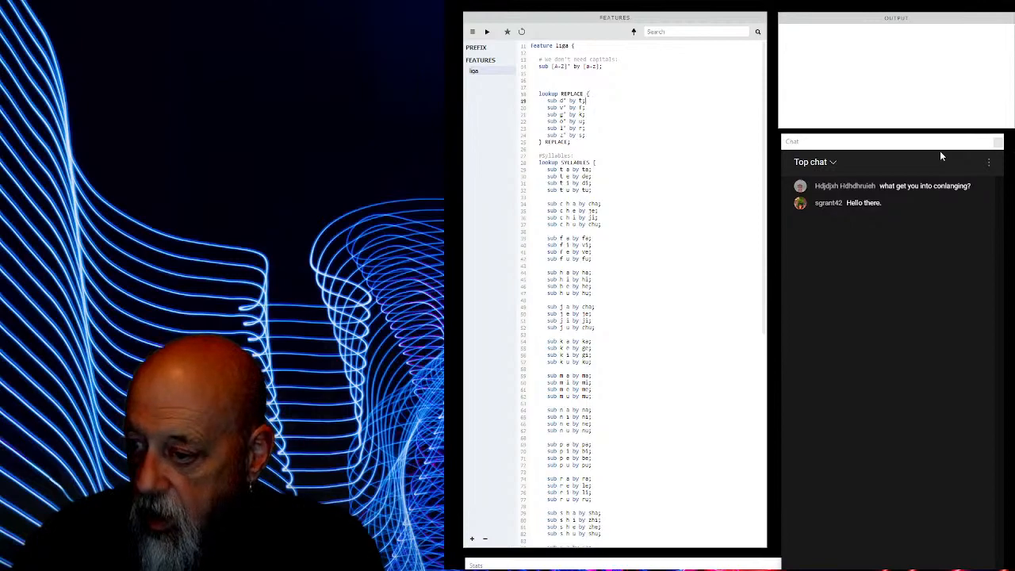
pyautogui.press('Return')
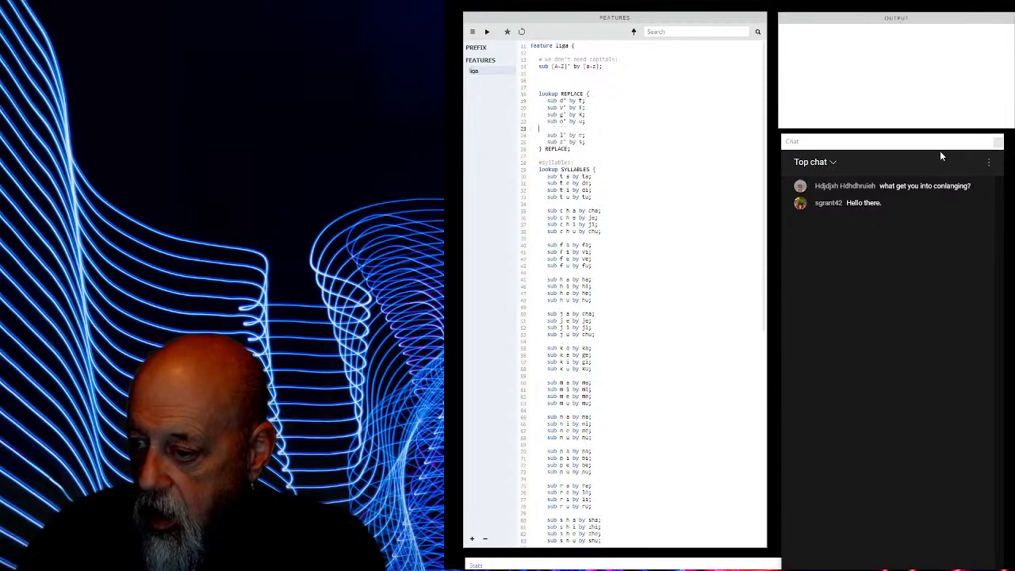
pyautogui.write('sub')
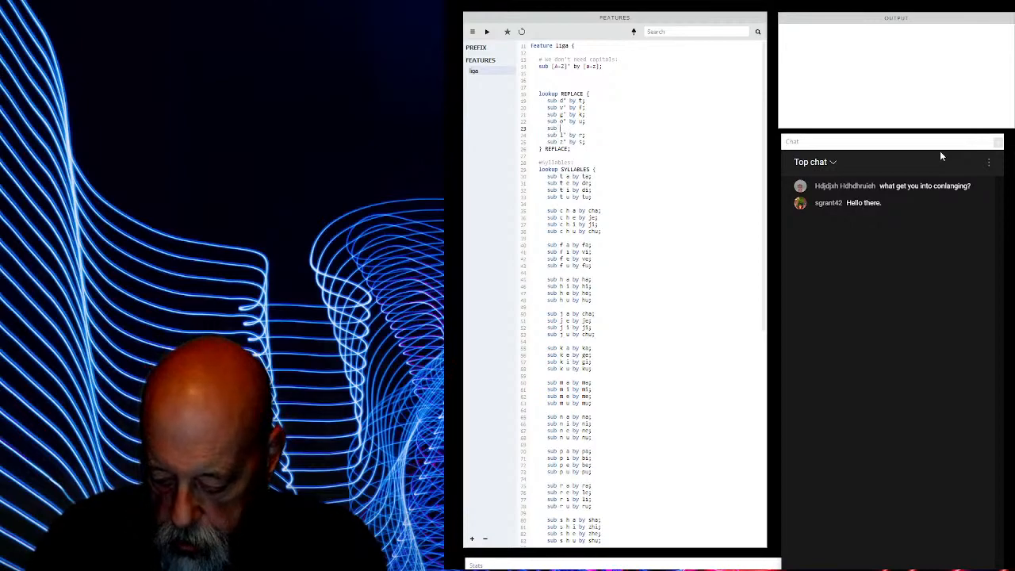
pyautogui.write(" p' by")
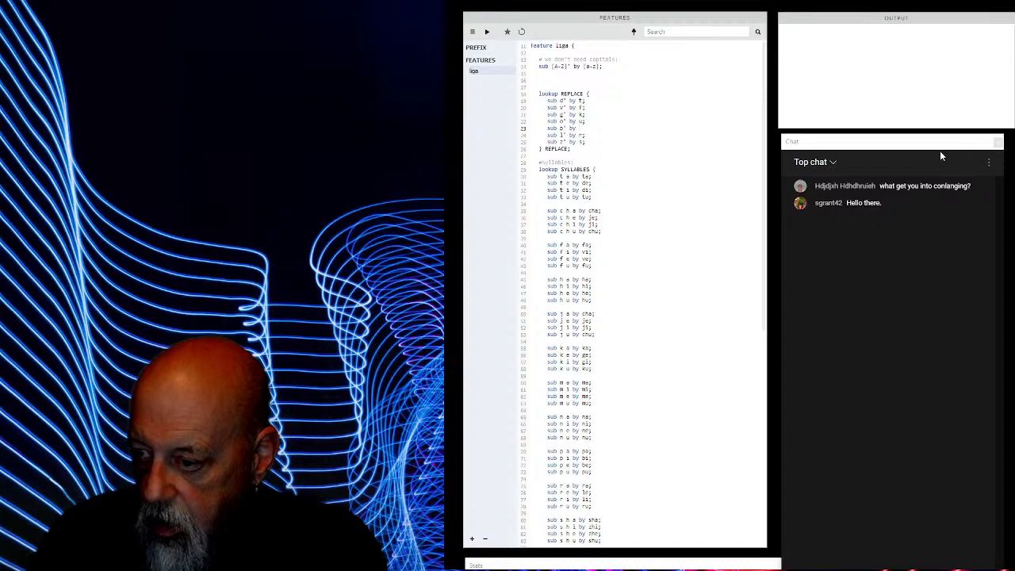
pyautogui.write(' p;')
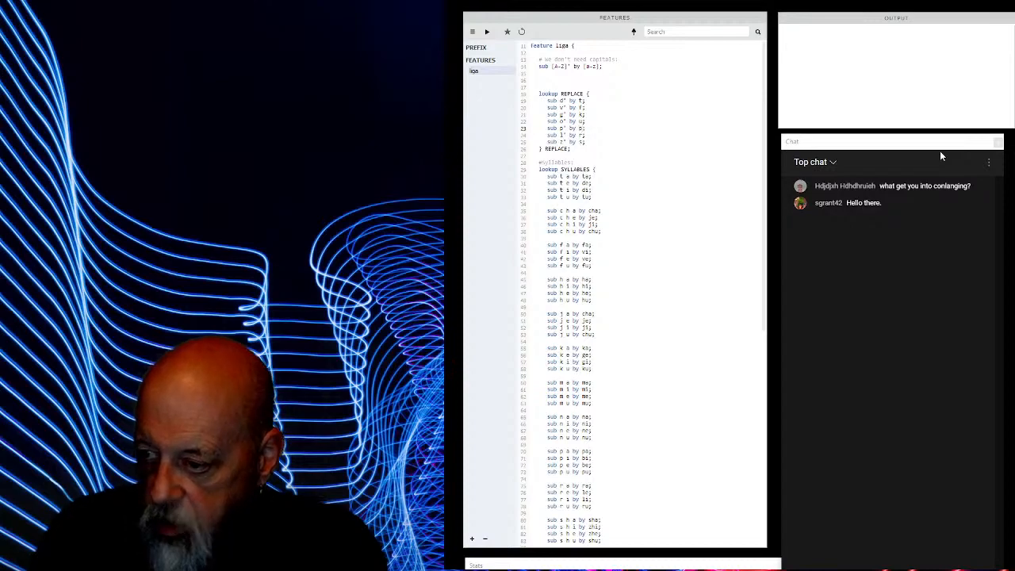
pyautogui.press('BackSpace')
pyautogui.write('b')
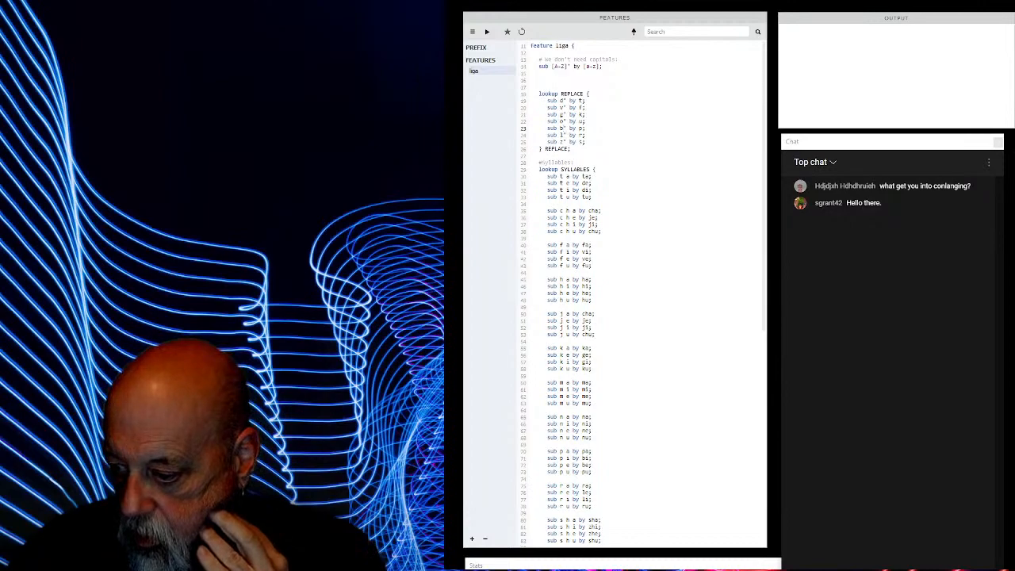
pyautogui.scroll(-3, 702, 283)
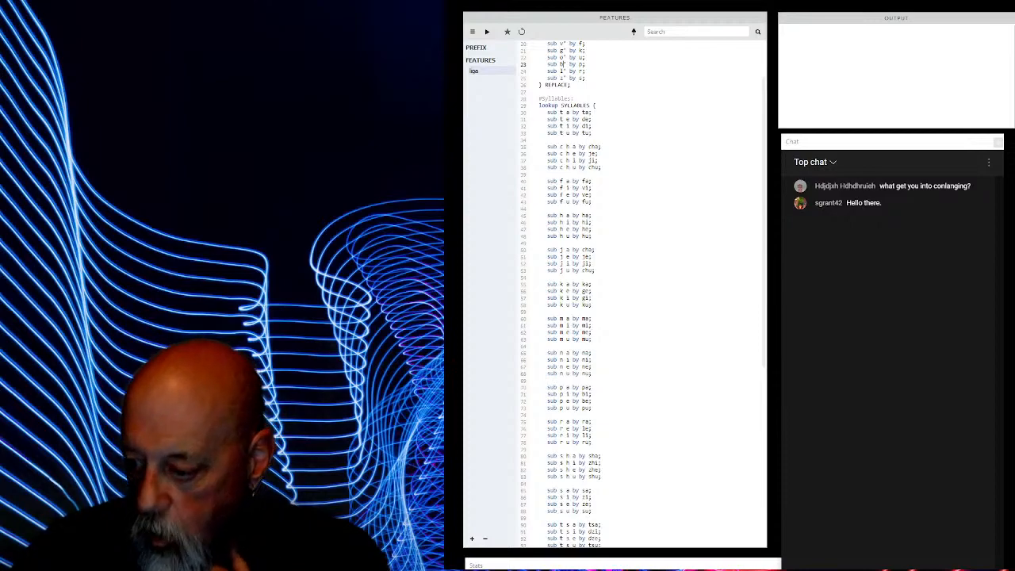
pyautogui.scroll(-3, 698, 102)
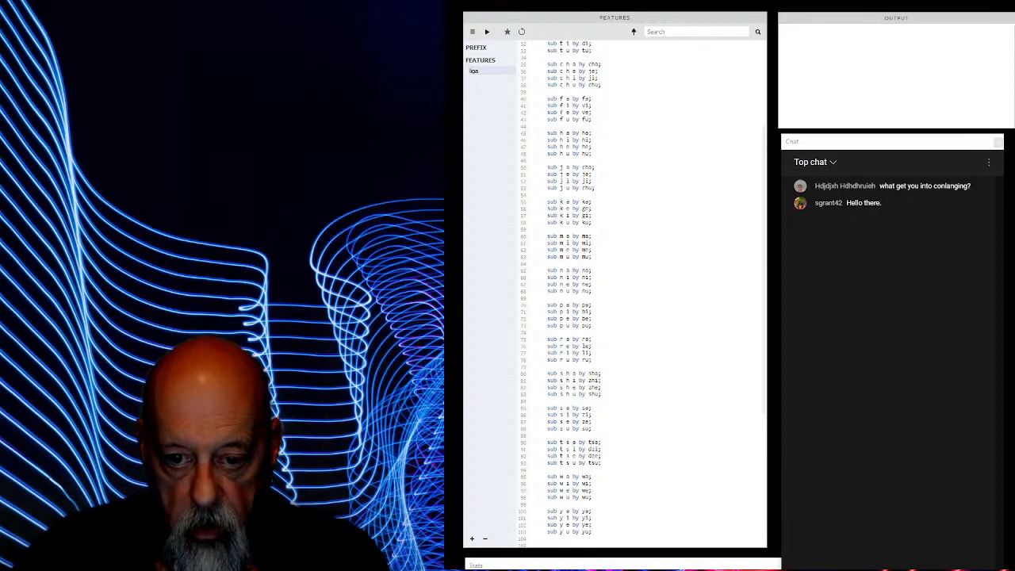
pyautogui.scroll(4, 614, 286)
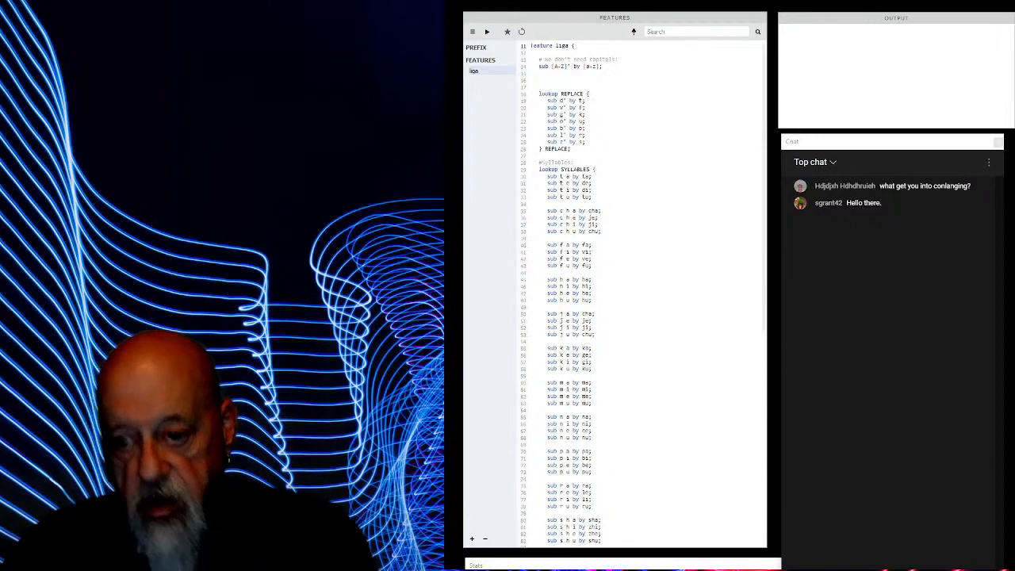
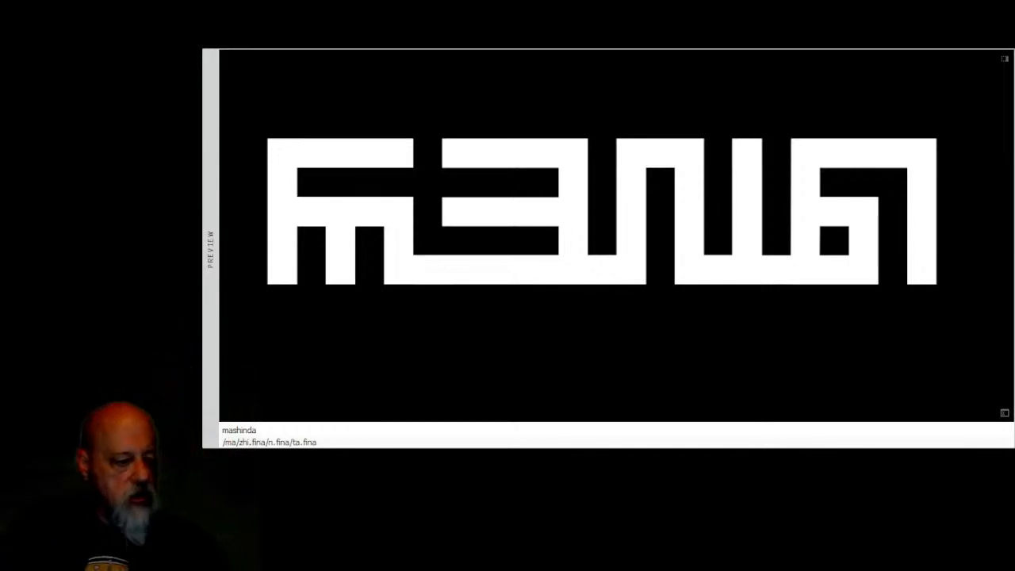
# Switch to the font's glyph window and generate a custom glyph named shin, opened for editing.
pyautogui.hotkey('alt', 'Tab')
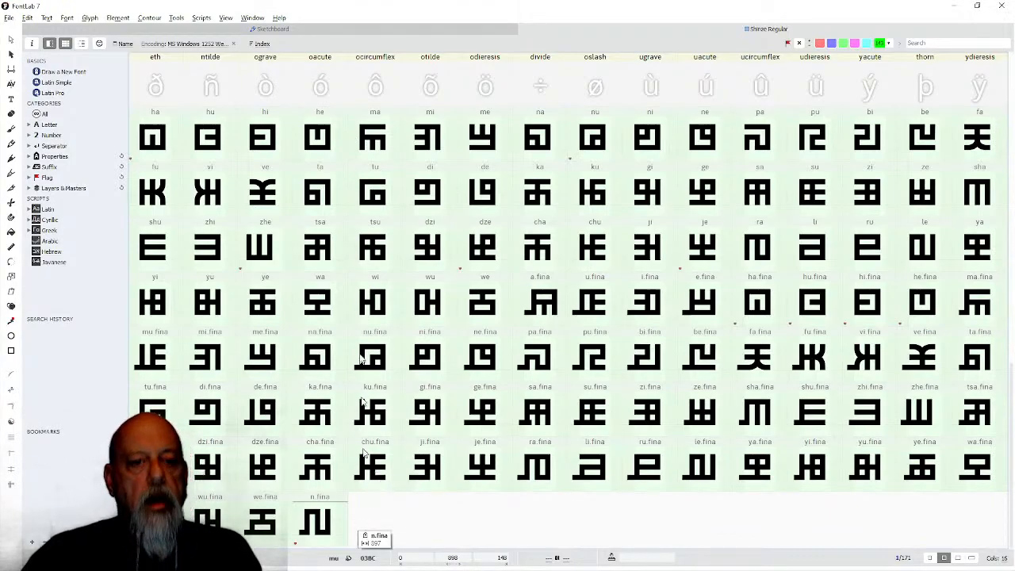
pyautogui.scroll(15, 294, 317)
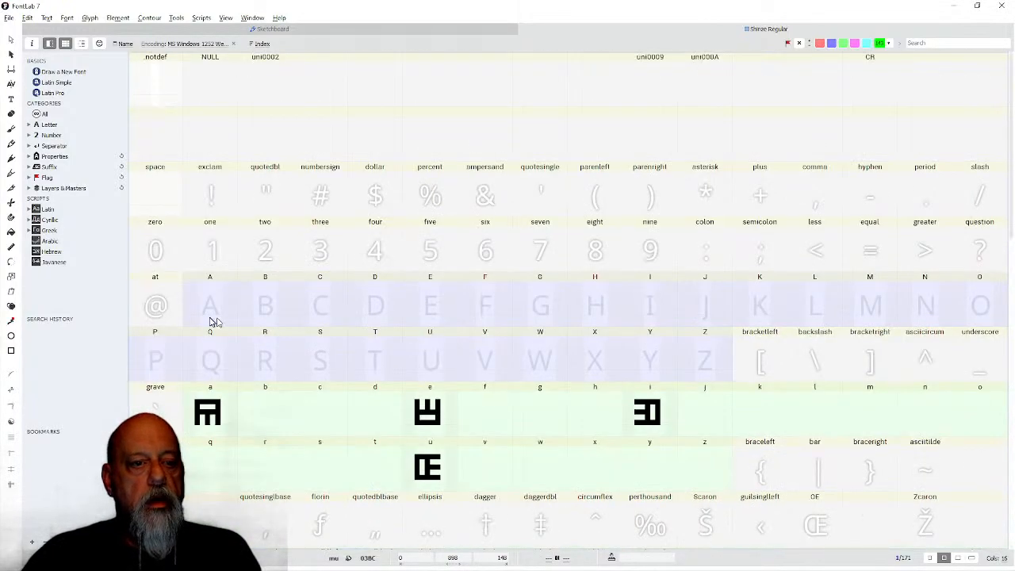
pyautogui.click(91, 18)
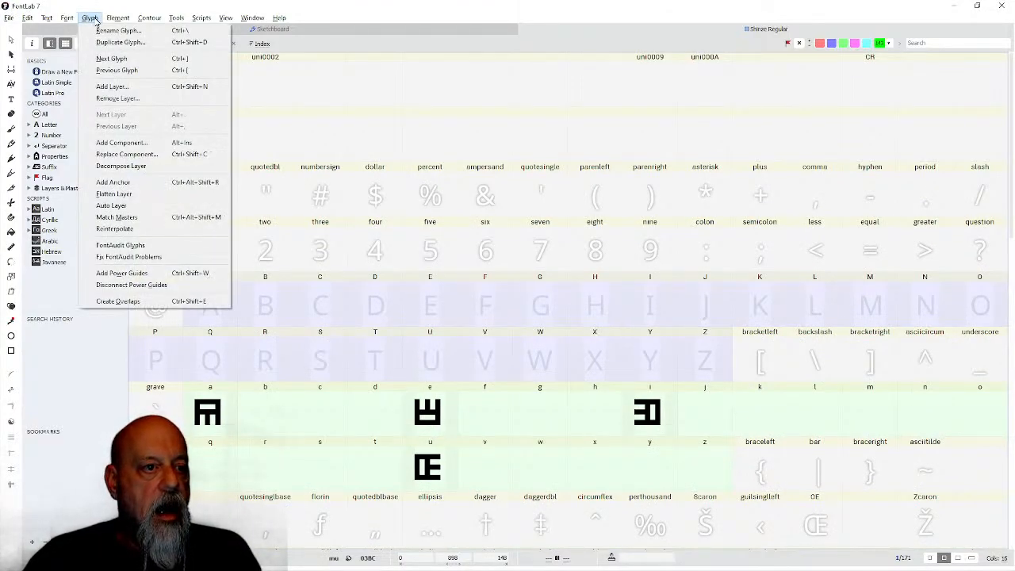
pyautogui.moveTo(77, 22)
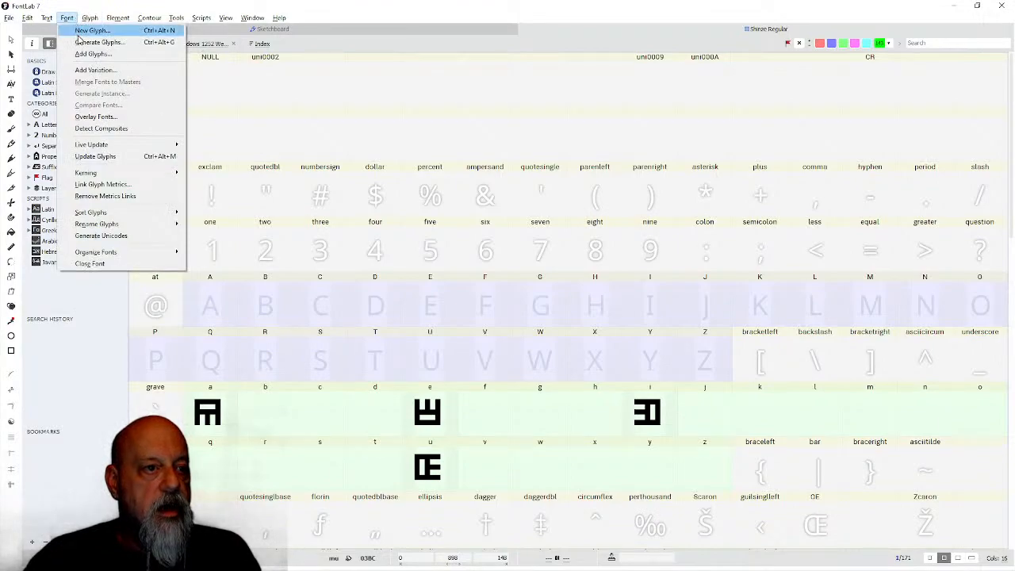
pyautogui.click(80, 42)
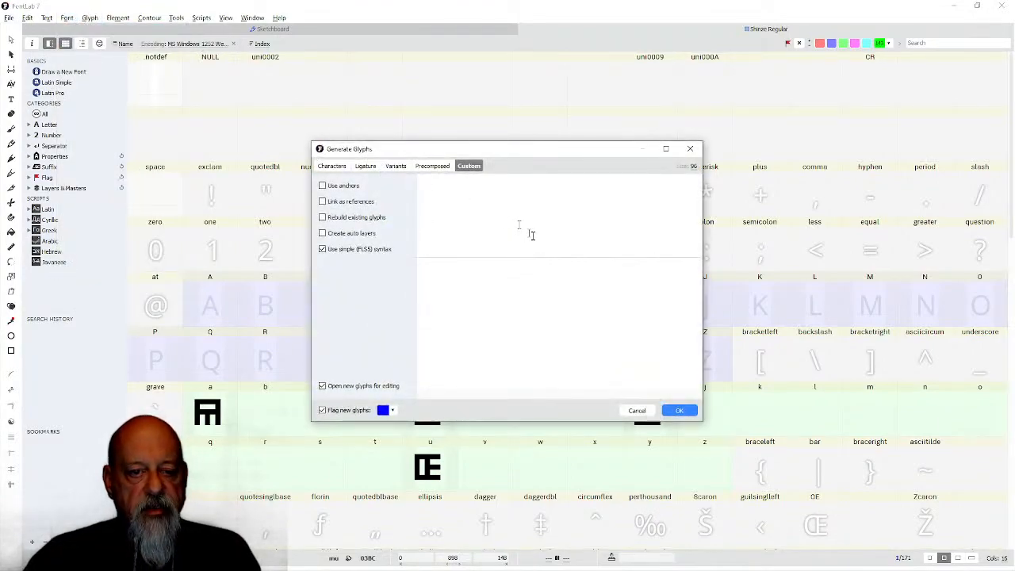
pyautogui.write('shin')
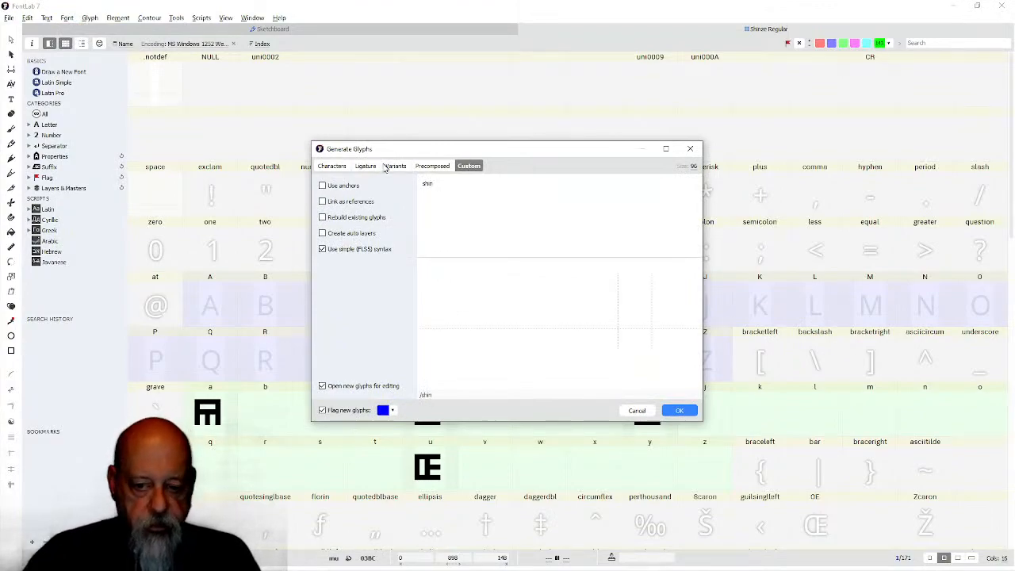
pyautogui.click(680, 410)
pyautogui.doubleClick(666, 407)
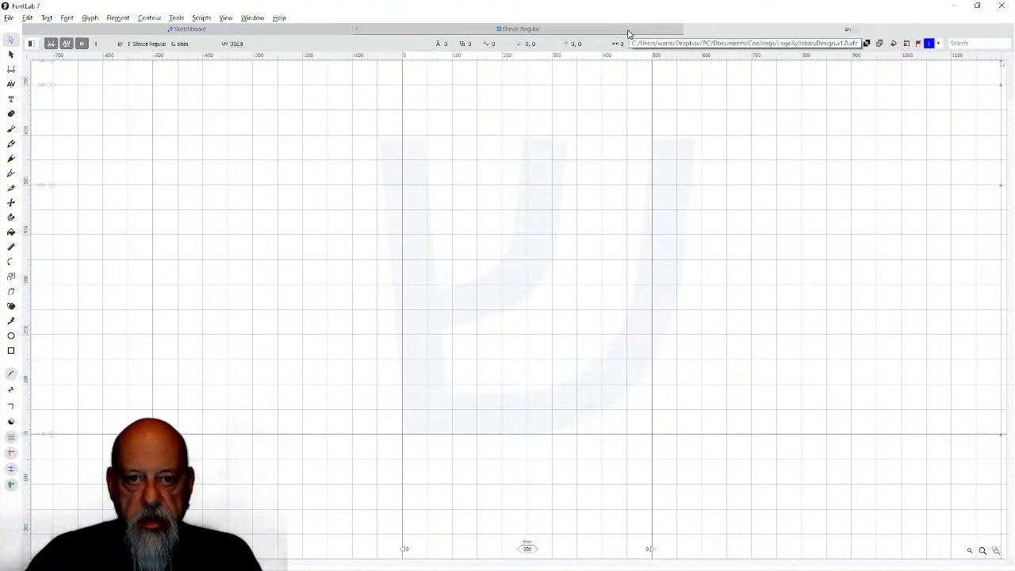
# In the shin glyph, draw a rectangle about 753 wide and 300 high, starting at X 0, Y 750.
pyautogui.click(628, 34)
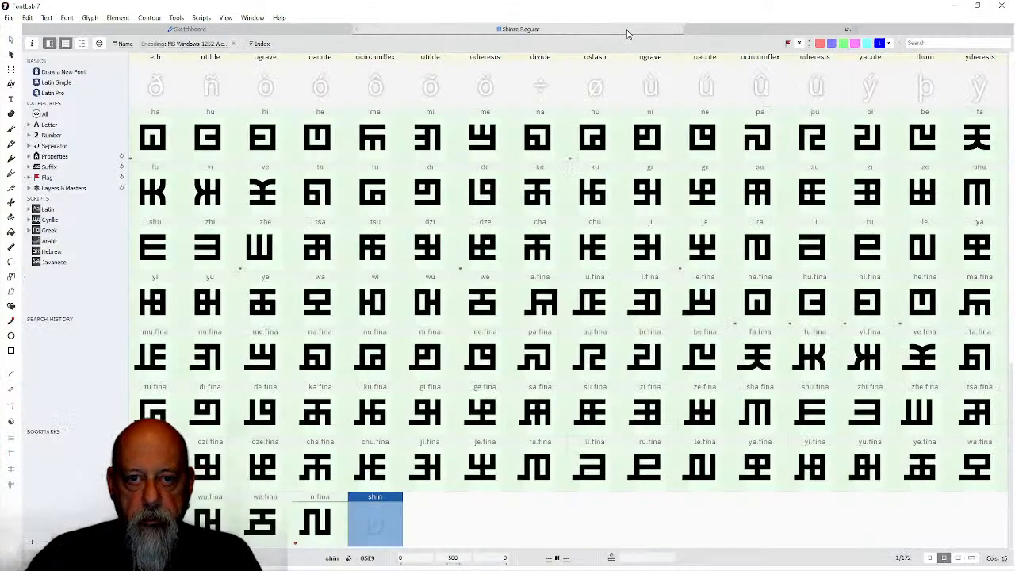
pyautogui.doubleClick(375, 532)
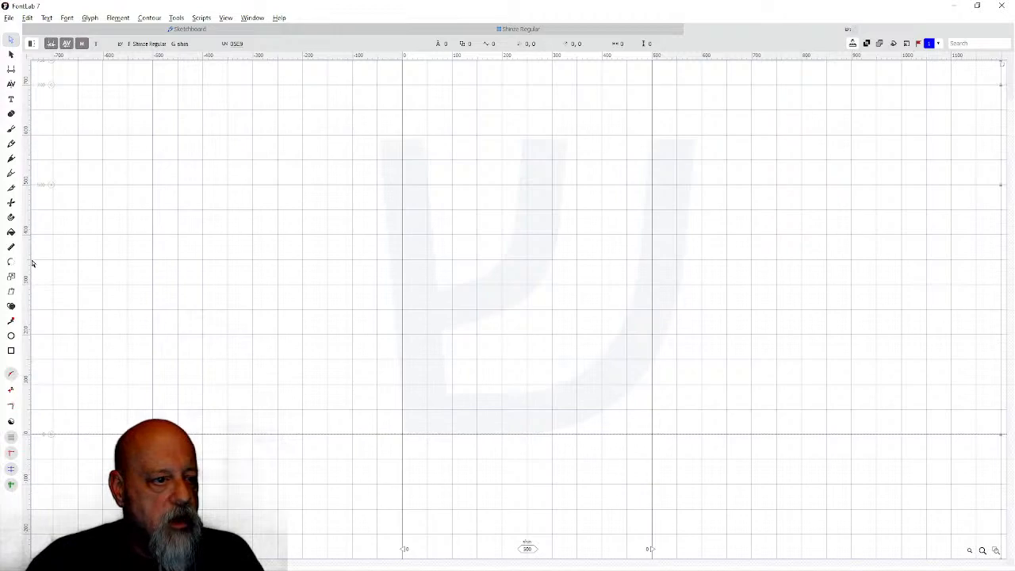
pyautogui.click(11, 351)
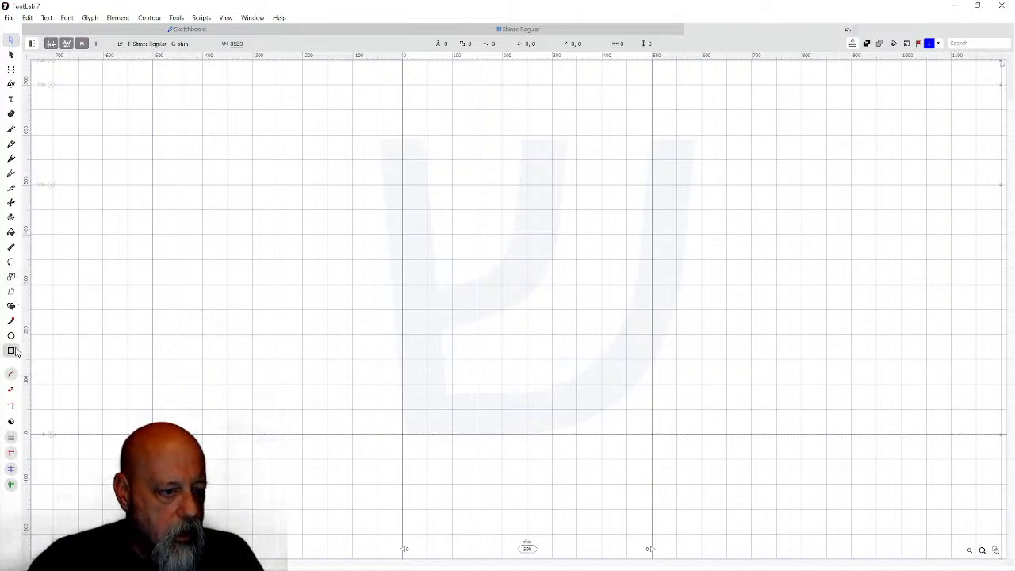
pyautogui.scroll(1, 386, 149)
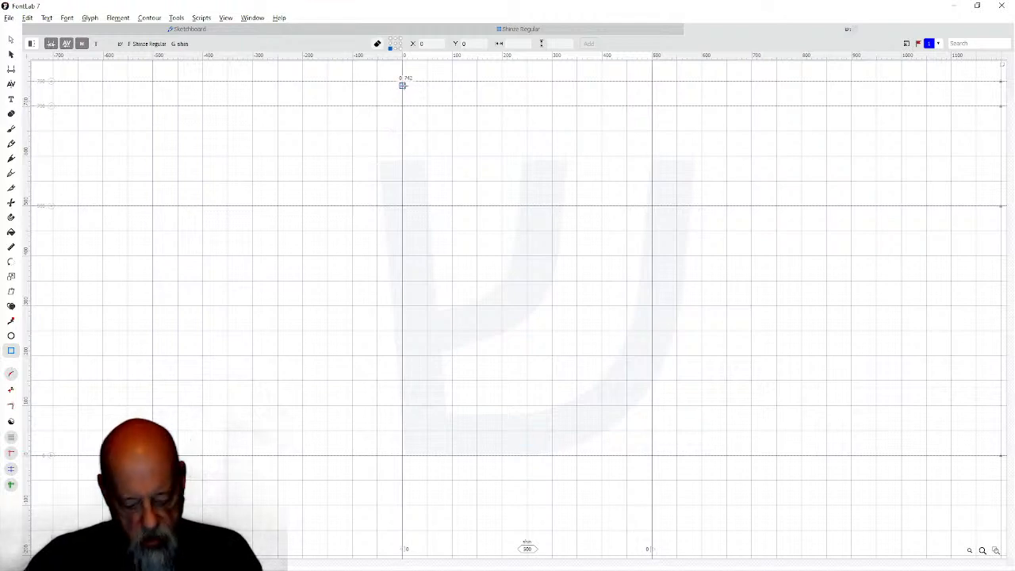
pyautogui.scroll(-1, 403, 85)
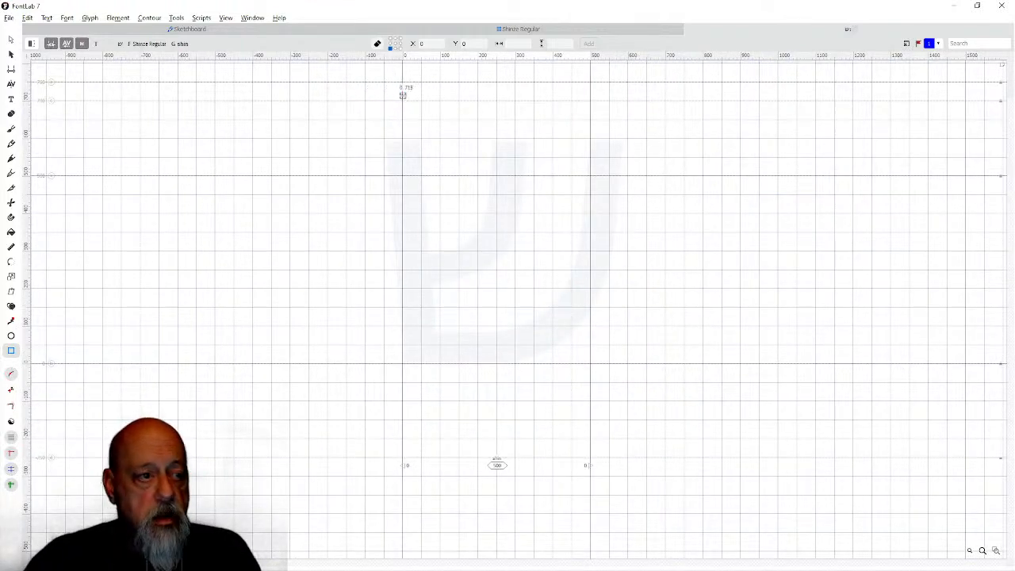
pyautogui.moveTo(403, 83); pyautogui.dragTo(686, 194)
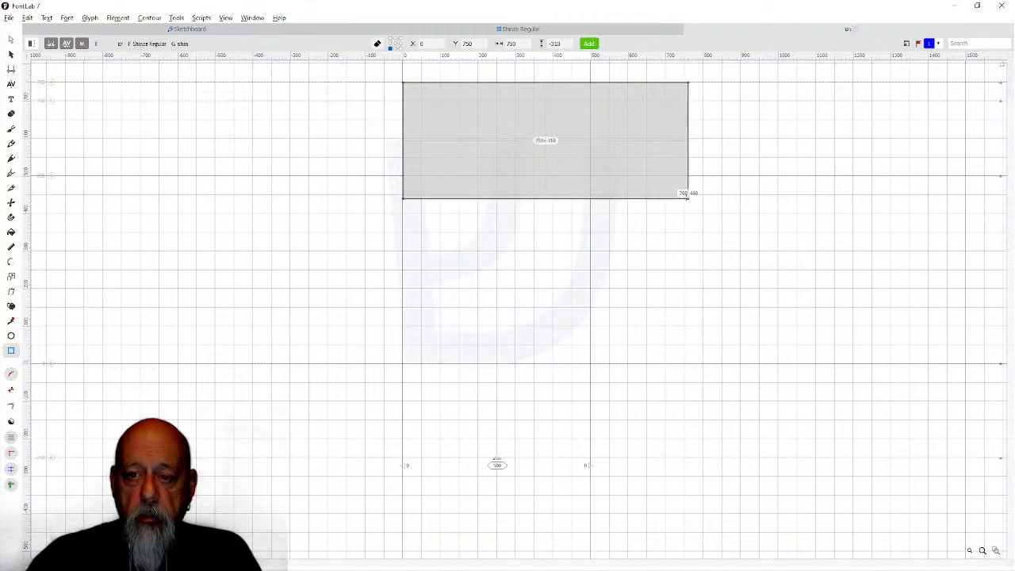
pyautogui.moveTo(685, 195); pyautogui.dragTo(684, 194)
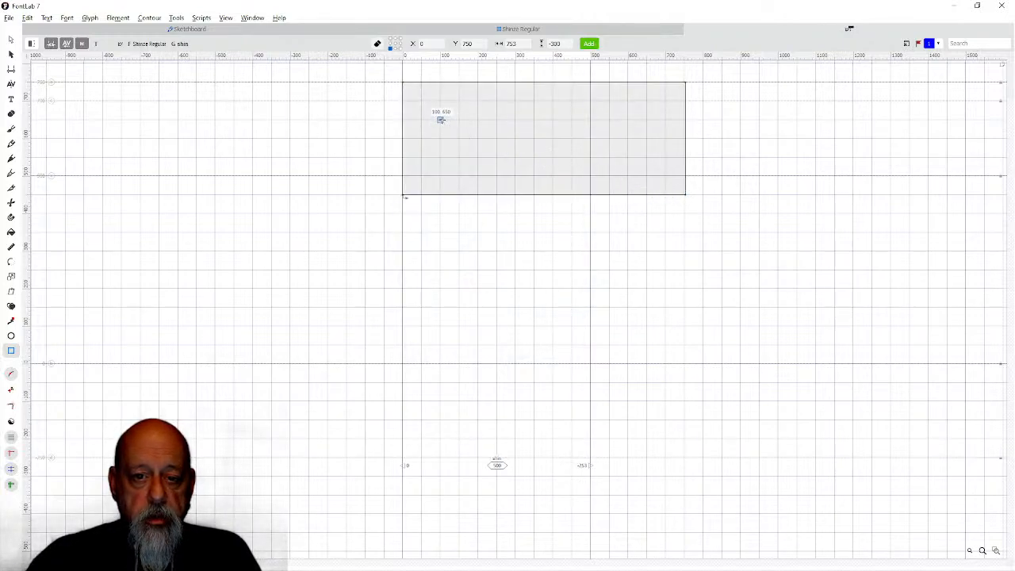
# Draw a 550 by 100 rectangle inside it from X 100, Y 650, and reverse its contour to make a hole.
pyautogui.moveTo(441, 119); pyautogui.dragTo(647, 157)
pyautogui.click(11, 40)
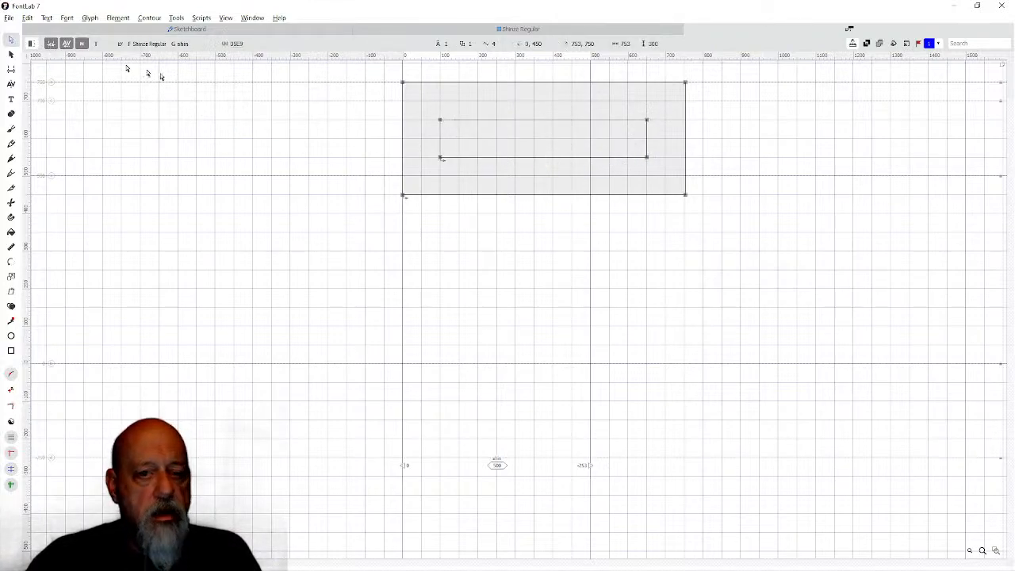
pyautogui.rightClick(444, 123)
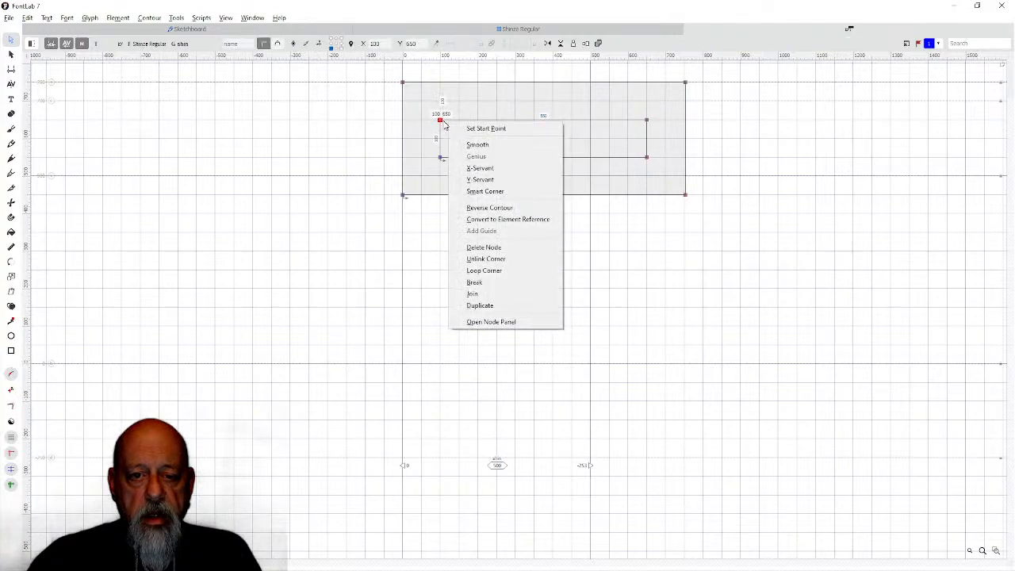
pyautogui.click(476, 206)
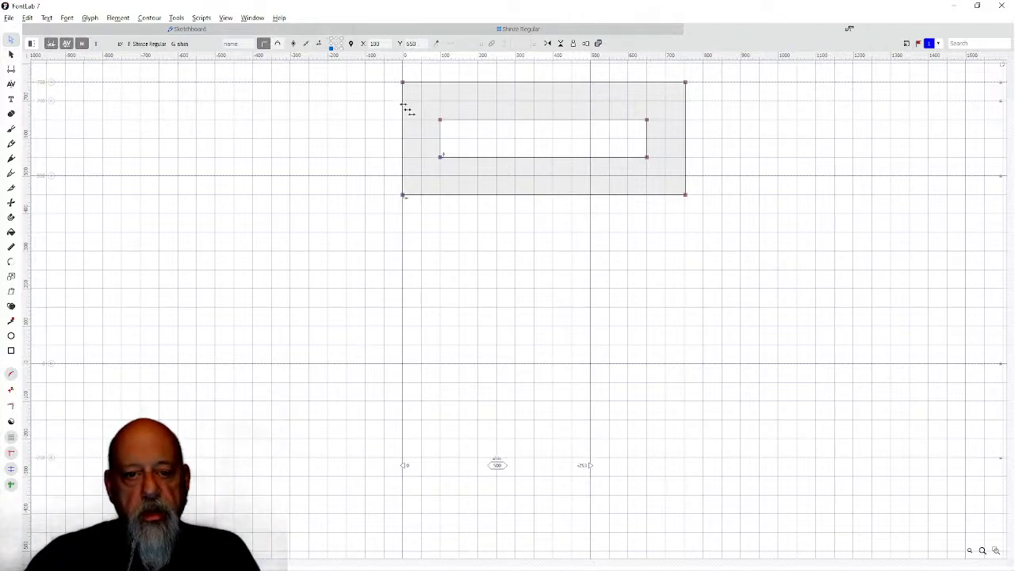
# Narrow the inner hole from both ends so it spans X 150 to X 600.
pyautogui.moveTo(433, 109); pyautogui.dragTo(458, 157)
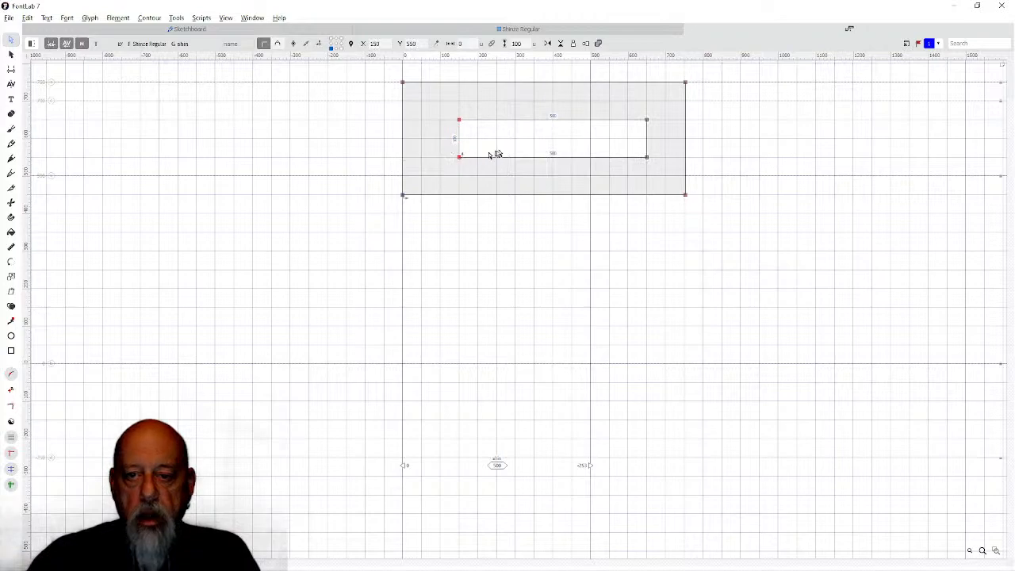
pyautogui.moveTo(623, 103); pyautogui.dragTo(627, 159)
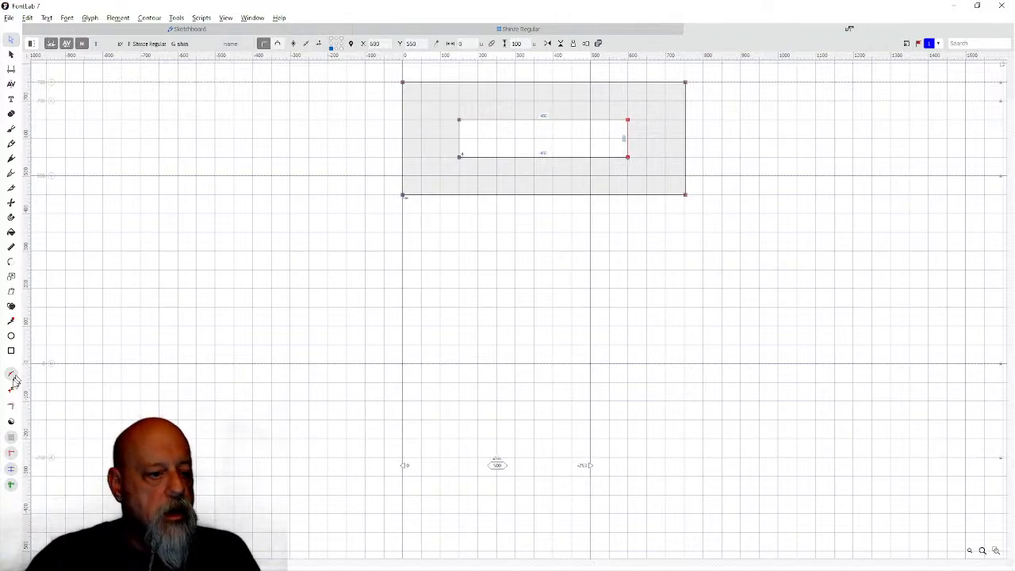
pyautogui.click(14, 353)
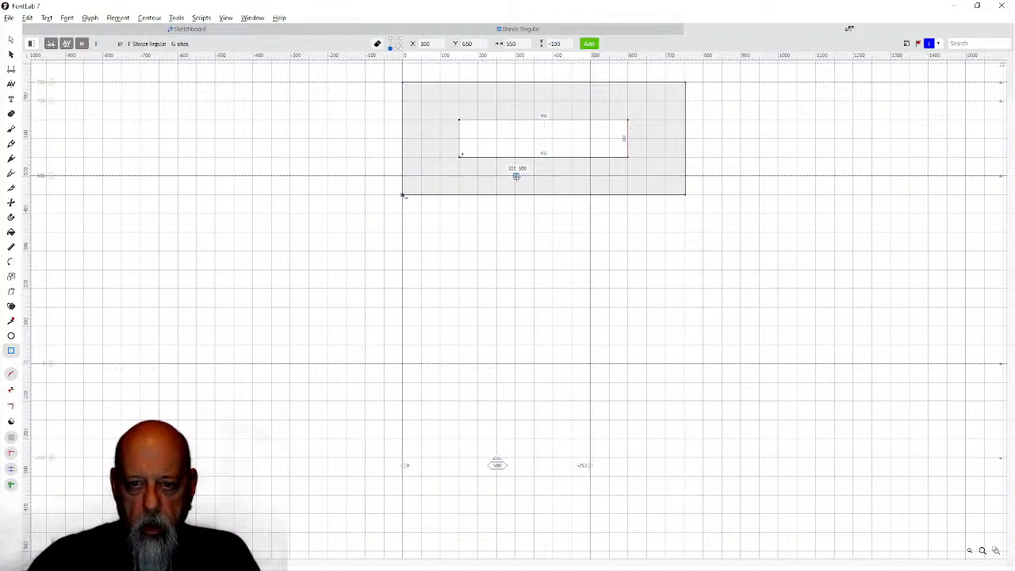
# Draw a stem about 147 wide and 500 high from X 302, Y 500 down to the baseline, and merge it with the overlapping top bar.
pyautogui.moveTo(516, 176); pyautogui.dragTo(571, 362)
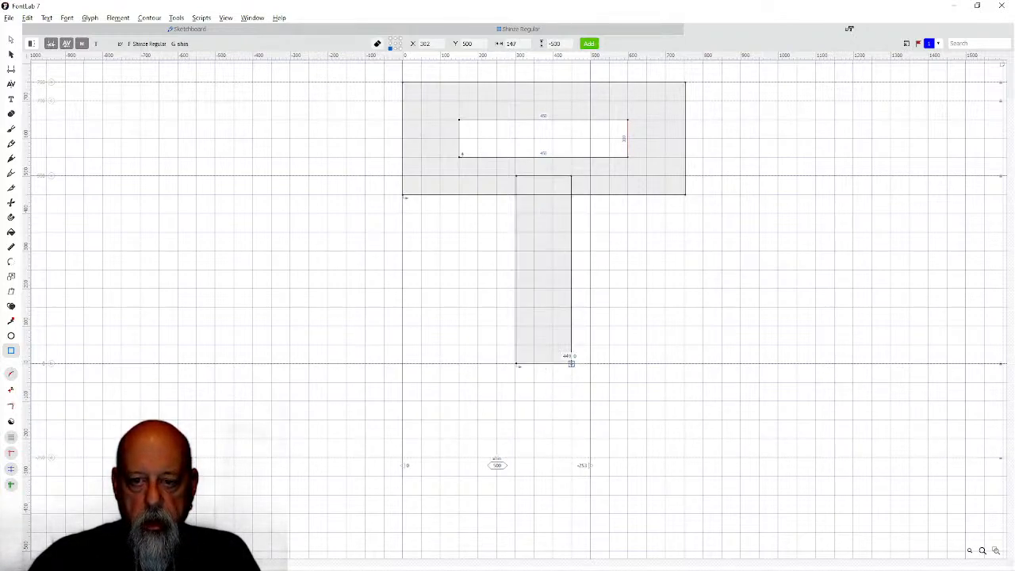
pyautogui.click(10, 38)
pyautogui.moveTo(473, 171); pyautogui.dragTo(577, 211)
pyautogui.moveTo(382, 166); pyautogui.dragTo(720, 215)
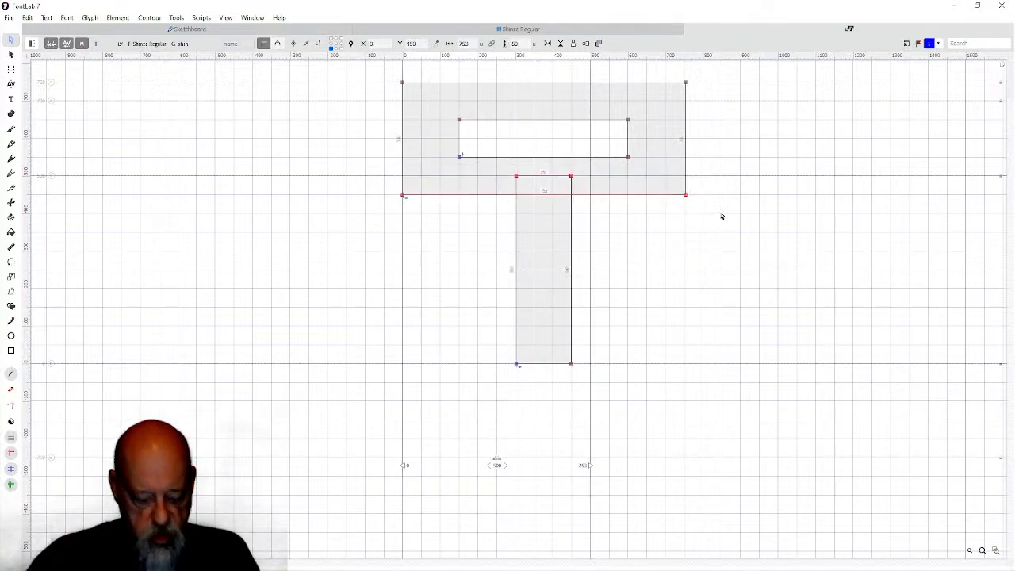
pyautogui.hotkey('ctrl', 'shift', 'o')
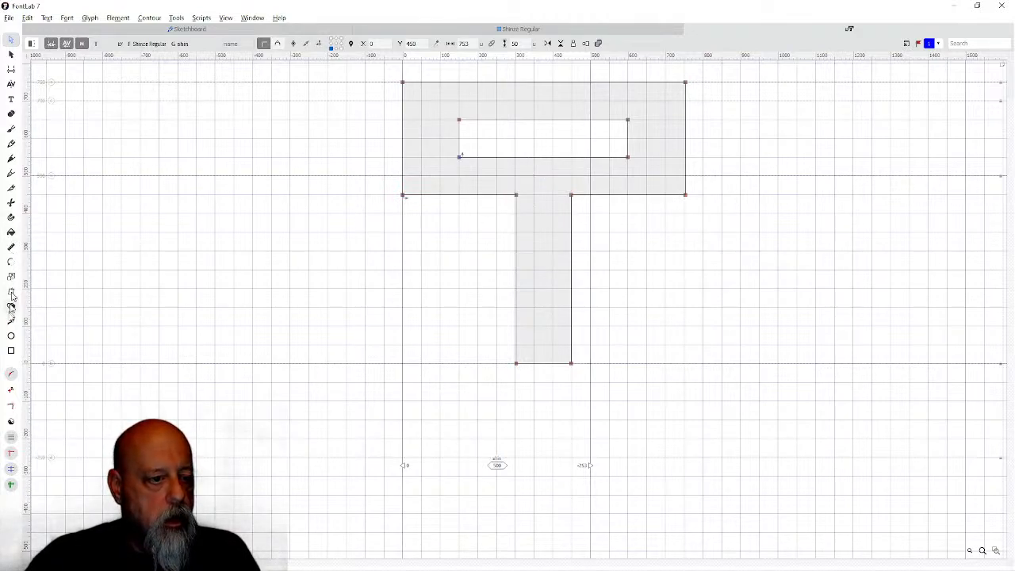
pyautogui.click(11, 144)
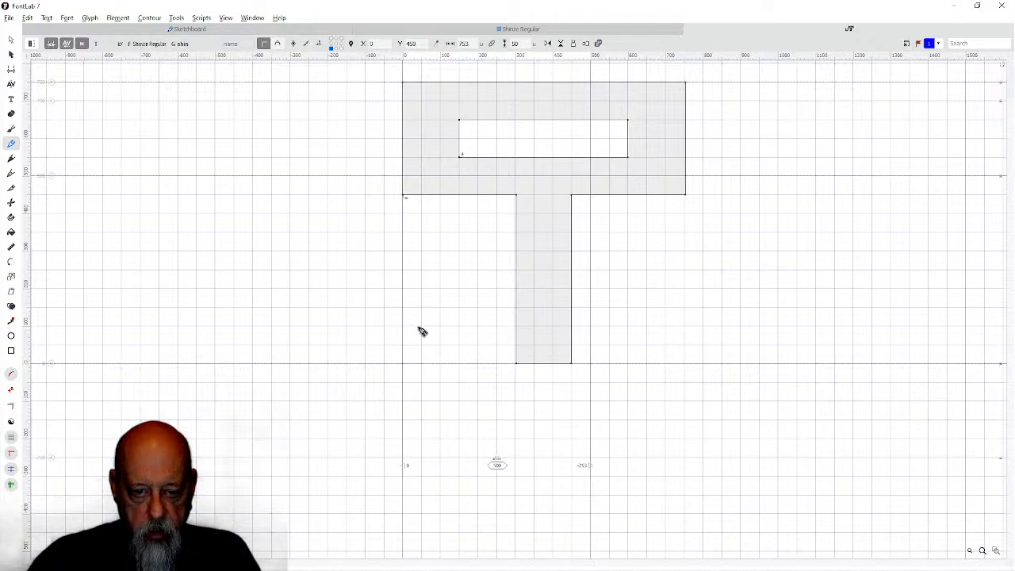
pyautogui.moveTo(403, 327); pyautogui.dragTo(448, 297)
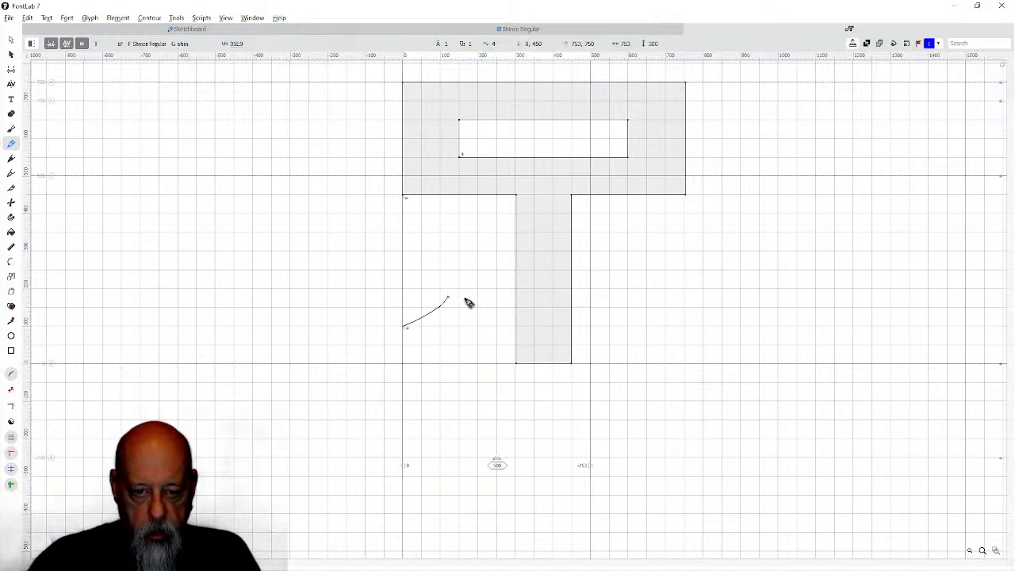
pyautogui.hotkey('ctrl', 'z')
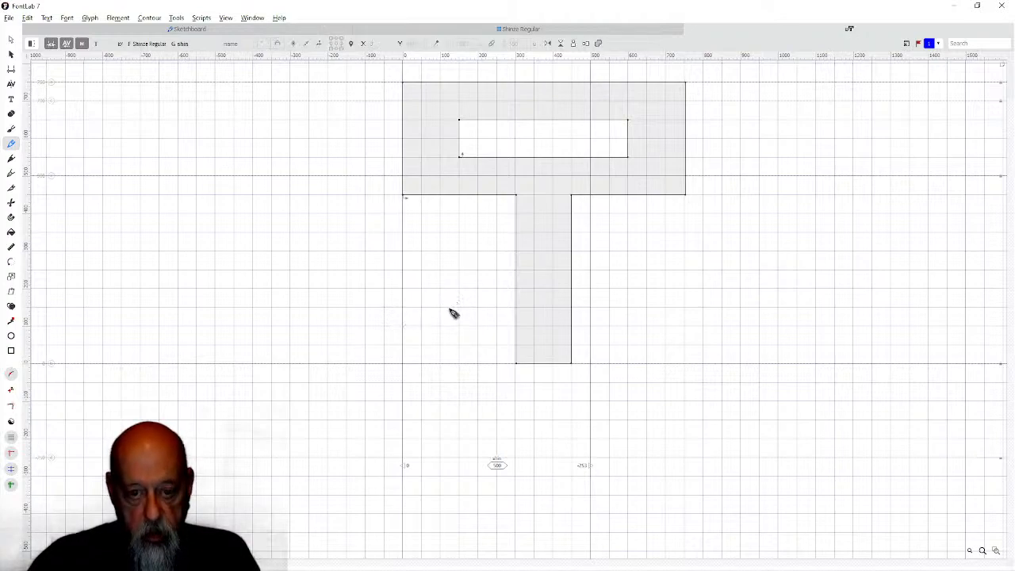
# Draw a closed straight-edged leg beside the stem through about (100, 250), (0, 100), (0, 0), (250, 250), (250, 350) and (100, 350).
pyautogui.click(12, 158)
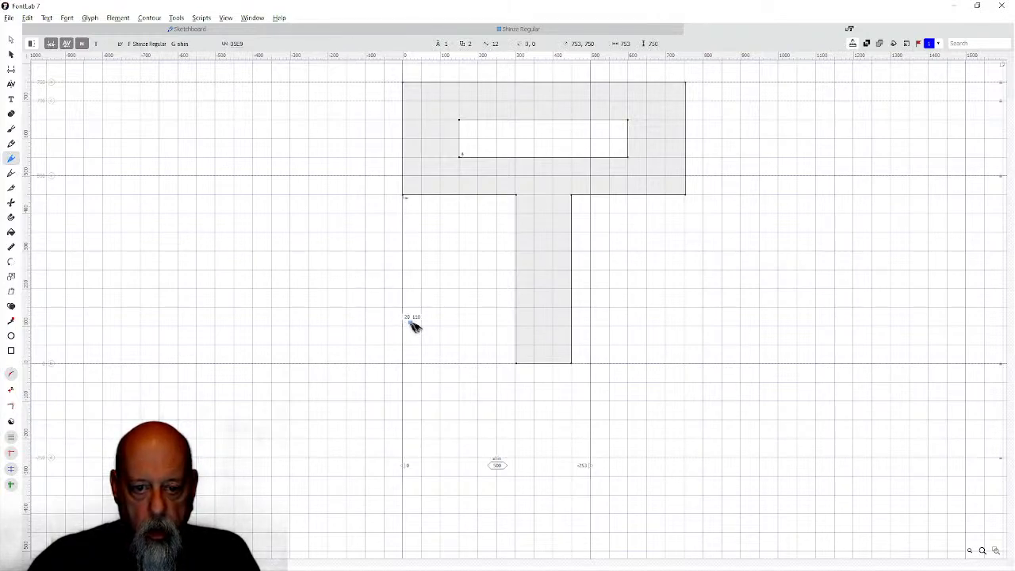
pyautogui.click(440, 271)
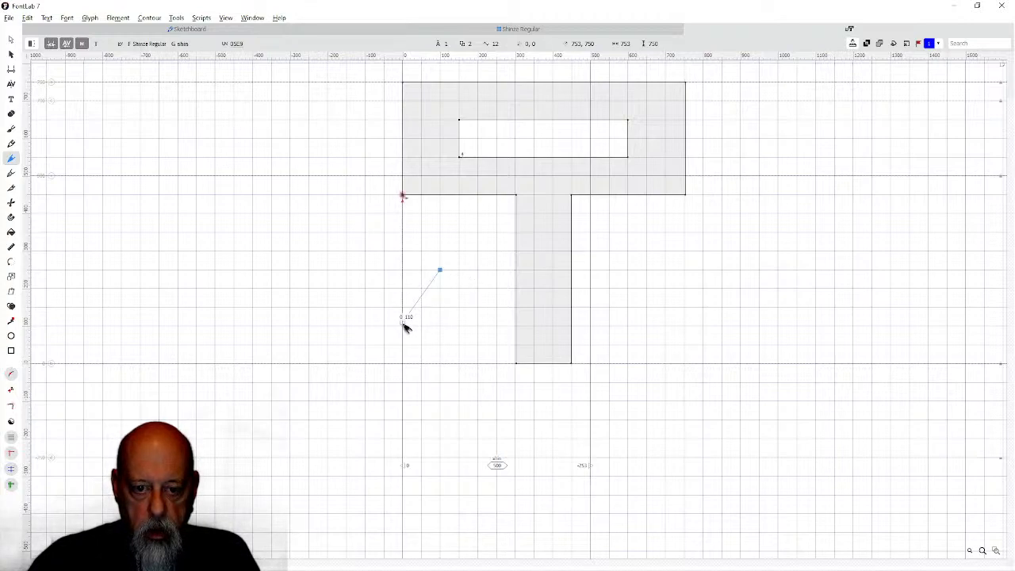
pyautogui.click(403, 326)
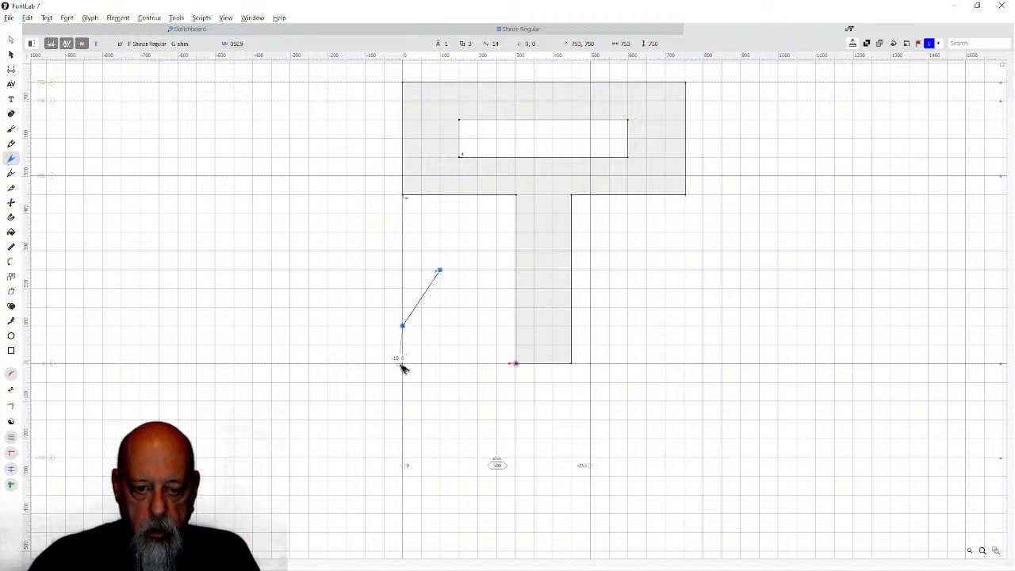
pyautogui.click(403, 363)
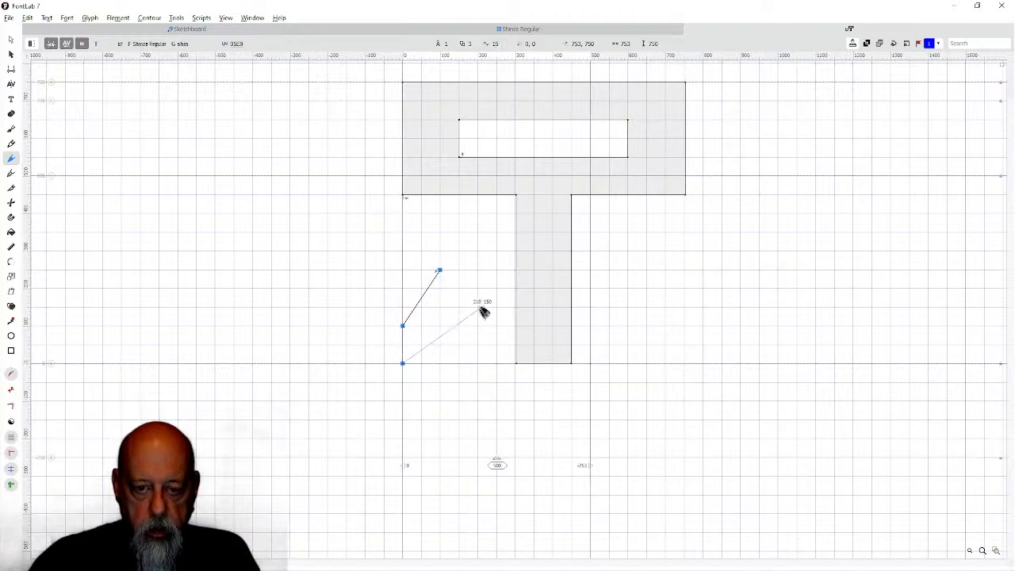
pyautogui.click(496, 270)
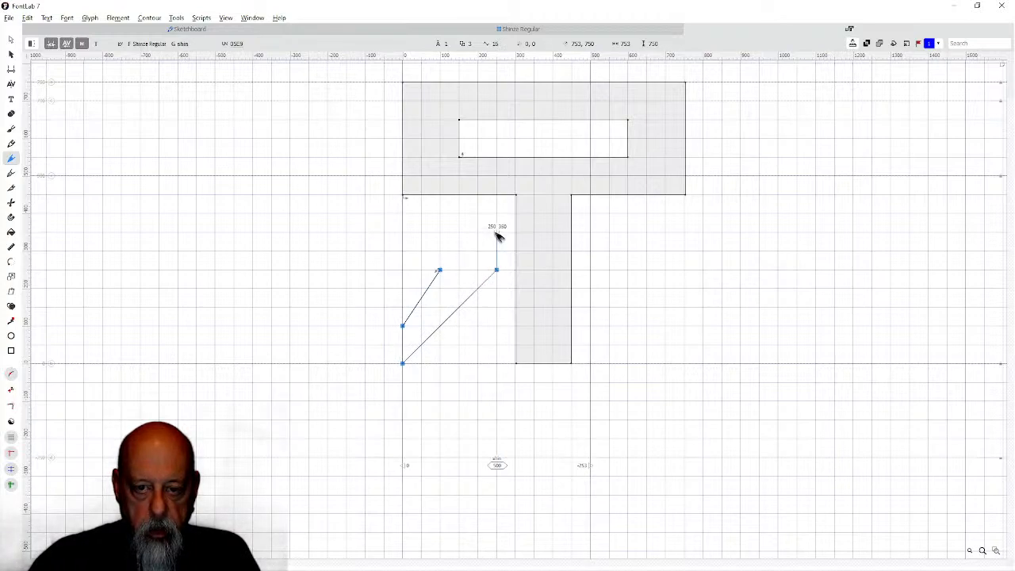
pyautogui.click(497, 232)
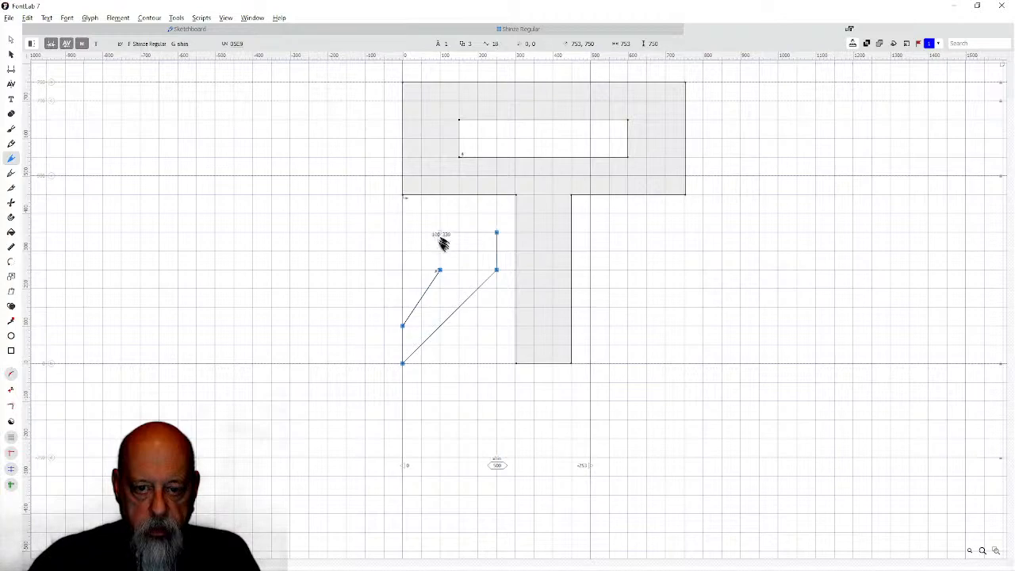
pyautogui.click(440, 233)
pyautogui.click(439, 270)
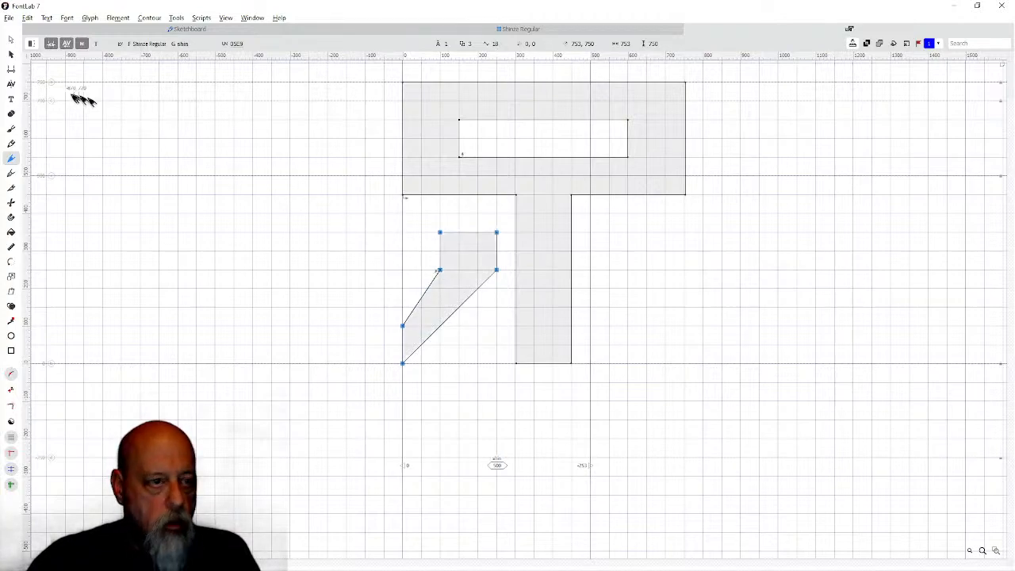
# Convert the leg's inner diagonal edge to a curve and bend it inward, with the lower handle at X 50, Y 100.
pyautogui.click(11, 39)
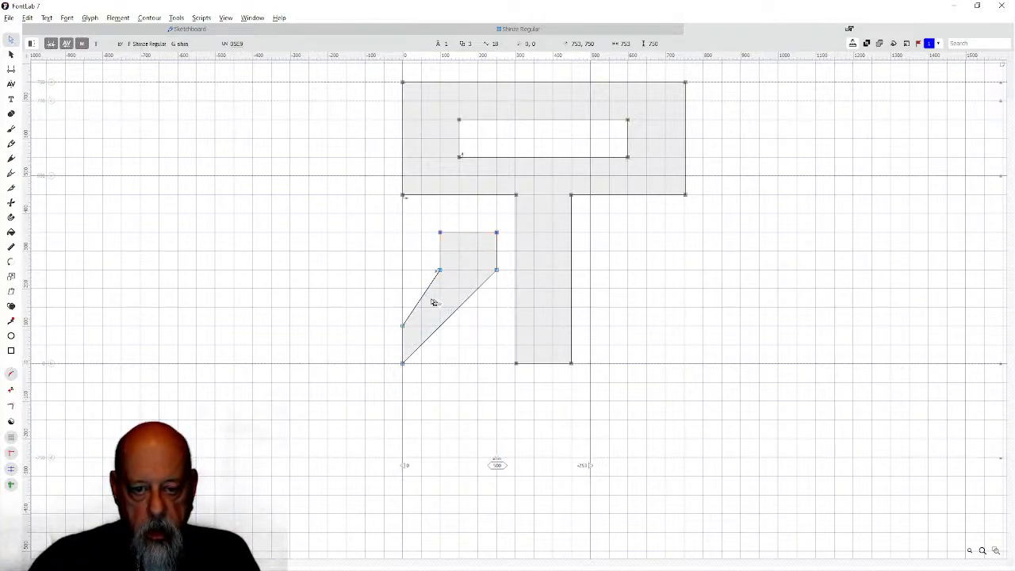
pyautogui.click(423, 299)
pyautogui.rightClick(429, 298)
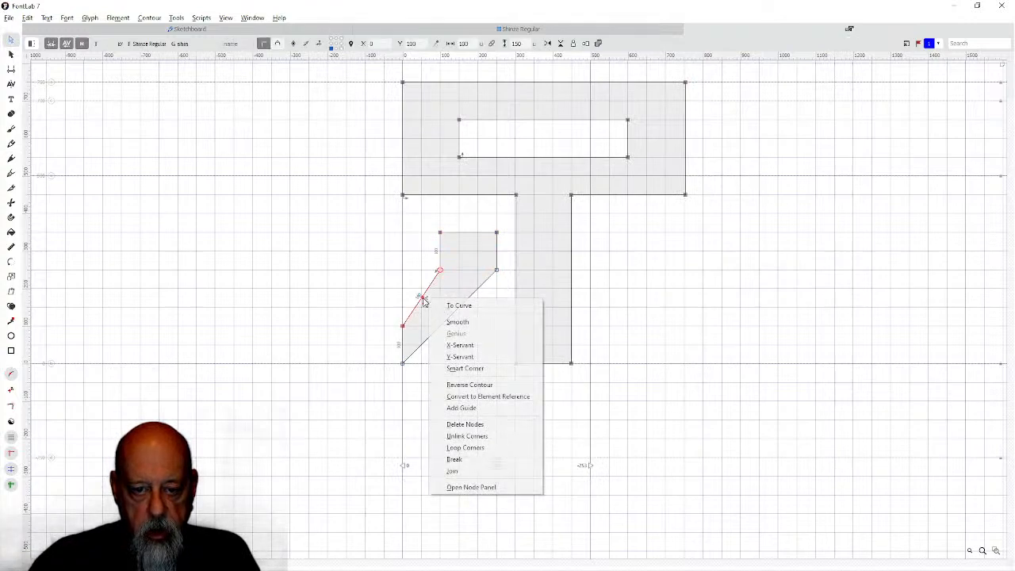
pyautogui.click(457, 306)
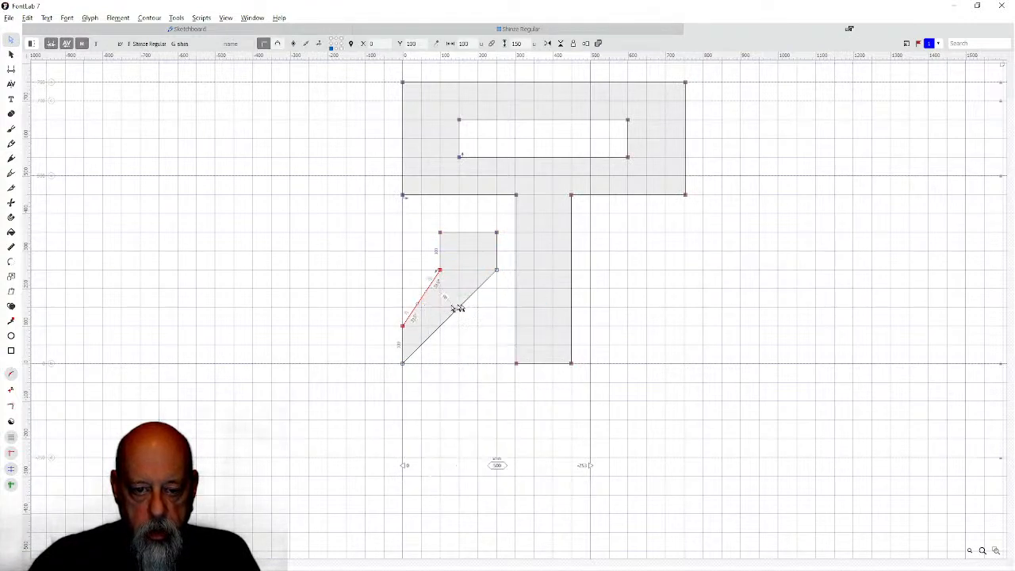
pyautogui.moveTo(426, 294); pyautogui.dragTo(423, 333)
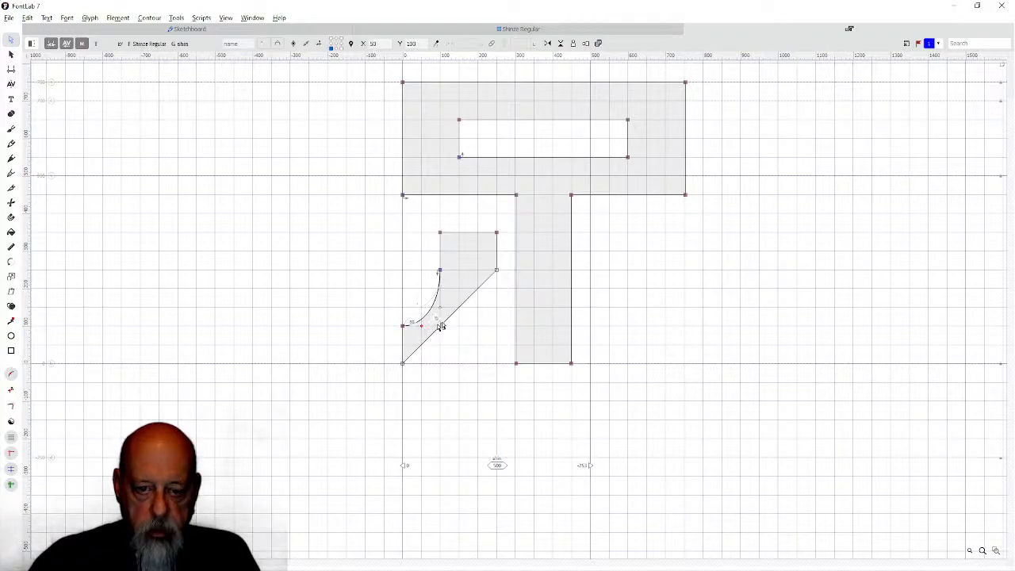
# Convert the leg's outer diagonal to a rounded curve with its upper handle at X 250, Y 100, and raise the leg's top edge to Y 400.
pyautogui.rightClick(450, 321)
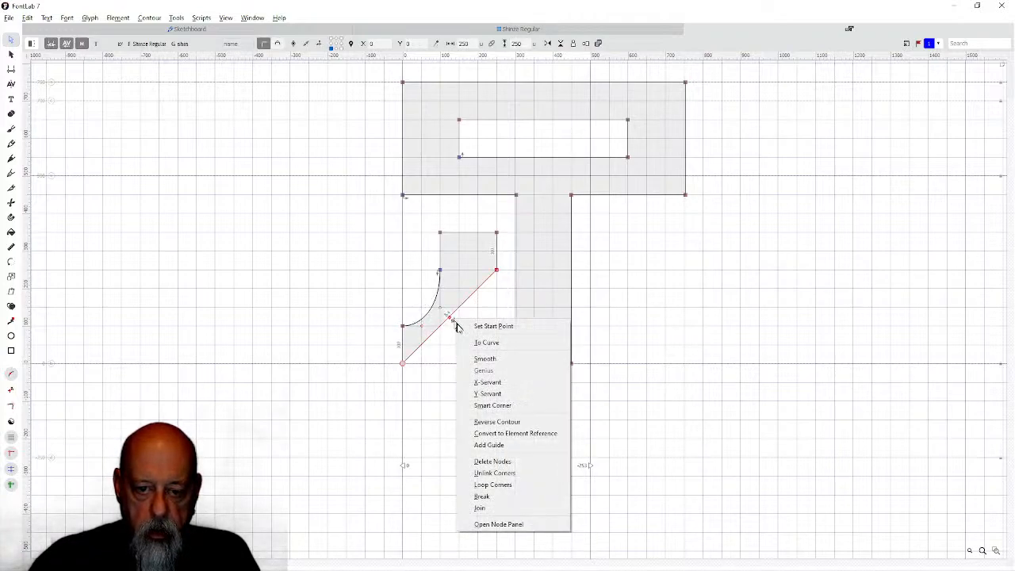
pyautogui.click(465, 342)
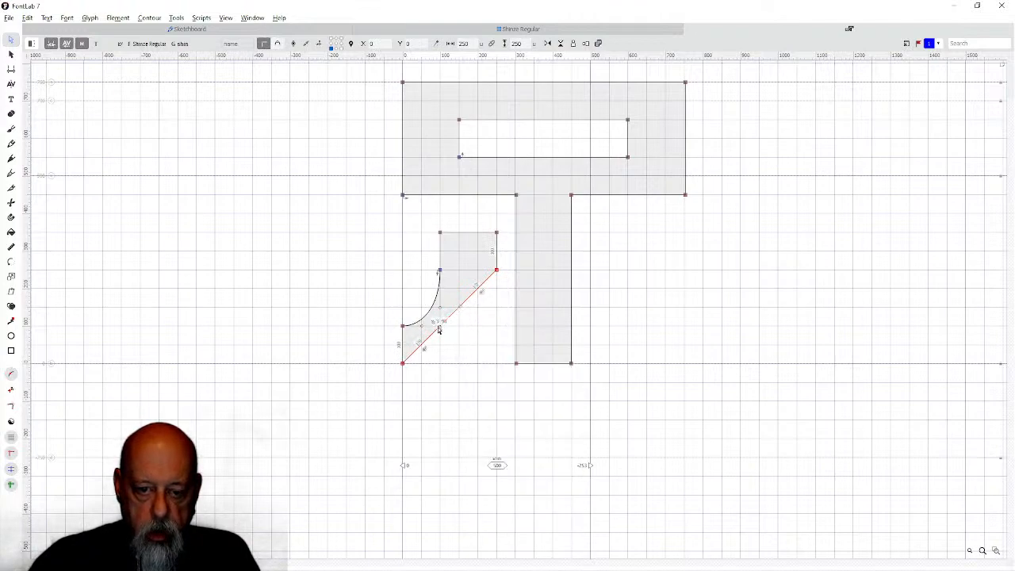
pyautogui.moveTo(440, 330); pyautogui.dragTo(437, 360)
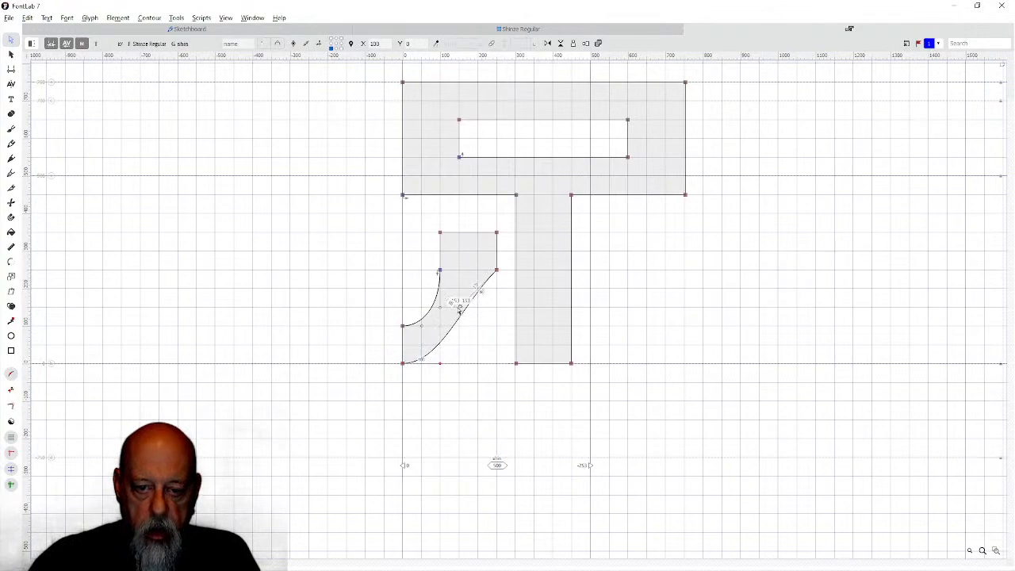
pyautogui.moveTo(460, 308); pyautogui.dragTo(497, 328)
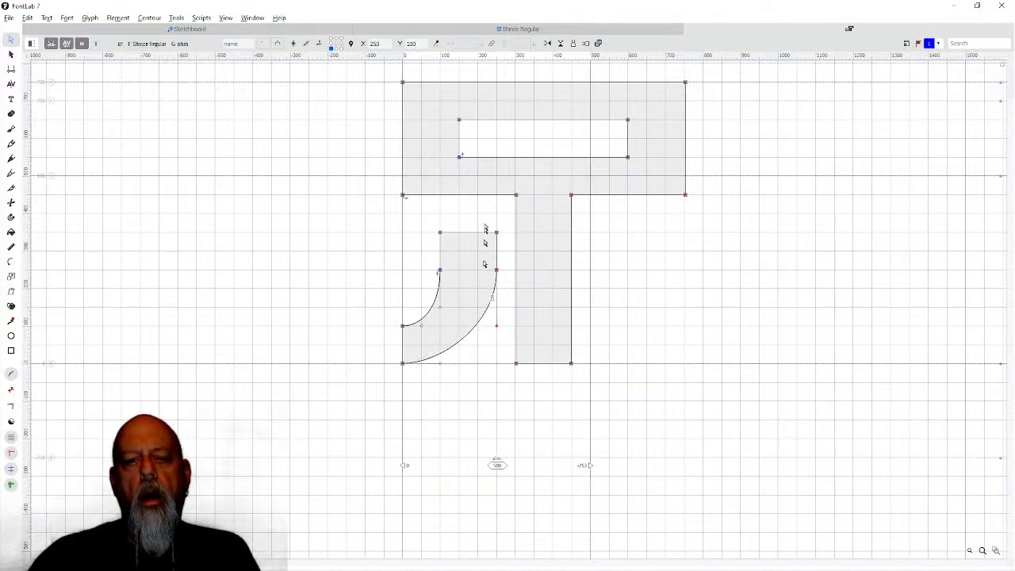
pyautogui.moveTo(434, 227); pyautogui.dragTo(497, 216)
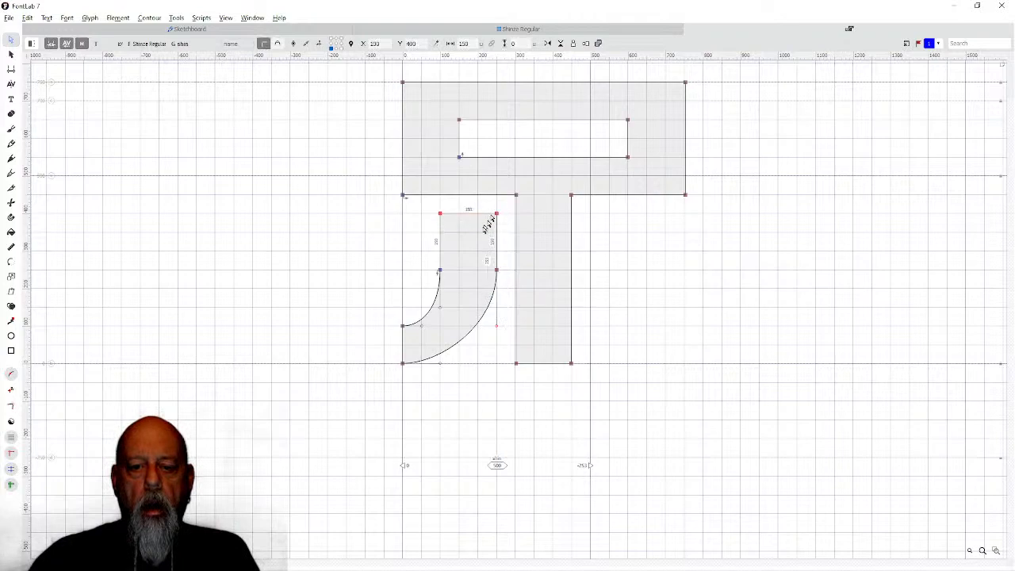
pyautogui.click(447, 380)
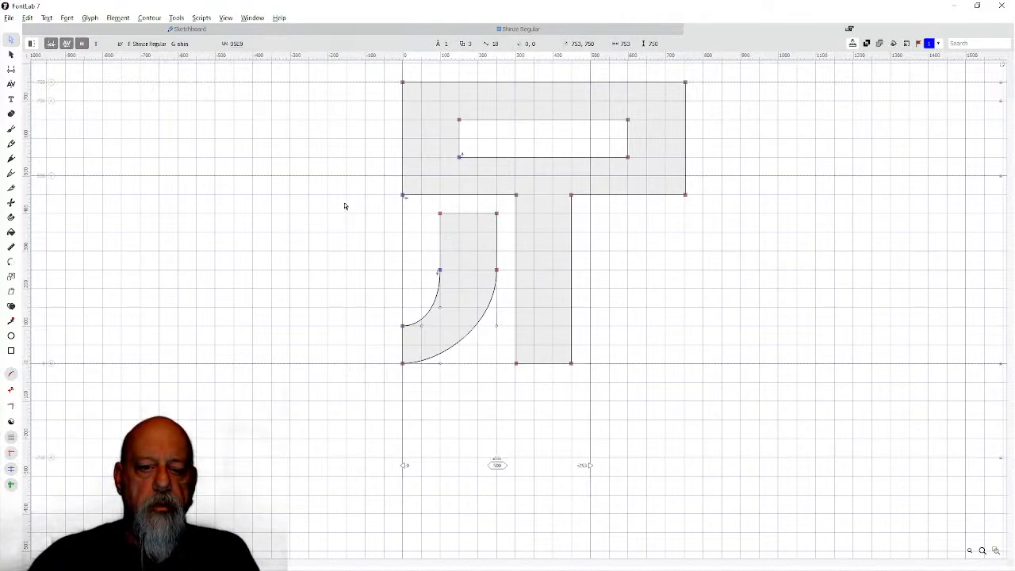
# Duplicate the whole curved leg and place the copy at X 400, Y 0.
pyautogui.moveTo(344, 202); pyautogui.dragTo(499, 386)
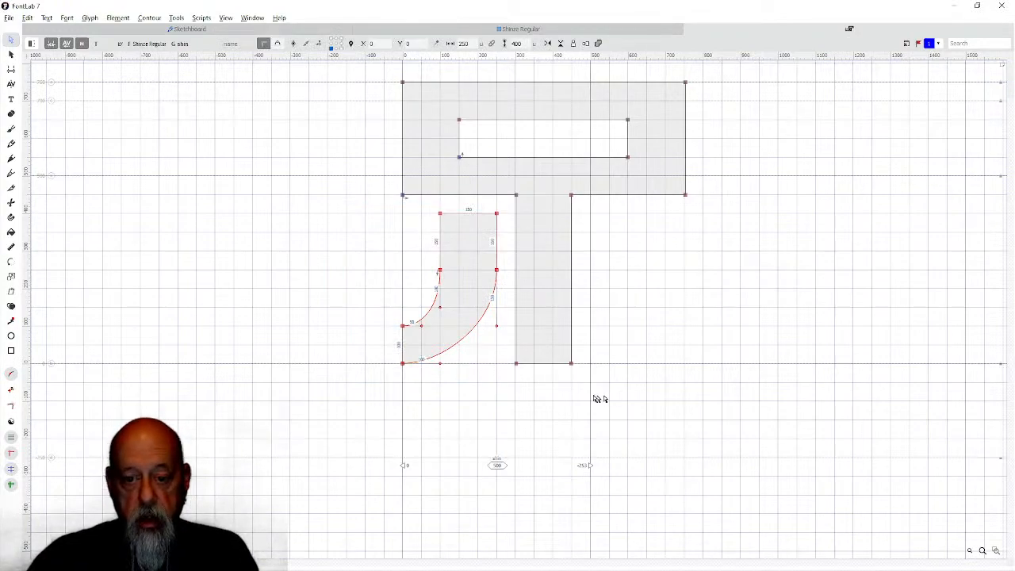
pyautogui.press('Tab')
pyautogui.hotkey('ctrl', 'z')
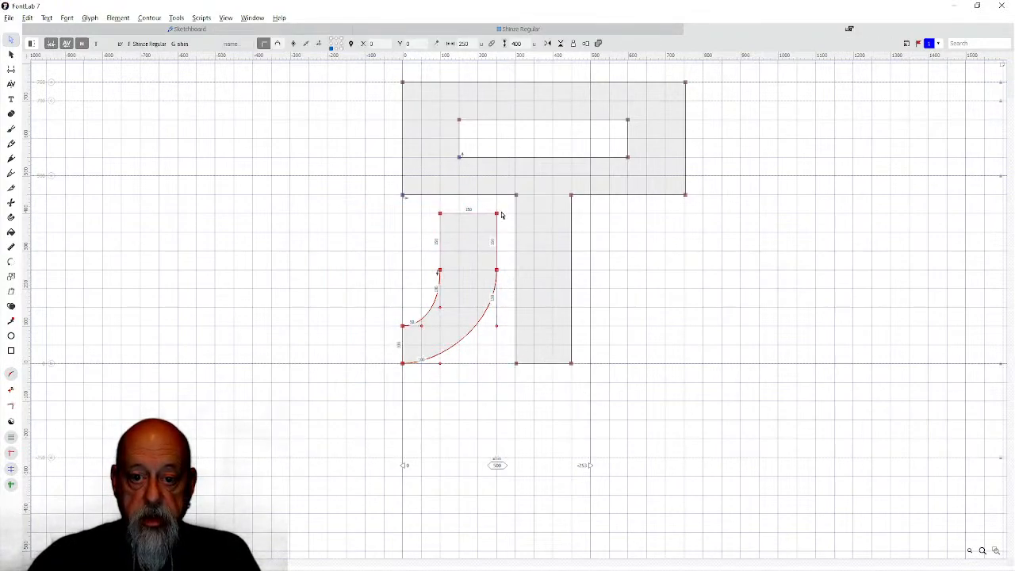
pyautogui.moveTo(501, 215); pyautogui.dragTo(646, 213)
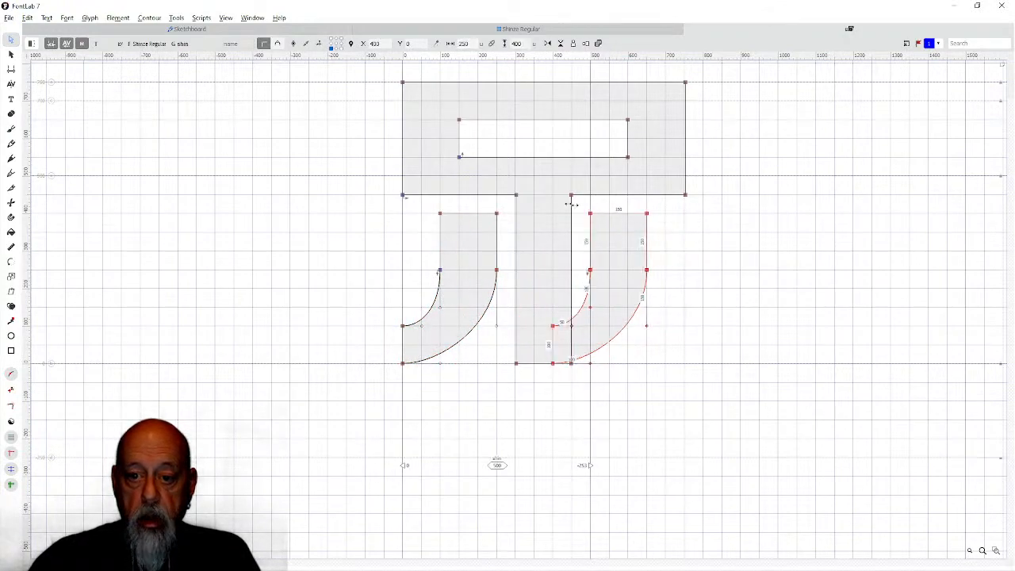
# Flip the copied leg horizontally and move it to X 500 on the other side of the stem.
pyautogui.click(178, 18)
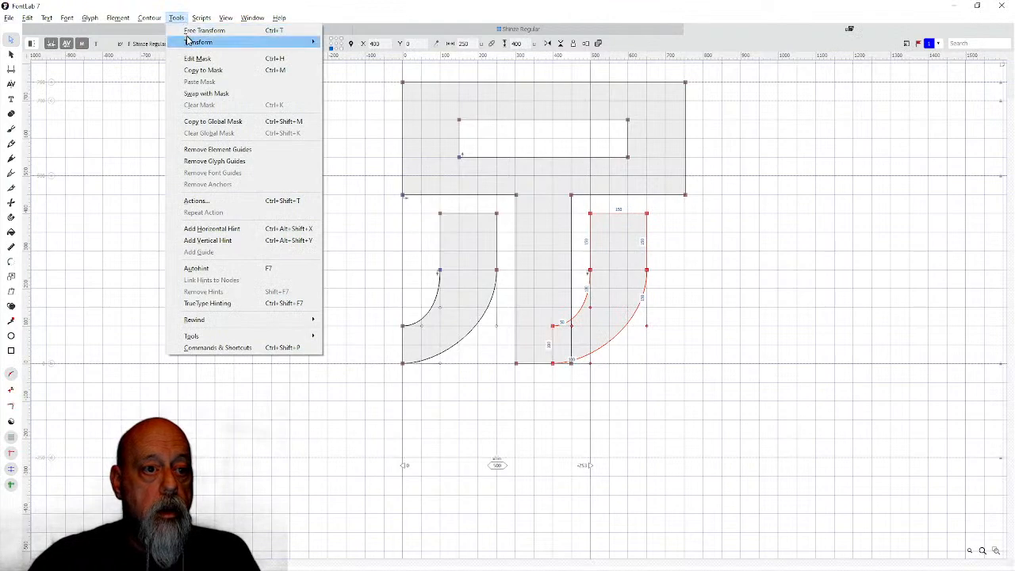
pyautogui.moveTo(190, 40)
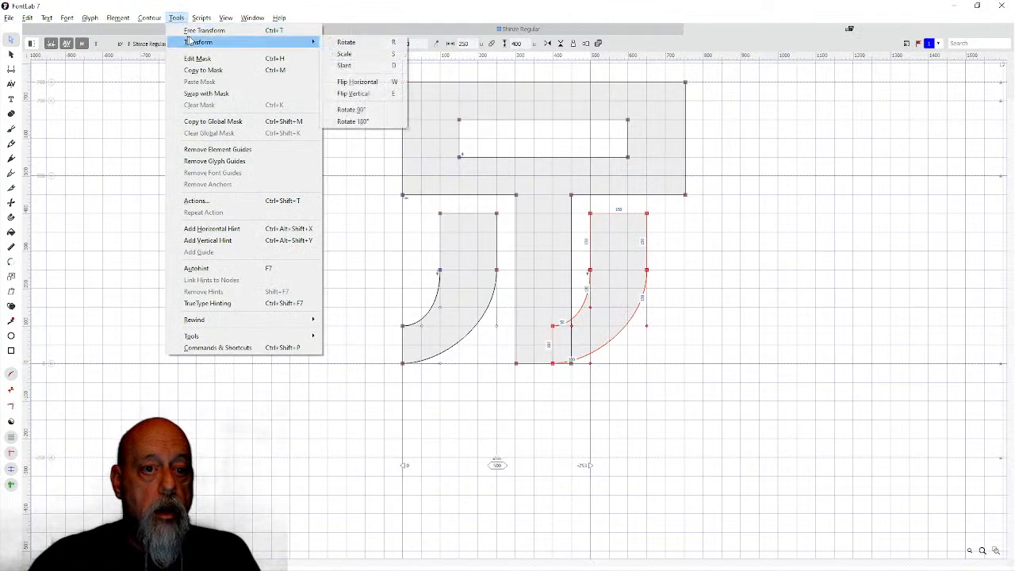
pyautogui.click(364, 85)
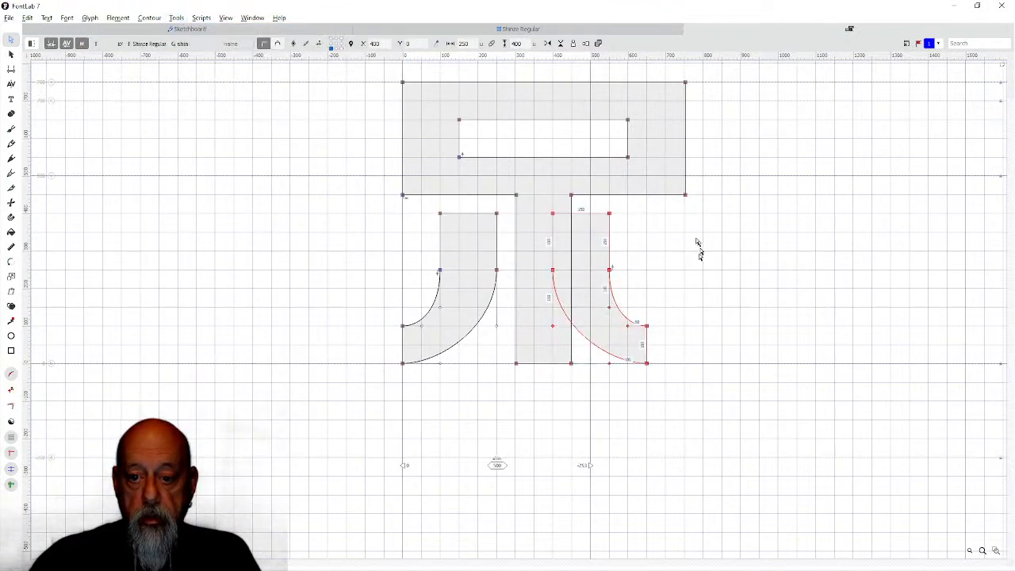
pyautogui.moveTo(609, 215); pyautogui.dragTo(647, 216)
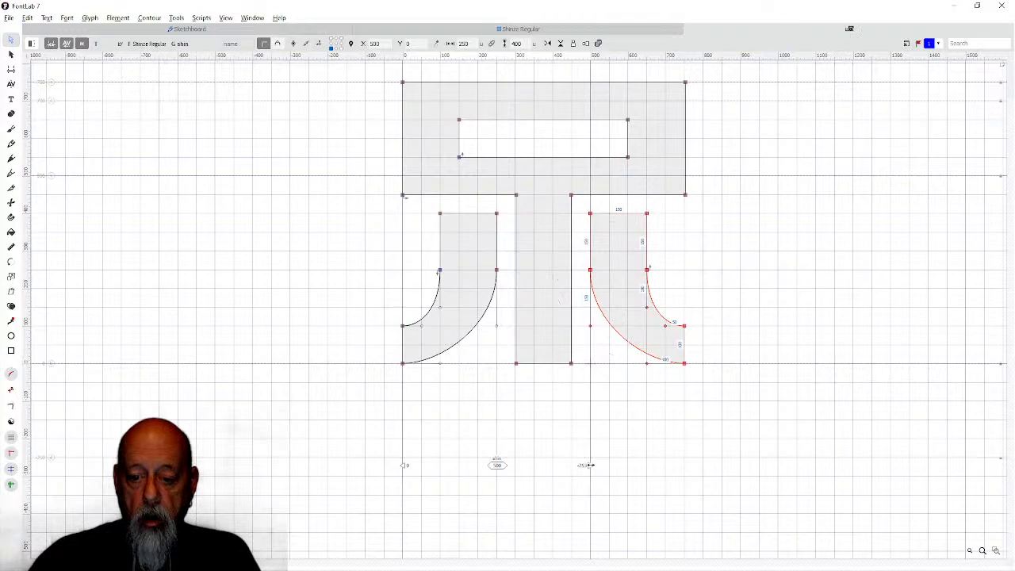
# Widen the glyph's advance width to 850 and nudge the top bar's right edge in to X 751.
pyautogui.moveTo(589, 465); pyautogui.dragTo(718, 466)
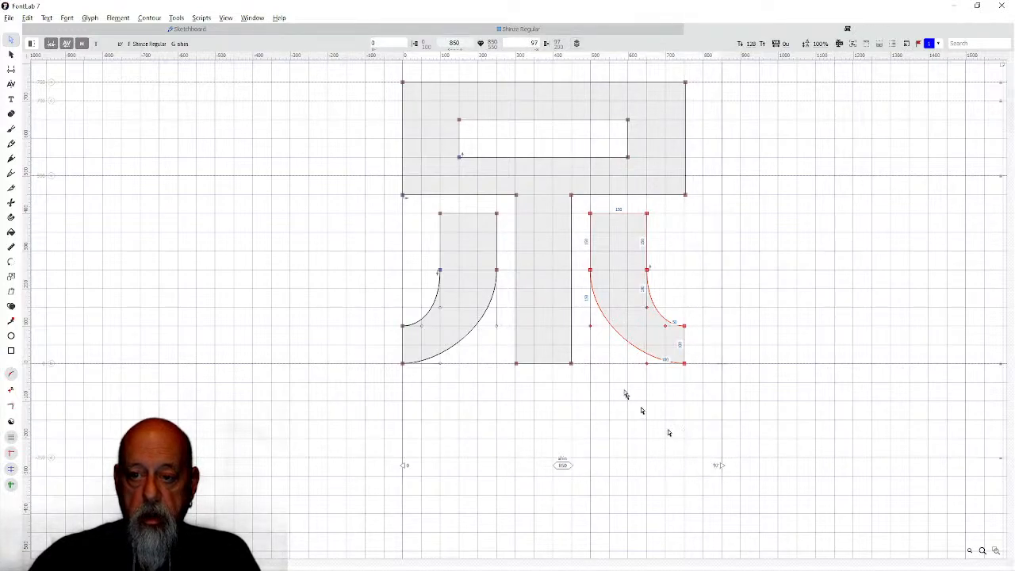
pyautogui.moveTo(671, 74); pyautogui.dragTo(700, 204)
pyautogui.press('Left')
pyautogui.press('Left')
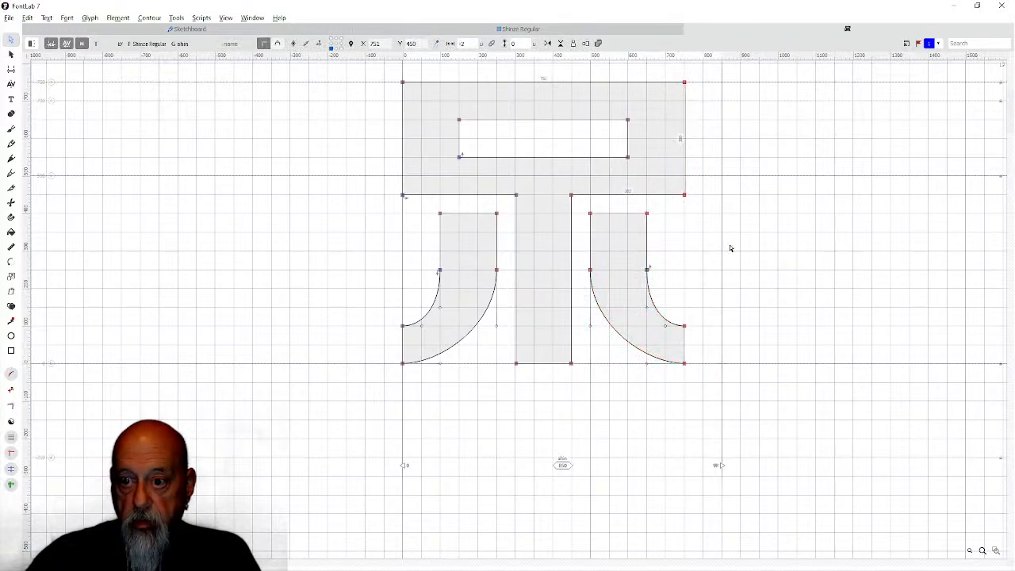
pyautogui.click(730, 248)
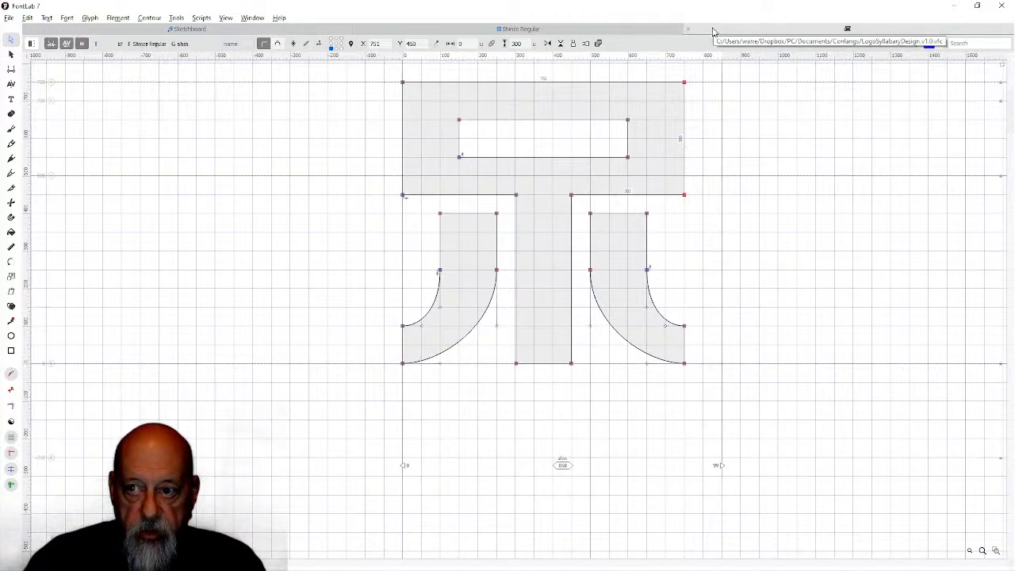
# Check the shin glyph among the other glyphs in the font window and reopen it for editing.
pyautogui.click(623, 29)
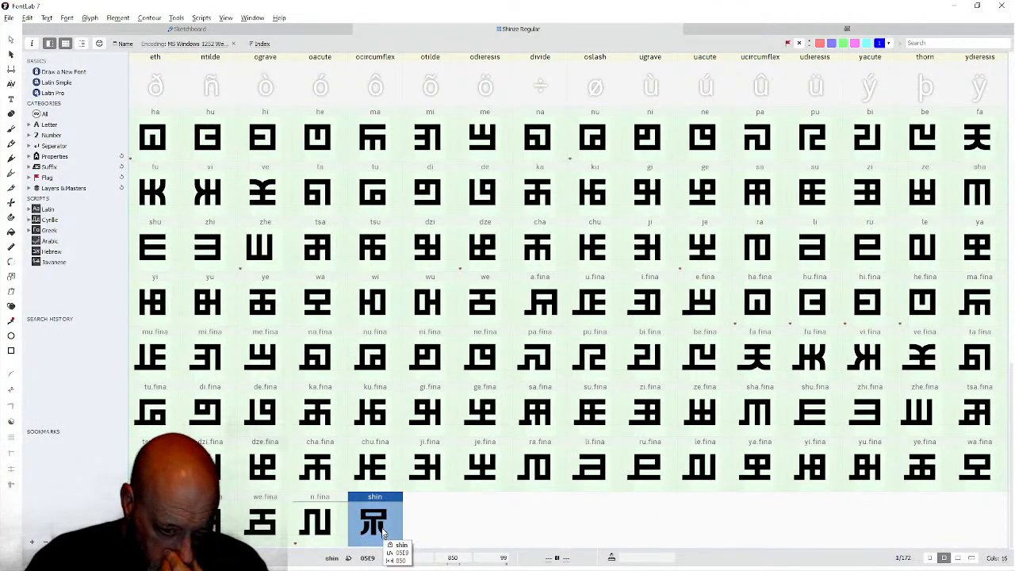
pyautogui.doubleClick(381, 521)
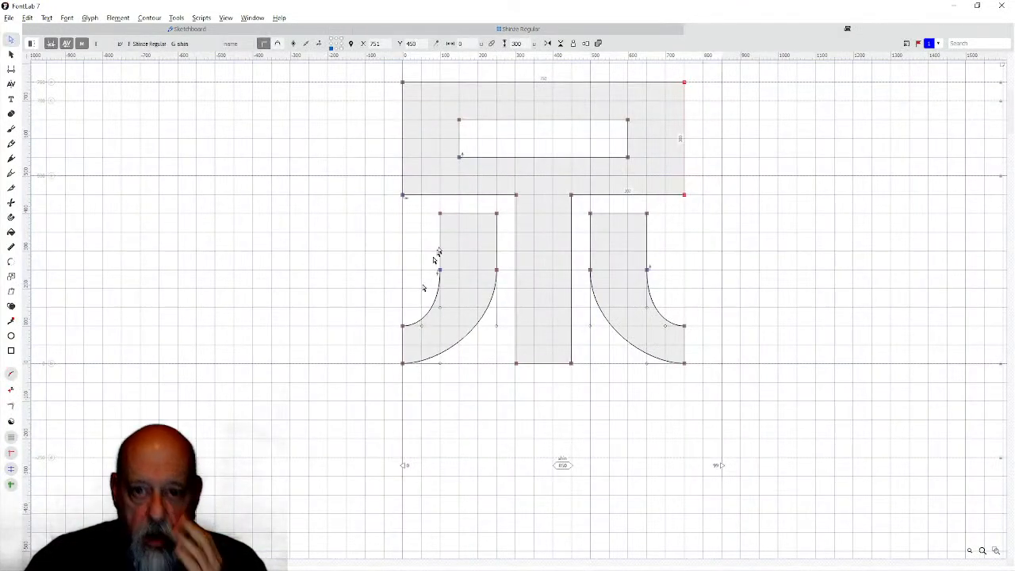
# Draw a 147 by 102 block over the middle of the top bar's upper edge, in line with the stem, and merge it into the bar.
pyautogui.scroll(2, 437, 254)
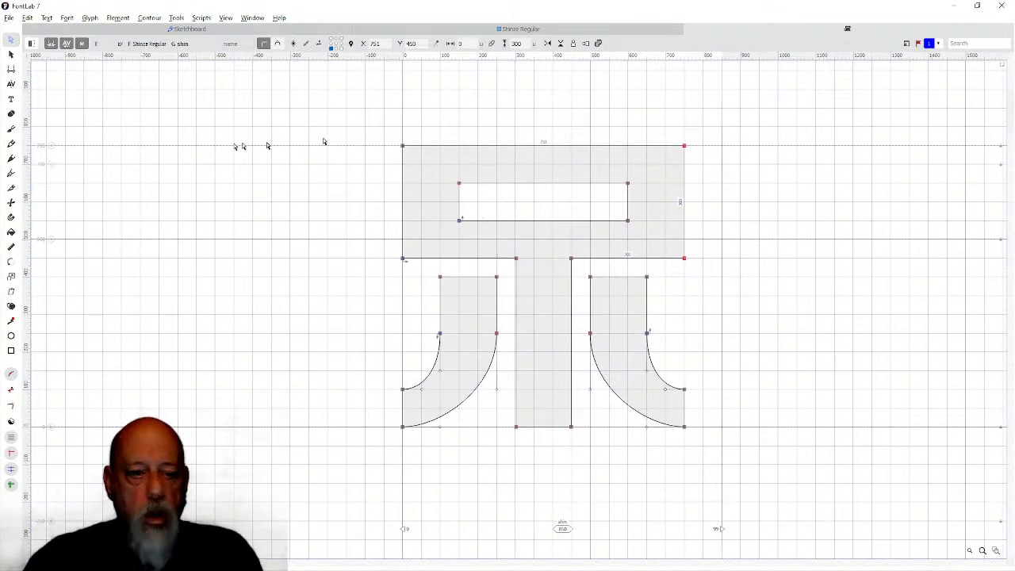
pyautogui.click(11, 350)
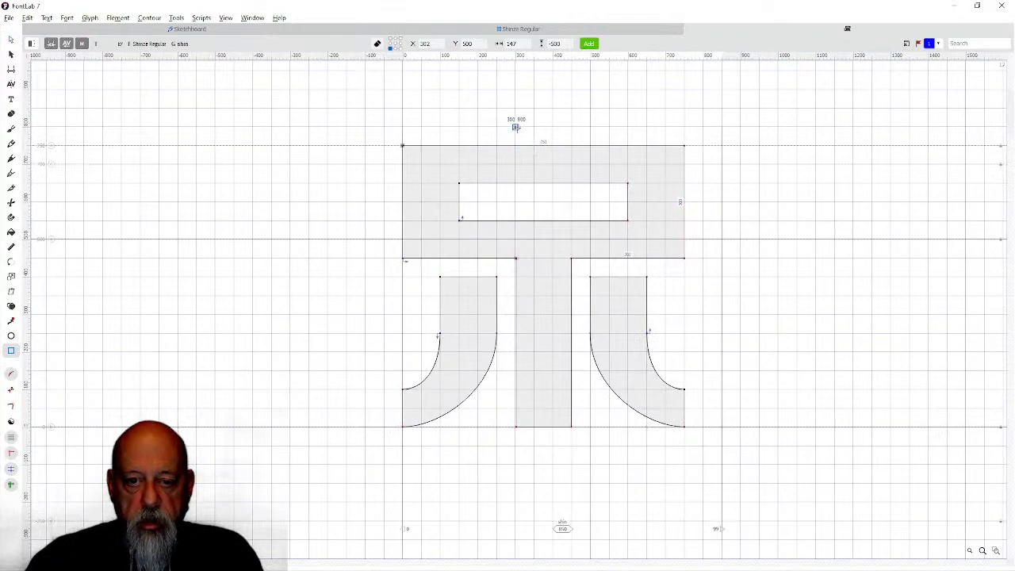
pyautogui.moveTo(516, 125); pyautogui.dragTo(571, 164)
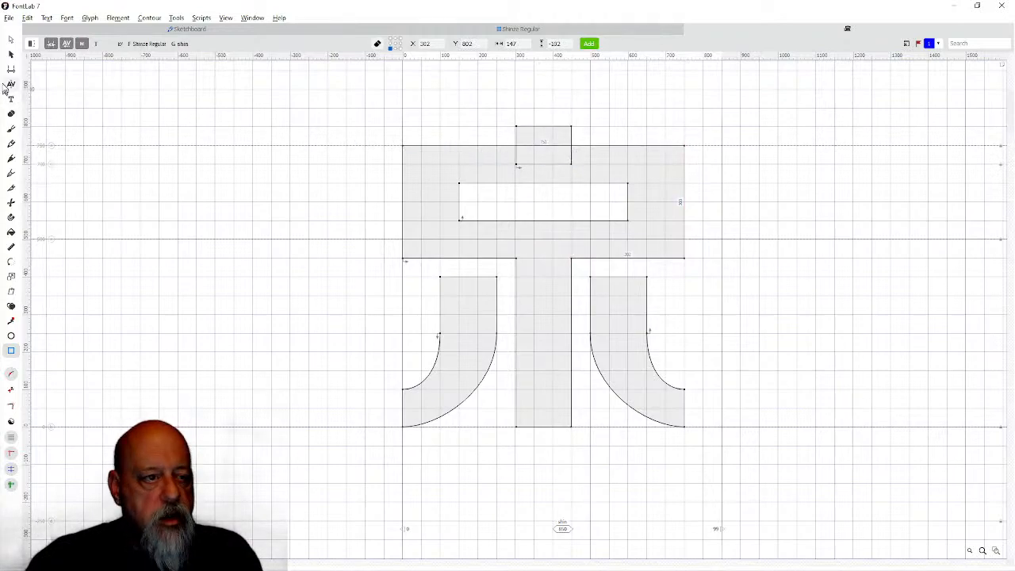
pyautogui.click(11, 40)
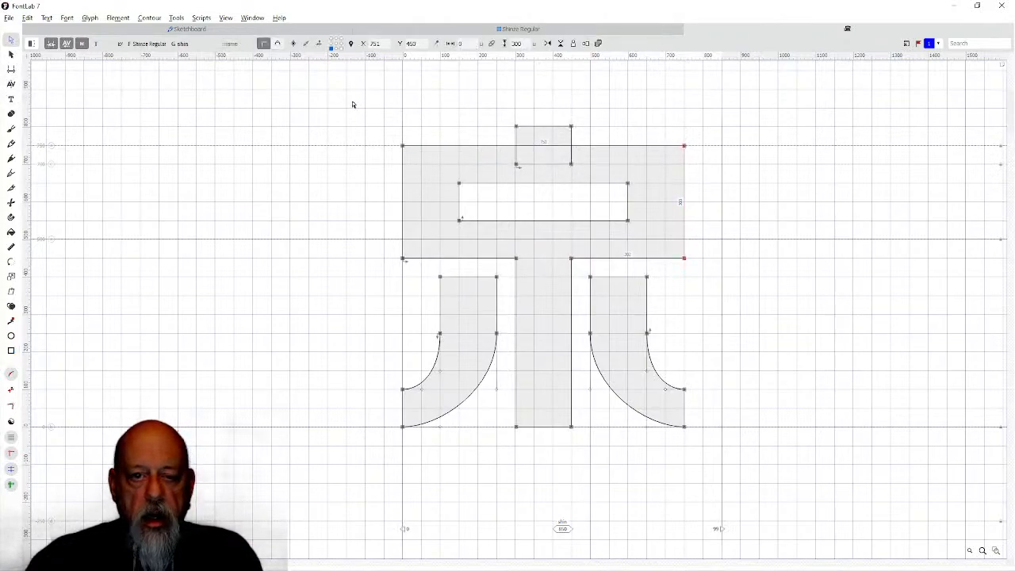
pyautogui.moveTo(352, 101); pyautogui.dragTo(707, 175)
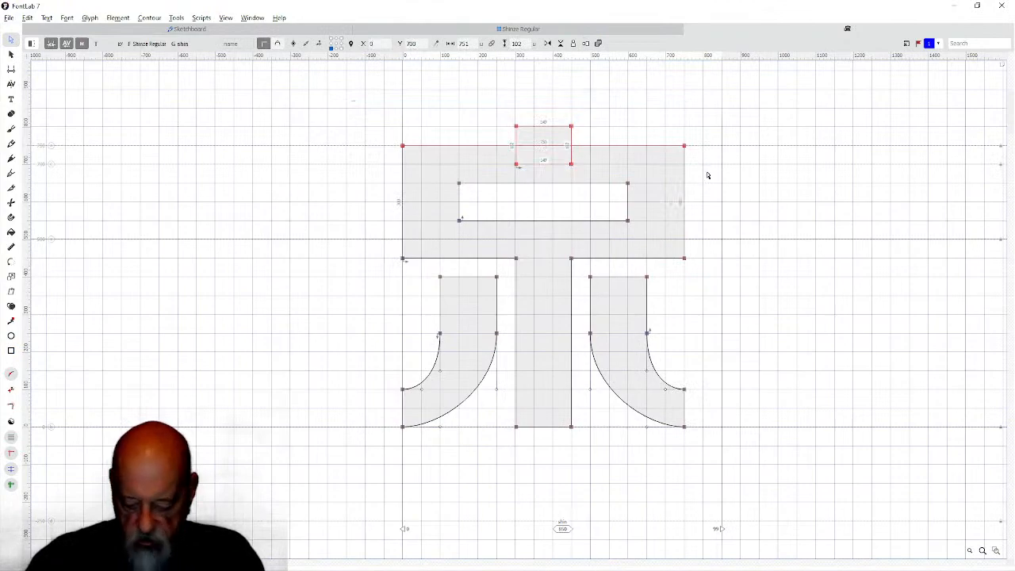
pyautogui.hotkey('ctrl', 'shift', 'o')
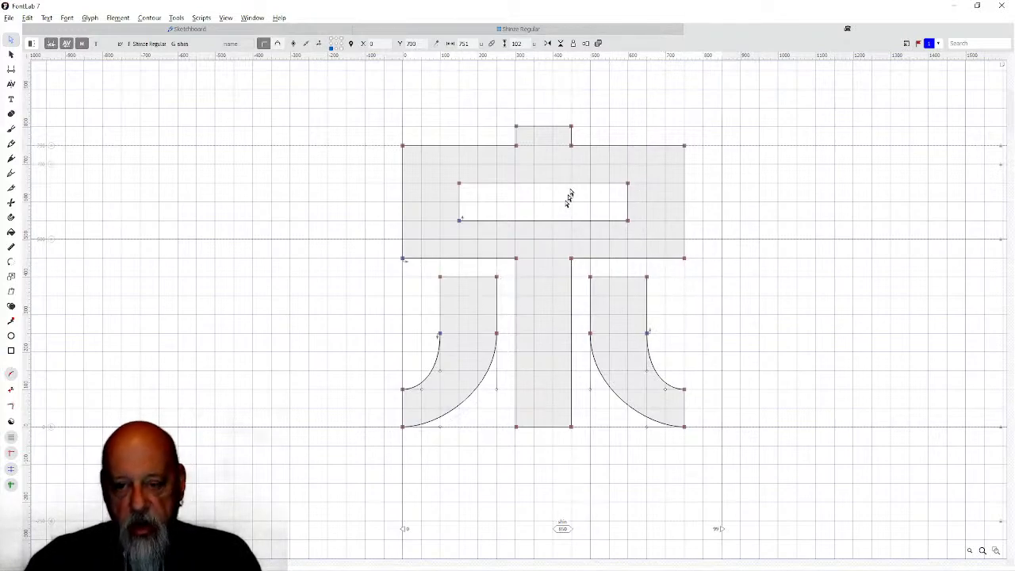
# Draw two 150 by 102 rectangles over the outer tops of the curved legs, starting at X 0 and X 600 with Y 400.
pyautogui.click(599, 31)
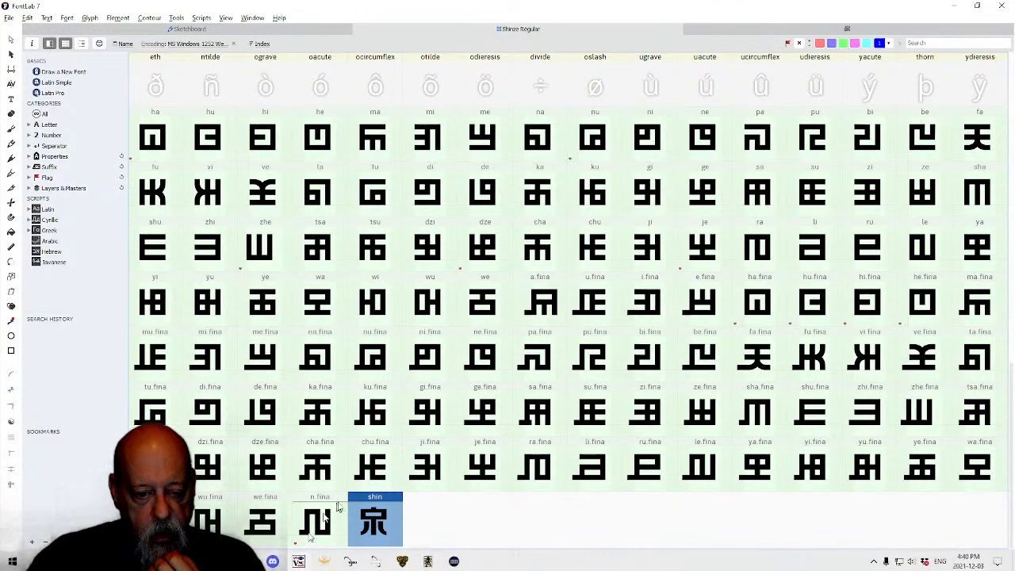
pyautogui.doubleClick(368, 526)
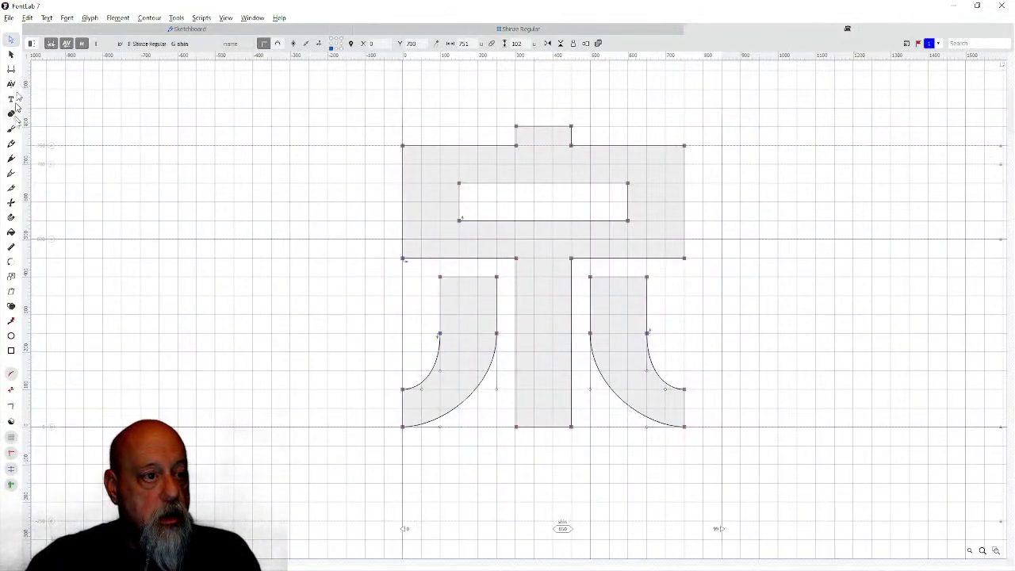
pyautogui.click(11, 350)
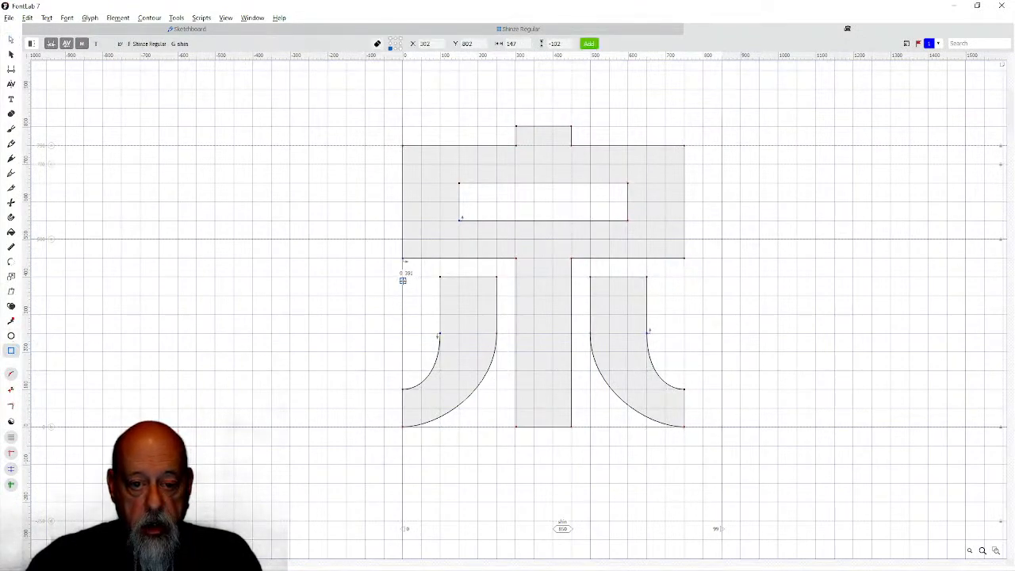
pyautogui.moveTo(425, 308); pyautogui.dragTo(459, 314)
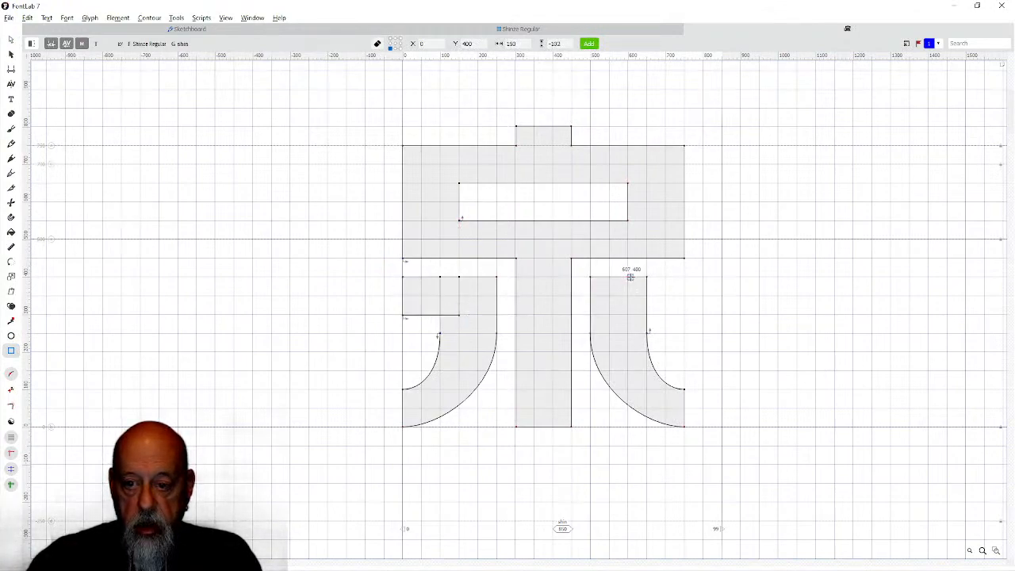
pyautogui.moveTo(627, 276); pyautogui.dragTo(684, 314)
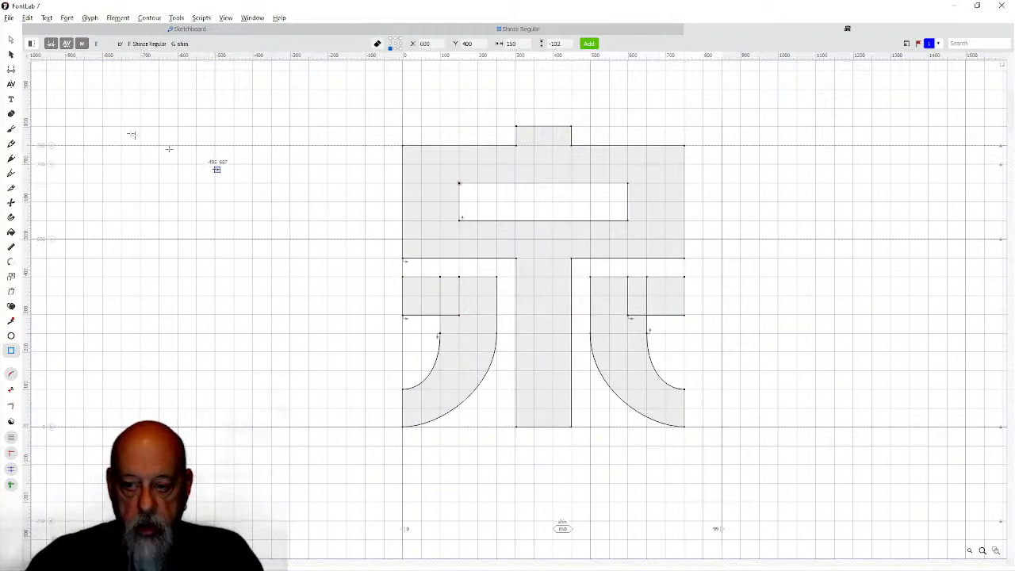
# Merge each new rectangle with the curved leg it overlaps.
pyautogui.click(11, 40)
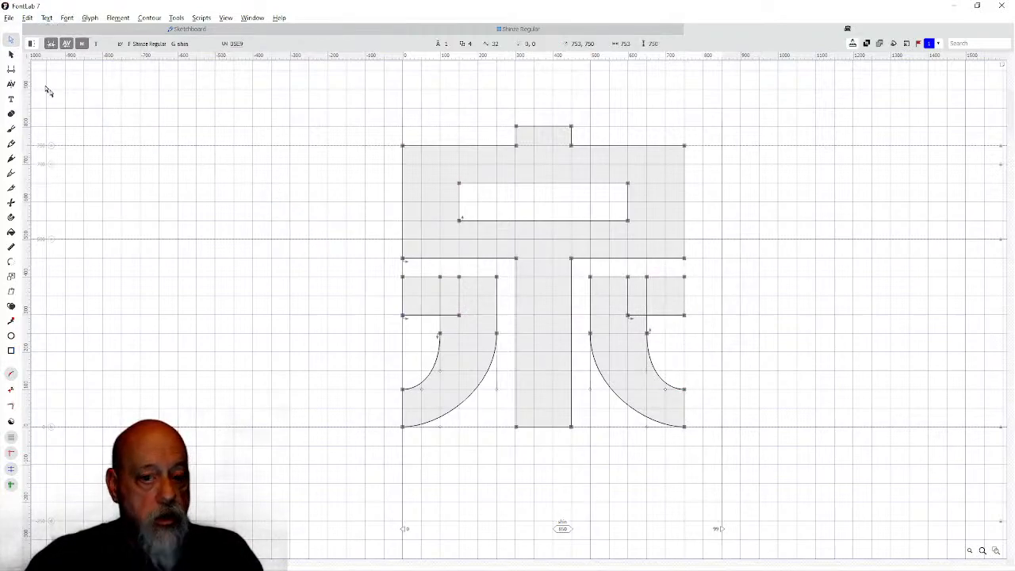
pyautogui.moveTo(363, 266); pyautogui.dragTo(480, 332)
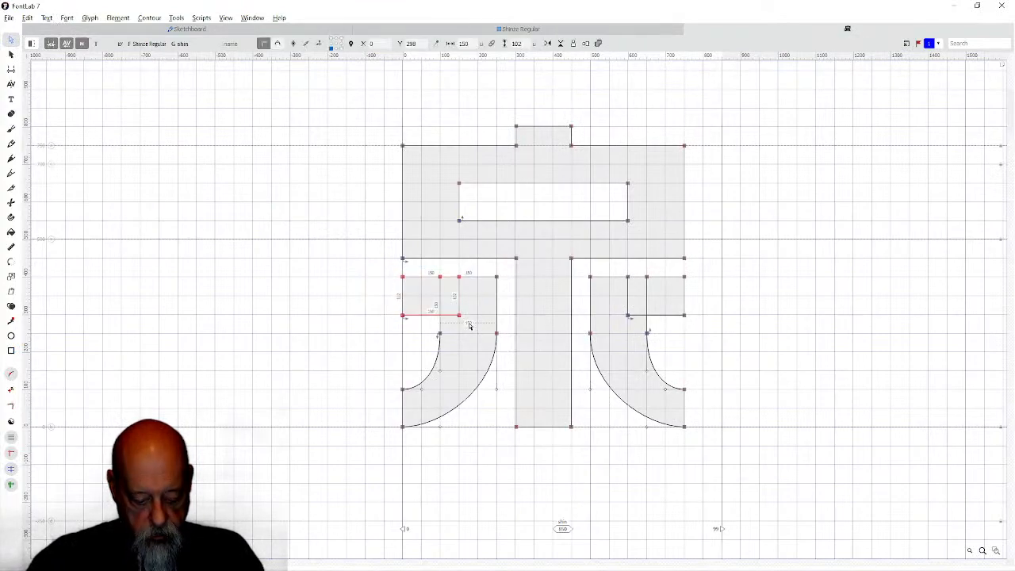
pyautogui.press('Delete')
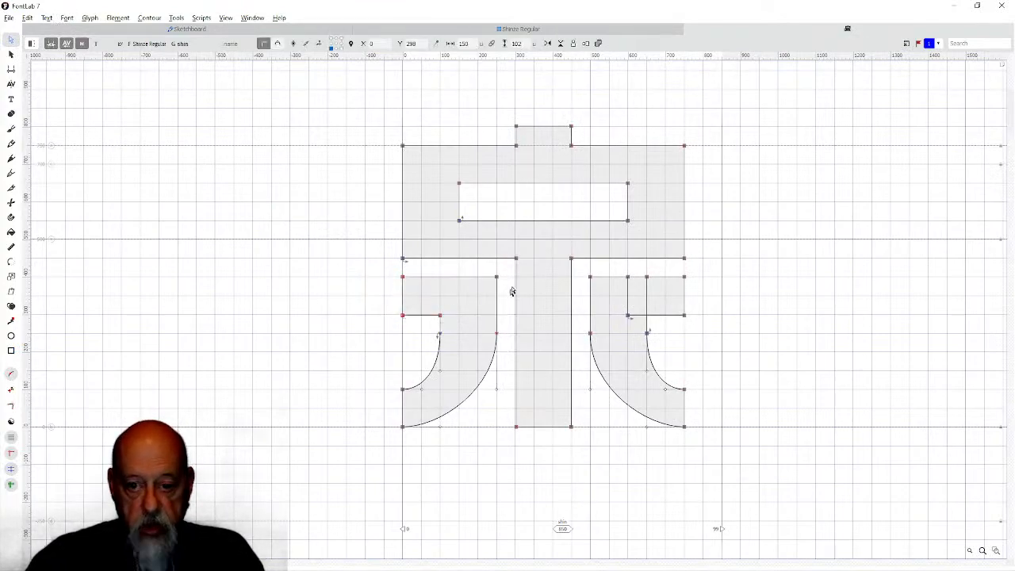
pyautogui.moveTo(617, 264); pyautogui.dragTo(701, 324)
pyautogui.press('Delete')
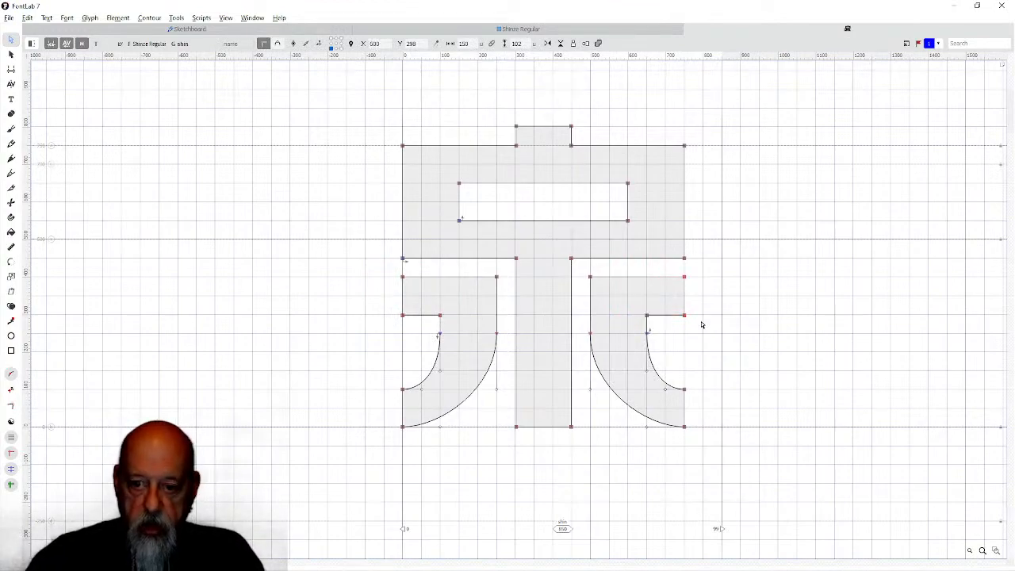
# Nudge the lower edges of both legs' outer serifs up to Y 299.
pyautogui.moveTo(639, 309); pyautogui.dragTo(703, 320)
pyautogui.press('Up')
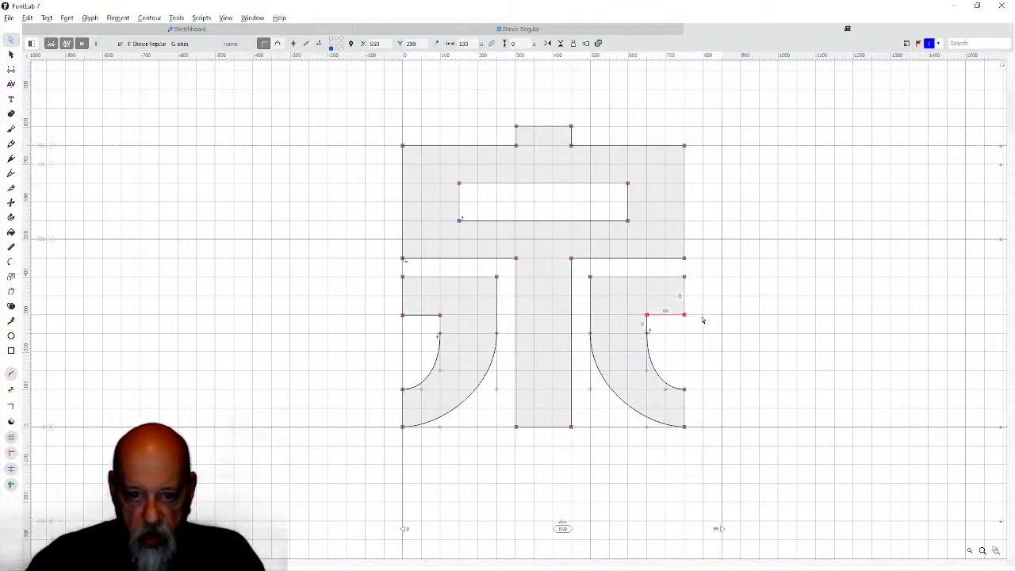
pyautogui.moveTo(388, 306); pyautogui.dragTo(457, 325)
pyautogui.press('Up')
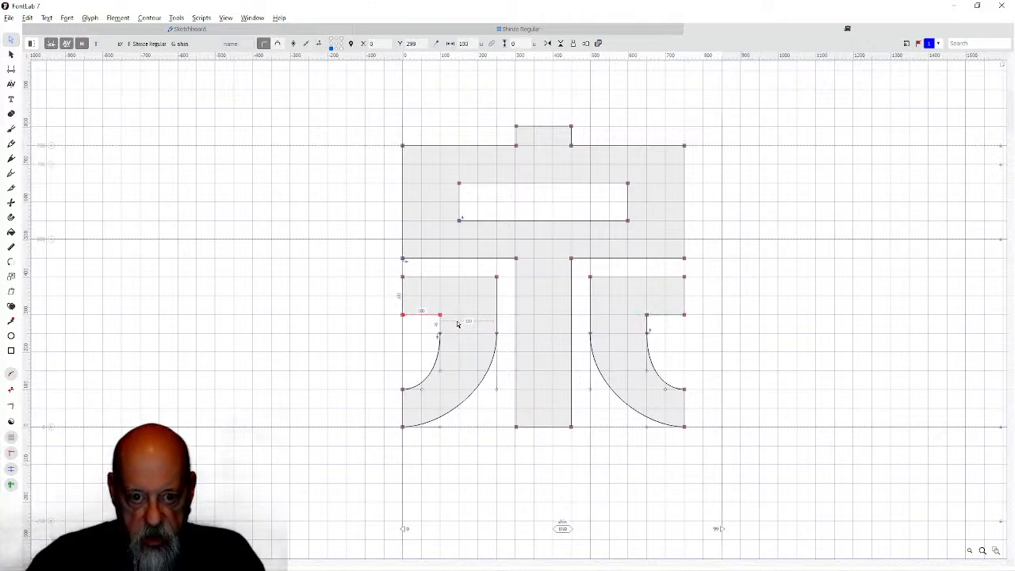
# Add a LOGOS lookup between the REPLACE and SYLLABLES lookups of the liga feature, containing the rule "sub s h i n by shin;".
pyautogui.click(571, 29)
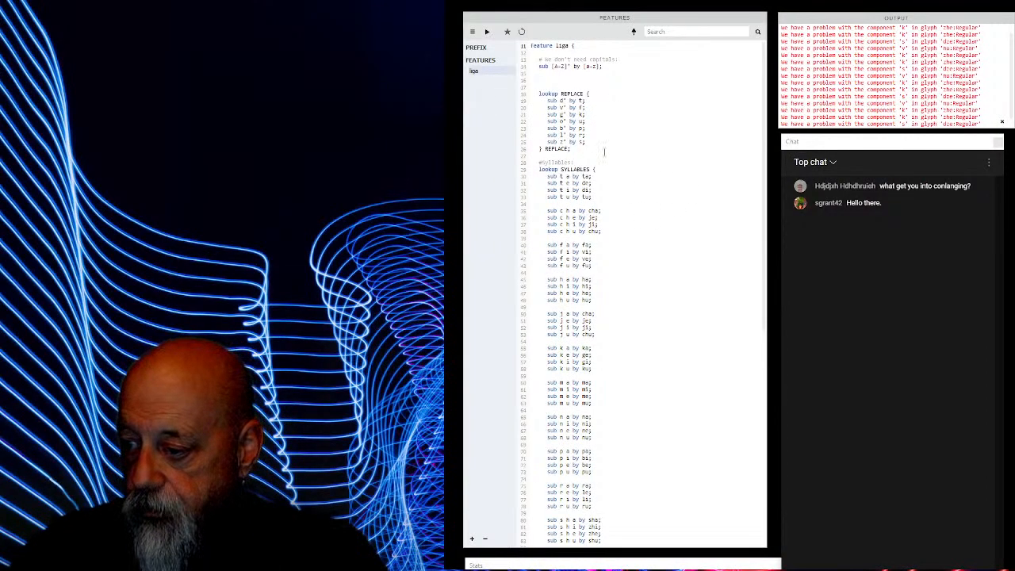
pyautogui.press('Return')
pyautogui.press('Return')
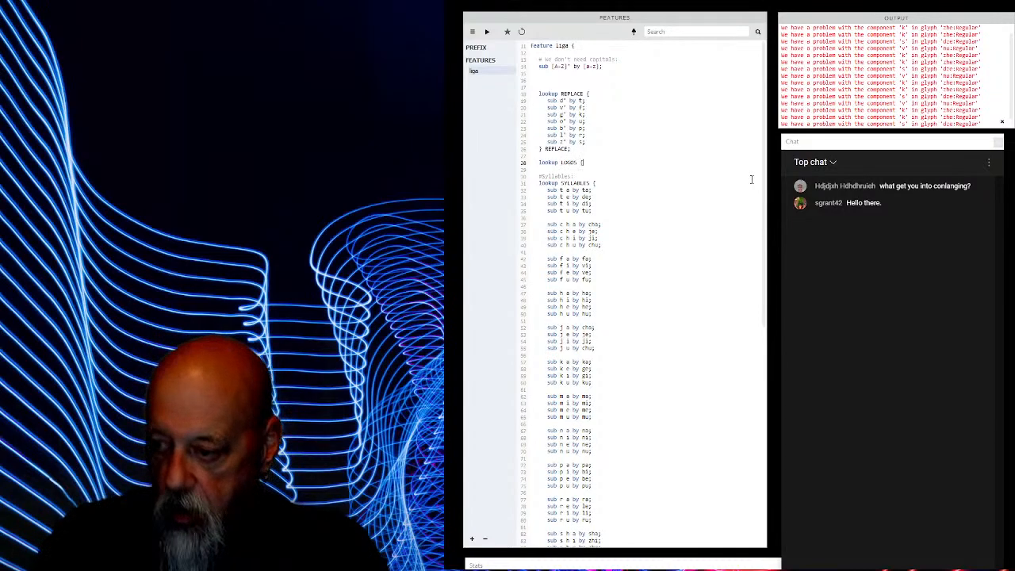
pyautogui.press('Return')
pyautogui.press('Return')
pyautogui.press('Return')
pyautogui.press('Return')
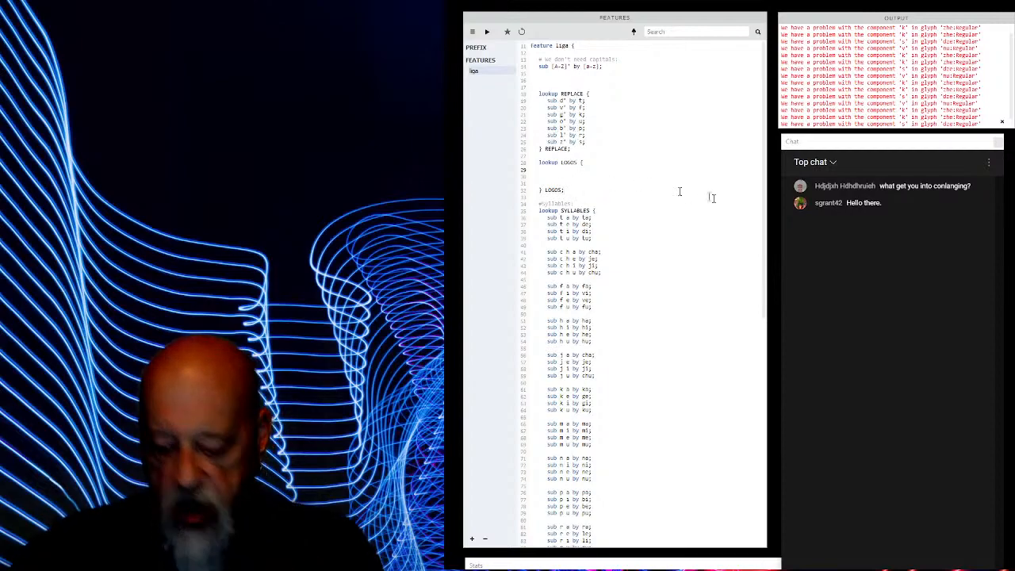
pyautogui.write('sub s h i n')
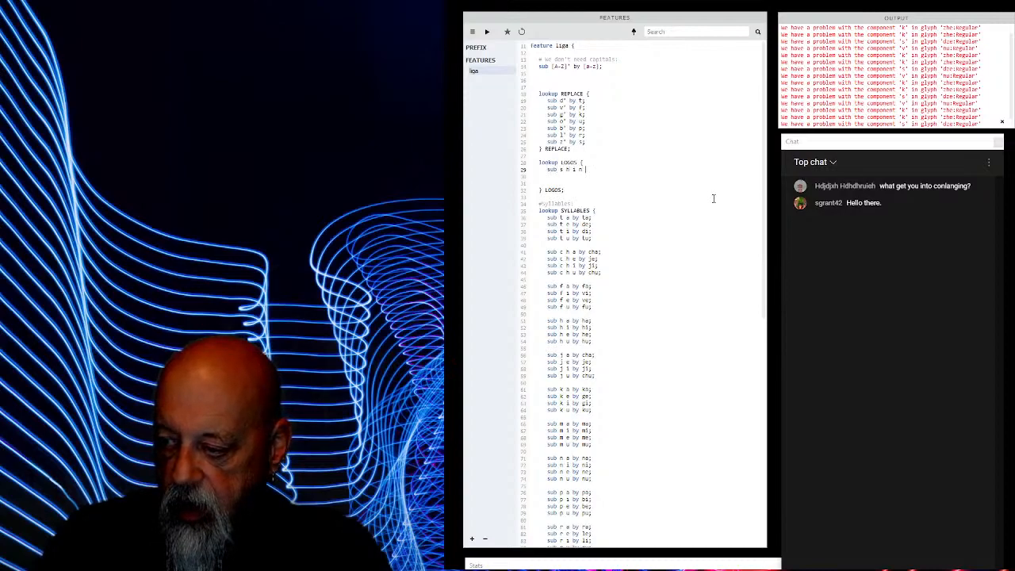
pyautogui.write('by shin;')
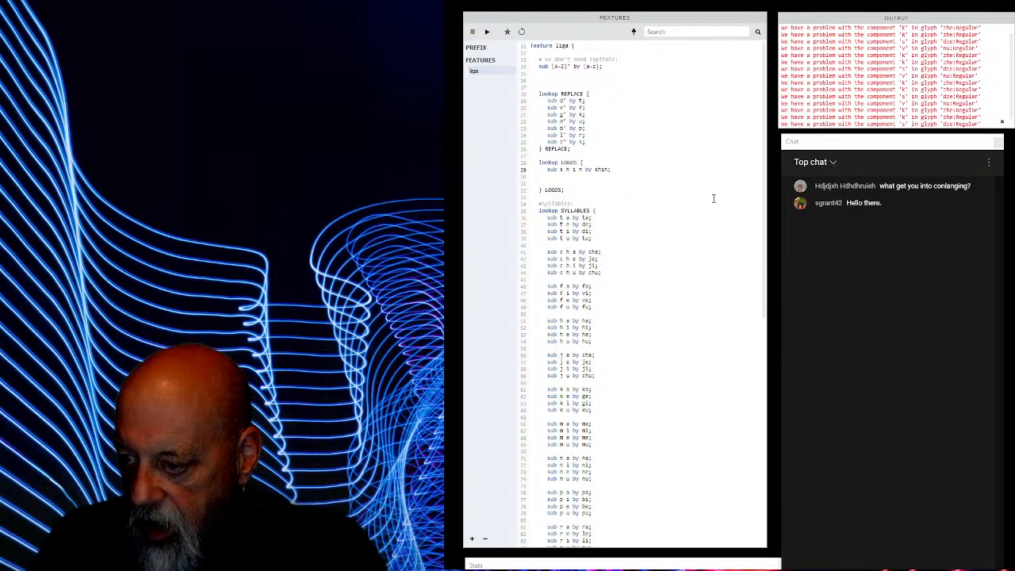
# Replace the s in the shin rule with the glyph class [s z].
pyautogui.press('Left')
pyautogui.press('Left')
pyautogui.press('Left')
pyautogui.press('Left')
pyautogui.press('Left')
pyautogui.press('Left')
pyautogui.press('Left')
pyautogui.press('Left')
pyautogui.press('Left')
pyautogui.press('Left')
pyautogui.press('Left')
pyautogui.press('Left')
pyautogui.press('Left')
pyautogui.press('Left')
pyautogui.press('Left')
pyautogui.press('Left')
pyautogui.write('[s')
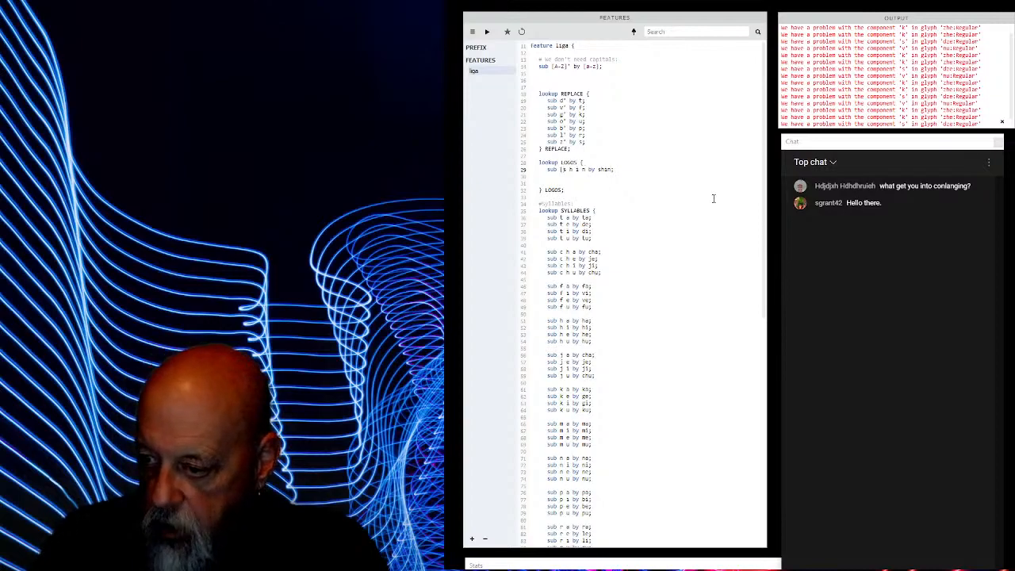
pyautogui.write(' z')
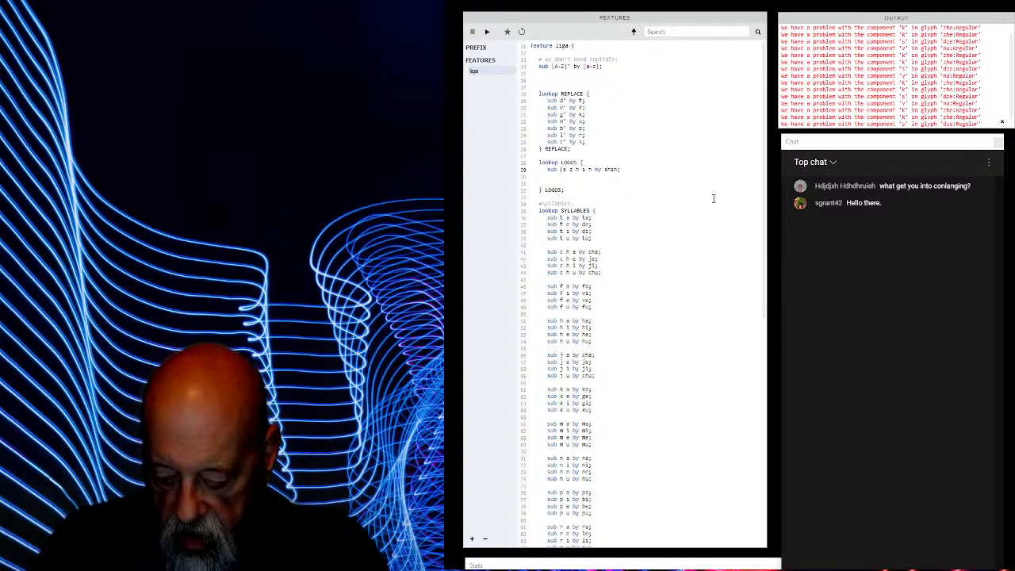
pyautogui.write(']')
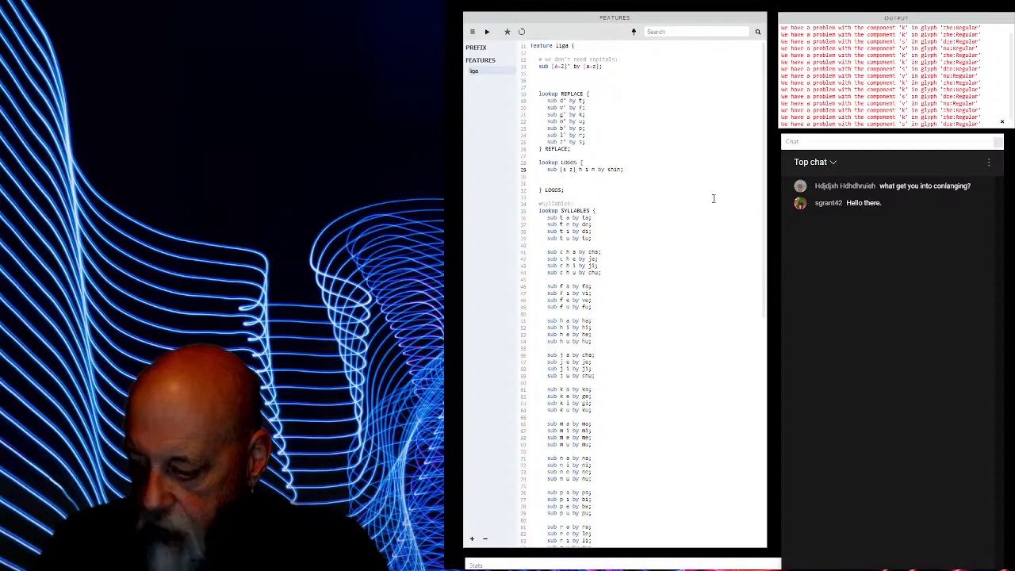
# Mark the class and the letters h, i and n in the shin rule with apostrophes, giving "sub [s z]' h' i' n' by shin;".
pyautogui.write("' h")
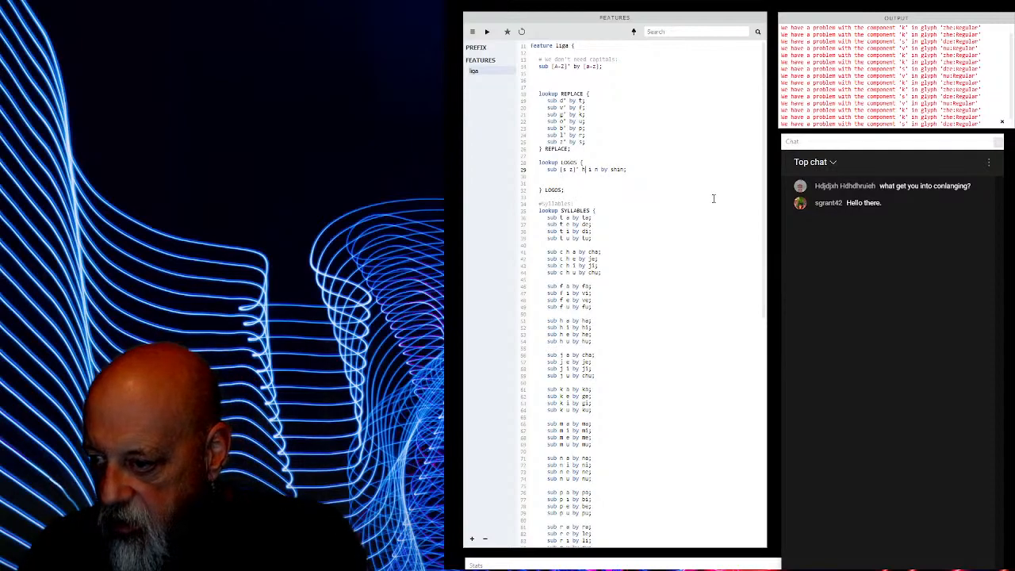
pyautogui.write("'")
pyautogui.press('Right')
pyautogui.press('Right')
pyautogui.write("'")
pyautogui.press('Right')
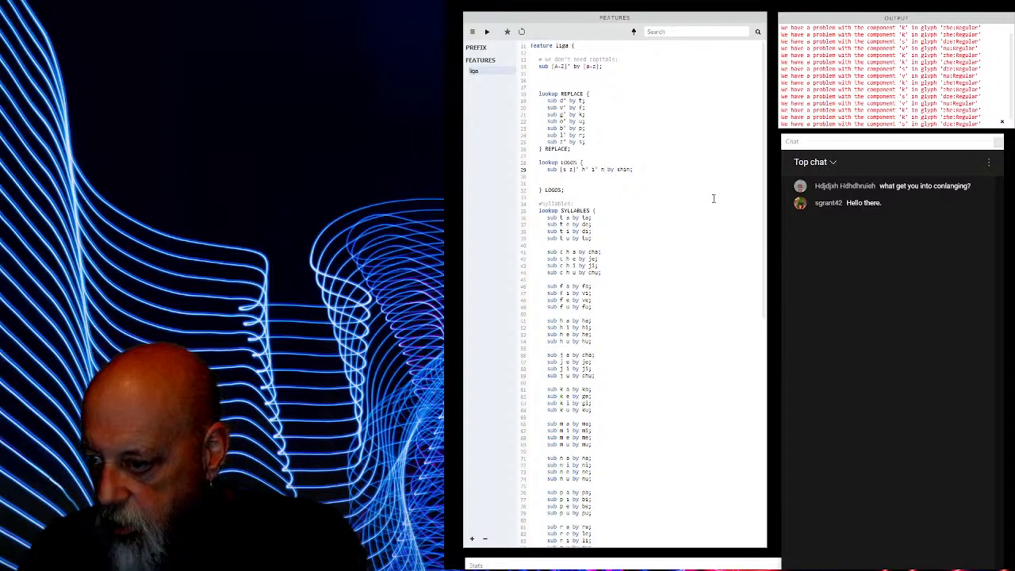
pyautogui.press('Right')
pyautogui.write("'")
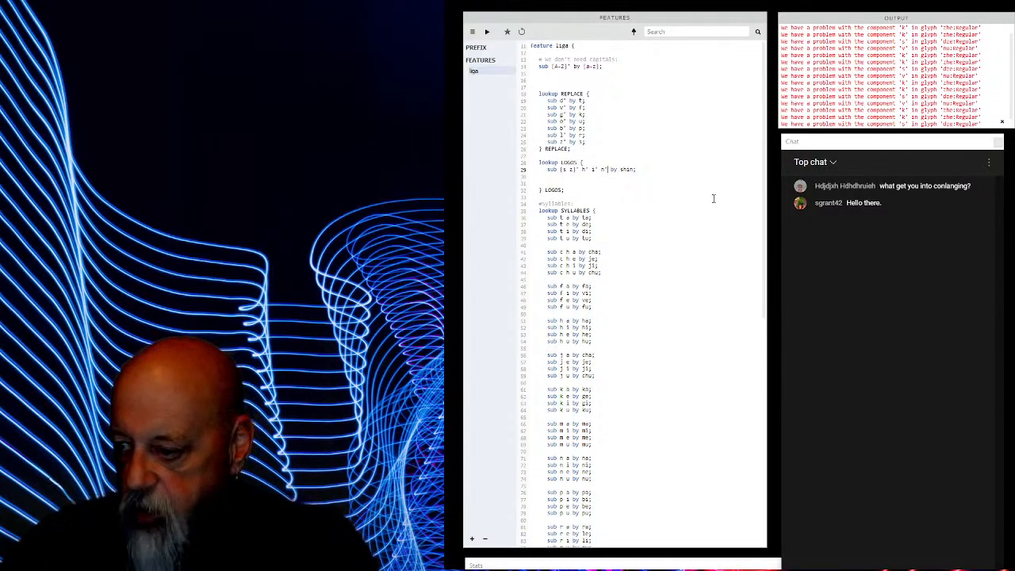
# Compile the features and widen the space after the shin glyph while previewing mashinda.
pyautogui.click(487, 32)
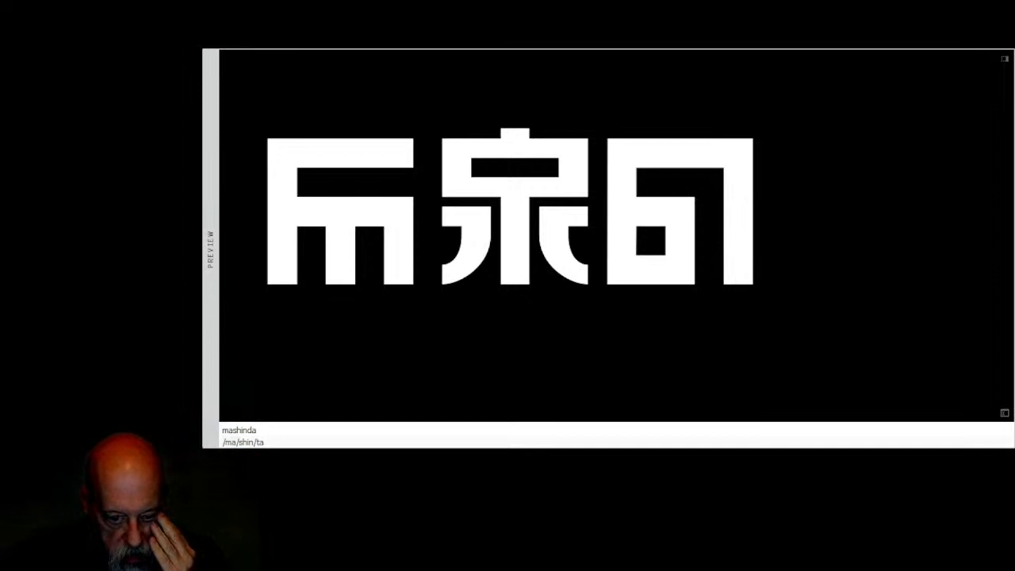
pyautogui.scroll(1, 616, 237)
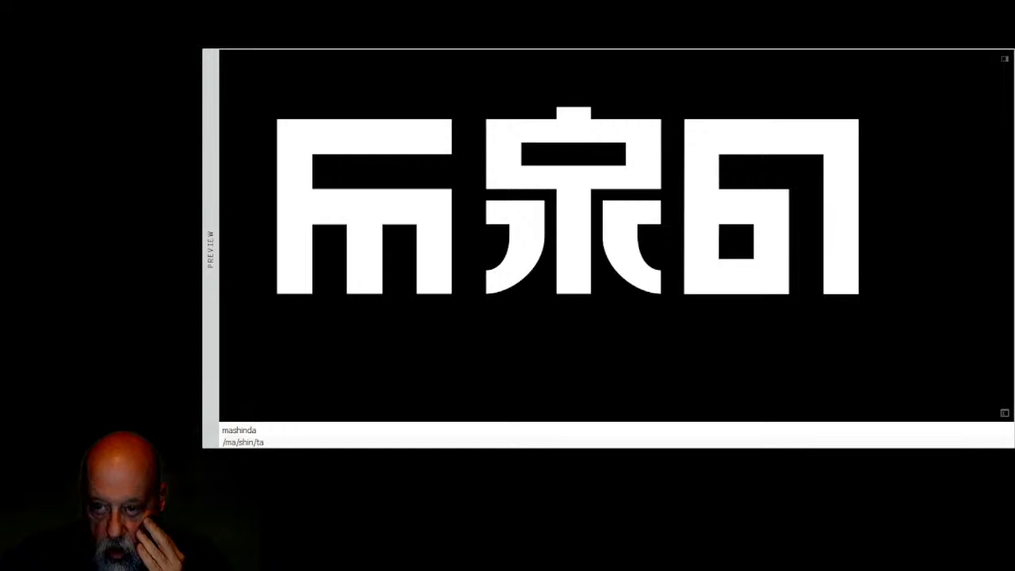
pyautogui.press('Right')
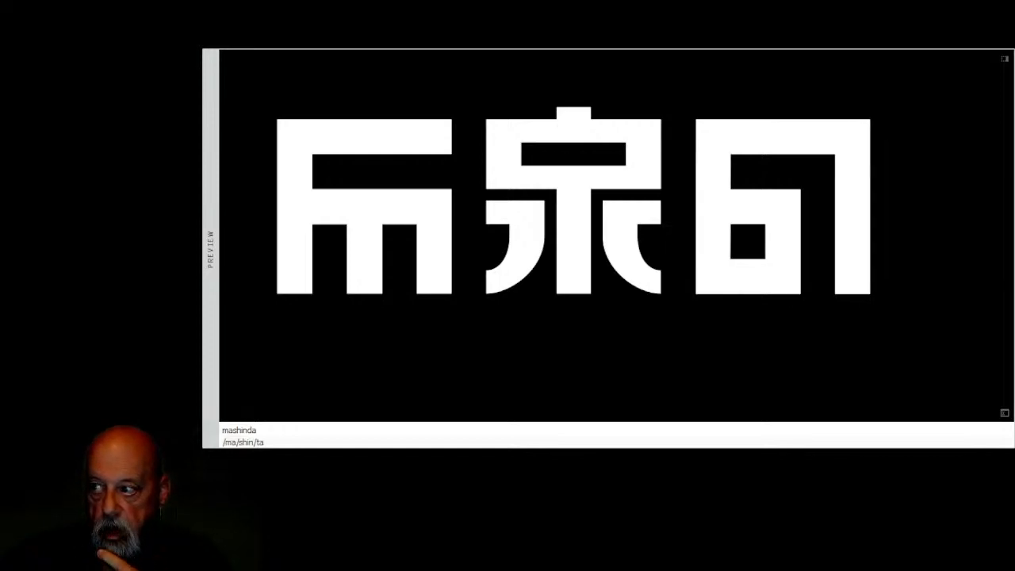
# Test the substitution by previewing the text shin and its shortened form shi.
pyautogui.click(274, 443)
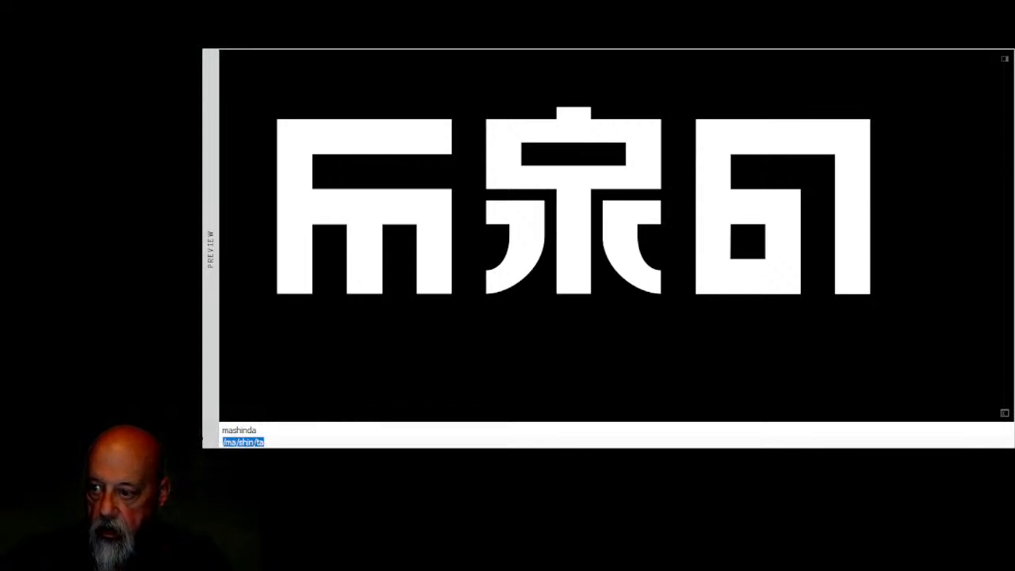
pyautogui.click(274, 429)
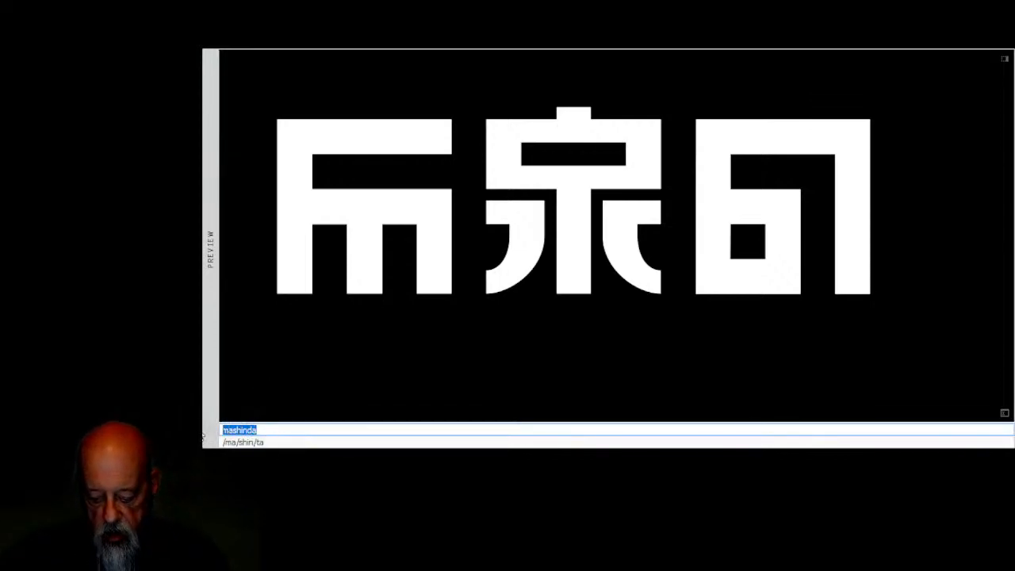
pyautogui.write('shin')
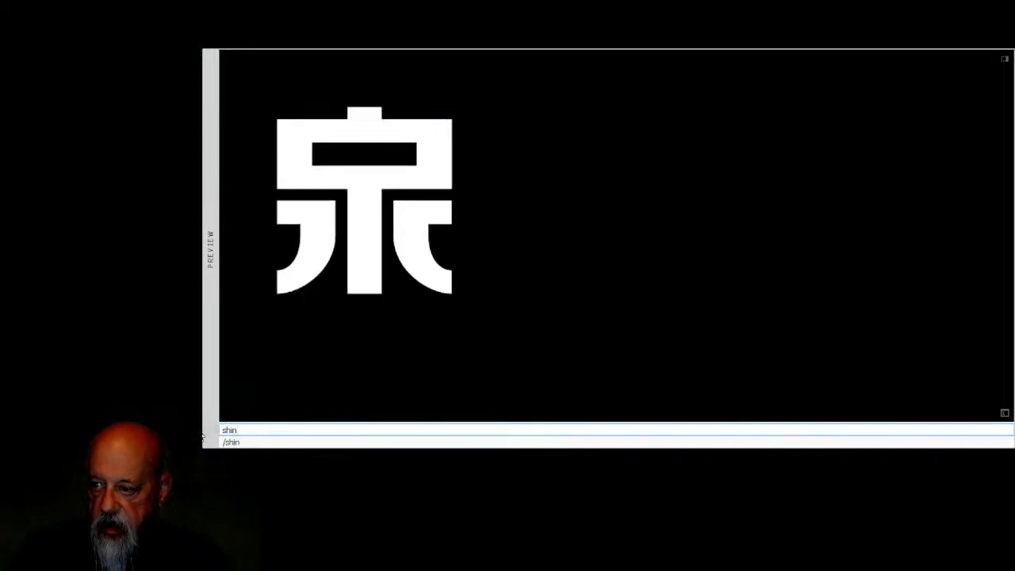
pyautogui.press('BackSpace')
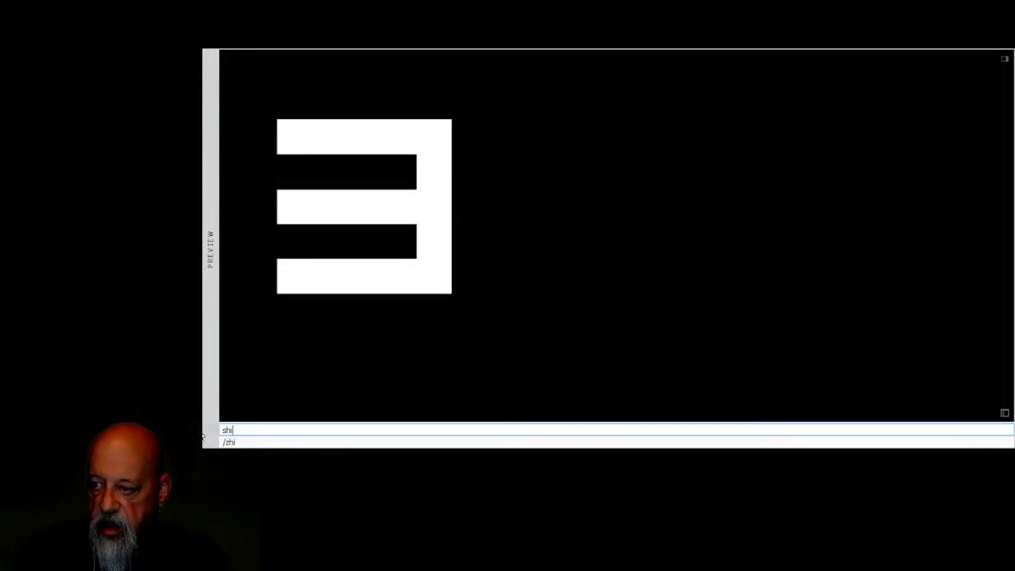
# Preview the text shin, shinshi and shinze to test the logograph substitution beside other syllables.
pyautogui.write('n')
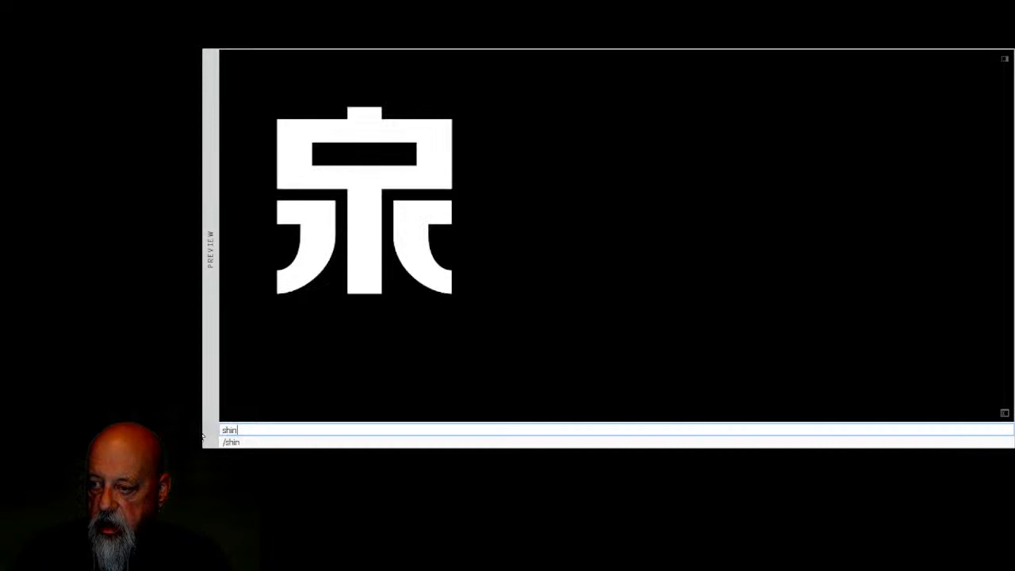
pyautogui.write('shi')
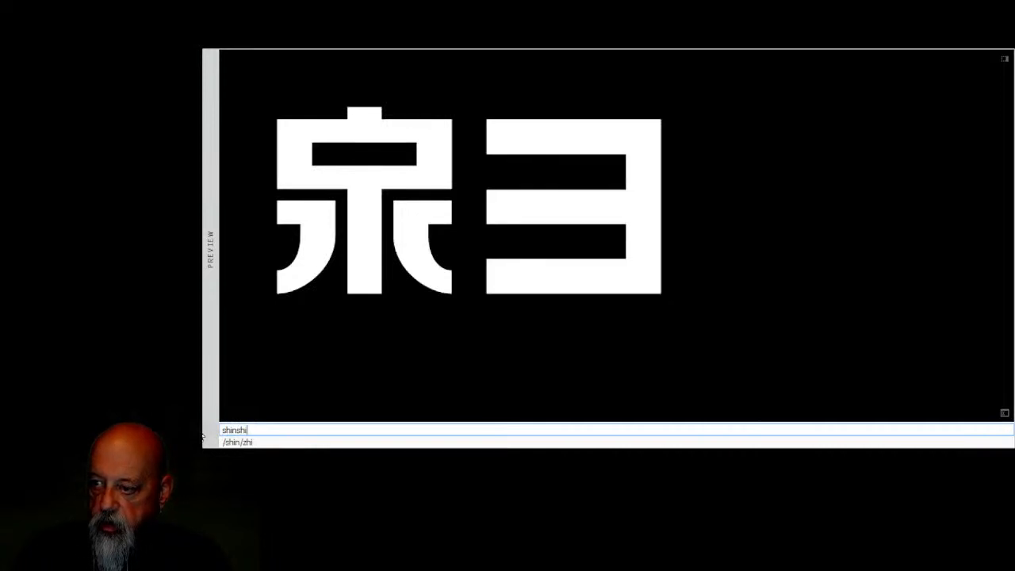
pyautogui.press('BackSpace')
pyautogui.press('BackSpace')
pyautogui.press('BackSpace')
pyautogui.write('ze')
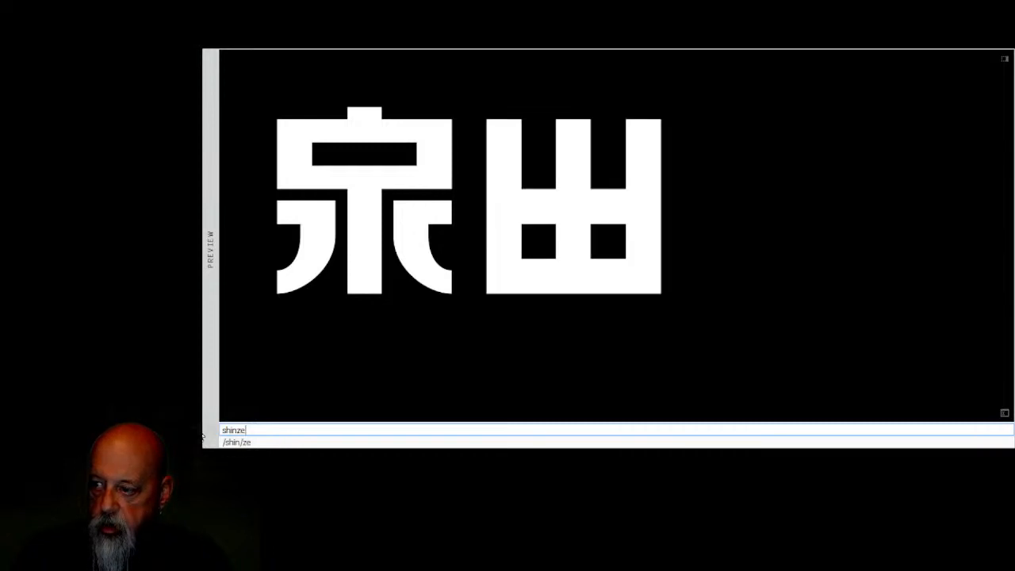
# Replace the preview text with mashin to compare the ma syllable with the shin logograph.
pyautogui.press('BackSpace')
pyautogui.press('BackSpace')
pyautogui.press('BackSpace')
pyautogui.press('BackSpace')
pyautogui.press('BackSpace')
pyautogui.press('BackSpace')
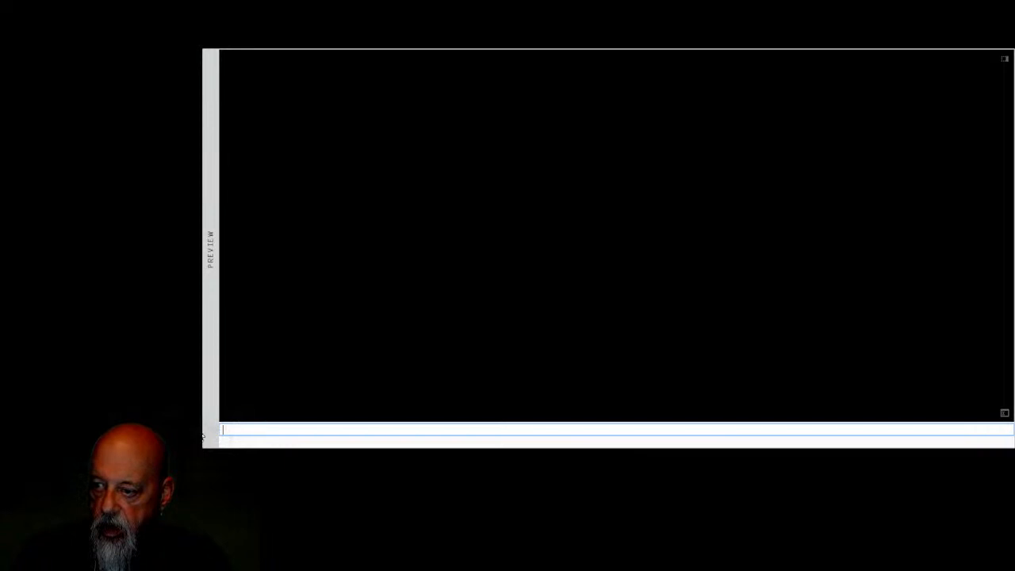
pyautogui.write('mas')
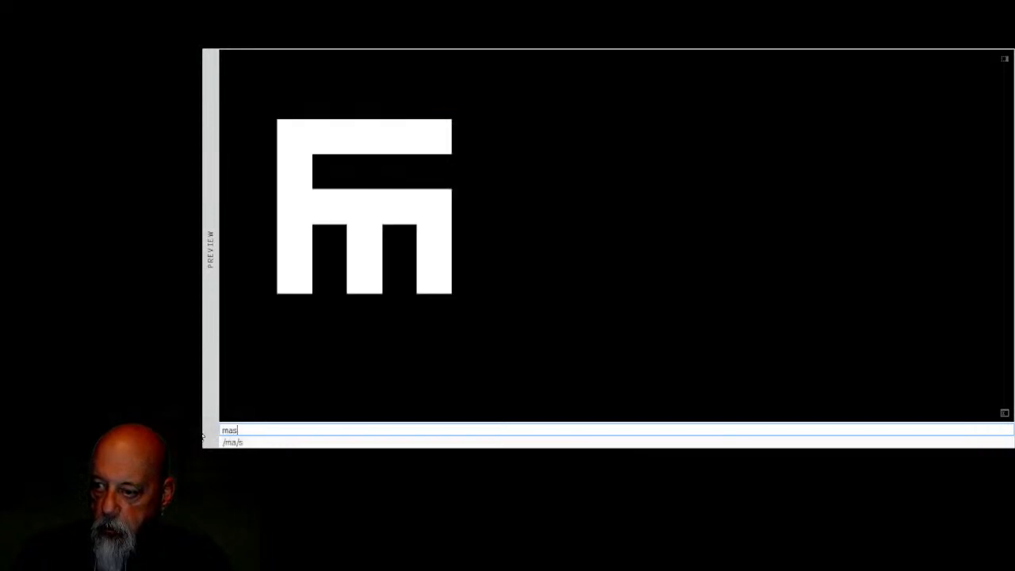
pyautogui.write('hin')
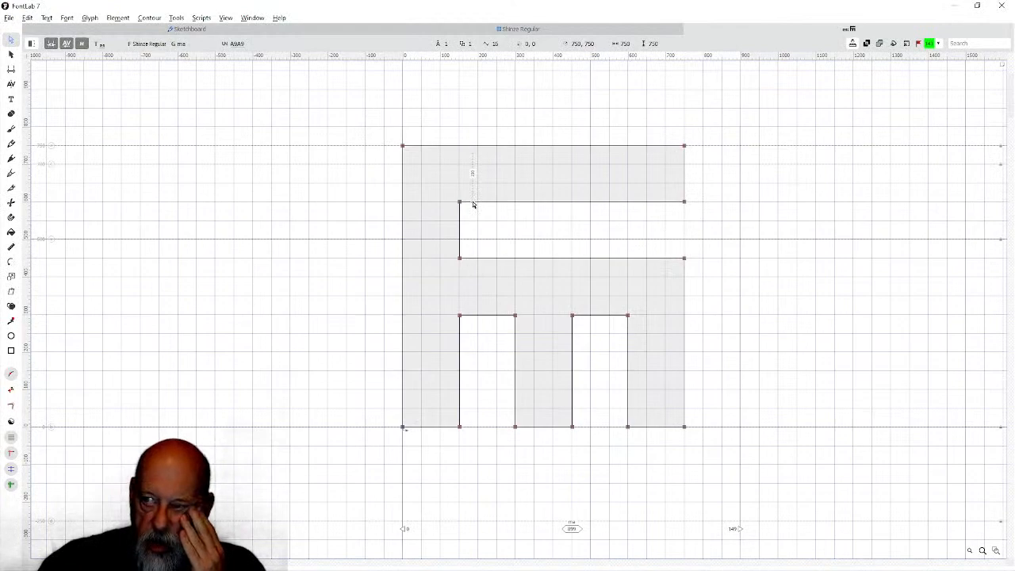
# Thin the ma glyph's horizontal bars, with the top bar's underside at Y 650, second bar's top at Y 550 and leg openings at about Y 450.
pyautogui.moveTo(450, 186); pyautogui.dragTo(685, 183)
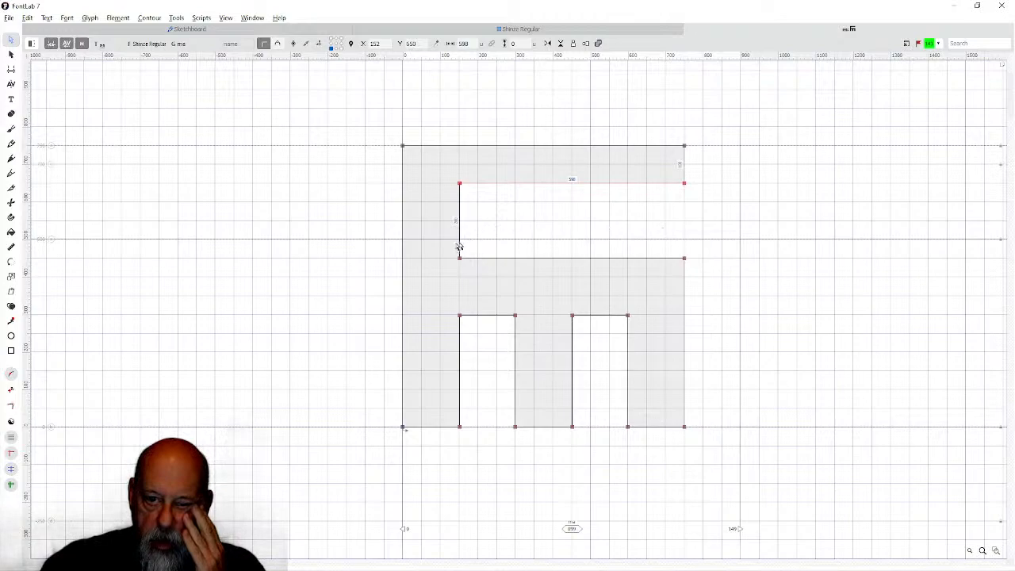
pyautogui.moveTo(446, 248); pyautogui.dragTo(697, 325)
pyautogui.moveTo(684, 260); pyautogui.dragTo(684, 224)
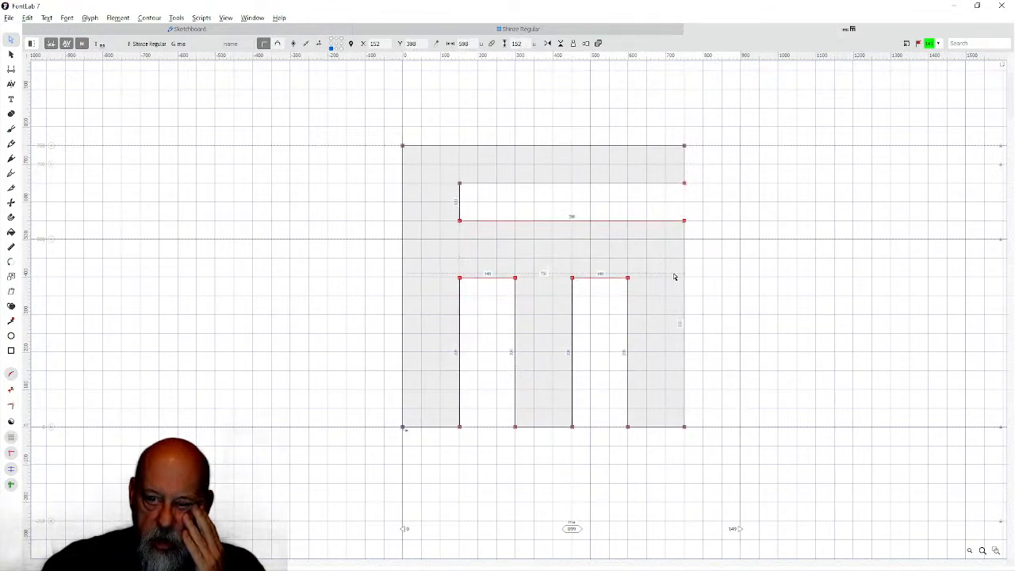
pyautogui.click(448, 266)
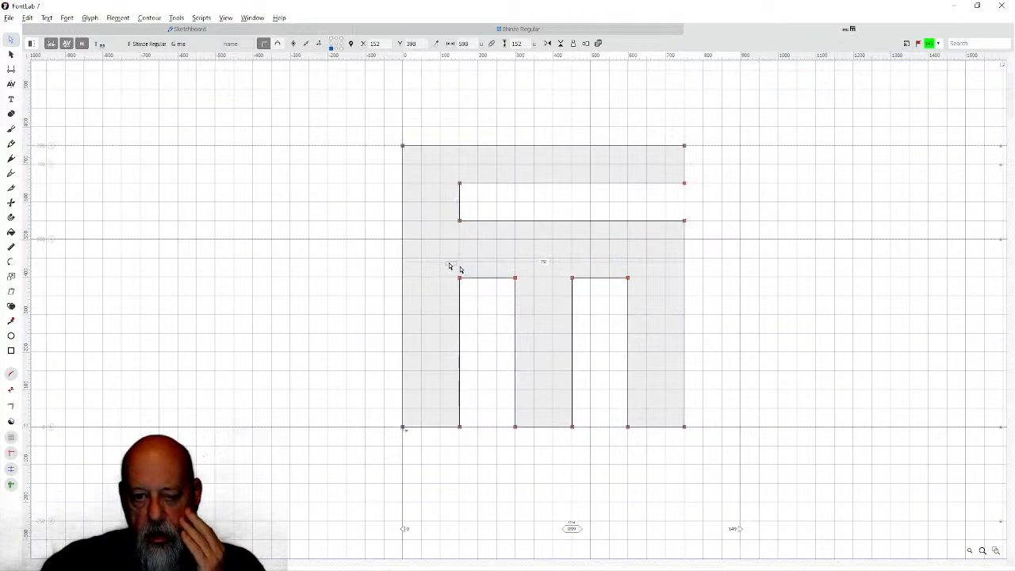
pyautogui.moveTo(449, 266); pyautogui.dragTo(627, 258)
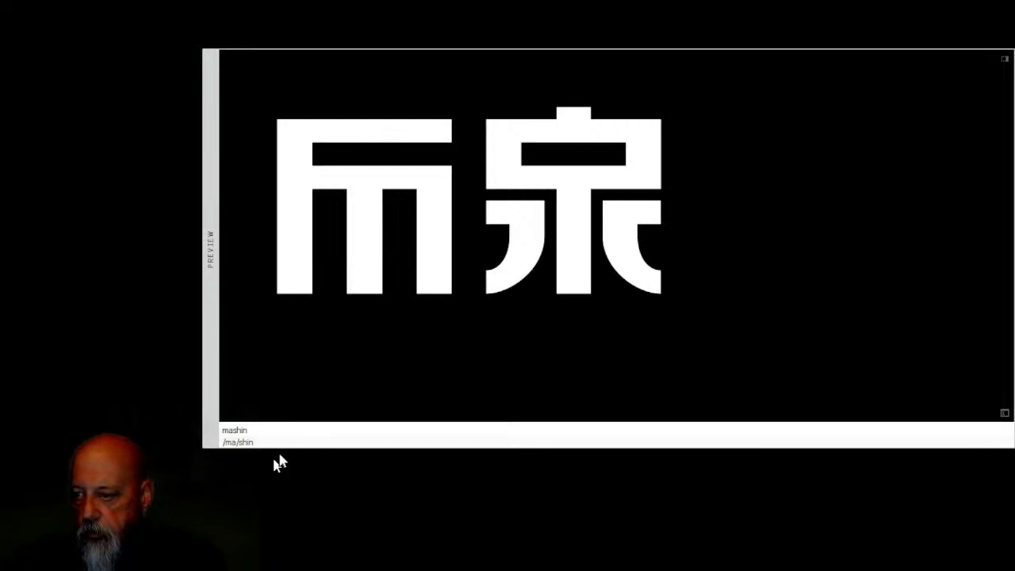
# Replace the preview text mashin with mumashi to check how the syllables join.
pyautogui.click(267, 432)
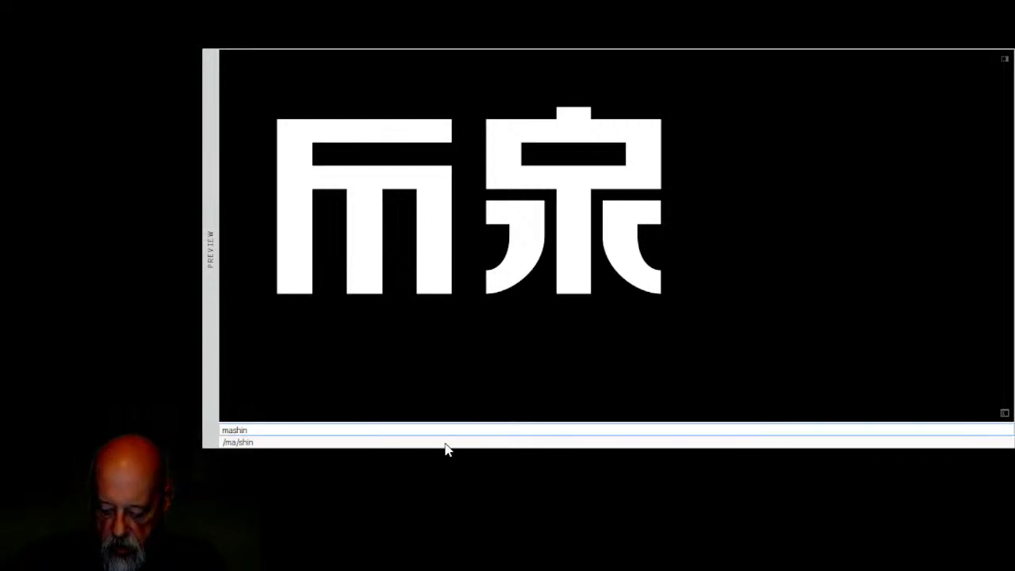
pyautogui.press('BackSpace')
pyautogui.press('BackSpace')
pyautogui.press('BackSpace')
pyautogui.press('BackSpace')
pyautogui.press('BackSpace')
pyautogui.press('BackSpace')
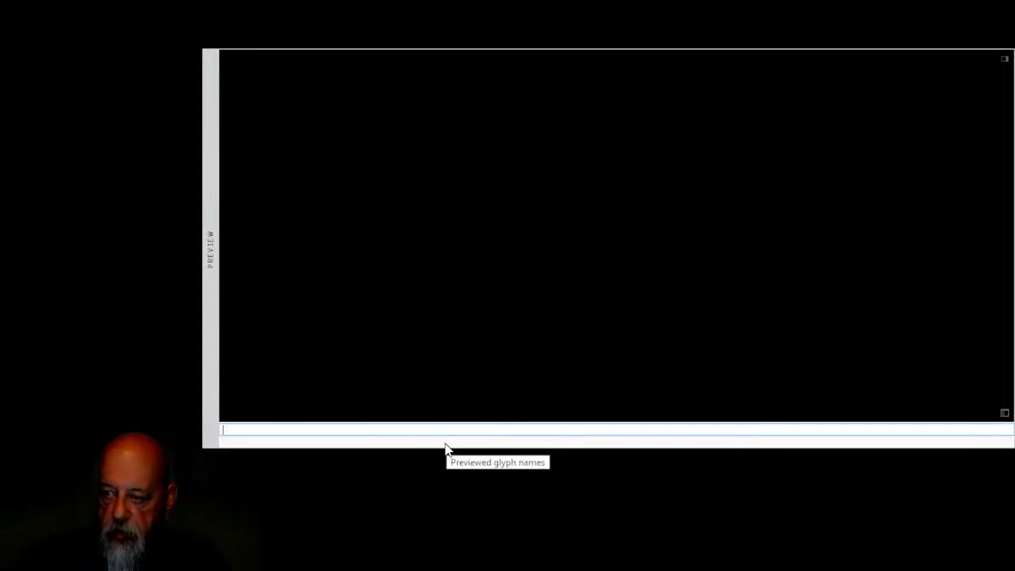
pyautogui.write('mum')
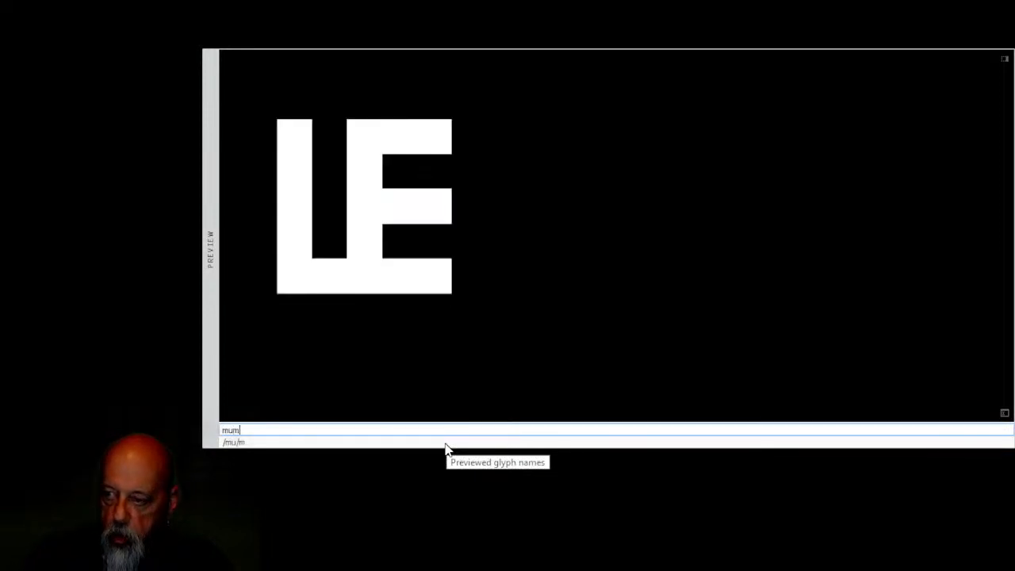
pyautogui.write('ashi')
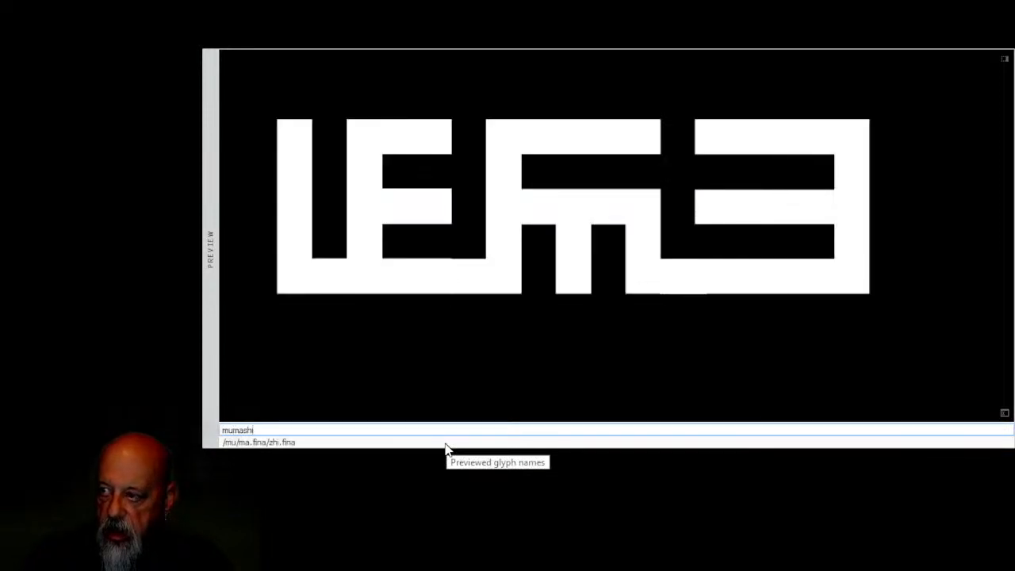
# Preview the text "ma meshin" and change its second syllable to give "ma mushin".
pyautogui.press('BackSpace')
pyautogui.press('BackSpace')
pyautogui.press('BackSpace')
pyautogui.press('BackSpace')
pyautogui.press('BackSpace')
pyautogui.press('BackSpace')
pyautogui.press('BackSpace')
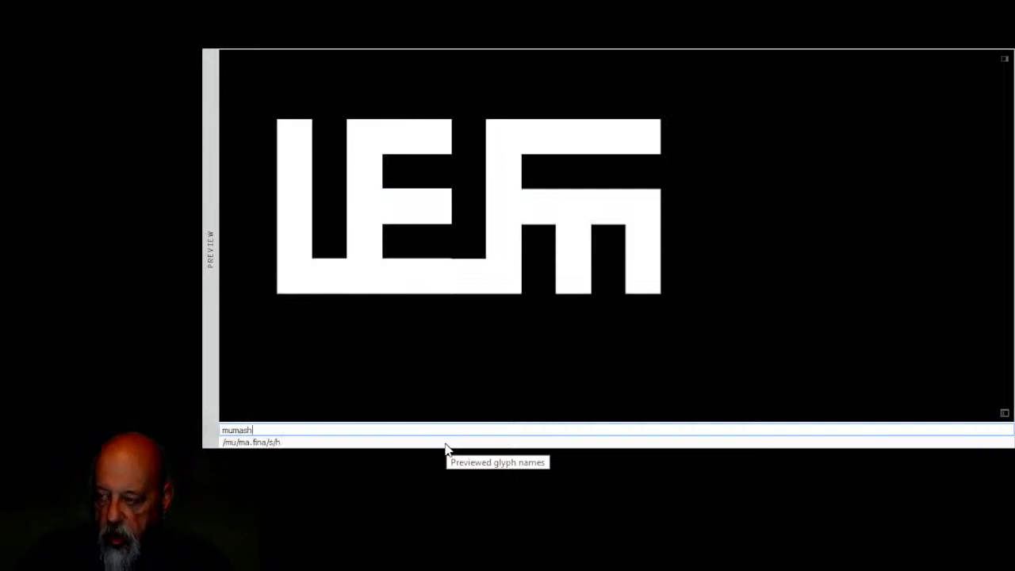
pyautogui.write('ma')
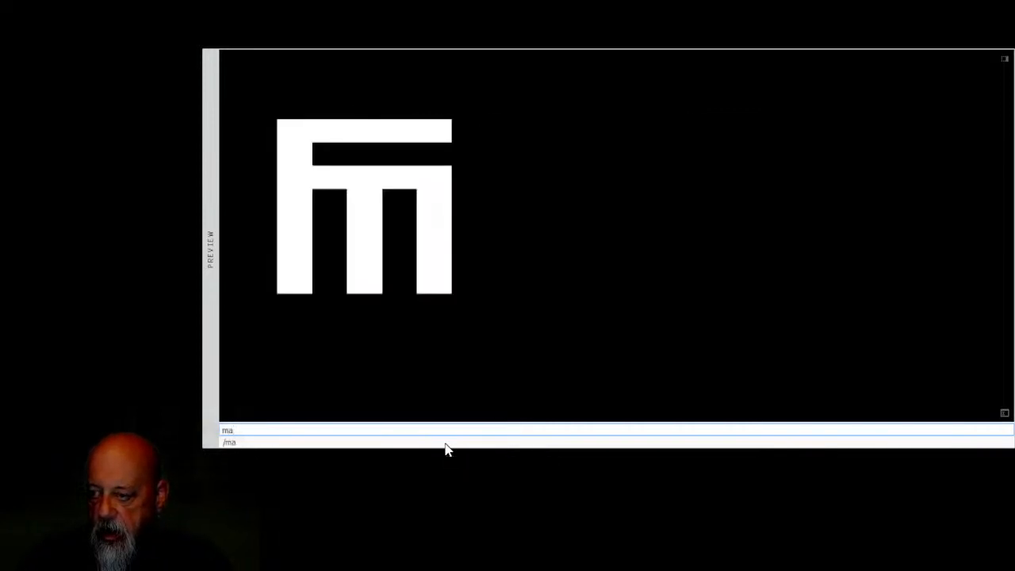
pyautogui.write(' me')
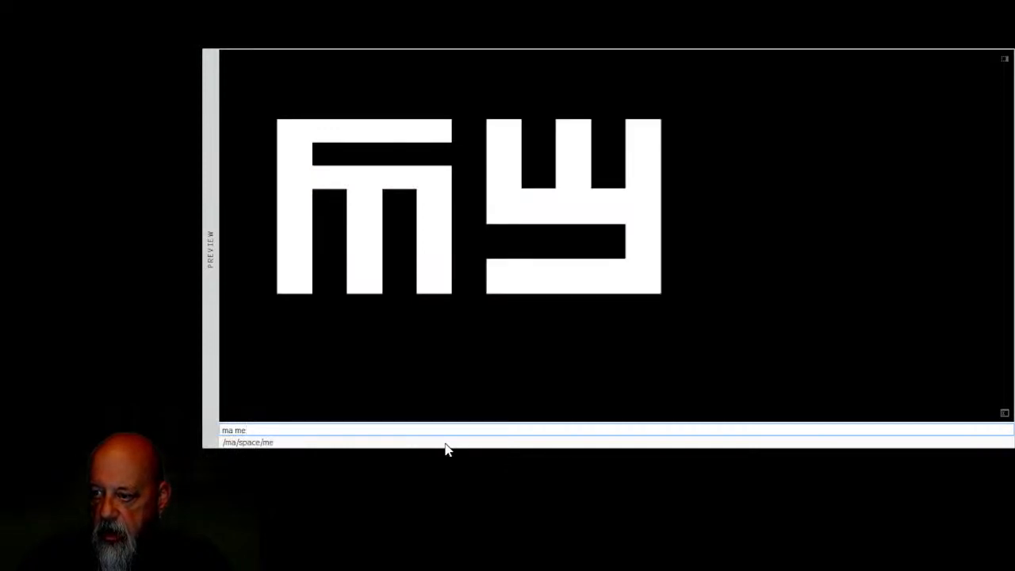
pyautogui.write('shin')
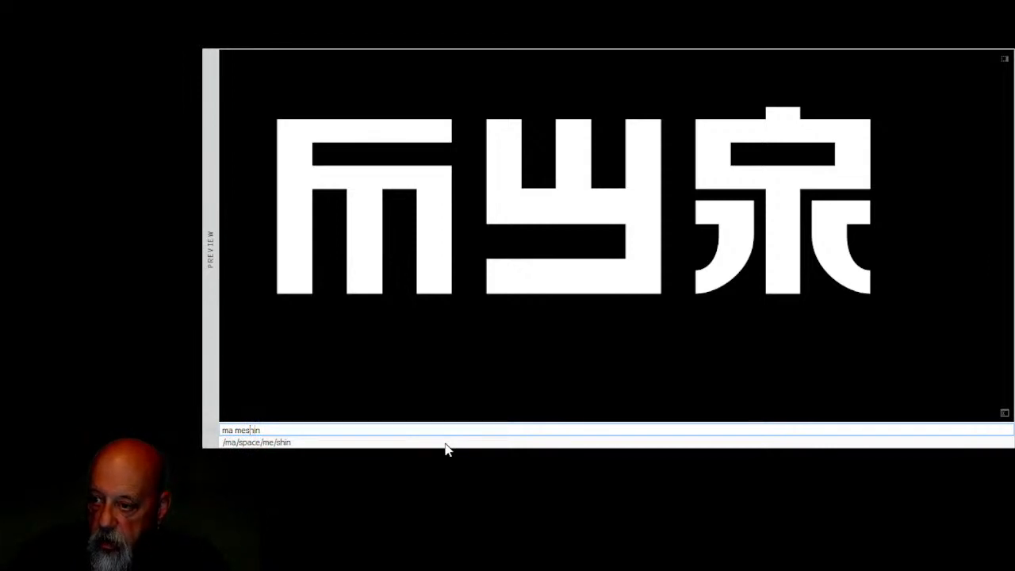
pyautogui.press('BackSpace')
pyautogui.write('u')
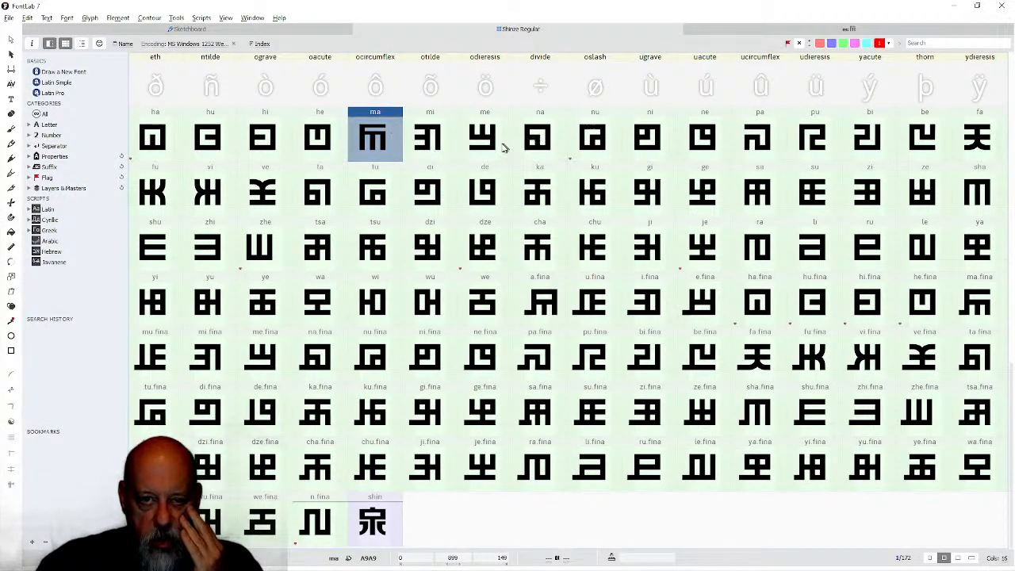
# Thin the mu glyph's bars: top bar's underside at Y 650, middle bar's upper edge at Y 400, bottom bar's upper edge at Y 100.
pyautogui.scroll(3, 480, 141)
pyautogui.scroll(3, 480, 141)
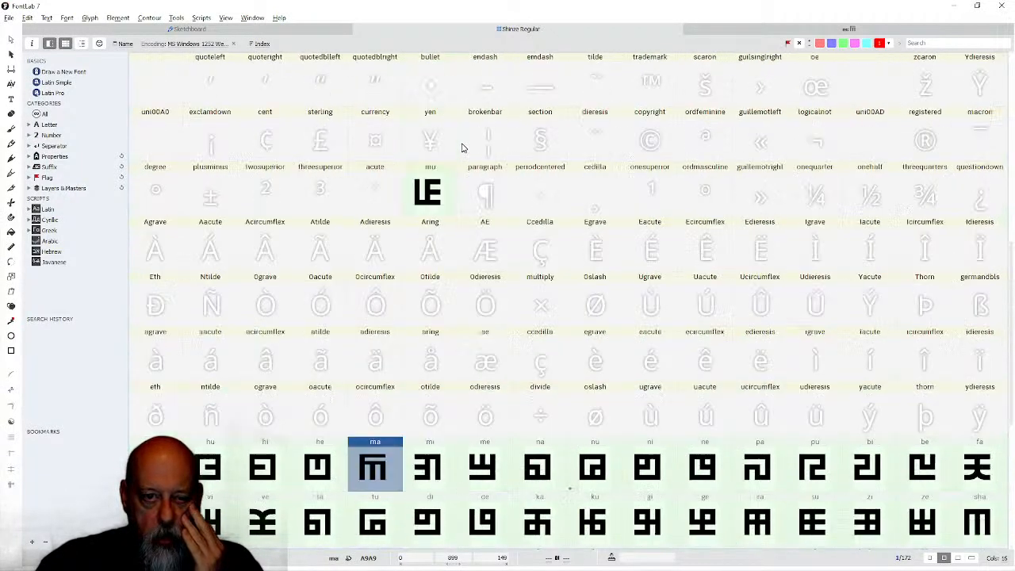
pyautogui.doubleClick(429, 194)
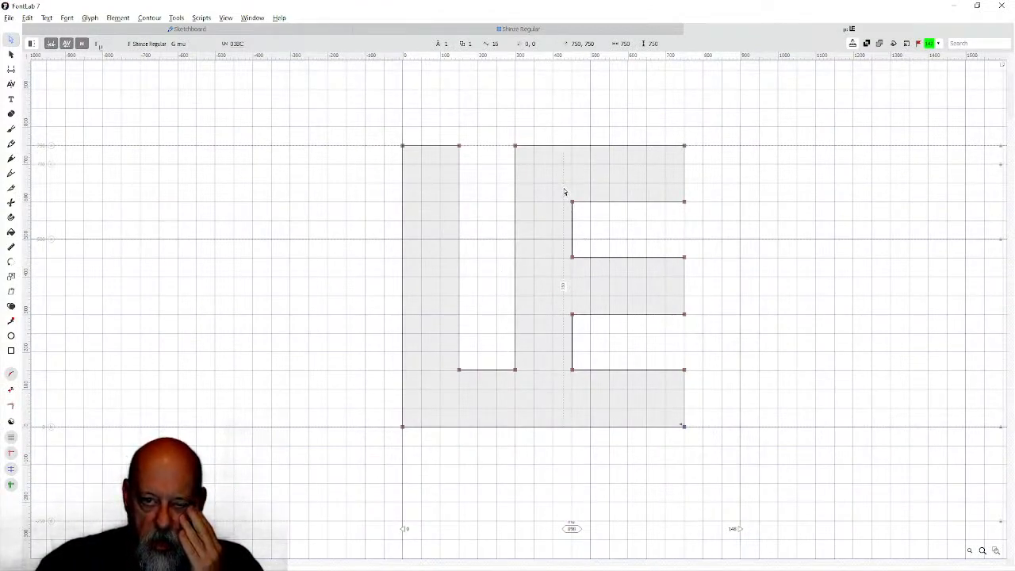
pyautogui.moveTo(565, 192); pyautogui.dragTo(684, 189)
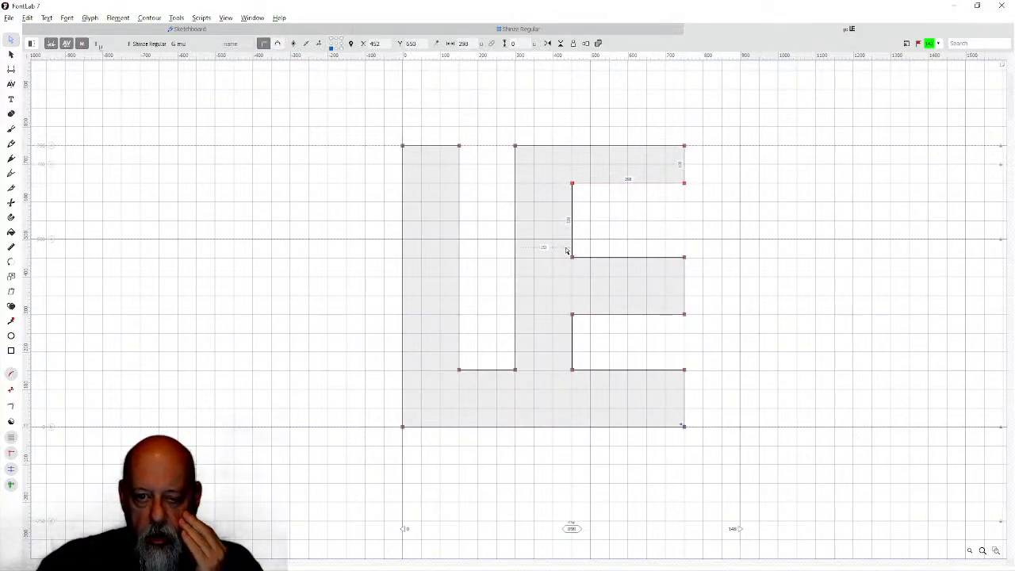
pyautogui.moveTo(566, 252)
pyautogui.mouseDown()
pyautogui.moveTo(690, 265)
pyautogui.moveTo(684, 277)
pyautogui.mouseUp()
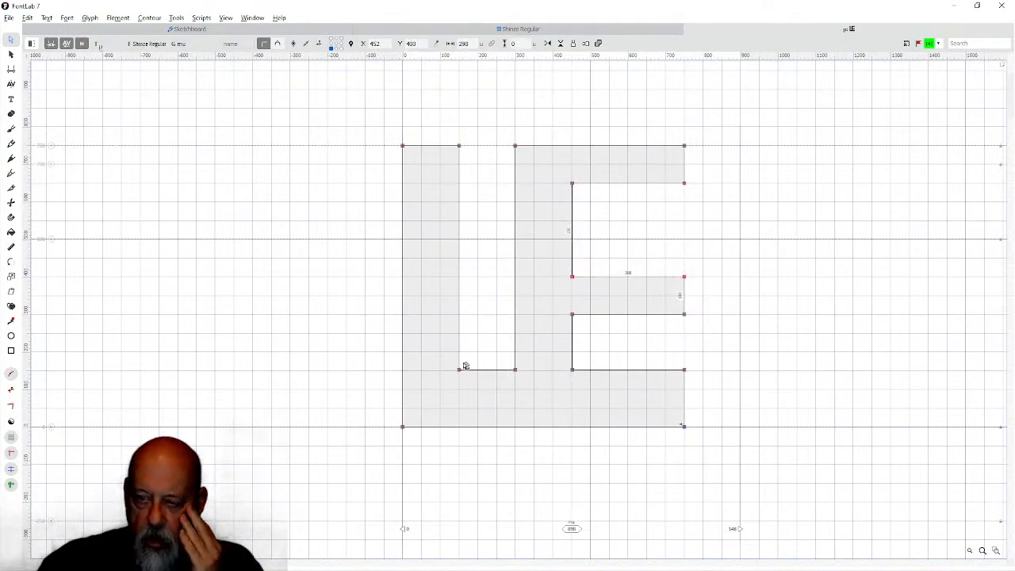
pyautogui.moveTo(448, 362); pyautogui.dragTo(612, 372)
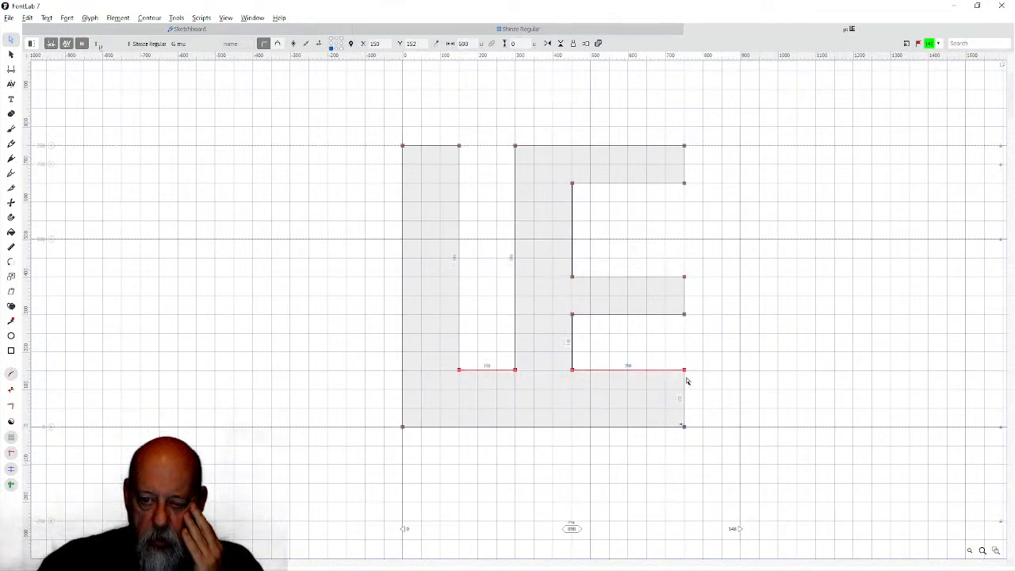
pyautogui.moveTo(684, 369); pyautogui.dragTo(684, 390)
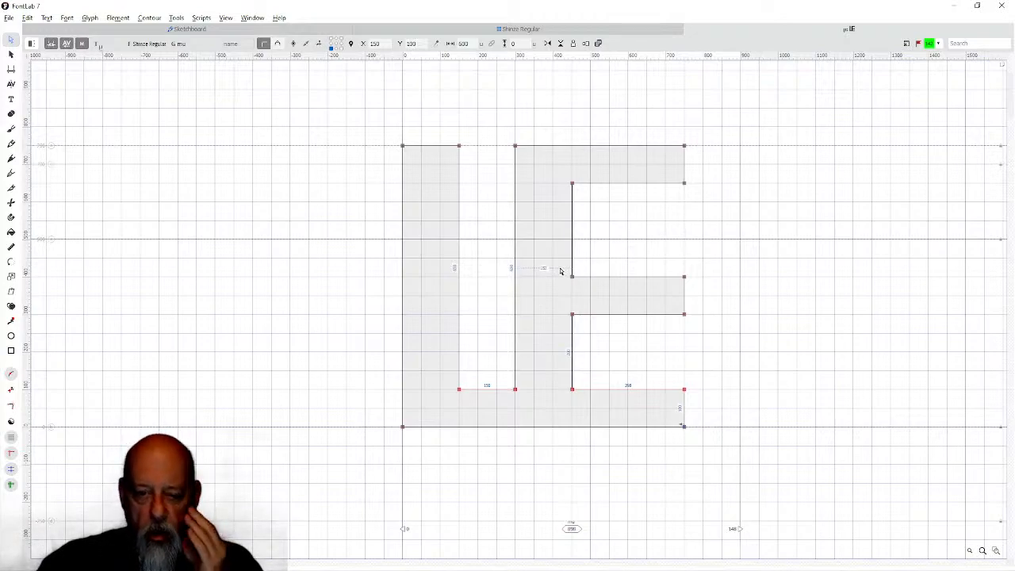
# Move the mu glyph's middle bar up by about 25 units to centre it between the top and bottom bars.
pyautogui.moveTo(559, 272); pyautogui.dragTo(697, 326)
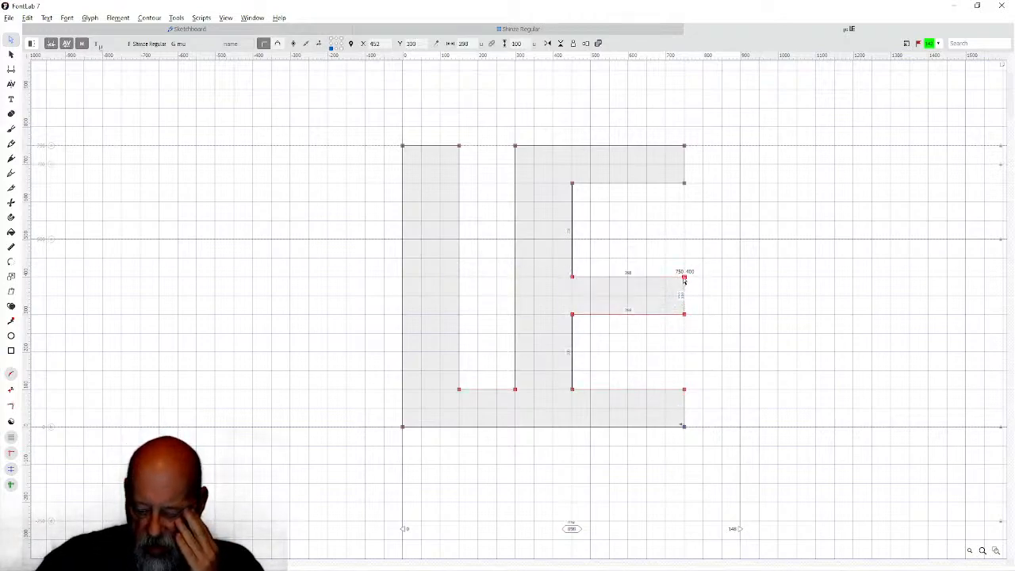
pyautogui.press('Up')
pyautogui.press('Up')
pyautogui.press('Up')
pyautogui.press('Up')
pyautogui.press('Up')
pyautogui.press('Up')
pyautogui.press('Up')
pyautogui.press('Up')
pyautogui.press('Up')
pyautogui.press('Up')
pyautogui.press('Up')
pyautogui.press('Up')
pyautogui.press('Up')
pyautogui.press('Up')
pyautogui.press('Up')
pyautogui.press('Up')
pyautogui.press('Up')
pyautogui.press('Up')
pyautogui.press('Up')
pyautogui.press('Up')
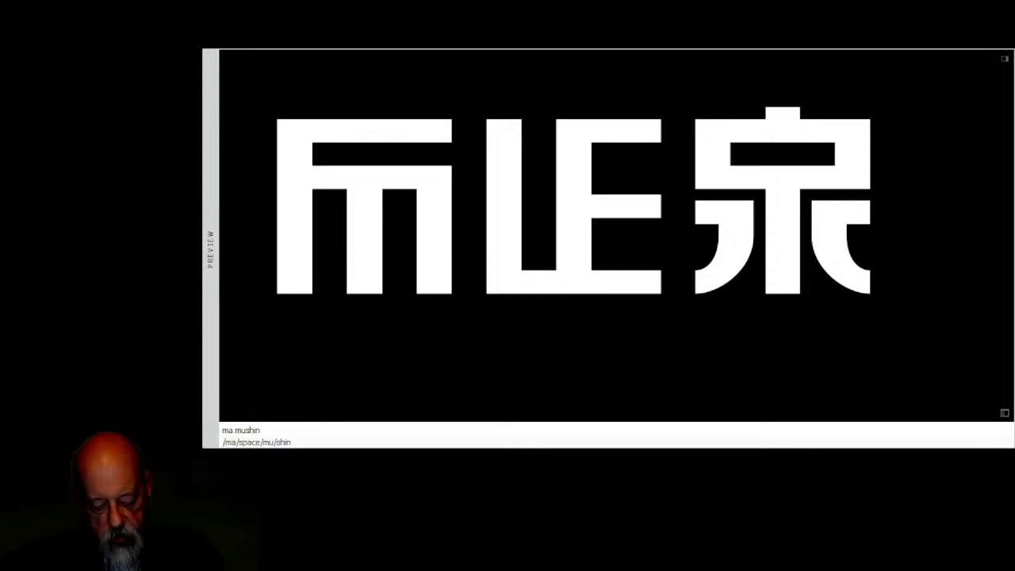
# Undo the bar edits in the mu and ma glyphs.
pyautogui.press('Down')
pyautogui.hotkey('ctrl', 'z')
pyautogui.hotkey('ctrl', 'z')
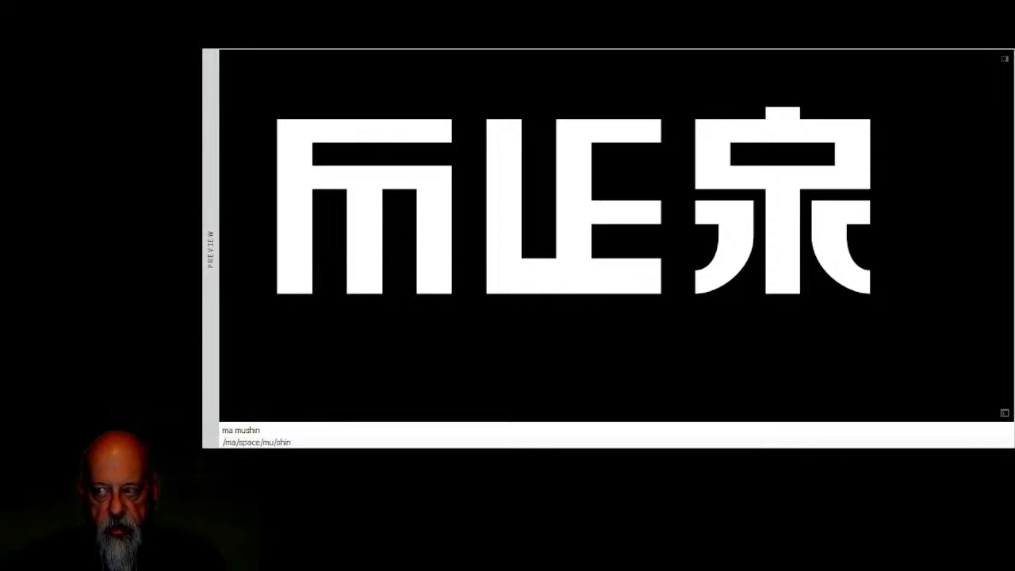
pyautogui.hotkey('ctrl', 'z')
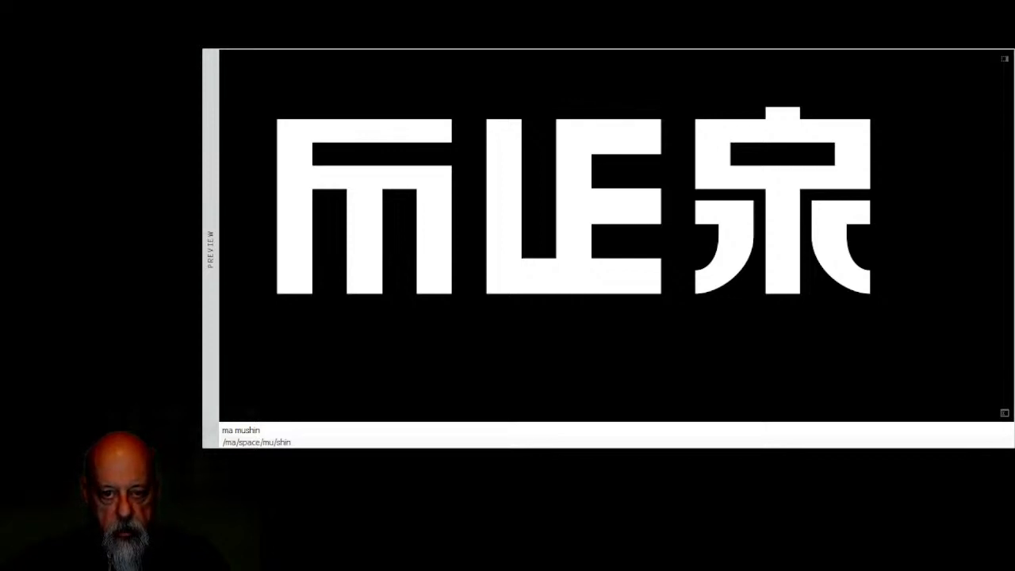
pyautogui.press('Down')
pyautogui.press('Down')
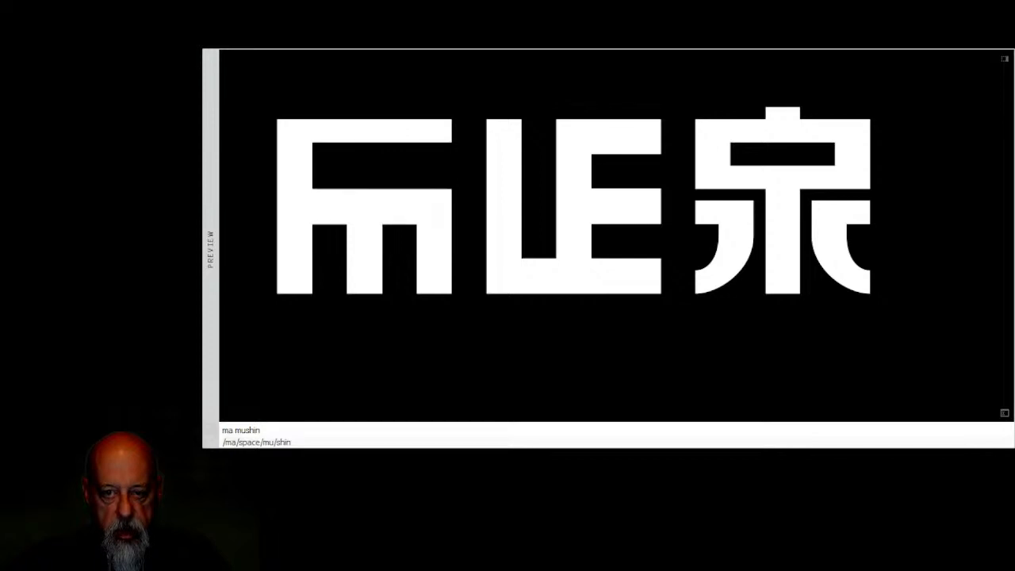
pyautogui.press('Down')
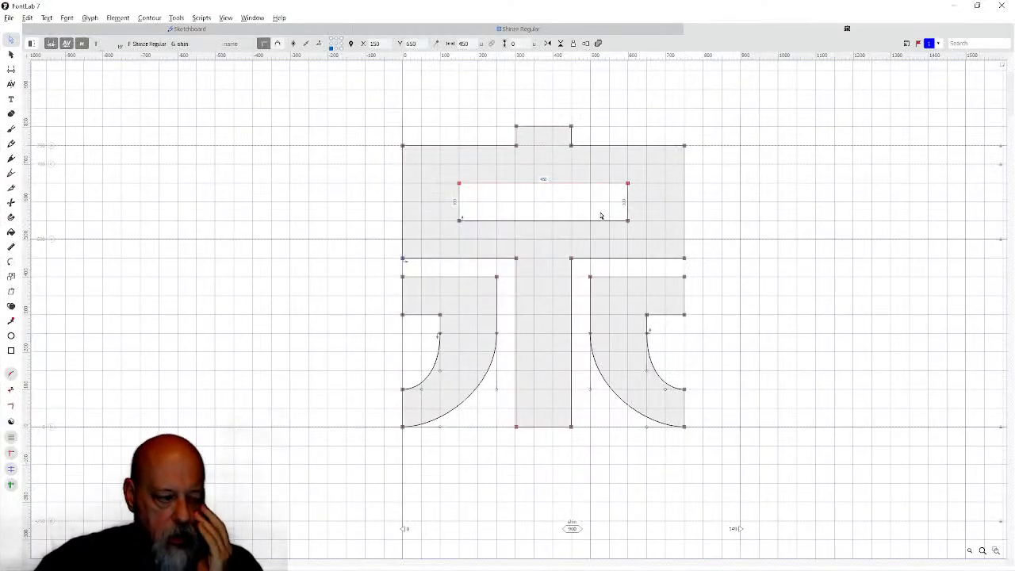
# Raise the top edge of the rectangular counter in the shin glyph to about Y 700.
pyautogui.press('Up')
pyautogui.press('Up')
pyautogui.press('Up')
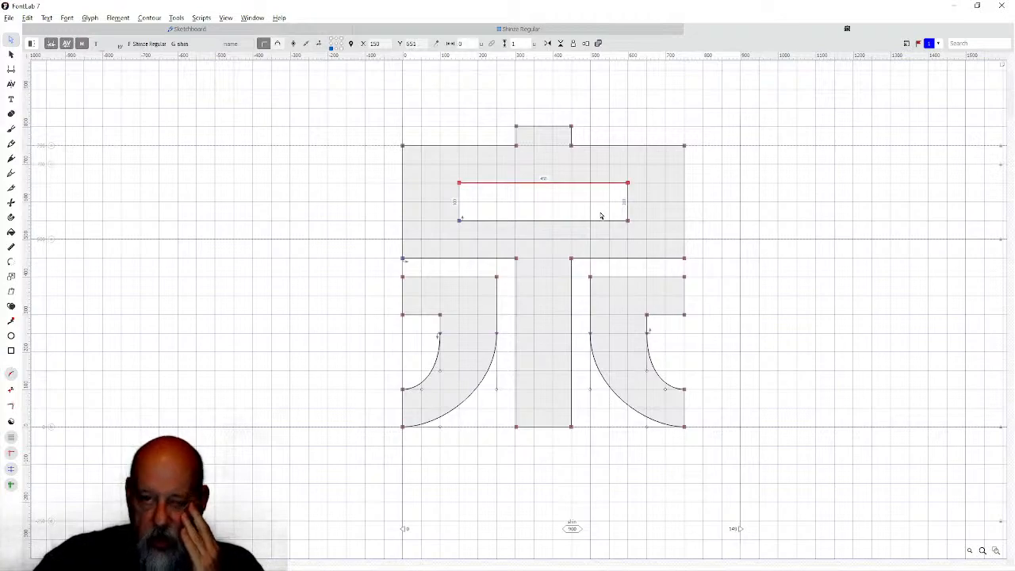
pyautogui.press('Up')
pyautogui.press('Up')
pyautogui.press('Up')
pyautogui.press('Up')
pyautogui.press('Up')
pyautogui.press('Up')
pyautogui.press('Up')
pyautogui.press('Up')
pyautogui.press('Up')
pyautogui.press('Up')
pyautogui.press('Up')
pyautogui.press('Up')
pyautogui.press('Up')
pyautogui.press('Up')
pyautogui.press('Up')
pyautogui.press('Up')
pyautogui.press('Up')
pyautogui.press('Up')
pyautogui.press('Up')
pyautogui.press('Up')
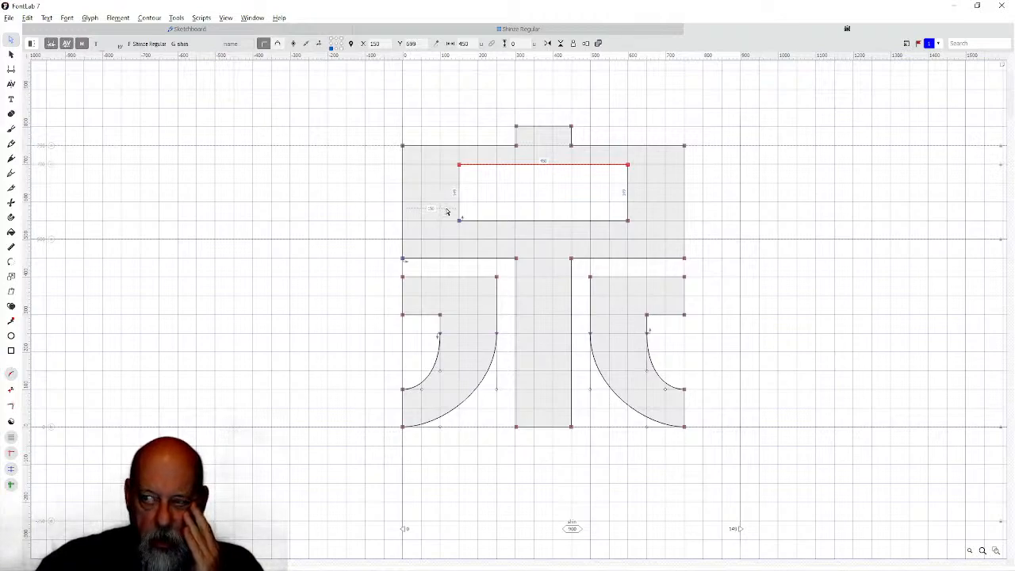
# Lower the bottom edge of the shin glyph's rectangular counter to about Y 502.
pyautogui.moveTo(446, 211); pyautogui.dragTo(639, 231)
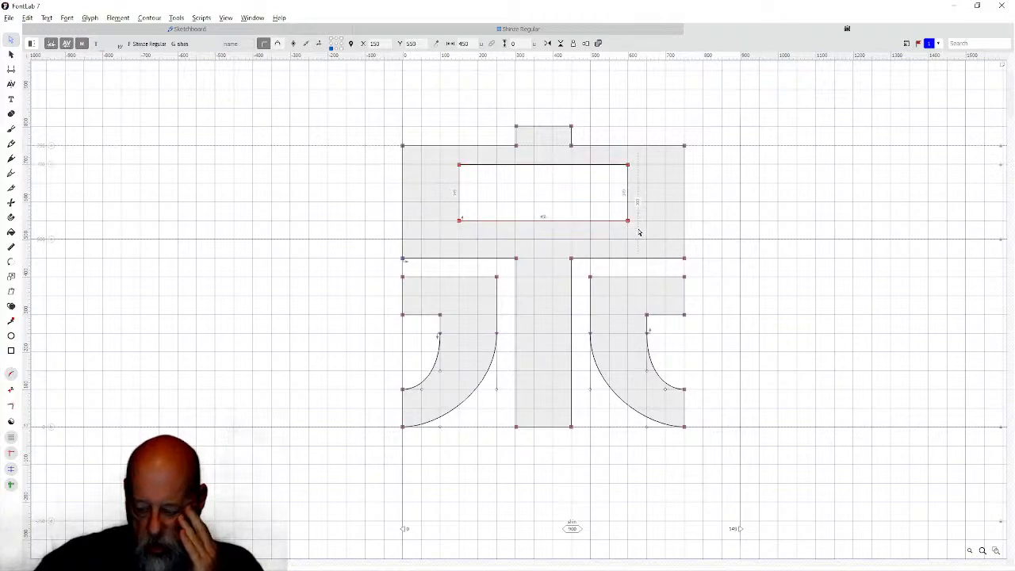
pyautogui.press('Down')
pyautogui.press('Down')
pyautogui.press('Down')
pyautogui.press('Down')
pyautogui.press('Down')
pyautogui.press('Down')
pyautogui.press('Down')
pyautogui.press('Down')
pyautogui.press('Down')
pyautogui.press('Down')
pyautogui.press('Down')
pyautogui.press('Down')
pyautogui.press('Down')
pyautogui.press('Down')
pyautogui.press('Down')
pyautogui.press('Down')
pyautogui.press('Down')
pyautogui.press('Down')
pyautogui.press('Down')
pyautogui.press('Down')
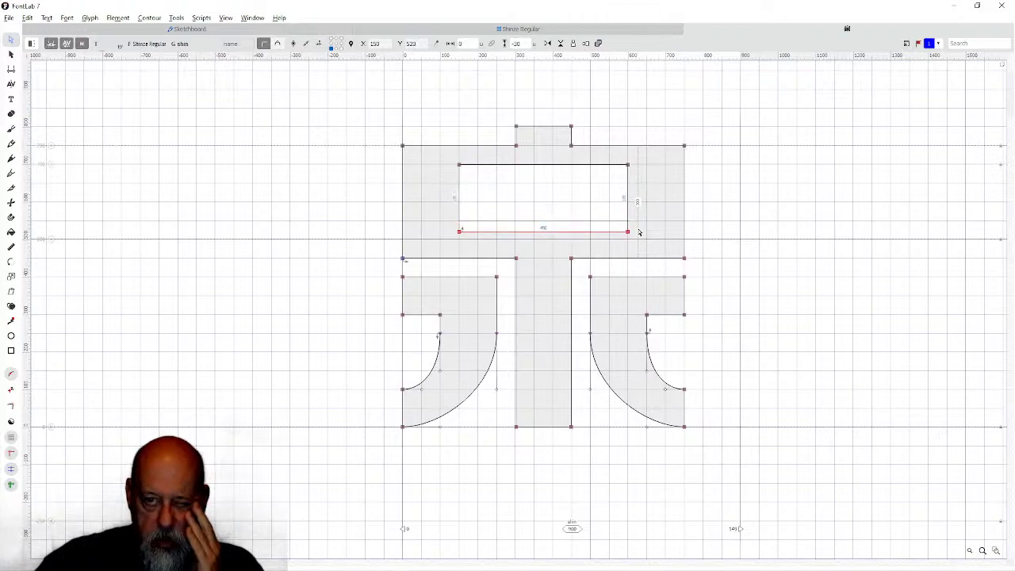
pyautogui.press('Down')
pyautogui.press('Down')
pyautogui.press('Down')
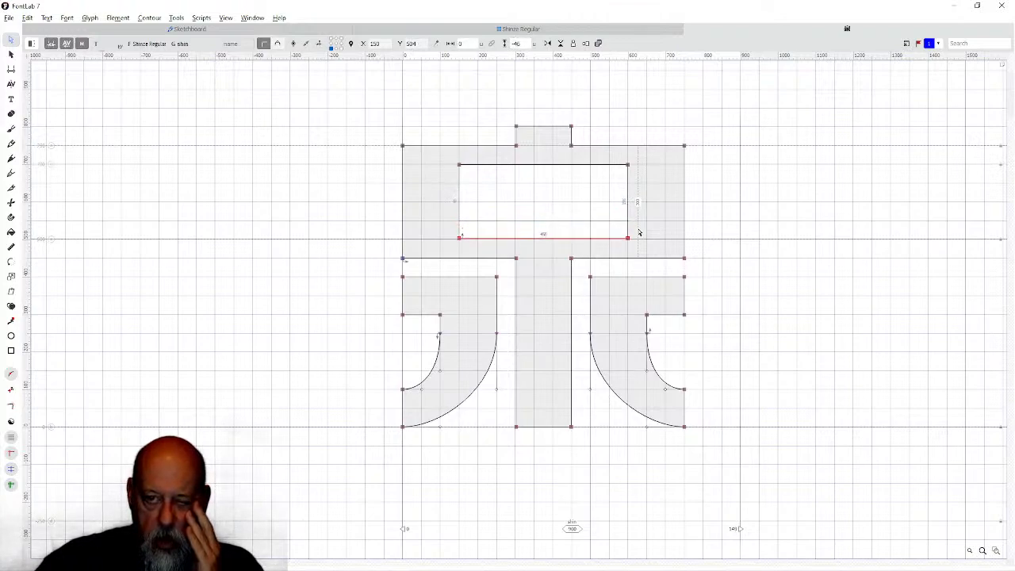
pyautogui.press('Down')
pyautogui.press('Down')
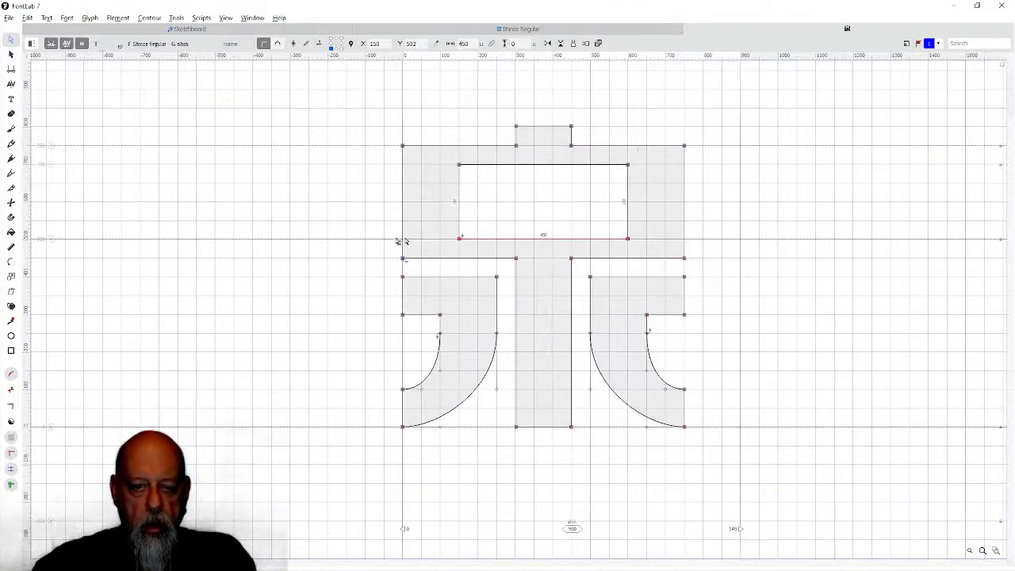
# Raise the counter's bottom edge, the box's underside and both curved legs' top edges together by about 50 units, putting the leg tops at Y 450.
pyautogui.moveTo(386, 224); pyautogui.dragTo(735, 298)
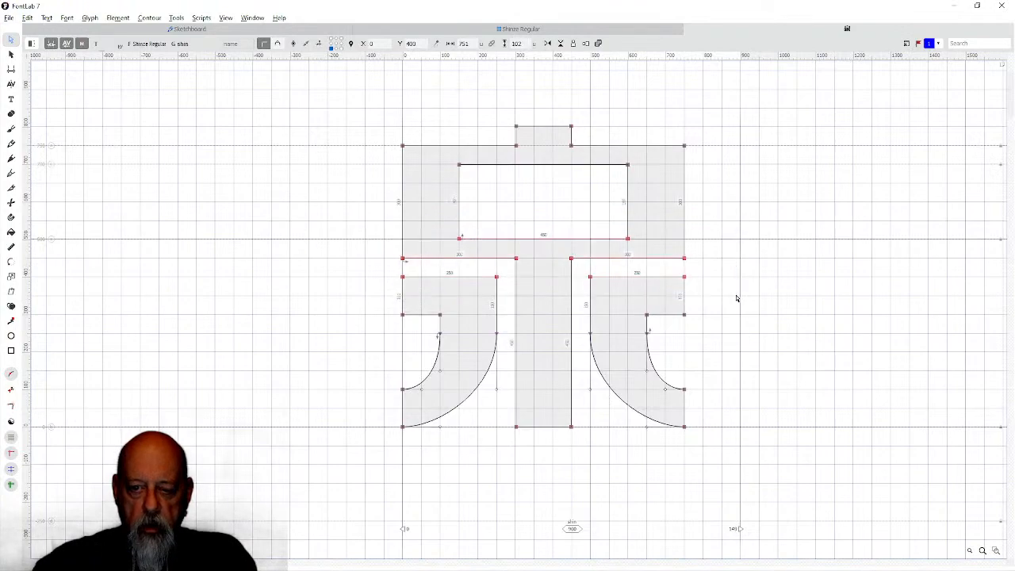
pyautogui.press('Up')
pyautogui.press('Up')
pyautogui.press('Up')
pyautogui.press('Up')
pyautogui.press('Up')
pyautogui.press('Up')
pyautogui.press('Up')
pyautogui.press('Up')
pyautogui.press('Up')
pyautogui.press('Up')
pyautogui.press('Up')
pyautogui.press('Up')
pyautogui.press('Up')
pyautogui.press('Up')
pyautogui.press('Up')
pyautogui.press('Up')
pyautogui.press('Up')
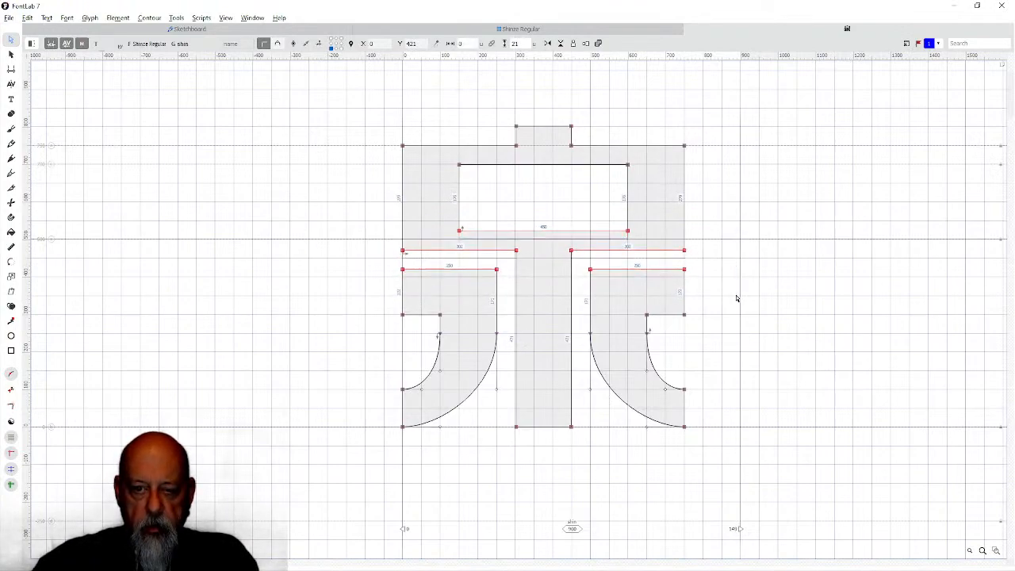
pyautogui.hotkey('shift', 'Up')
pyautogui.hotkey('shift', 'Up')
pyautogui.hotkey('shift', 'Up')
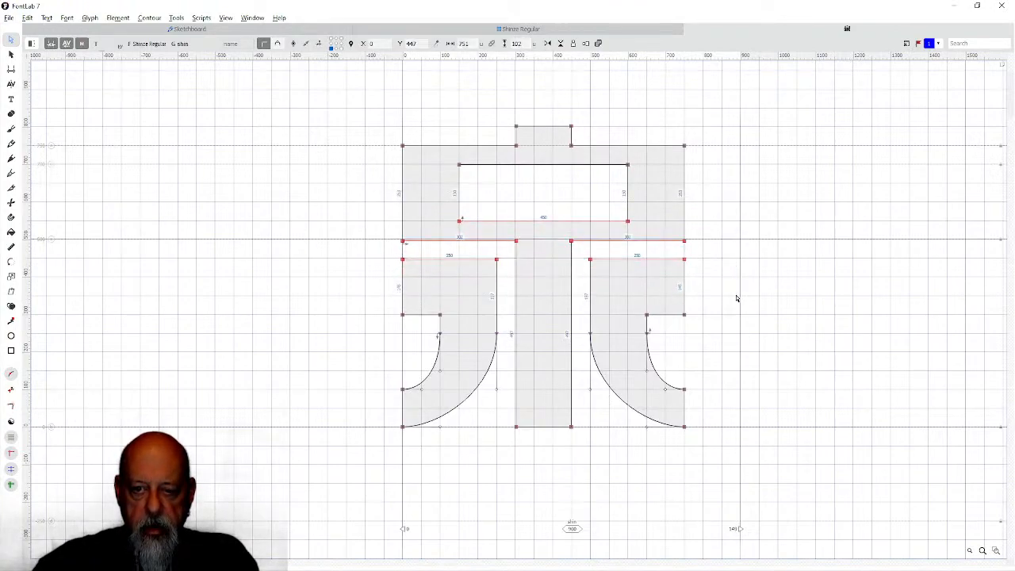
pyautogui.press('Up')
pyautogui.press('Up')
pyautogui.press('Up')
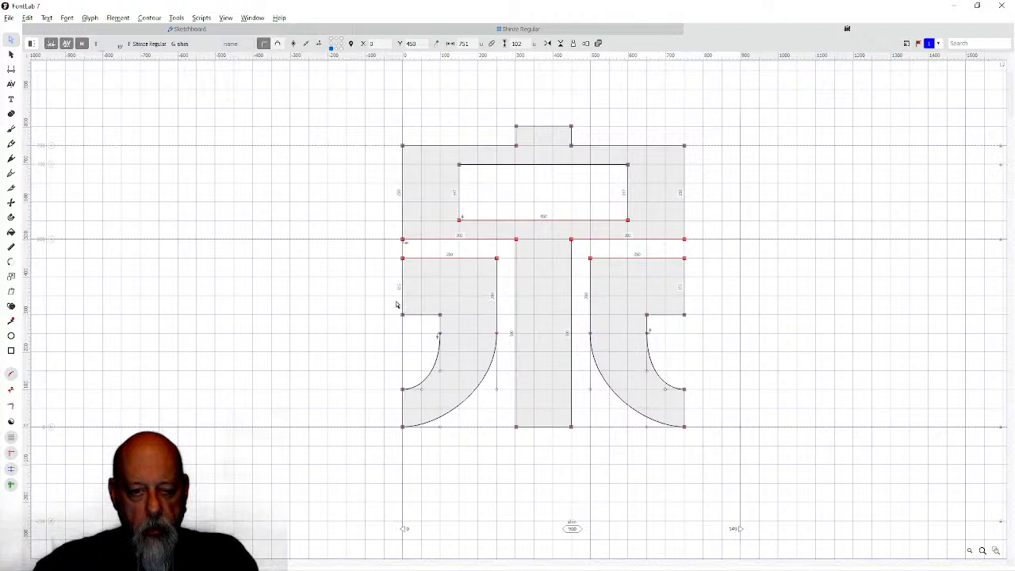
# Raise the underside of the left curved leg's upper arm to about Y 399.
pyautogui.moveTo(396, 302); pyautogui.dragTo(453, 322)
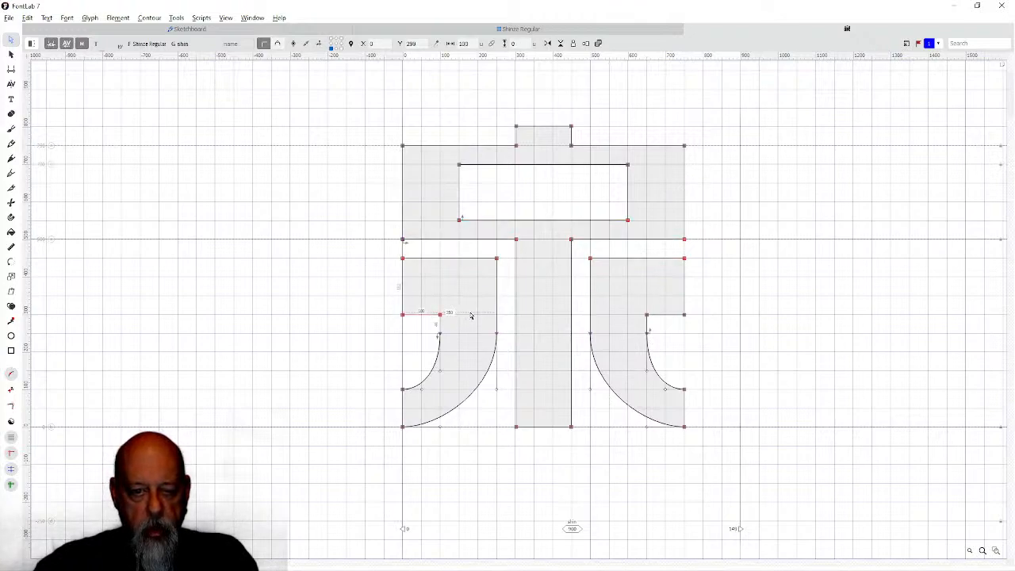
pyautogui.press('Up')
pyautogui.press('Up')
pyautogui.press('Up')
pyautogui.press('Up')
pyautogui.press('Up')
pyautogui.press('Up')
pyautogui.press('Up')
pyautogui.press('Up')
pyautogui.press('Up')
pyautogui.press('Up')
pyautogui.press('Up')
pyautogui.press('Up')
pyautogui.press('Up')
pyautogui.press('Up')
pyautogui.press('Up')
pyautogui.press('Up')
pyautogui.press('Up')
pyautogui.press('Up')
pyautogui.press('Up')
pyautogui.press('Up')
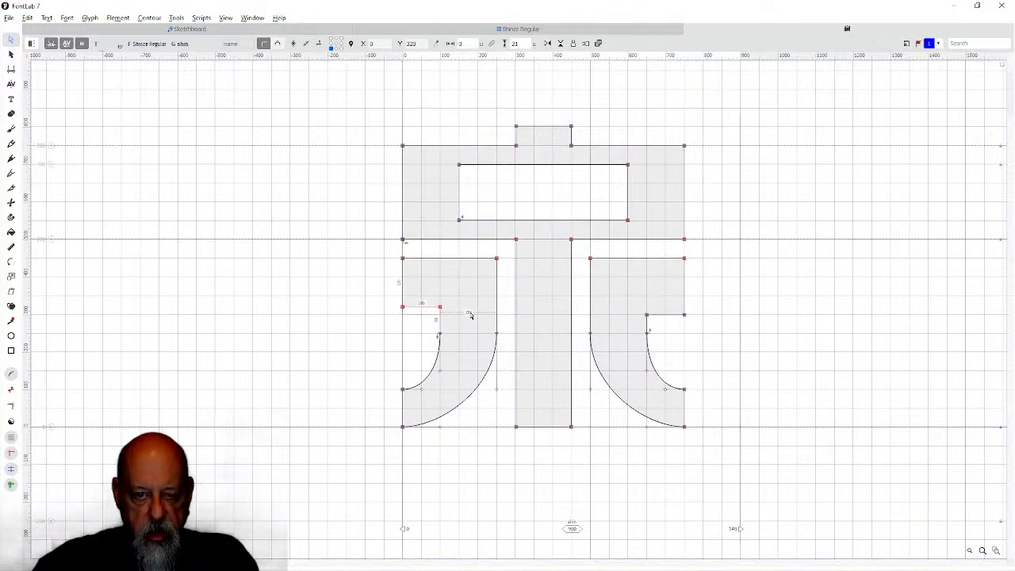
pyautogui.press('Up')
pyautogui.press('Up')
pyautogui.press('Up')
pyautogui.press('Up')
pyautogui.press('Up')
pyautogui.press('Up')
pyautogui.press('Up')
pyautogui.press('Up')
pyautogui.press('Up')
pyautogui.press('Up')
pyautogui.press('Up')
pyautogui.press('Up')
pyautogui.press('Up')
pyautogui.press('Up')
pyautogui.press('Up')
pyautogui.press('Up')
pyautogui.press('Up')
pyautogui.press('Up')
pyautogui.press('Up')
pyautogui.press('Up')
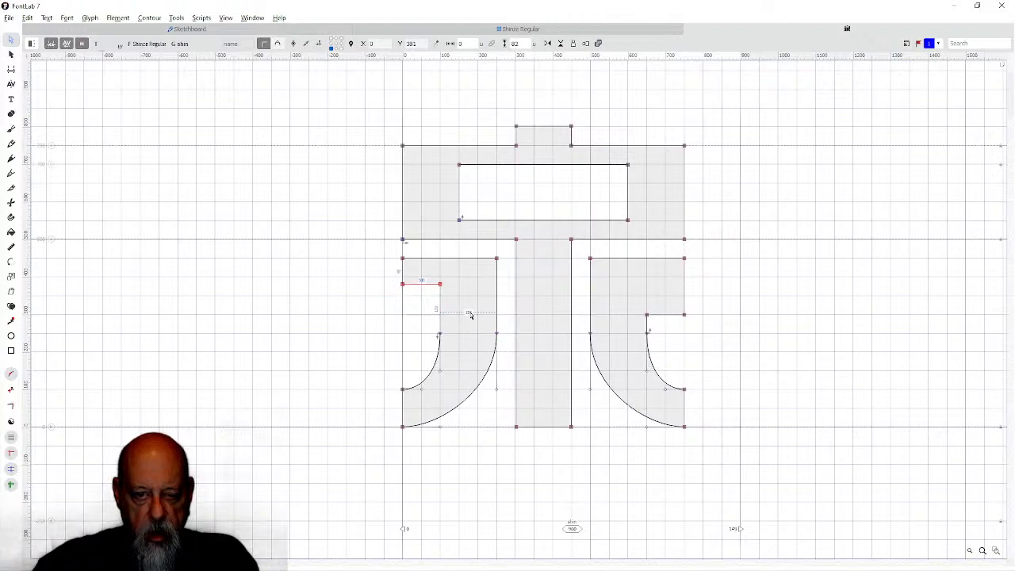
pyautogui.press('Up')
pyautogui.press('Up')
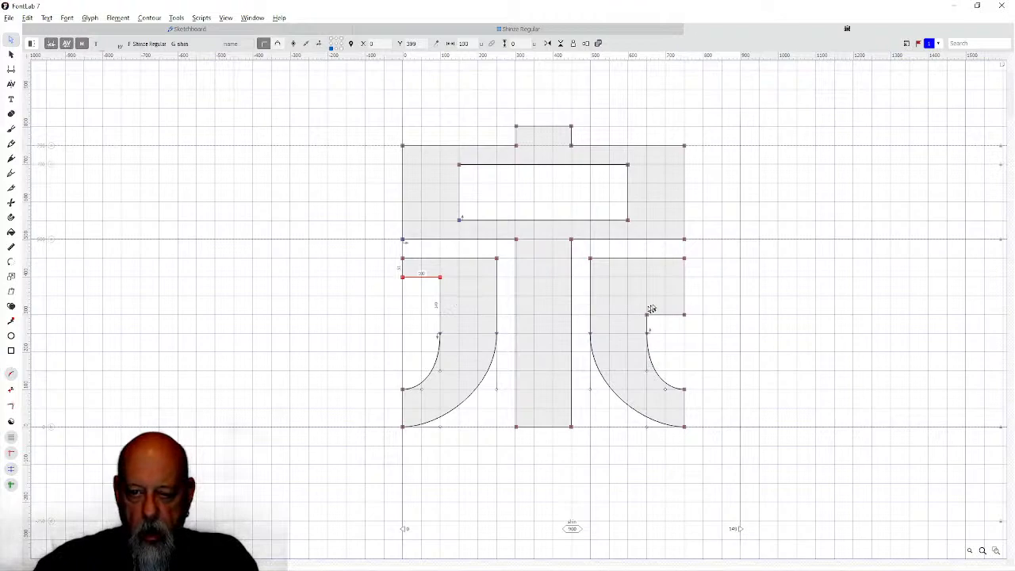
# Raise the underside of the right curved leg's upper arm to Y 400.
pyautogui.moveTo(639, 304); pyautogui.dragTo(721, 330)
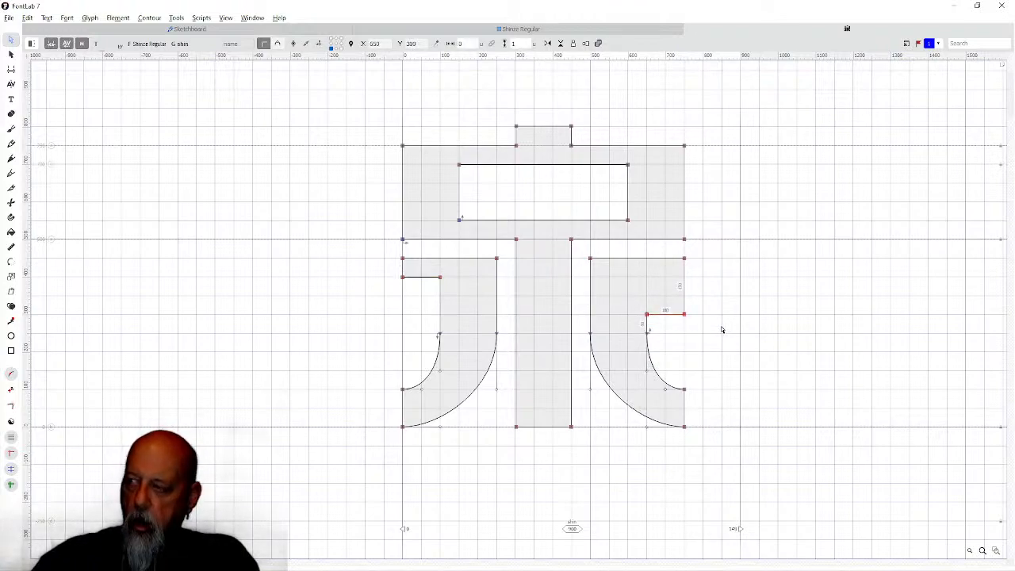
pyautogui.hotkey('shift', 'Up')
pyautogui.hotkey('shift', 'Up')
pyautogui.hotkey('shift', 'Up')
pyautogui.hotkey('shift', 'Up')
pyautogui.hotkey('shift', 'Up')
pyautogui.hotkey('shift', 'Up')
pyautogui.hotkey('shift', 'Up')
pyautogui.hotkey('shift', 'Up')
pyautogui.hotkey('shift', 'Up')
pyautogui.hotkey('shift', 'Up')
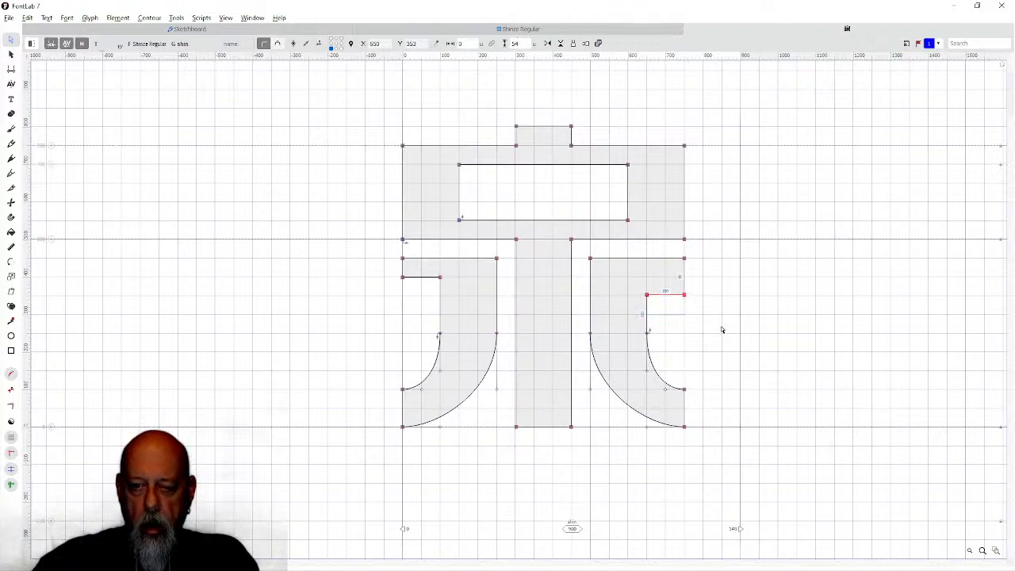
pyautogui.hotkey('shift', 'Up')
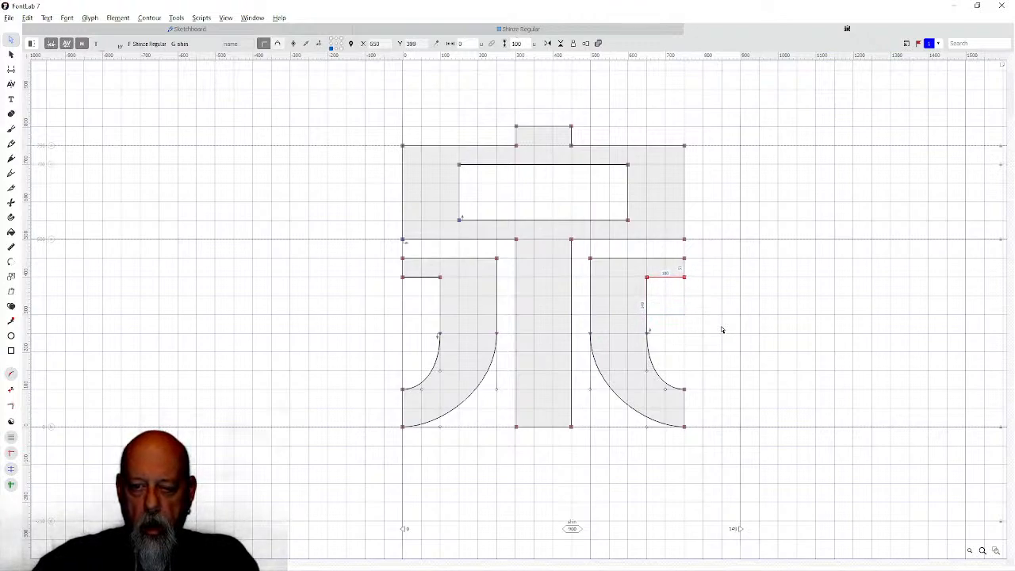
pyautogui.press('Up')
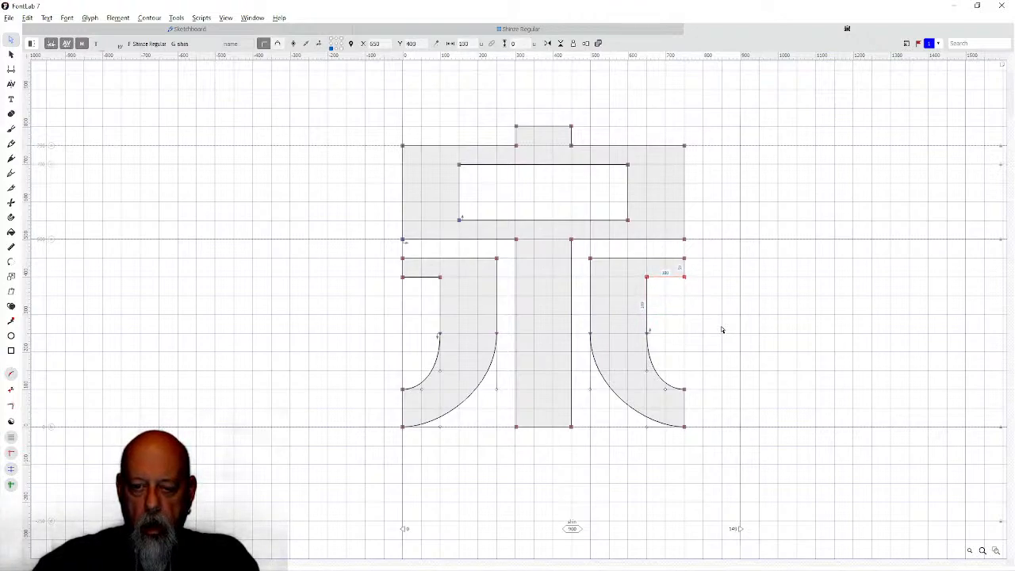
# Lower the end node of the left leg's inner curve to about Y 49, thinning the stroke's tip.
pyautogui.moveTo(382, 383); pyautogui.dragTo(415, 400)
pyautogui.press('Down')
pyautogui.press('Down')
pyautogui.press('Down')
pyautogui.press('Down')
pyautogui.press('Down')
pyautogui.press('Down')
pyautogui.press('Down')
pyautogui.press('Down')
pyautogui.press('Down')
pyautogui.press('Down')
pyautogui.press('Down')
pyautogui.press('Down')
pyautogui.press('Down')
pyautogui.press('Down')
pyautogui.press('Down')
pyautogui.press('Down')
pyautogui.press('Down')
pyautogui.press('Down')
pyautogui.press('Down')
pyautogui.press('Down')
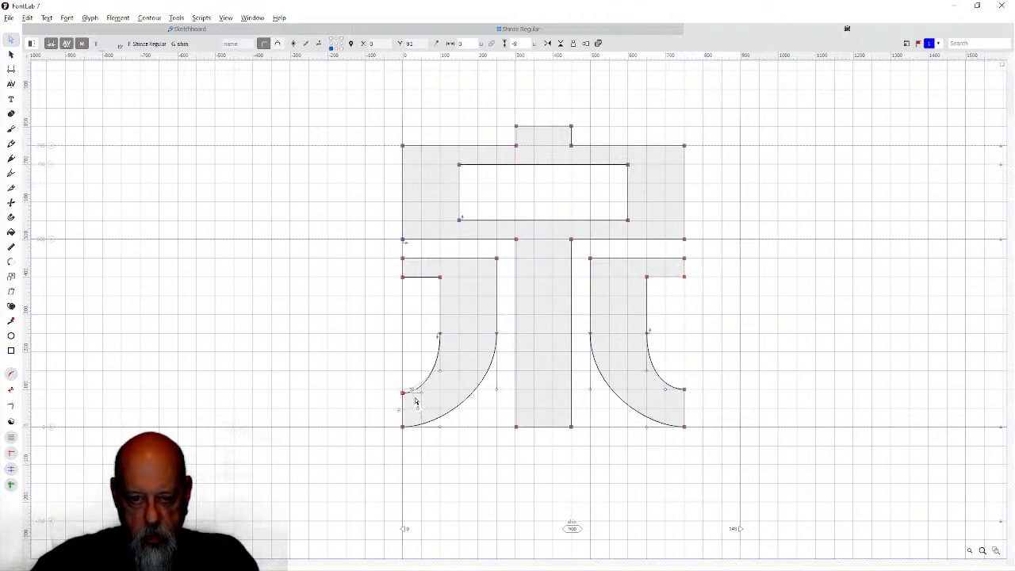
pyautogui.press('Down')
pyautogui.press('Down')
pyautogui.press('Down')
pyautogui.press('Down')
pyautogui.press('Down')
pyautogui.press('Down')
pyautogui.press('Down')
pyautogui.press('Down')
pyautogui.press('Down')
pyautogui.press('Down')
pyautogui.press('Down')
pyautogui.press('Down')
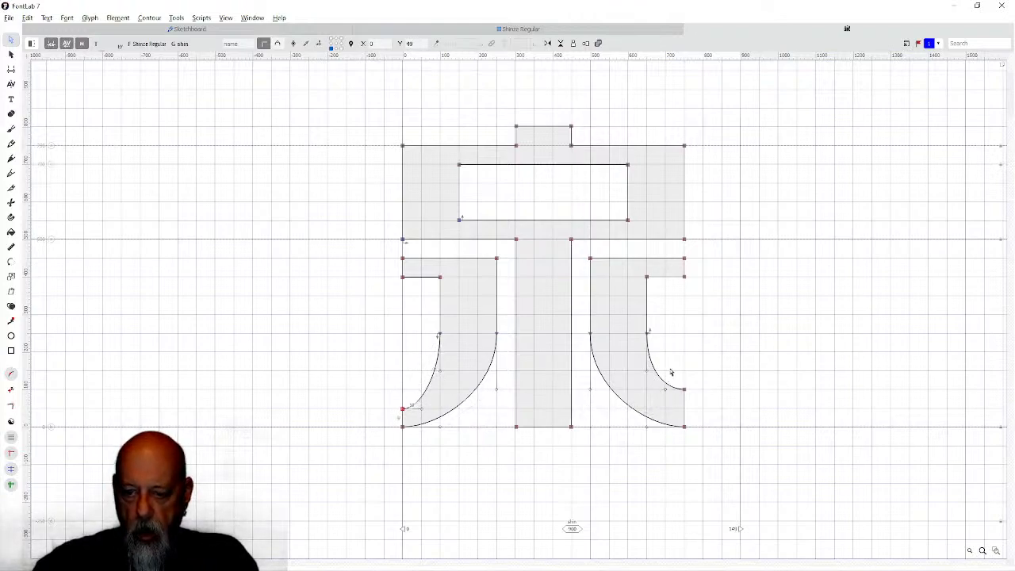
# Lower the end node of the right leg's inner curve to Y 51, thinning the stroke's tip.
pyautogui.moveTo(671, 373); pyautogui.dragTo(695, 419)
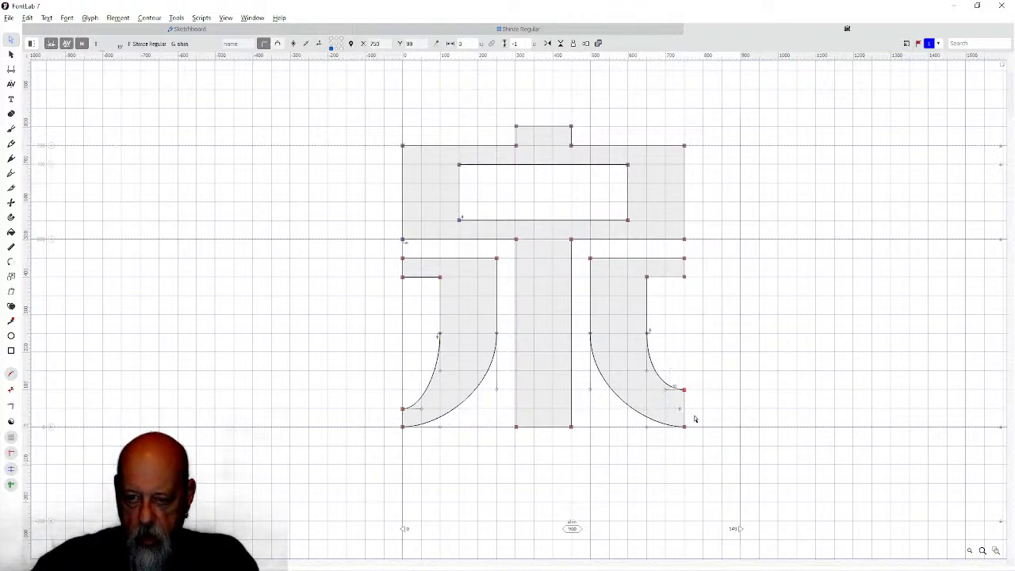
pyautogui.press('Down')
pyautogui.press('Down')
pyautogui.press('Down')
pyautogui.press('Down')
pyautogui.press('Down')
pyautogui.press('Down')
pyautogui.press('Down')
pyautogui.press('Down')
pyautogui.press('Down')
pyautogui.press('Down')
pyautogui.press('Down')
pyautogui.press('Down')
pyautogui.press('Down')
pyautogui.press('Down')
pyautogui.press('Down')
pyautogui.press('Down')
pyautogui.press('Down')
pyautogui.press('Down')
pyautogui.press('Down')
pyautogui.press('Down')
pyautogui.press('Down')
pyautogui.press('Down')
pyautogui.press('Down')
pyautogui.press('Down')
pyautogui.press('Down')
pyautogui.press('Down')
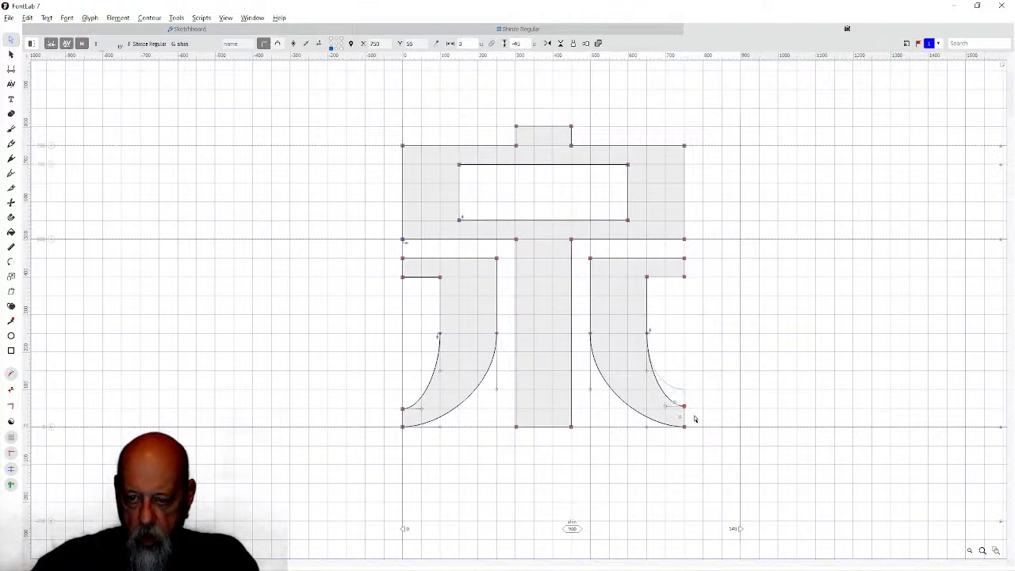
pyautogui.press('Down')
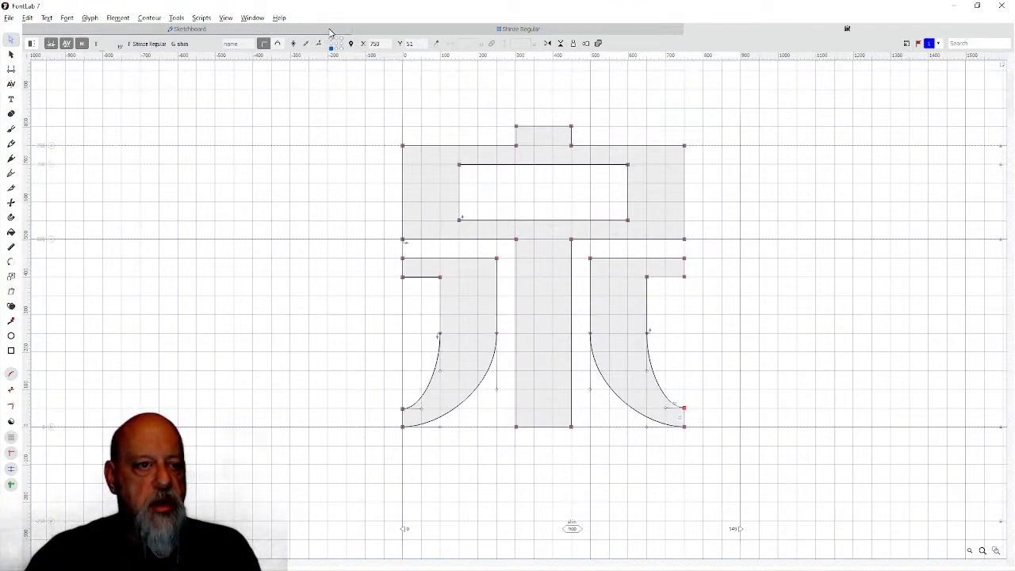
# Generate a new custom glyph named kua in the Shinze Regular font and open it for editing.
pyautogui.click(416, 32)
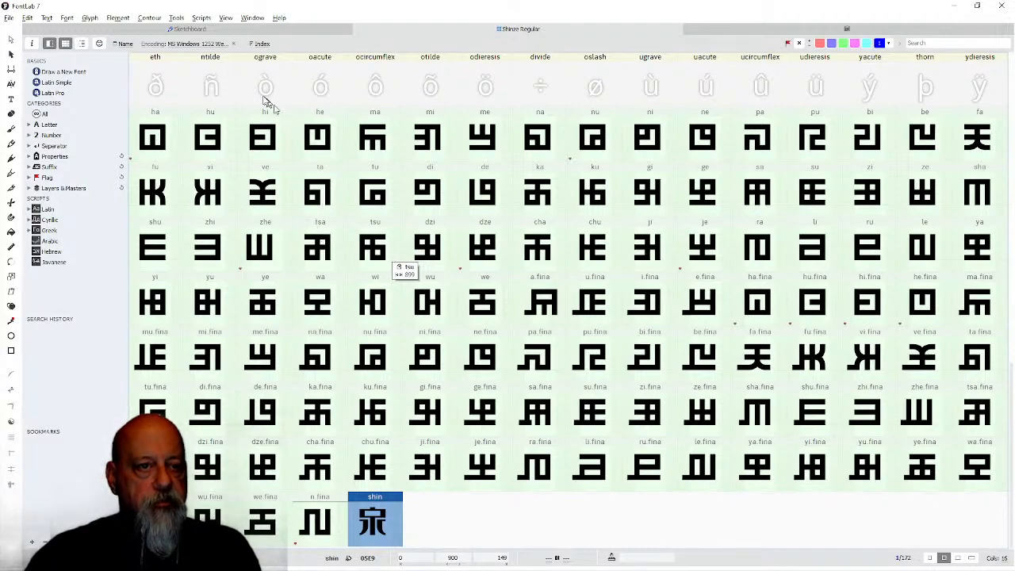
pyautogui.scroll(3, 198, 107)
pyautogui.click(92, 18)
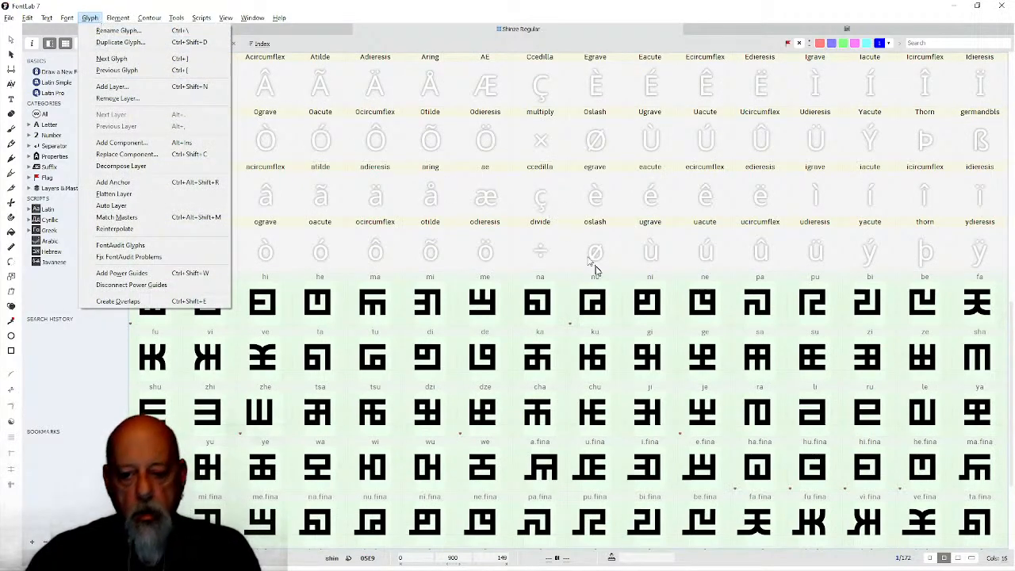
pyautogui.click(596, 295)
pyautogui.scroll(-3, 596, 300)
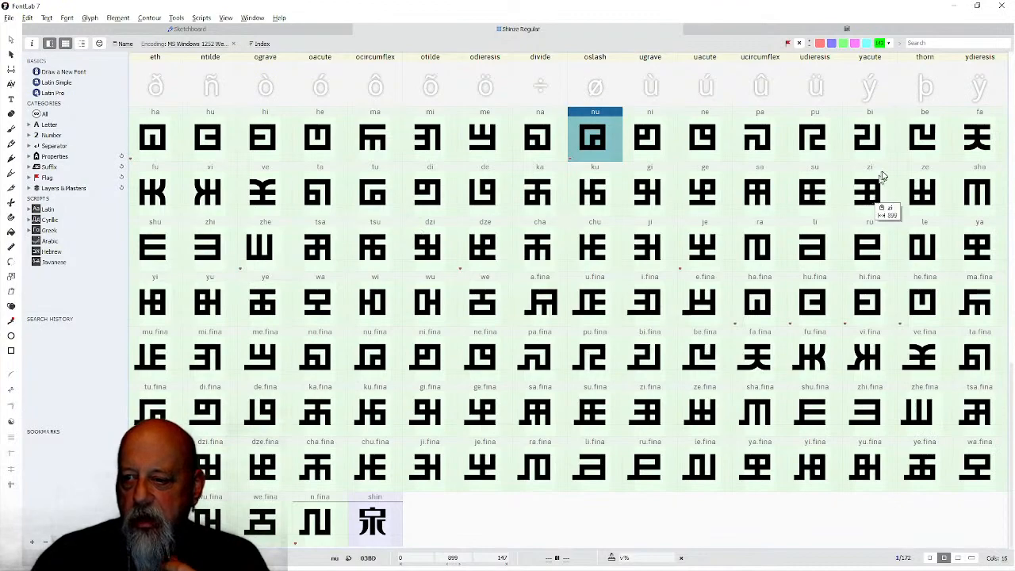
pyautogui.click(924, 190)
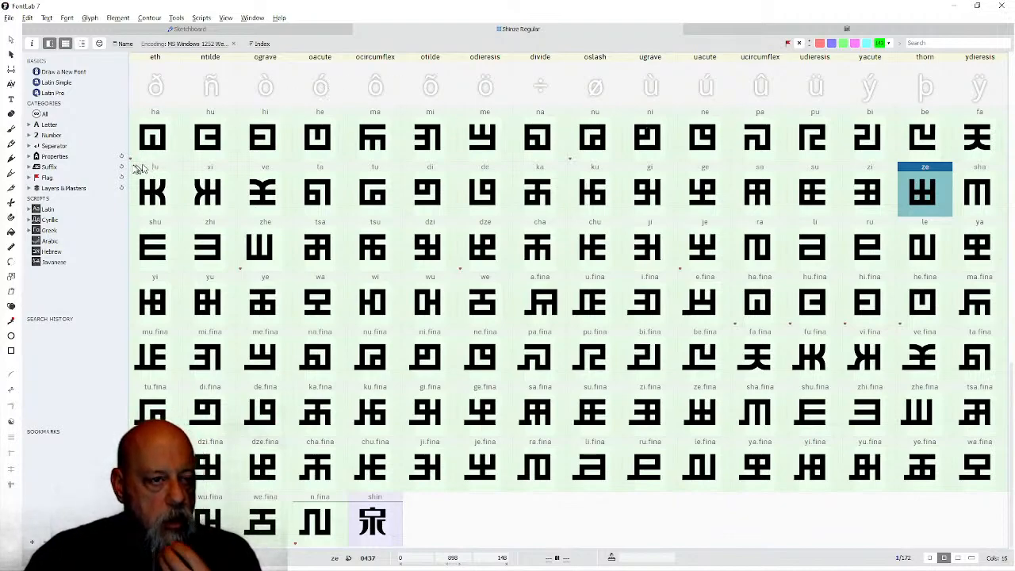
pyautogui.click(87, 19)
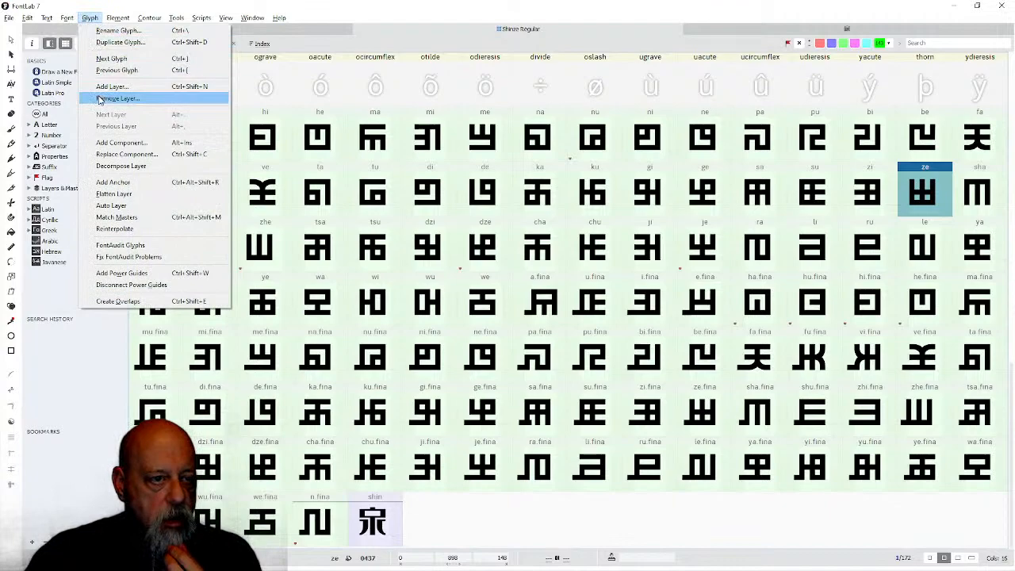
pyautogui.moveTo(68, 20)
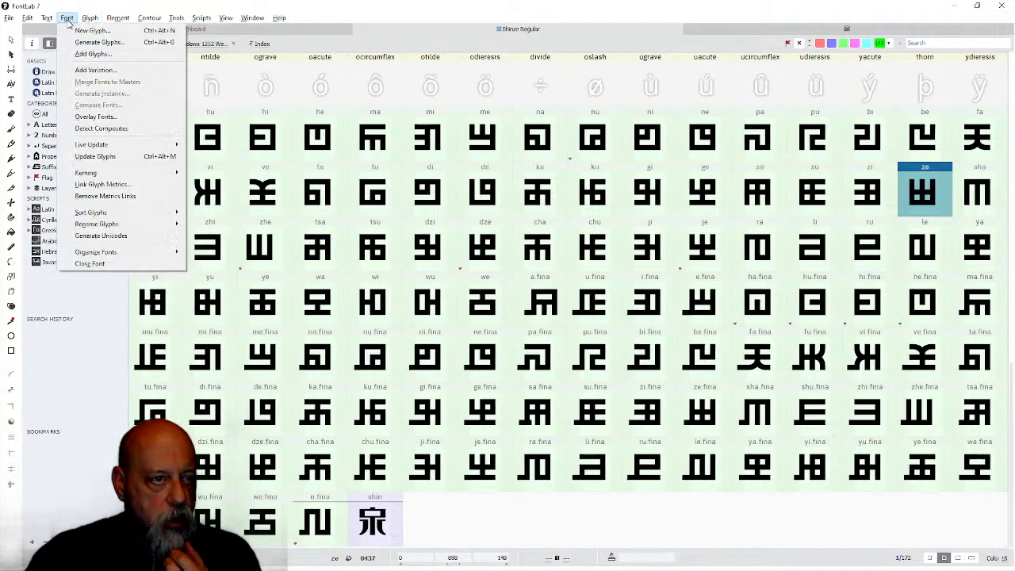
pyautogui.click(91, 42)
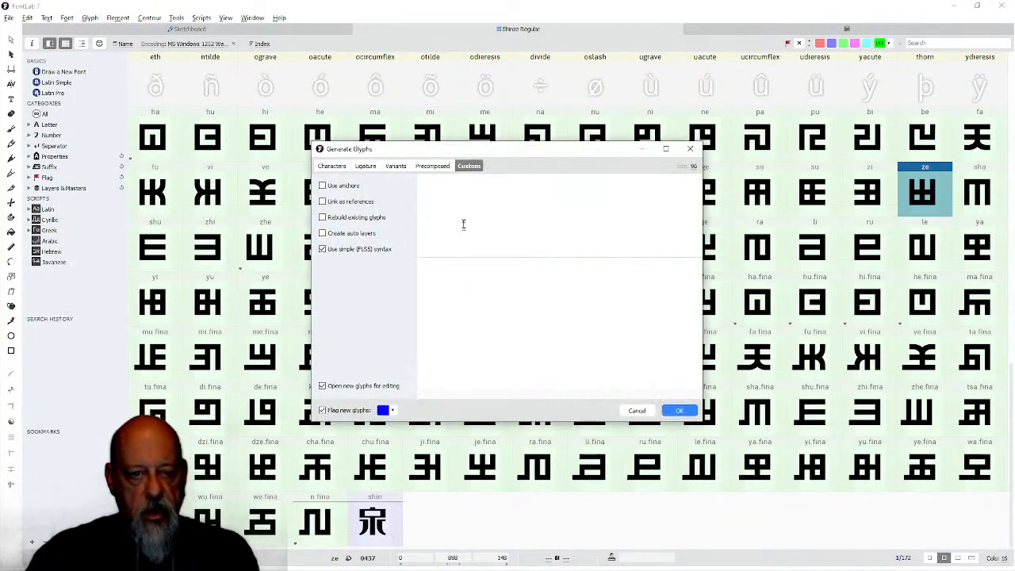
pyautogui.write('kua')
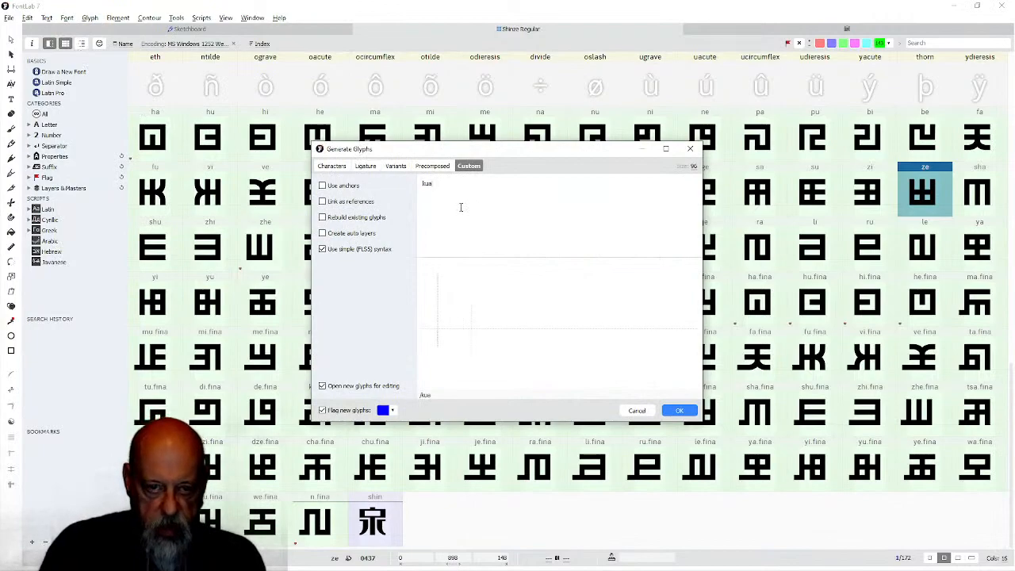
pyautogui.click(680, 411)
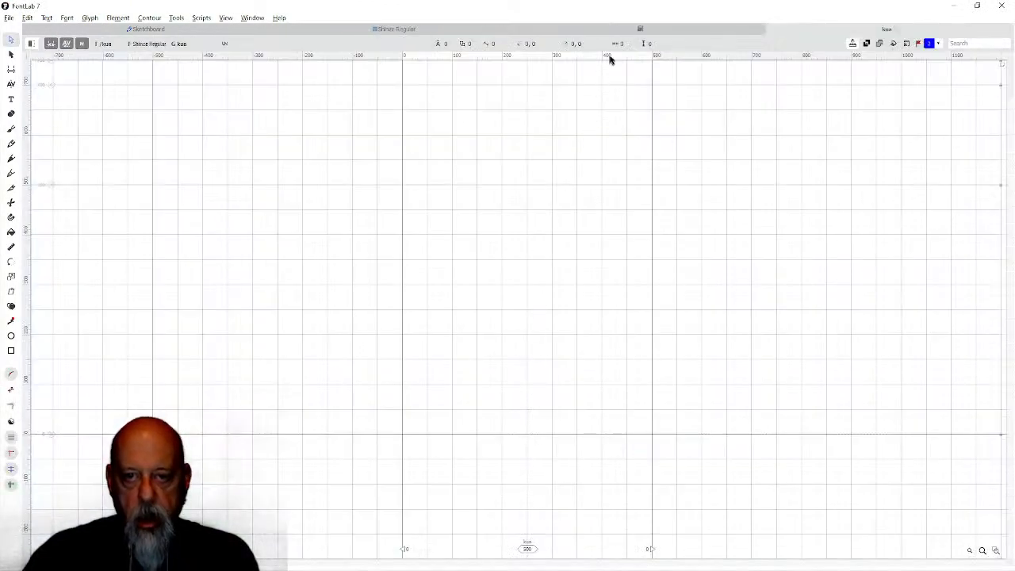
# Close the shin glyph's editing window and return to the Shinze Regular font overview.
pyautogui.click(668, 37)
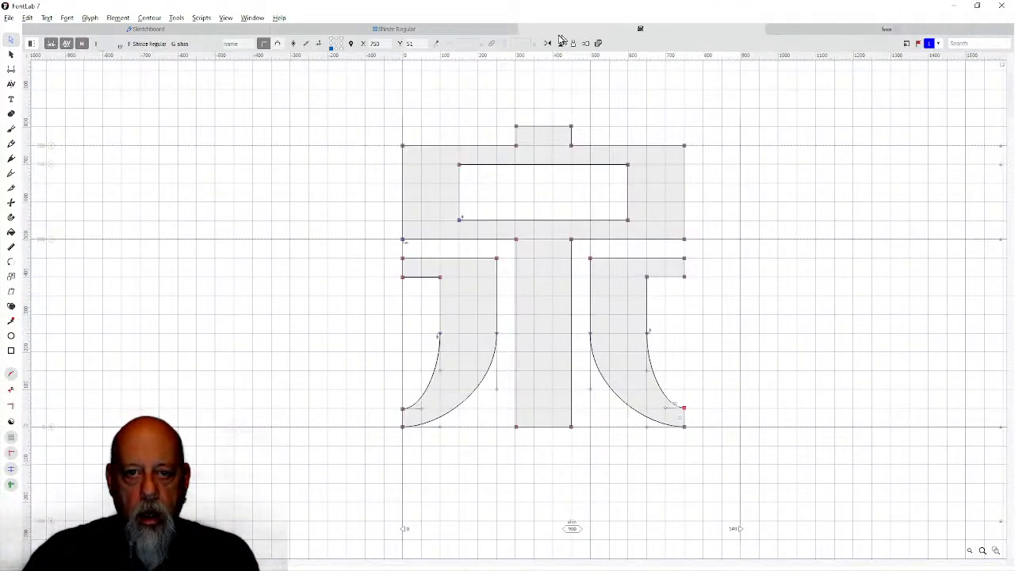
pyautogui.click(525, 32)
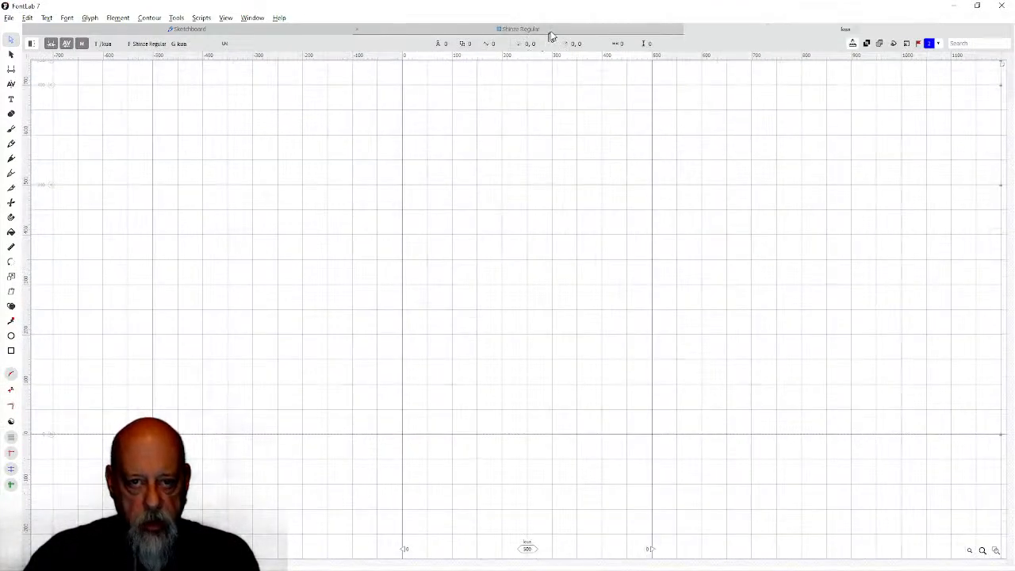
pyautogui.click(550, 32)
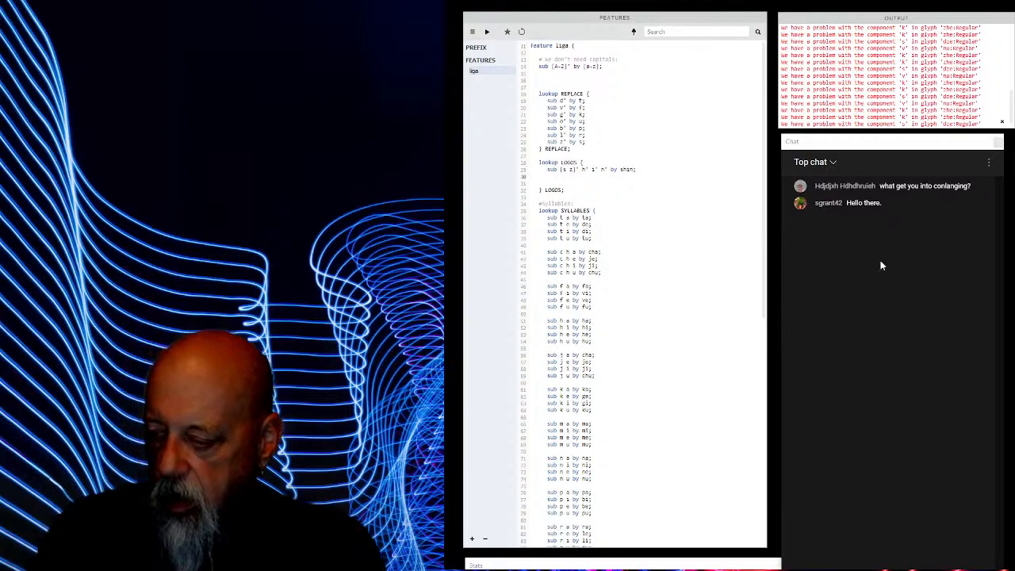
# Add the rule "sub [k g]' u' a' by kua;" above the shin rule in the LOGOS lookup.
pyautogui.press('Up')
pyautogui.press('Return')
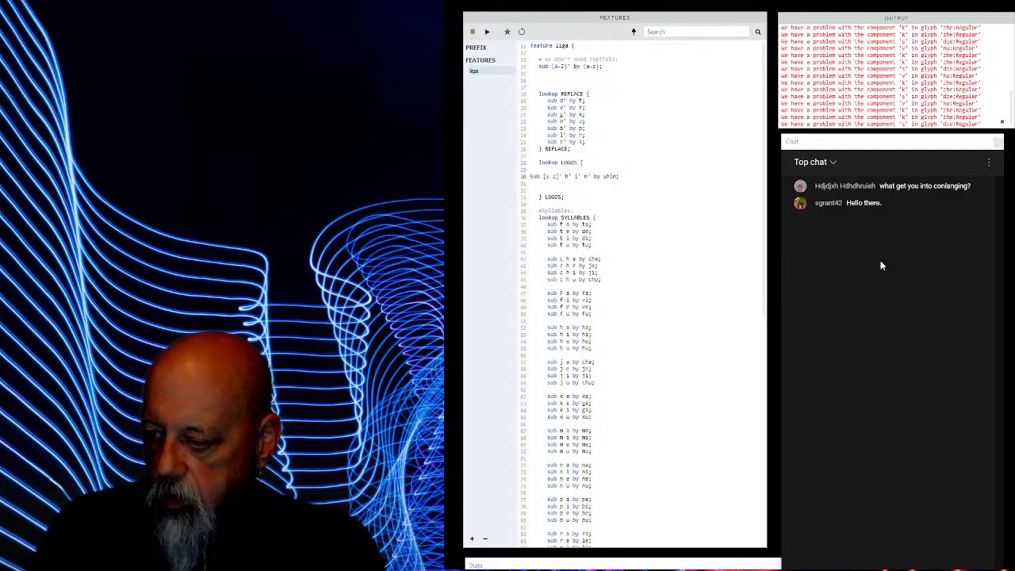
pyautogui.press('Tab')
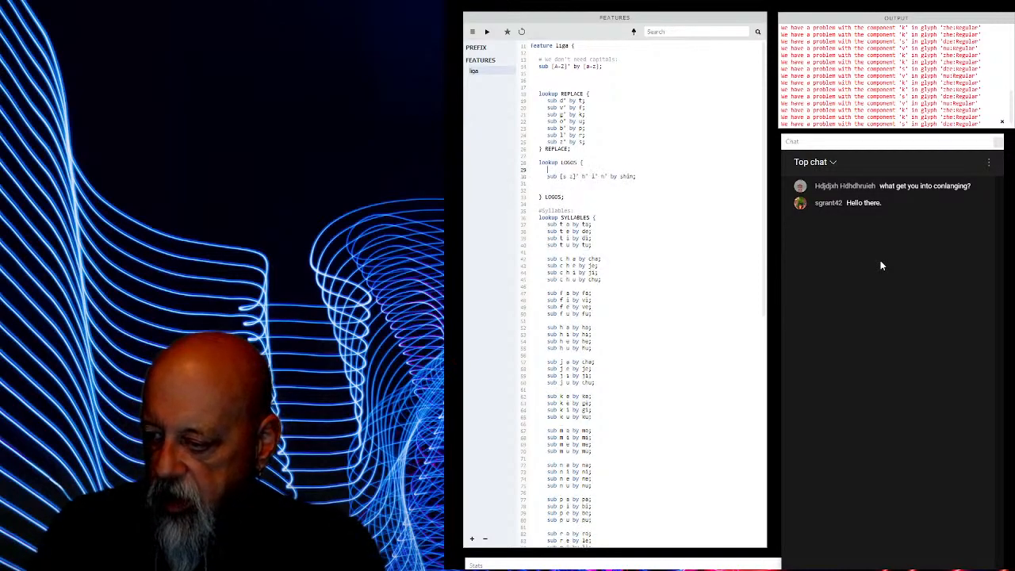
pyautogui.write('sub k')
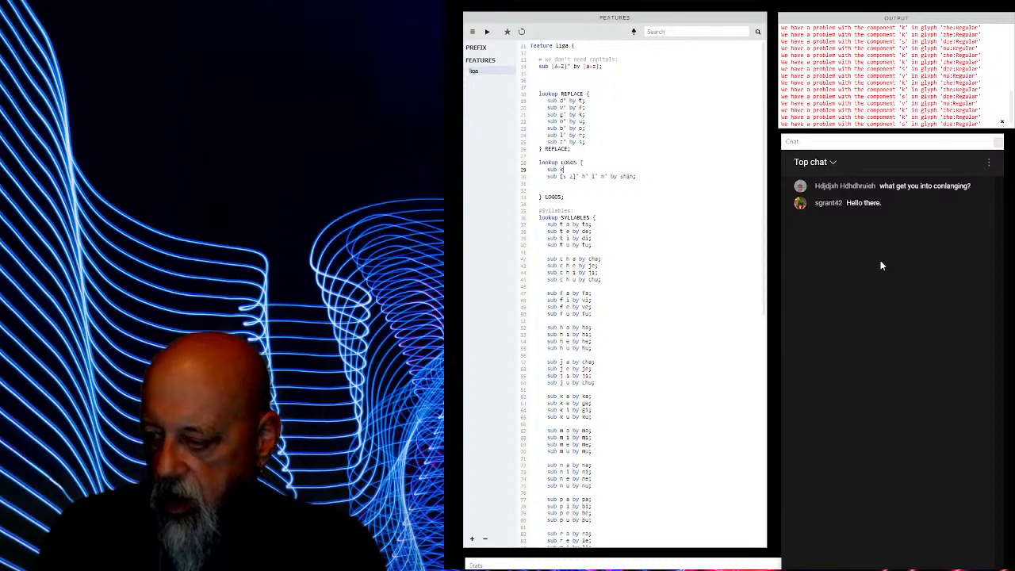
pyautogui.press('BackSpace')
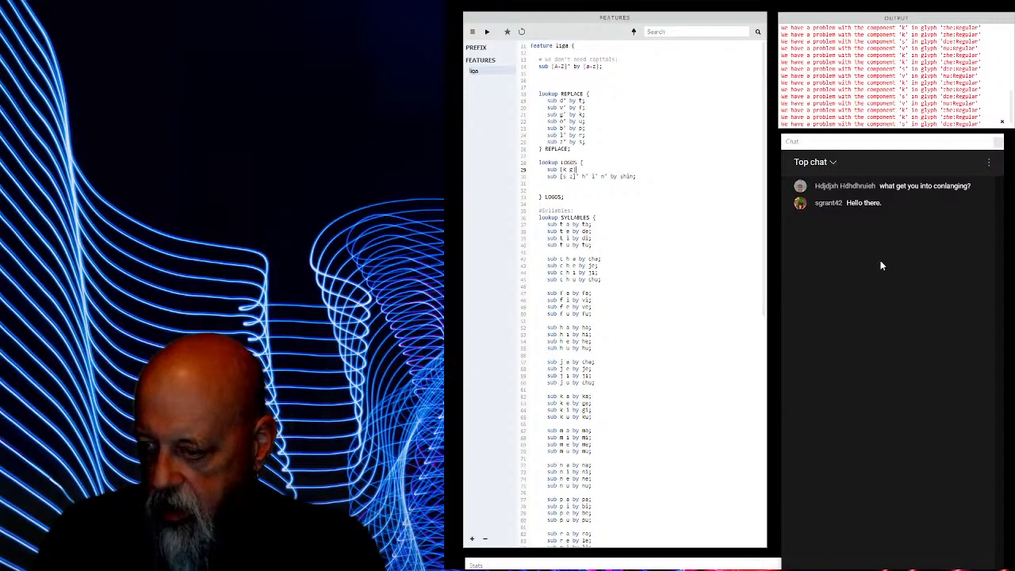
pyautogui.write("]' u' a' by kua;")
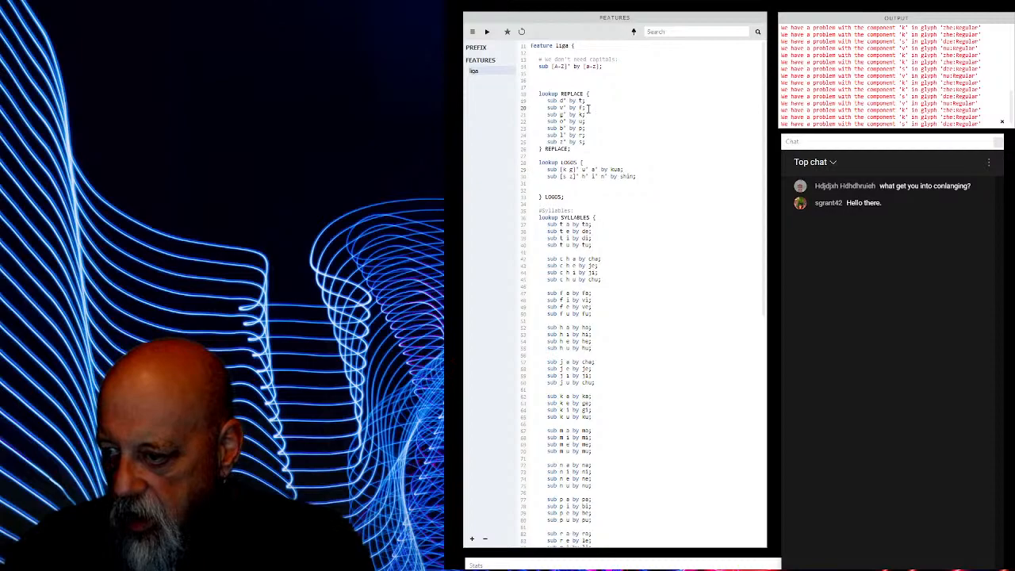
# Check the REPLACE and SYLLABLES rules for conflicts and test the new logograph rule with the preview text "kua".
pyautogui.moveTo(589, 109); pyautogui.dragTo(546, 108)
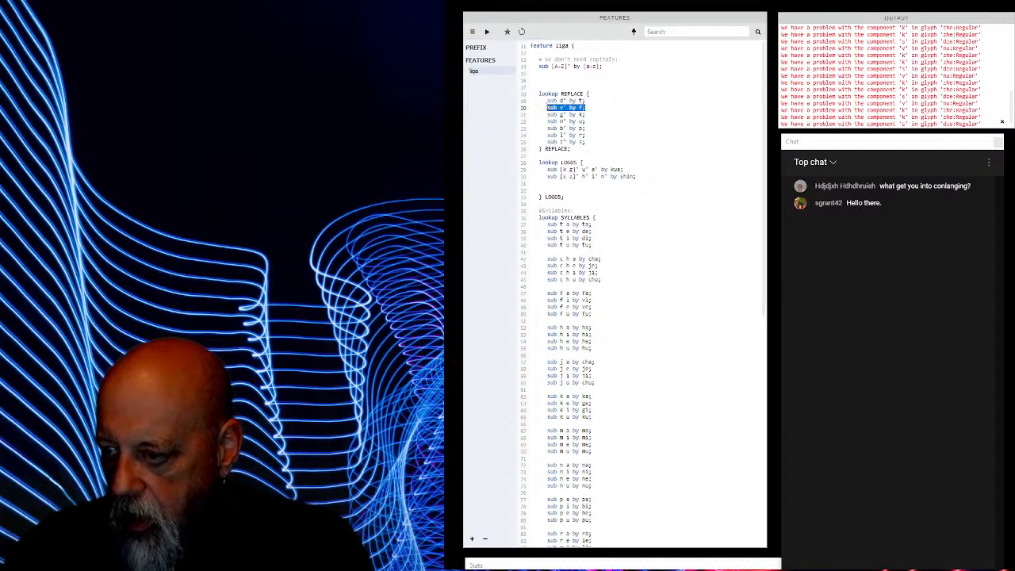
pyautogui.click(596, 135)
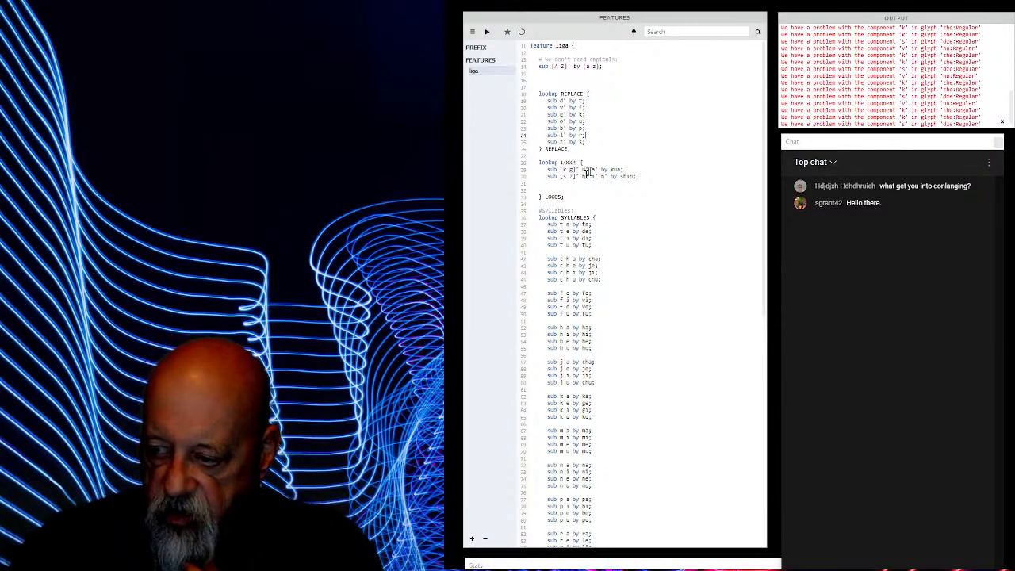
pyautogui.scroll(-3, 555, 412)
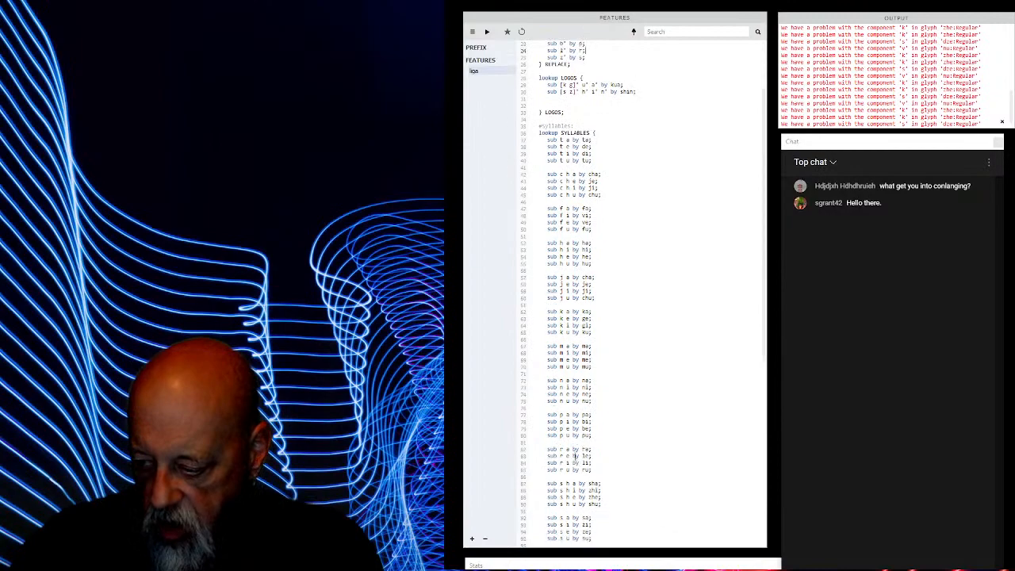
pyautogui.scroll(-2, 576, 453)
pyautogui.scroll(5, 576, 450)
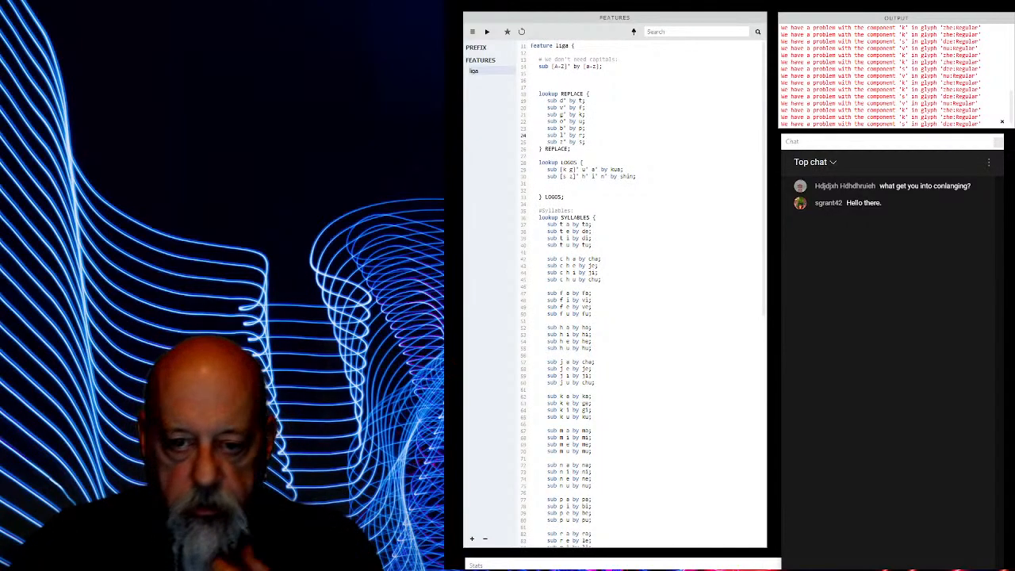
pyautogui.click(586, 135)
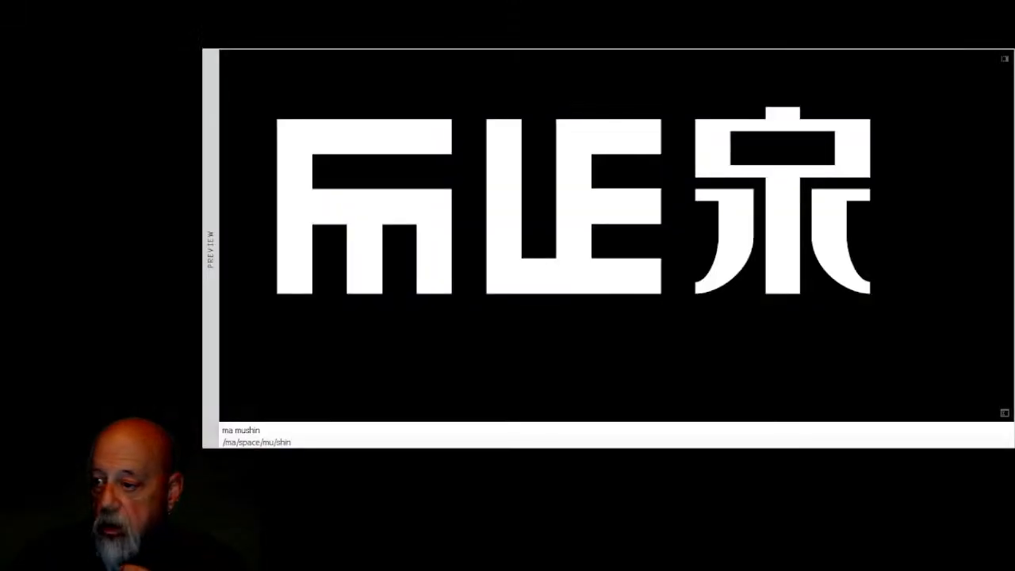
pyautogui.click(288, 430)
pyautogui.write('kua;')
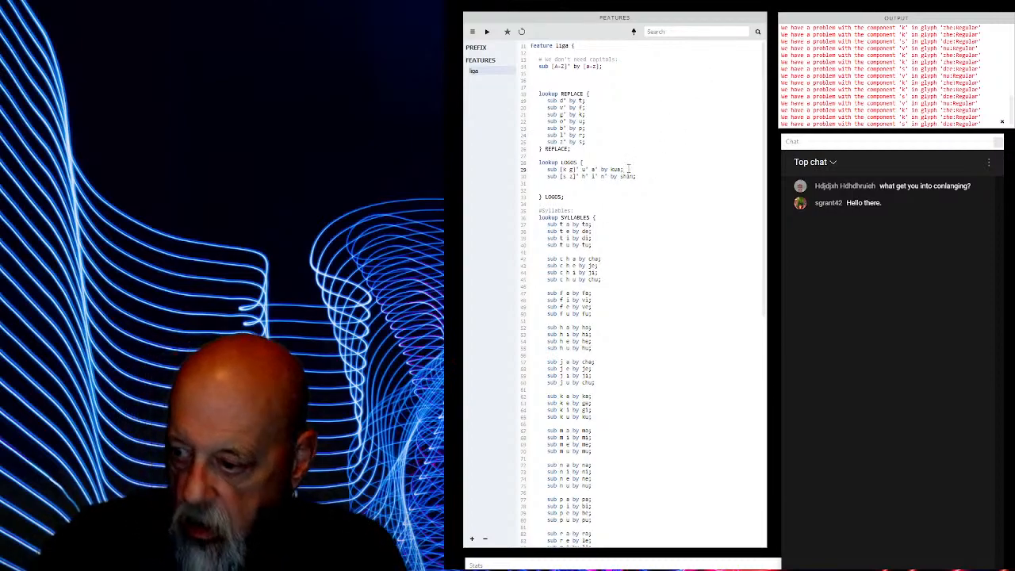
# Add the rule "sub ku a by kua;" below the first kua rule in LOGOS and compile the features.
pyautogui.press('Return')
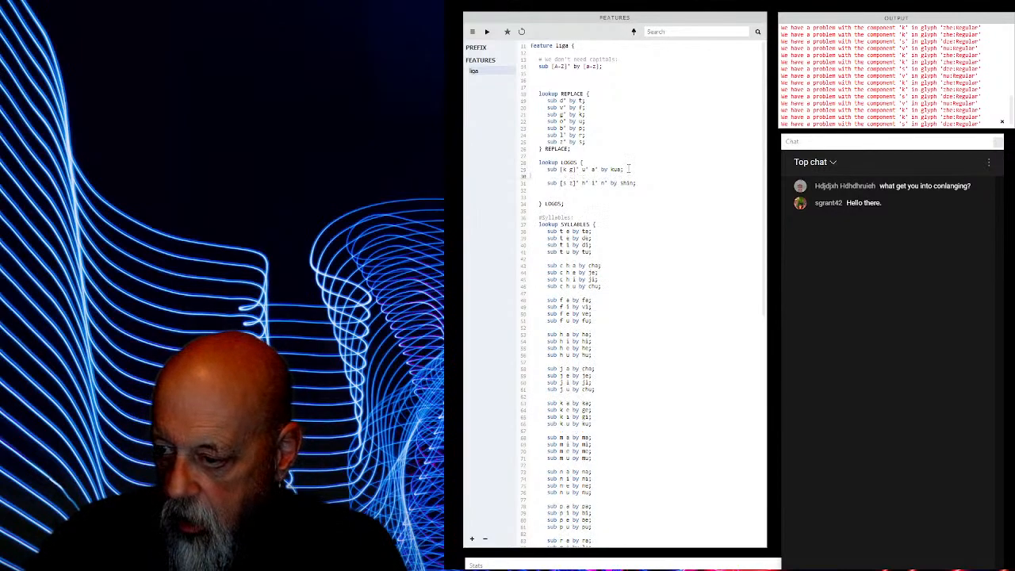
pyautogui.write('sub ')
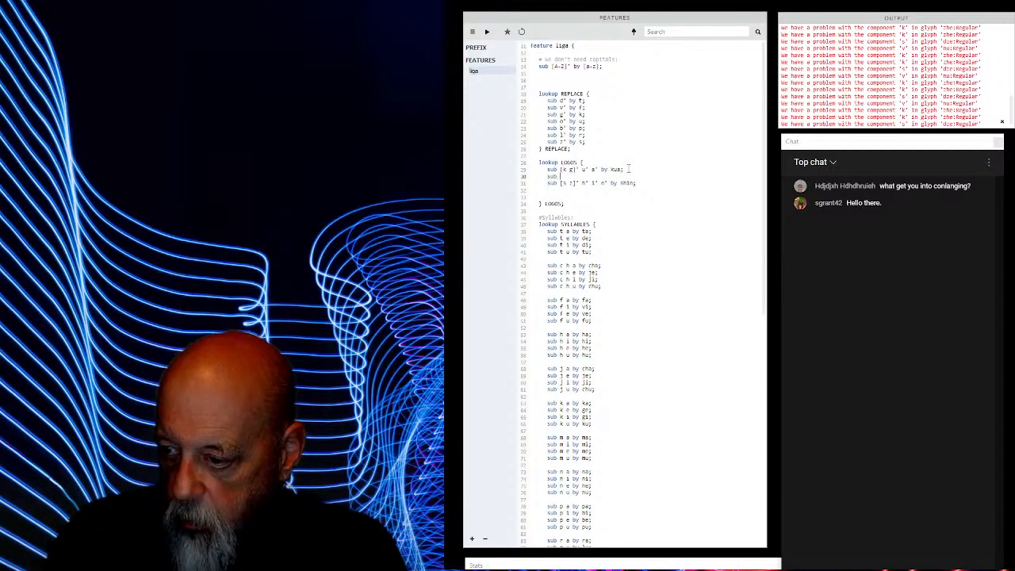
pyautogui.write('ku ')
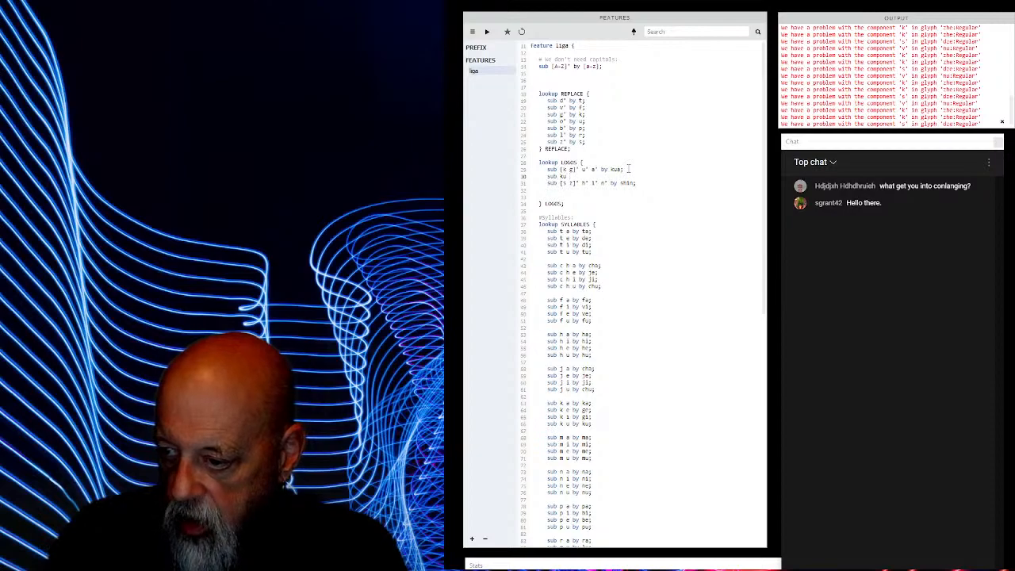
pyautogui.write('a by kua;')
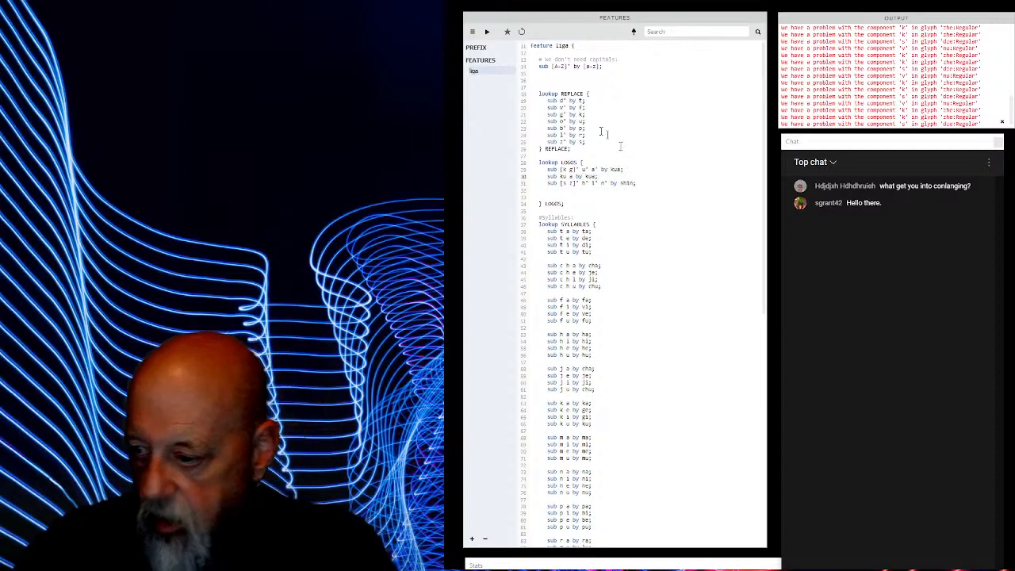
pyautogui.click(486, 32)
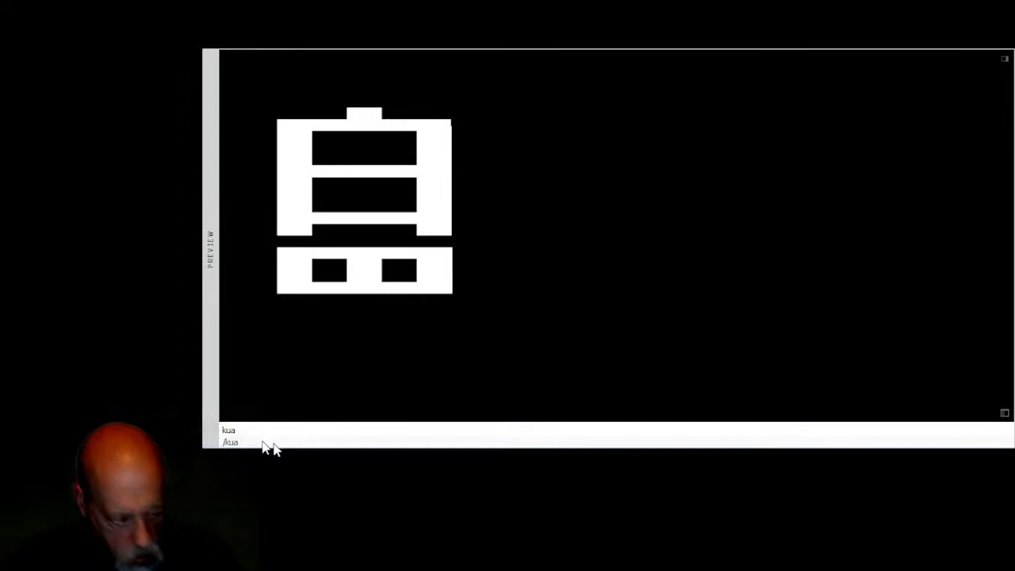
# Extend the preview text to "kuashinze" to test both logographs beside a syllable glyph.
pyautogui.click(304, 434)
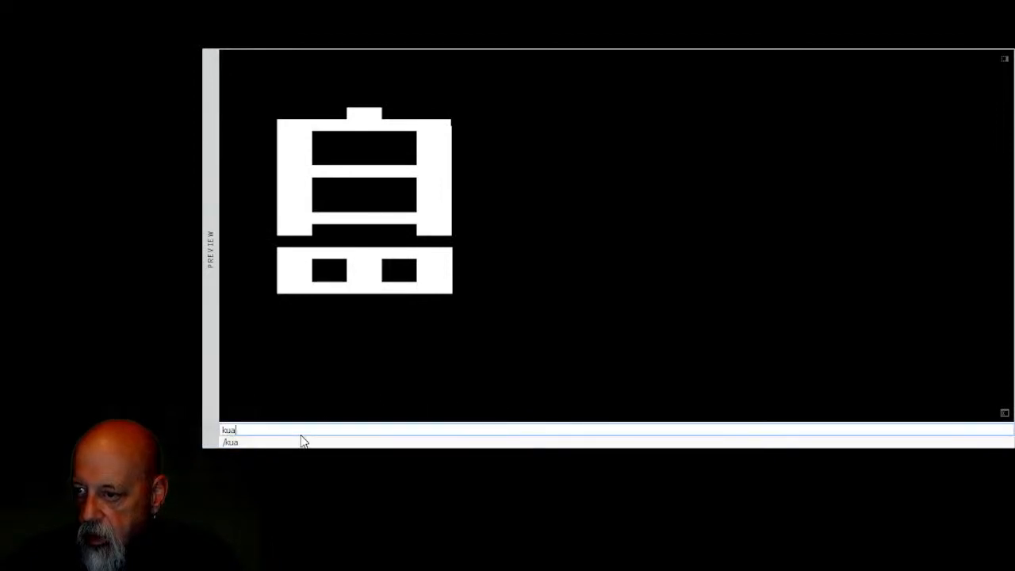
pyautogui.write('shinze')
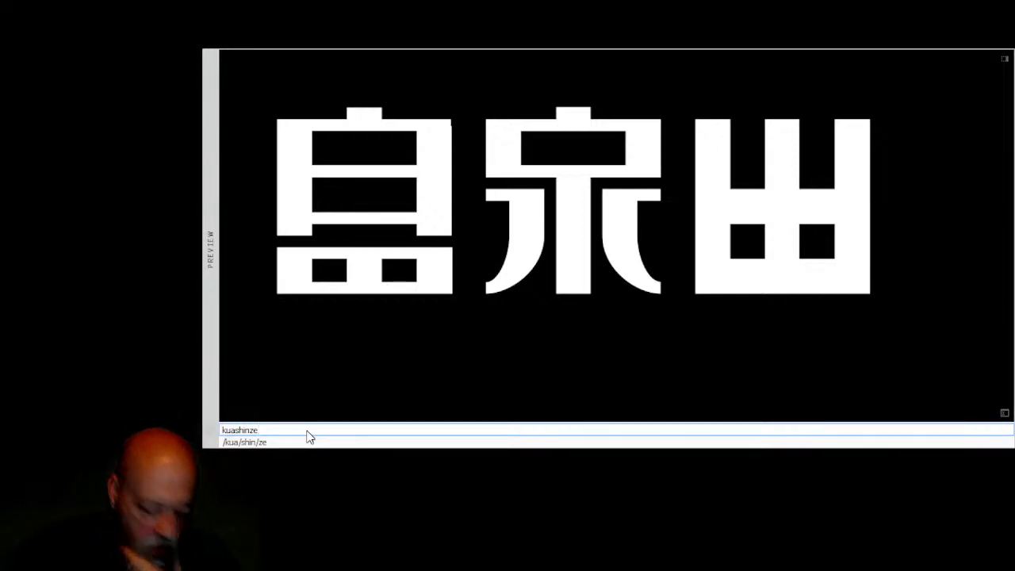
# Clear the preview text and enter "kuashin" to test the kua and shin logographs together.
pyautogui.press('BackSpace')
pyautogui.press('BackSpace')
pyautogui.press('BackSpace')
pyautogui.press('BackSpace')
pyautogui.press('BackSpace')
pyautogui.press('BackSpace')
pyautogui.press('BackSpace')
pyautogui.press('BackSpace')
pyautogui.press('BackSpace')
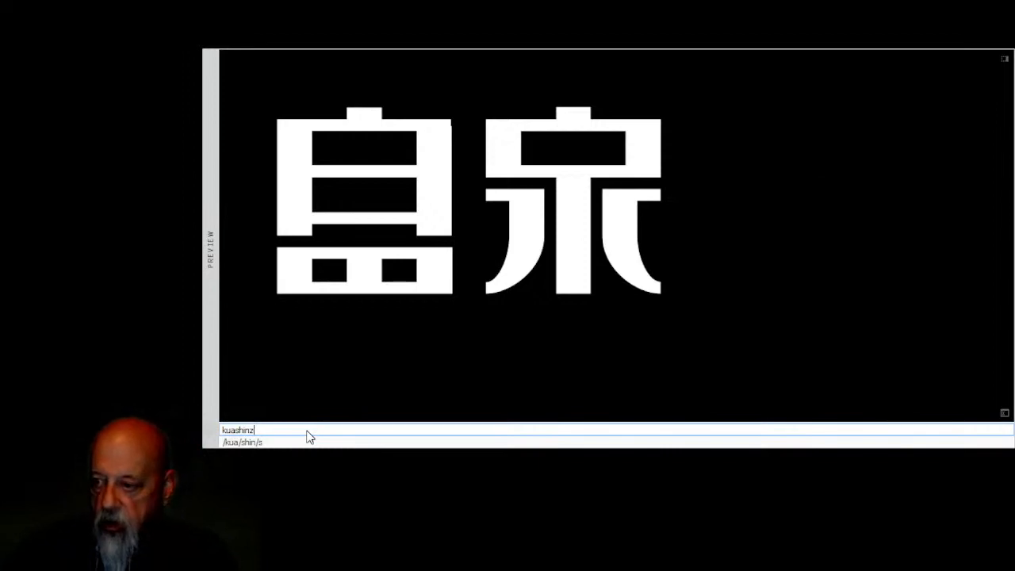
pyautogui.write('k')
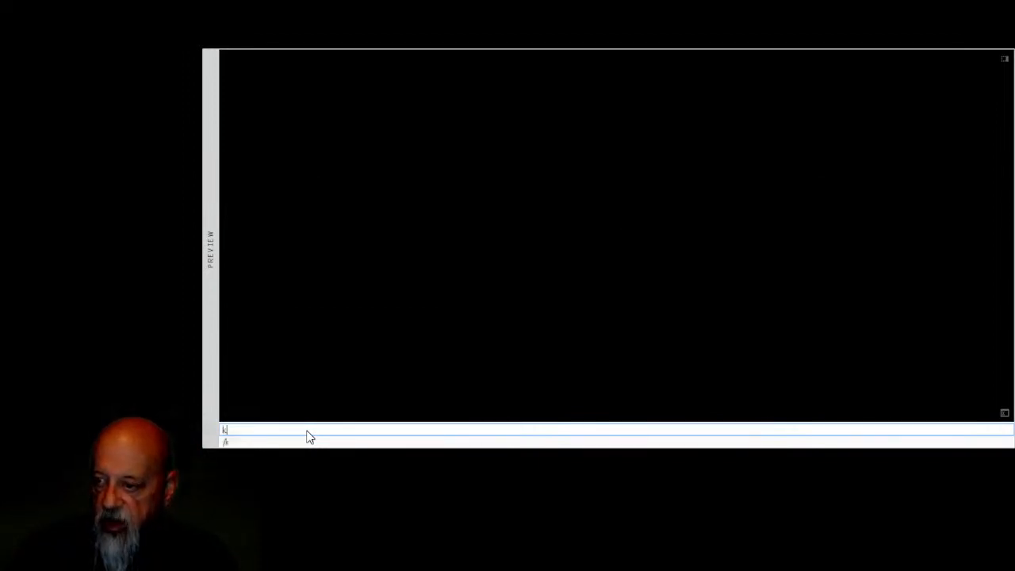
pyautogui.write('u')
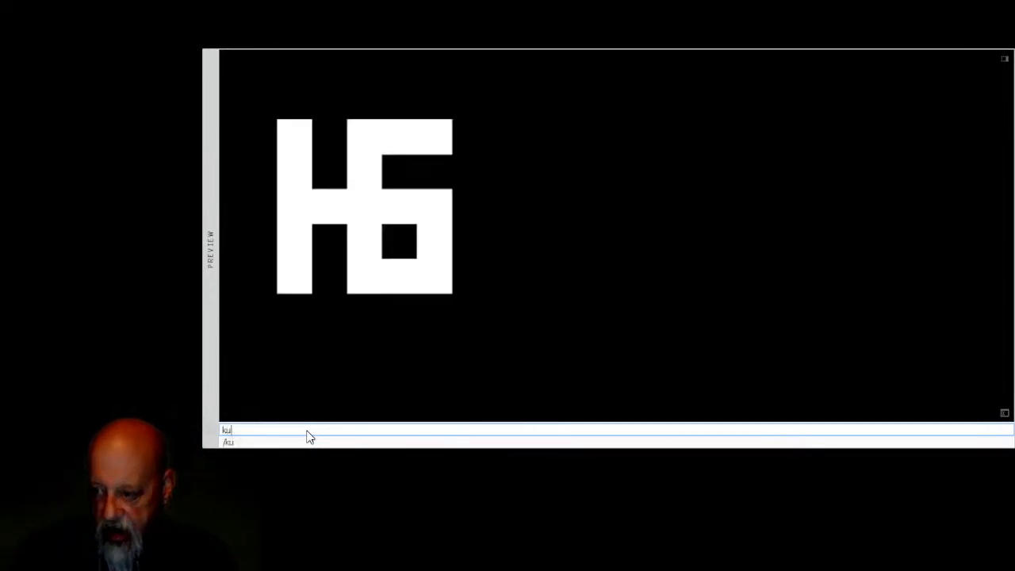
pyautogui.write('a')
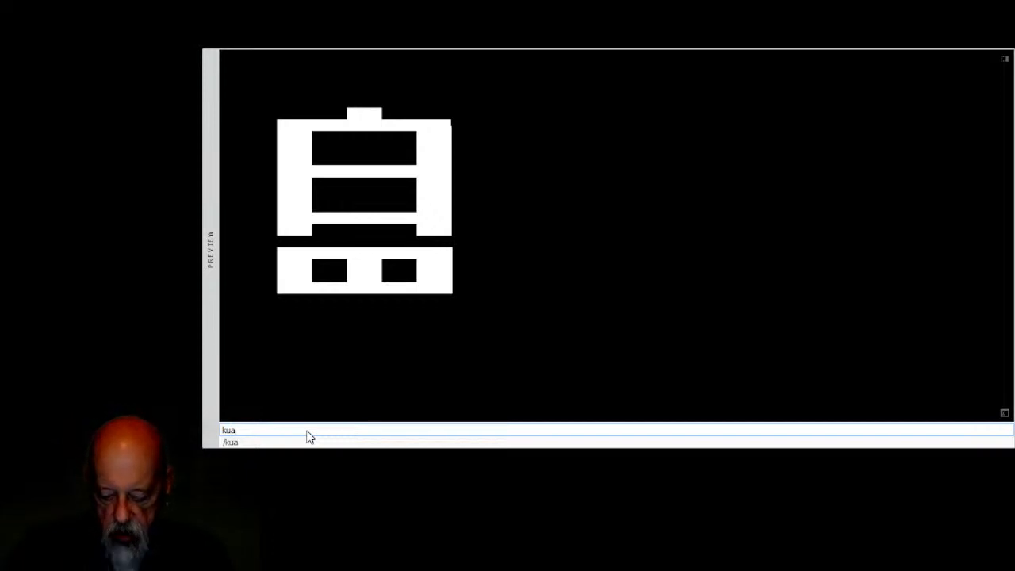
pyautogui.write('shin')
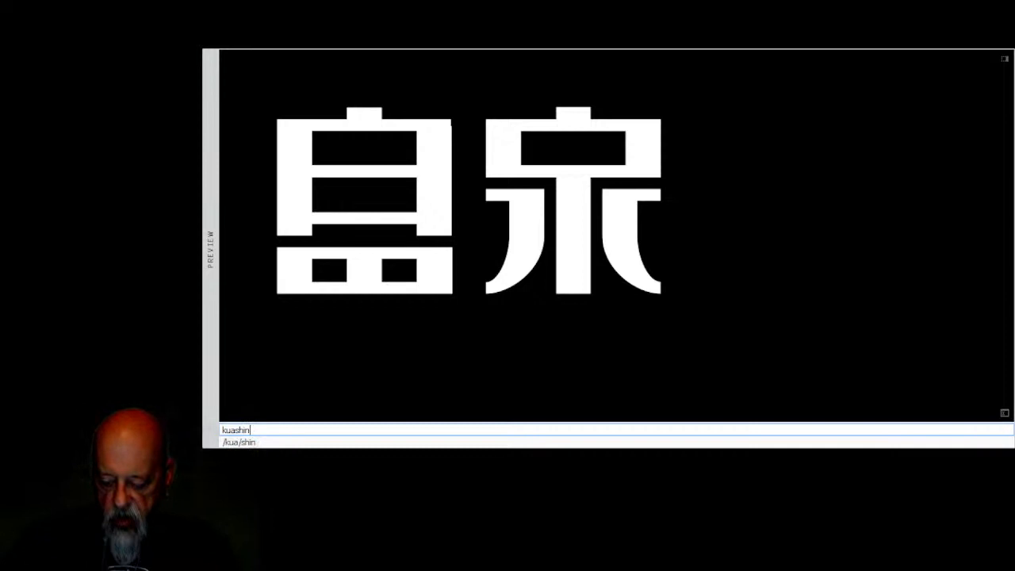
# Replace the preview text with "ashinze" to compare the shin logograph with syllable glyphs on both sides.
pyautogui.press('BackSpace')
pyautogui.press('BackSpace')
pyautogui.press('BackSpace')
pyautogui.press('BackSpace')
pyautogui.press('BackSpace')
pyautogui.press('BackSpace')
pyautogui.press('BackSpace')
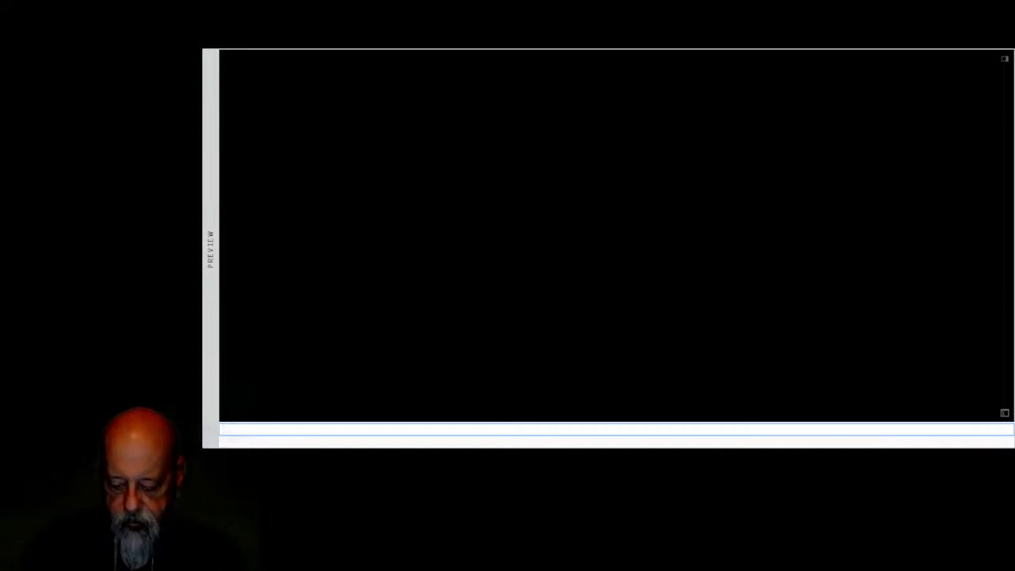
pyautogui.write('ashin')
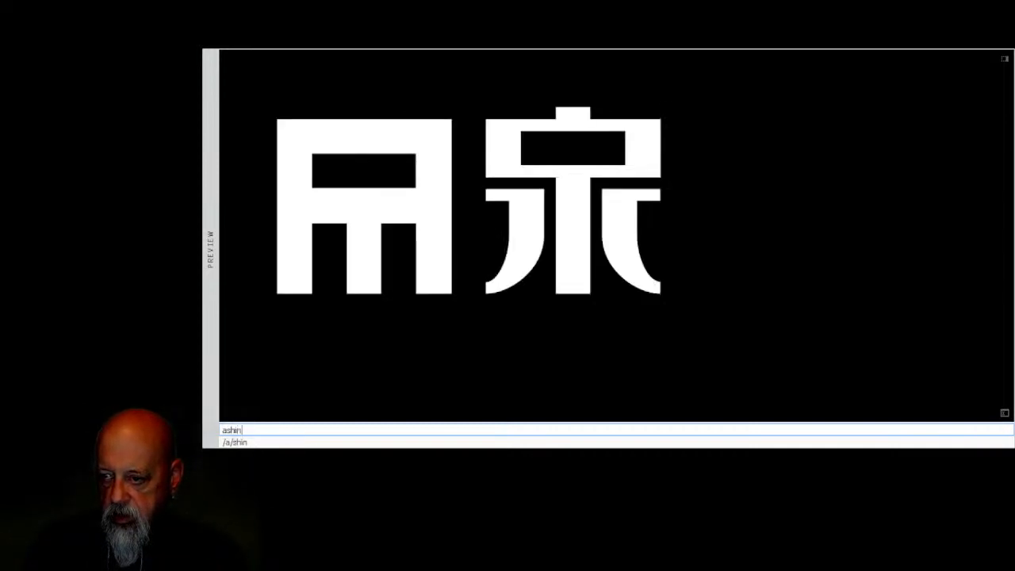
pyautogui.write('ze')
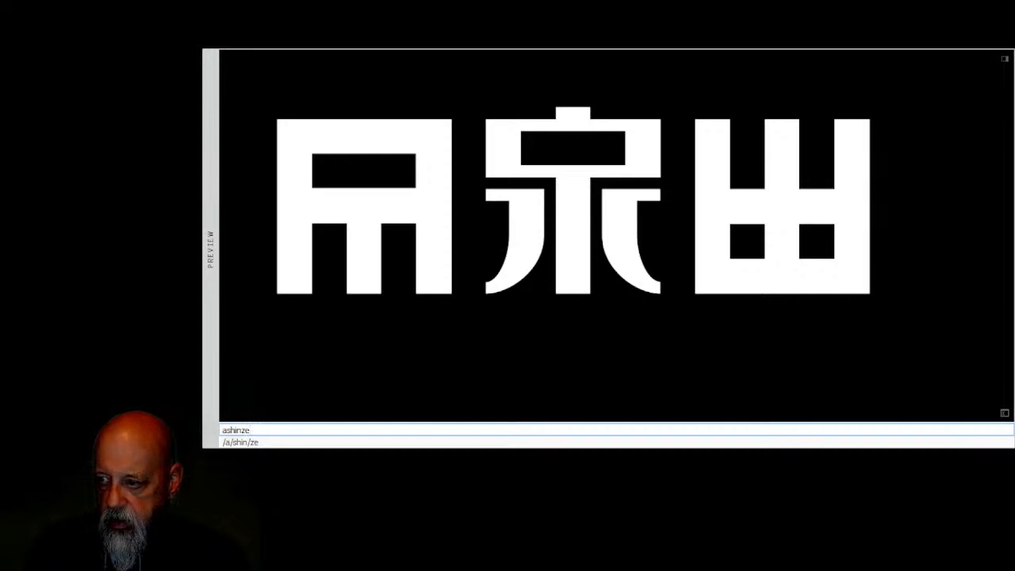
# Change the preview text to "ashin tawikua" to test both logographs among several syllable glyphs.
pyautogui.press('BackSpace')
pyautogui.press('BackSpace')
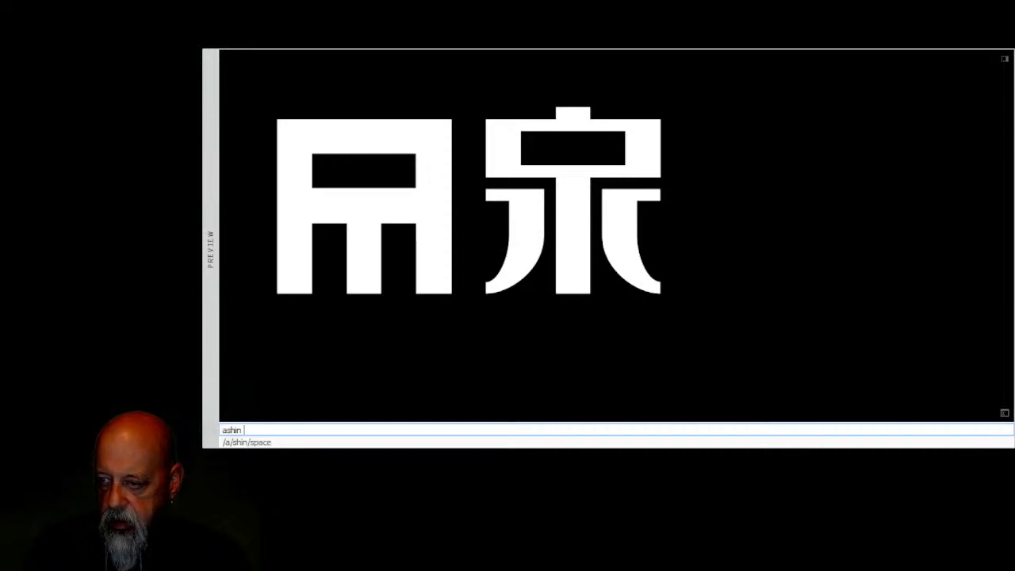
pyautogui.write('ta')
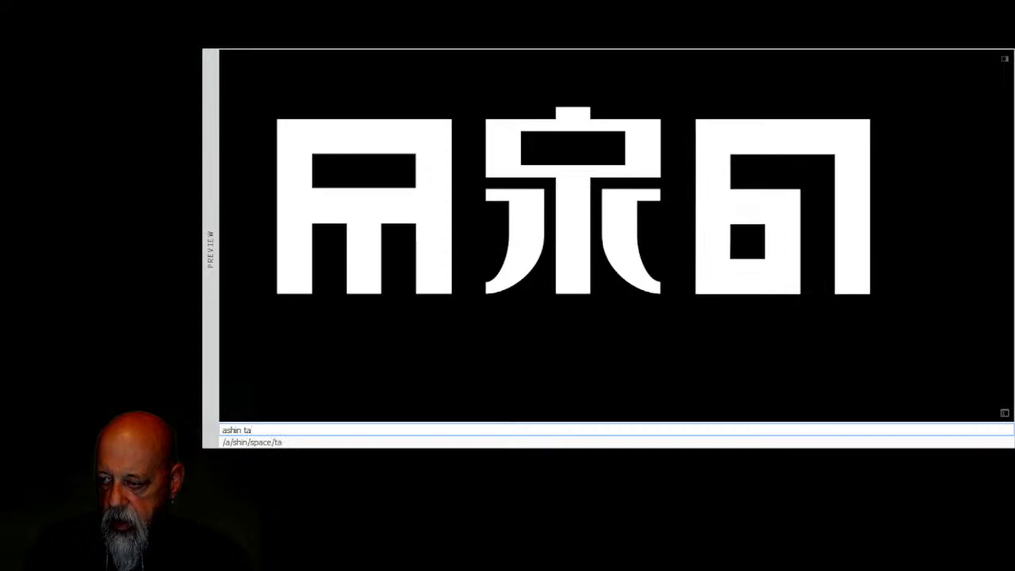
pyautogui.write('wi')
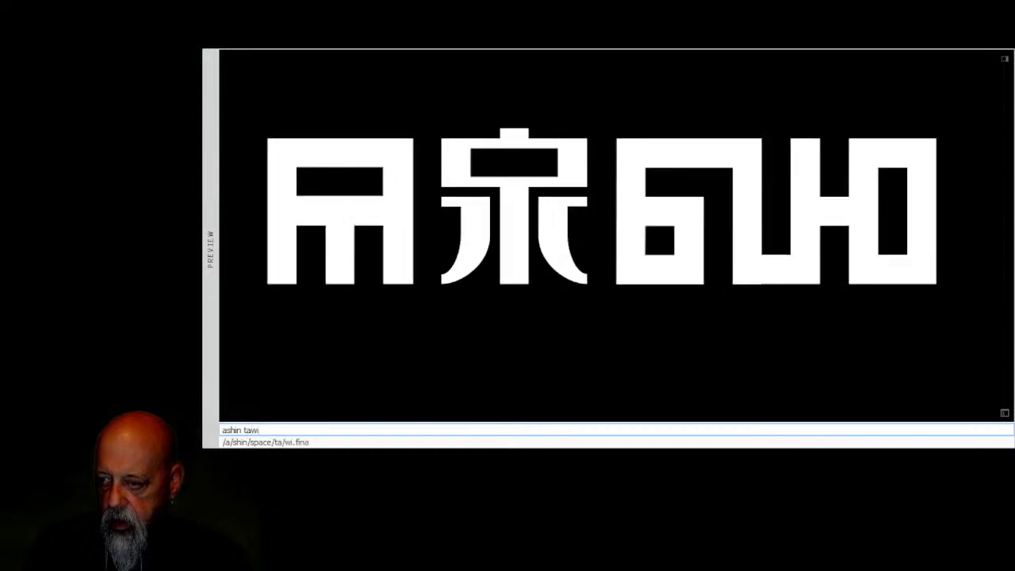
pyautogui.write('kua')
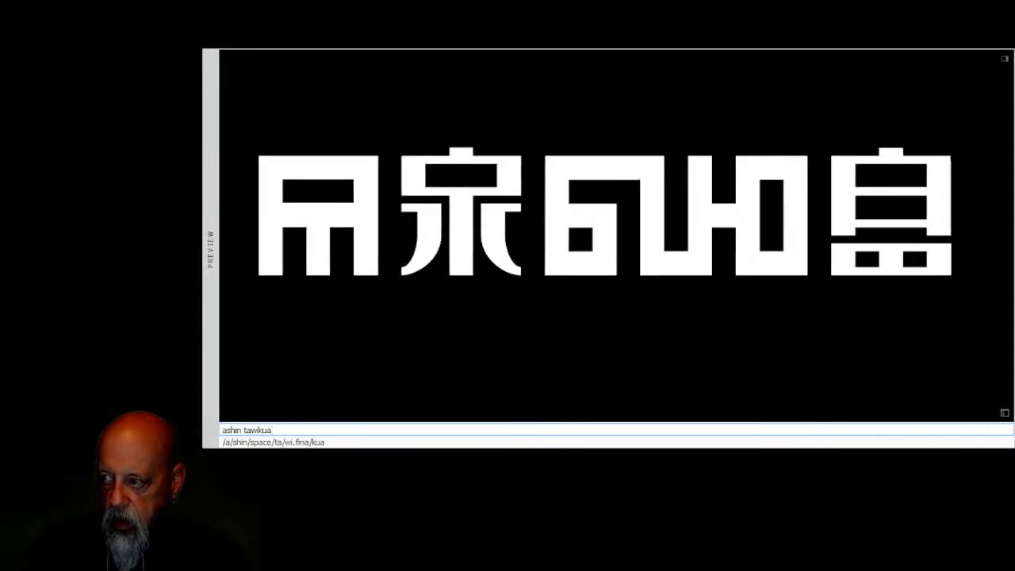
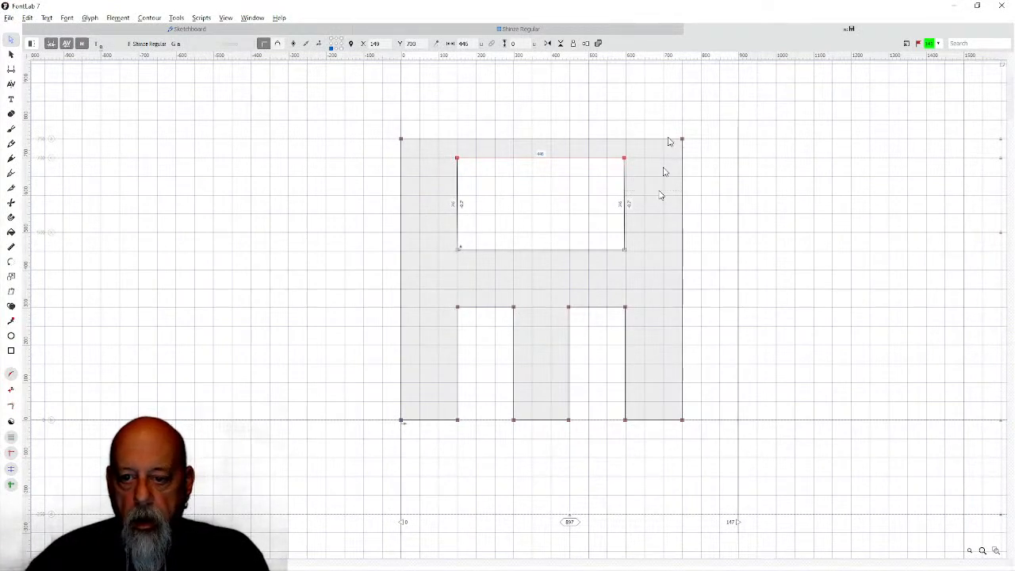
# In glyph a, raise the counter's lower edge to Y 550 with its corners aligned, and raise both leg openings' upper edges to Y 500.
pyautogui.moveTo(447, 243); pyautogui.dragTo(626, 215)
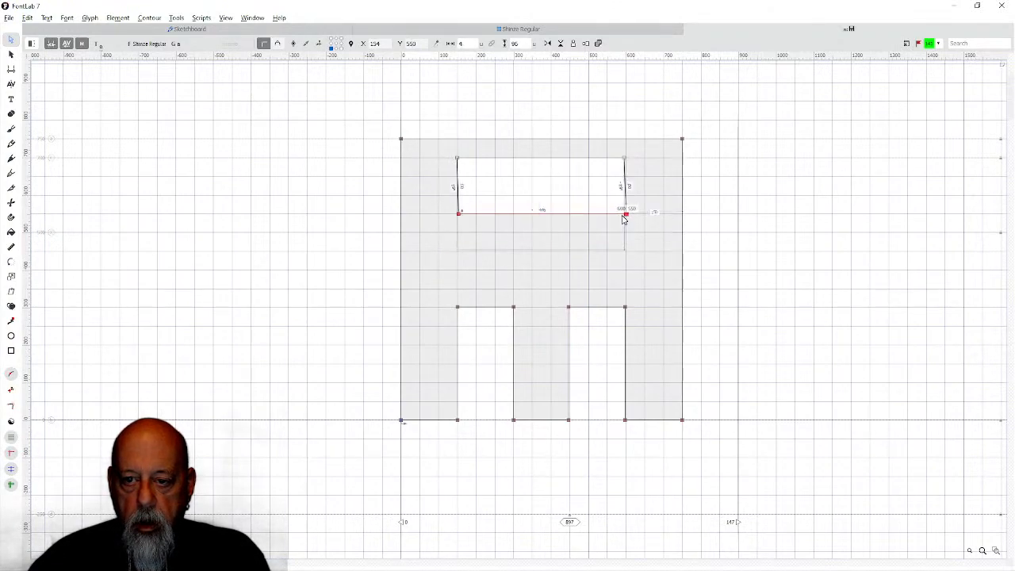
pyautogui.press('Left')
pyautogui.press('Left')
pyautogui.press('Left')
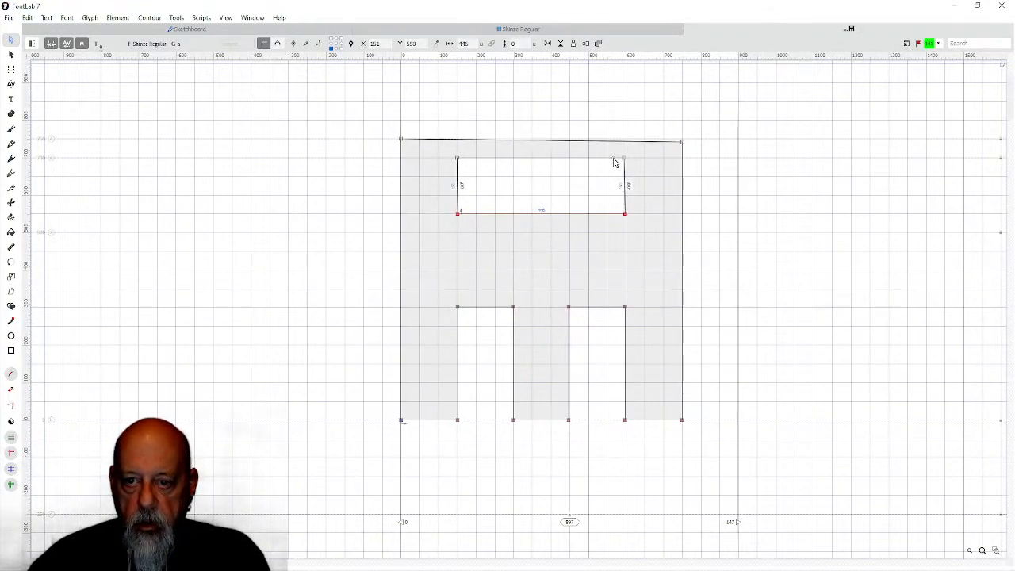
pyautogui.hotkey('ctrl', 'z')
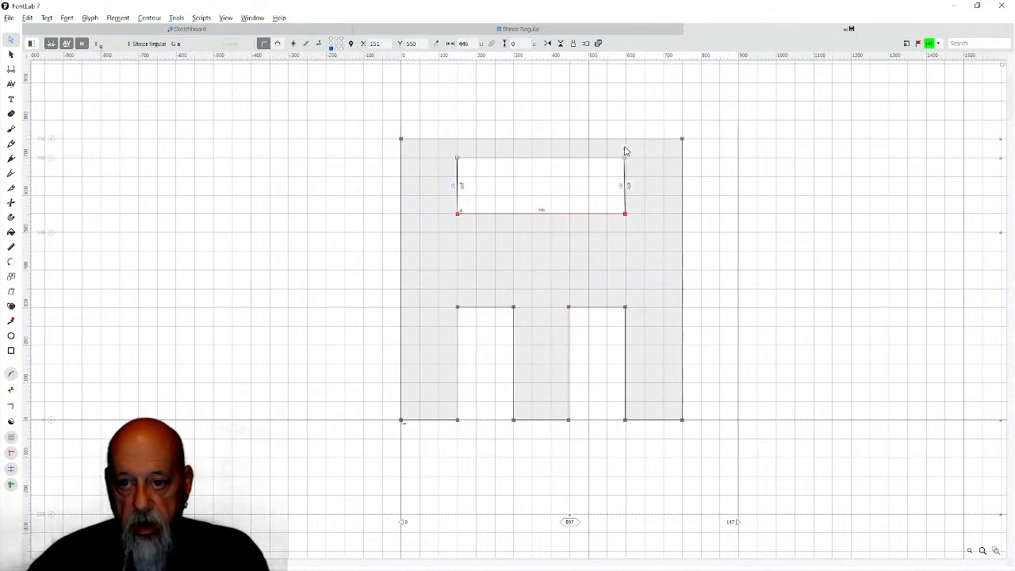
pyautogui.click(620, 153)
pyautogui.moveTo(620, 153); pyautogui.dragTo(639, 174)
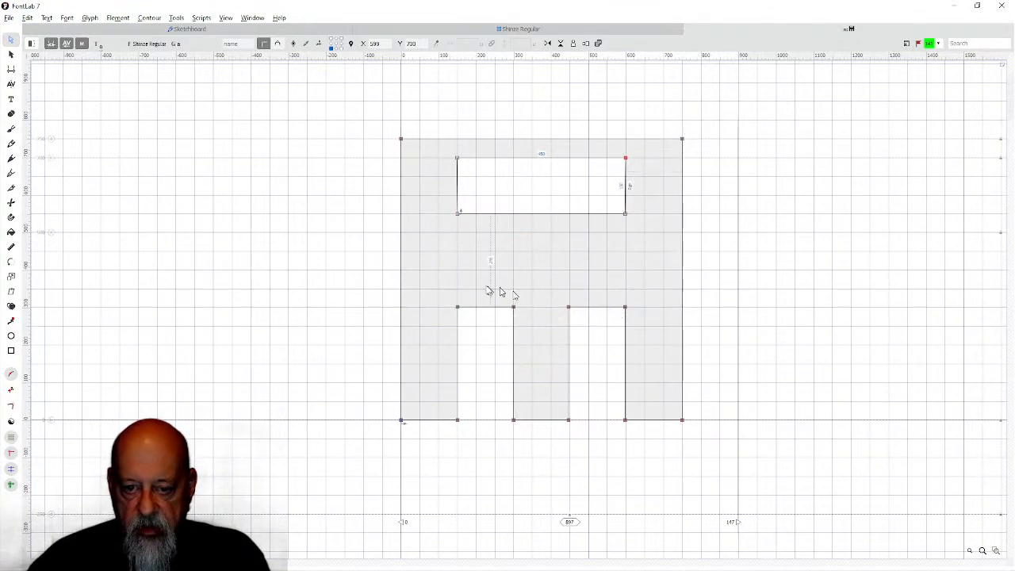
pyautogui.moveTo(446, 293); pyautogui.dragTo(652, 332)
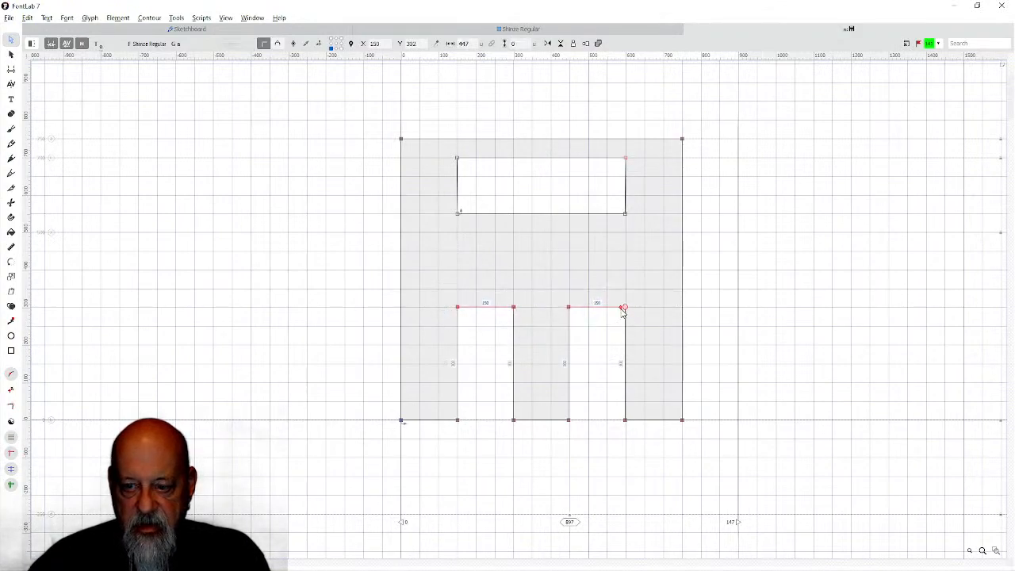
pyautogui.moveTo(623, 309); pyautogui.dragTo(627, 232)
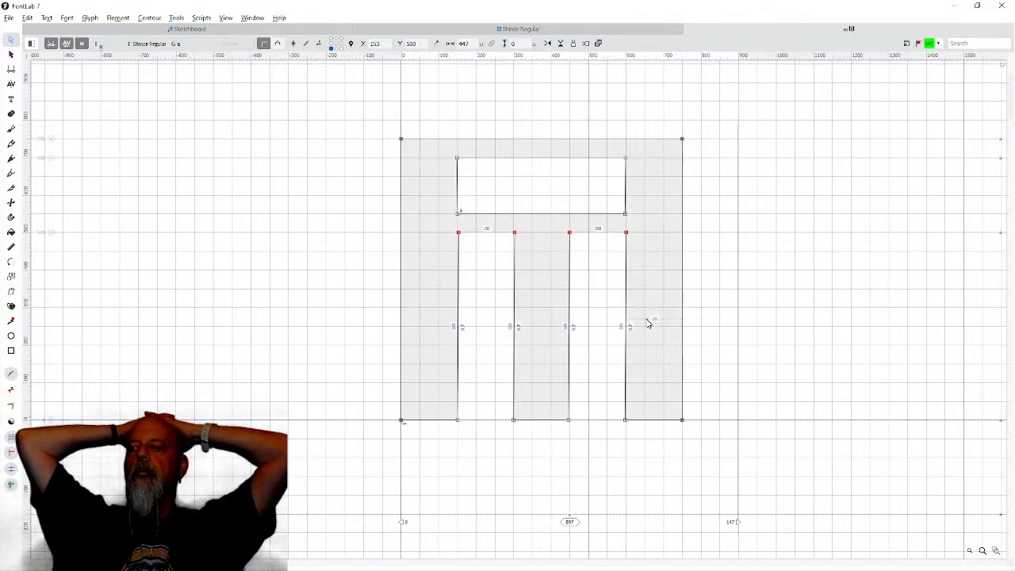
# Return to the font overview and flag glyph a red.
pyautogui.click(495, 30)
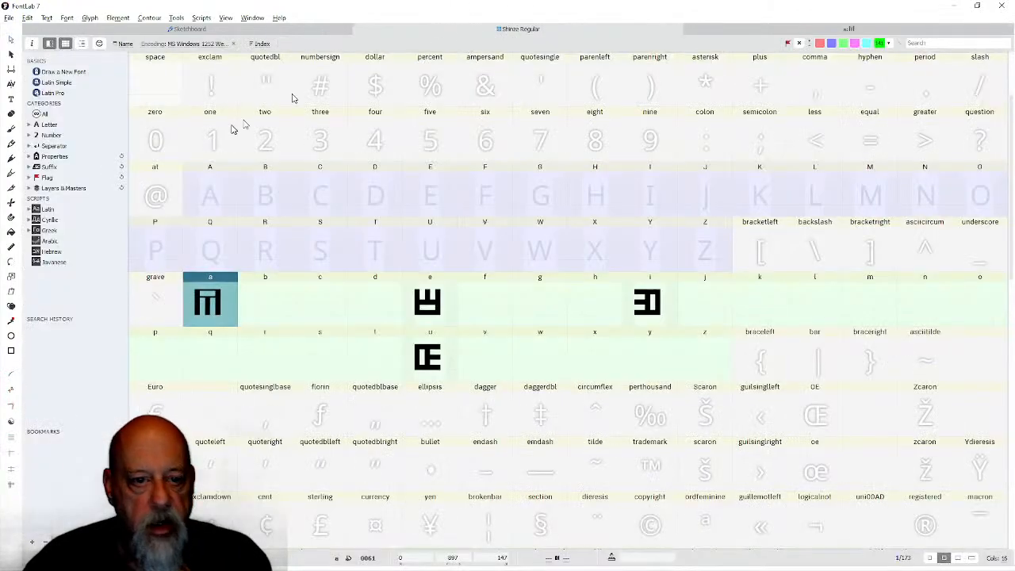
pyautogui.rightClick(211, 308)
pyautogui.moveTo(240, 428)
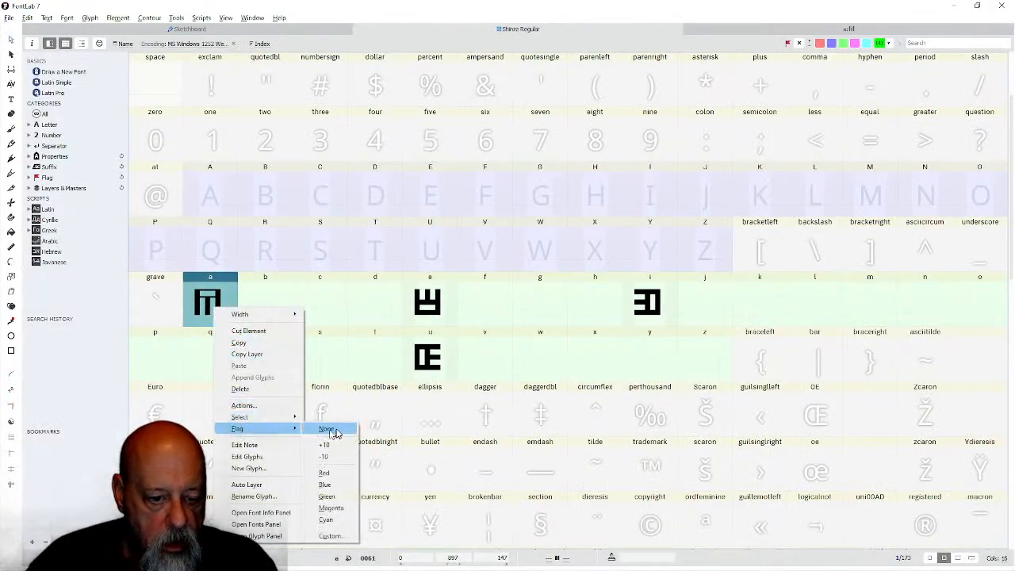
pyautogui.click(325, 474)
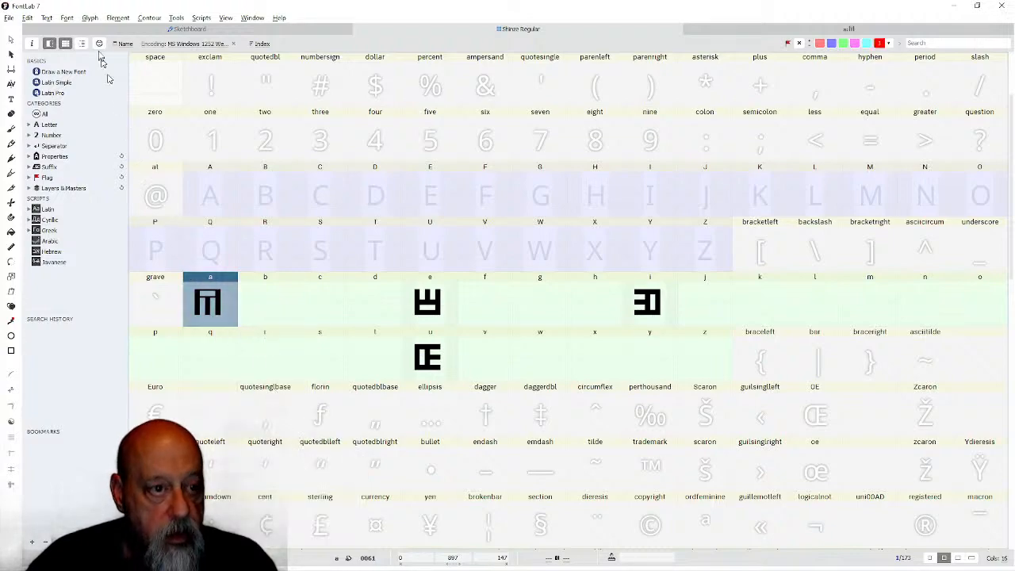
# Save the font as a new version named LogoSyllabaryDesign.v1.1.vfc in the Conlangs folder.
pyautogui.click(10, 19)
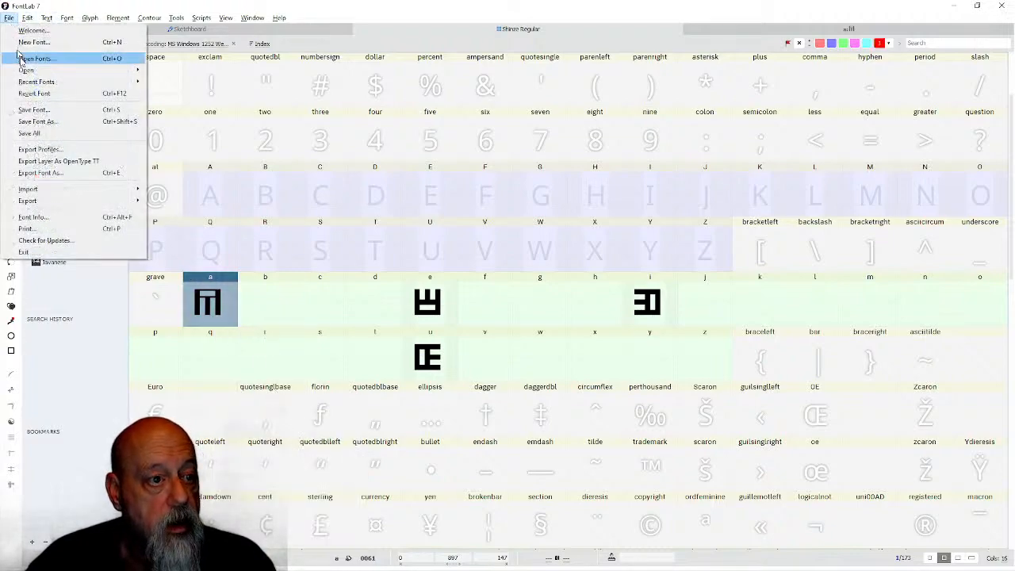
pyautogui.click(37, 123)
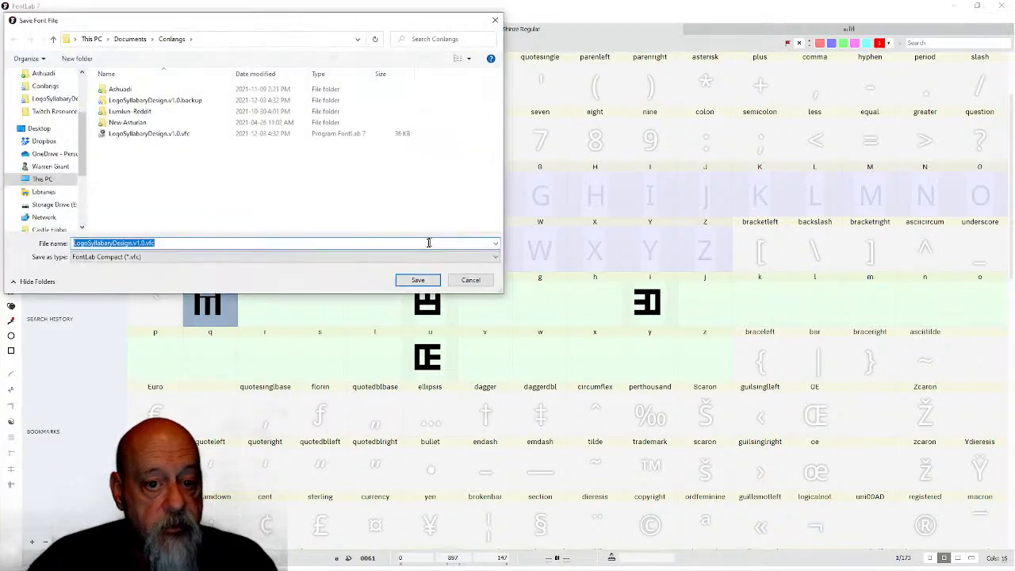
pyautogui.click(142, 244)
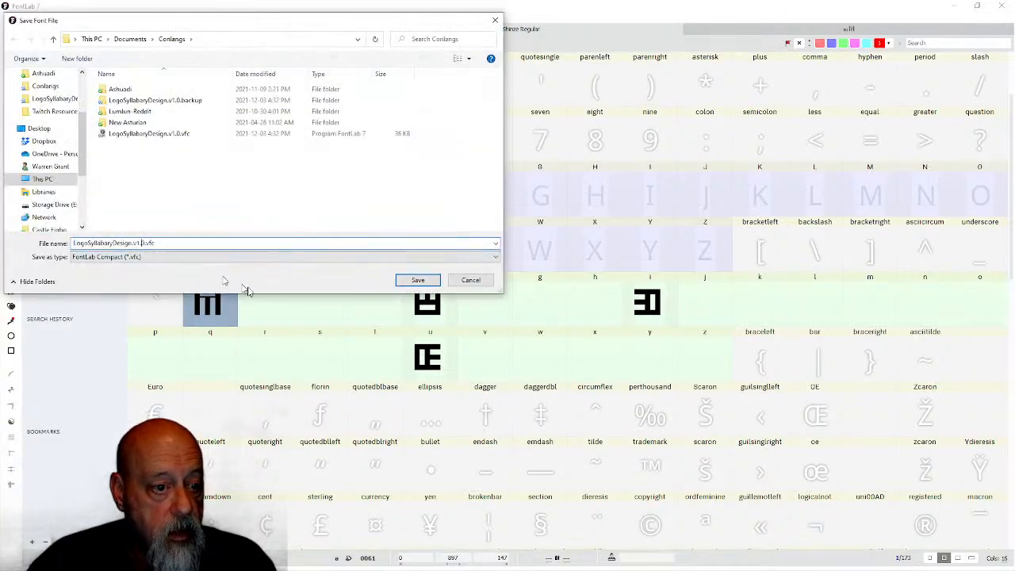
pyautogui.press('Delete')
pyautogui.write('1')
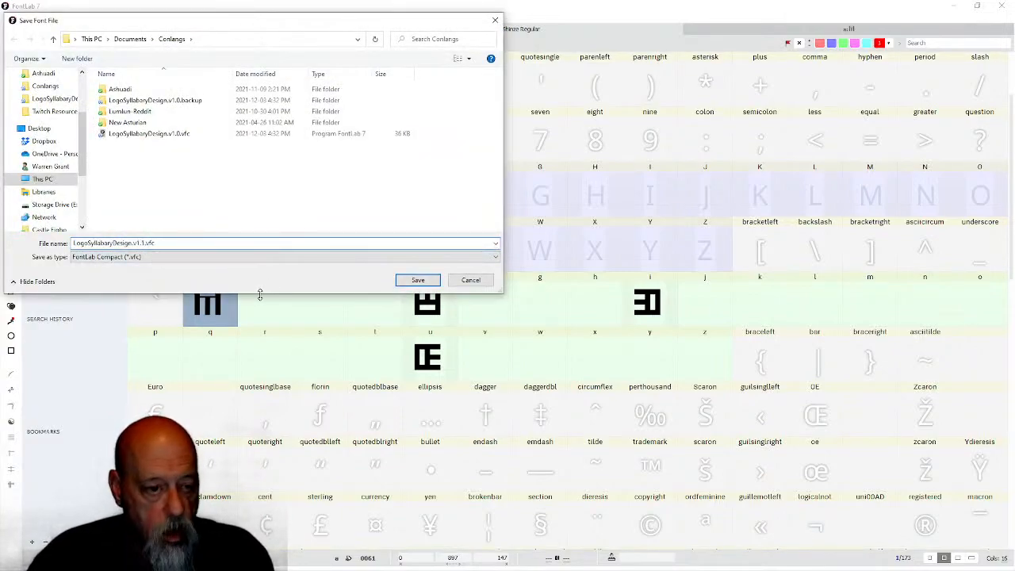
pyautogui.click(418, 280)
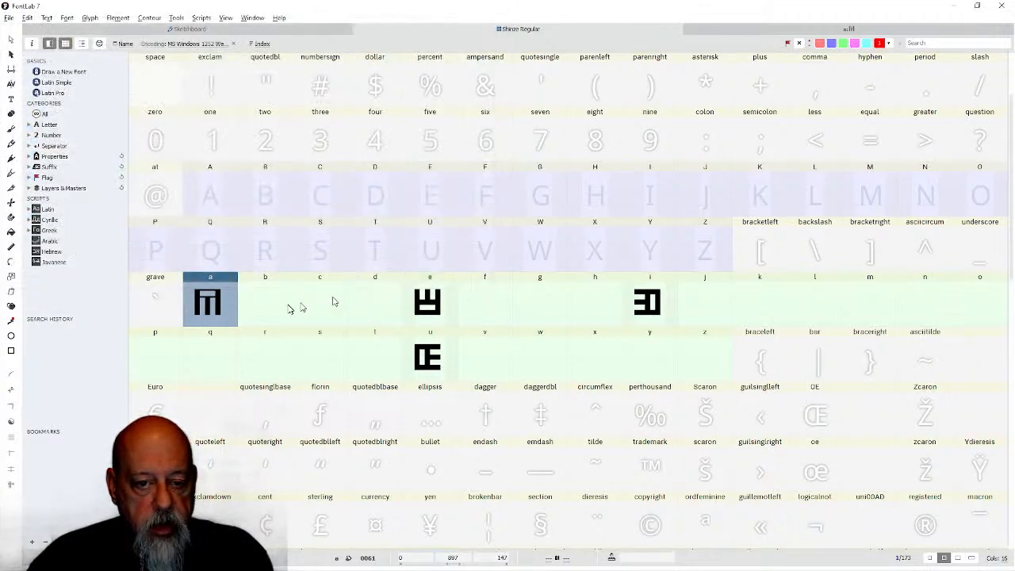
# In glyph e, lower the counter's edges to Y 50 and about Y 200, and extend both upper notches down to Y 250.
pyautogui.click(428, 312)
pyautogui.doubleClick(429, 312)
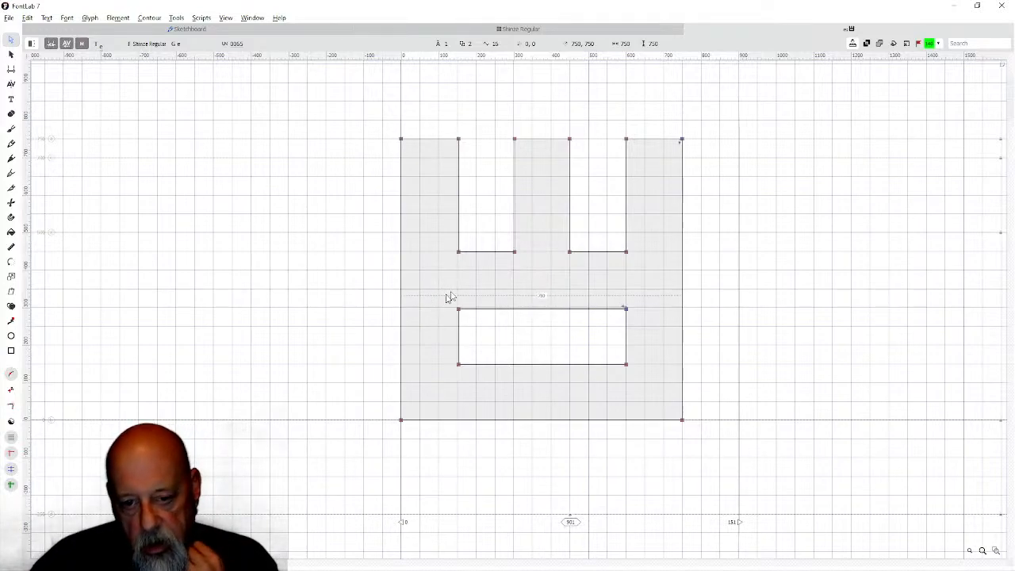
pyautogui.moveTo(420, 349); pyautogui.dragTo(626, 403)
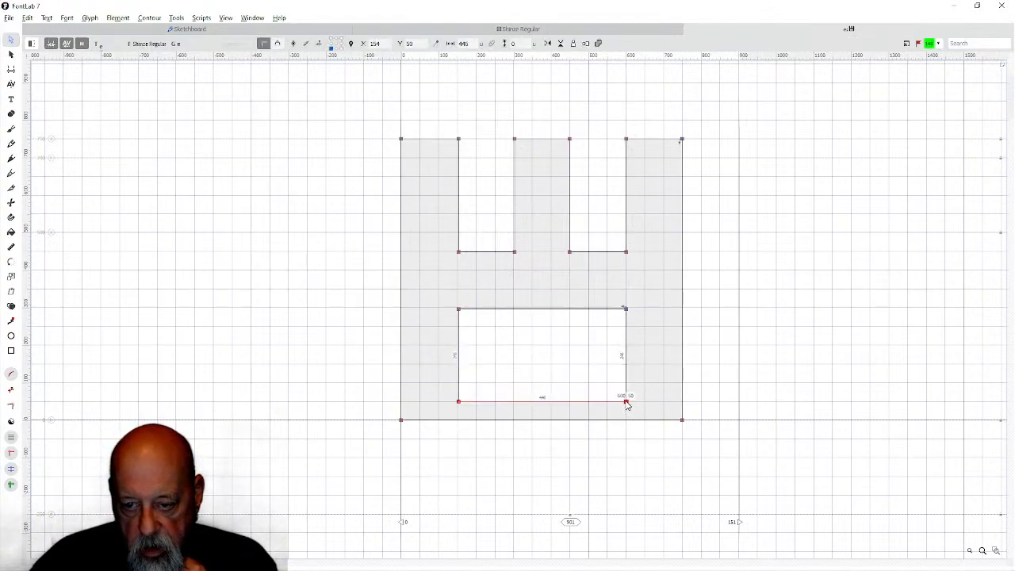
pyautogui.moveTo(440, 294); pyautogui.dragTo(624, 346)
pyautogui.moveTo(447, 240); pyautogui.dragTo(620, 330)
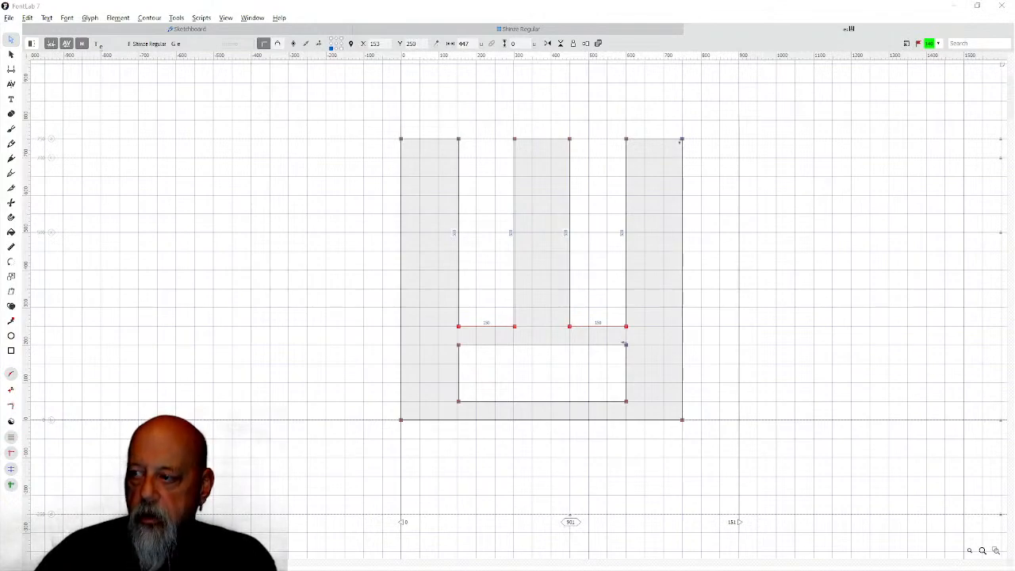
# Return to the font overview and flag glyph e red.
pyautogui.click(536, 28)
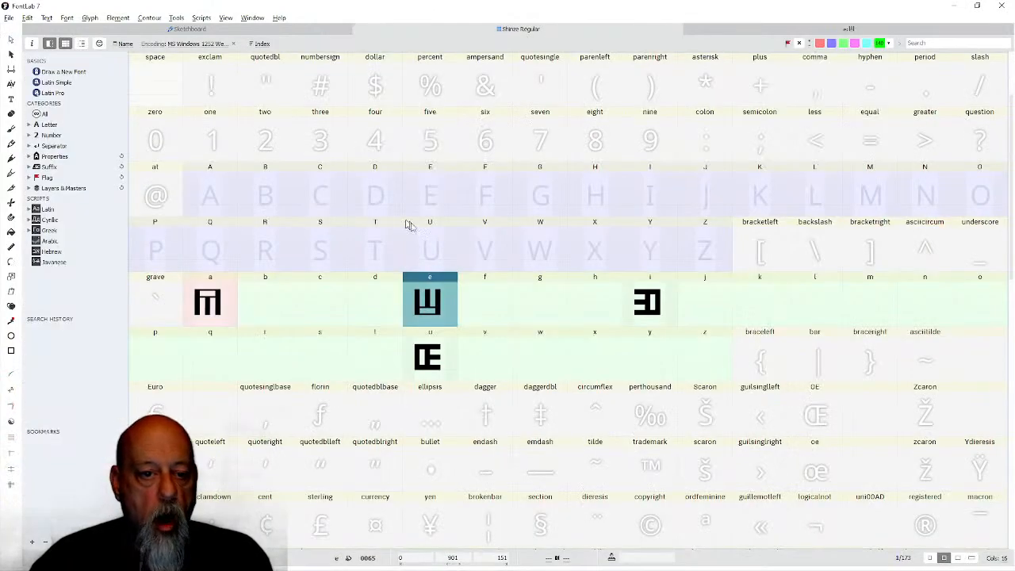
pyautogui.rightClick(436, 309)
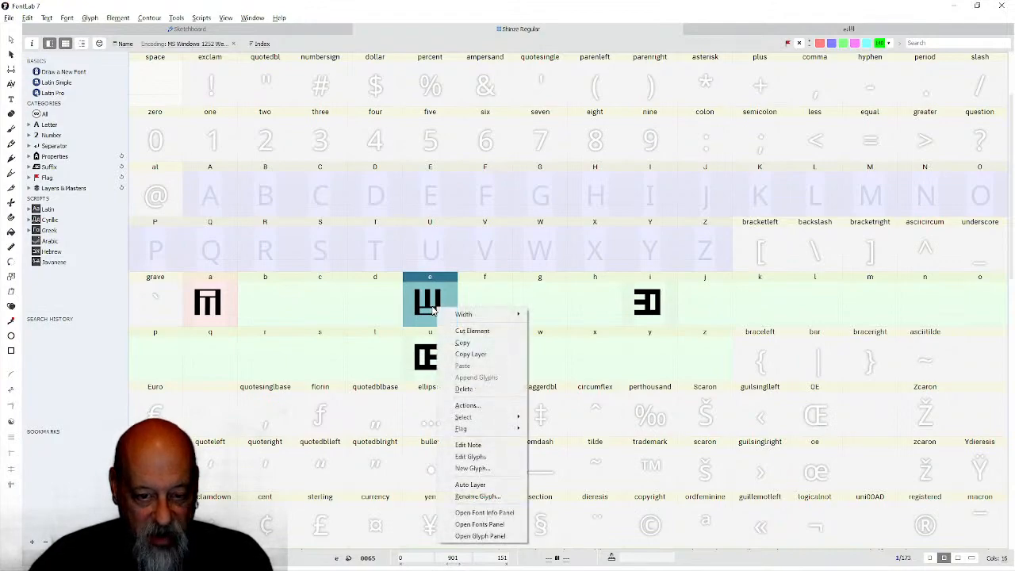
pyautogui.moveTo(461, 429)
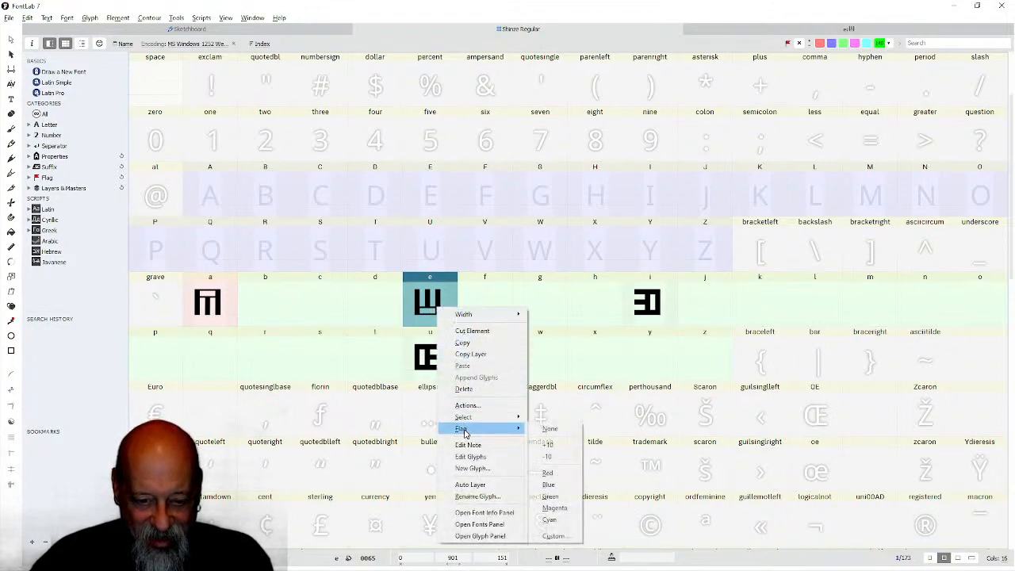
pyautogui.click(557, 472)
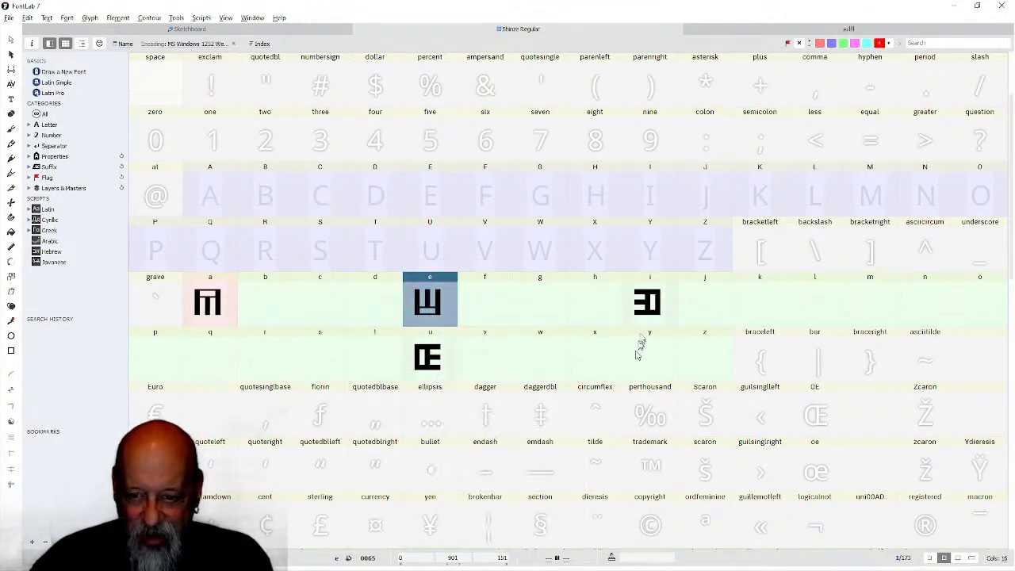
# In glyph i, move the openings' outer edges to Y 700 and about Y 50, and thin the middle bar to between Y 350 and 400.
pyautogui.click(645, 306)
pyautogui.doubleClick(644, 306)
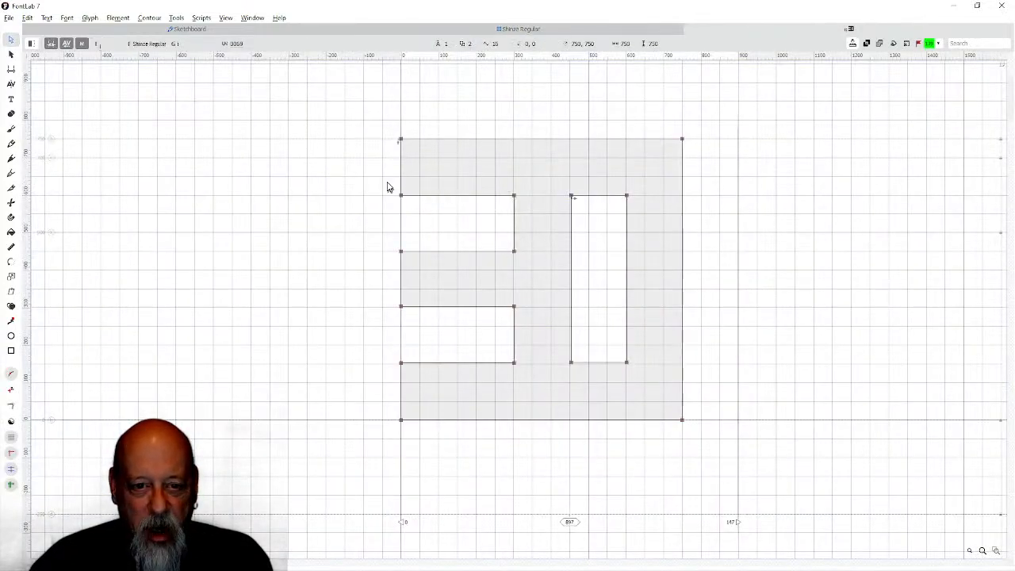
pyautogui.moveTo(387, 184); pyautogui.dragTo(627, 158)
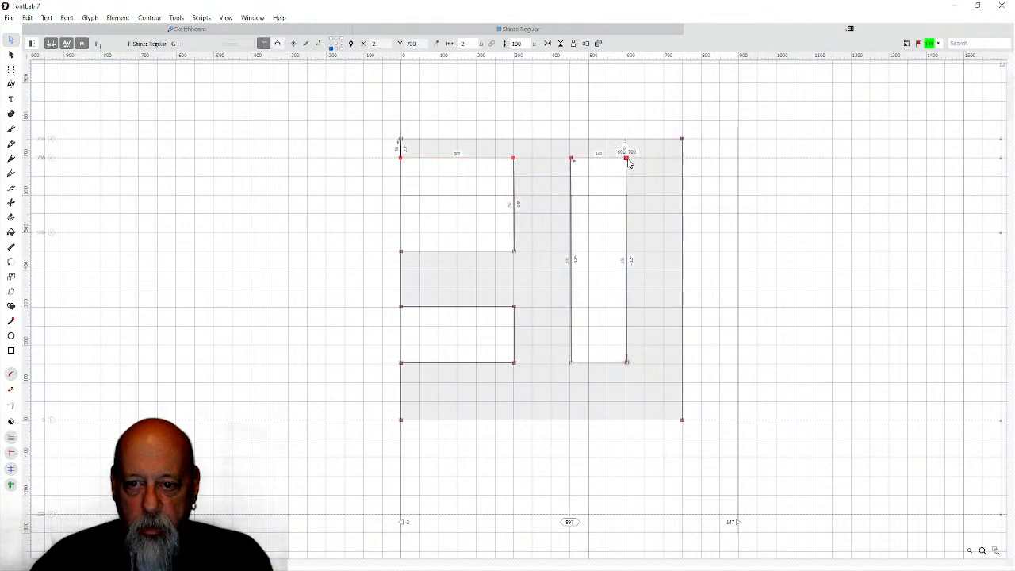
pyautogui.moveTo(389, 354); pyautogui.dragTo(629, 407)
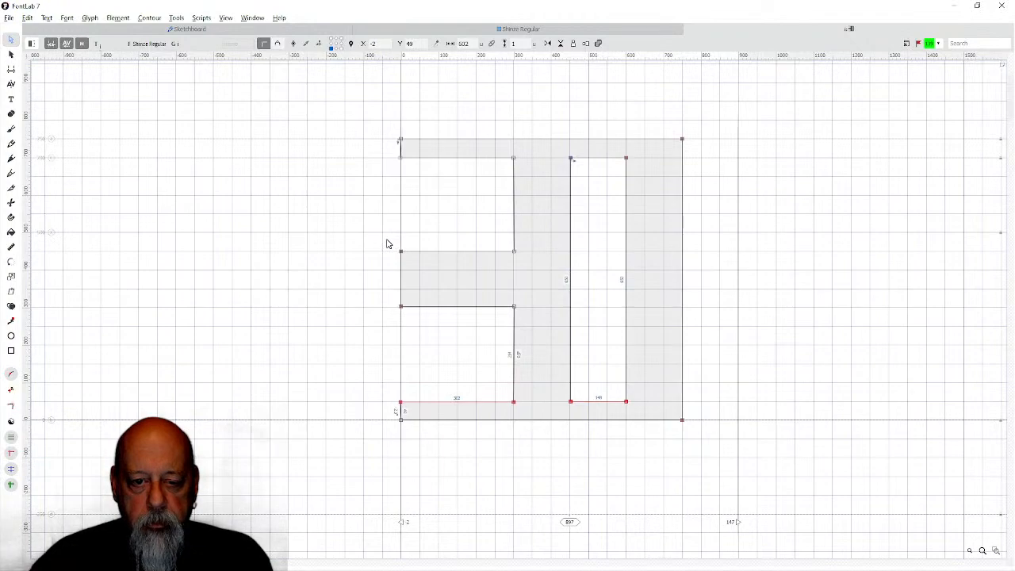
pyautogui.moveTo(387, 243); pyautogui.dragTo(513, 273)
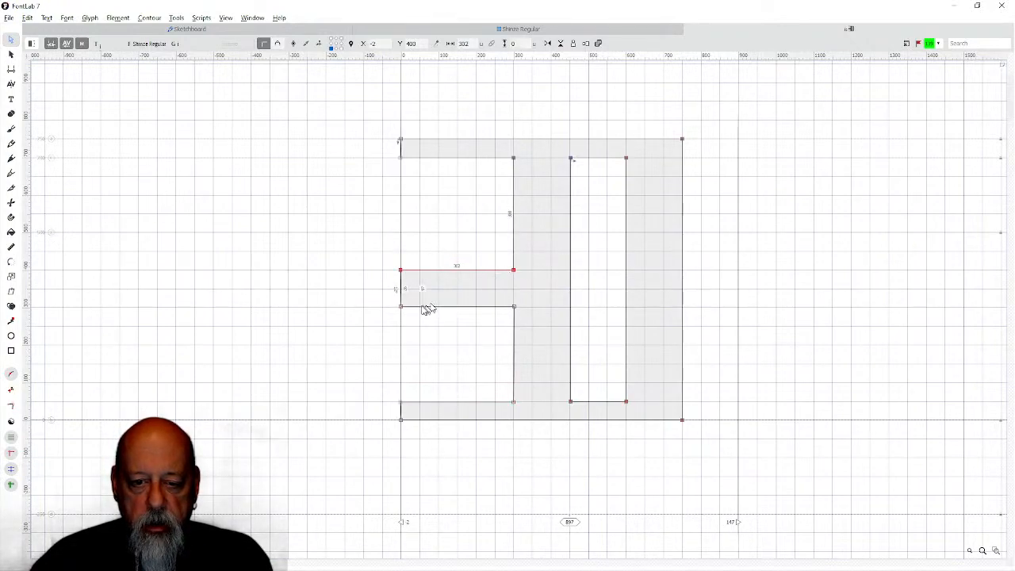
pyautogui.moveTo(398, 307); pyautogui.dragTo(515, 288)
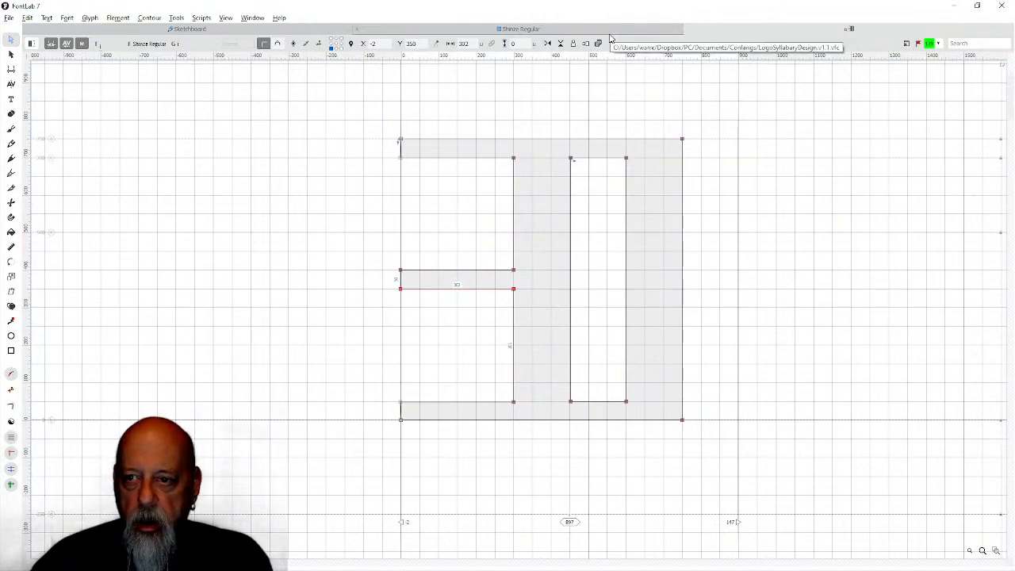
pyautogui.click(609, 37)
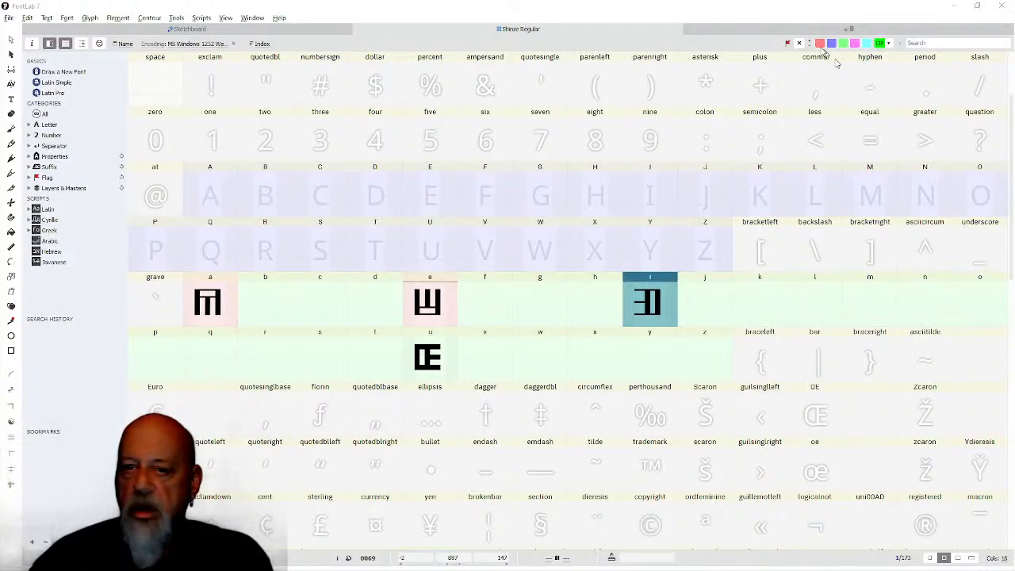
pyautogui.click(759, 28)
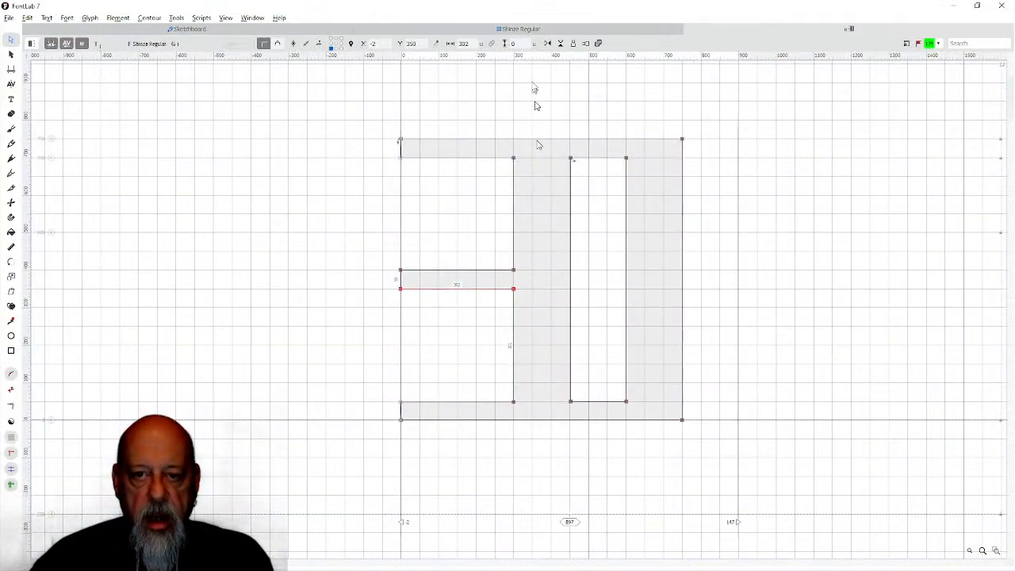
pyautogui.click(518, 29)
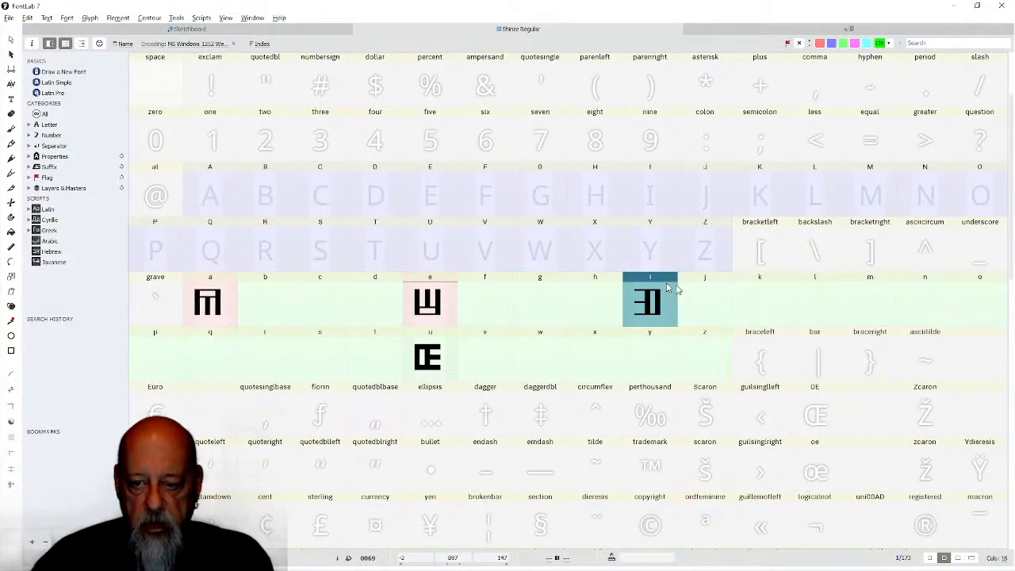
# In glyph u, extend the counter and notches to Y 700 and Y 50, and narrow the middle bar to Y 350–400.
pyautogui.doubleClick(426, 364)
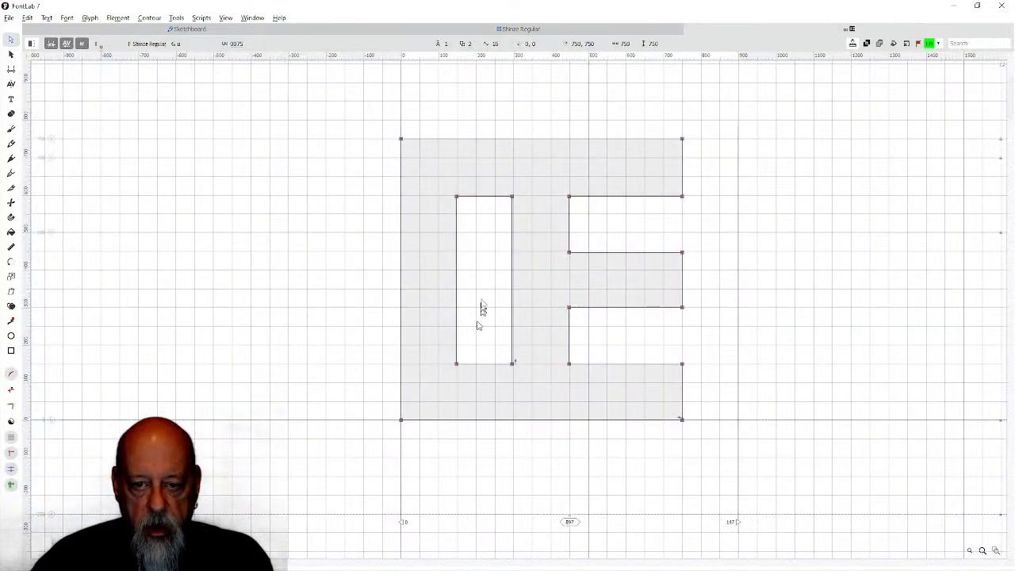
pyautogui.moveTo(443, 181); pyautogui.dragTo(684, 159)
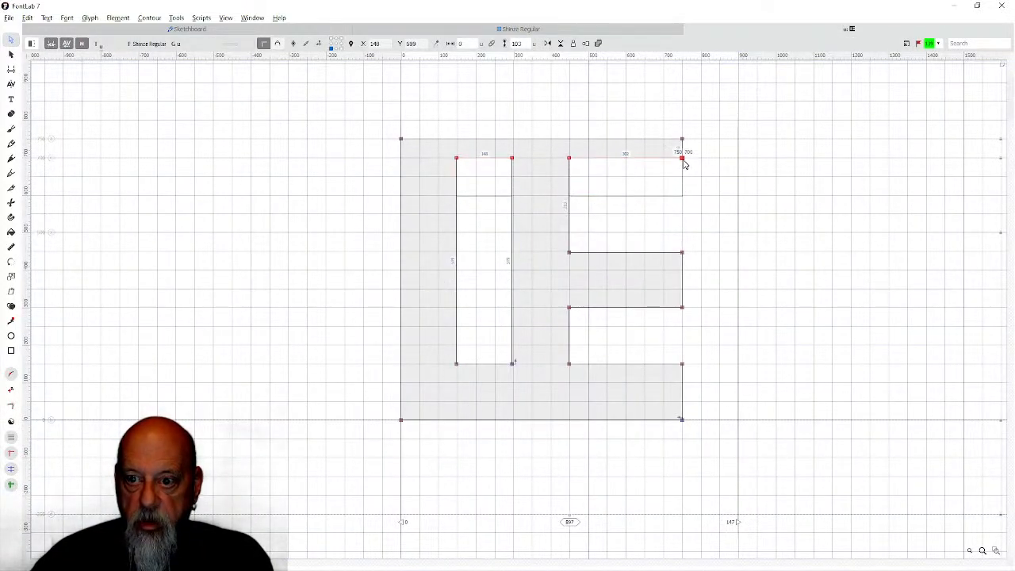
pyautogui.moveTo(450, 358); pyautogui.dragTo(680, 405)
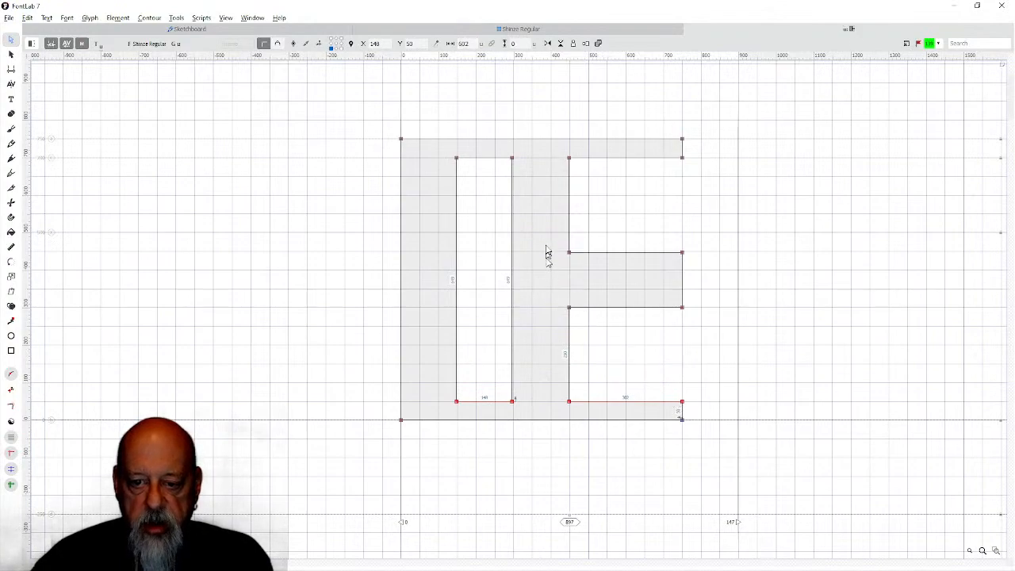
pyautogui.moveTo(546, 243); pyautogui.dragTo(683, 272)
pyautogui.moveTo(560, 295); pyautogui.dragTo(685, 292)
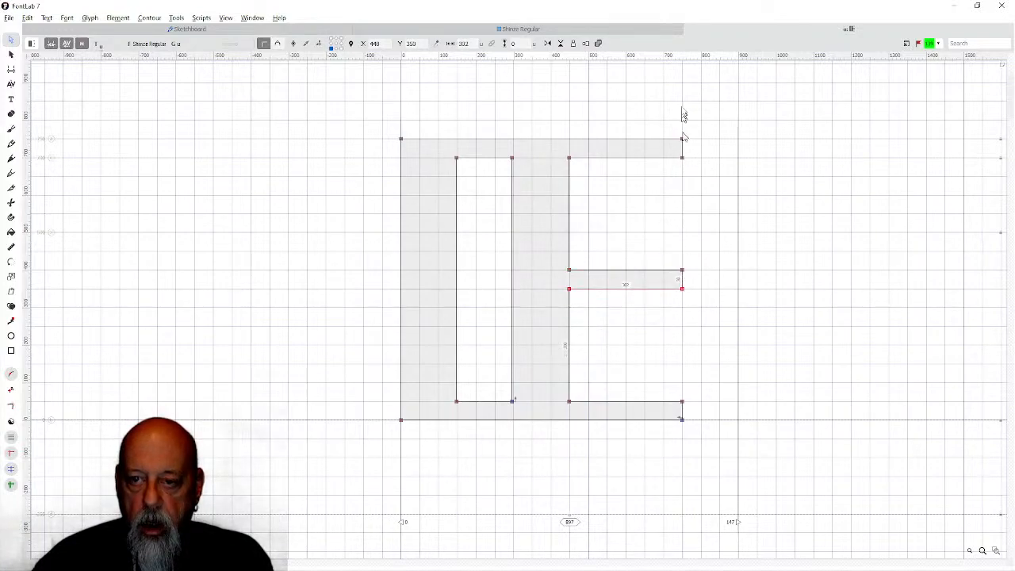
pyautogui.click(634, 30)
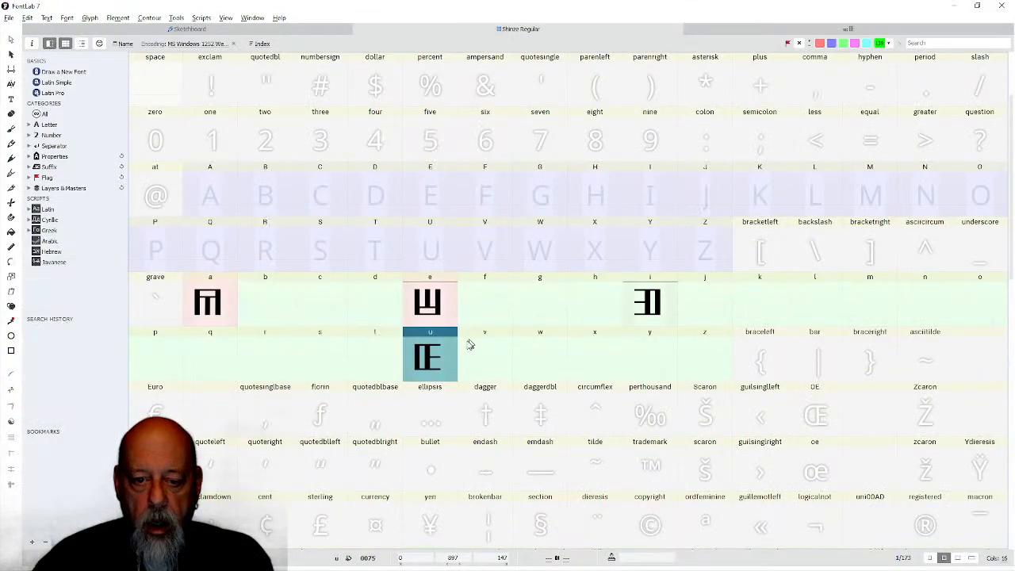
# Flag glyphs i and u red in the font overview.
pyautogui.click(637, 304)
pyautogui.rightClick(643, 305)
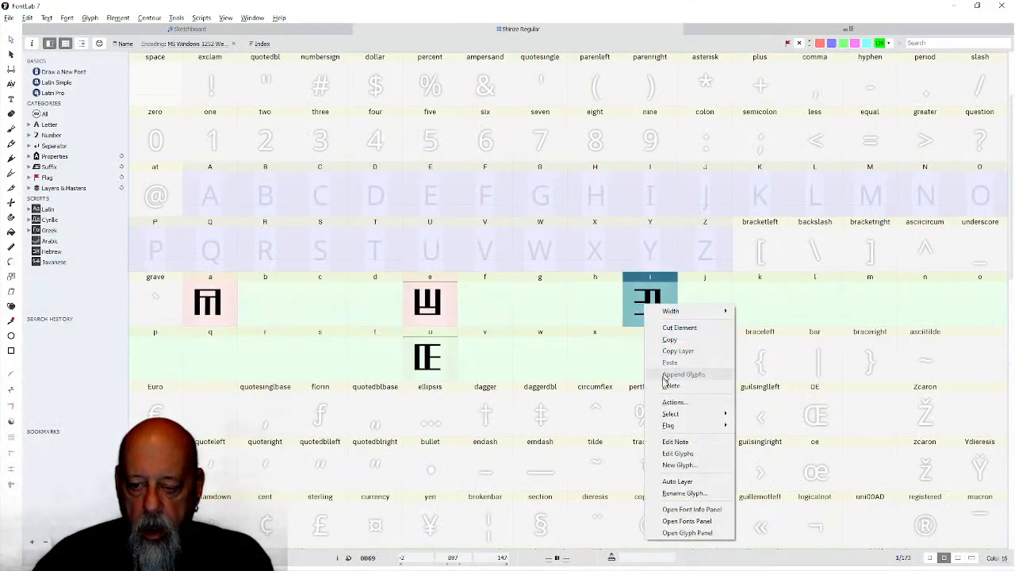
pyautogui.moveTo(670, 414)
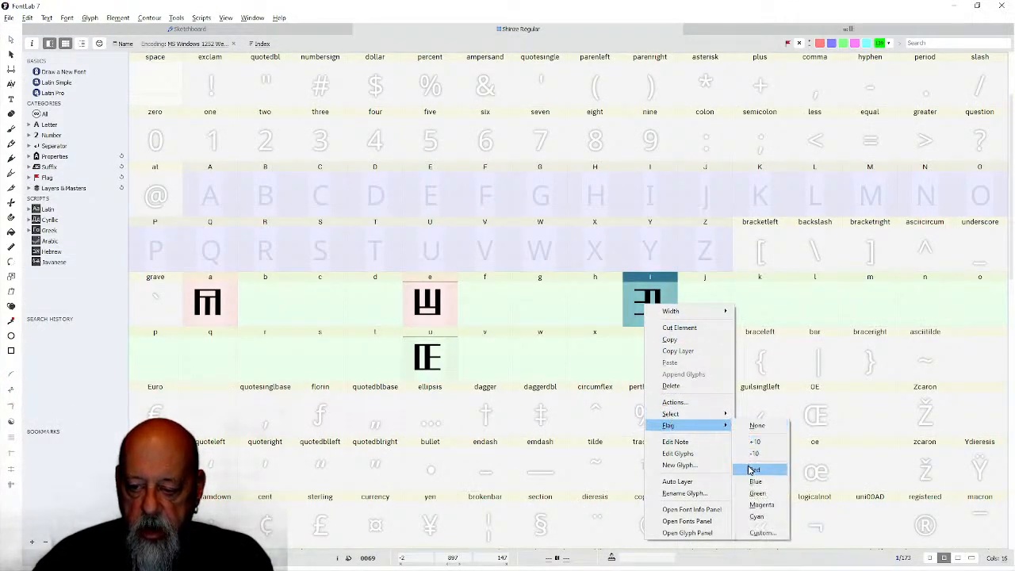
pyautogui.click(745, 469)
pyautogui.click(433, 366)
pyautogui.rightClick(436, 366)
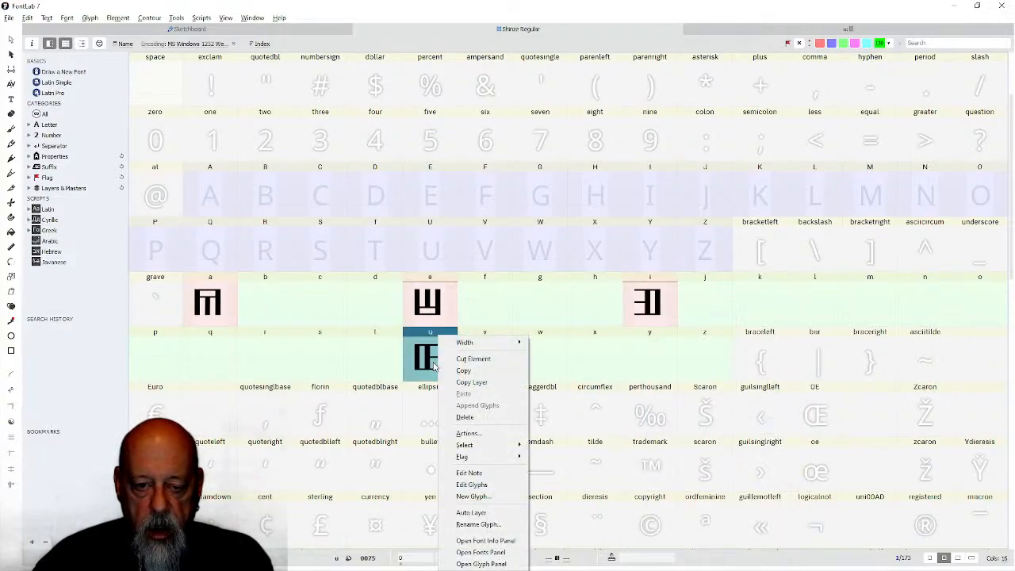
pyautogui.moveTo(468, 455)
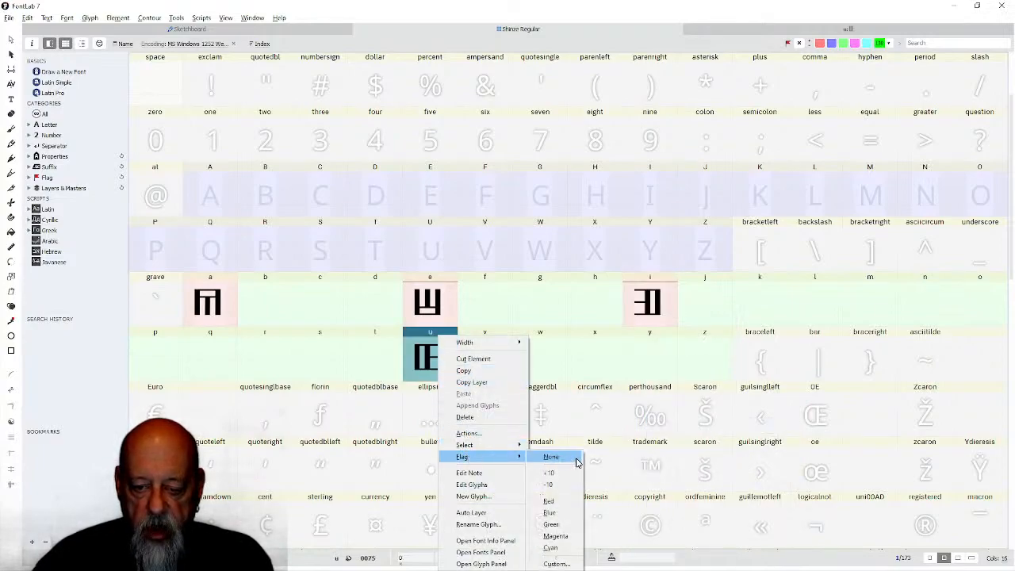
pyautogui.click(558, 495)
# In glyph mu, thin the bottom bar to Y 50, the middle bar to Y 350–400, and the upper bar's underside to Y 700.
pyautogui.scroll(-8, 558, 469)
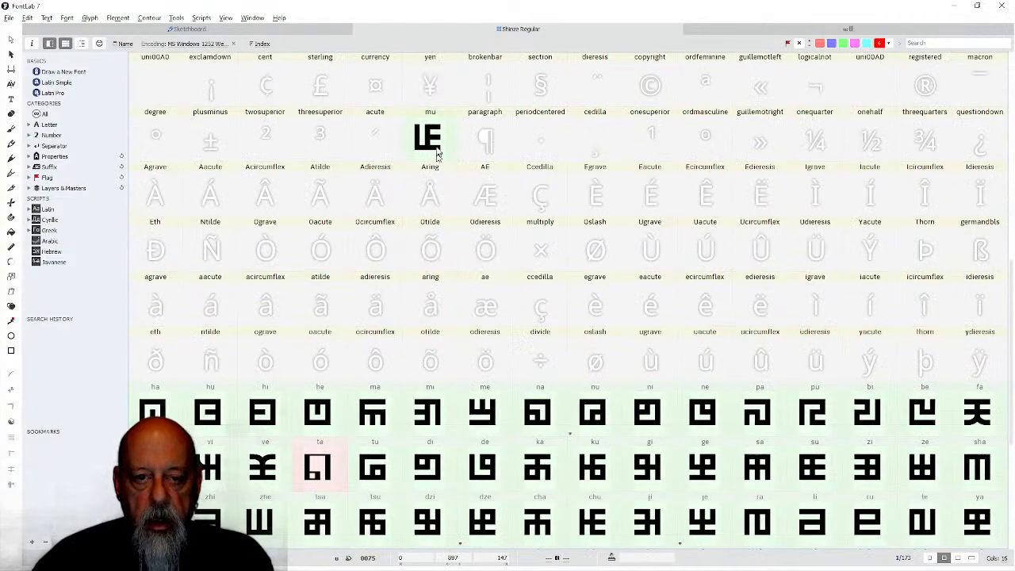
pyautogui.doubleClick(436, 154)
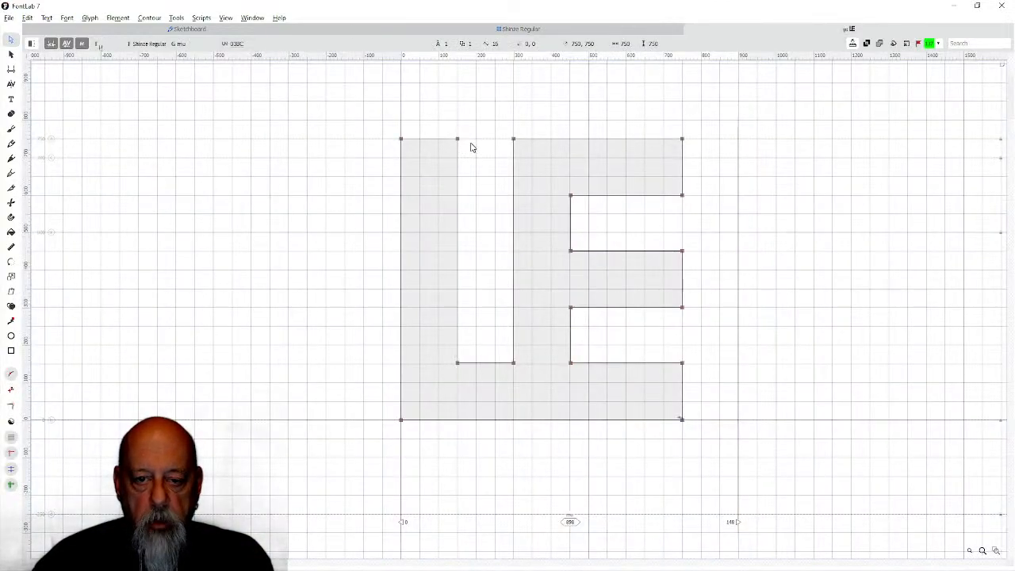
pyautogui.moveTo(430, 347); pyautogui.dragTo(516, 404)
pyautogui.moveTo(551, 344)
pyautogui.mouseDown()
pyautogui.moveTo(679, 367)
pyautogui.moveTo(690, 372)
pyautogui.moveTo(682, 369)
pyautogui.moveTo(682, 408)
pyautogui.mouseUp()
pyautogui.moveTo(568, 293); pyautogui.dragTo(685, 295)
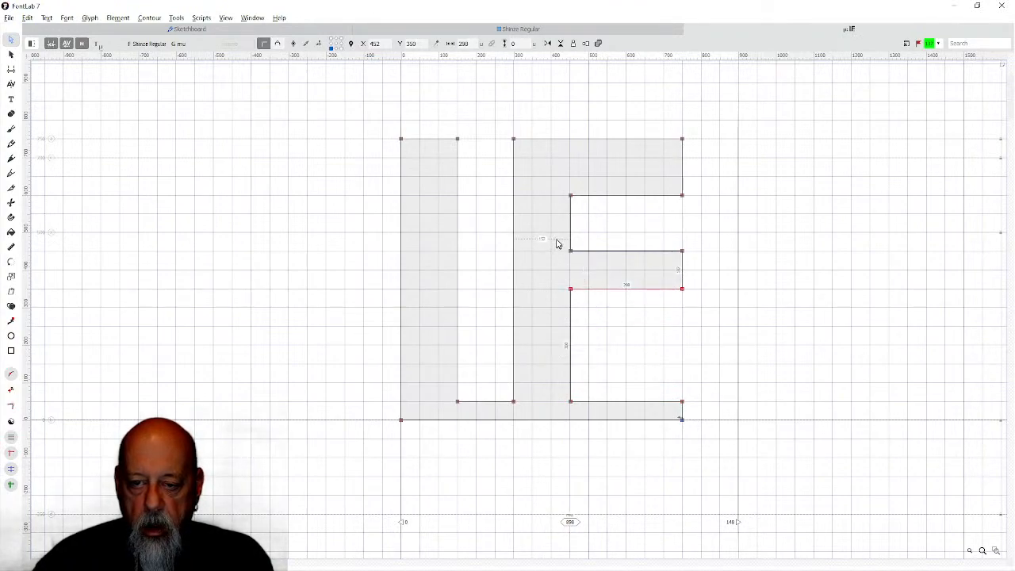
pyautogui.moveTo(557, 242); pyautogui.dragTo(676, 265)
pyautogui.moveTo(559, 181); pyautogui.dragTo(683, 164)
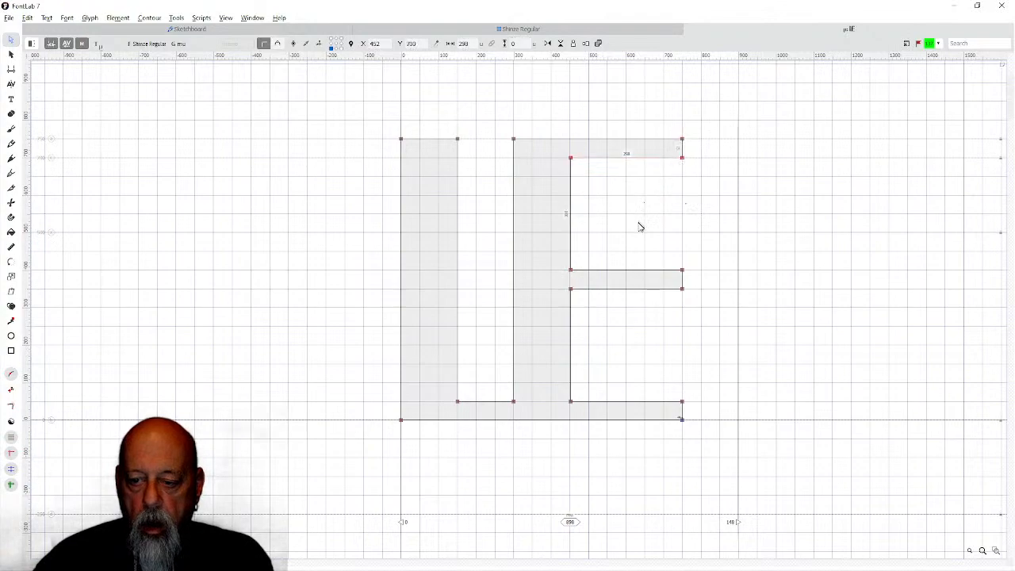
# Return to the font overview and flag glyph mu red.
pyautogui.click(546, 29)
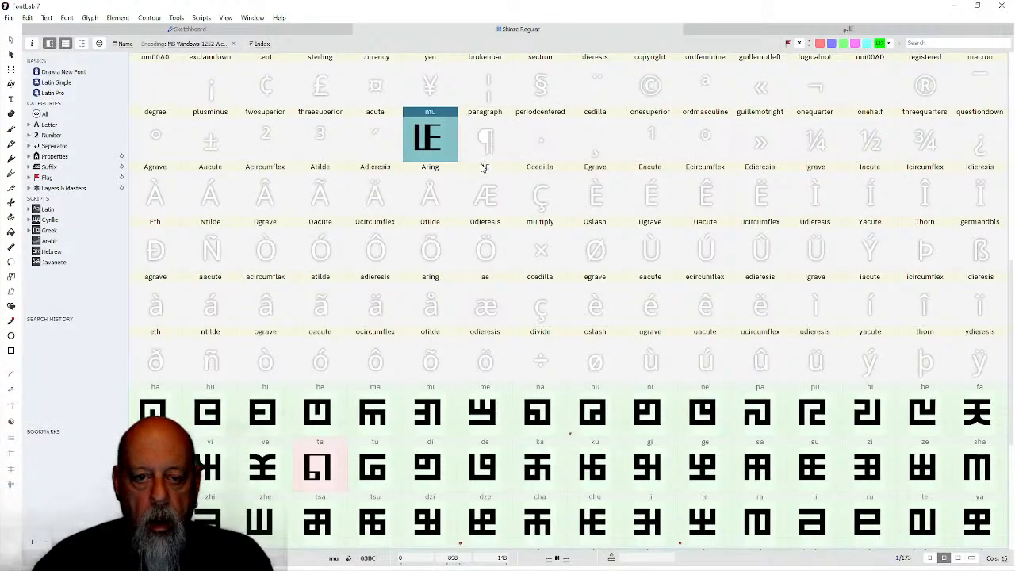
pyautogui.rightClick(448, 150)
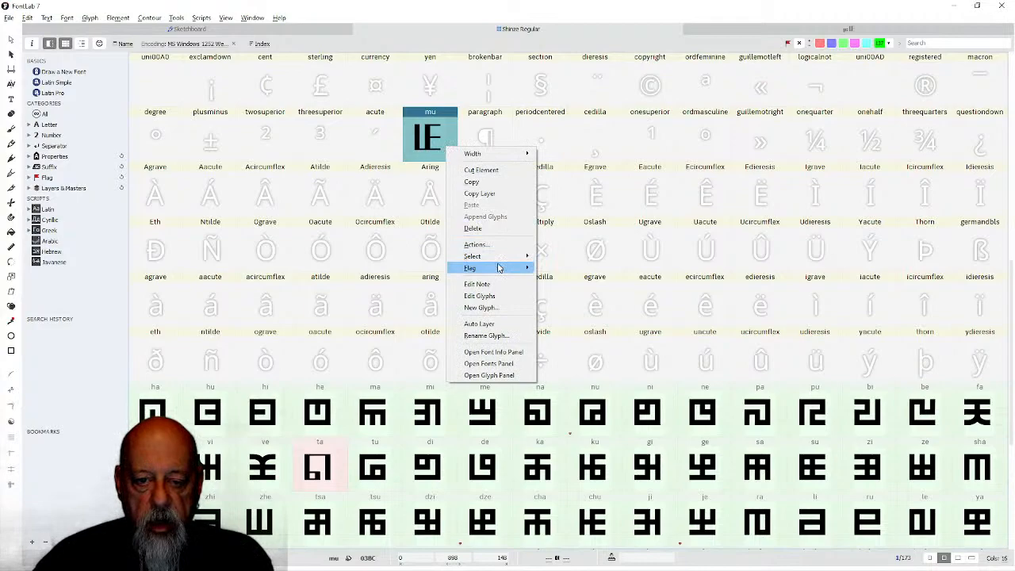
pyautogui.moveTo(500, 267)
pyautogui.click(572, 323)
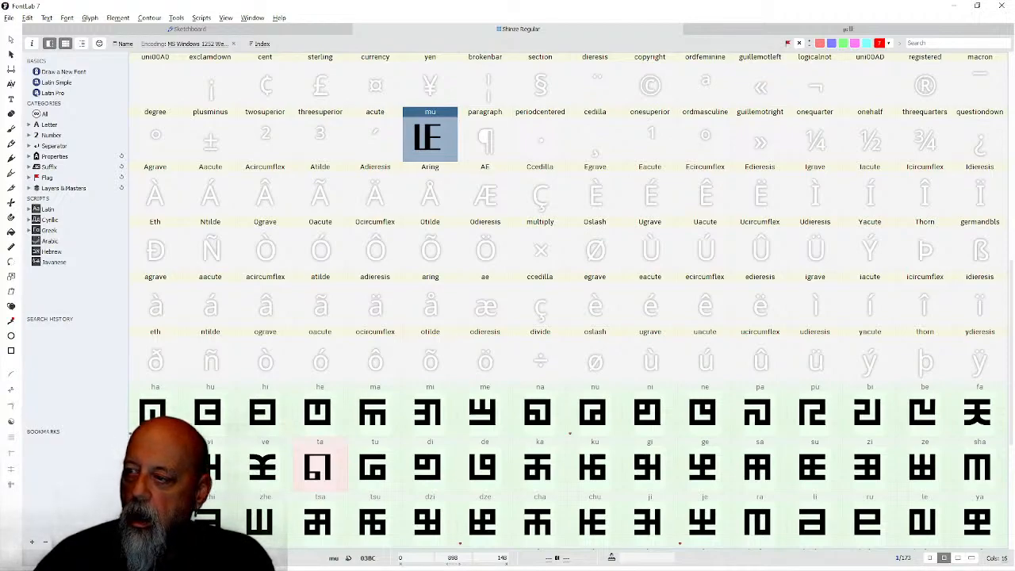
# In glyph ha, raise the counter's upper edge to Y 700 and lower its bottom edges to Y 50.
pyautogui.doubleClick(154, 408)
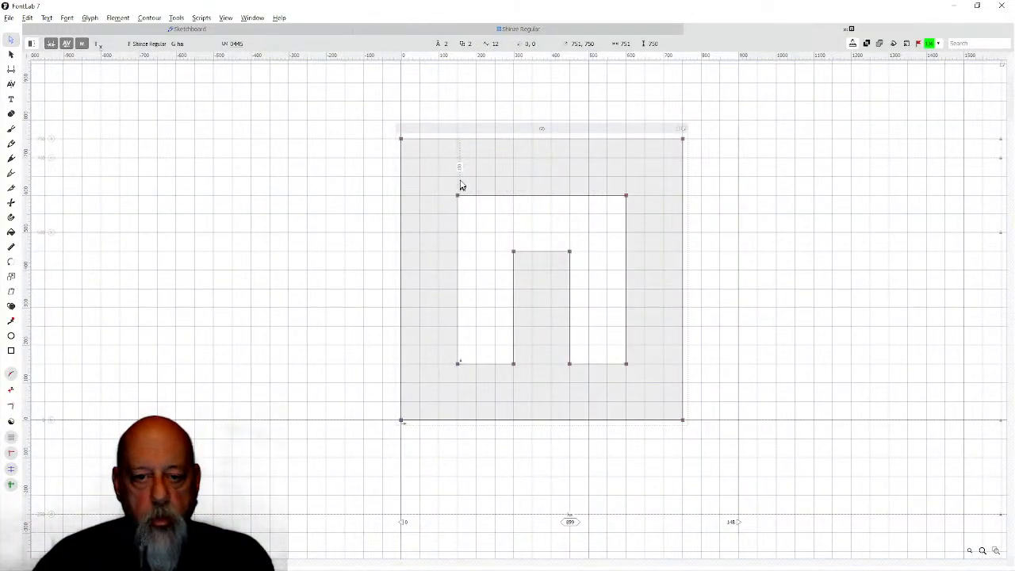
pyautogui.moveTo(444, 177); pyautogui.dragTo(627, 159)
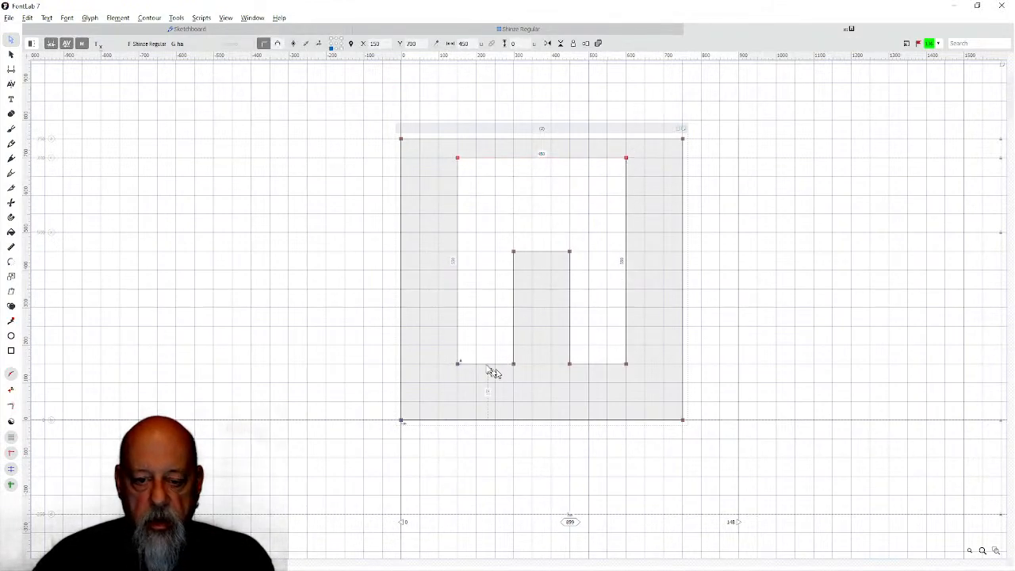
pyautogui.moveTo(444, 354); pyautogui.dragTo(627, 404)
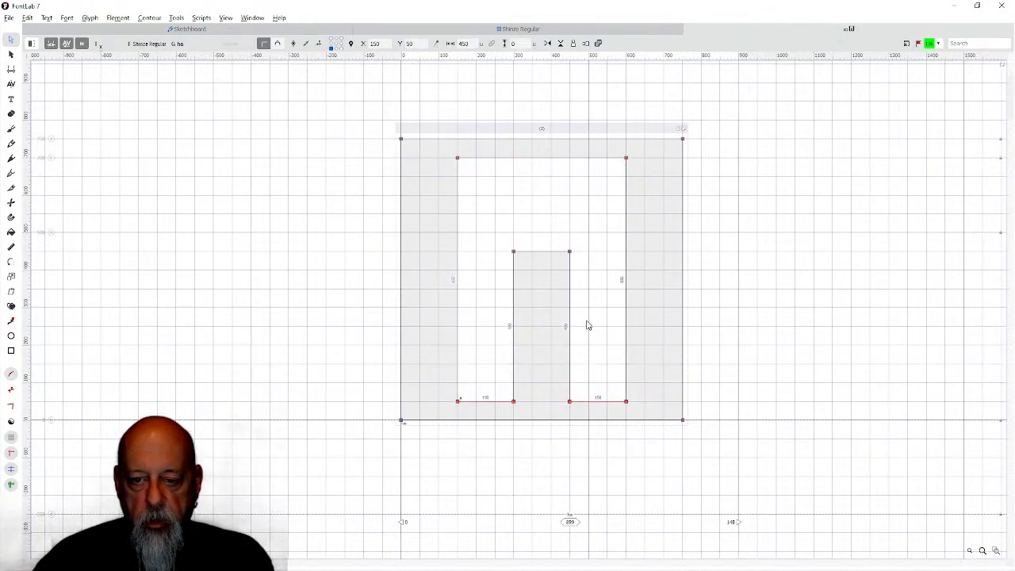
pyautogui.click(569, 32)
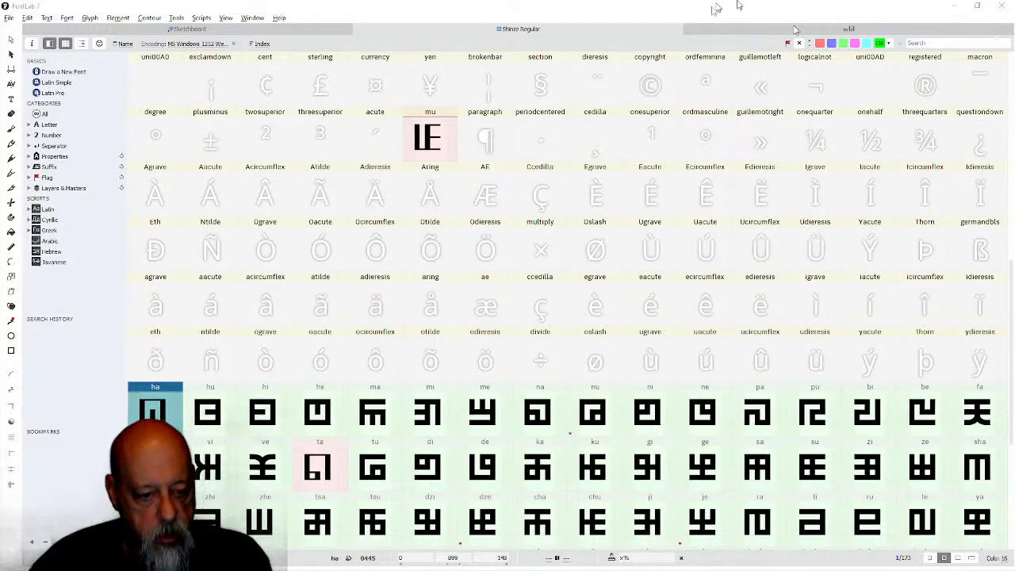
# In glyph hu, extend the counter to Y 700 and Y 50, and thin the inner bar to between Y 350 and 400.
pyautogui.doubleClick(208, 418)
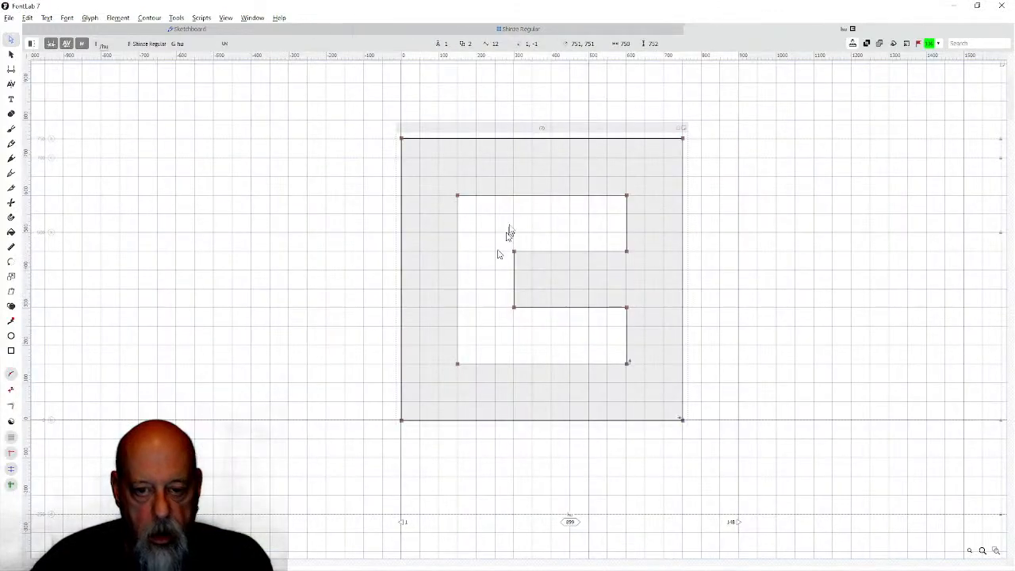
pyautogui.moveTo(446, 179); pyautogui.dragTo(627, 159)
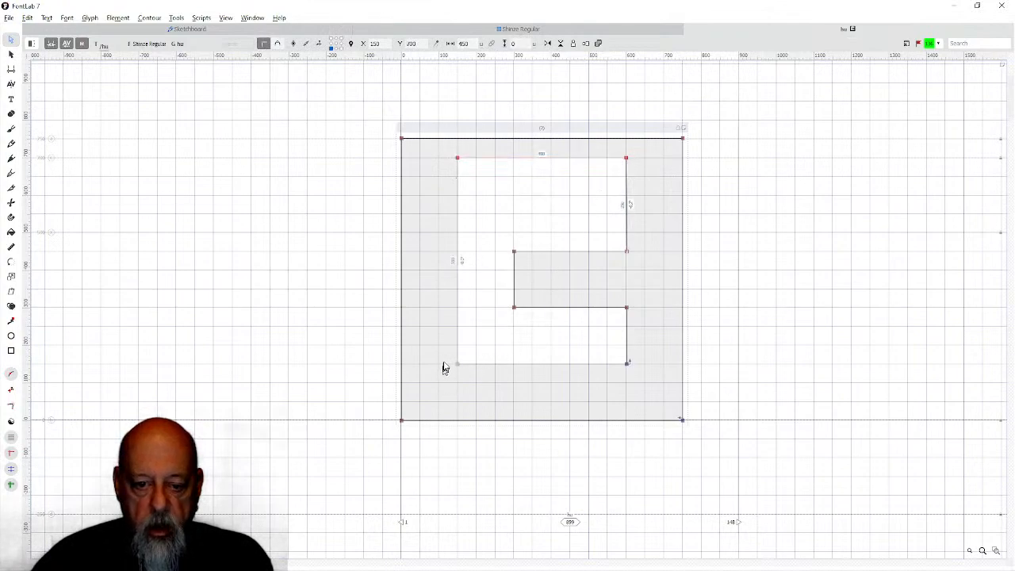
pyautogui.moveTo(444, 349); pyautogui.dragTo(627, 403)
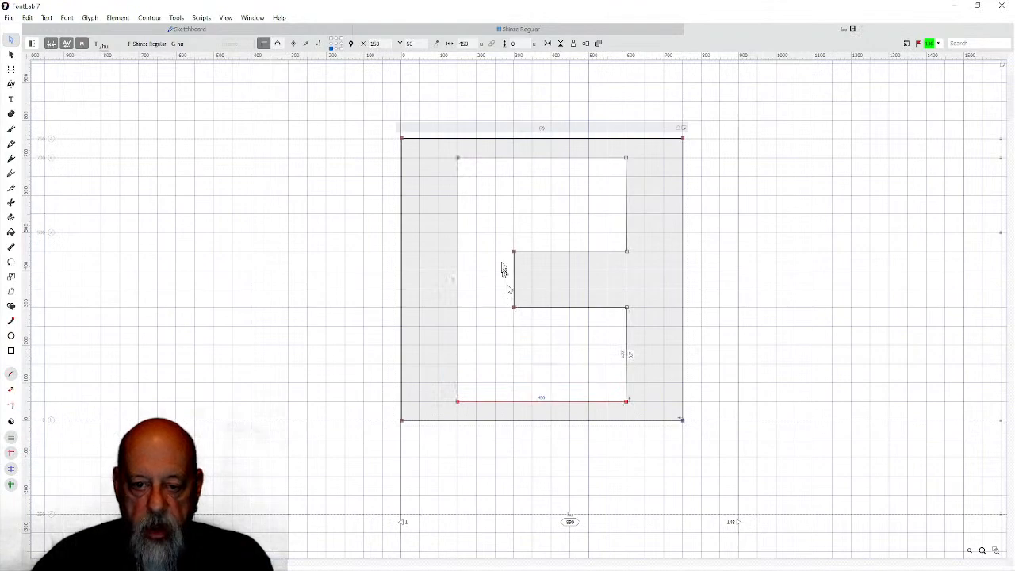
pyautogui.moveTo(504, 246); pyautogui.dragTo(626, 275)
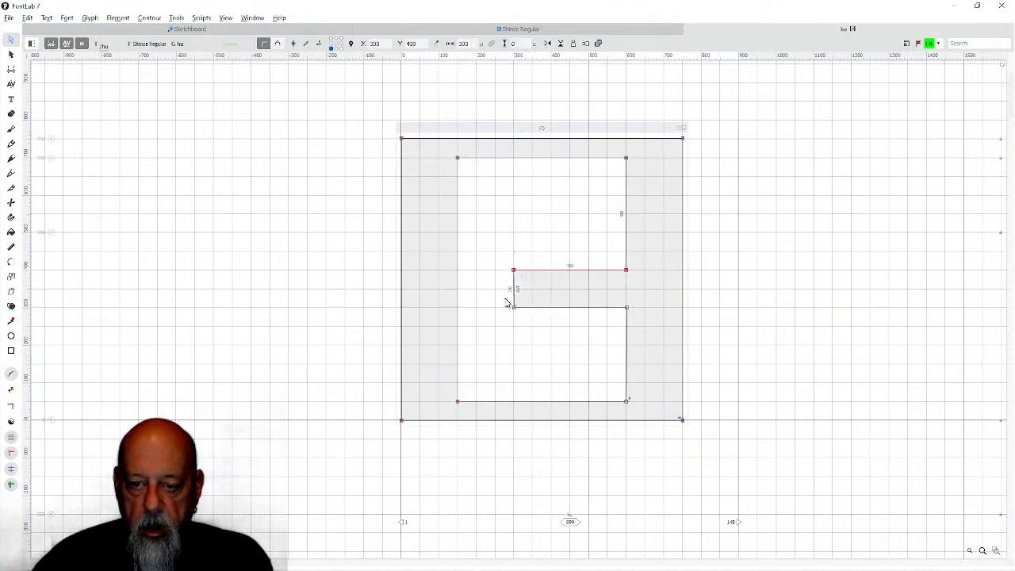
pyautogui.moveTo(507, 299); pyautogui.dragTo(625, 290)
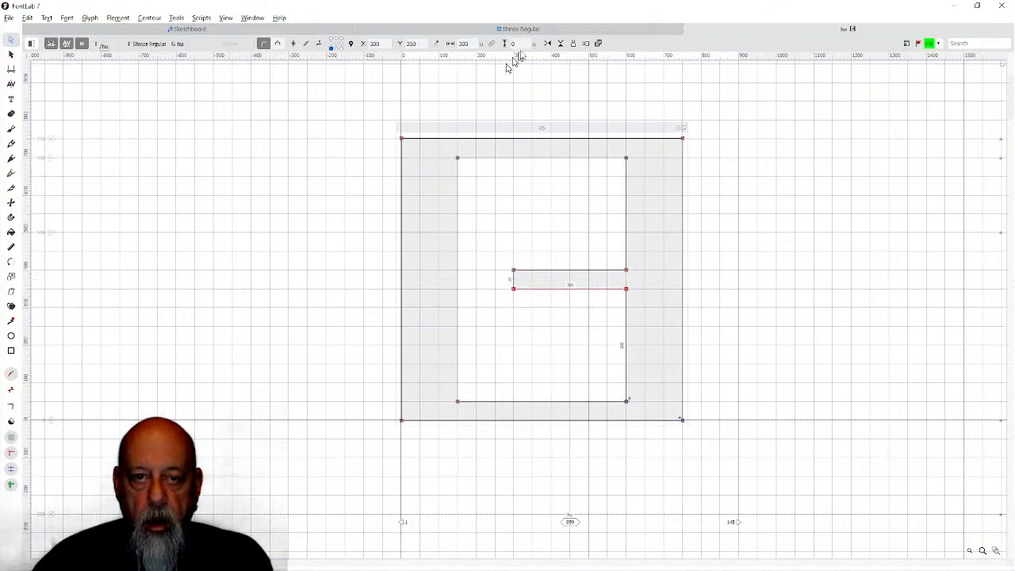
# In the font overview, flag glyphs ha and hu red together.
pyautogui.click(560, 30)
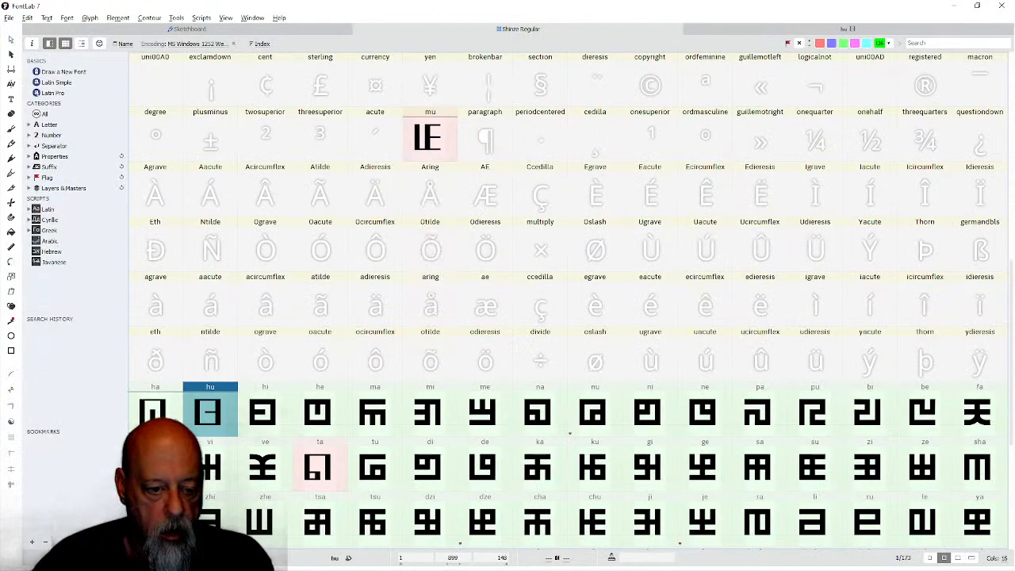
pyautogui.keyDown('shift'); pyautogui.click(211, 414); pyautogui.keyUp('shift')
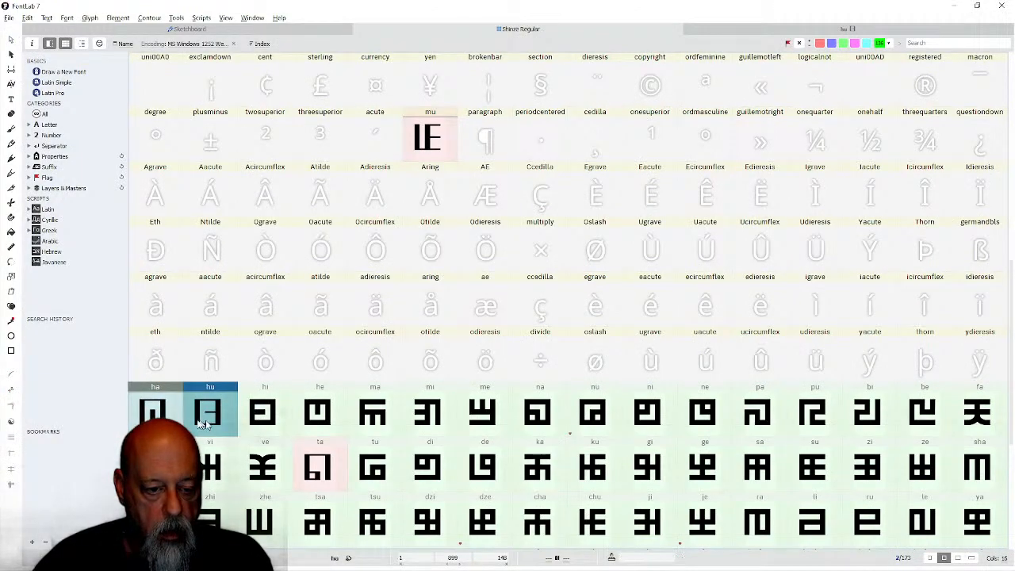
pyautogui.keyDown('shift'); pyautogui.click(159, 414); pyautogui.keyUp('shift')
pyautogui.rightClick(168, 412)
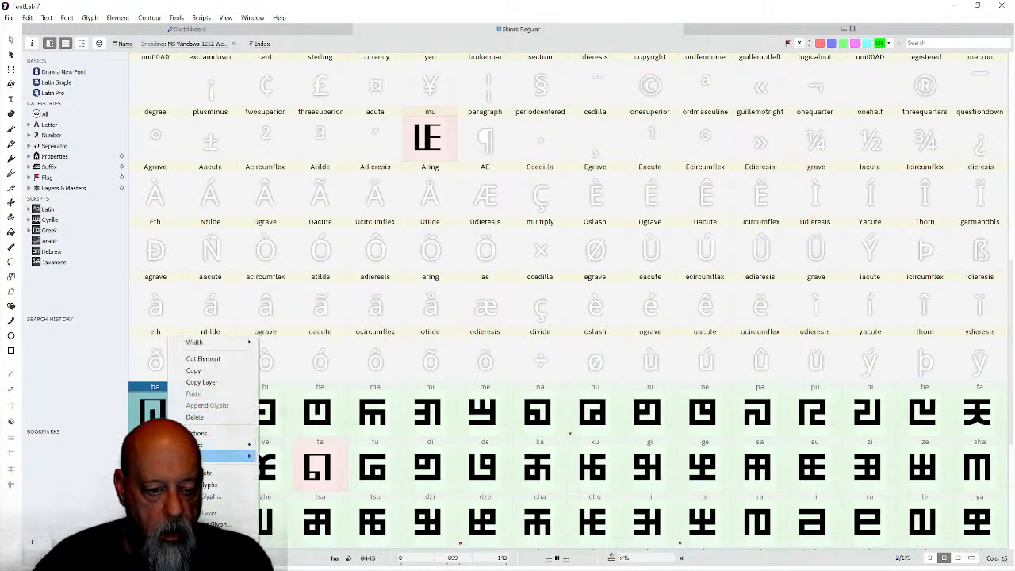
pyautogui.moveTo(252, 456)
pyautogui.click(298, 501)
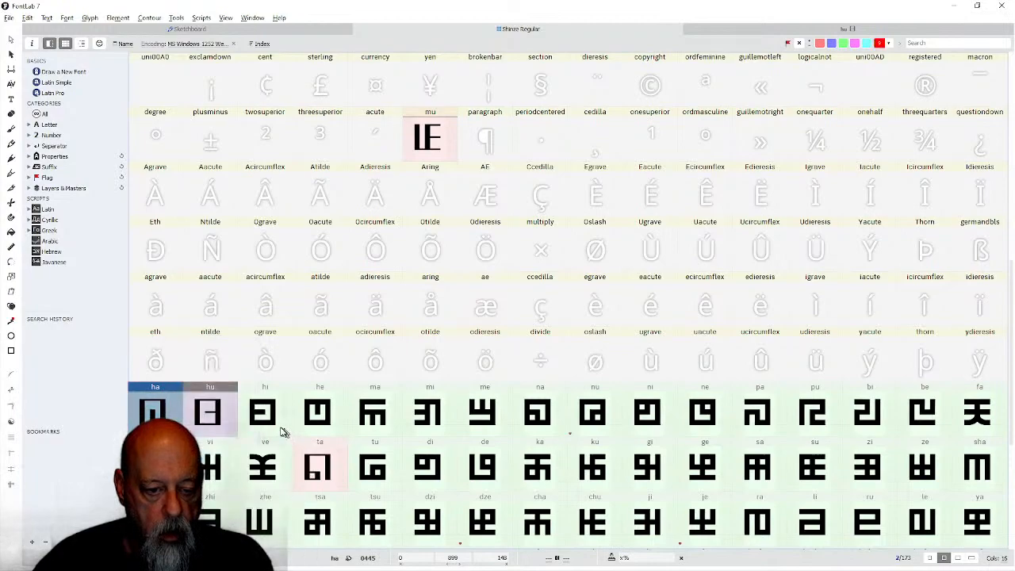
# In glyph hi, extend the counter to Y 700 and Y 50, and thin the inner bar with its upper edge at Y 400.
pyautogui.click(266, 431)
pyautogui.doubleClick(266, 431)
pyautogui.moveTo(450, 178); pyautogui.dragTo(628, 162)
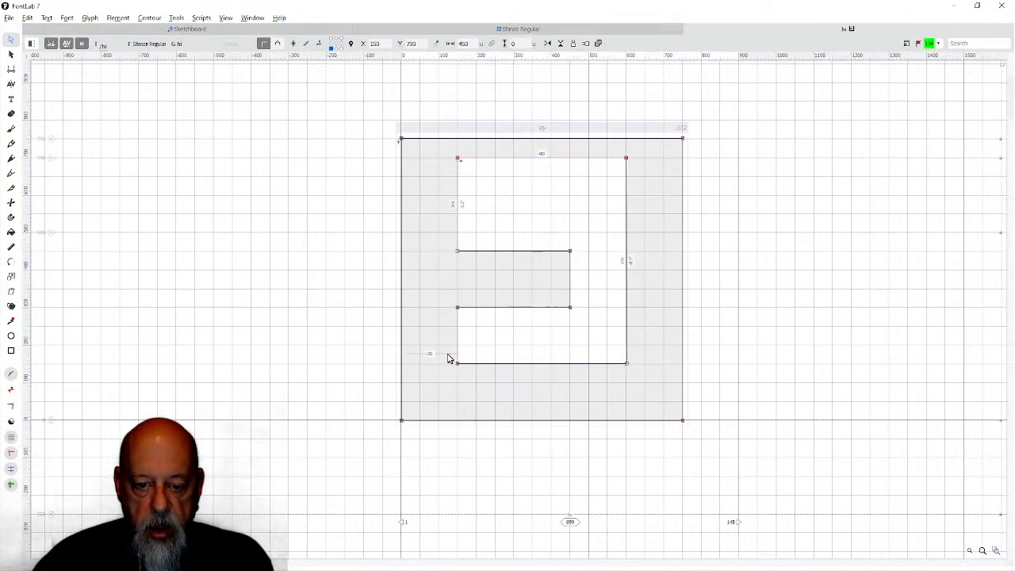
pyautogui.moveTo(448, 353); pyautogui.dragTo(625, 407)
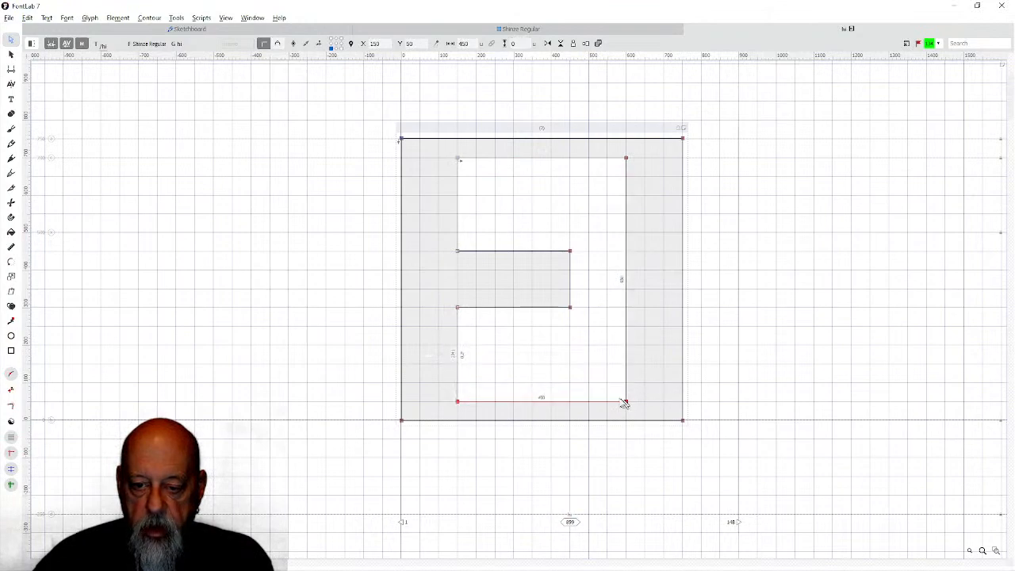
pyautogui.moveTo(442, 240); pyautogui.dragTo(570, 273)
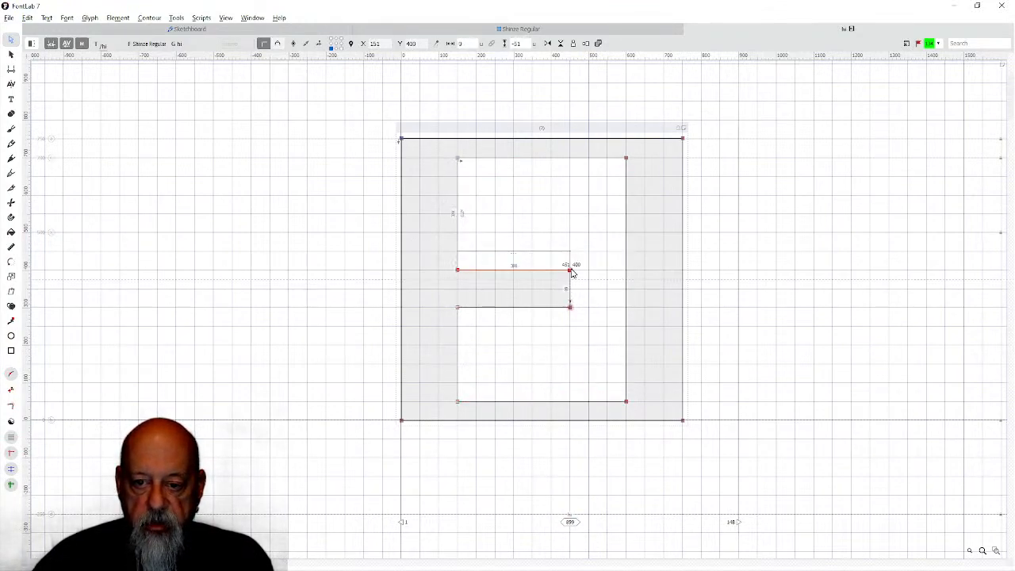
pyautogui.moveTo(450, 297)
pyautogui.mouseDown()
pyautogui.moveTo(581, 333)
pyautogui.moveTo(572, 294)
pyautogui.mouseUp()
# In glyph he, raise the counter's upper edges to Y 700 and lower its bottom edge to Y 50.
pyautogui.click(610, 32)
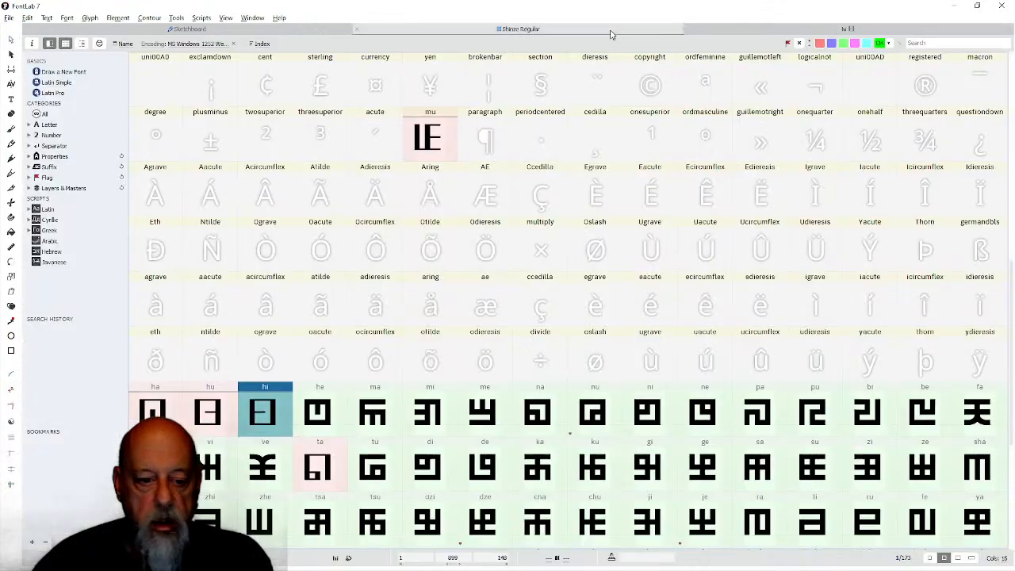
pyautogui.doubleClick(318, 411)
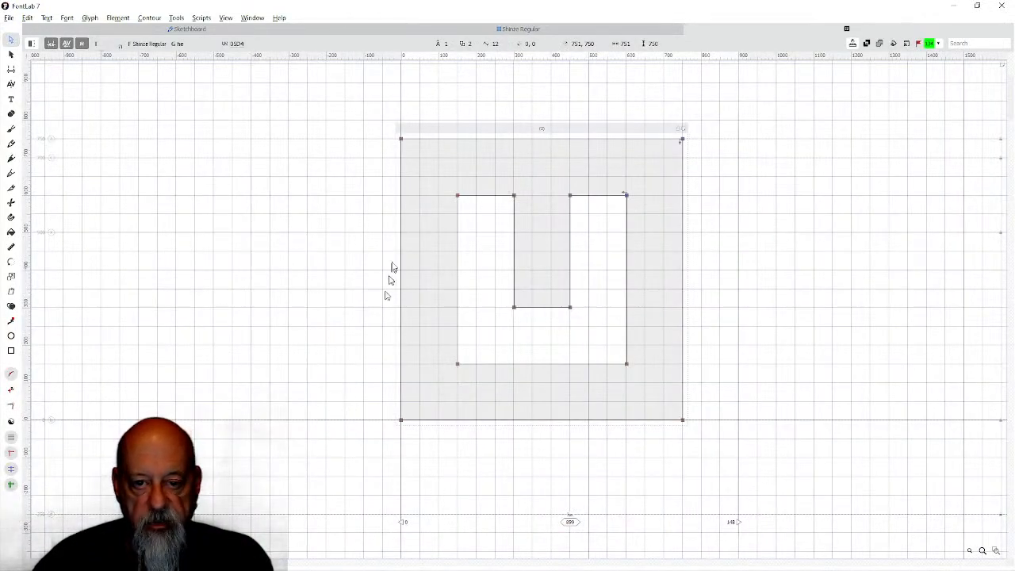
pyautogui.moveTo(448, 184); pyautogui.dragTo(627, 158)
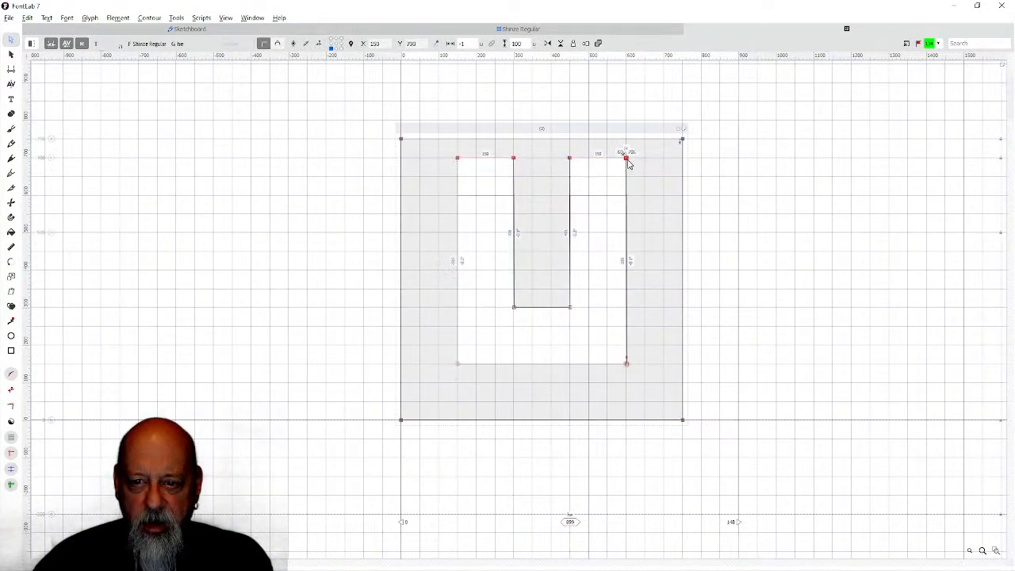
pyautogui.moveTo(444, 354); pyautogui.dragTo(626, 404)
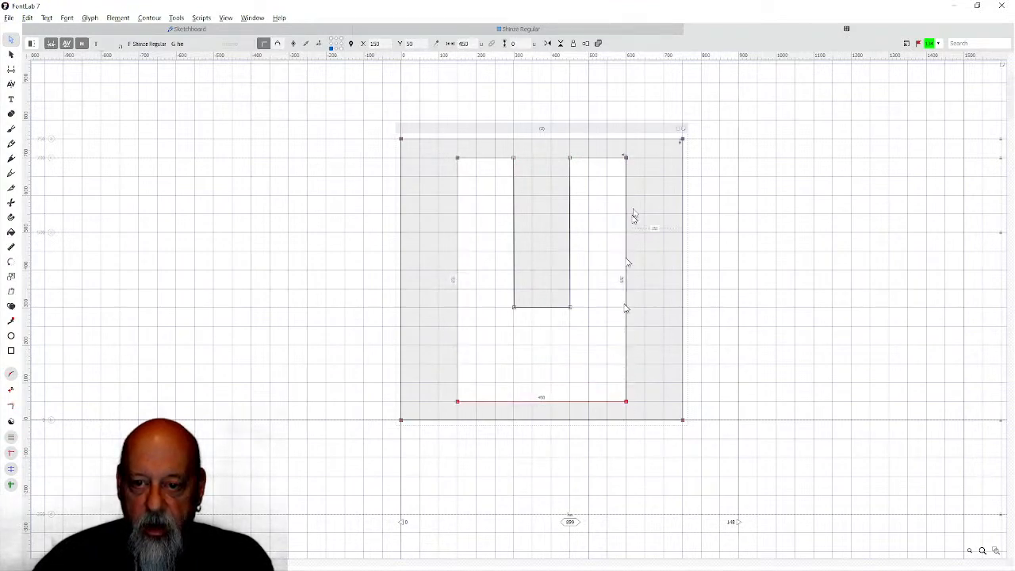
pyautogui.moveTo(635, 29); pyautogui.dragTo(297, 301)
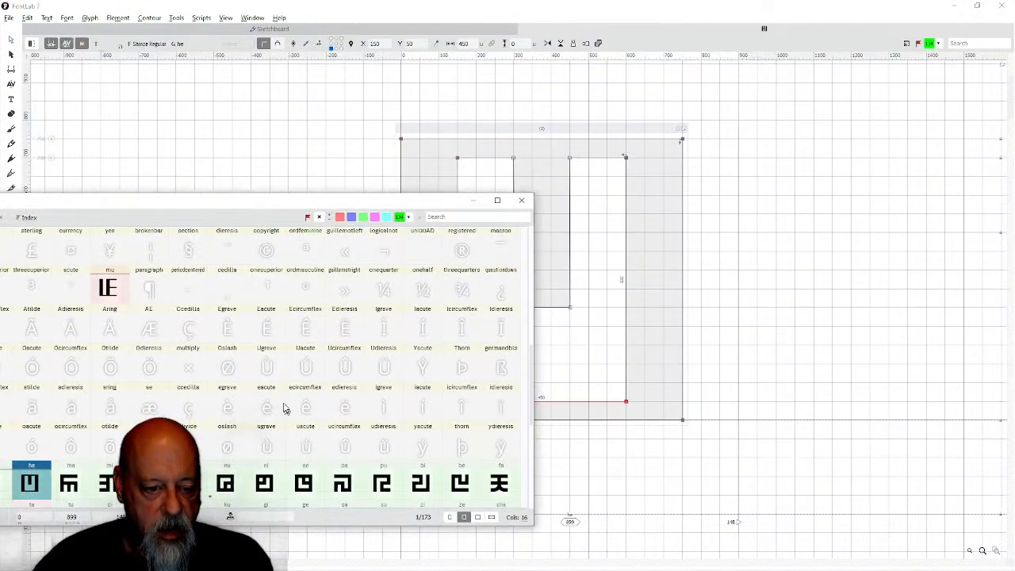
pyautogui.moveTo(351, 199); pyautogui.dragTo(603, 184)
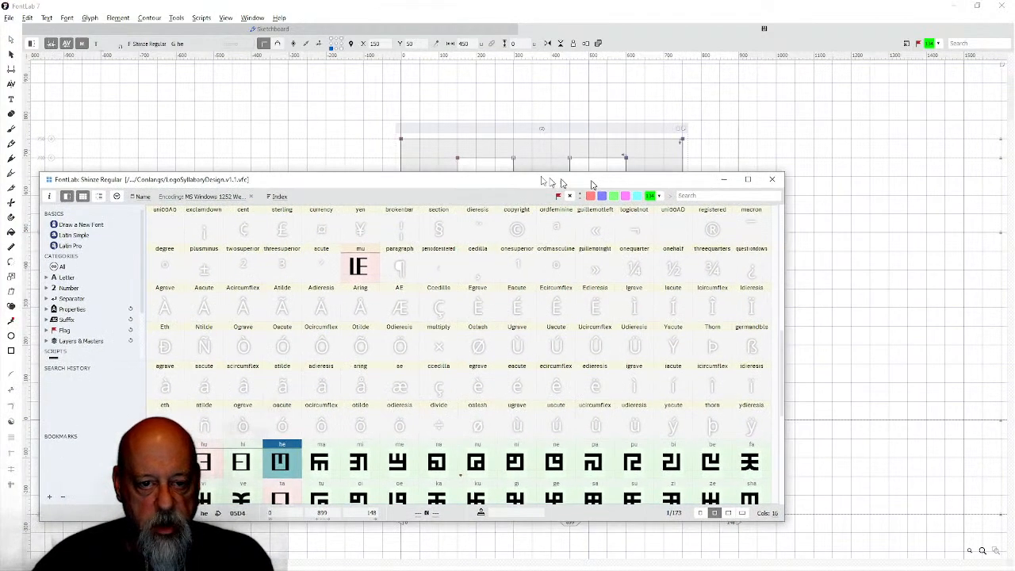
pyautogui.click(252, 17)
pyautogui.moveTo(363, 216)
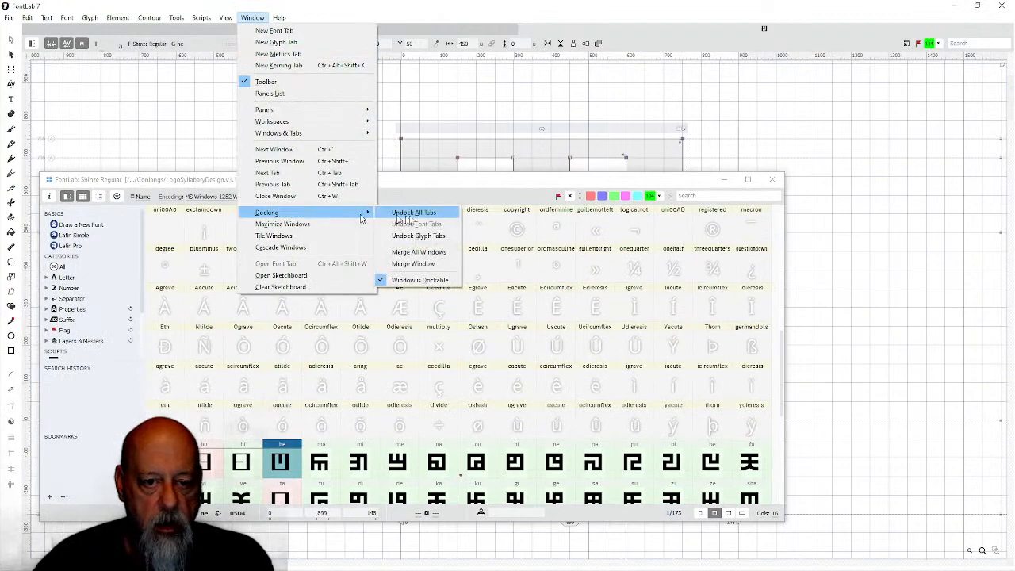
pyautogui.click(420, 264)
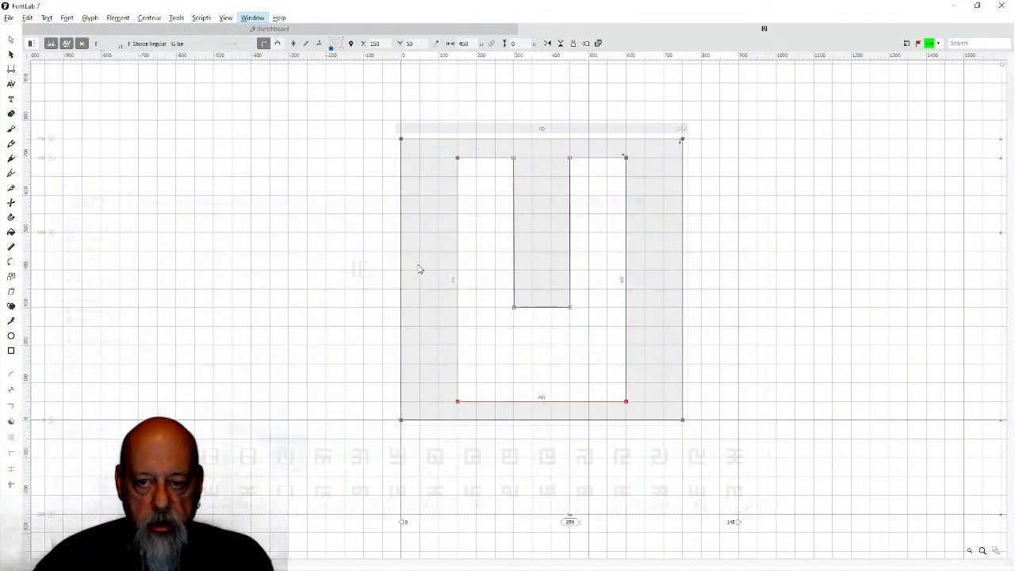
# Flag glyph he red in the font overview.
pyautogui.scroll(-2, 353, 388)
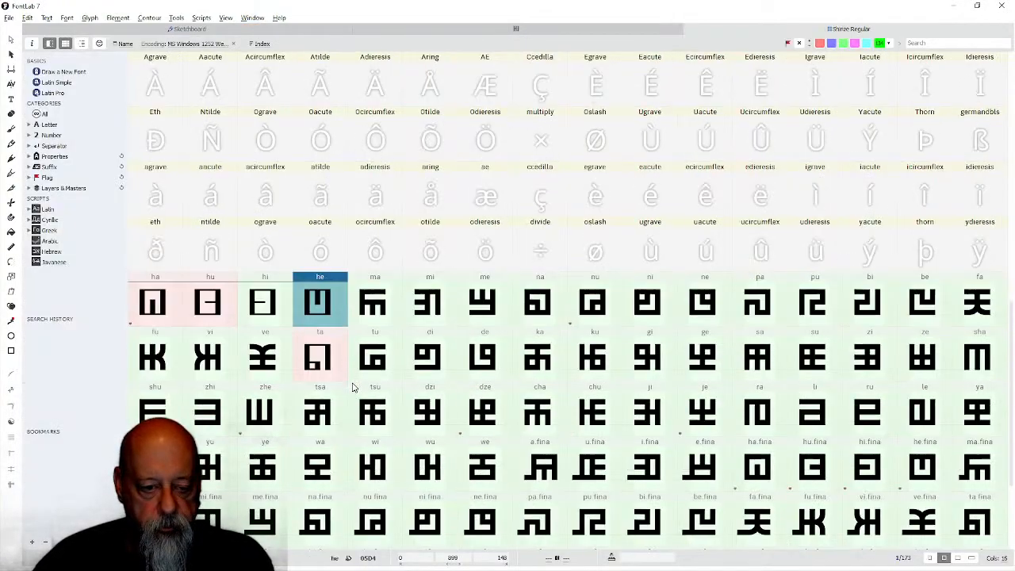
pyautogui.rightClick(324, 322)
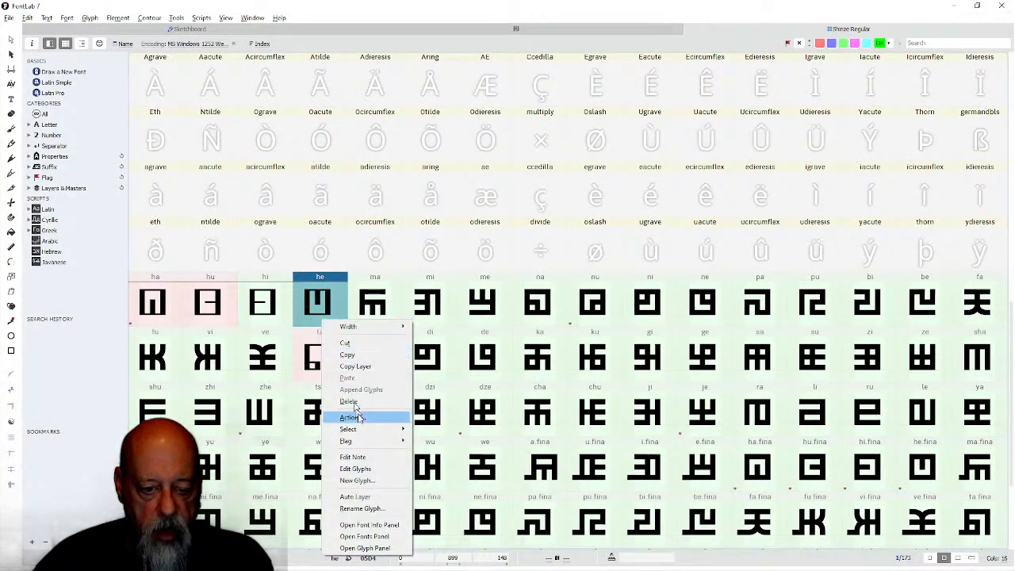
pyautogui.moveTo(363, 440)
pyautogui.click(438, 472)
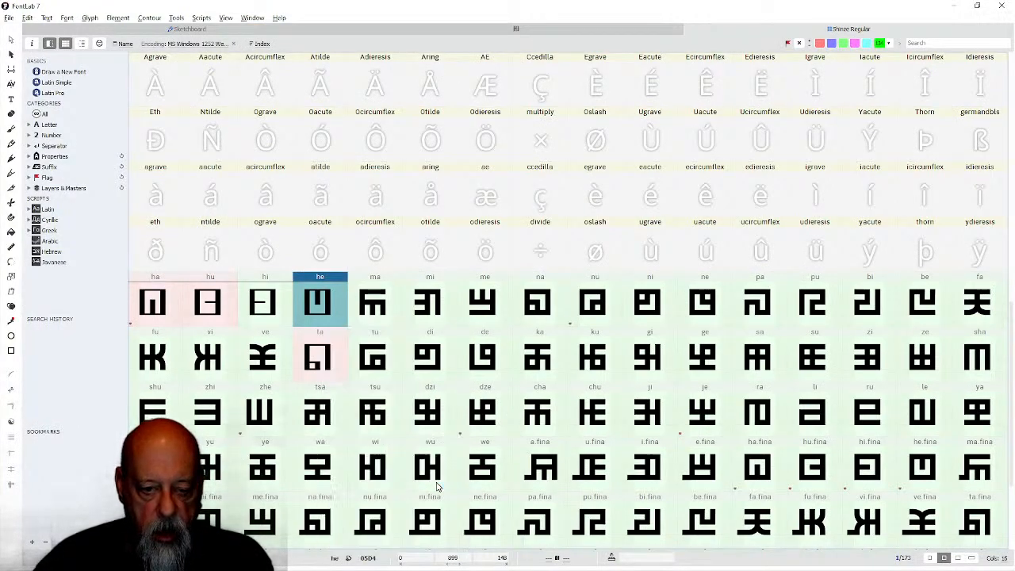
# In glyph ma, raise the upper bar's underside to Y 700 and the two lower openings' top edges to Y 400.
pyautogui.doubleClick(363, 308)
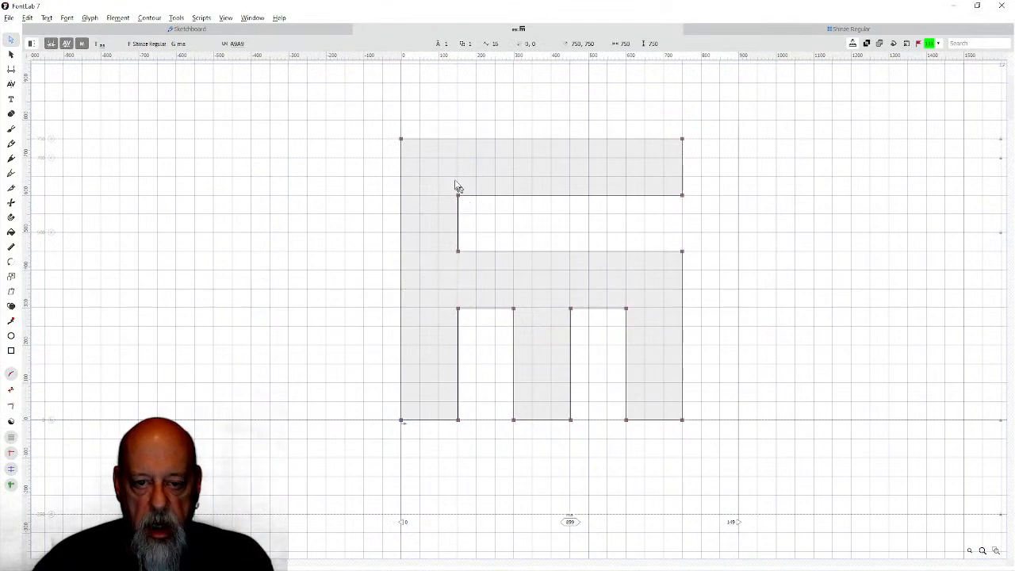
pyautogui.moveTo(448, 173); pyautogui.dragTo(682, 157)
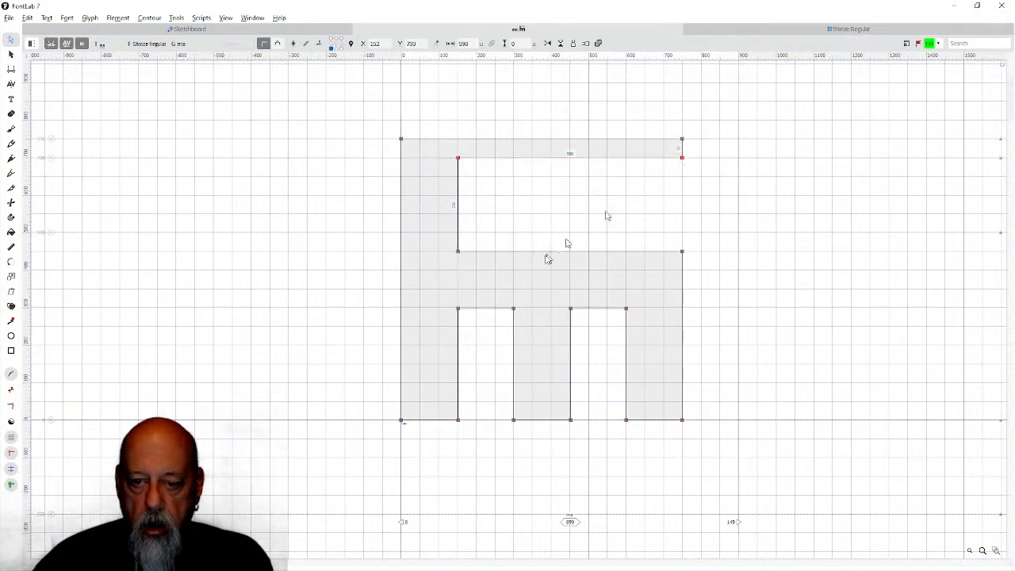
pyautogui.moveTo(438, 296); pyautogui.dragTo(626, 274)
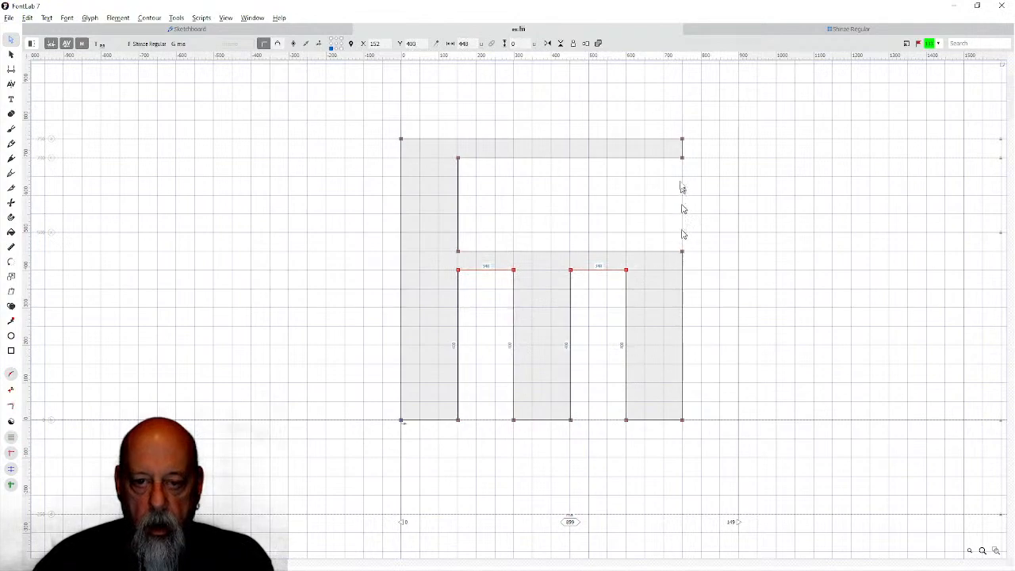
pyautogui.click(704, 30)
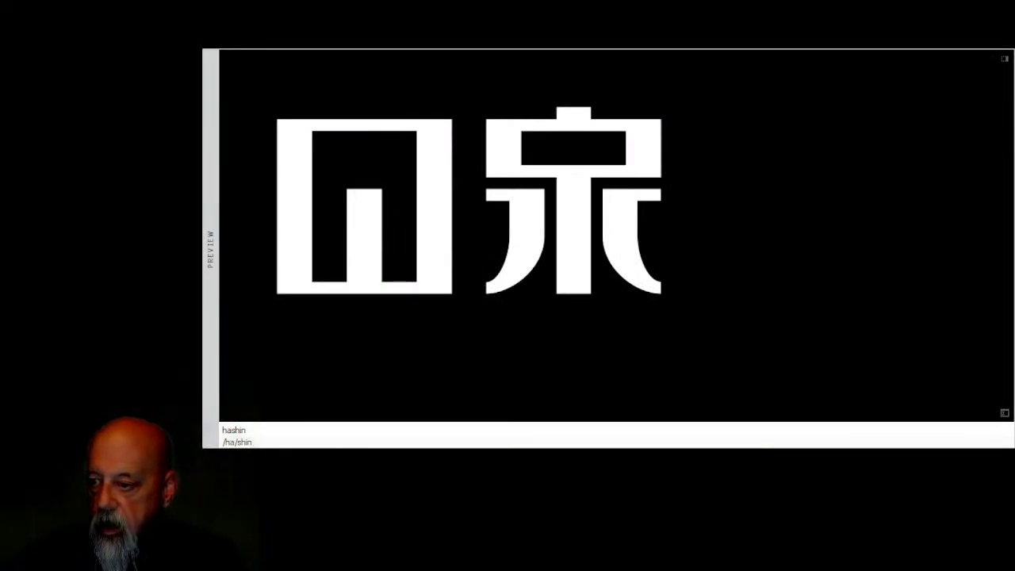
# Replace the preview text with "mahashin" to examine the ma and ha glyphs beside the shin logogram.
pyautogui.click(267, 436)
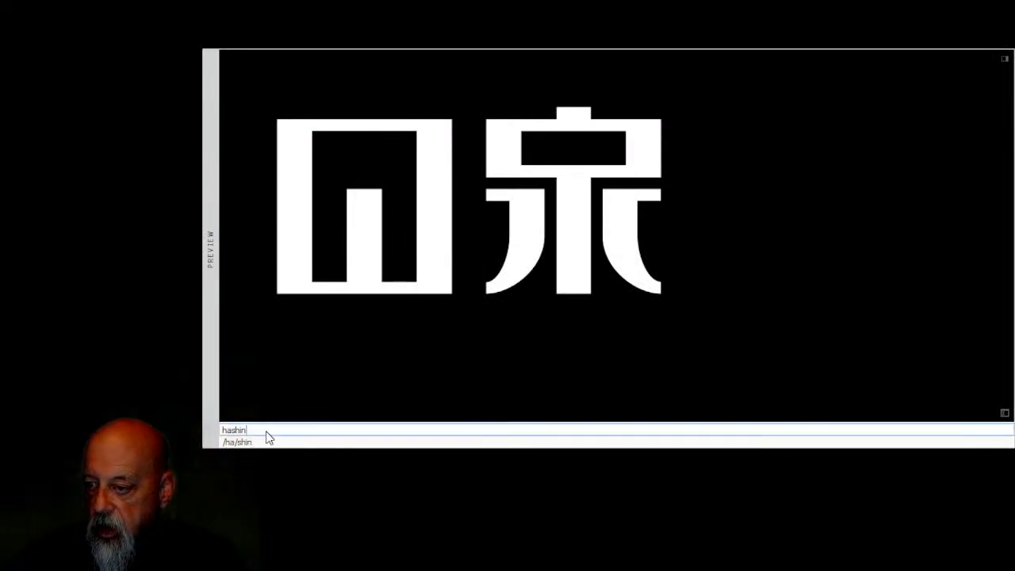
pyautogui.moveTo(267, 436); pyautogui.dragTo(220, 434)
pyautogui.write('m')
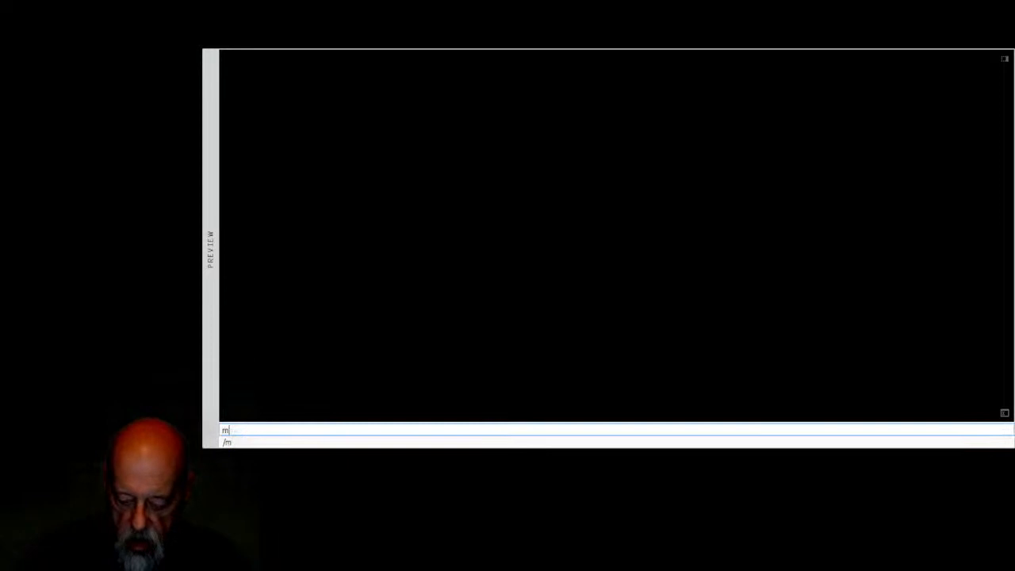
pyautogui.write('aha')
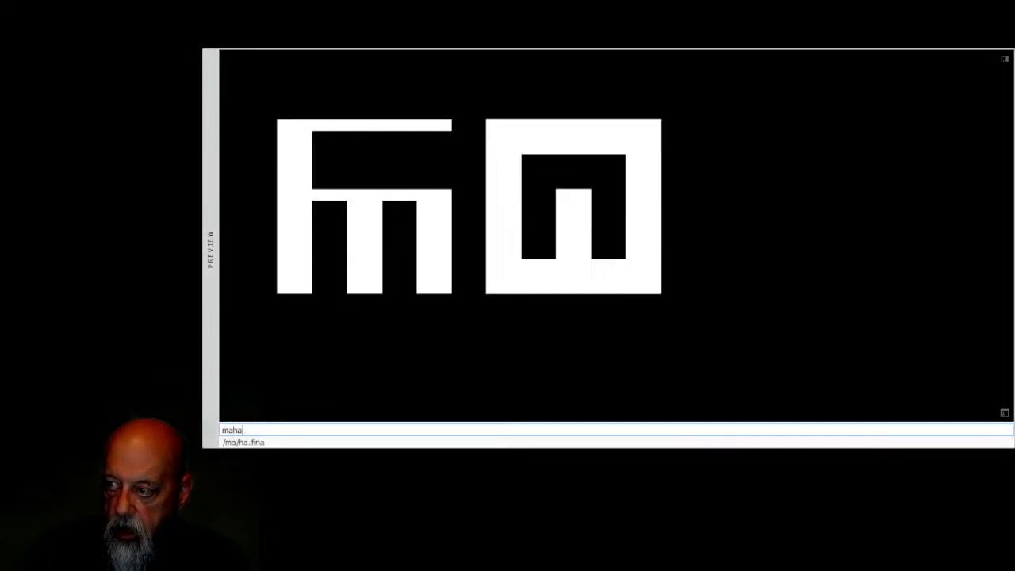
pyautogui.write('shin')
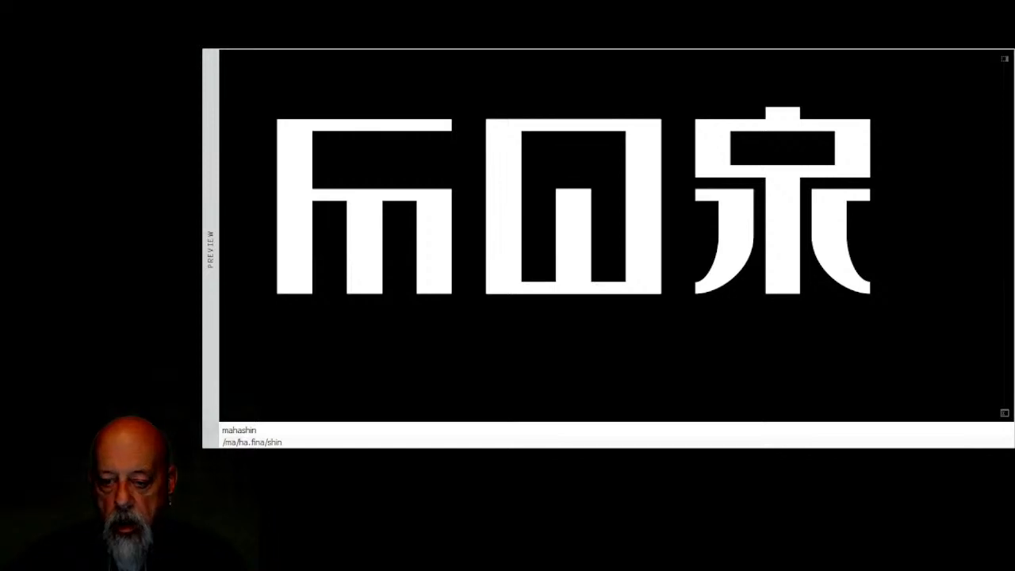
# Replace the preview text with "mapashinkua" to examine how ma joins final pa beside the shin and kua logograms.
pyautogui.click(286, 433)
pyautogui.press('BackSpace')
pyautogui.press('BackSpace')
pyautogui.press('BackSpace')
pyautogui.press('BackSpace')
pyautogui.press('BackSpace')
pyautogui.press('BackSpace')
pyautogui.press('BackSpace')
pyautogui.press('BackSpace')
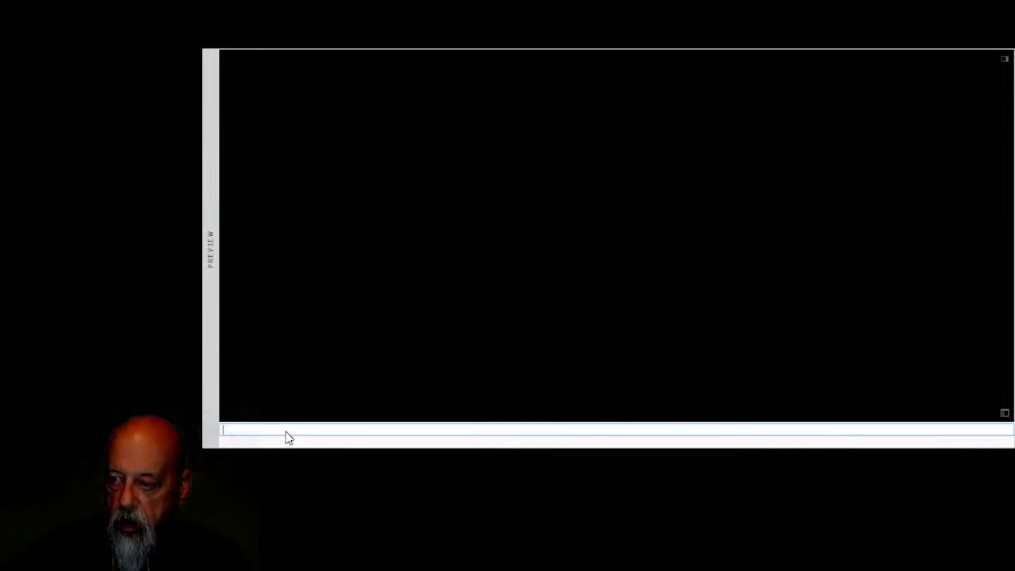
pyautogui.write('mapa')
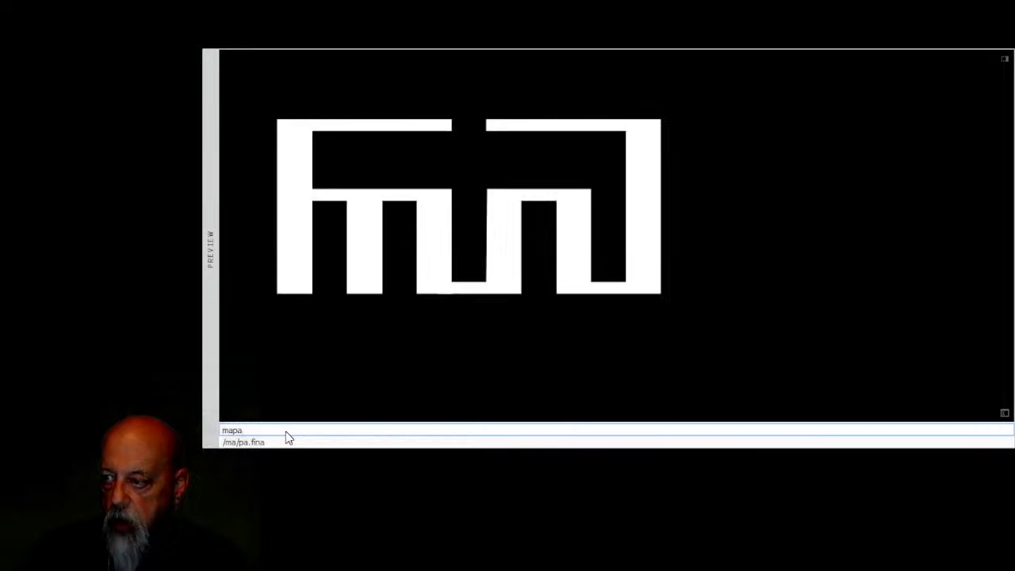
pyautogui.write('shin')
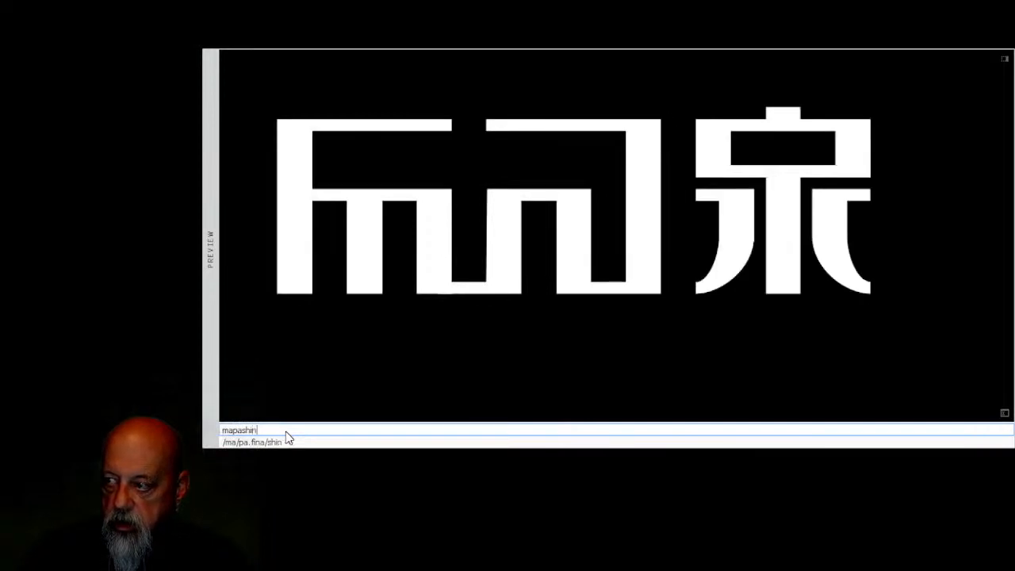
pyautogui.write('kua')
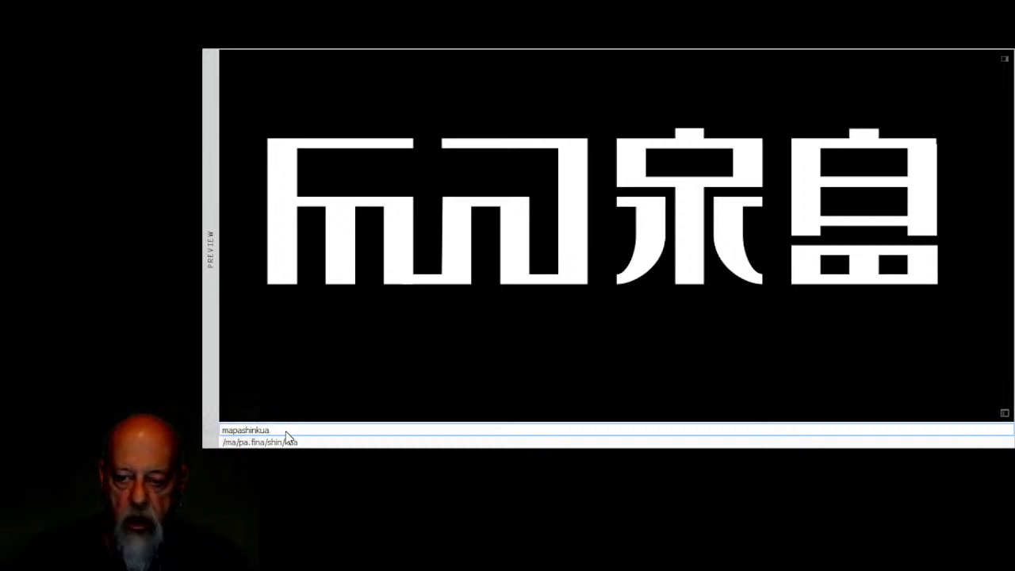
# Replace the preview text with "hahu" to examine how ha joins the final form of hu.
pyautogui.press('BackSpace')
pyautogui.press('BackSpace')
pyautogui.press('BackSpace')
pyautogui.press('BackSpace')
pyautogui.press('BackSpace')
pyautogui.press('BackSpace')
pyautogui.press('BackSpace')
pyautogui.press('BackSpace')
pyautogui.press('BackSpace')
pyautogui.press('BackSpace')
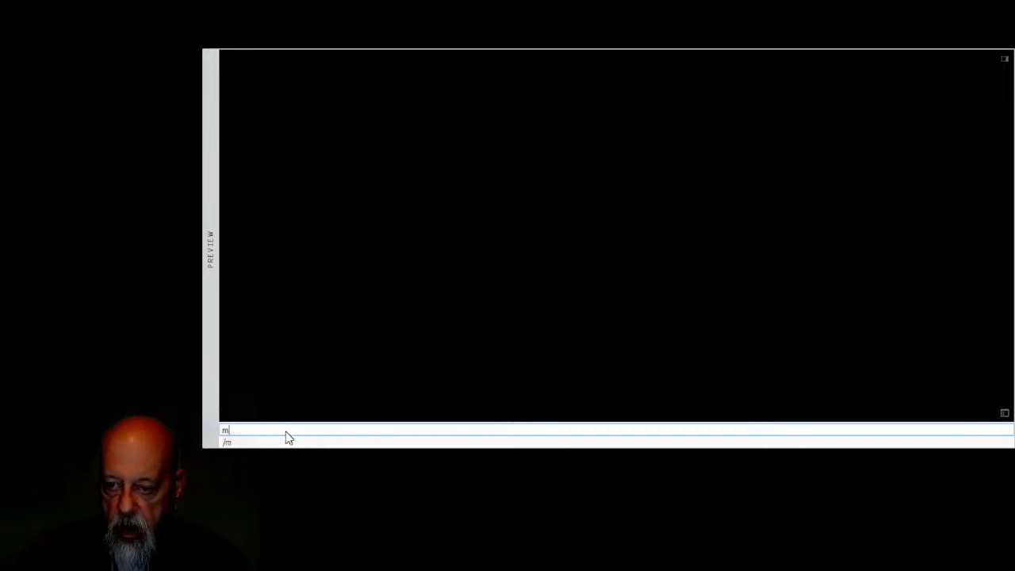
pyautogui.press('BackSpace')
pyautogui.write('hahu')
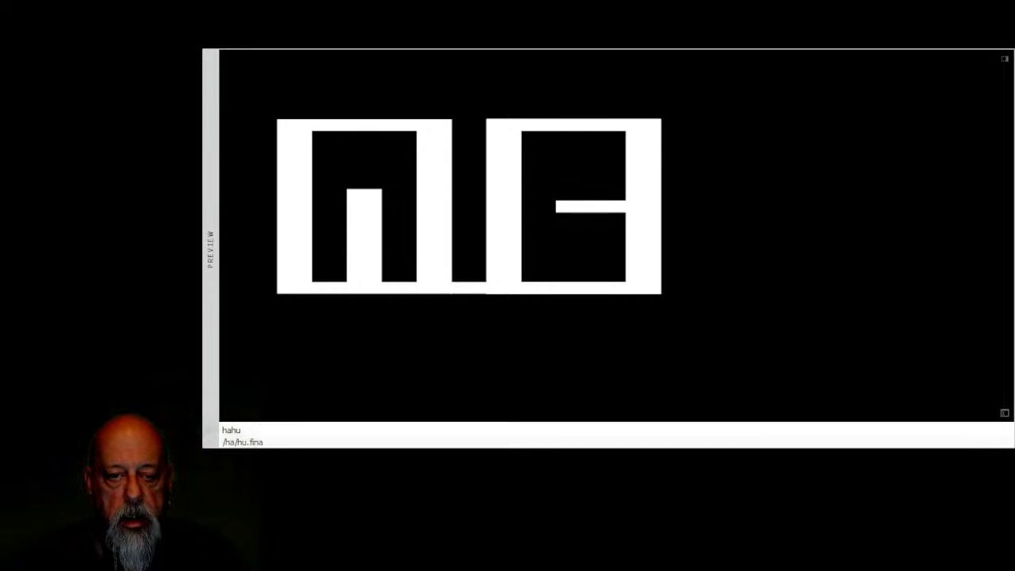
# Replace the preview text with "mikua" to compare glyph mi with the kua logogram.
pyautogui.click(286, 429)
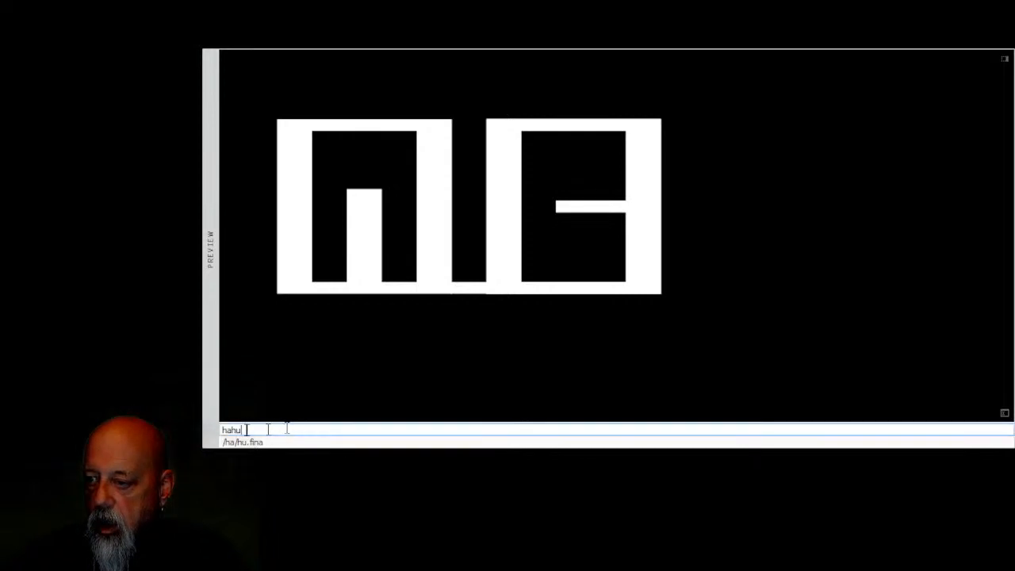
pyautogui.hotkey('ctrl', 'a')
pyautogui.press('BackSpace')
pyautogui.write('mi')
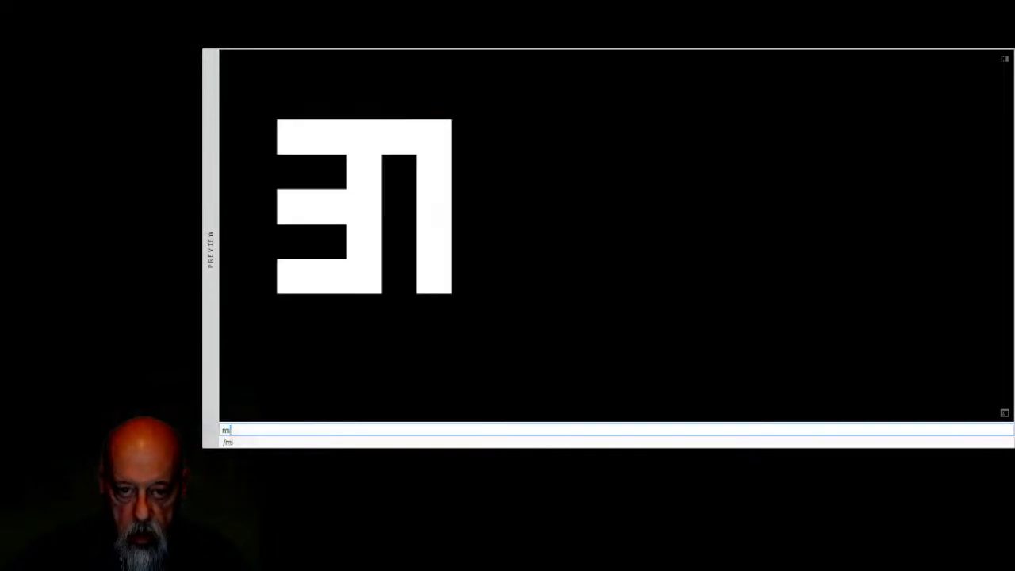
pyautogui.write('kua')
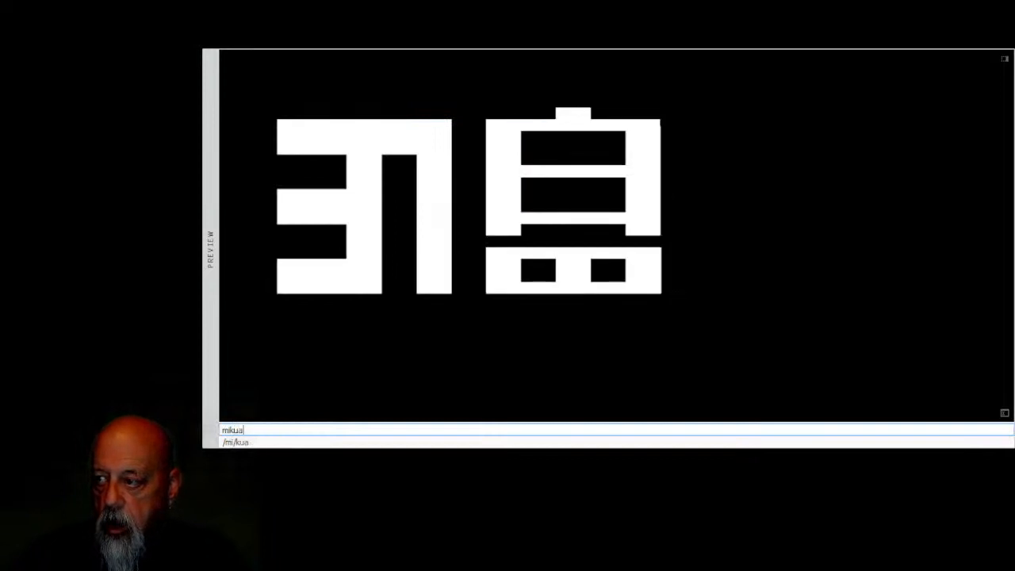
# Extend the preview text to "mikuasishin" to compare mi and zi with the kua and shin logograms.
pyautogui.write('s')
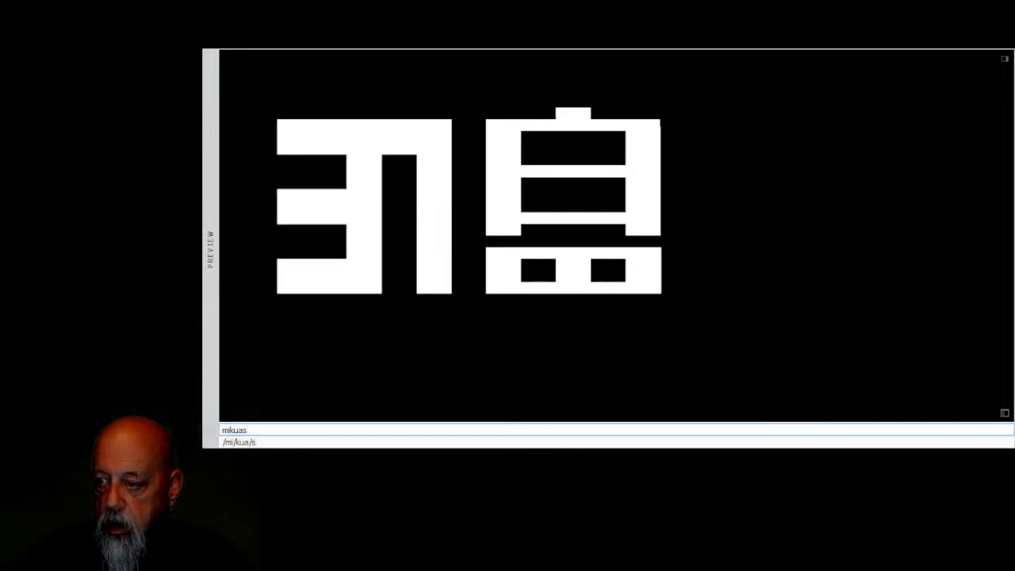
pyautogui.write('i')
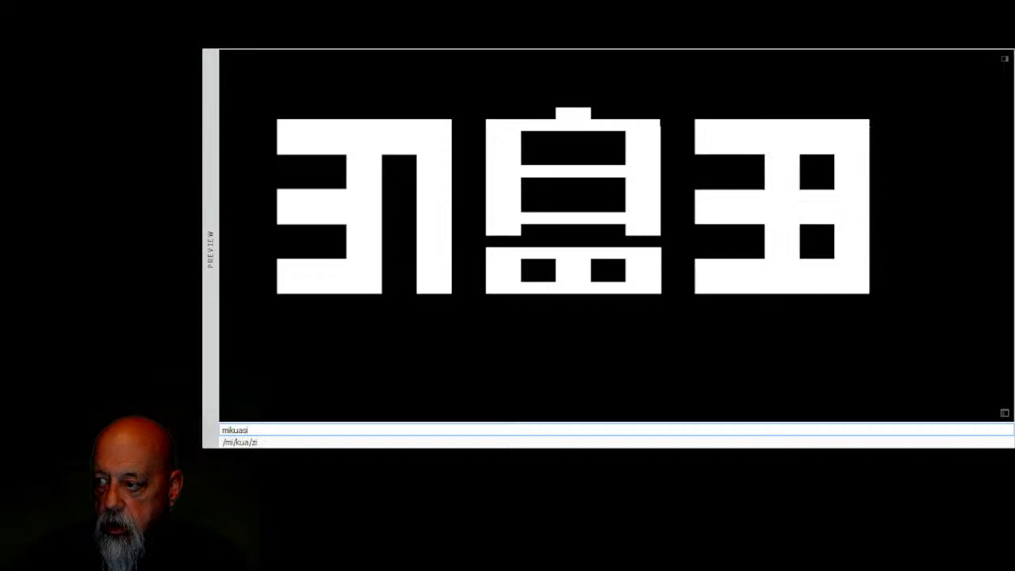
pyautogui.write('shin')
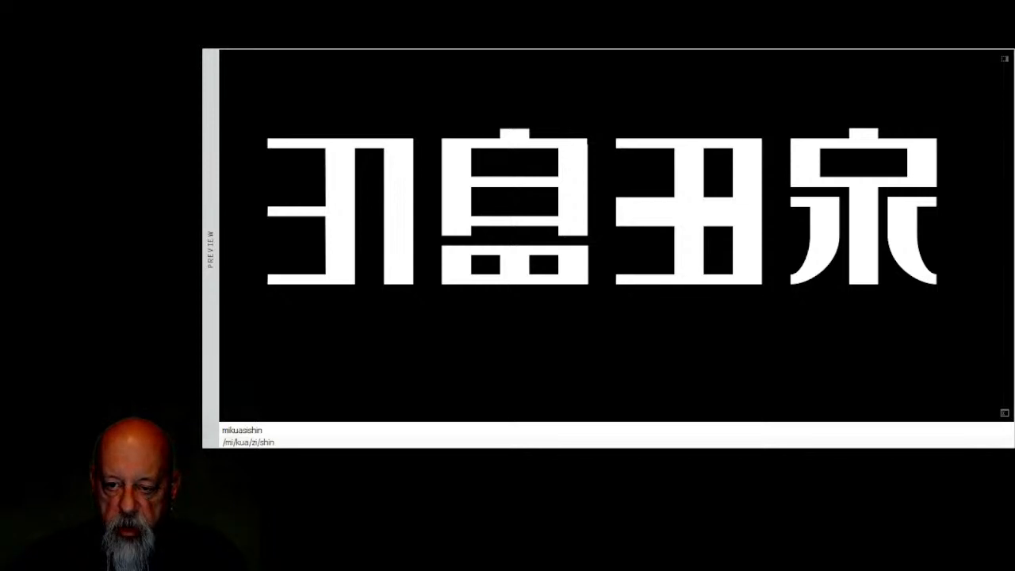
# Thin the middle horizontal of glyph zi from both edges, aligning it with the middle bar of mi.
pyautogui.press('Up')
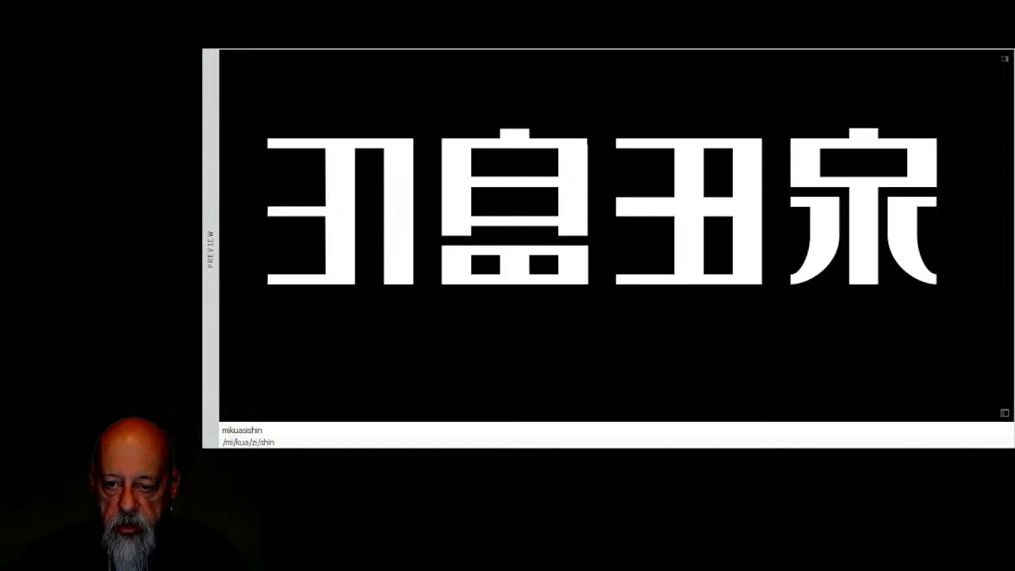
pyautogui.press('Down')
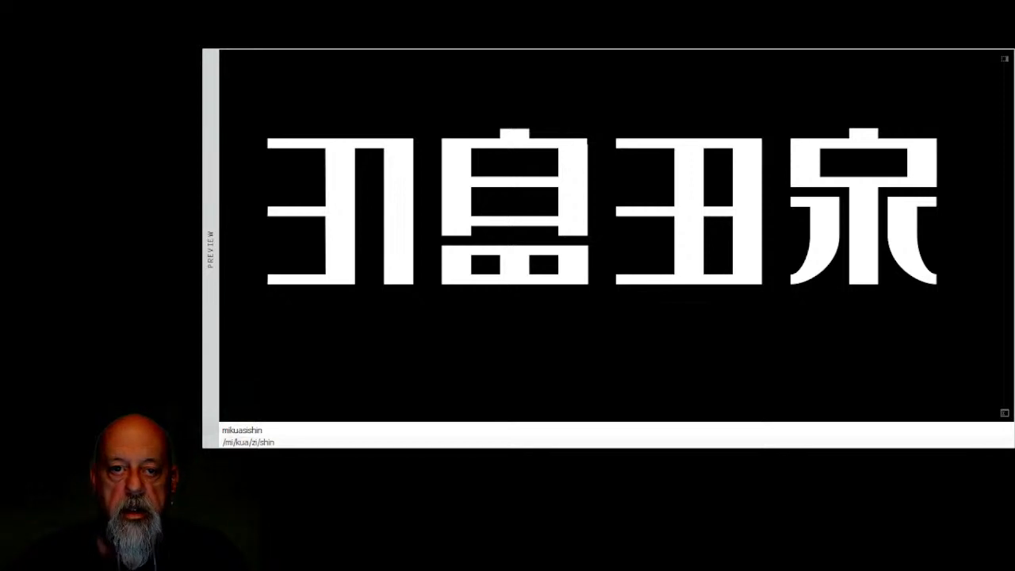
# Change the preview text to "mikuasishizi" to examine how zi joins the final forms of zhi and zi.
pyautogui.click(288, 432)
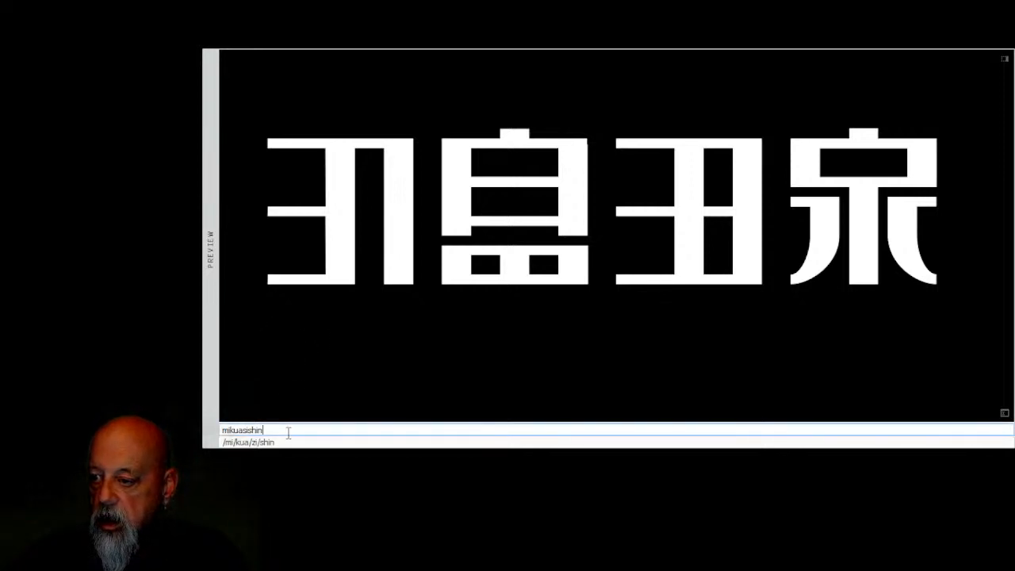
pyautogui.write('i')
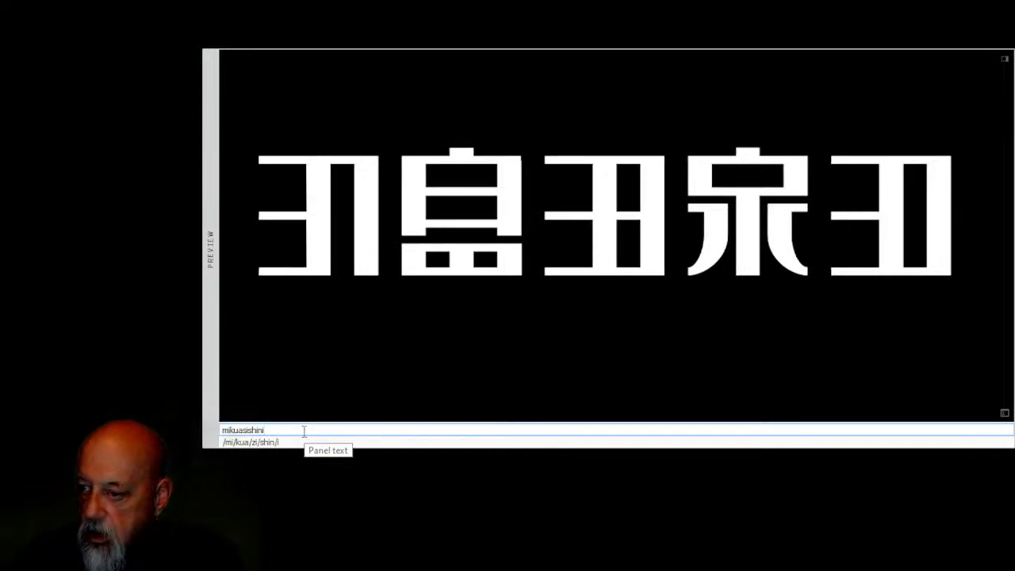
pyautogui.press('BackSpace')
pyautogui.press('BackSpace')
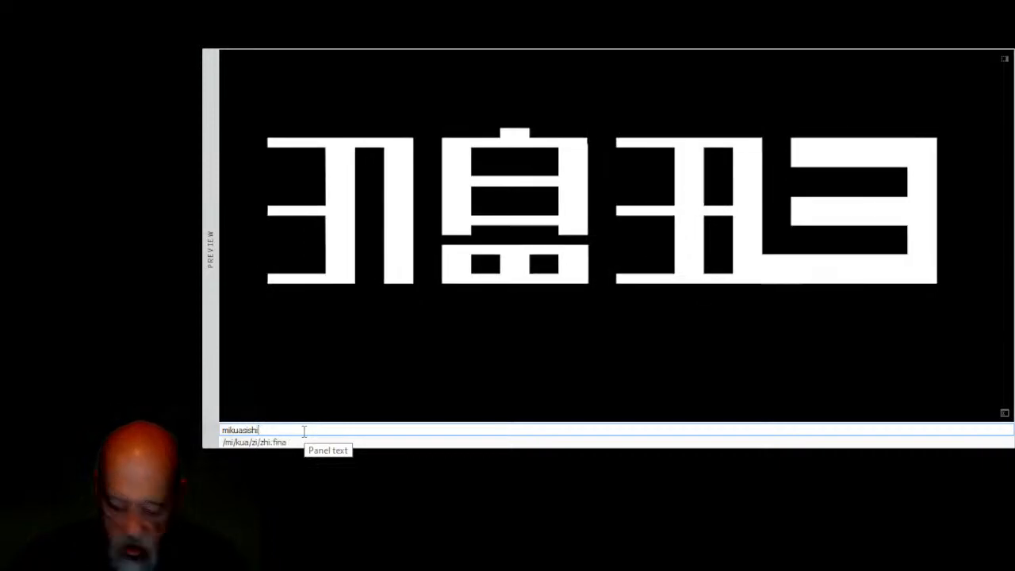
pyautogui.write('zi')
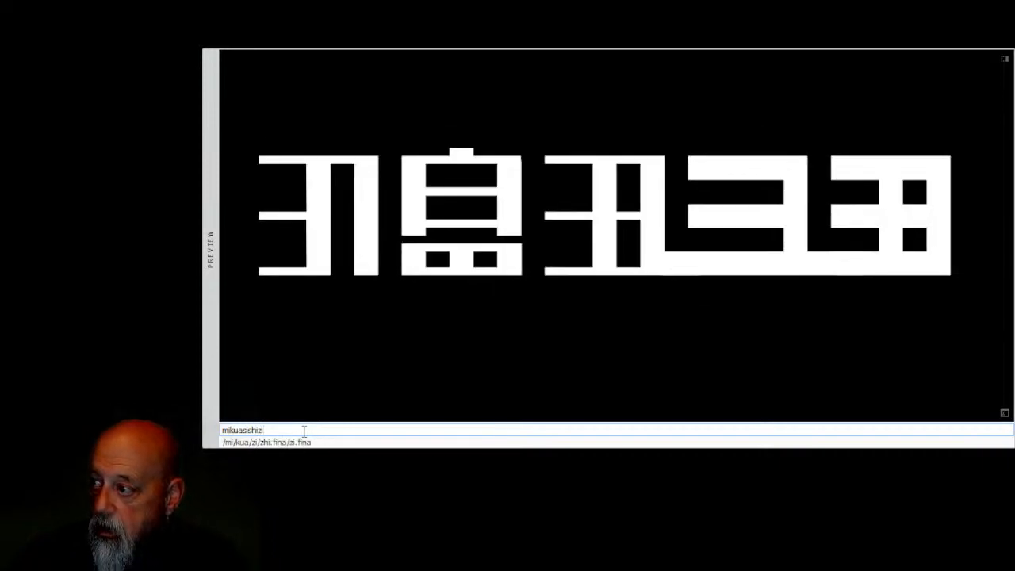
# Replace the preview text with "ziza" to examine how zi joins the final form of sa.
pyautogui.press('BackSpace')
pyautogui.press('BackSpace')
pyautogui.press('BackSpace')
pyautogui.press('BackSpace')
pyautogui.press('BackSpace')
pyautogui.press('BackSpace')
pyautogui.press('BackSpace')
pyautogui.press('BackSpace')
pyautogui.press('BackSpace')
pyautogui.press('BackSpace')
pyautogui.press('BackSpace')
pyautogui.press('BackSpace')
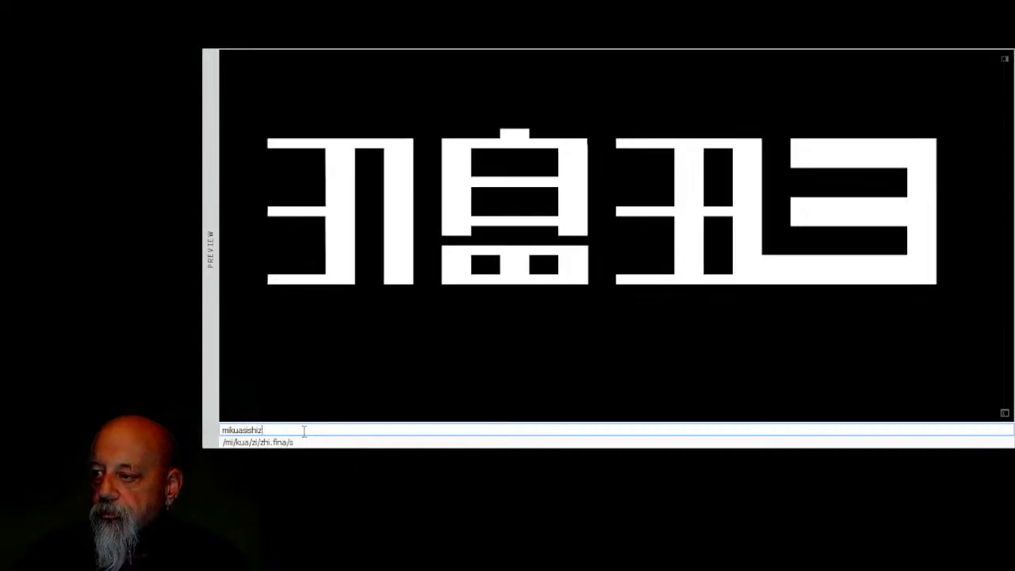
pyautogui.write('z')
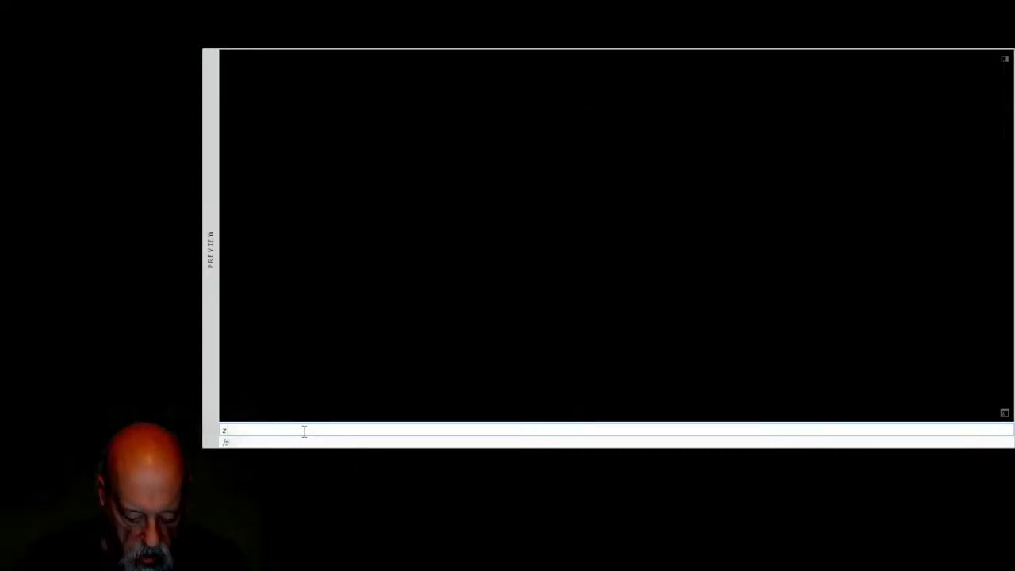
pyautogui.write('i')
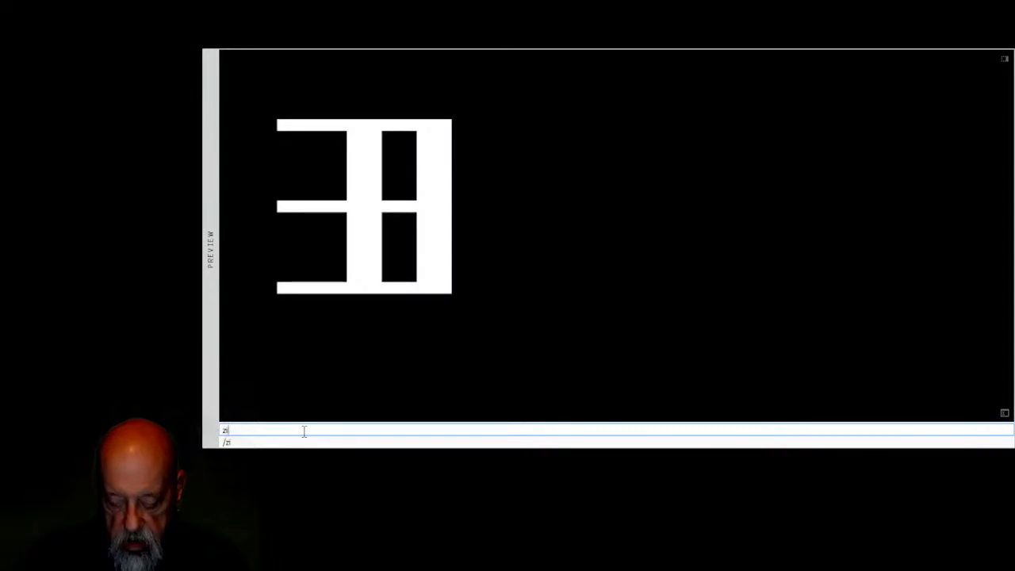
pyautogui.write('za')
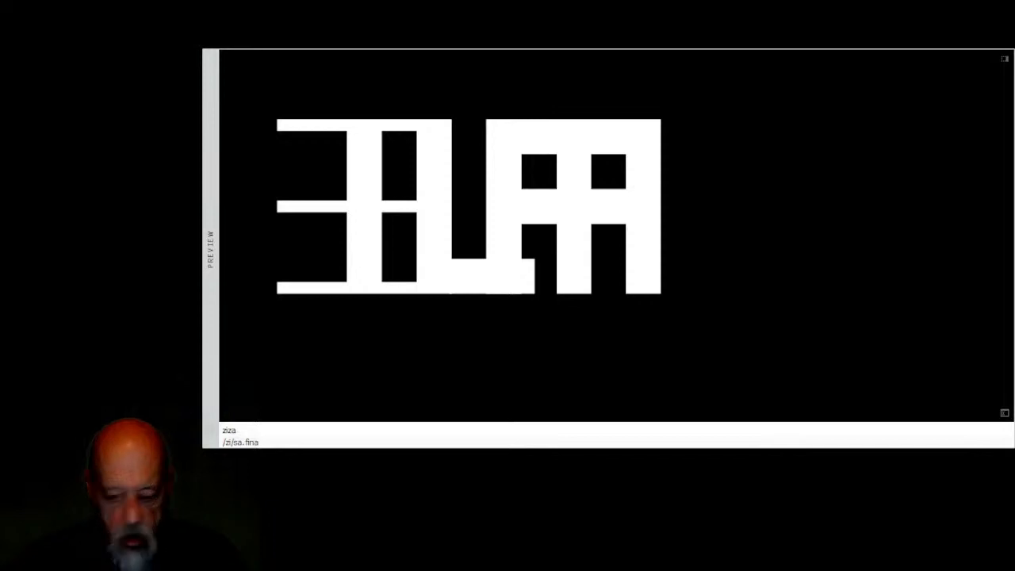
# Undo the overshooting joining bar in final sa, thin its top, middle and joining horizontals, and align the middle bar with zi.
pyautogui.hotkey('ctrl', 'z')
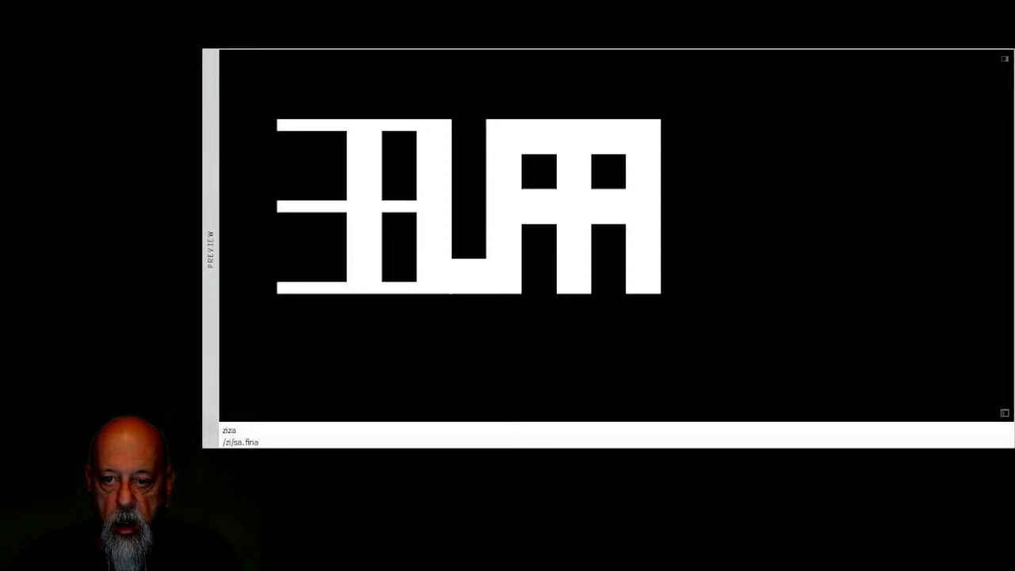
pyautogui.hotkey('ctrl', 'Up')
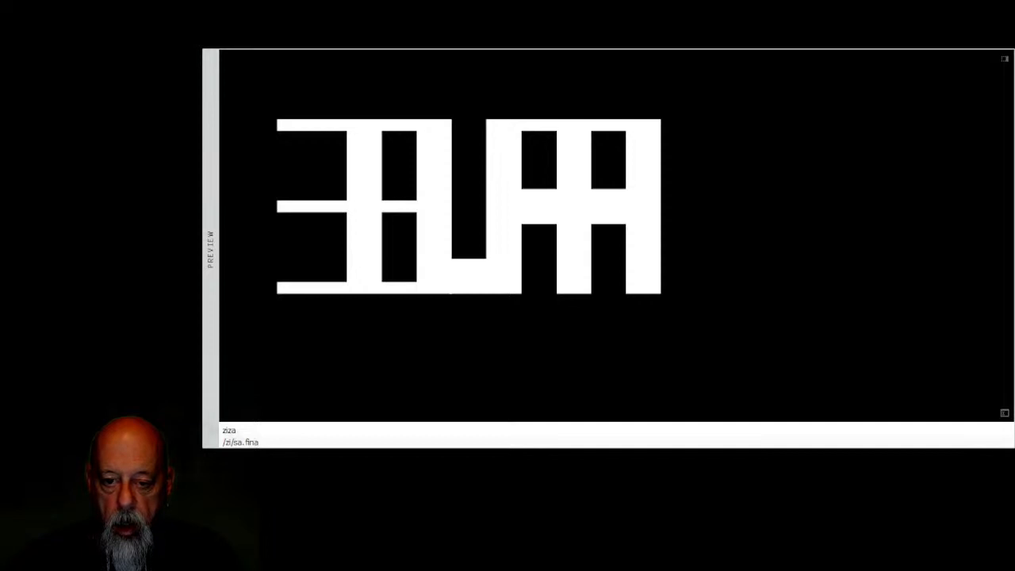
pyautogui.hotkey('ctrl', 'Up')
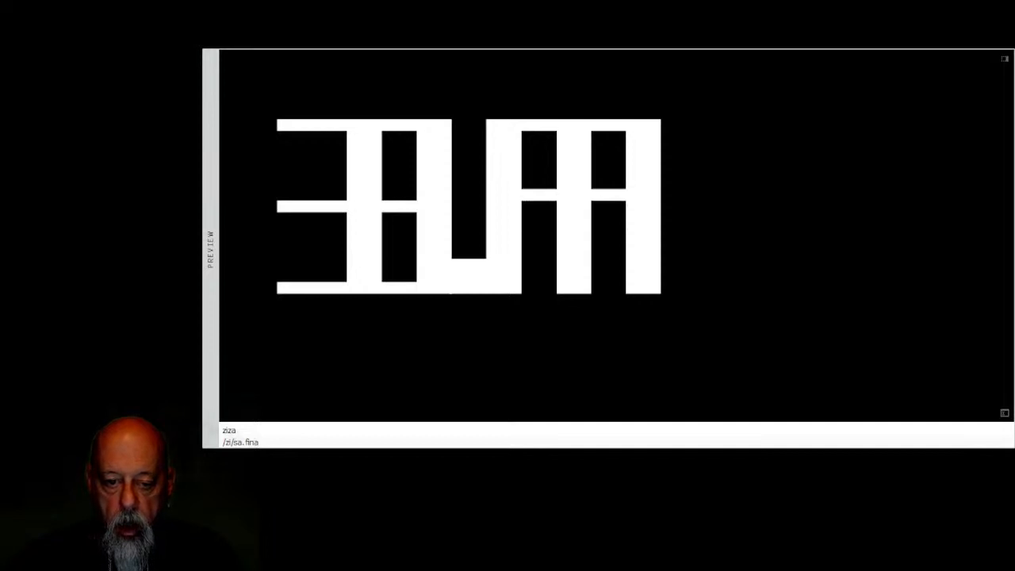
pyautogui.hotkey('ctrl', 'Down')
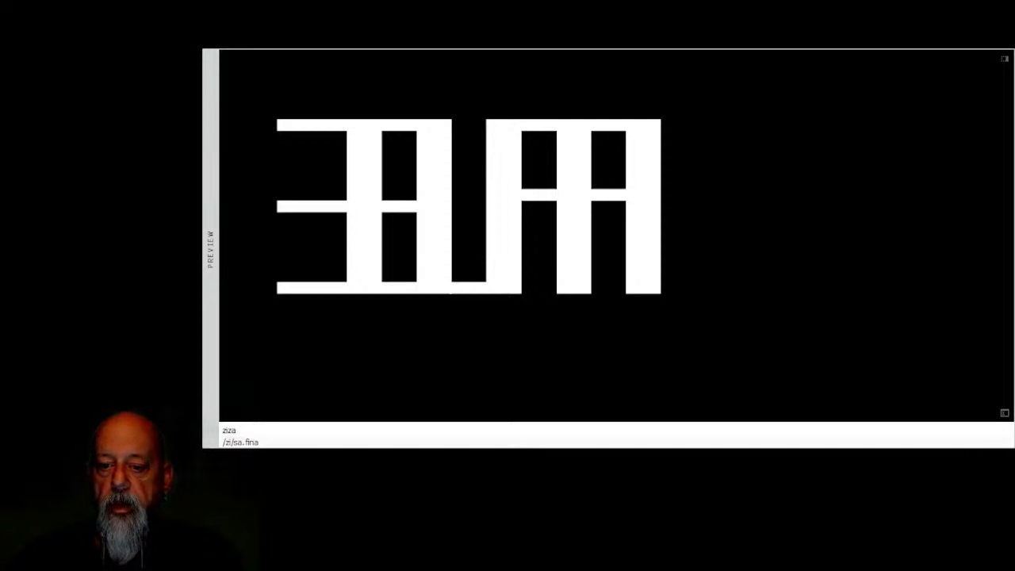
pyautogui.press('Down')
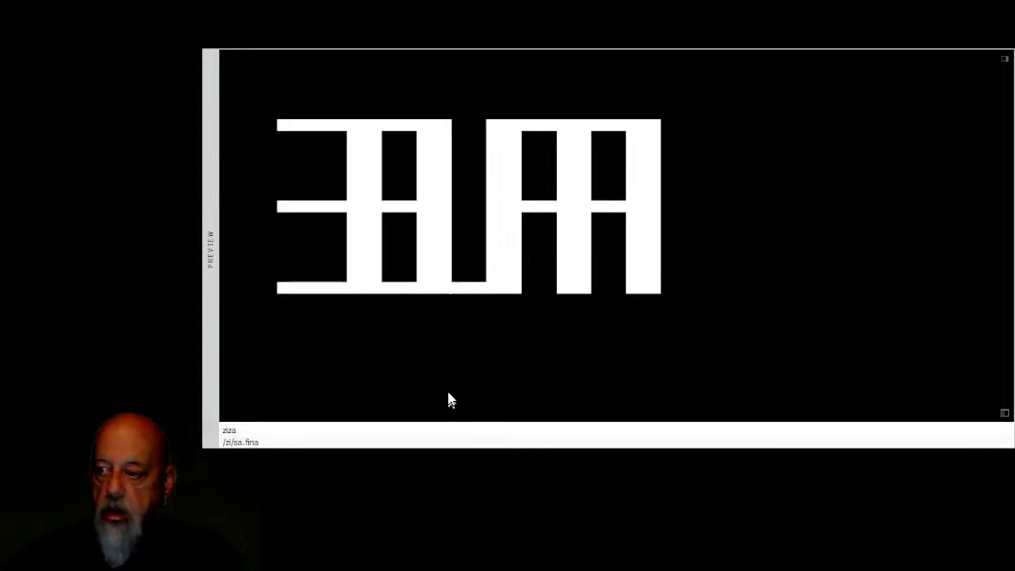
# Preview "zizakua" and "zizashin" to compare the joined zi and final sa with the kua and shin logograms.
pyautogui.click(288, 431)
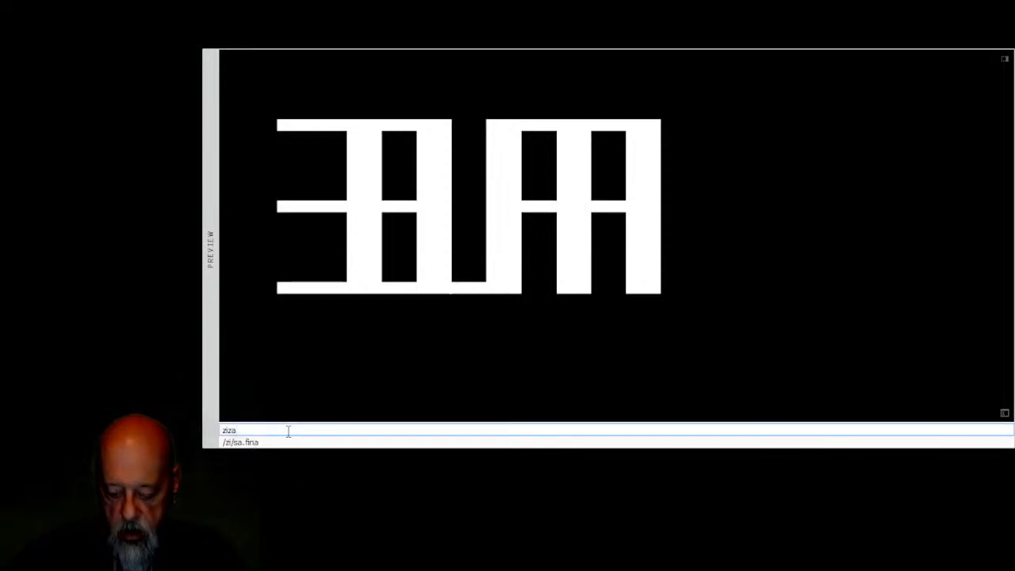
pyautogui.write('kua')
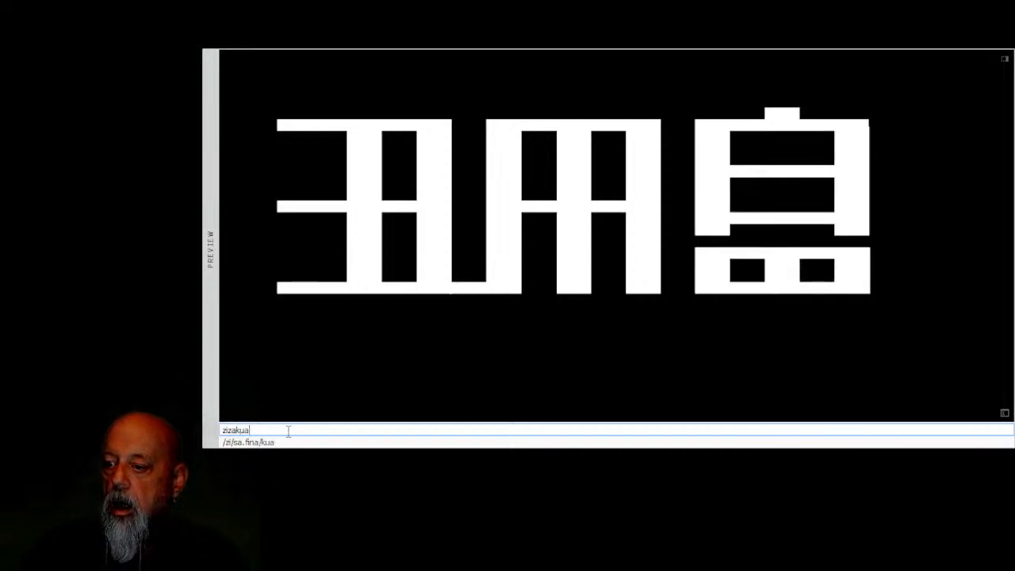
pyautogui.press('BackSpace')
pyautogui.press('BackSpace')
pyautogui.press('BackSpace')
pyautogui.write('shin')
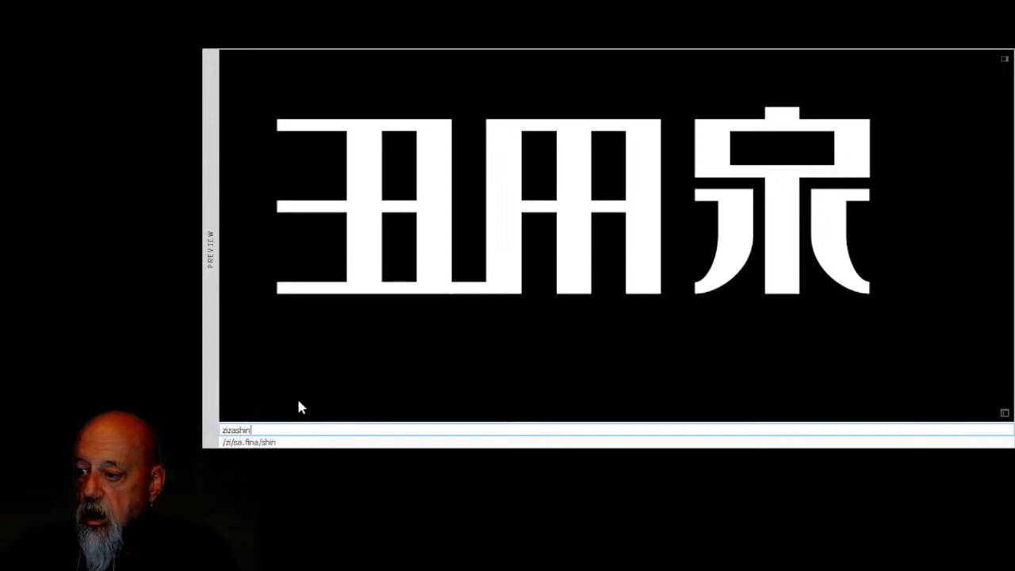
# Replace the preview text with "kuajishin" to compare glyph ji with the kua and shin logograms.
pyautogui.moveTo(285, 429); pyautogui.dragTo(211, 430)
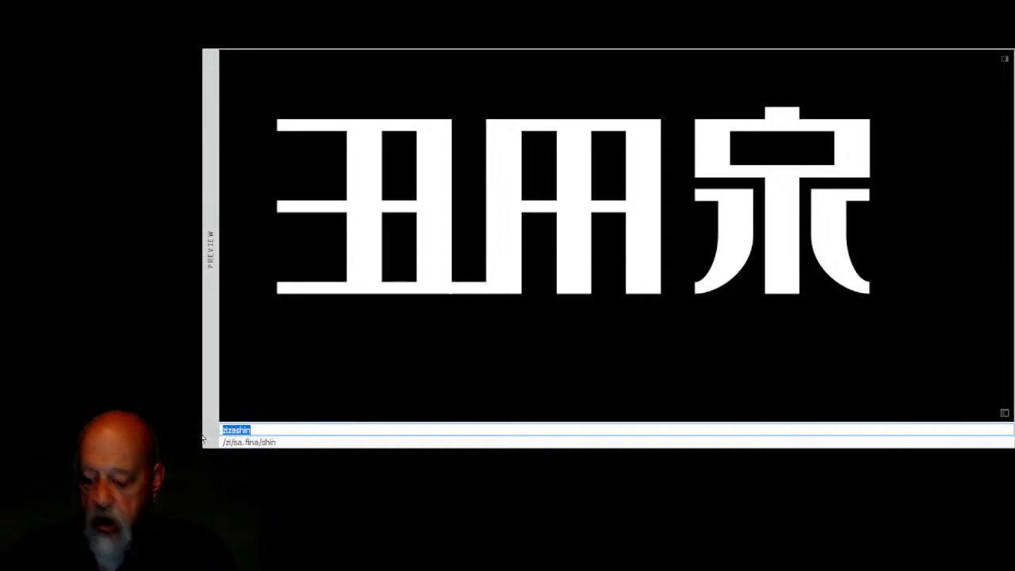
pyautogui.write('kua')
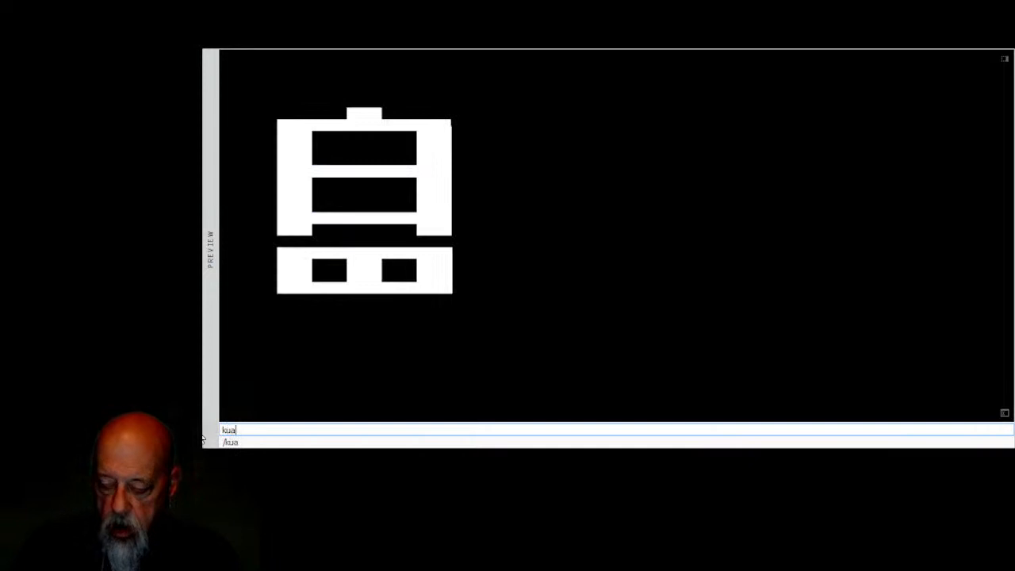
pyautogui.write('jin')
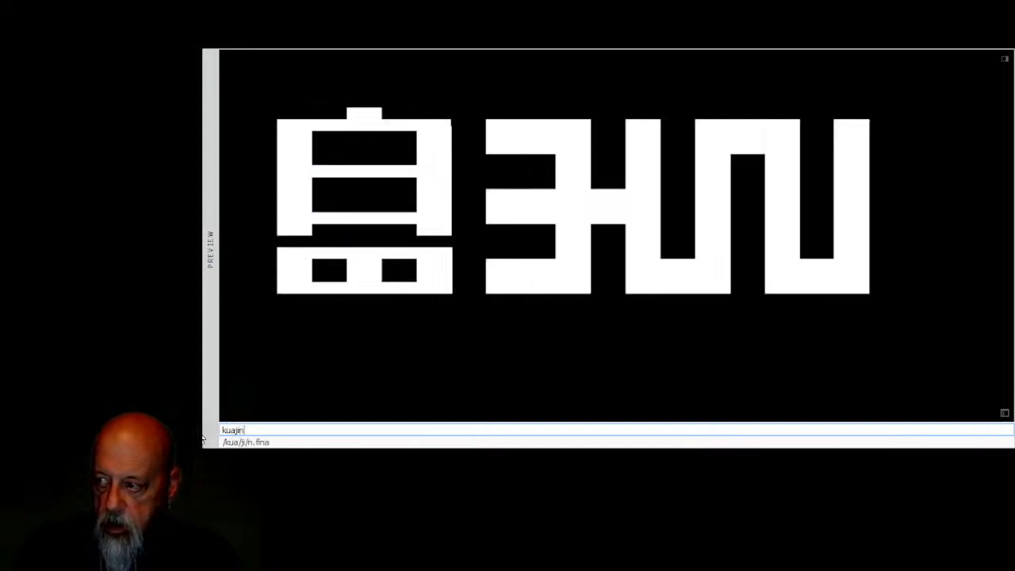
pyautogui.press('BackSpace')
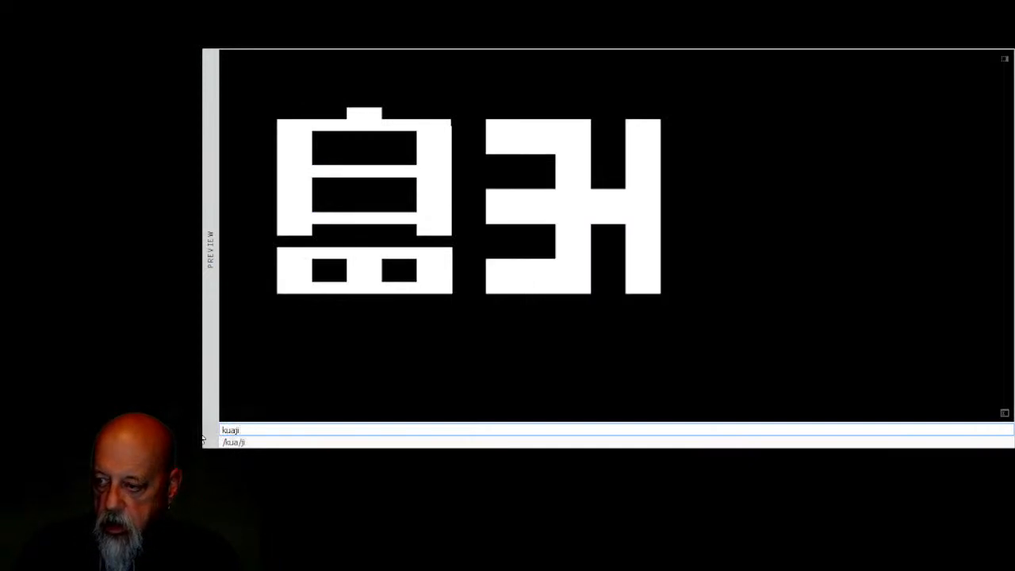
pyautogui.write('shin')
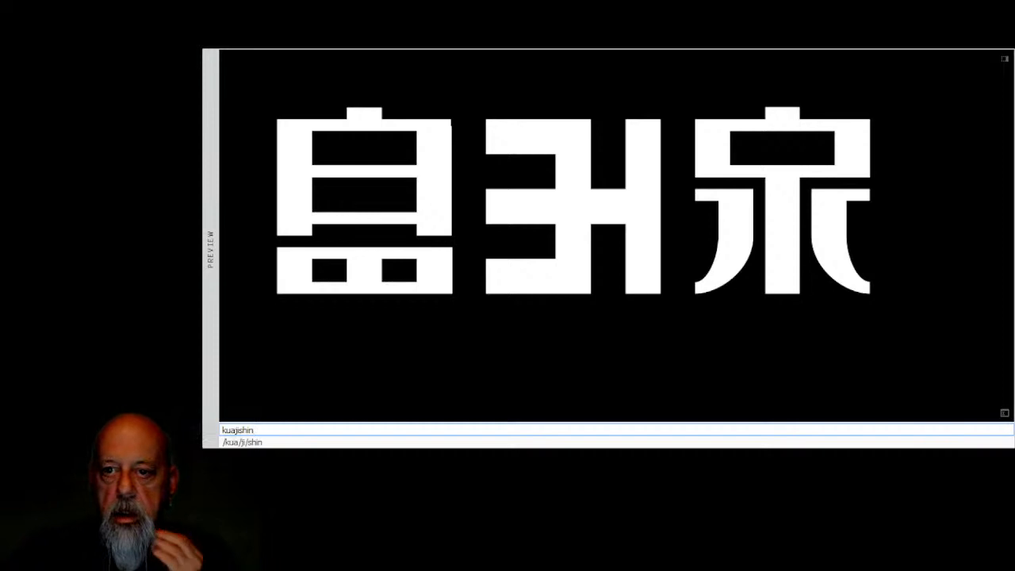
# Thin the top, bottom and middle horizontals of glyph ji, centring the middle bar vertically.
pyautogui.click(202, 439)
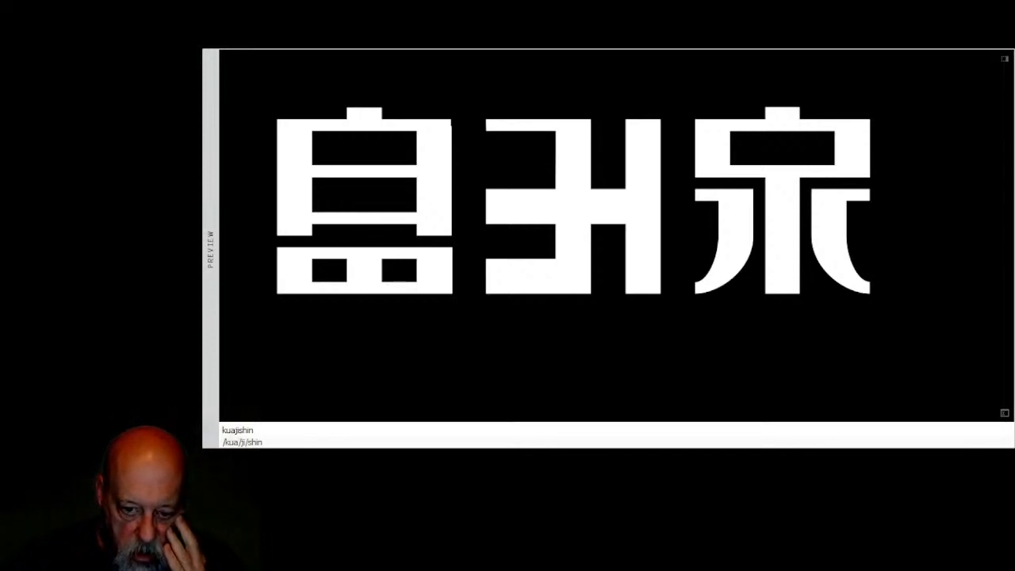
pyautogui.hotkey('ctrl', 'Down')
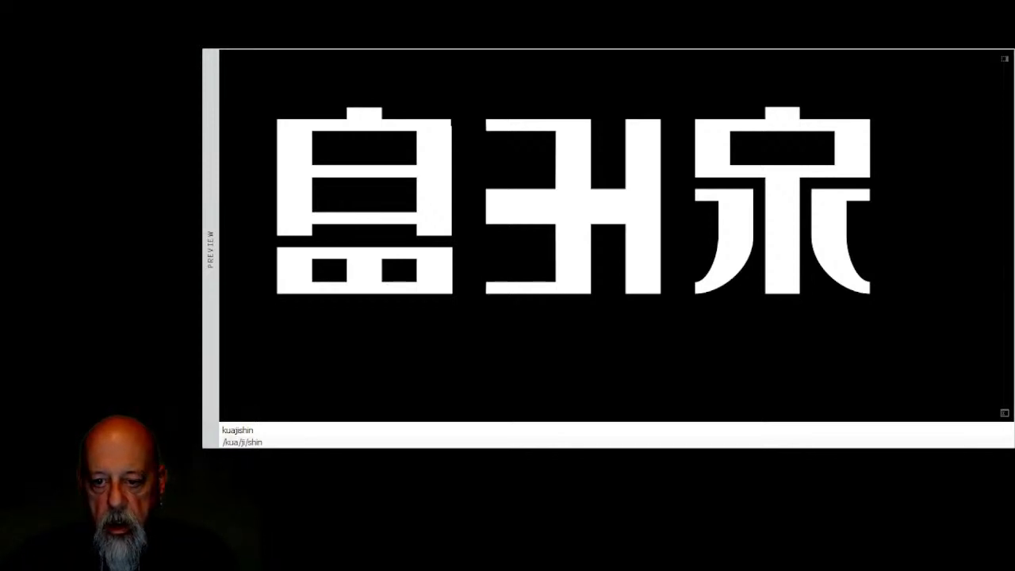
pyautogui.hotkey('ctrl', 'Up')
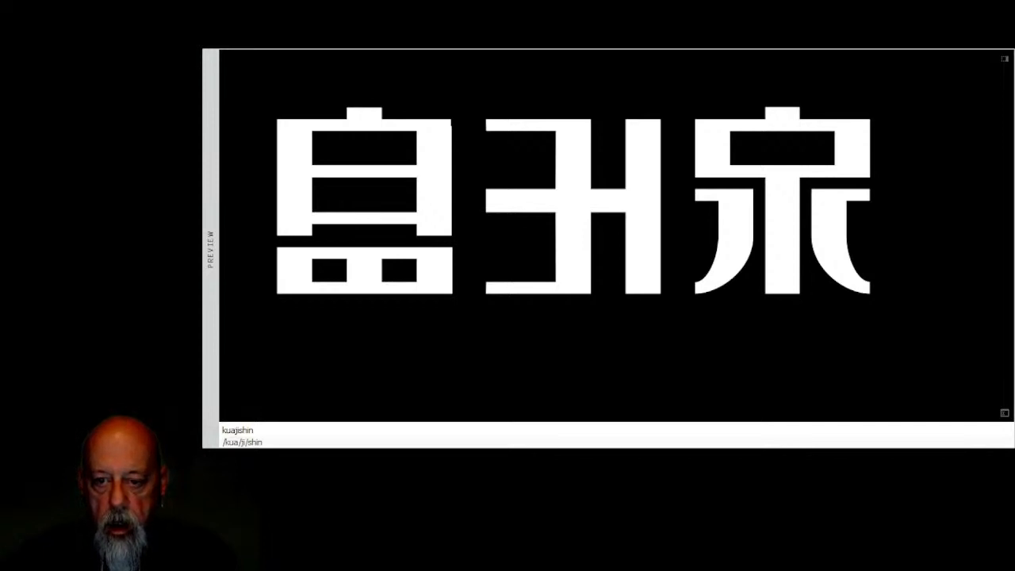
pyautogui.hotkey('ctrl', 'Down')
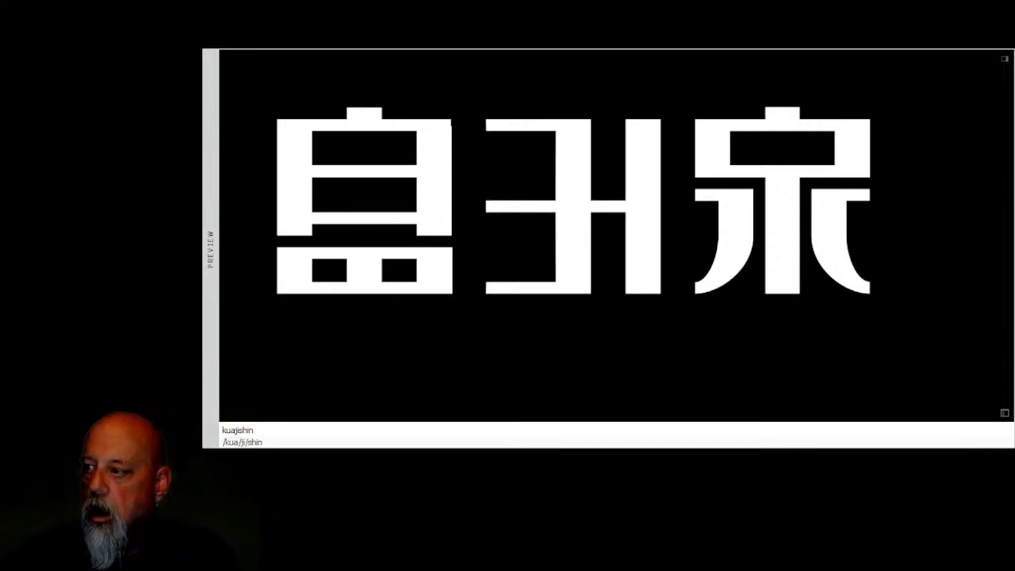